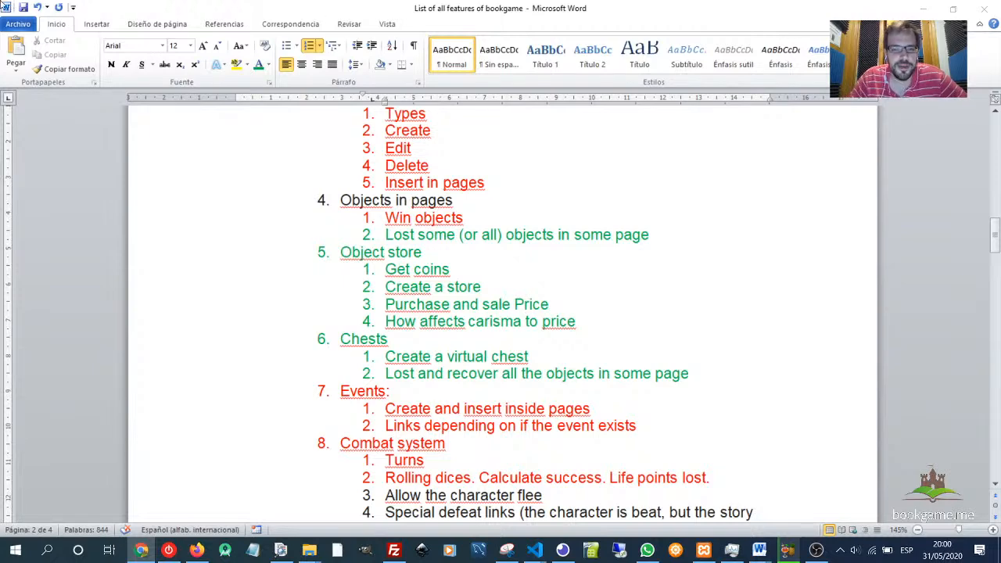
- Scroll through the feature list document, reviewing the Objects, Object store and Chests sections
{"action": "scroll", "coordinate": [552, 244], "scroll_direction": "up", "scroll_amount": 15}
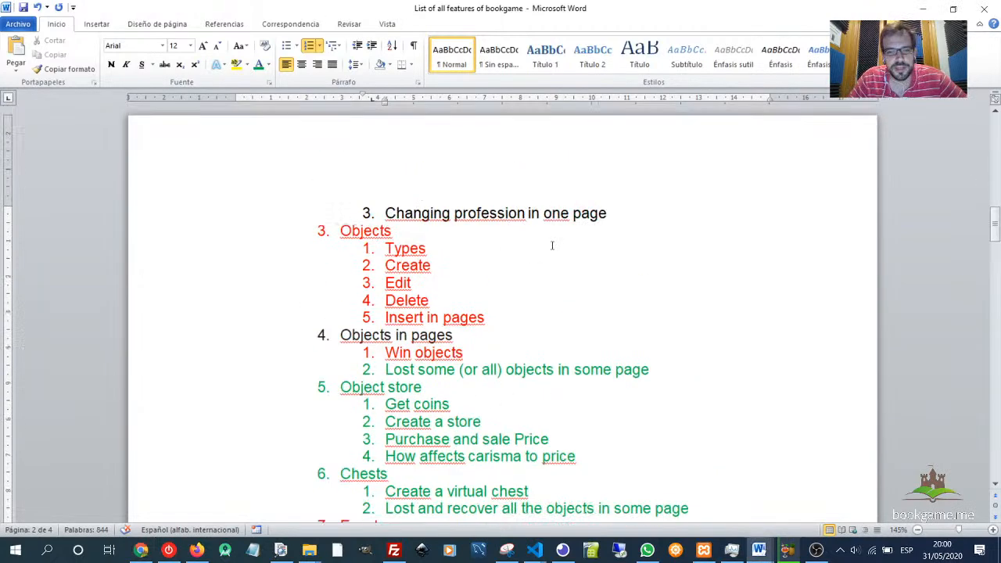
{"action": "scroll", "coordinate": [459, 252], "scroll_direction": "up", "scroll_amount": 7}
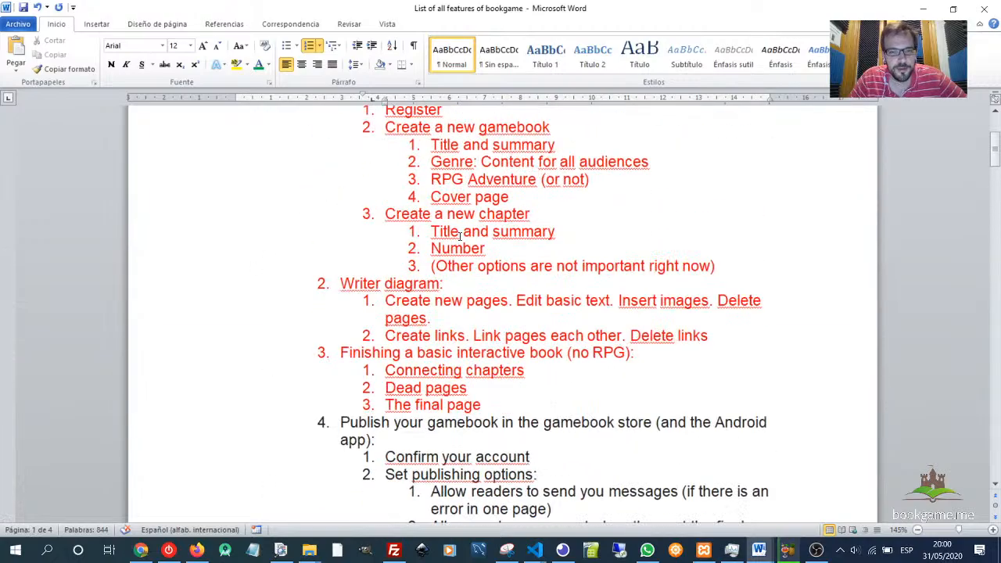
{"action": "scroll", "coordinate": [462, 233], "scroll_direction": "down", "scroll_amount": 20}
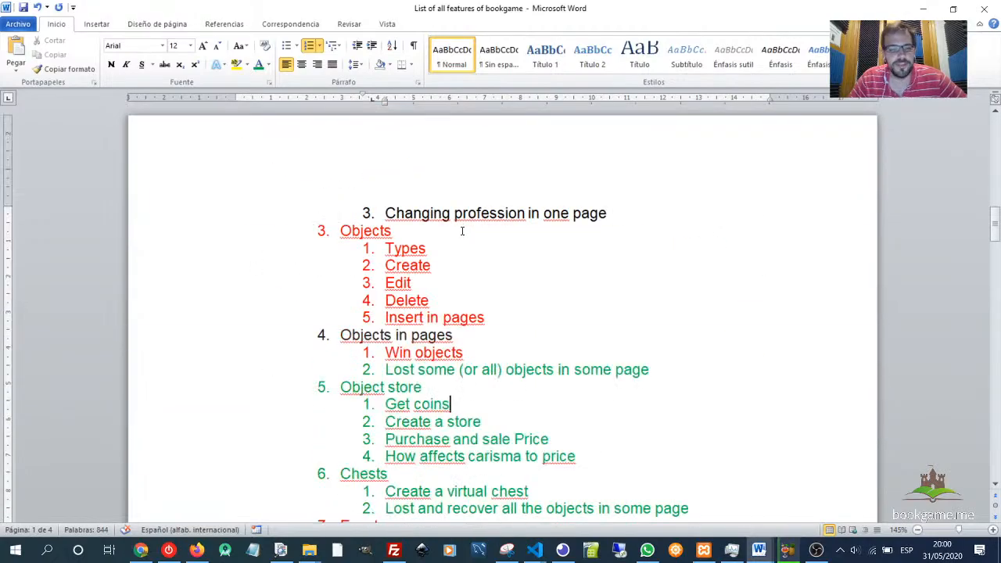
{"action": "scroll", "coordinate": [443, 293], "scroll_direction": "down", "scroll_amount": 6}
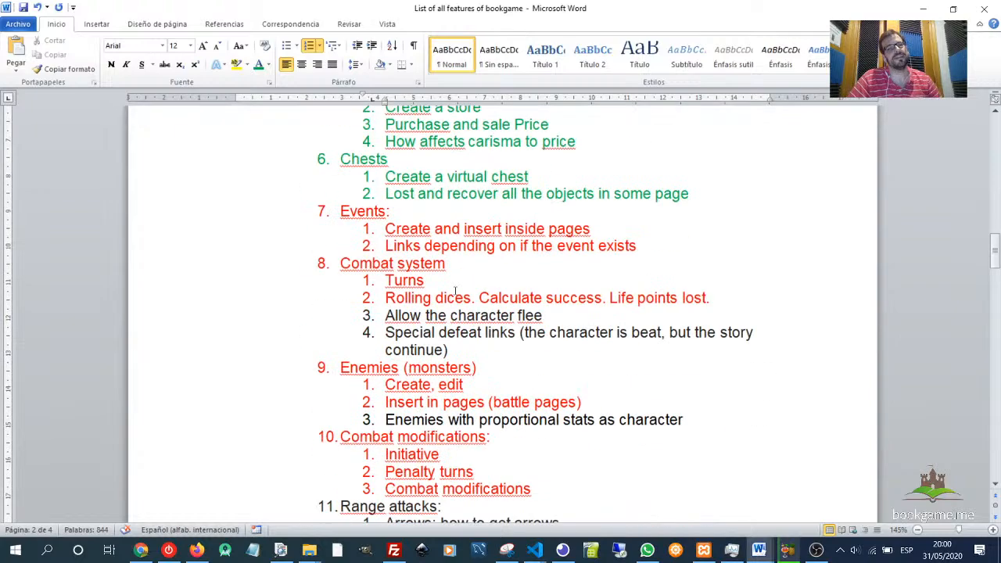
{"action": "scroll", "coordinate": [455, 291], "scroll_direction": "down", "scroll_amount": 6}
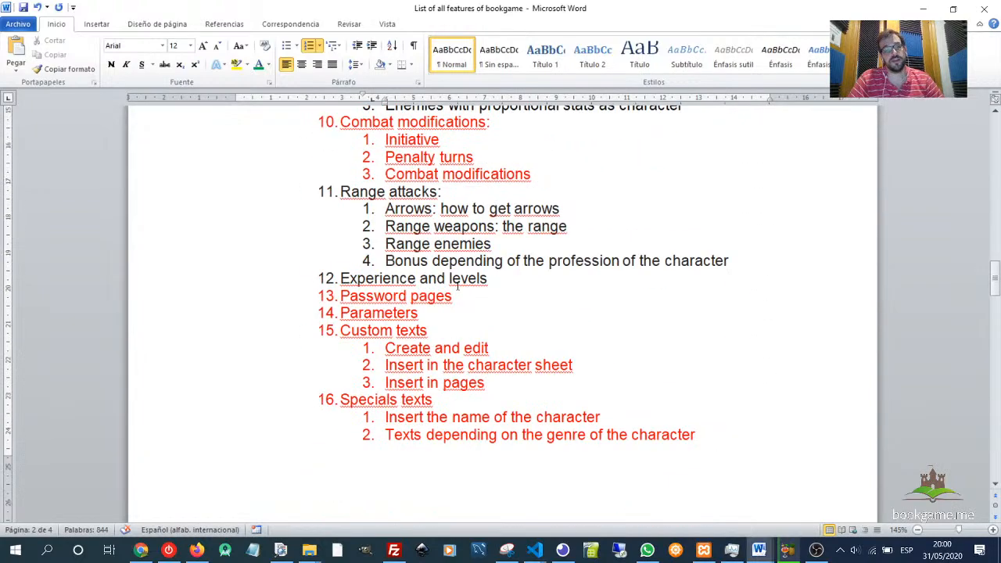
{"action": "scroll", "coordinate": [458, 286], "scroll_direction": "up", "scroll_amount": 11}
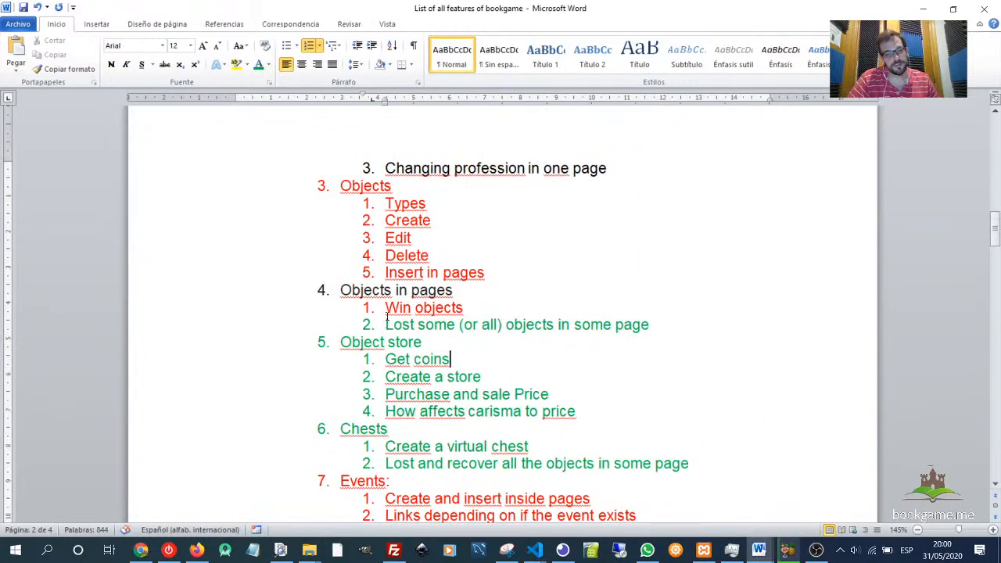
{"action": "left_click_drag", "start_coordinate": [386, 316], "coordinate": [753, 458]}
{"action": "left_click", "coordinate": [524, 446]}
{"action": "scroll", "coordinate": [463, 297], "scroll_direction": "up", "scroll_amount": 6}
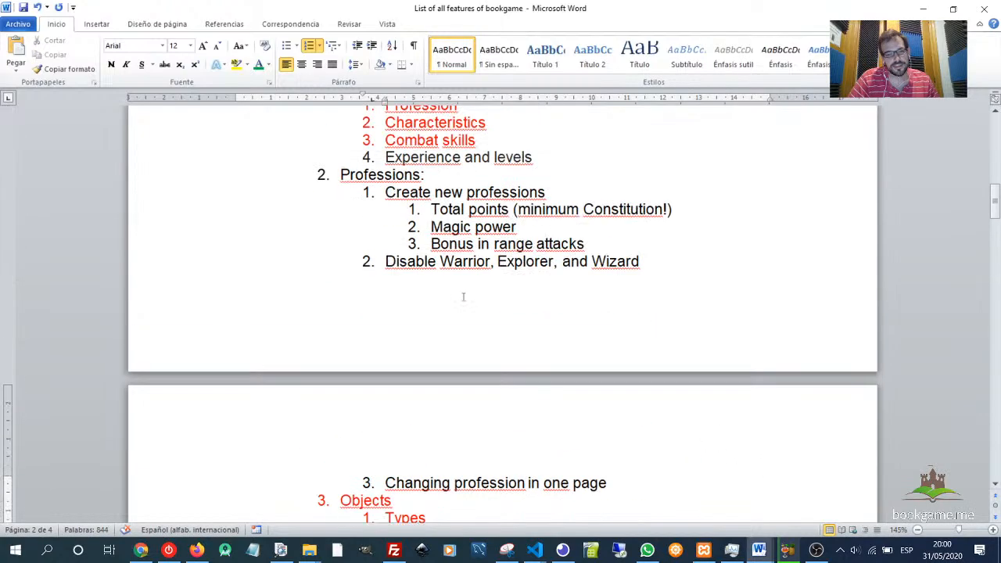
- Review the Different requirements, Music and later sections down to the end of the document
{"action": "scroll", "coordinate": [463, 298], "scroll_direction": "down", "scroll_amount": 20}
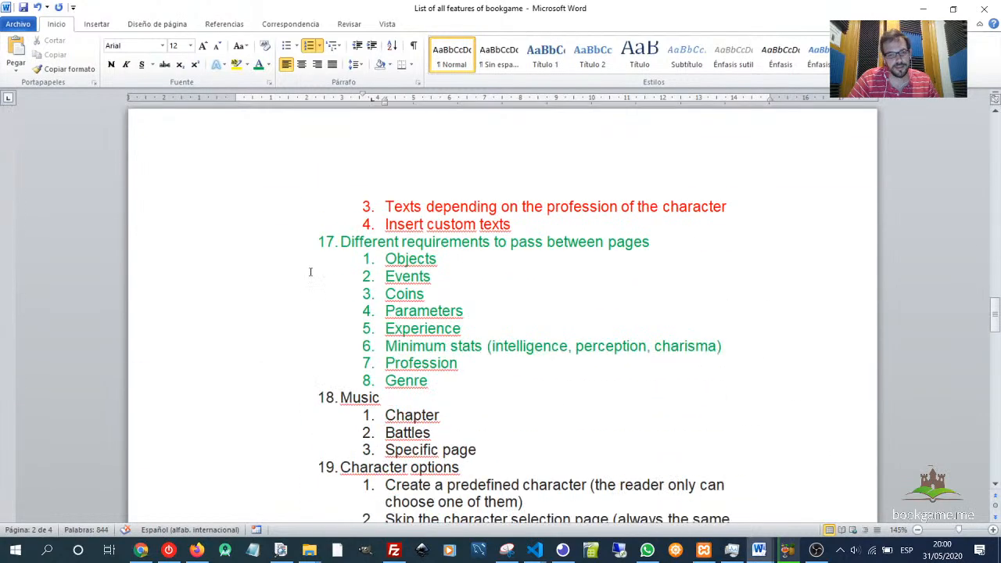
{"action": "left_click_drag", "start_coordinate": [339, 241], "coordinate": [435, 381]}
{"action": "scroll", "coordinate": [435, 381], "scroll_direction": "down", "scroll_amount": 4}
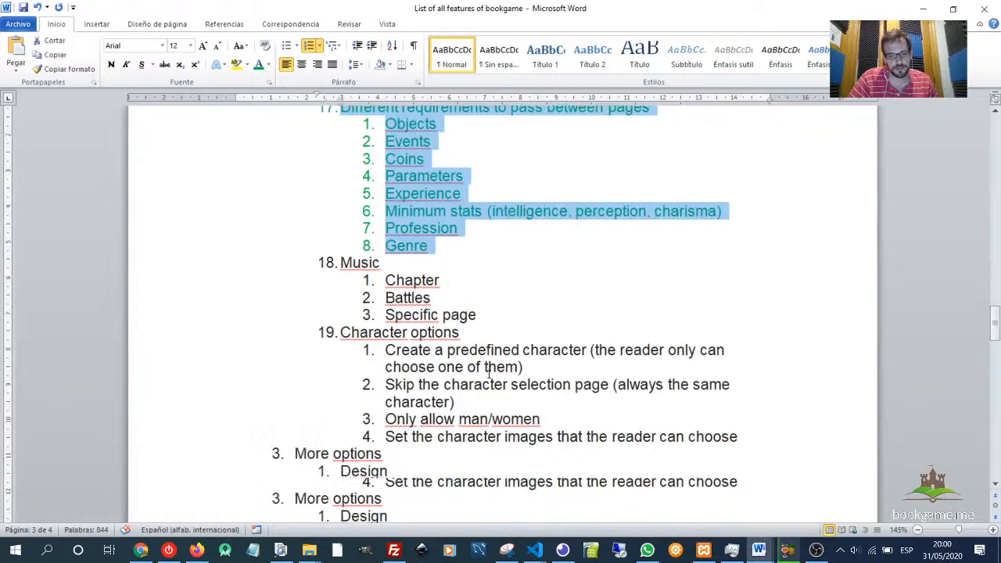
{"action": "left_click", "coordinate": [371, 222]}
{"action": "scroll", "coordinate": [371, 223], "scroll_direction": "down", "scroll_amount": 3}
{"action": "scroll", "coordinate": [448, 290], "scroll_direction": "down", "scroll_amount": 18}
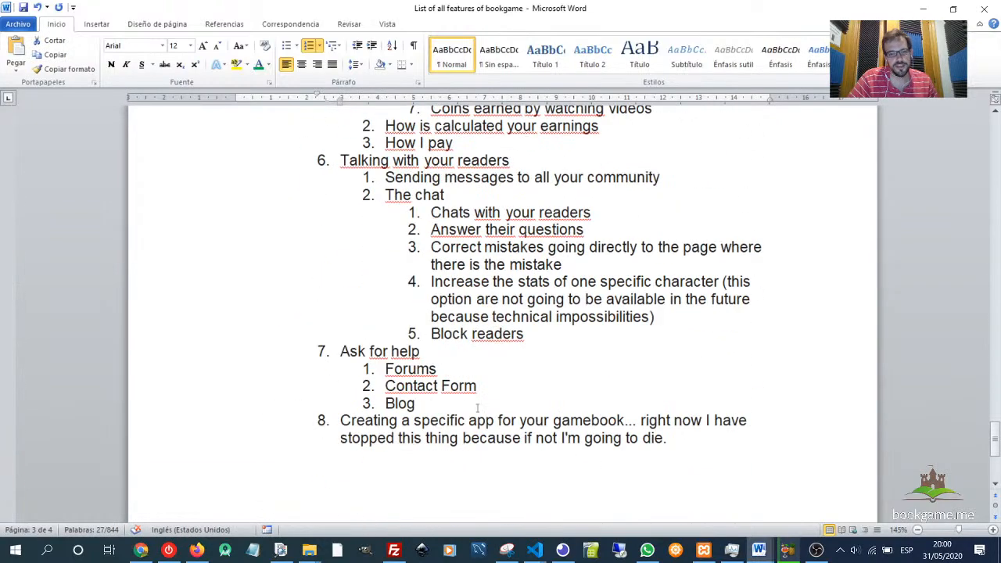
{"action": "left_click", "coordinate": [669, 439]}
{"action": "left_click_drag", "start_coordinate": [668, 439], "coordinate": [391, 208]}
{"action": "scroll", "coordinate": [391, 207], "scroll_direction": "up", "scroll_amount": 20}
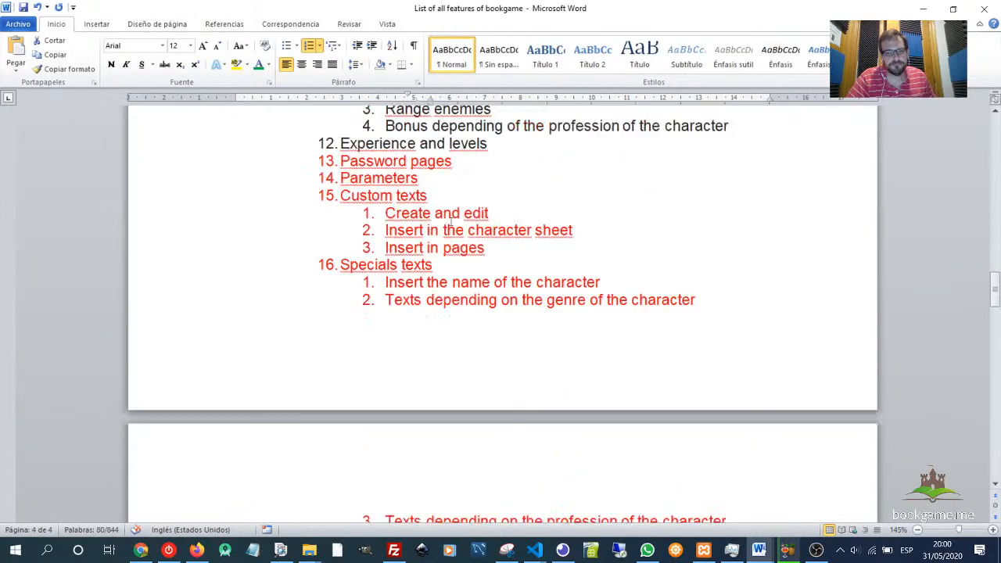
{"action": "scroll", "coordinate": [461, 227], "scroll_direction": "up", "scroll_amount": 6}
{"action": "left_click", "coordinate": [474, 228]}
{"action": "scroll", "coordinate": [477, 228], "scroll_direction": "down", "scroll_amount": 3}
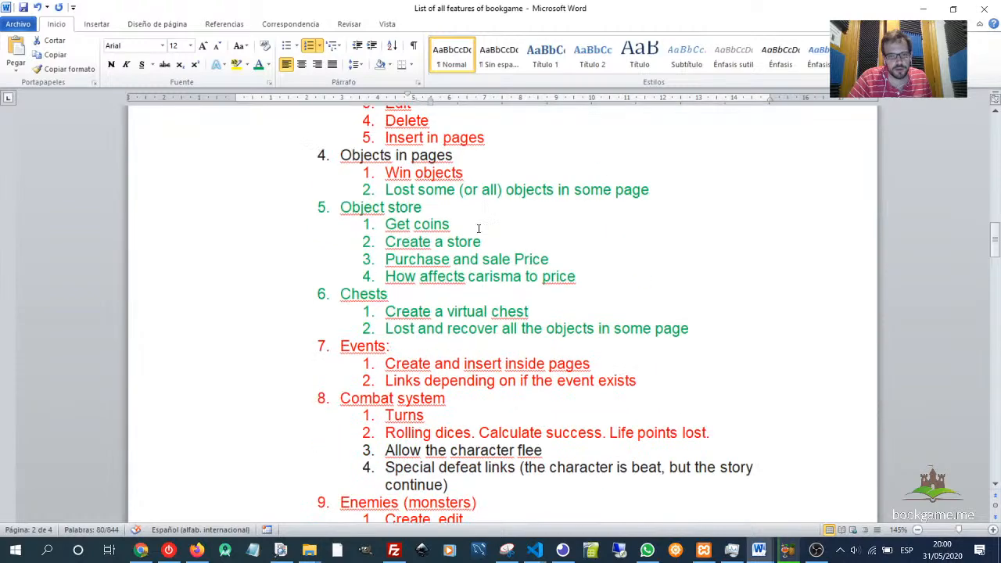
- Re-examine the Object store items and the Different requirements to pass between pages section
{"action": "left_click_drag", "start_coordinate": [340, 214], "coordinate": [450, 226]}
{"action": "double_click", "coordinate": [364, 294]}
{"action": "scroll", "coordinate": [670, 362], "scroll_direction": "down", "scroll_amount": 20}
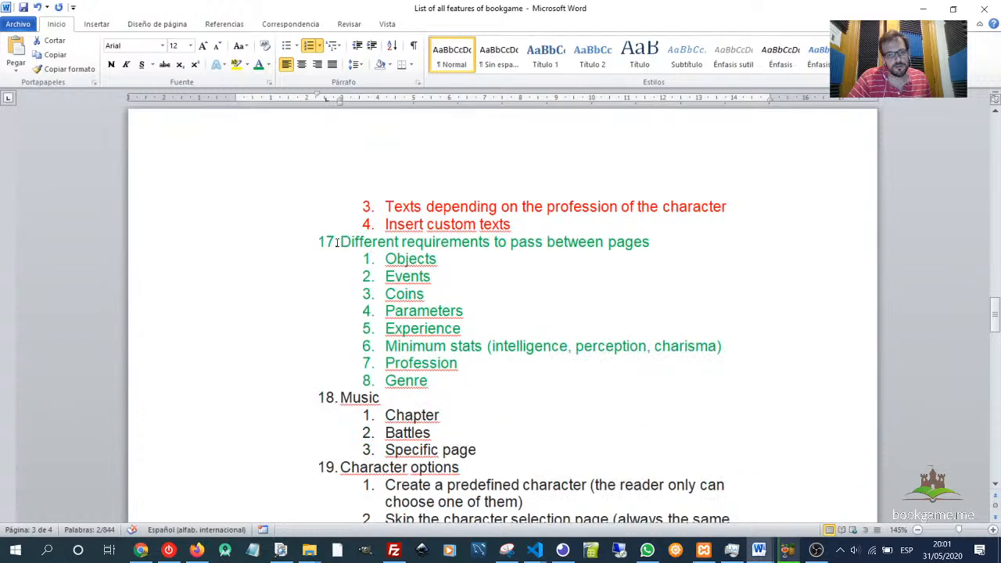
{"action": "left_click_drag", "start_coordinate": [337, 243], "coordinate": [500, 243]}
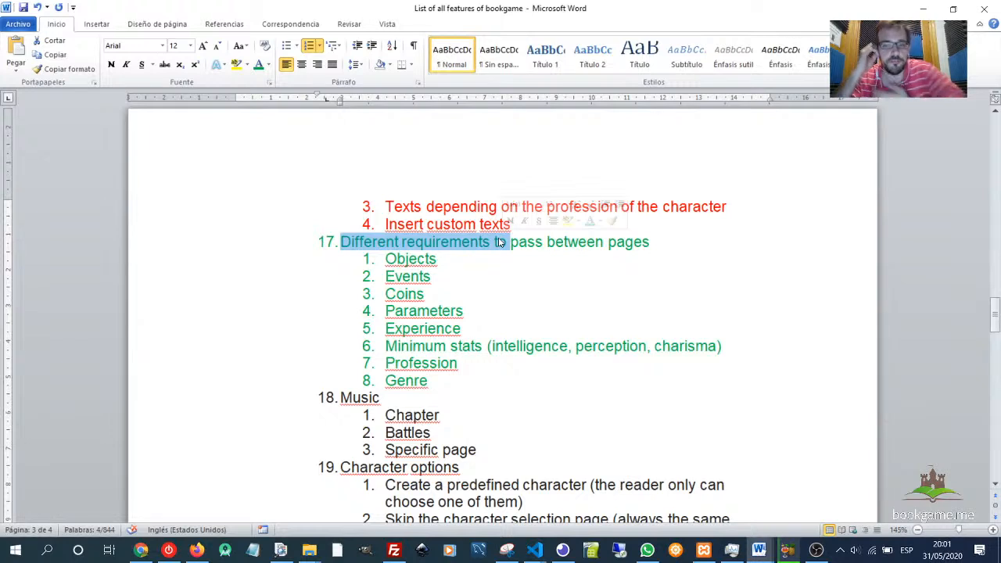
{"action": "left_click", "coordinate": [514, 296]}
{"action": "left_click_drag", "start_coordinate": [436, 383], "coordinate": [351, 261]}
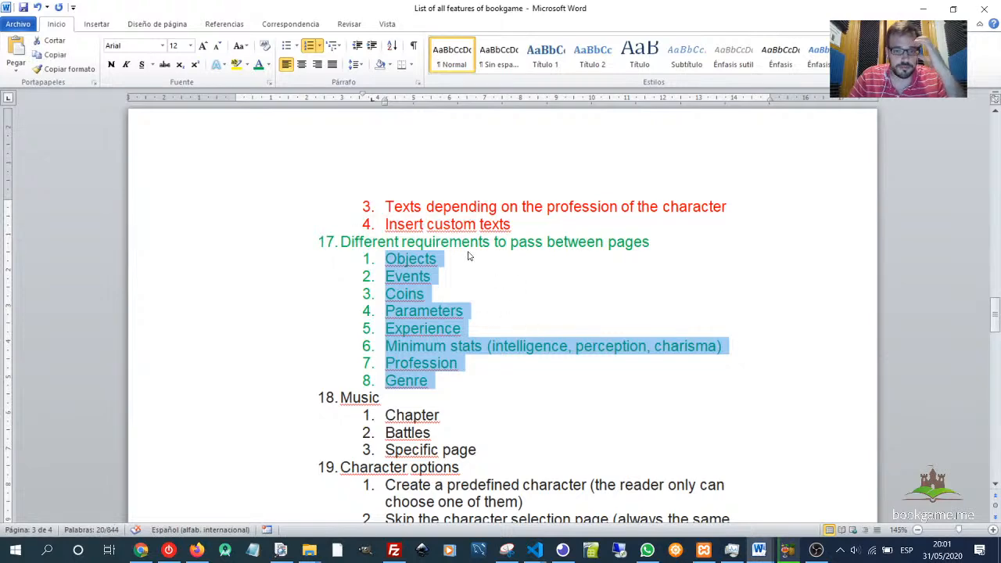
{"action": "double_click", "coordinate": [430, 241]}
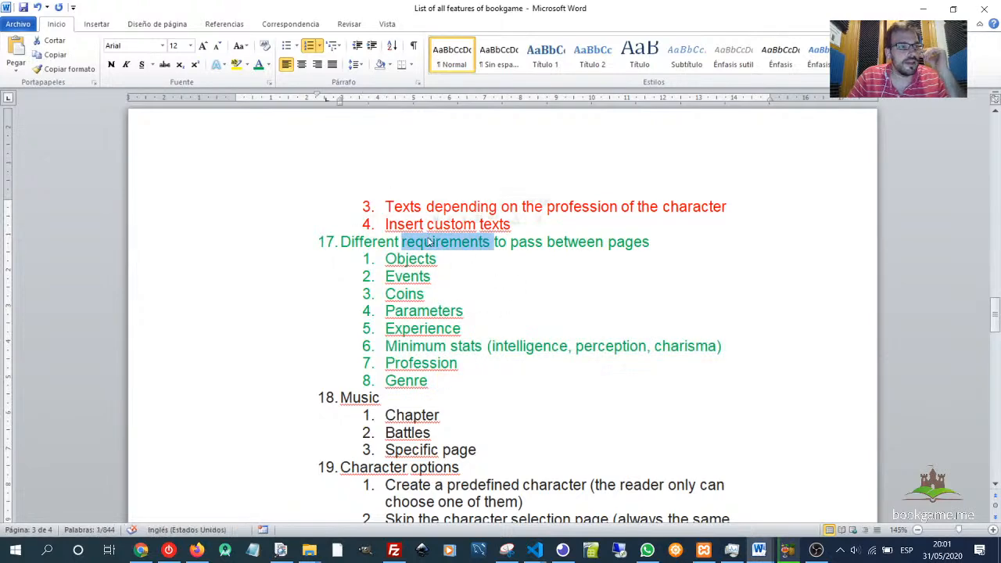
{"action": "scroll", "coordinate": [581, 256], "scroll_direction": "up", "scroll_amount": 3}
{"action": "scroll", "coordinate": [580, 255], "scroll_direction": "up", "scroll_amount": 15}
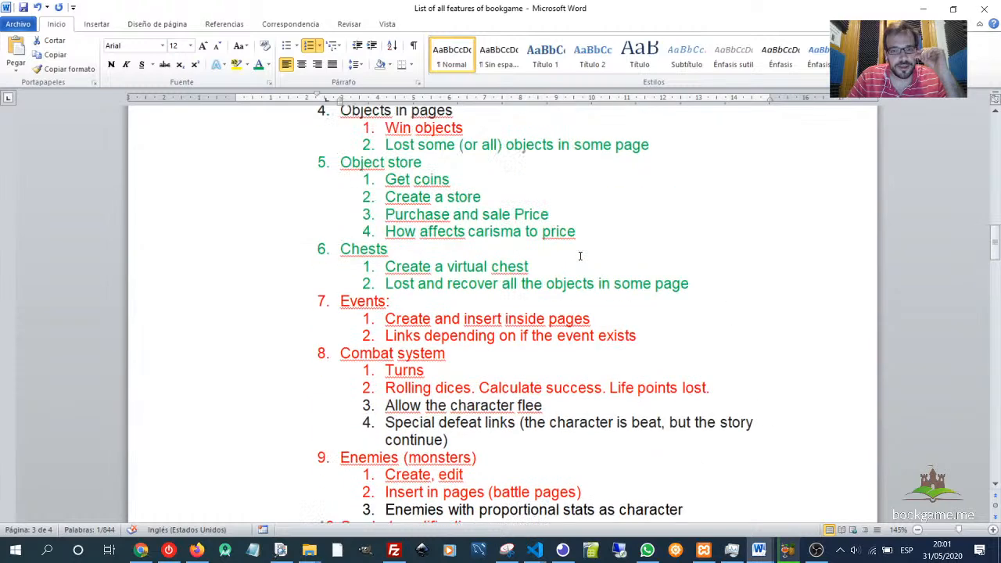
{"action": "scroll", "coordinate": [580, 256], "scroll_direction": "up", "scroll_amount": 1}
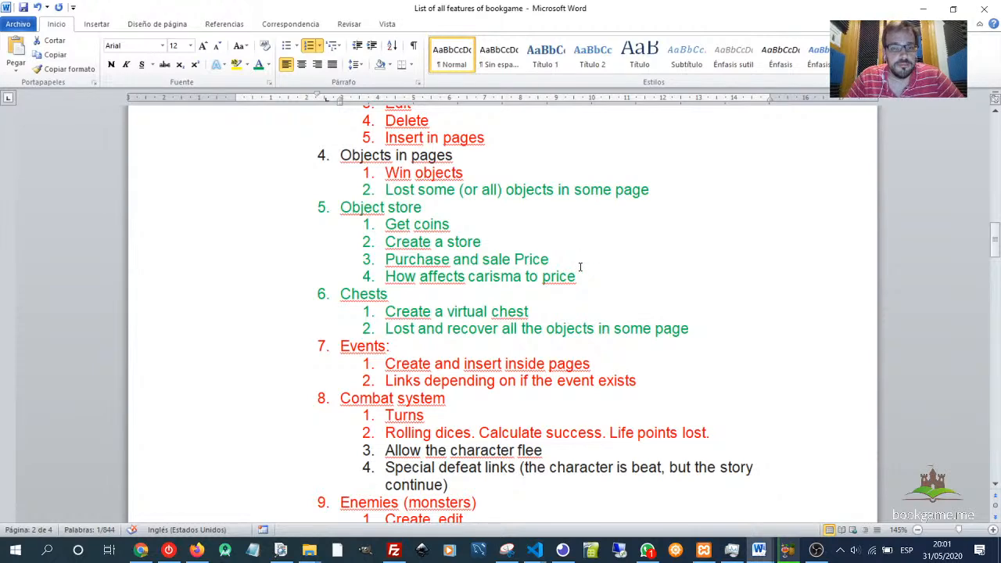
{"action": "scroll", "coordinate": [548, 329], "scroll_direction": "up", "scroll_amount": 2}
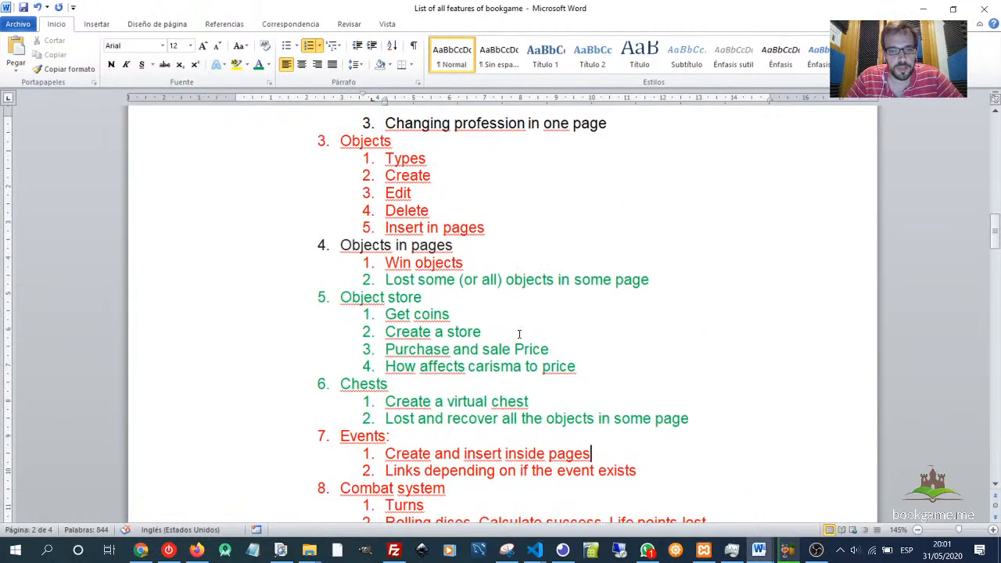
{"action": "scroll", "coordinate": [509, 313], "scroll_direction": "down", "scroll_amount": 1}
{"action": "left_click", "coordinate": [462, 288]}
- Launch Google Chrome from the Start menu
{"action": "key", "text": "alt+Tab"}
{"action": "key", "text": "alt+shift+Tab"}
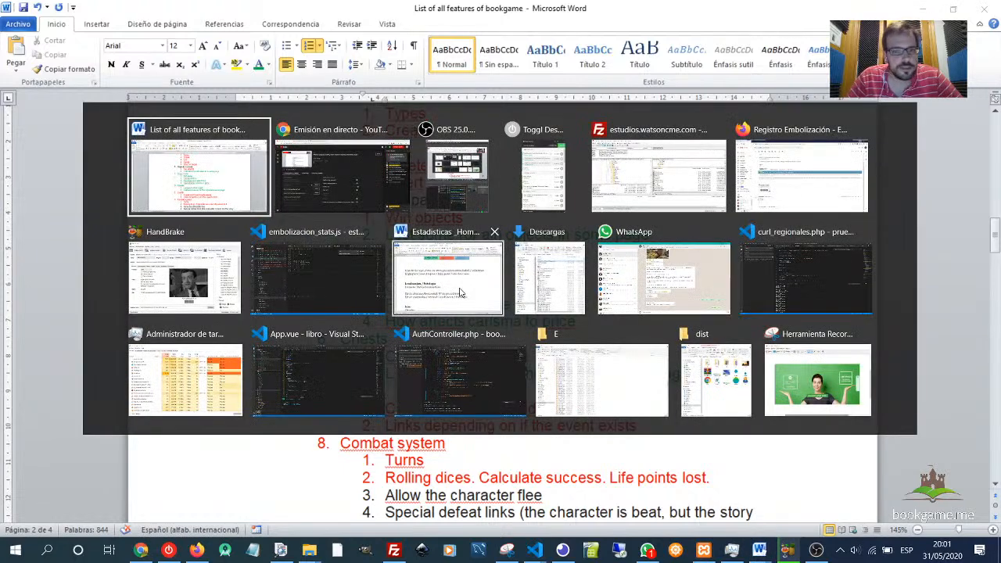
{"action": "key", "text": "super"}
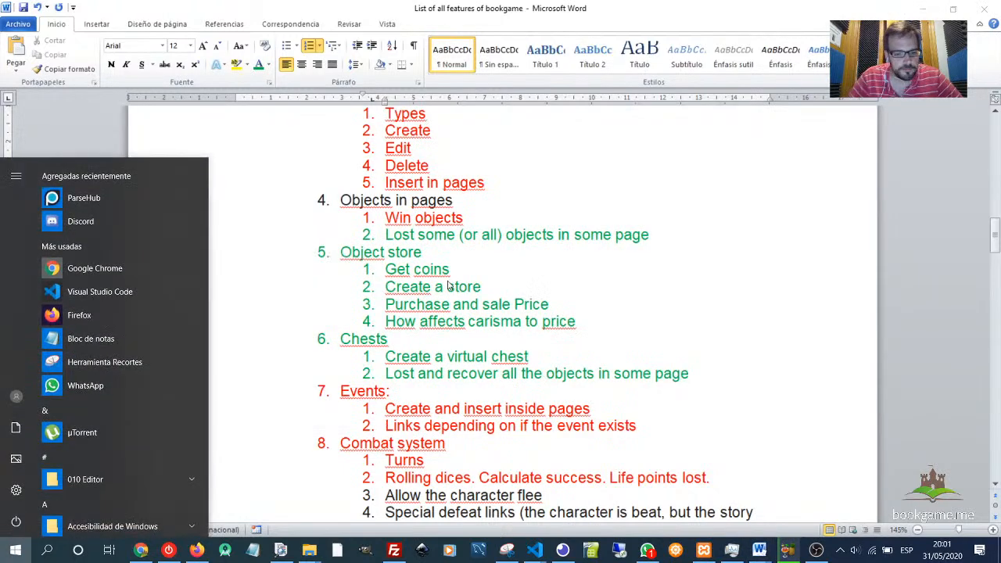
{"action": "type", "text": "chrom"}
{"action": "key", "text": "Return"}
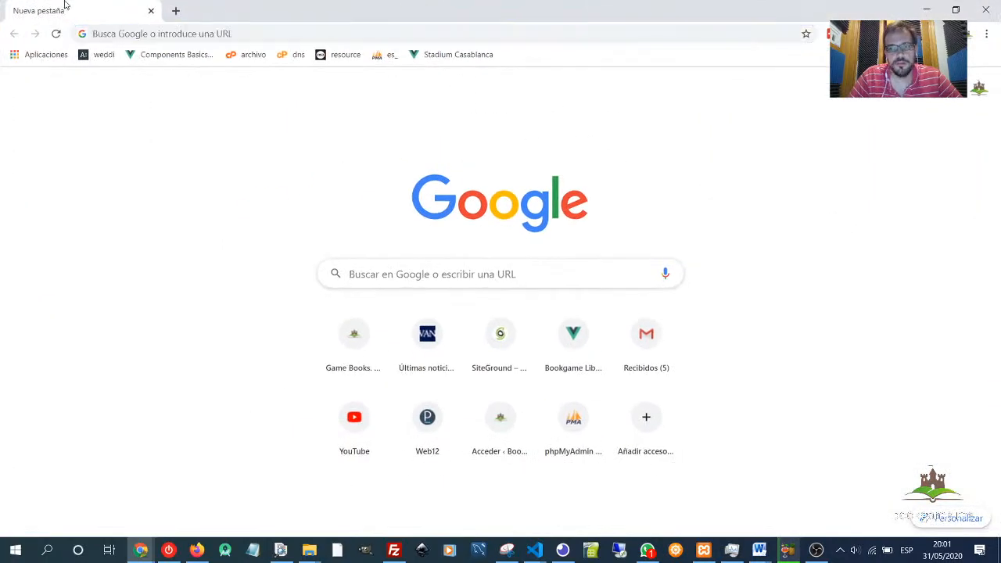
- Go to bookgame.me in the browser
{"action": "left_click", "coordinate": [119, 37]}
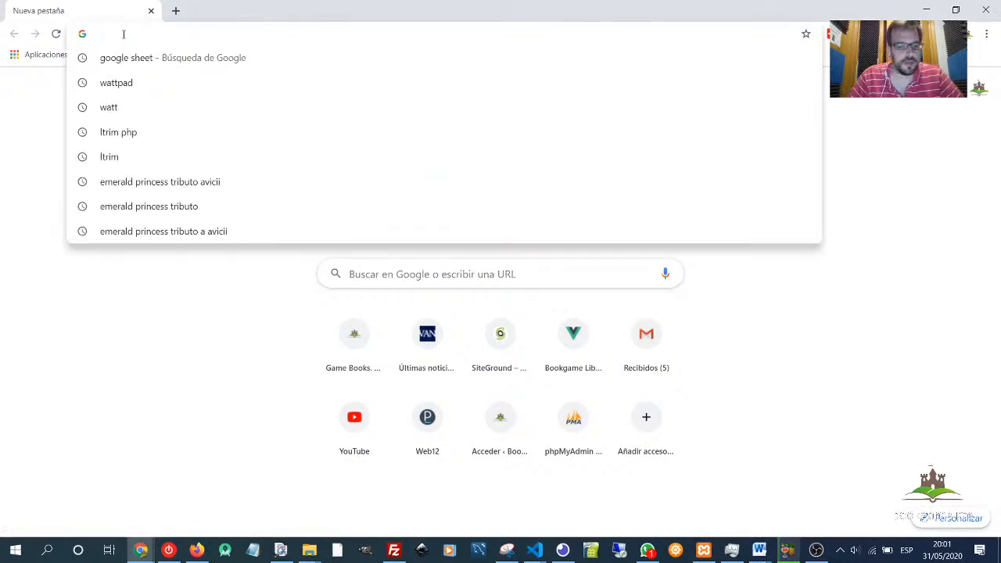
{"action": "type", "text": "bookar"}
{"action": "key", "text": "BackSpace"}
{"action": "key", "text": "BackSpace"}
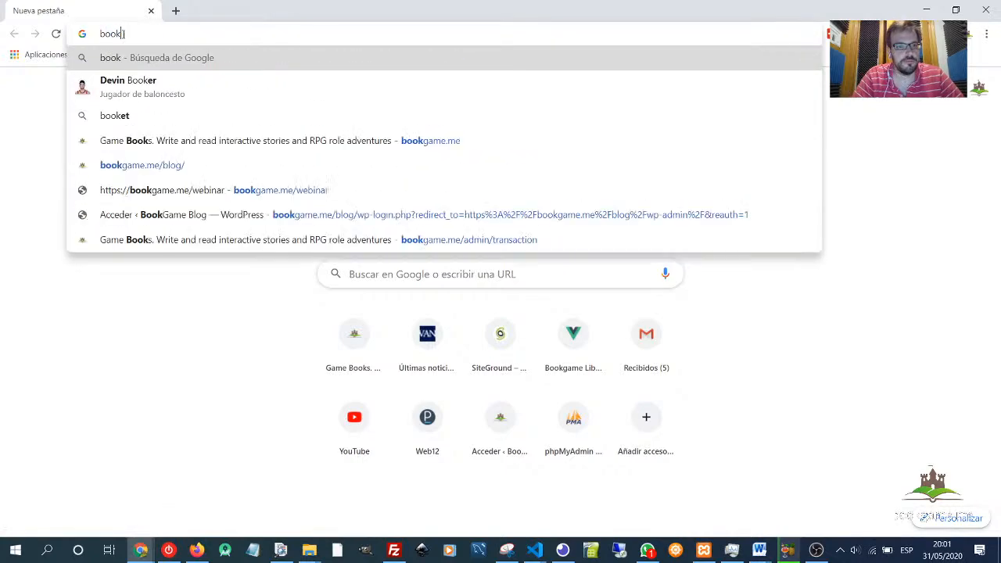
{"action": "type", "text": "game"}
{"action": "key", "text": "Return"}
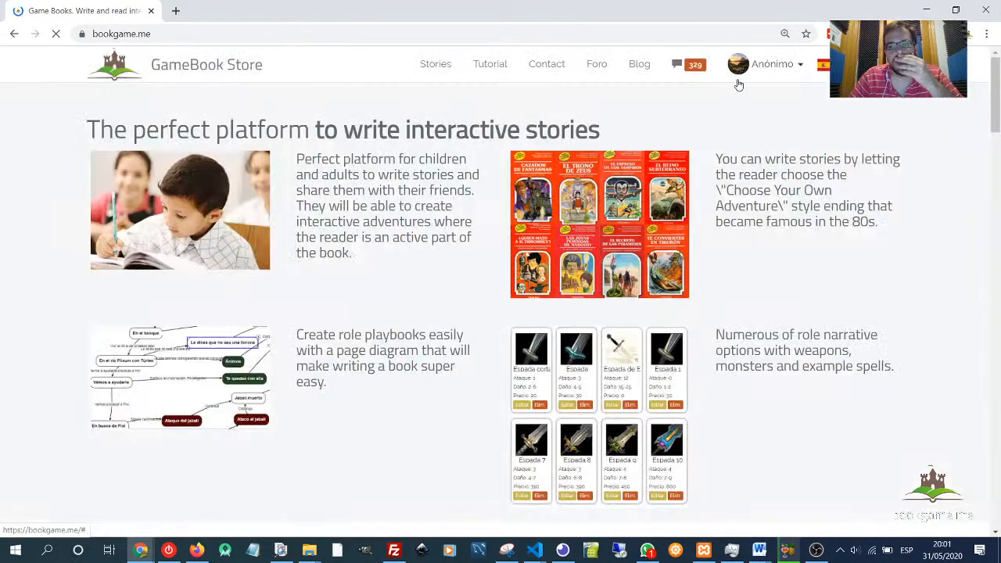
- Log out of the current account and open the Login page
{"action": "left_click", "coordinate": [766, 64]}
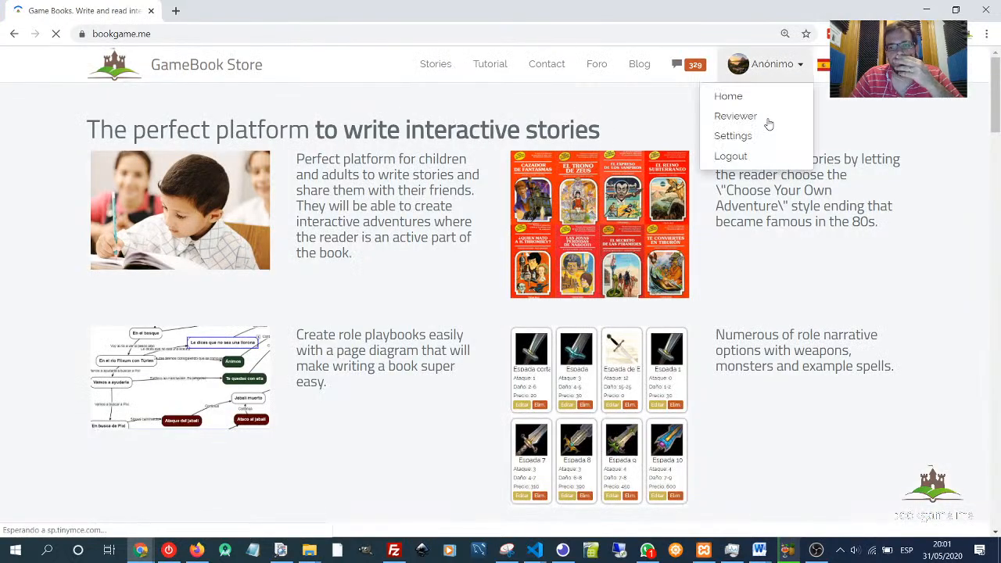
{"action": "left_click", "coordinate": [740, 156]}
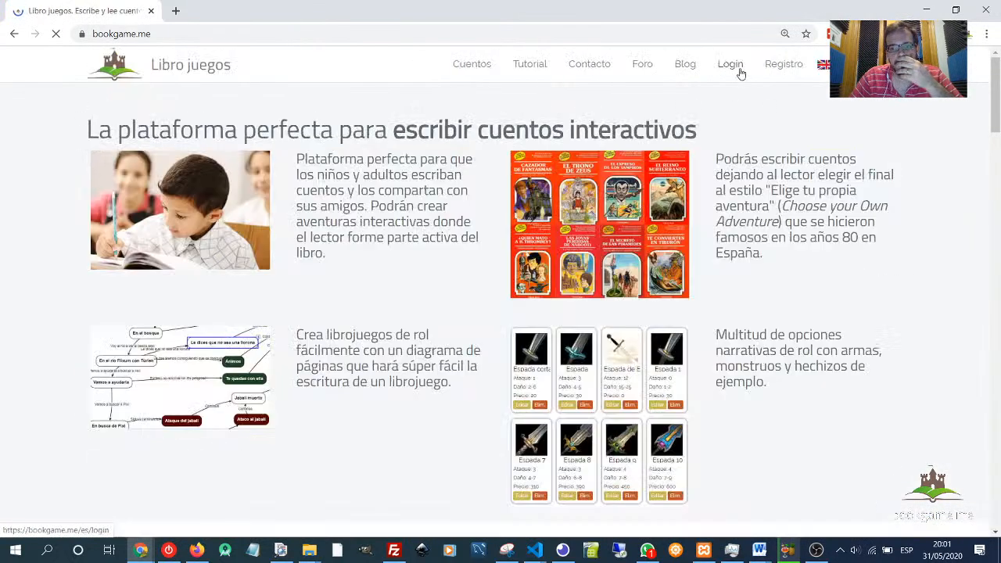
{"action": "left_click", "coordinate": [730, 64]}
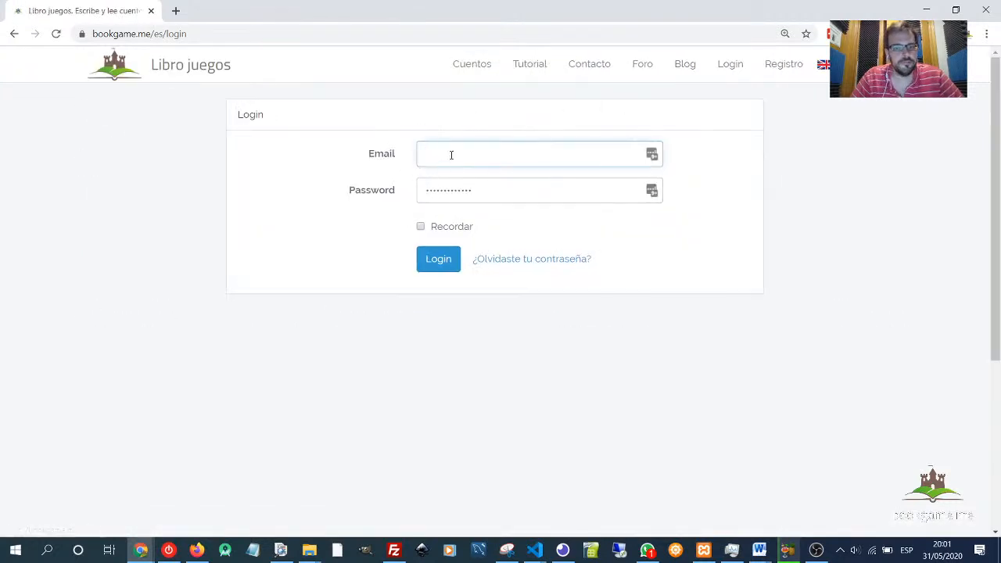
- Log in with the test account's e-mail and password
{"action": "left_click_drag", "start_coordinate": [570, 153], "coordinate": [310, 123]}
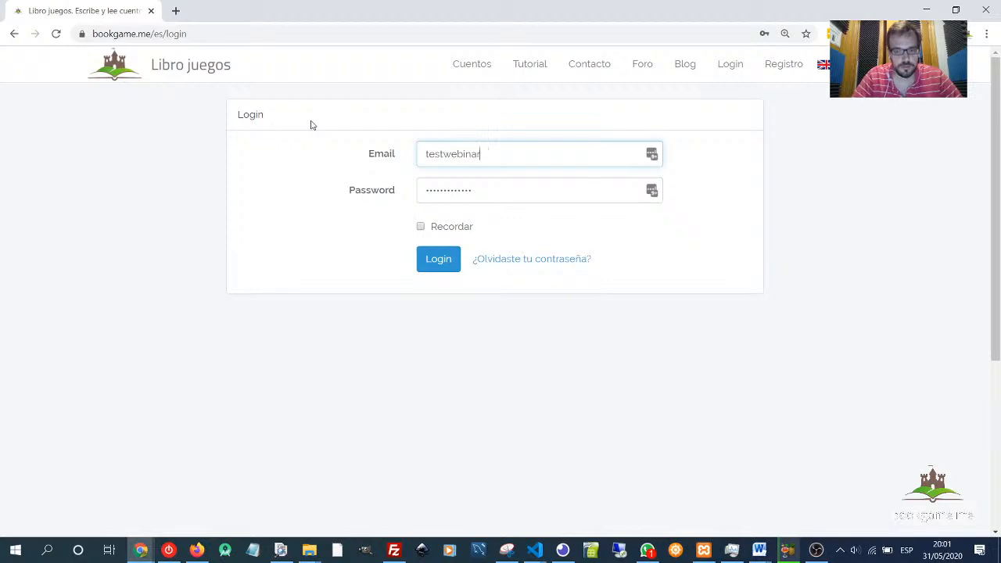
{"action": "key", "text": "Tab"}
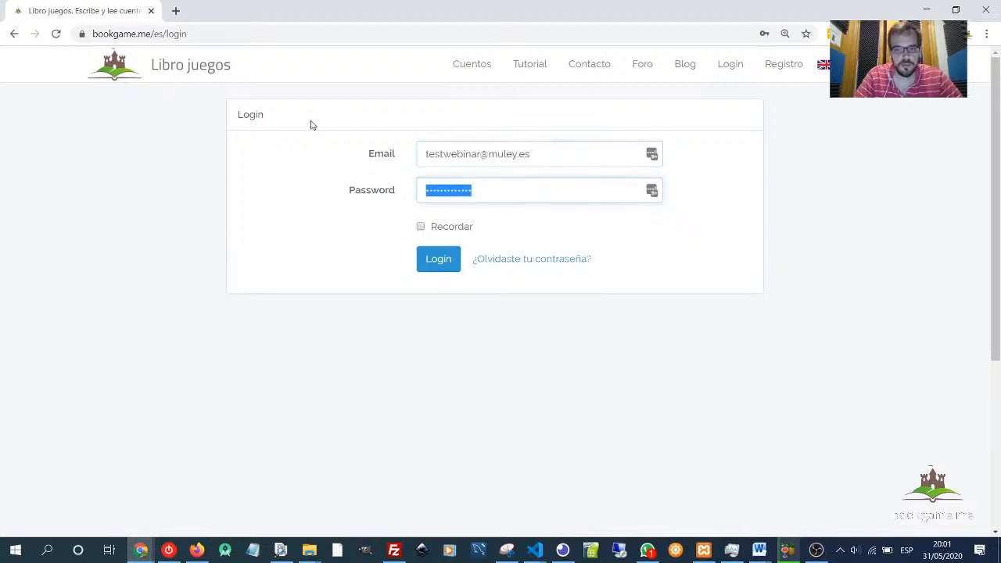
{"action": "type", "text": "tes"}
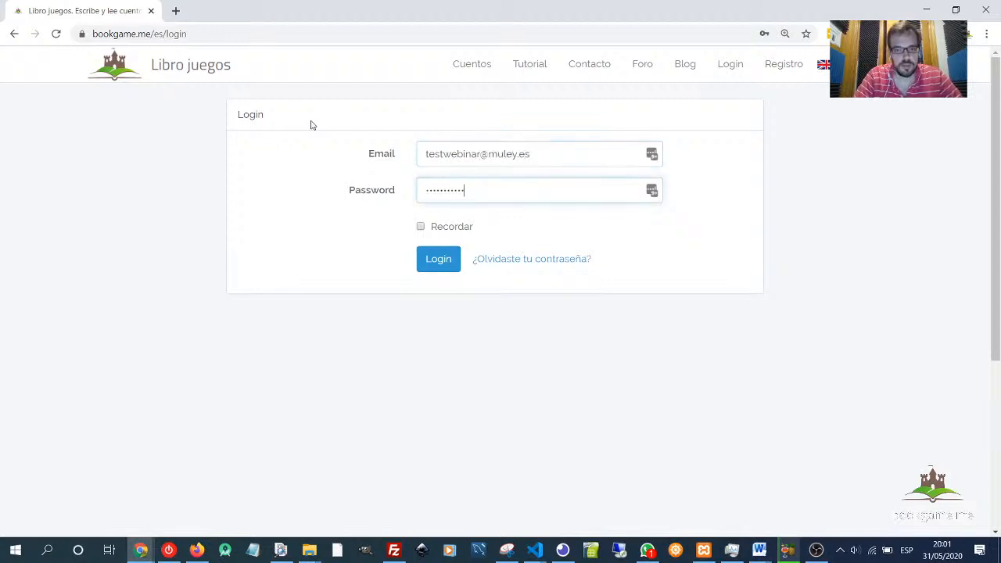
{"action": "key", "text": "Return"}
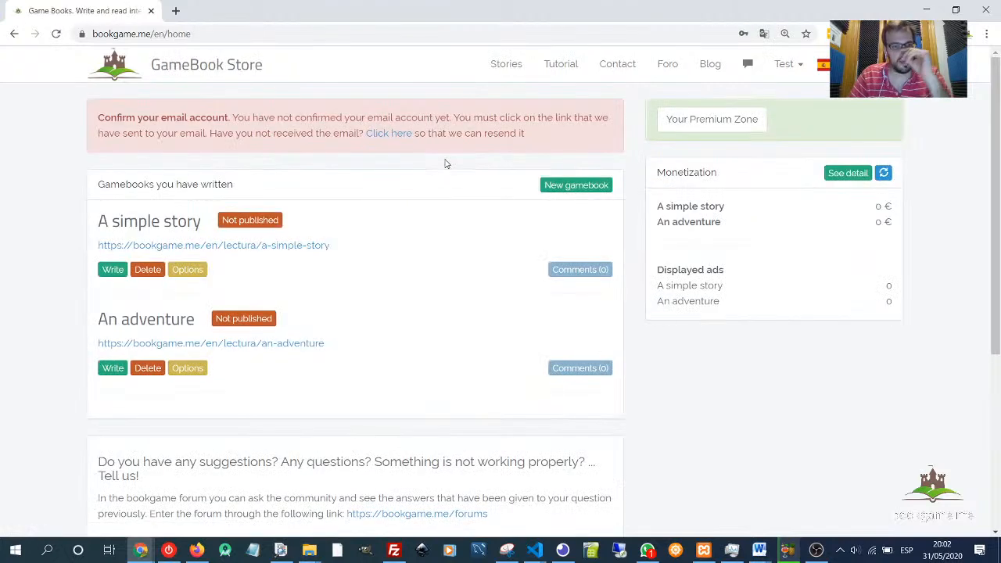
- Open the 'An adventure' gamebook for writing
{"action": "left_click", "coordinate": [870, 161]}
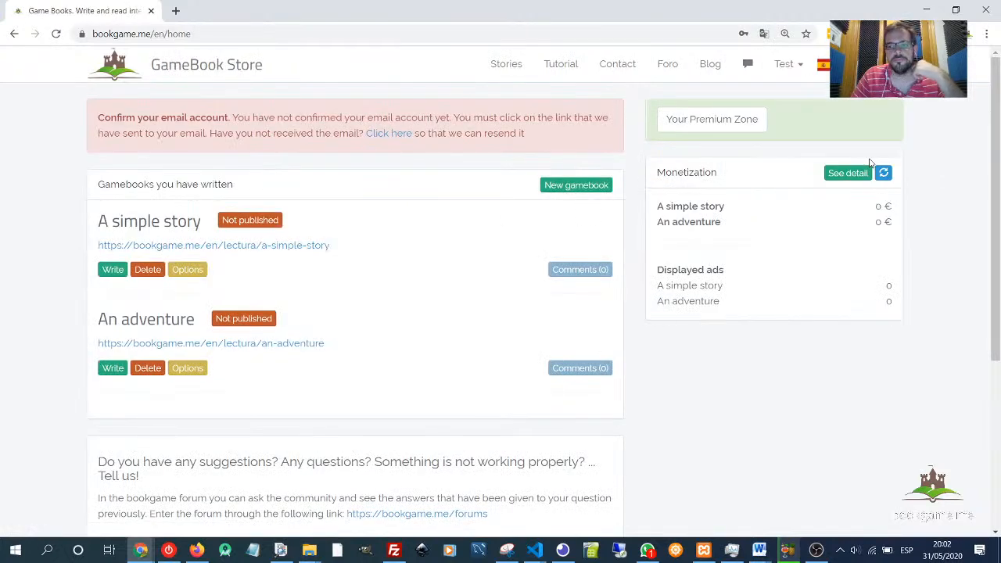
{"action": "left_click_drag", "start_coordinate": [96, 327], "coordinate": [195, 322]}
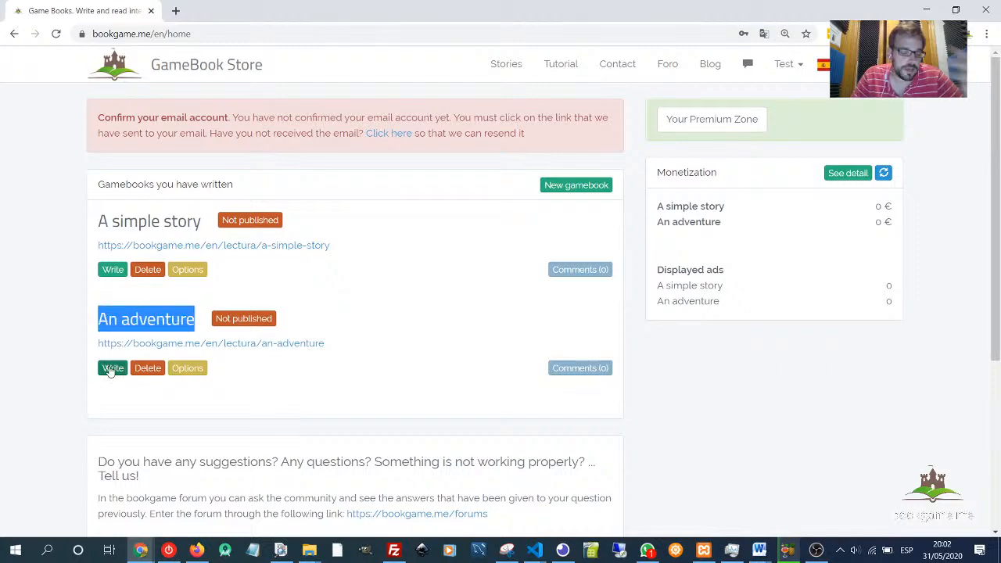
{"action": "left_click", "coordinate": [111, 369]}
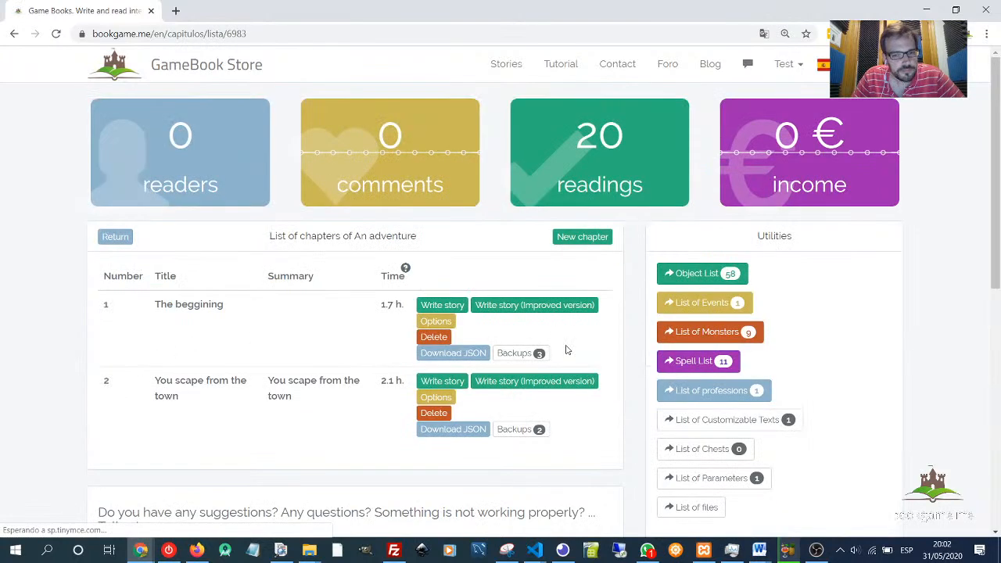
- Open the 'You scape from the town' chapter of the gamebook for writing
{"action": "scroll", "coordinate": [567, 350], "scroll_direction": "down", "scroll_amount": 3}
{"action": "scroll", "coordinate": [586, 308], "scroll_direction": "up", "scroll_amount": 3}
{"action": "left_click_drag", "start_coordinate": [133, 275], "coordinate": [336, 391]}
{"action": "double_click", "coordinate": [330, 382]}
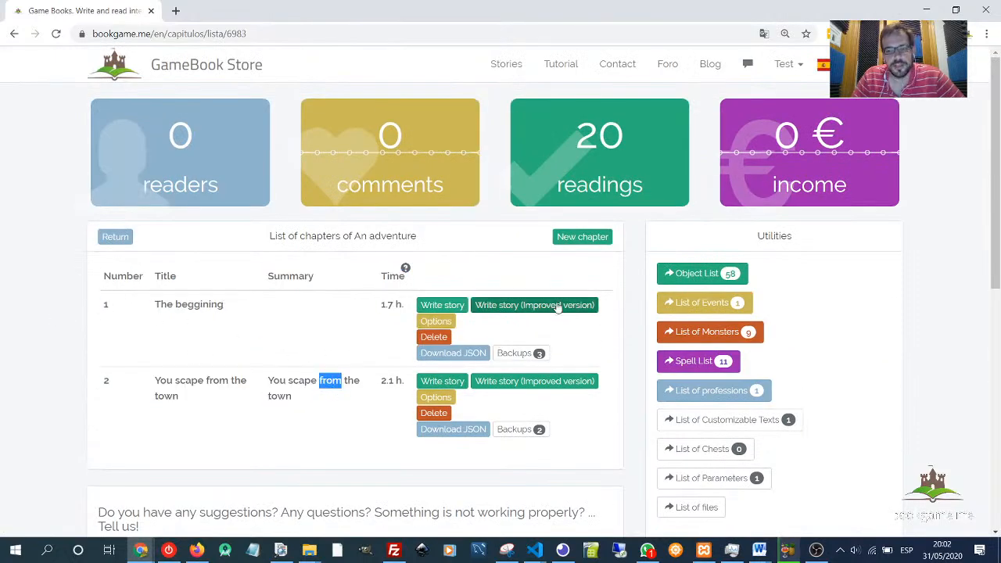
{"action": "scroll", "coordinate": [649, 293], "scroll_direction": "down", "scroll_amount": 2}
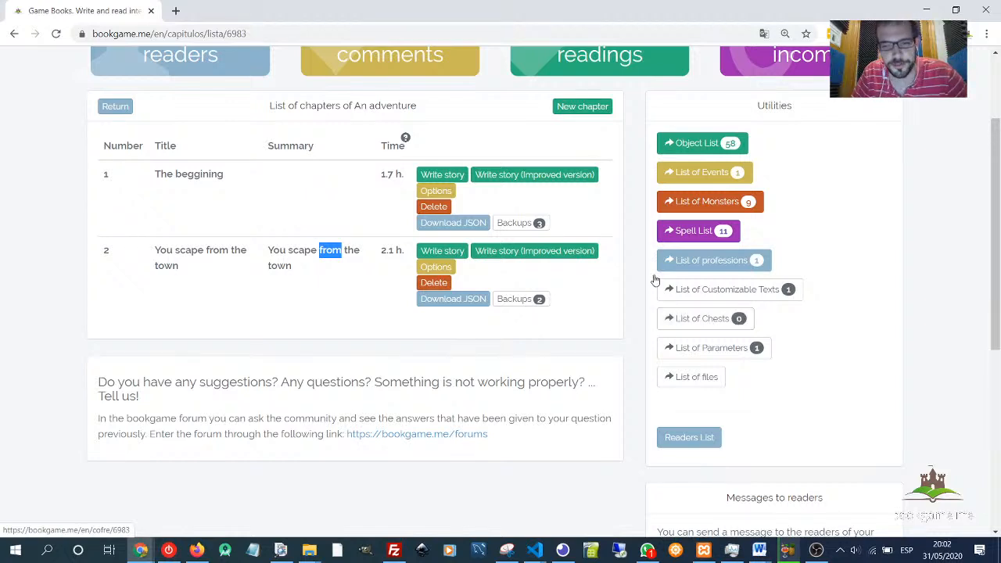
{"action": "left_click", "coordinate": [603, 293]}
{"action": "scroll", "coordinate": [622, 296], "scroll_direction": "up", "scroll_amount": 1}
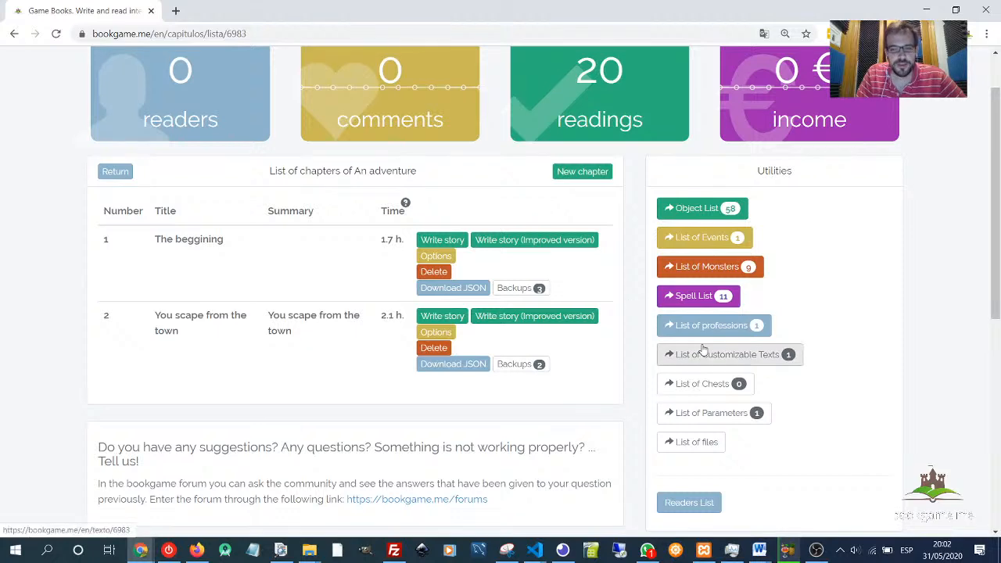
{"action": "scroll", "coordinate": [209, 322], "scroll_direction": "up", "scroll_amount": 1}
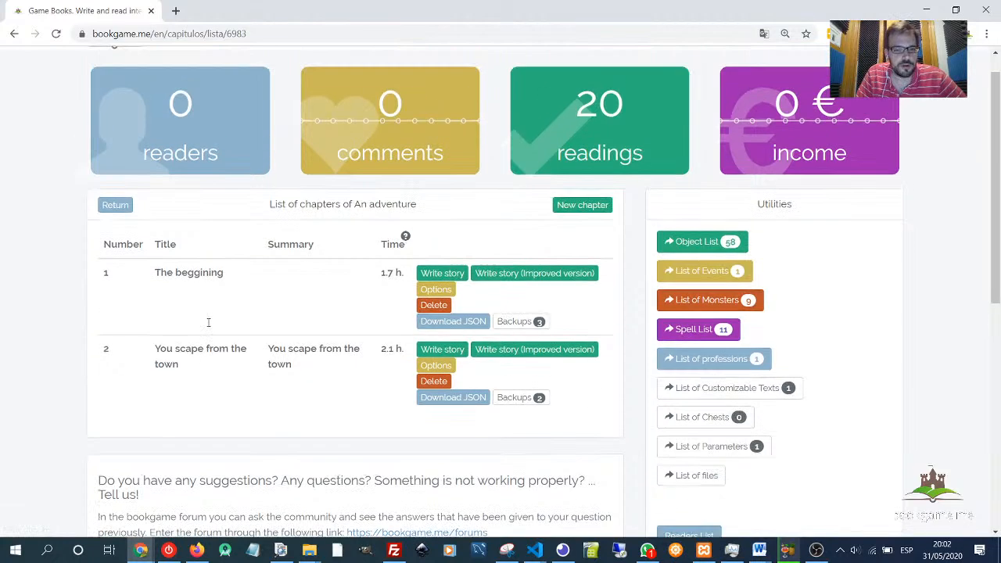
{"action": "scroll", "coordinate": [209, 322], "scroll_direction": "up", "scroll_amount": 1}
{"action": "scroll", "coordinate": [195, 266], "scroll_direction": "down", "scroll_amount": 2}
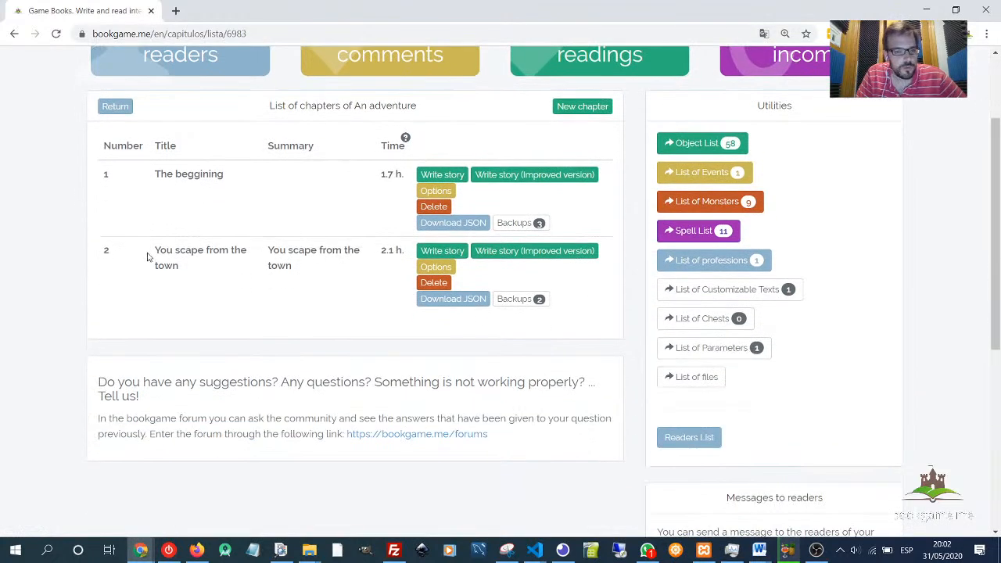
{"action": "left_click", "coordinate": [441, 251]}
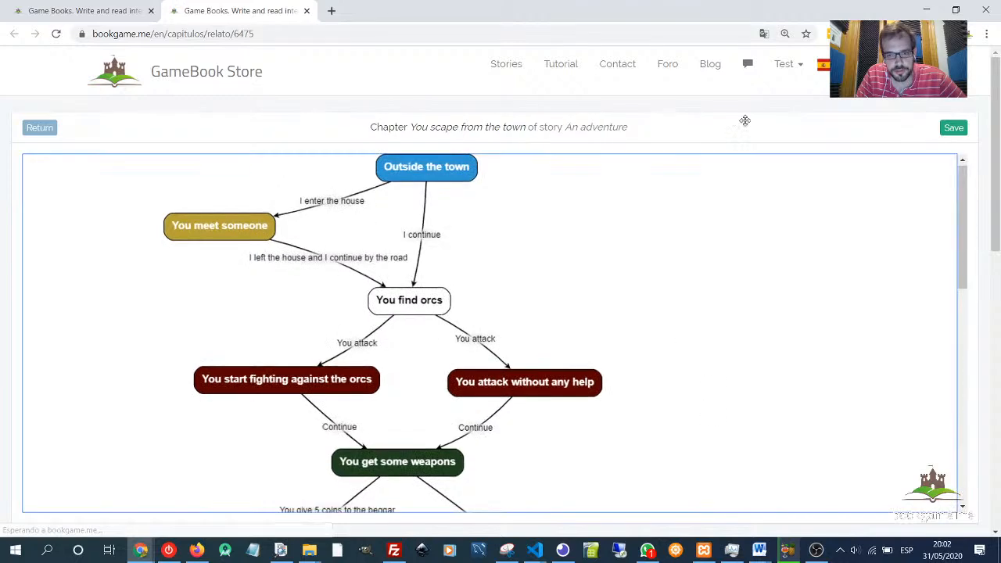
- Move the 'You are happy' and 'The door opens' pages to the left in the chapter graph
{"action": "scroll", "coordinate": [737, 357], "scroll_direction": "down", "scroll_amount": 10}
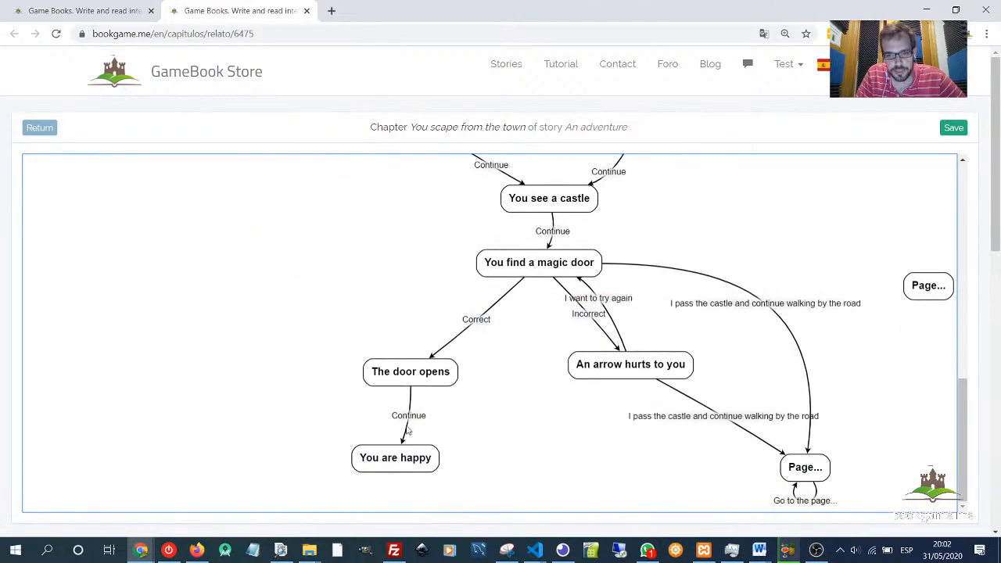
{"action": "left_click", "coordinate": [428, 379]}
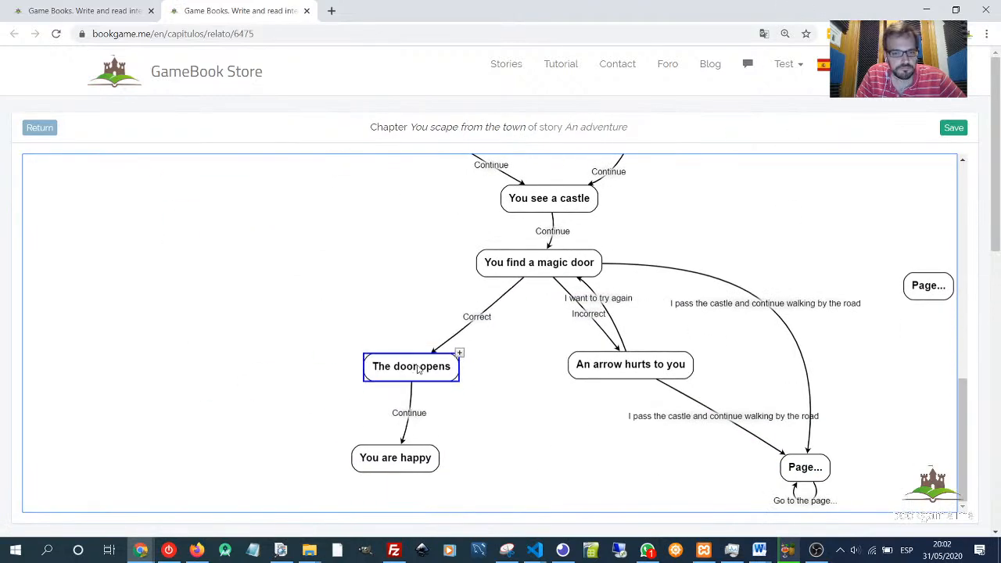
{"action": "left_click_drag", "start_coordinate": [405, 458], "coordinate": [349, 456]}
{"action": "left_click_drag", "start_coordinate": [416, 373], "coordinate": [426, 363]}
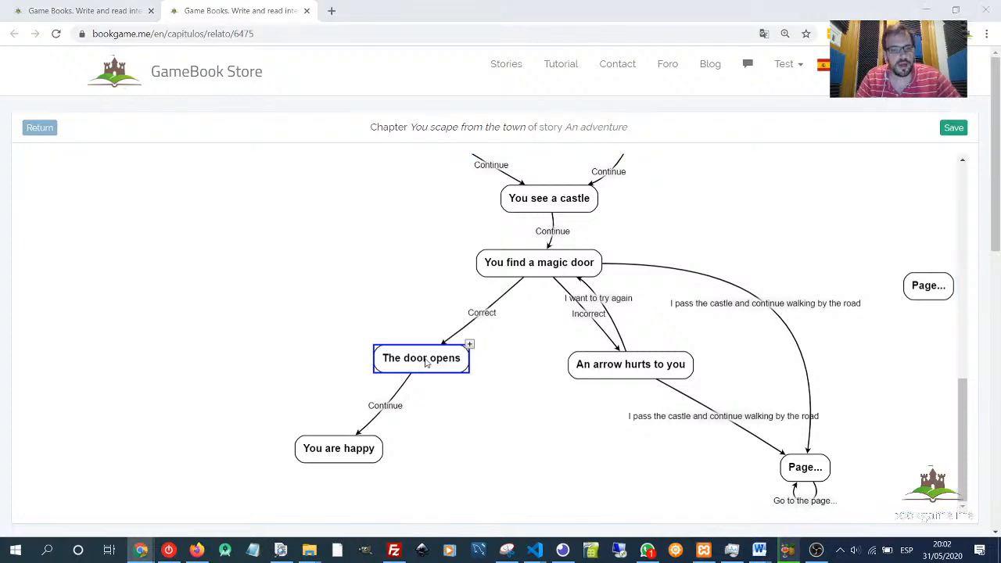
- Switch to Word to review the 'Lost some (or all) objects in some page' feature, then return to the browser
{"action": "key", "text": "alt+Tab"}
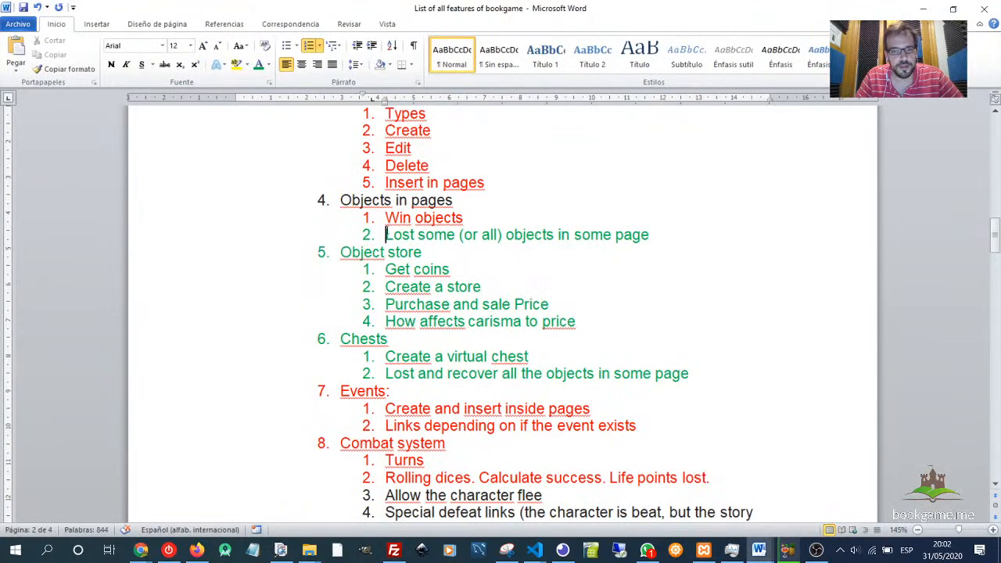
{"action": "left_click_drag", "start_coordinate": [385, 235], "coordinate": [661, 245]}
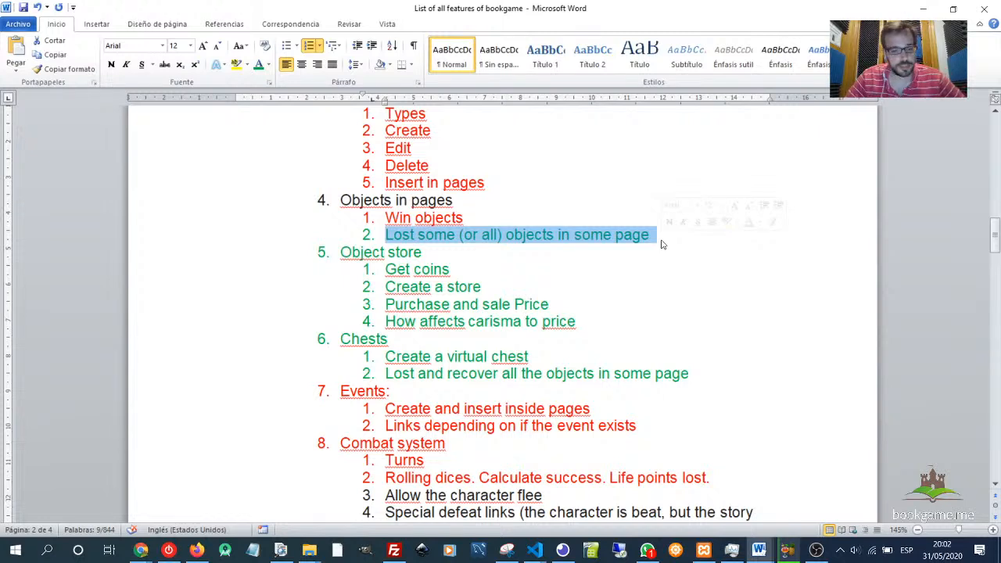
{"action": "key", "text": "alt+Tab"}
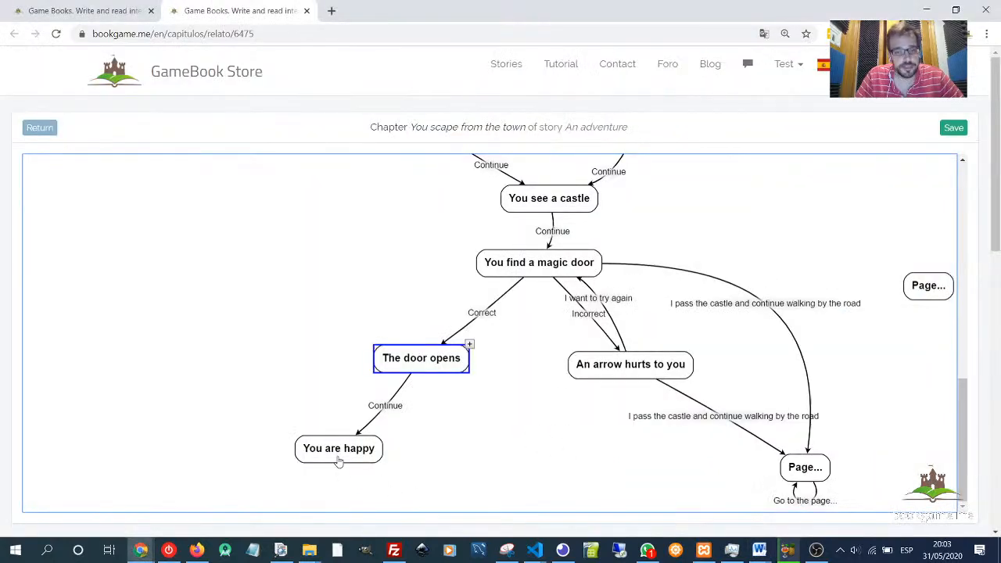
- Add an empty new paragraph after the text of the 'You are happy' page and save the page
{"action": "double_click", "coordinate": [339, 462]}
{"action": "scroll", "coordinate": [415, 308], "scroll_direction": "down", "scroll_amount": 3}
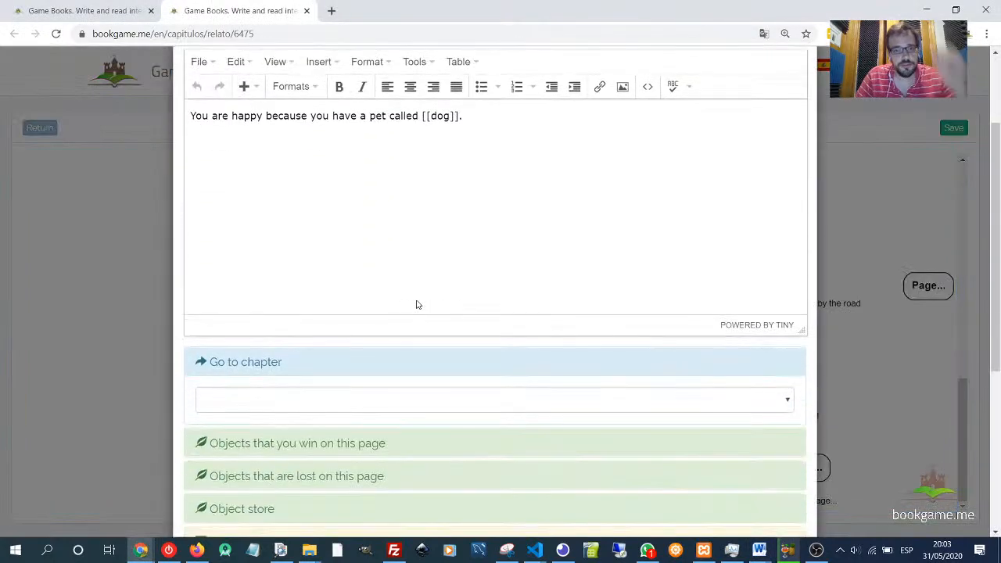
{"action": "scroll", "coordinate": [416, 305], "scroll_direction": "up", "scroll_amount": 2}
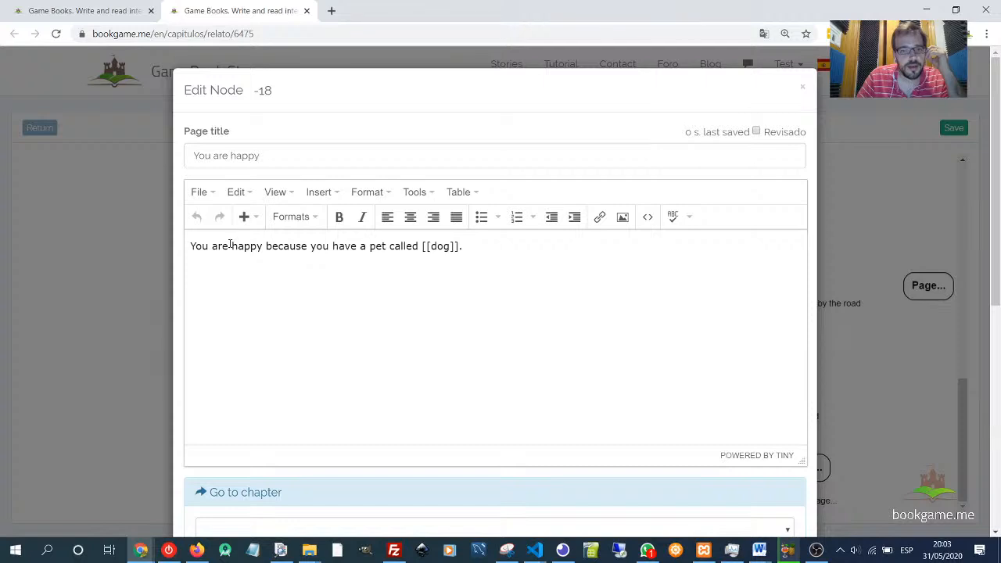
{"action": "left_click_drag", "start_coordinate": [186, 247], "coordinate": [189, 223]}
{"action": "left_click", "coordinate": [477, 252]}
{"action": "key", "text": "Return"}
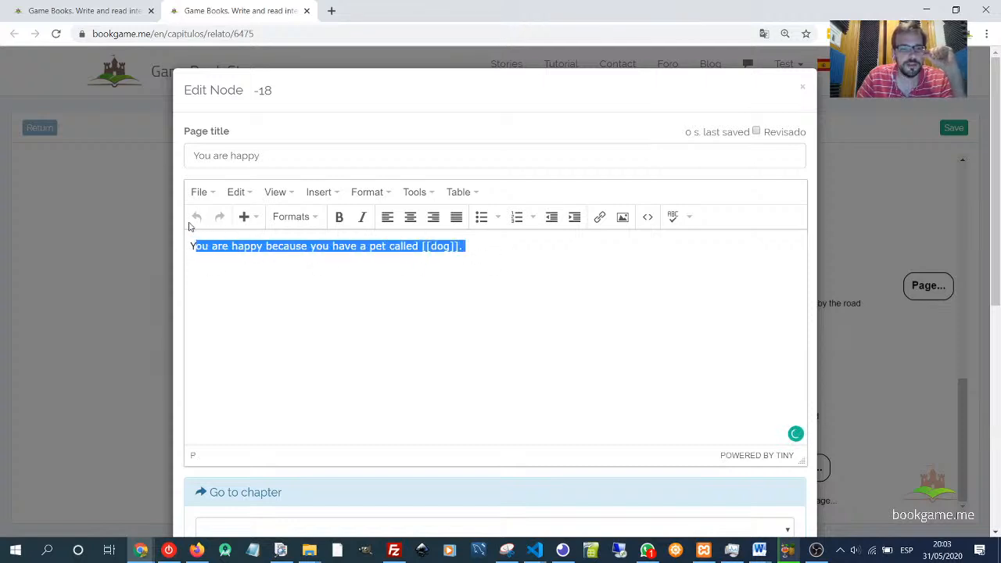
{"action": "left_click", "coordinate": [353, 300]}
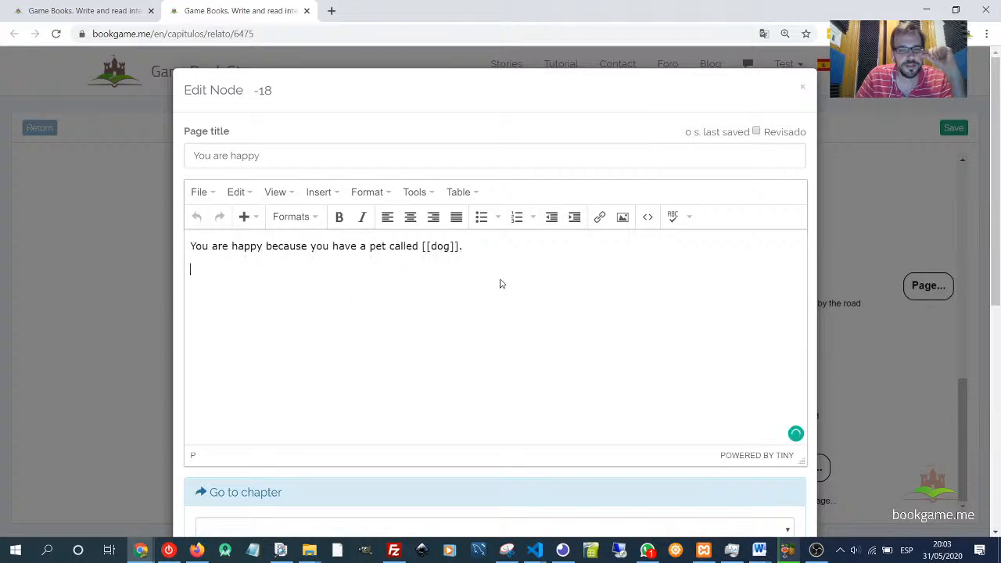
{"action": "scroll", "coordinate": [500, 284], "scroll_direction": "down", "scroll_amount": 6}
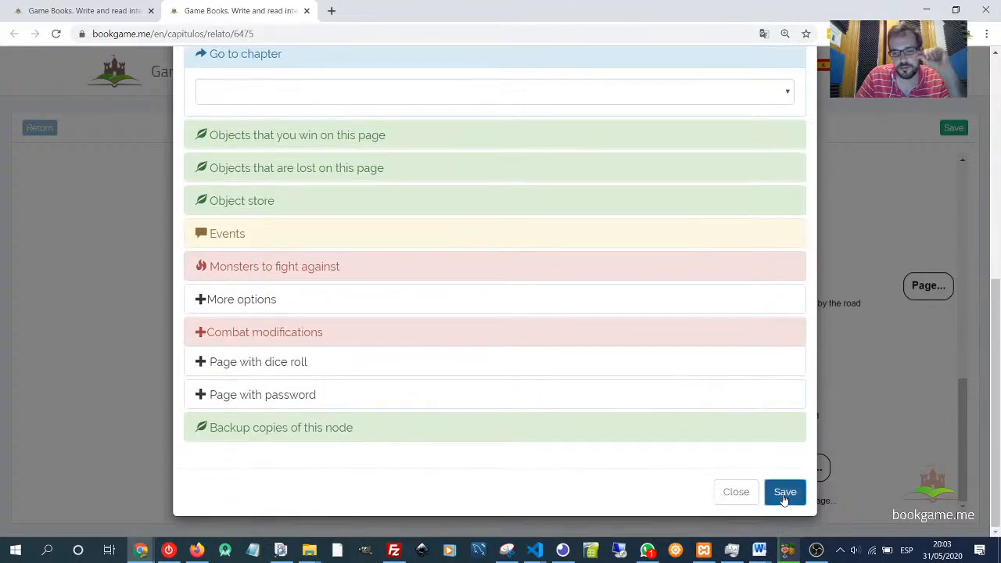
{"action": "left_click", "coordinate": [785, 492]}
{"action": "left_click", "coordinate": [384, 435]}
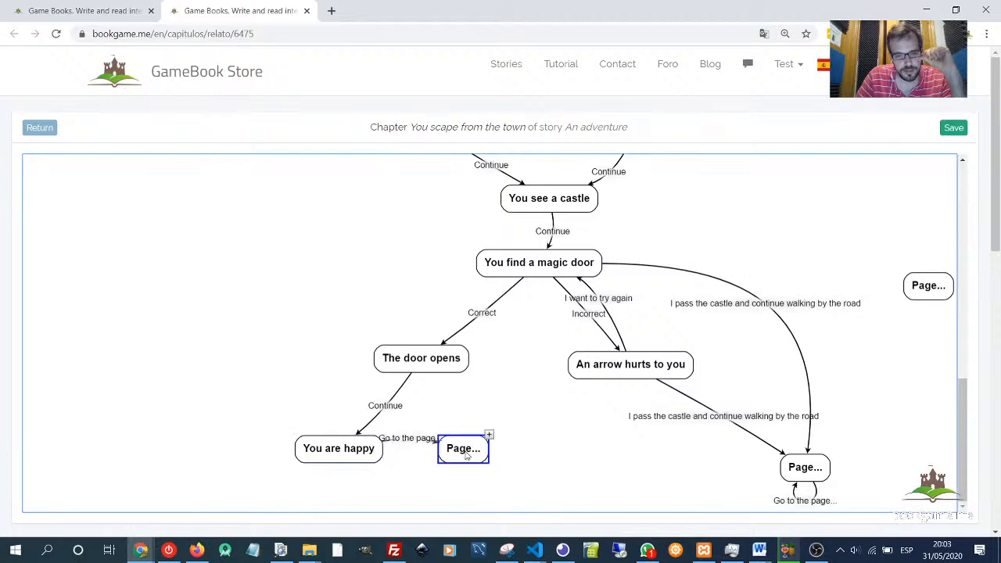
- Add the line 'You see that there are another wall and a big door with a soldier in front of them' to 'You are happy' and save
{"action": "left_click", "coordinate": [361, 450]}
{"action": "double_click", "coordinate": [346, 440]}
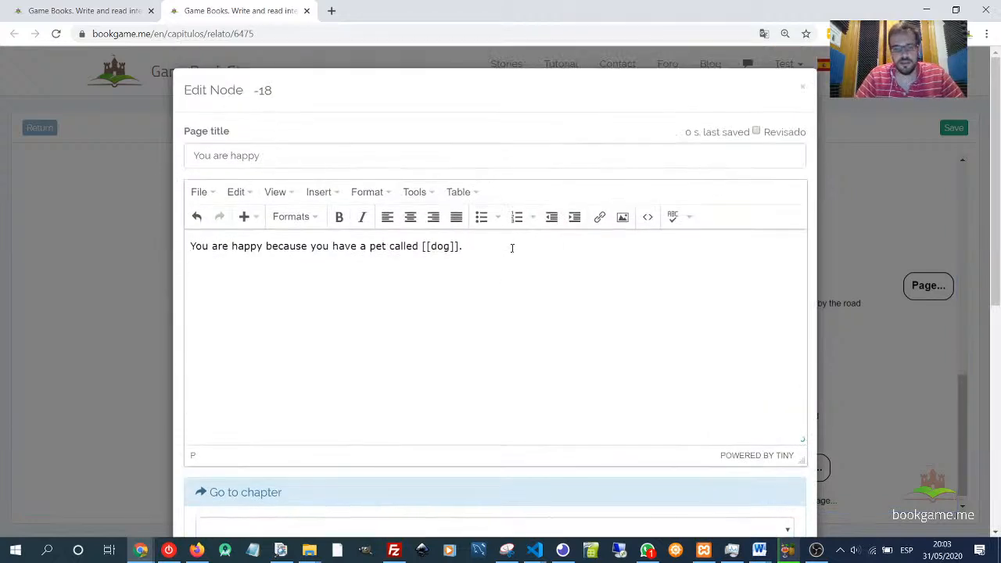
{"action": "type", "text": "You see "}
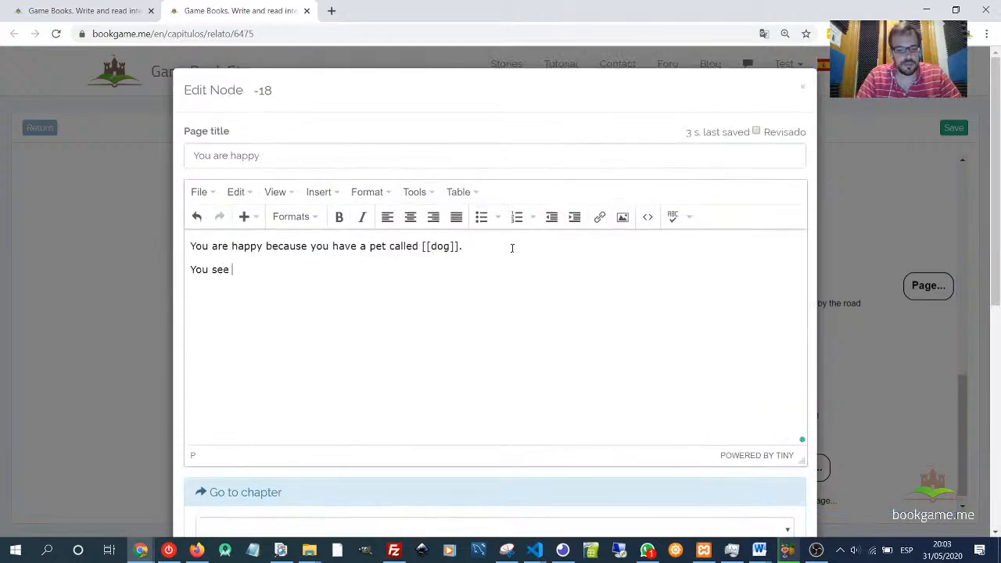
{"action": "type", "text": "that there area "}
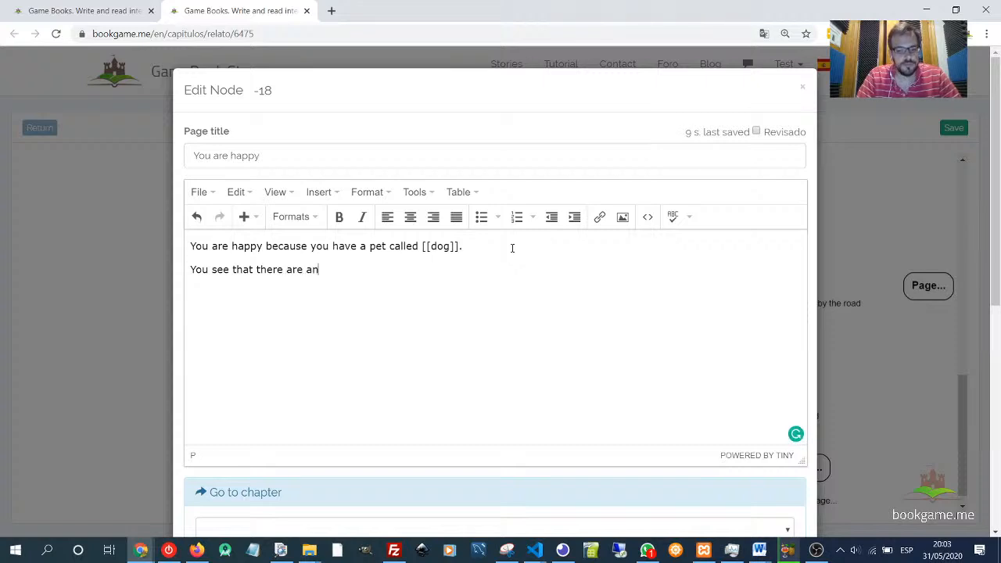
{"action": "type", "text": "other"}
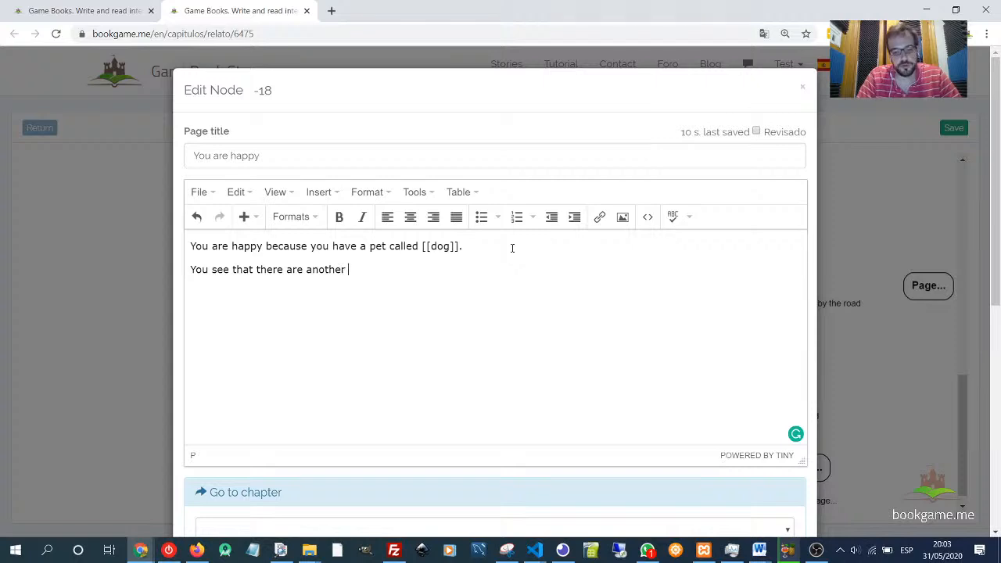
{"action": "type", "text": " wall "}
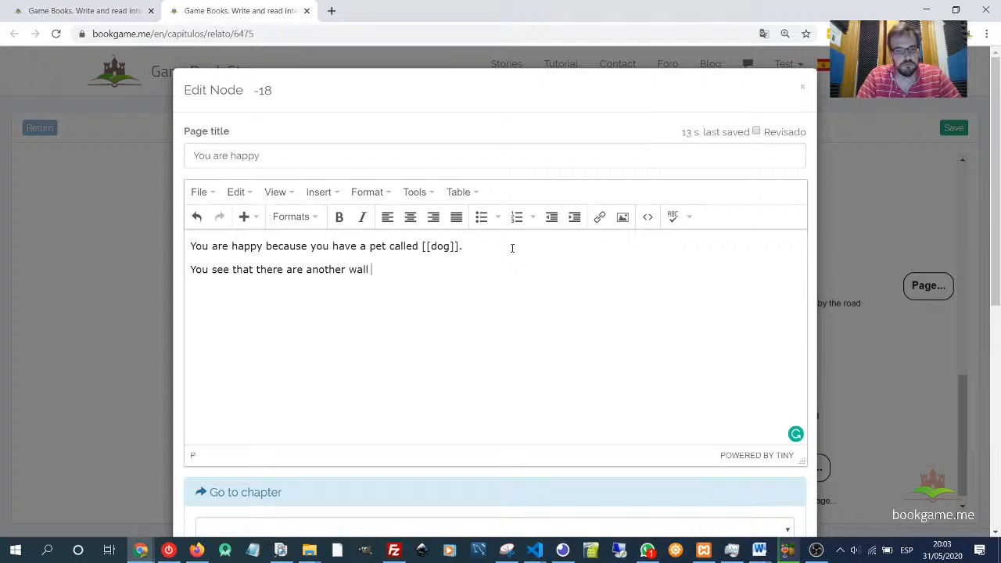
{"action": "type", "text": "and a big "}
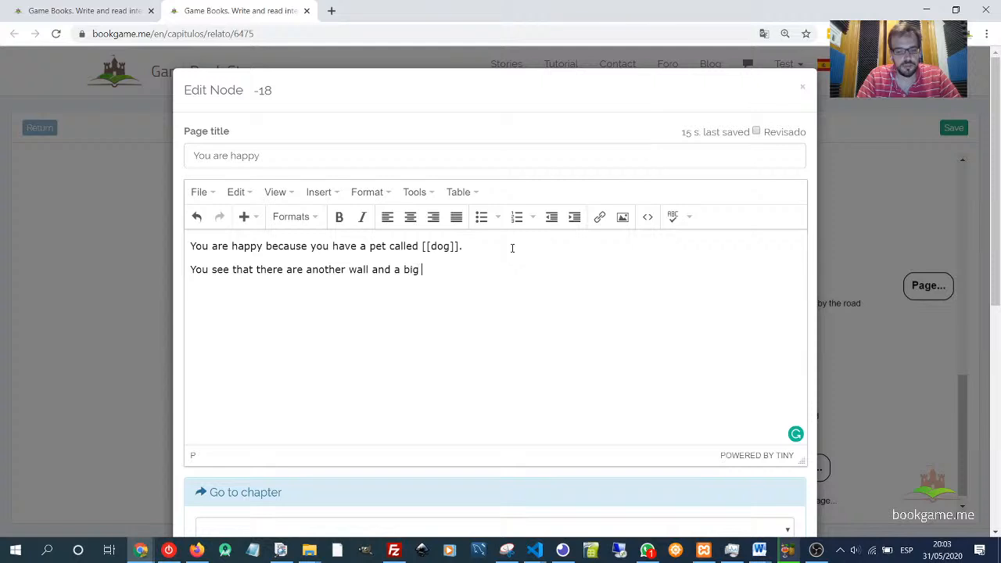
{"action": "type", "text": "door with a soldier"}
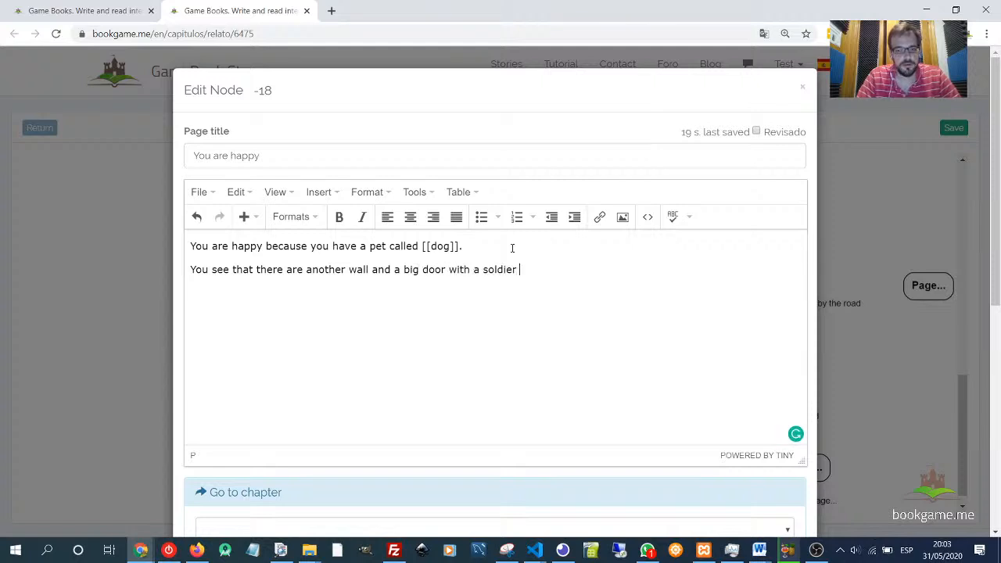
{"action": "type", "text": " in f"}
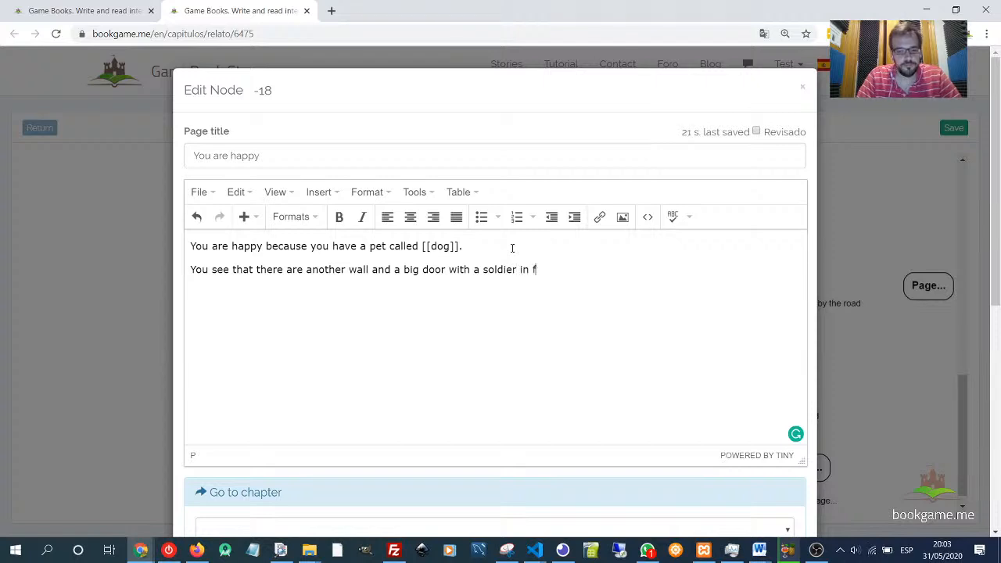
{"action": "type", "text": "ront of them."}
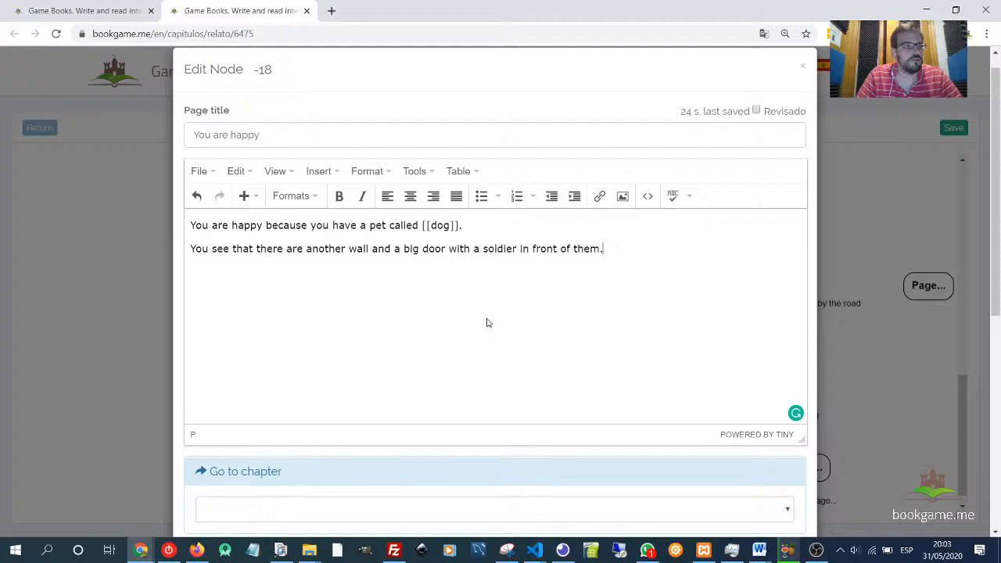
{"action": "scroll", "coordinate": [486, 323], "scroll_direction": "down", "scroll_amount": 6}
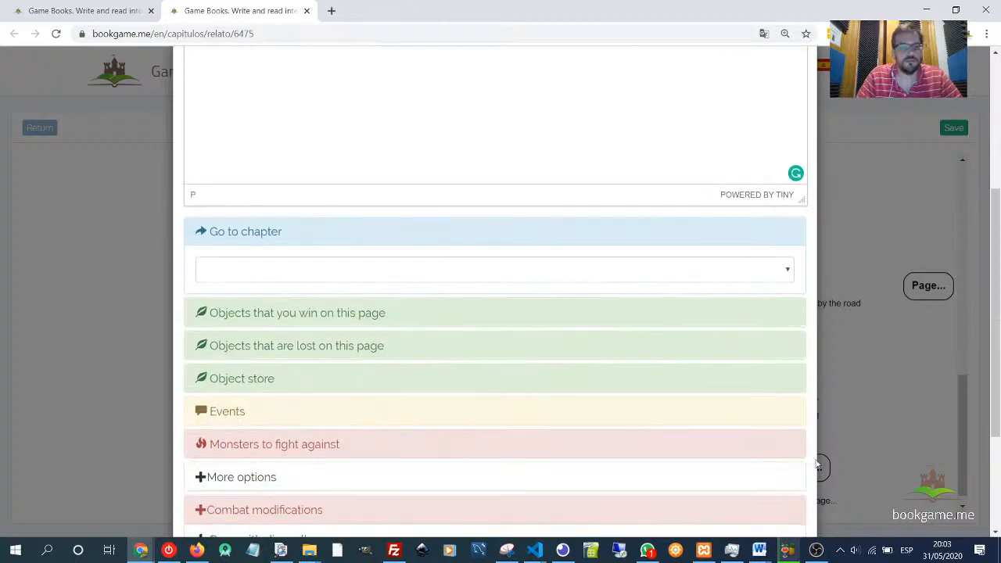
{"action": "left_click", "coordinate": [782, 491]}
- Retitle the link from 'You are happy' to its new page as 'To be polite' and save it
{"action": "scroll", "coordinate": [392, 466], "scroll_direction": "down", "scroll_amount": 1}
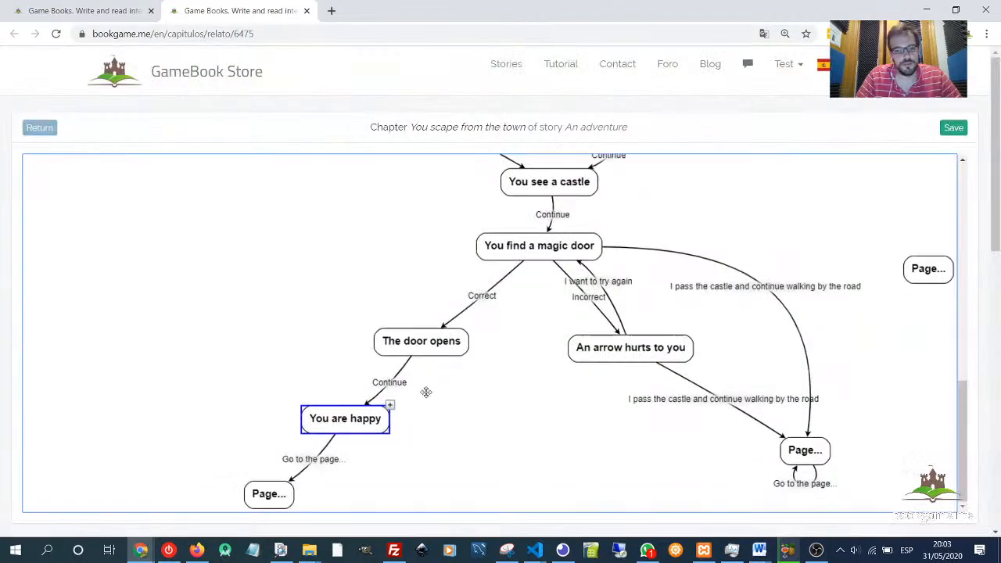
{"action": "left_click", "coordinate": [272, 499]}
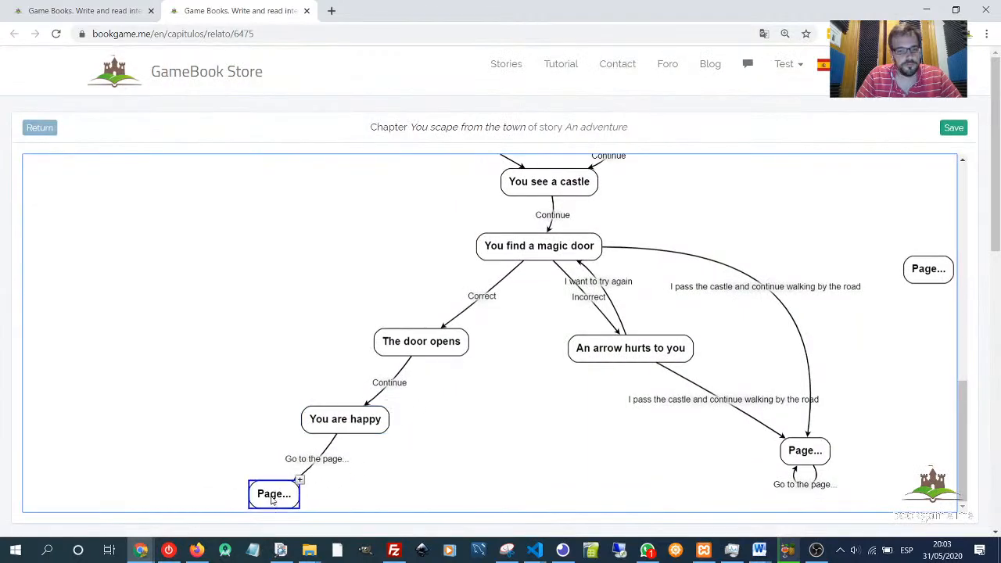
{"action": "double_click", "coordinate": [325, 465]}
{"action": "left_click_drag", "start_coordinate": [270, 155], "coordinate": [137, 145]}
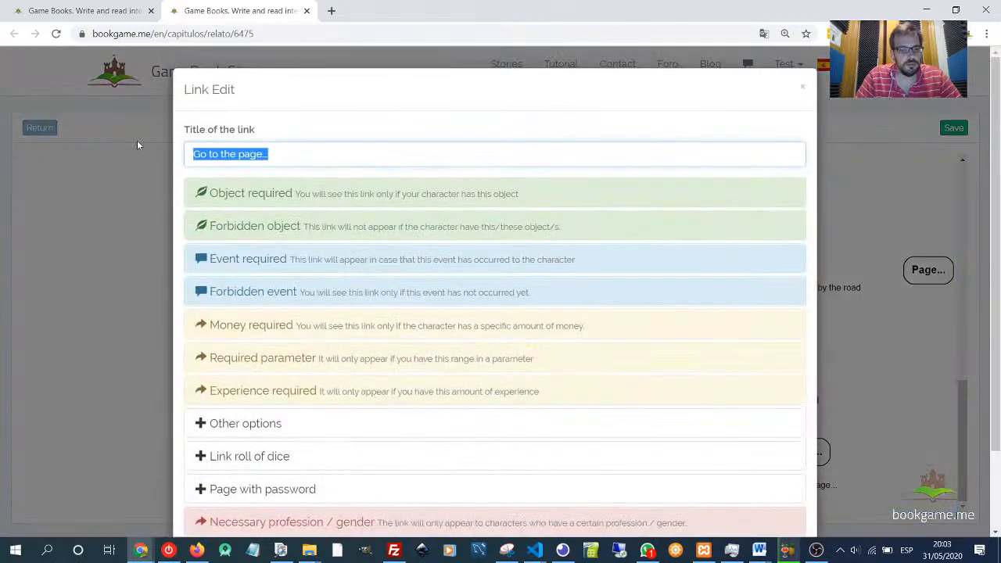
{"action": "type", "text": "To be polite"}
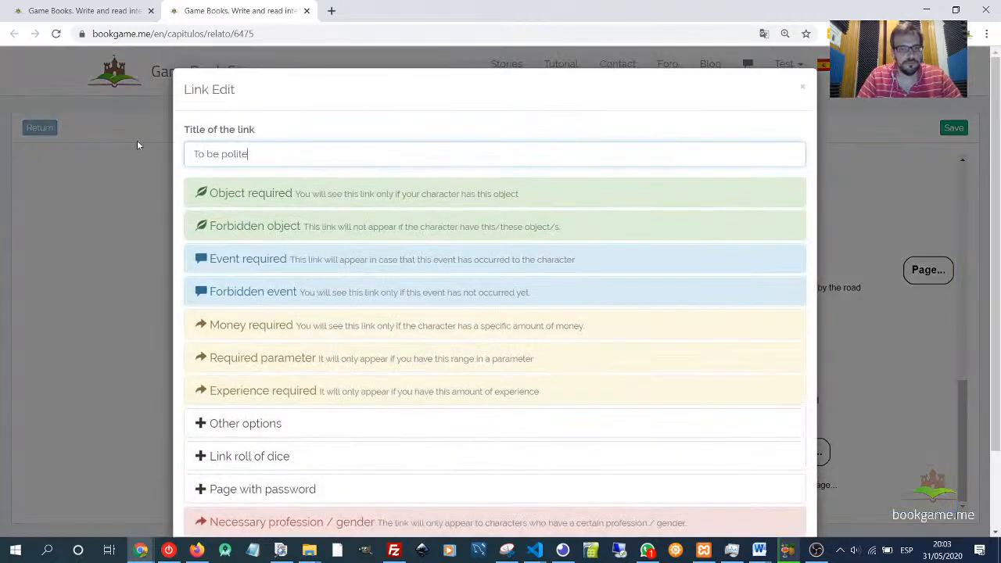
{"action": "scroll", "coordinate": [246, 298], "scroll_direction": "down", "scroll_amount": 1}
{"action": "scroll", "coordinate": [246, 298], "scroll_direction": "down", "scroll_amount": 3}
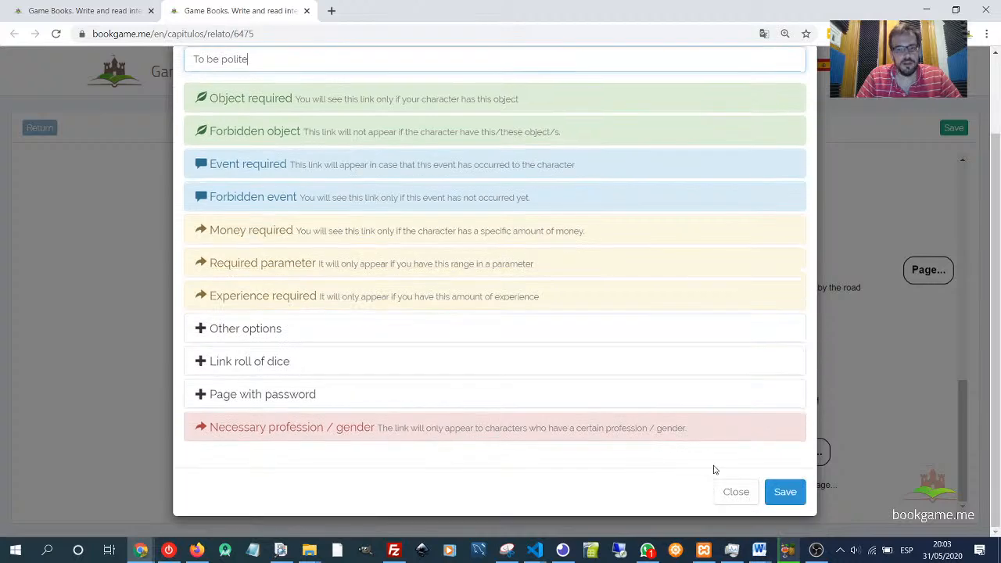
{"action": "left_click", "coordinate": [782, 489]}
- Create a second linked page below the 'You are happy' page
{"action": "left_click", "coordinate": [359, 428]}
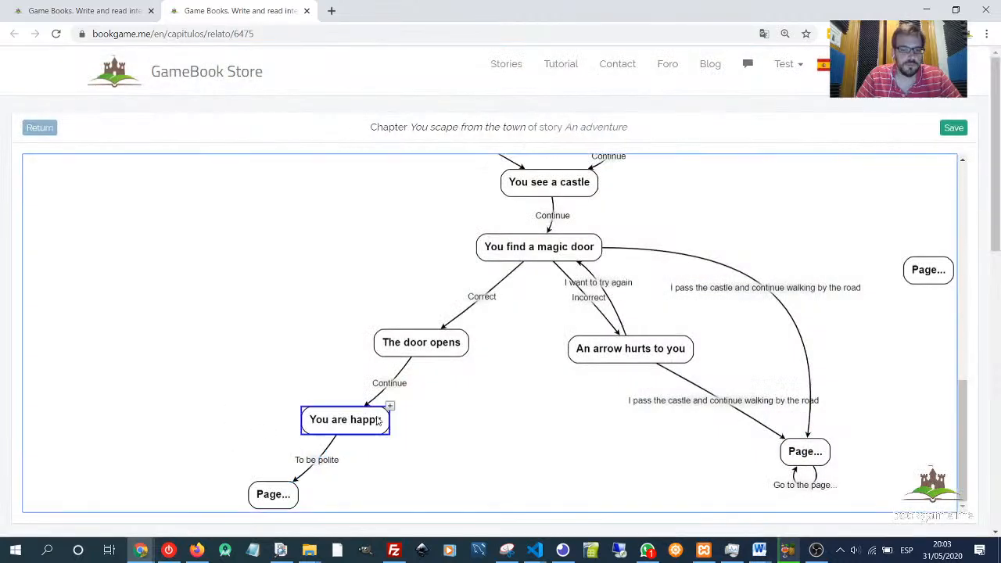
{"action": "left_click_drag", "start_coordinate": [385, 418], "coordinate": [427, 506]}
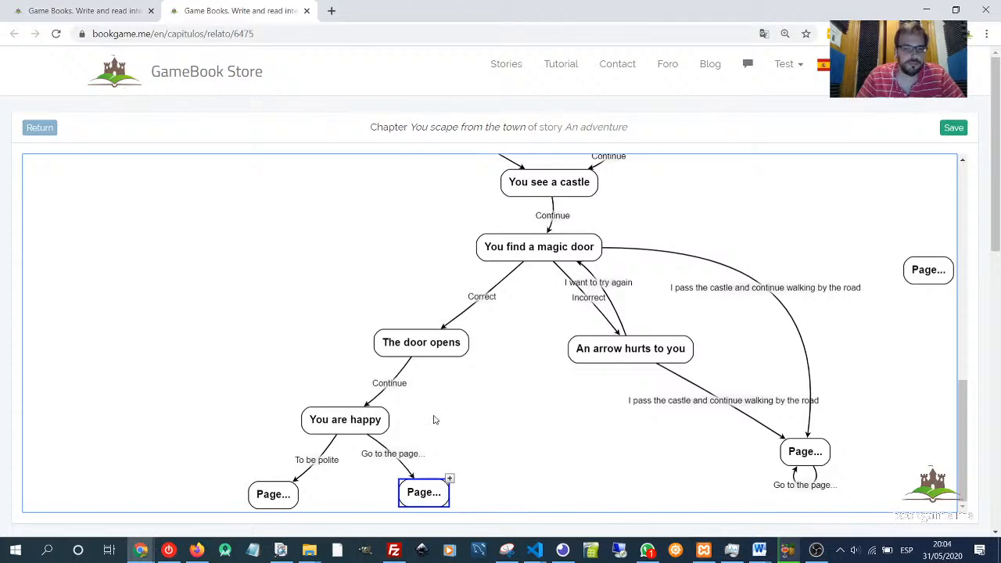
- Retitle the link from 'You are happy' to the second new page as 'You are not polite' and save it
{"action": "double_click", "coordinate": [408, 456]}
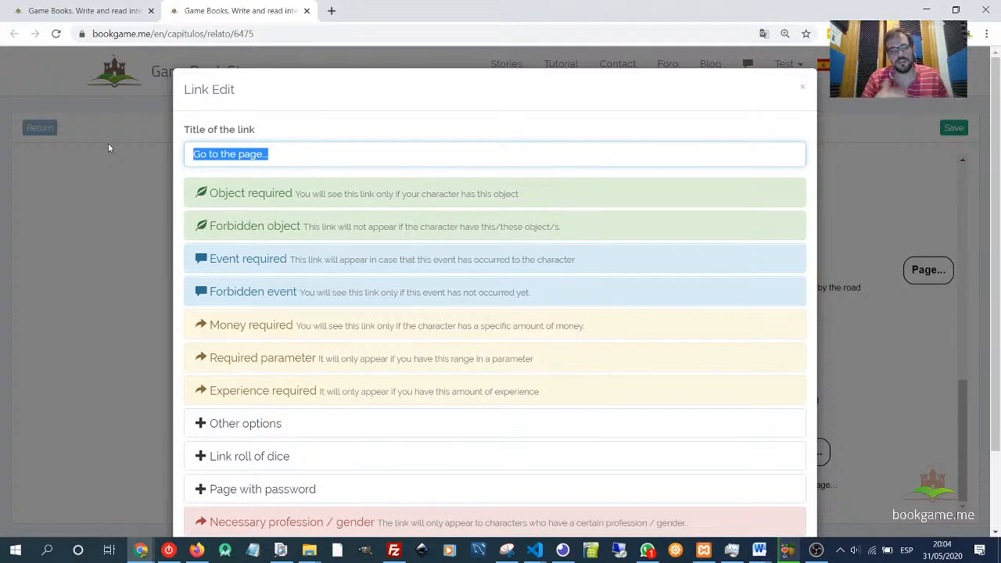
{"action": "type", "text": "Y"}
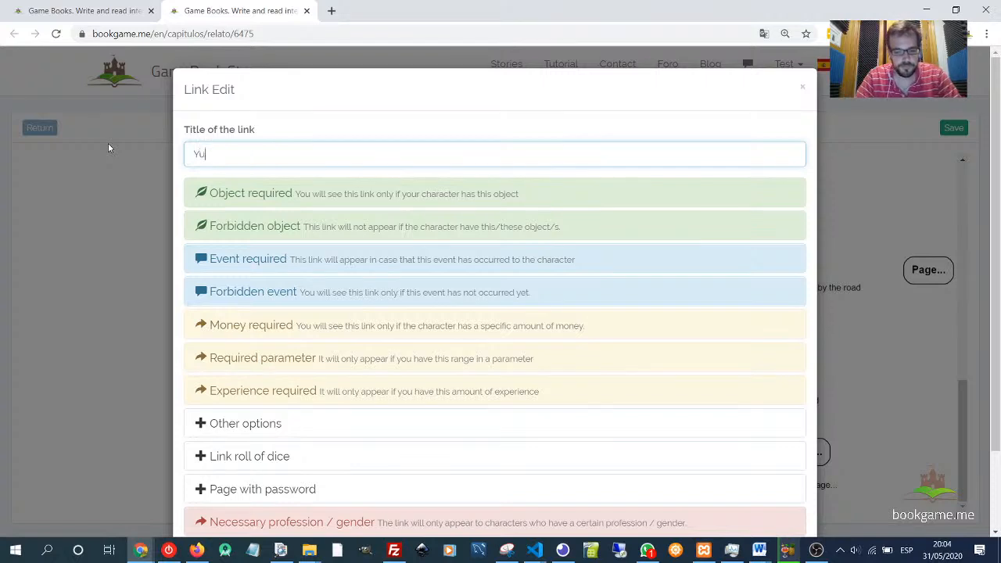
{"action": "type", "text": "ou are"}
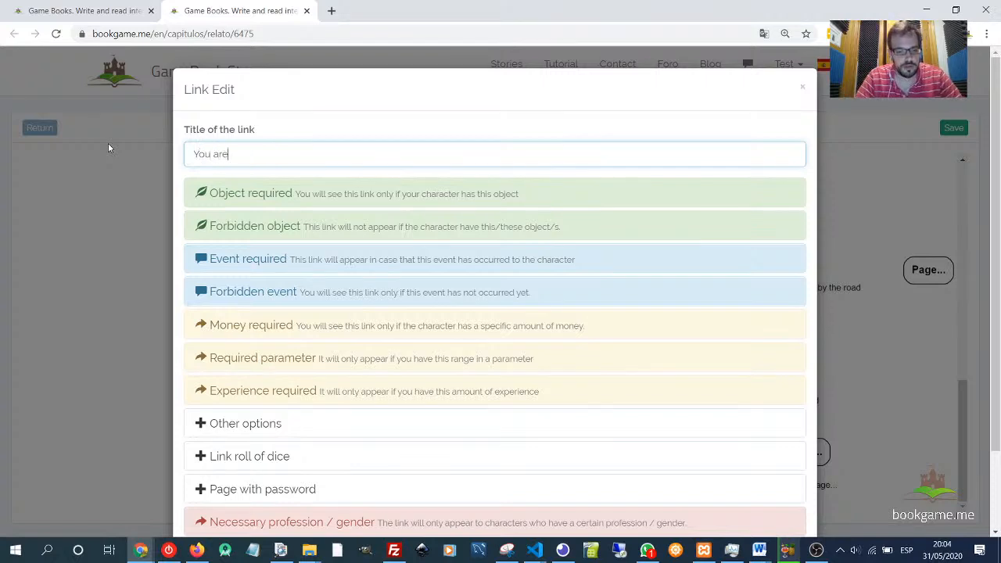
{"action": "type", "text": " not polite"}
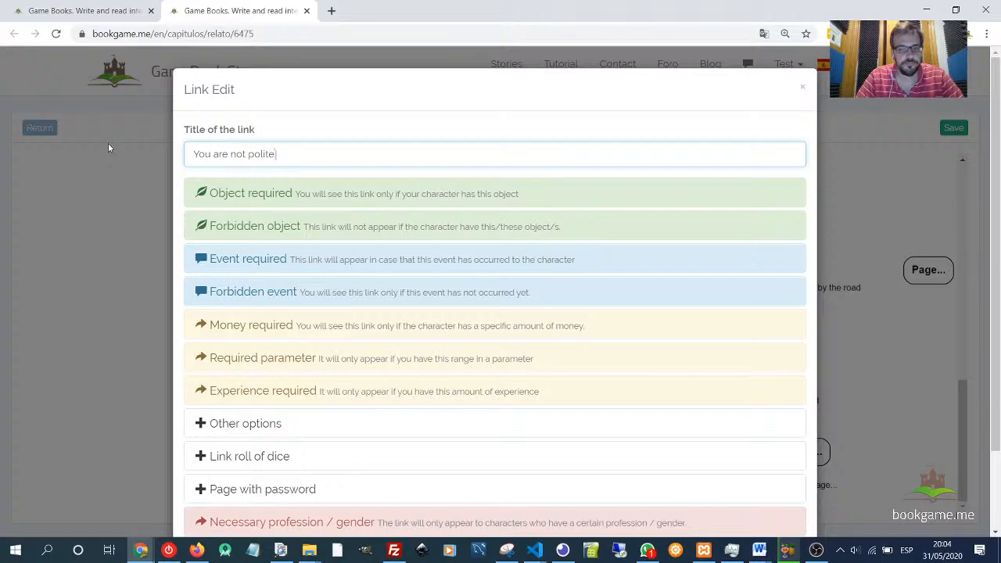
{"action": "scroll", "coordinate": [711, 415], "scroll_direction": "down", "scroll_amount": 2}
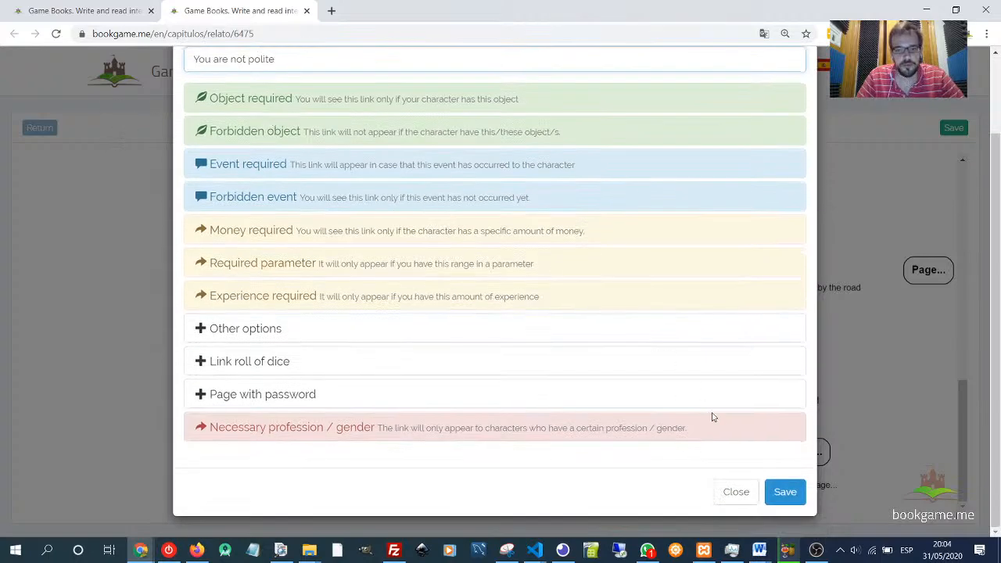
{"action": "left_click", "coordinate": [789, 493]}
- Open the second new page, clear its title and write the text 'You start talking with the guard not being polite. And he gets angry.'
{"action": "double_click", "coordinate": [426, 492]}
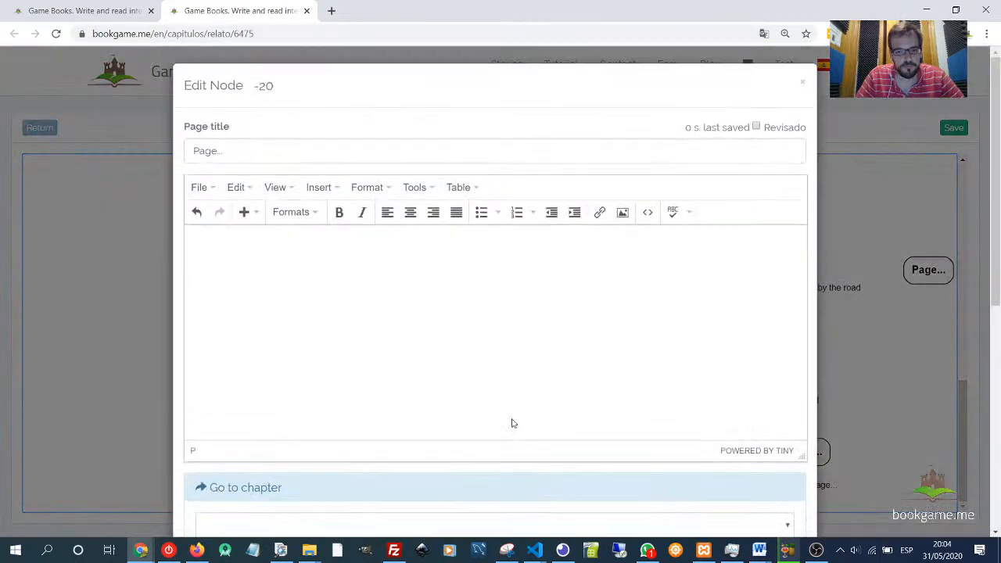
{"action": "left_click_drag", "start_coordinate": [250, 157], "coordinate": [112, 154]}
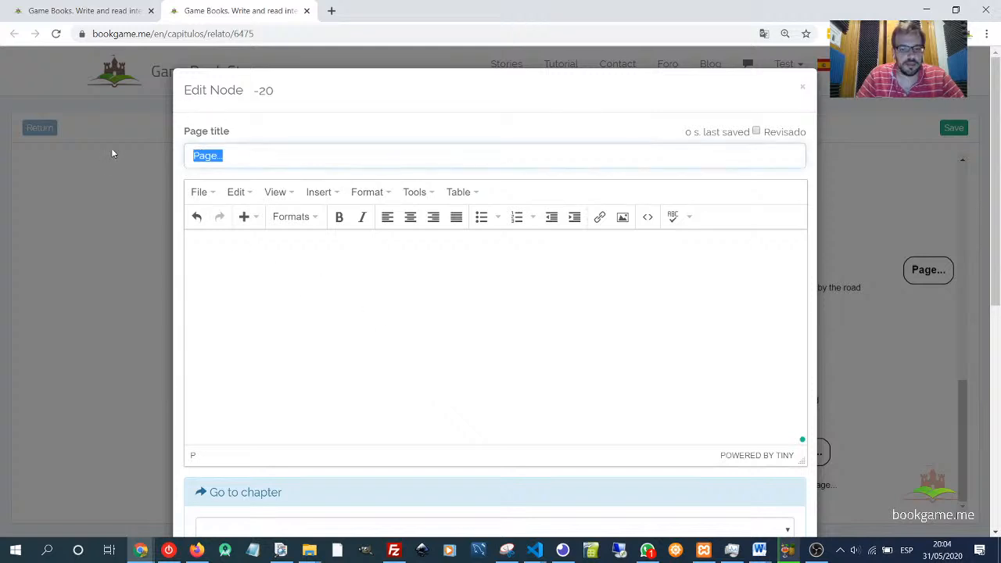
{"action": "key", "text": "BackSpace"}
{"action": "key", "text": "Tab"}
{"action": "type", "text": "Y"}
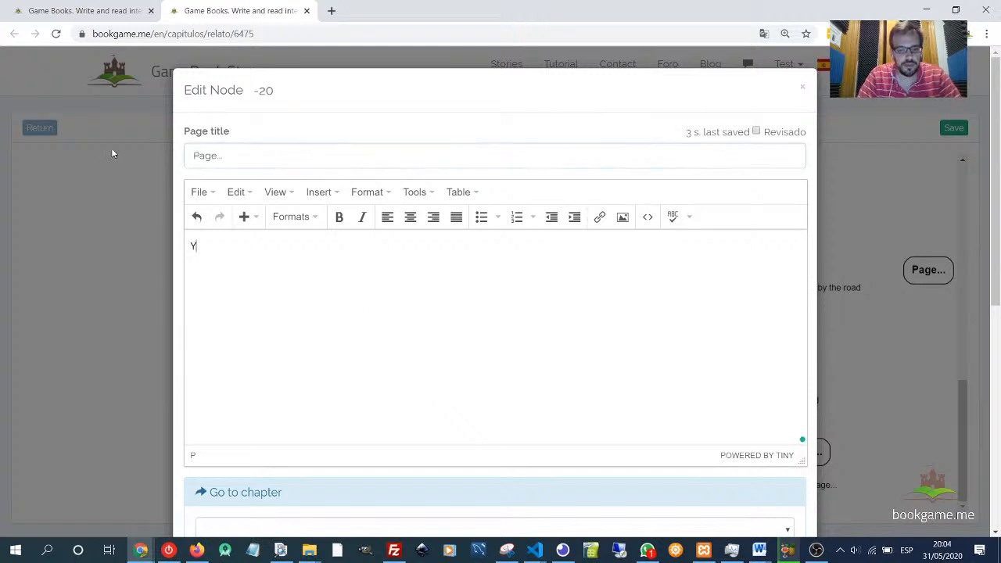
{"action": "type", "text": "ou start tal"}
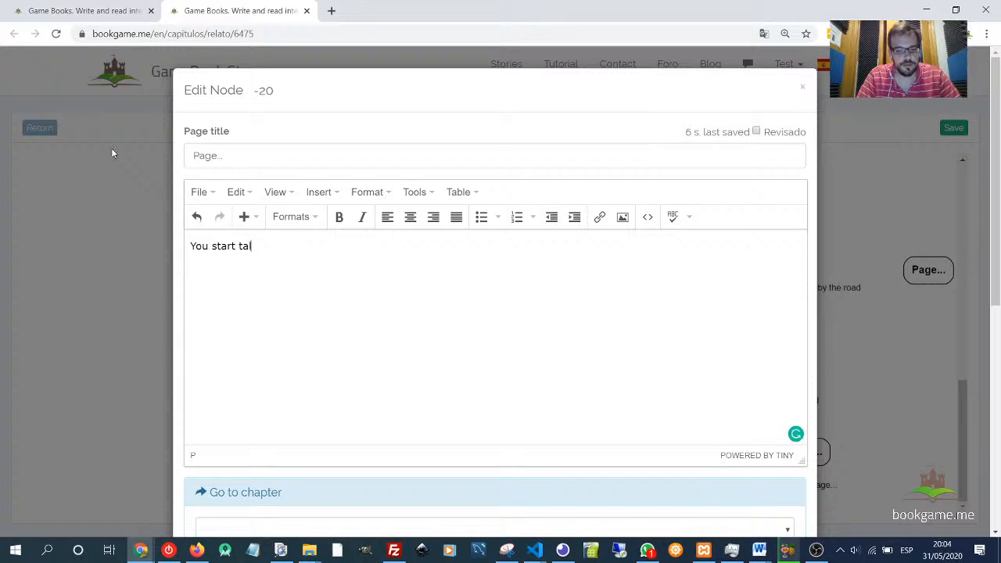
{"action": "type", "text": "king wi"}
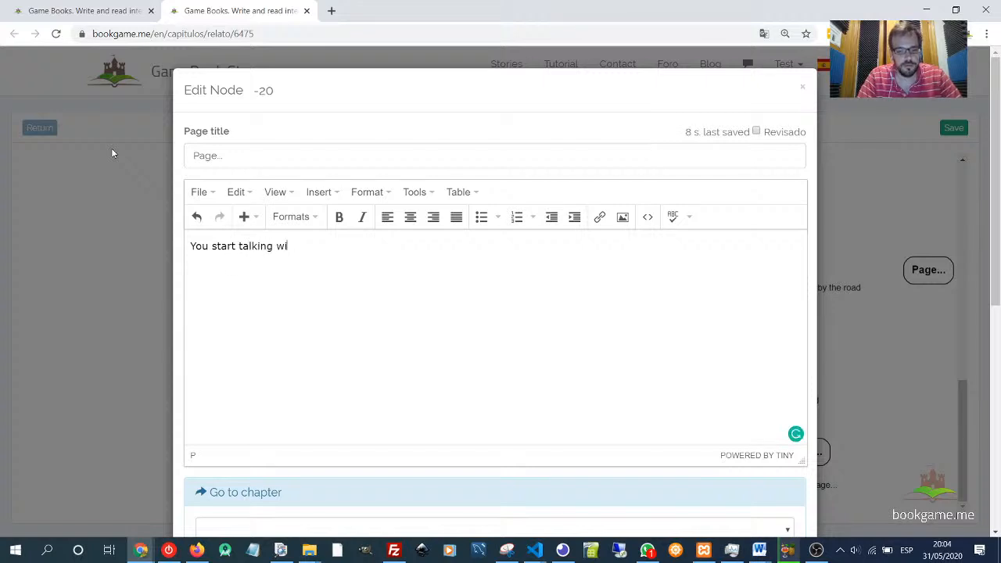
{"action": "type", "text": "th the guard"}
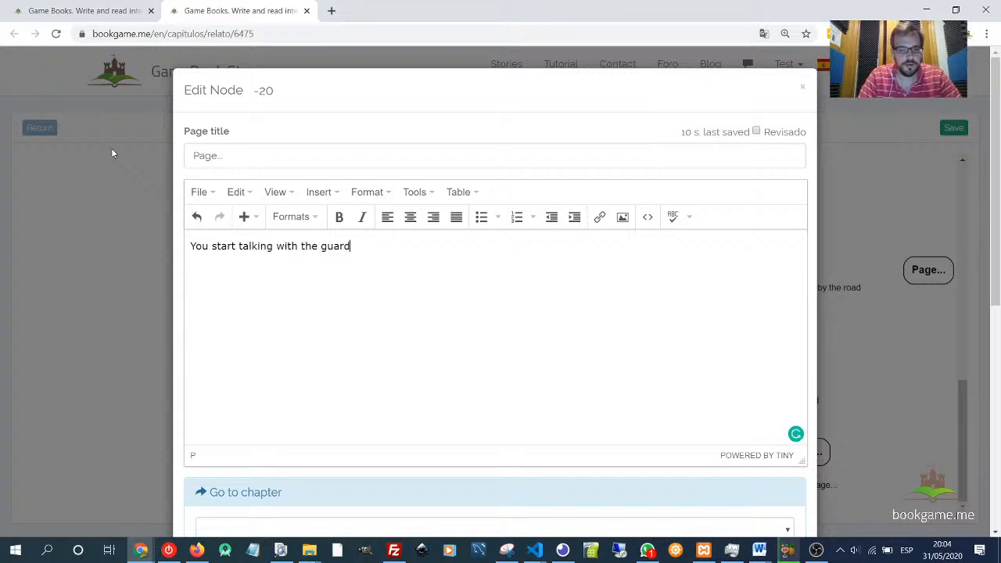
{"action": "type", "text": " not being "}
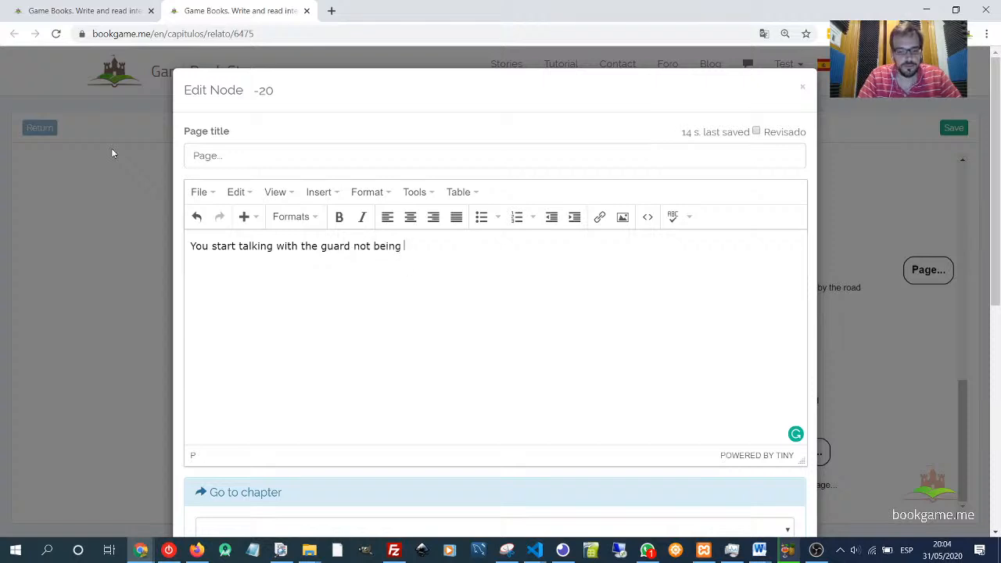
{"action": "type", "text": "polite. "}
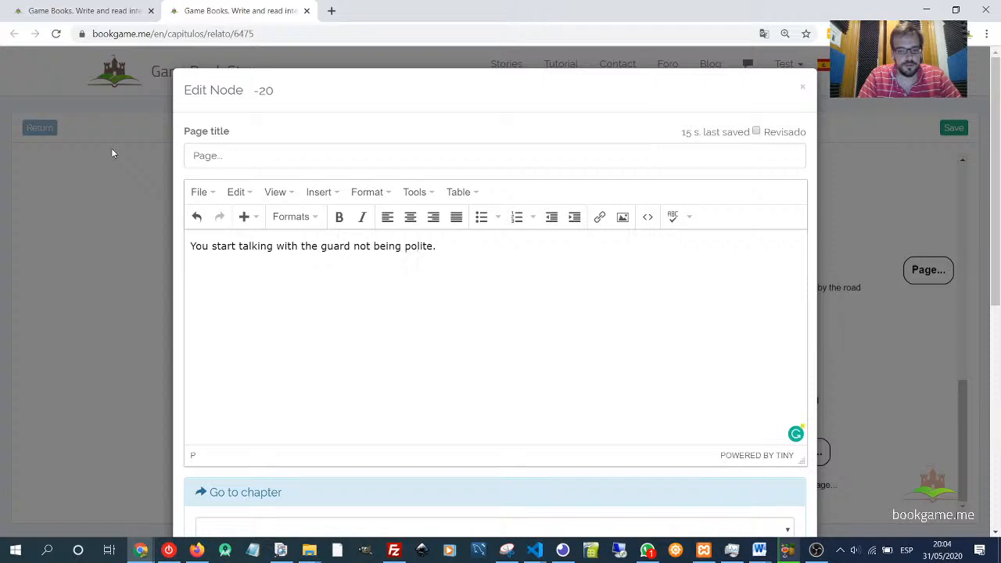
{"action": "type", "text": "And he "}
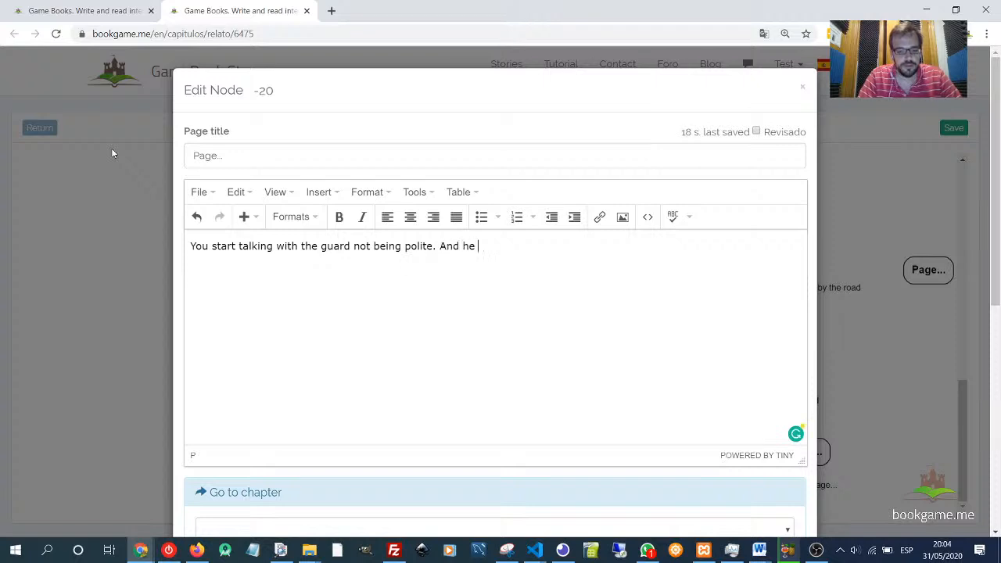
{"action": "type", "text": "gets angry."}
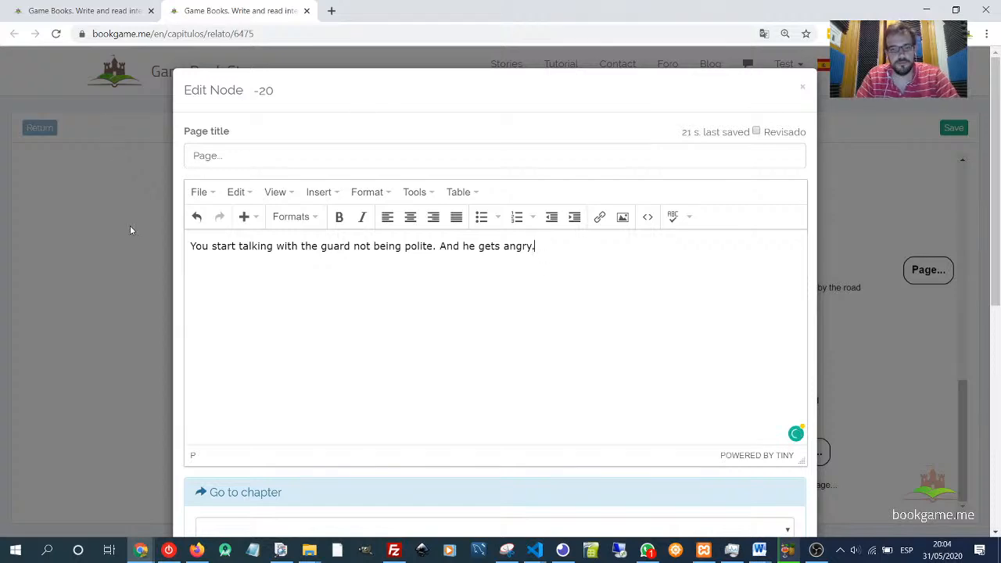
- Expand the objects-lost section and toggle the option making the character lose all objects, coins and arrows
{"action": "scroll", "coordinate": [279, 286], "scroll_direction": "down", "scroll_amount": 4}
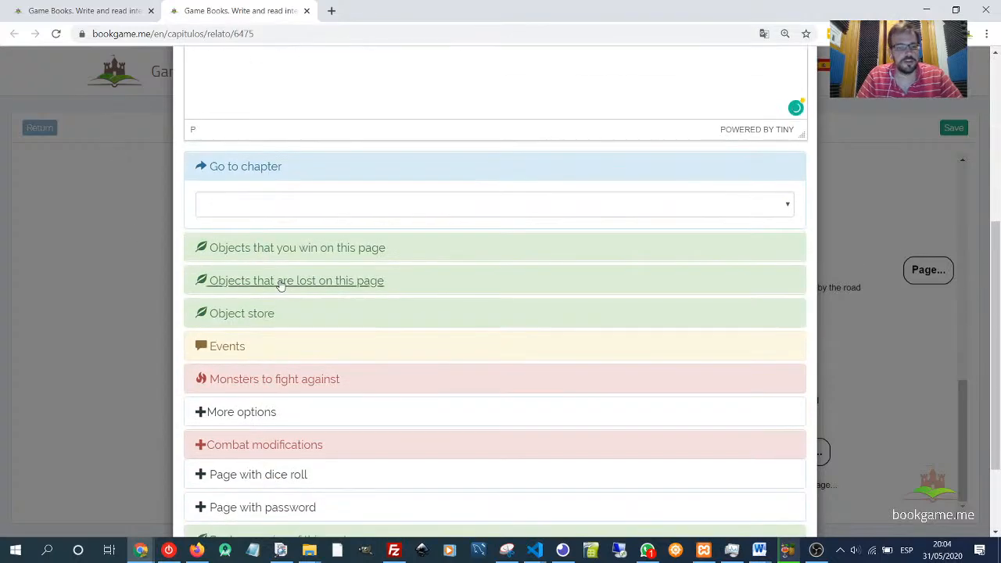
{"action": "left_click", "coordinate": [269, 281]}
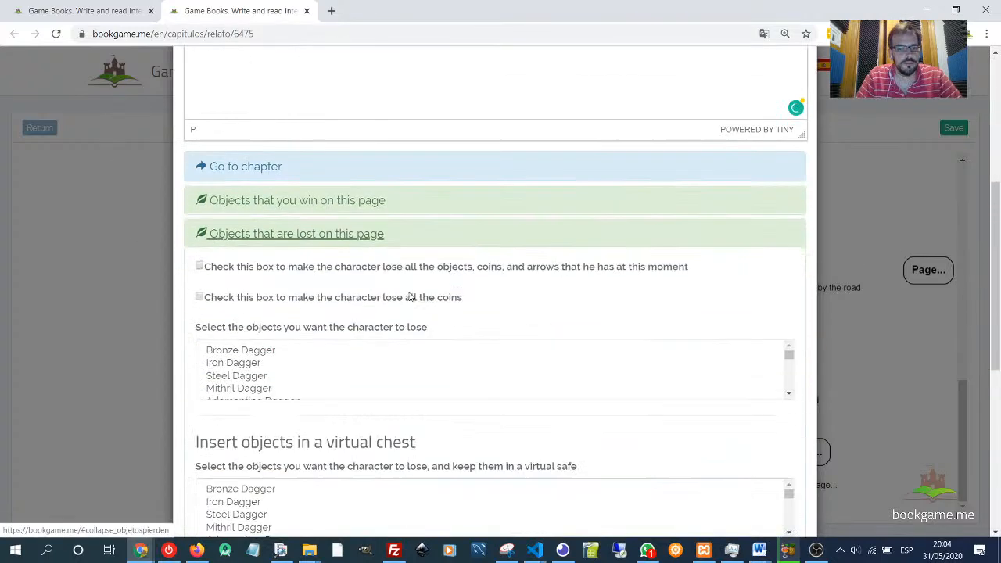
{"action": "scroll", "coordinate": [336, 253], "scroll_direction": "down", "scroll_amount": 3}
{"action": "scroll", "coordinate": [343, 249], "scroll_direction": "up", "scroll_amount": 2}
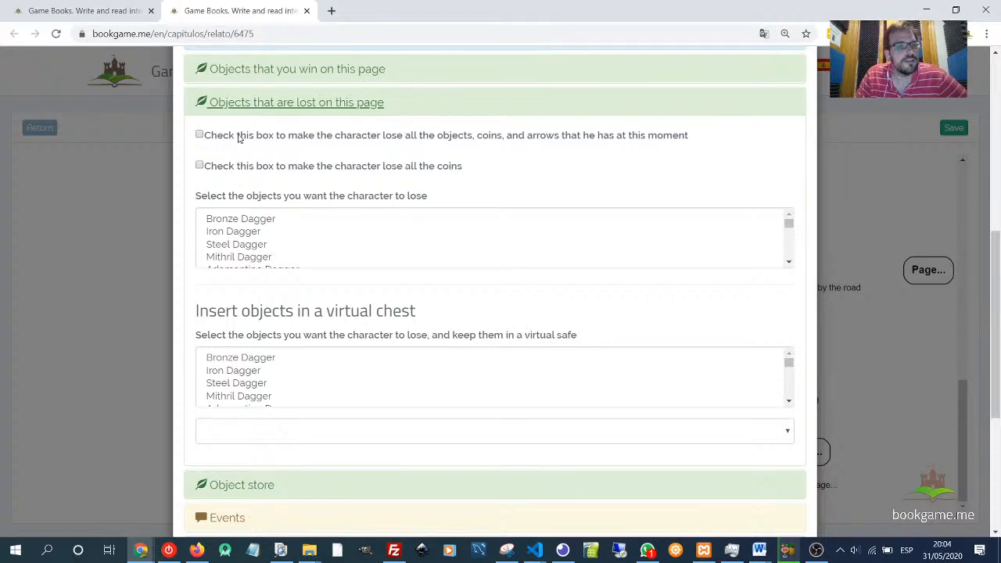
{"action": "left_click", "coordinate": [373, 139]}
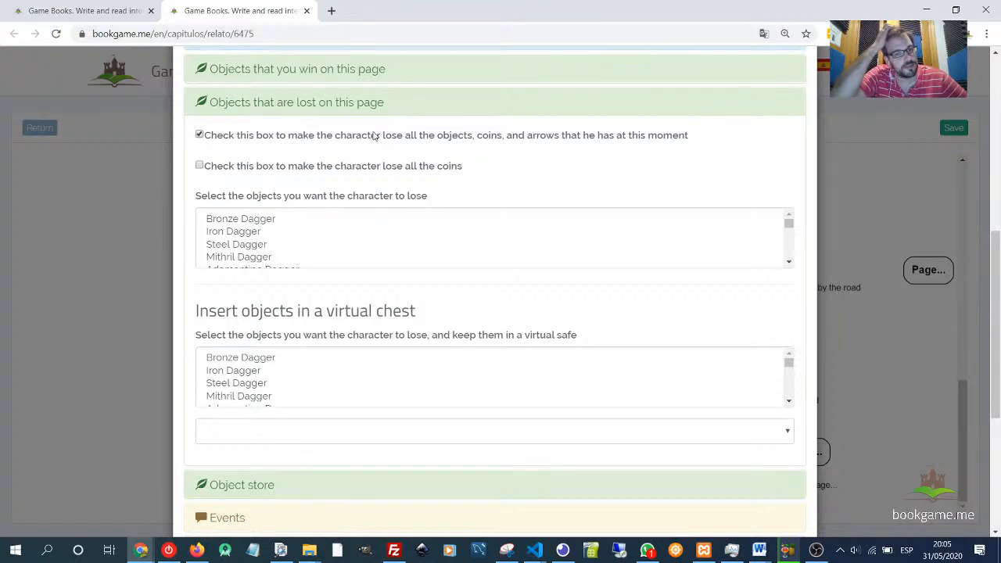
{"action": "left_click", "coordinate": [375, 136]}
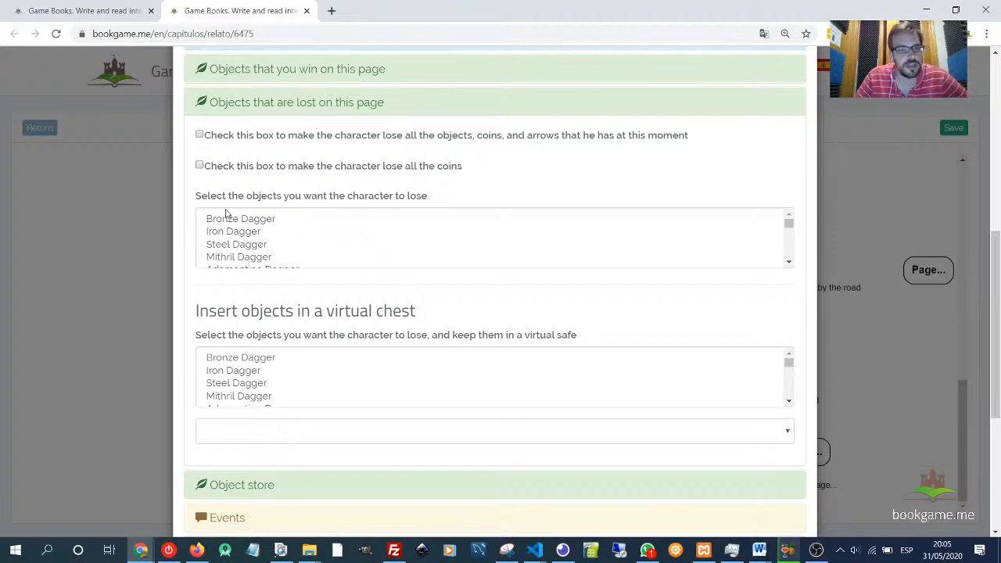
- Select Padded Cloak in the list of objects the character loses on this page
{"action": "left_click_drag", "start_coordinate": [196, 196], "coordinate": [380, 202]}
{"action": "scroll", "coordinate": [258, 235], "scroll_direction": "down", "scroll_amount": 4}
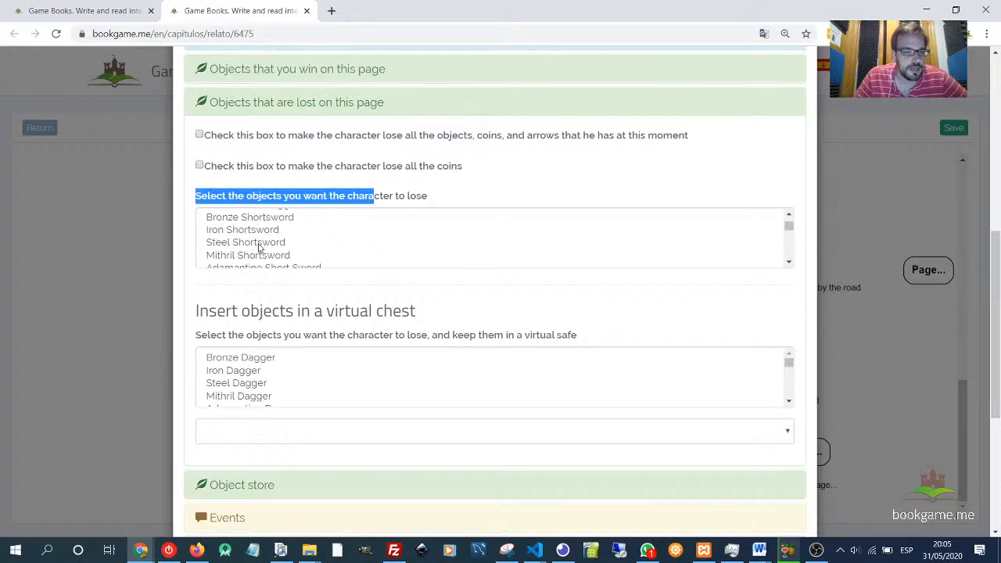
{"action": "scroll", "coordinate": [261, 244], "scroll_direction": "down", "scroll_amount": 2}
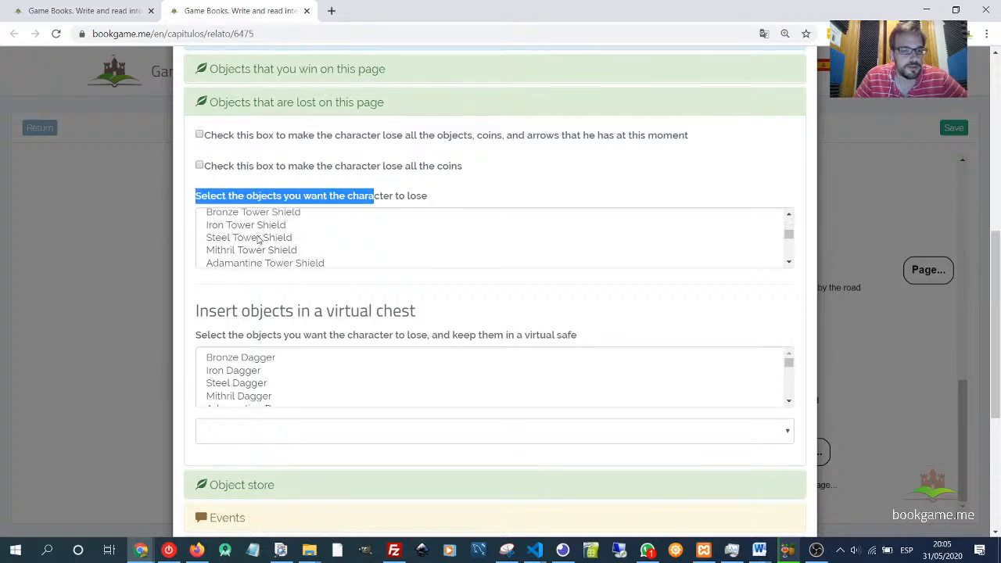
{"action": "scroll", "coordinate": [261, 242], "scroll_direction": "up", "scroll_amount": 6}
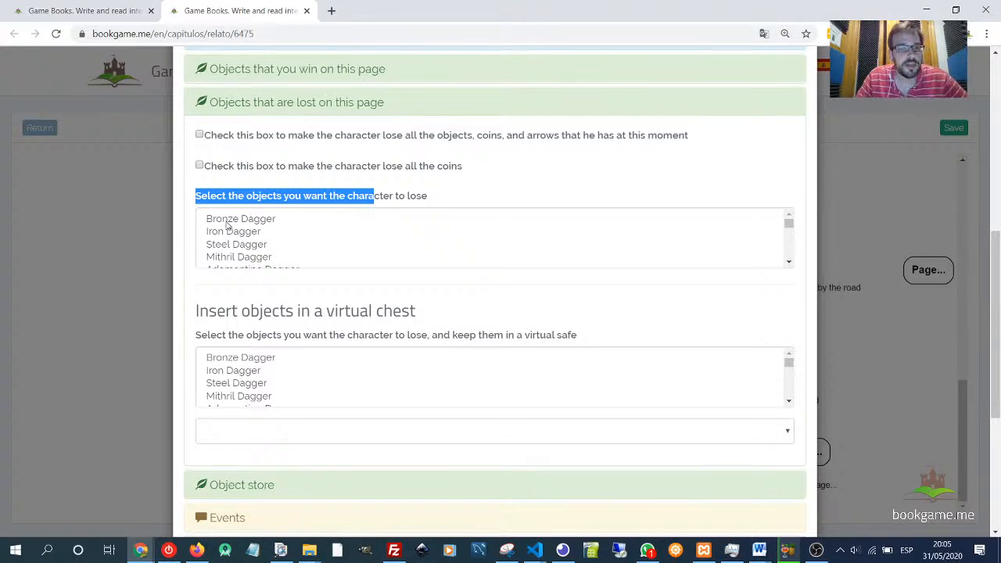
{"action": "left_click_drag", "start_coordinate": [226, 222], "coordinate": [269, 263]}
{"action": "left_click", "coordinate": [268, 259]}
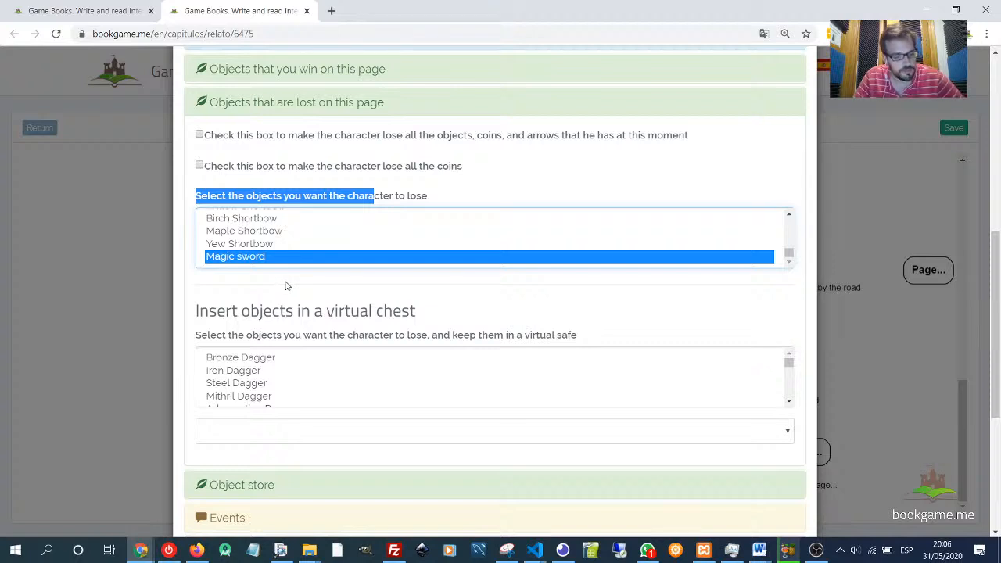
{"action": "left_click_drag", "start_coordinate": [283, 252], "coordinate": [263, 227]}
{"action": "scroll", "coordinate": [288, 230], "scroll_direction": "up", "scroll_amount": 2}
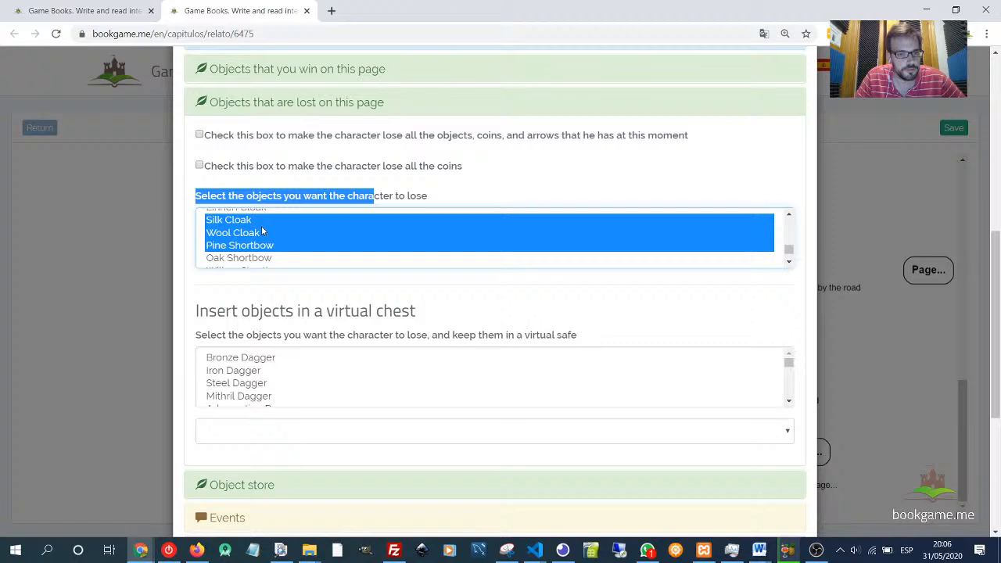
{"action": "scroll", "coordinate": [353, 233], "scroll_direction": "up", "scroll_amount": 2}
{"action": "left_click", "coordinate": [353, 235]}
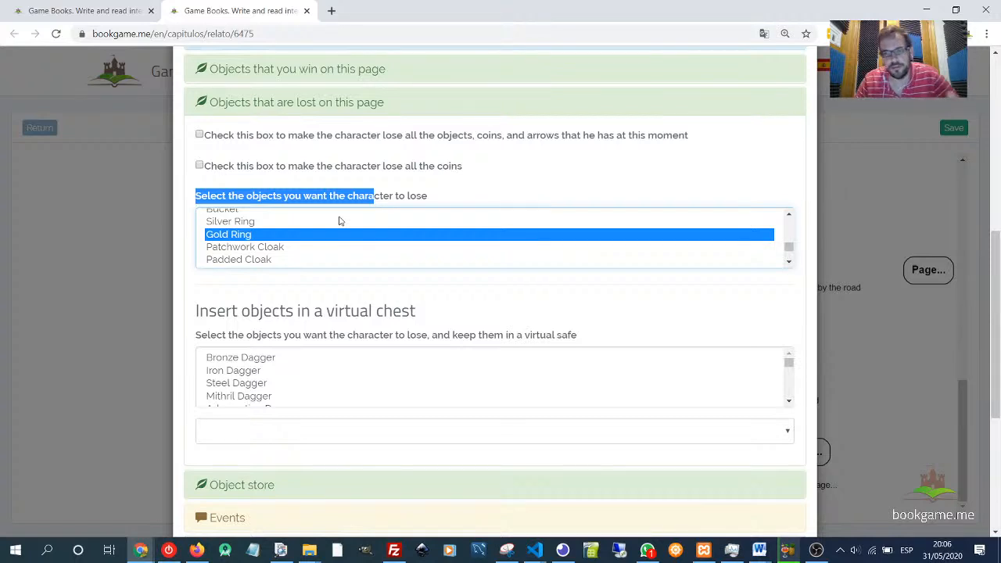
{"action": "left_click", "coordinate": [301, 257]}
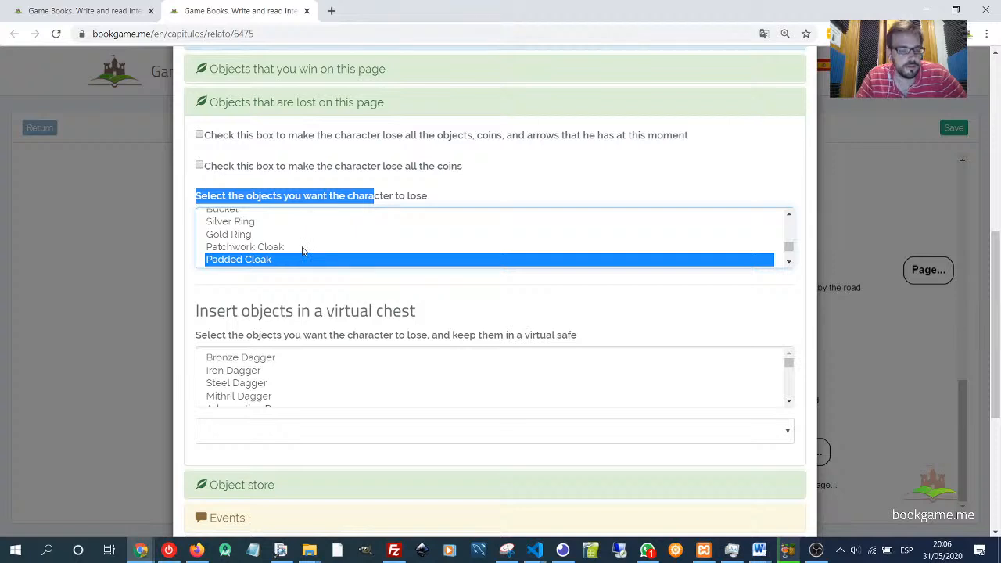
- Scroll through the page's text and the list of objects the character can lose
{"action": "scroll", "coordinate": [304, 250], "scroll_direction": "up", "scroll_amount": 2}
{"action": "scroll", "coordinate": [304, 250], "scroll_direction": "down", "scroll_amount": 2}
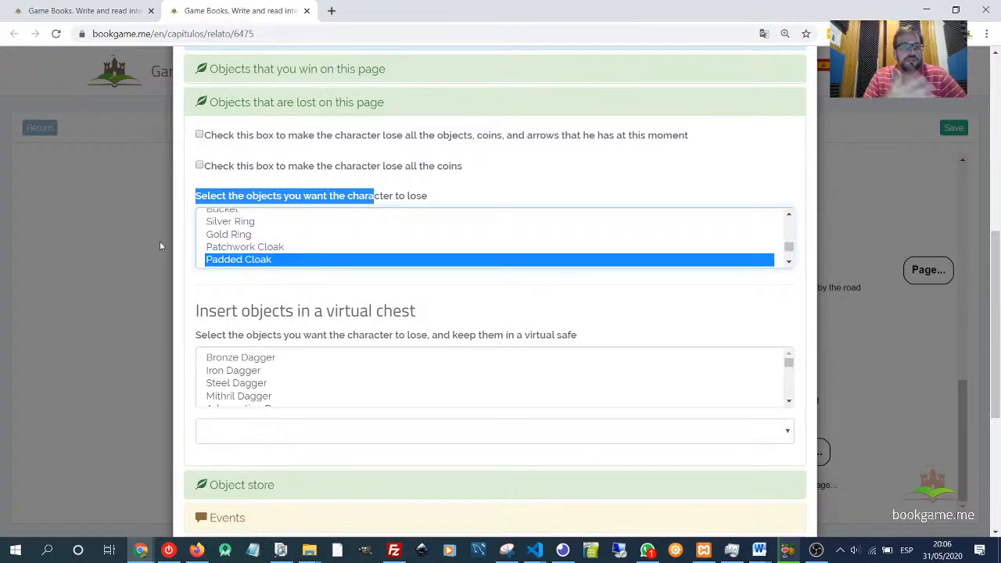
{"action": "scroll", "coordinate": [262, 247], "scroll_direction": "up", "scroll_amount": 3}
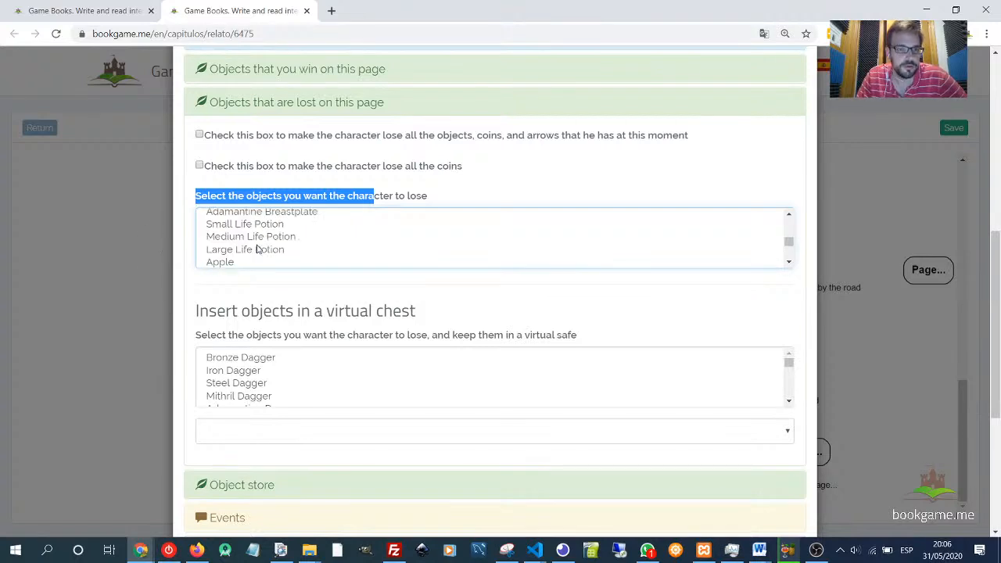
{"action": "scroll", "coordinate": [267, 245], "scroll_direction": "up", "scroll_amount": 3}
{"action": "scroll", "coordinate": [451, 308], "scroll_direction": "up", "scroll_amount": 2}
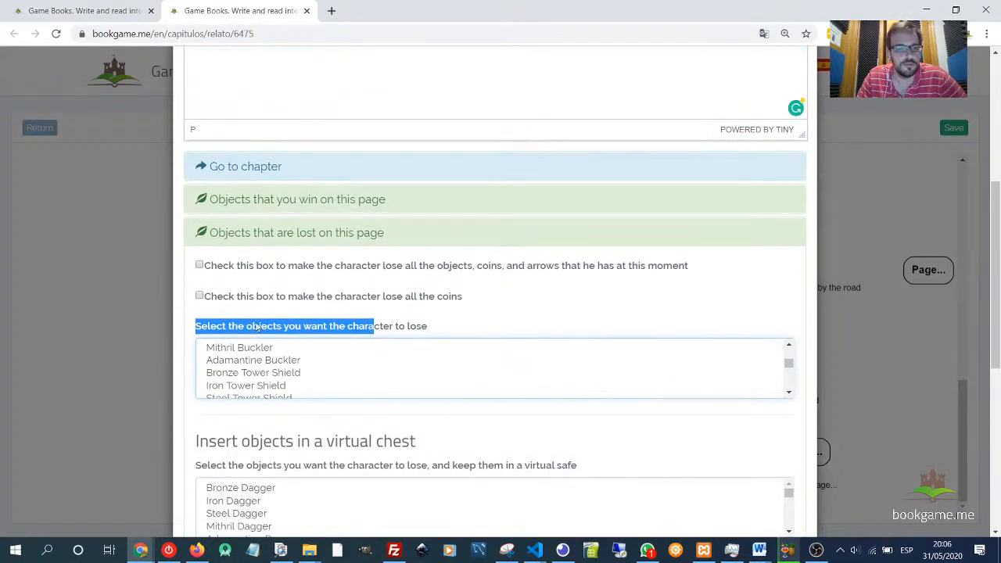
{"action": "scroll", "coordinate": [510, 287], "scroll_direction": "down", "scroll_amount": 1}
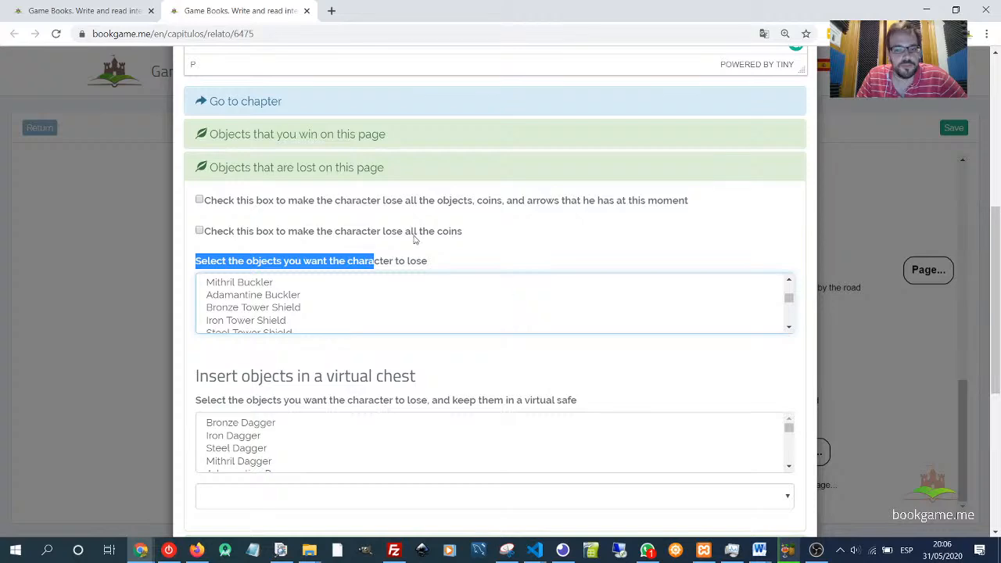
{"action": "scroll", "coordinate": [525, 351], "scroll_direction": "down", "scroll_amount": 1}
{"action": "scroll", "coordinate": [299, 230], "scroll_direction": "up", "scroll_amount": 5}
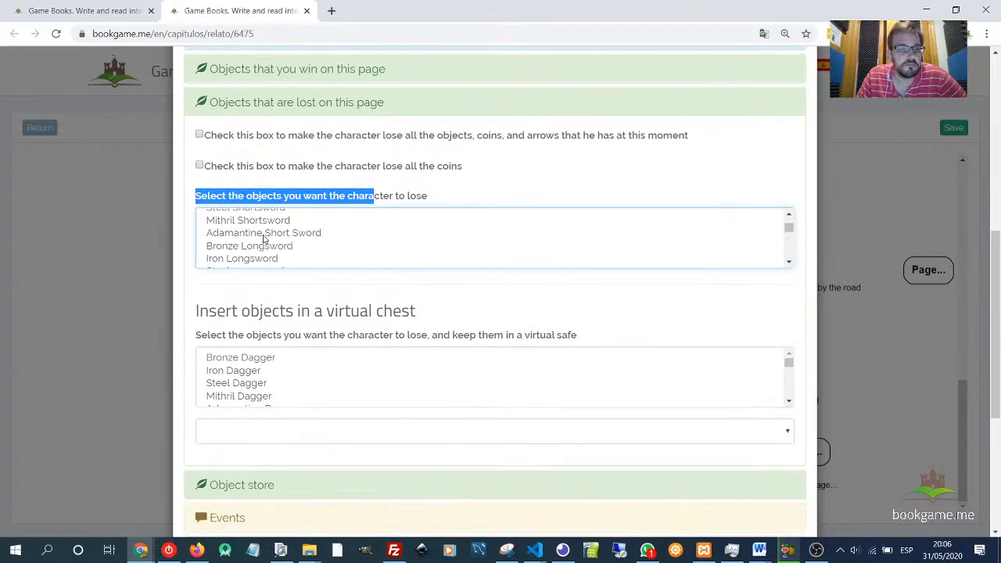
{"action": "scroll", "coordinate": [263, 239], "scroll_direction": "up", "scroll_amount": 7}
{"action": "scroll", "coordinate": [472, 370], "scroll_direction": "down", "scroll_amount": 6}
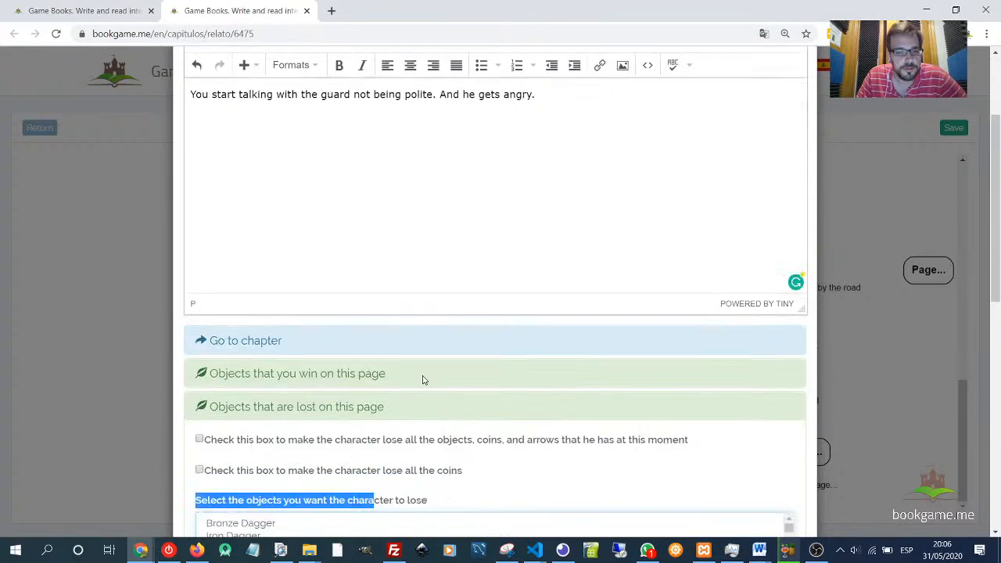
{"action": "left_click", "coordinate": [261, 287]}
{"action": "scroll", "coordinate": [250, 324], "scroll_direction": "down", "scroll_amount": 1}
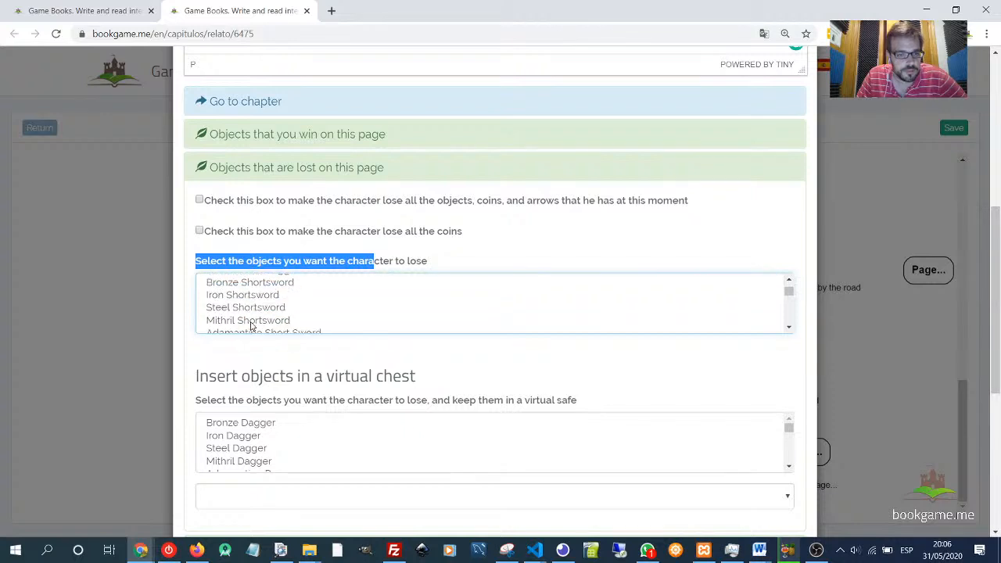
{"action": "scroll", "coordinate": [255, 321], "scroll_direction": "down", "scroll_amount": 1}
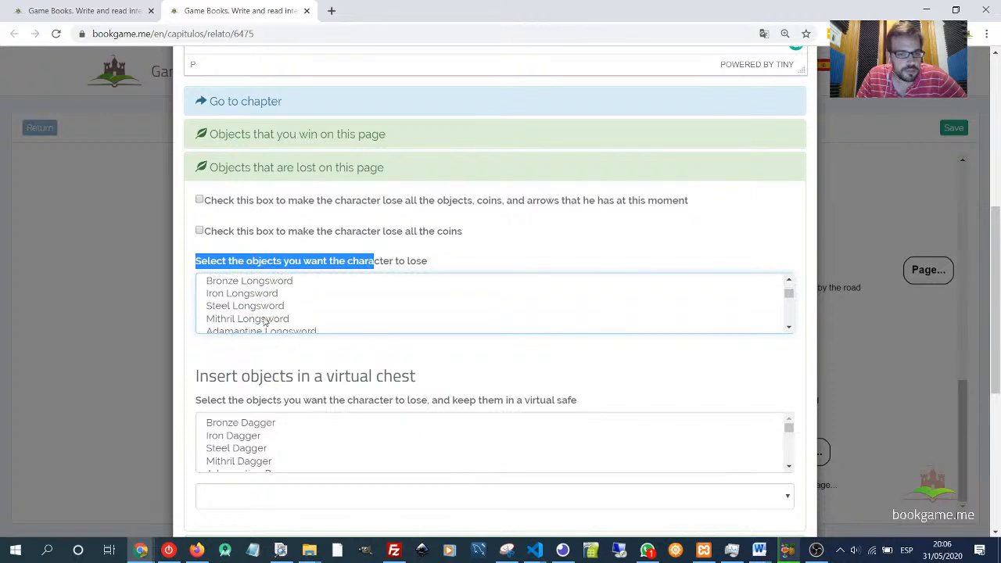
- Select Mithril Longsword and Adamantine Longsword in the list of objects the character loses on this page
{"action": "scroll", "coordinate": [258, 311], "scroll_direction": "down", "scroll_amount": 1}
{"action": "left_click", "coordinate": [260, 306], "text": "shift"}
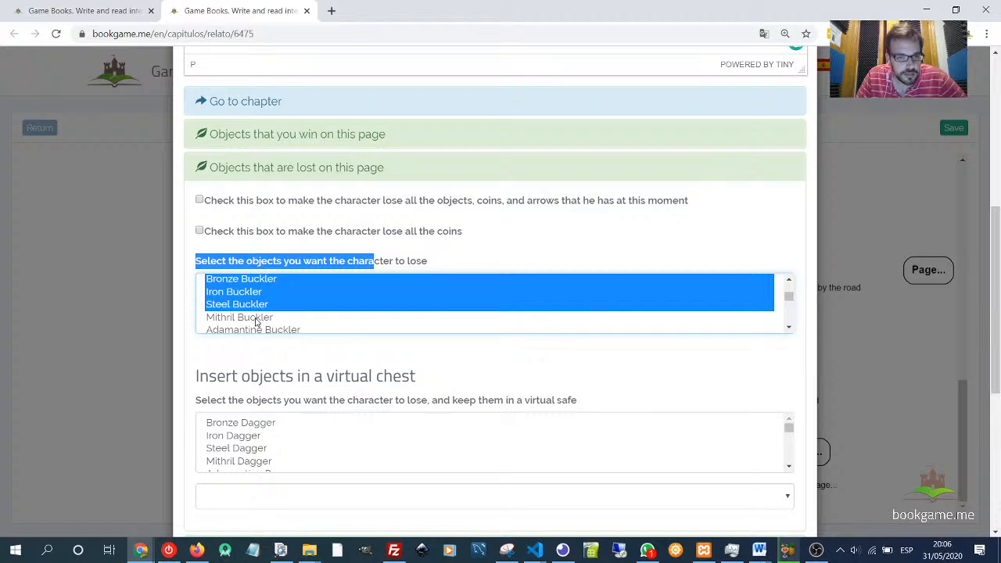
{"action": "scroll", "coordinate": [256, 320], "scroll_direction": "down", "scroll_amount": 1}
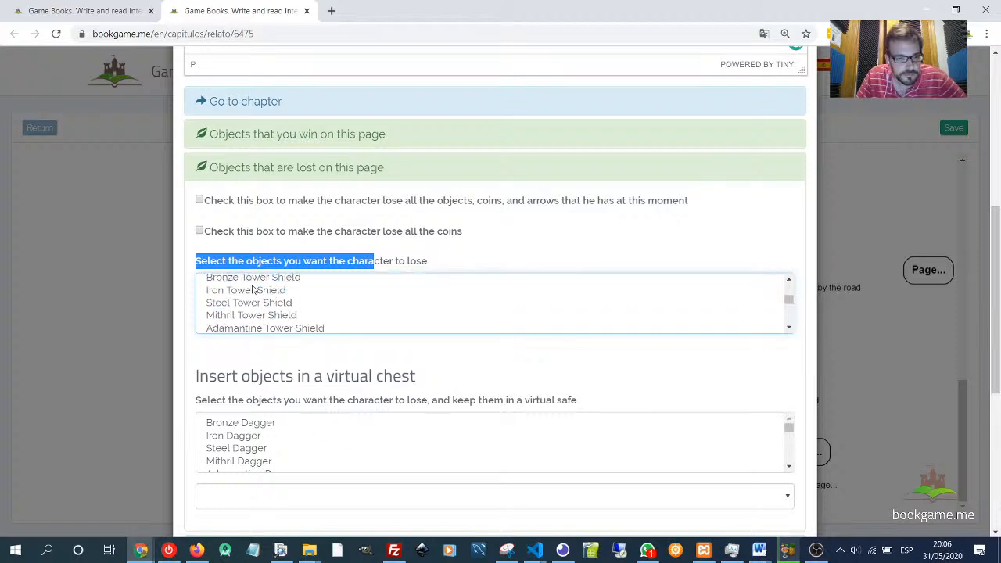
{"action": "scroll", "coordinate": [259, 294], "scroll_direction": "up", "scroll_amount": 2}
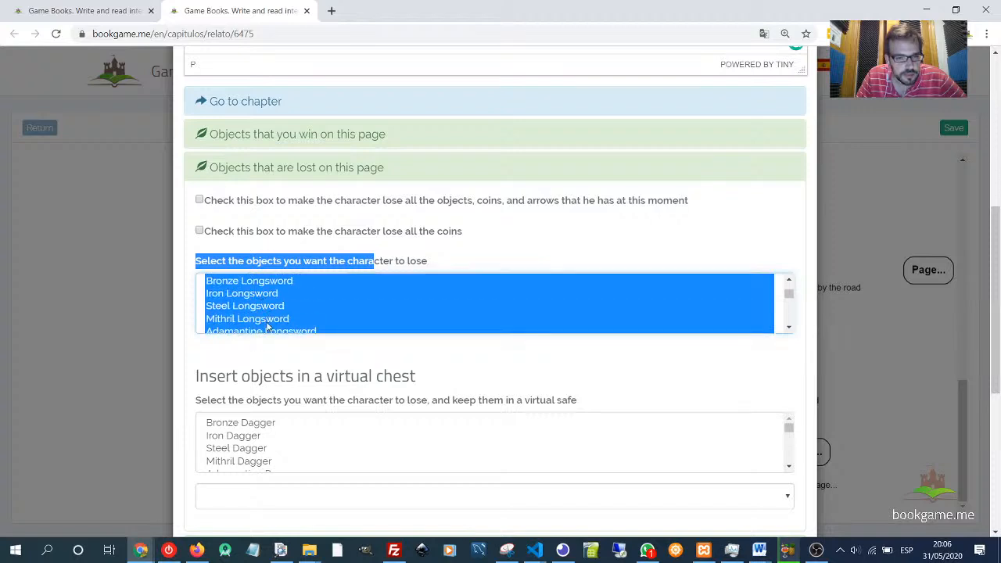
{"action": "scroll", "coordinate": [271, 328], "scroll_direction": "down", "scroll_amount": 1}
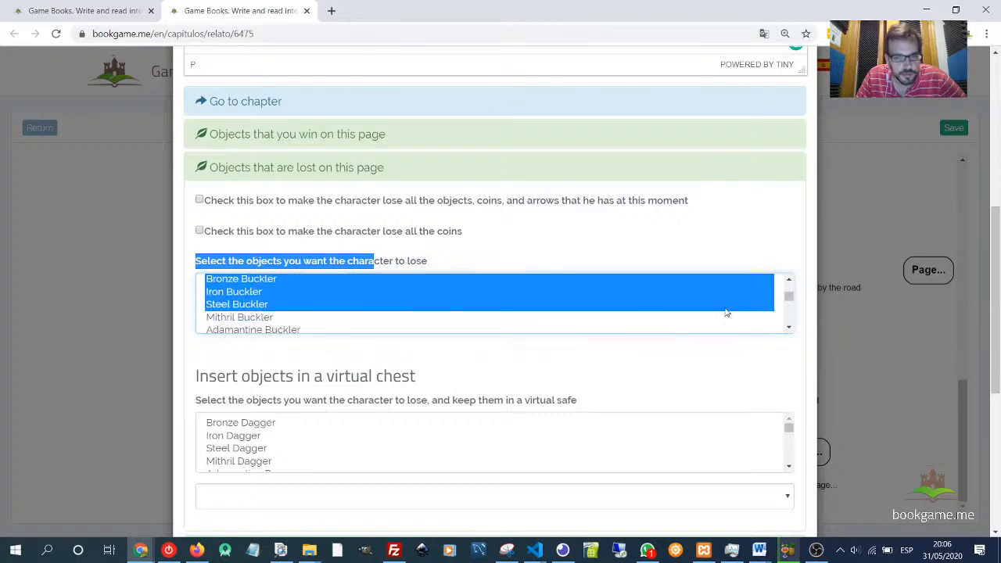
{"action": "scroll", "coordinate": [256, 301], "scroll_direction": "up", "scroll_amount": 1}
{"action": "left_click", "coordinate": [278, 295], "text": "shift"}
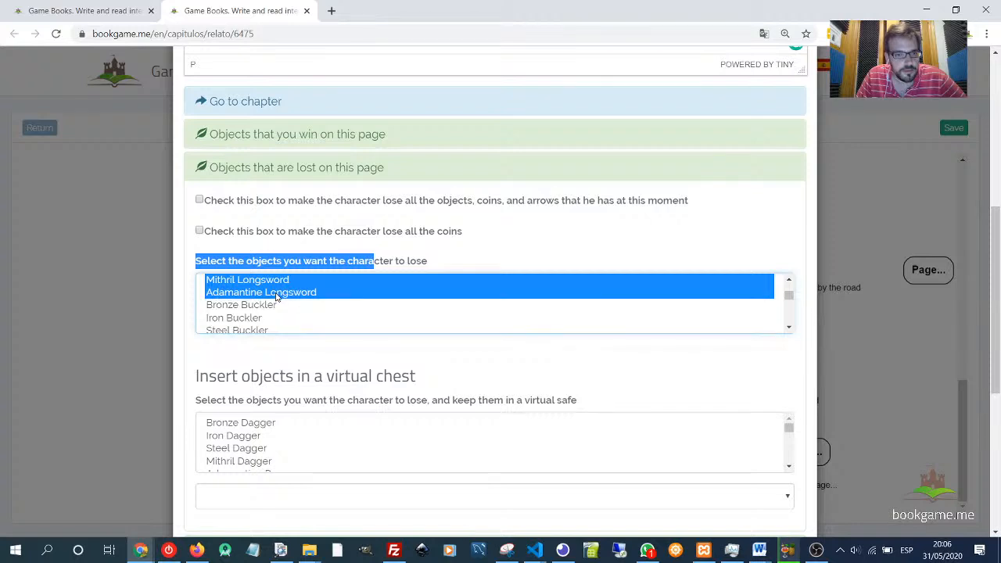
- Save the page and nudge its node slightly within the chapter diagram
{"action": "scroll", "coordinate": [309, 358], "scroll_direction": "down", "scroll_amount": 1}
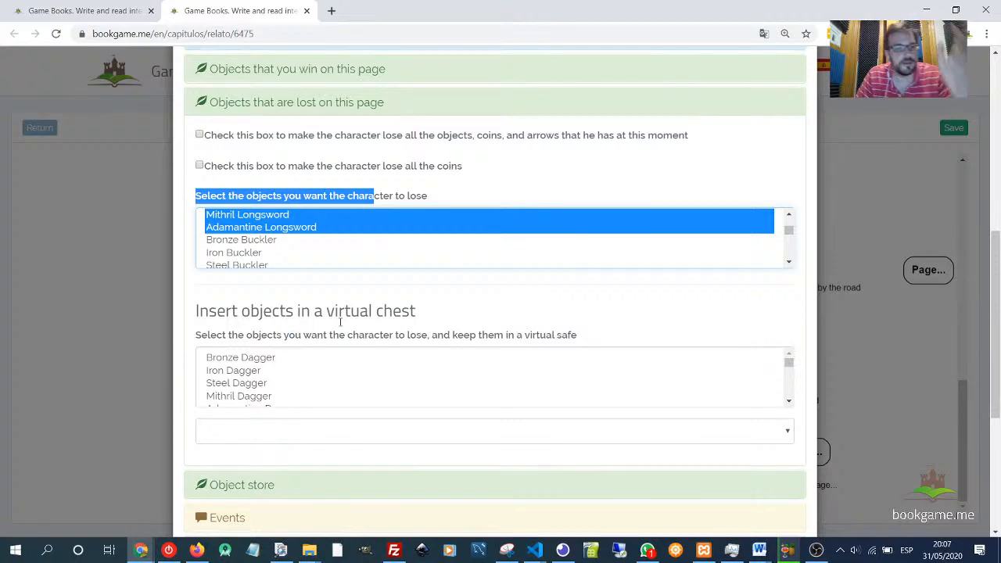
{"action": "left_click", "coordinate": [430, 191]}
{"action": "scroll", "coordinate": [496, 336], "scroll_direction": "down", "scroll_amount": 1}
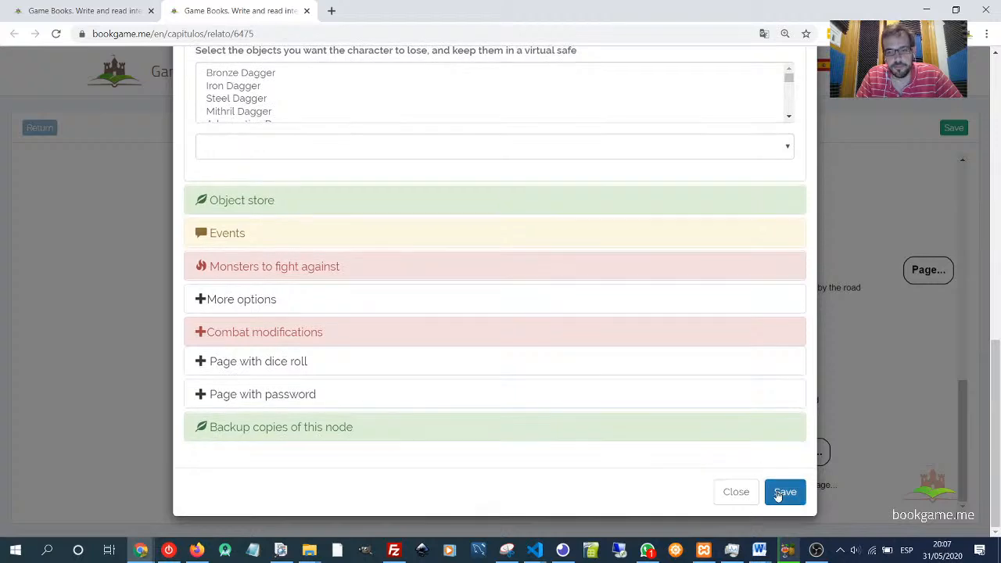
{"action": "left_click", "coordinate": [782, 494]}
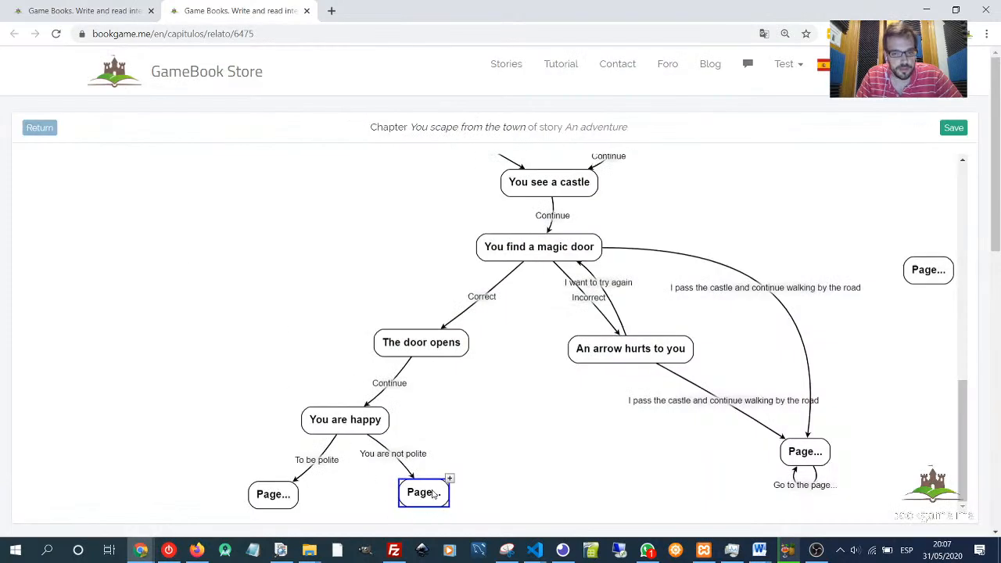
{"action": "mouse_move", "coordinate": [438, 488]}
{"action": "left_mouse_down"}
{"action": "mouse_move", "coordinate": [429, 497]}
{"action": "mouse_move", "coordinate": [448, 483]}
{"action": "left_mouse_up"}
{"action": "left_click", "coordinate": [478, 423]}
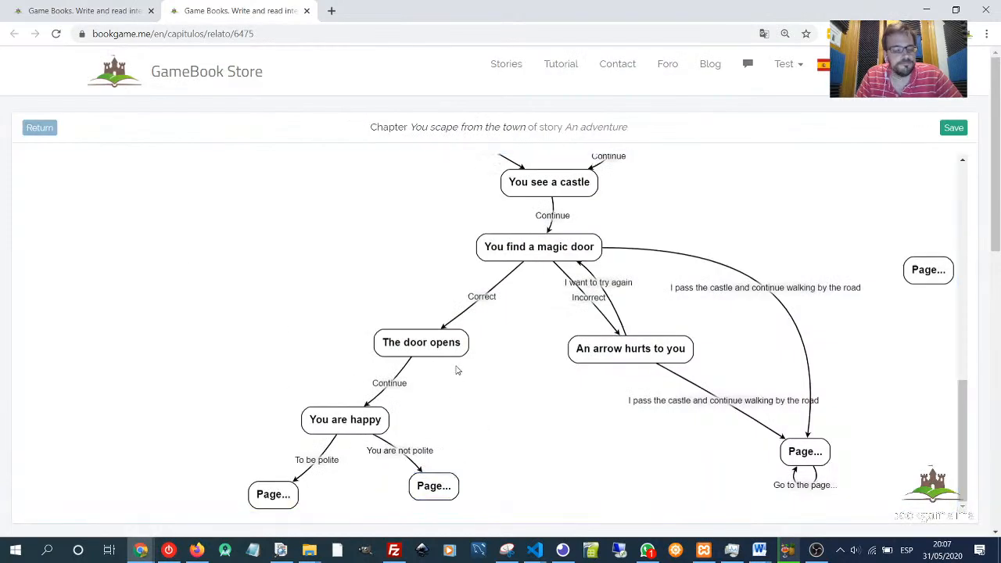
- Switch to the Word feature list and review the object-related items
{"action": "key", "text": "alt+Tab"}
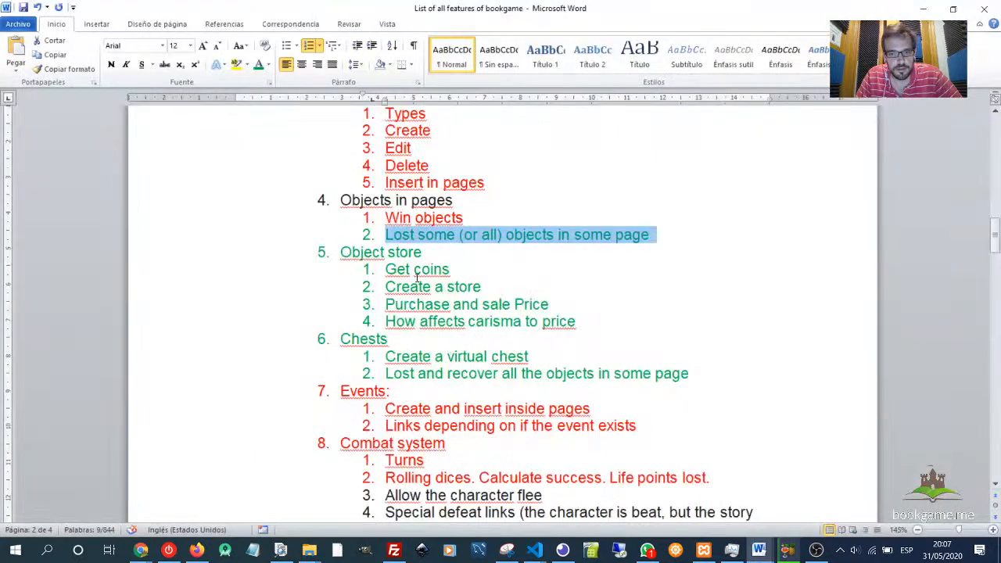
{"action": "left_click_drag", "start_coordinate": [417, 278], "coordinate": [421, 284]}
{"action": "left_click", "coordinate": [413, 234]}
{"action": "left_click_drag", "start_coordinate": [352, 250], "coordinate": [429, 257]}
{"action": "left_click", "coordinate": [443, 286]}
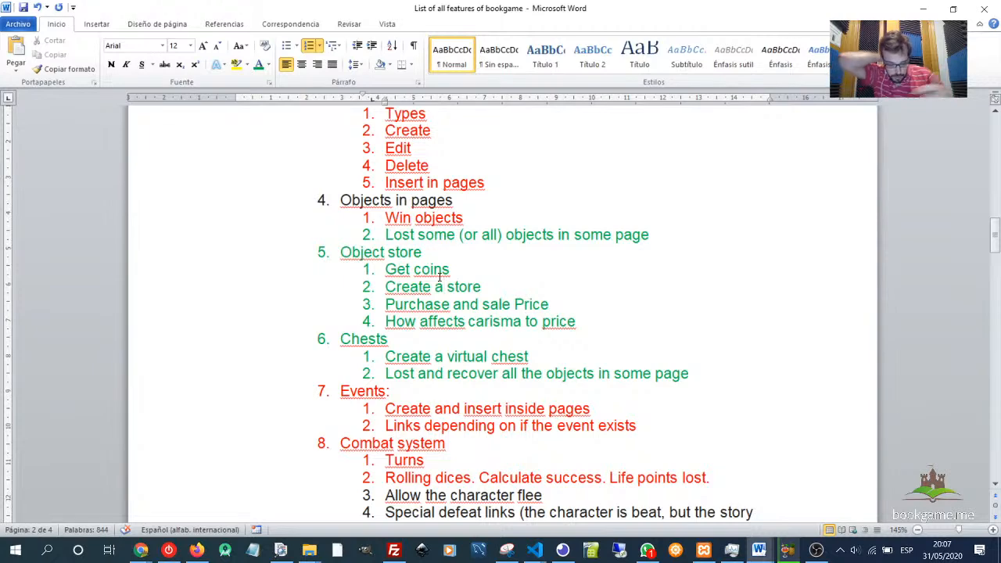
- Return to the chapter diagram, open the 'You start fighting against the orcs' page and set Money you earn to 20
{"action": "key", "text": "alt+Tab"}
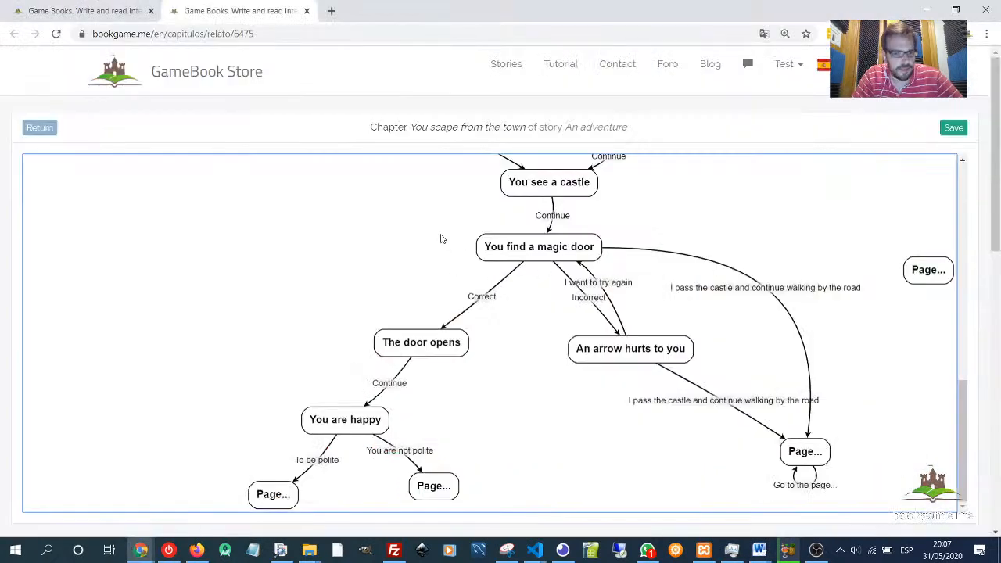
{"action": "scroll", "coordinate": [418, 253], "scroll_direction": "up", "scroll_amount": 2}
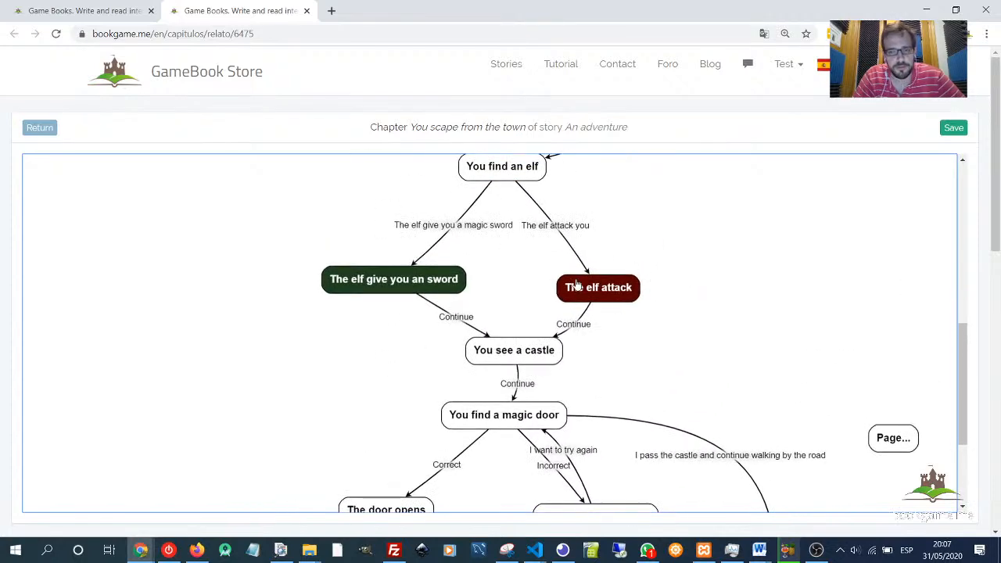
{"action": "left_click_drag", "start_coordinate": [621, 266], "coordinate": [673, 267]}
{"action": "scroll", "coordinate": [665, 297], "scroll_direction": "up", "scroll_amount": 1}
{"action": "scroll", "coordinate": [349, 288], "scroll_direction": "up", "scroll_amount": 1}
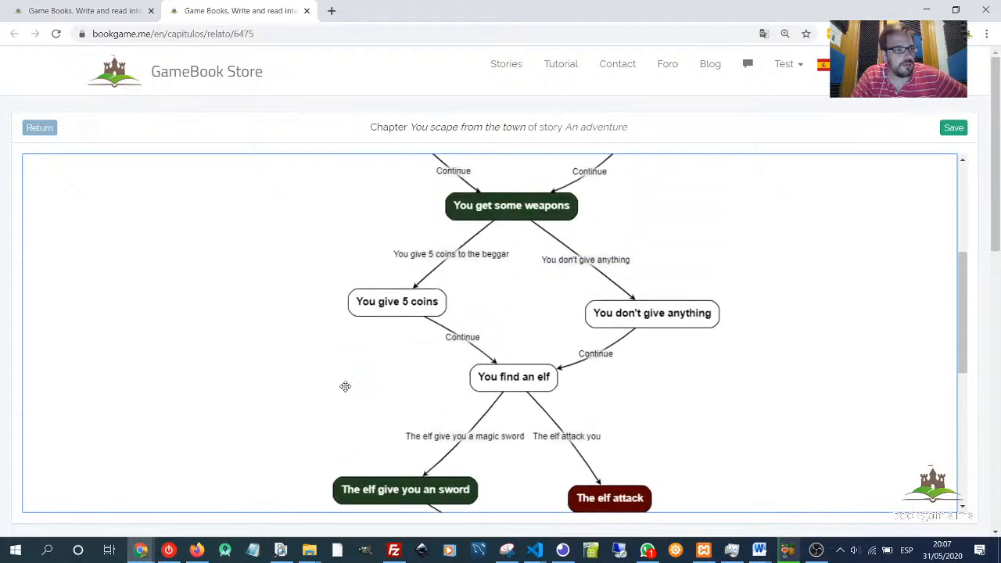
{"action": "mouse_move", "coordinate": [273, 286]}
{"action": "left_mouse_down"}
{"action": "mouse_move", "coordinate": [270, 315]}
{"action": "mouse_move", "coordinate": [266, 301]}
{"action": "left_mouse_up"}
{"action": "scroll", "coordinate": [267, 301], "scroll_direction": "up", "scroll_amount": 1}
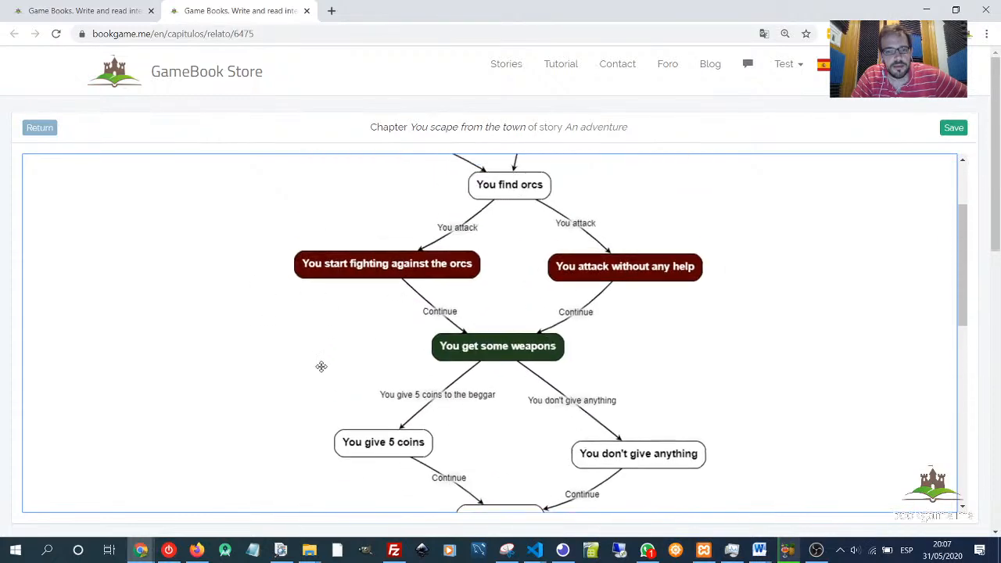
{"action": "double_click", "coordinate": [383, 264]}
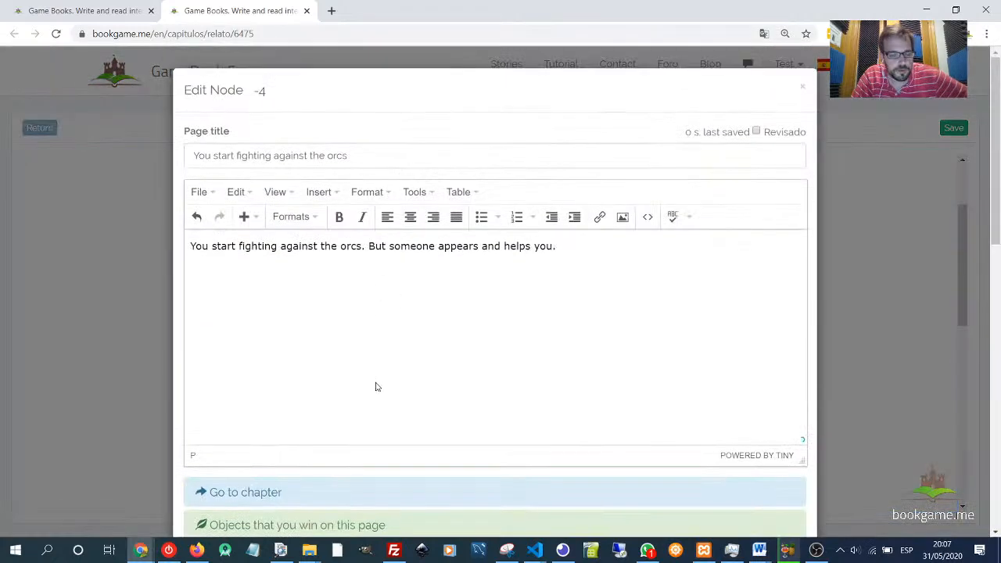
{"action": "scroll", "coordinate": [225, 350], "scroll_direction": "down", "scroll_amount": 8}
{"action": "scroll", "coordinate": [243, 354], "scroll_direction": "down", "scroll_amount": 2}
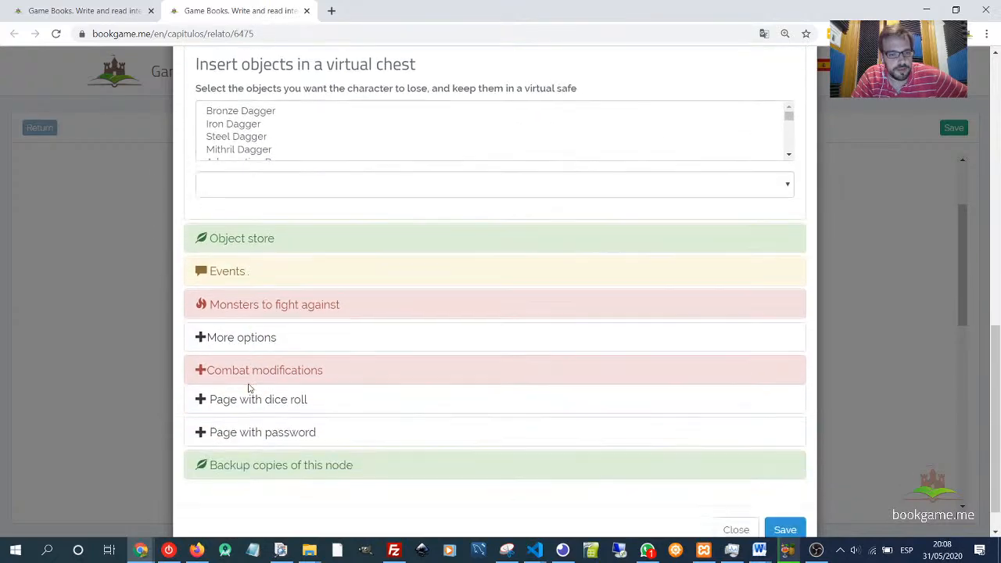
{"action": "left_click", "coordinate": [242, 326]}
{"action": "scroll", "coordinate": [344, 341], "scroll_direction": "up", "scroll_amount": 1}
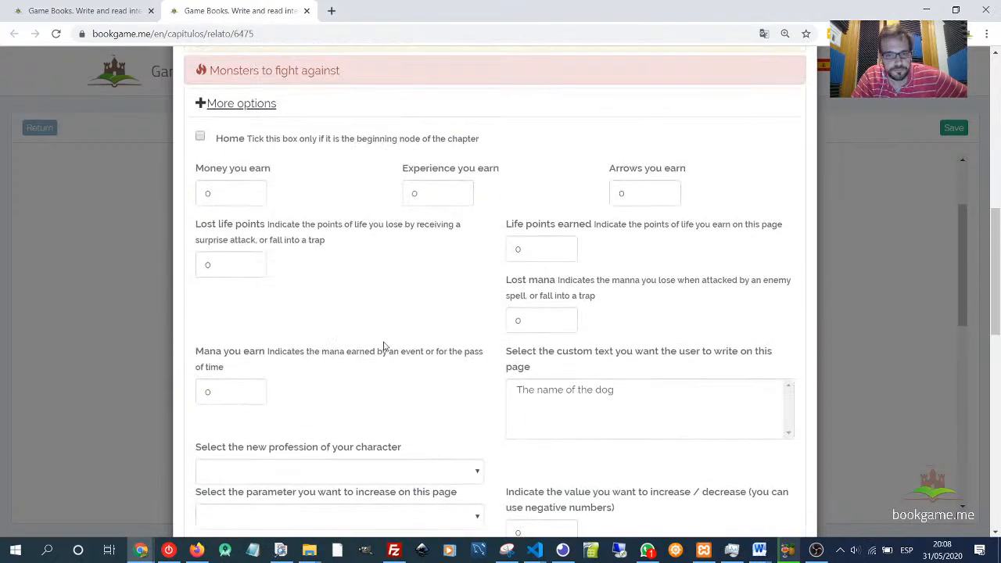
{"action": "left_click_drag", "start_coordinate": [252, 193], "coordinate": [157, 198]}
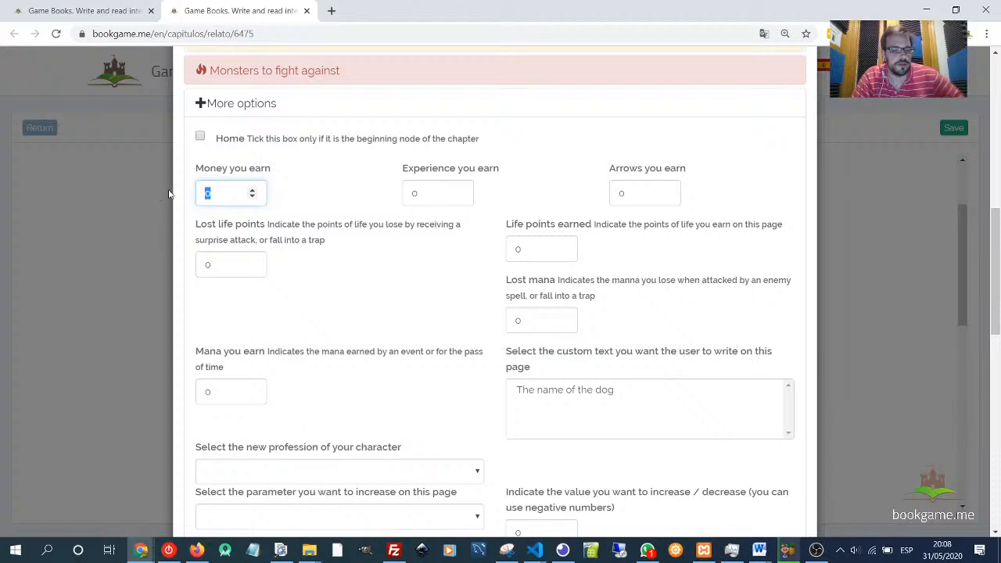
{"action": "type", "text": "2"}
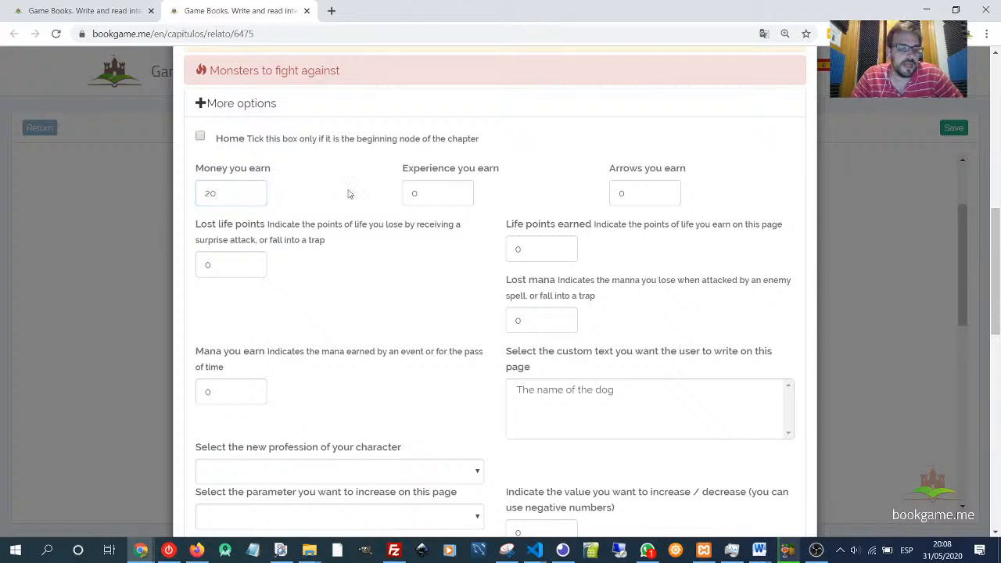
- Review the Experience and Arrows fields under More options, then save the page
{"action": "left_click_drag", "start_coordinate": [251, 194], "coordinate": [333, 191]}
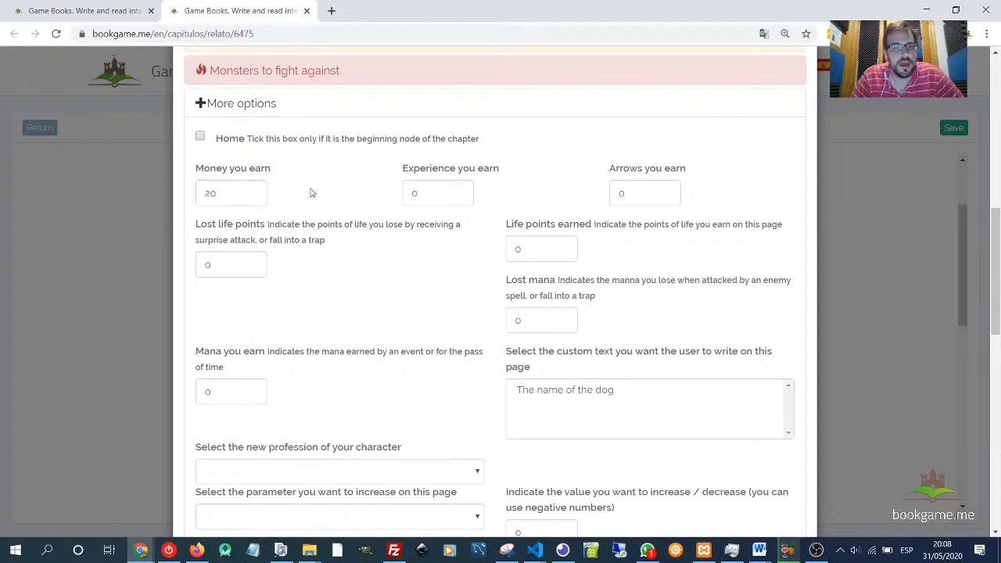
{"action": "left_click", "coordinate": [416, 193]}
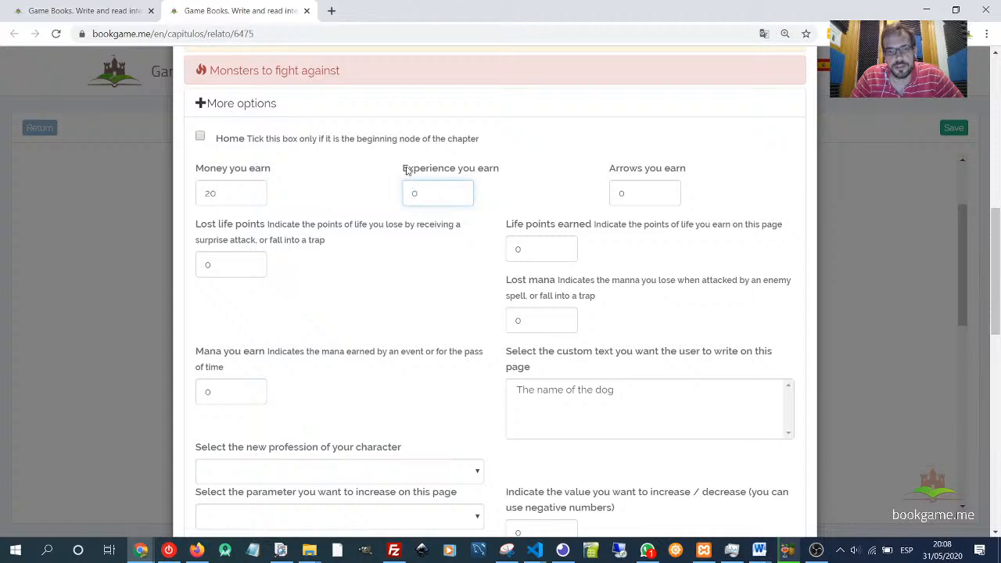
{"action": "left_click_drag", "start_coordinate": [407, 171], "coordinate": [507, 172]}
{"action": "double_click", "coordinate": [625, 193]}
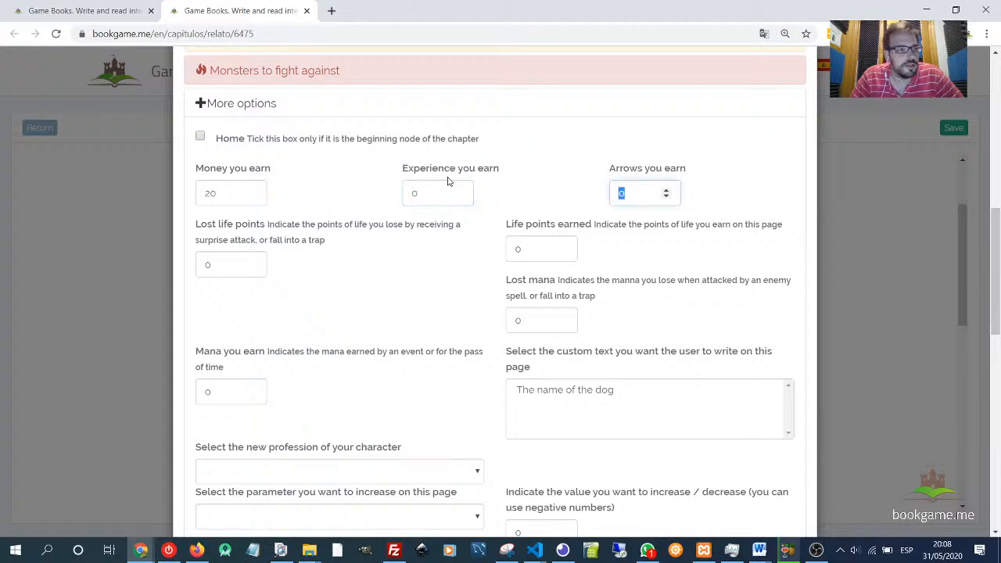
{"action": "left_click", "coordinate": [510, 200]}
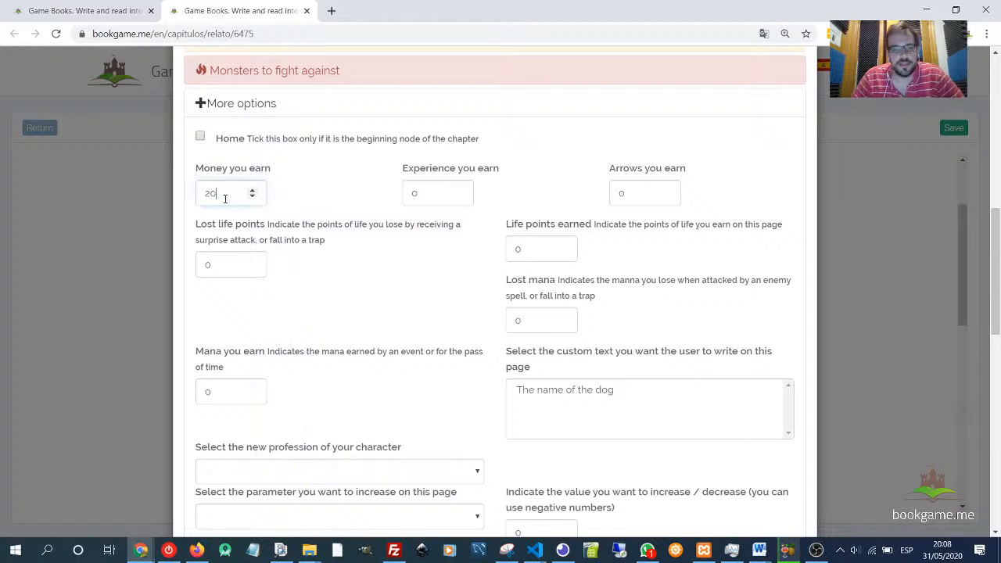
{"action": "left_click_drag", "start_coordinate": [224, 194], "coordinate": [194, 193]}
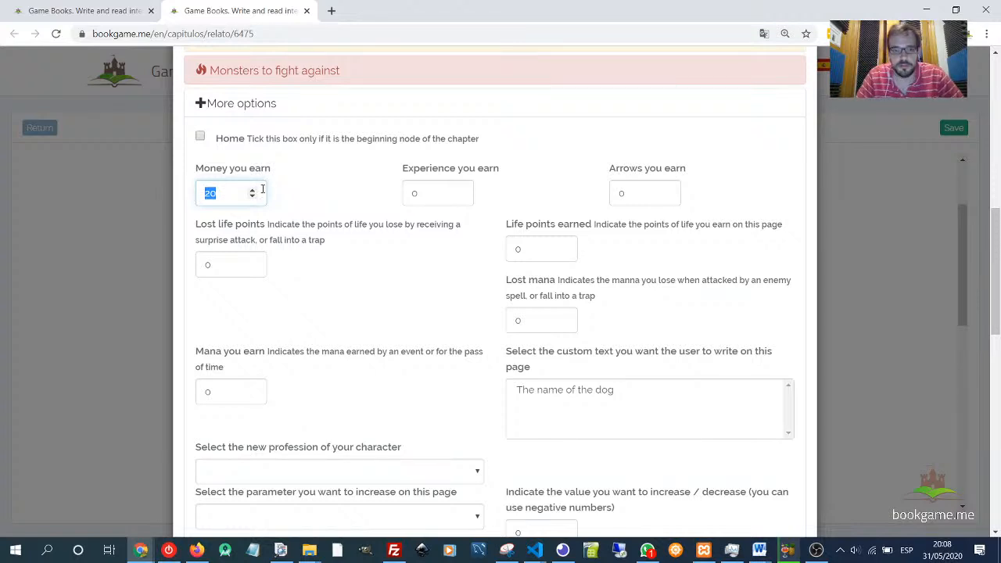
{"action": "left_click", "coordinate": [304, 212]}
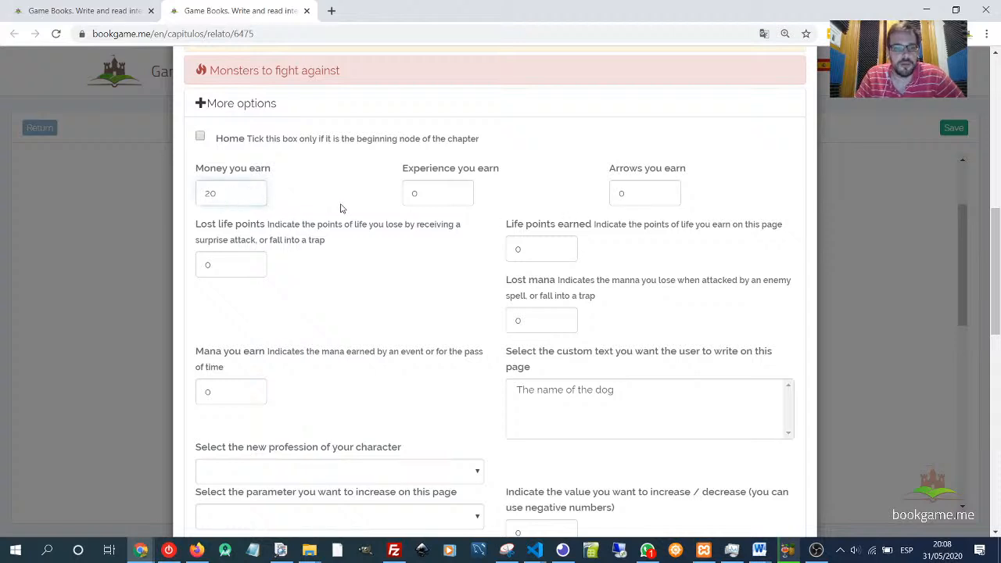
{"action": "scroll", "coordinate": [443, 237], "scroll_direction": "up", "scroll_amount": 3}
{"action": "left_click", "coordinate": [234, 300]}
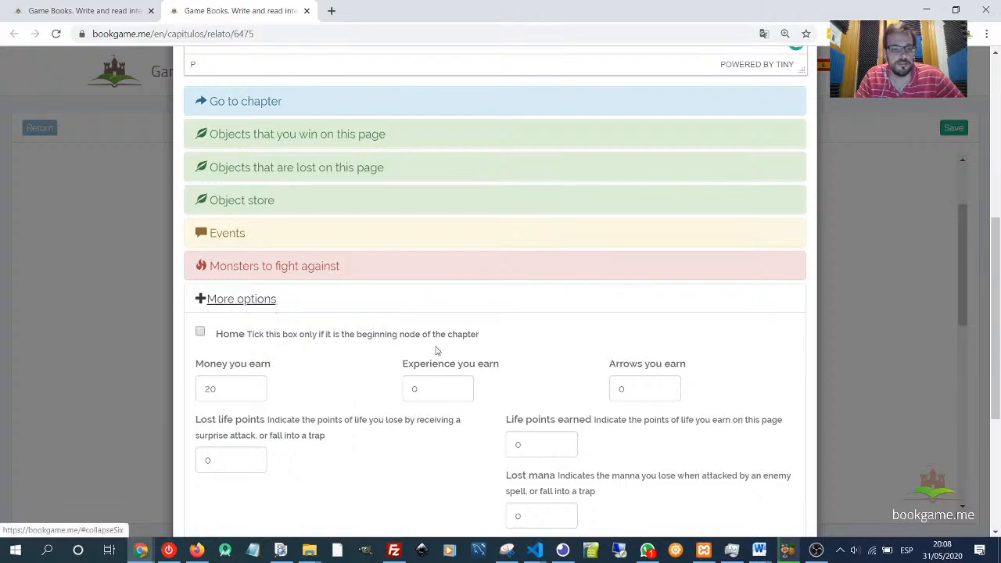
{"action": "left_click", "coordinate": [785, 491]}
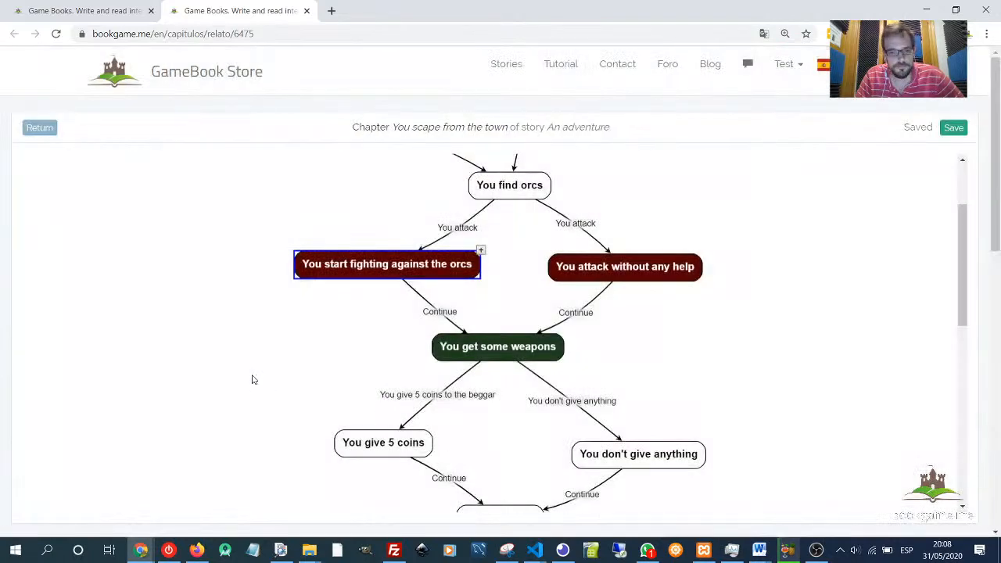
- Reopen the 'You start fighting against the orcs' page, set Money you earn to 0 and save
{"action": "double_click", "coordinate": [368, 268]}
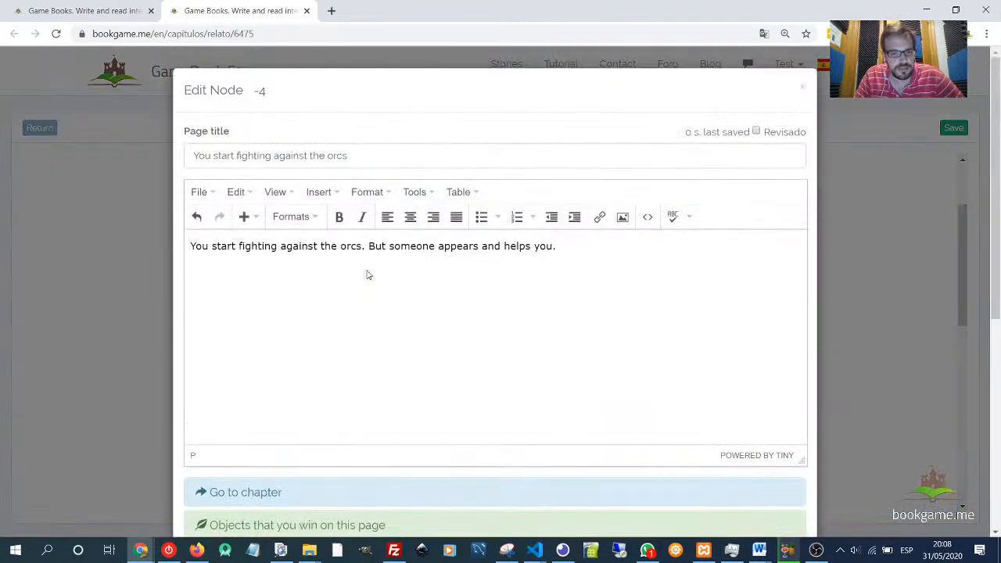
{"action": "scroll", "coordinate": [155, 421], "scroll_direction": "down", "scroll_amount": 5}
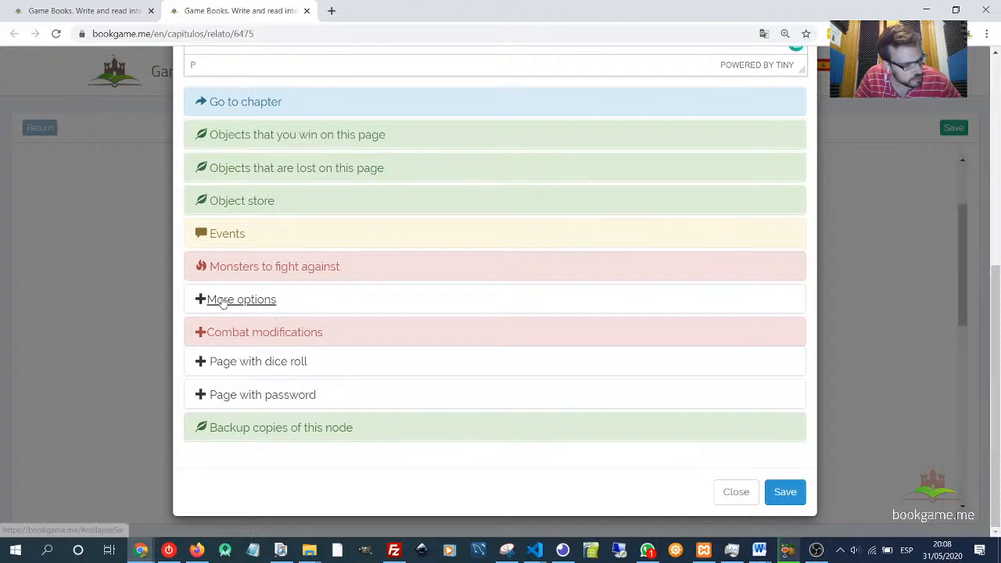
{"action": "left_click", "coordinate": [248, 305]}
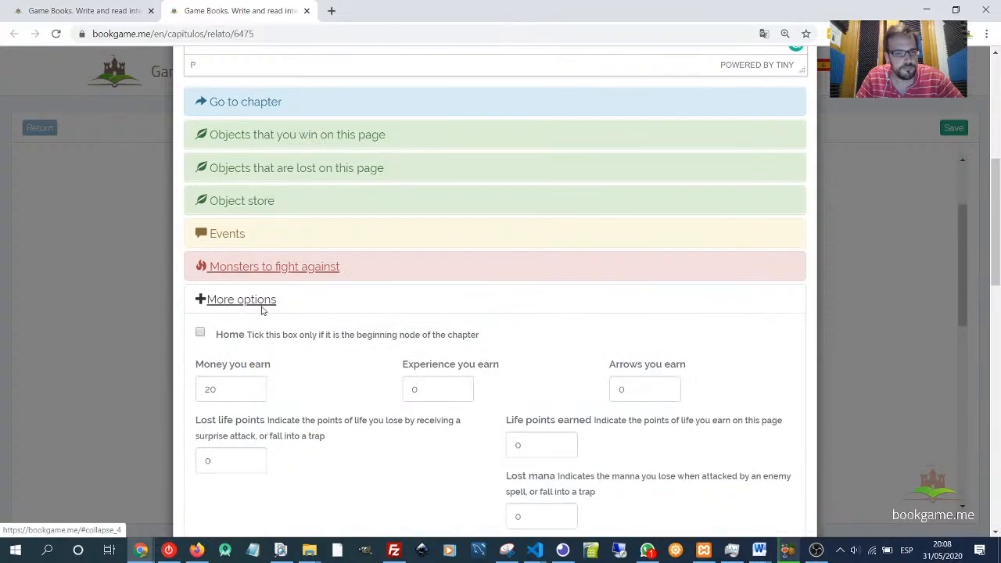
{"action": "double_click", "coordinate": [218, 389]}
{"action": "type", "text": "0"}
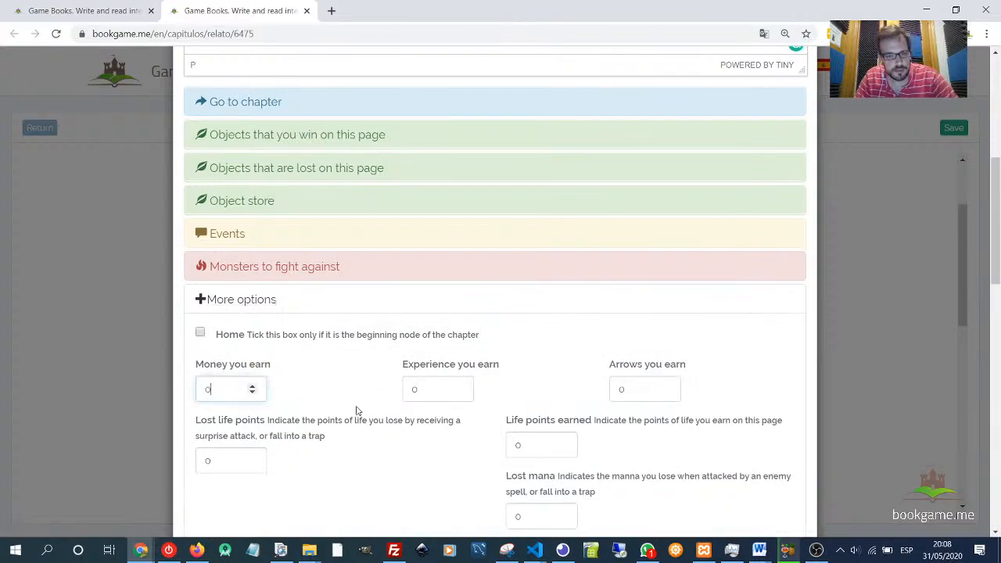
{"action": "scroll", "coordinate": [462, 402], "scroll_direction": "down", "scroll_amount": 10}
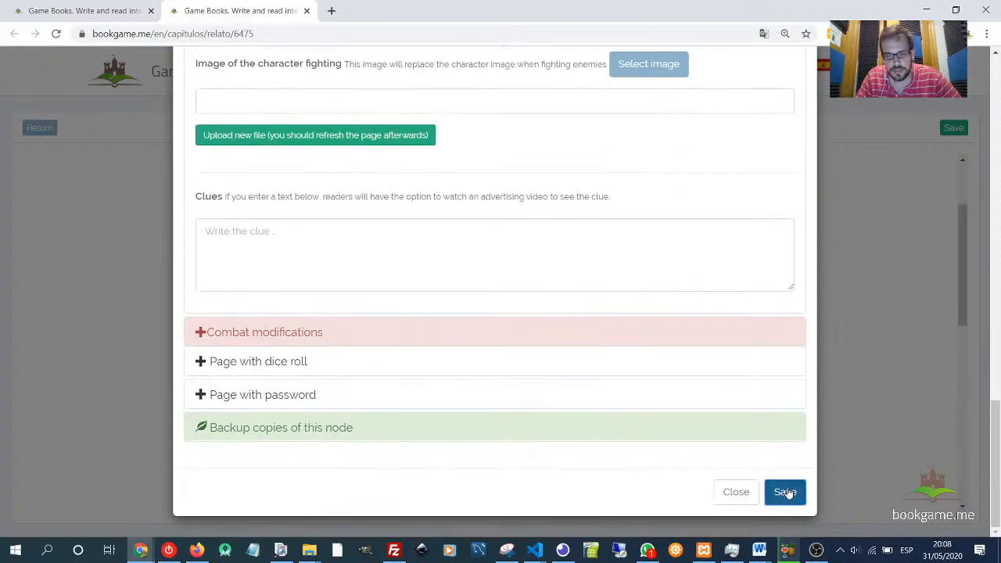
{"action": "left_click", "coordinate": [787, 492]}
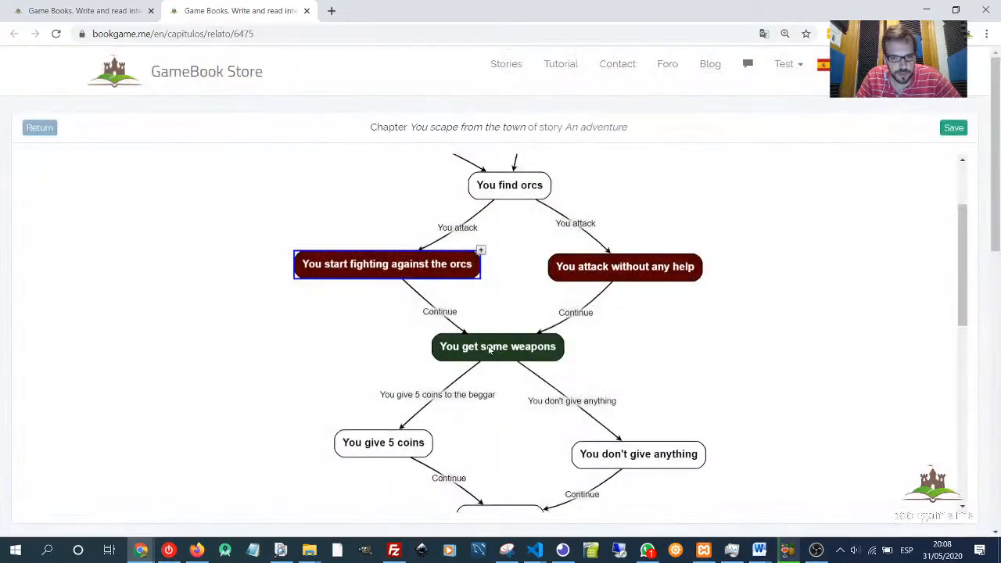
- Open the 'You get some weapons' page and set Experience you earn to 30
{"action": "double_click", "coordinate": [499, 352]}
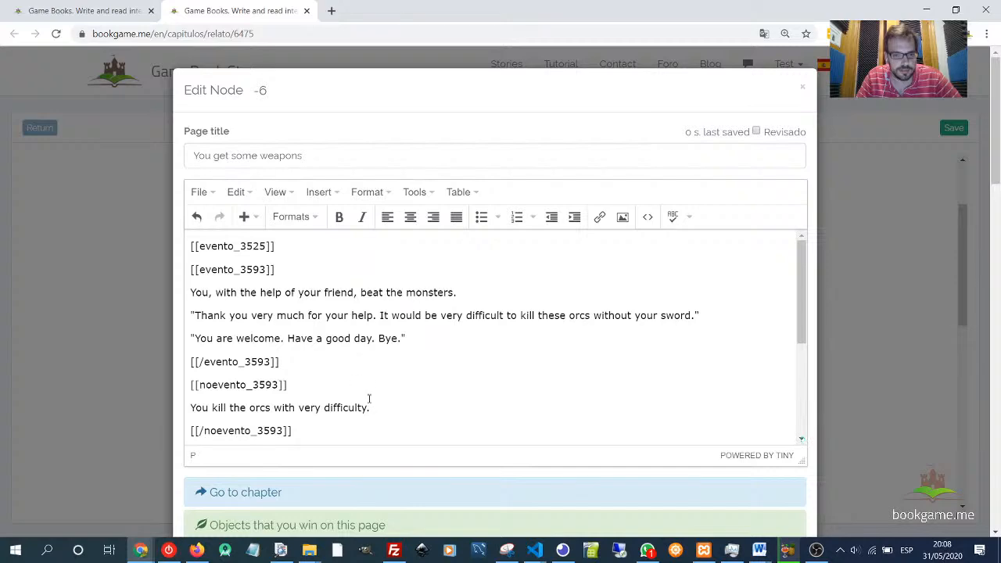
{"action": "scroll", "coordinate": [368, 399], "scroll_direction": "down", "scroll_amount": 8}
{"action": "scroll", "coordinate": [275, 423], "scroll_direction": "down", "scroll_amount": 2}
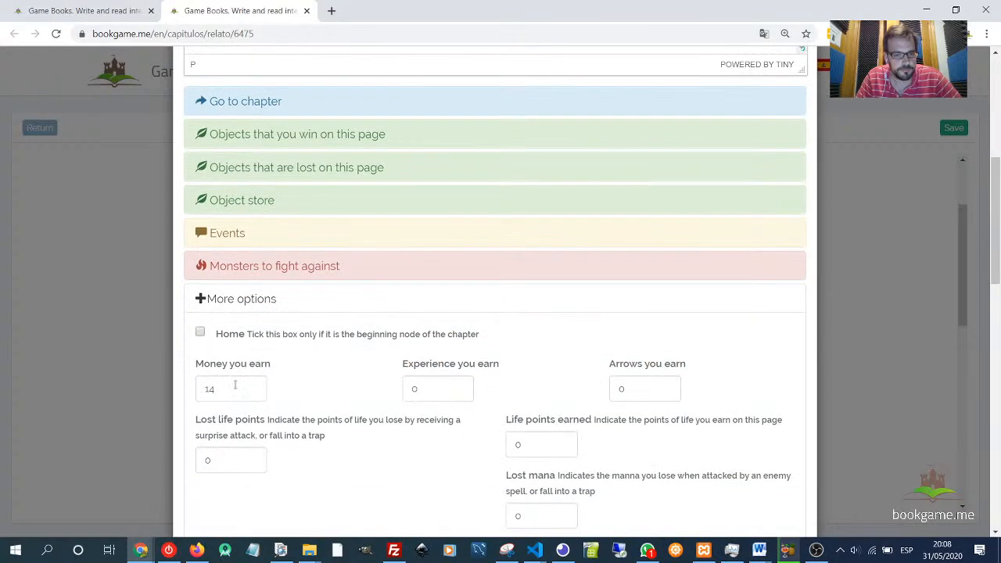
{"action": "double_click", "coordinate": [221, 385]}
{"action": "left_click", "coordinate": [230, 398]}
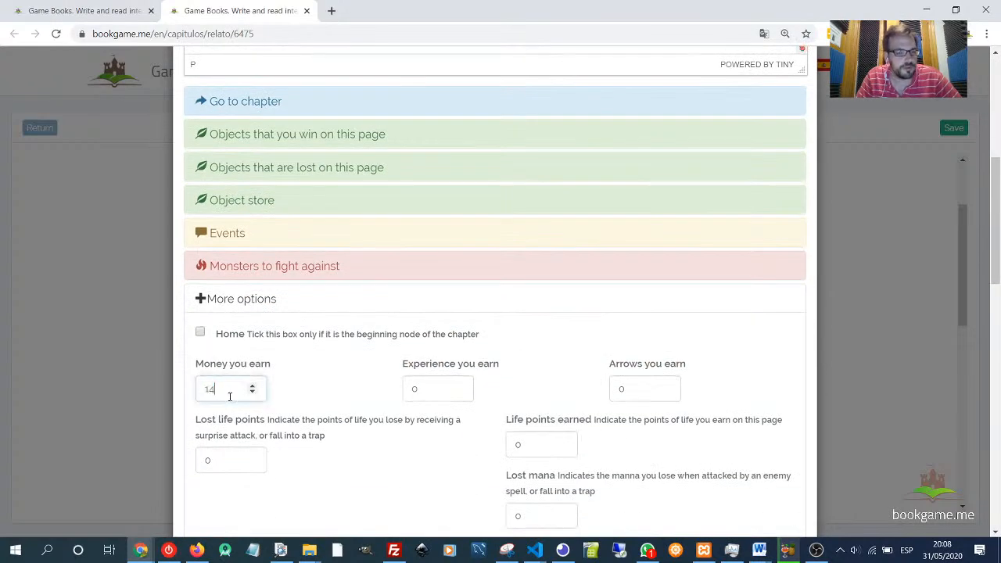
{"action": "double_click", "coordinate": [228, 391]}
{"action": "left_click", "coordinate": [228, 391]}
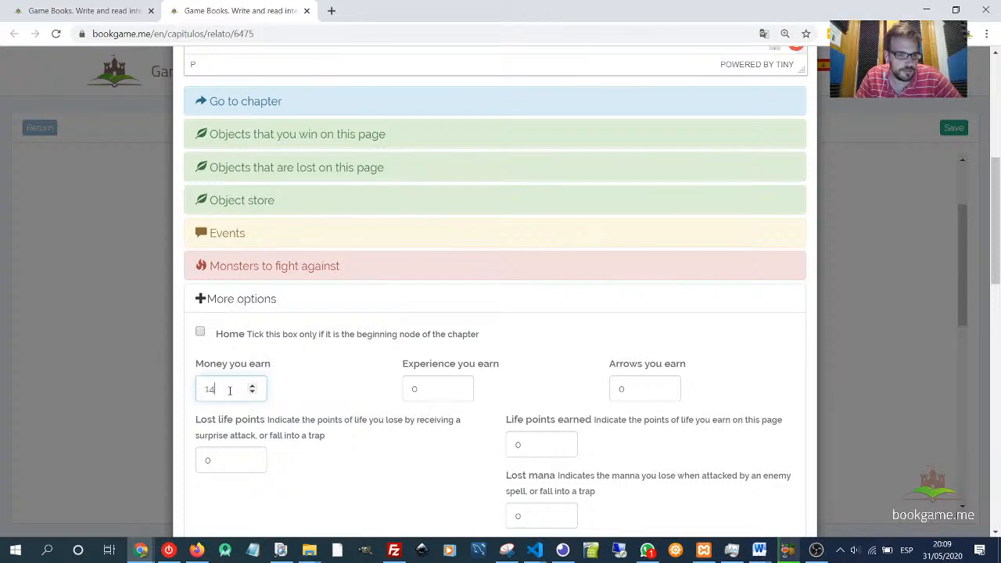
{"action": "double_click", "coordinate": [441, 392]}
{"action": "type", "text": "30"}
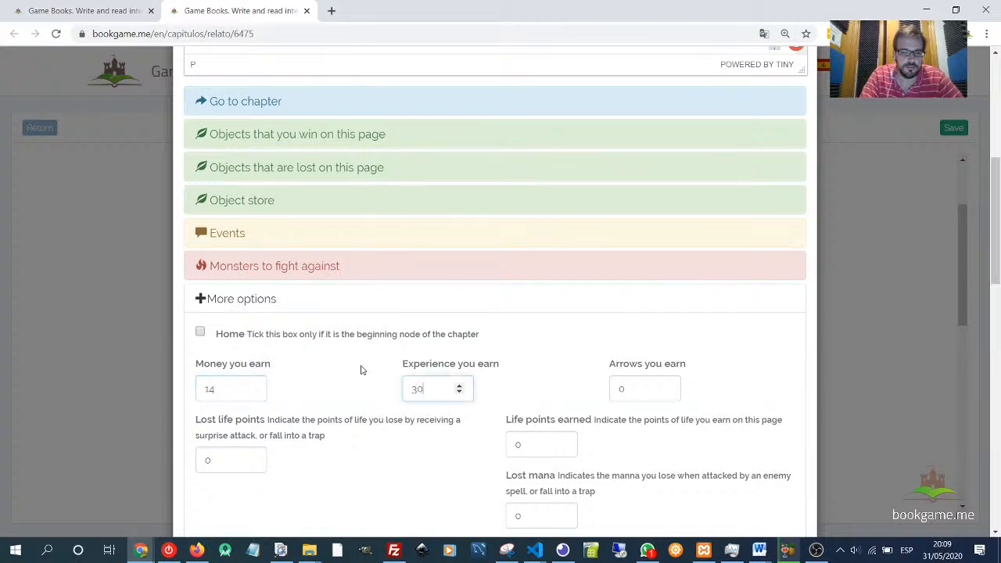
{"action": "left_click", "coordinate": [536, 362]}
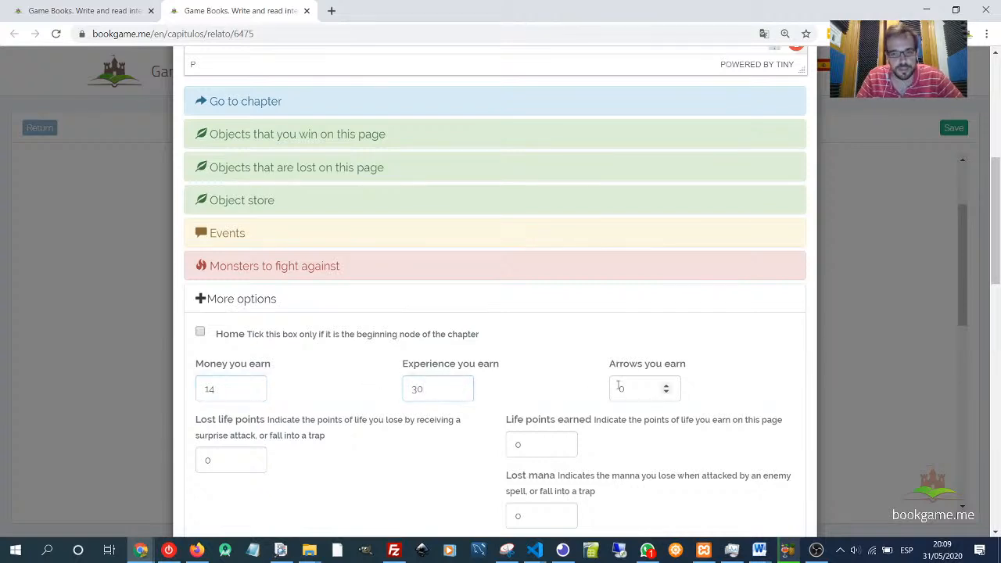
- Look over the page's story text, then save the 'You get some weapons' page
{"action": "scroll", "coordinate": [385, 290], "scroll_direction": "up", "scroll_amount": 4}
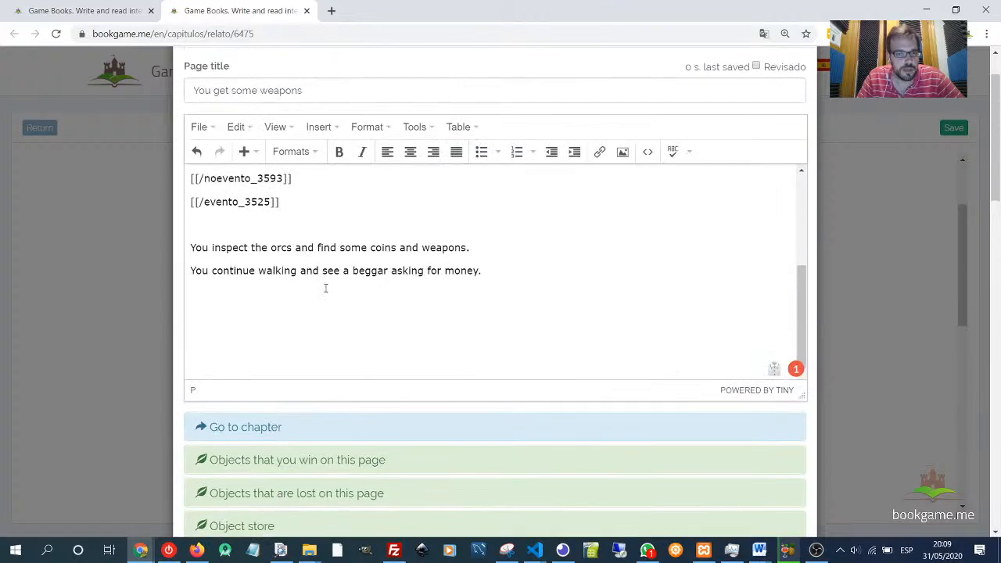
{"action": "left_click_drag", "start_coordinate": [255, 248], "coordinate": [305, 270]}
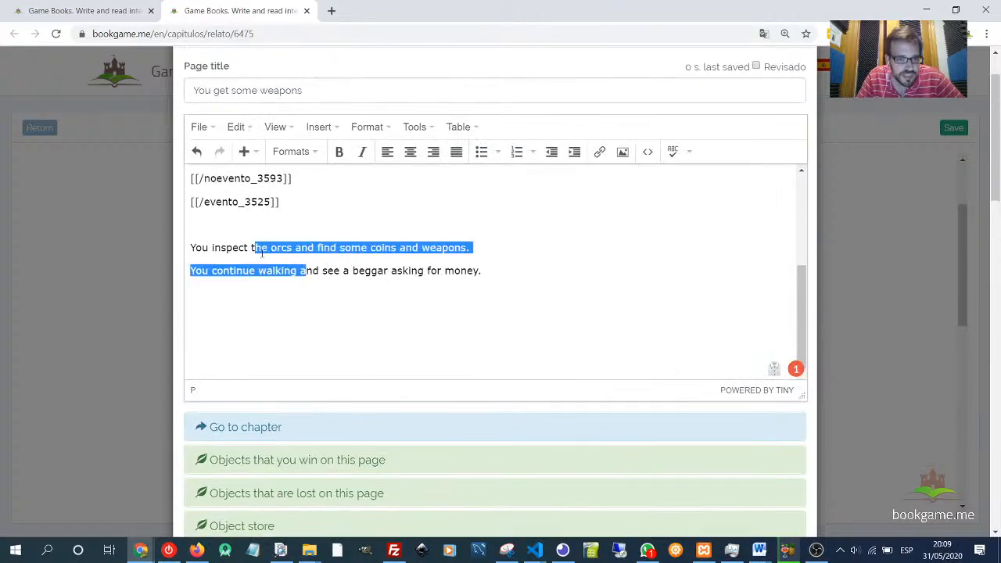
{"action": "left_click", "coordinate": [433, 248]}
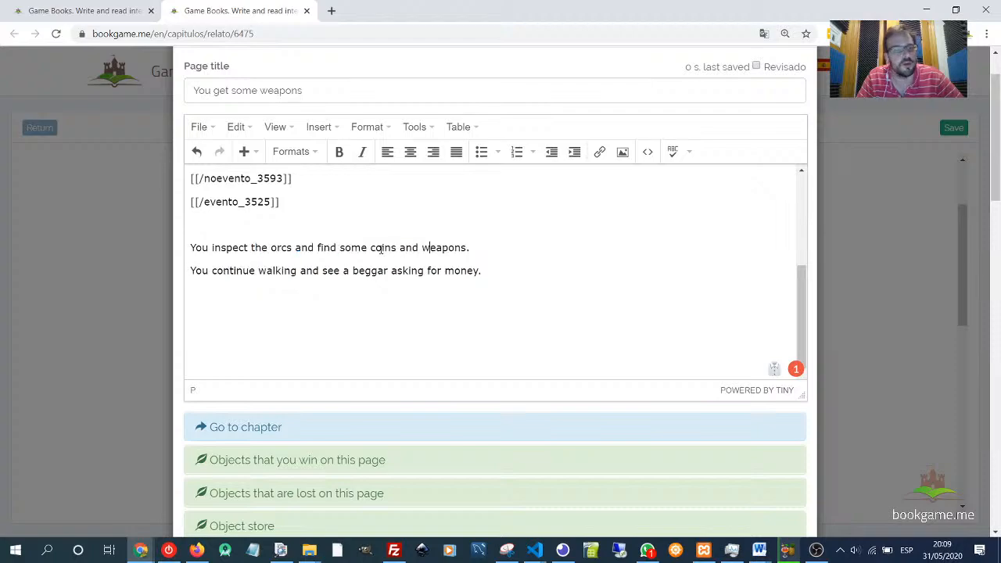
{"action": "double_click", "coordinate": [383, 248]}
{"action": "scroll", "coordinate": [709, 384], "scroll_direction": "down", "scroll_amount": 10}
{"action": "scroll", "coordinate": [715, 384], "scroll_direction": "down", "scroll_amount": 10}
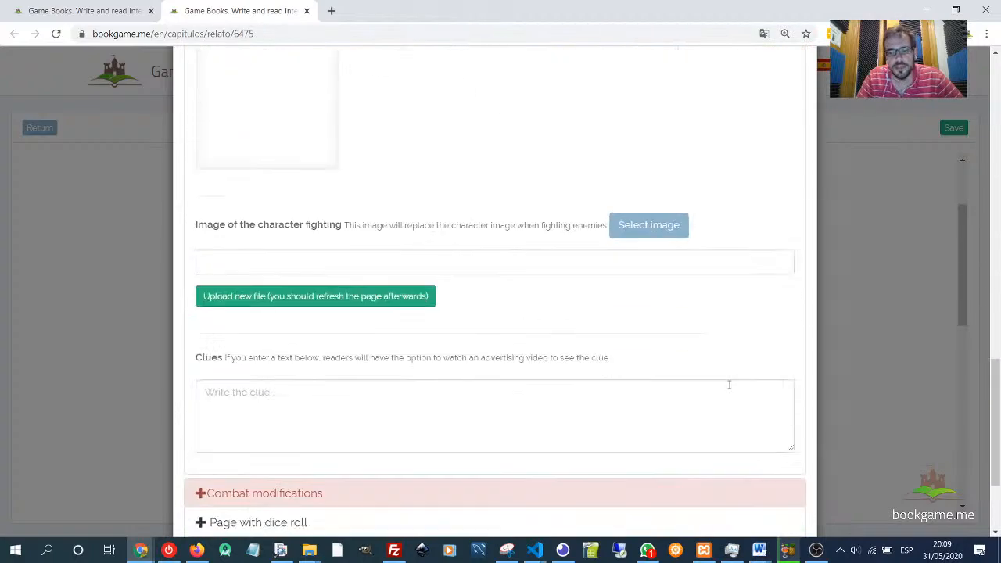
{"action": "left_click", "coordinate": [782, 491]}
{"action": "scroll", "coordinate": [704, 423], "scroll_direction": "down", "scroll_amount": 7}
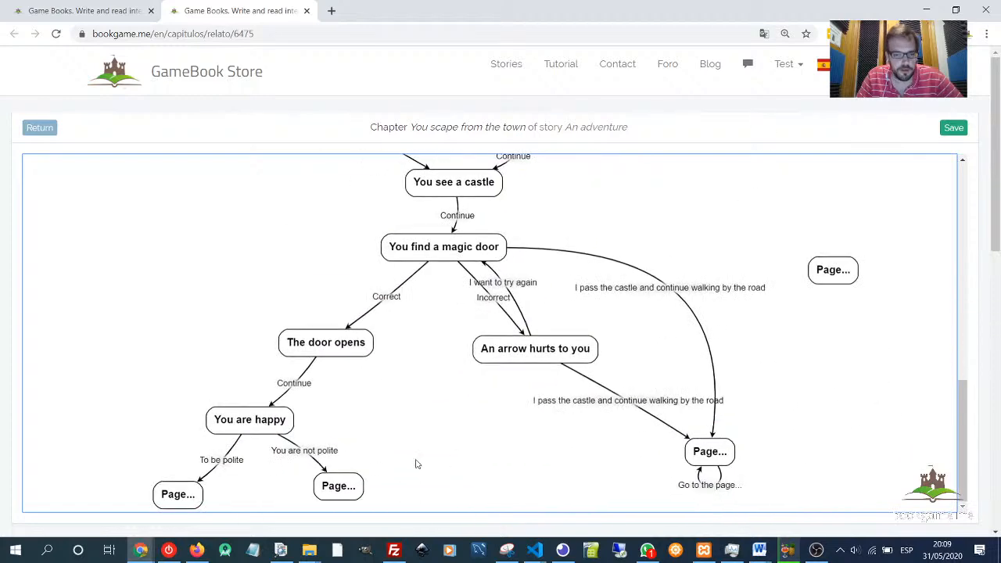
- Open the empty page reached by 'To be polite' and title it "You are polite"
{"action": "left_click_drag", "start_coordinate": [182, 499], "coordinate": [169, 482]}
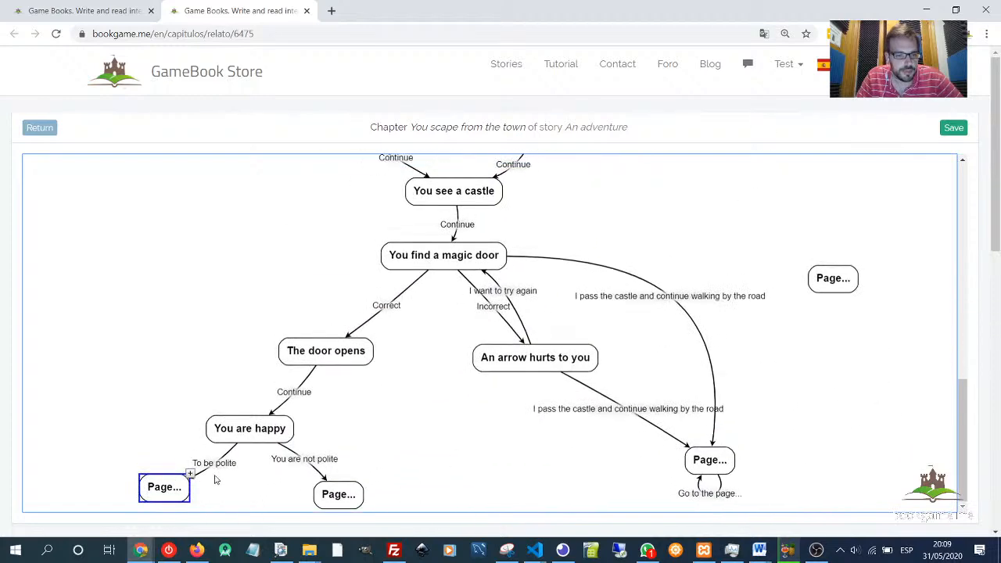
{"action": "double_click", "coordinate": [172, 496]}
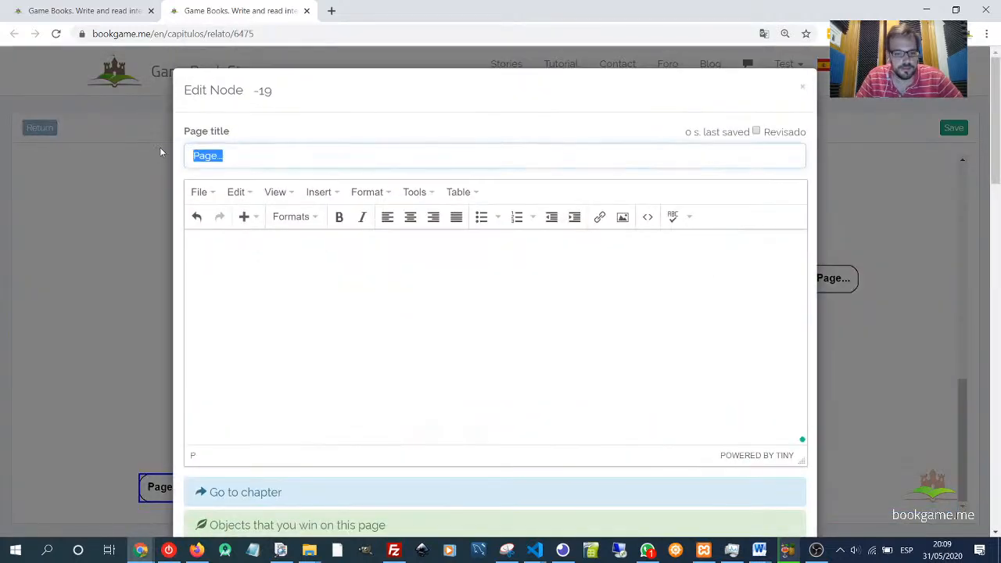
{"action": "type", "text": "You are "}
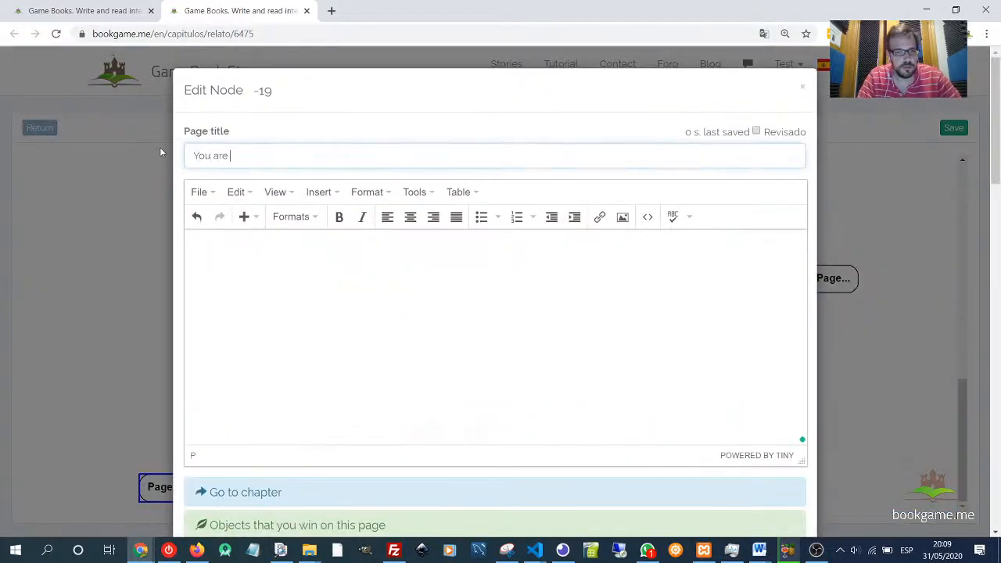
{"action": "type", "text": "pol"}
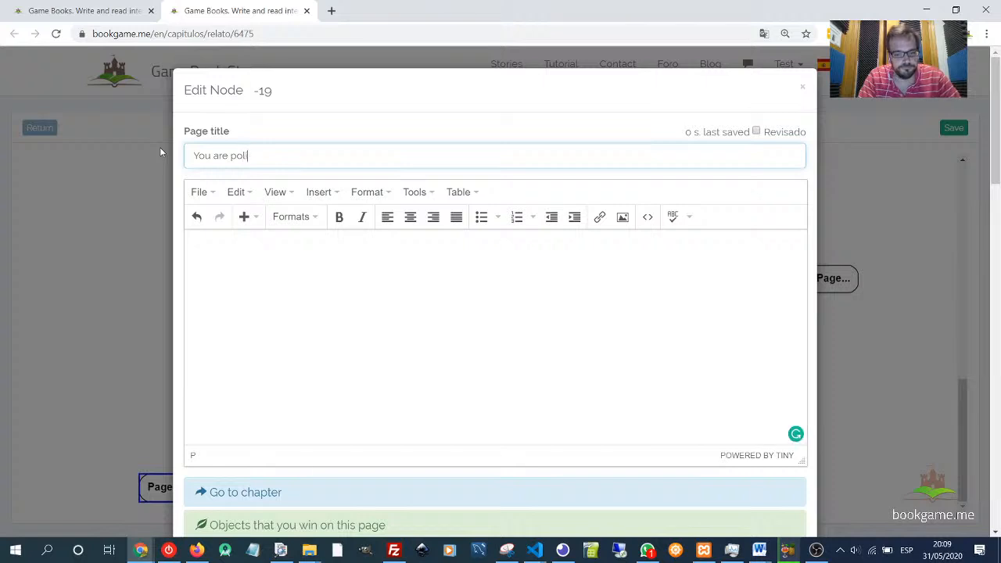
{"action": "type", "text": "ite"}
- Write the page text "You start speaking with the guard, and he allows you to enter the castle." and save the page
{"action": "key", "text": "Tab"}
{"action": "type", "text": "You s"}
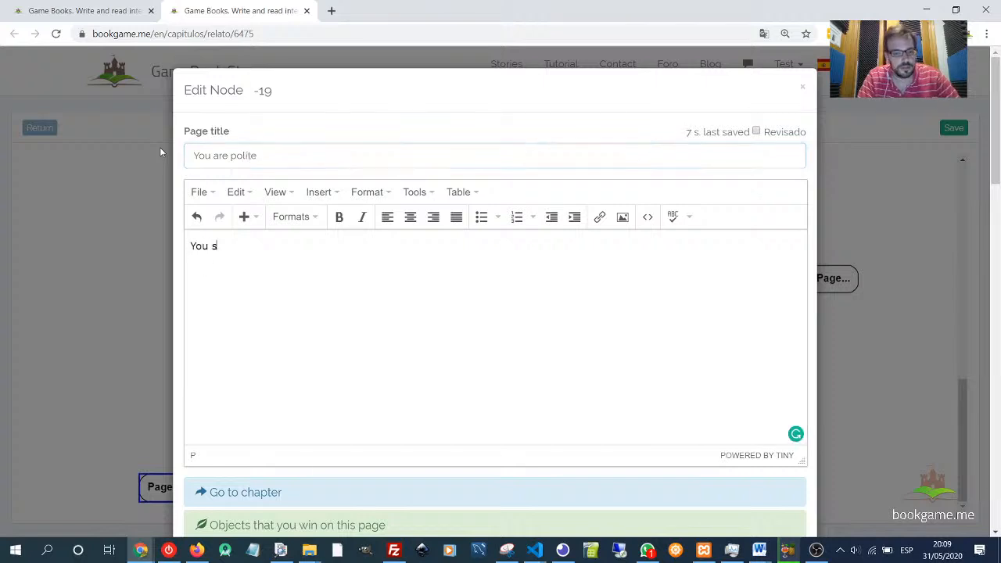
{"action": "type", "text": "tart "}
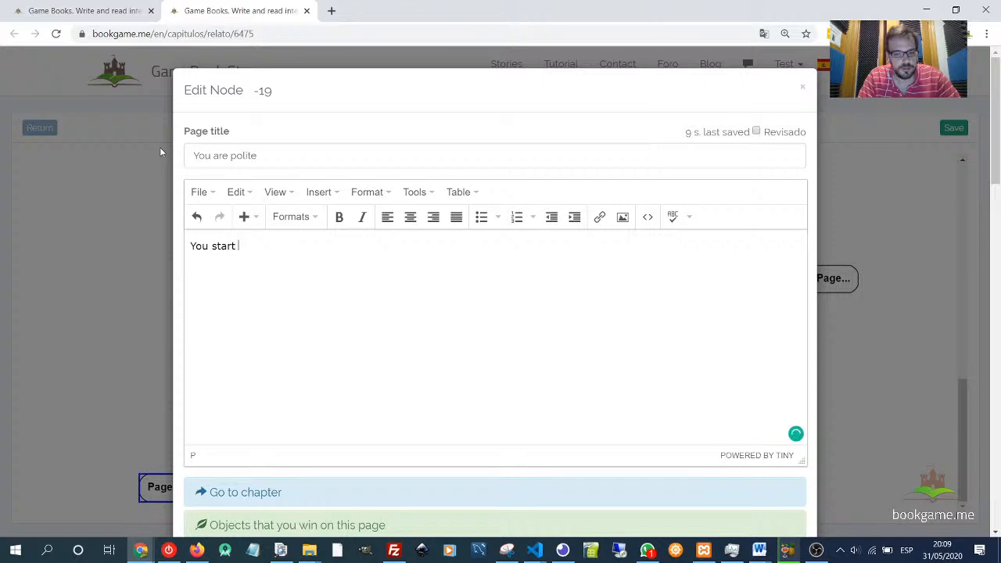
{"action": "type", "text": "speaking "}
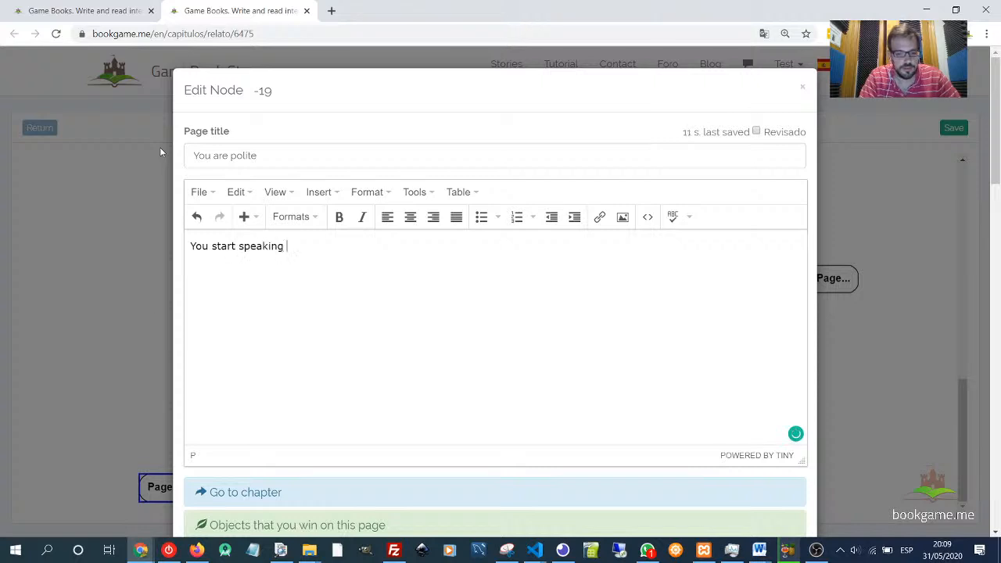
{"action": "type", "text": "with the "}
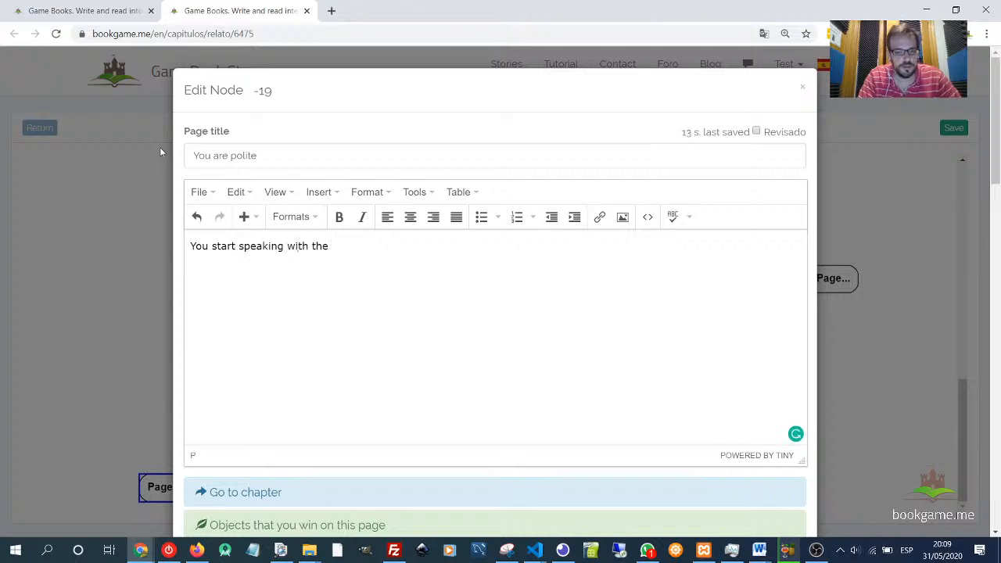
{"action": "type", "text": "guard."}
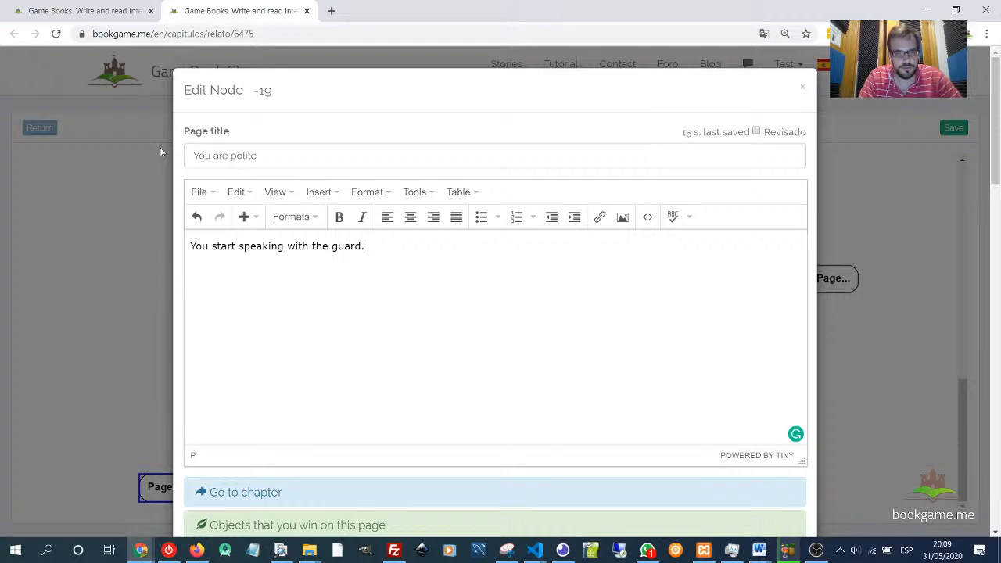
{"action": "key", "text": "BackSpace"}
{"action": "type", "text": ", and he allows you to"}
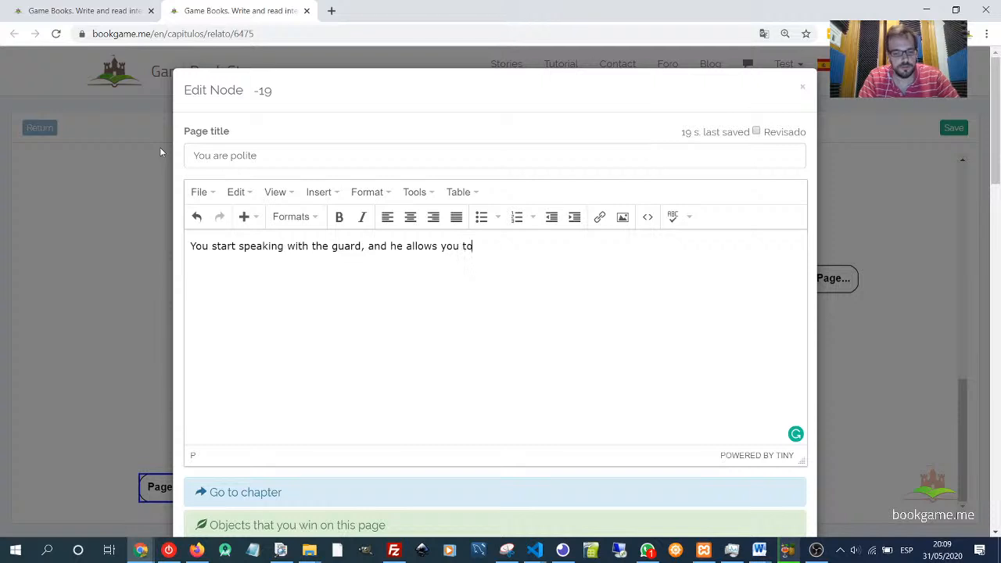
{"action": "type", "text": " enter the ca"}
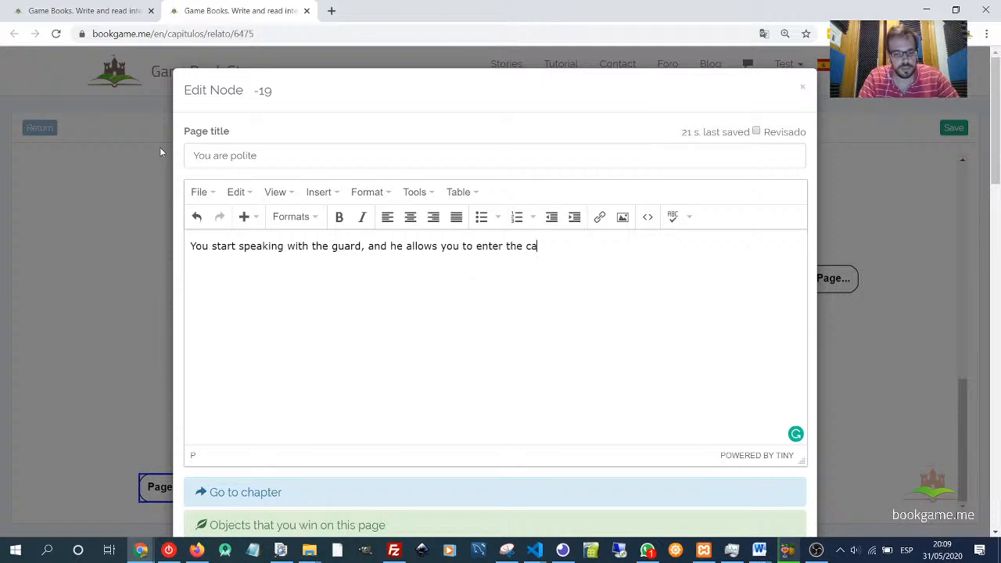
{"action": "type", "text": "stle."}
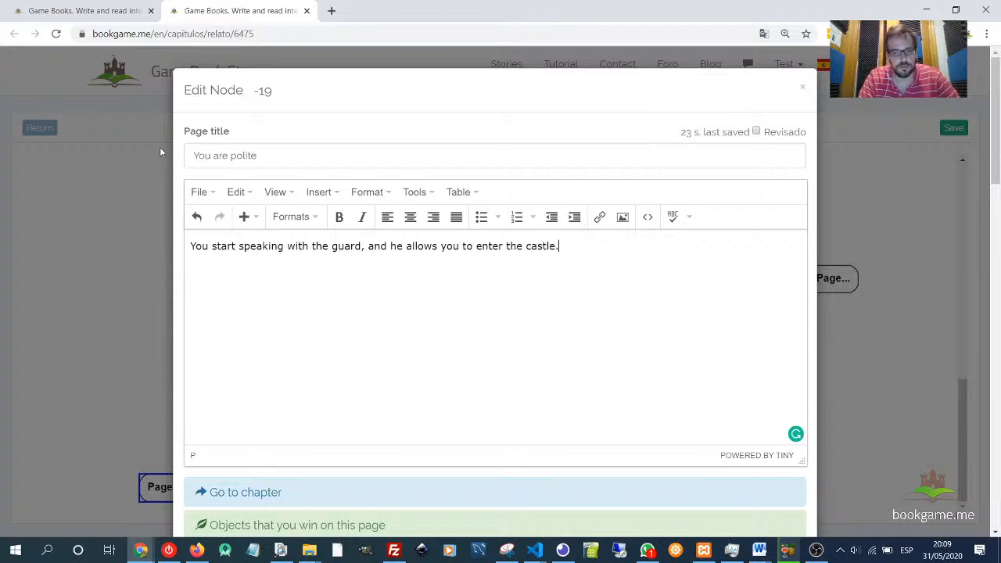
{"action": "scroll", "coordinate": [596, 500], "scroll_direction": "down", "scroll_amount": 7}
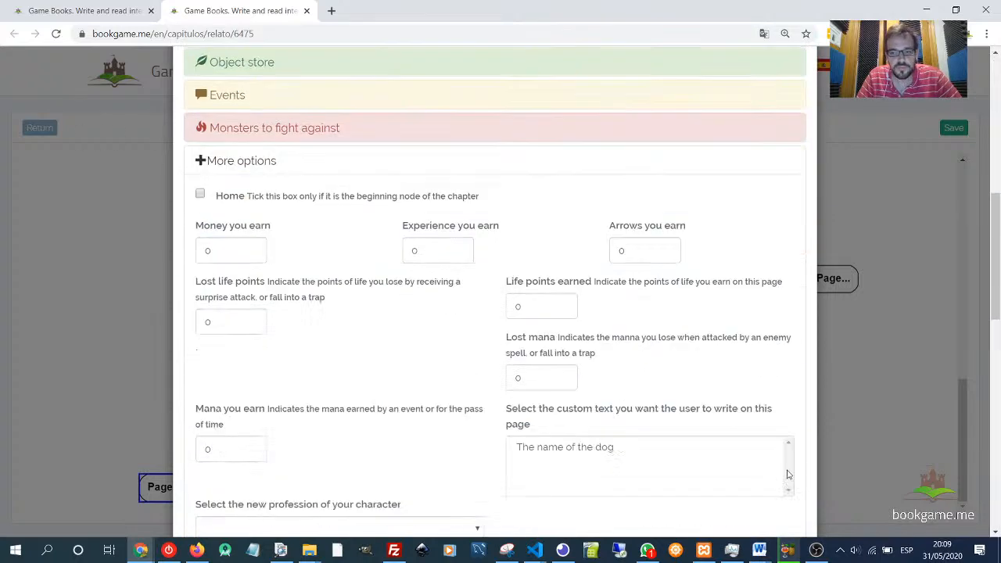
{"action": "left_click", "coordinate": [260, 104]}
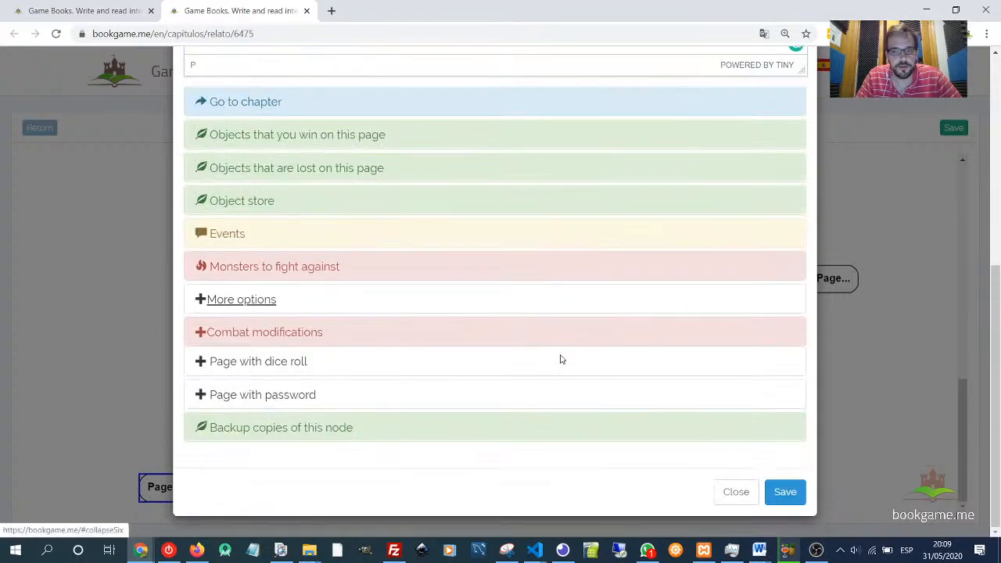
{"action": "left_click", "coordinate": [786, 492]}
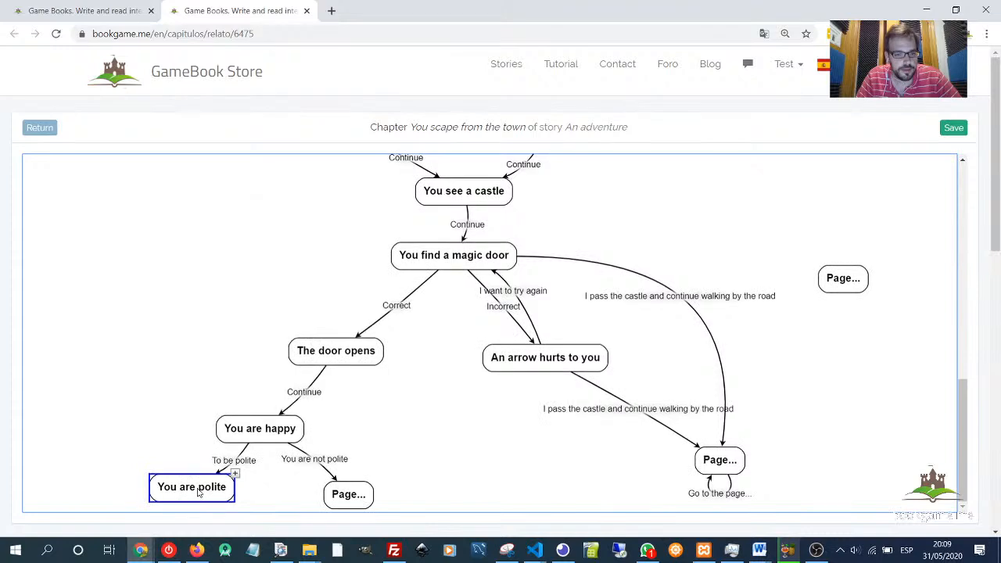
- Add a new page linked below 'You are polite' and rename that link Continue
{"action": "left_click_drag", "start_coordinate": [198, 489], "coordinate": [187, 493]}
{"action": "left_click", "coordinate": [224, 479]}
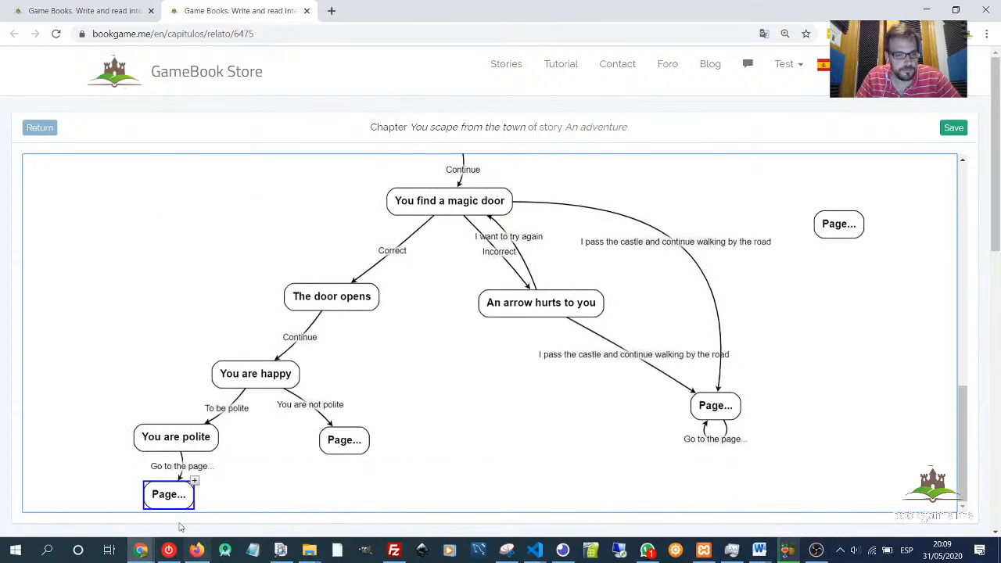
{"action": "double_click", "coordinate": [187, 468]}
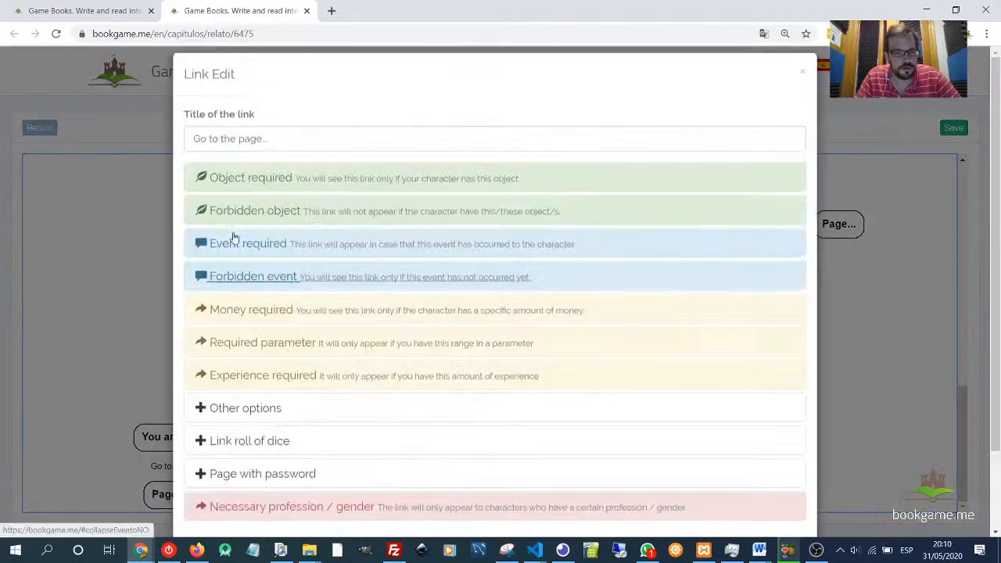
{"action": "type", "text": "Continue"}
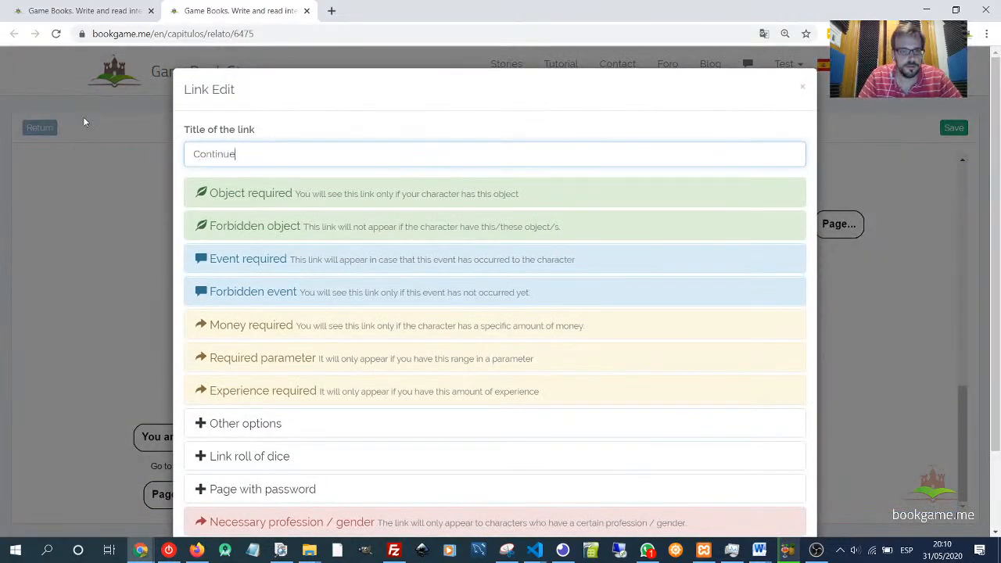
{"action": "scroll", "coordinate": [502, 305], "scroll_direction": "down", "scroll_amount": 1}
{"action": "scroll", "coordinate": [502, 305], "scroll_direction": "down", "scroll_amount": 2}
{"action": "left_click", "coordinate": [786, 491]}
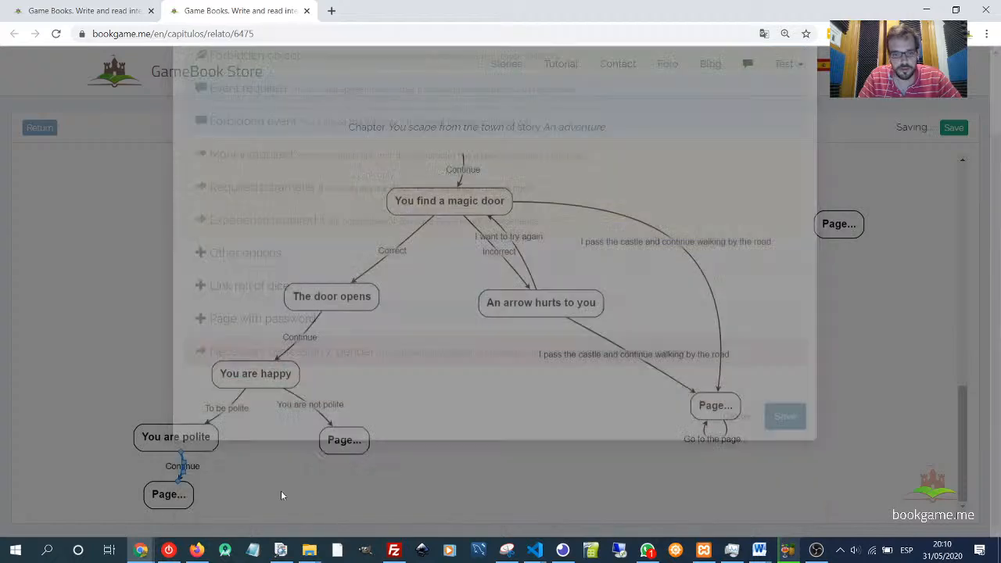
- Open the new page linked by 'Continue' and title it "Enter the castle"
{"action": "double_click", "coordinate": [167, 502]}
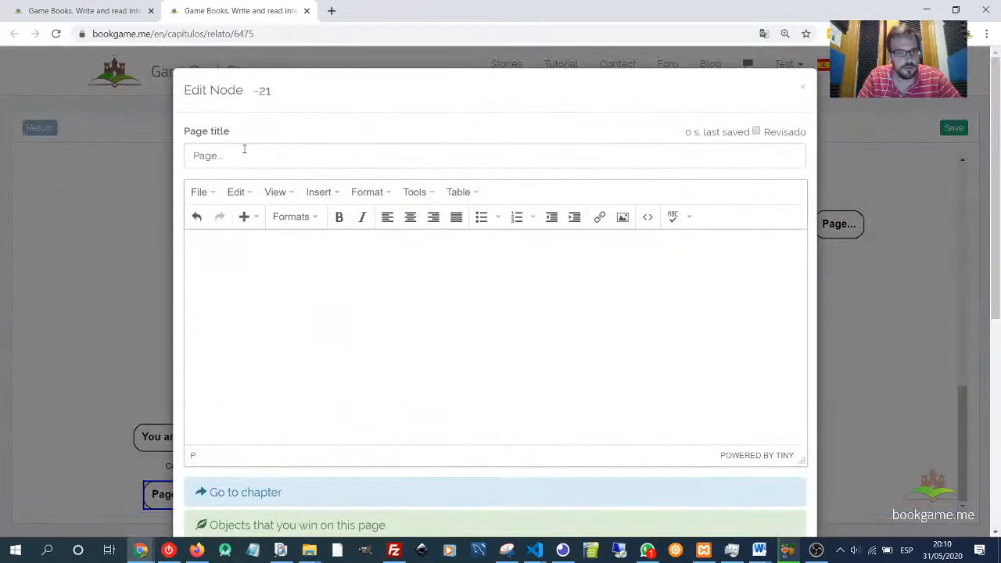
{"action": "left_click_drag", "start_coordinate": [244, 152], "coordinate": [136, 151]}
{"action": "type", "text": "Enter the castle"}
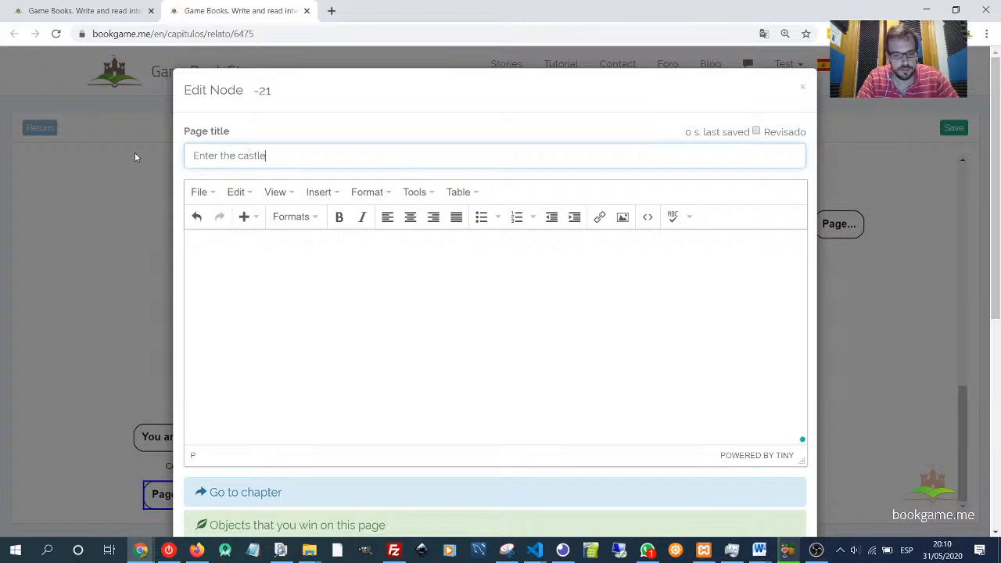
- Write the page text "You enter the castle and arrive to a big square."
{"action": "key", "text": "Tab"}
{"action": "type", "text": "Y"}
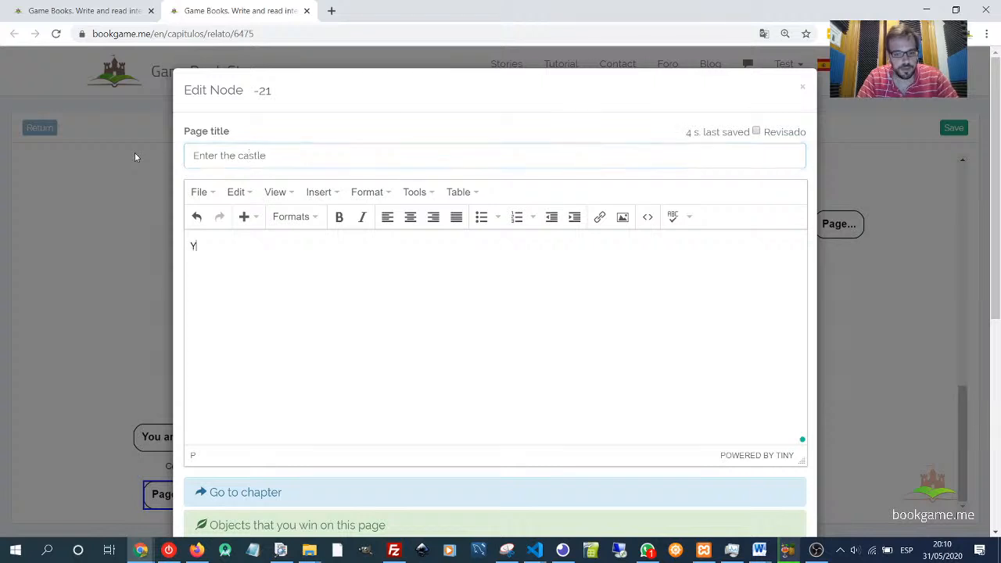
{"action": "type", "text": "ou enter the castle and"}
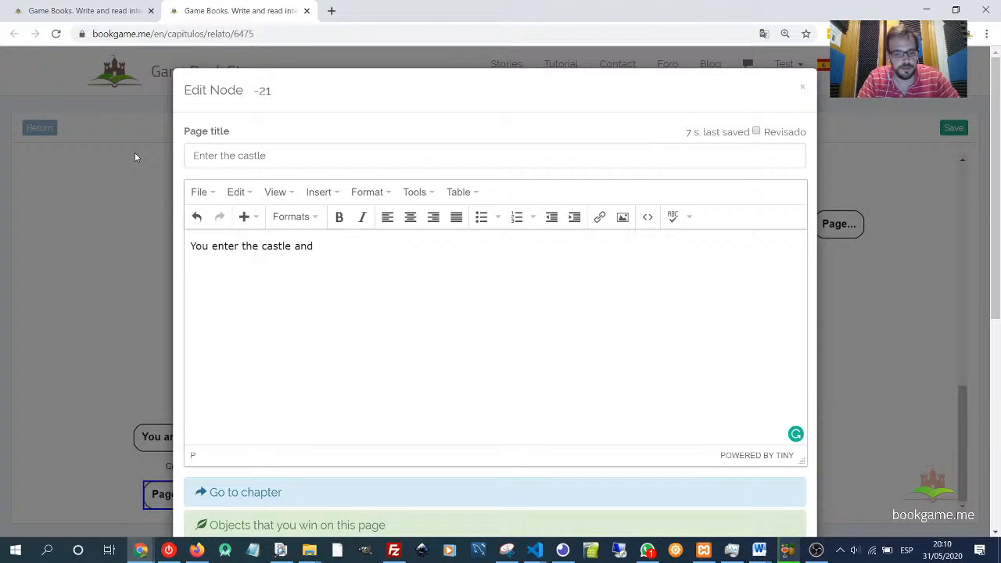
{"action": "type", "text": " arrive to"}
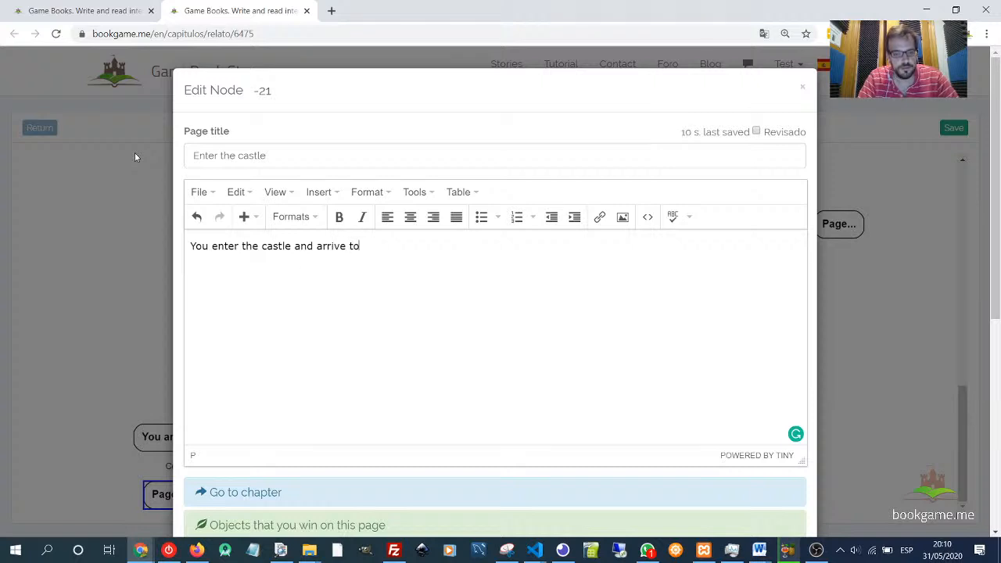
{"action": "type", "text": " a bi"}
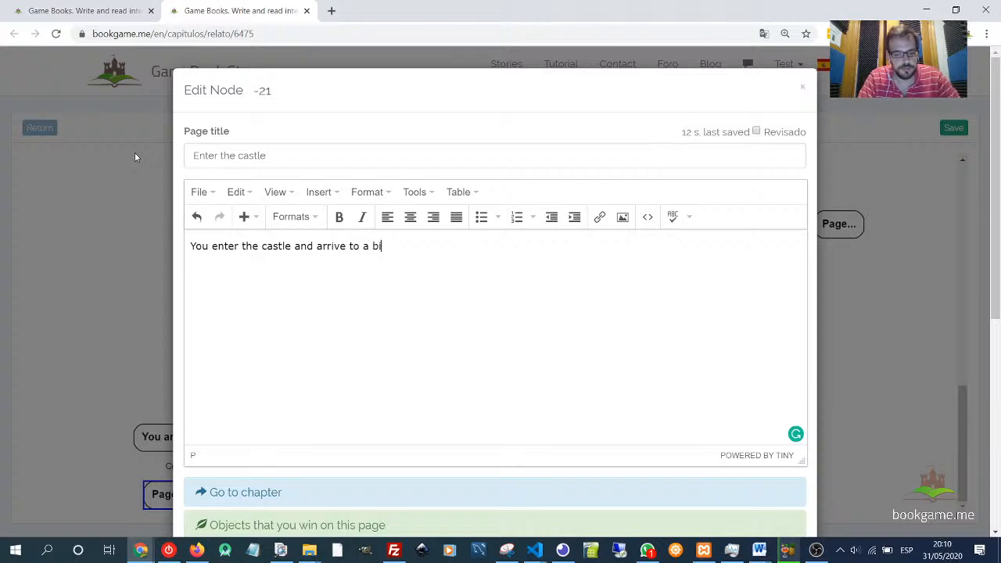
{"action": "type", "text": "g"}
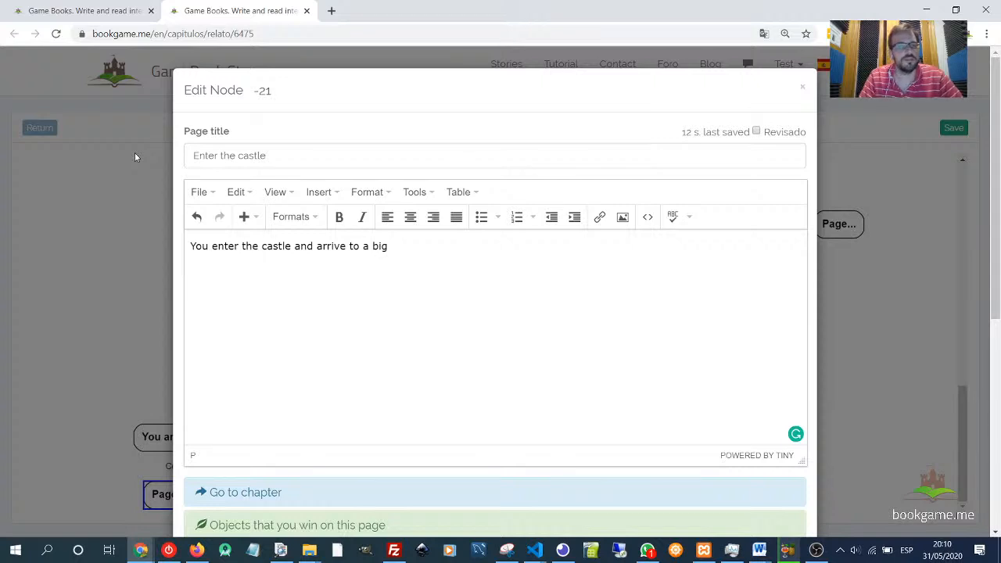
{"action": "type", "text": " square."}
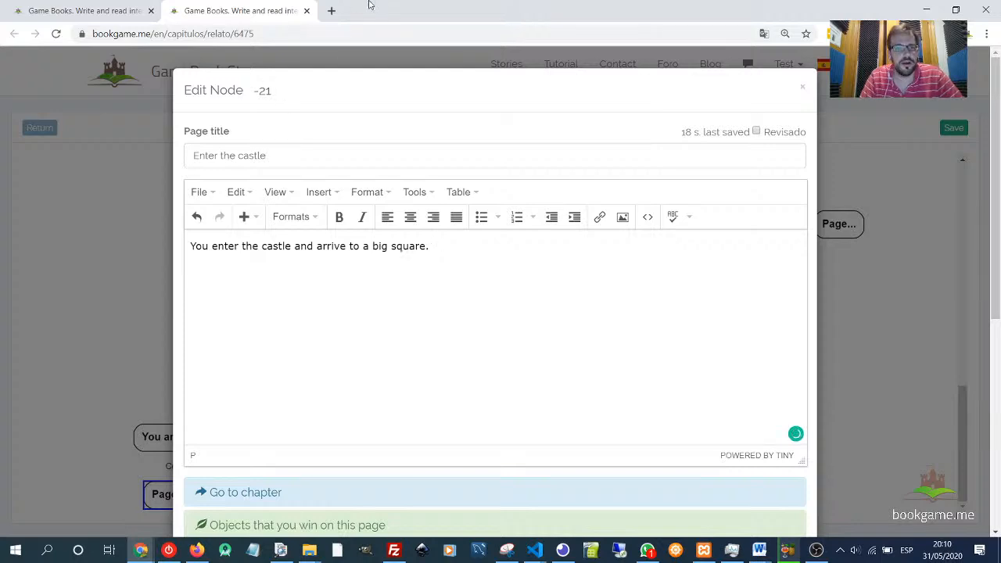
- Open Google's translator in a new tab and translate "plaza" from Spanish to English
{"action": "left_click", "coordinate": [331, 11]}
{"action": "type", "text": "traducto"}
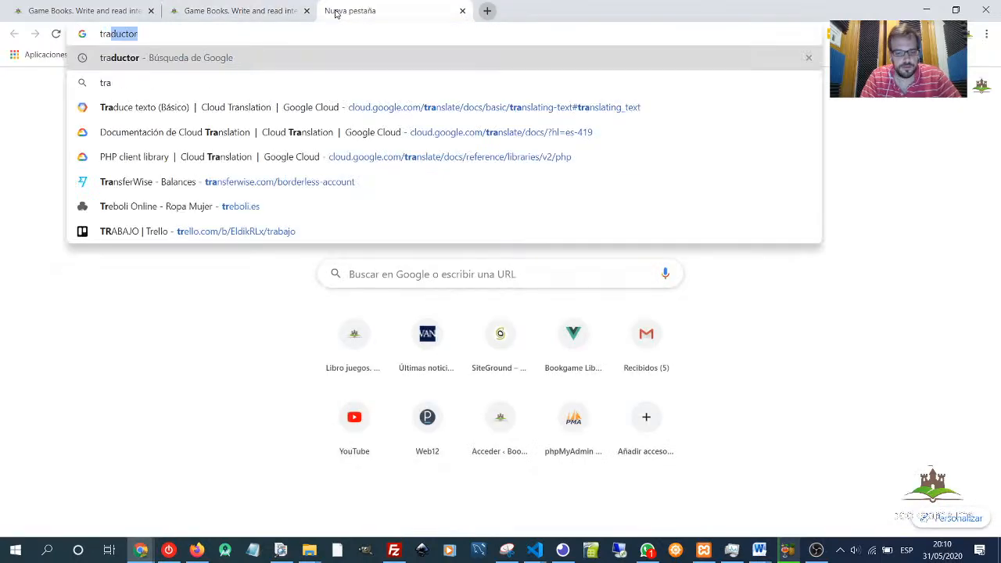
{"action": "key", "text": "Return"}
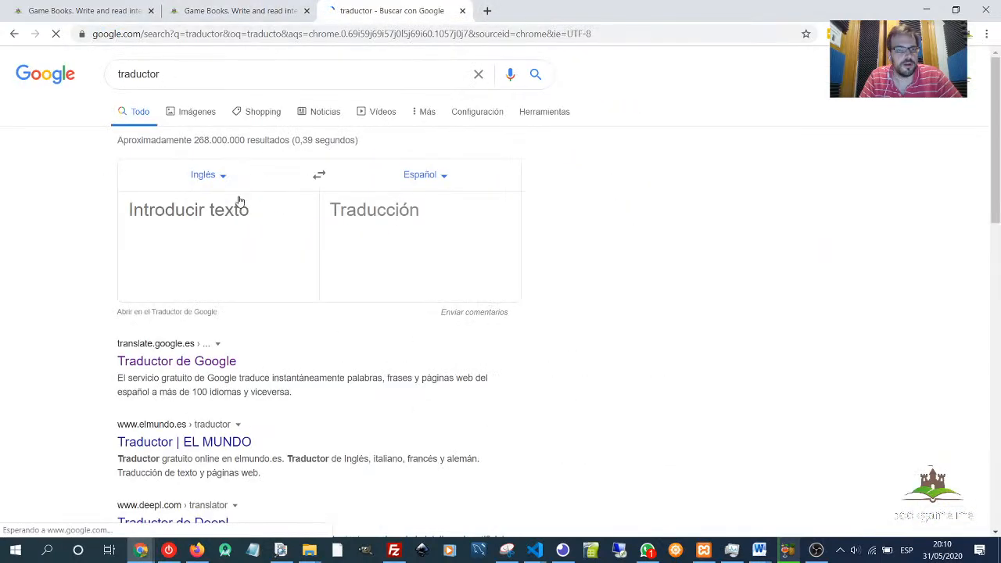
{"action": "left_click", "coordinate": [319, 176]}
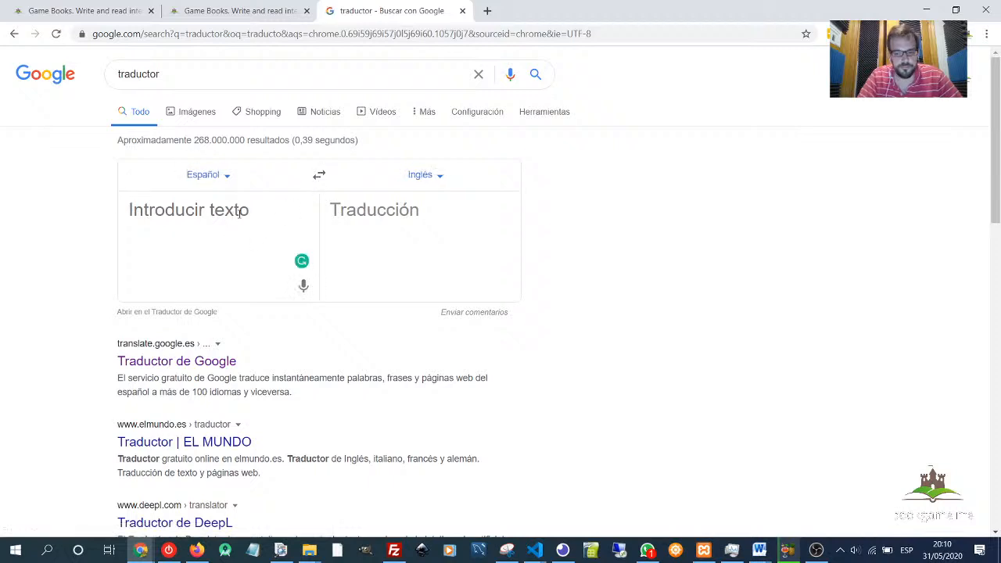
{"action": "left_click", "coordinate": [239, 213]}
{"action": "type", "text": "plaza"}
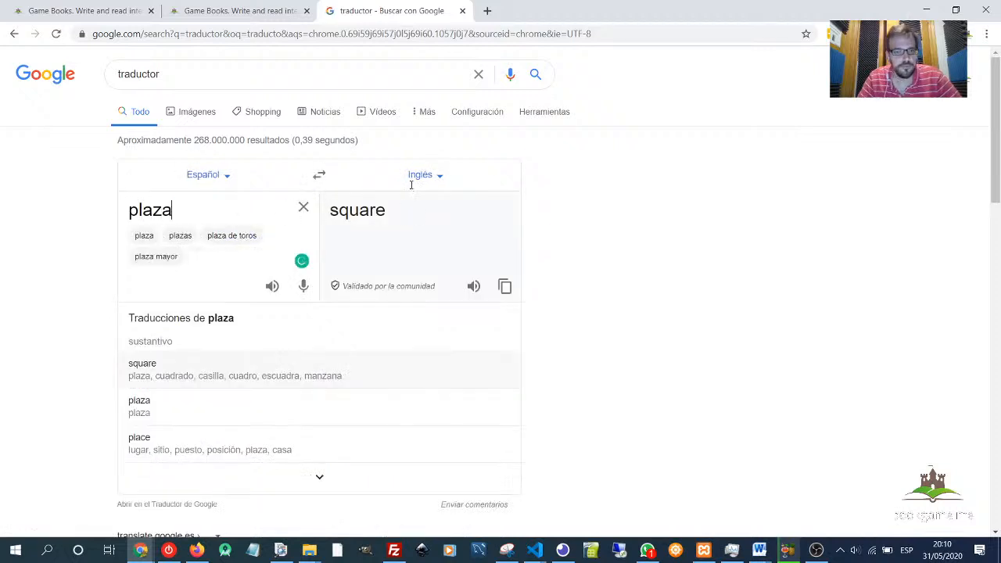
- Extend the text to end "a big square with different buildings" and save the page
{"action": "left_click", "coordinate": [233, 13]}
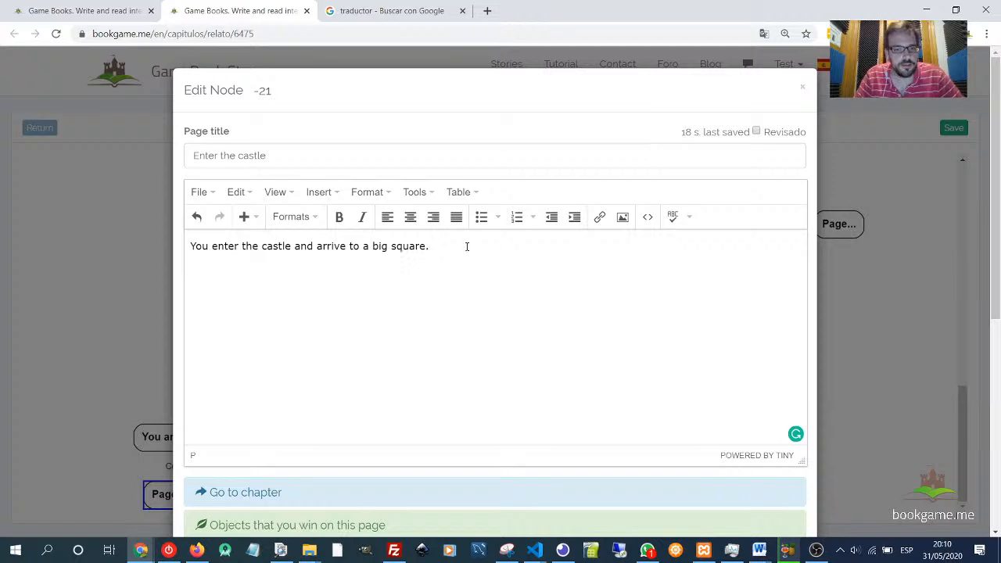
{"action": "key", "text": "BackSpace"}
{"action": "type", "text": "with dif"}
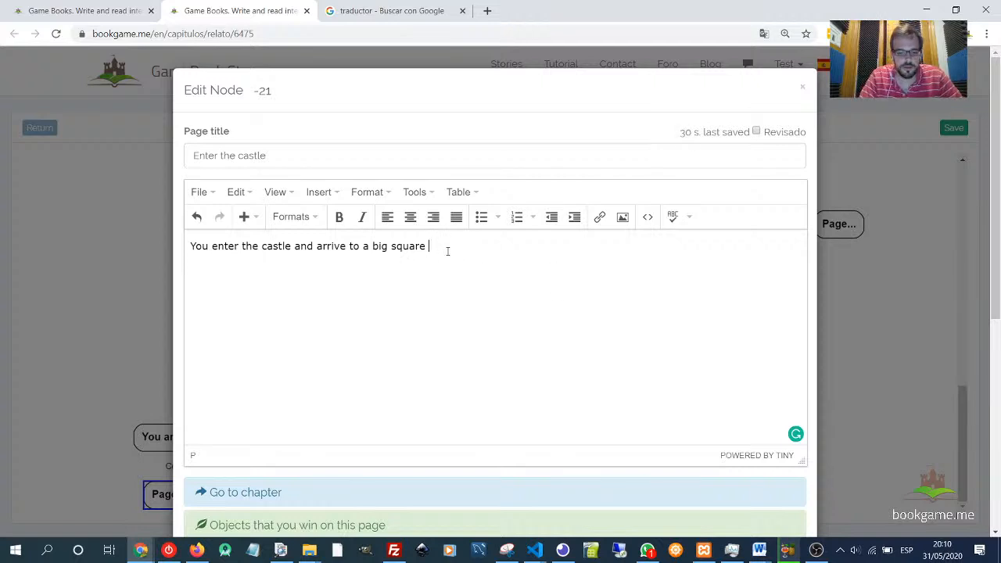
{"action": "type", "text": "fere"}
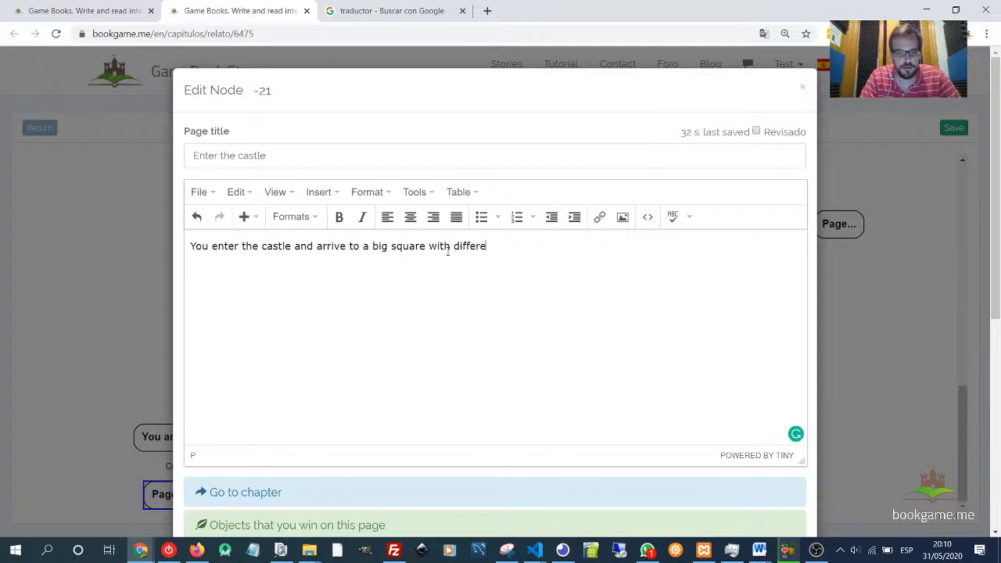
{"action": "type", "text": "nt buildi"}
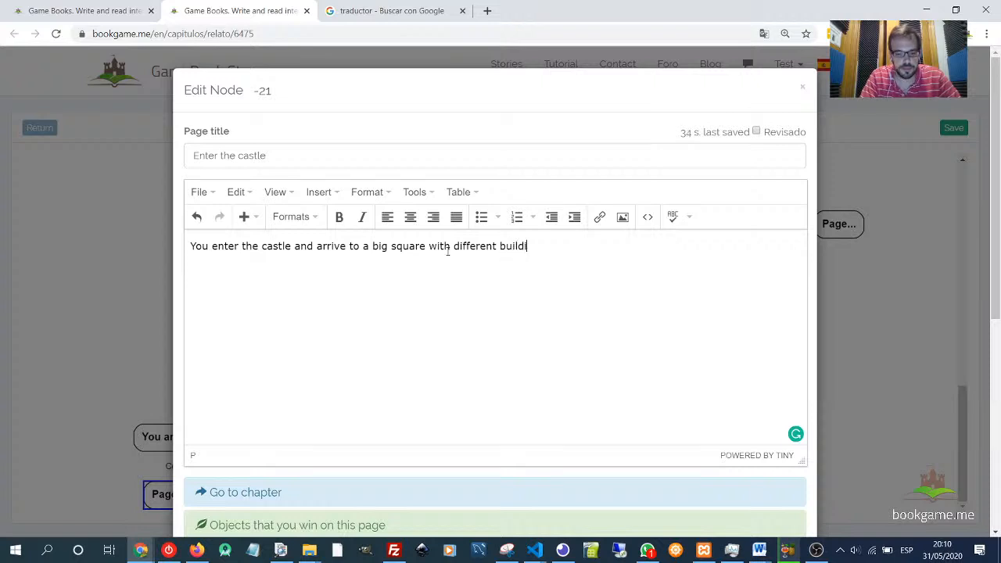
{"action": "type", "text": "ng s."}
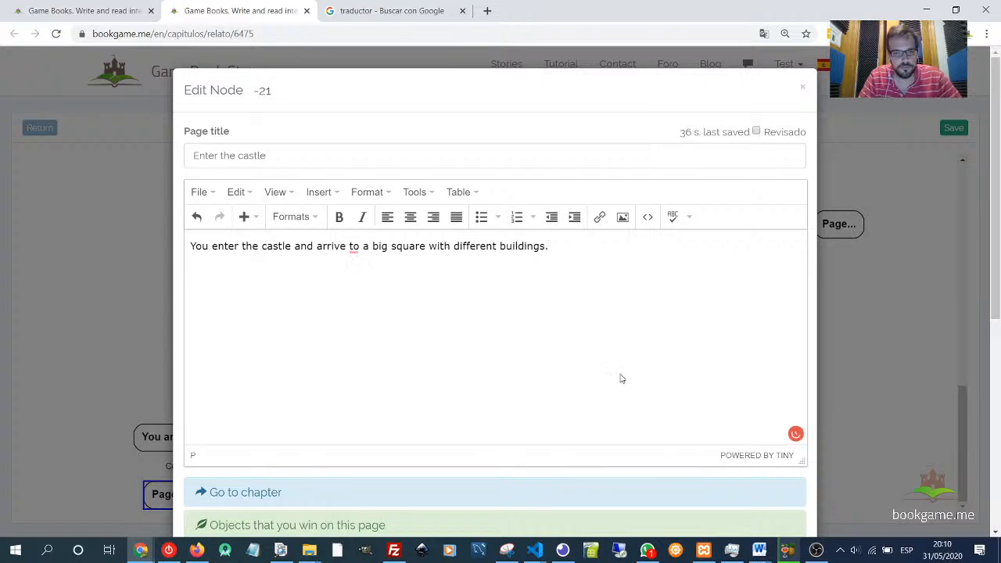
{"action": "scroll", "coordinate": [764, 461], "scroll_direction": "down", "scroll_amount": 5}
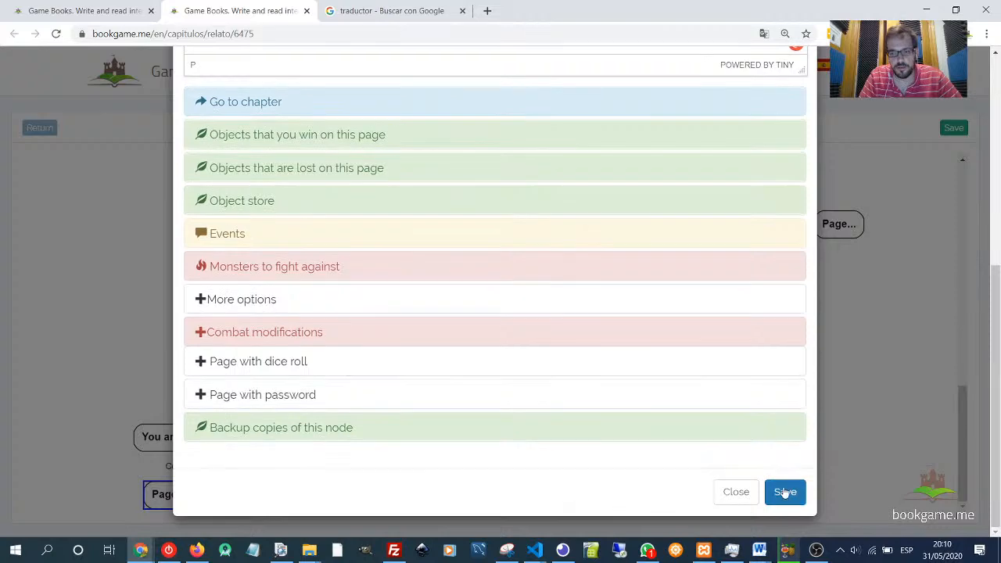
{"action": "left_click", "coordinate": [784, 491]}
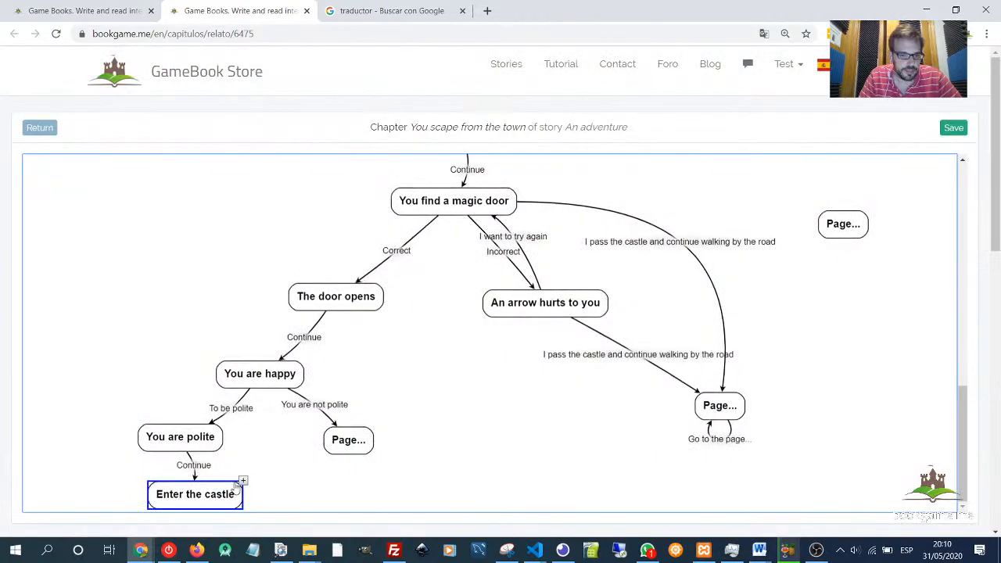
- Cut all the text out of the 'Enter the castle' page and save it empty
{"action": "double_click", "coordinate": [205, 498]}
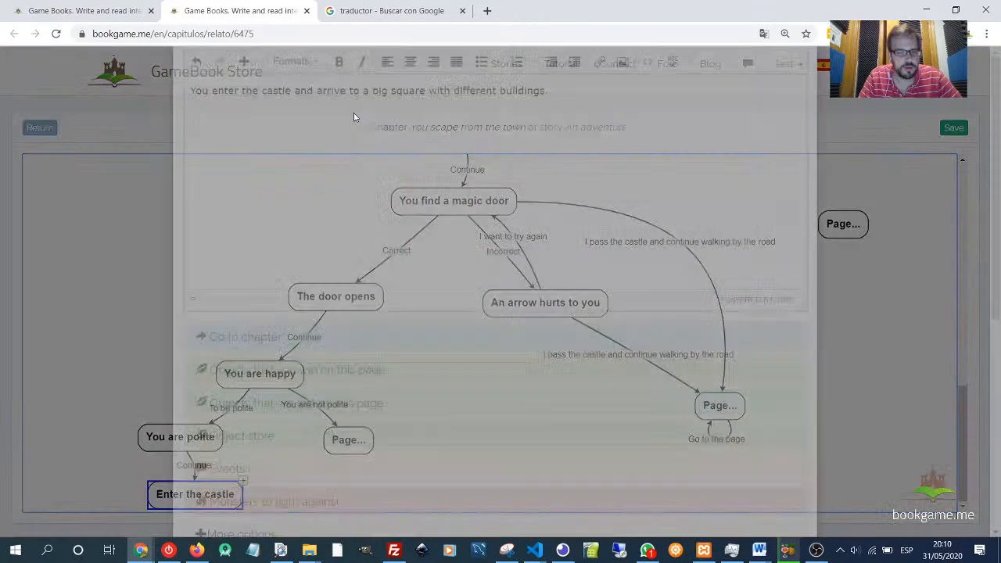
{"action": "key", "text": "ctrl+a"}
{"action": "key", "text": "ctrl+c"}
{"action": "key", "text": "BackSpace"}
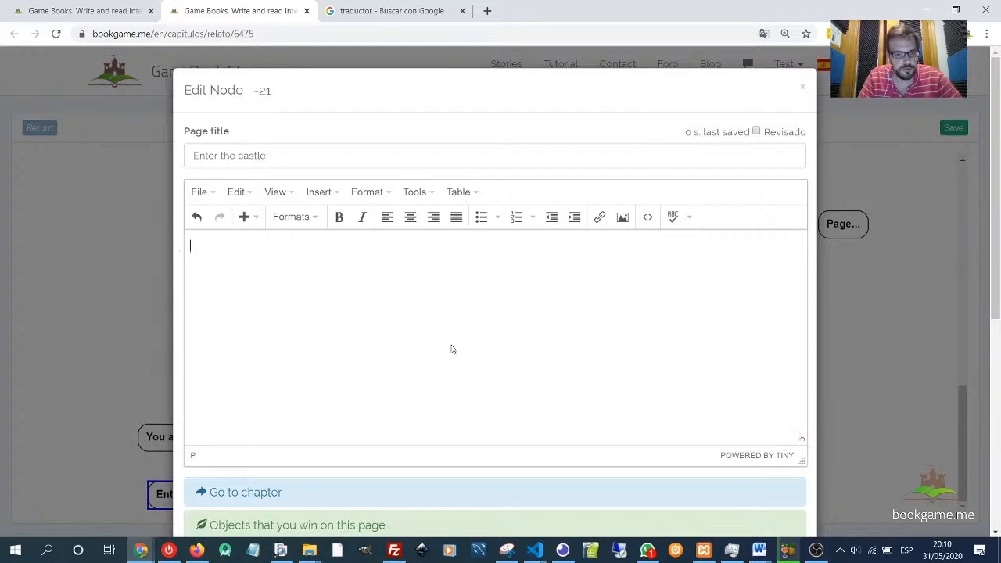
{"action": "scroll", "coordinate": [452, 349], "scroll_direction": "down", "scroll_amount": 5}
{"action": "left_click", "coordinate": [785, 491]}
- Paste the text as a new paragraph on the 'You are polite' page, change "arrive to" to "arrive in", and save
{"action": "double_click", "coordinate": [181, 435]}
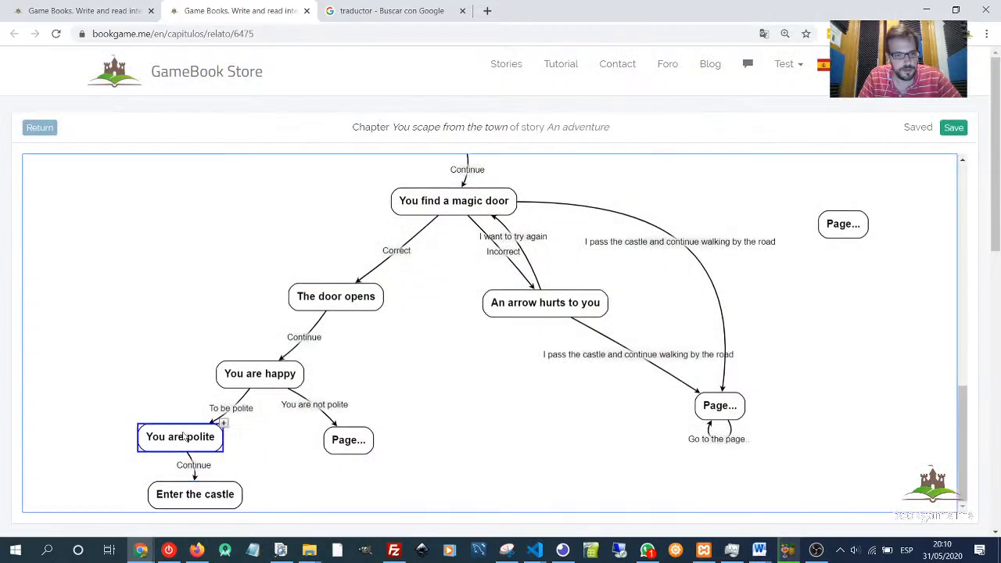
{"action": "key", "text": "Return"}
{"action": "key", "text": "ctrl+v"}
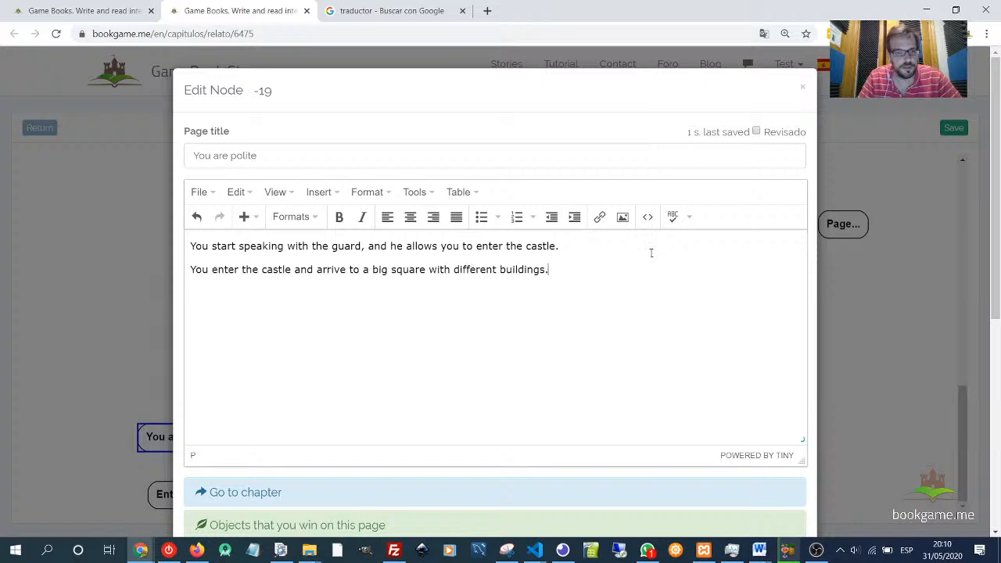
{"action": "left_click", "coordinate": [352, 270]}
{"action": "left_click", "coordinate": [362, 324]}
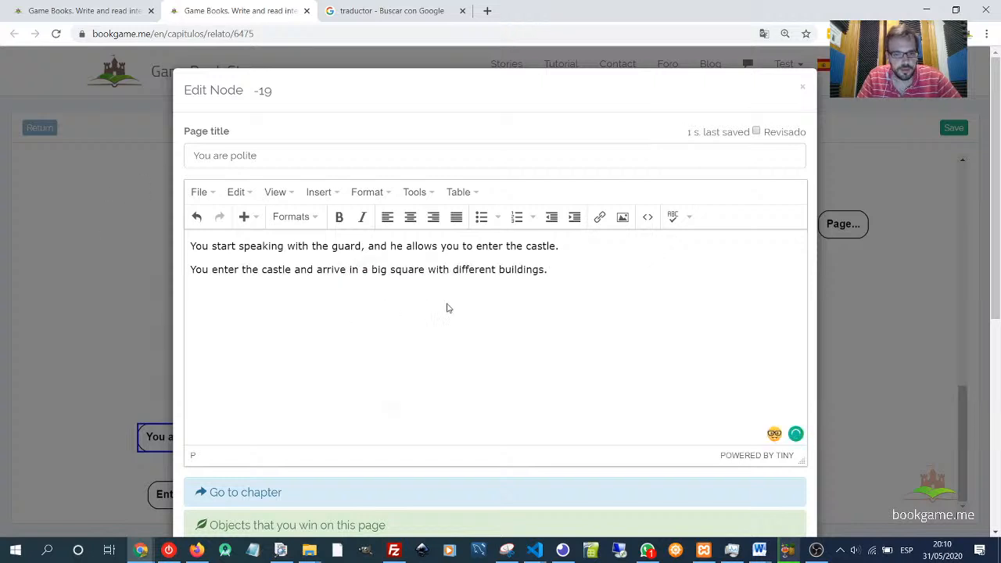
{"action": "scroll", "coordinate": [581, 362], "scroll_direction": "down", "scroll_amount": 5}
{"action": "left_click", "coordinate": [784, 474]}
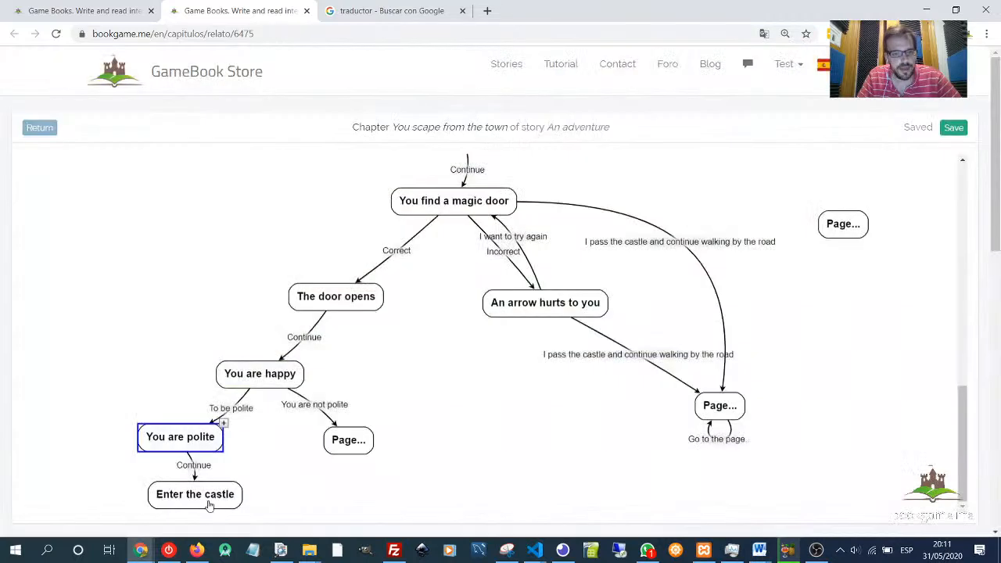
- Rename the 'Enter the castle' page to "Castle square"
{"action": "left_click", "coordinate": [200, 507]}
{"action": "double_click", "coordinate": [211, 505]}
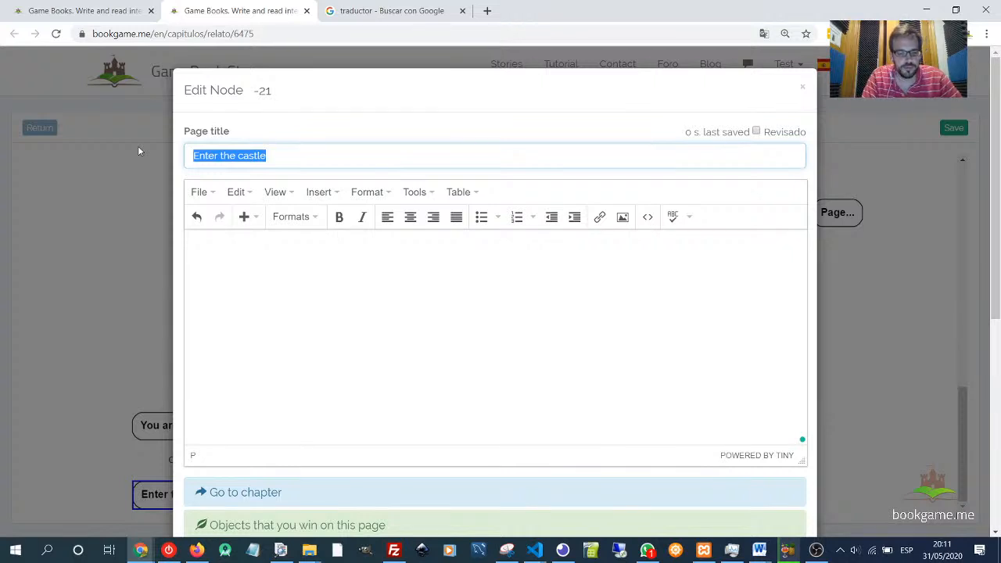
{"action": "type", "text": "C"}
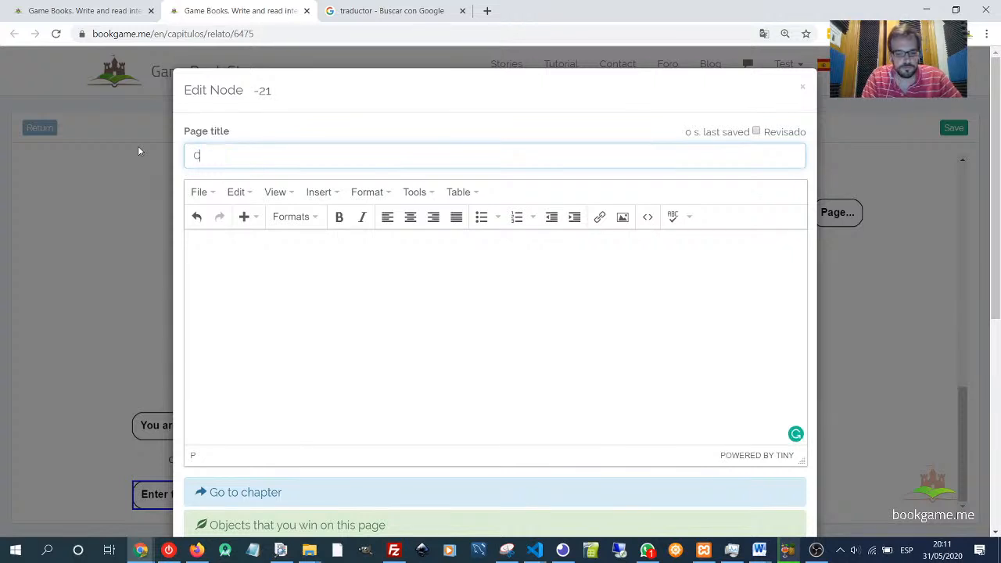
{"action": "type", "text": "astle squ"}
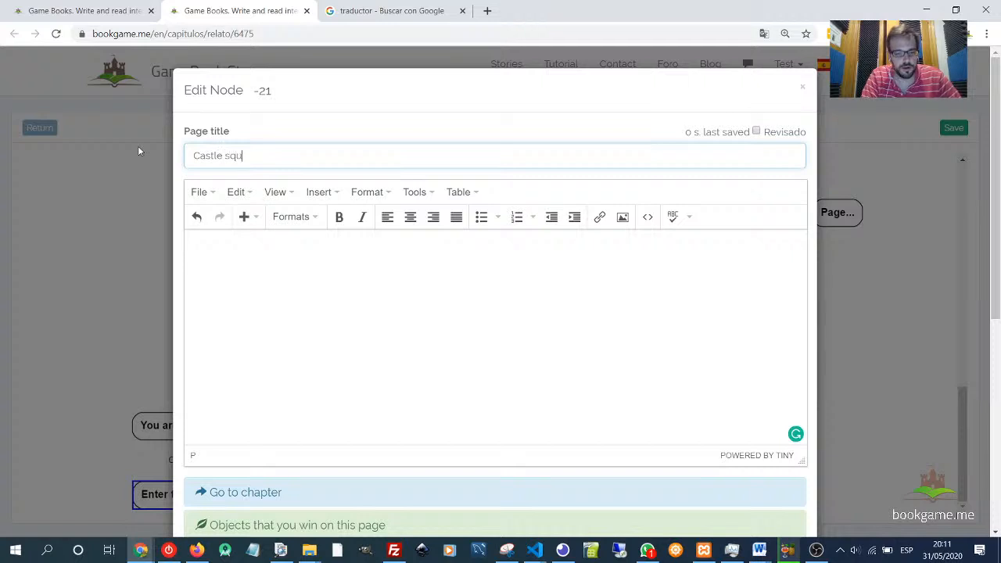
{"action": "type", "text": "are"}
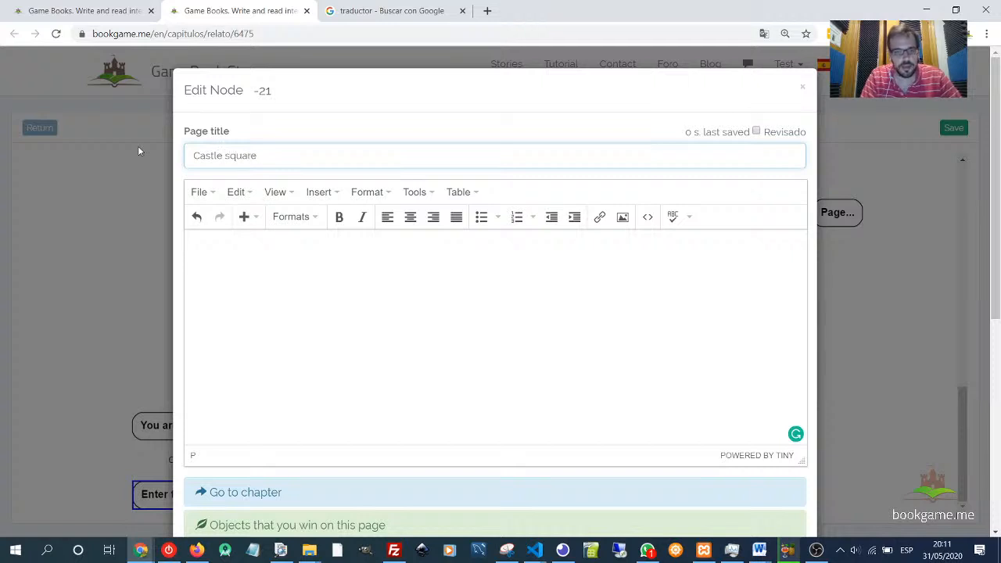
{"action": "left_click", "coordinate": [223, 296]}
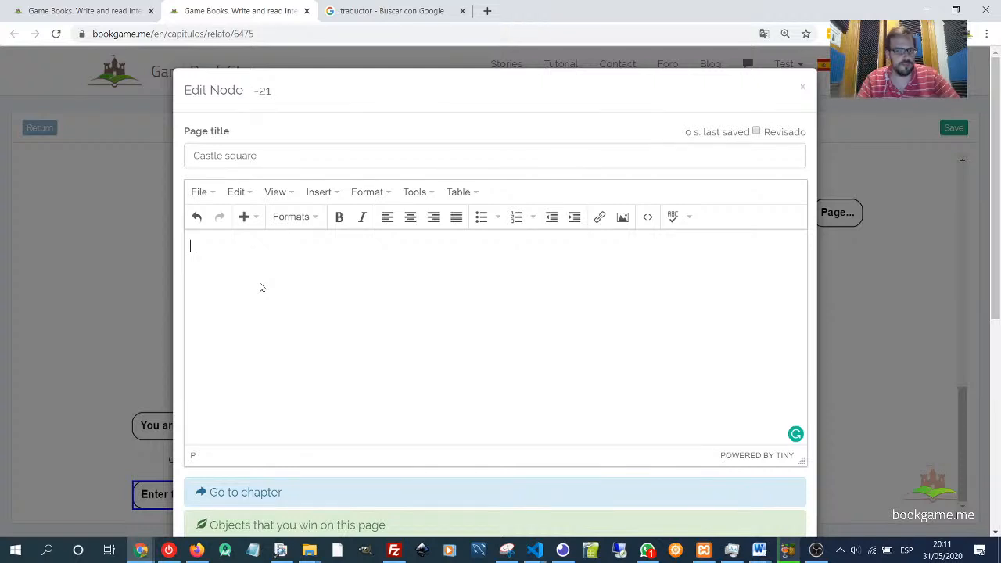
{"action": "left_click_drag", "start_coordinate": [259, 154], "coordinate": [194, 154]}
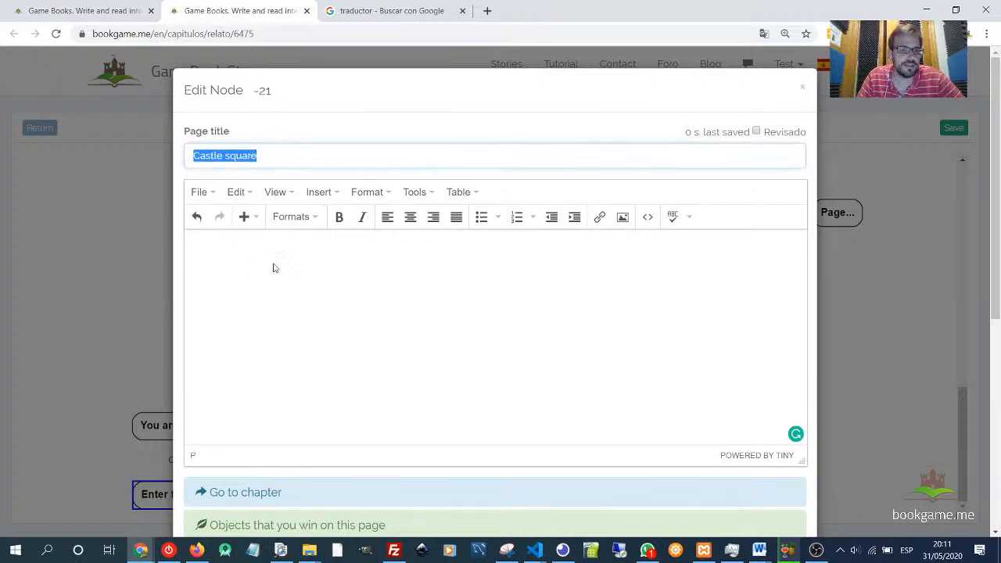
{"action": "left_click", "coordinate": [291, 293]}
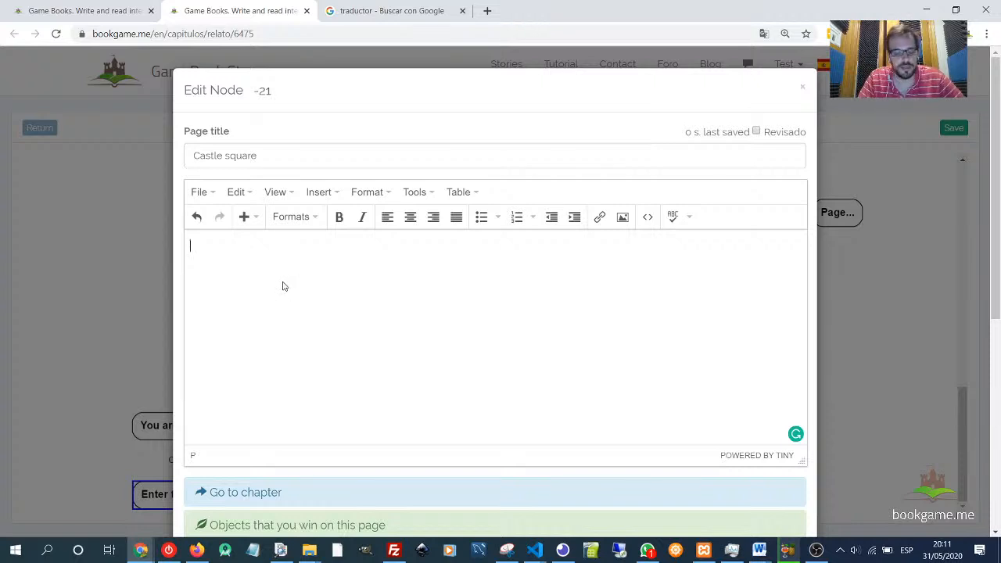
- Write the Castle square page text "You are in the castle square and see a lot of building. You can see an store, a tavern,"
{"action": "type", "text": "Youa"}
{"action": "key", "text": "BackSpace"}
{"action": "key", "text": "BackSpace"}
{"action": "key", "text": "BackSpace"}
{"action": "key", "text": "BackSpace"}
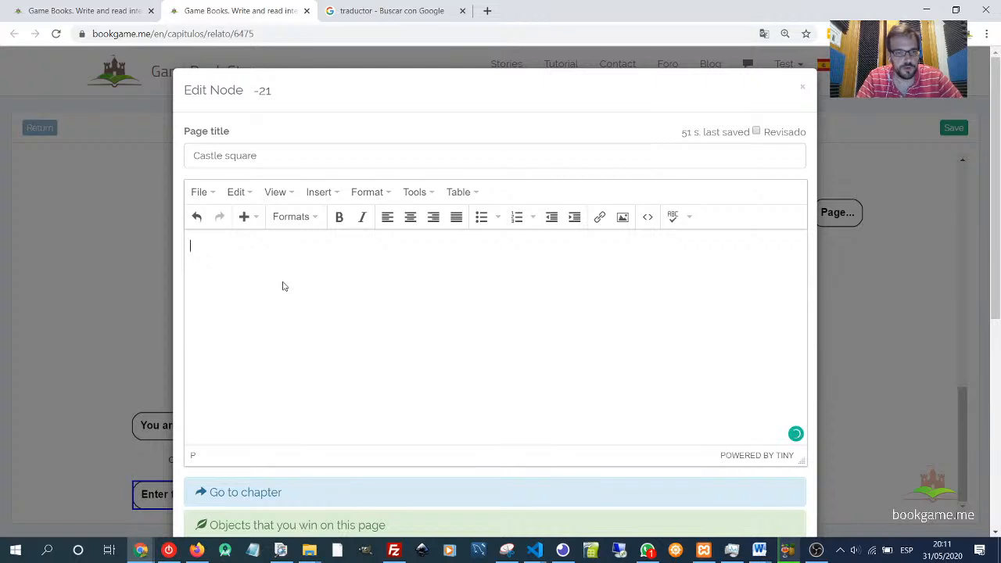
{"action": "type", "text": "Youa"}
{"action": "key", "text": "BackSpace"}
{"action": "key", "text": "BackSpace"}
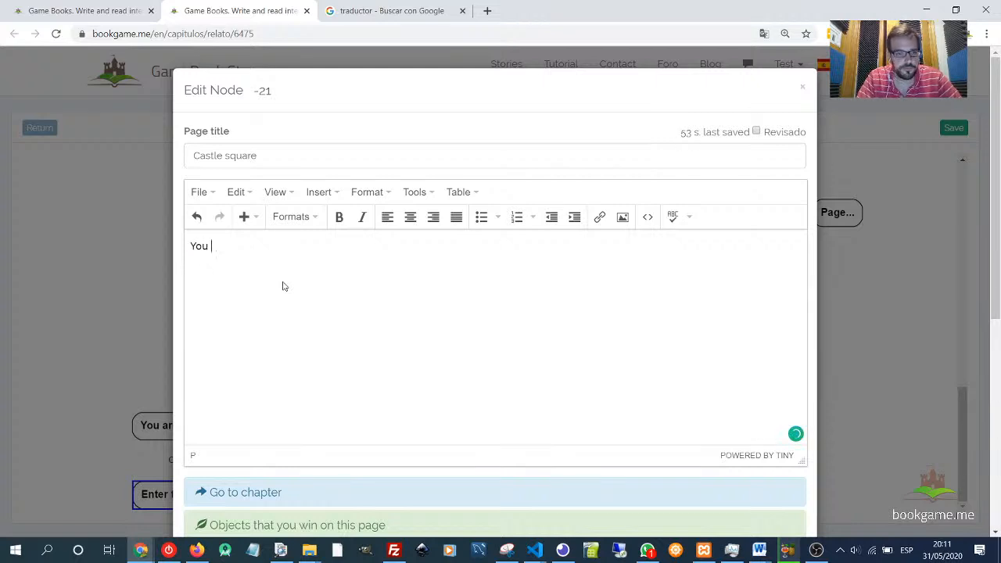
{"action": "type", "text": "are in t"}
{"action": "key", "text": "BackSpace"}
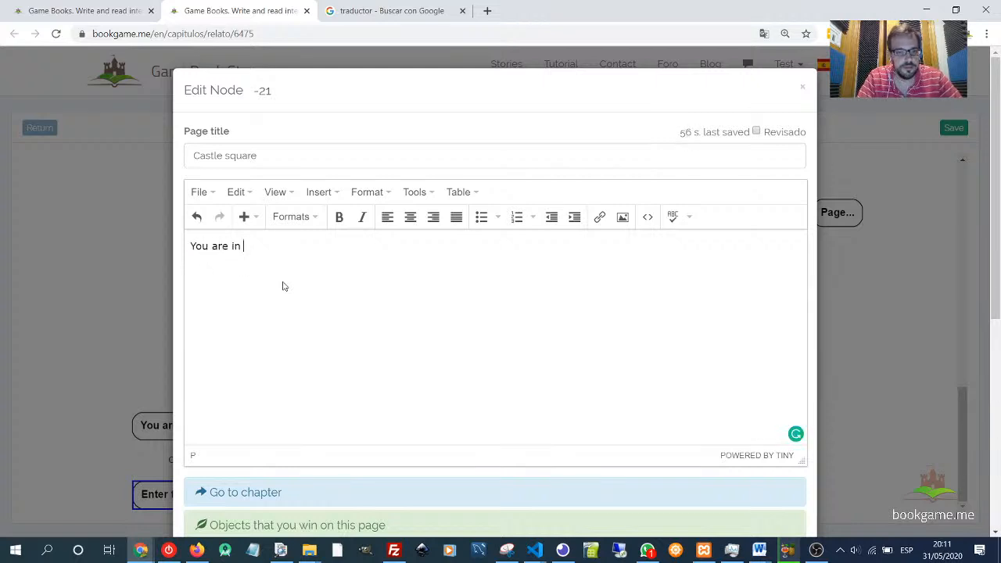
{"action": "type", "text": "the c"}
{"action": "key", "text": "BackSpace"}
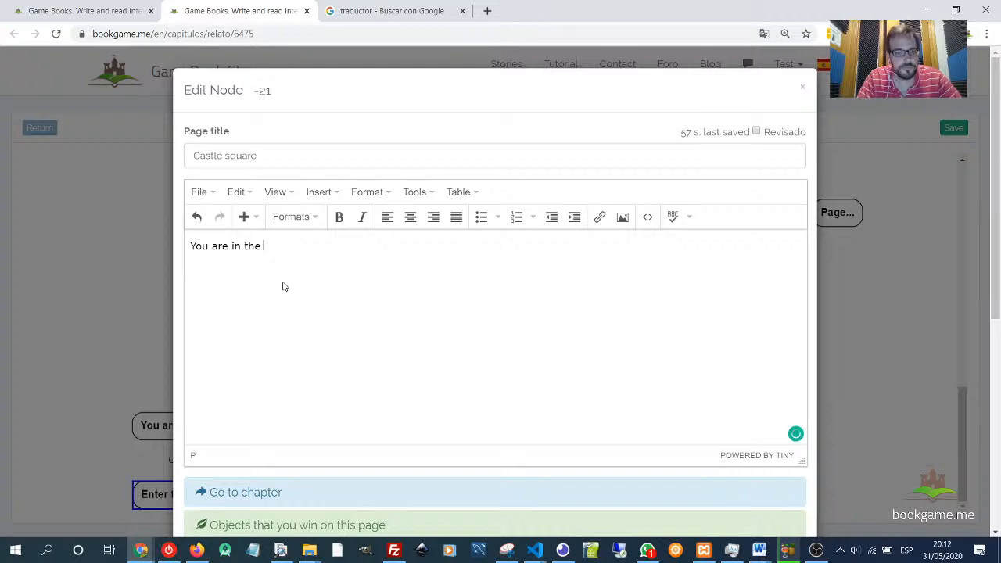
{"action": "type", "text": "castle s"}
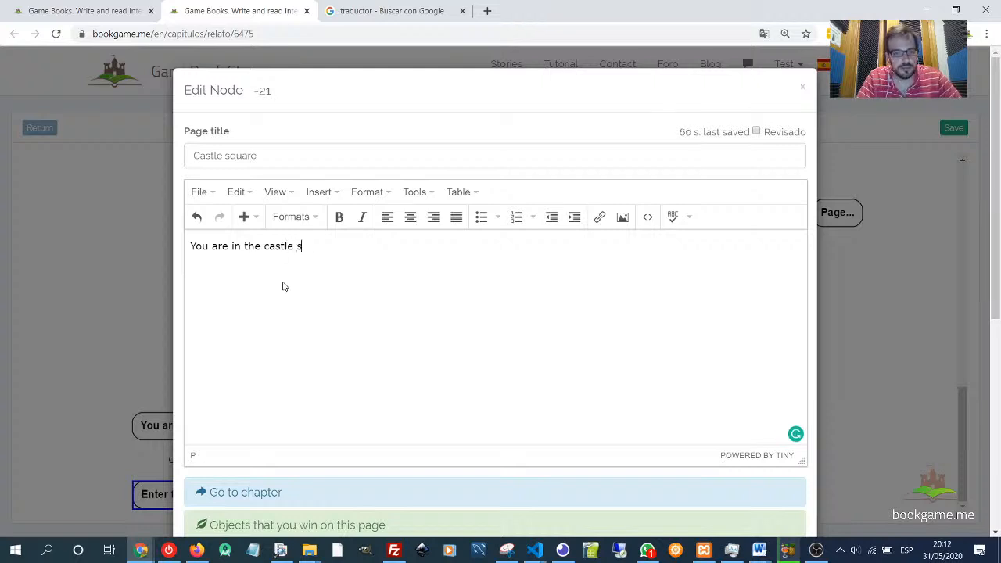
{"action": "type", "text": "quear"}
{"action": "key", "text": "BackSpace"}
{"action": "key", "text": "BackSpace"}
{"action": "type", "text": "are"}
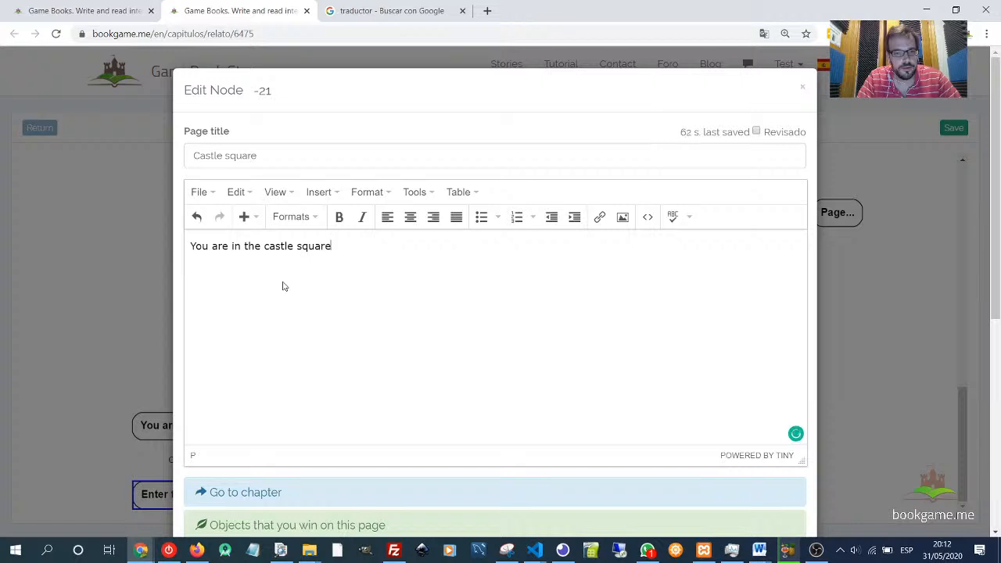
{"action": "type", "text": " and see "}
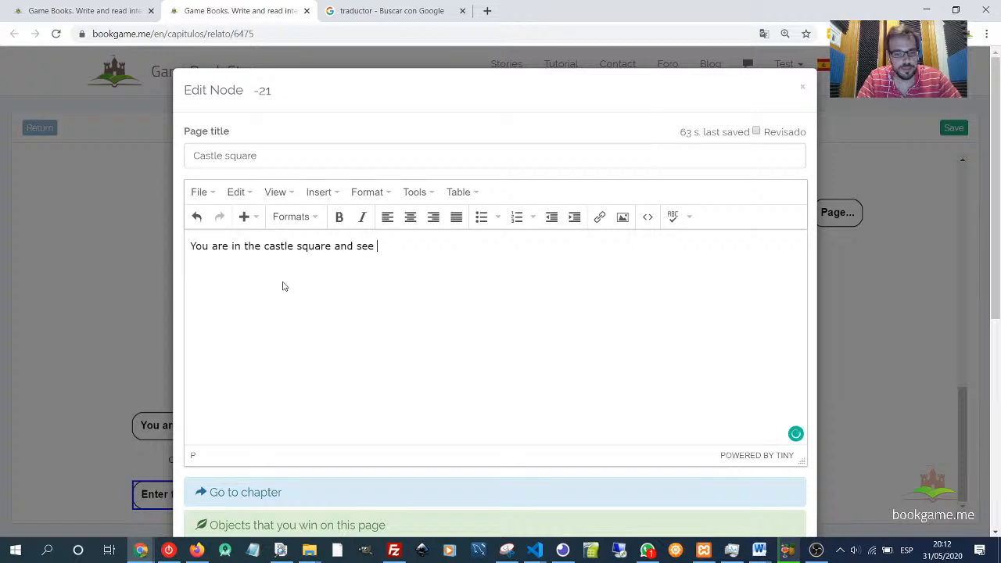
{"action": "type", "text": "a lot o"}
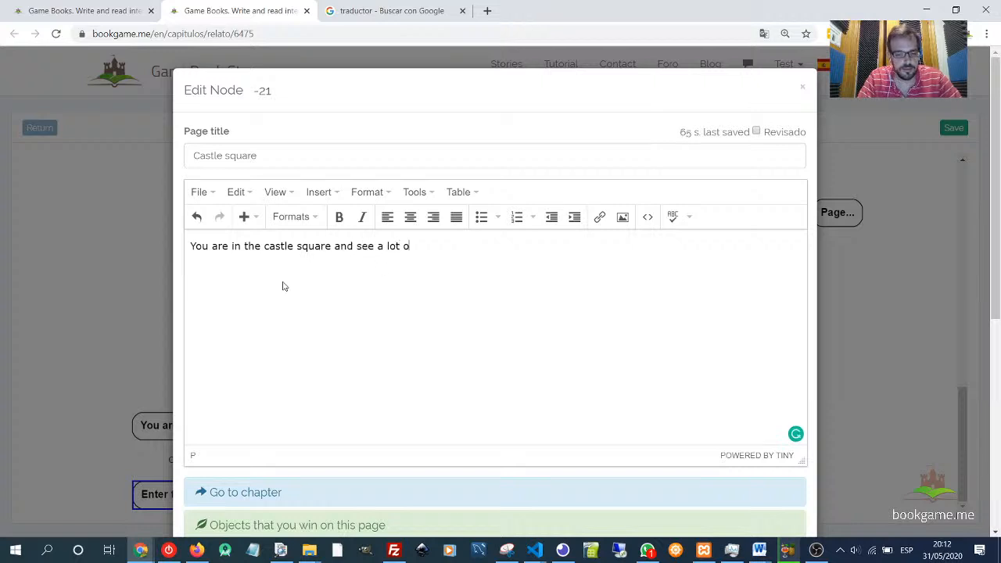
{"action": "type", "text": "f buidl"}
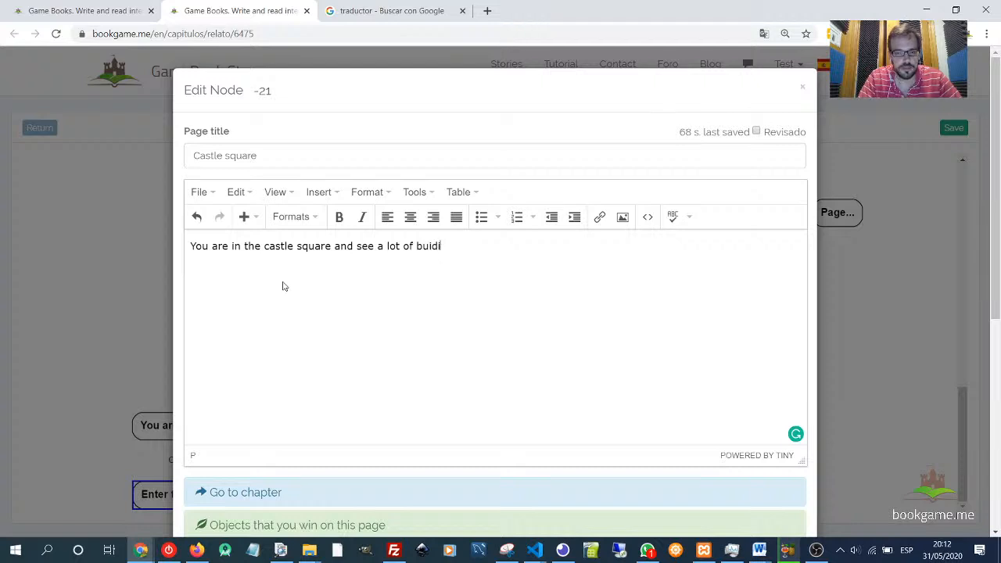
{"action": "key", "text": "BackSpace"}
{"action": "key", "text": "BackSpace"}
{"action": "type", "text": "lding. You "}
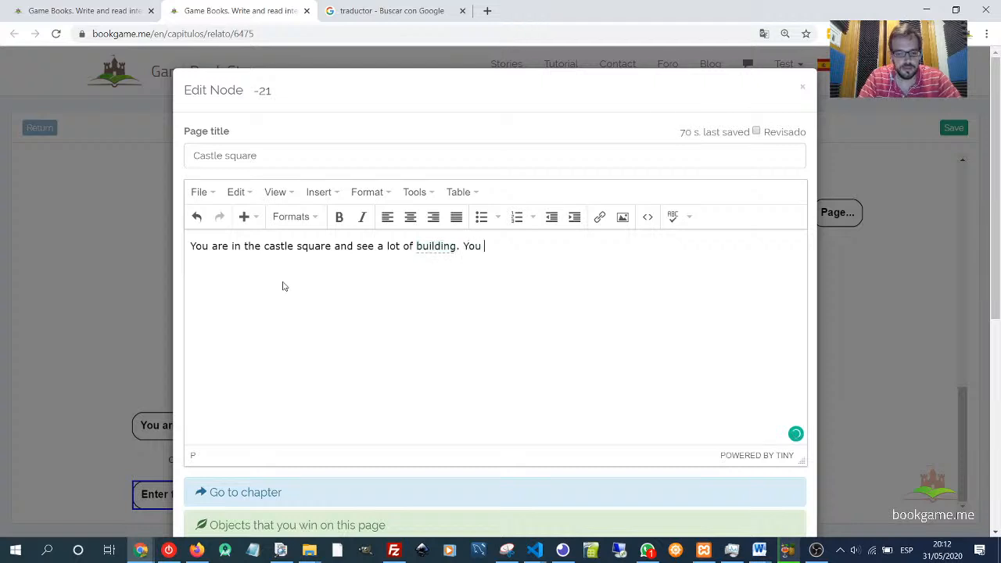
{"action": "type", "text": "can see an "}
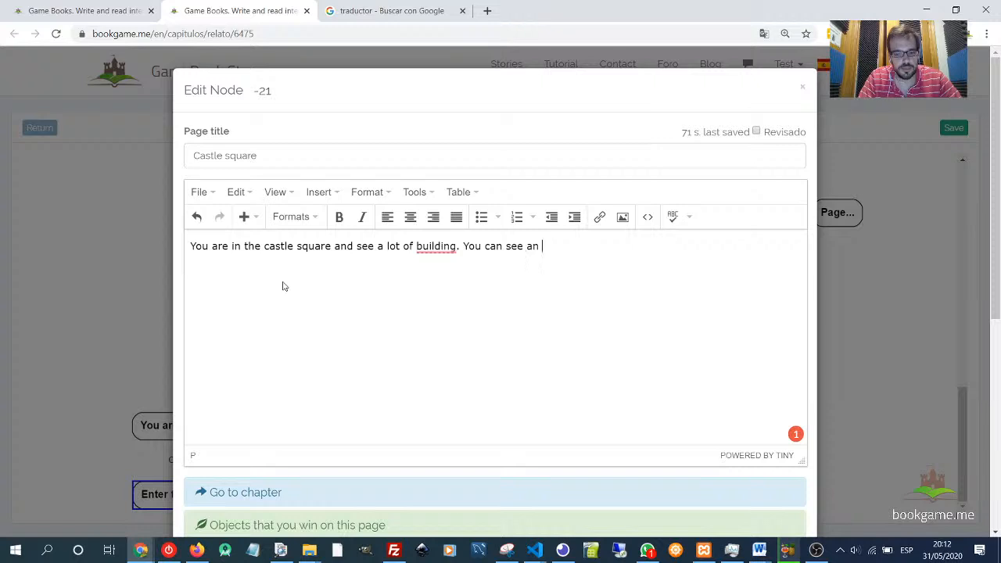
{"action": "type", "text": "store."}
{"action": "key", "text": "BackSpace"}
{"action": "key", "text": "BackSpace"}
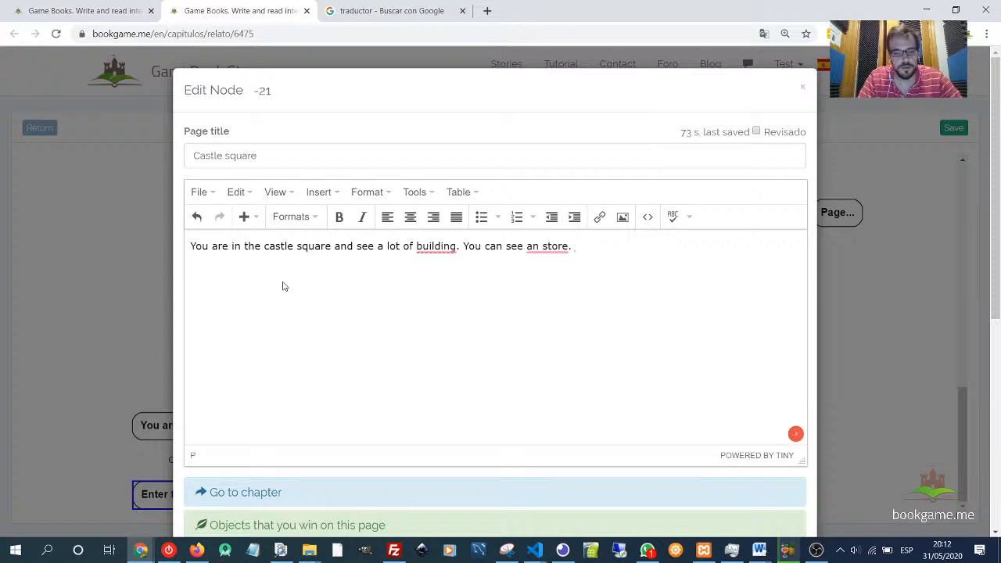
{"action": "type", "text": ", a tavern,"}
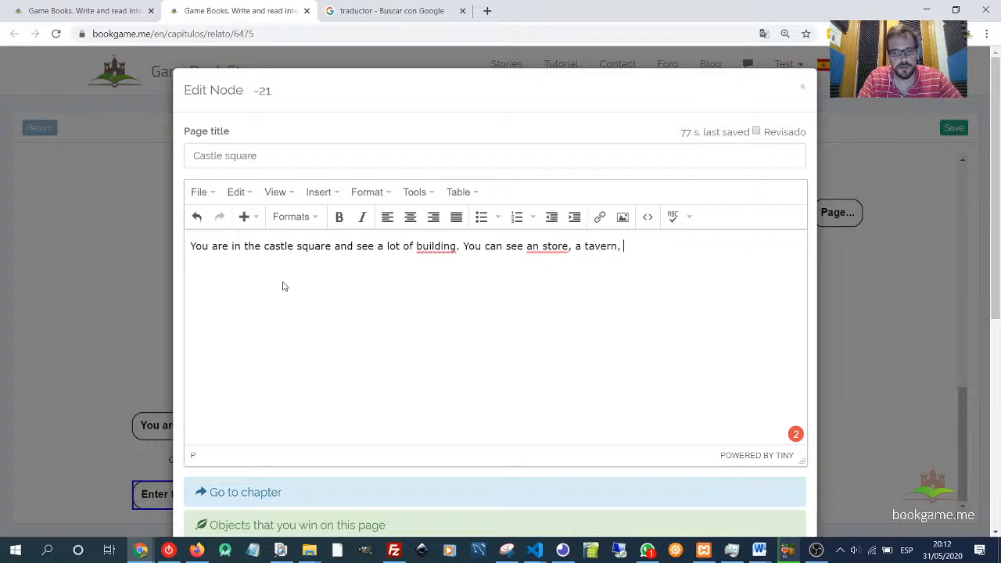
{"action": "key", "text": "BackSpace"}
{"action": "key", "text": "BackSpace"}
{"action": "type", "text": "."}
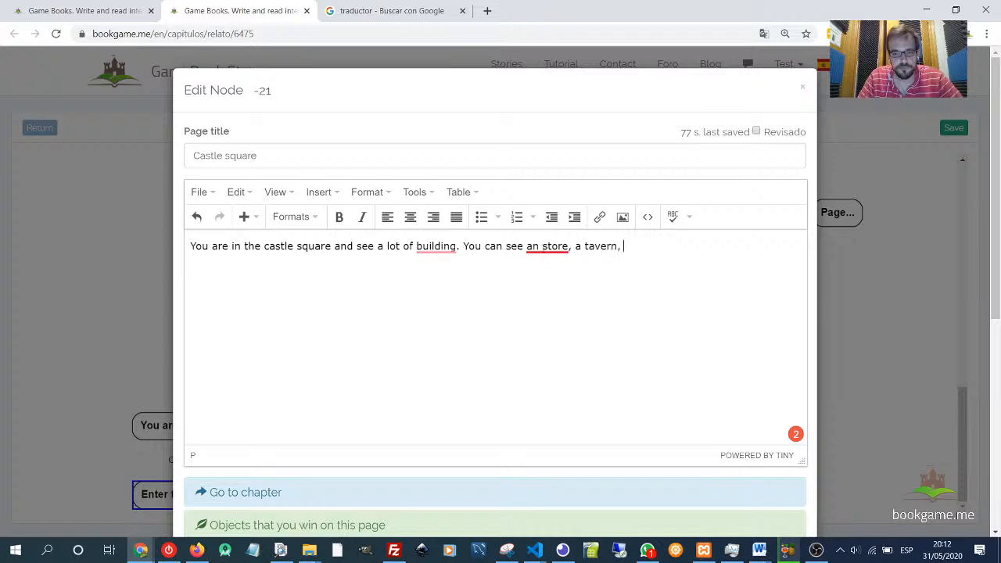
- Correct "building" to "buildings" and "an store" to "a store" in the page text
{"action": "mouse_move", "coordinate": [547, 249]}
{"action": "left_click", "coordinate": [552, 288]}
{"action": "mouse_move", "coordinate": [438, 247]}
{"action": "left_click", "coordinate": [468, 292]}
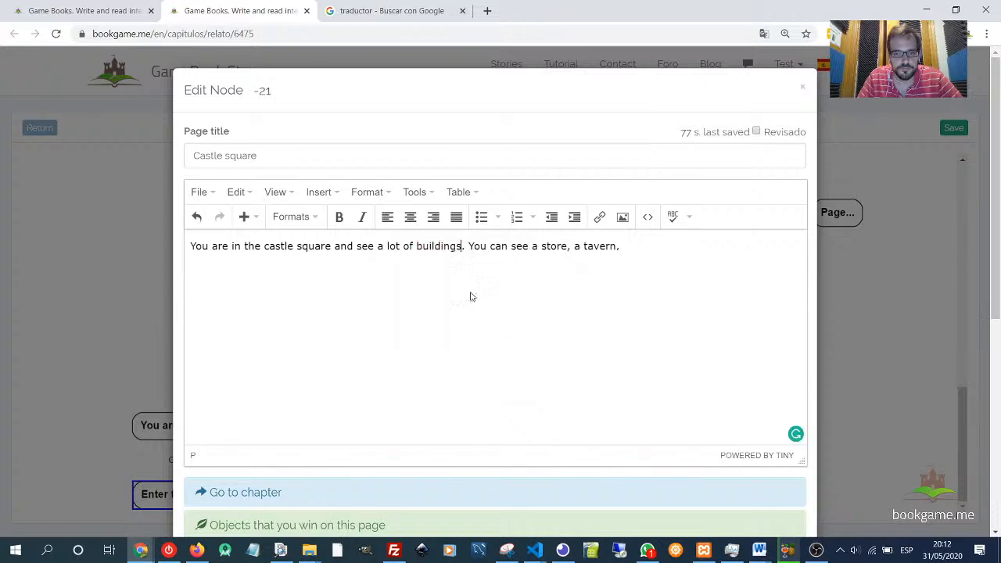
{"action": "left_click", "coordinate": [668, 244]}
{"action": "key", "text": "BackSpace"}
{"action": "type", "text": ","}
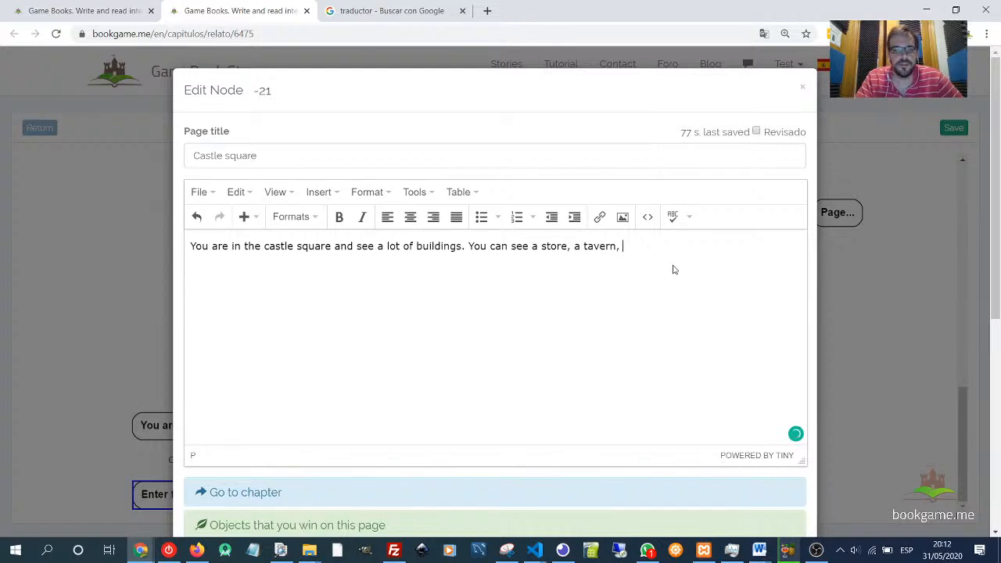
- Continue the text with "a fortress, the guards place, and so on. Where do you go" and save the page
{"action": "type", "text": "a bl"}
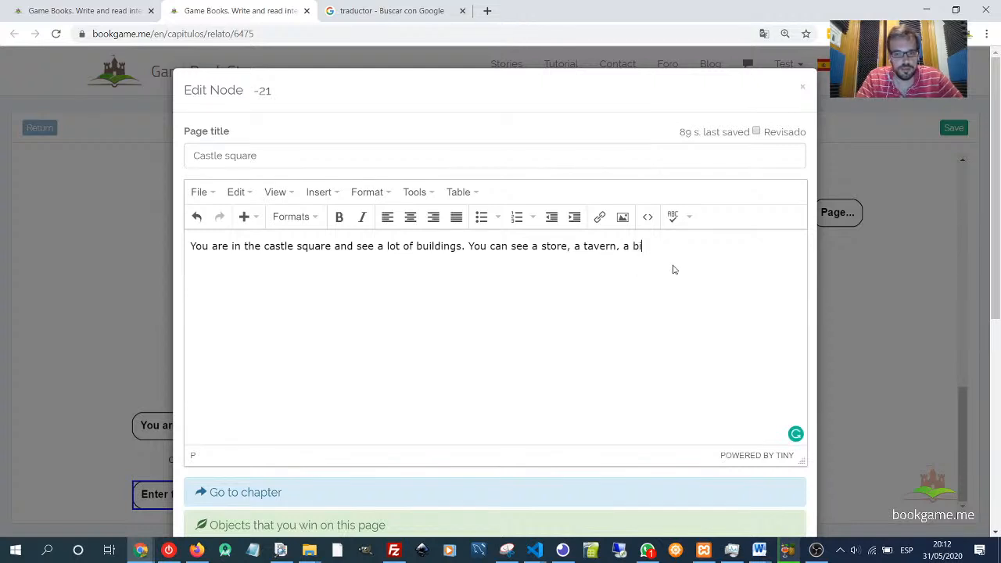
{"action": "key", "text": "BackSpace"}
{"action": "key", "text": "BackSpace"}
{"action": "type", "text": "fortres"}
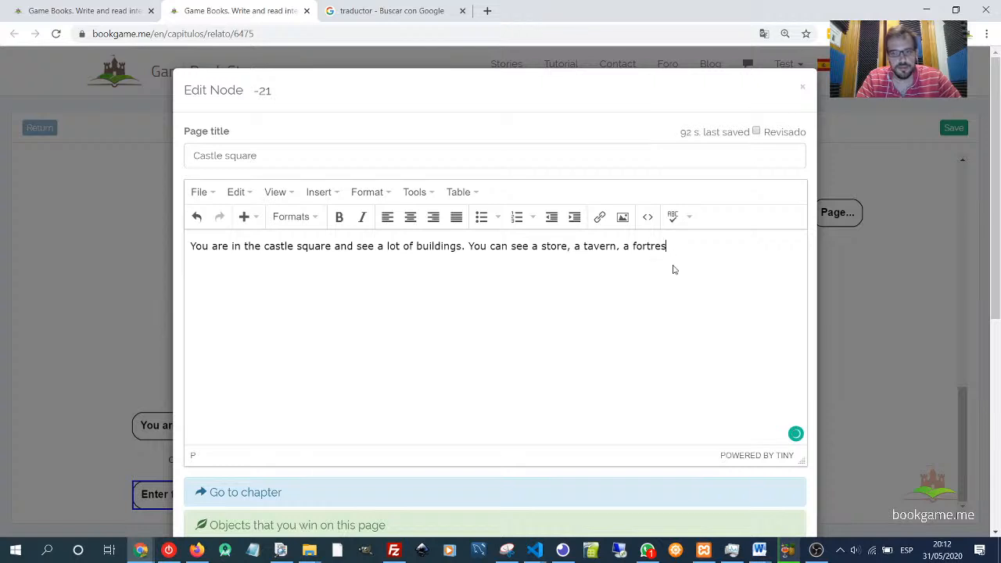
{"action": "type", "text": "s, a"}
{"action": "type", "text": "the guard"}
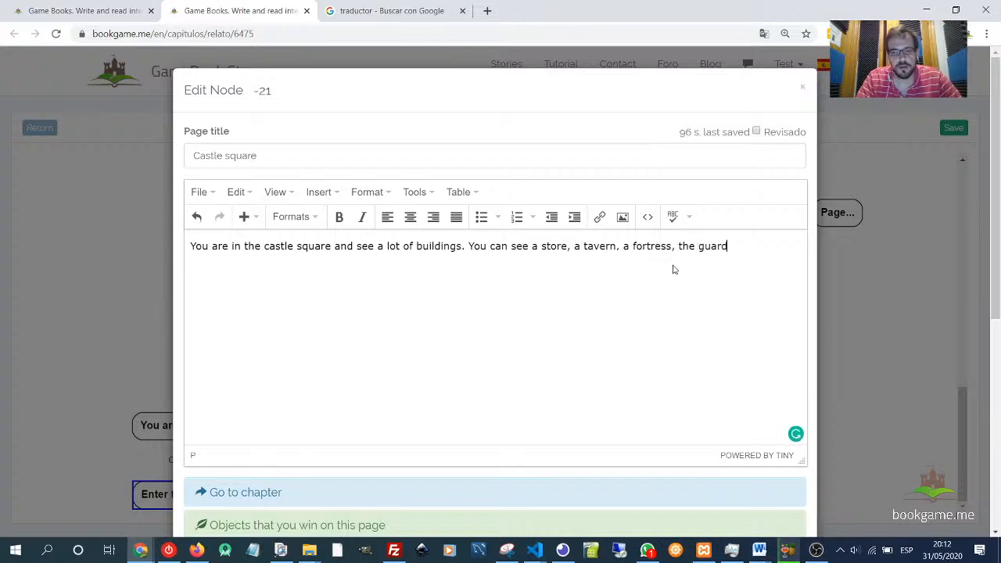
{"action": "type", "text": "s pace"}
{"action": "key", "text": "BackSpace"}
{"action": "key", "text": "BackSpace"}
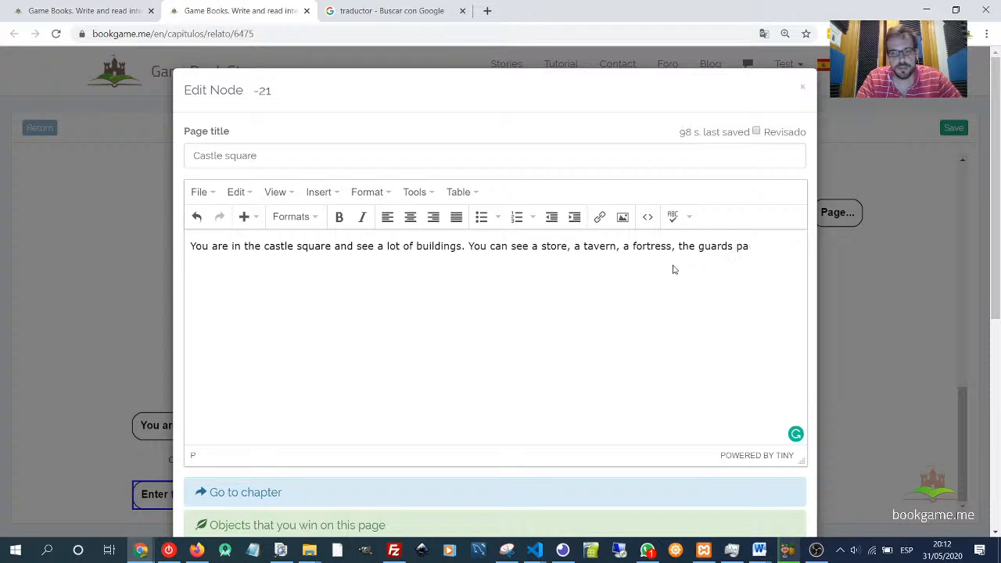
{"action": "type", "text": "ace, and soo."}
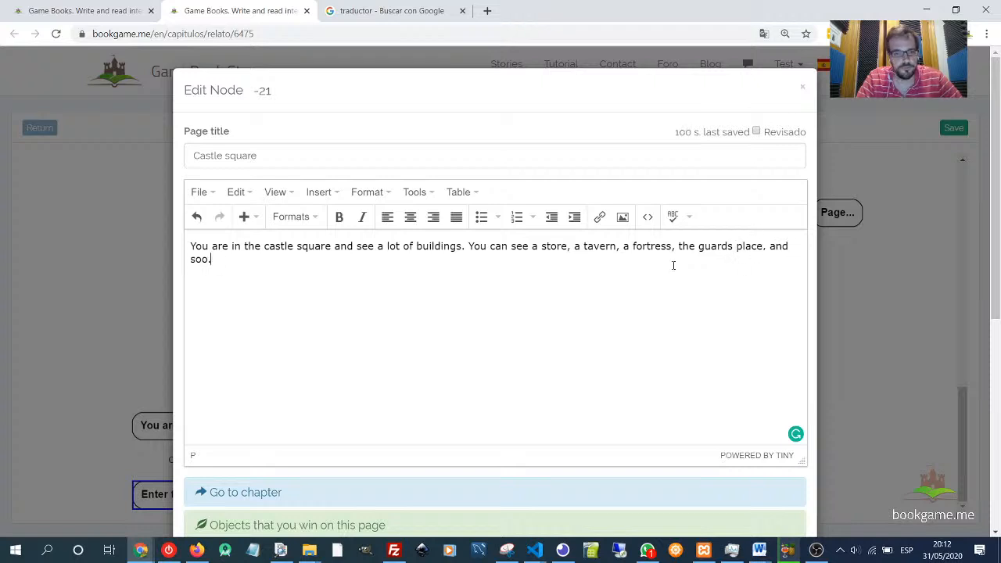
{"action": "key", "text": "BackSpace"}
{"action": "type", "text": "on"}
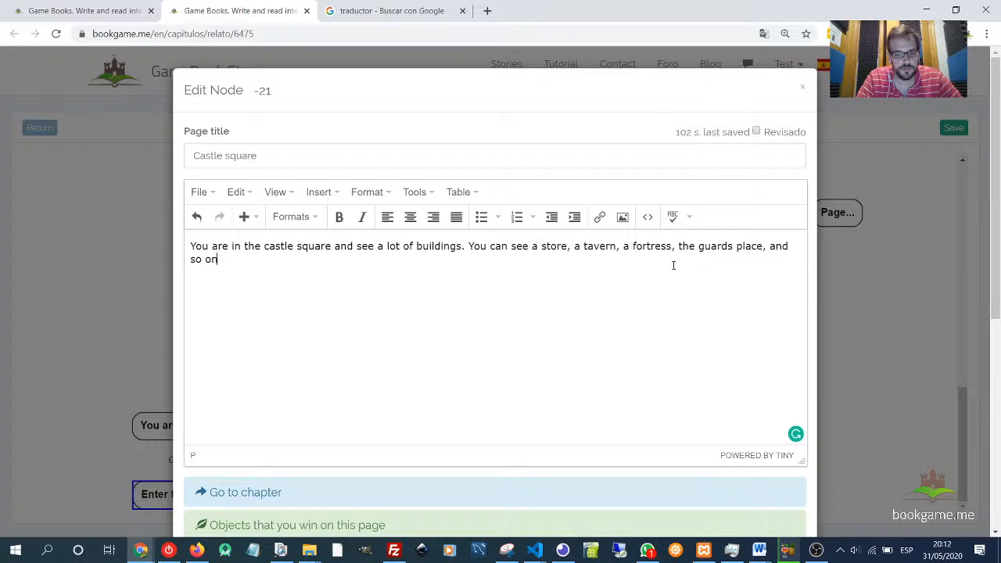
{"action": "type", "text": ". Where"}
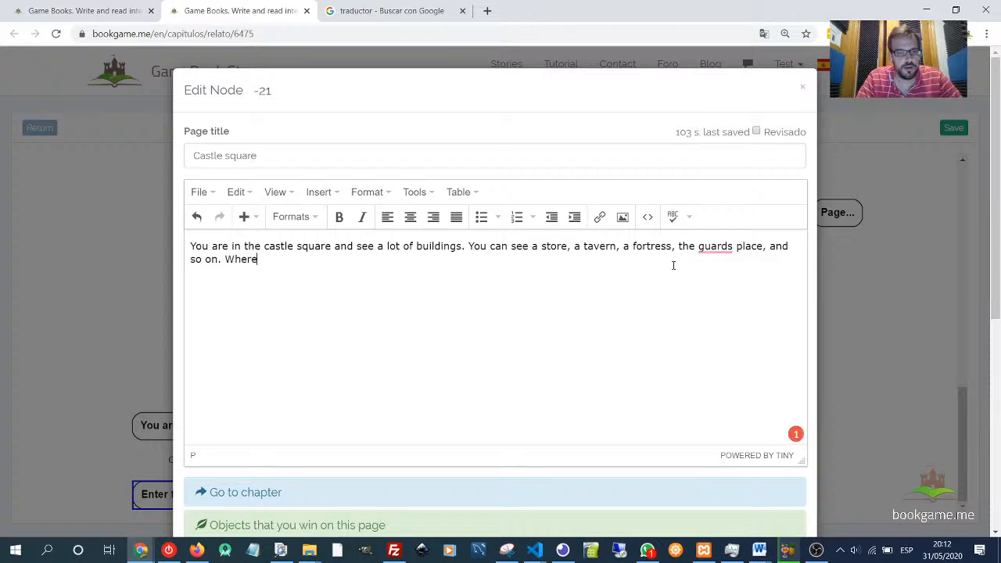
{"action": "type", "text": " do you "}
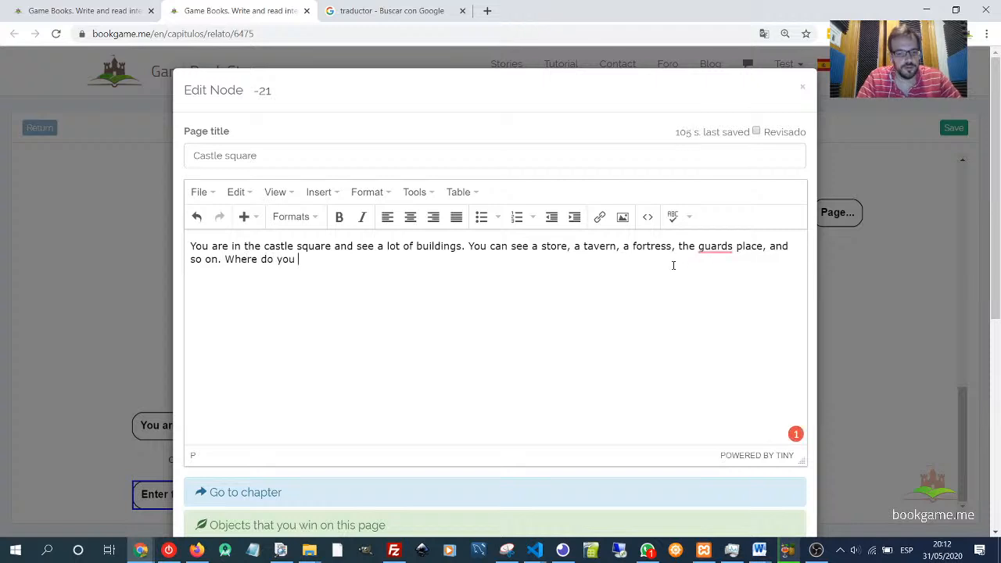
{"action": "type", "text": "go."}
{"action": "key", "text": "BackSpace"}
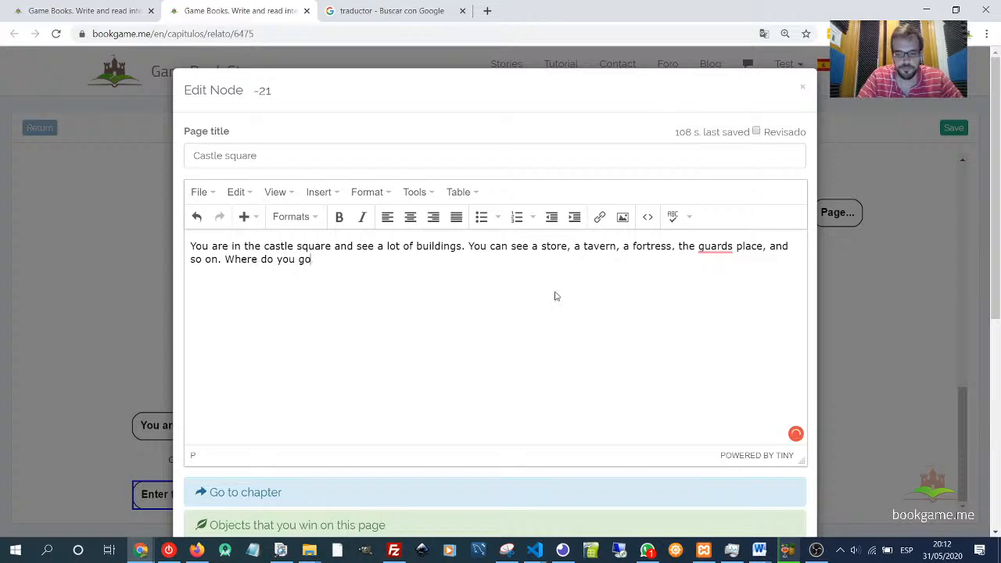
{"action": "scroll", "coordinate": [762, 360], "scroll_direction": "down", "scroll_amount": 5}
{"action": "left_click", "coordinate": [782, 493]}
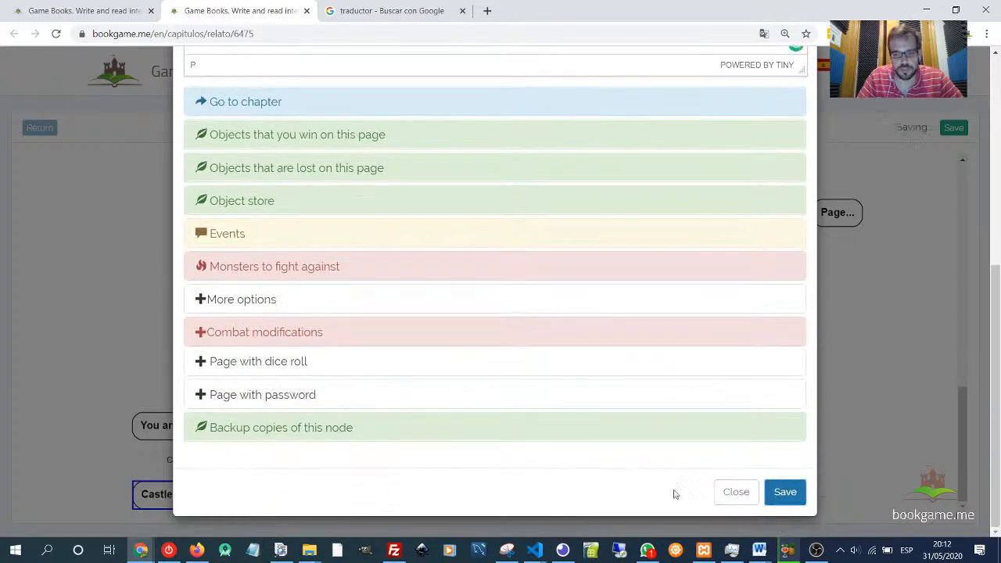
{"action": "left_click", "coordinate": [220, 481]}
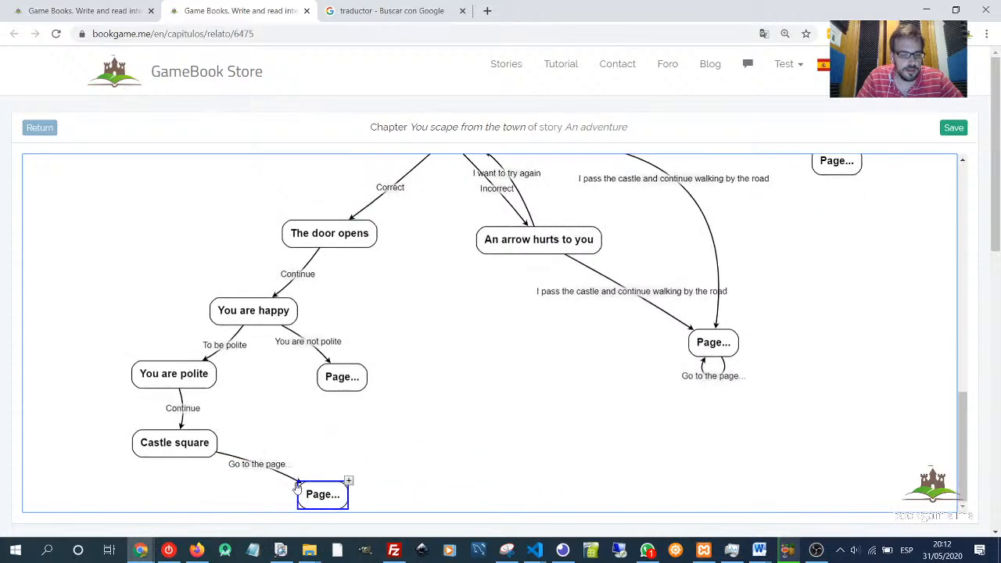
- Retitle the link leaving Castle square as "I go to then store" and save it
{"action": "double_click", "coordinate": [267, 469]}
{"action": "left_click_drag", "start_coordinate": [278, 153], "coordinate": [136, 152]}
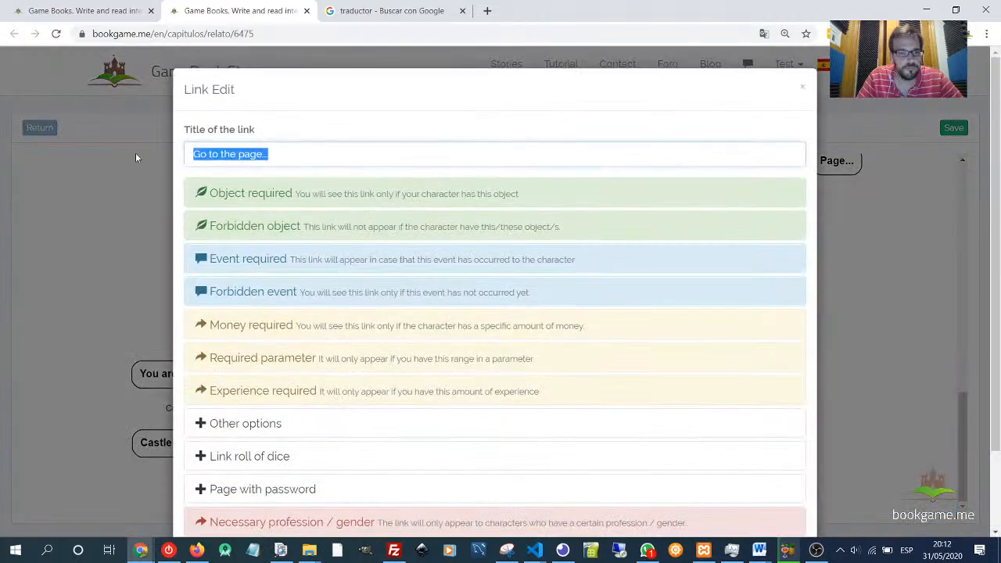
{"action": "type", "text": "I go to "}
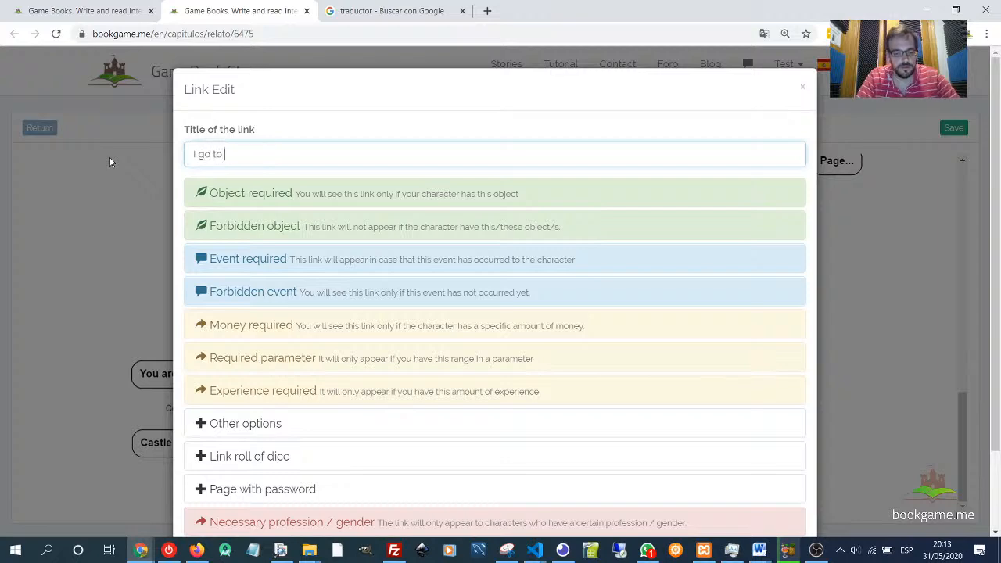
{"action": "type", "text": "then store"}
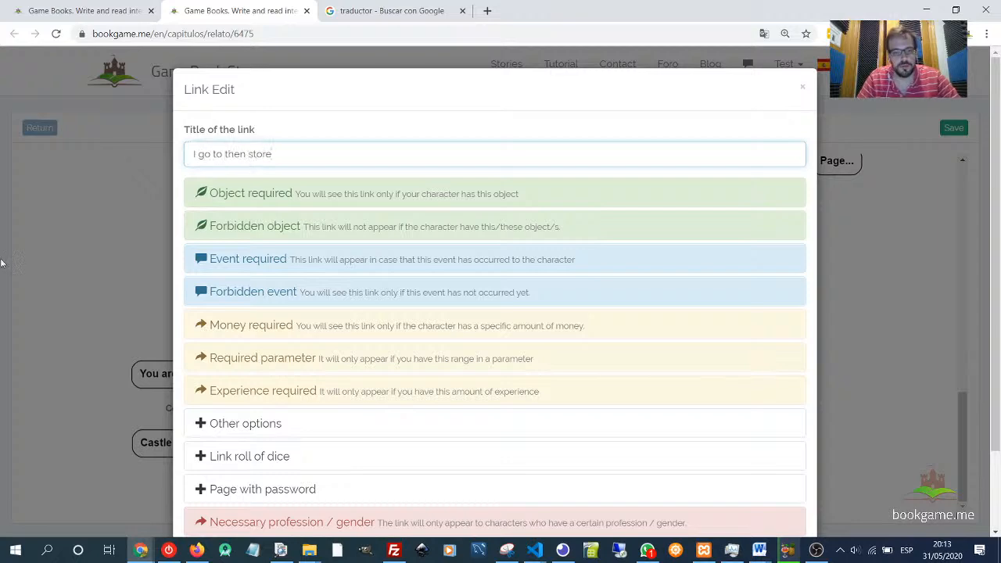
{"action": "scroll", "coordinate": [393, 312], "scroll_direction": "down", "scroll_amount": 1}
{"action": "scroll", "coordinate": [394, 311], "scroll_direction": "down", "scroll_amount": 1}
{"action": "left_click", "coordinate": [783, 490]}
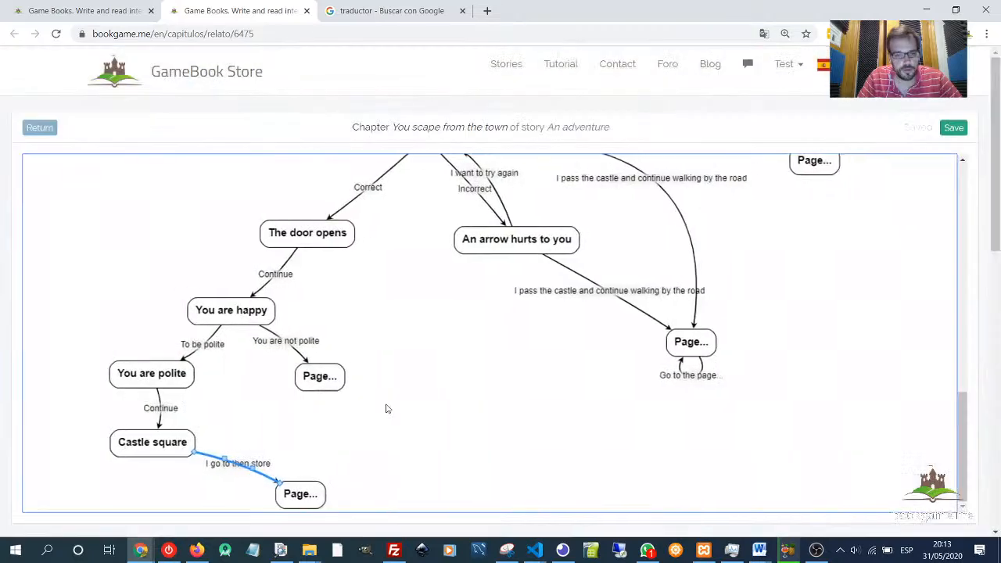
- Open the new page linked from Castle square and title it "The store"
{"action": "left_click", "coordinate": [303, 499]}
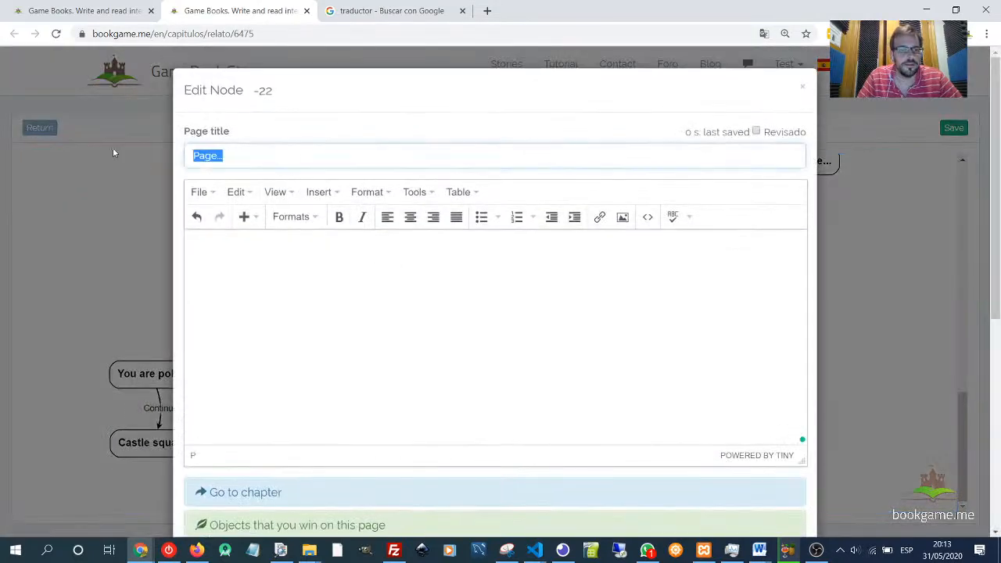
{"action": "type", "text": "The store"}
{"action": "key", "text": "Tab"}
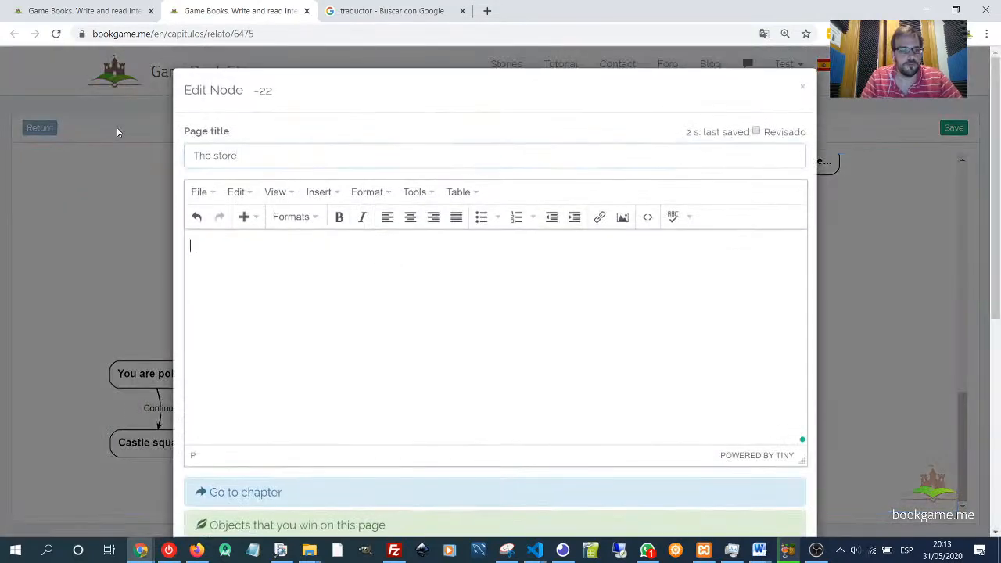
- Write the page text "You enter to the store and see a lot of different things that you can buy."
{"action": "type", "text": "Yo"}
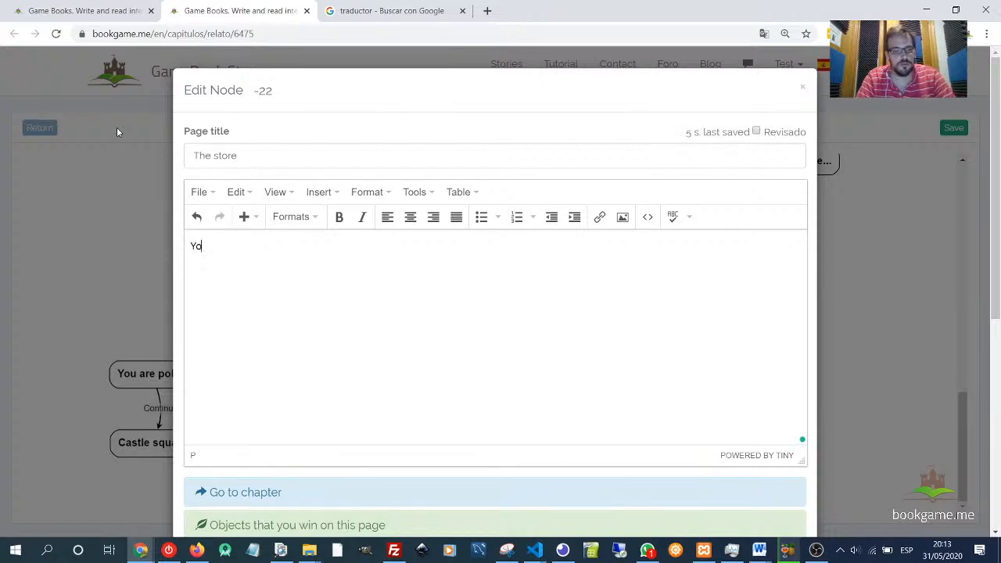
{"action": "type", "text": "u enter to "}
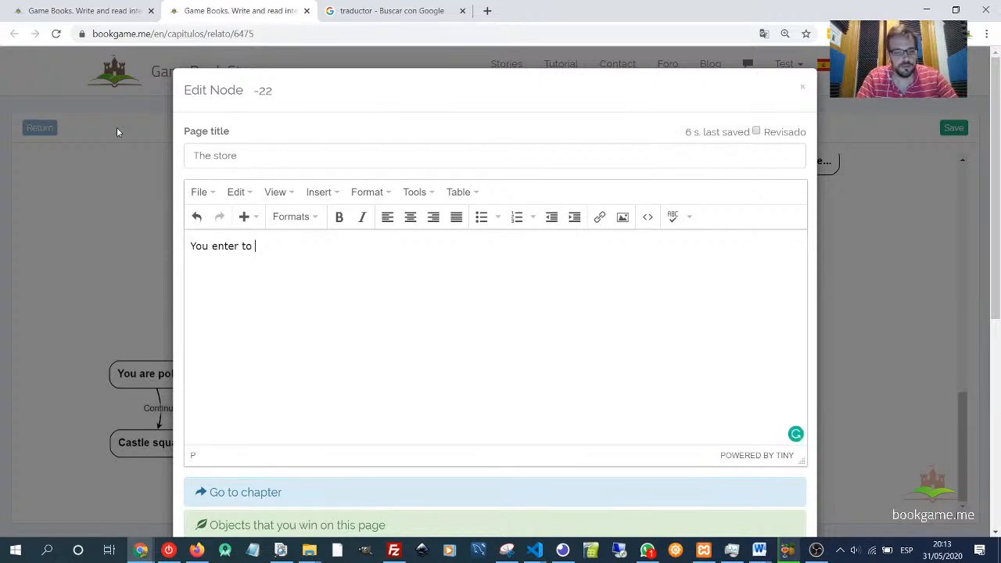
{"action": "type", "text": "the store and s"}
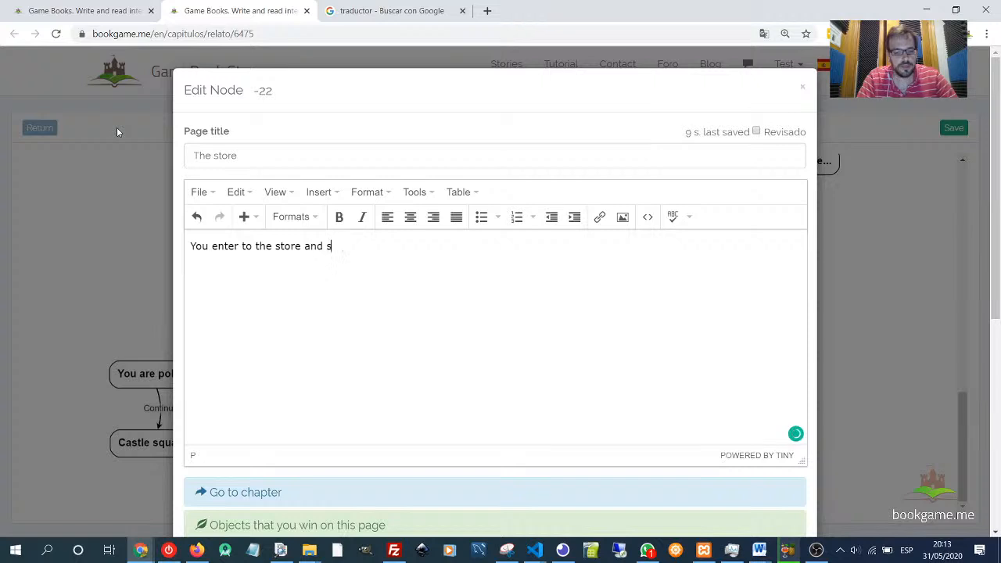
{"action": "type", "text": "ee a l"}
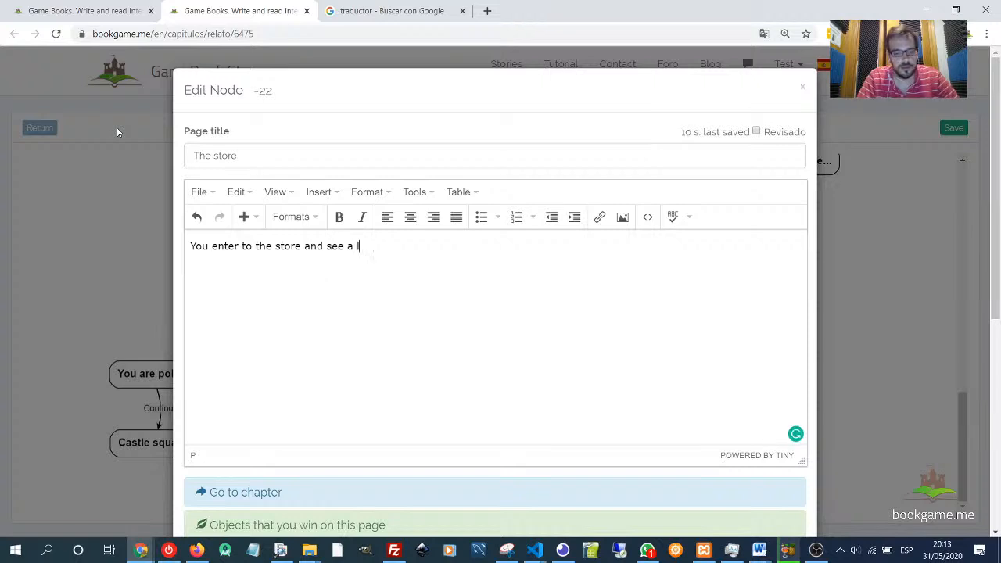
{"action": "type", "text": "ot of differ"}
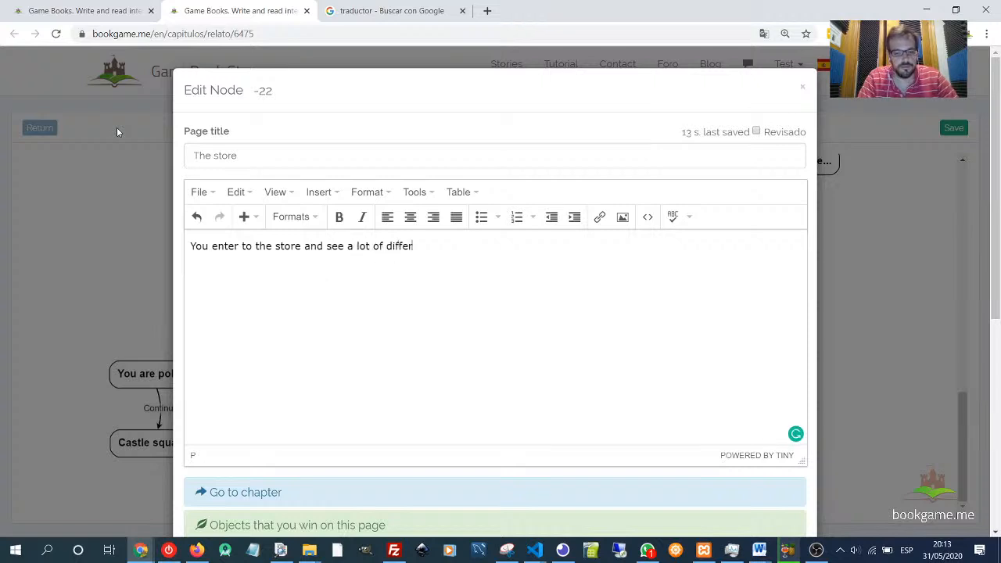
{"action": "type", "text": "ent th"}
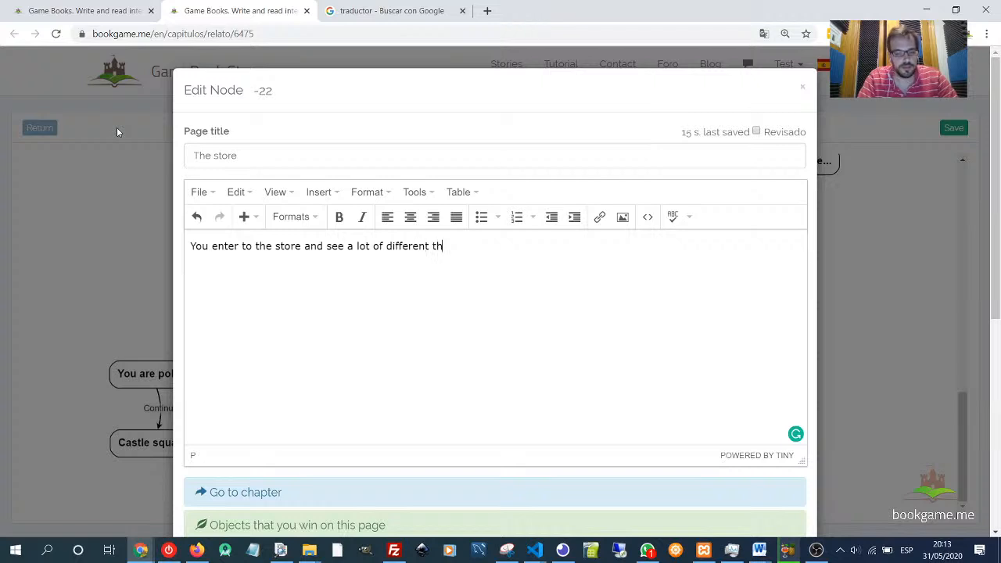
{"action": "type", "text": "ings that y"}
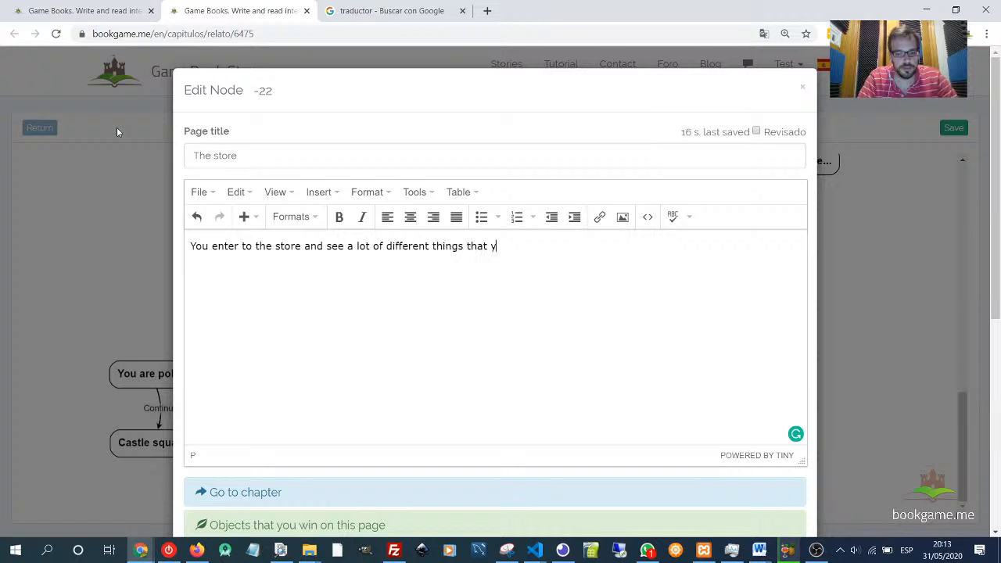
{"action": "type", "text": "ou can bu"}
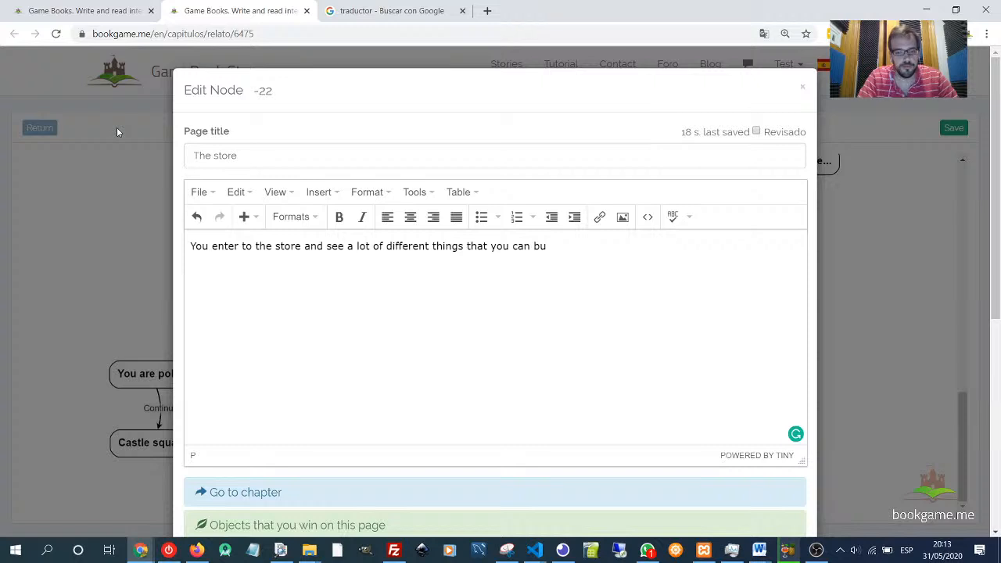
{"action": "type", "text": "y."}
- Open the Object store section and browse the catalogue of available items
{"action": "scroll", "coordinate": [431, 384], "scroll_direction": "down", "scroll_amount": 4}
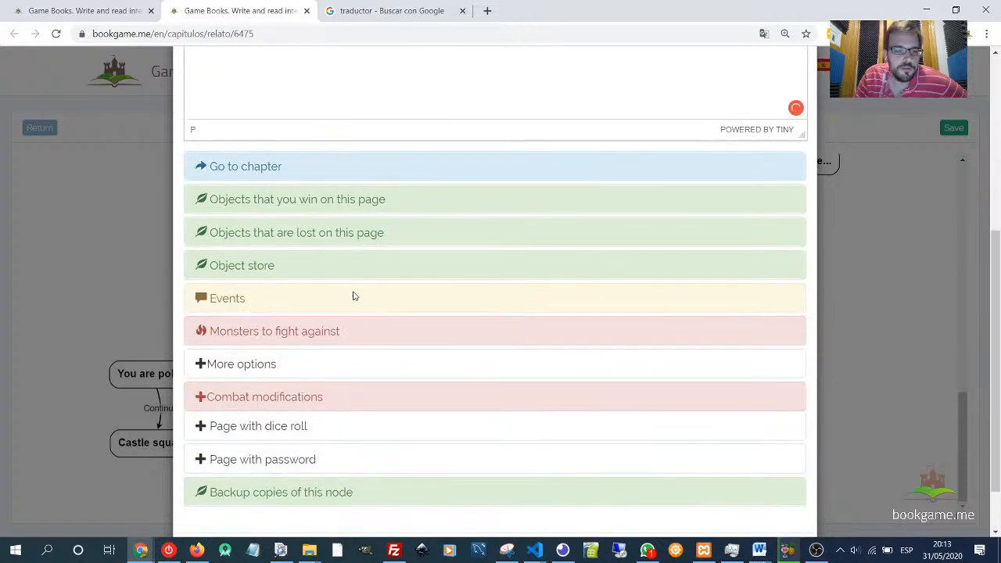
{"action": "left_click", "coordinate": [242, 266]}
{"action": "scroll", "coordinate": [364, 327], "scroll_direction": "down", "scroll_amount": 3}
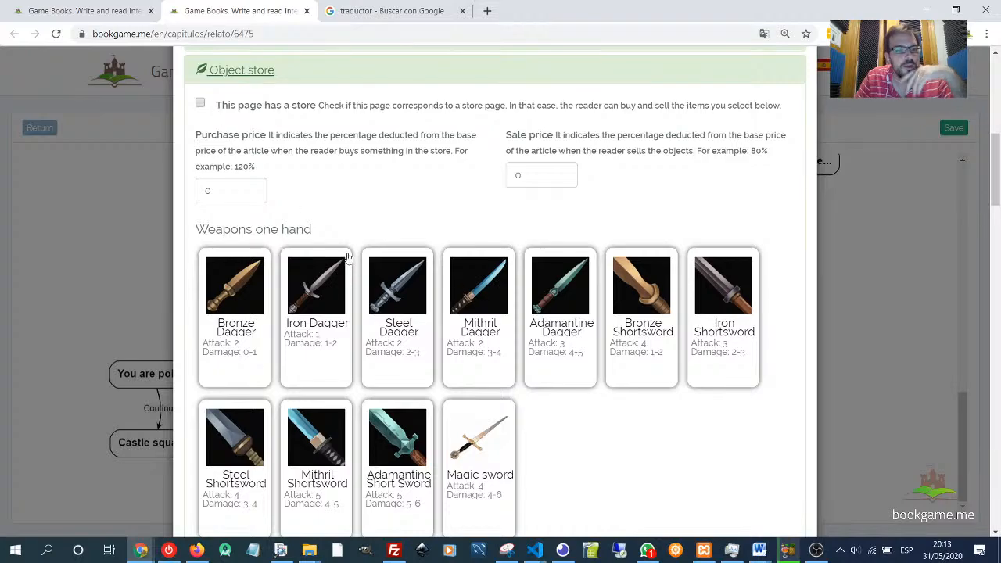
{"action": "scroll", "coordinate": [348, 259], "scroll_direction": "down", "scroll_amount": 10}
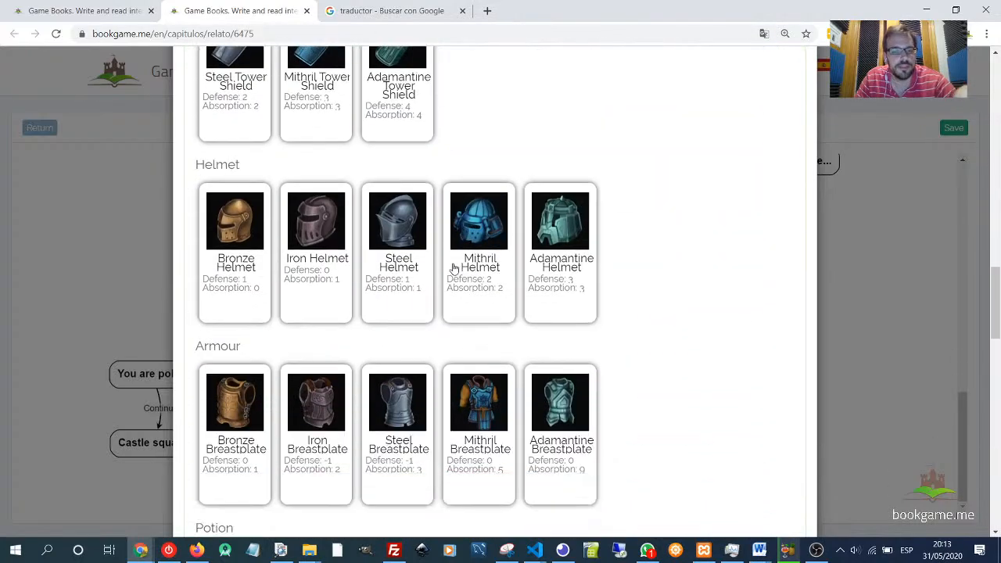
{"action": "scroll", "coordinate": [450, 264], "scroll_direction": "down", "scroll_amount": 7}
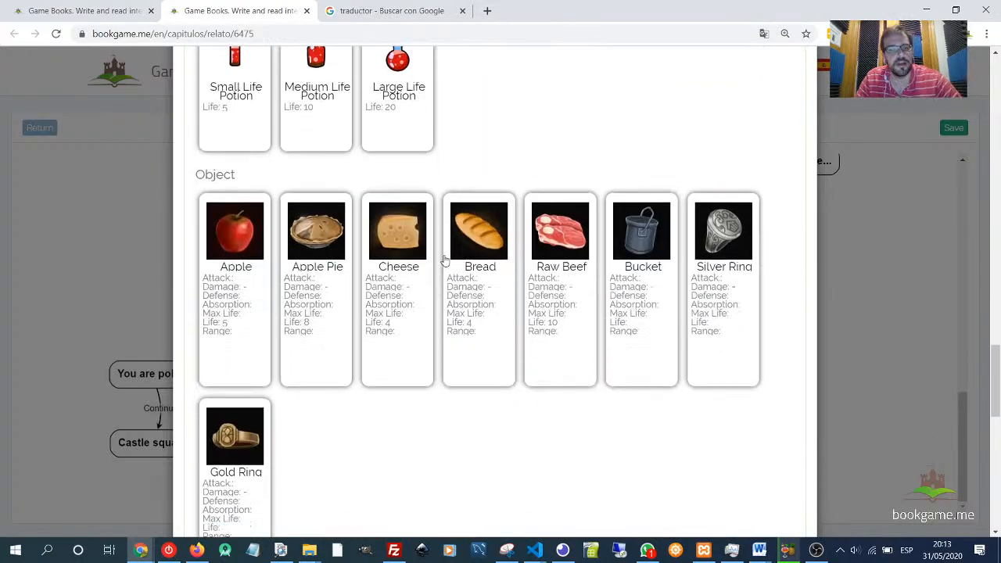
{"action": "scroll", "coordinate": [443, 263], "scroll_direction": "down", "scroll_amount": 10}
{"action": "scroll", "coordinate": [404, 255], "scroll_direction": "up", "scroll_amount": 3}
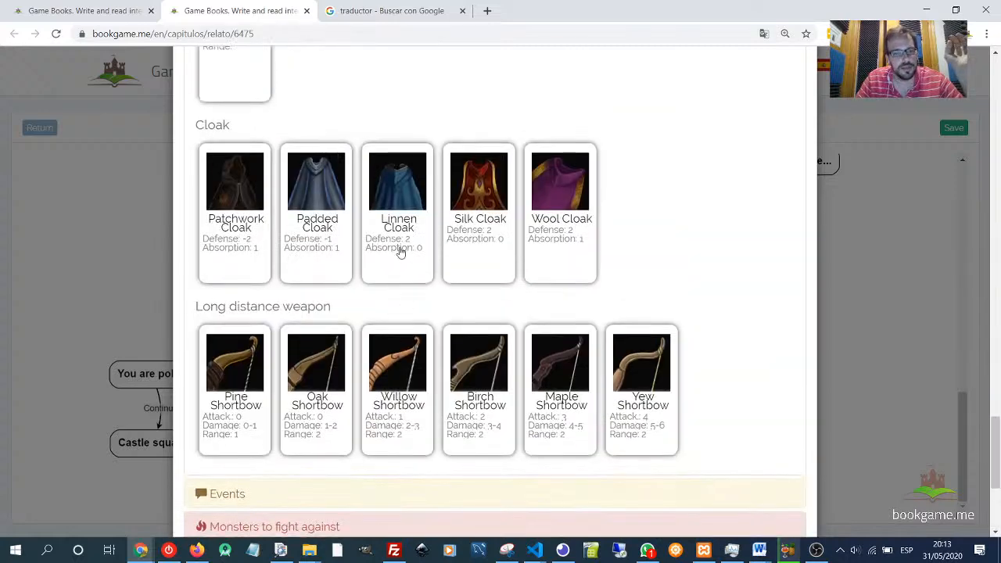
- Try adding silk and padded cloaks to the store and raising the padded cloak's quantity
{"action": "left_click", "coordinate": [400, 251]}
{"action": "left_click", "coordinate": [499, 202]}
{"action": "left_click", "coordinate": [475, 191]}
{"action": "left_click", "coordinate": [417, 159]}
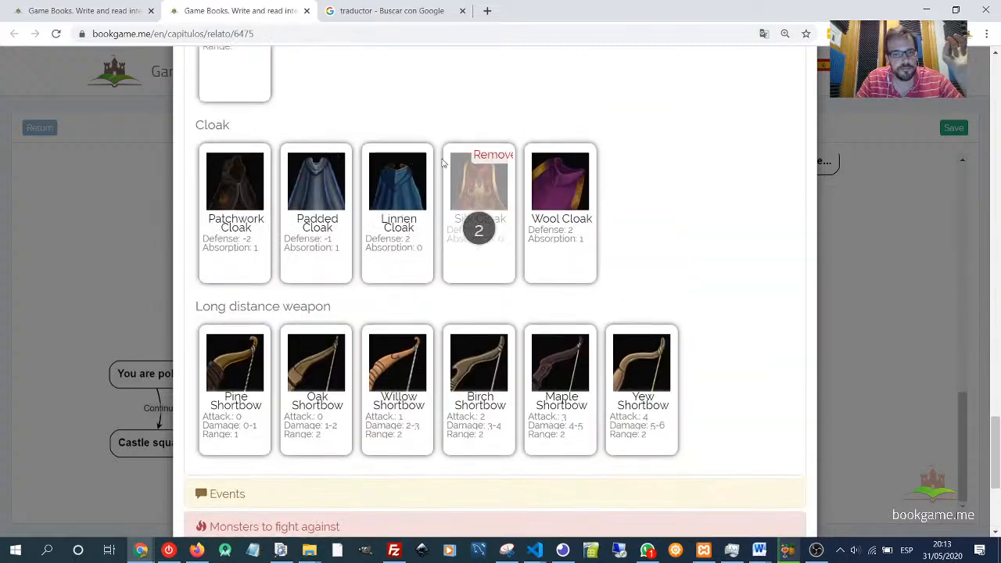
{"action": "left_click", "coordinate": [481, 156]}
{"action": "left_click", "coordinate": [310, 211]}
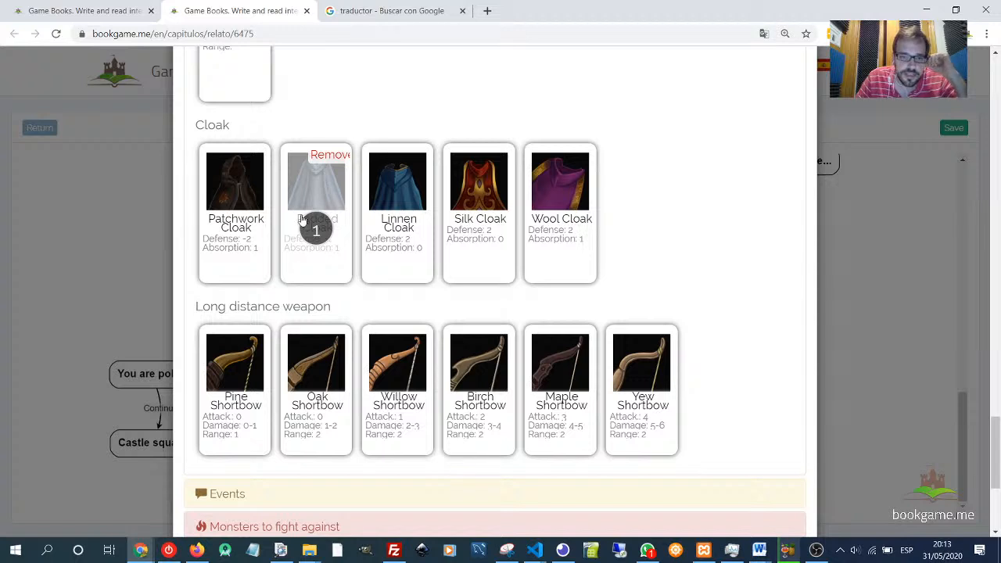
{"action": "left_click", "coordinate": [328, 204]}
{"action": "left_click", "coordinate": [328, 204]}
{"action": "left_click", "coordinate": [328, 203]}
{"action": "left_click", "coordinate": [328, 203]}
{"action": "left_click", "coordinate": [327, 204]}
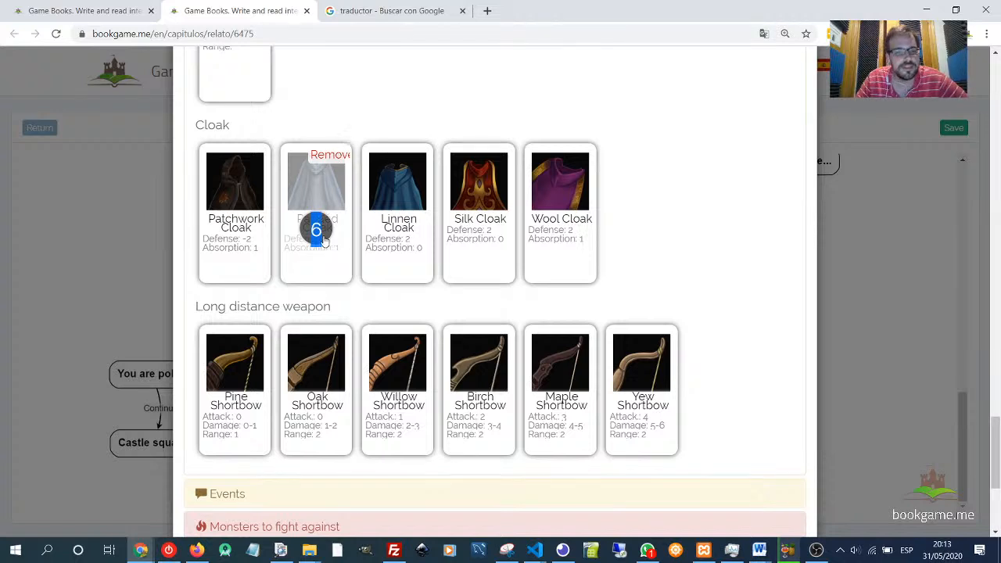
{"action": "left_click", "coordinate": [321, 237]}
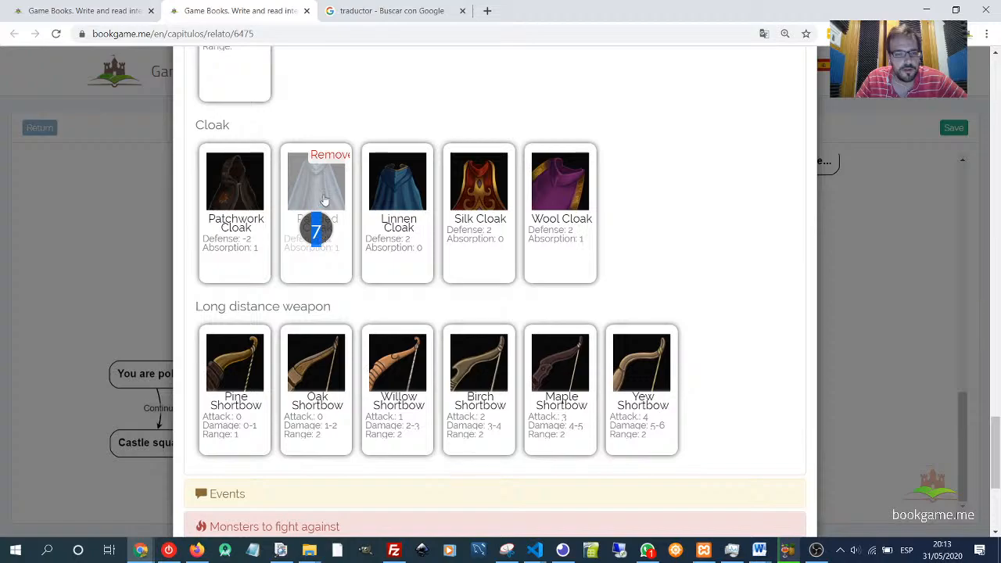
- Try adding several bronze, iron and steel daggers to the store, then remove them again
{"action": "scroll", "coordinate": [329, 211], "scroll_direction": "up", "scroll_amount": 10}
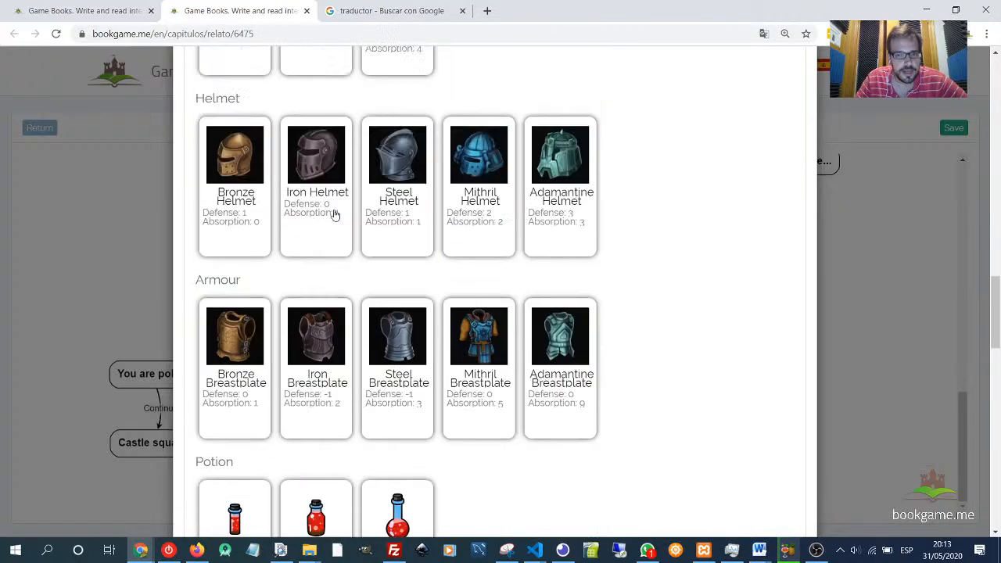
{"action": "scroll", "coordinate": [334, 214], "scroll_direction": "up", "scroll_amount": 8}
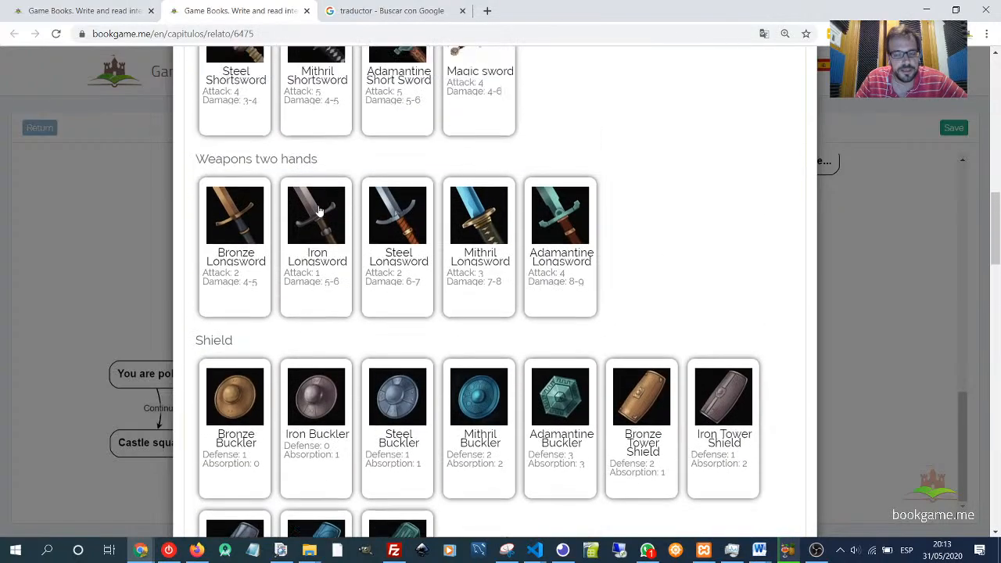
{"action": "scroll", "coordinate": [320, 211], "scroll_direction": "up", "scroll_amount": 6}
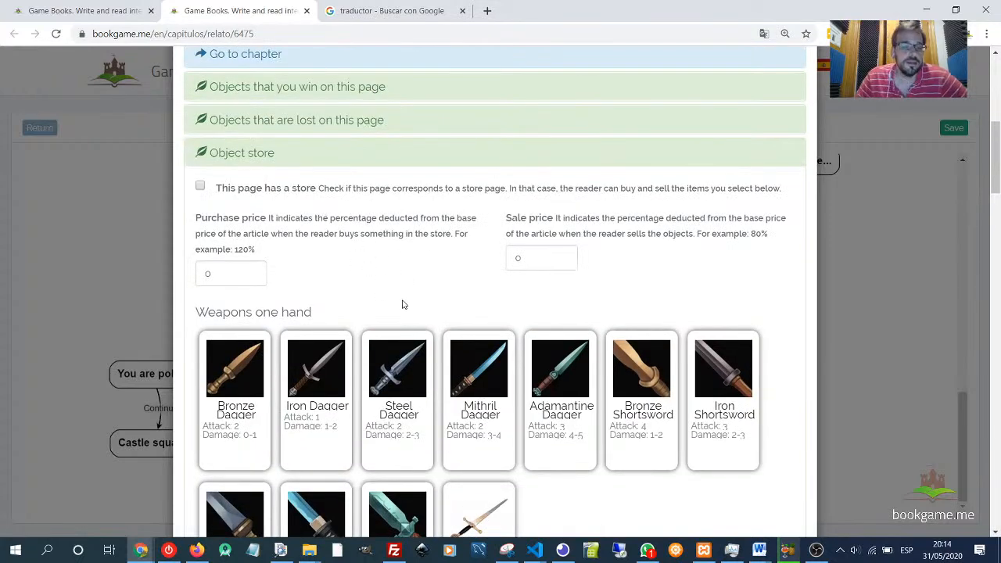
{"action": "scroll", "coordinate": [403, 304], "scroll_direction": "down", "scroll_amount": 1}
{"action": "left_click", "coordinate": [224, 307]}
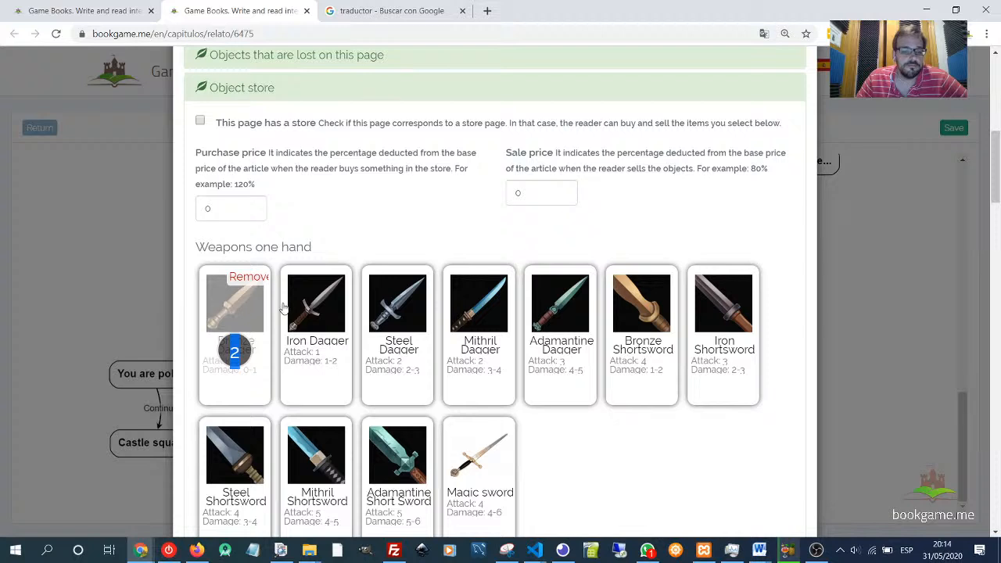
{"action": "left_click", "coordinate": [316, 321]}
{"action": "left_click", "coordinate": [318, 321]}
{"action": "left_click", "coordinate": [391, 322]}
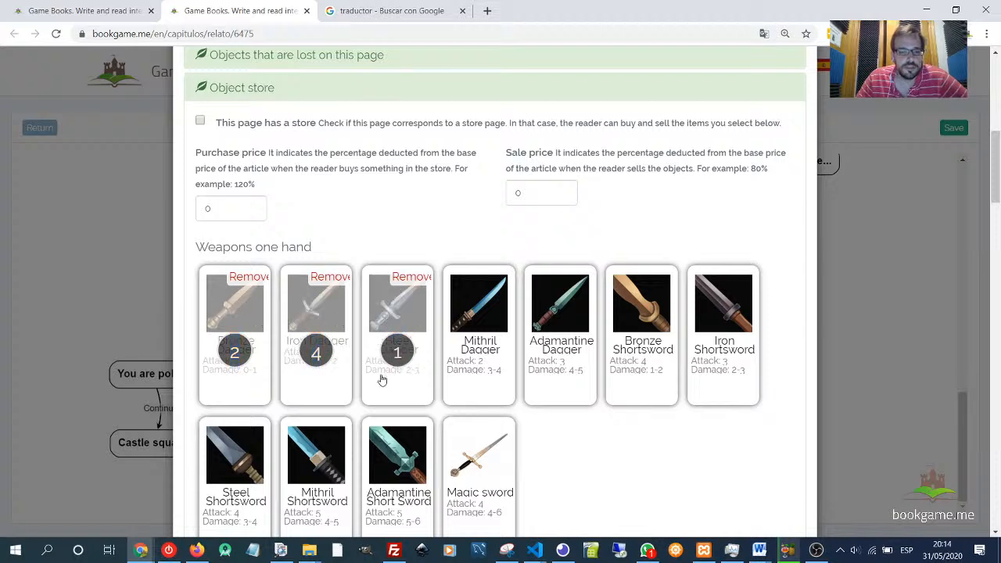
{"action": "left_click", "coordinate": [399, 283]}
{"action": "left_click", "coordinate": [340, 279]}
{"action": "left_click", "coordinate": [239, 278]}
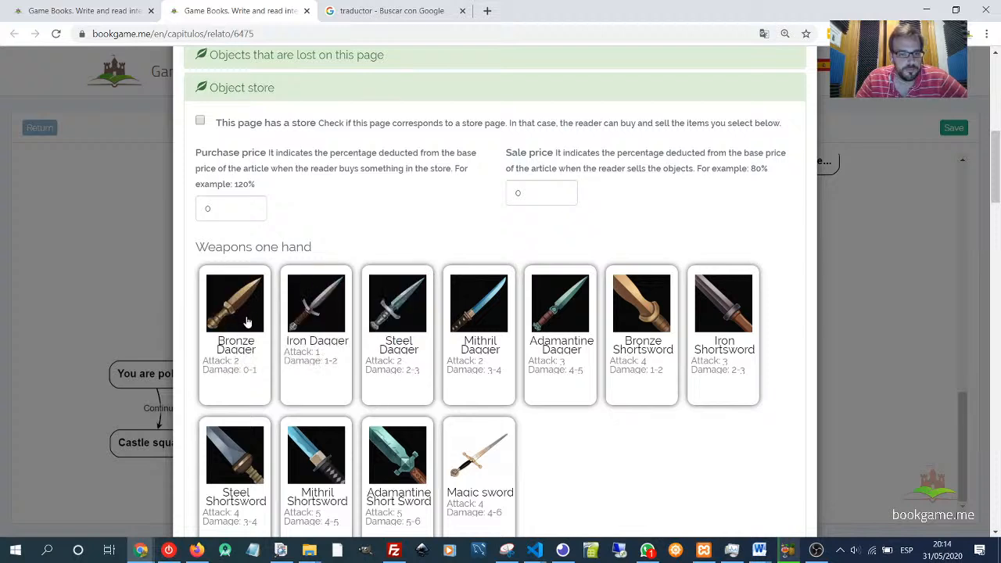
- Add one bronze dagger, one iron dagger, one steel dagger and one steel shortsword to the store
{"action": "left_click", "coordinate": [247, 323]}
{"action": "left_click", "coordinate": [317, 329]}
{"action": "left_click", "coordinate": [391, 332]}
{"action": "scroll", "coordinate": [320, 395], "scroll_direction": "down", "scroll_amount": 1}
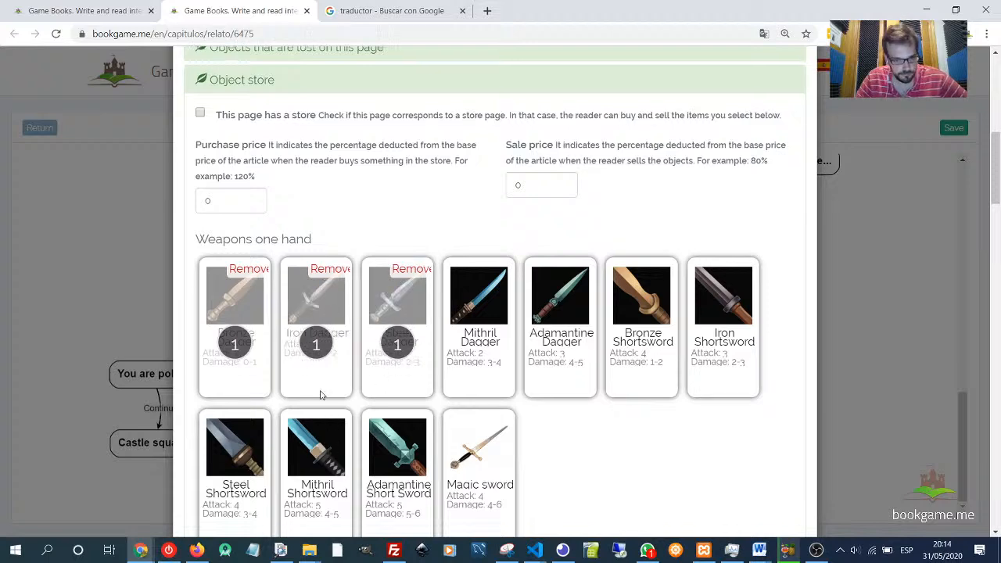
{"action": "scroll", "coordinate": [320, 395], "scroll_direction": "down", "scroll_amount": 3}
{"action": "left_click", "coordinate": [231, 279]}
- Add a bronze longsword, bronze and iron bucklers, a steel tower shield and a bronze helmet to the store
{"action": "scroll", "coordinate": [275, 382], "scroll_direction": "down", "scroll_amount": 2}
{"action": "left_click", "coordinate": [265, 356]}
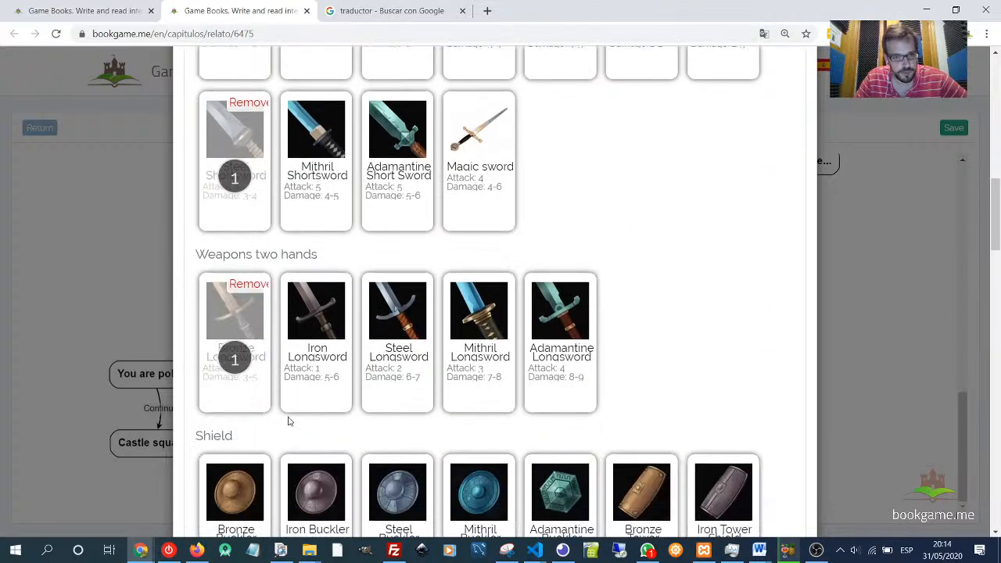
{"action": "scroll", "coordinate": [288, 422], "scroll_direction": "down", "scroll_amount": 2}
{"action": "left_click", "coordinate": [234, 376]}
{"action": "left_click", "coordinate": [316, 367]}
{"action": "scroll", "coordinate": [313, 367], "scroll_direction": "down", "scroll_amount": 4}
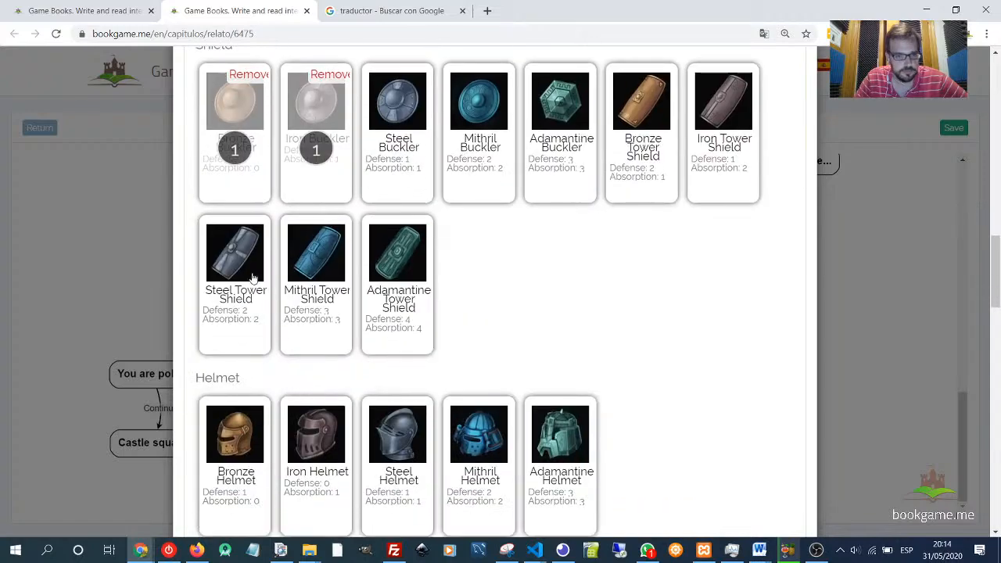
{"action": "left_click", "coordinate": [253, 278]}
{"action": "left_click", "coordinate": [235, 458]}
- Add a bronze breastplate plus pine and oak shortbows to the store's items
{"action": "scroll", "coordinate": [247, 453], "scroll_direction": "down", "scroll_amount": 3}
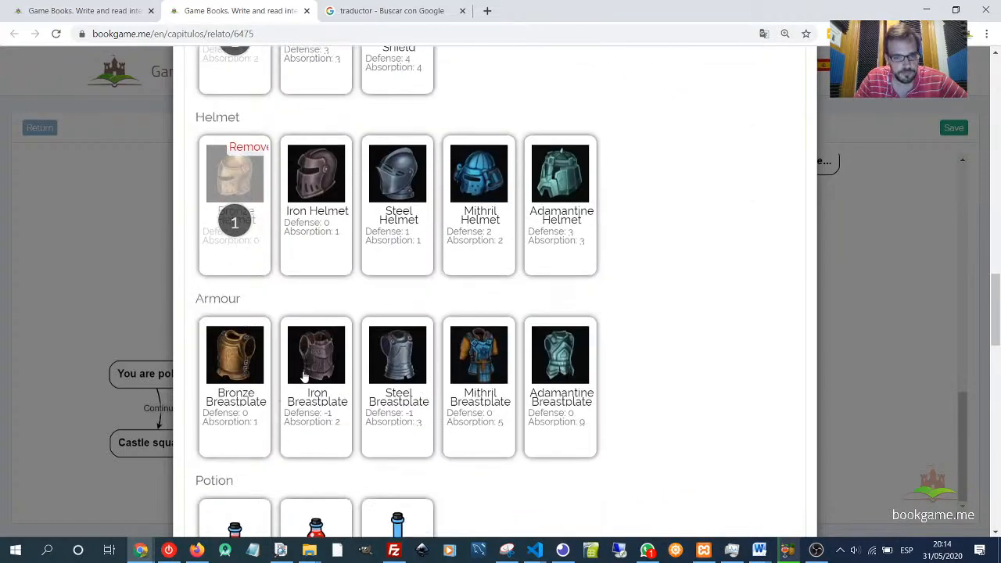
{"action": "left_click", "coordinate": [266, 401]}
{"action": "scroll", "coordinate": [309, 410], "scroll_direction": "down", "scroll_amount": 3}
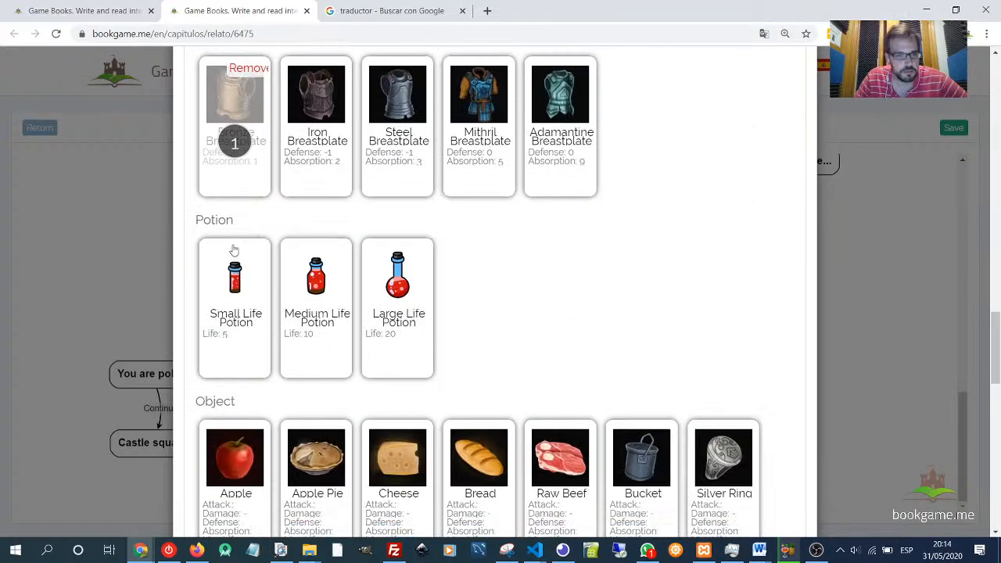
{"action": "scroll", "coordinate": [233, 250], "scroll_direction": "down", "scroll_amount": 3}
{"action": "scroll", "coordinate": [364, 230], "scroll_direction": "up", "scroll_amount": 9}
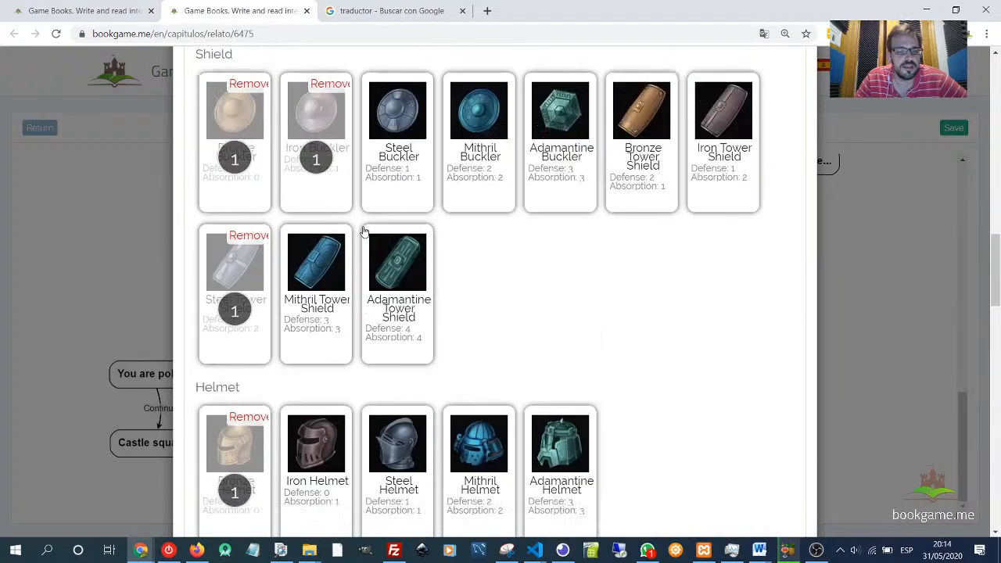
{"action": "scroll", "coordinate": [364, 230], "scroll_direction": "up", "scroll_amount": 8}
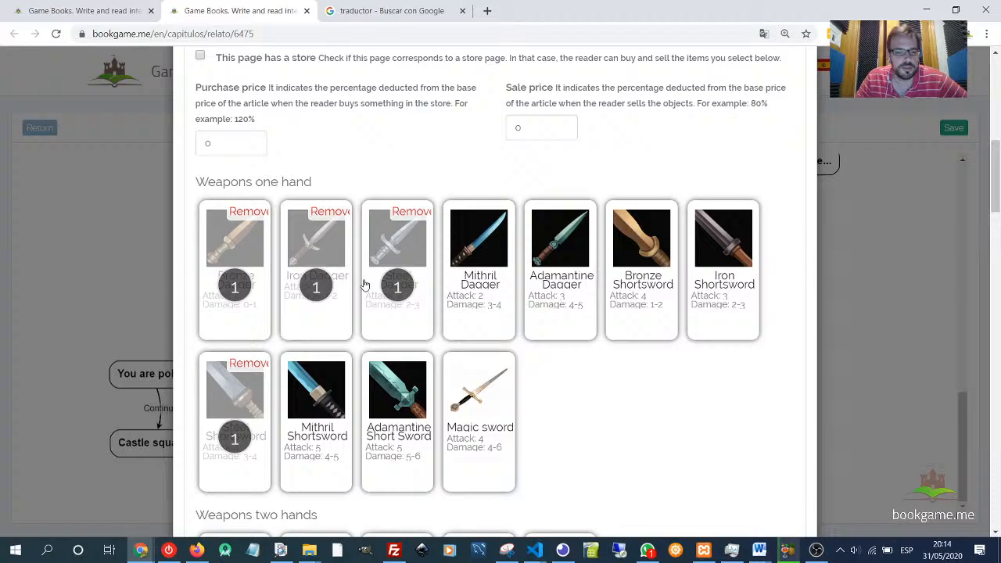
{"action": "scroll", "coordinate": [365, 232], "scroll_direction": "down", "scroll_amount": 9}
{"action": "scroll", "coordinate": [364, 232], "scroll_direction": "down", "scroll_amount": 7}
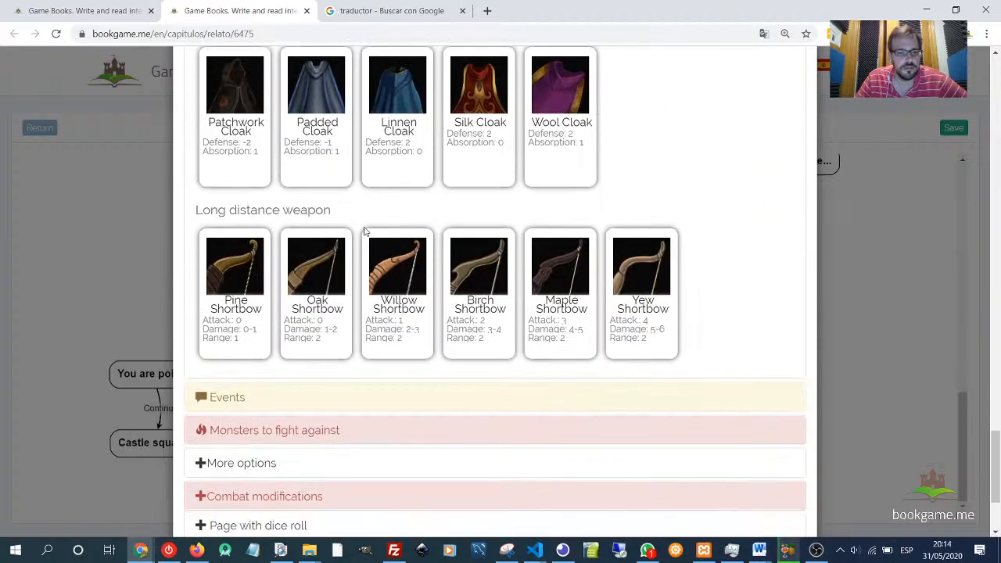
{"action": "left_click", "coordinate": [205, 247]}
{"action": "left_click", "coordinate": [305, 274]}
{"action": "scroll", "coordinate": [294, 266], "scroll_direction": "up", "scroll_amount": 10}
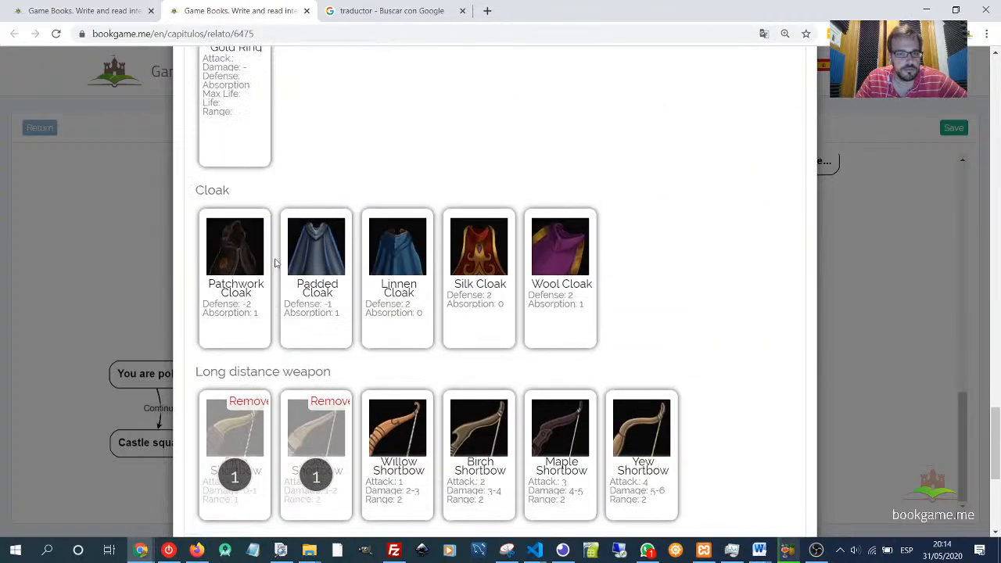
{"action": "scroll", "coordinate": [289, 267], "scroll_direction": "up", "scroll_amount": 15}
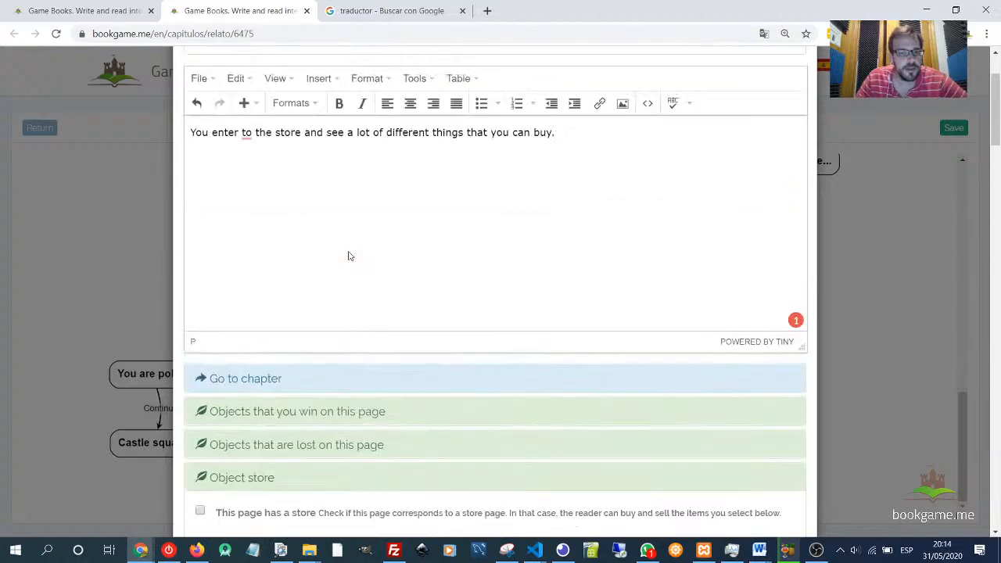
- Mark the page as a store page in the object store settings
{"action": "scroll", "coordinate": [332, 287], "scroll_direction": "down", "scroll_amount": 1}
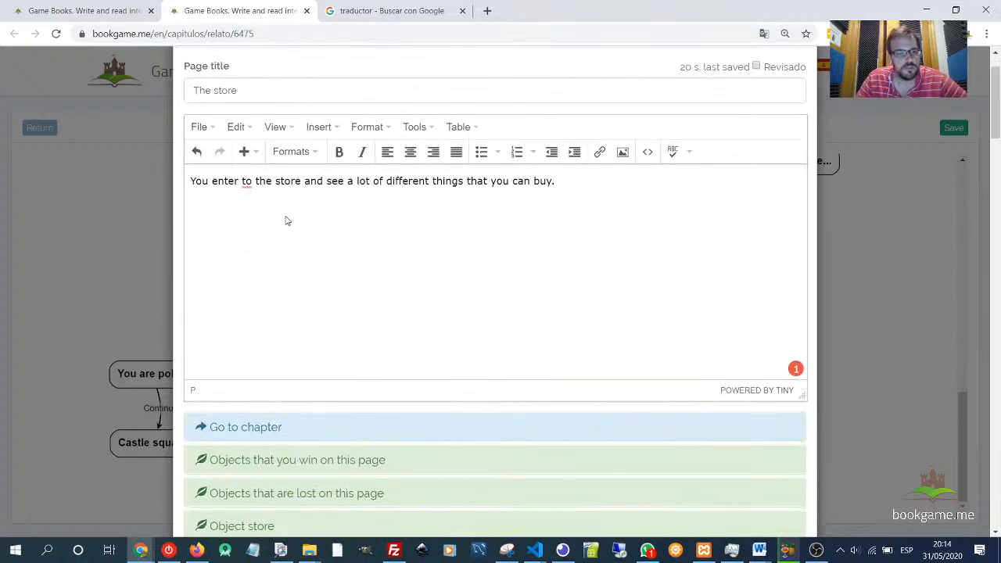
{"action": "left_click", "coordinate": [248, 180]}
{"action": "left_click", "coordinate": [251, 225]}
{"action": "scroll", "coordinate": [474, 269], "scroll_direction": "down", "scroll_amount": 5}
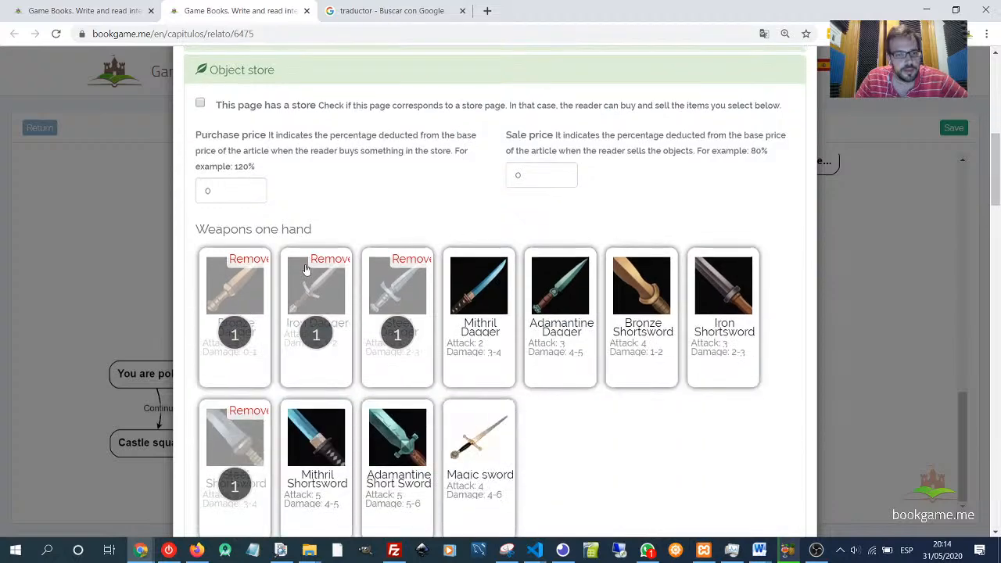
{"action": "scroll", "coordinate": [283, 243], "scroll_direction": "up", "scroll_amount": 1}
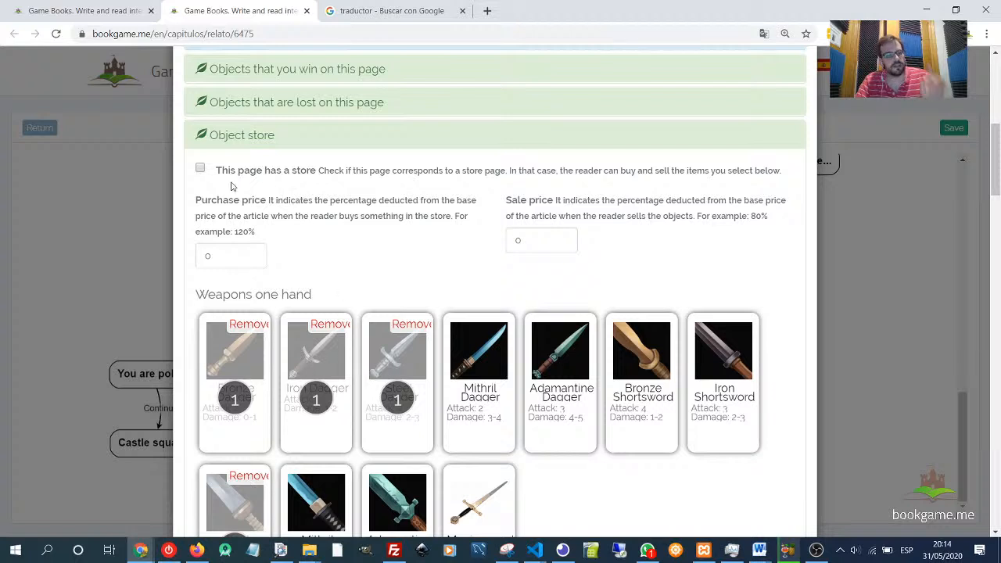
{"action": "left_click", "coordinate": [200, 170]}
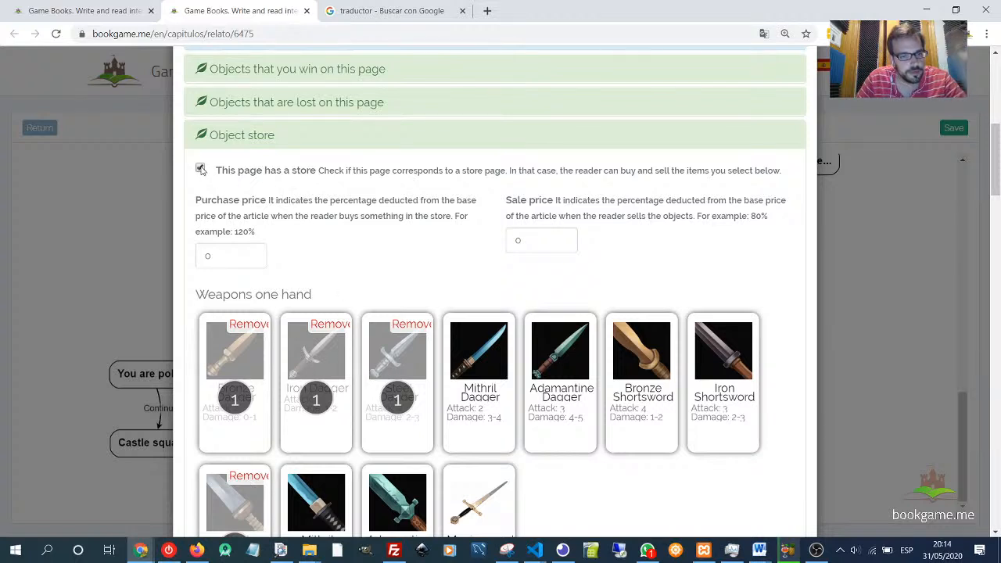
- Clear the store's purchase price percentage field to enter a new value
{"action": "left_click", "coordinate": [227, 245]}
{"action": "left_click", "coordinate": [533, 242]}
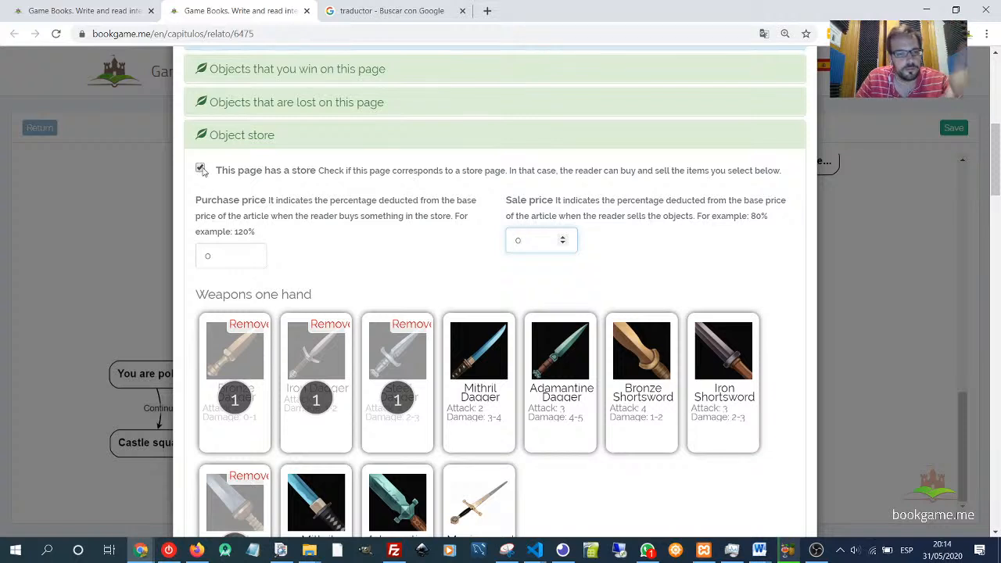
{"action": "left_click", "coordinate": [233, 257]}
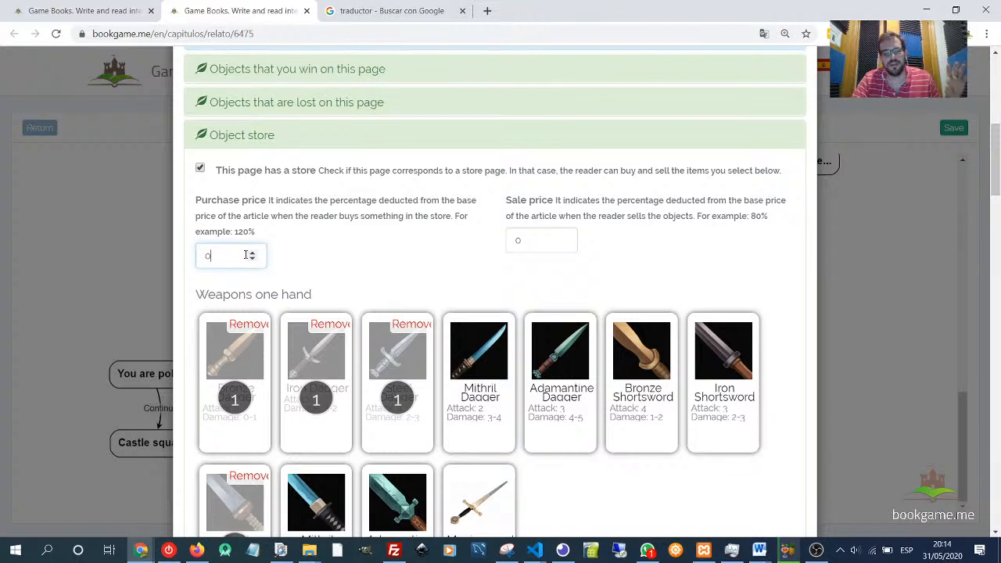
{"action": "key", "text": "BackSpace"}
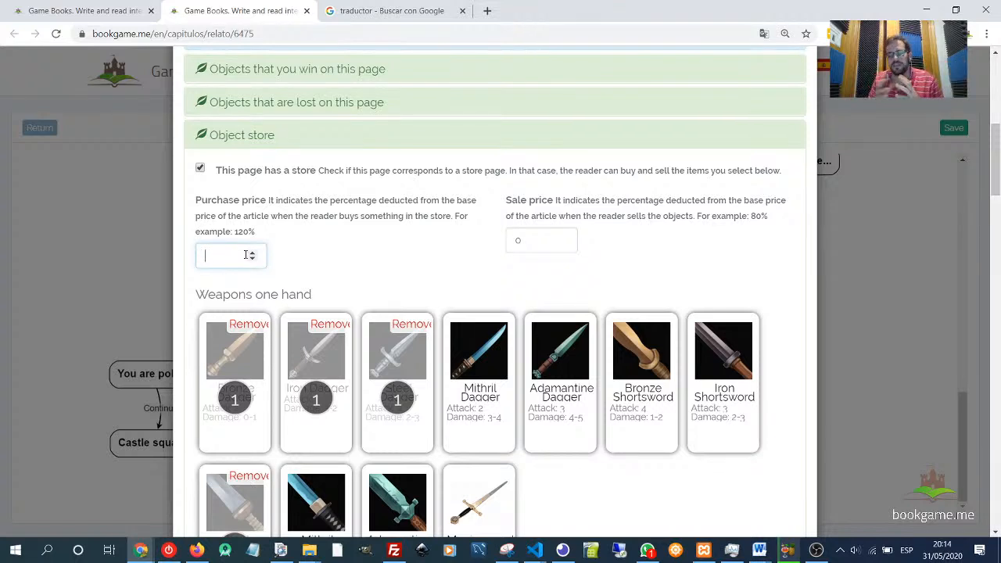
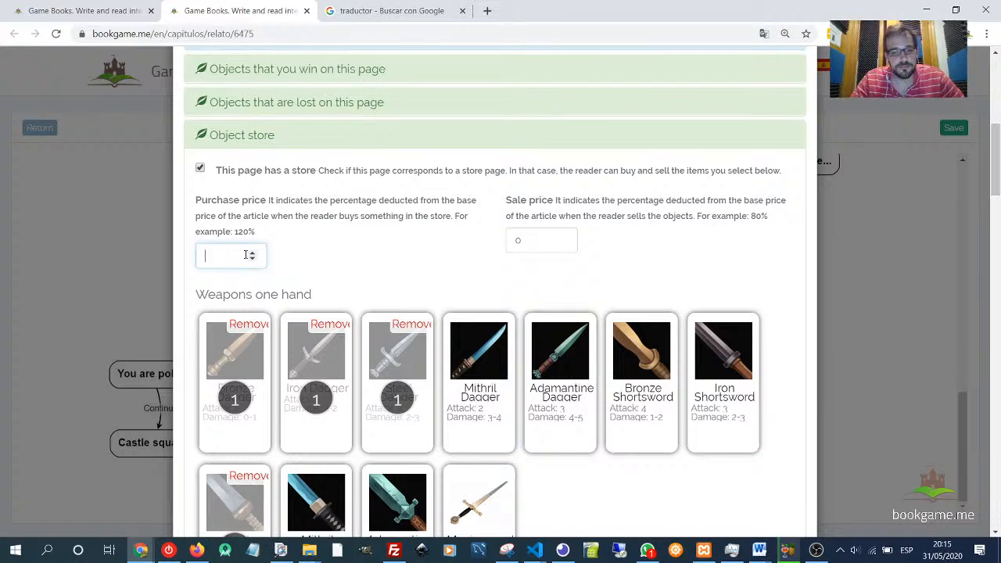
- Set the store's purchase price percentage to 120
{"action": "type", "text": "100"}
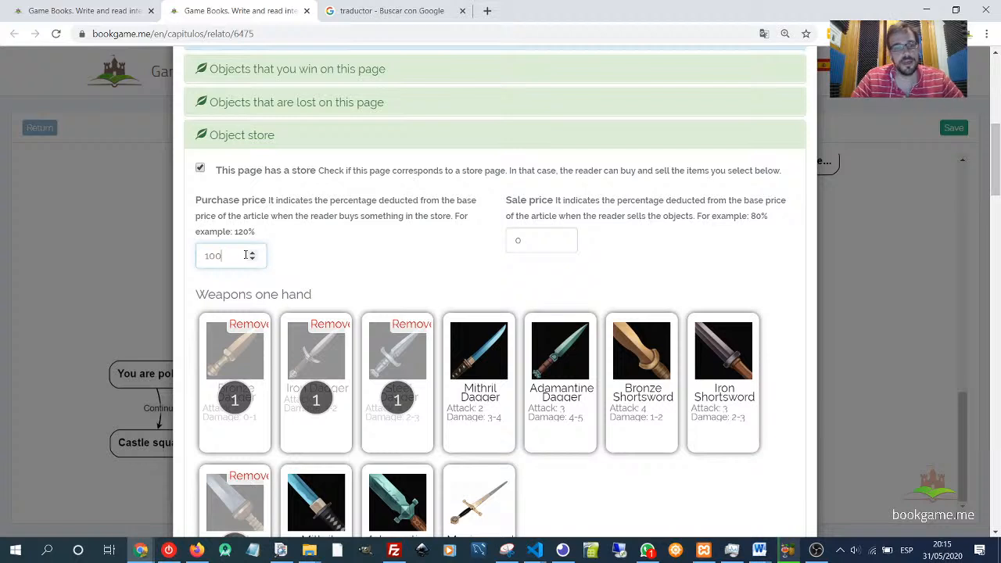
{"action": "key", "text": "BackSpace"}
{"action": "key", "text": "BackSpace"}
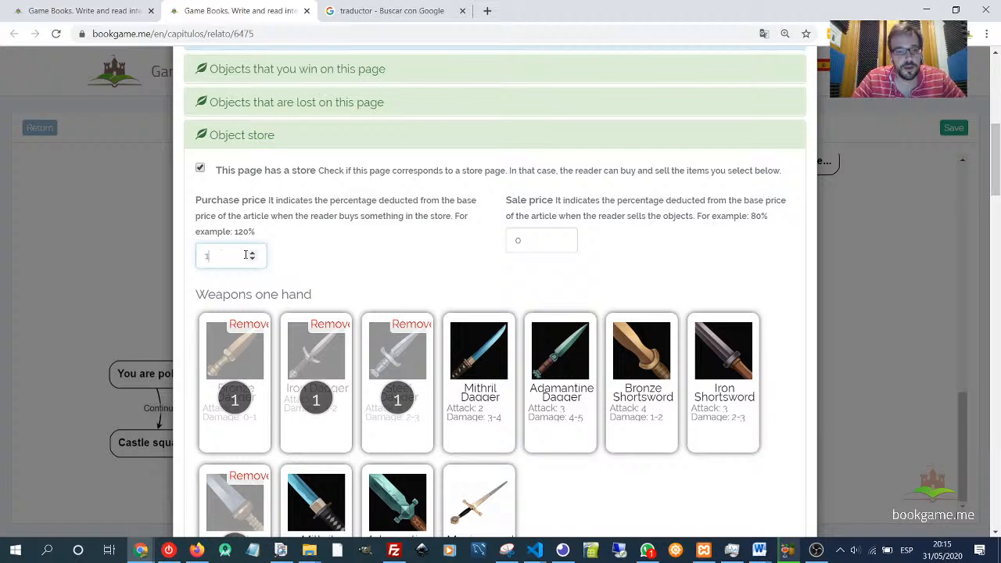
{"action": "type", "text": "20"}
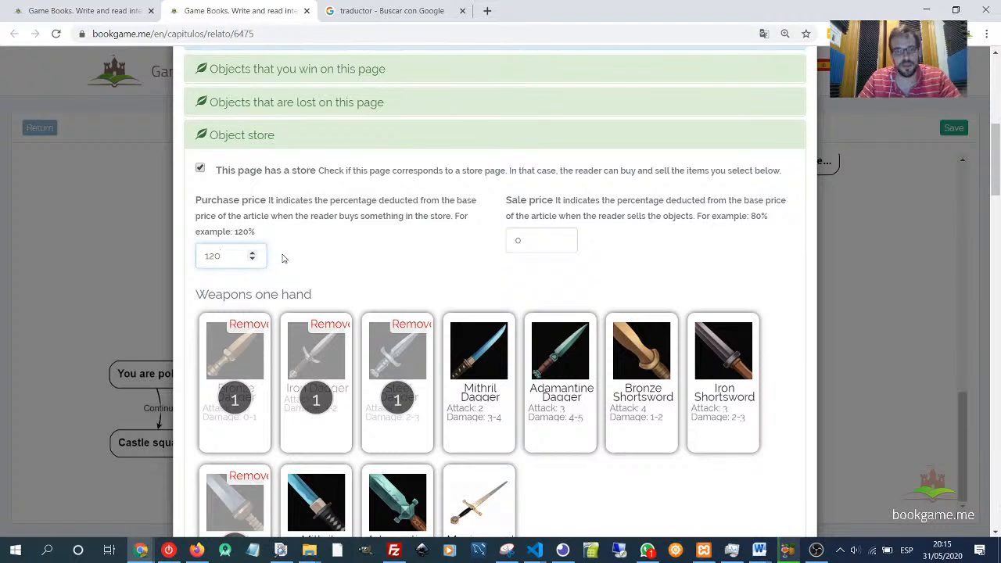
- Open a new browser tab, search for Google Sheets and create a blank spreadsheet
{"action": "left_click", "coordinate": [487, 11]}
{"action": "type", "text": "google"}
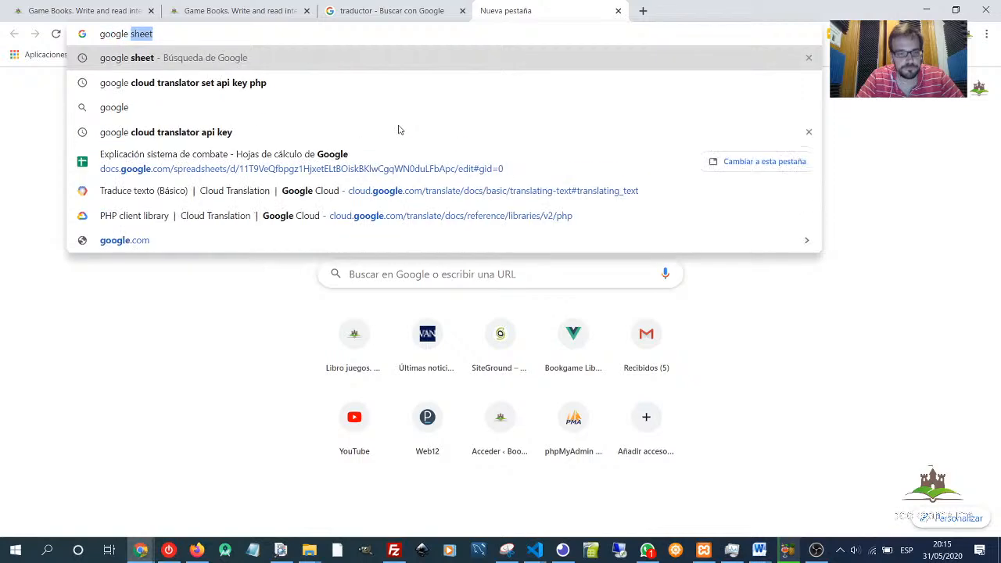
{"action": "key", "text": "Return"}
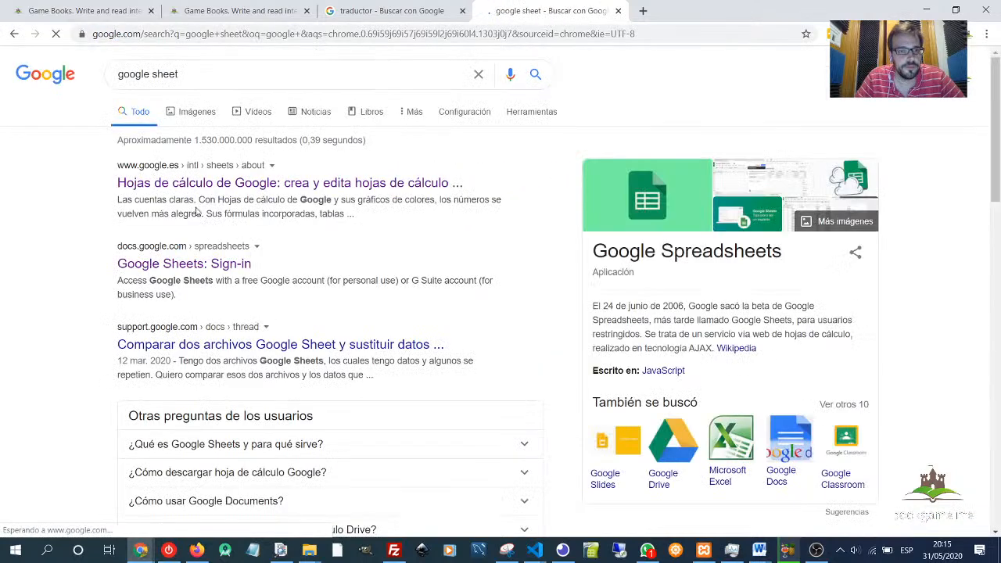
{"action": "left_click", "coordinate": [197, 184]}
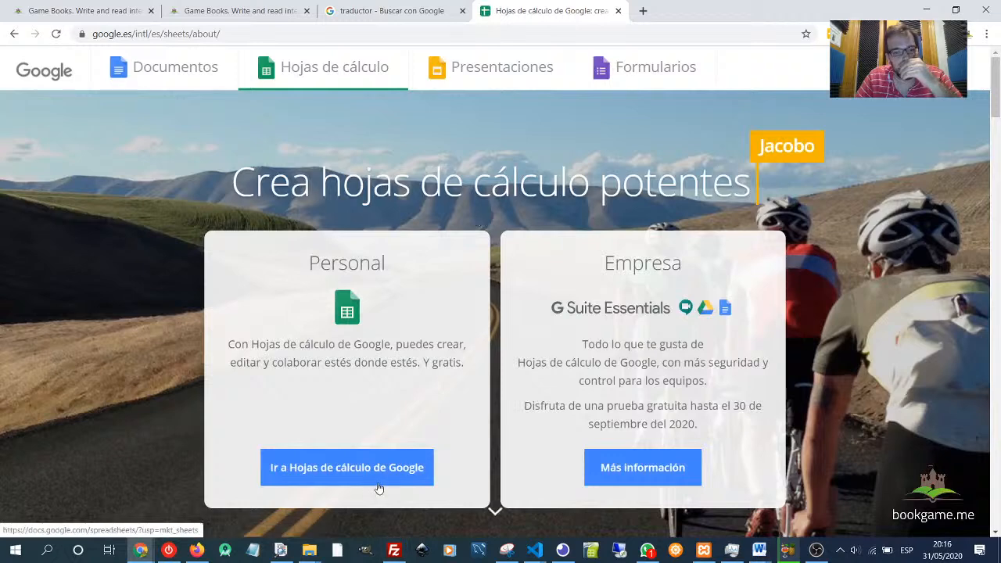
{"action": "left_click", "coordinate": [380, 484]}
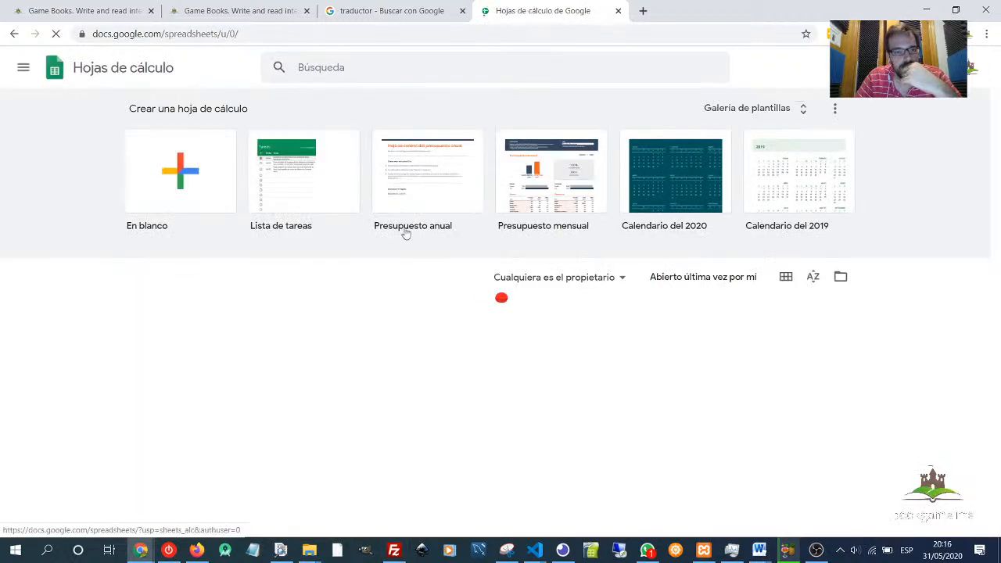
{"action": "left_click", "coordinate": [168, 181]}
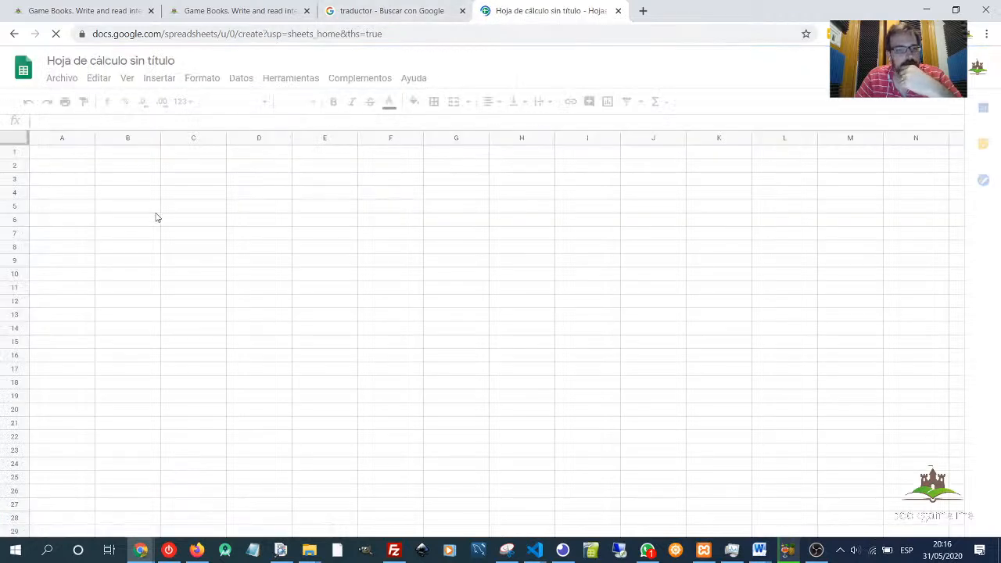
- Enter 20 in cell B2 and label cell A2 "Object"
{"action": "left_click", "coordinate": [156, 170]}
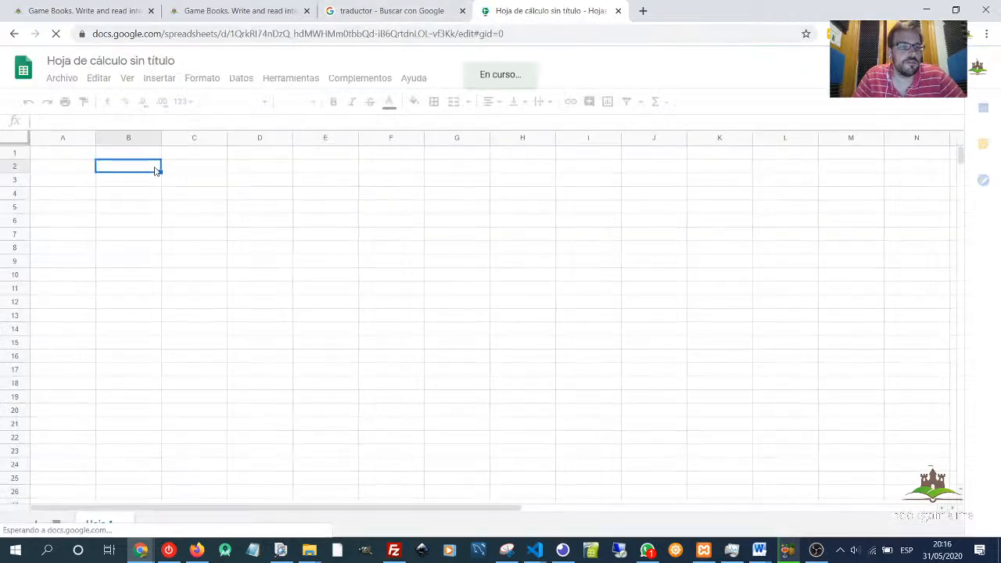
{"action": "type", "text": "20"}
{"action": "key", "text": "Return"}
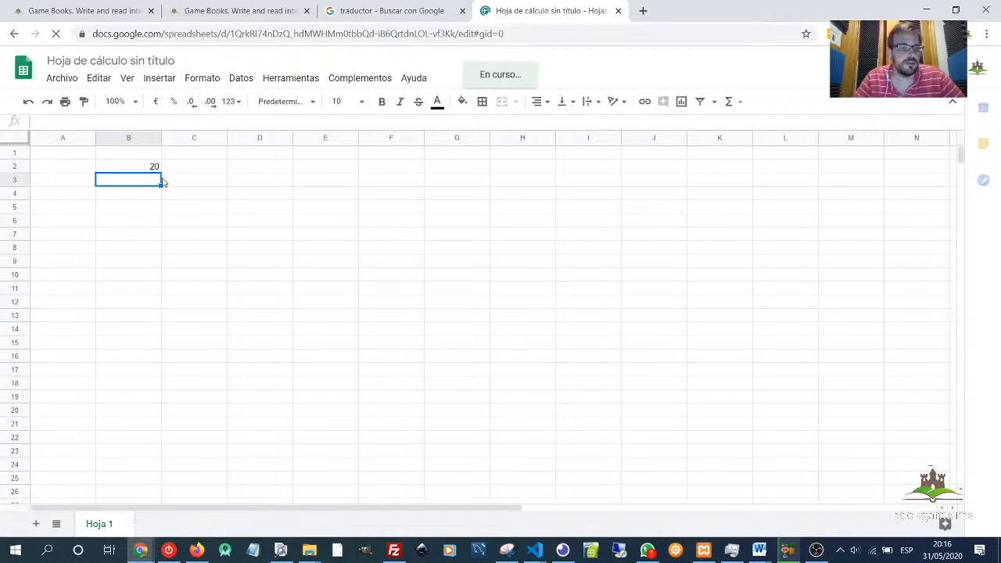
{"action": "key", "text": "Left"}
{"action": "key", "text": "Up"}
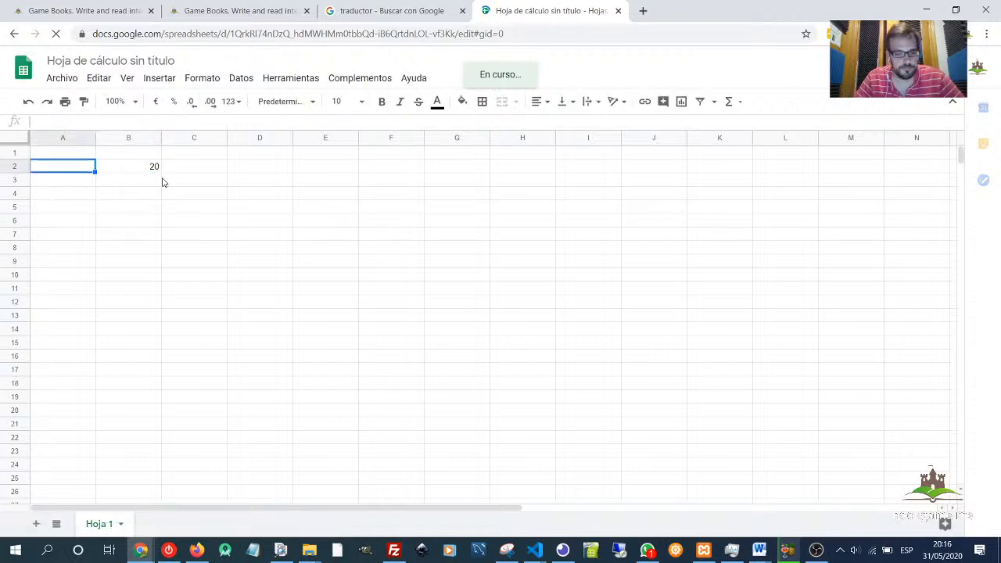
{"action": "type", "text": "0bj"}
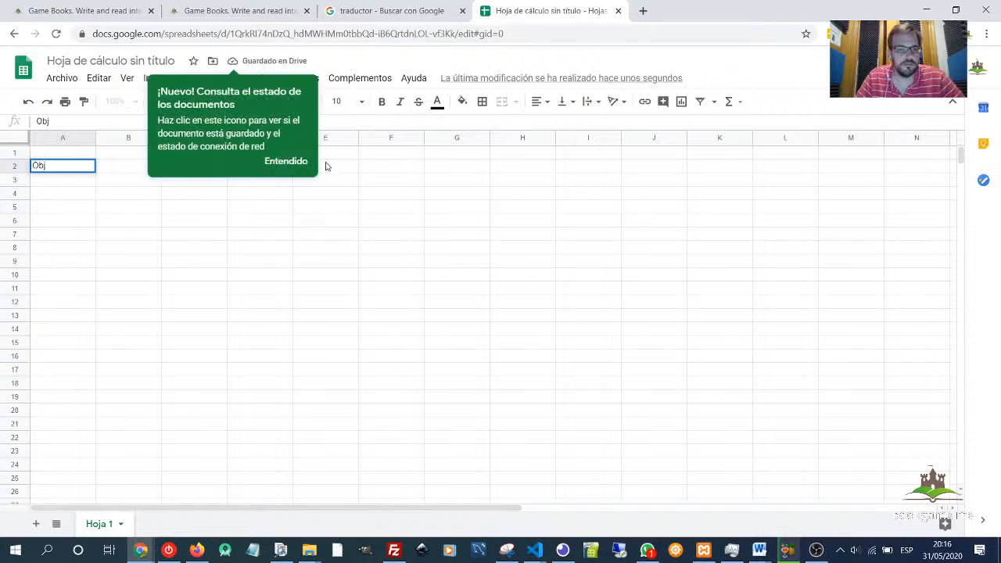
{"action": "left_click", "coordinate": [298, 162]}
{"action": "type", "text": "ect"}
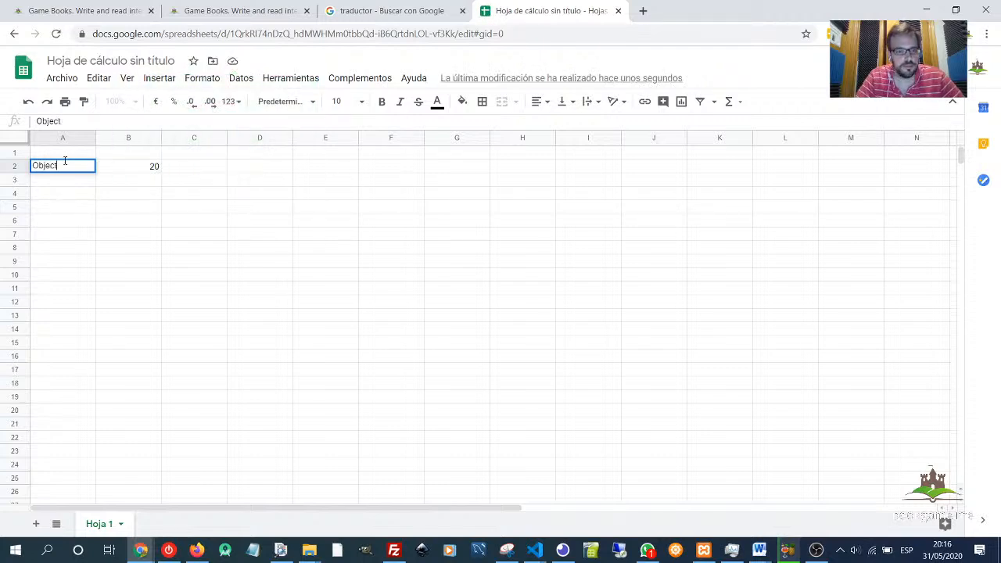
{"action": "key", "text": "Return"}
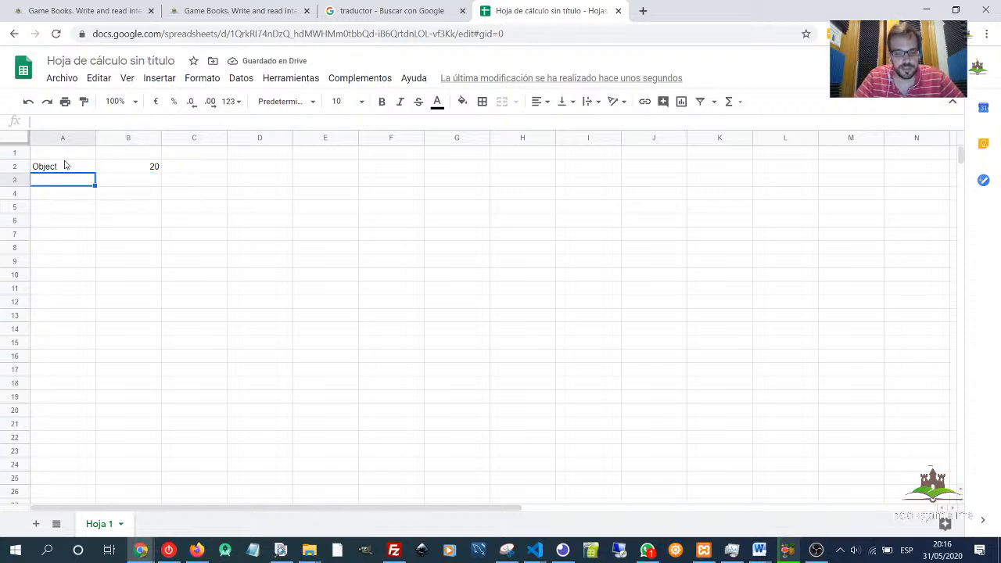
- Add the row "Percentage" with the value 120 below it
{"action": "type", "text": "Percentage"}
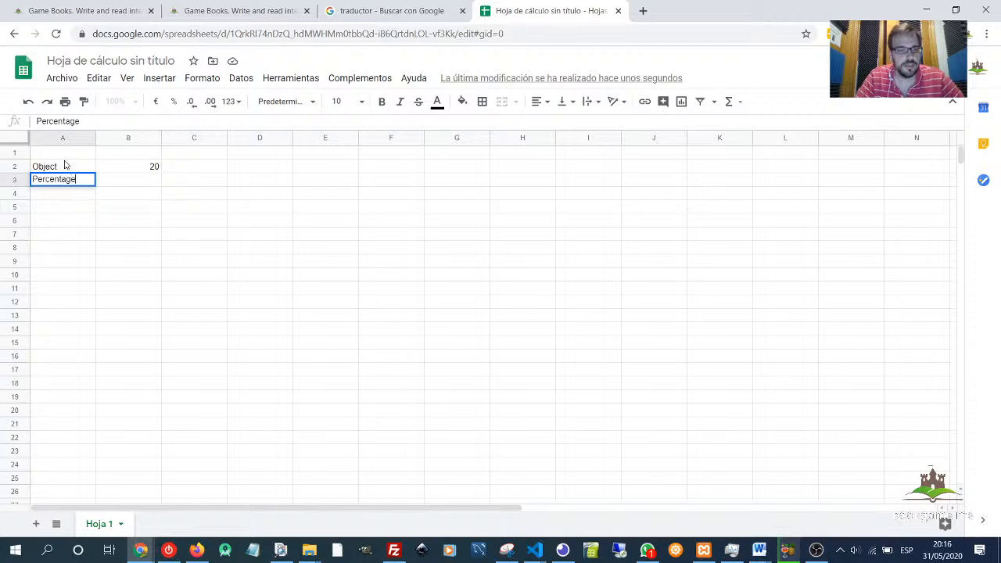
{"action": "key", "text": "Tab"}
{"action": "type", "text": "120"}
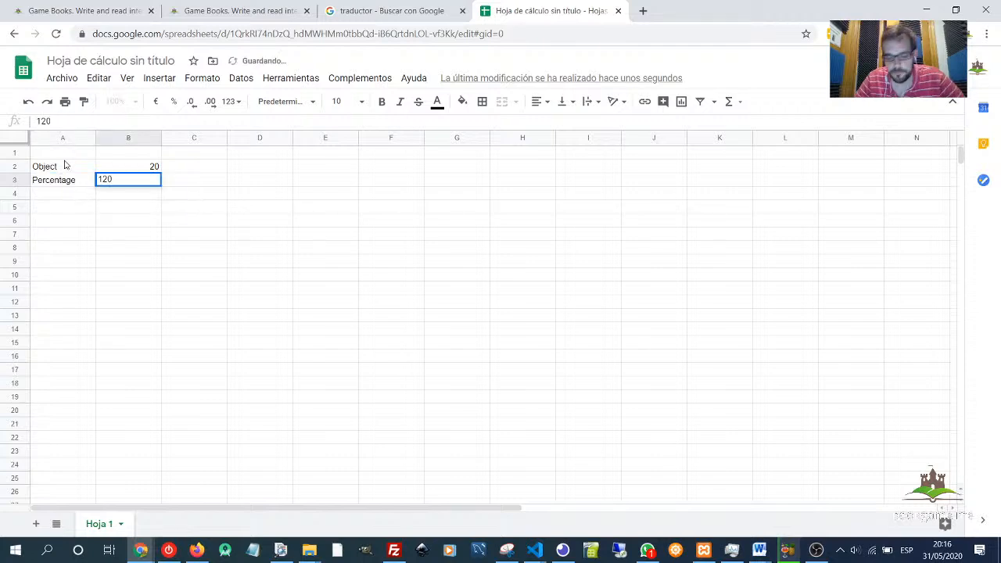
{"action": "key", "text": "Return"}
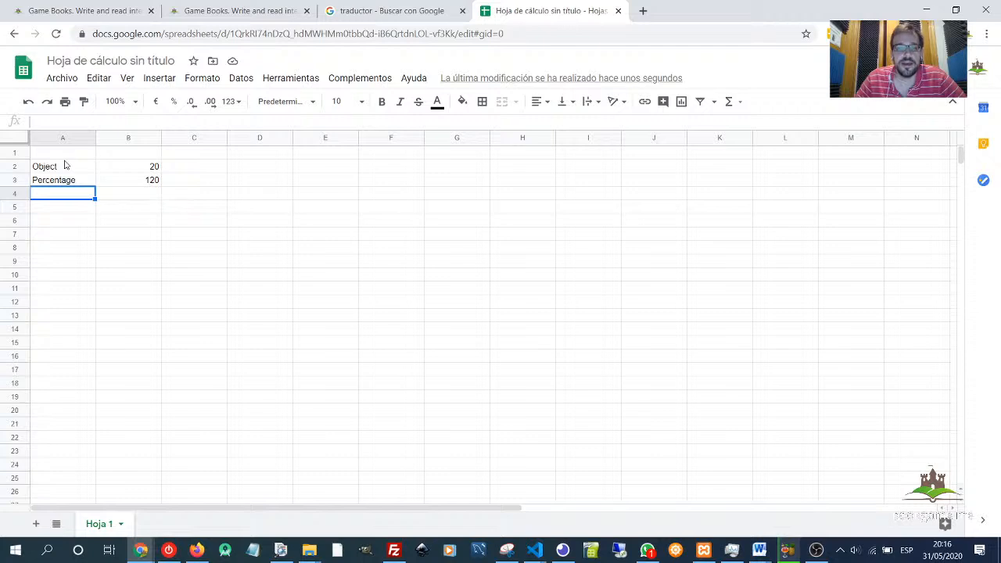
- Add the row "Charisma" with the value 5 below it
{"action": "type", "text": "Chara"}
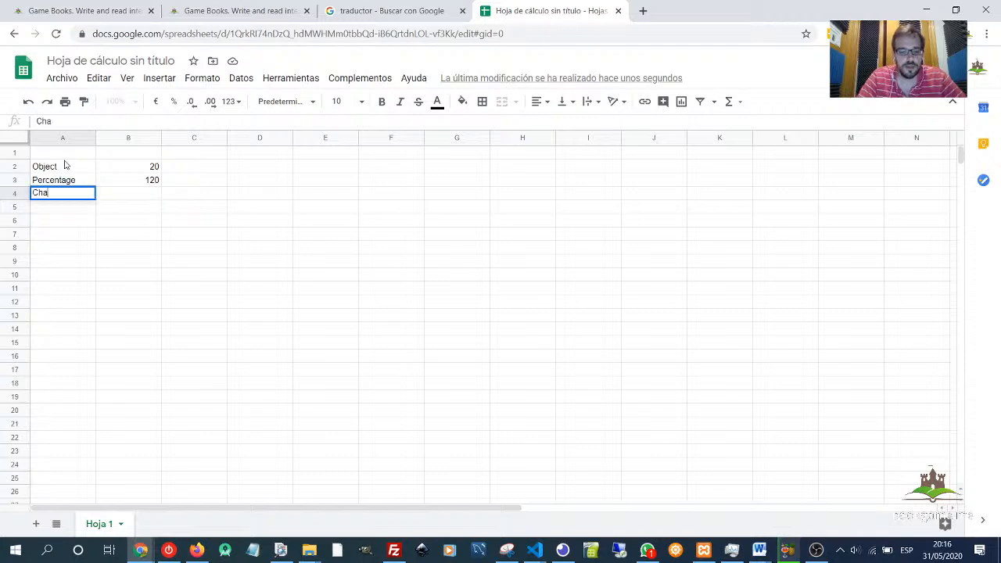
{"action": "key", "text": "BackSpace"}
{"action": "type", "text": "isma"}
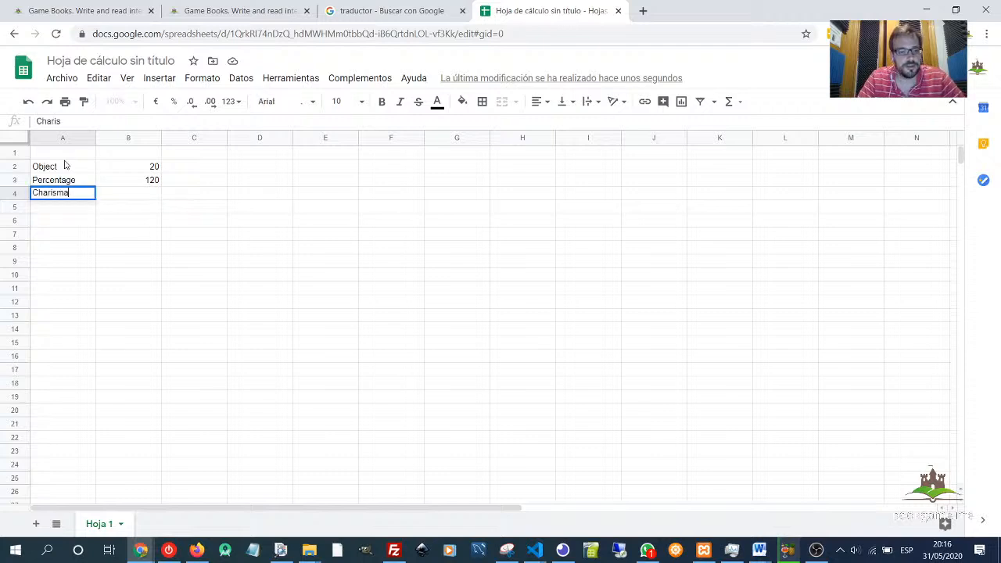
{"action": "key", "text": "Tab"}
{"action": "type", "text": "5"}
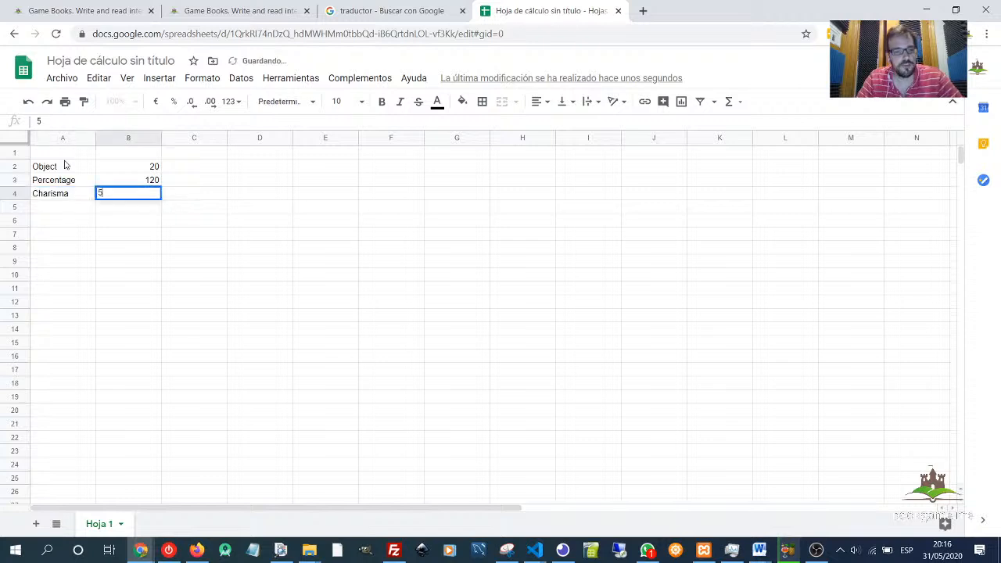
{"action": "key", "text": "Return"}
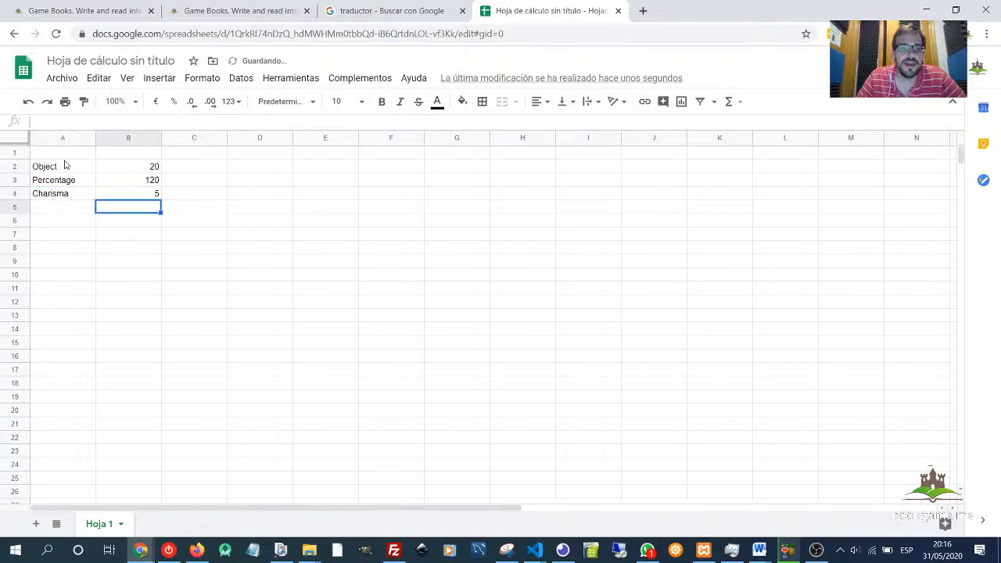
- Label cell A5 "Total percentage"
{"action": "key", "text": "Left"}
{"action": "type", "text": "Total per"}
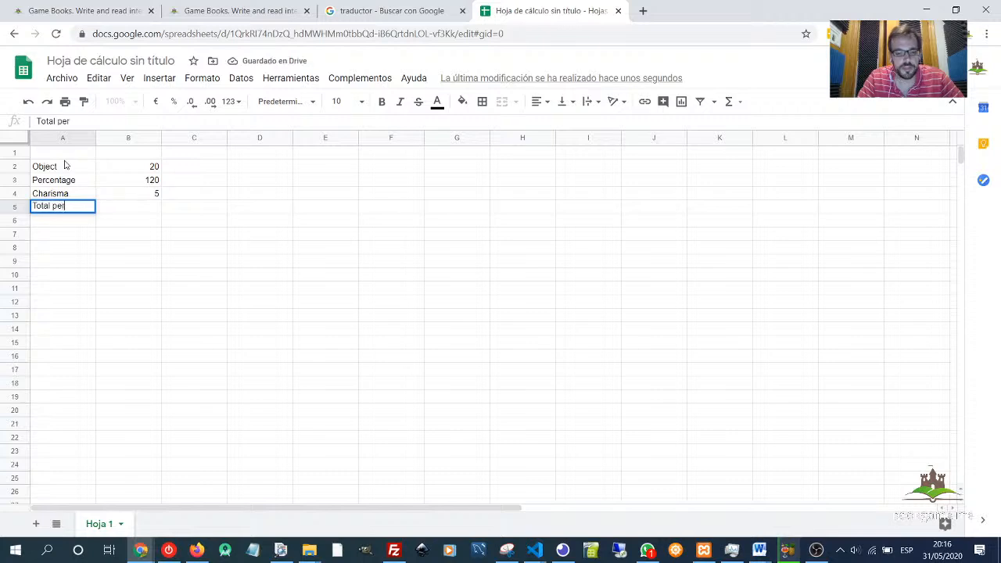
{"action": "type", "text": "centage"}
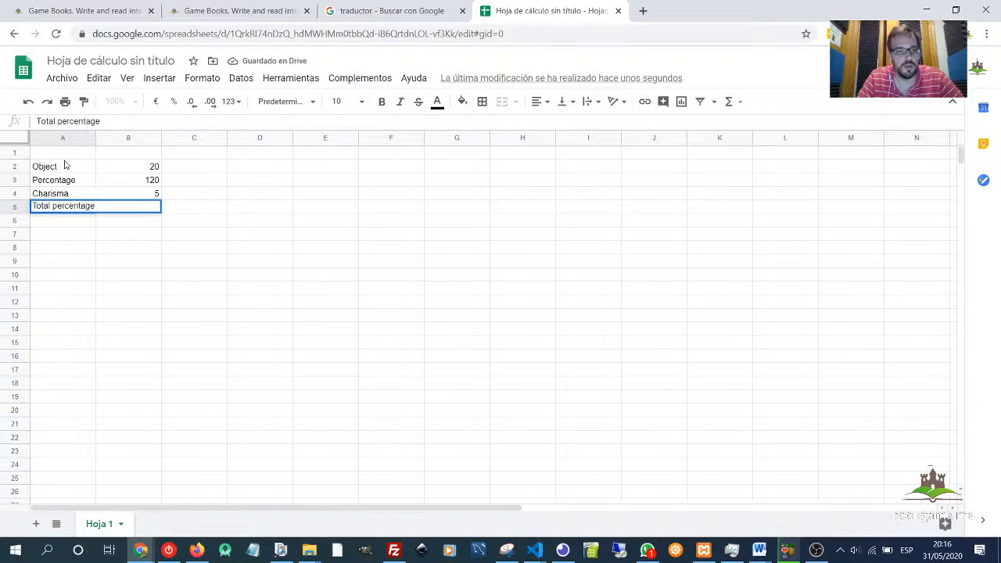
{"action": "key", "text": "Tab"}
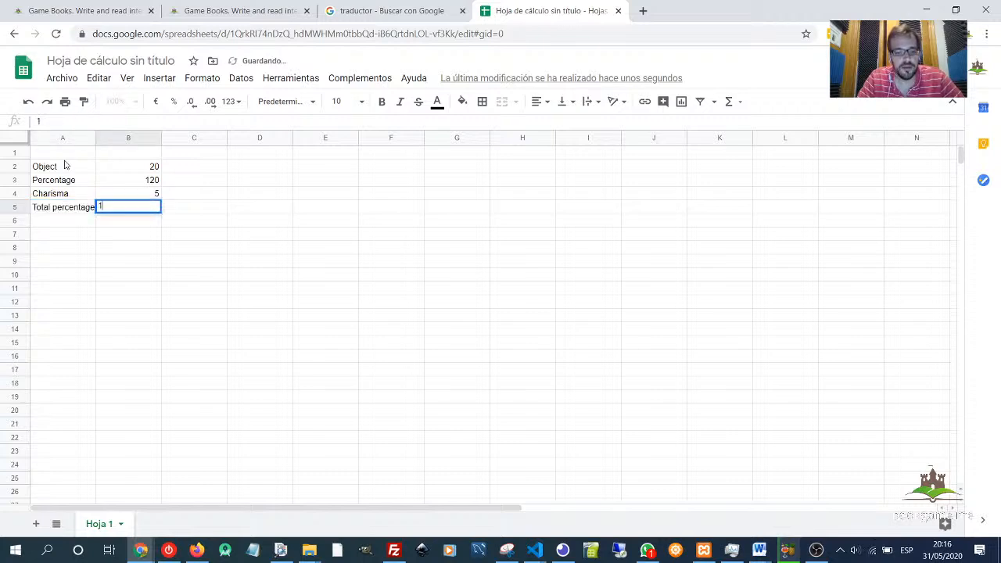
{"action": "key", "text": "Up"}
{"action": "key", "text": "Down"}
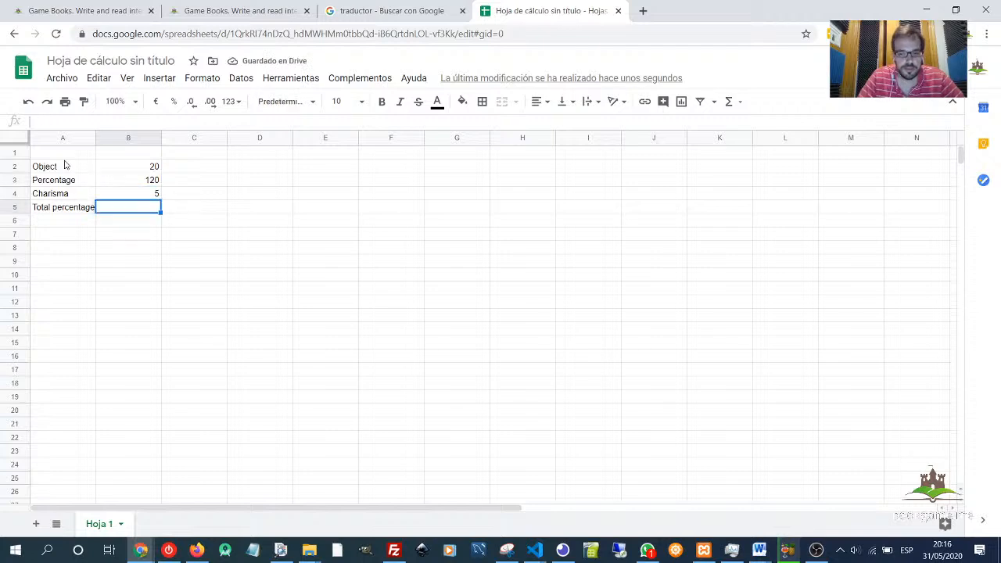
- Enter the formula =B3-B4 in cell B5 to subtract charisma from the percentage
{"action": "type", "text": "="}
{"action": "key", "text": "Up"}
{"action": "key", "text": "Up"}
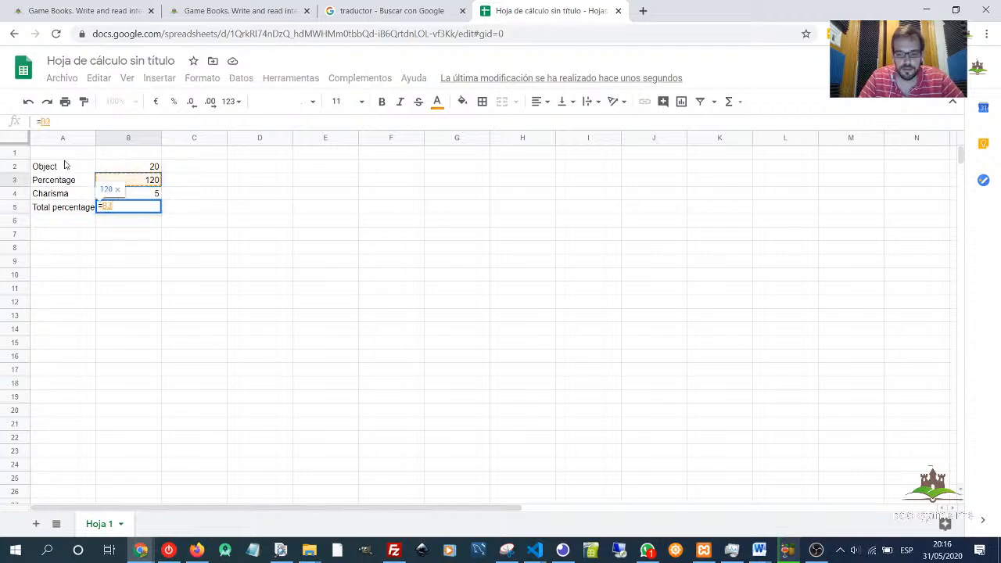
{"action": "type", "text": "-"}
{"action": "key", "text": "Up"}
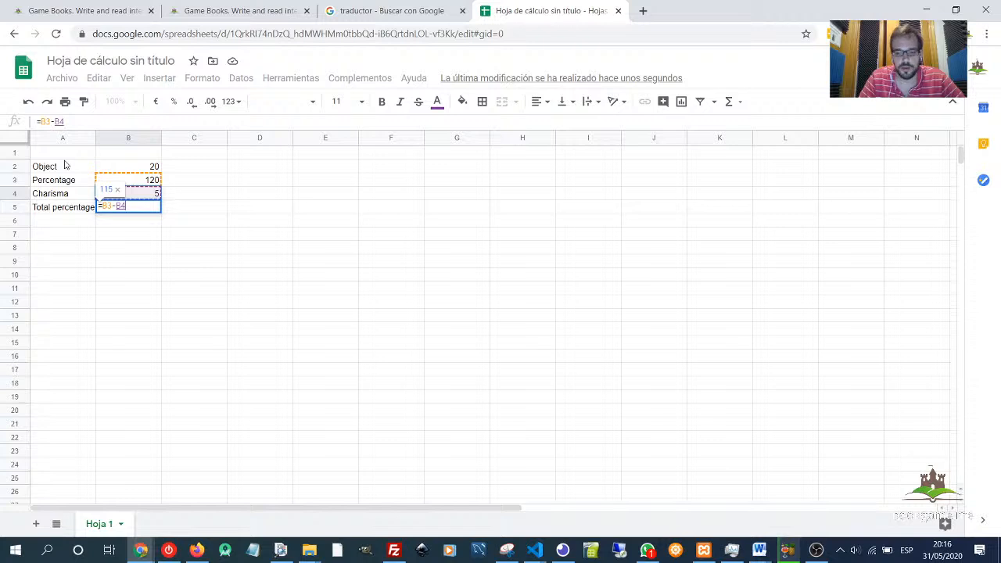
{"action": "key", "text": "Return"}
- Enter the formula =B2*115/100 in cell C5 to compute the object's final price
{"action": "key", "text": "Right"}
{"action": "key", "text": "Up"}
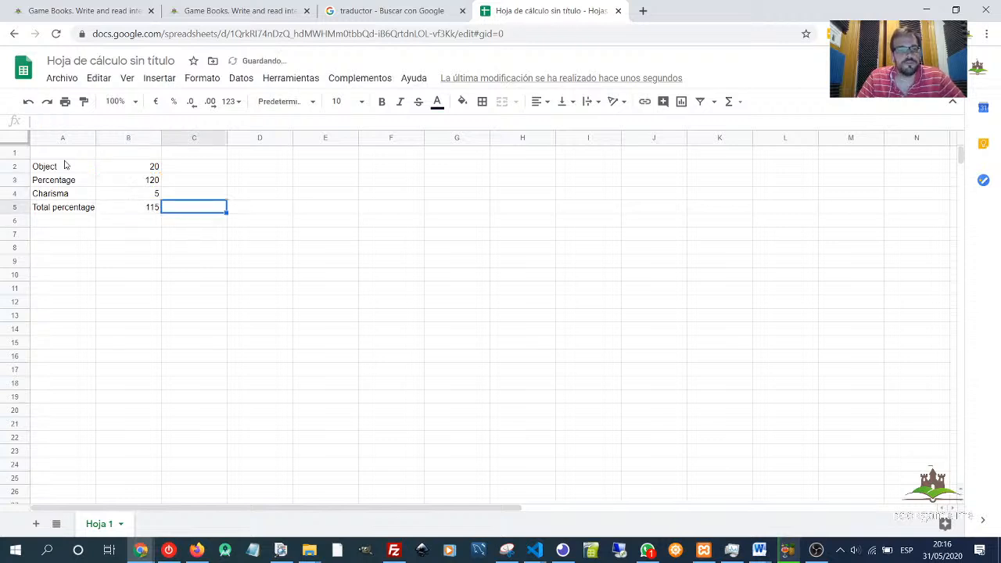
{"action": "key", "text": "Right"}
{"action": "key", "text": "Up"}
{"action": "key", "text": "Left"}
{"action": "key", "text": "Down"}
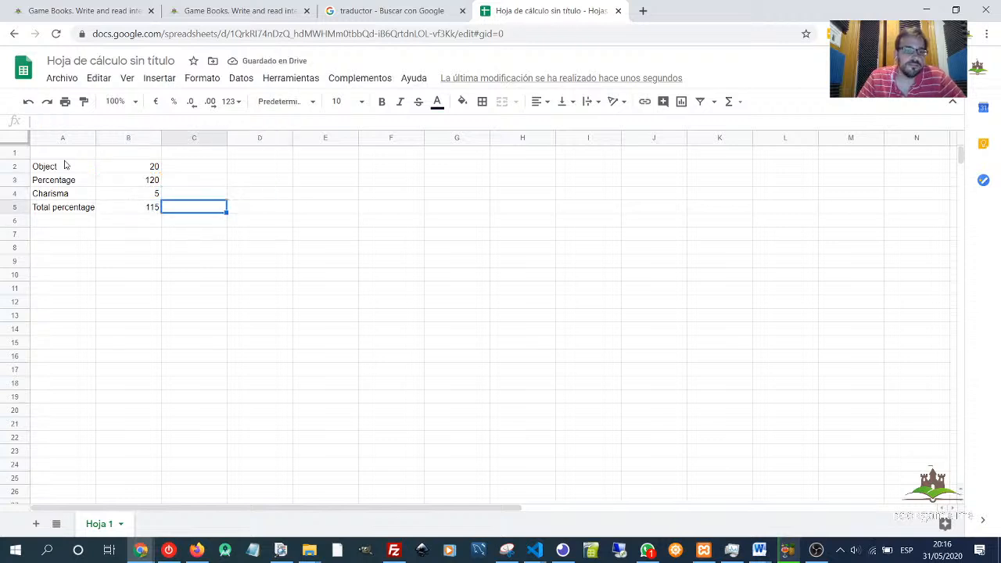
{"action": "type", "text": "="}
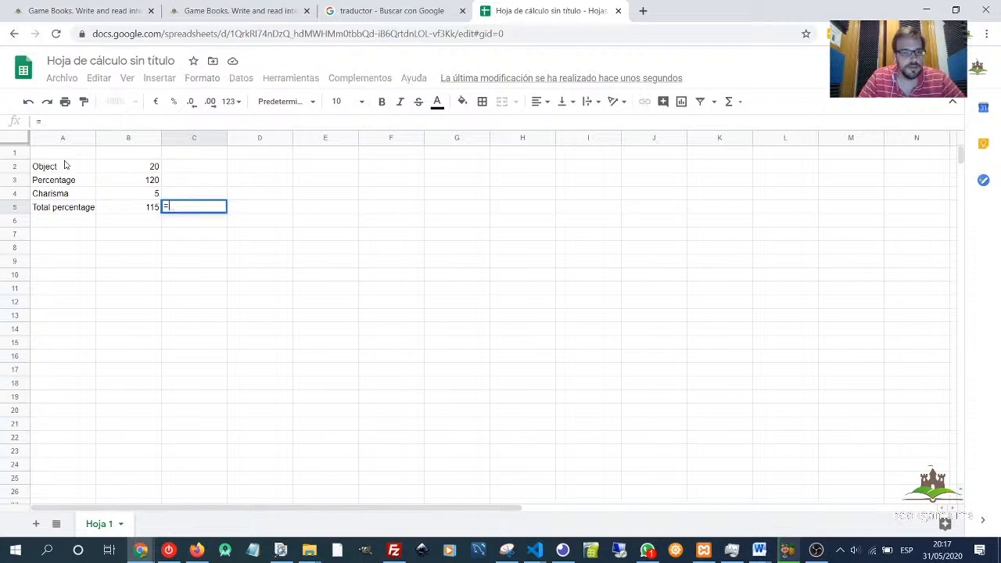
{"action": "key", "text": "Left"}
{"action": "key", "text": "Up"}
{"action": "key", "text": "Up"}
{"action": "key", "text": "Up"}
{"action": "type", "text": "*"}
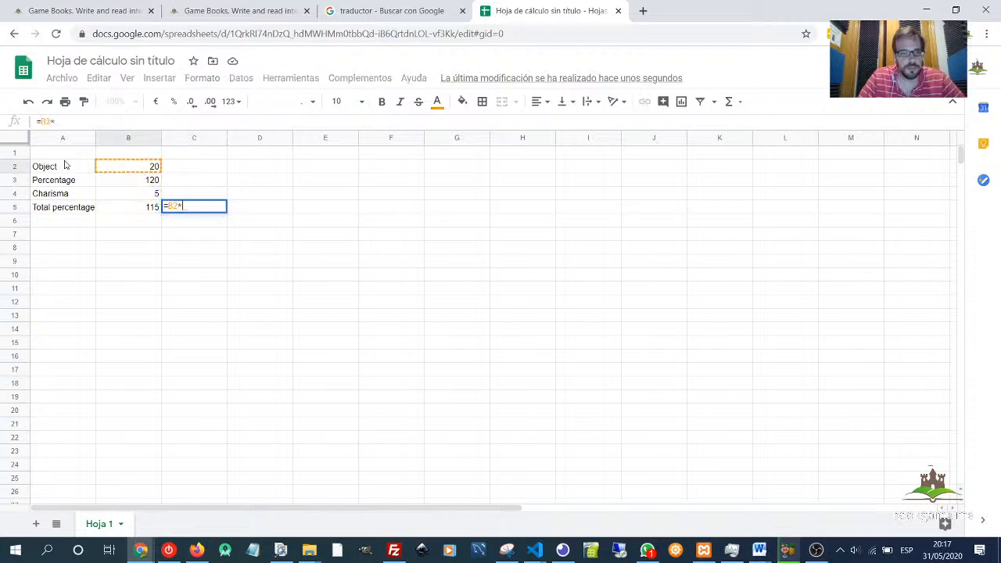
{"action": "type", "text": "15"}
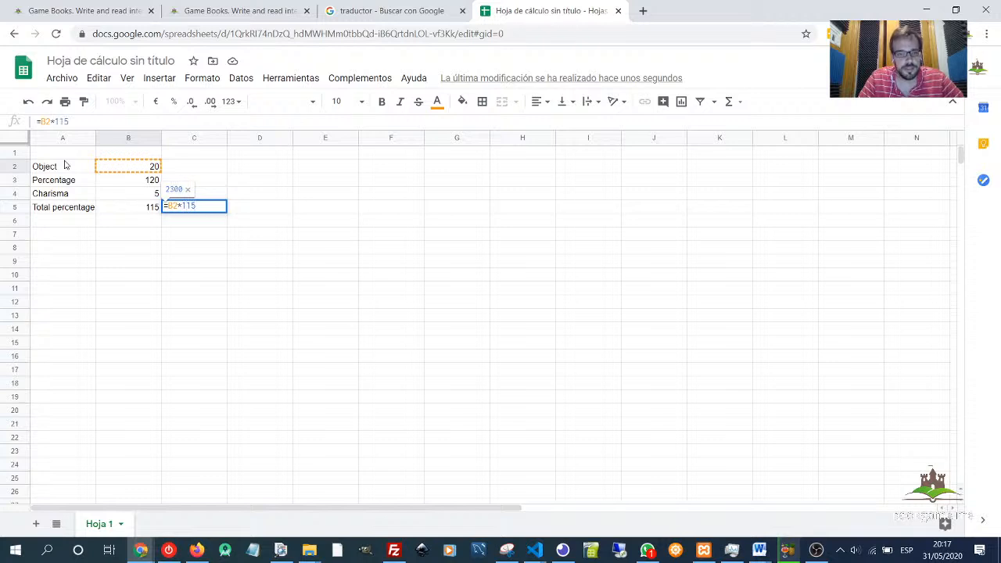
{"action": "type", "text": "/100"}
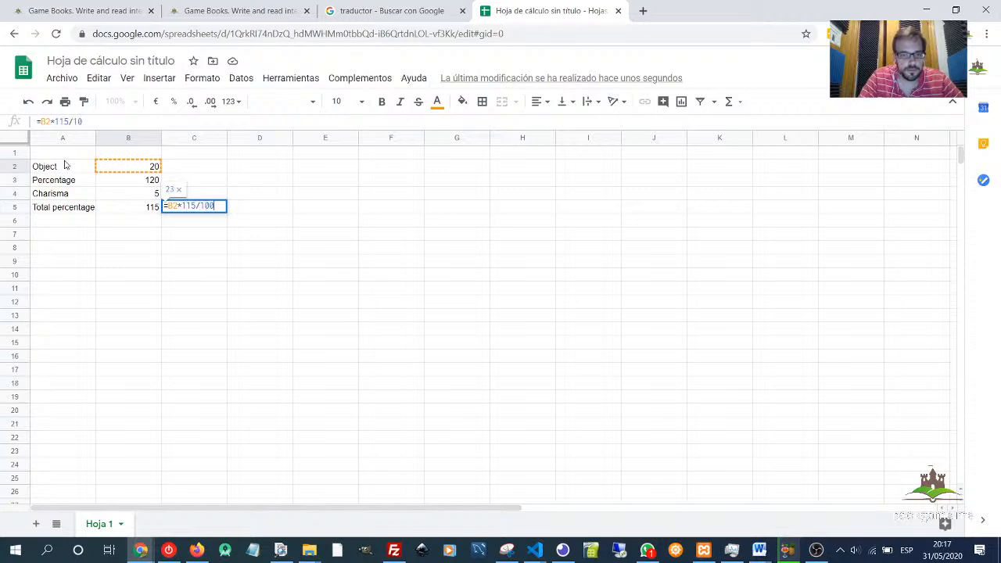
{"action": "key", "text": "Return"}
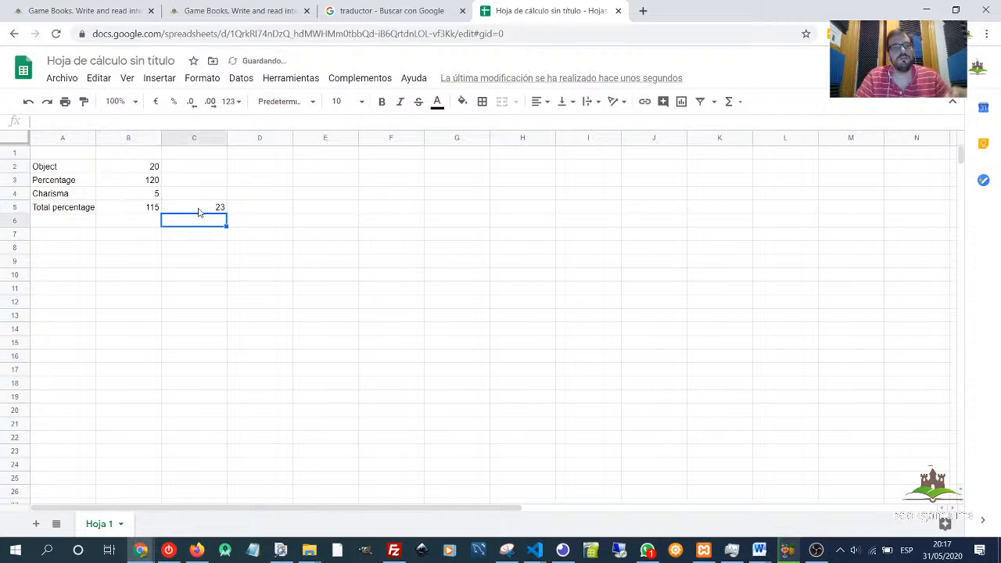
{"action": "left_click", "coordinate": [199, 211]}
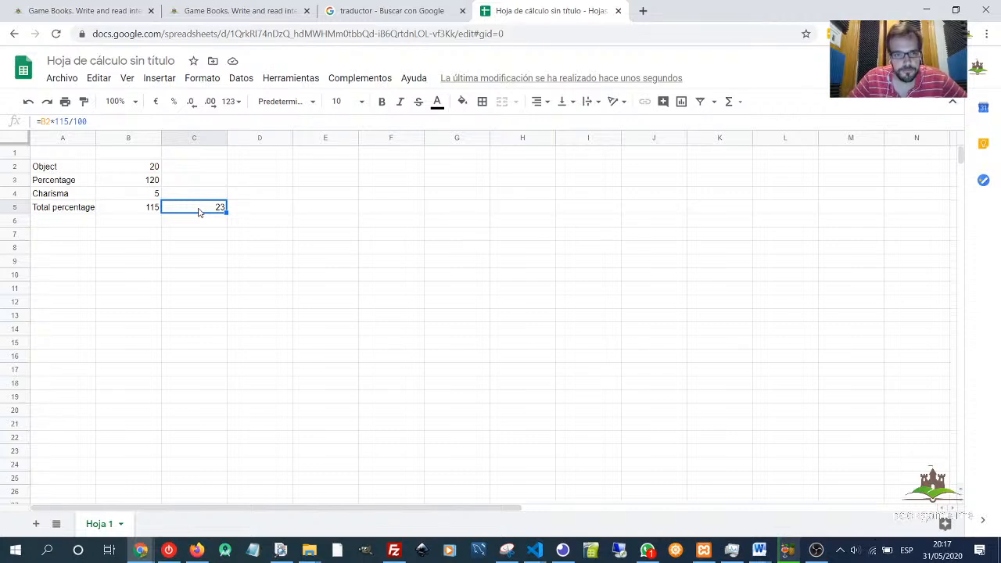
- Switch to the bookgame store settings and set the store's sale price to 80
{"action": "left_click", "coordinate": [234, 11]}
{"action": "double_click", "coordinate": [220, 255]}
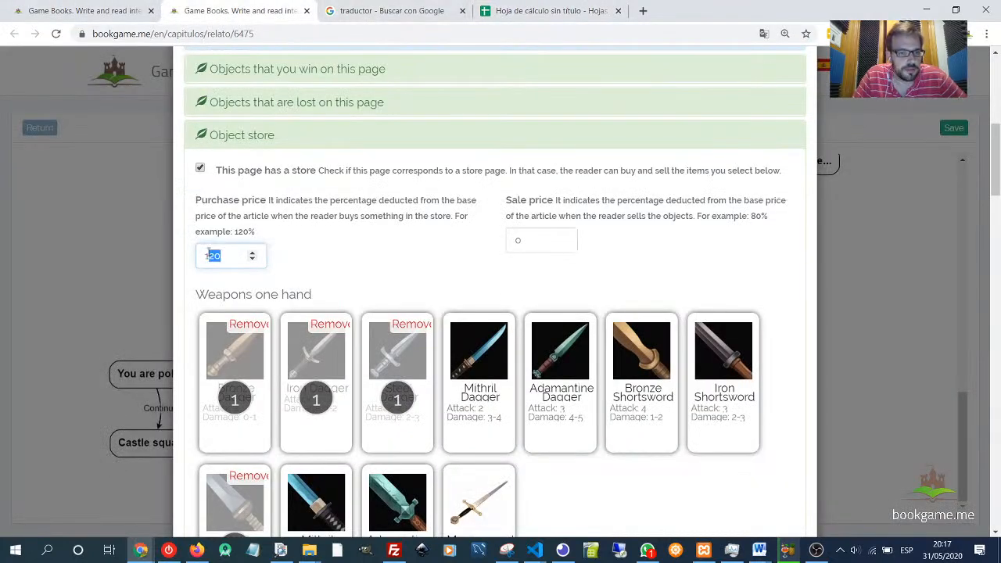
{"action": "left_click", "coordinate": [221, 255]}
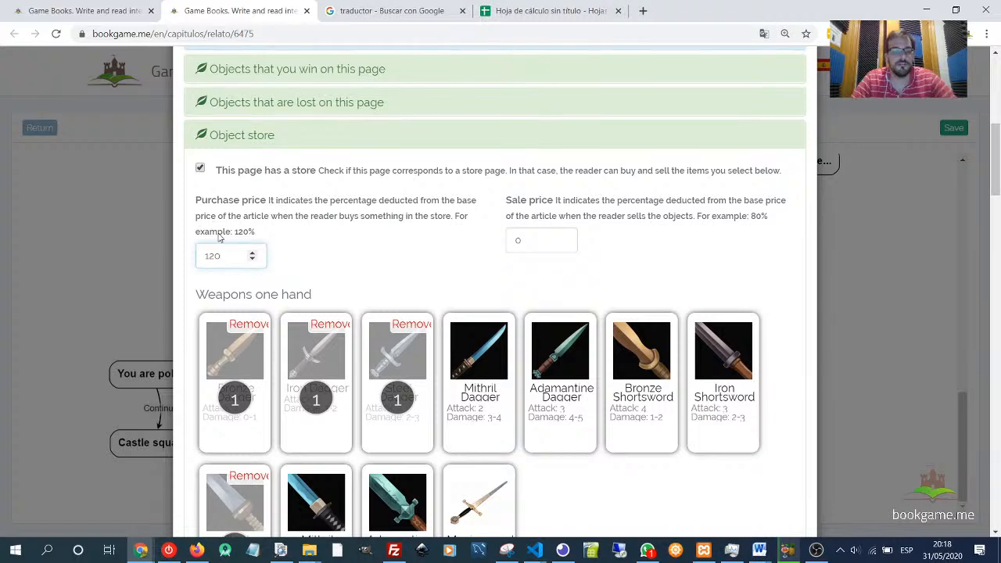
{"action": "left_click", "coordinate": [525, 240]}
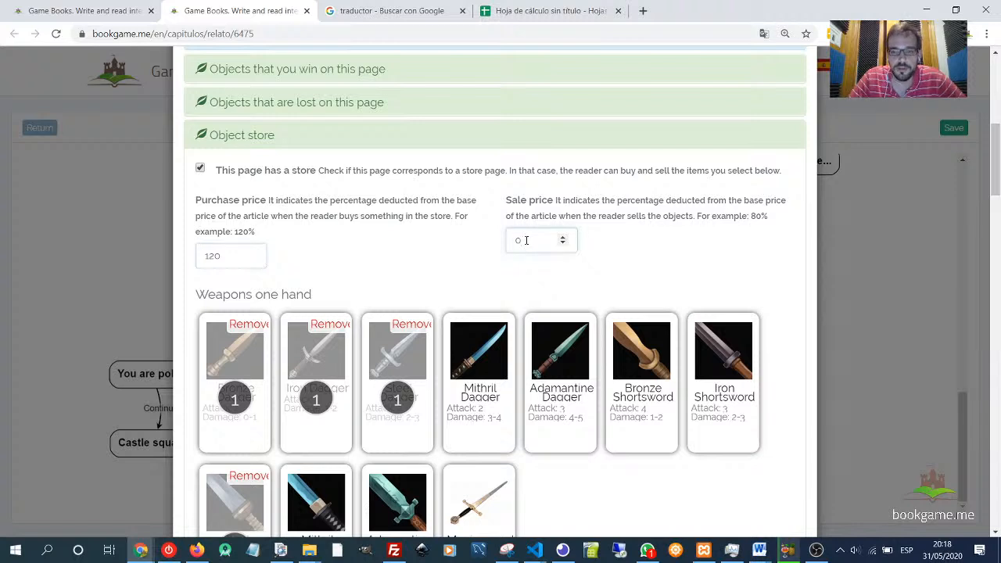
{"action": "key", "text": "BackSpace"}
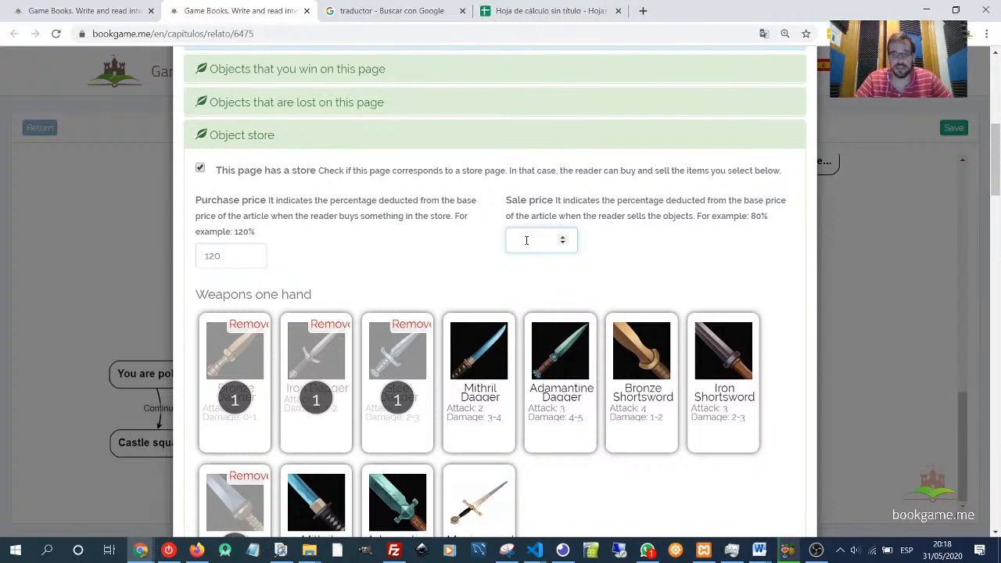
{"action": "type", "text": "80"}
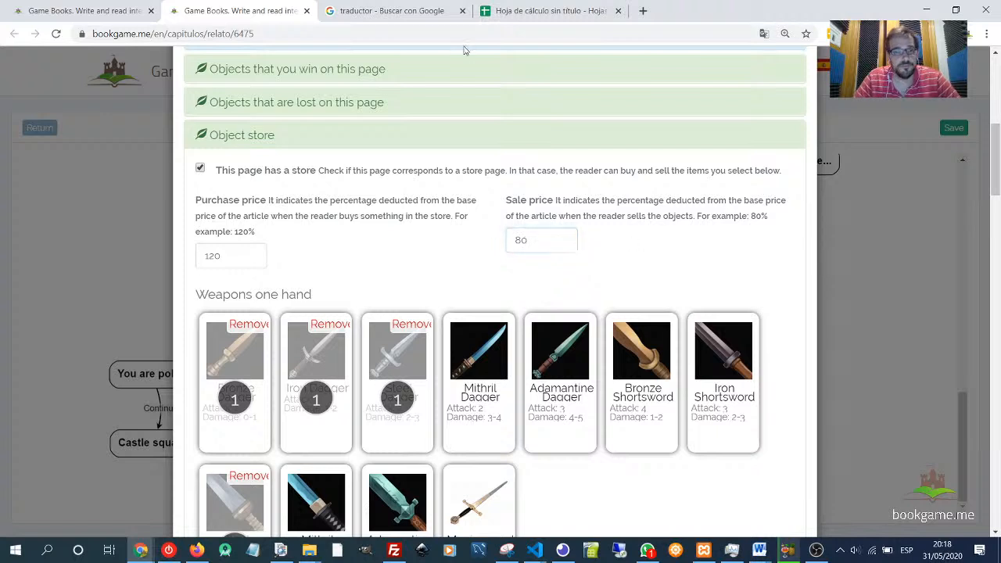
- Return to the spreadsheet and label cell A1 "Purchase price"
{"action": "left_click", "coordinate": [525, 15]}
{"action": "left_click", "coordinate": [338, 228]}
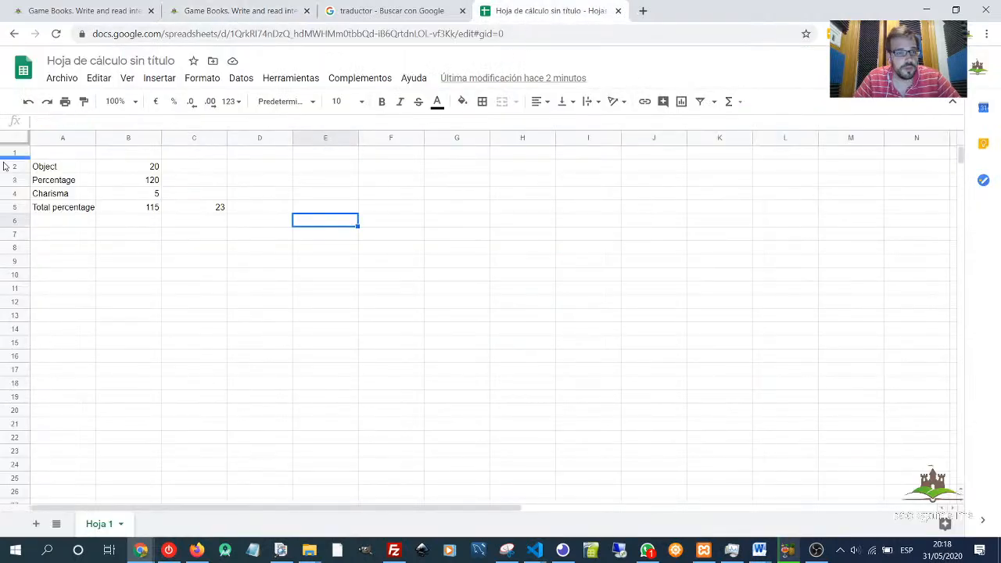
{"action": "left_click", "coordinate": [71, 173]}
{"action": "left_click_drag", "start_coordinate": [145, 170], "coordinate": [74, 163]}
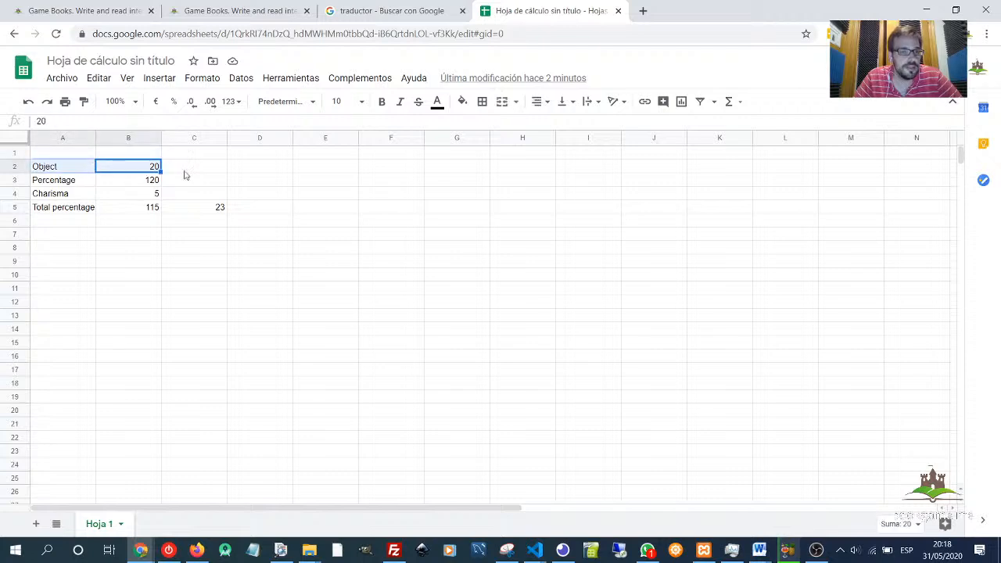
{"action": "left_click", "coordinate": [328, 167]}
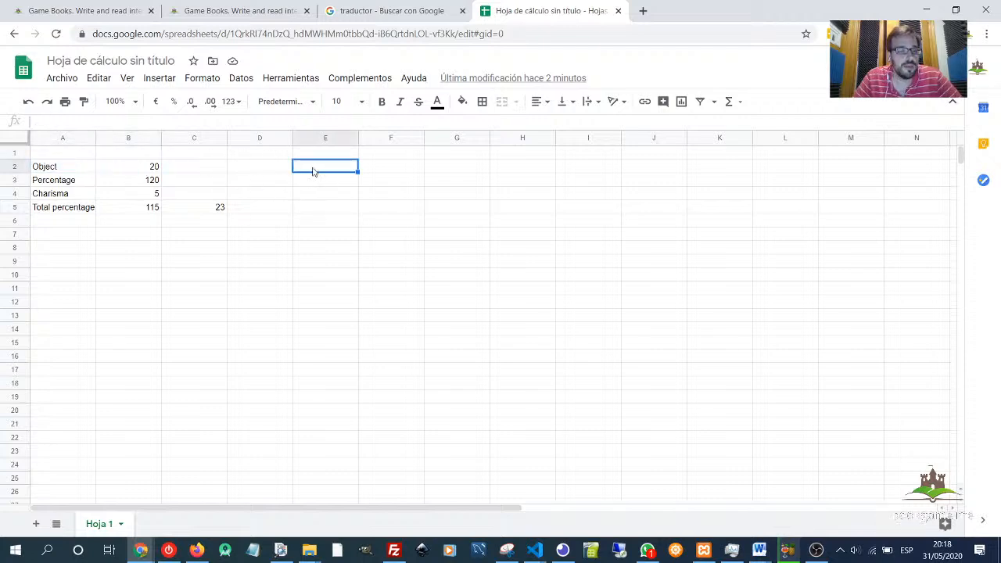
{"action": "left_click", "coordinate": [195, 205]}
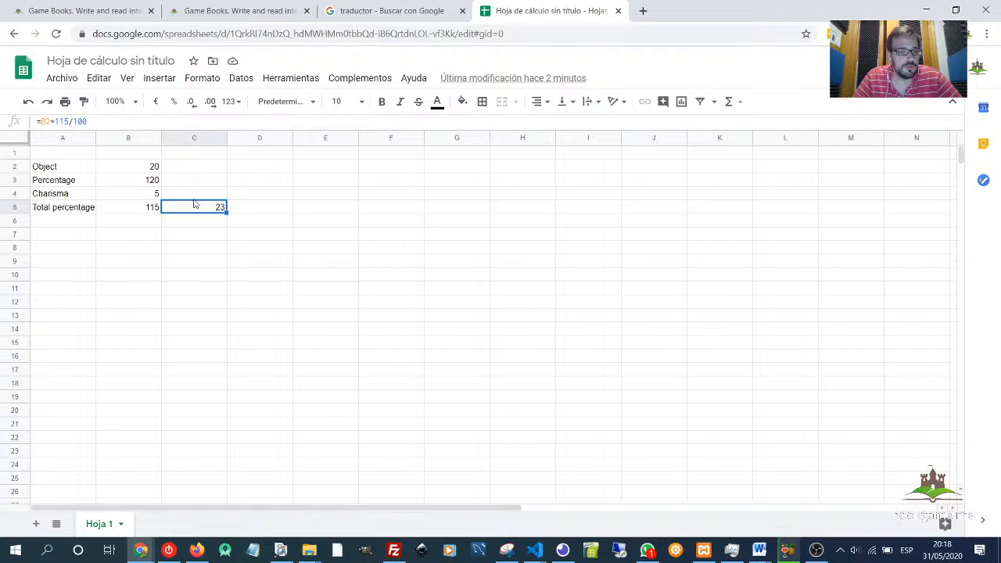
{"action": "left_click", "coordinate": [79, 155]}
{"action": "type", "text": "Purchase"}
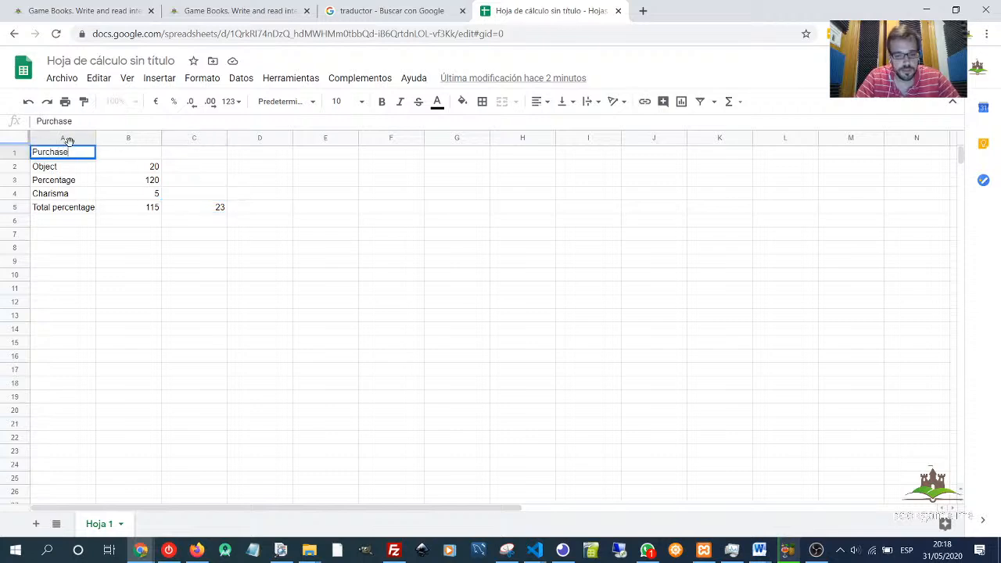
{"action": "type", "text": " prica"}
{"action": "key", "text": "BackSpace"}
{"action": "type", "text": "e"}
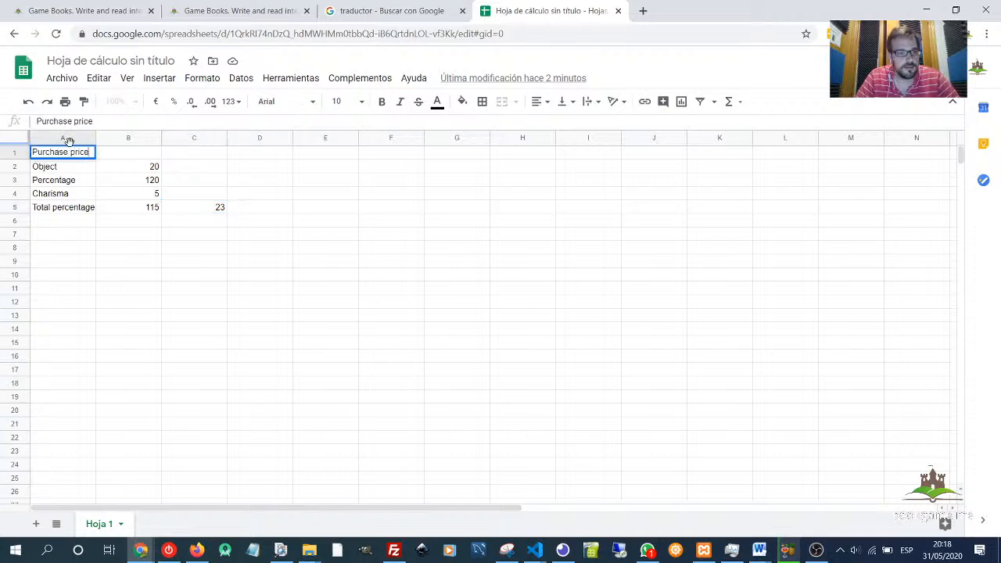
- Label cell E1 "Selling price"
{"action": "key", "text": "Tab"}
{"action": "key", "text": "Tab"}
{"action": "key", "text": "Tab"}
{"action": "key", "text": "Tab"}
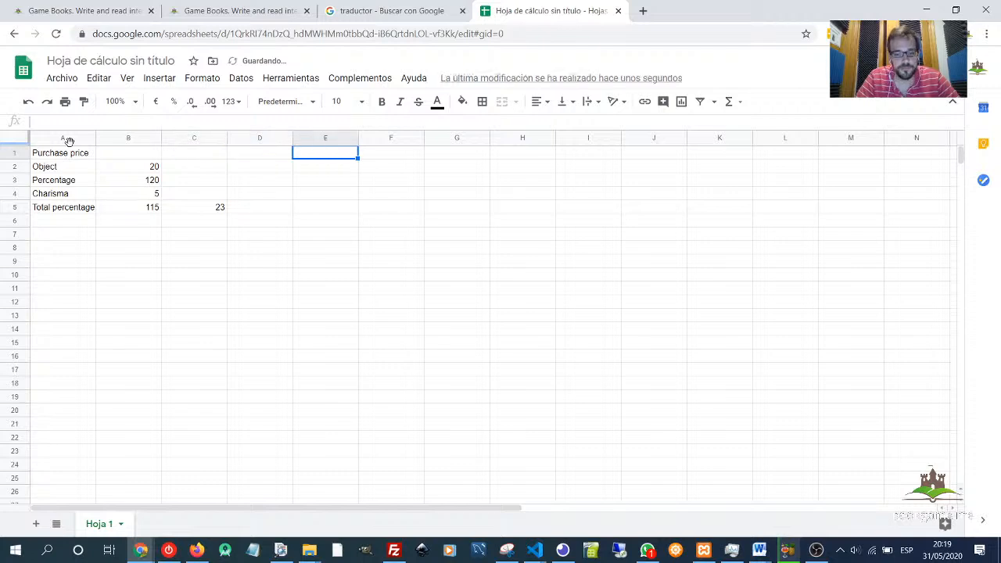
{"action": "type", "text": "Selling pr"}
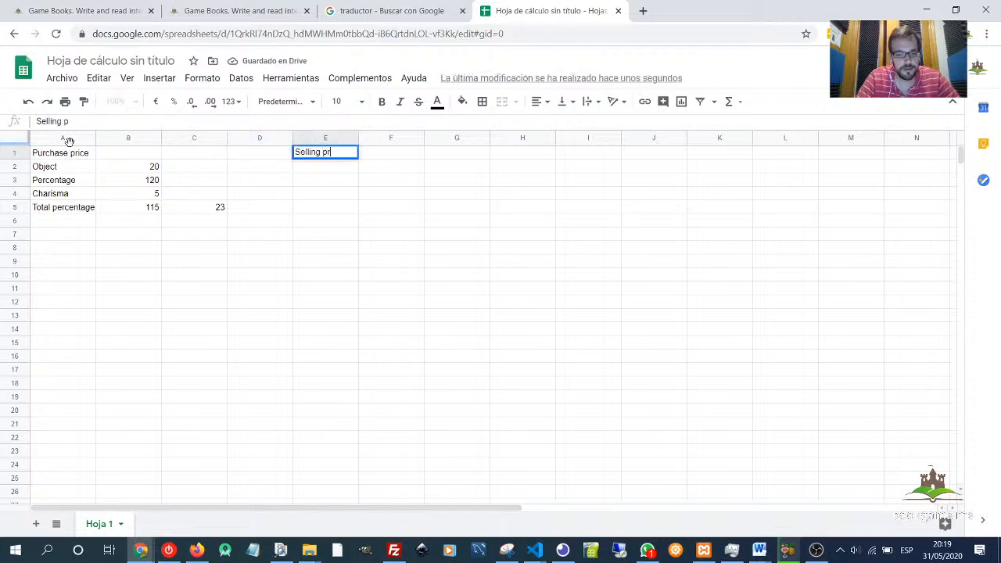
{"action": "type", "text": "ice"}
{"action": "key", "text": "Return"}
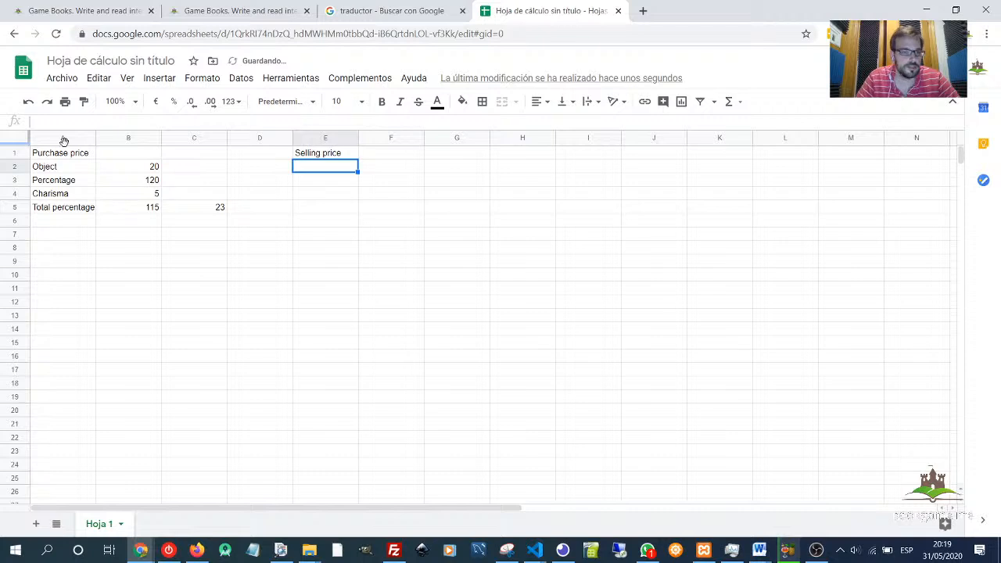
- Copy the calculation block A2:C5 and paste it starting at cell E2
{"action": "left_click_drag", "start_coordinate": [63, 152], "coordinate": [219, 207]}
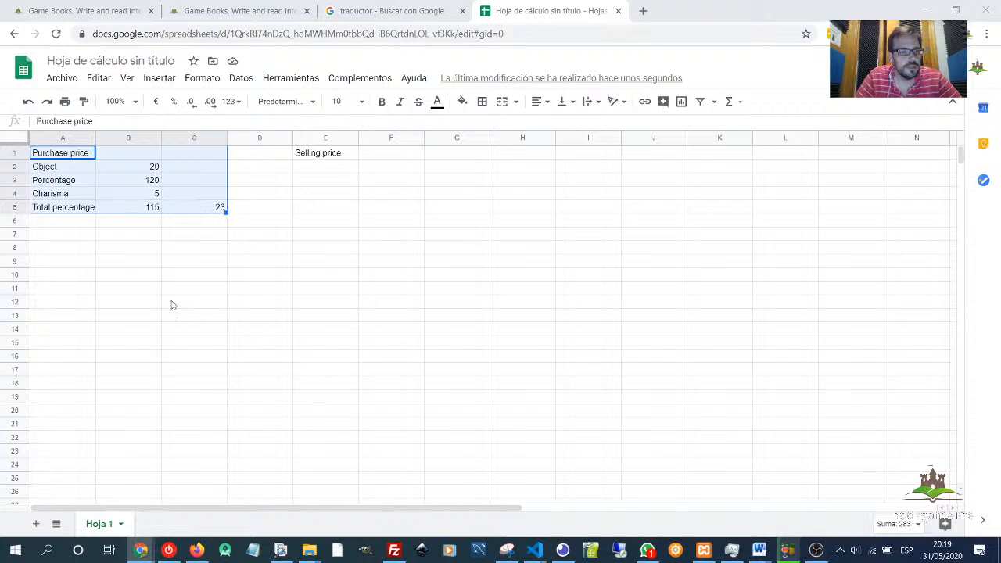
{"action": "left_click", "coordinate": [62, 169]}
{"action": "left_click_drag", "start_coordinate": [62, 169], "coordinate": [211, 219]}
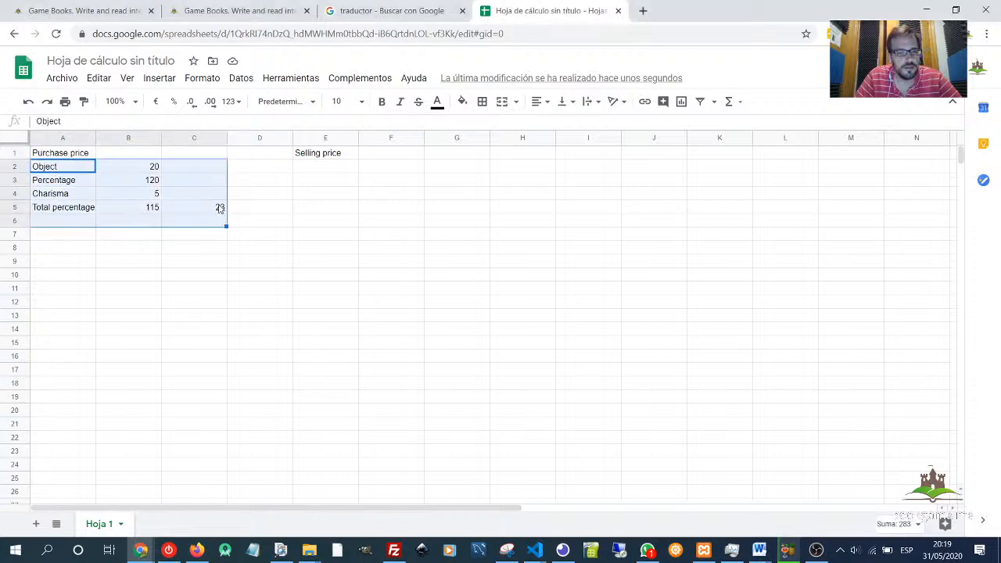
{"action": "key", "text": "ctrl+c"}
{"action": "left_click", "coordinate": [305, 172]}
{"action": "key", "text": "ctrl+v"}
{"action": "left_click", "coordinate": [329, 181]}
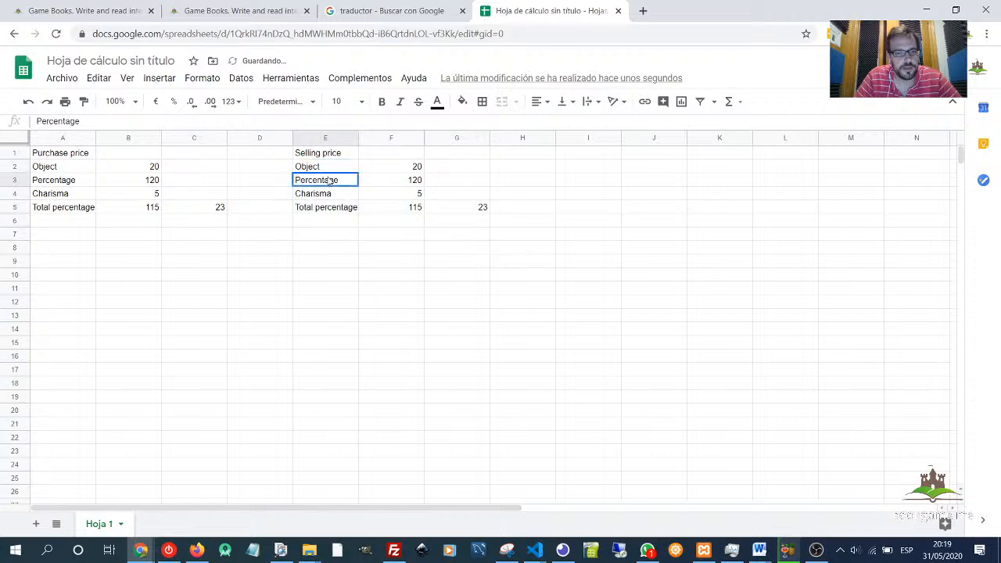
- Set the selling percentage in F3 to 80
{"action": "left_click", "coordinate": [388, 184]}
{"action": "type", "text": "80"}
{"action": "key", "text": "Return"}
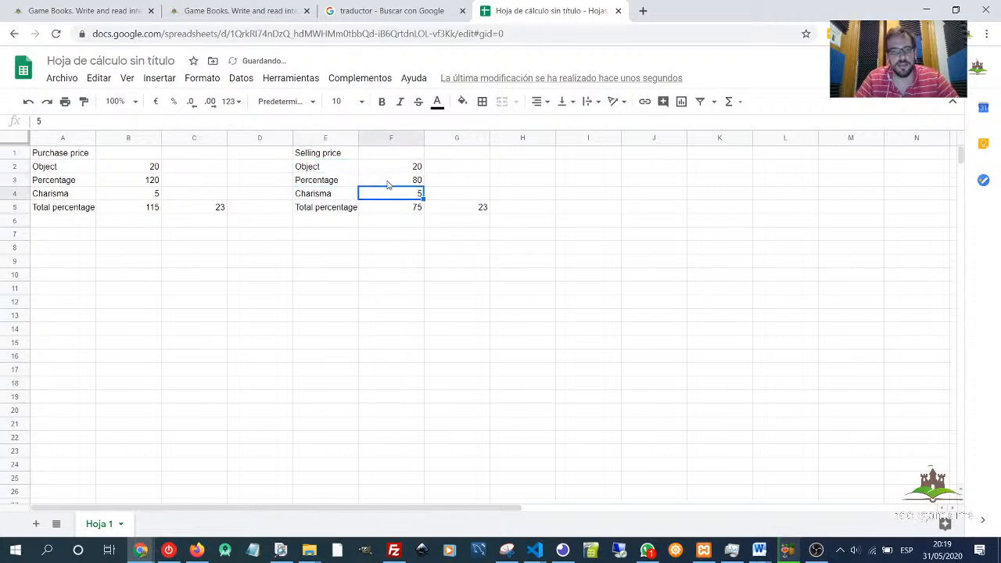
- Change the formula in F5 to =F3+F4 so charisma is added to the selling percentage
{"action": "left_click", "coordinate": [413, 214]}
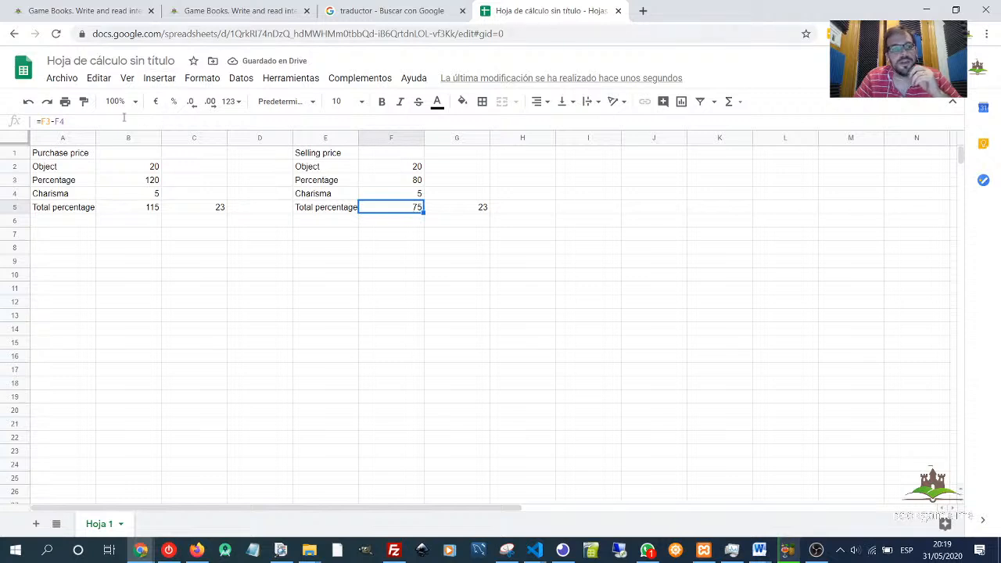
{"action": "left_click", "coordinate": [53, 120]}
{"action": "key", "text": "BackSpace"}
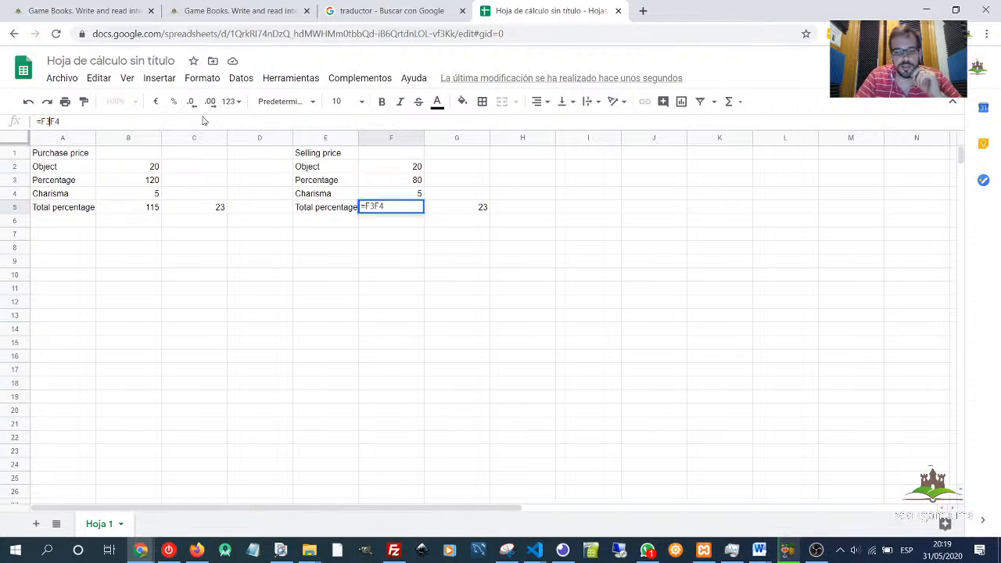
{"action": "type", "text": "+"}
{"action": "key", "text": "Return"}
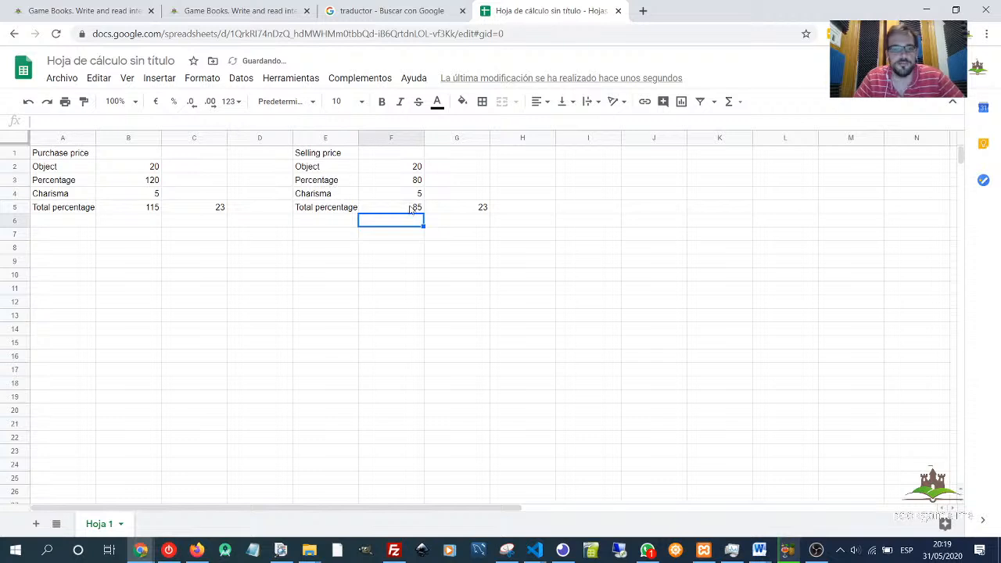
- Rewrite the formula in G5 as =F2*F5/100 to compute the object's selling price
{"action": "left_click", "coordinate": [412, 209]}
{"action": "left_click", "coordinate": [467, 211]}
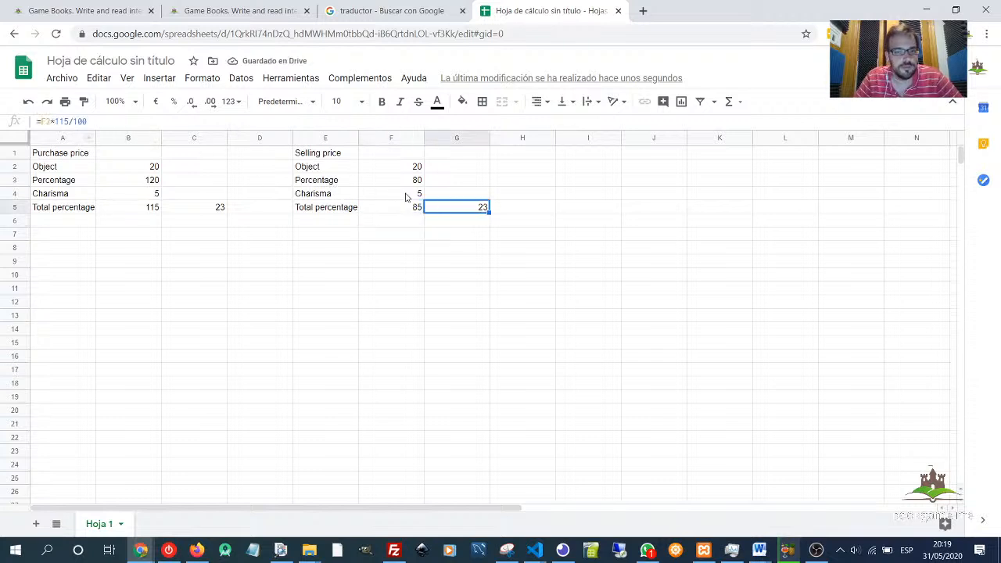
{"action": "left_click_drag", "start_coordinate": [105, 121], "coordinate": [41, 121]}
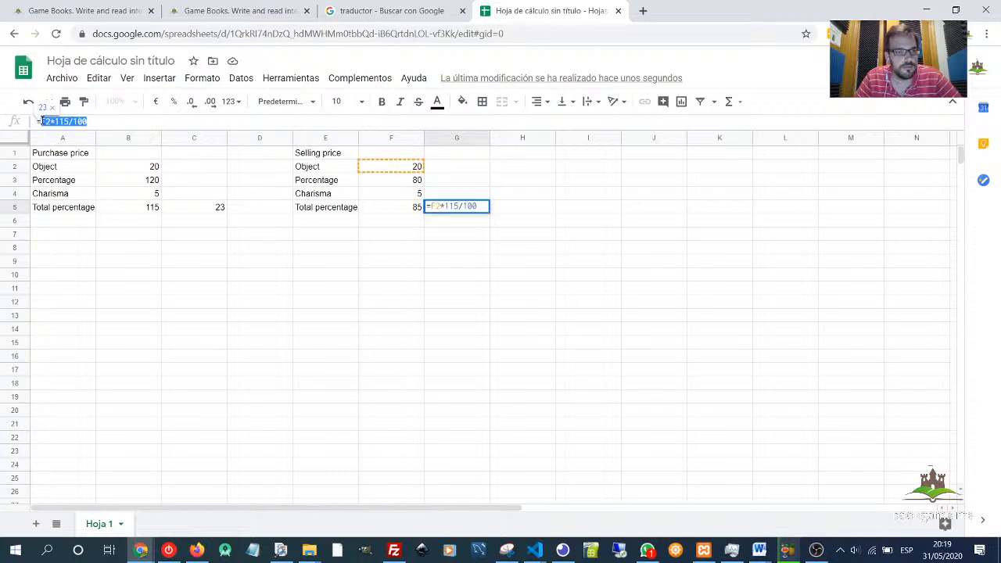
{"action": "left_click", "coordinate": [388, 168]}
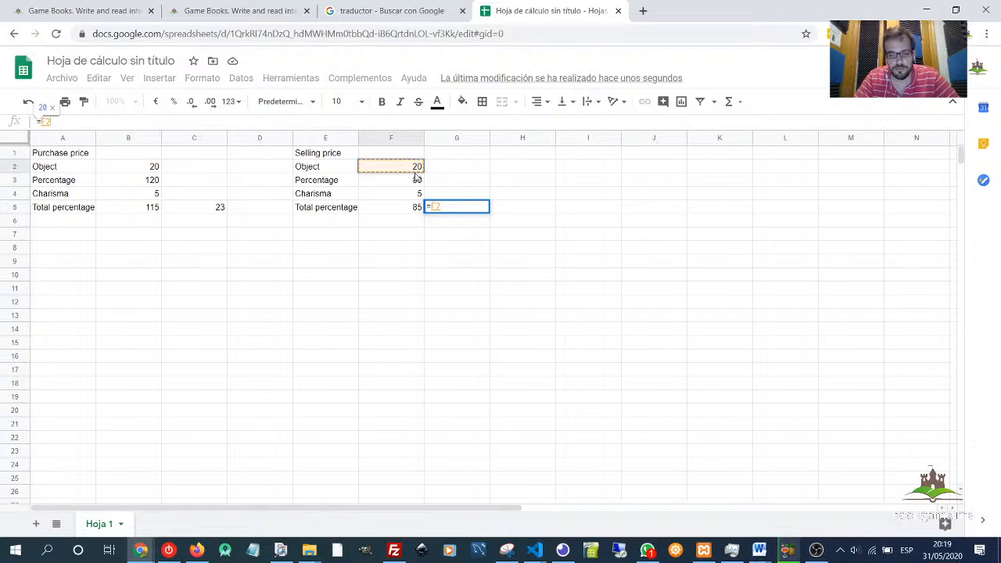
{"action": "type", "text": "*"}
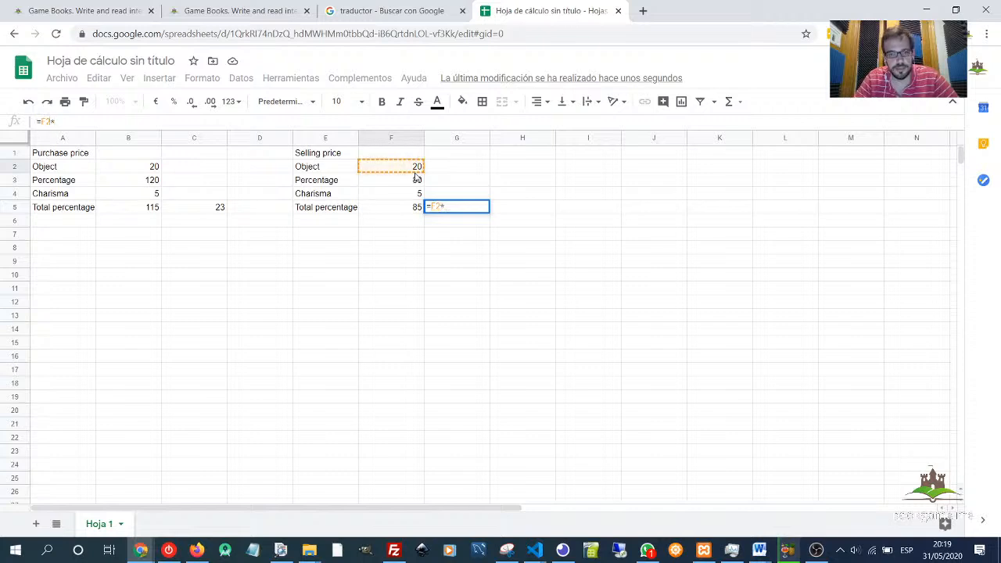
{"action": "left_click", "coordinate": [390, 211]}
{"action": "type", "text": "*"}
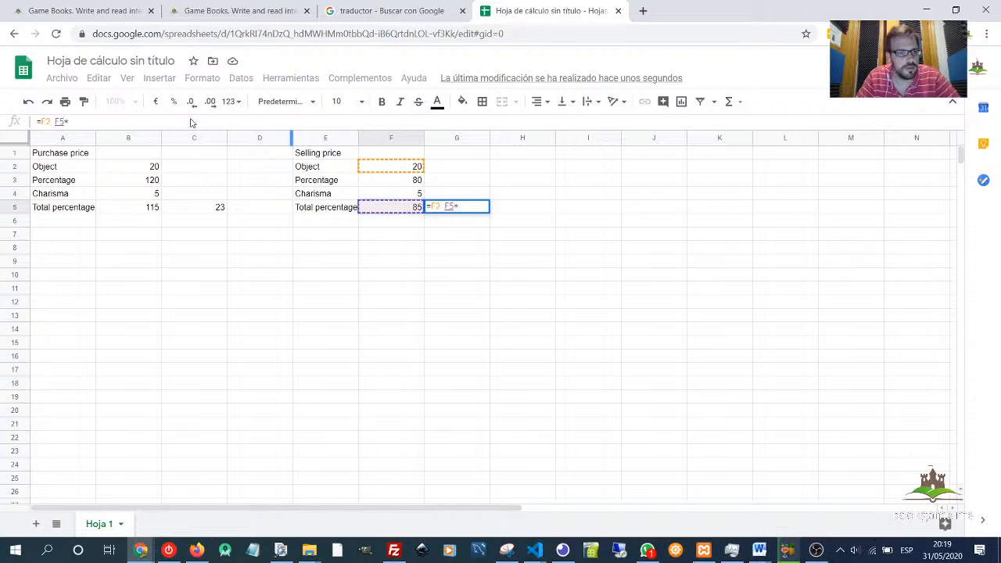
{"action": "key", "text": "BackSpace"}
{"action": "key", "text": "BackSpace"}
{"action": "key", "text": "BackSpace"}
{"action": "key", "text": "BackSpace"}
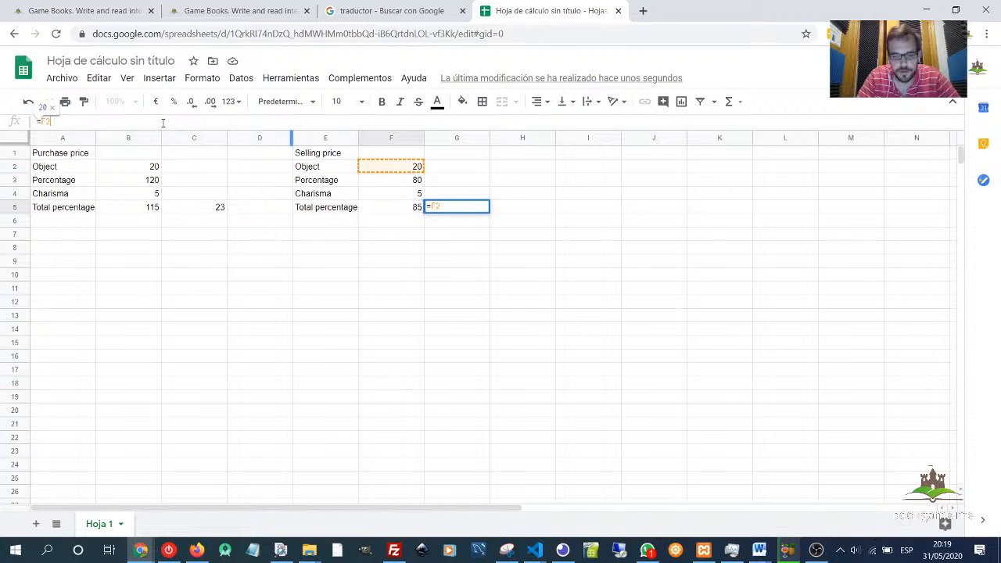
{"action": "type", "text": "*"}
{"action": "left_click", "coordinate": [405, 211]}
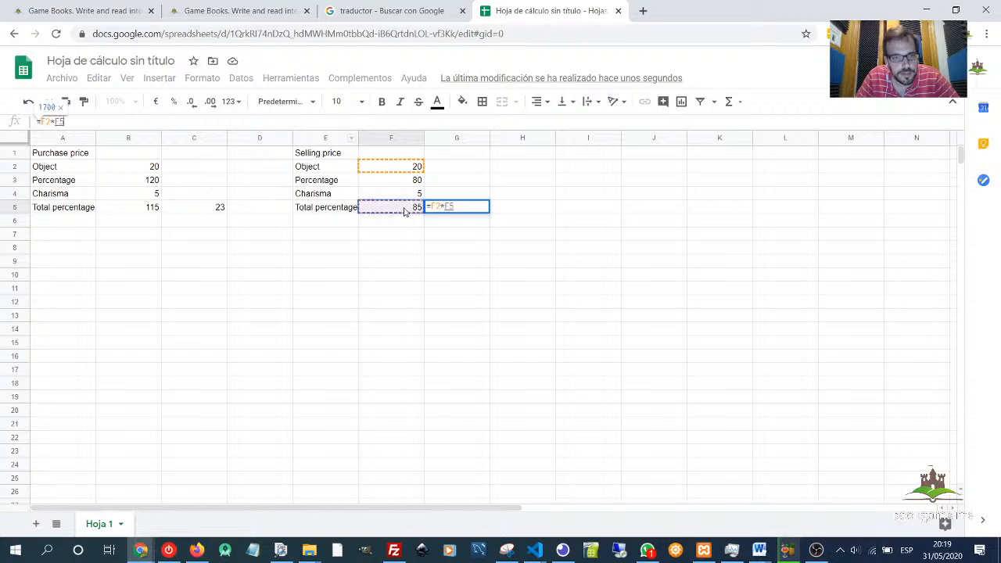
{"action": "type", "text": "/100"}
{"action": "key", "text": "Return"}
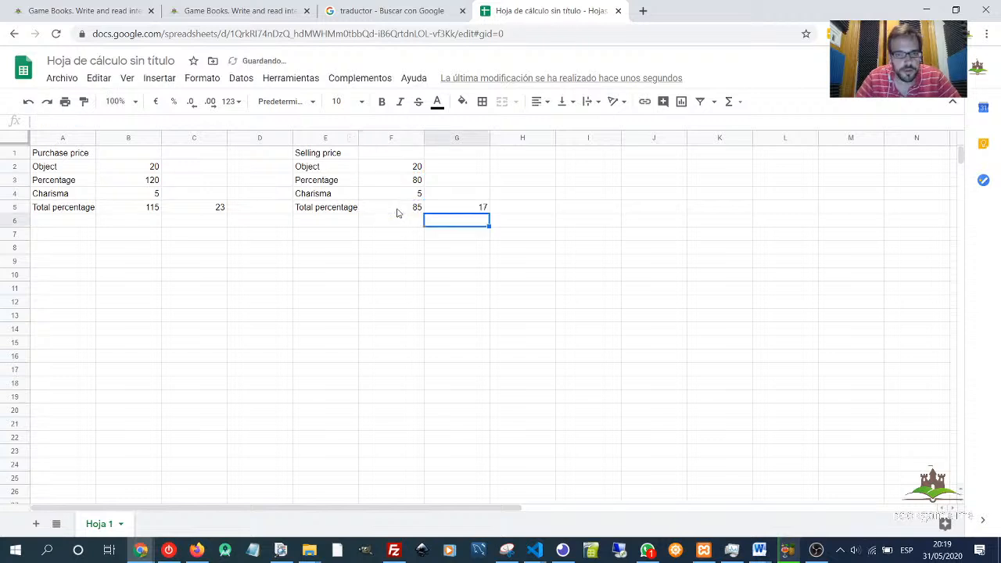
- Set the selling percentage in F3 to 90
{"action": "left_click", "coordinate": [482, 207]}
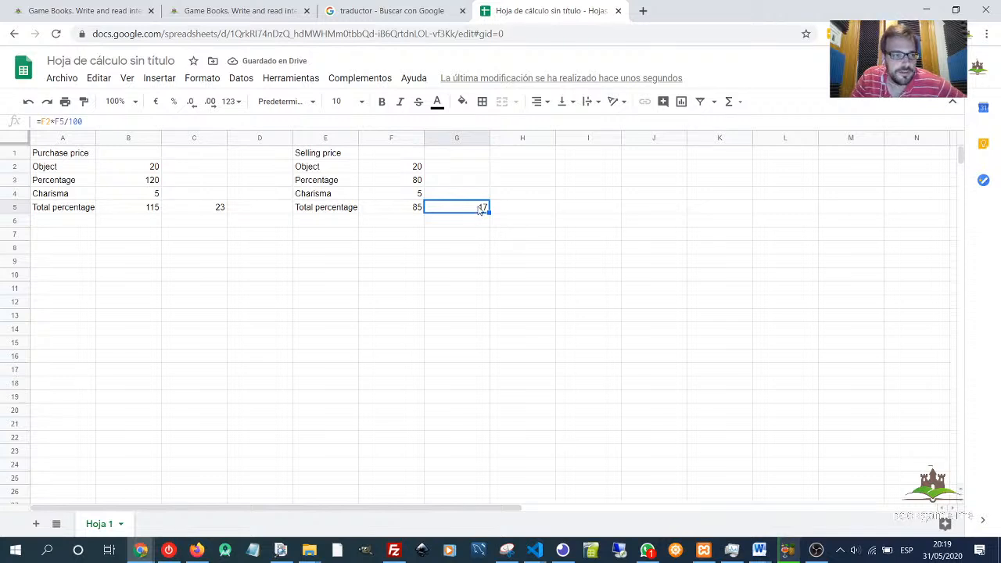
{"action": "left_click", "coordinate": [532, 211]}
{"action": "left_click", "coordinate": [408, 183]}
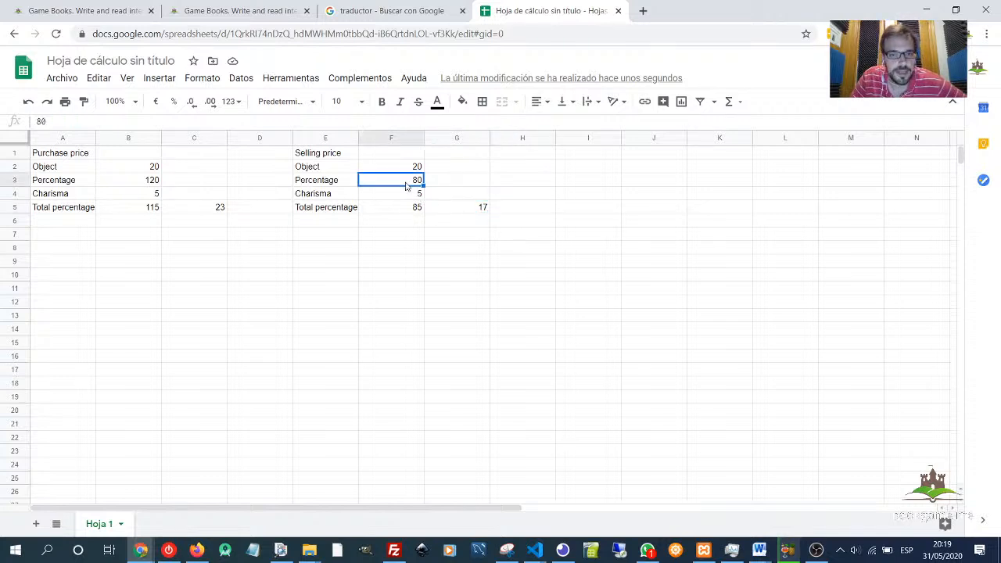
{"action": "left_click", "coordinate": [458, 208]}
{"action": "left_click", "coordinate": [419, 196]}
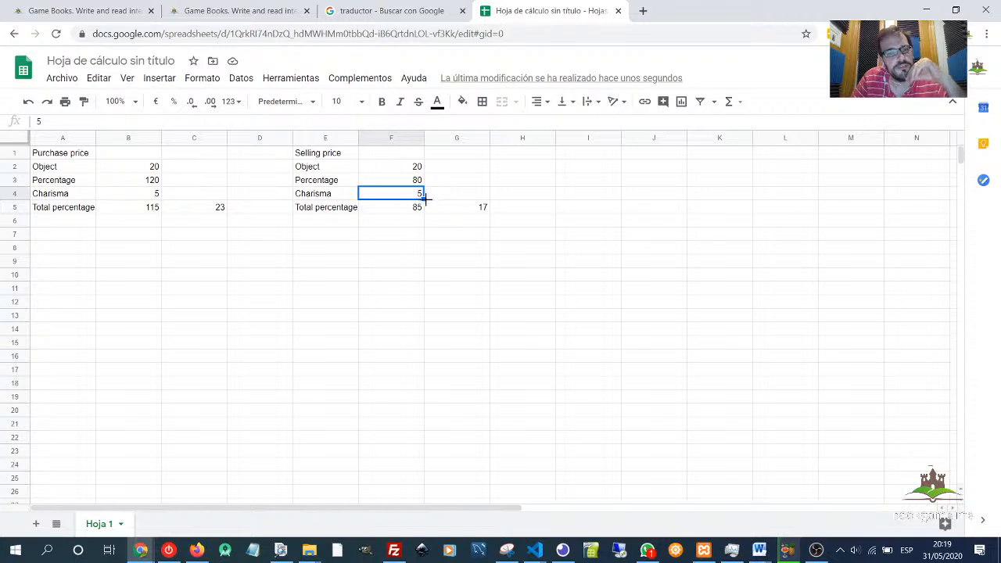
{"action": "left_click", "coordinate": [462, 211]}
{"action": "left_click", "coordinate": [409, 182]}
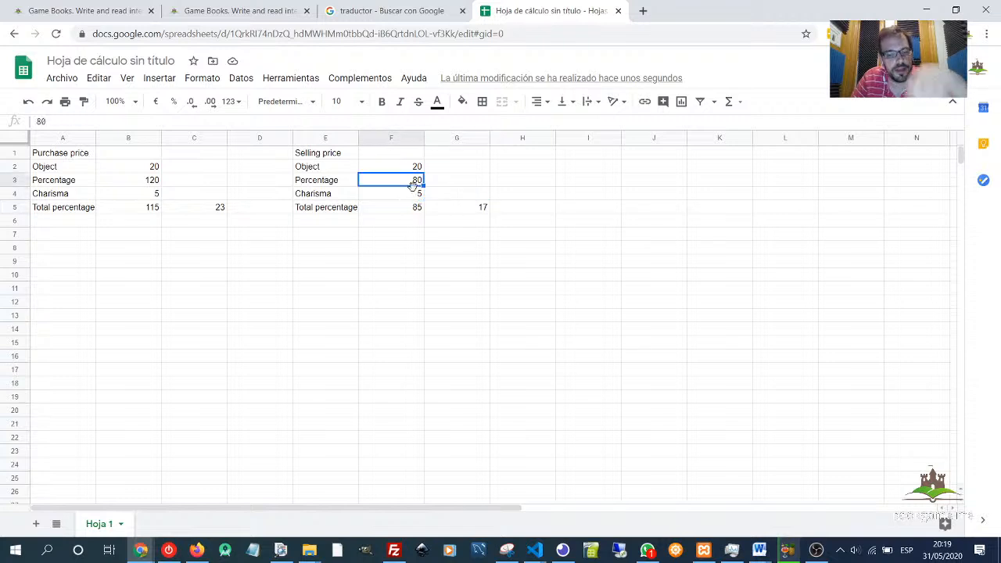
{"action": "type", "text": "90"}
{"action": "left_click", "coordinate": [499, 197]}
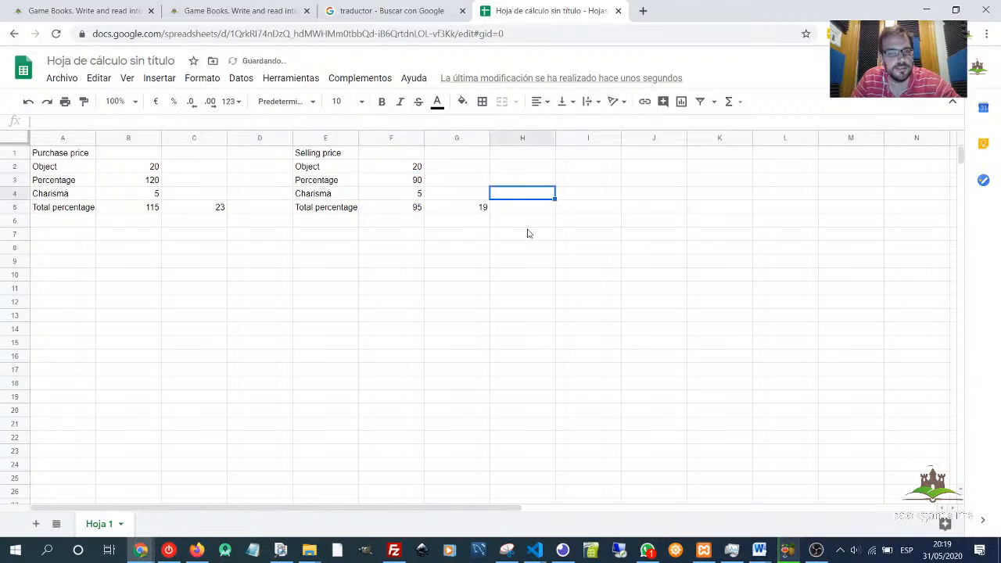
{"action": "left_click", "coordinate": [482, 212]}
{"action": "left_click", "coordinate": [405, 184]}
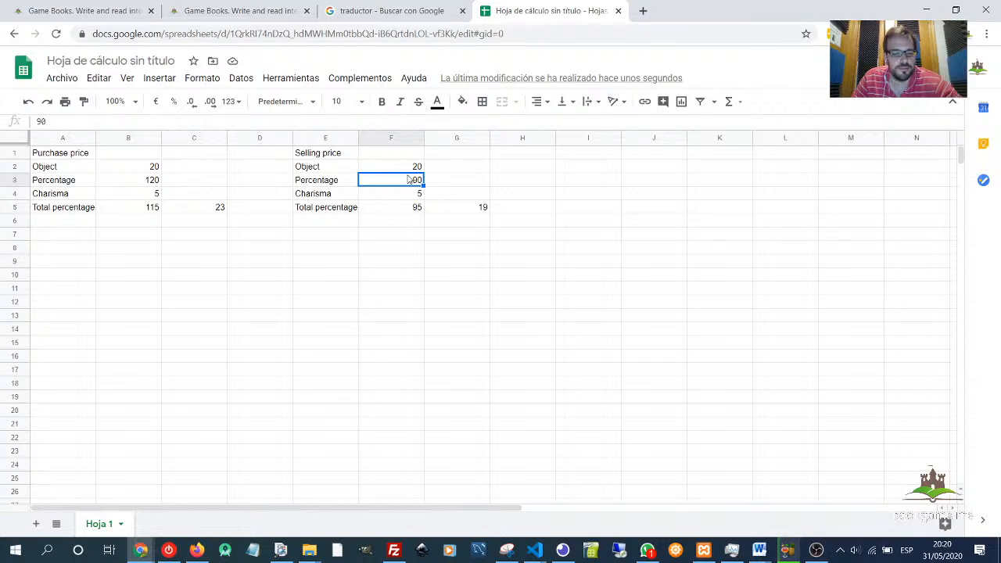
- Set the selling percentage in F3 to 50 and review the selling price formula in G5
{"action": "type", "text": "50"}
{"action": "key", "text": "Return"}
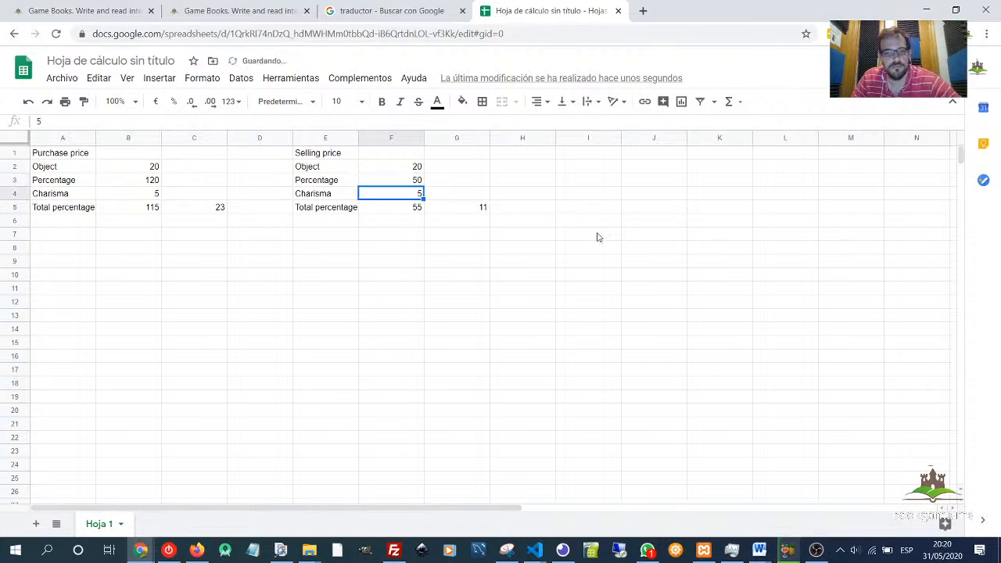
{"action": "left_click", "coordinate": [495, 208]}
{"action": "left_click", "coordinate": [484, 206]}
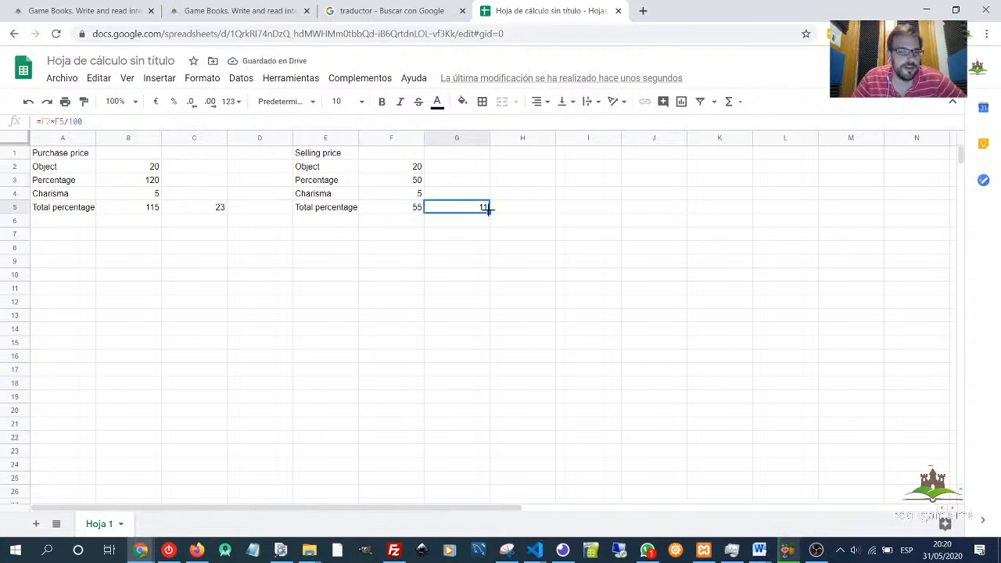
{"action": "left_click", "coordinate": [538, 211]}
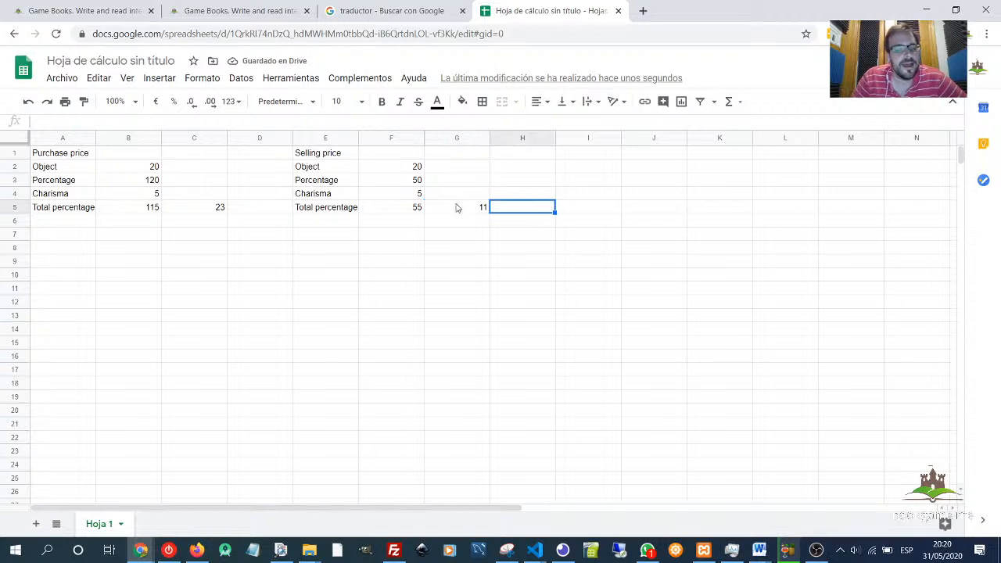
- Set the selling charisma in F4 to 20
{"action": "left_click", "coordinate": [409, 194]}
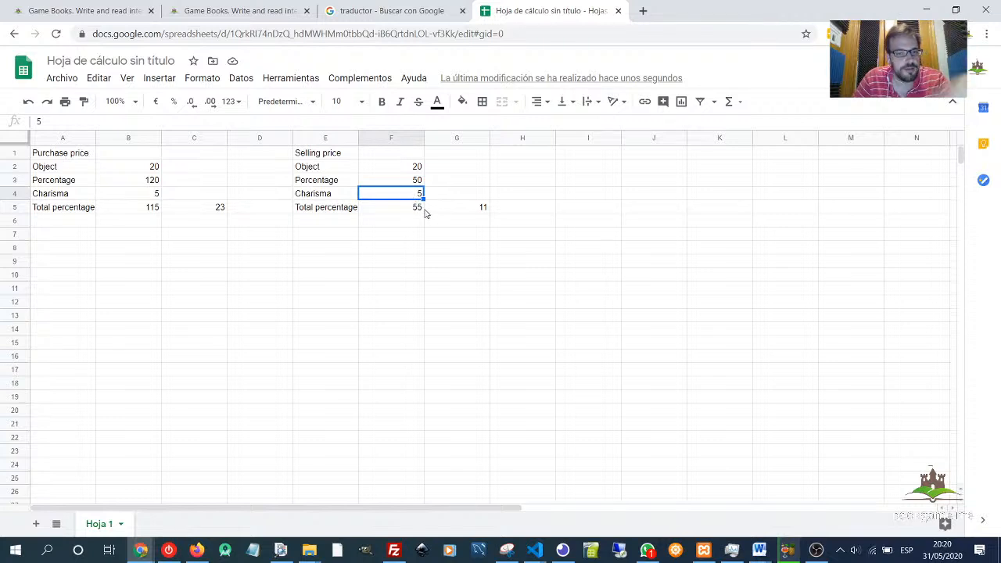
{"action": "type", "text": "1"}
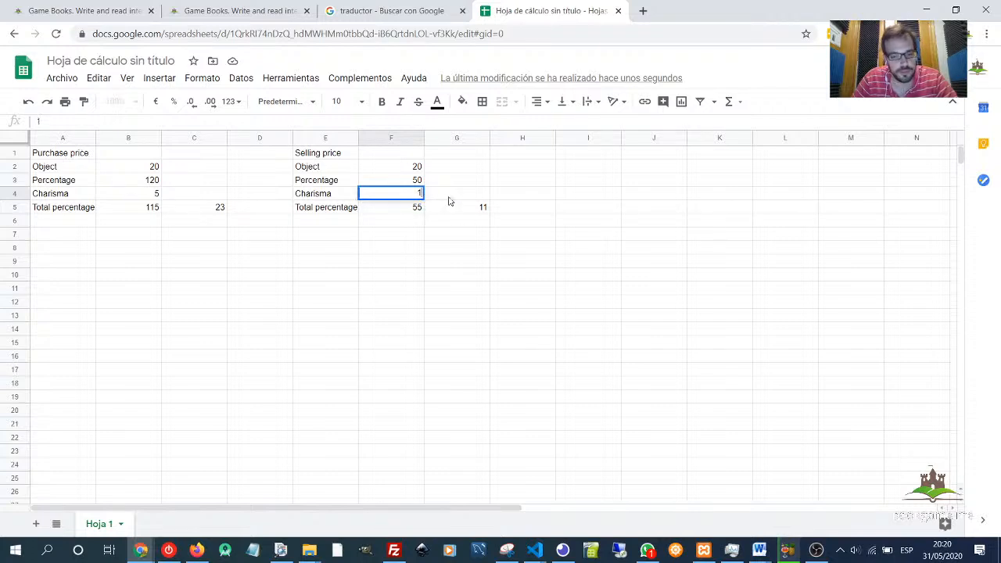
{"action": "key", "text": "BackSpace"}
{"action": "type", "text": "20"}
{"action": "key", "text": "Return"}
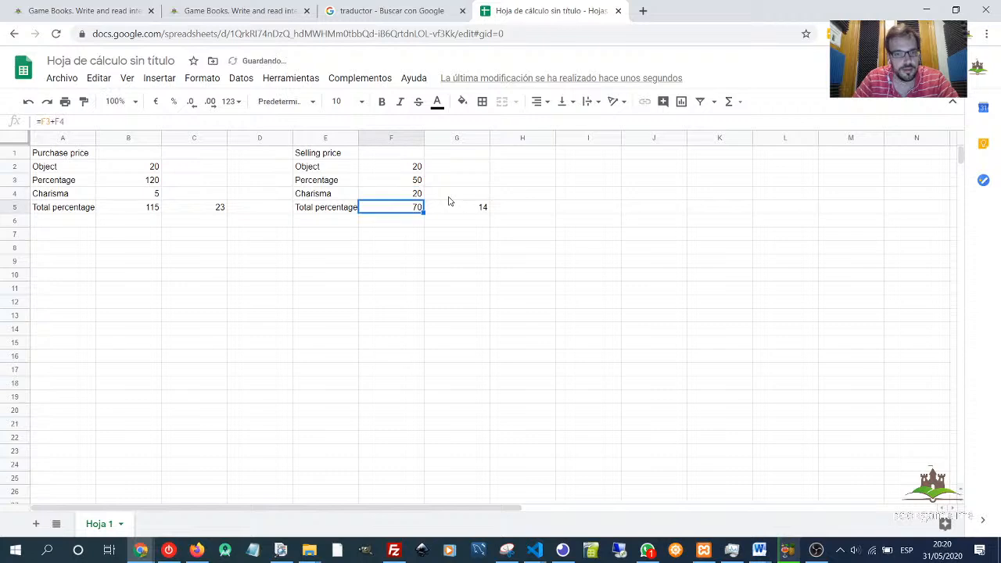
- Set the selling percentage in F3 to 90
{"action": "left_click", "coordinate": [413, 182]}
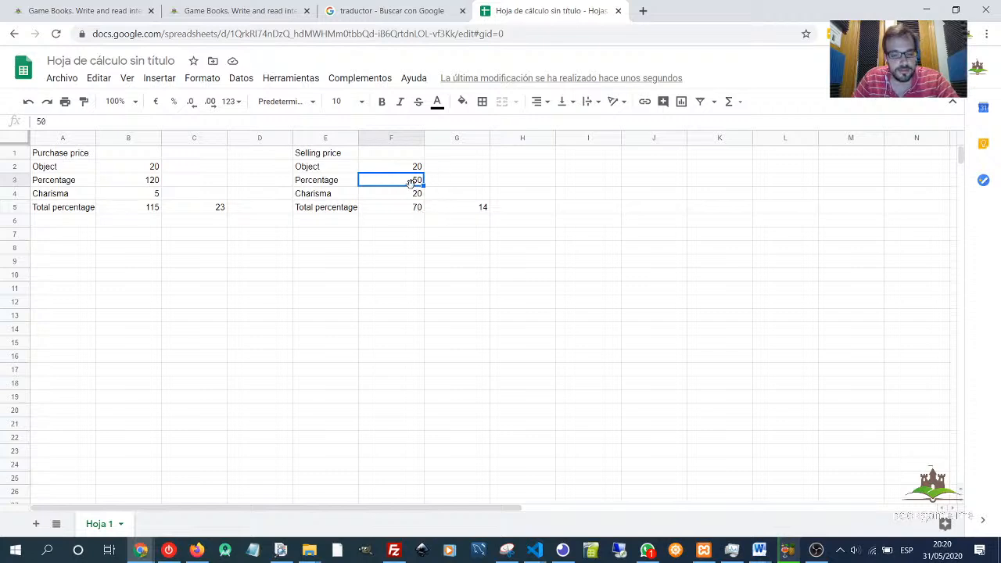
{"action": "type", "text": "90"}
{"action": "key", "text": "Return"}
{"action": "left_click", "coordinate": [453, 263]}
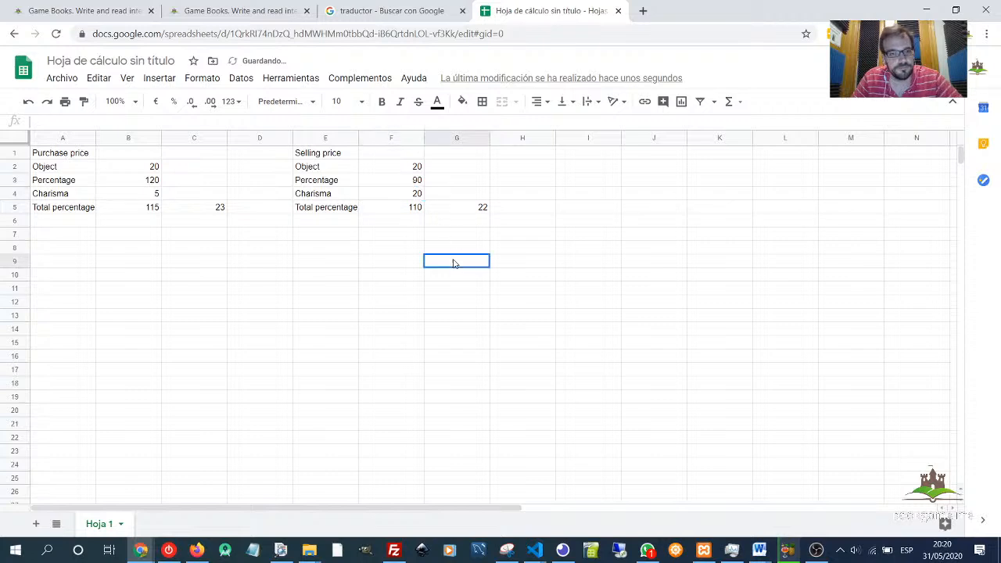
- Set the purchase charisma in B4 to 20 after reviewing the total percentage cells
{"action": "left_click", "coordinate": [411, 211]}
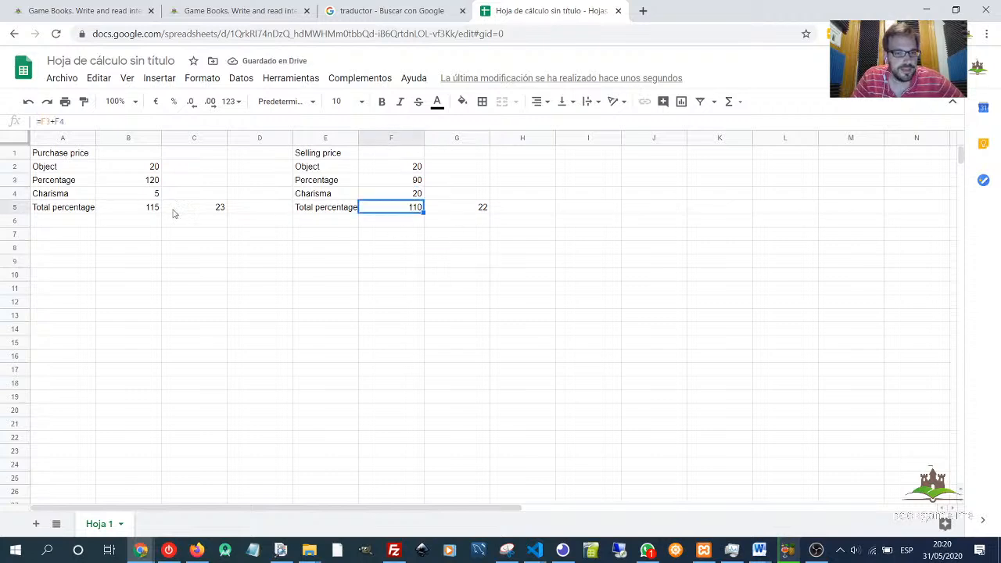
{"action": "left_click", "coordinate": [183, 318]}
{"action": "left_click", "coordinate": [141, 183]}
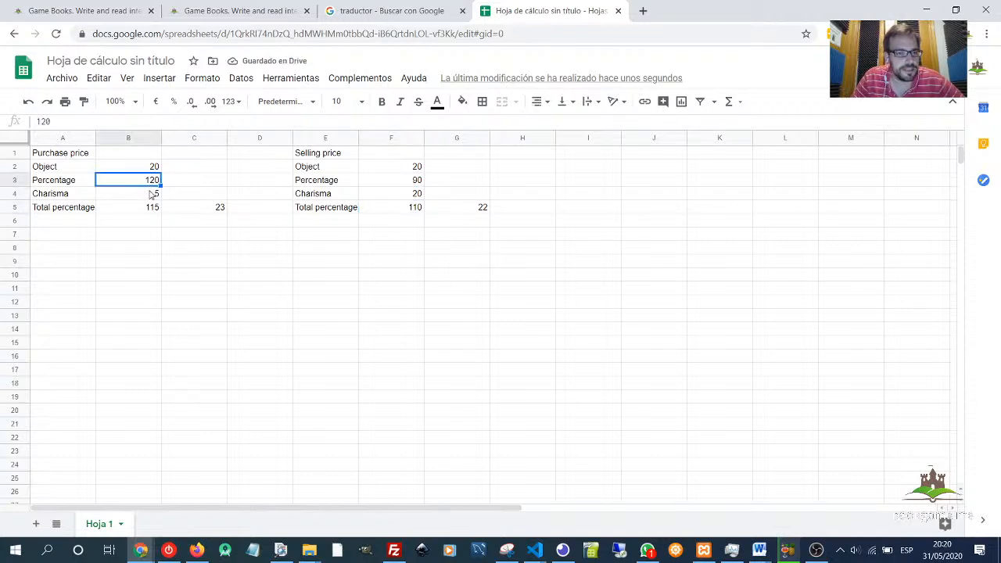
{"action": "left_click", "coordinate": [167, 238]}
{"action": "left_click", "coordinate": [151, 194]}
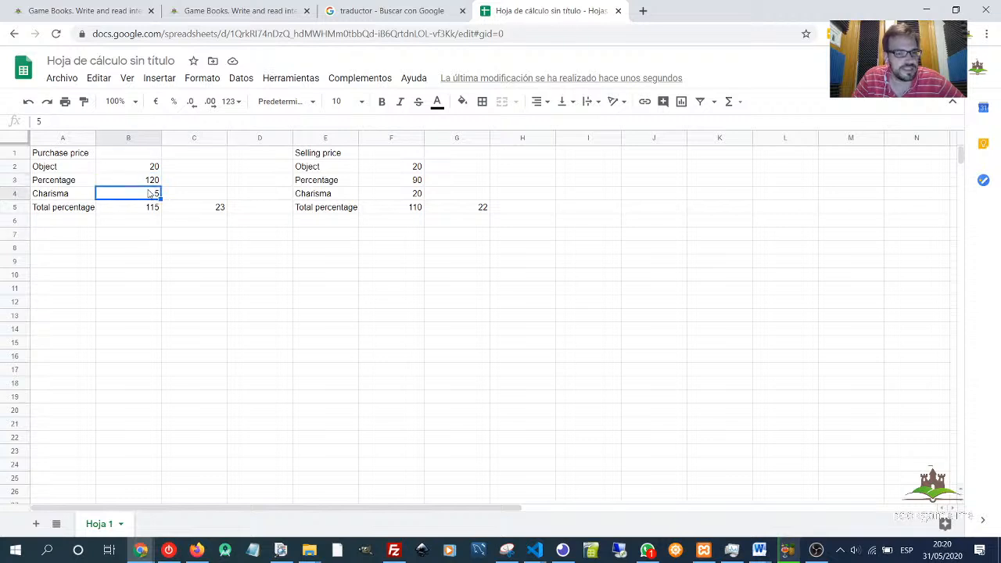
{"action": "type", "text": "20"}
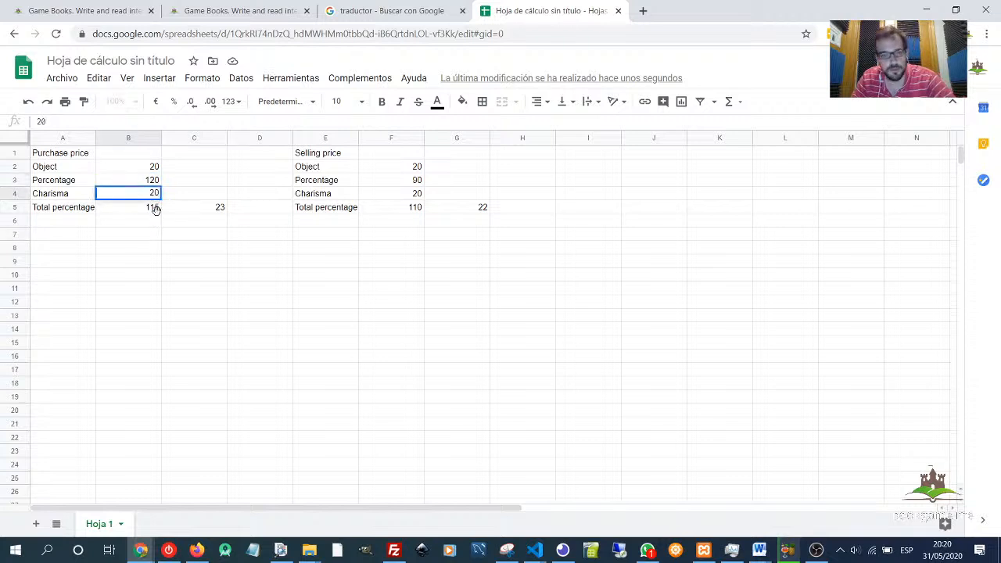
{"action": "left_click", "coordinate": [258, 273]}
- Change the purchase percentage in B3 to 110
{"action": "left_click", "coordinate": [151, 194]}
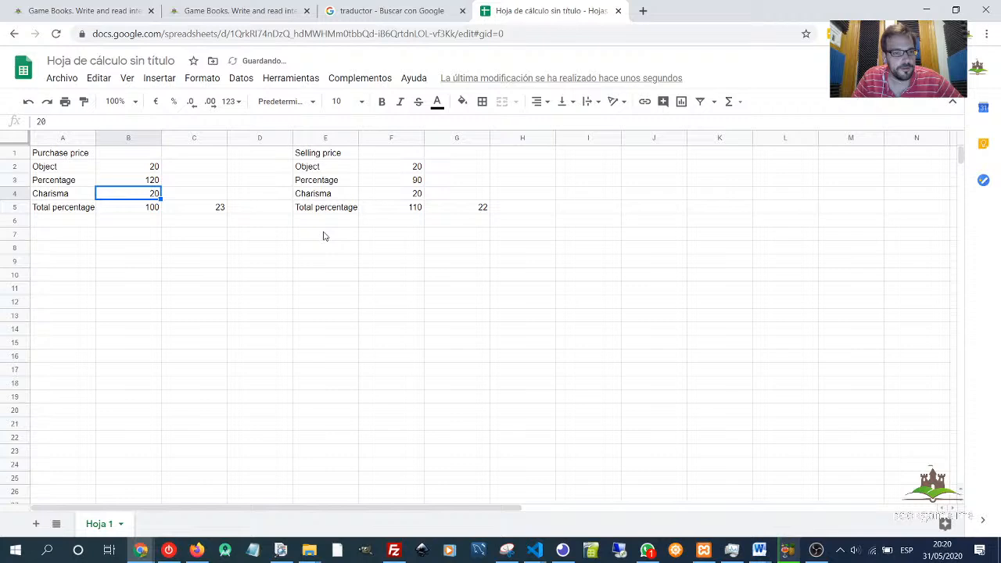
{"action": "left_click", "coordinate": [415, 239]}
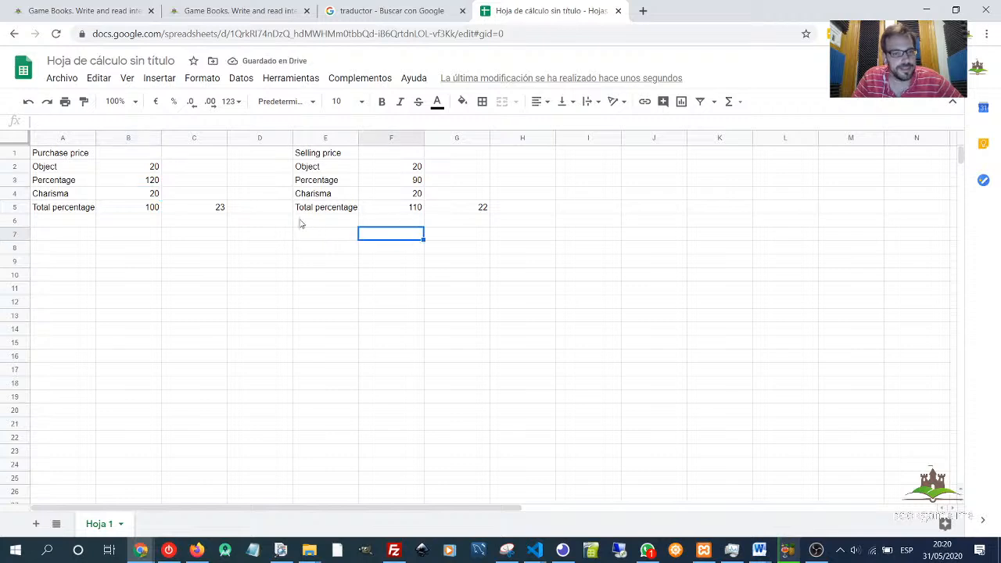
{"action": "left_click", "coordinate": [151, 182]}
{"action": "double_click", "coordinate": [157, 180]}
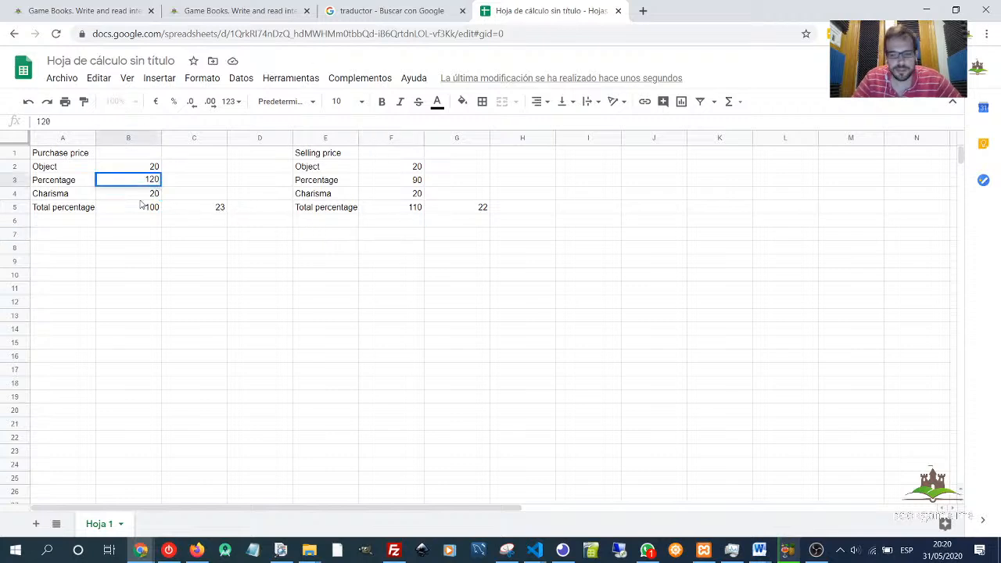
{"action": "key", "text": "BackSpace"}
{"action": "key", "text": "BackSpace"}
{"action": "type", "text": "10"}
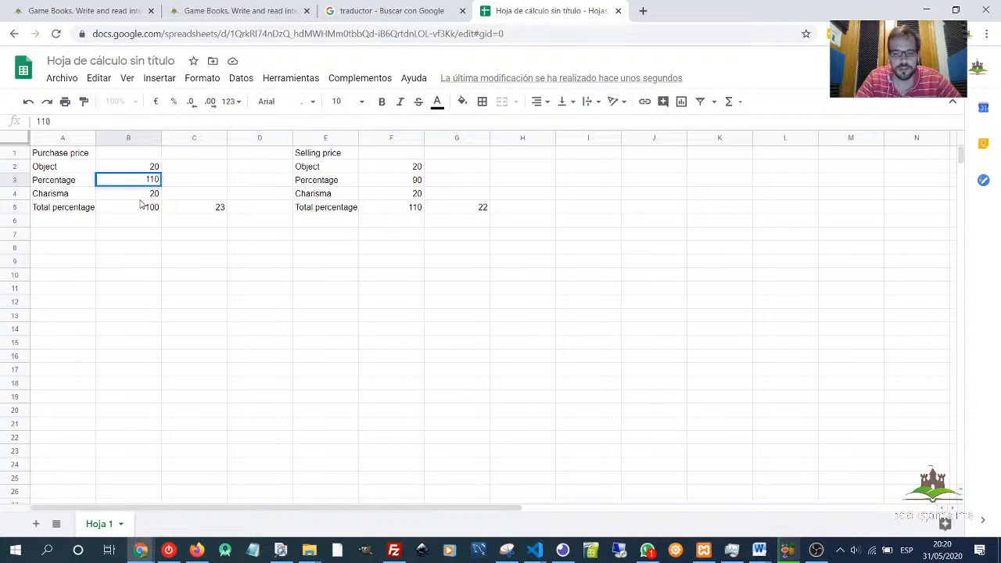
{"action": "key", "text": "Return"}
{"action": "left_click", "coordinate": [313, 265]}
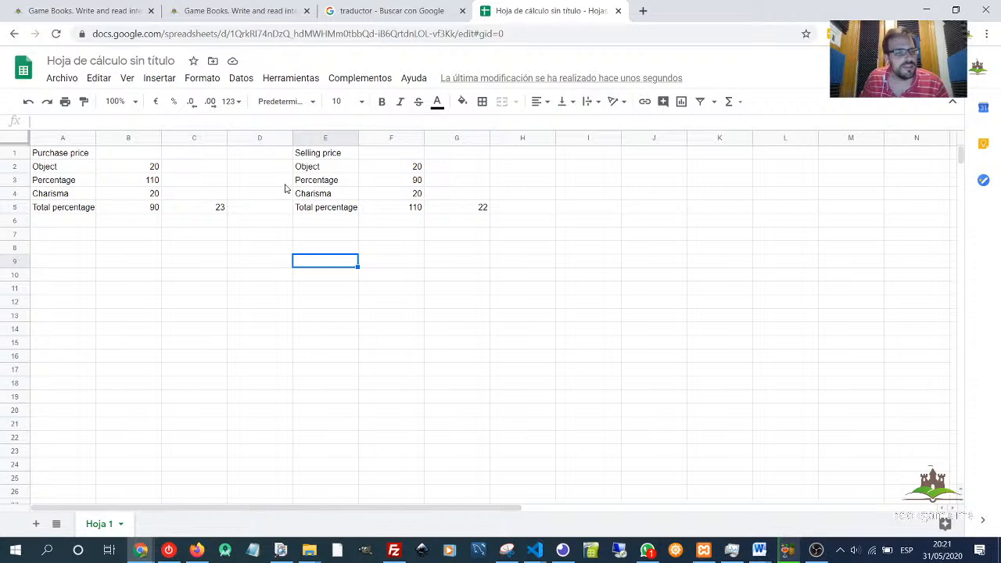
- Set the purchase charisma in B4 to 30 after reviewing the purchase price formula in C5
{"action": "left_click", "coordinate": [149, 197]}
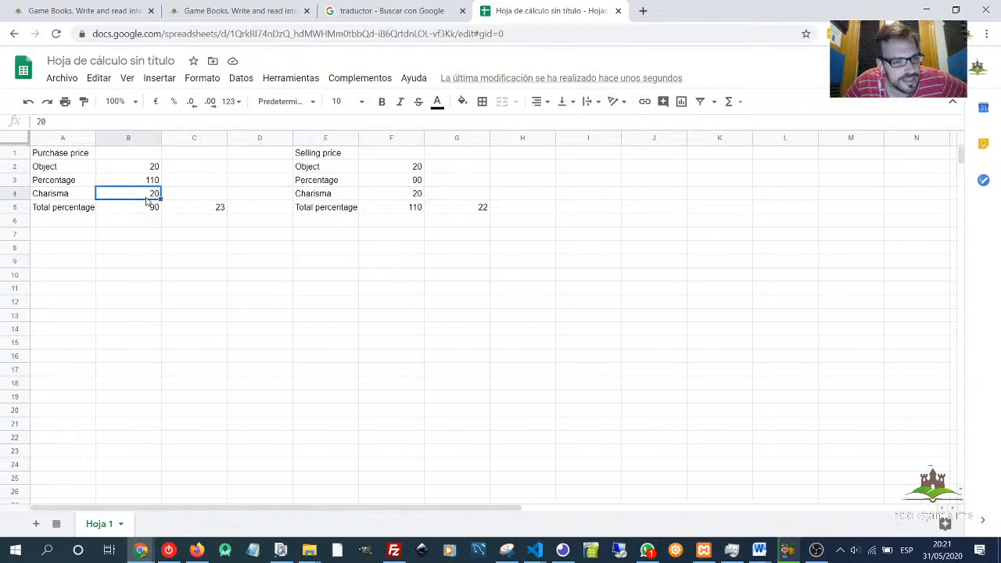
{"action": "left_click", "coordinate": [157, 209]}
{"action": "left_click", "coordinate": [192, 212]}
{"action": "left_click", "coordinate": [70, 157]}
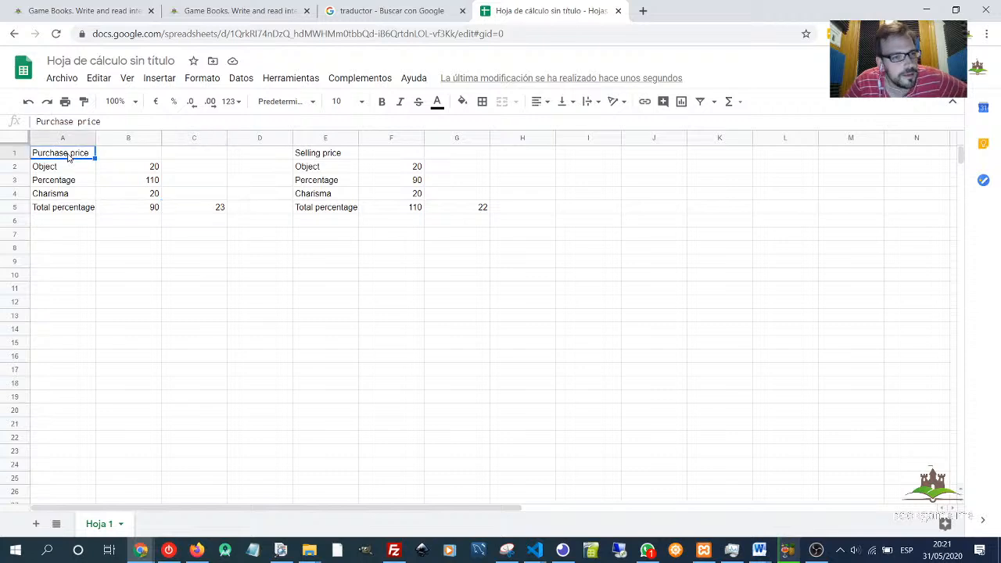
{"action": "left_click", "coordinate": [206, 207]}
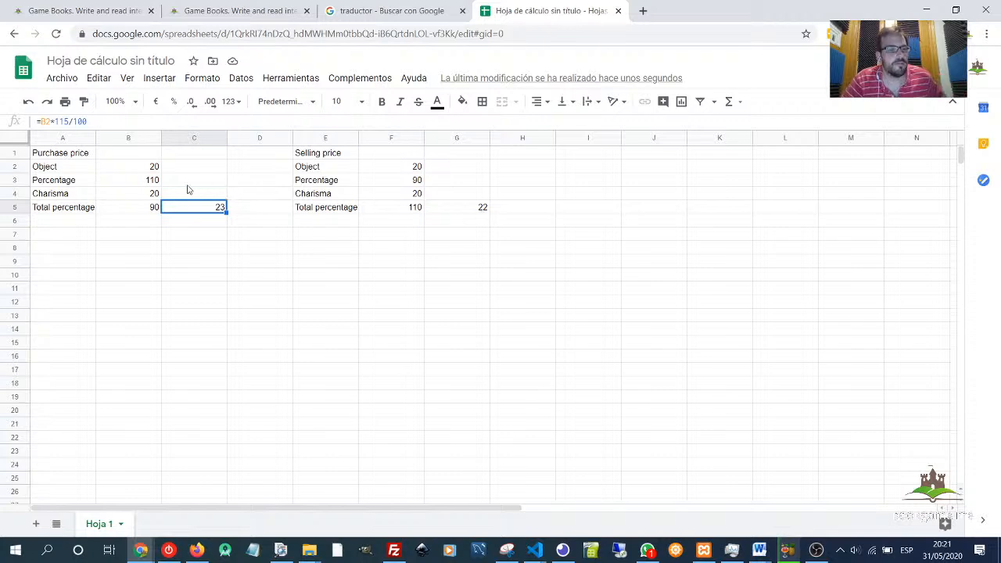
{"action": "left_click", "coordinate": [147, 196]}
{"action": "type", "text": "30"}
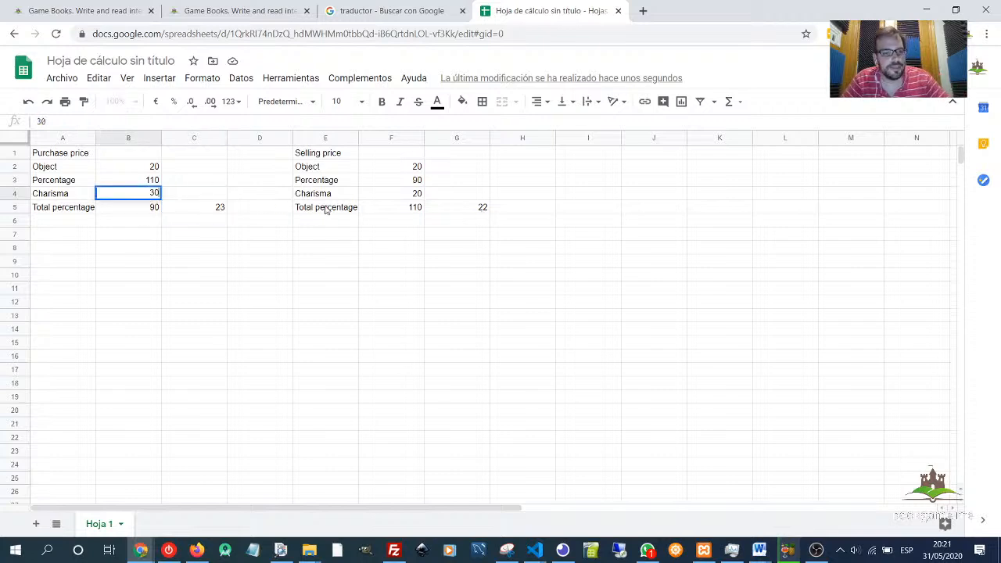
{"action": "key", "text": "Return"}
- Set the selling charisma in F4 to 30
{"action": "left_click", "coordinate": [407, 198]}
{"action": "type", "text": "30"}
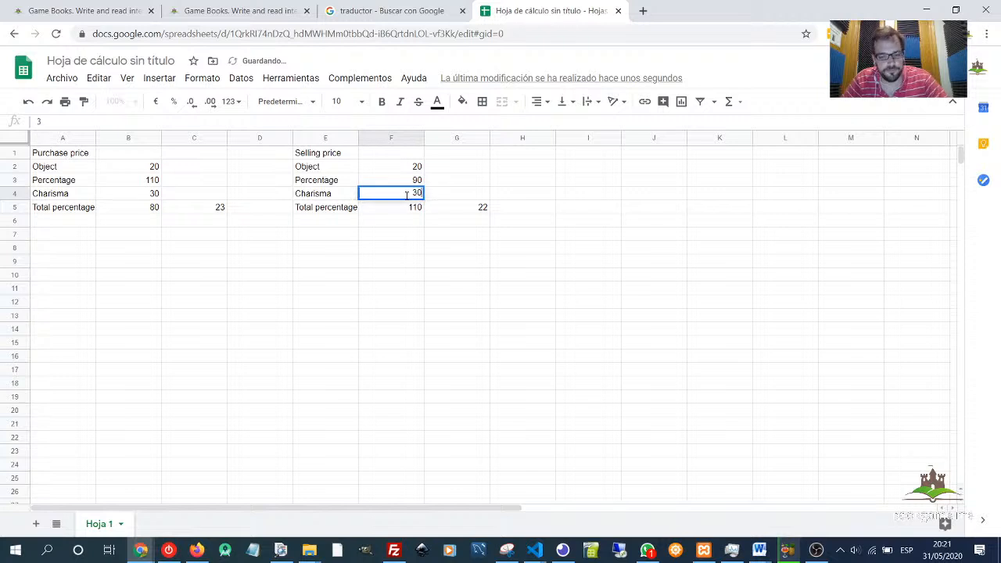
{"action": "key", "text": "Return"}
{"action": "left_click", "coordinate": [523, 252]}
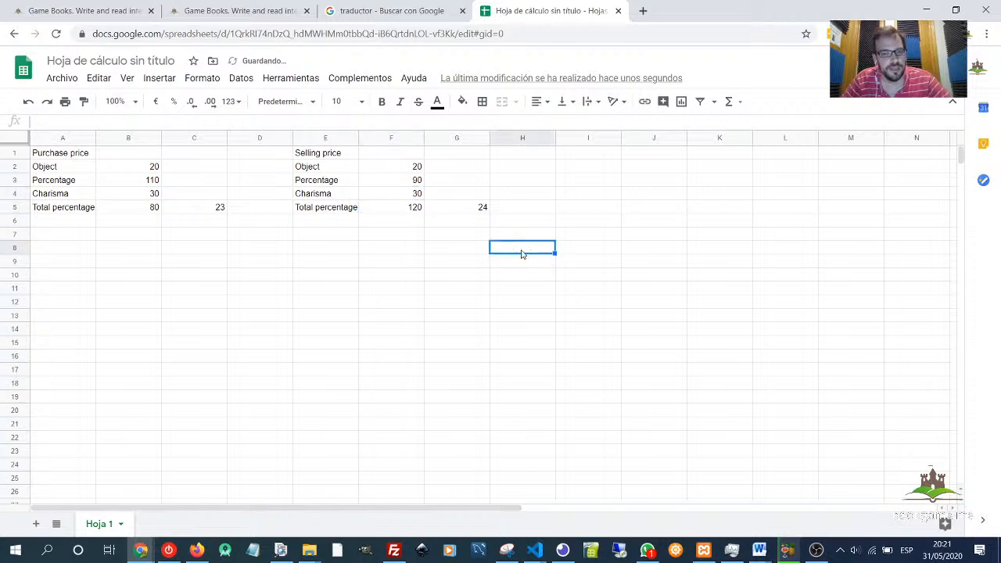
- Replace the selling total percentage formula in F5 with the fixed value 100
{"action": "left_click", "coordinate": [190, 210]}
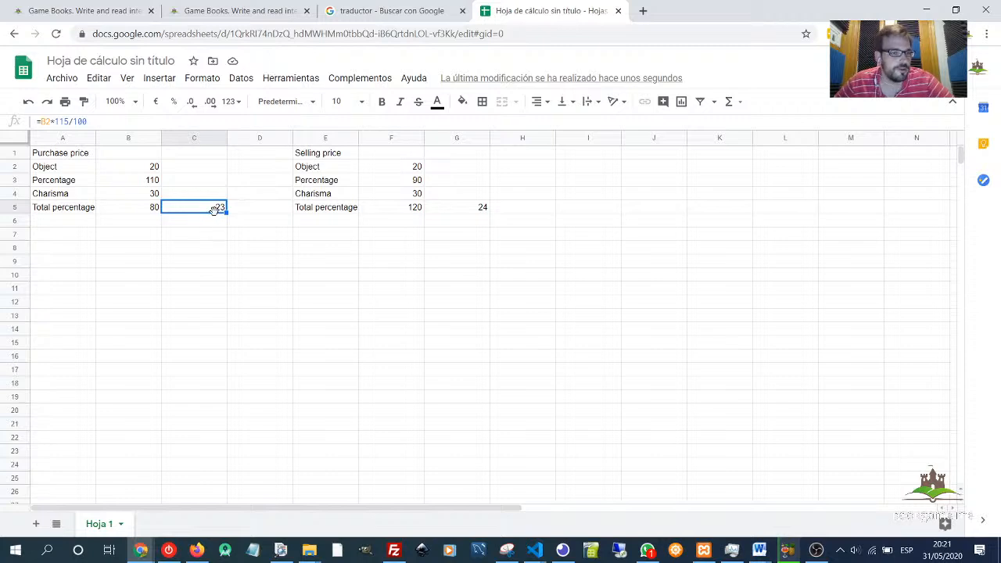
{"action": "left_click", "coordinate": [462, 205]}
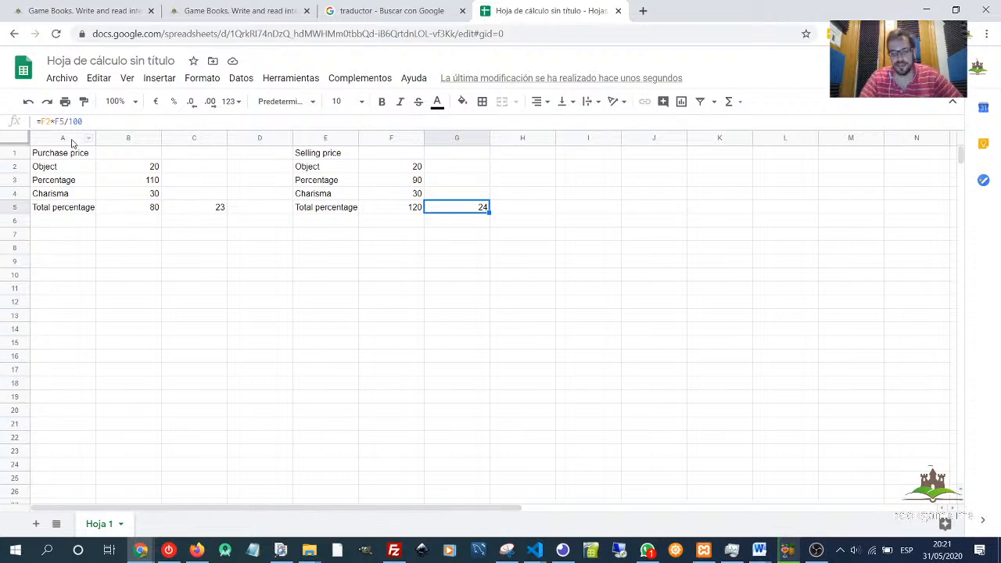
{"action": "key", "text": "Left"}
{"action": "key", "text": "Up"}
{"action": "key", "text": "Down"}
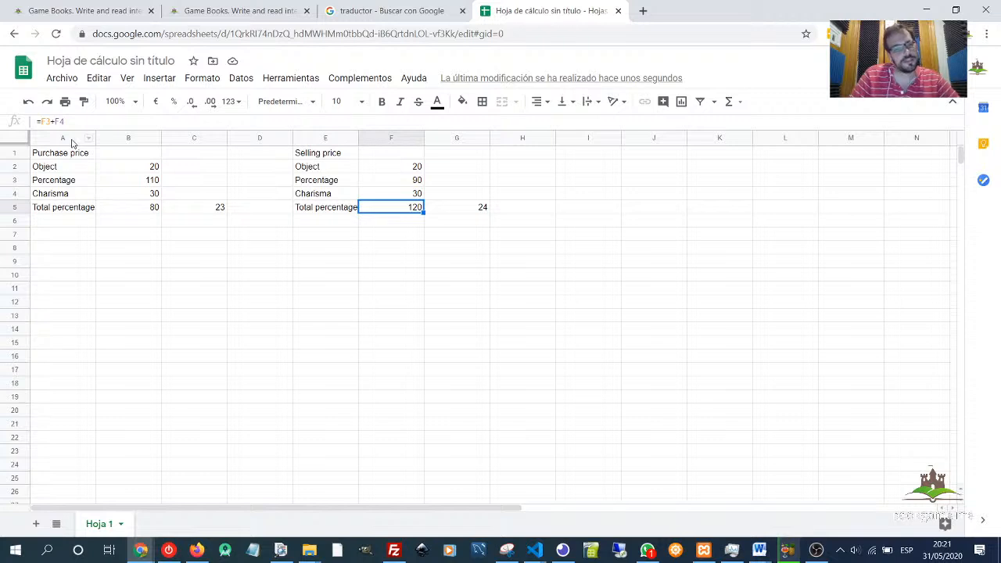
{"action": "type", "text": "100"}
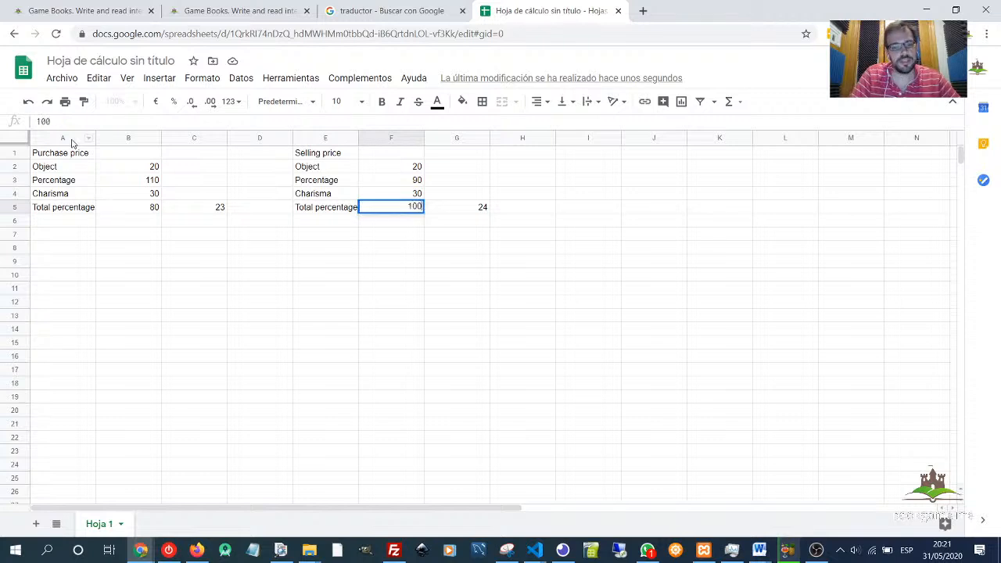
{"action": "key", "text": "Return"}
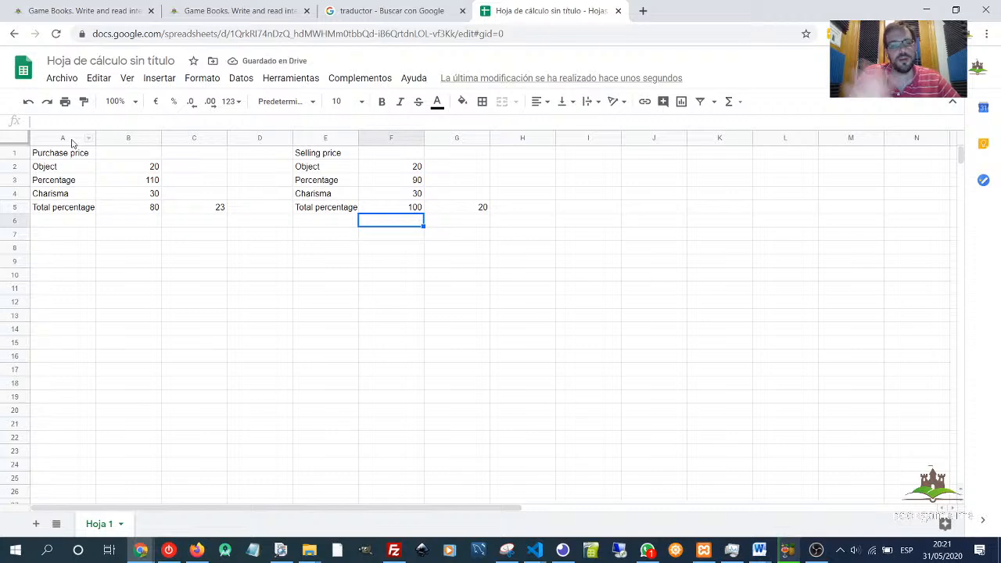
- Review the purchase charisma and the total purchase percentage formula in B5
{"action": "key", "text": "Left"}
{"action": "key", "text": "Left"}
{"action": "key", "text": "Left"}
{"action": "key", "text": "Left"}
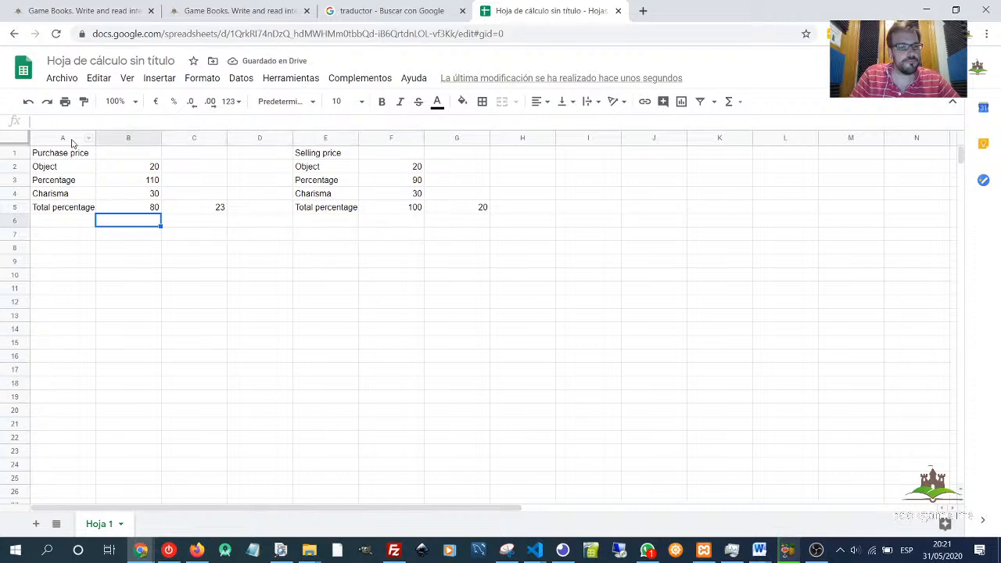
{"action": "key", "text": "Up"}
{"action": "key", "text": "Up"}
{"action": "key", "text": "Down"}
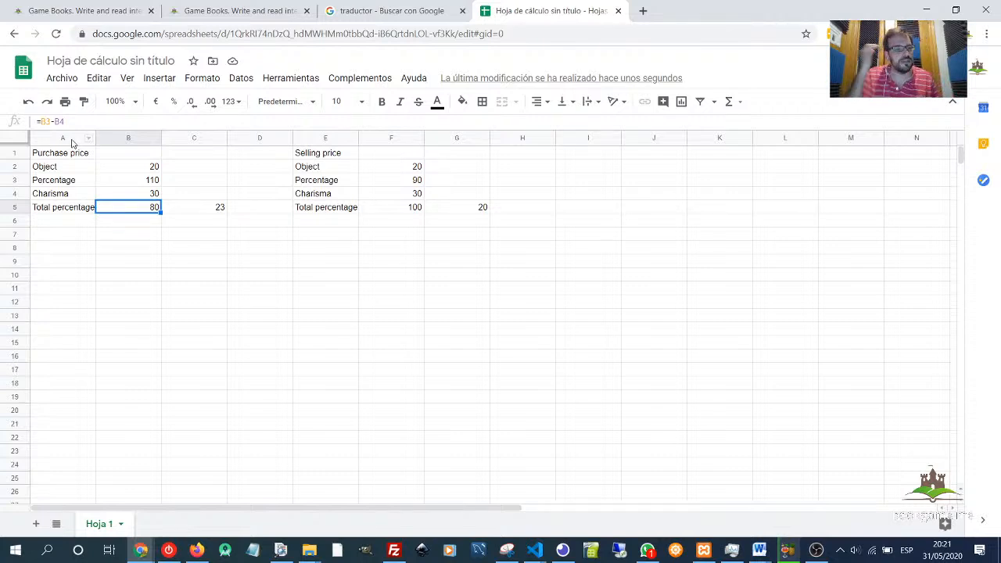
{"action": "left_click", "coordinate": [151, 196]}
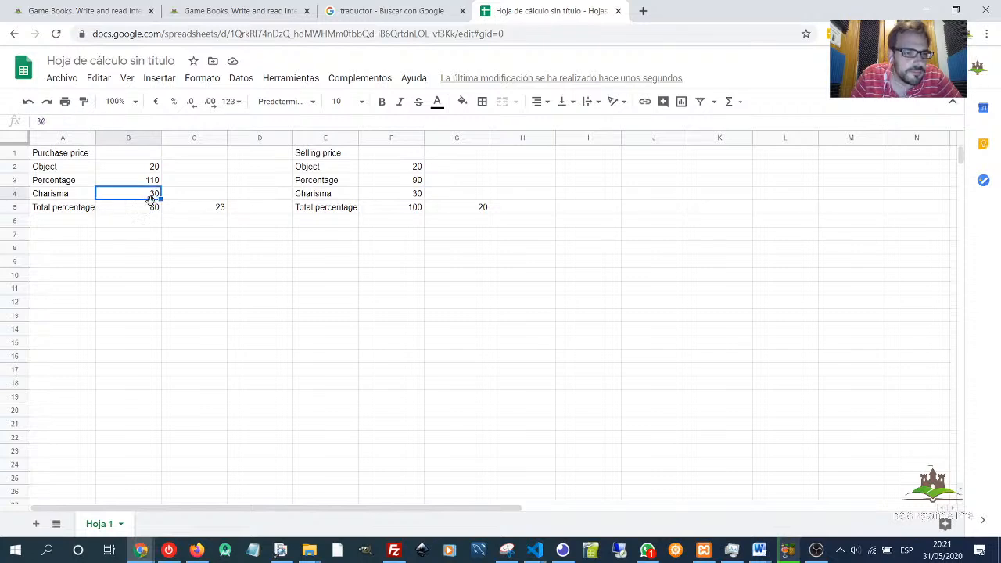
{"action": "left_click", "coordinate": [151, 211]}
{"action": "left_click", "coordinate": [147, 235]}
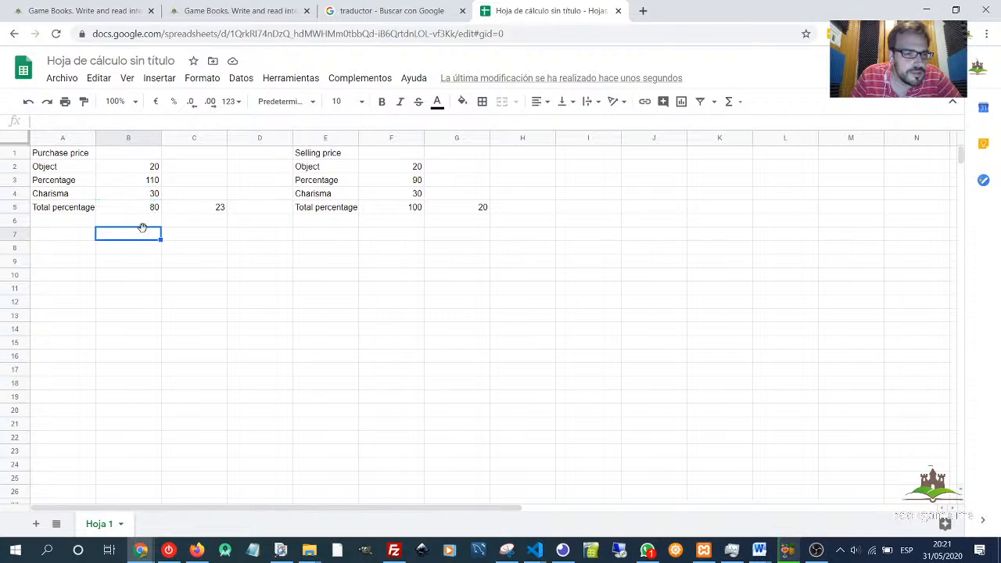
- Replace the total purchase percentage formula in B5 with the fixed value 140
{"action": "left_click", "coordinate": [135, 213]}
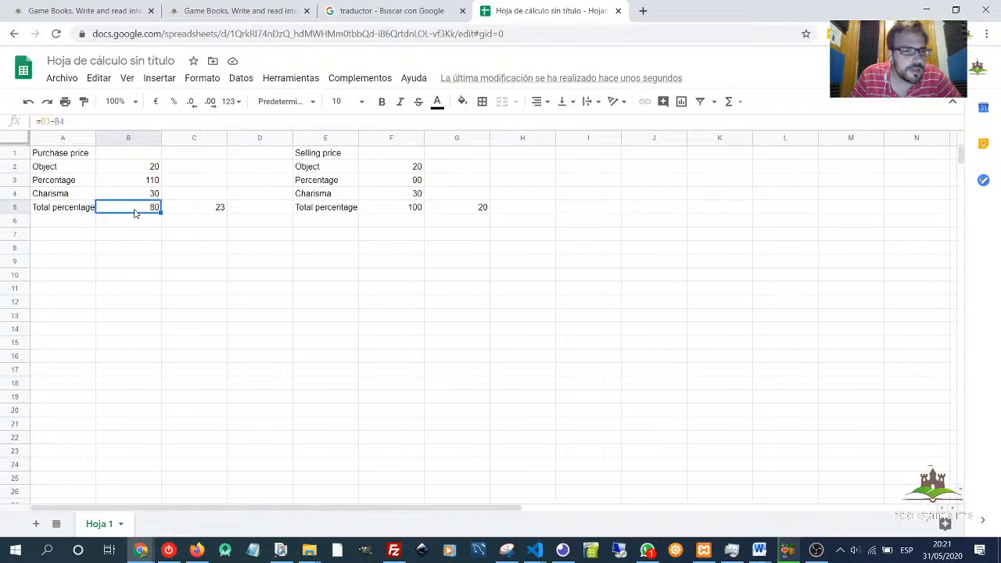
{"action": "left_click", "coordinate": [156, 195]}
{"action": "left_click", "coordinate": [155, 181]}
{"action": "left_click", "coordinate": [151, 208]}
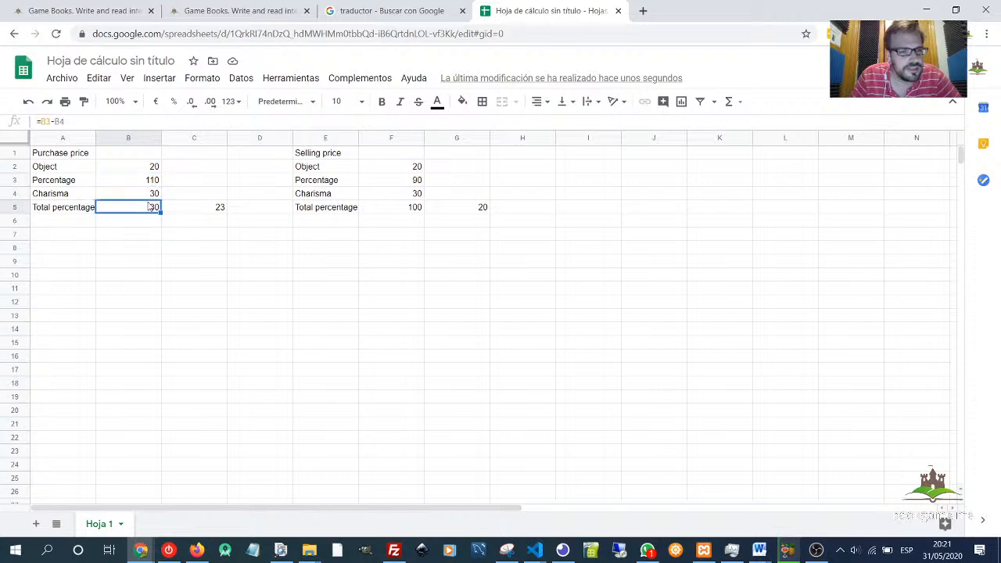
{"action": "type", "text": "14"}
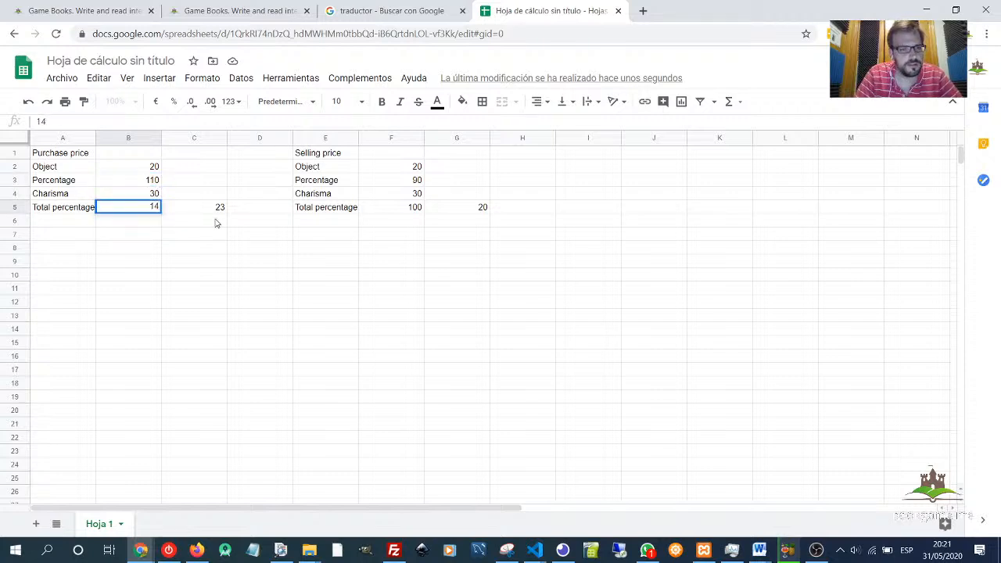
{"action": "type", "text": "0"}
{"action": "key", "text": "Return"}
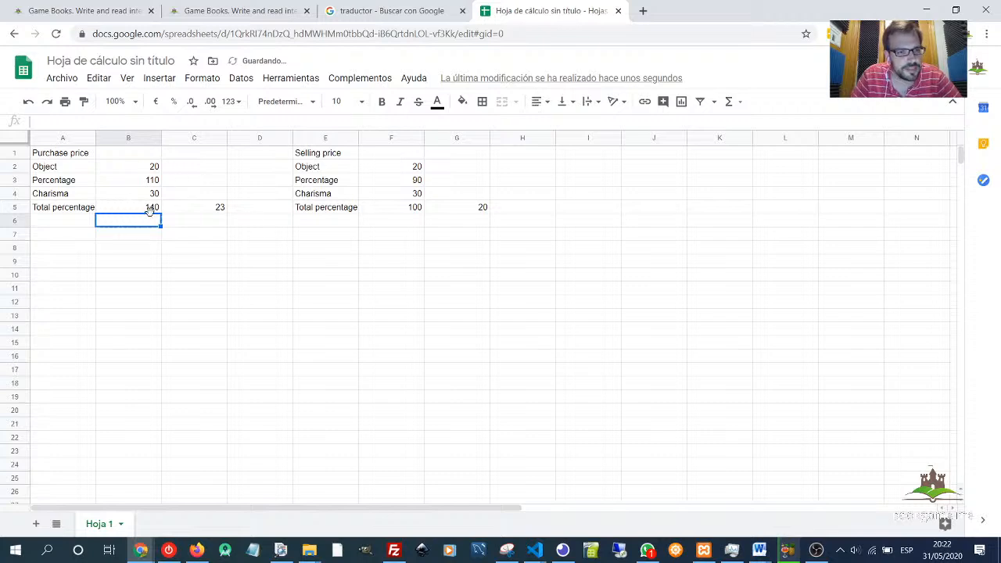
- Compare the purchase and selling tables in the sheet
{"action": "left_click", "coordinate": [151, 211]}
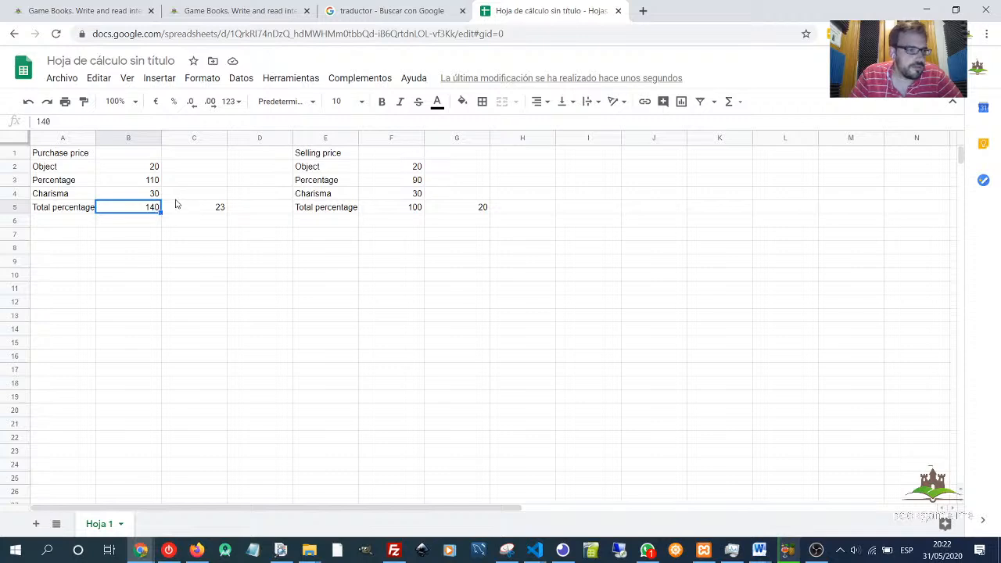
{"action": "left_click", "coordinate": [452, 221]}
{"action": "left_click", "coordinate": [435, 262]}
{"action": "left_click_drag", "start_coordinate": [436, 263], "coordinate": [96, 157]}
{"action": "left_click", "coordinate": [142, 212]}
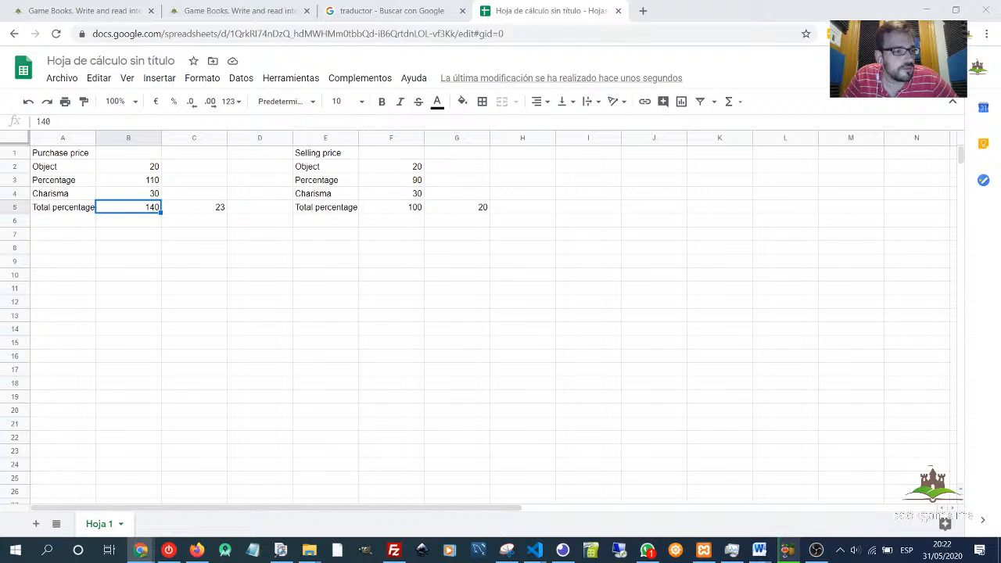
{"action": "left_click", "coordinate": [407, 251]}
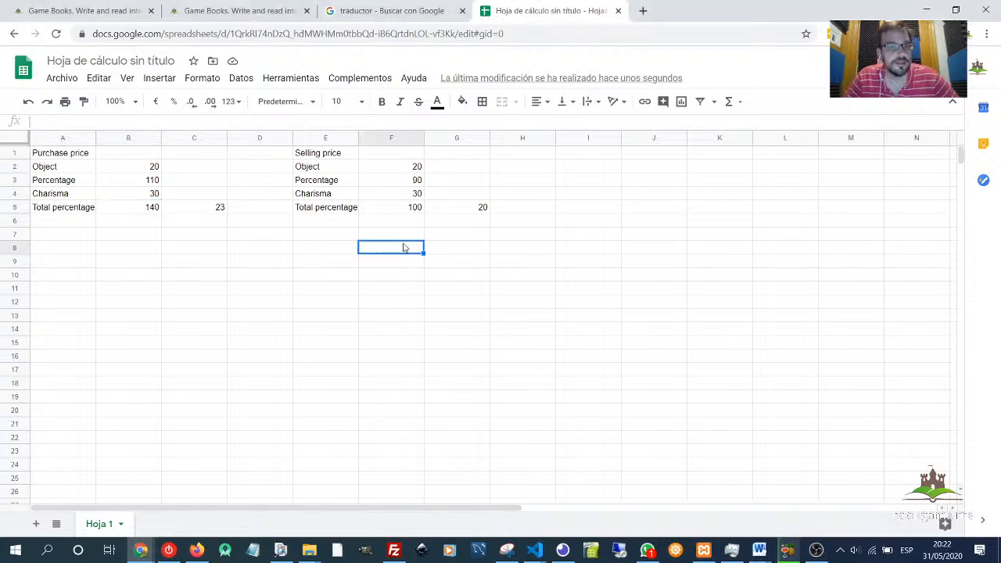
- In the store options, raise the stock of the third one-hand dagger to 2 and close the page editor
{"action": "left_click", "coordinate": [251, 11]}
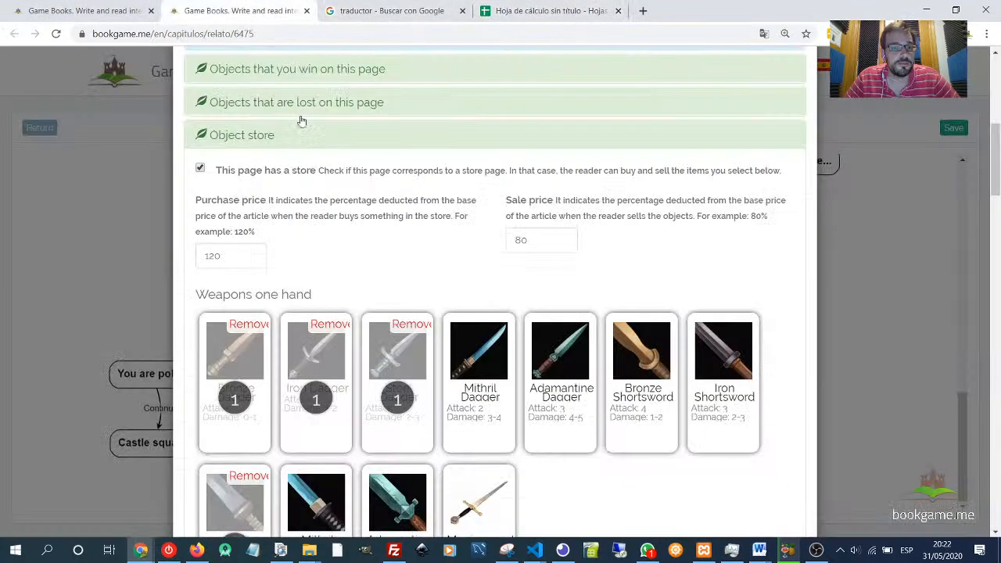
{"action": "left_click", "coordinate": [456, 393]}
{"action": "left_click", "coordinate": [493, 325]}
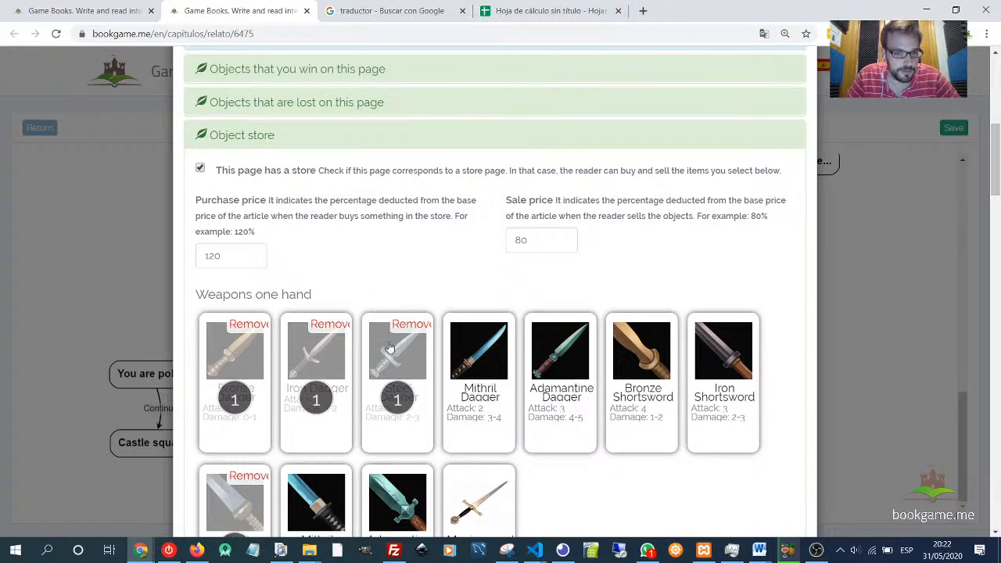
{"action": "double_click", "coordinate": [409, 382]}
{"action": "left_click", "coordinate": [412, 356]}
{"action": "left_click", "coordinate": [413, 336]}
{"action": "left_click", "coordinate": [406, 367]}
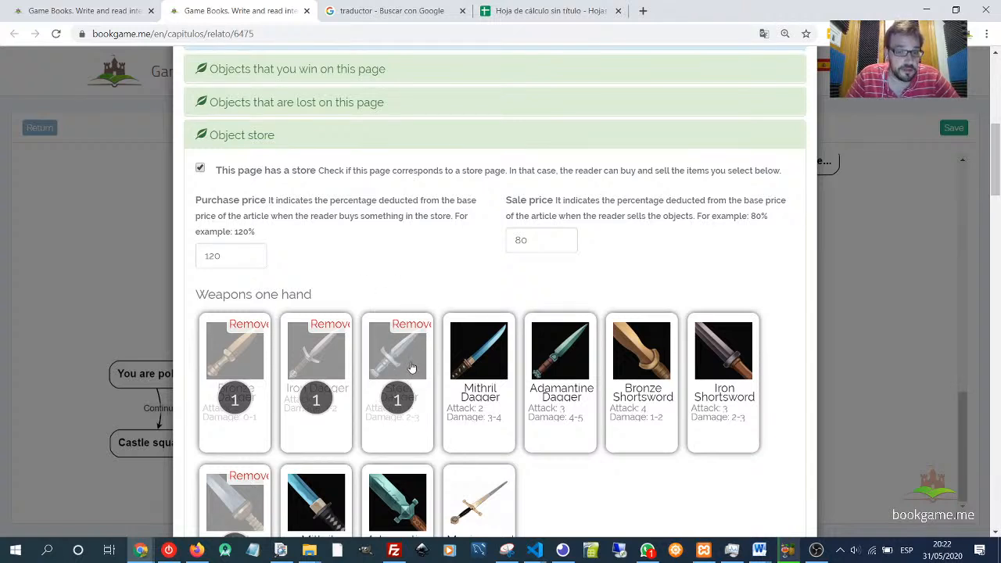
{"action": "left_click", "coordinate": [411, 373]}
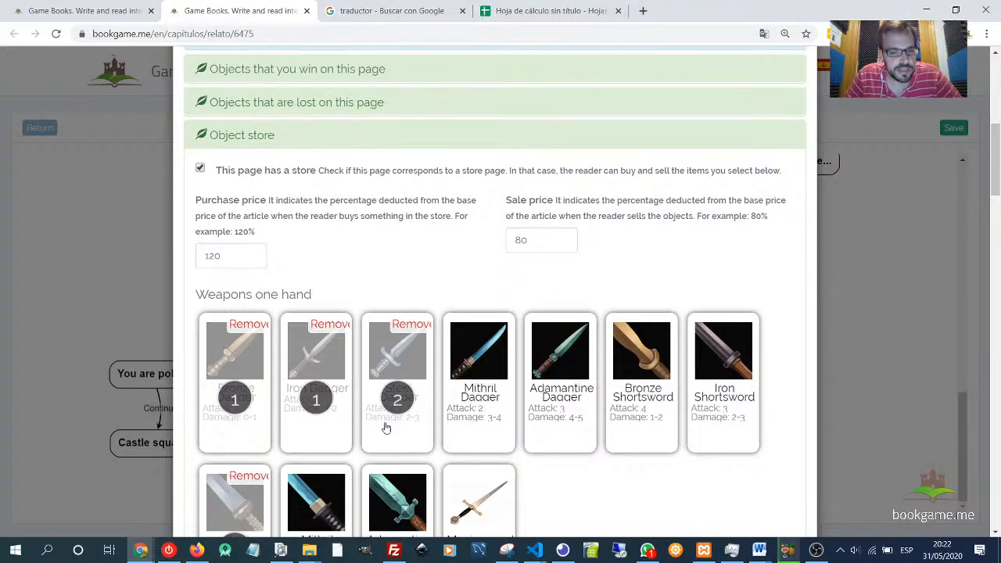
{"action": "scroll", "coordinate": [618, 313], "scroll_direction": "down", "scroll_amount": 10}
{"action": "scroll", "coordinate": [516, 356], "scroll_direction": "up", "scroll_amount": 7}
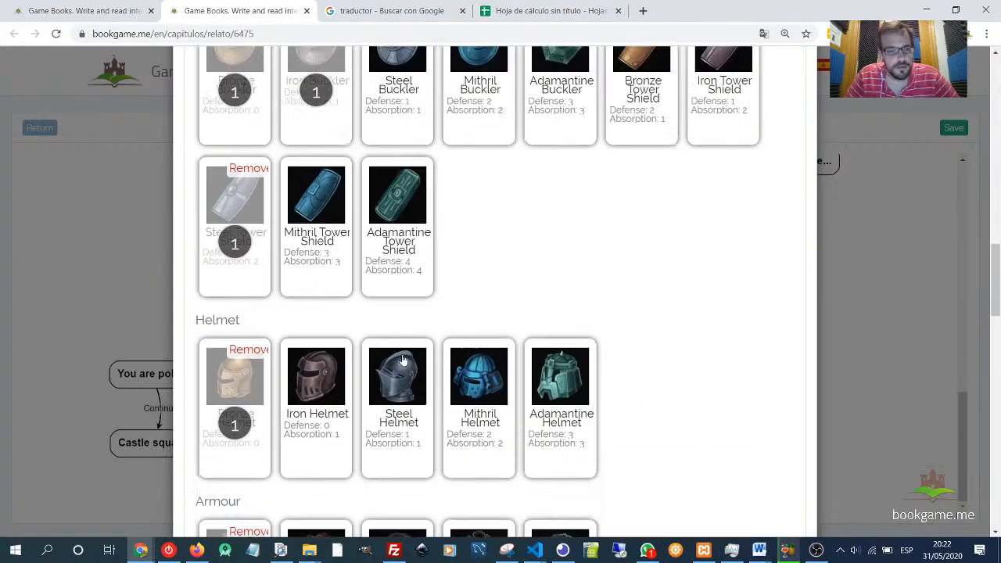
{"action": "scroll", "coordinate": [636, 318], "scroll_direction": "down", "scroll_amount": 20}
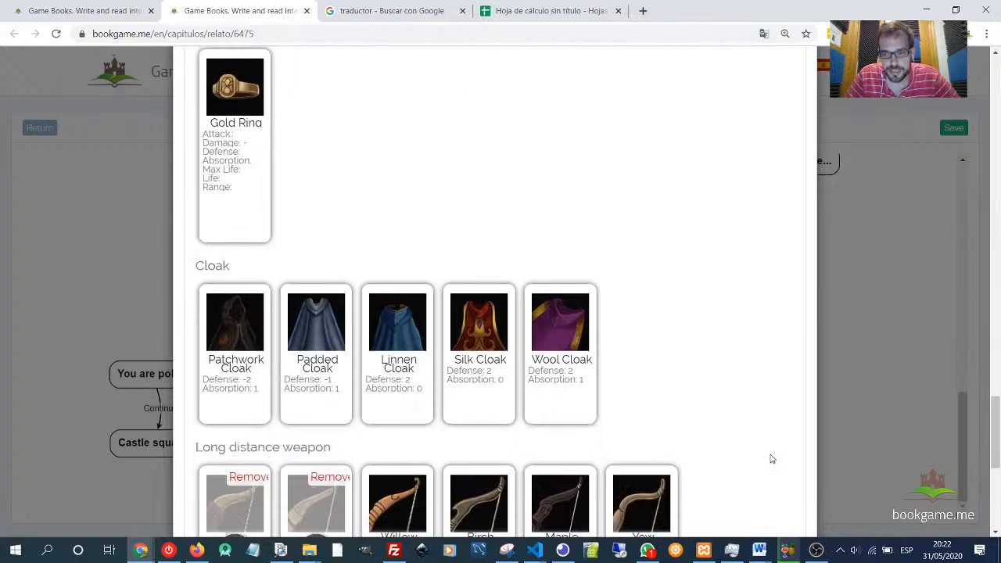
{"action": "left_click", "coordinate": [785, 491]}
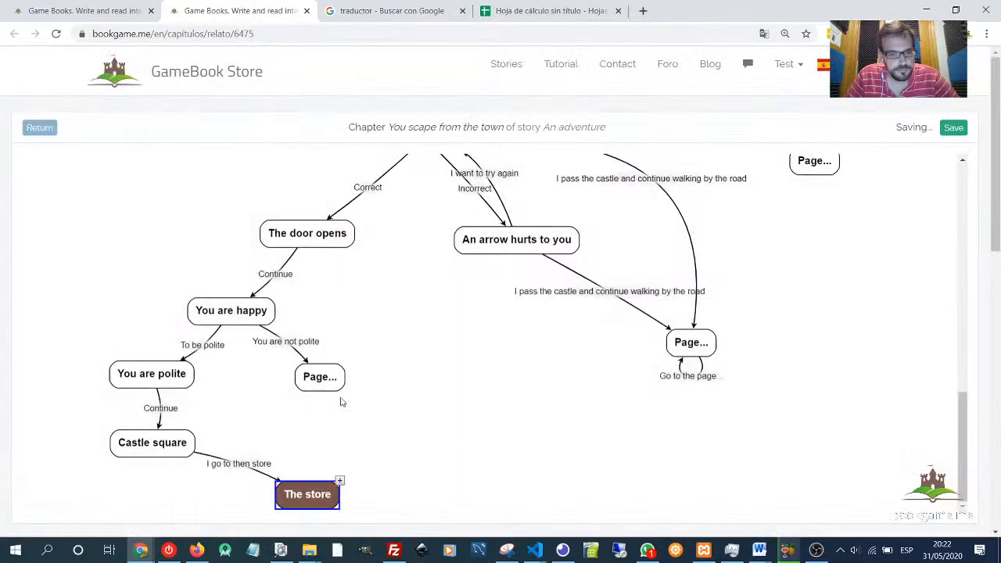
- Return to the gamebook list and open An adventure in reading mode
{"action": "left_click", "coordinate": [97, 11]}
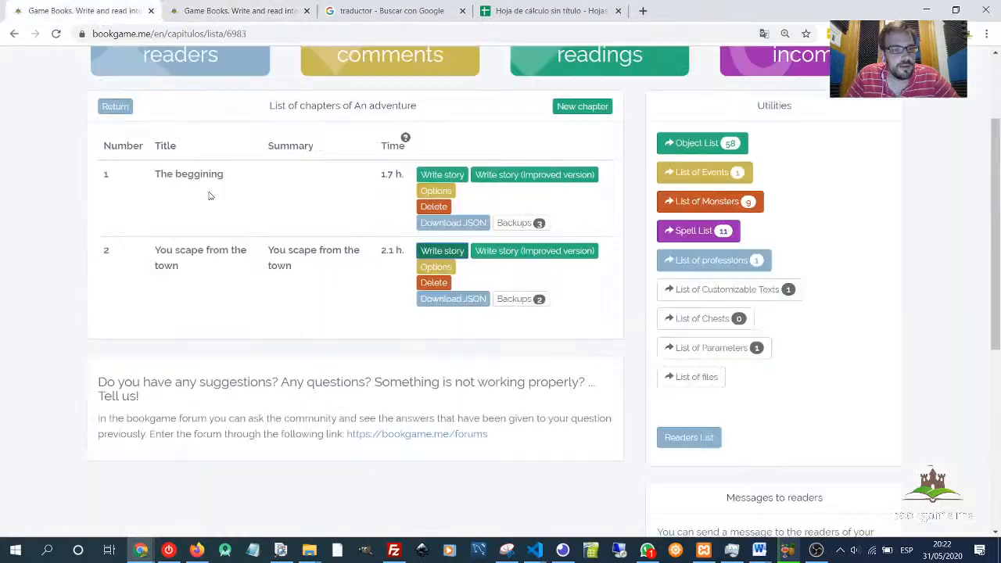
{"action": "left_click", "coordinate": [109, 110]}
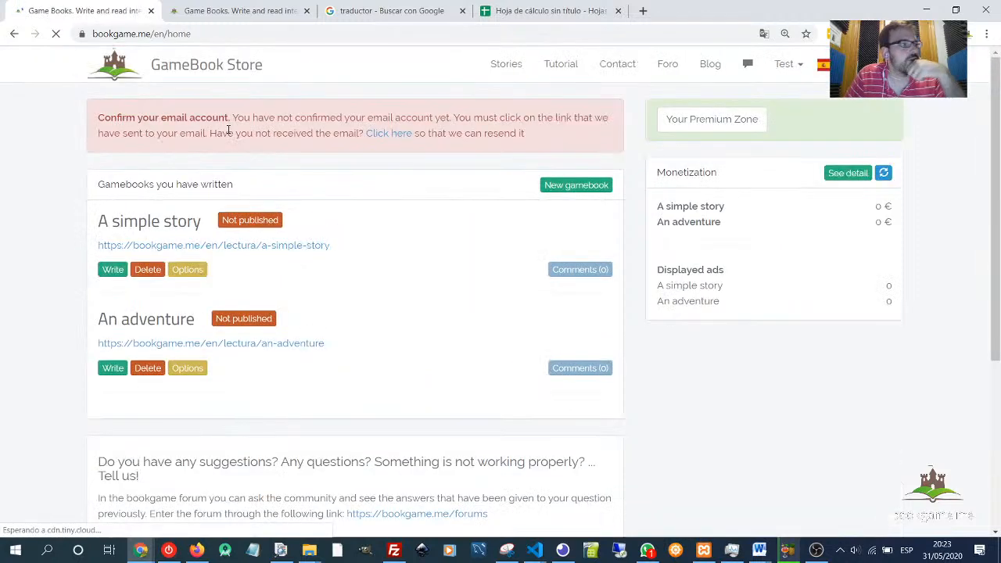
{"action": "left_click", "coordinate": [212, 345]}
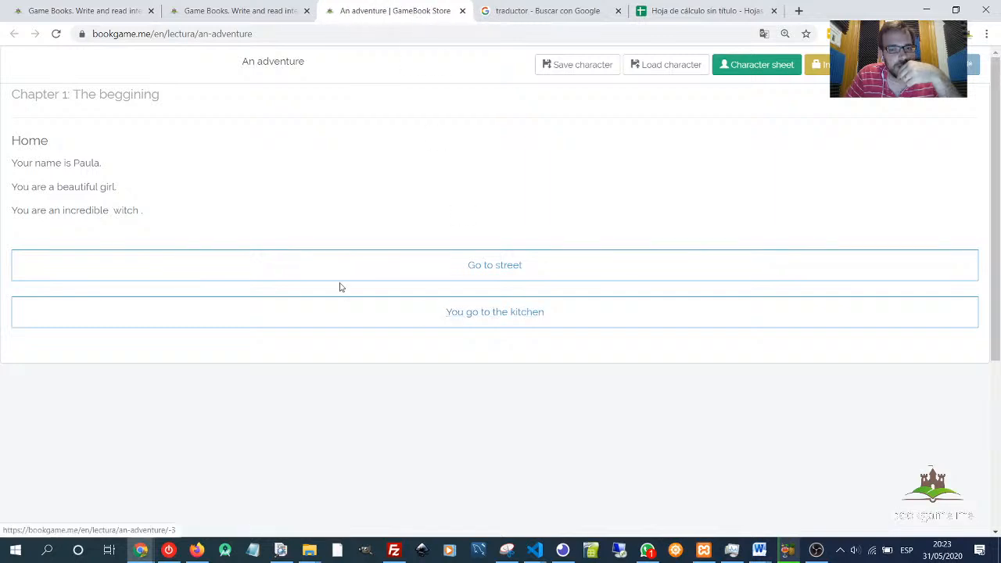
{"action": "left_click_drag", "start_coordinate": [18, 163], "coordinate": [156, 217]}
{"action": "left_click", "coordinate": [155, 218]}
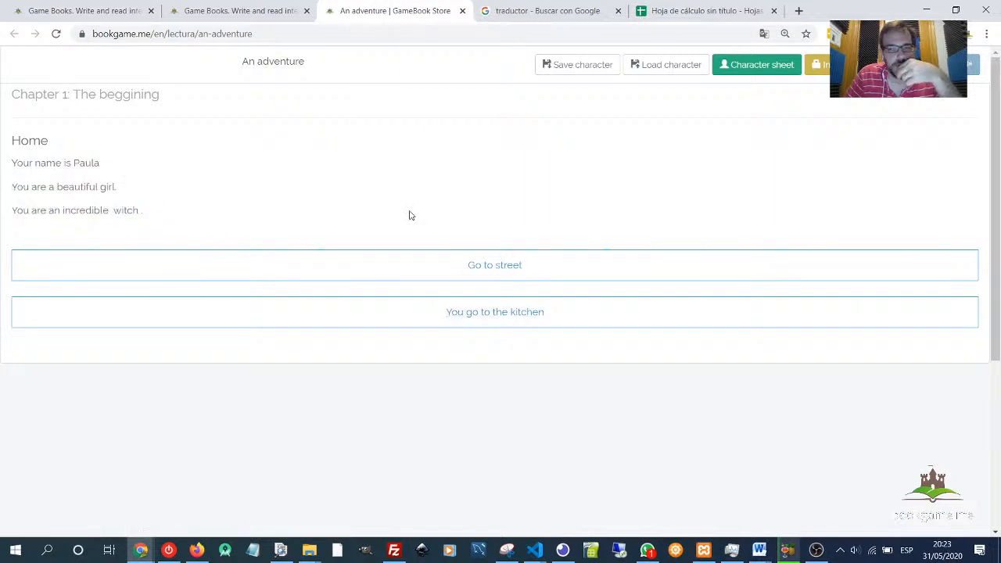
- Load the saved Warrior character from chapter 2
{"action": "left_click", "coordinate": [657, 68]}
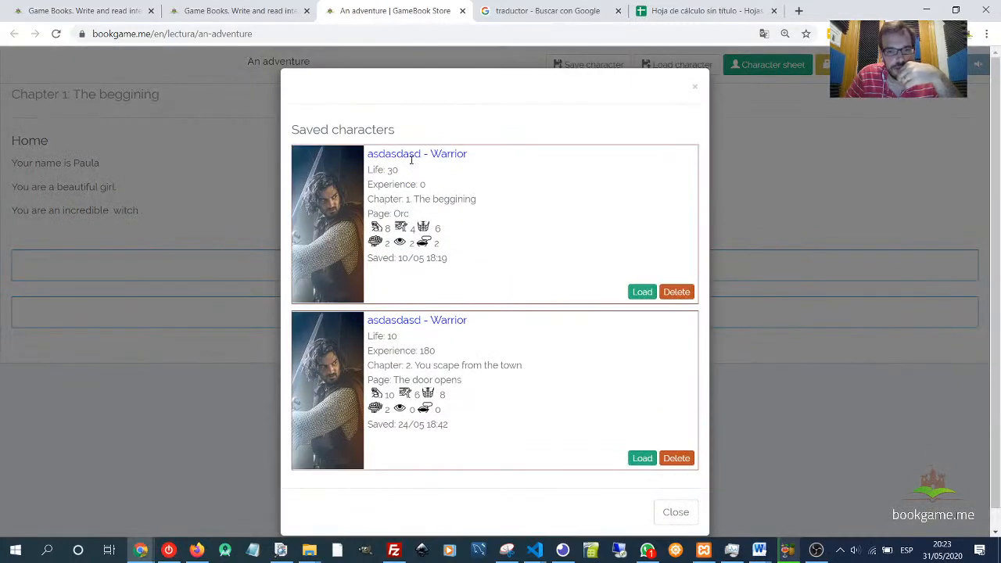
{"action": "left_click_drag", "start_coordinate": [400, 366], "coordinate": [522, 366]}
{"action": "left_click", "coordinate": [641, 459]}
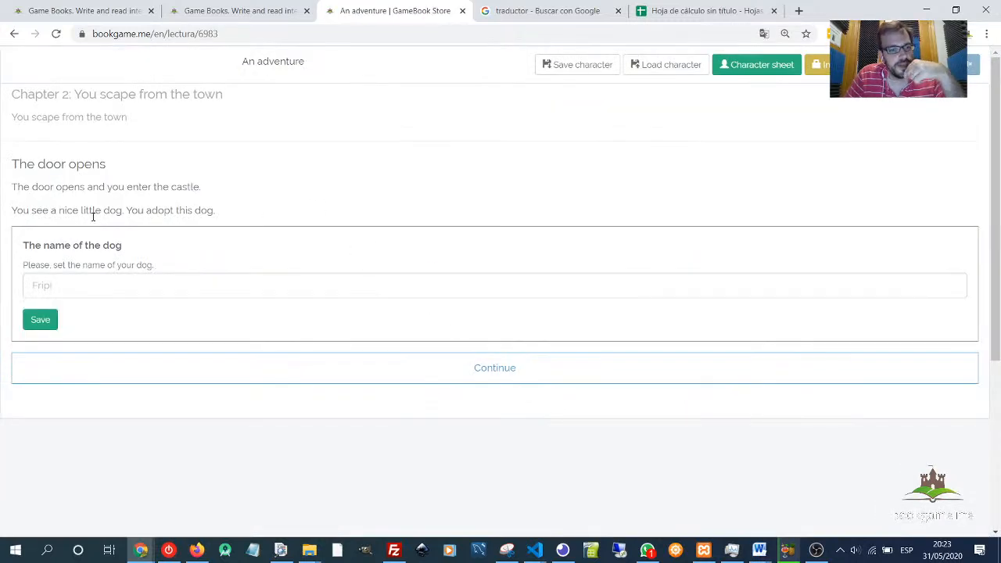
- Name the dog Fripi and save it
{"action": "left_click", "coordinate": [73, 282]}
{"action": "left_click_drag", "start_coordinate": [41, 264], "coordinate": [219, 275]}
{"action": "left_click", "coordinate": [183, 289]}
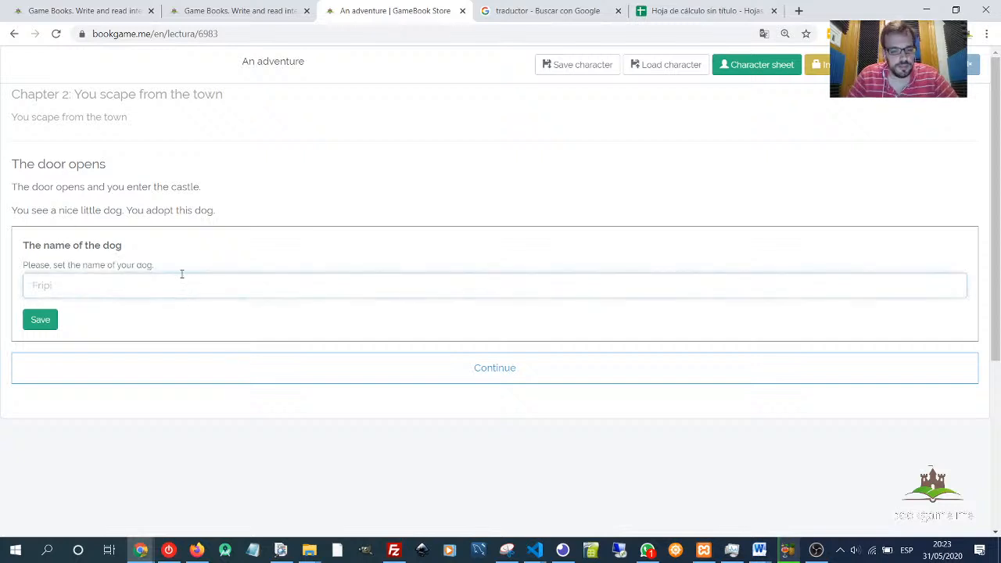
{"action": "type", "text": "Frip"}
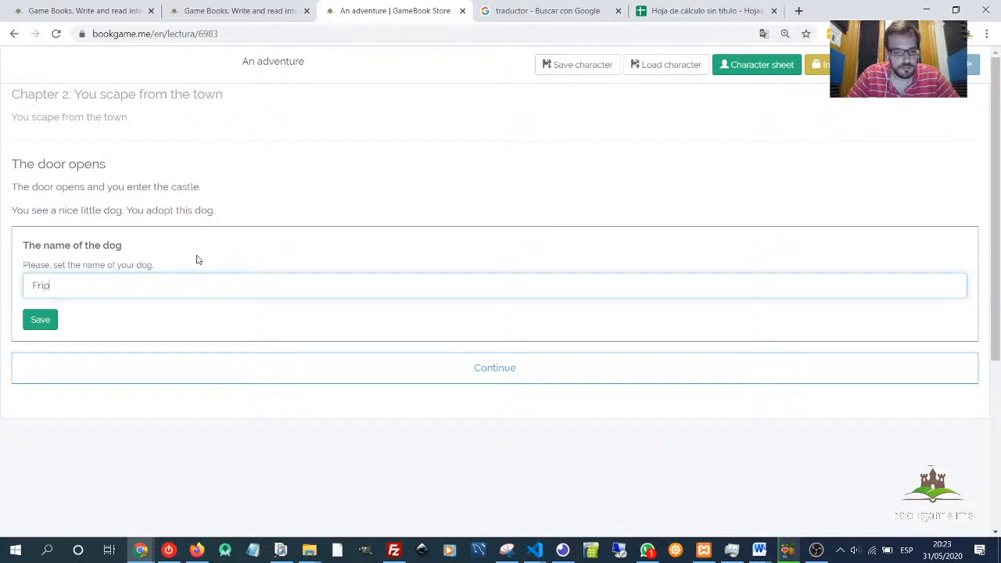
{"action": "left_click", "coordinate": [32, 325]}
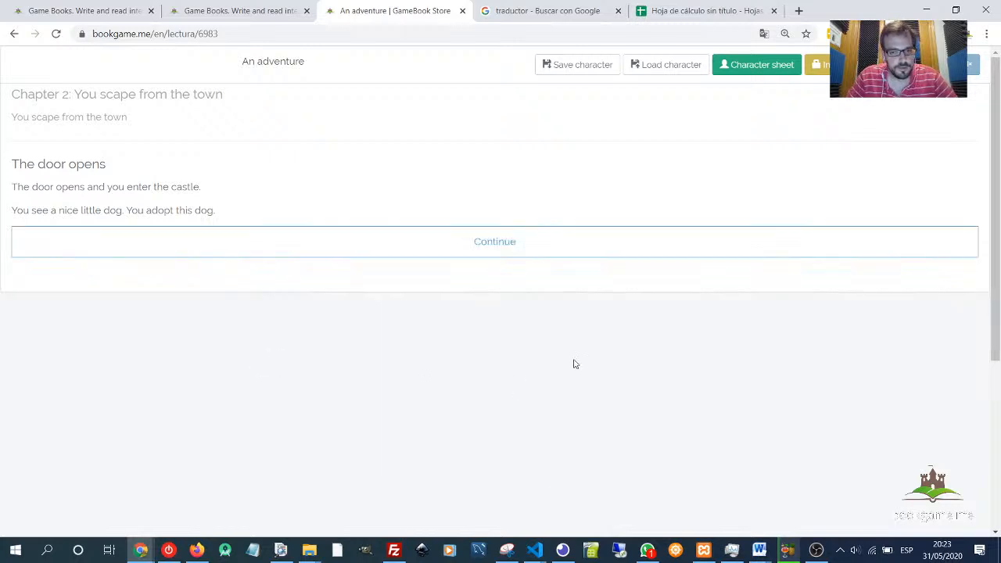
- Advance through the story choosing To be polite until reaching Castle square
{"action": "left_click", "coordinate": [507, 244]}
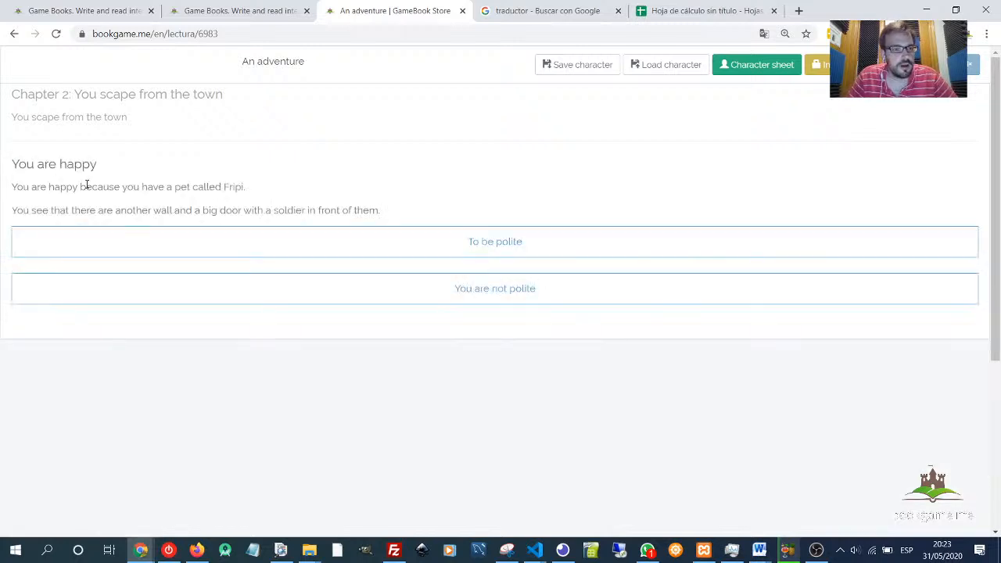
{"action": "left_click_drag", "start_coordinate": [51, 167], "coordinate": [130, 181]}
{"action": "double_click", "coordinate": [67, 186]}
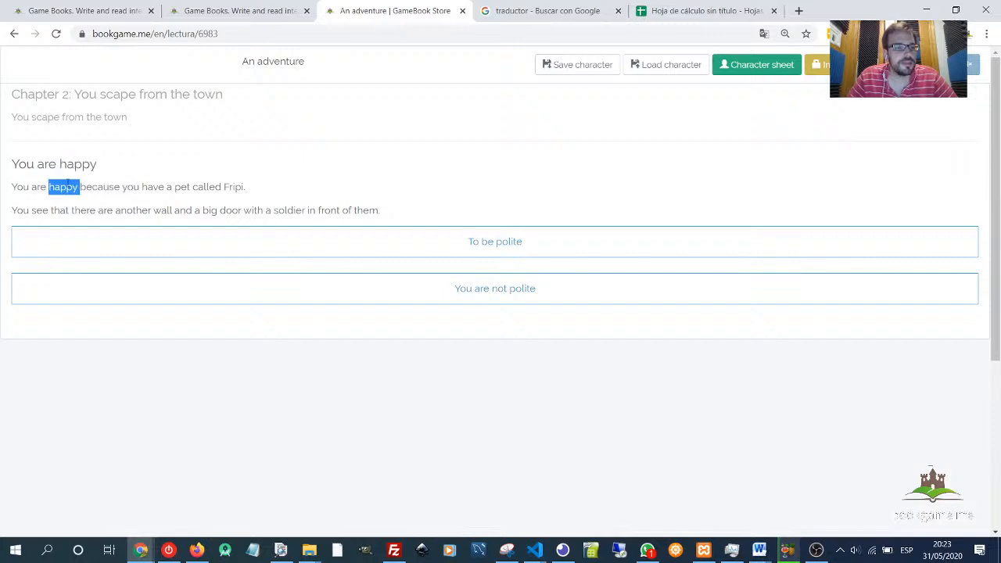
{"action": "left_click_drag", "start_coordinate": [27, 210], "coordinate": [387, 210]}
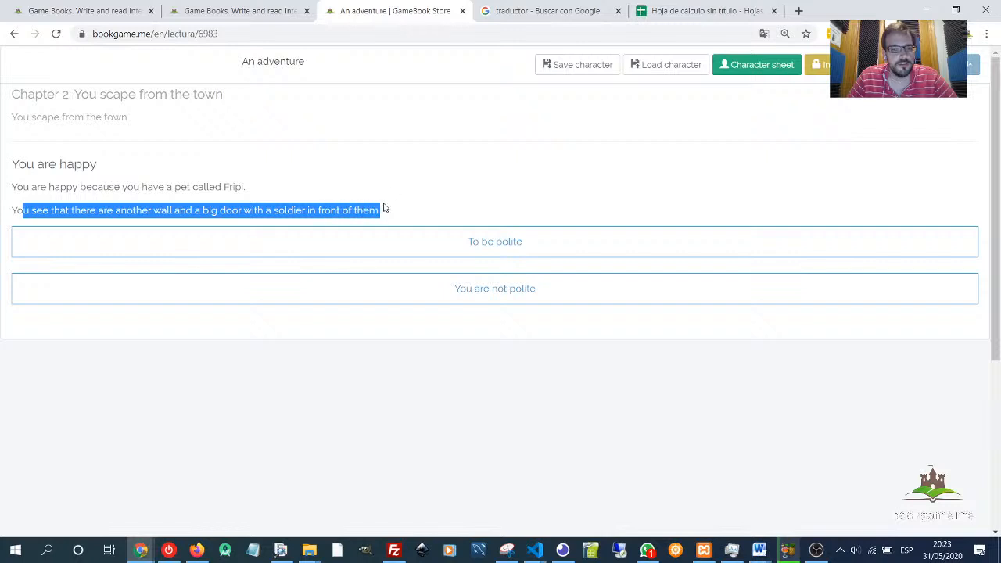
{"action": "left_click", "coordinate": [521, 256]}
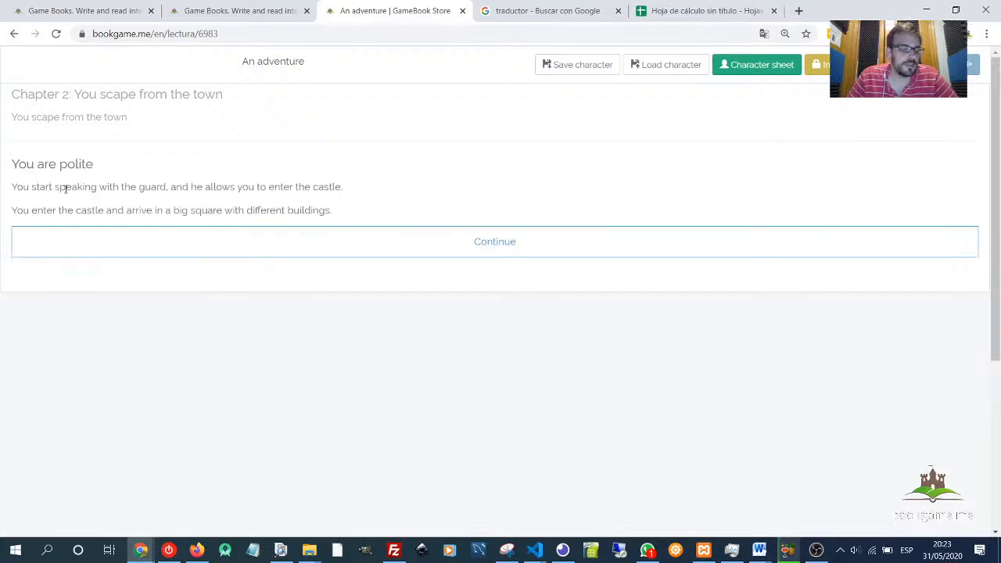
{"action": "left_click", "coordinate": [534, 239]}
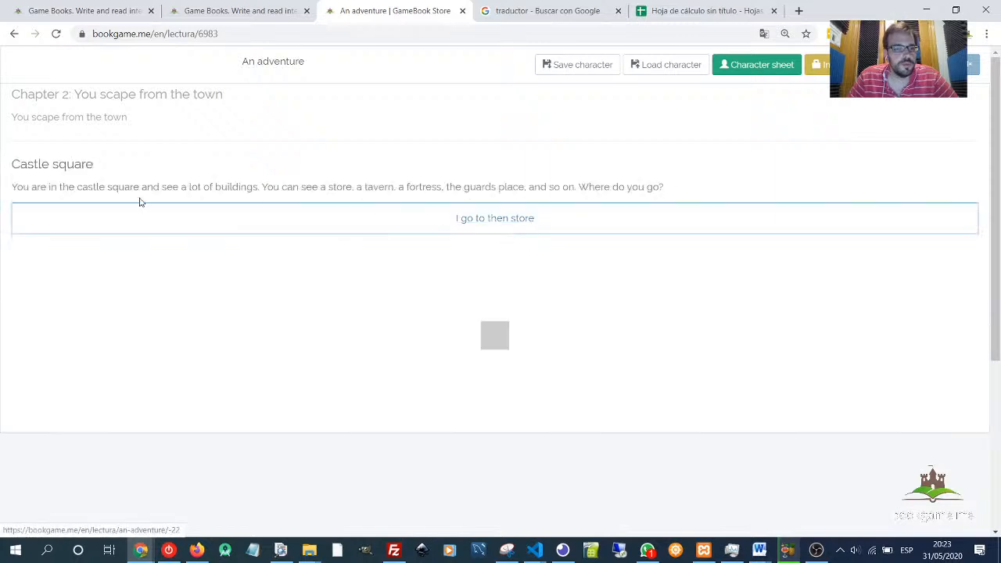
- Enter the store from Castle square
{"action": "left_click_drag", "start_coordinate": [24, 162], "coordinate": [157, 167]}
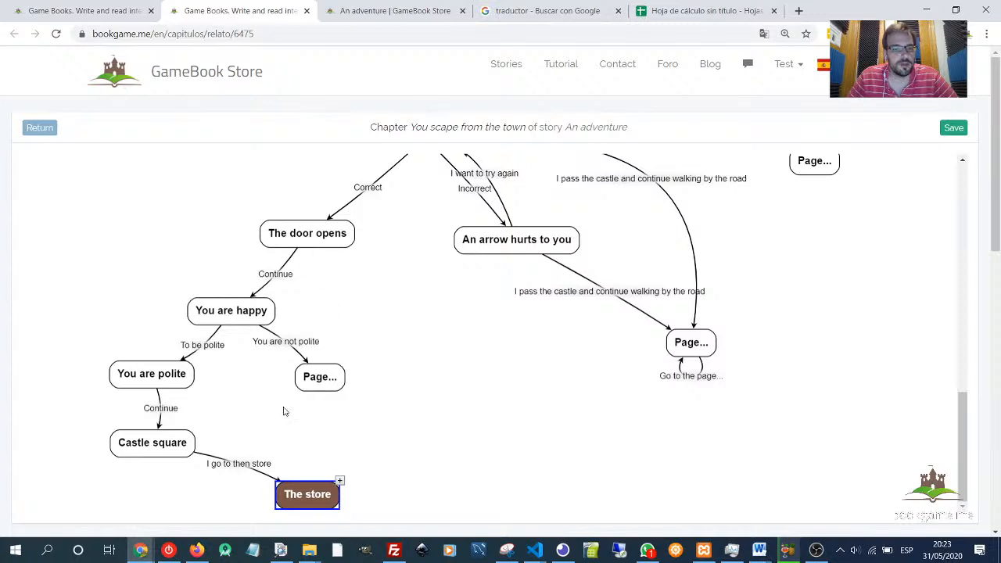
{"action": "left_click", "coordinate": [314, 498]}
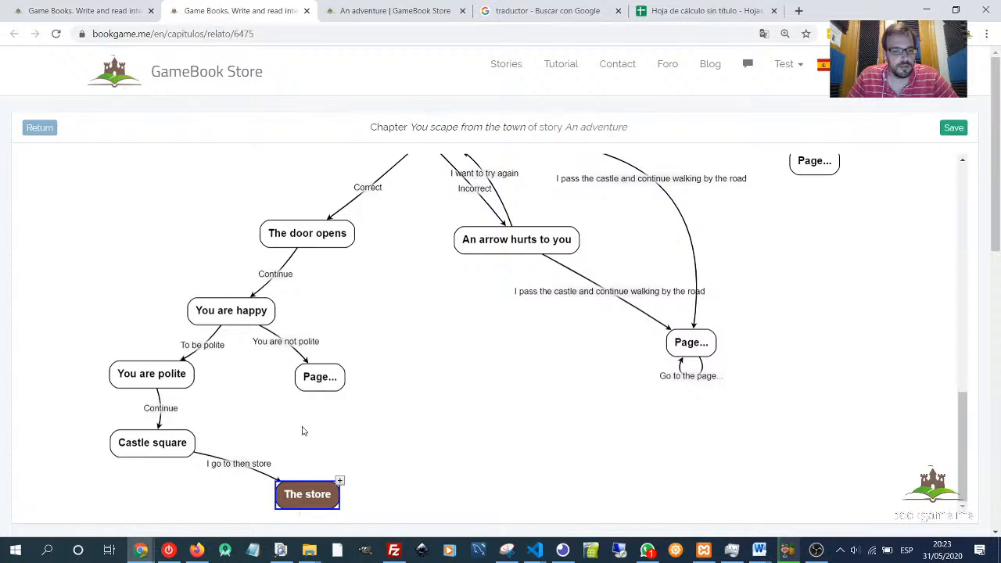
{"action": "left_click", "coordinate": [444, 14]}
{"action": "left_click", "coordinate": [470, 220]}
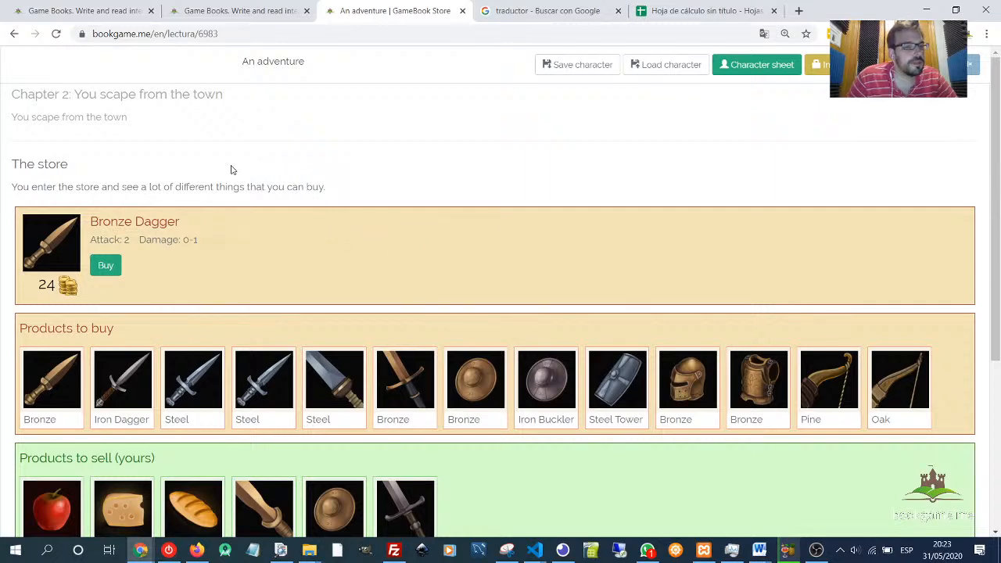
- Examine the featured item's price and the products to buy and sell in the store
{"action": "scroll", "coordinate": [254, 182], "scroll_direction": "down", "scroll_amount": 2}
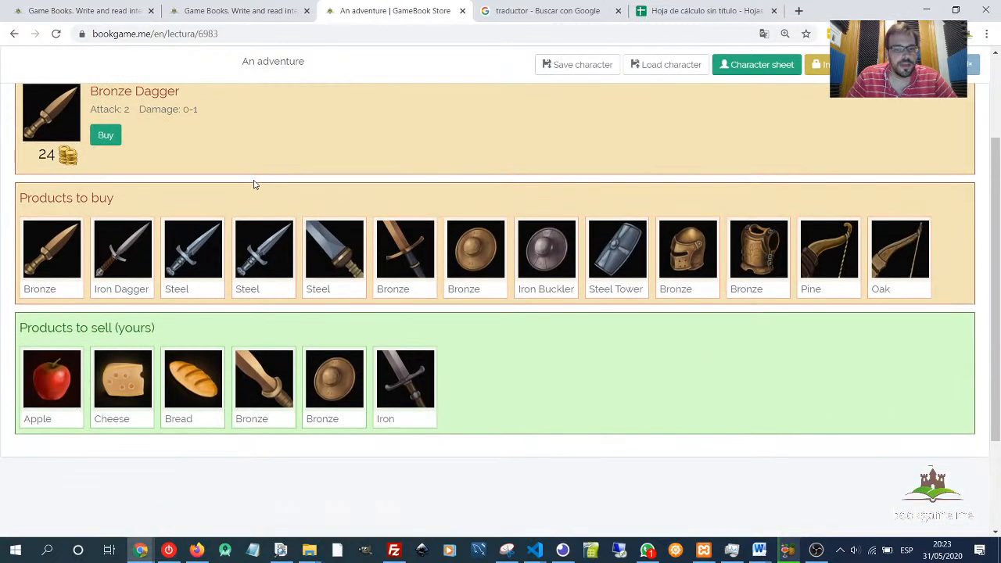
{"action": "scroll", "coordinate": [252, 186], "scroll_direction": "up", "scroll_amount": 1}
{"action": "left_click", "coordinate": [46, 324]}
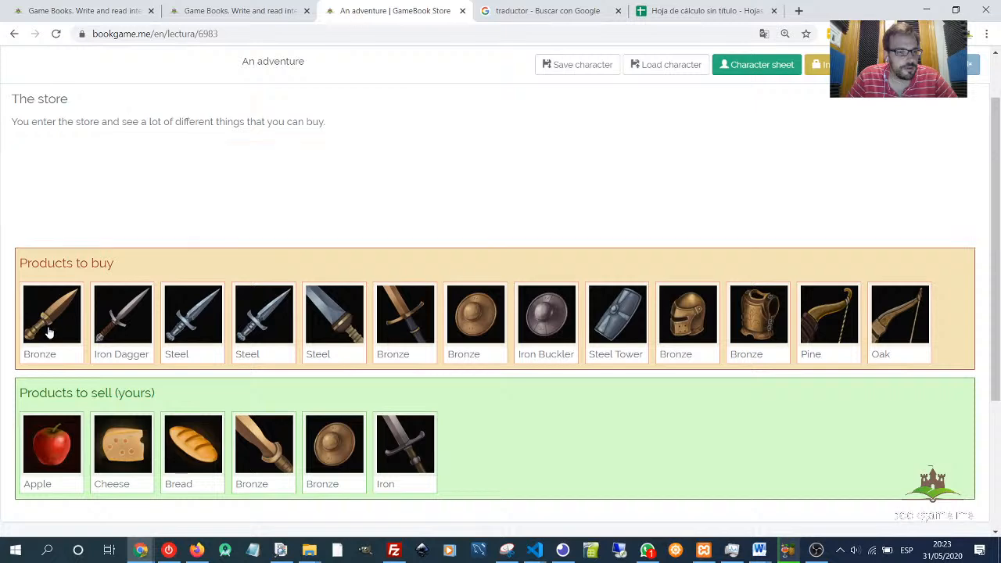
{"action": "left_click_drag", "start_coordinate": [89, 159], "coordinate": [190, 161]}
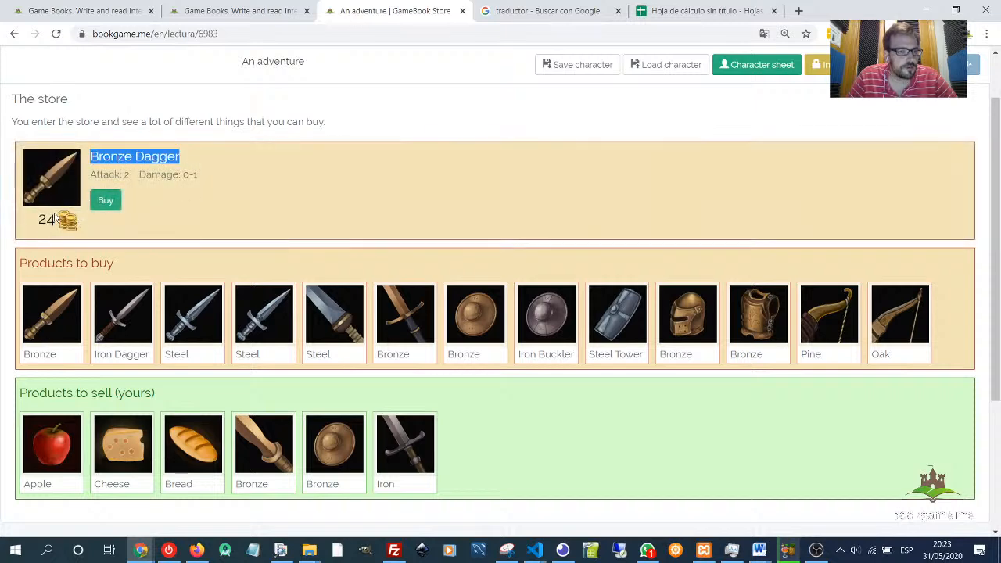
{"action": "left_click_drag", "start_coordinate": [35, 221], "coordinate": [57, 223]}
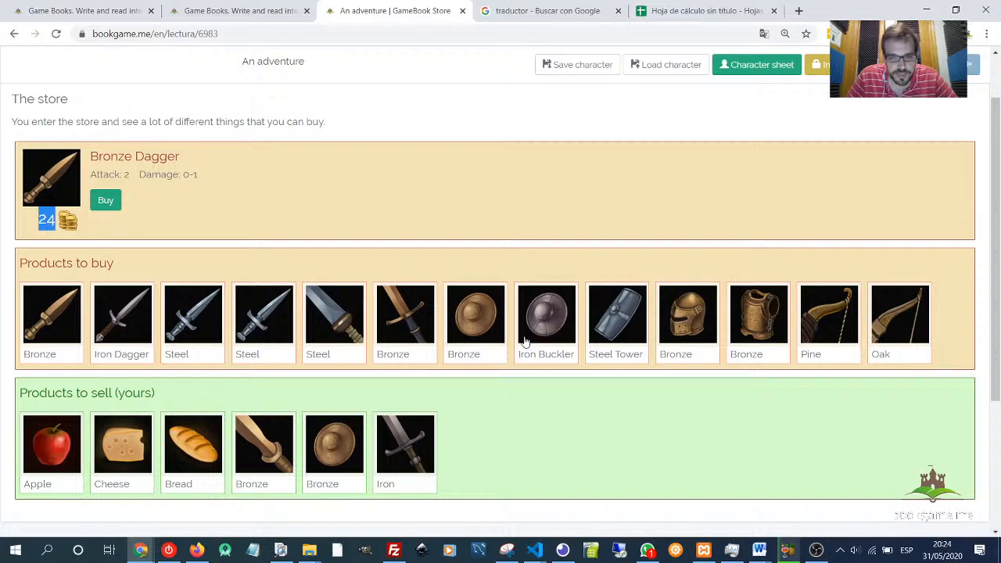
- Select the Bronze Shortsword among your products to sell and examine its sale price
{"action": "left_click", "coordinate": [263, 454]}
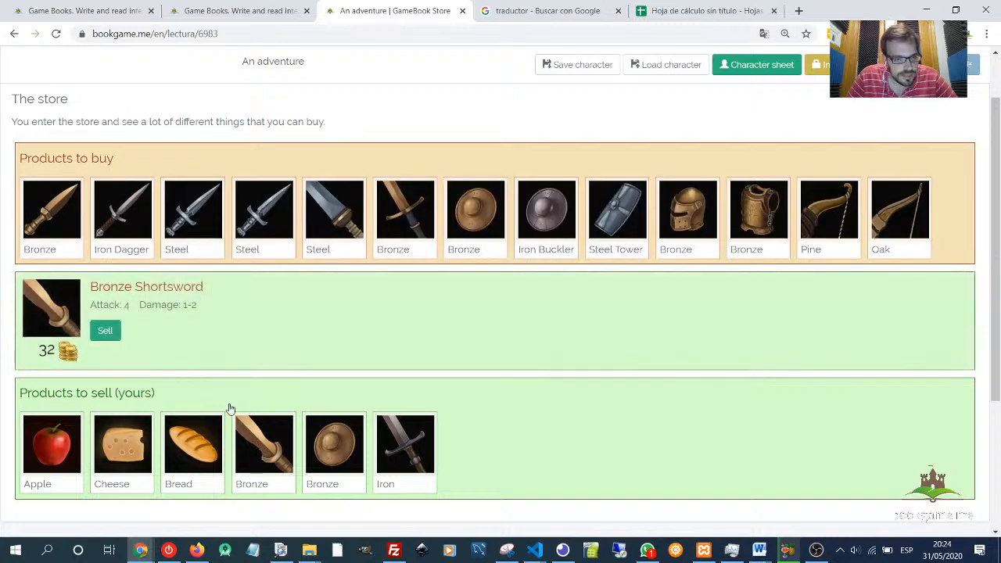
{"action": "left_click_drag", "start_coordinate": [121, 288], "coordinate": [239, 297]}
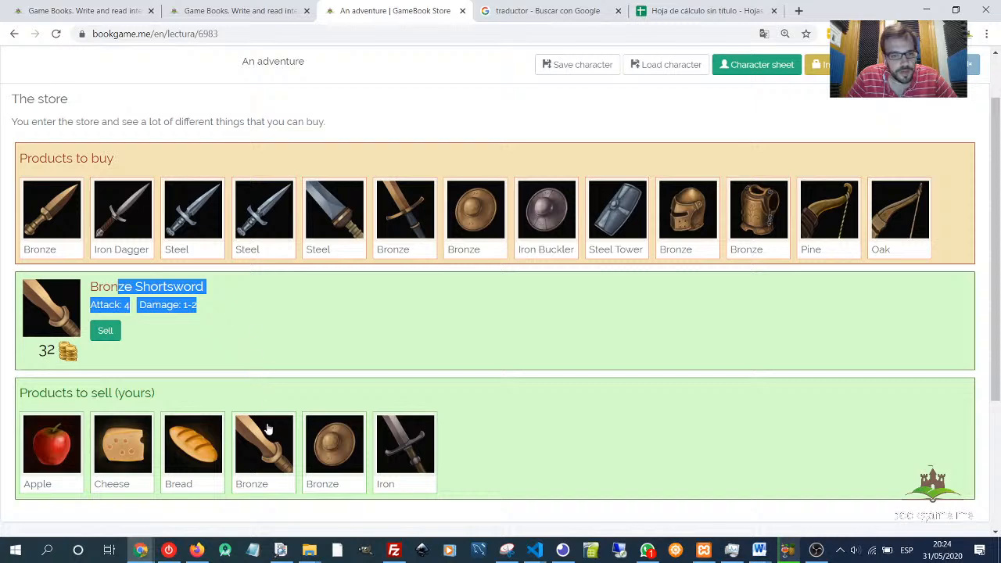
- In The store node editor, add the Bronze Shortsword to the store's one-hand weapons and save the node
{"action": "left_click", "coordinate": [583, 16]}
{"action": "left_click", "coordinate": [234, 11]}
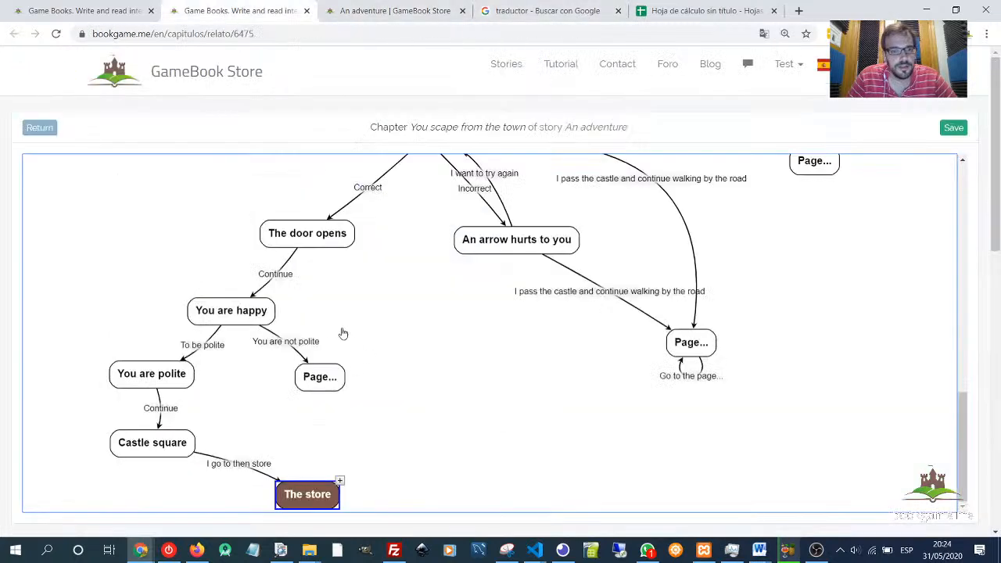
{"action": "double_click", "coordinate": [324, 496]}
{"action": "scroll", "coordinate": [413, 353], "scroll_direction": "down", "scroll_amount": 7}
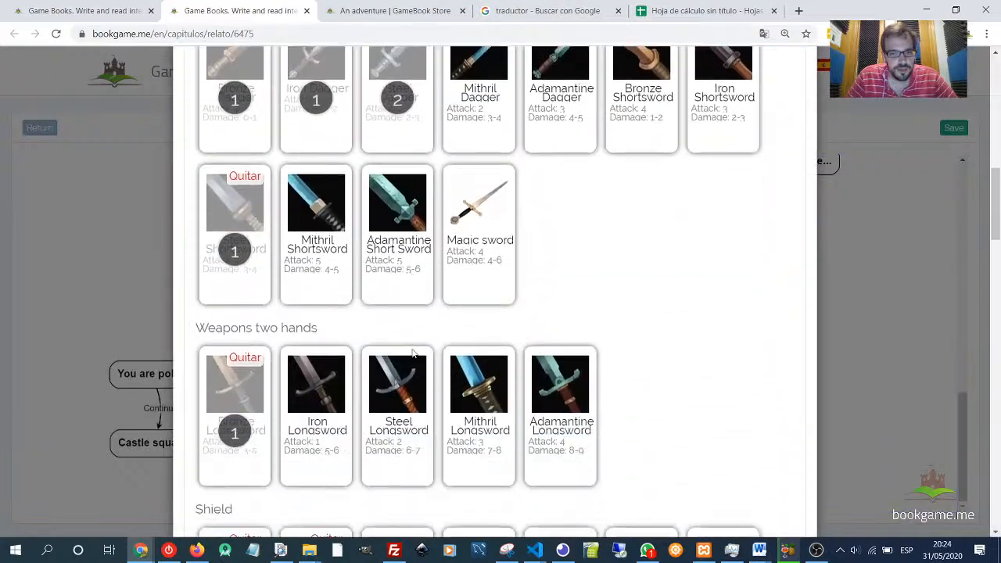
{"action": "scroll", "coordinate": [504, 321], "scroll_direction": "up", "scroll_amount": 2}
{"action": "left_click", "coordinate": [647, 152]}
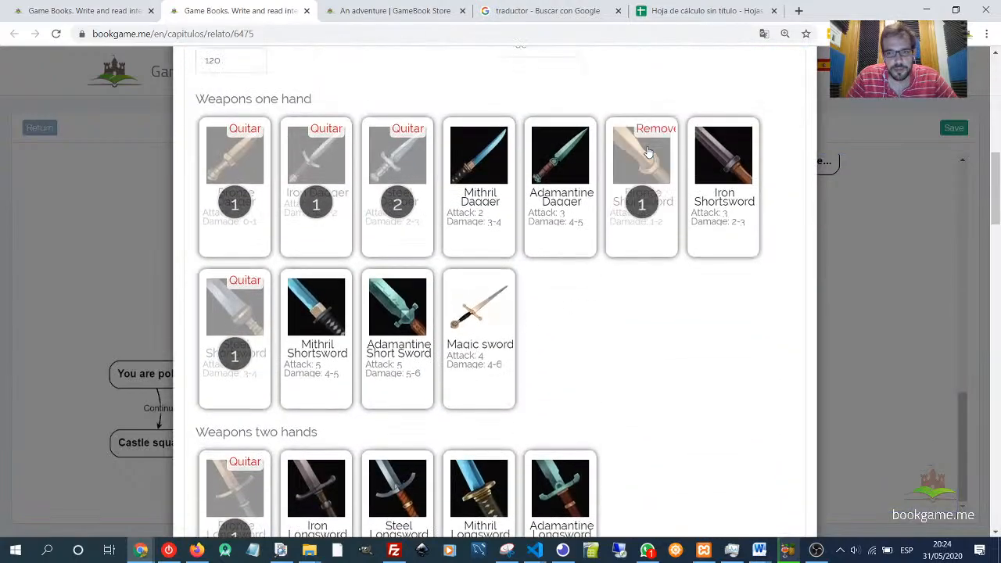
{"action": "scroll", "coordinate": [659, 235], "scroll_direction": "down", "scroll_amount": 20}
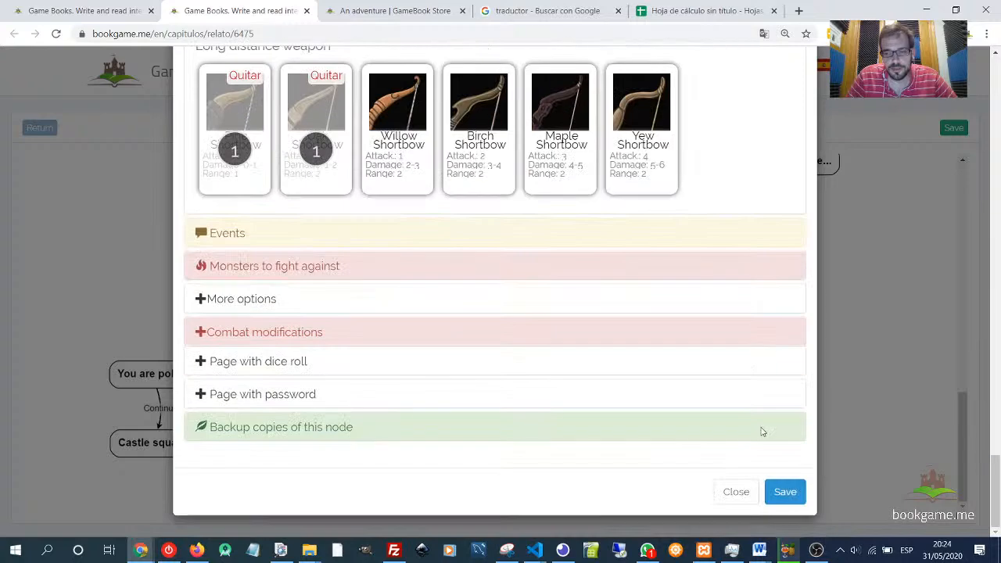
{"action": "left_click", "coordinate": [789, 491]}
- Reload the reading page and compare the Bronze Shortsword's purchase and sale prices in the store
{"action": "left_click", "coordinate": [368, 11]}
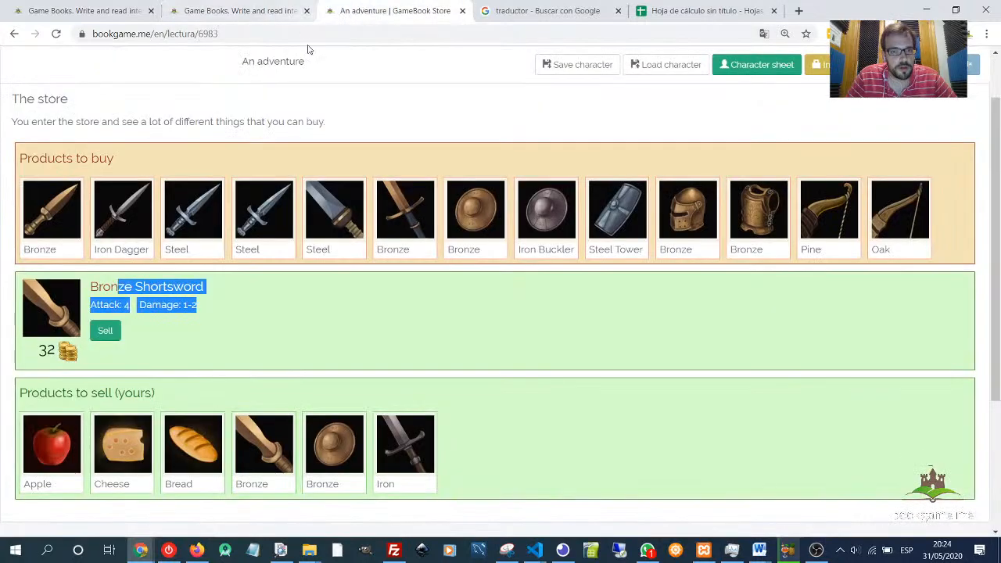
{"action": "key", "text": "F5"}
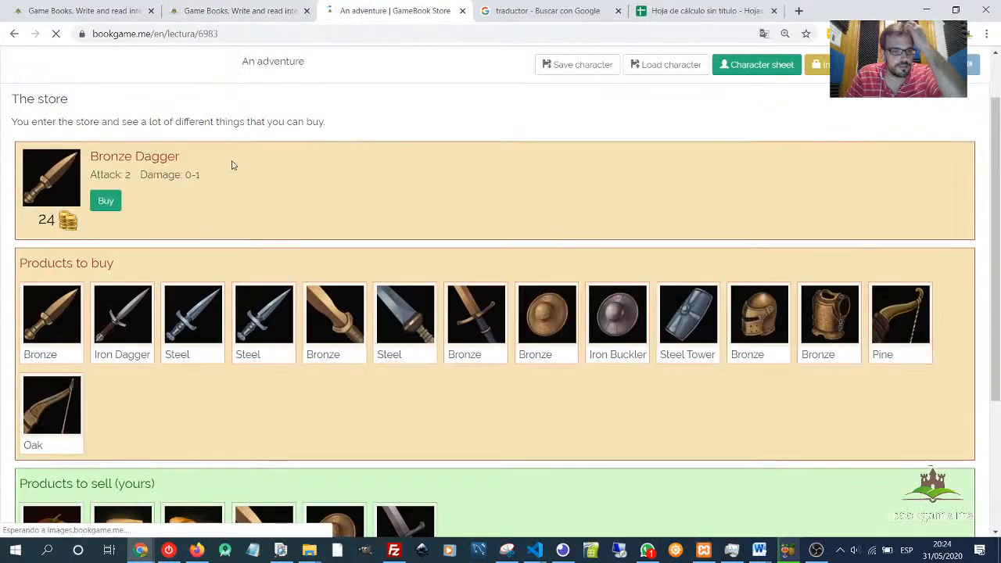
{"action": "left_click", "coordinate": [362, 313]}
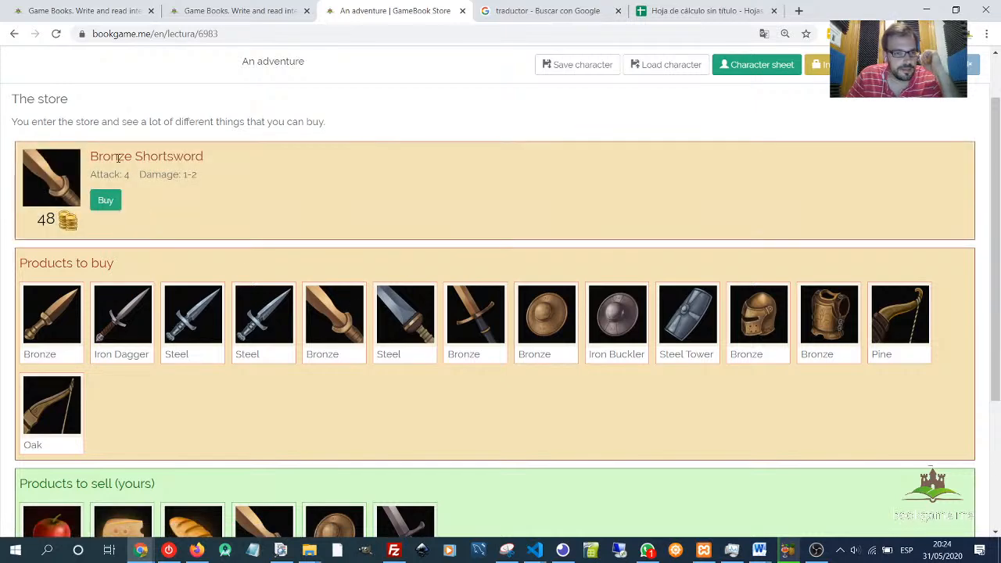
{"action": "left_click_drag", "start_coordinate": [103, 157], "coordinate": [142, 205]}
{"action": "triple_click", "coordinate": [140, 156]}
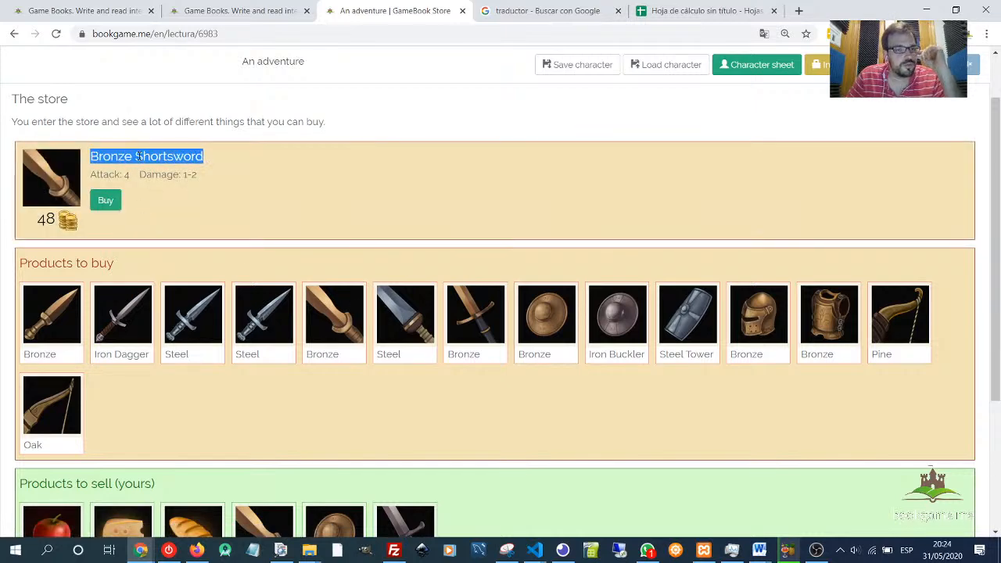
{"action": "scroll", "coordinate": [302, 400], "scroll_direction": "down", "scroll_amount": 3}
{"action": "scroll", "coordinate": [247, 348], "scroll_direction": "up", "scroll_amount": 1}
{"action": "scroll", "coordinate": [252, 345], "scroll_direction": "up", "scroll_amount": 2}
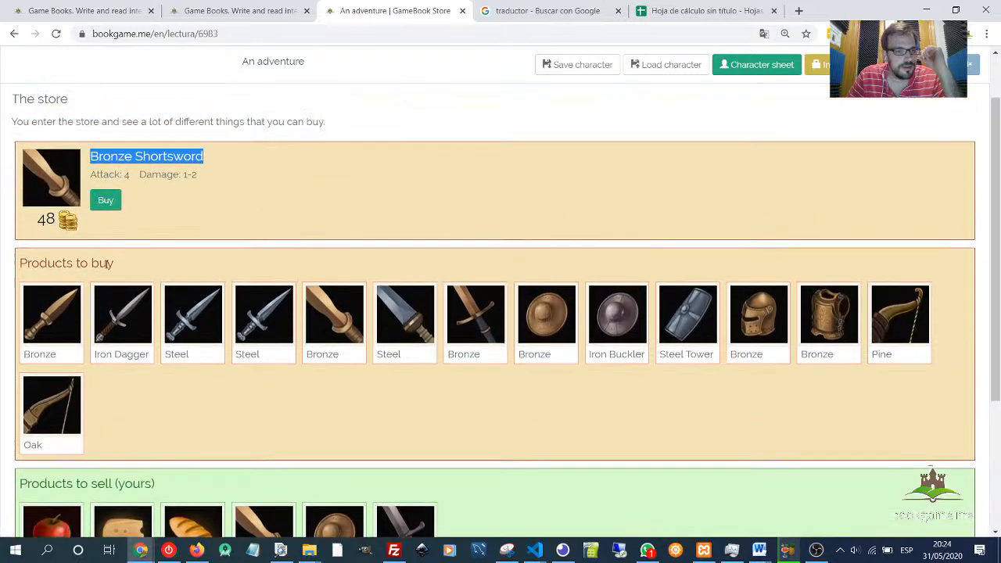
{"action": "double_click", "coordinate": [45, 217]}
{"action": "scroll", "coordinate": [237, 356], "scroll_direction": "down", "scroll_amount": 3}
{"action": "left_click", "coordinate": [239, 353]}
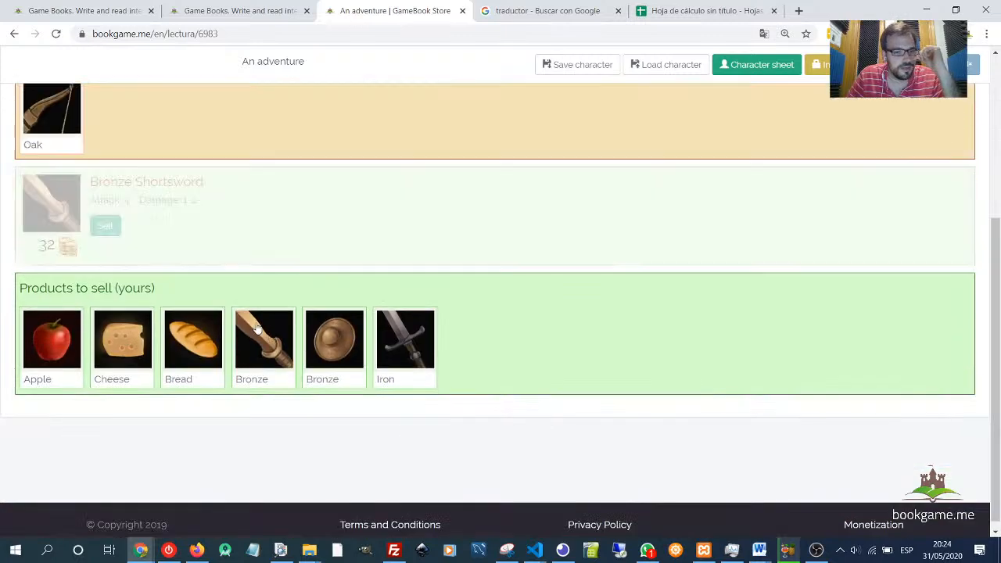
{"action": "double_click", "coordinate": [44, 244]}
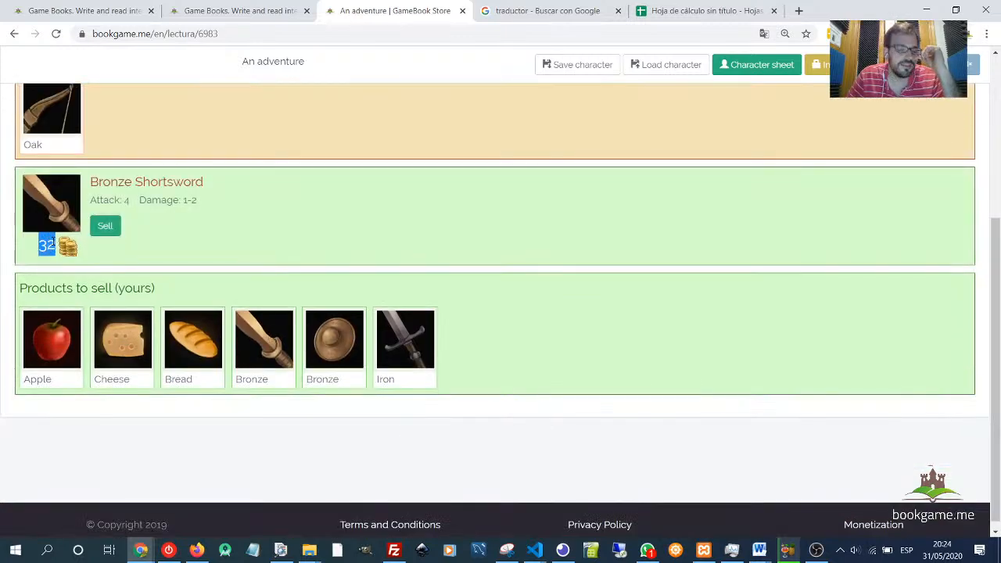
{"action": "left_click", "coordinate": [274, 267]}
{"action": "scroll", "coordinate": [230, 248], "scroll_direction": "up", "scroll_amount": 3}
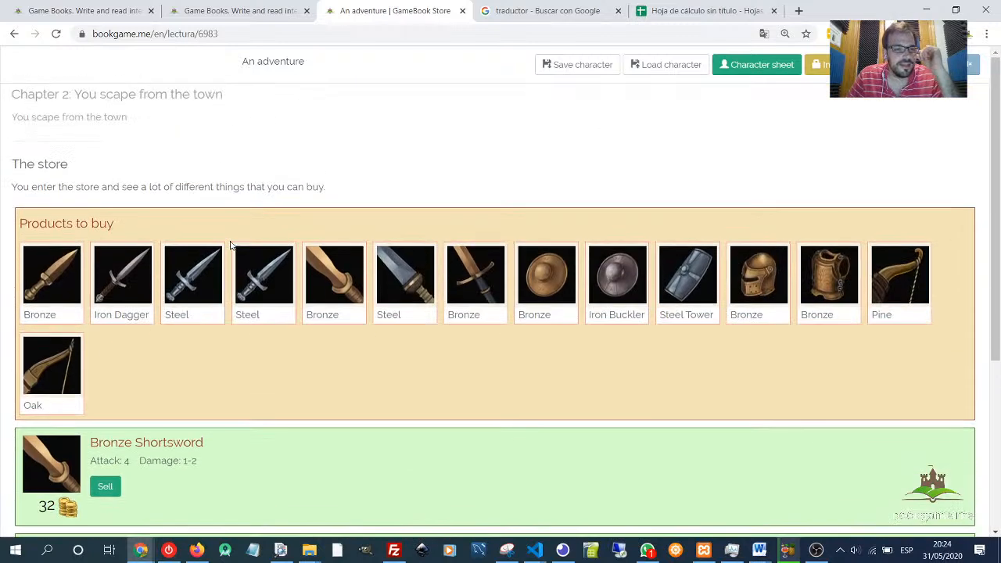
{"action": "scroll", "coordinate": [227, 249], "scroll_direction": "down", "scroll_amount": 2}
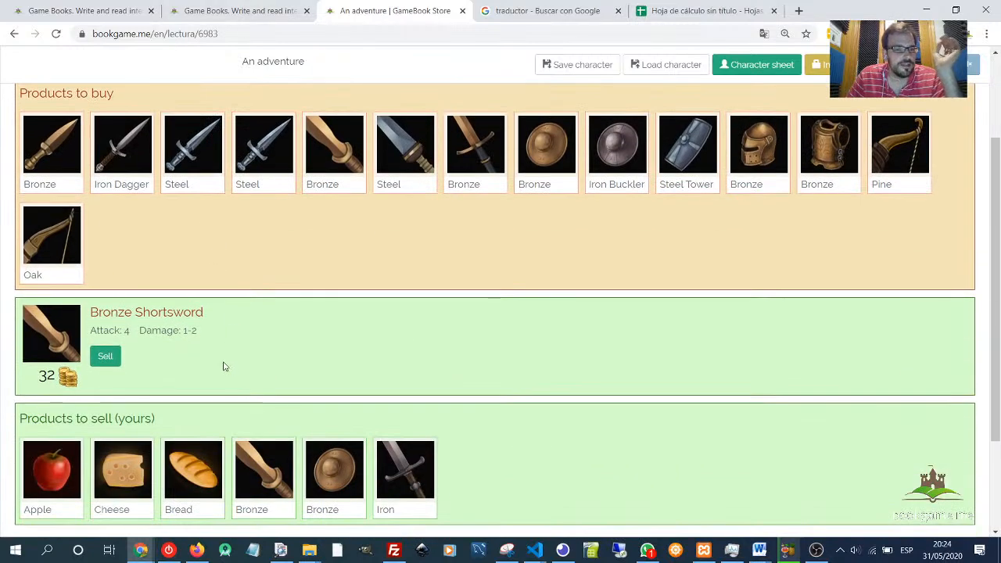
{"action": "scroll", "coordinate": [180, 328], "scroll_direction": "up", "scroll_amount": 3}
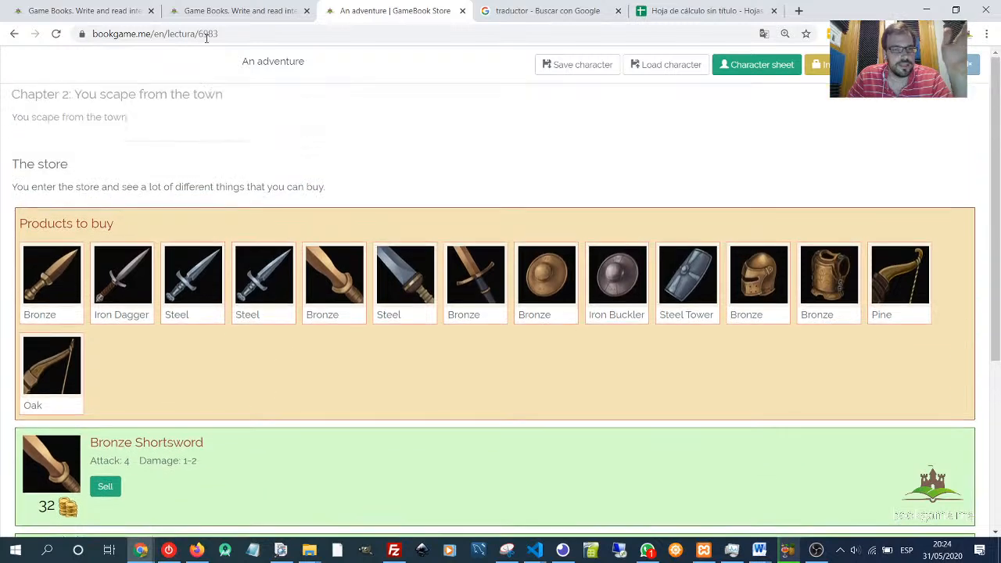
- Open the story's object list to check the Bronze Shortsword's base price
{"action": "left_click", "coordinate": [230, 11]}
{"action": "left_click", "coordinate": [84, 11]}
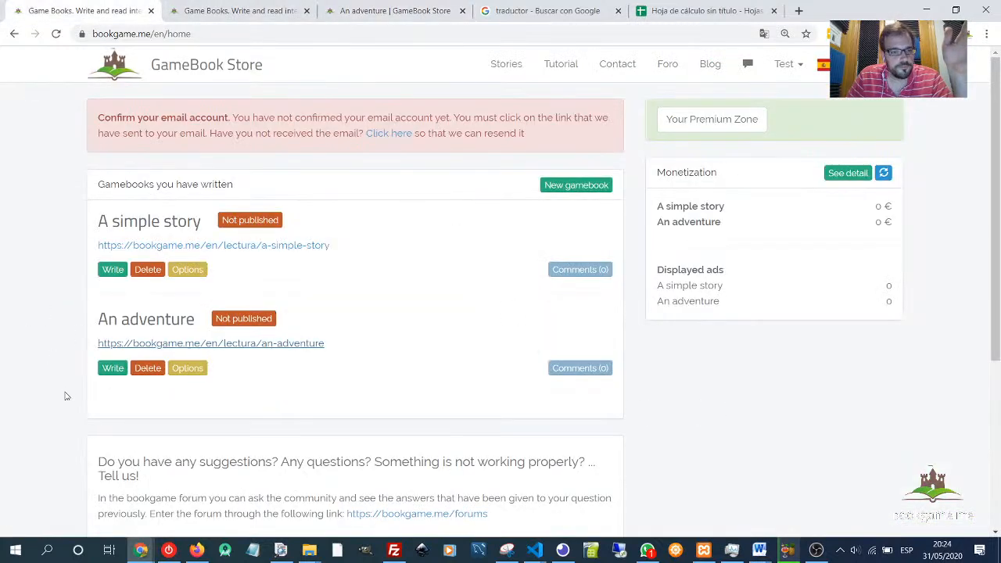
{"action": "left_click", "coordinate": [110, 368]}
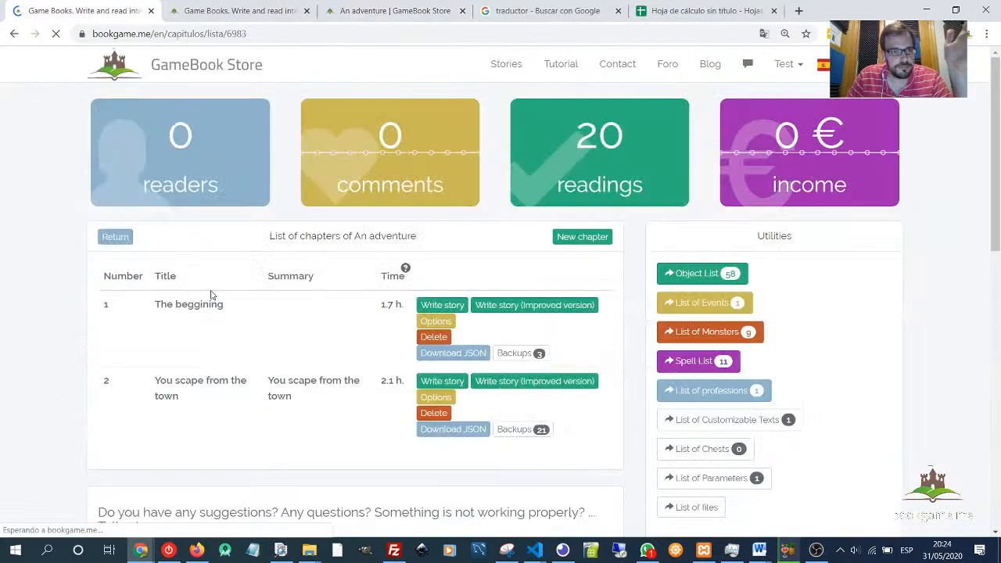
{"action": "left_click", "coordinate": [702, 273]}
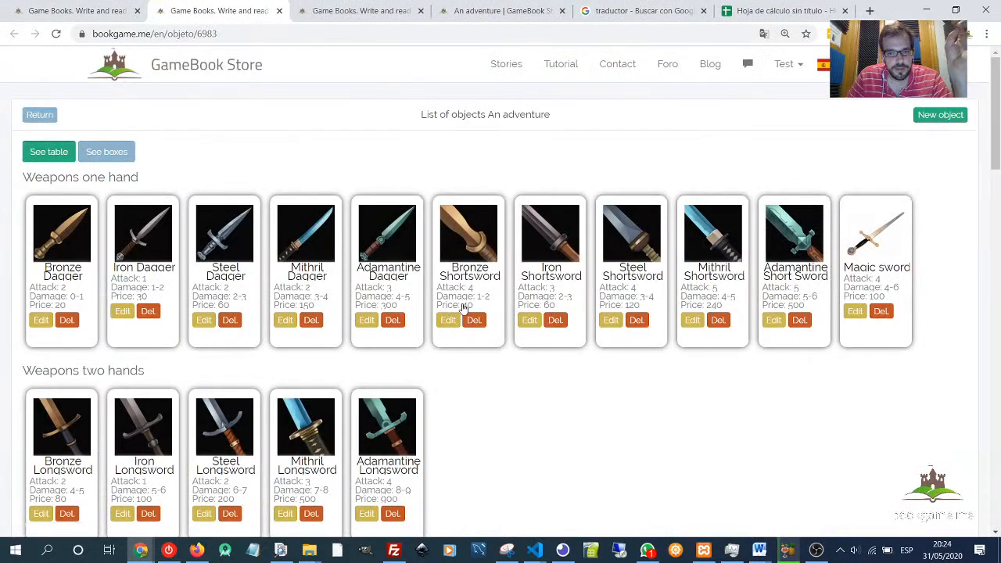
- In the spreadsheet, set the purchase Object price to 40 and the Percentage to 120
{"action": "left_click", "coordinate": [469, 12]}
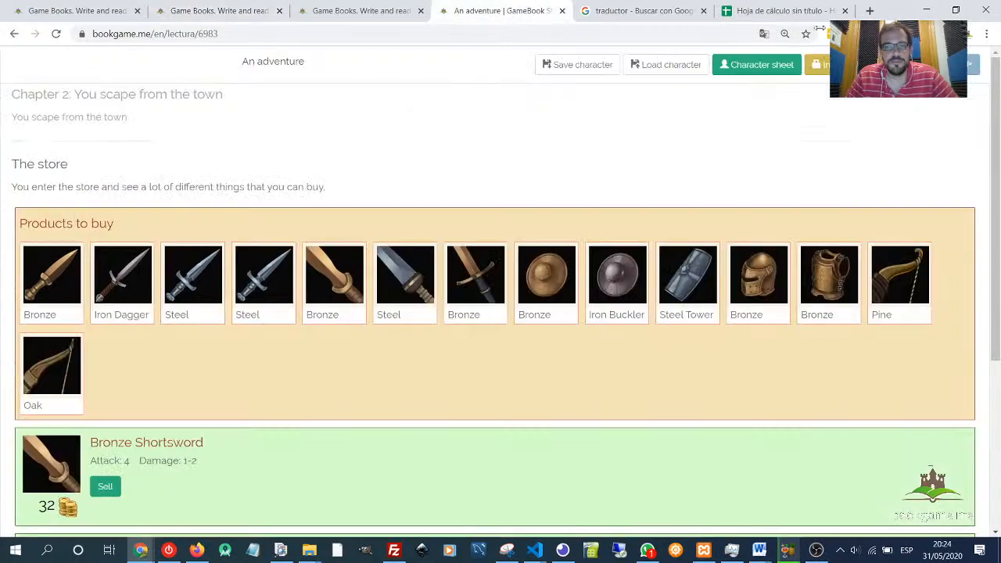
{"action": "left_click", "coordinate": [782, 11]}
{"action": "left_click", "coordinate": [133, 171]}
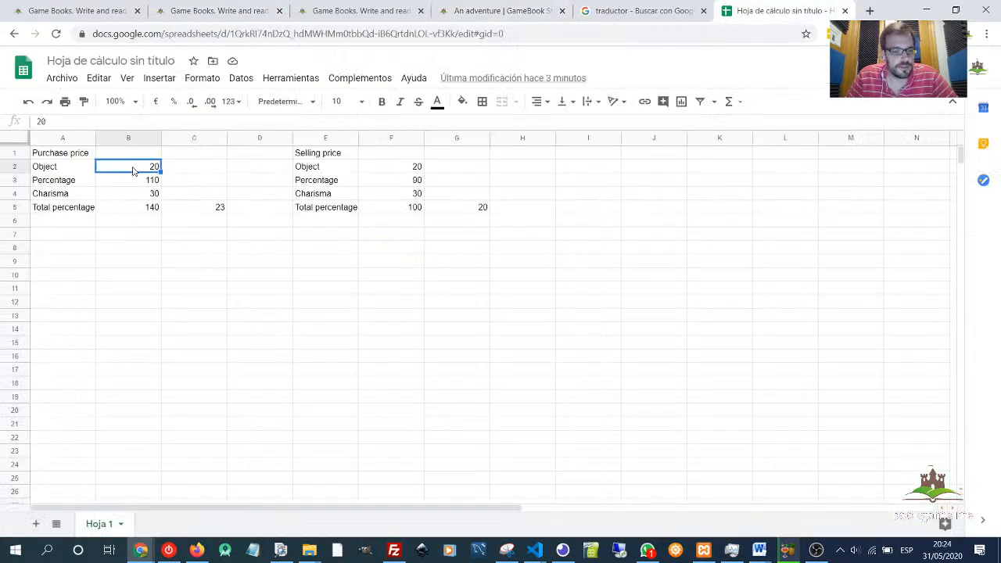
{"action": "type", "text": "4"}
{"action": "key", "text": "Return"}
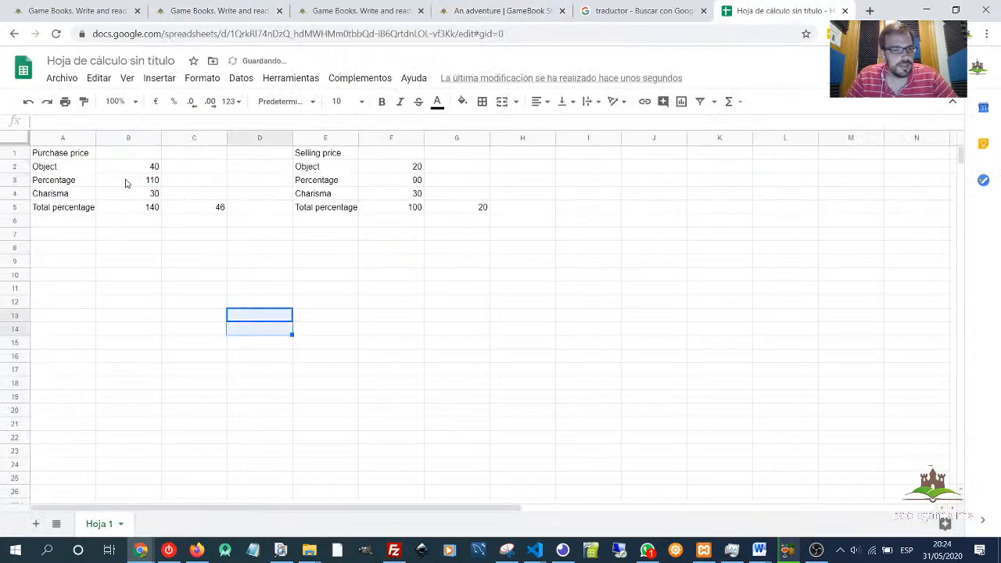
{"action": "type", "text": "120"}
{"action": "key", "text": "Return"}
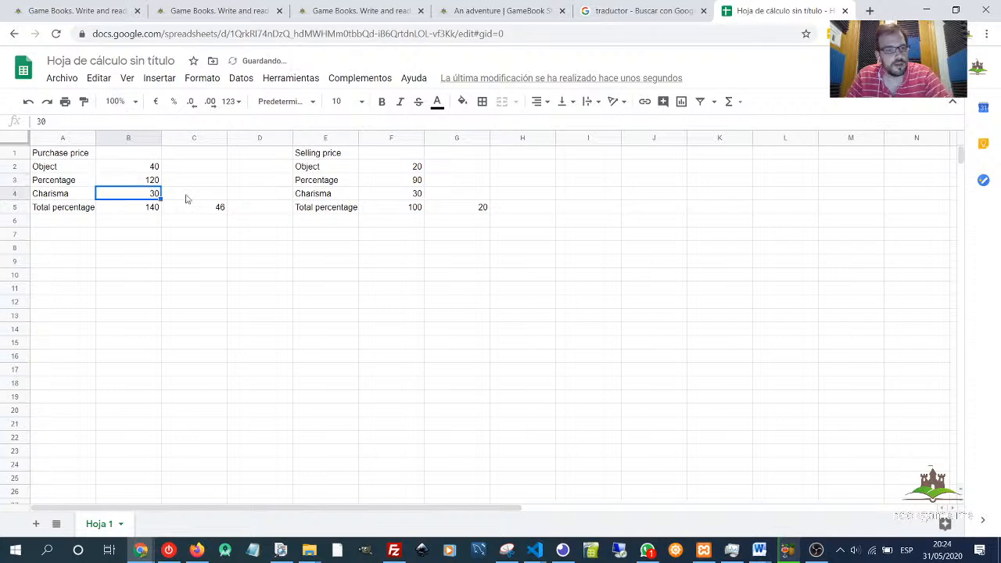
- Reopen The store node to check its purchase and sale price percentages
{"action": "left_click", "coordinate": [329, 18]}
{"action": "left_click", "coordinate": [479, 15]}
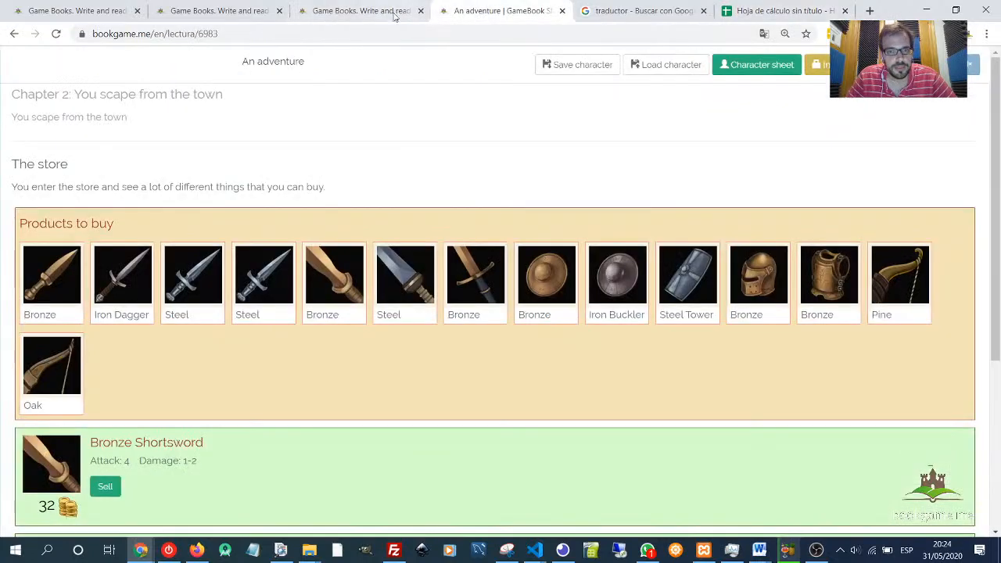
{"action": "left_click", "coordinate": [352, 11]}
{"action": "left_click_drag", "start_coordinate": [287, 500], "coordinate": [289, 500]}
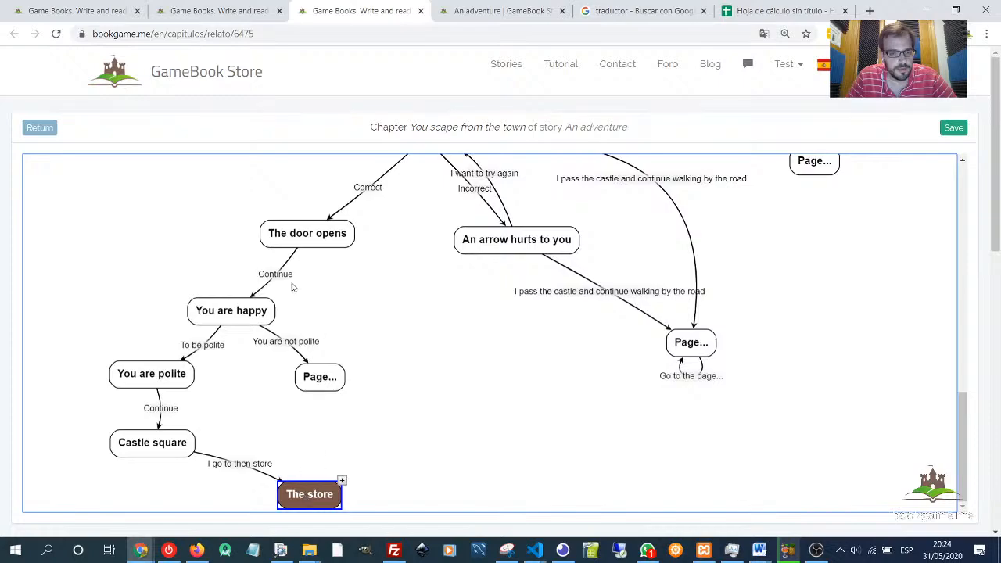
{"action": "double_click", "coordinate": [310, 496]}
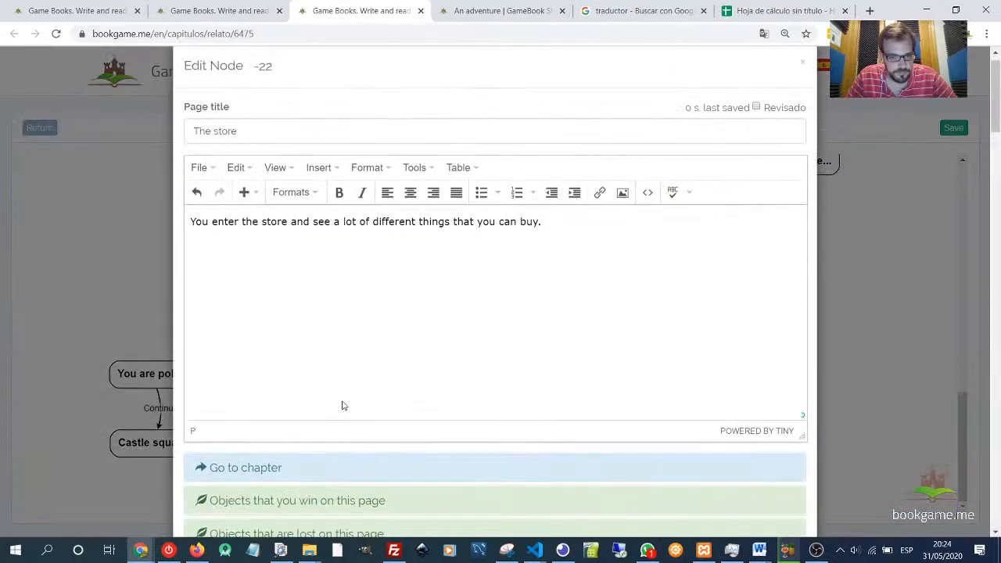
{"action": "scroll", "coordinate": [342, 405], "scroll_direction": "down", "scroll_amount": 8}
{"action": "left_click_drag", "start_coordinate": [225, 123], "coordinate": [143, 131]}
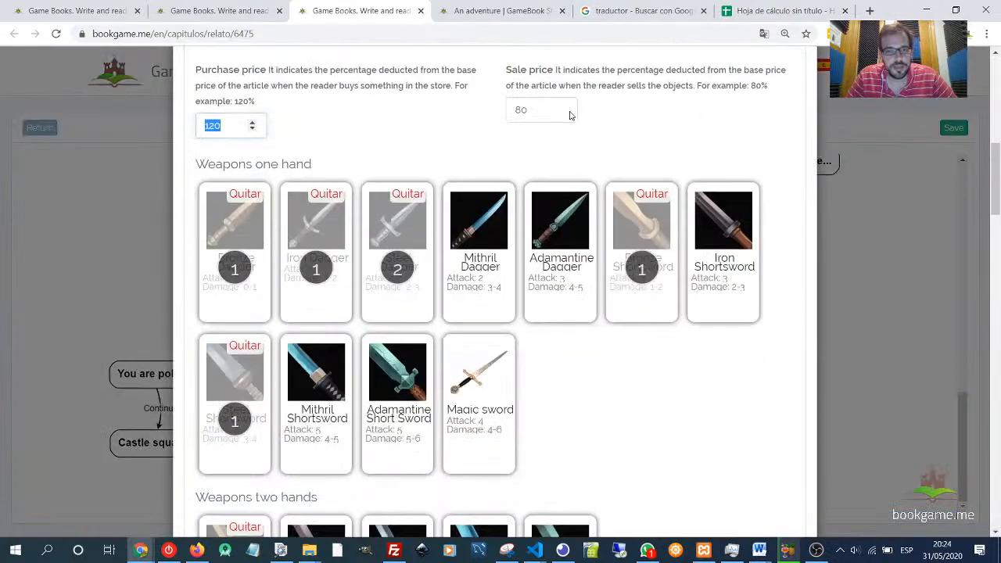
{"action": "left_click_drag", "start_coordinate": [530, 111], "coordinate": [466, 113]}
{"action": "left_click", "coordinate": [747, 13]}
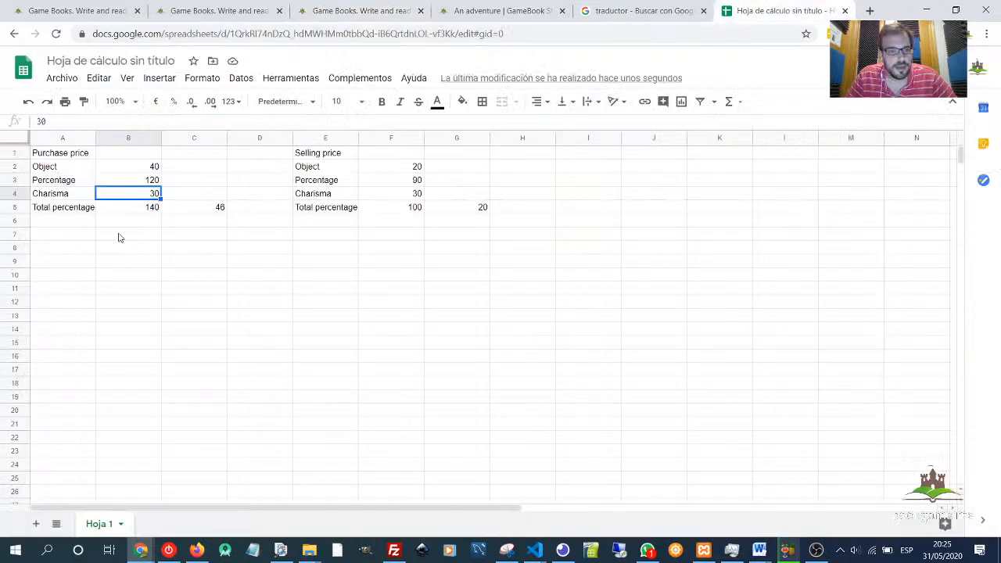
{"action": "left_click", "coordinate": [152, 181]}
{"action": "left_click", "coordinate": [152, 192]}
{"action": "left_click", "coordinate": [385, 10]}
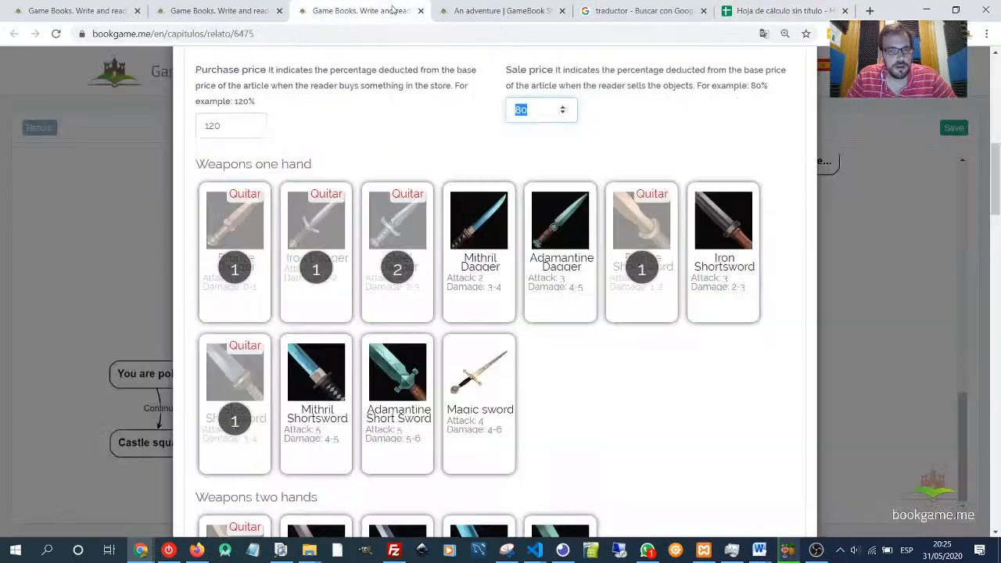
{"action": "left_click", "coordinate": [506, 17]}
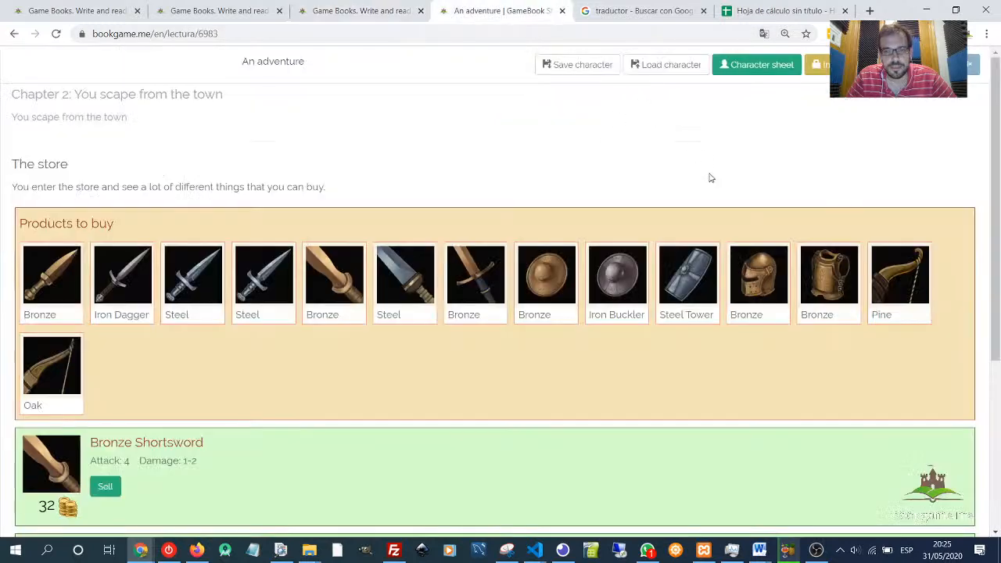
- Check the character's charisma on the character sheet and set the purchase Charisma value to 0 in the spreadsheet
{"action": "left_click", "coordinate": [768, 69]}
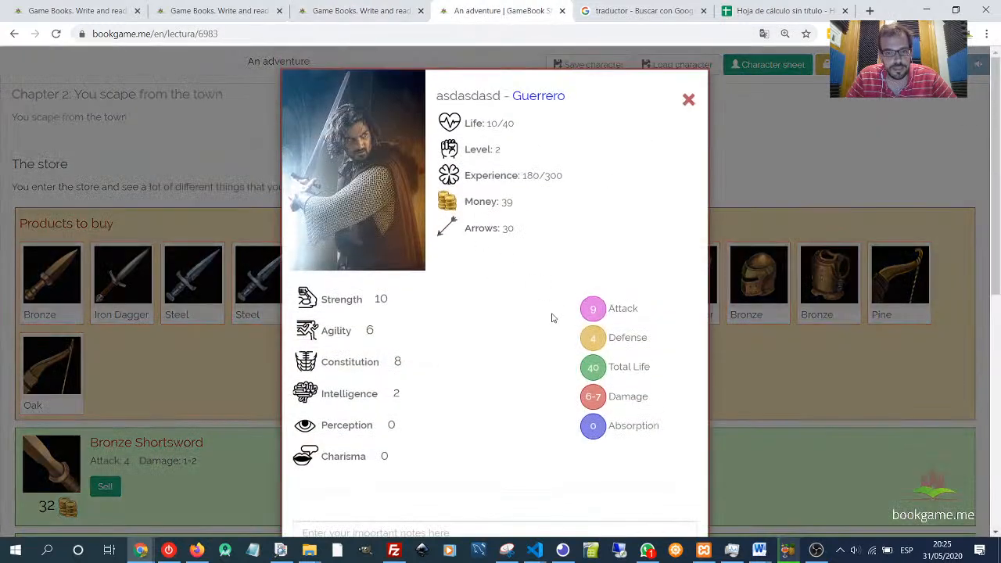
{"action": "double_click", "coordinate": [384, 456]}
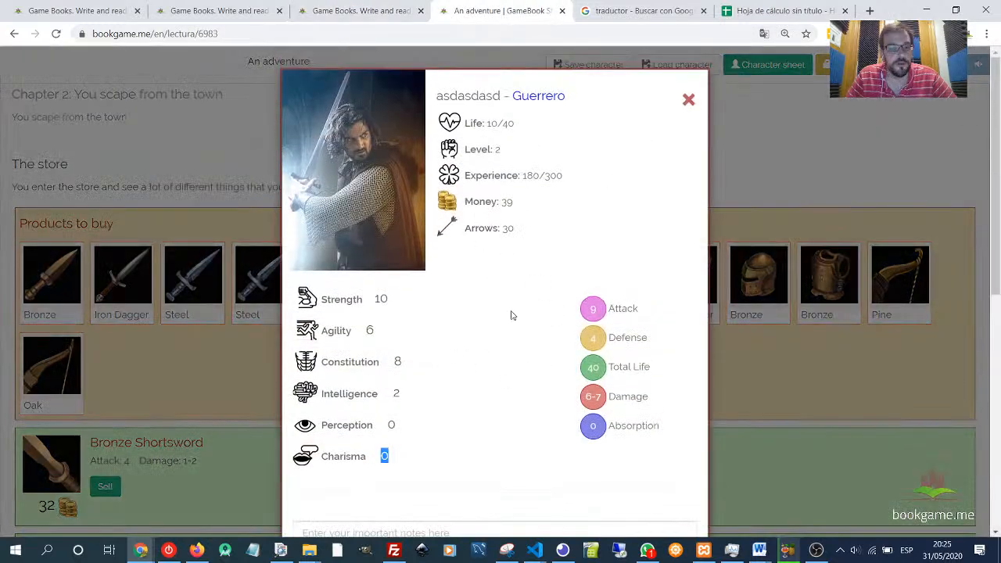
{"action": "left_click", "coordinate": [688, 100]}
{"action": "left_click", "coordinate": [778, 11]}
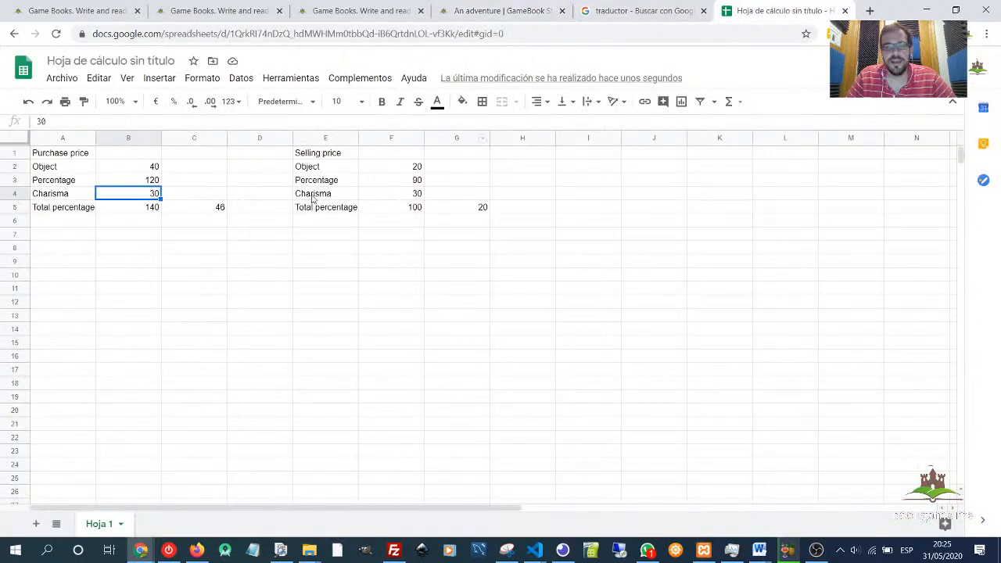
{"action": "type", "text": "0"}
{"action": "key", "text": "Return"}
- Set the purchase Total percentage to 120 in the spreadsheet
{"action": "left_click", "coordinate": [216, 283]}
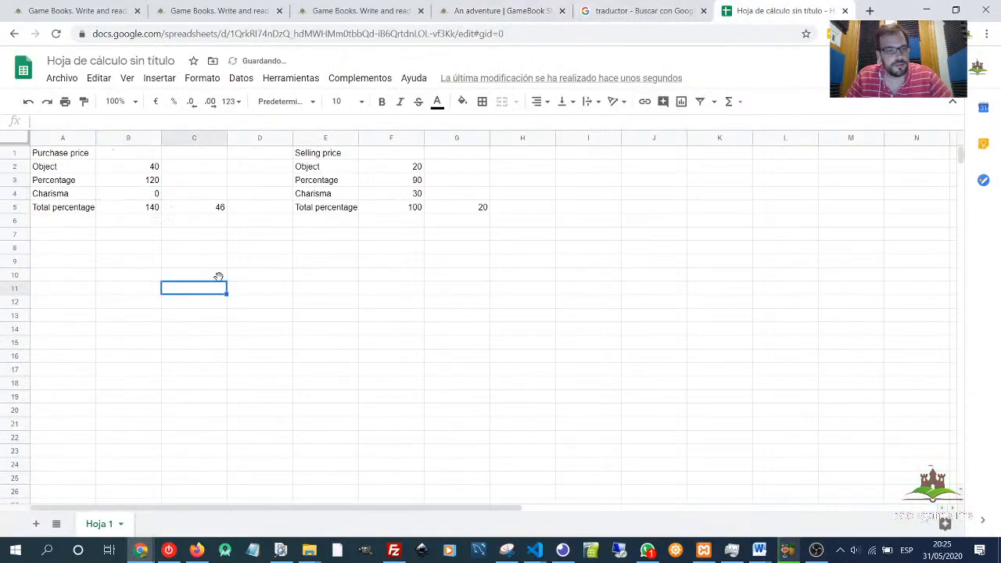
{"action": "left_click", "coordinate": [151, 212]}
{"action": "left_click", "coordinate": [145, 183]}
{"action": "left_click", "coordinate": [146, 208]}
{"action": "type", "text": "1"}
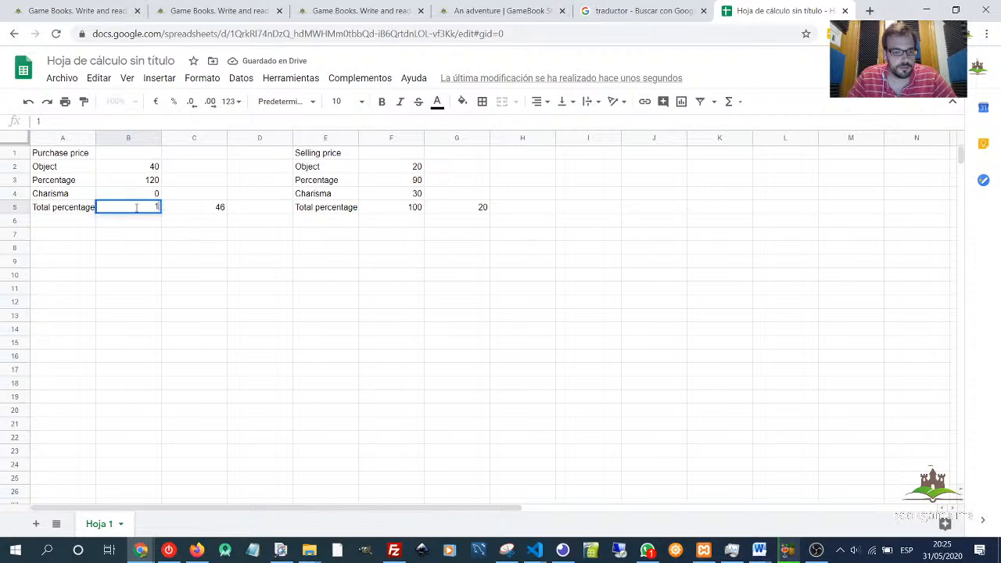
{"action": "key", "text": "Return"}
{"action": "left_click", "coordinate": [256, 233]}
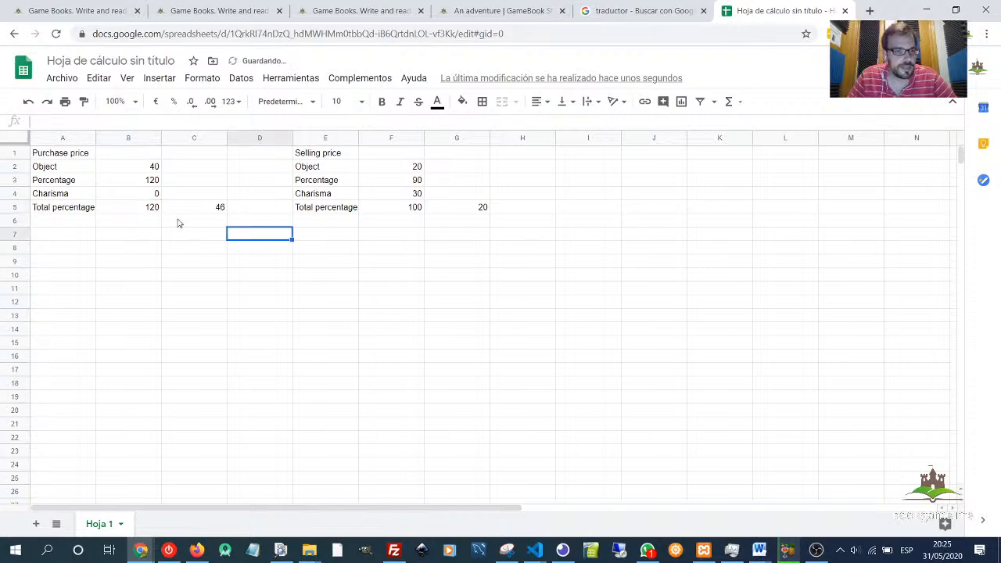
- Change the purchase price formula to multiply the object price by the Total percentage cell B5 divided by 100
{"action": "left_click", "coordinate": [222, 211]}
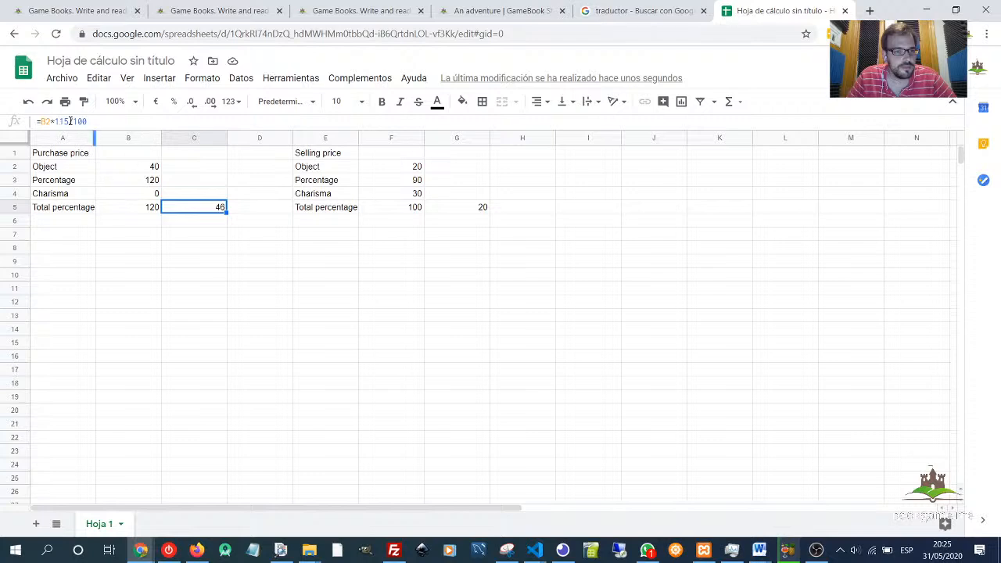
{"action": "left_click_drag", "start_coordinate": [71, 121], "coordinate": [54, 122]}
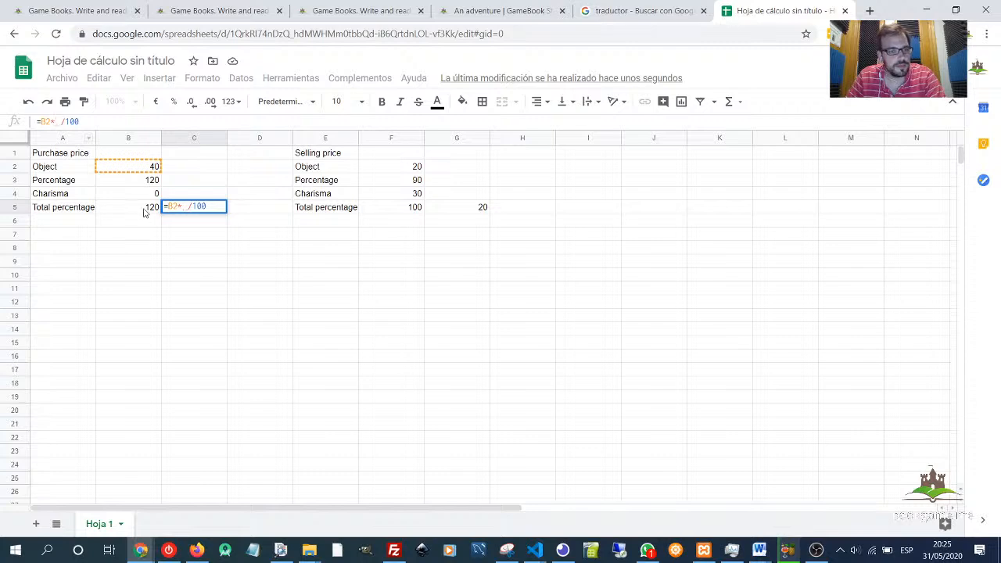
{"action": "left_click", "coordinate": [145, 210]}
{"action": "key", "text": "Return"}
{"action": "key", "text": "Down"}
{"action": "key", "text": "Down"}
{"action": "key", "text": "Down"}
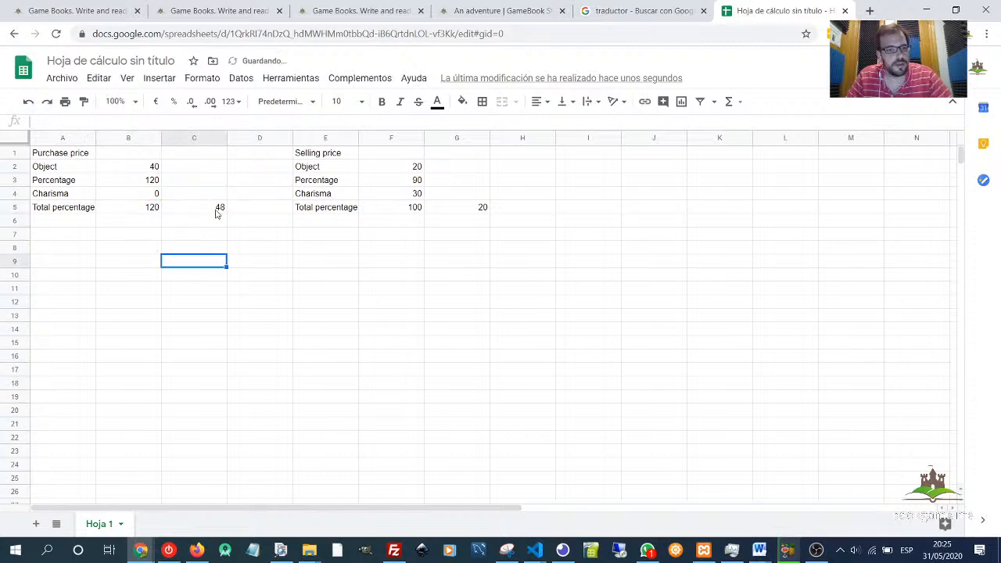
{"action": "left_click", "coordinate": [216, 209]}
- In the reading-mode store, open the Bronze Shortsword among the products to buy to check its purchase price
{"action": "left_click", "coordinate": [516, 11]}
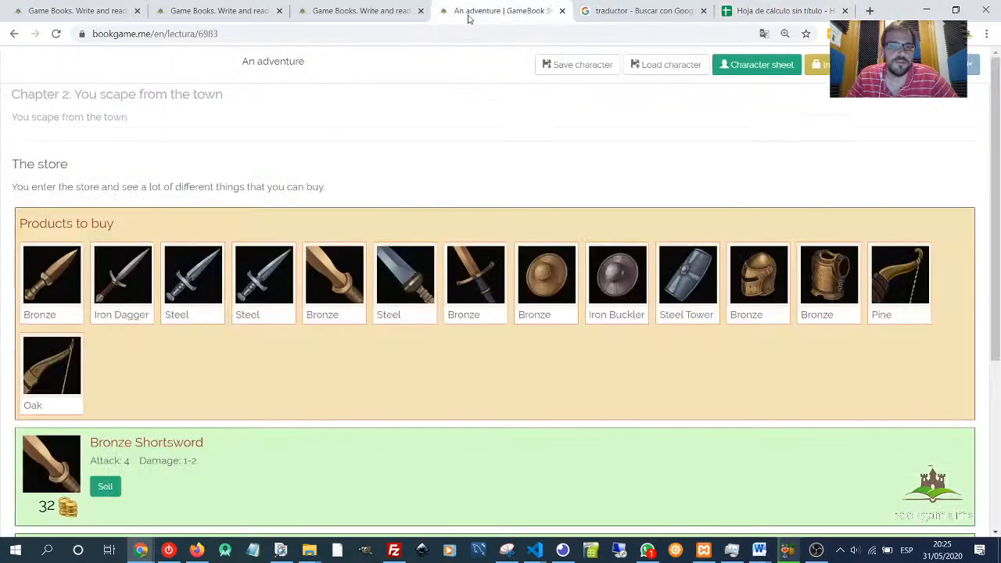
{"action": "left_click", "coordinate": [361, 13]}
{"action": "left_click", "coordinate": [501, 11]}
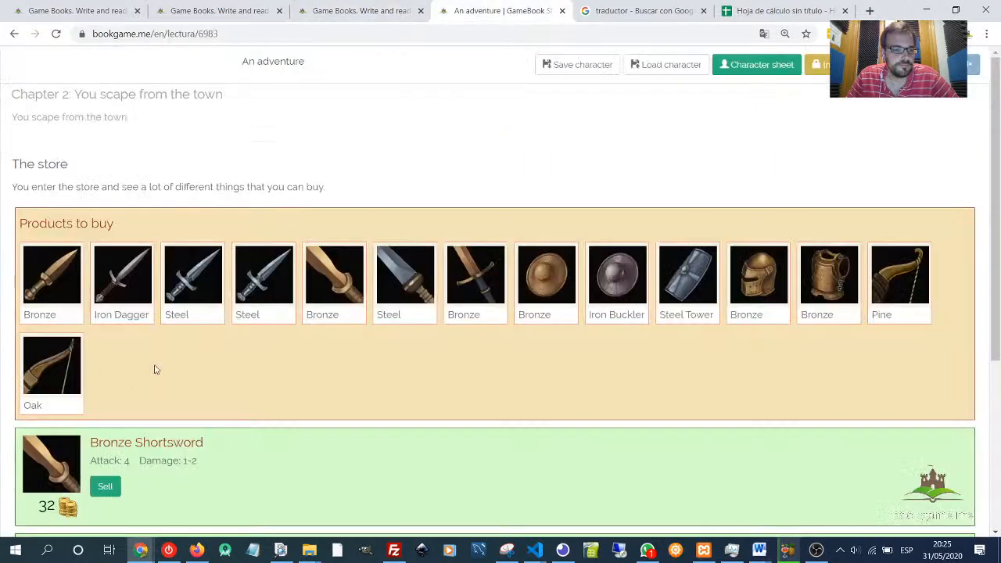
{"action": "left_click", "coordinate": [350, 269]}
{"action": "left_click_drag", "start_coordinate": [45, 287], "coordinate": [59, 287]}
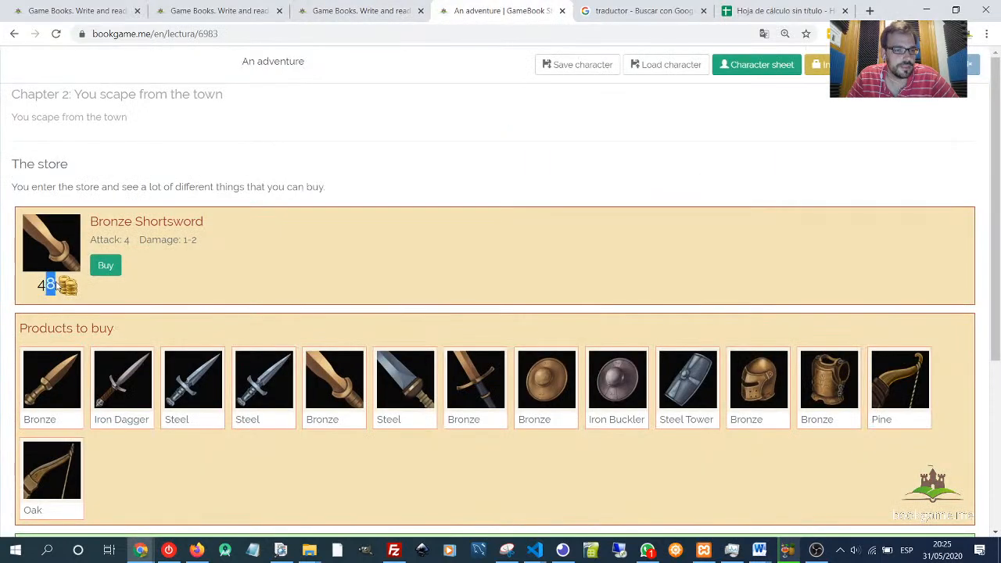
- Set the selling Object price to 40 and the selling Percentage to 80
{"action": "left_click", "coordinate": [782, 11]}
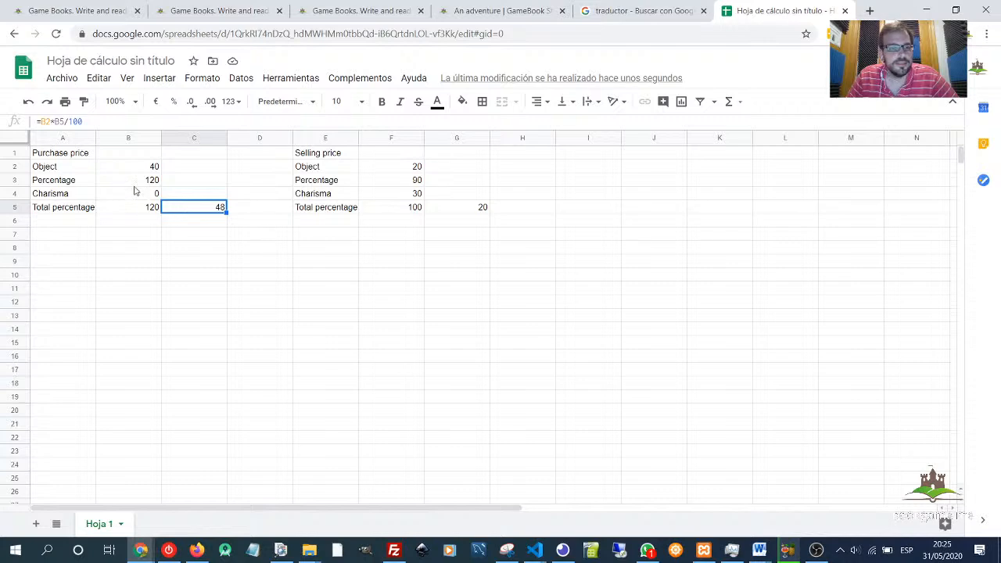
{"action": "left_click", "coordinate": [405, 169]}
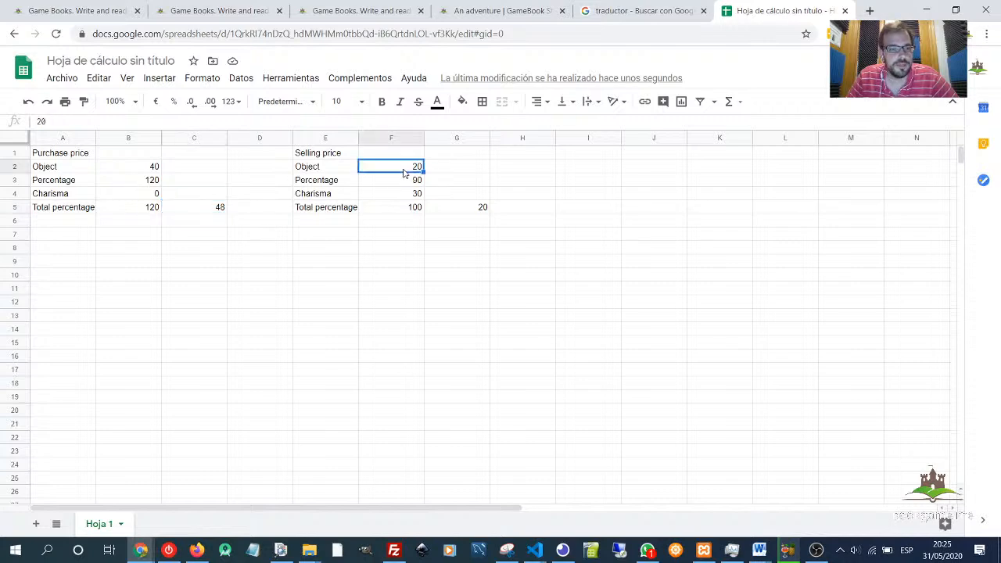
{"action": "type", "text": "40"}
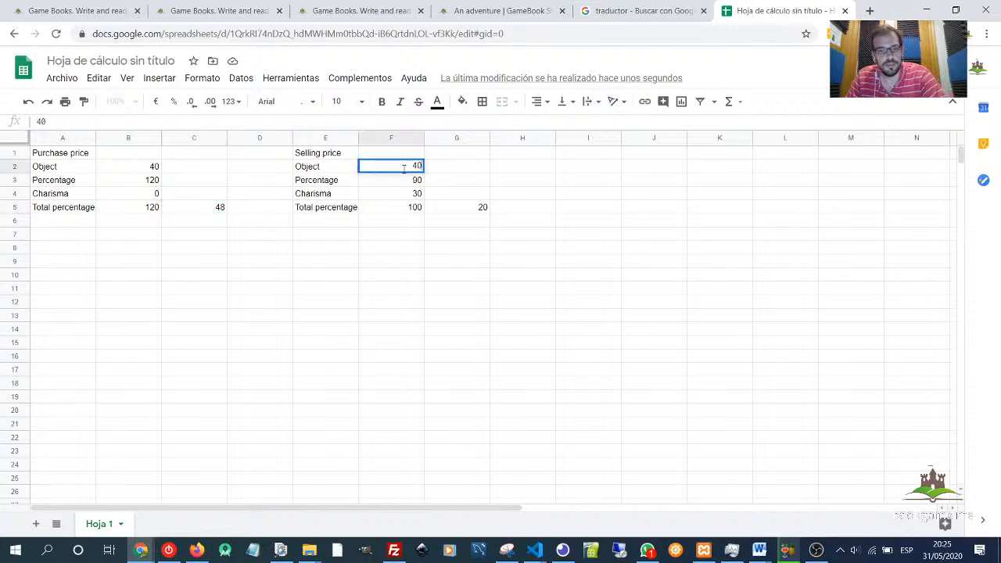
{"action": "key", "text": "Return"}
{"action": "type", "text": "80"}
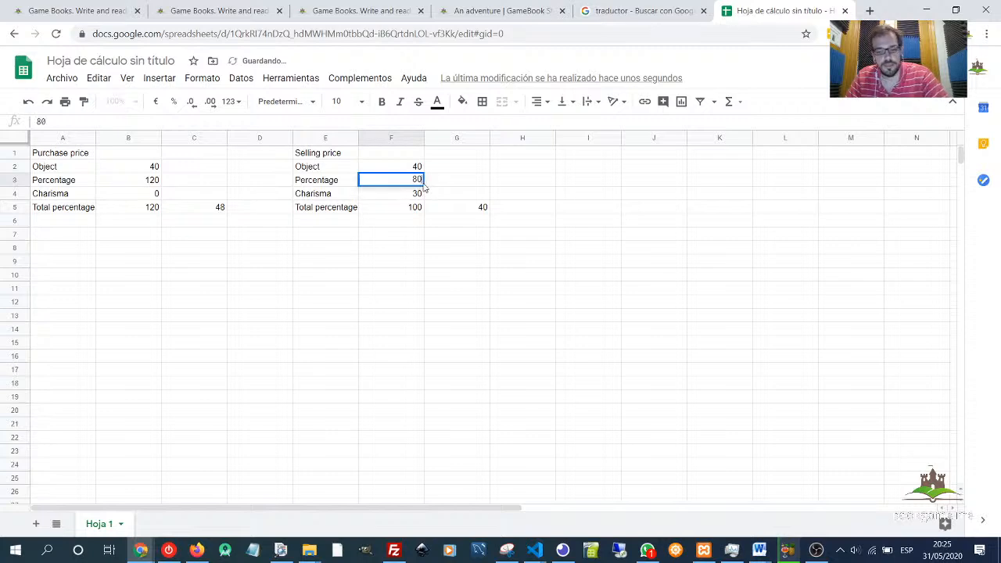
{"action": "key", "text": "Return"}
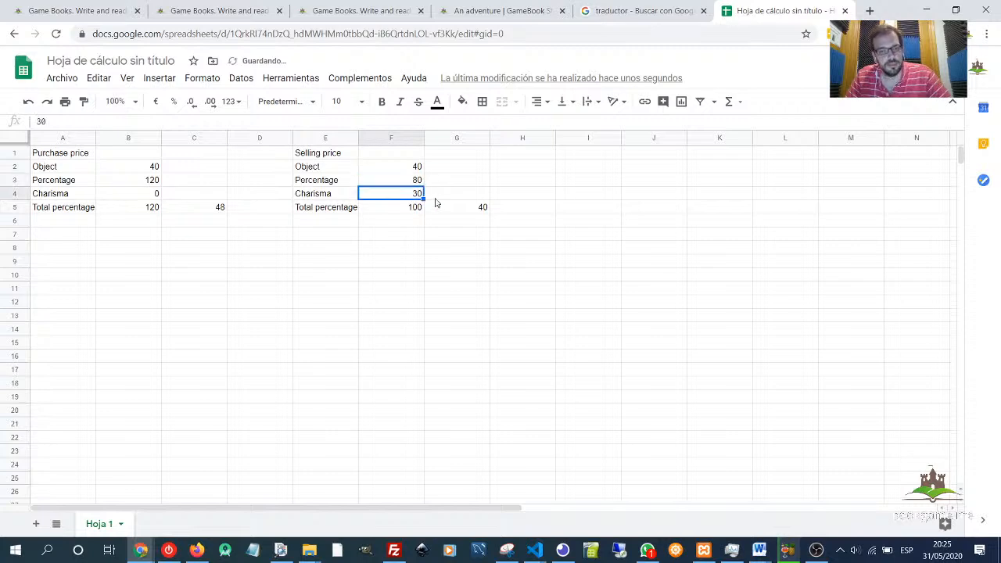
- Set the selling Charisma to 0 and the selling Total percentage to 80
{"action": "left_click", "coordinate": [411, 186]}
{"action": "left_click", "coordinate": [409, 198]}
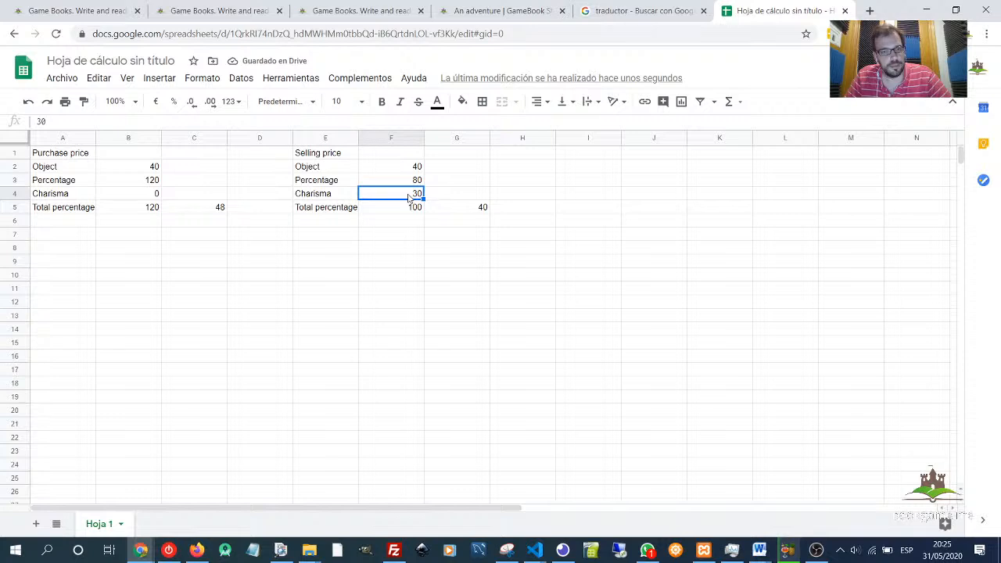
{"action": "type", "text": "0"}
{"action": "key", "text": "Return"}
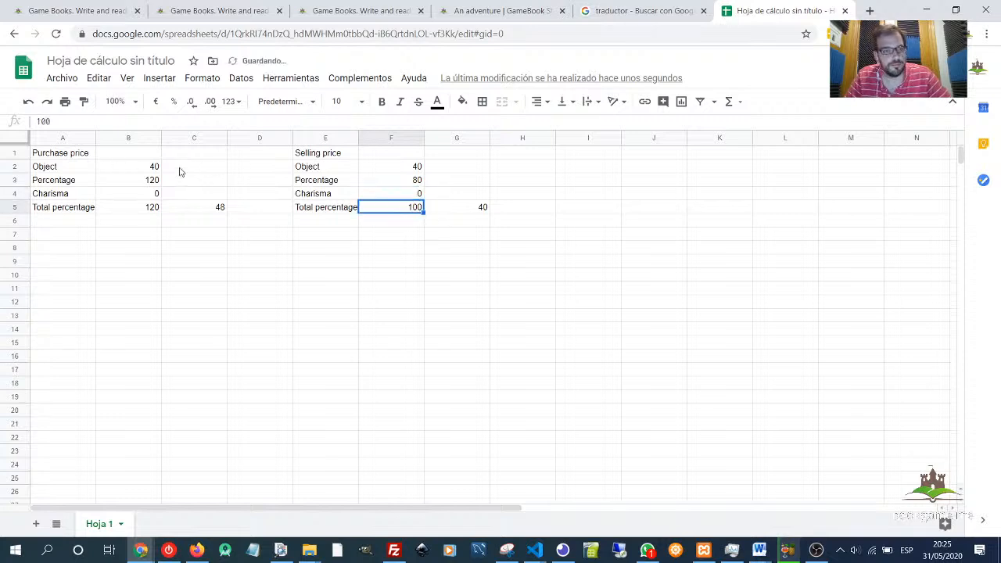
{"action": "type", "text": "80"}
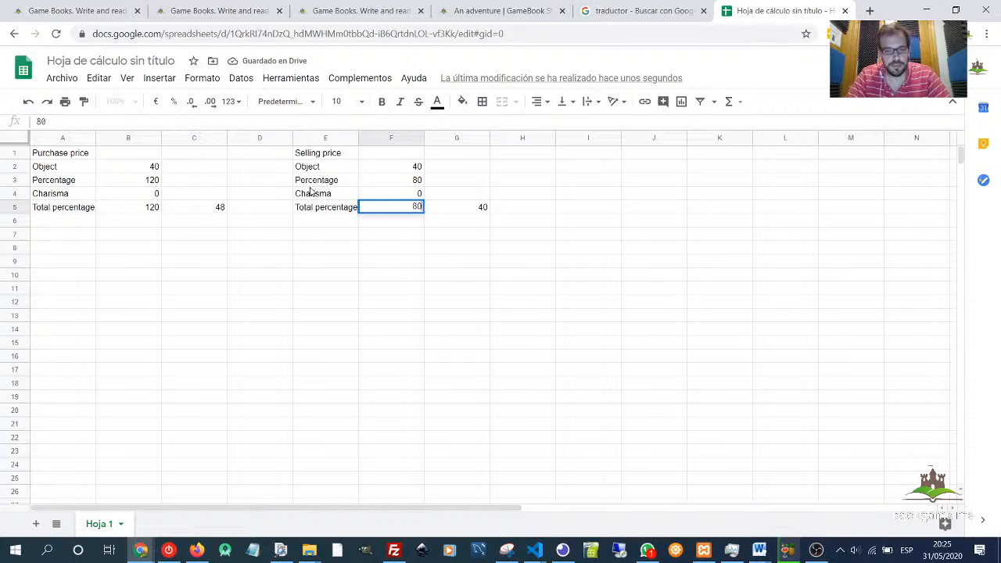
{"action": "key", "text": "Return"}
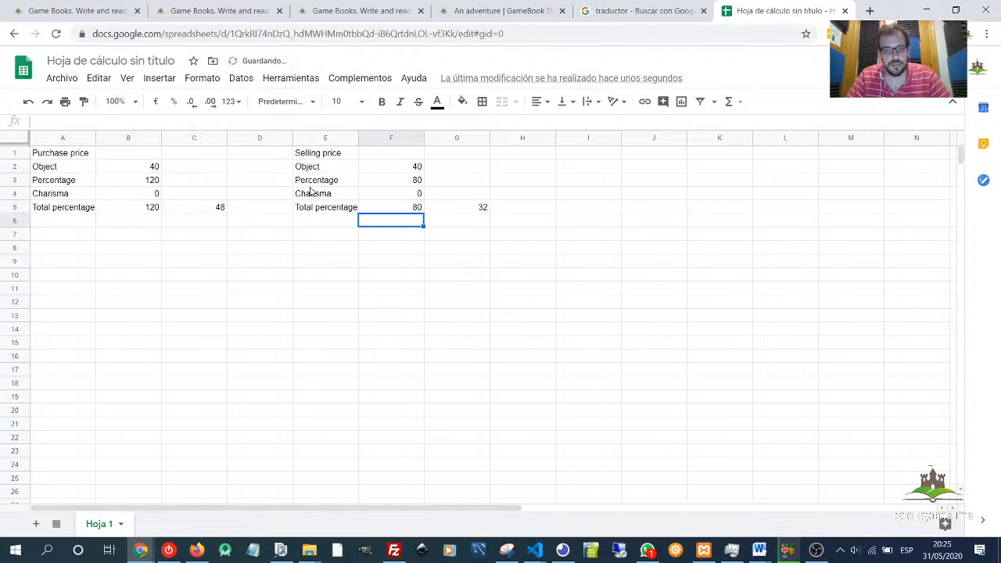
{"action": "left_click", "coordinate": [463, 207]}
- In the reading-mode store, open the Bronze Shortsword among the products to sell to check its sale price
{"action": "left_click", "coordinate": [485, 11]}
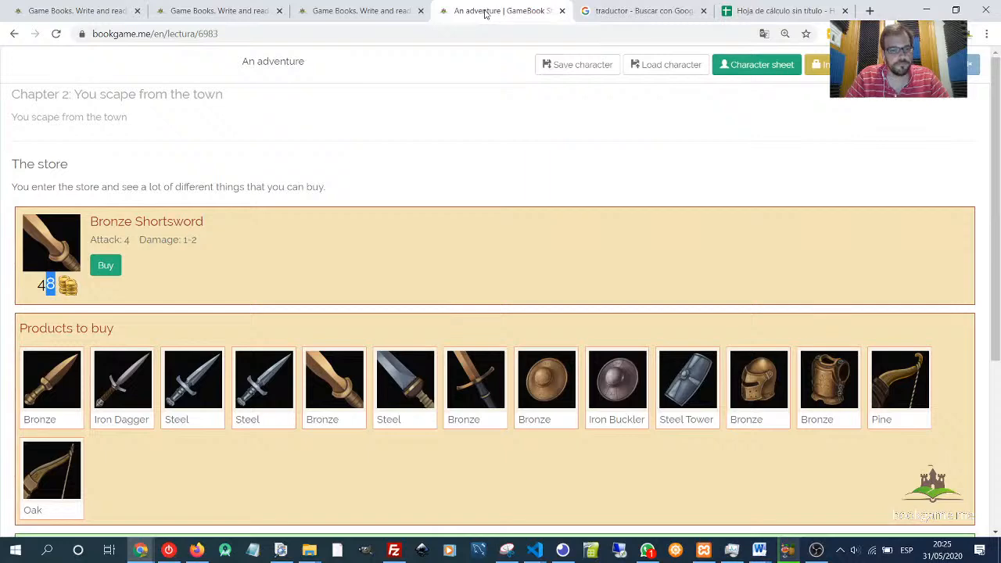
{"action": "scroll", "coordinate": [349, 148], "scroll_direction": "down", "scroll_amount": 3}
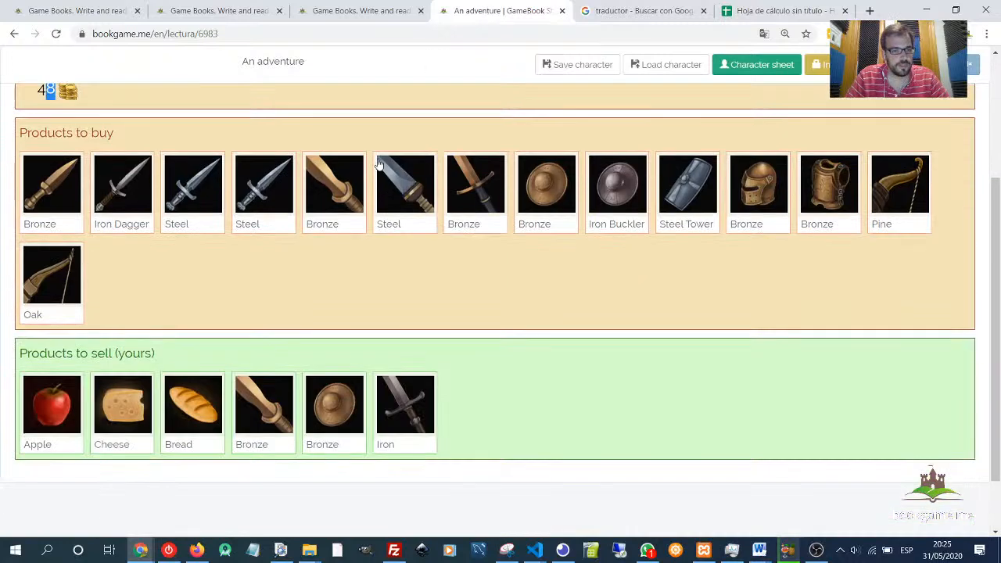
{"action": "left_click", "coordinate": [271, 407]}
{"action": "left_click_drag", "start_coordinate": [38, 311], "coordinate": [56, 311]}
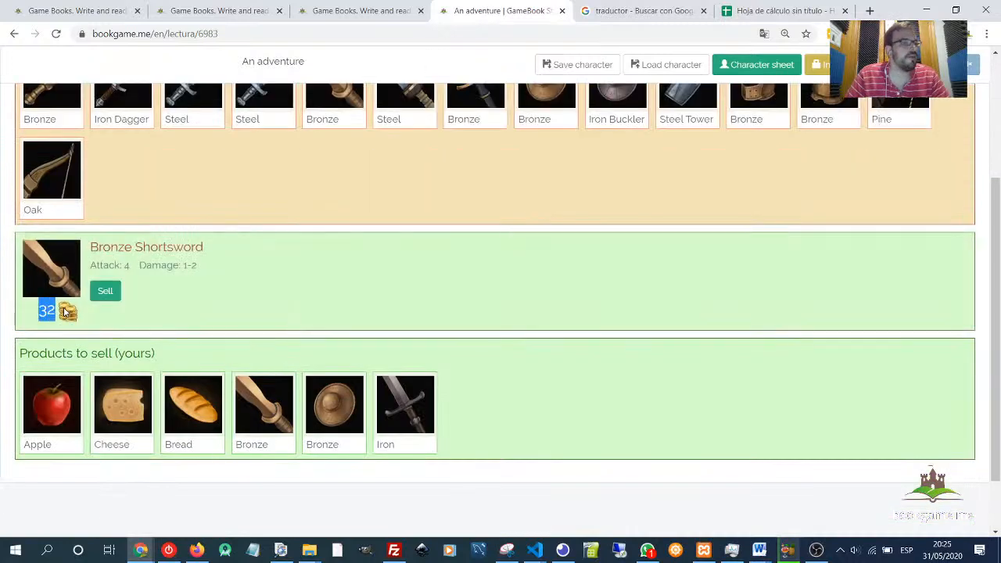
{"action": "left_click", "coordinate": [423, 276]}
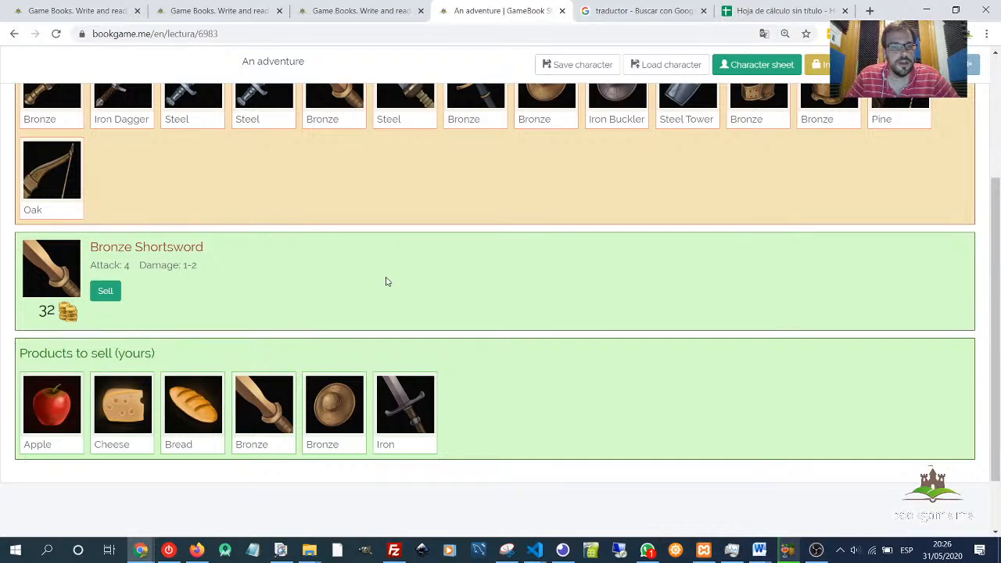
- Switch to the feature list document and go over the Object store and Chests sections
{"action": "scroll", "coordinate": [386, 279], "scroll_direction": "up", "scroll_amount": 1}
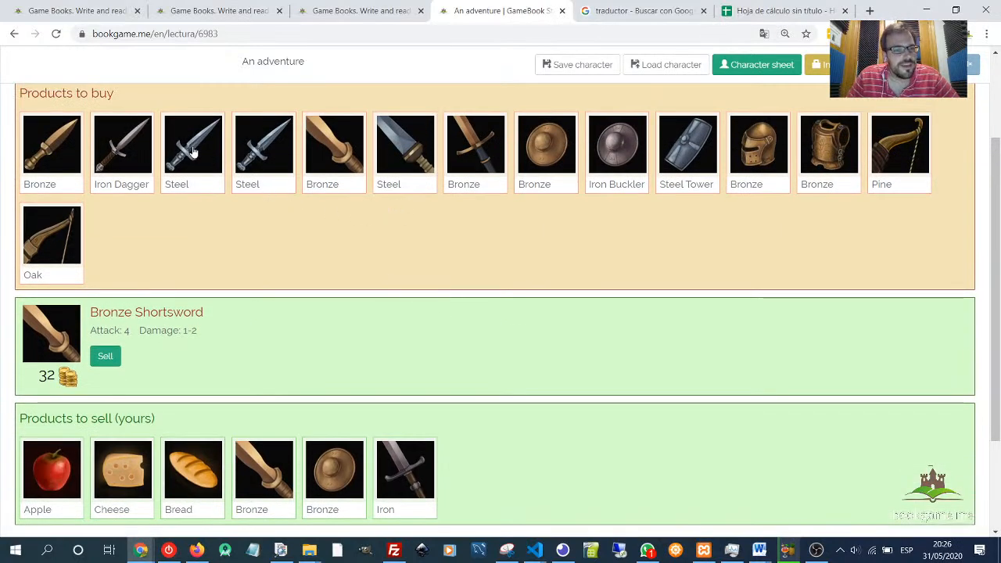
{"action": "scroll", "coordinate": [194, 159], "scroll_direction": "up", "scroll_amount": 3}
{"action": "scroll", "coordinate": [94, 250], "scroll_direction": "up", "scroll_amount": 1}
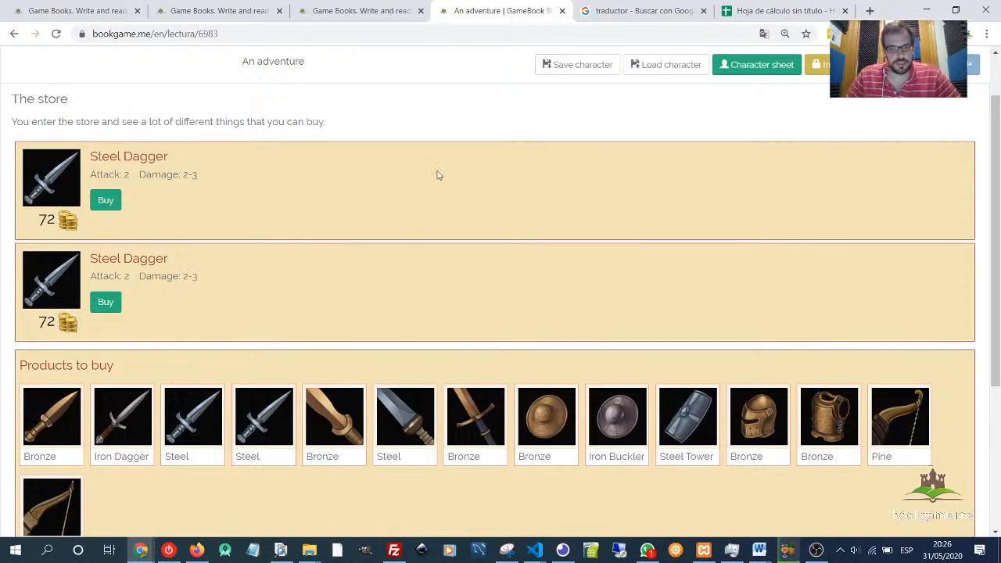
{"action": "key", "text": "alt+Tab"}
{"action": "key", "text": "alt+Tab"}
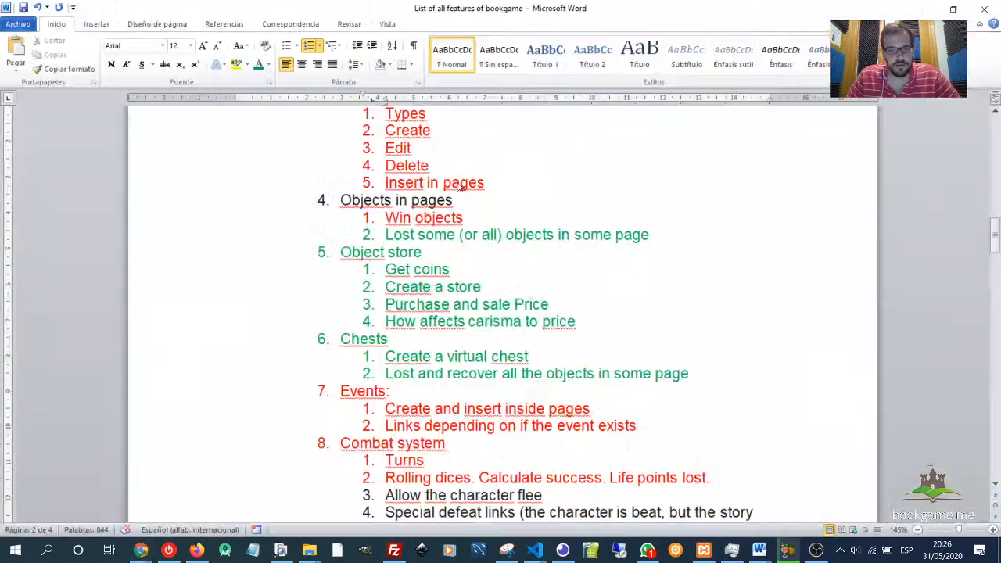
{"action": "left_click_drag", "start_coordinate": [386, 269], "coordinate": [450, 270]}
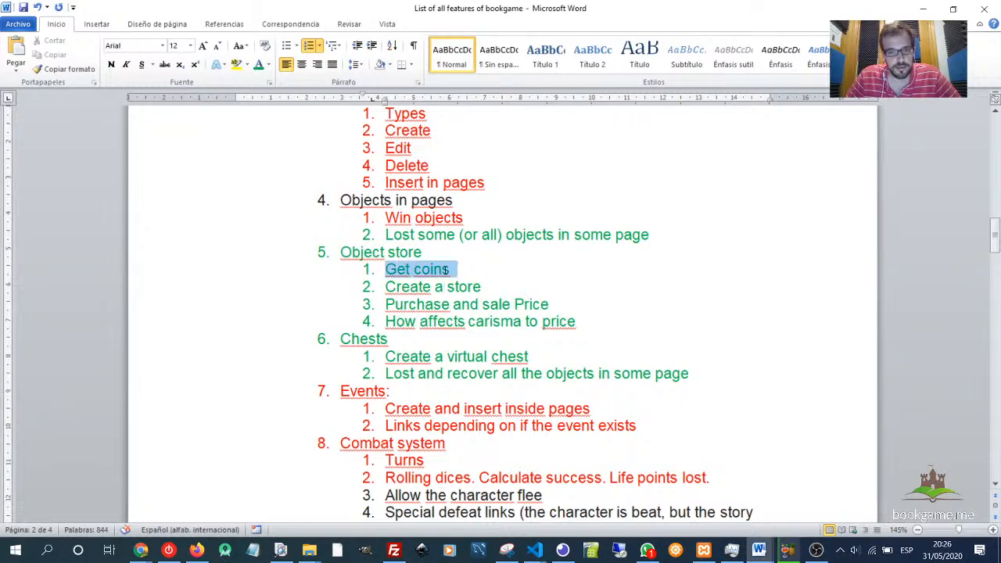
{"action": "left_click_drag", "start_coordinate": [386, 287], "coordinate": [482, 288]}
{"action": "mouse_move", "coordinate": [385, 304]}
{"action": "left_mouse_down"}
{"action": "mouse_move", "coordinate": [549, 305]}
{"action": "mouse_move", "coordinate": [467, 322]}
{"action": "mouse_move", "coordinate": [385, 322]}
{"action": "left_mouse_up"}
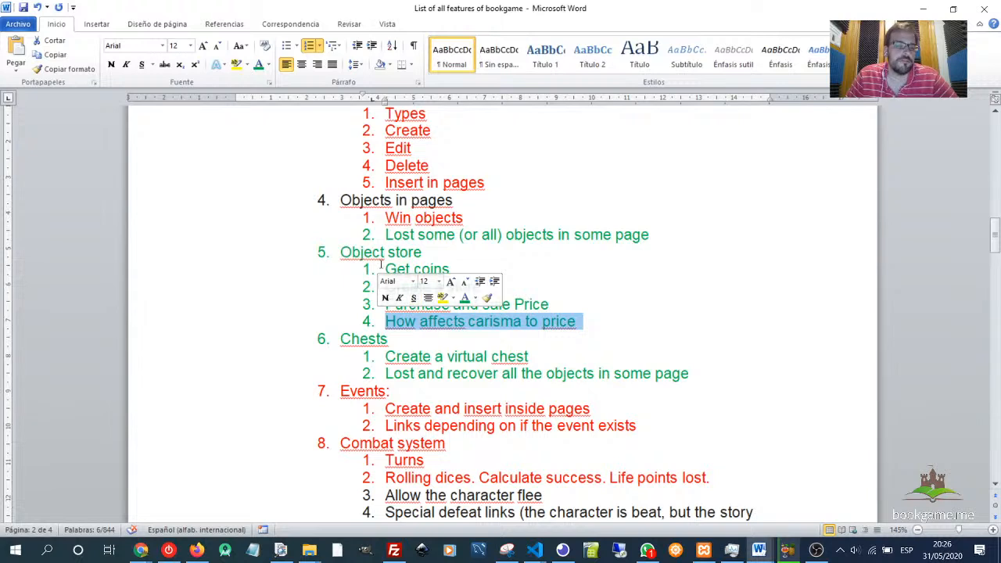
{"action": "left_click_drag", "start_coordinate": [341, 252], "coordinate": [268, 255]}
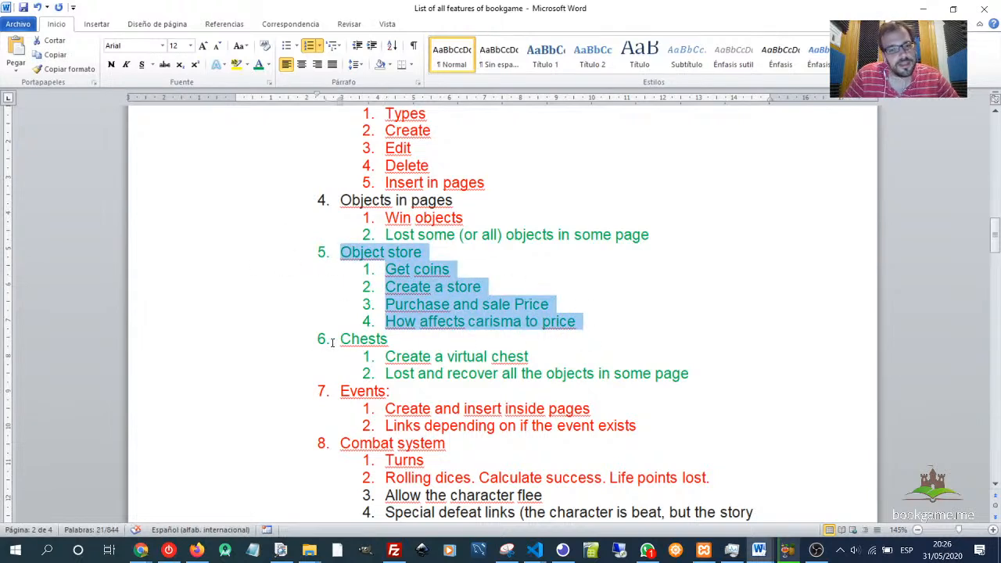
{"action": "left_click_drag", "start_coordinate": [340, 336], "coordinate": [696, 374]}
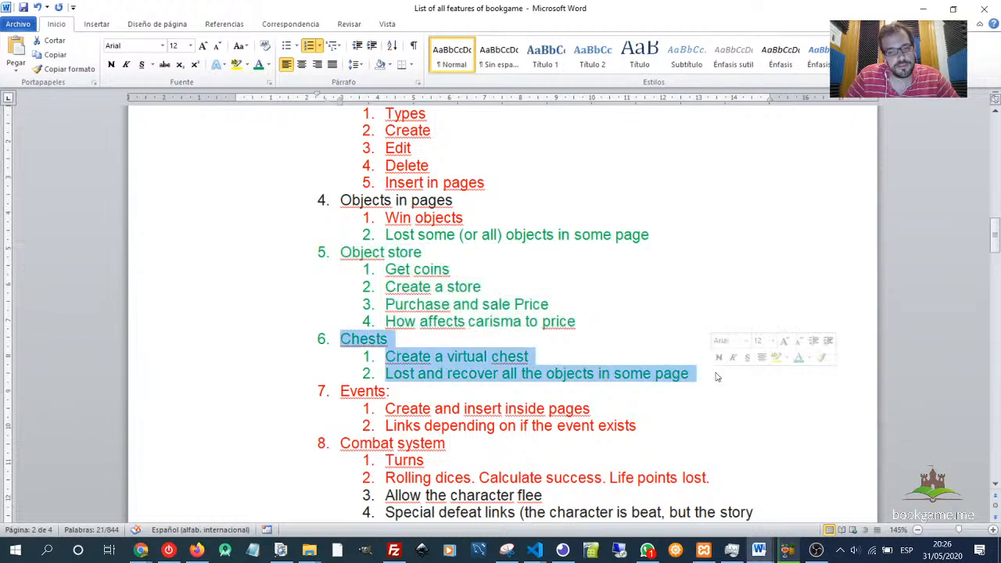
{"action": "left_click", "coordinate": [713, 376]}
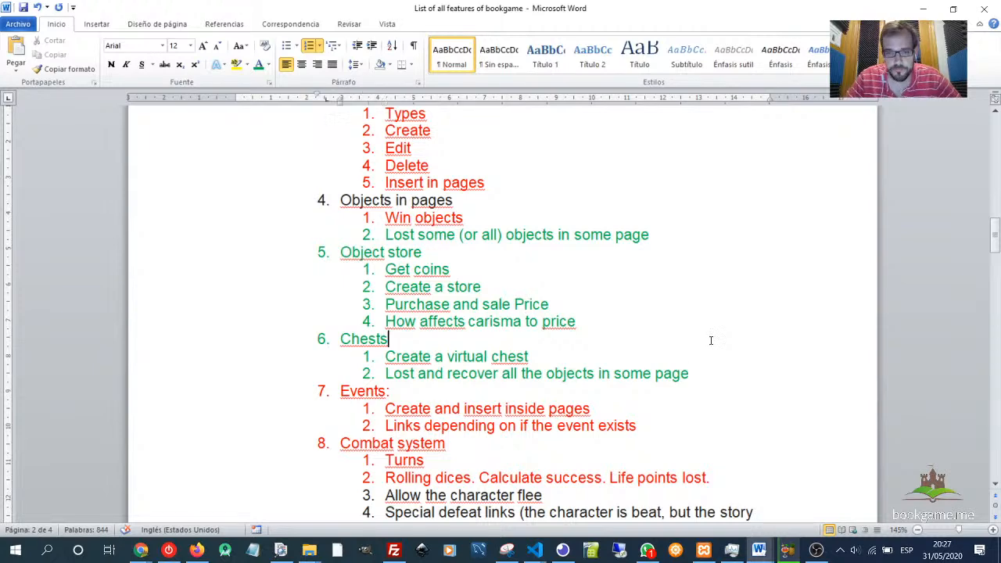
- Create a new chest for the story named Fortress chest
{"action": "key", "text": "alt+Tab"}
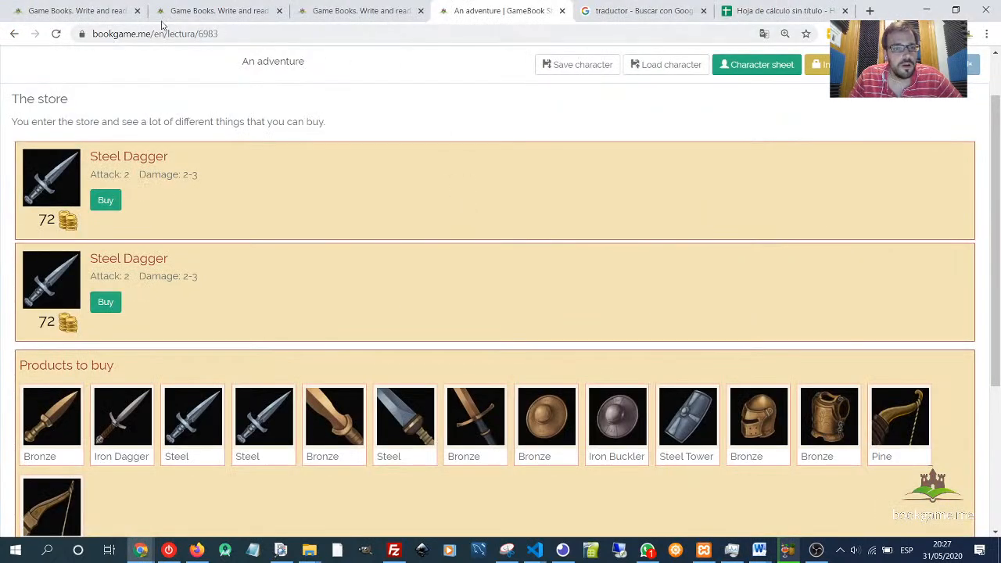
{"action": "left_click", "coordinate": [81, 11]}
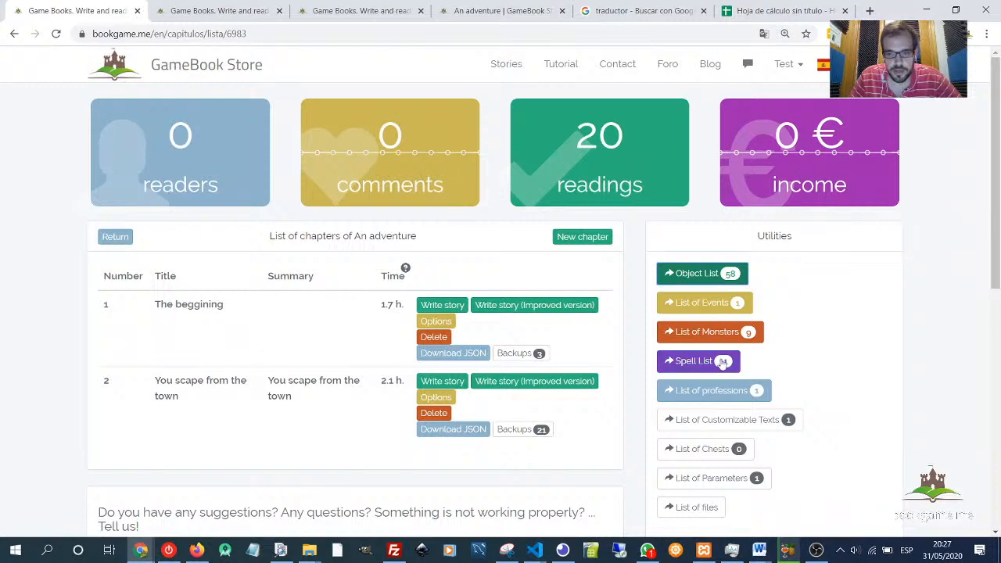
{"action": "scroll", "coordinate": [720, 366], "scroll_direction": "down", "scroll_amount": 1}
{"action": "left_click", "coordinate": [694, 384]}
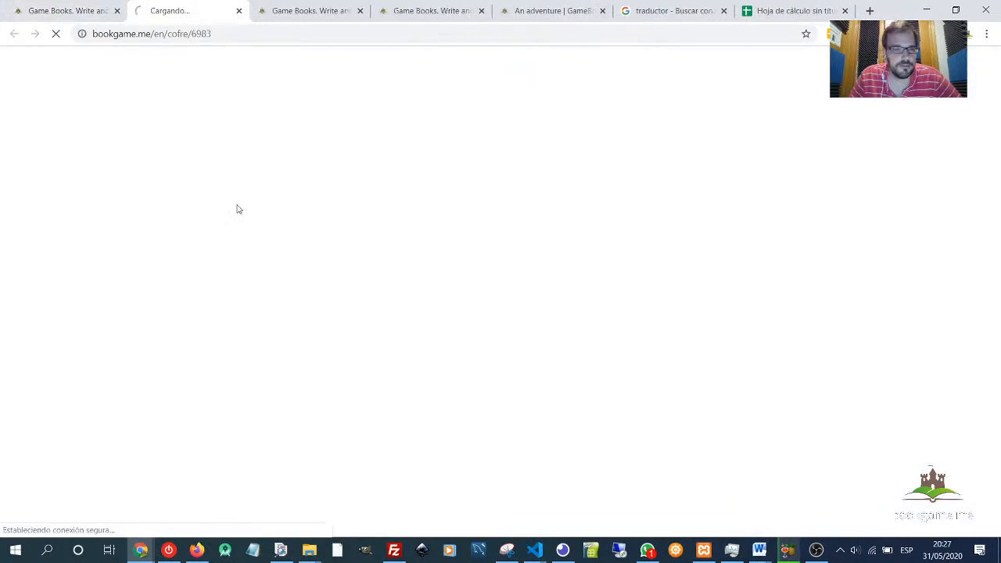
{"action": "left_click", "coordinate": [883, 118]}
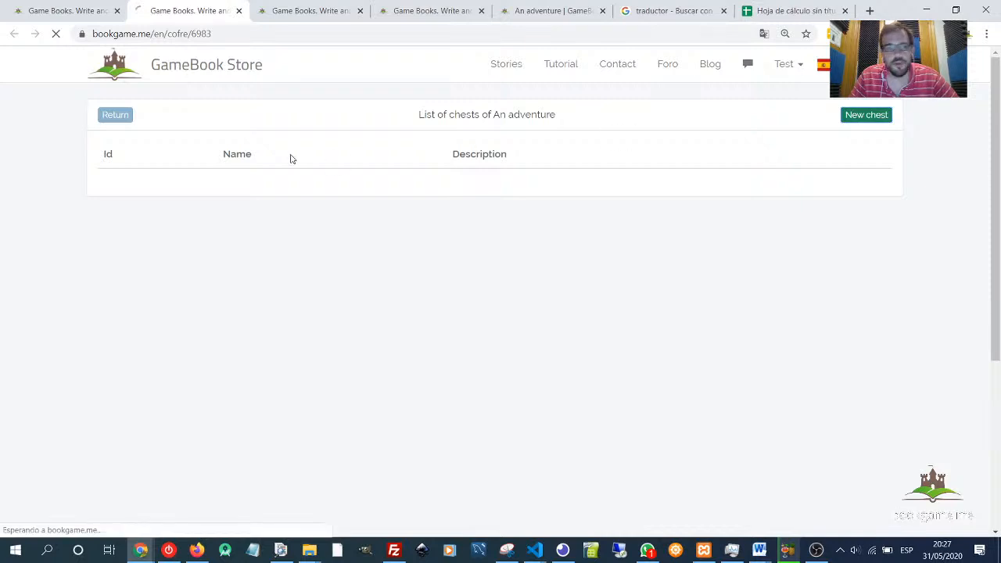
{"action": "left_click", "coordinate": [359, 175]}
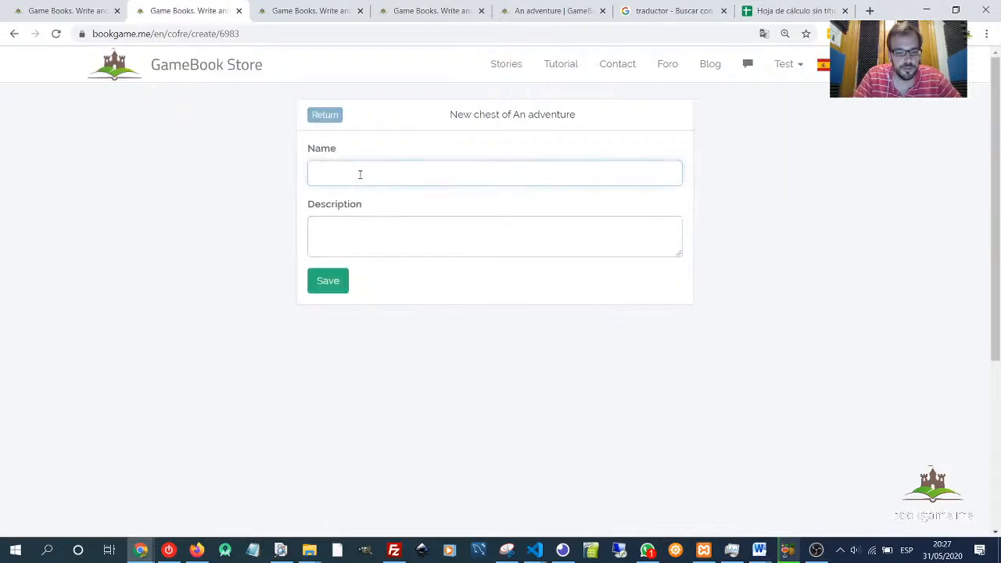
{"action": "type", "text": "Fortr"}
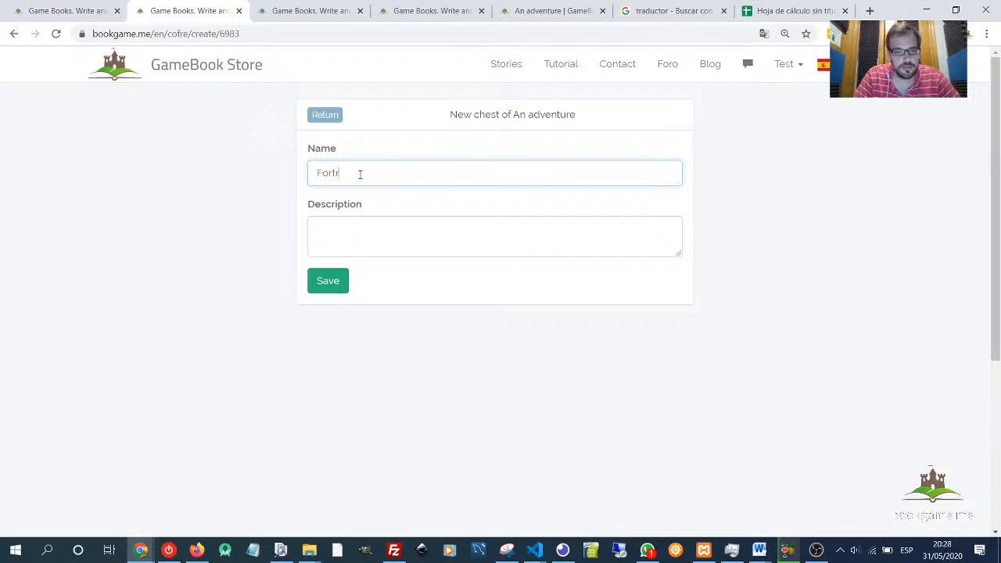
{"action": "type", "text": "ess chest"}
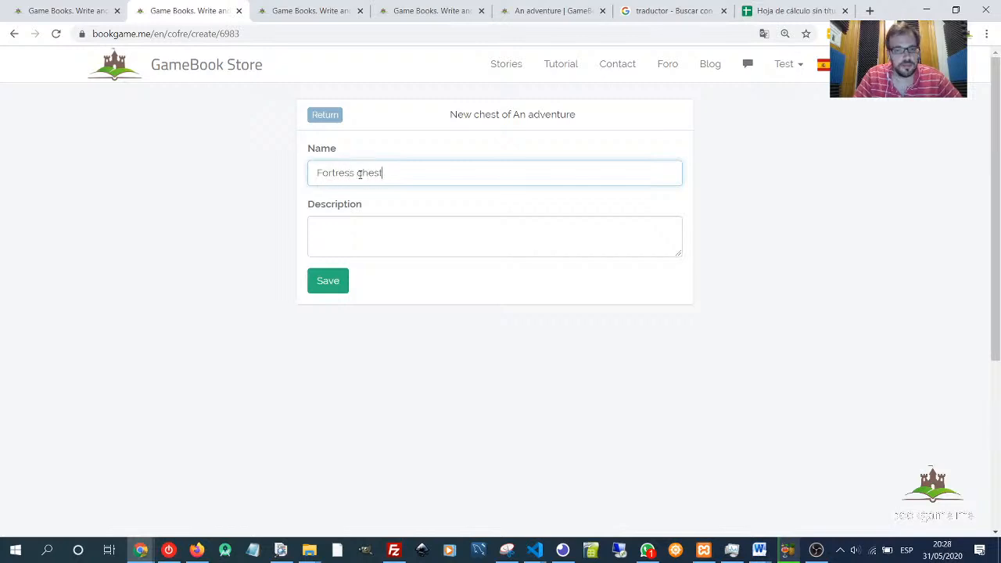
{"action": "left_click", "coordinate": [445, 231]}
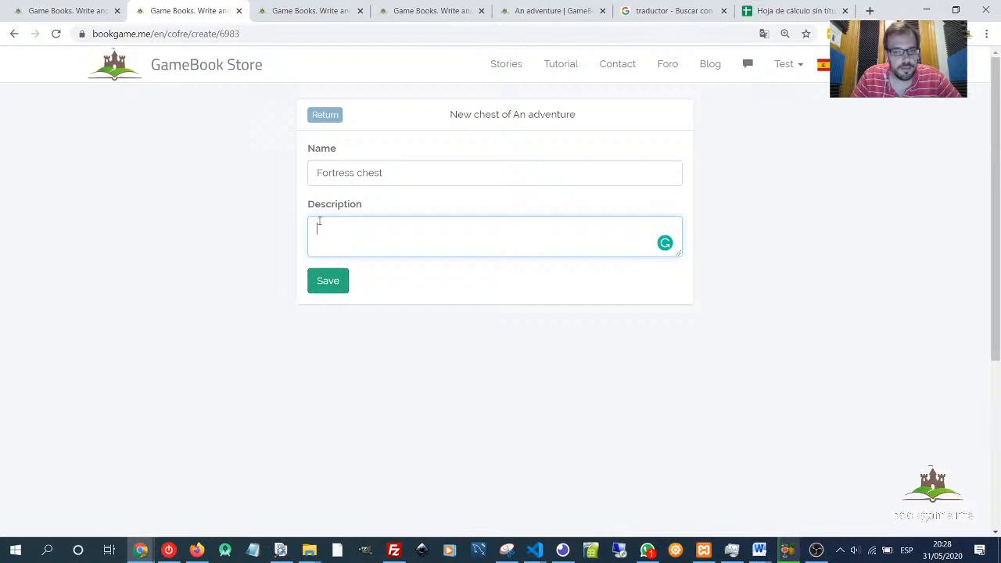
{"action": "left_click", "coordinate": [319, 274]}
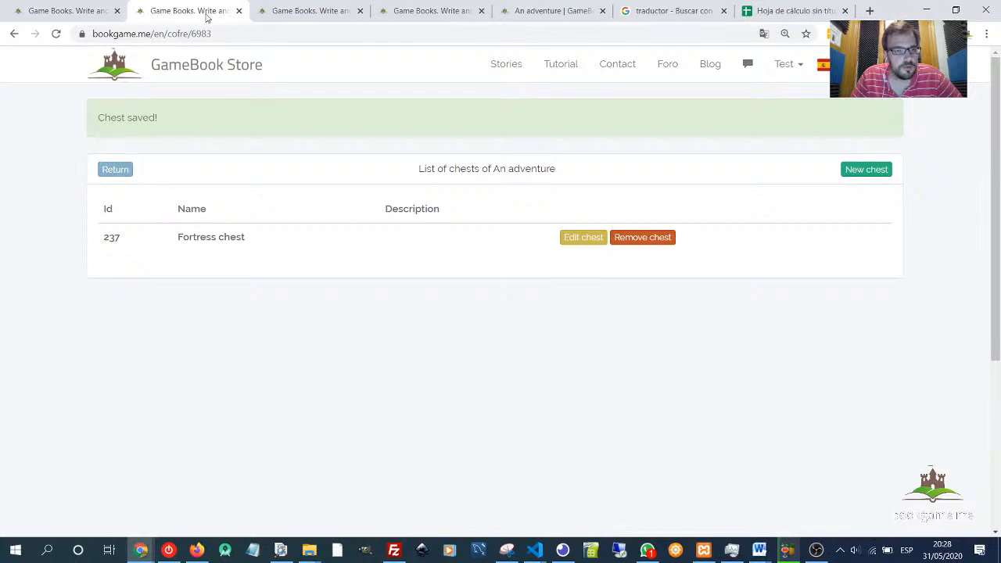
- Return to the chapter editor and review the store page's object settings before closing its dialog
{"action": "left_click", "coordinate": [239, 10]}
{"action": "left_click", "coordinate": [219, 11]}
{"action": "left_click", "coordinate": [333, 14]}
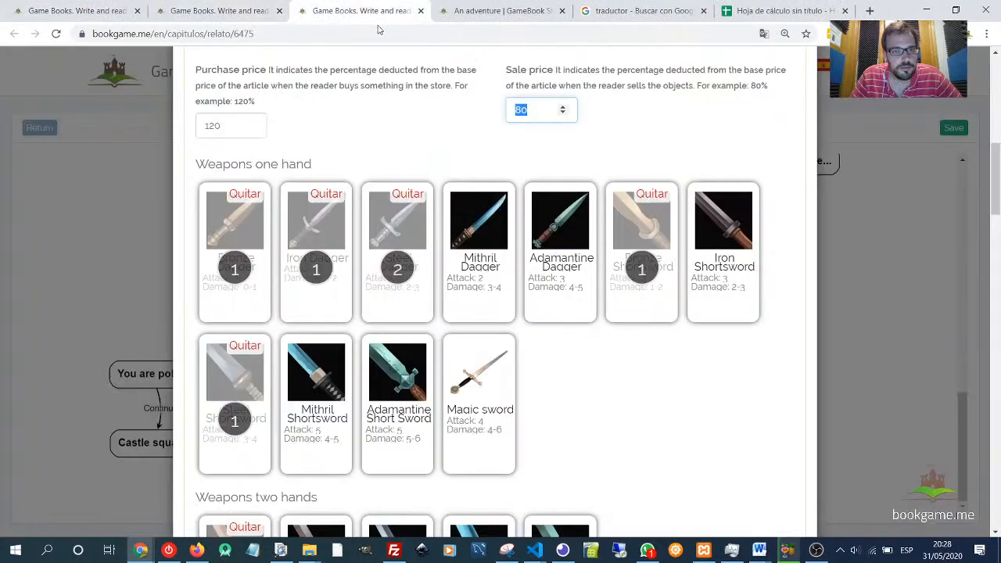
{"action": "scroll", "coordinate": [704, 427], "scroll_direction": "down", "scroll_amount": 10}
{"action": "scroll", "coordinate": [412, 321], "scroll_direction": "up", "scroll_amount": 6}
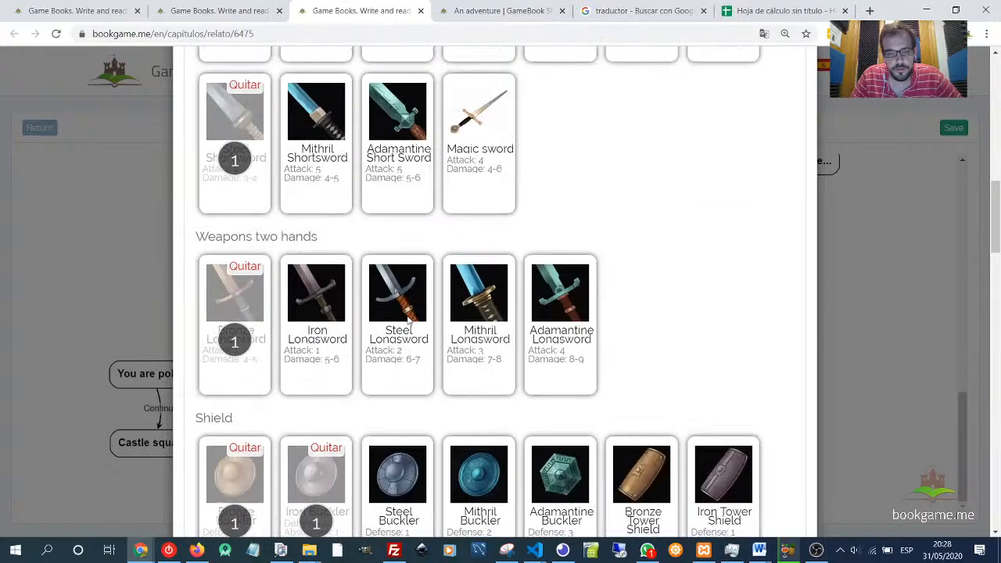
{"action": "scroll", "coordinate": [407, 274], "scroll_direction": "up", "scroll_amount": 4}
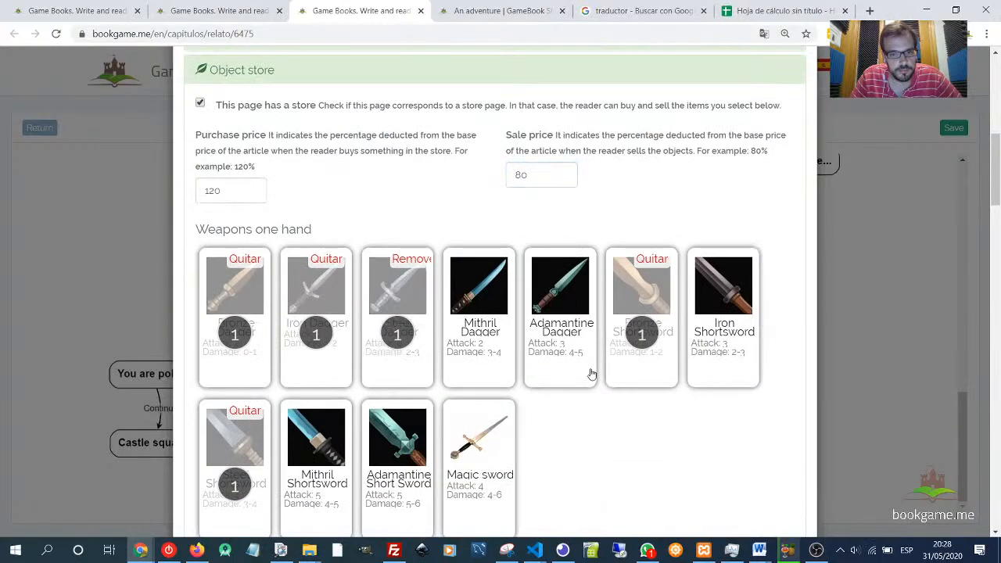
{"action": "scroll", "coordinate": [592, 375], "scroll_direction": "down", "scroll_amount": 15}
{"action": "scroll", "coordinate": [782, 475], "scroll_direction": "down", "scroll_amount": 6}
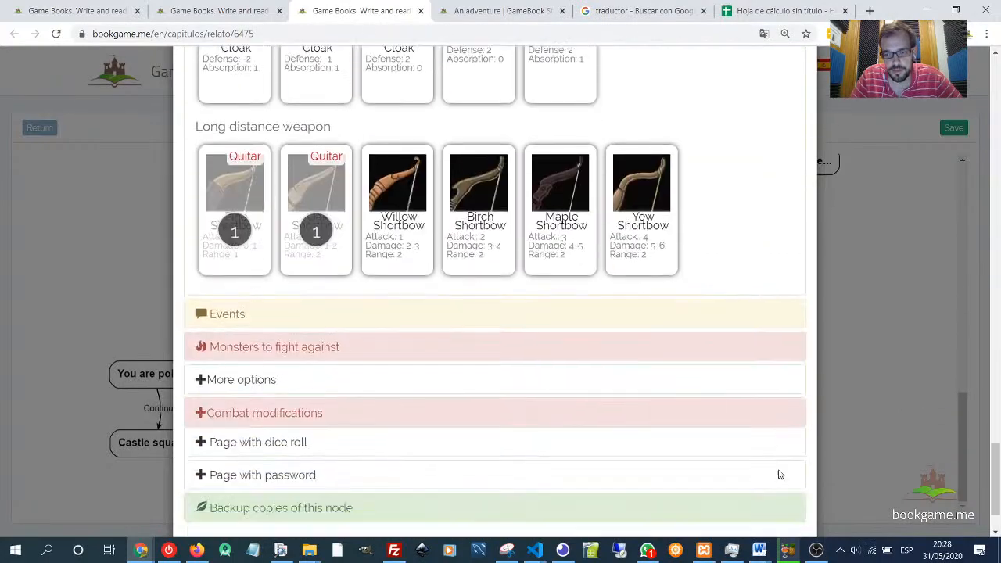
{"action": "left_click", "coordinate": [784, 489]}
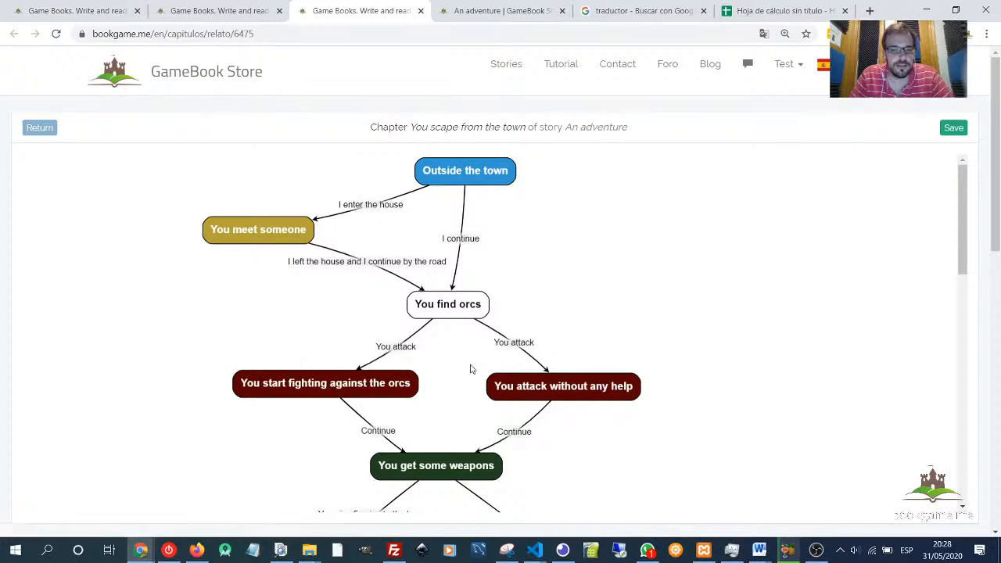
- Draw a new link from the Castle square page to a new page
{"action": "scroll", "coordinate": [710, 462], "scroll_direction": "down", "scroll_amount": 7}
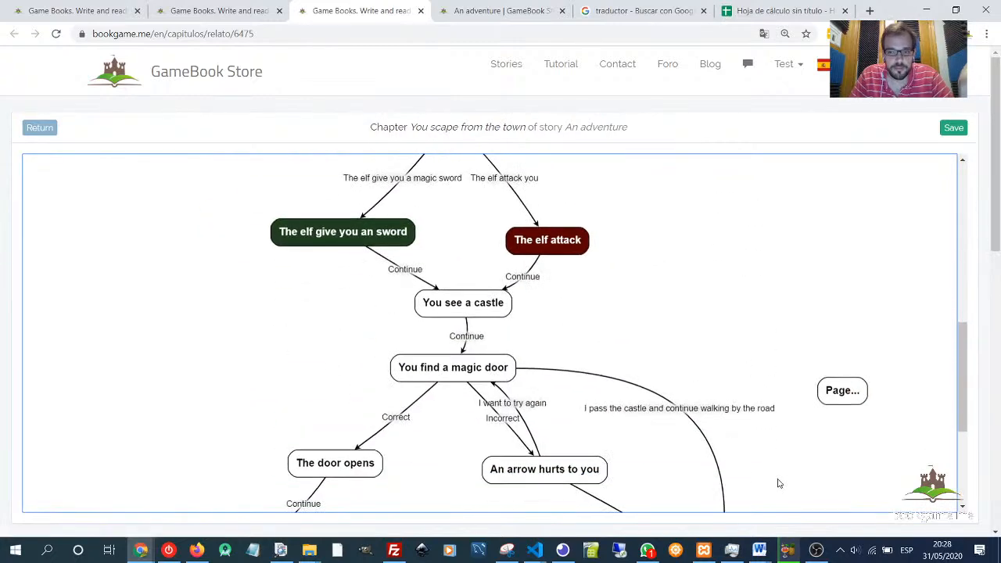
{"action": "scroll", "coordinate": [778, 480], "scroll_direction": "down", "scroll_amount": 3}
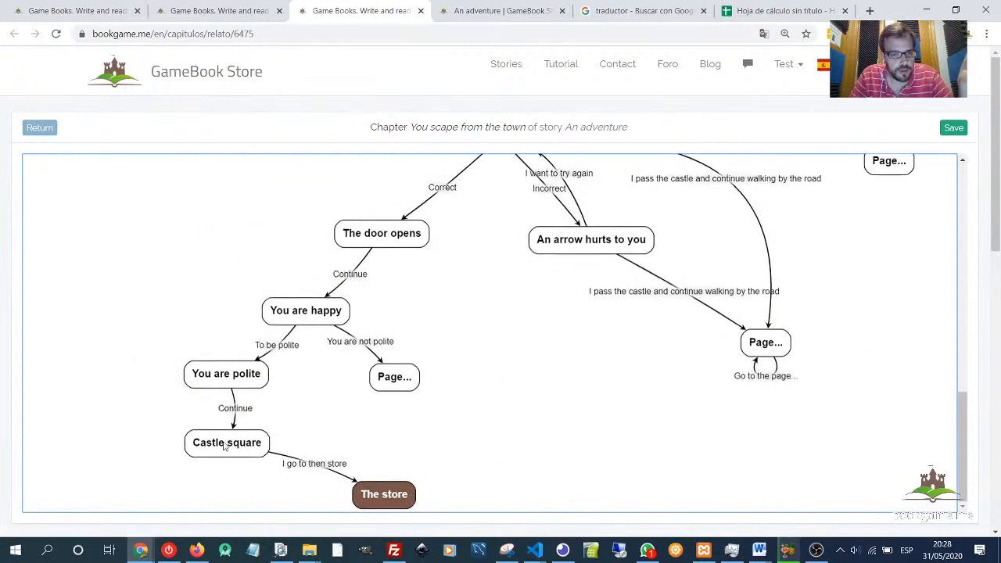
{"action": "left_click", "coordinate": [226, 446]}
{"action": "left_click", "coordinate": [269, 430]}
{"action": "left_click_drag", "start_coordinate": [351, 446], "coordinate": [169, 512]}
- Set the new link's title to I go to the fortress
{"action": "double_click", "coordinate": [218, 477]}
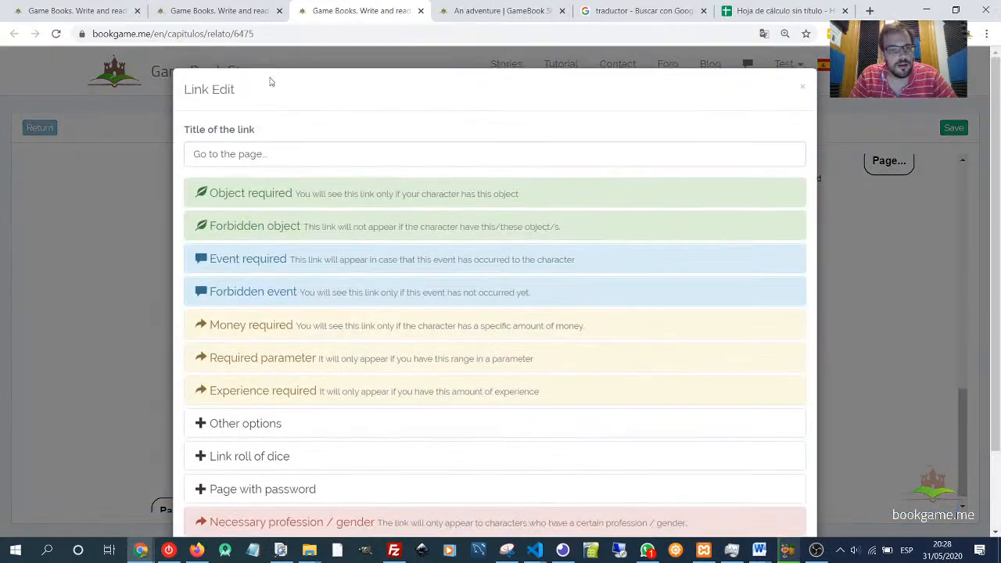
{"action": "triple_click", "coordinate": [274, 144]}
{"action": "type", "text": "I go t"}
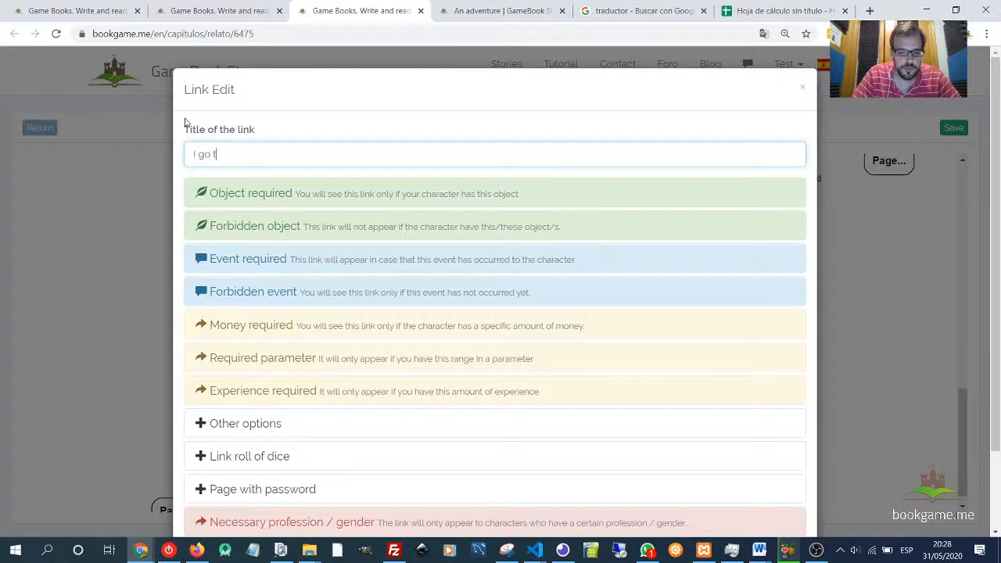
{"action": "type", "text": "o the "}
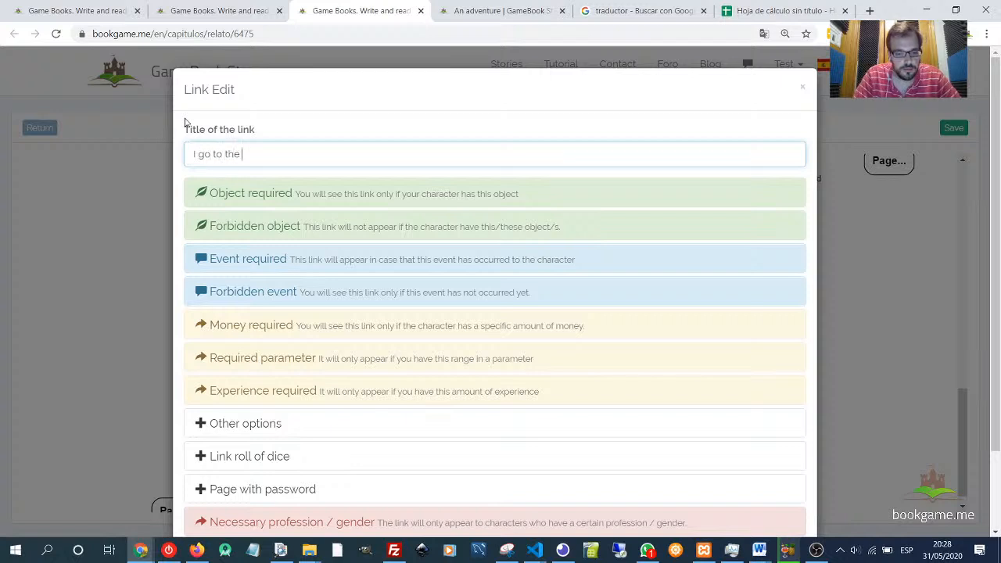
{"action": "type", "text": "forte"}
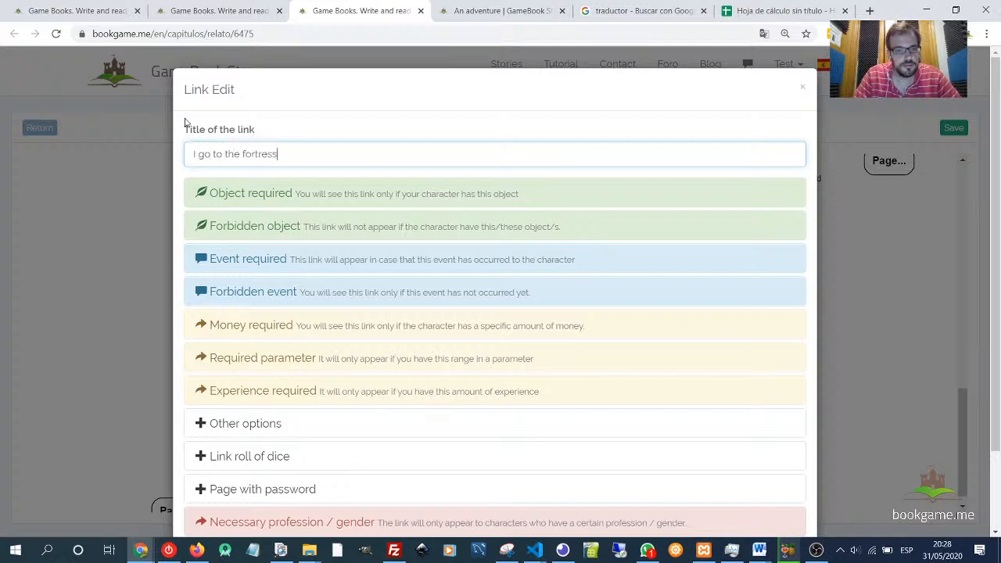
{"action": "scroll", "coordinate": [470, 313], "scroll_direction": "down", "scroll_amount": 2}
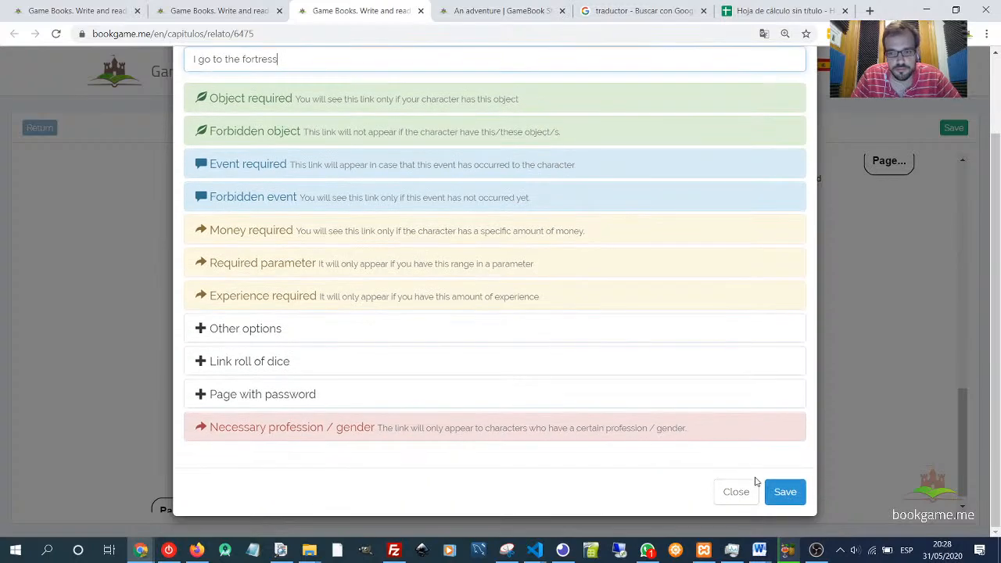
{"action": "left_click", "coordinate": [785, 491]}
- Title the new page You enter the fortress
{"action": "scroll", "coordinate": [111, 462], "scroll_direction": "down", "scroll_amount": 1}
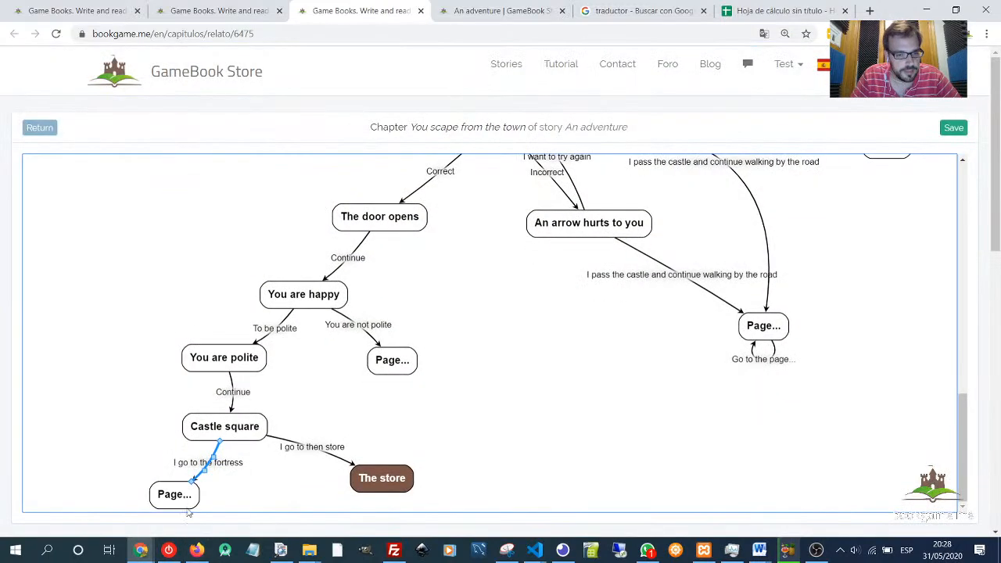
{"action": "double_click", "coordinate": [169, 494]}
{"action": "left_click_drag", "start_coordinate": [226, 157], "coordinate": [188, 157]}
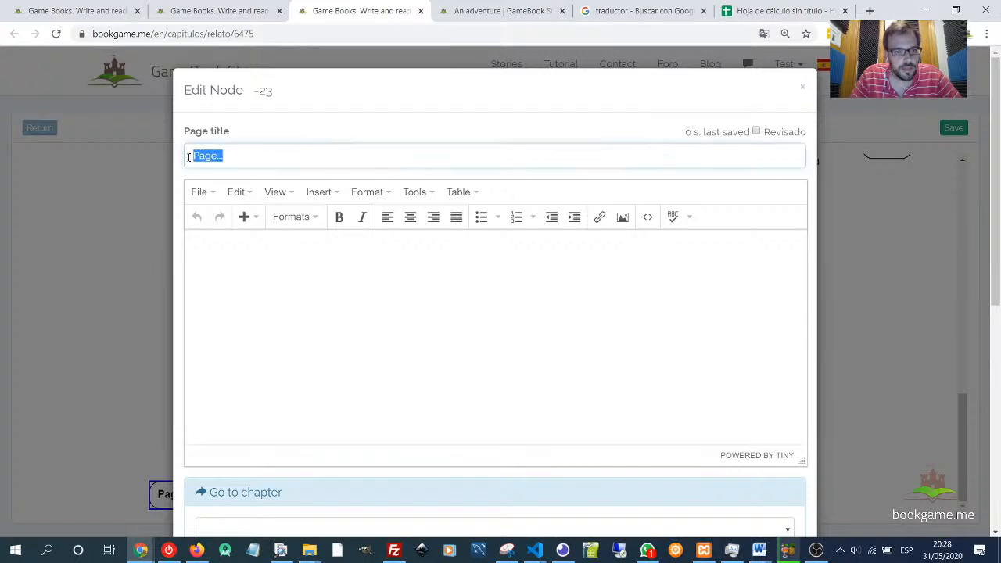
{"action": "type", "text": "You"}
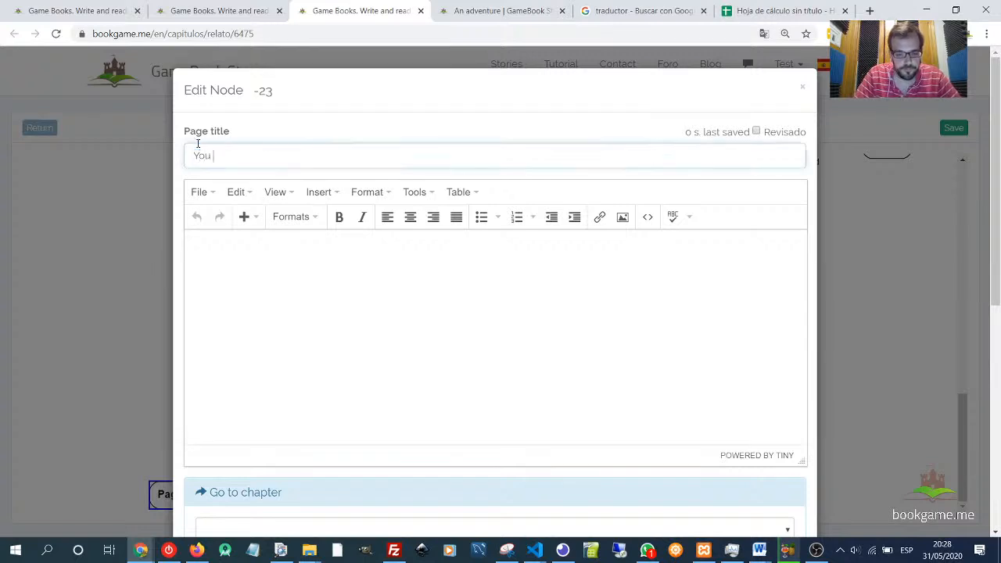
{"action": "type", "text": " entrer ther fortress"}
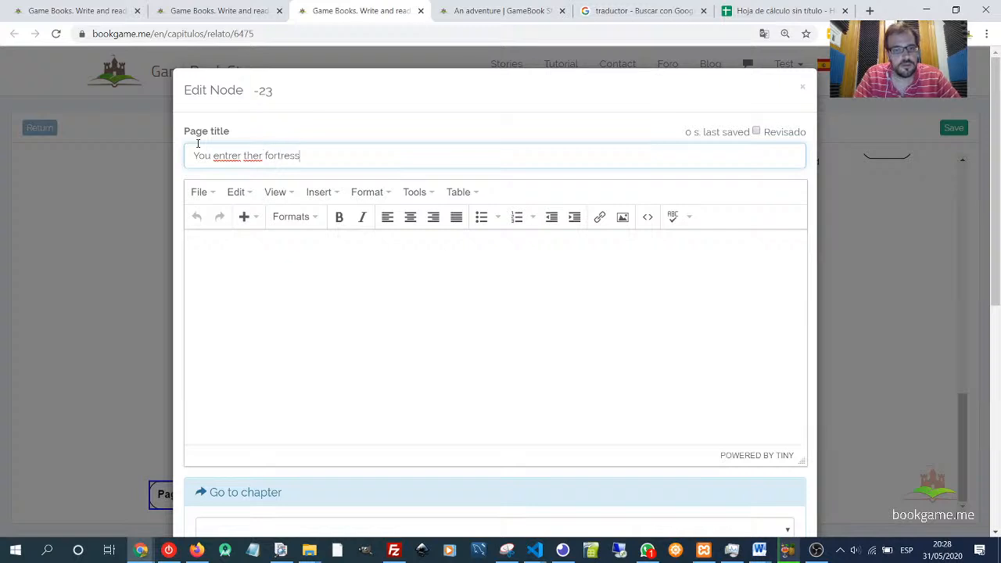
{"action": "key", "text": "Tab"}
{"action": "key", "text": "shift+Tab"}
{"action": "left_click", "coordinate": [263, 156]}
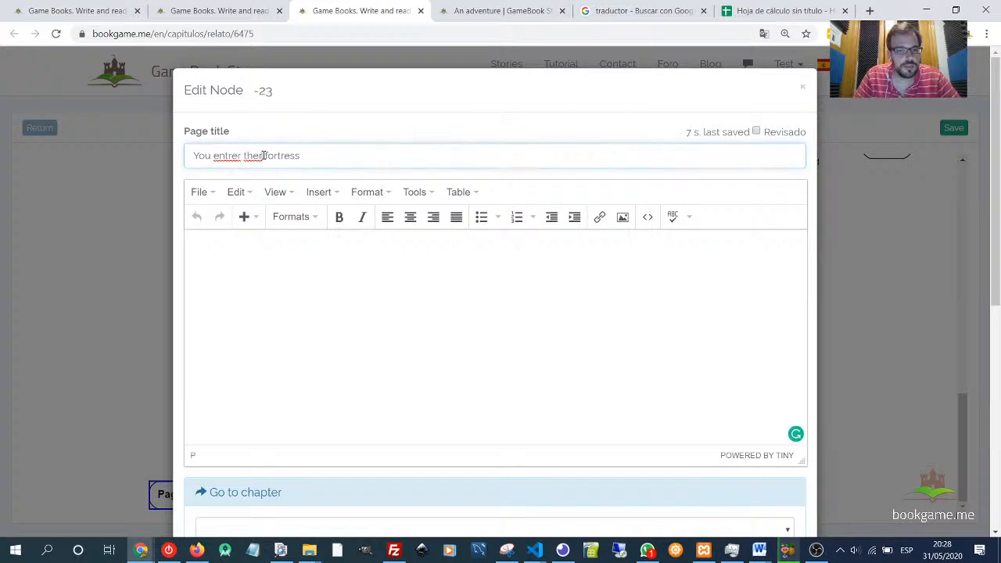
{"action": "key", "text": "BackSpace"}
{"action": "left_click", "coordinate": [241, 156]}
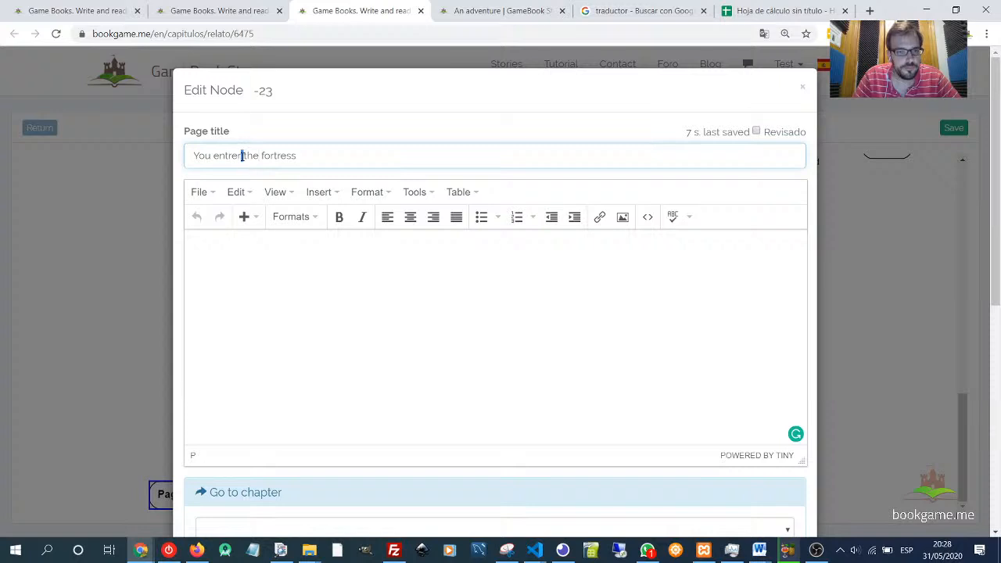
{"action": "key", "text": "Left"}
{"action": "key", "text": "Left"}
{"action": "key", "text": "BackSpace"}
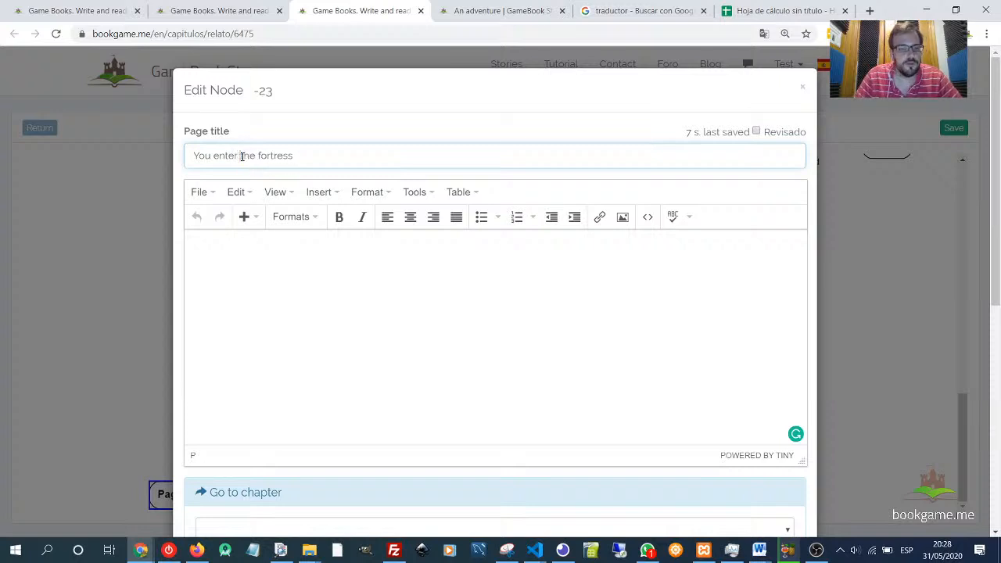
- Write the fortress page text: You enter to the fortress but before entering the guard quit all your weapons because is forbidden to enter with them
{"action": "left_click", "coordinate": [325, 282]}
{"action": "type", "text": "You"}
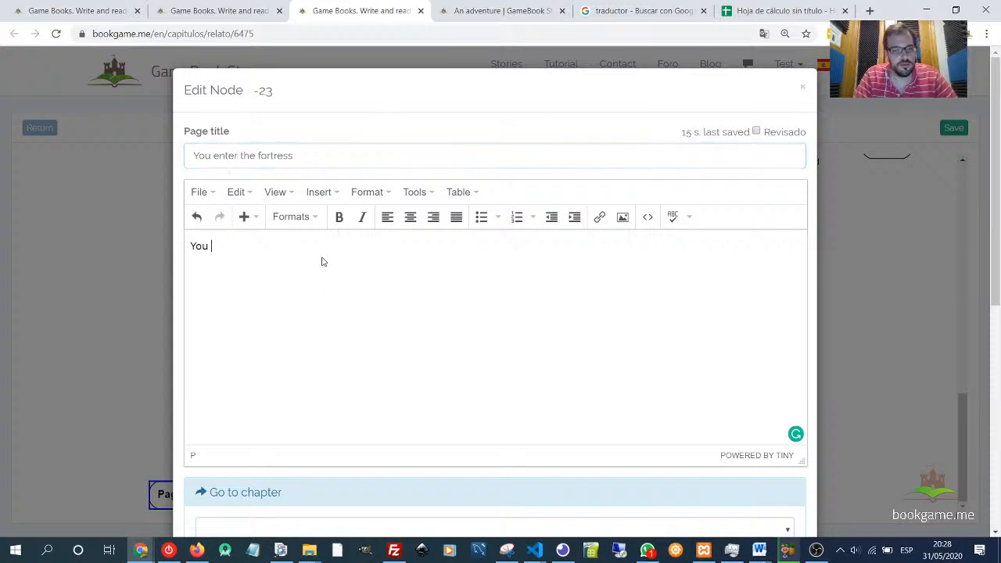
{"action": "type", "text": " enter"}
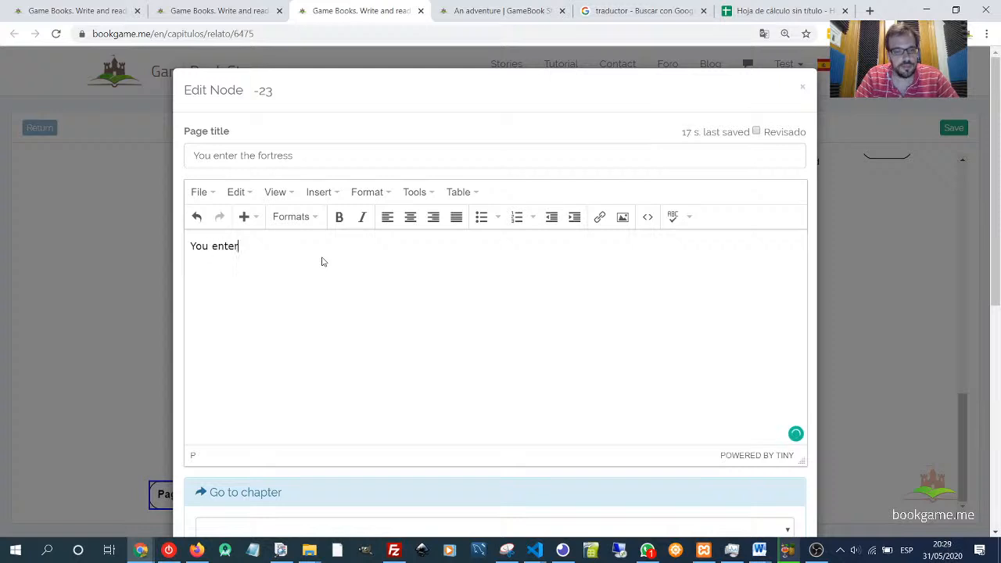
{"action": "type", "text": " to the"}
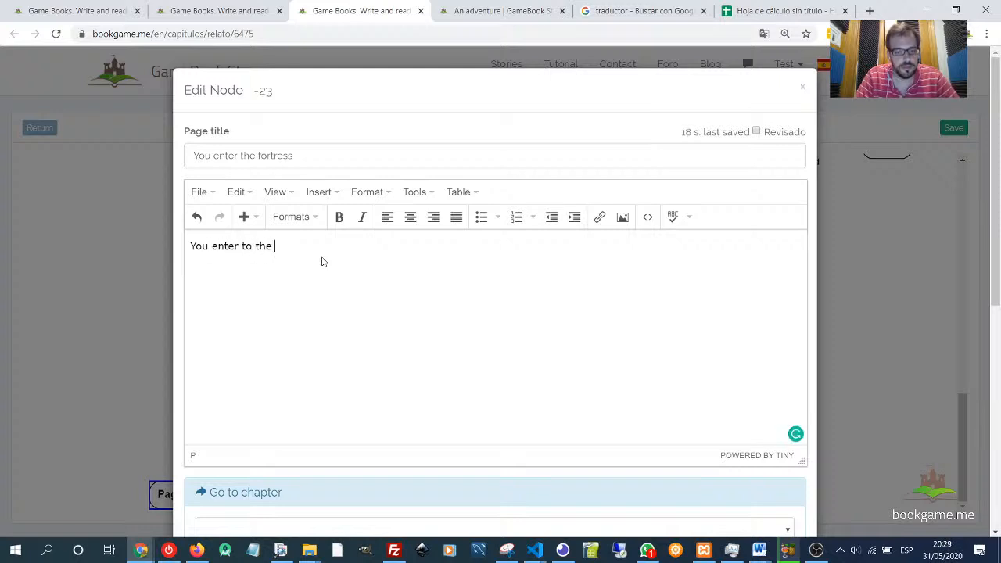
{"action": "type", "text": " fortress b"}
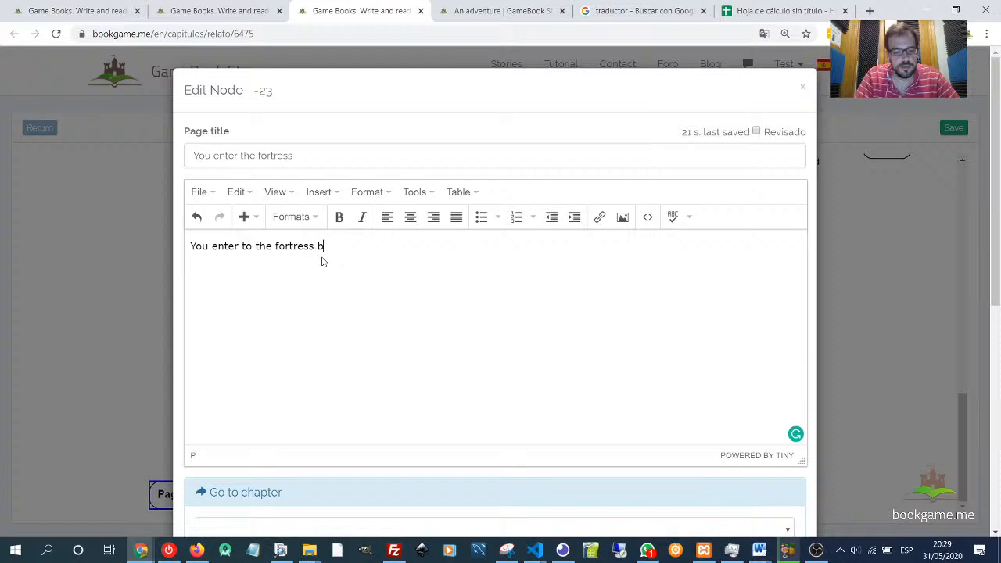
{"action": "type", "text": "ut before en"}
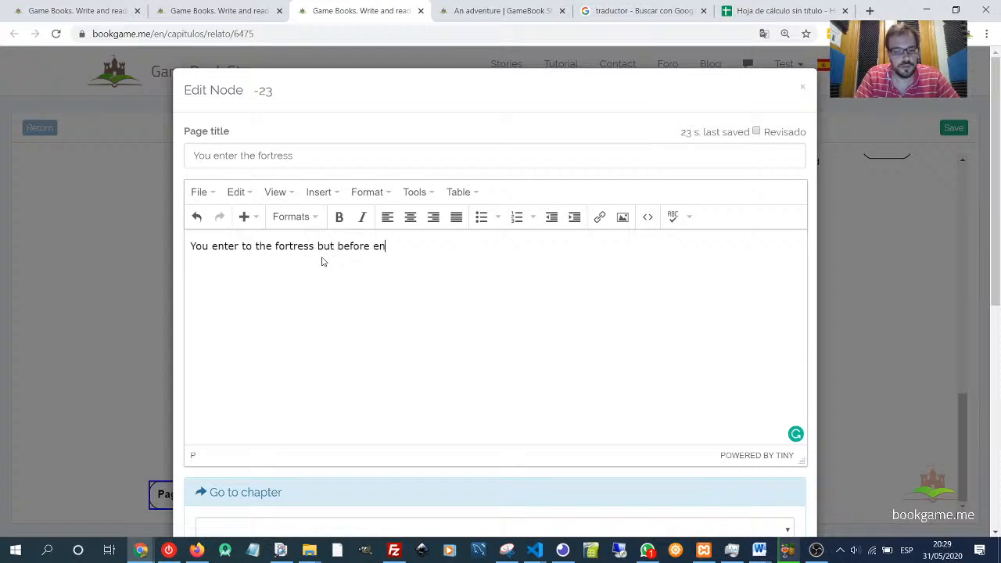
{"action": "type", "text": "tering the gus"}
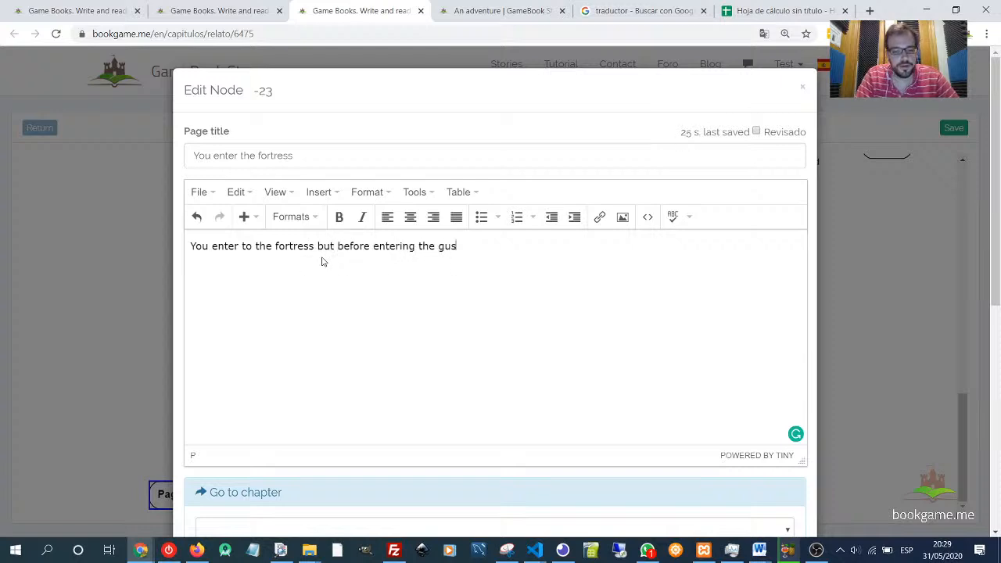
{"action": "key", "text": "BackSpace"}
{"action": "type", "text": "ard qu"}
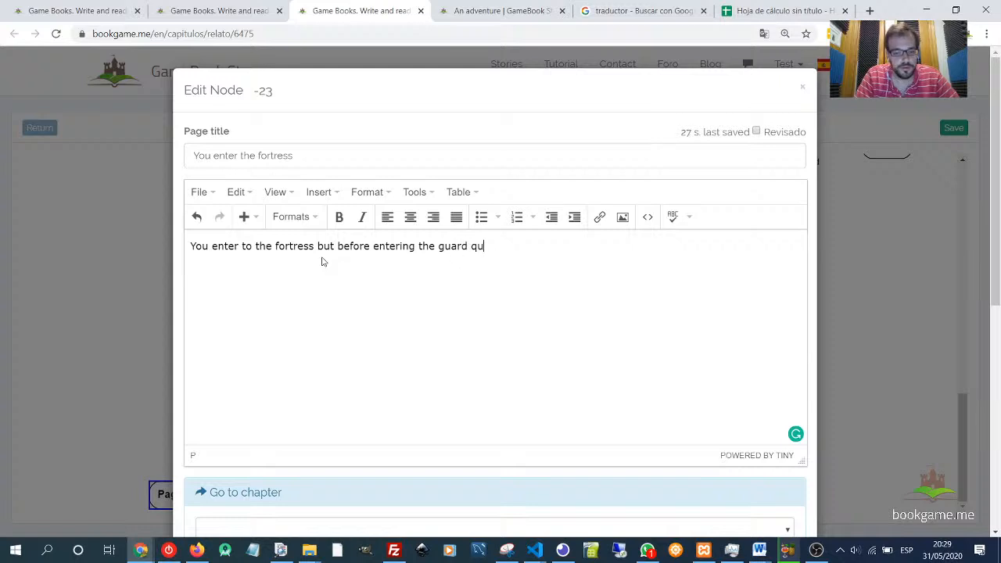
{"action": "type", "text": "it al"}
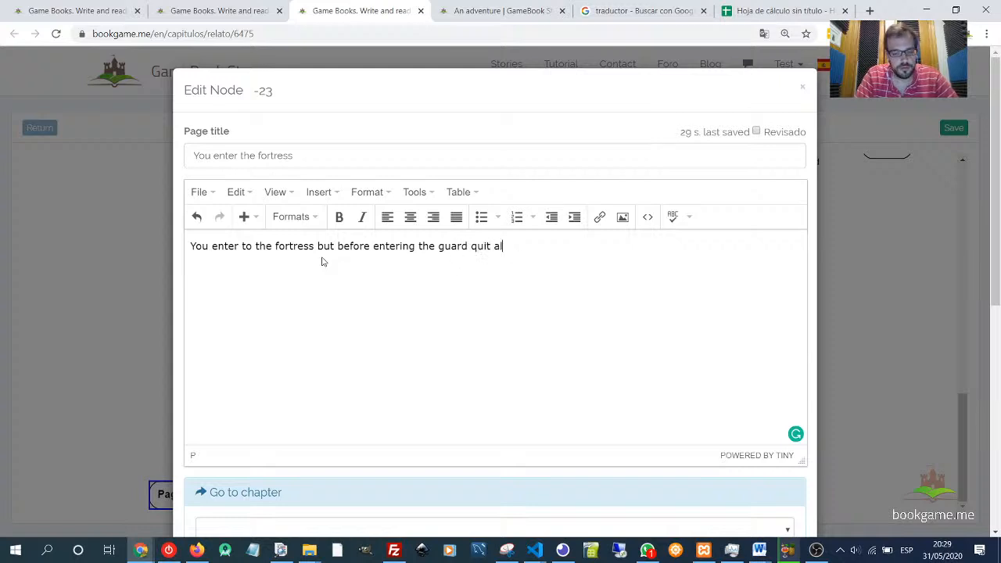
{"action": "type", "text": "l your"}
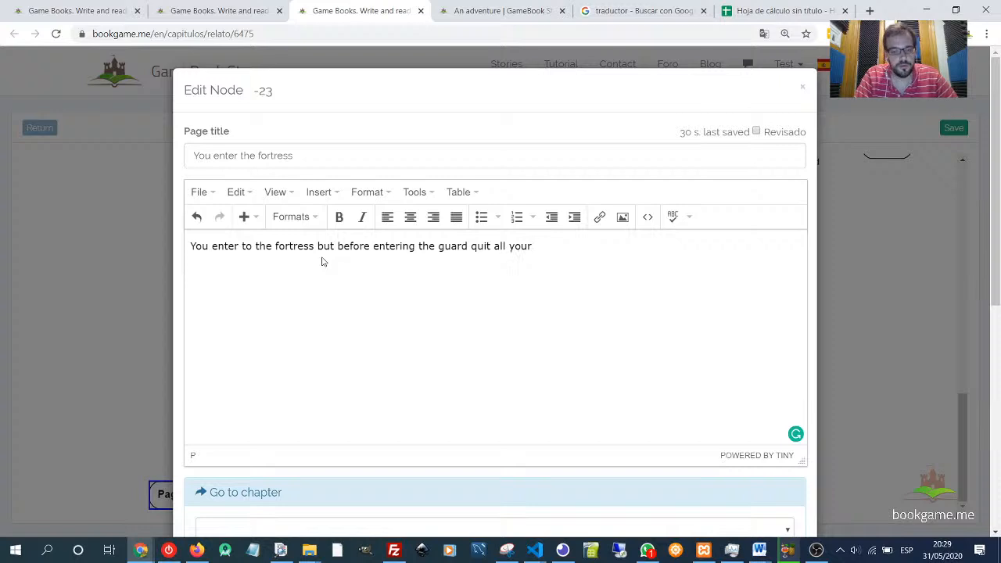
{"action": "type", "text": " wepa"}
{"action": "type", "text": "po"}
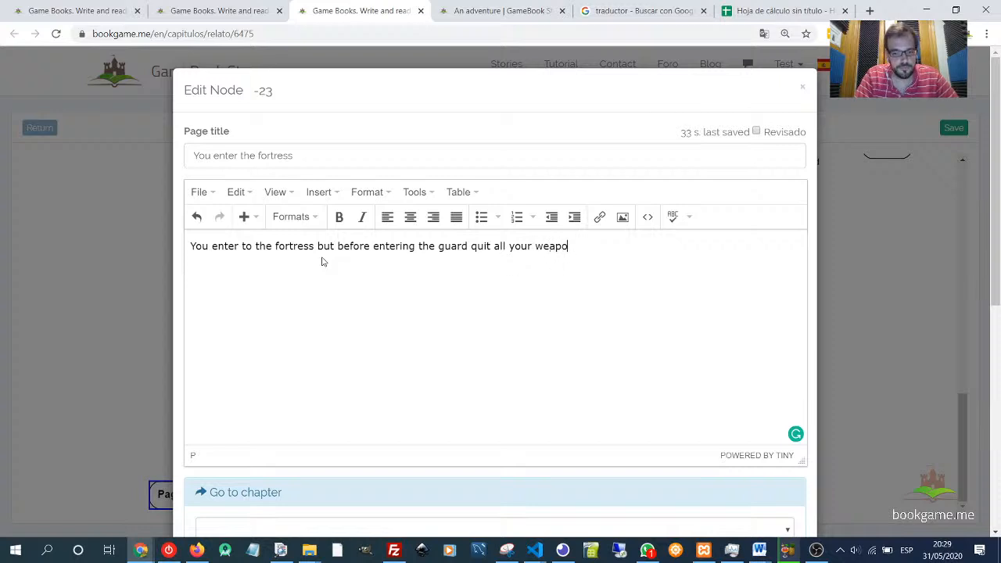
{"action": "type", "text": "ns becaus"}
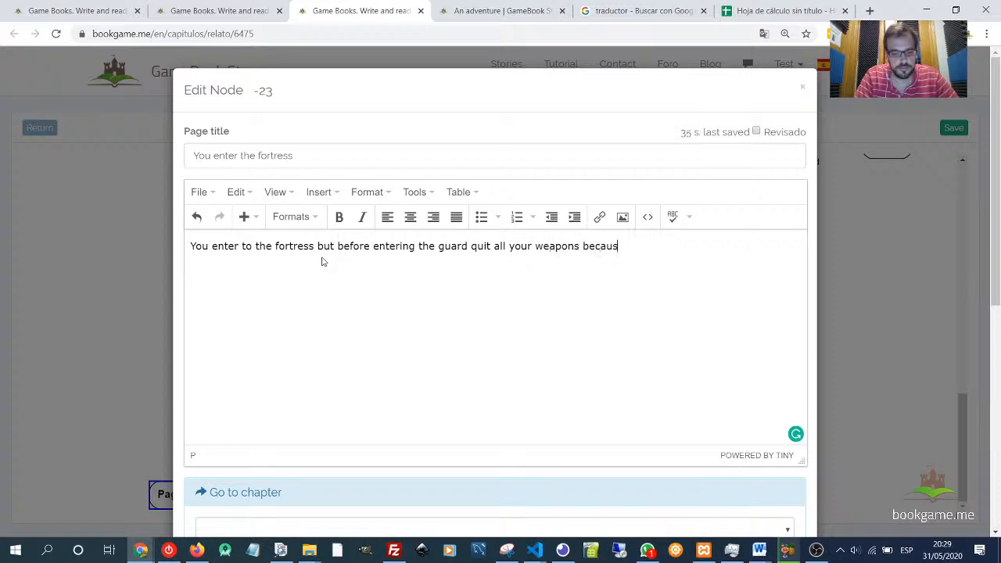
{"action": "type", "text": "e is fo"}
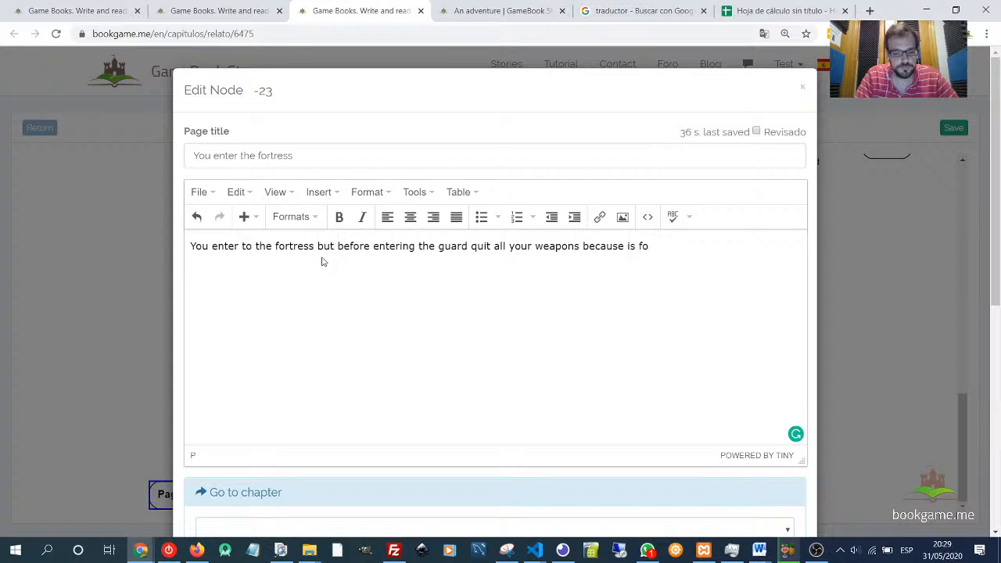
{"action": "type", "text": "rrbidden to"}
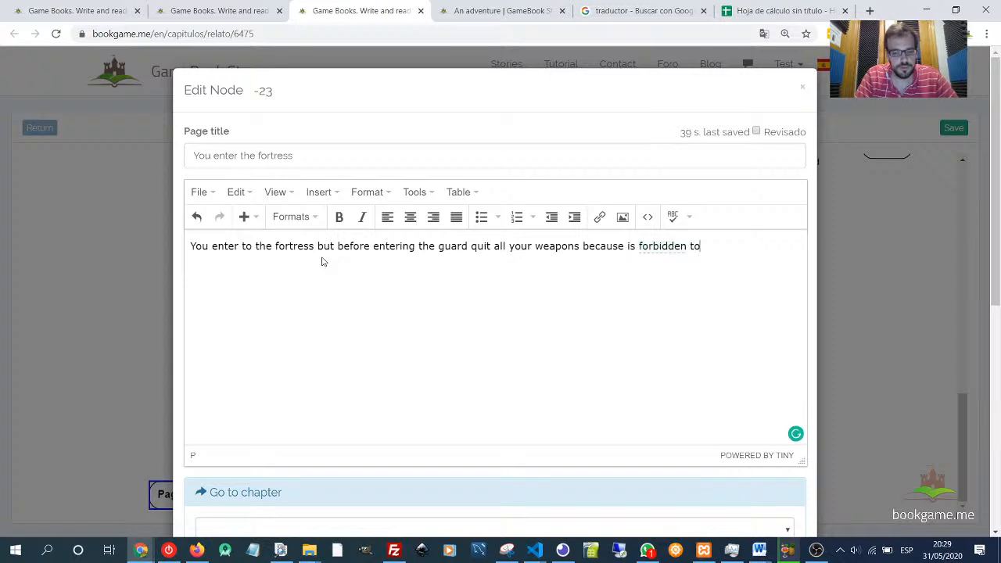
{"action": "type", "text": " enter"}
{"action": "type", "text": " with them."}
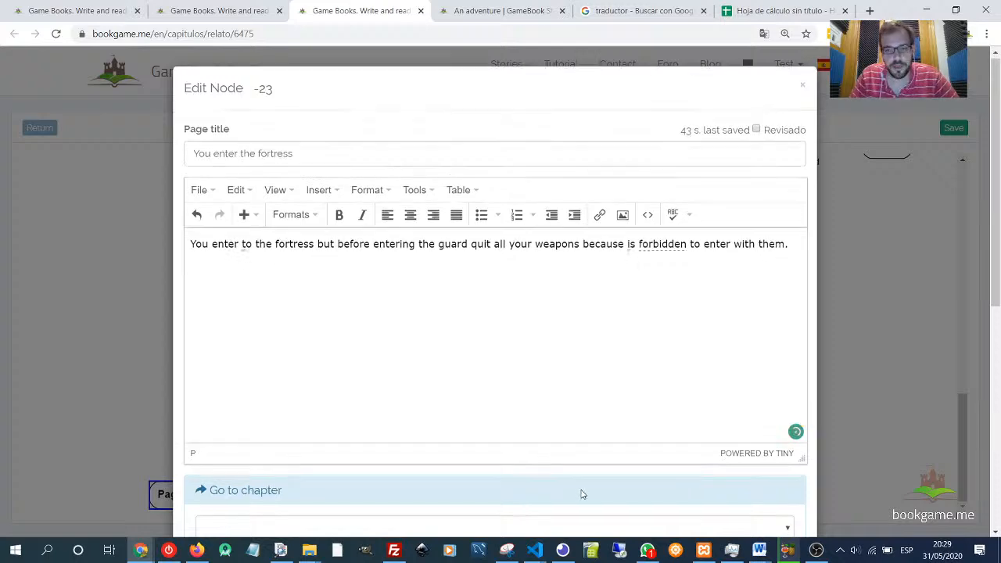
- Examine the page's object sections, including objects won and the option to recover objects from a virtual chest
{"action": "scroll", "coordinate": [358, 413], "scroll_direction": "down", "scroll_amount": 6}
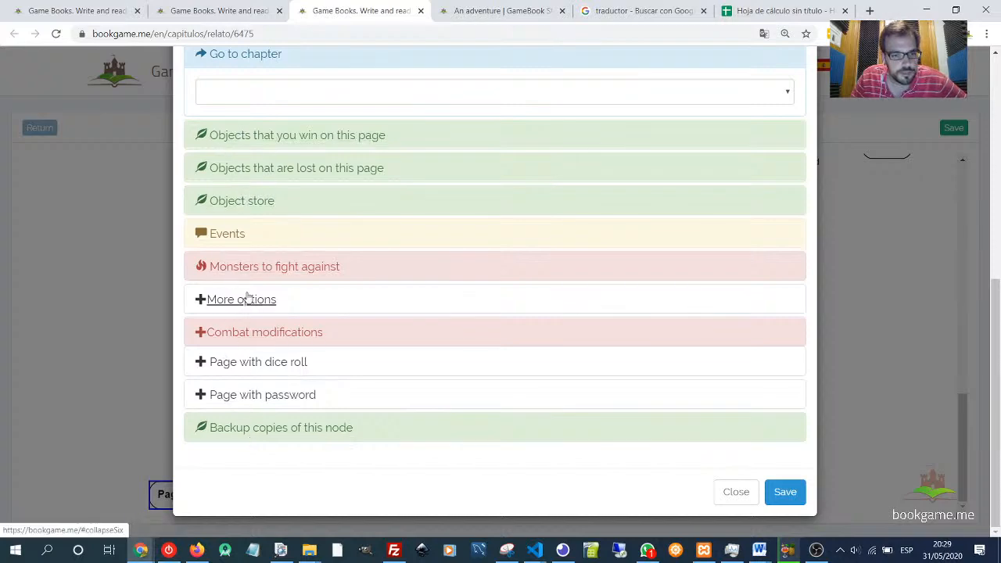
{"action": "left_click", "coordinate": [244, 299]}
{"action": "scroll", "coordinate": [239, 153], "scroll_direction": "up", "scroll_amount": 2}
{"action": "left_click", "coordinate": [239, 152]}
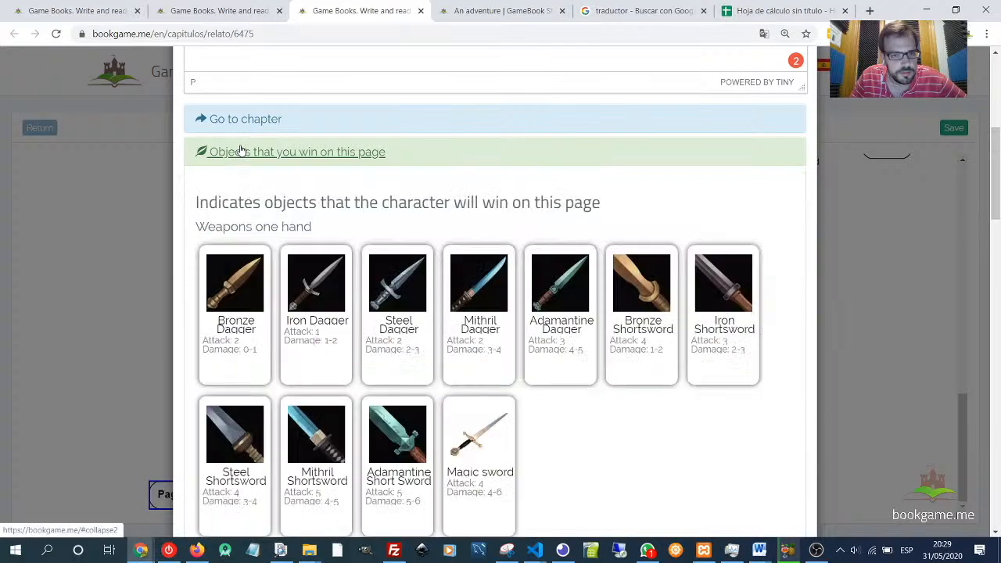
{"action": "scroll", "coordinate": [270, 187], "scroll_direction": "down", "scroll_amount": 5}
{"action": "scroll", "coordinate": [269, 191], "scroll_direction": "up", "scroll_amount": 5}
{"action": "scroll", "coordinate": [274, 187], "scroll_direction": "down", "scroll_amount": 10}
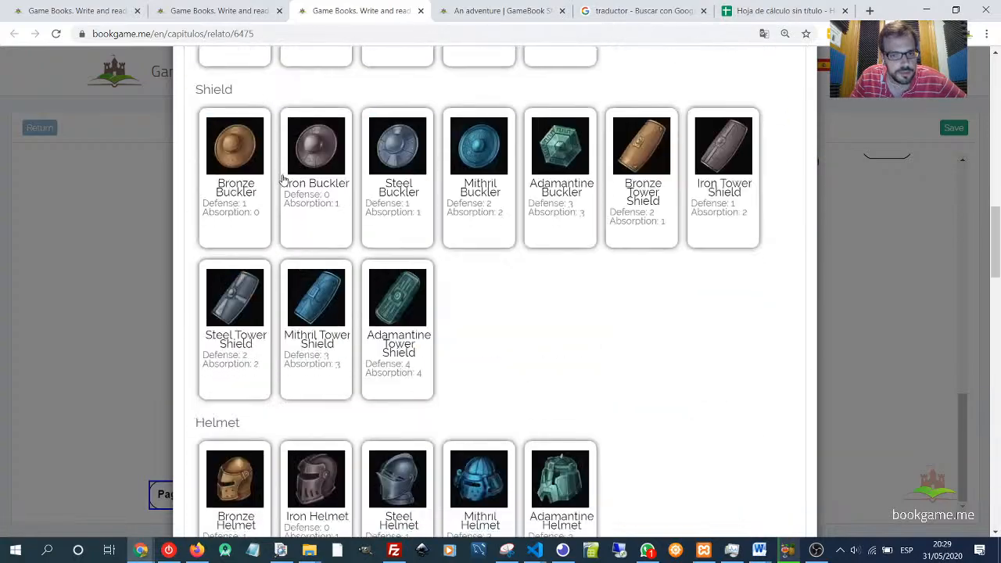
{"action": "scroll", "coordinate": [282, 181], "scroll_direction": "down", "scroll_amount": 12}
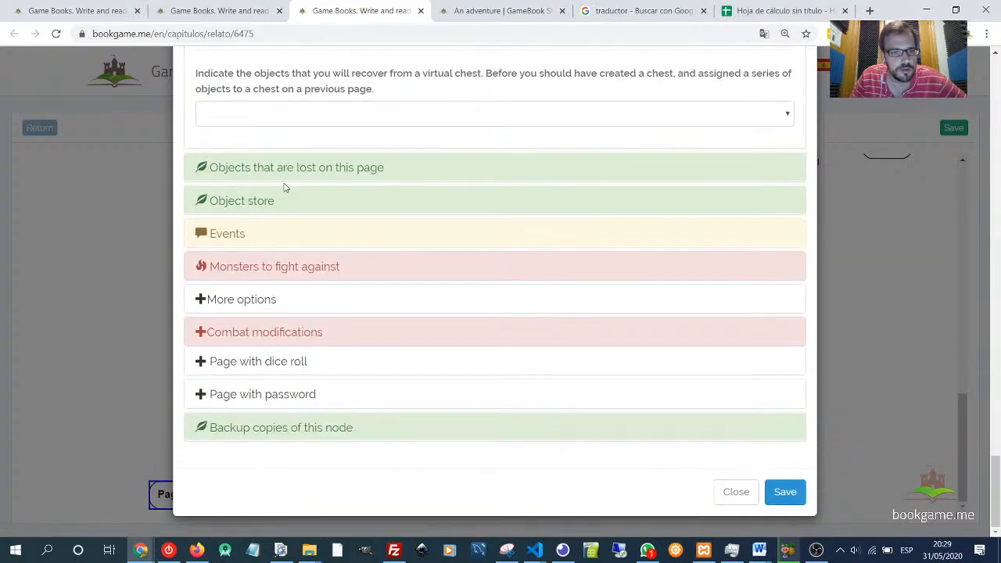
{"action": "scroll", "coordinate": [266, 196], "scroll_direction": "up", "scroll_amount": 2}
{"action": "left_click_drag", "start_coordinate": [224, 205], "coordinate": [427, 221]}
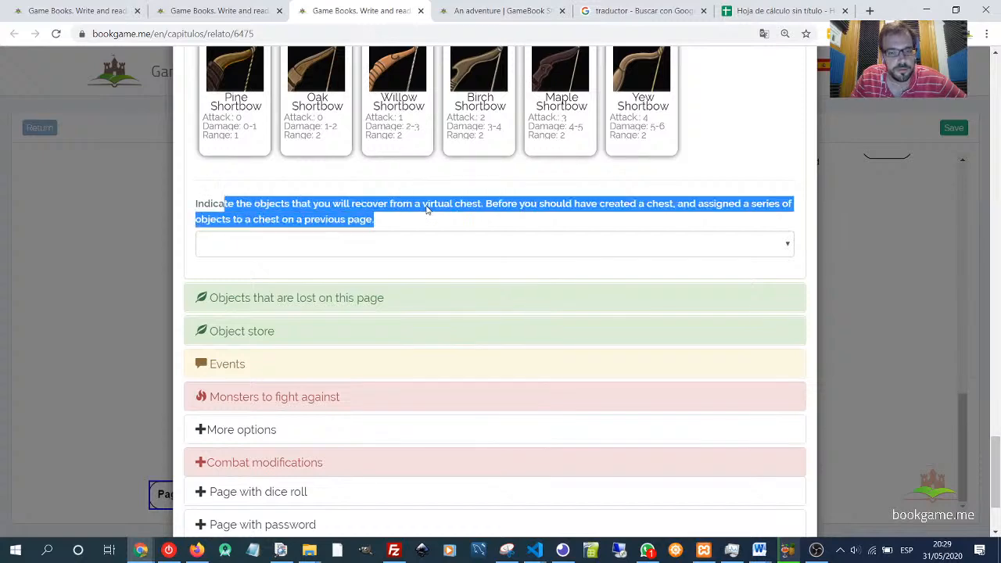
- Open the lost-objects section and select a range of objects starting at Bronze Dagger in the virtual chest list
{"action": "left_click", "coordinate": [282, 296]}
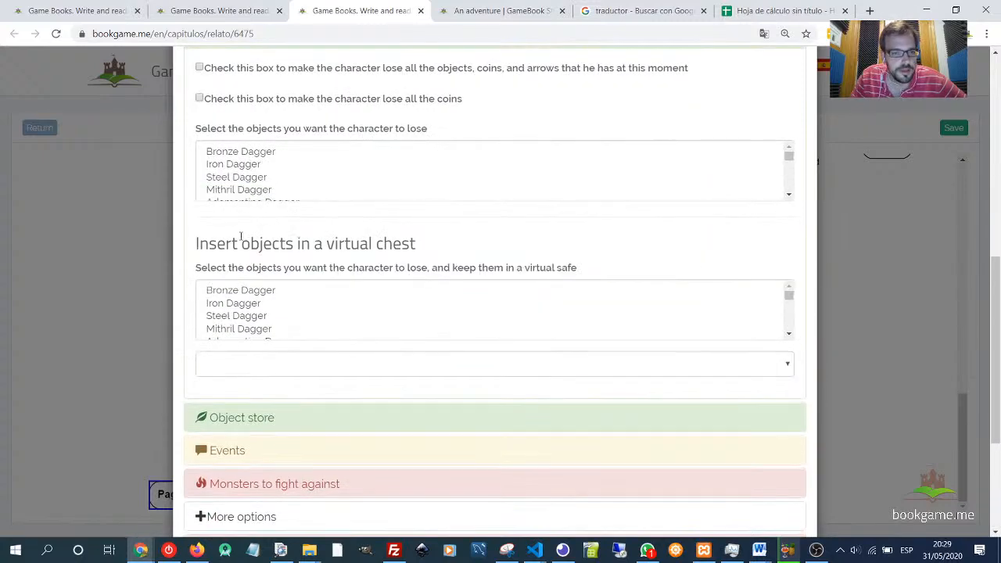
{"action": "left_click_drag", "start_coordinate": [227, 244], "coordinate": [419, 246]}
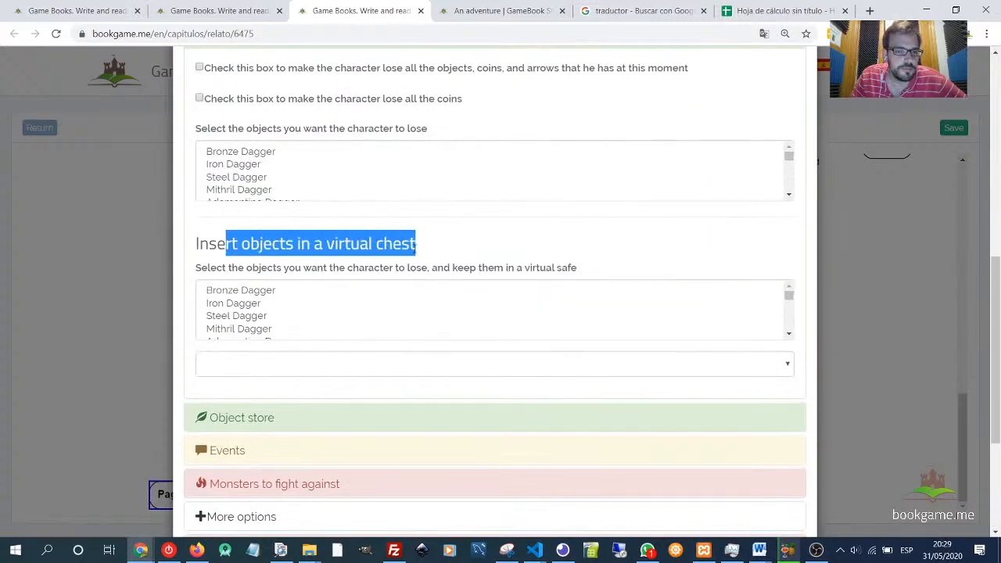
{"action": "left_click", "coordinate": [226, 292]}
{"action": "scroll", "coordinate": [231, 297], "scroll_direction": "down", "scroll_amount": 3}
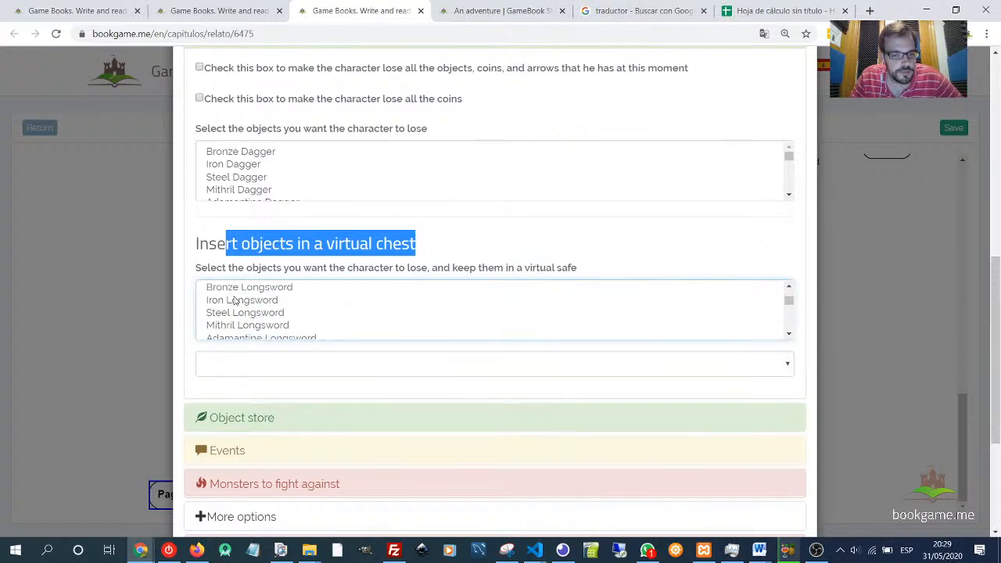
{"action": "scroll", "coordinate": [235, 301], "scroll_direction": "down", "scroll_amount": 2}
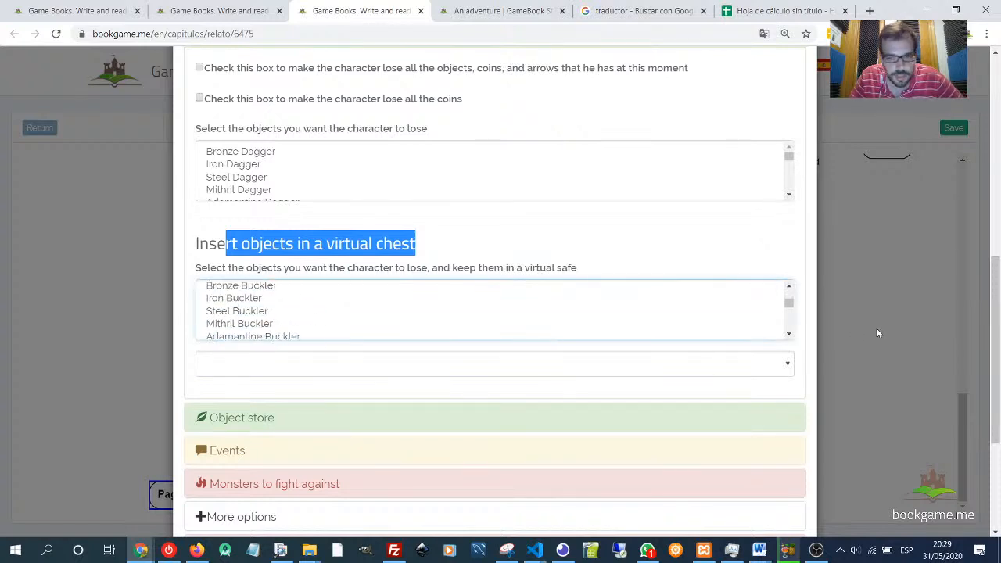
{"action": "left_click", "coordinate": [791, 337]}
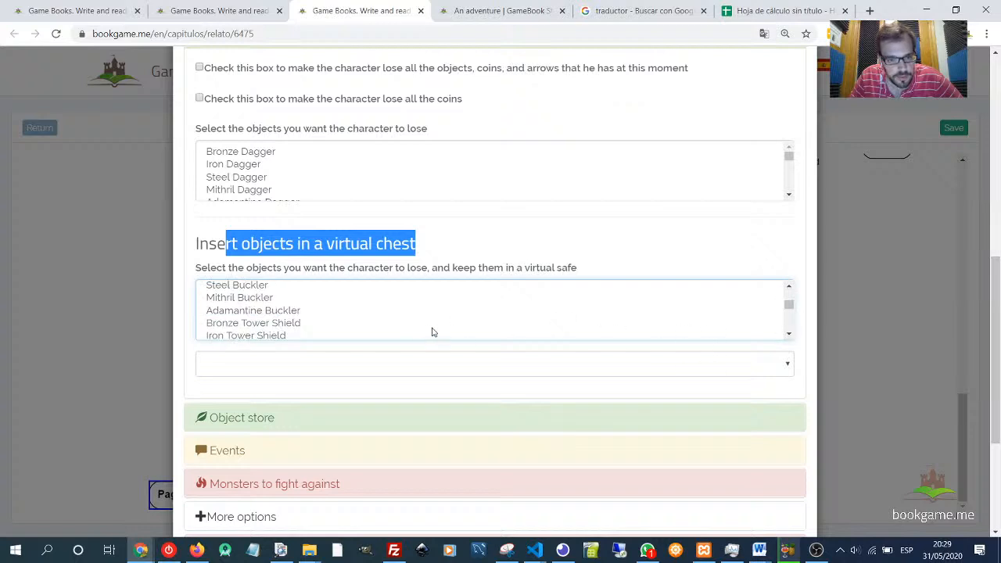
{"action": "left_click", "coordinate": [259, 313], "text": "shift"}
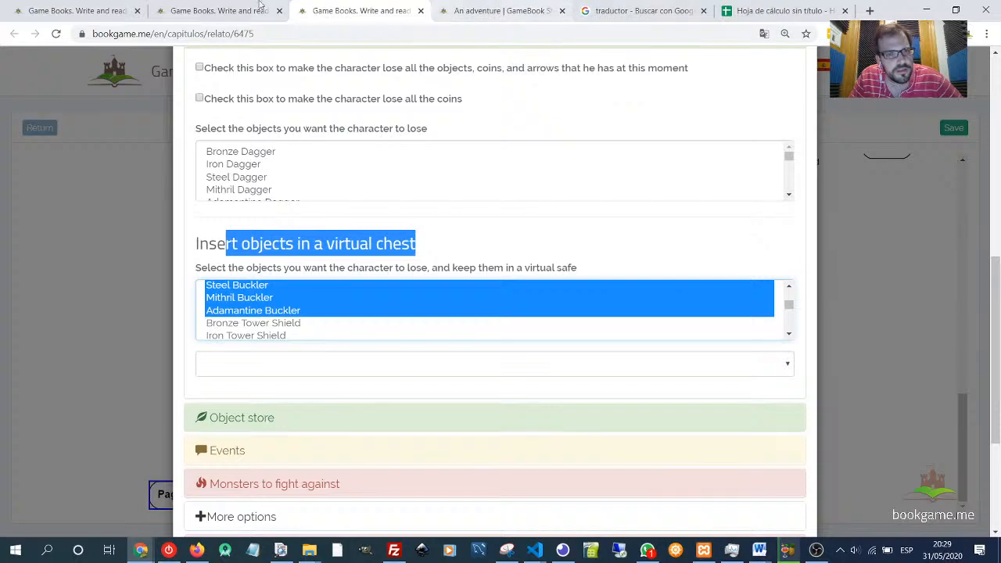
- Review the object catalogue and translator tabs, then return to the page dialog
{"action": "left_click", "coordinate": [161, 11]}
{"action": "scroll", "coordinate": [259, 384], "scroll_direction": "down", "scroll_amount": 5}
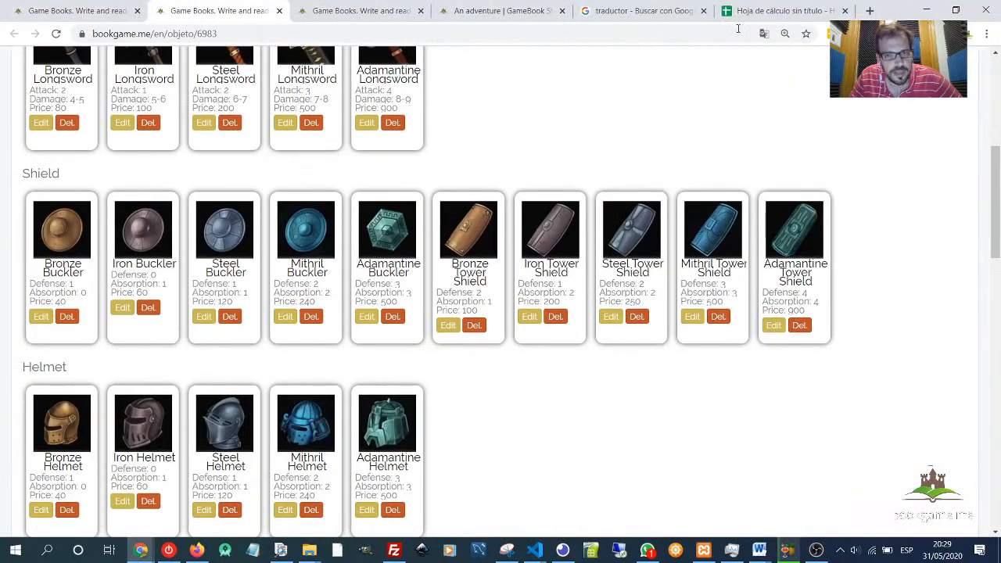
{"action": "left_click", "coordinate": [765, 13]}
{"action": "left_click", "coordinate": [665, 11]}
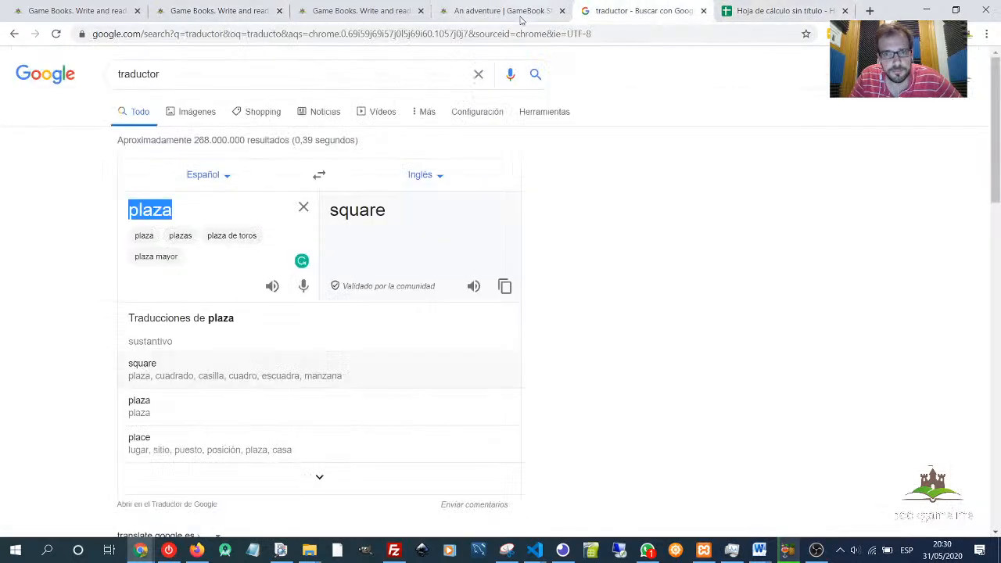
{"action": "left_click", "coordinate": [516, 14]}
{"action": "left_click", "coordinate": [364, 11]}
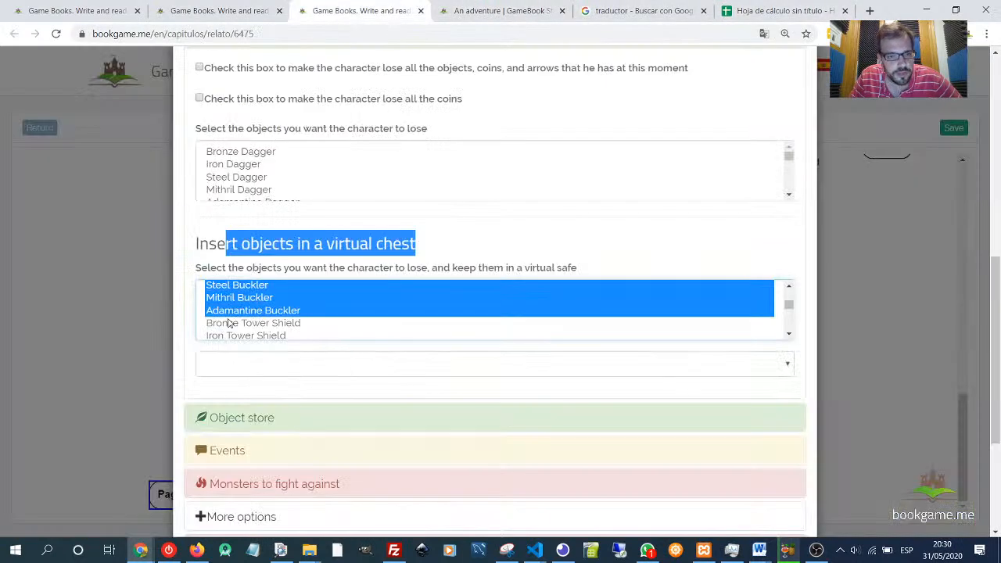
- Limit the chest selection to end at Adamantine Longsword, assign it to Fortress chest, and save the page
{"action": "scroll", "coordinate": [236, 317], "scroll_direction": "up", "scroll_amount": 1}
{"action": "scroll", "coordinate": [236, 316], "scroll_direction": "up", "scroll_amount": 1}
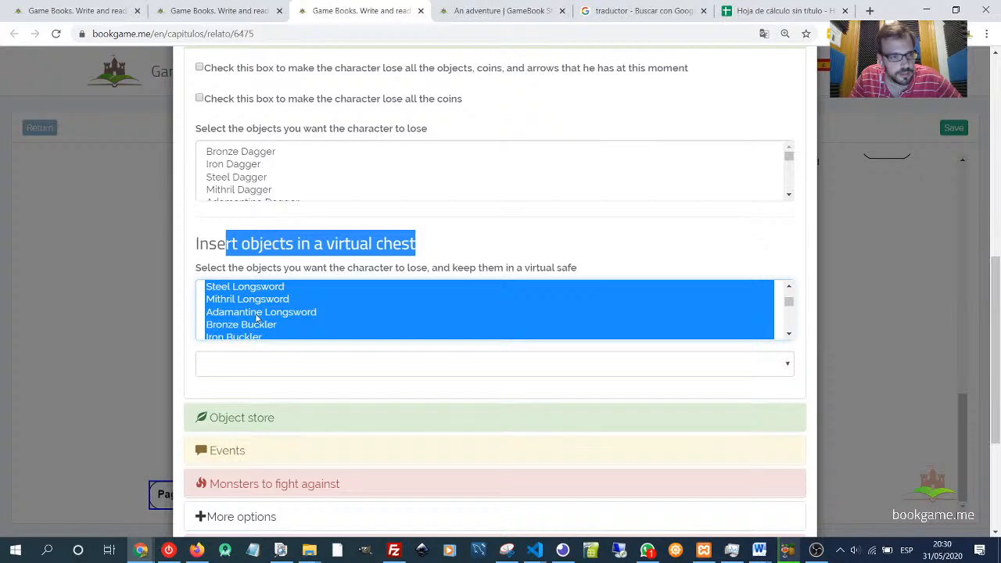
{"action": "left_click", "coordinate": [284, 315], "text": "shift"}
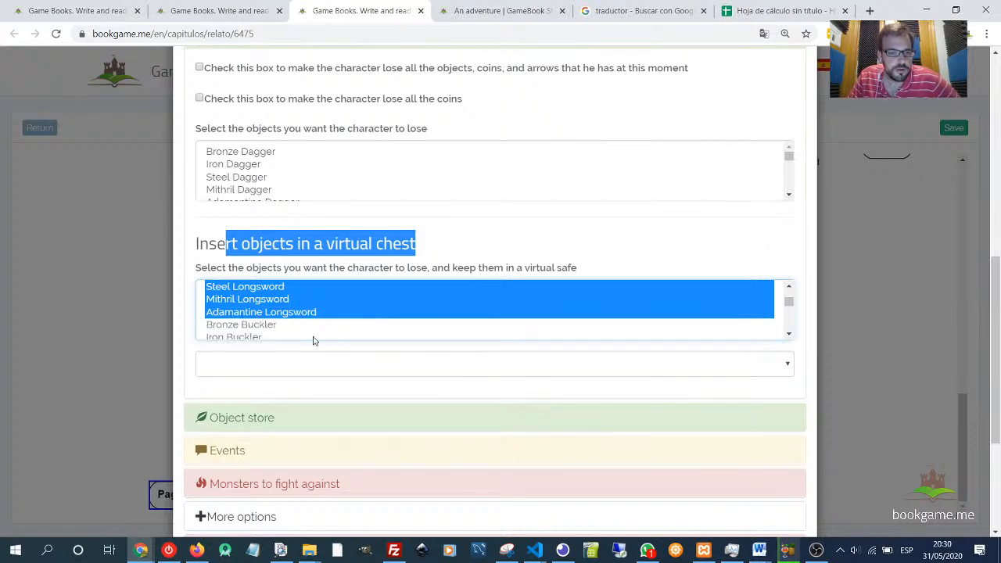
{"action": "left_click", "coordinate": [313, 367]}
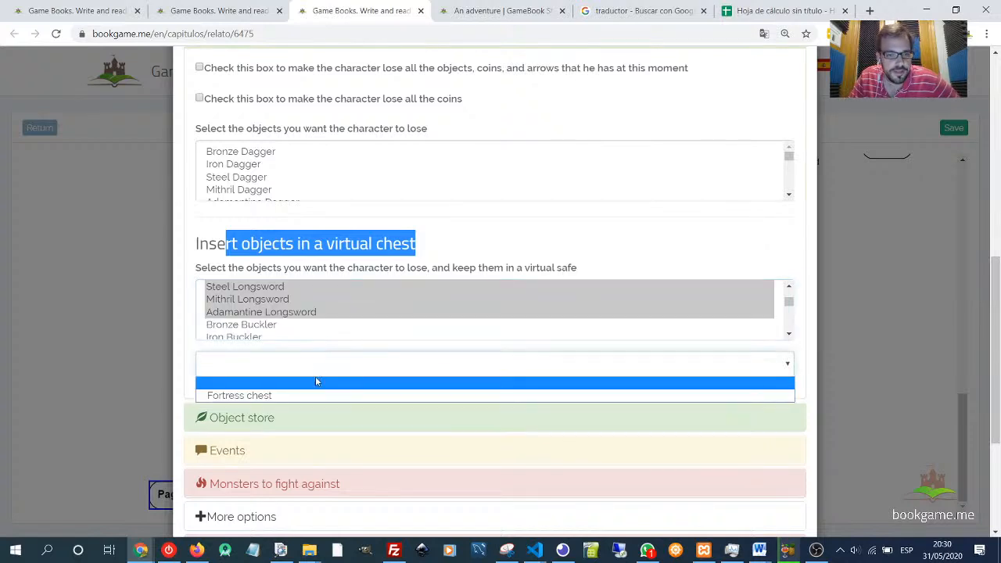
{"action": "left_click", "coordinate": [248, 396]}
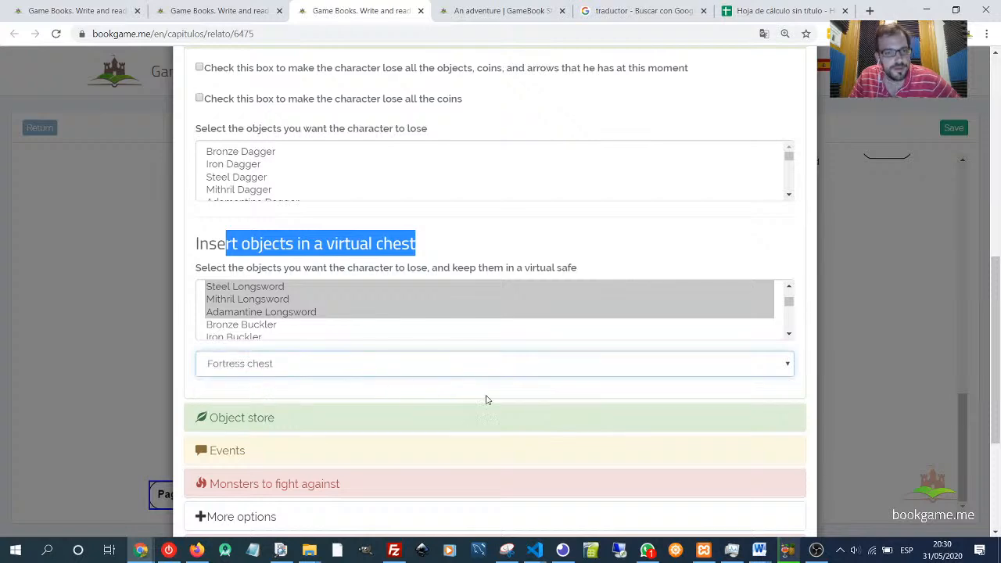
{"action": "scroll", "coordinate": [548, 401], "scroll_direction": "down", "scroll_amount": 3}
{"action": "left_click", "coordinate": [785, 492]}
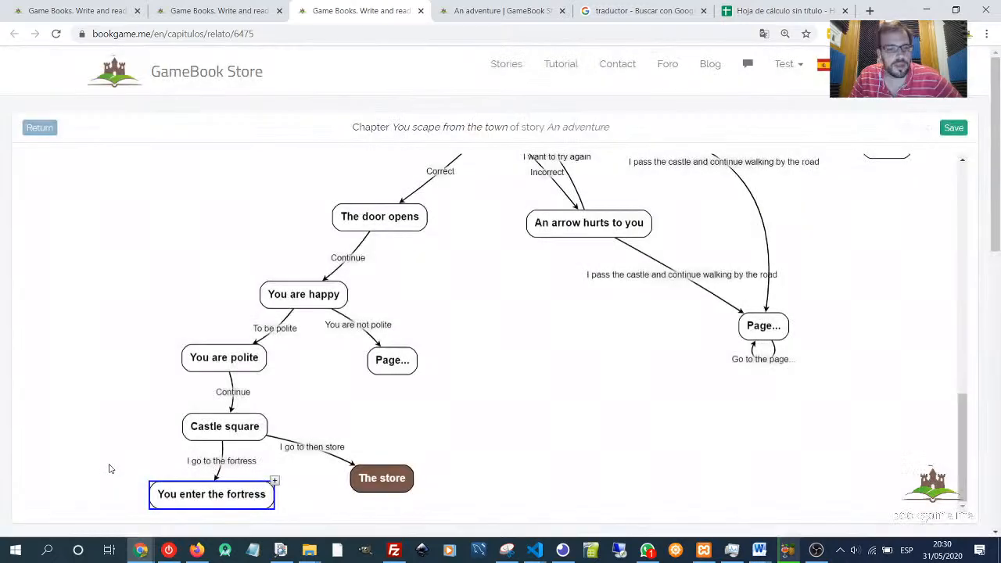
- Add a new page linked from You enter the fortress and select it
{"action": "left_click", "coordinate": [280, 481]}
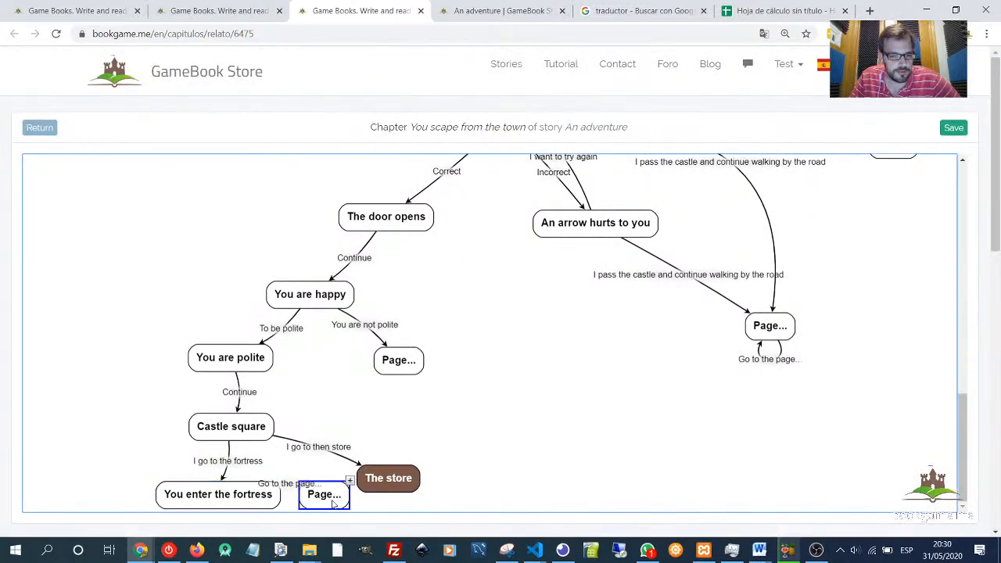
{"action": "scroll", "coordinate": [128, 470], "scroll_direction": "down", "scroll_amount": 1}
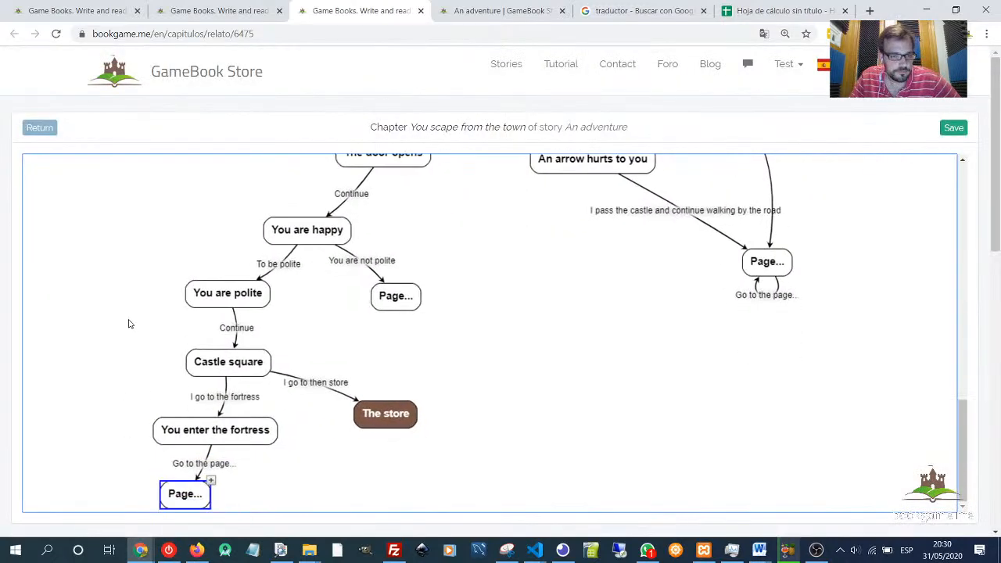
{"action": "left_click", "coordinate": [225, 436]}
{"action": "left_click", "coordinate": [187, 496]}
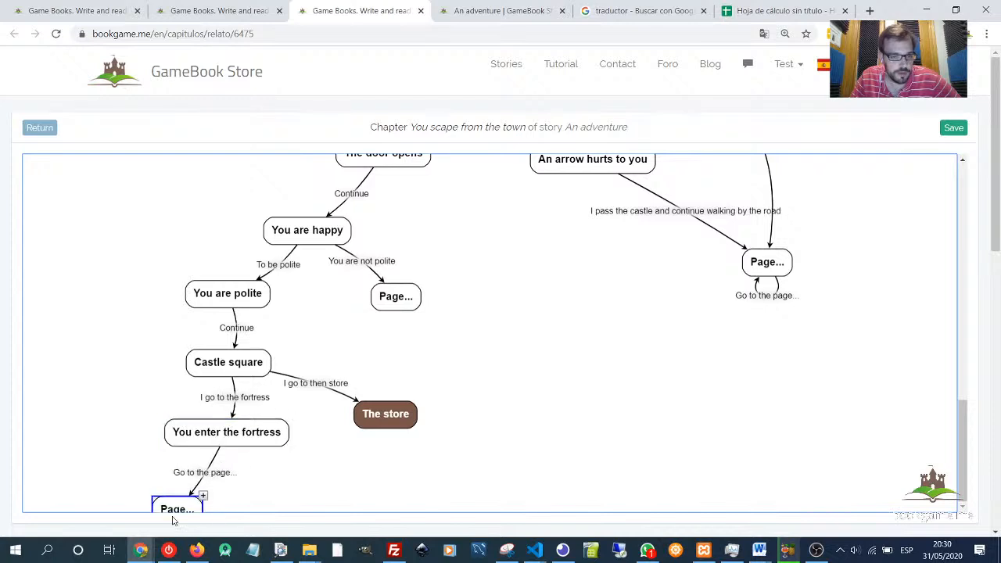
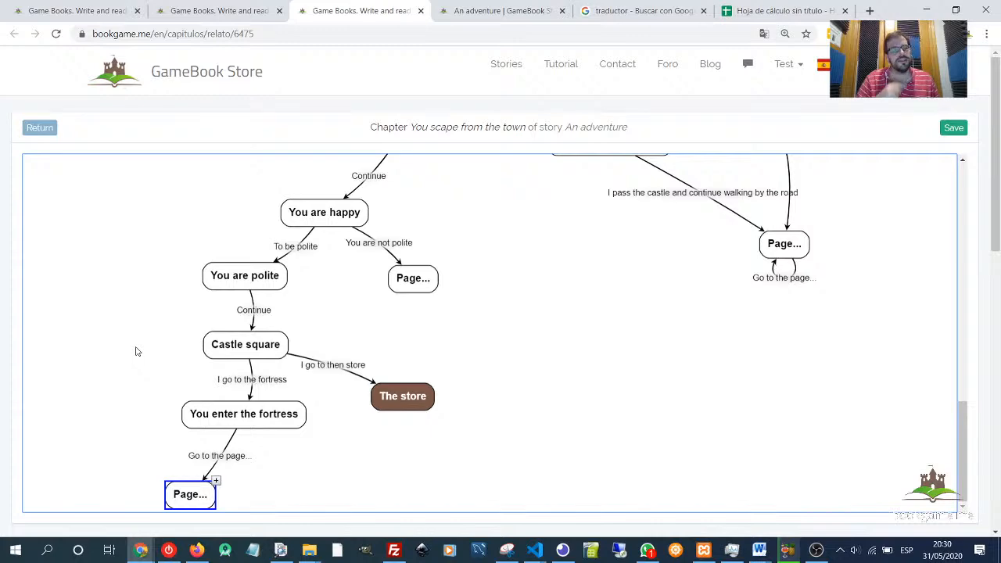
- Retitle the link from You enter the fortress to the new page as Continue and save it
{"action": "double_click", "coordinate": [224, 458]}
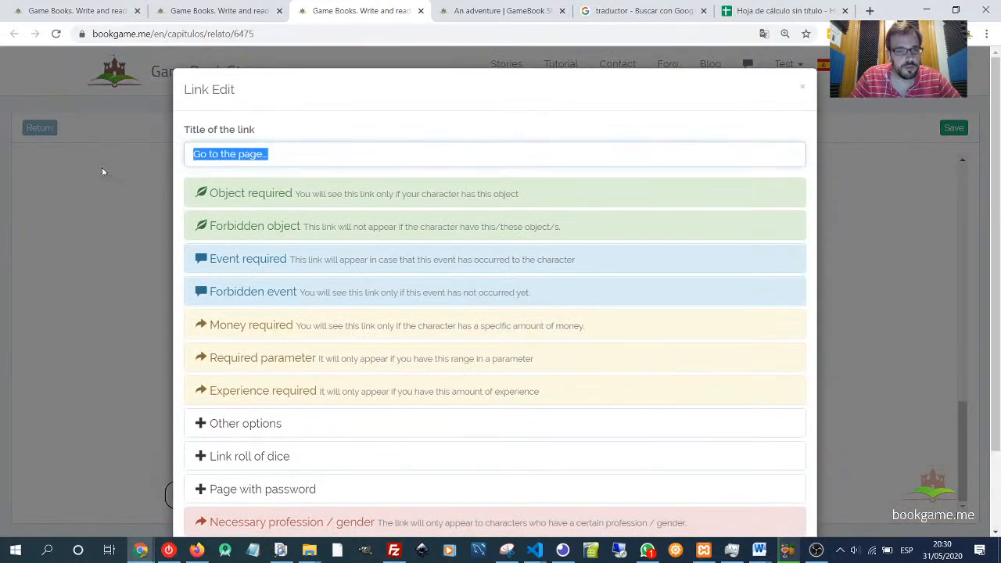
{"action": "type", "text": "Continue"}
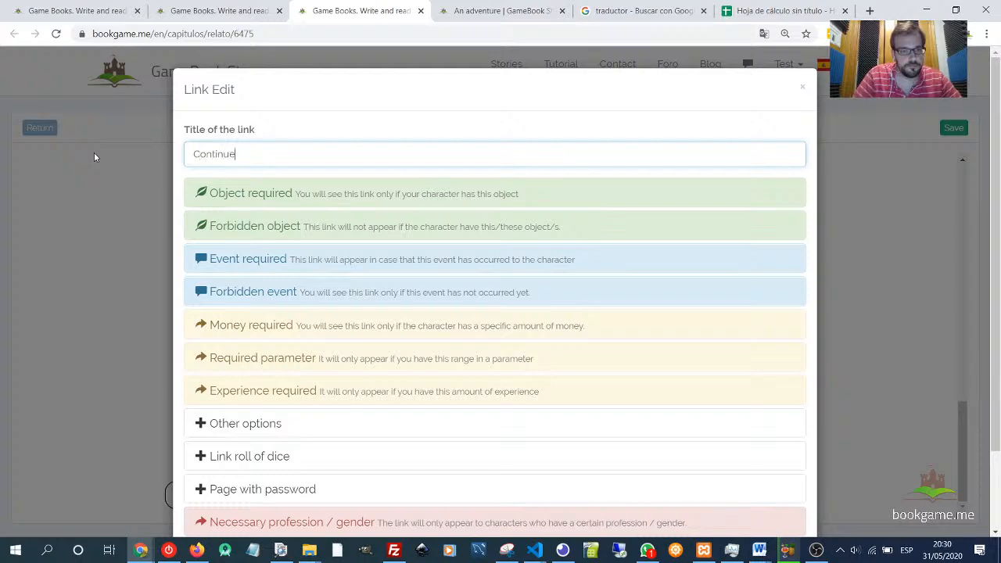
{"action": "scroll", "coordinate": [670, 263], "scroll_direction": "down", "scroll_amount": 2}
{"action": "left_click", "coordinate": [782, 490]}
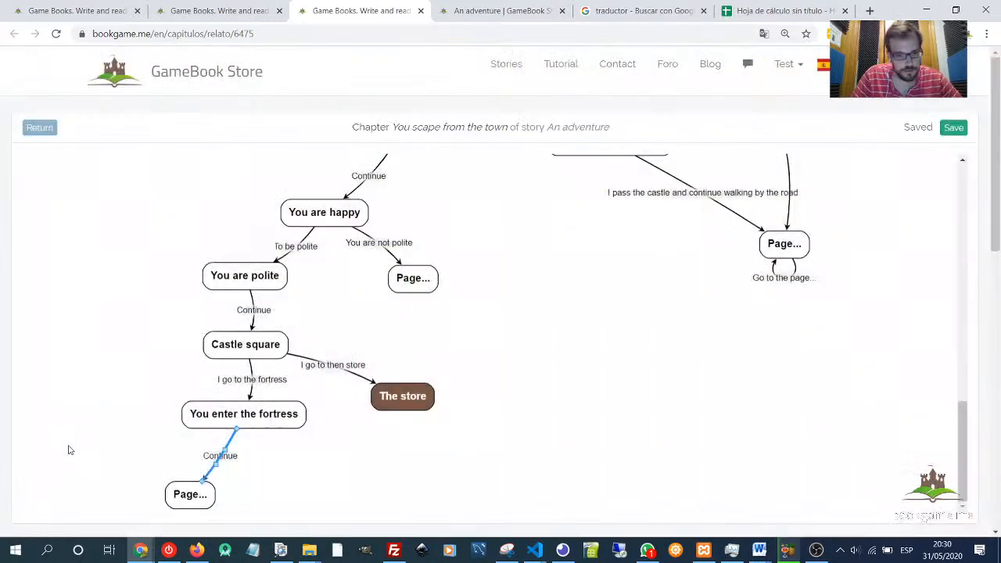
- Open the new page for editing and write the text You enter inside the fortress
{"action": "left_click", "coordinate": [220, 495]}
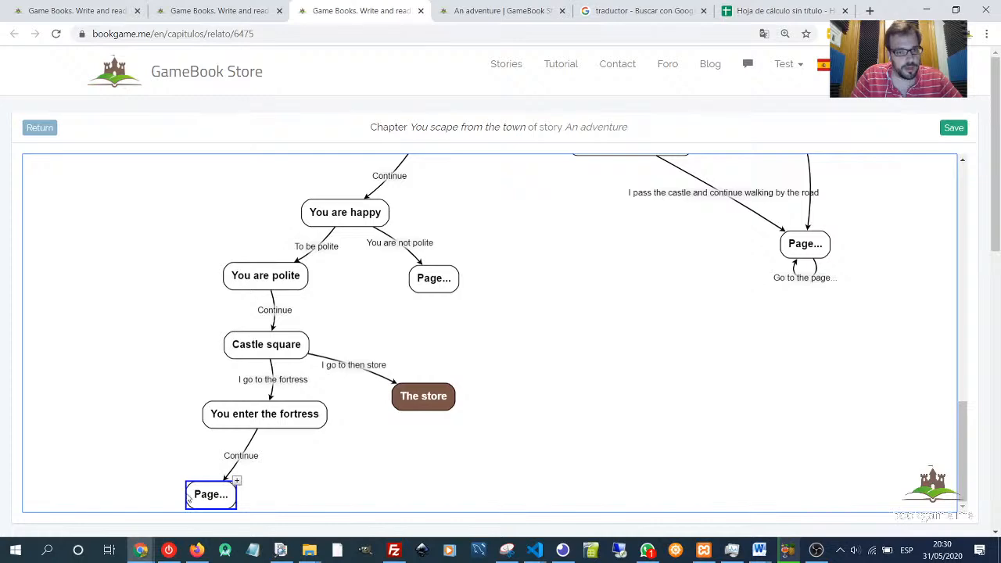
{"action": "left_click", "coordinate": [210, 502]}
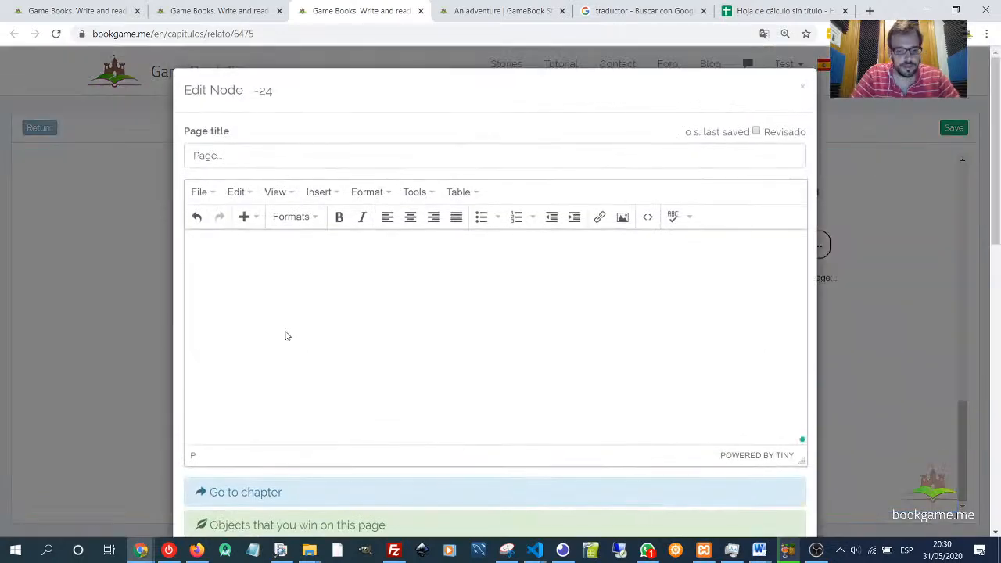
{"action": "type", "text": "You enter in"}
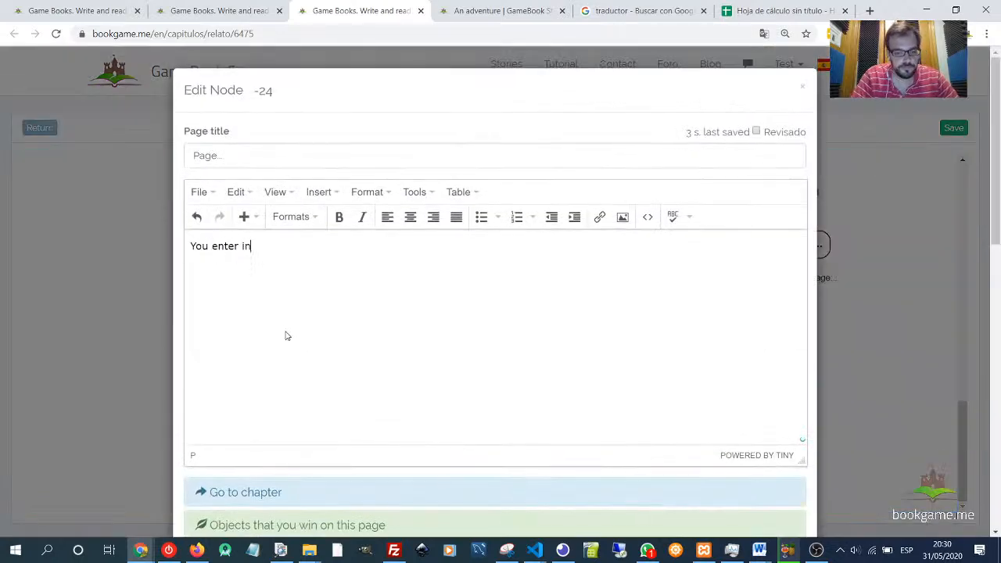
{"action": "type", "text": "side the fortress"}
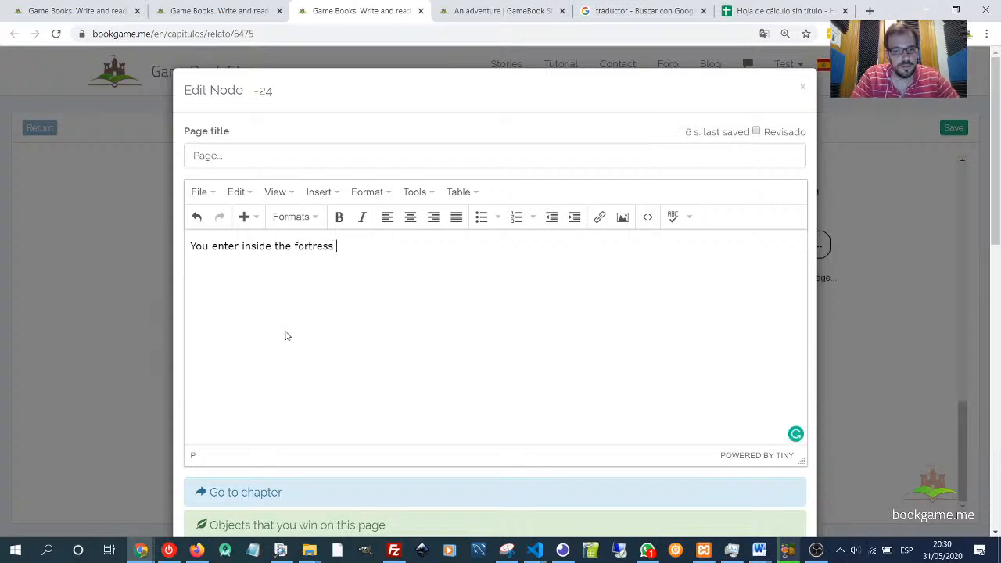
{"action": "key", "text": "BackSpace"}
{"action": "type", "text": ". "}
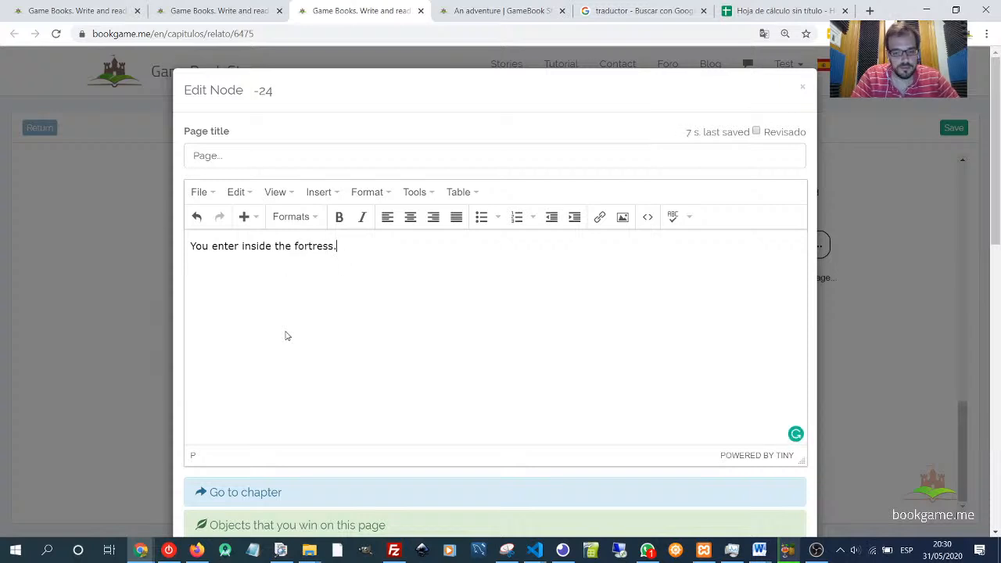
{"action": "type", "text": "You s"}
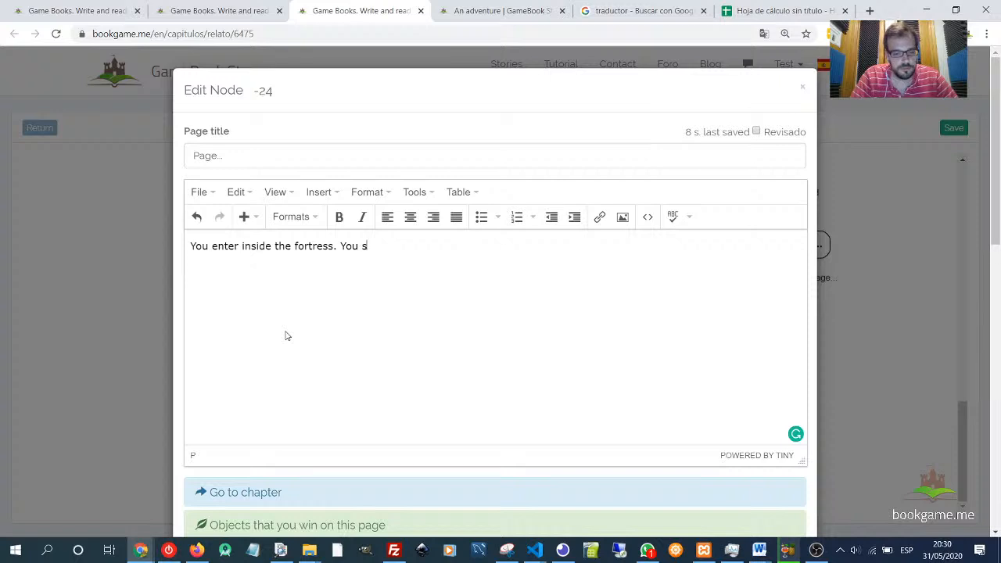
{"action": "type", "text": "ee a big roro"}
- Continue the page text with You see a big room with three doors
{"action": "key", "text": "BackSpace"}
{"action": "key", "text": "BackSpace"}
{"action": "type", "text": "om"}
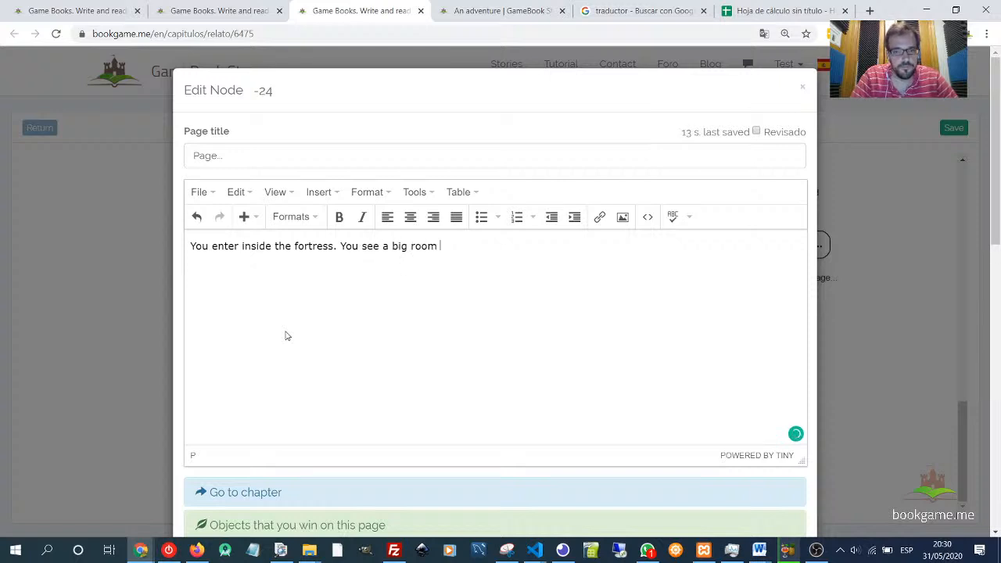
{"action": "type", "text": ". Yu a"}
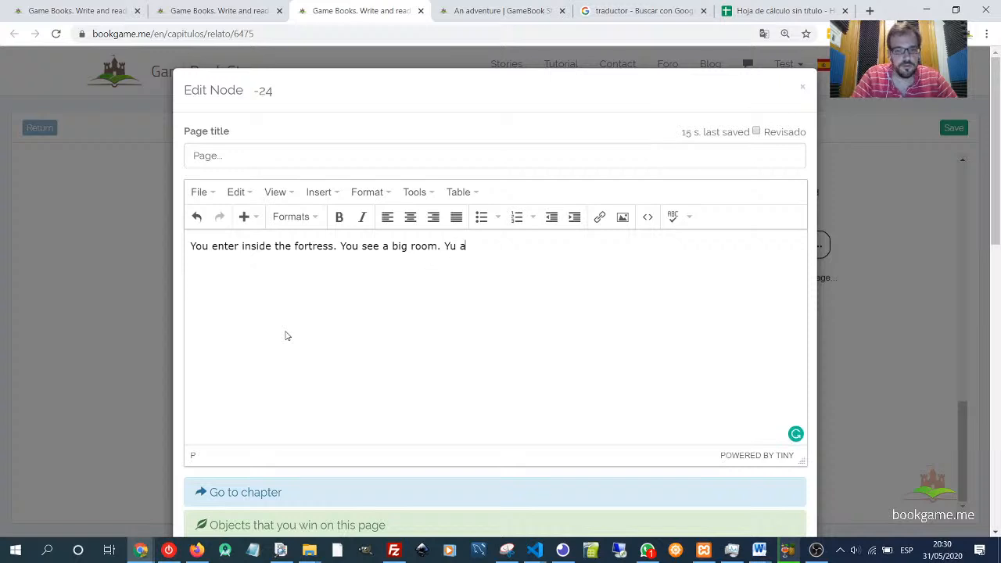
{"action": "key", "text": "BackSpace"}
{"action": "key", "text": "BackSpace"}
{"action": "key", "text": "BackSpace"}
{"action": "key", "text": "BackSpace"}
{"action": "type", "text": "ou a"}
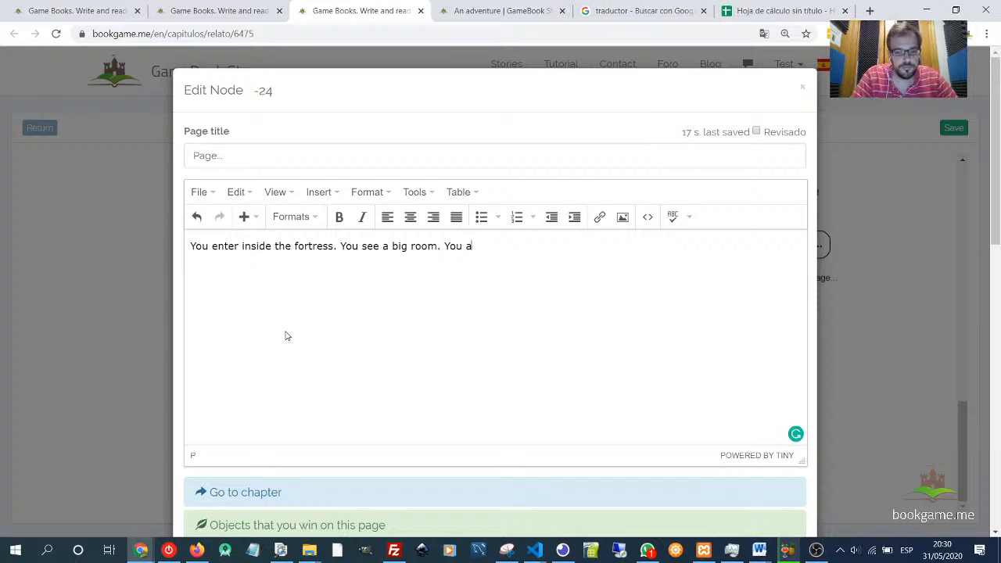
{"action": "key", "text": "BackSpace"}
{"action": "key", "text": "BackSpace"}
{"action": "key", "text": "BackSpace"}
{"action": "key", "text": "BackSpace"}
{"action": "type", "text": "with "}
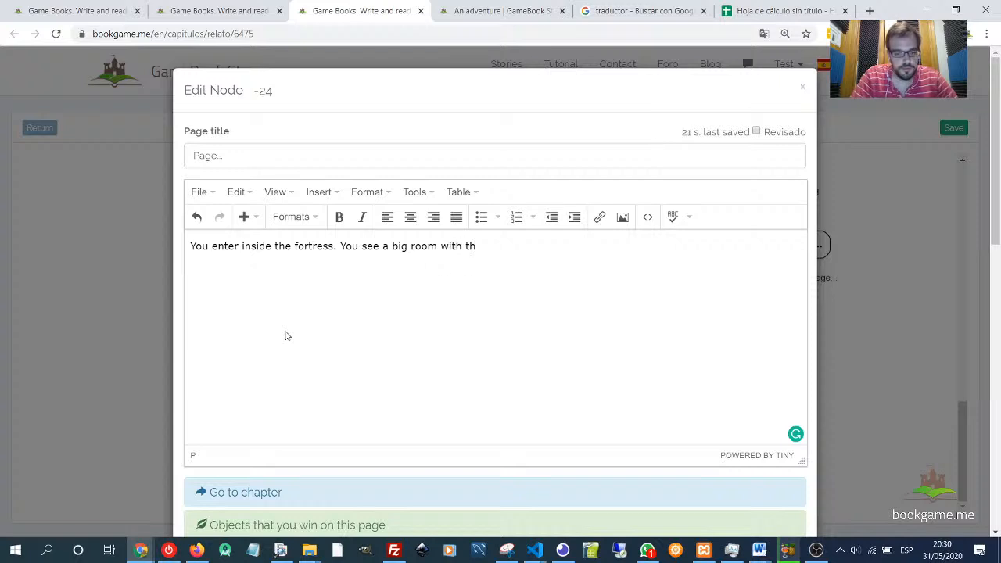
{"action": "type", "text": "three dorors"}
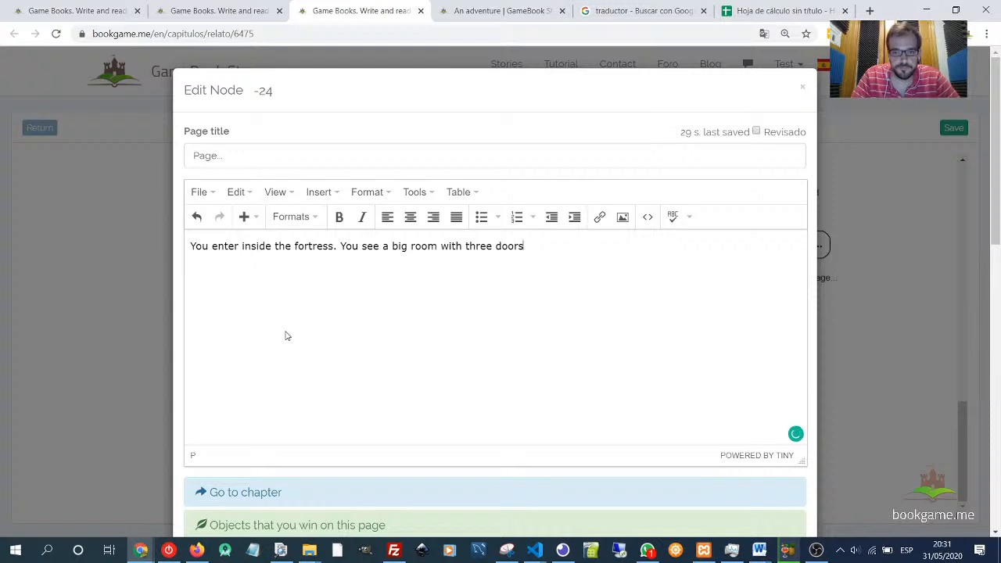
- Finish the sentence with : one on the right hand, another in the left hand, and the last in front of you
{"action": "type", "text": ": one "}
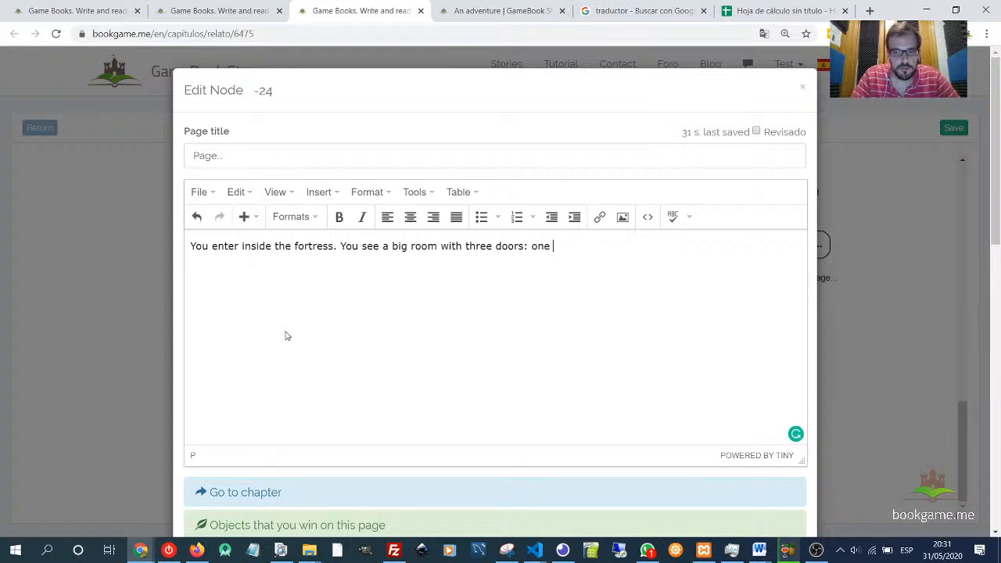
{"action": "type", "text": "on the right"}
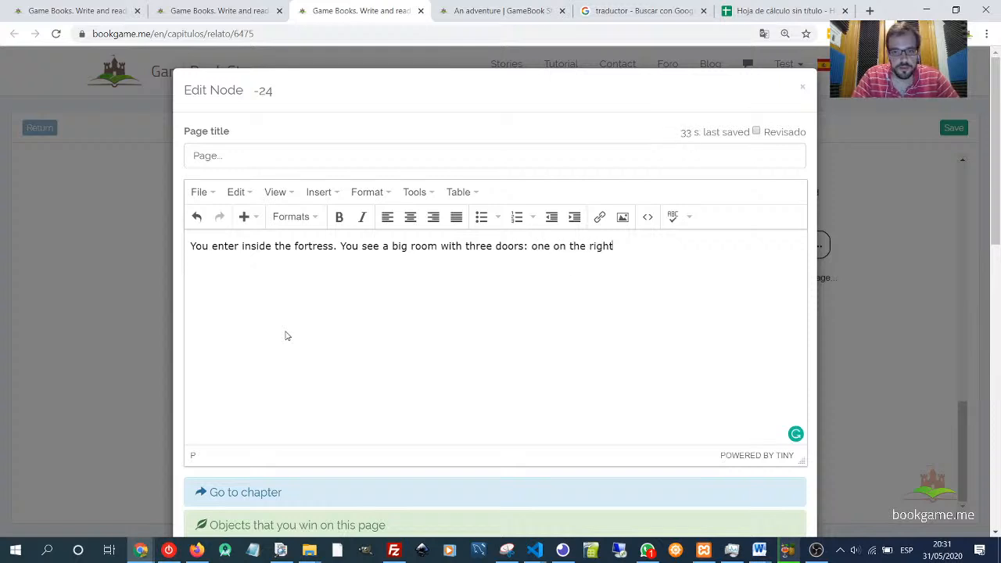
{"action": "type", "text": " hand, anot"}
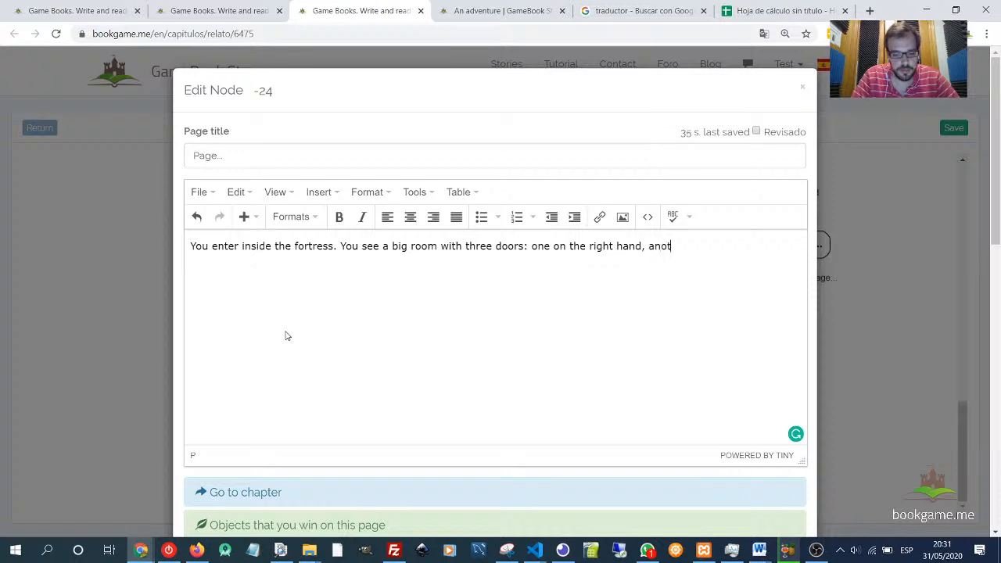
{"action": "type", "text": "her int h"}
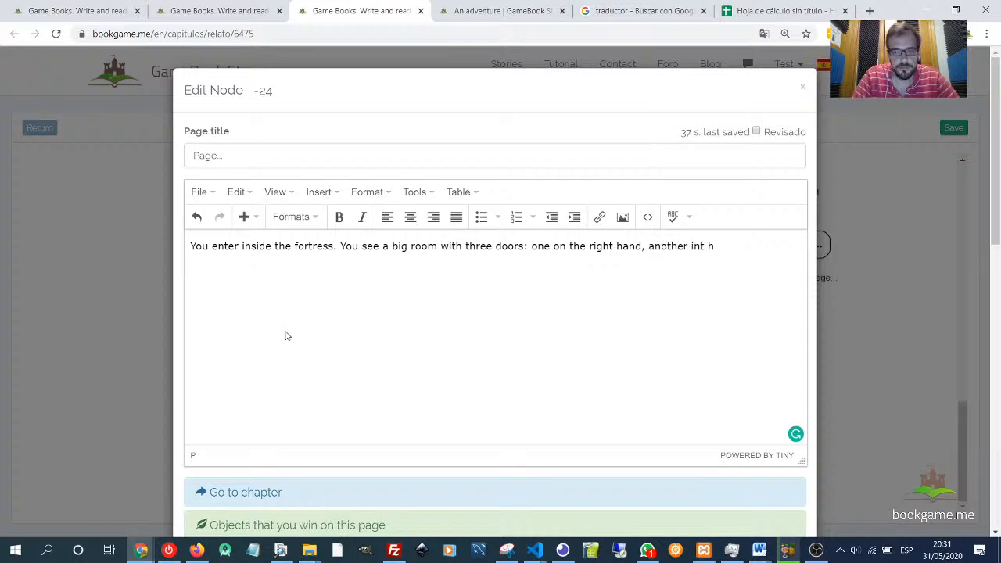
{"action": "key", "text": "BackSpace"}
{"action": "key", "text": "BackSpace"}
{"action": "key", "text": "BackSpace"}
{"action": "type", "text": " th"}
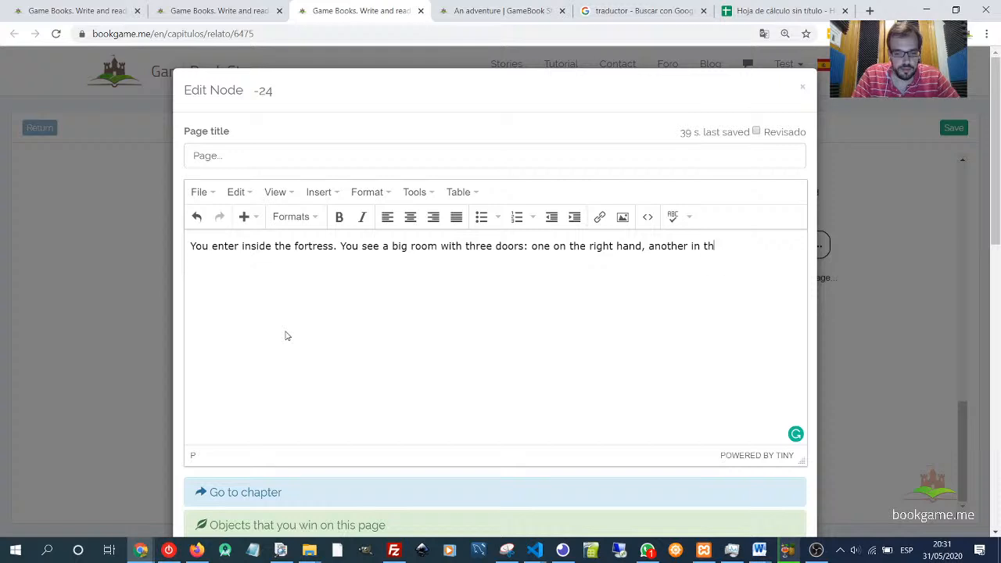
{"action": "type", "text": "e left hand, "}
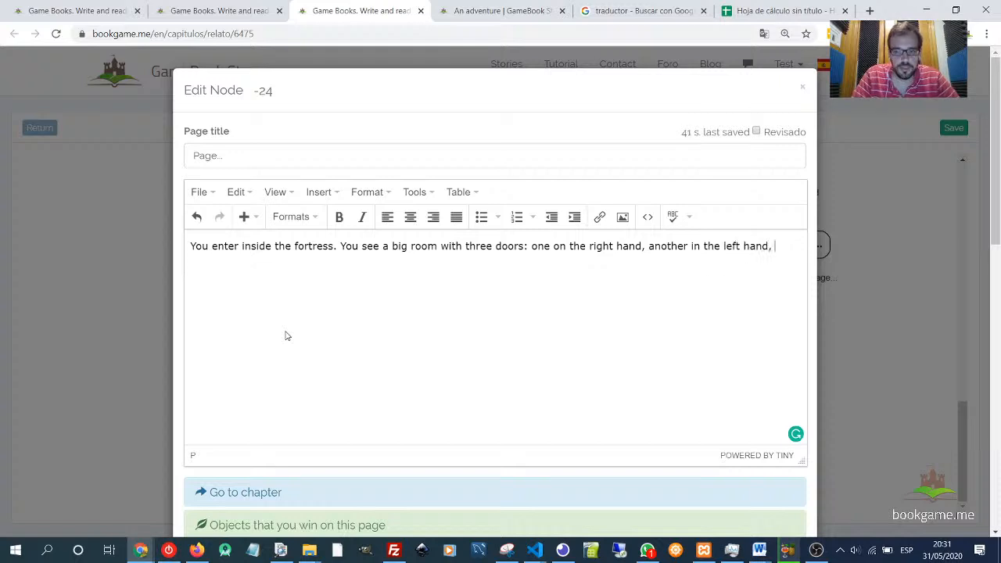
{"action": "type", "text": "and the"}
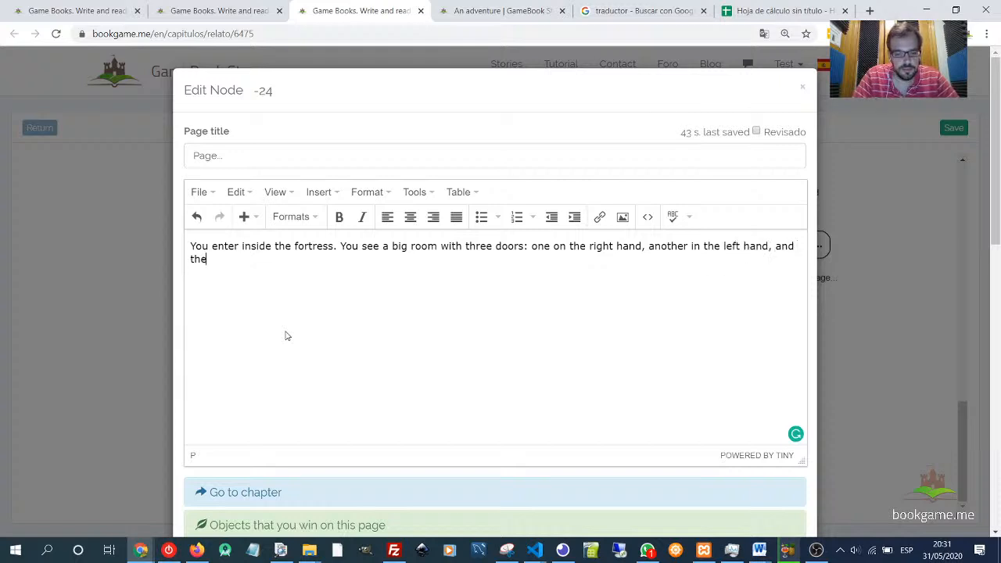
{"action": "type", "text": " last in front"}
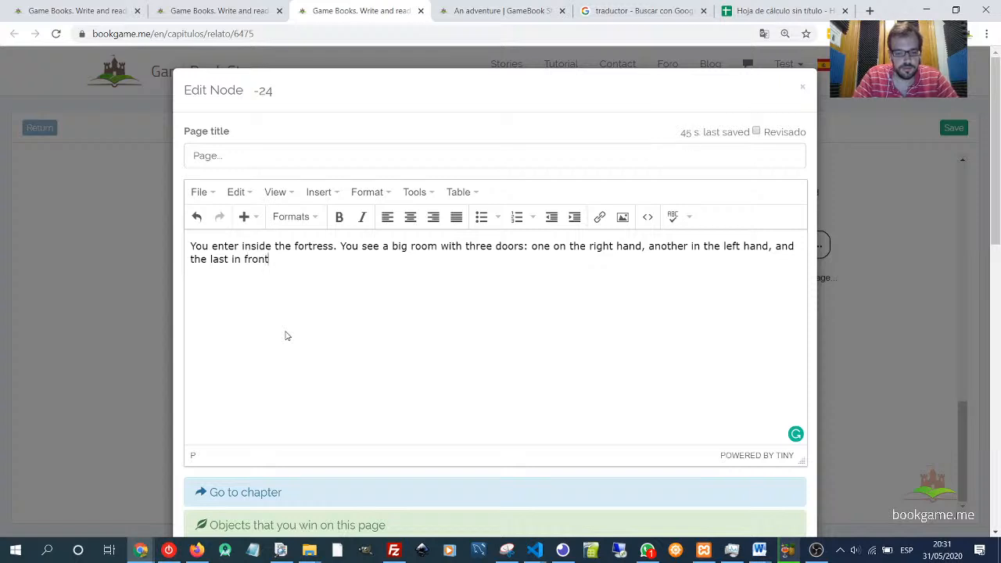
{"action": "type", "text": " of your"}
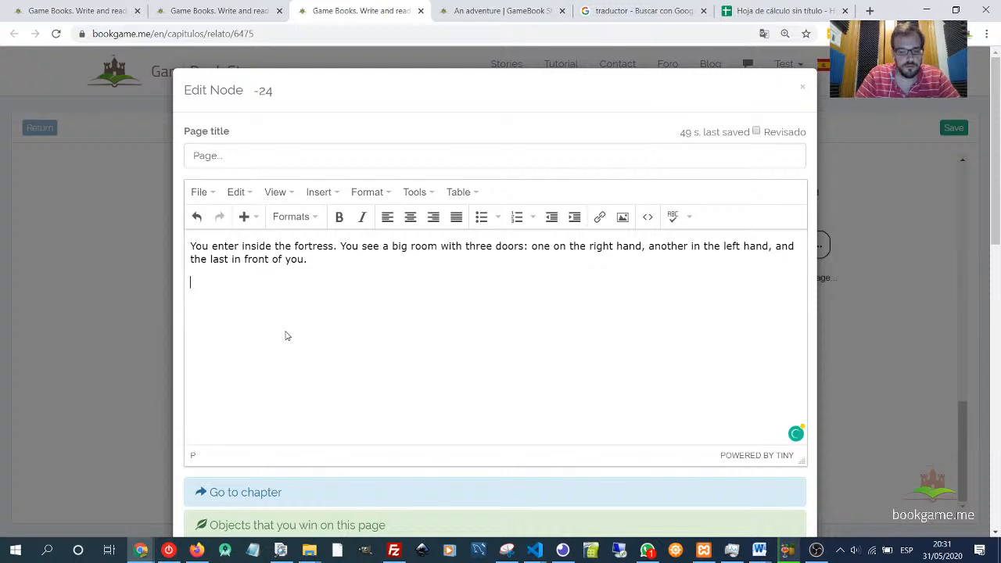
{"action": "type", "text": "What do you"}
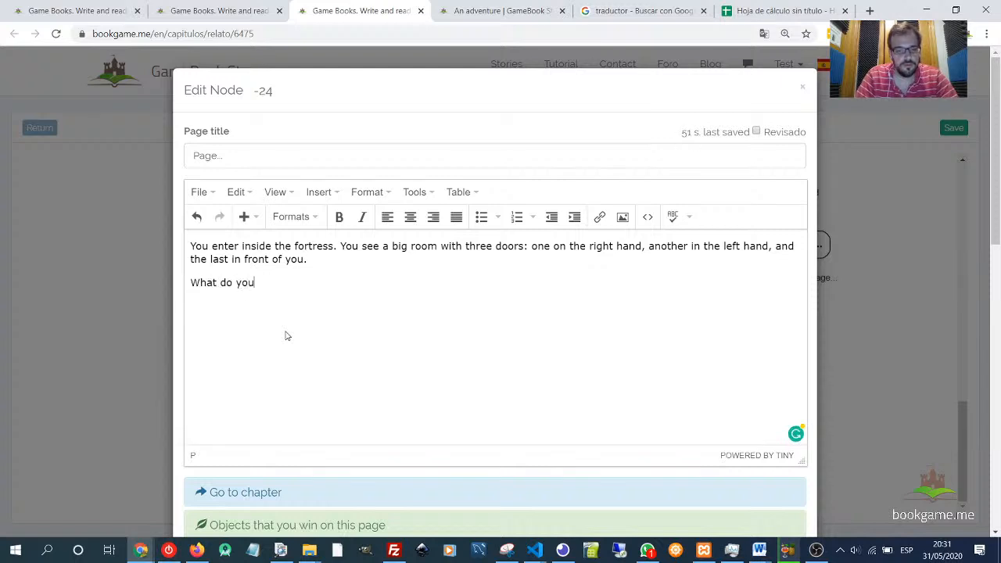
{"action": "type", "text": " do?="}
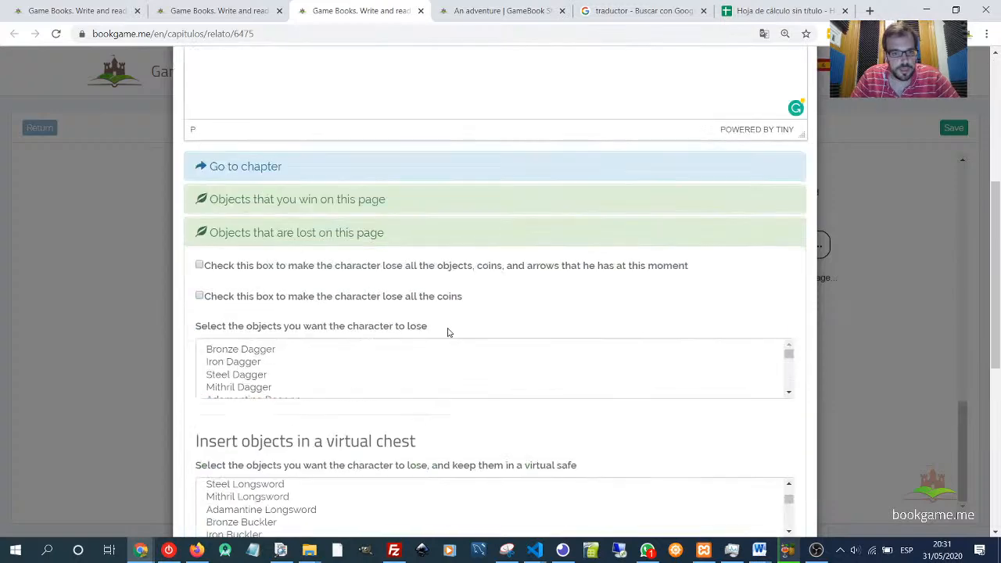
- Add a new paragraph What do you do? and save the page
{"action": "scroll", "coordinate": [446, 331], "scroll_direction": "down", "scroll_amount": 4}
{"action": "left_click", "coordinate": [237, 232]}
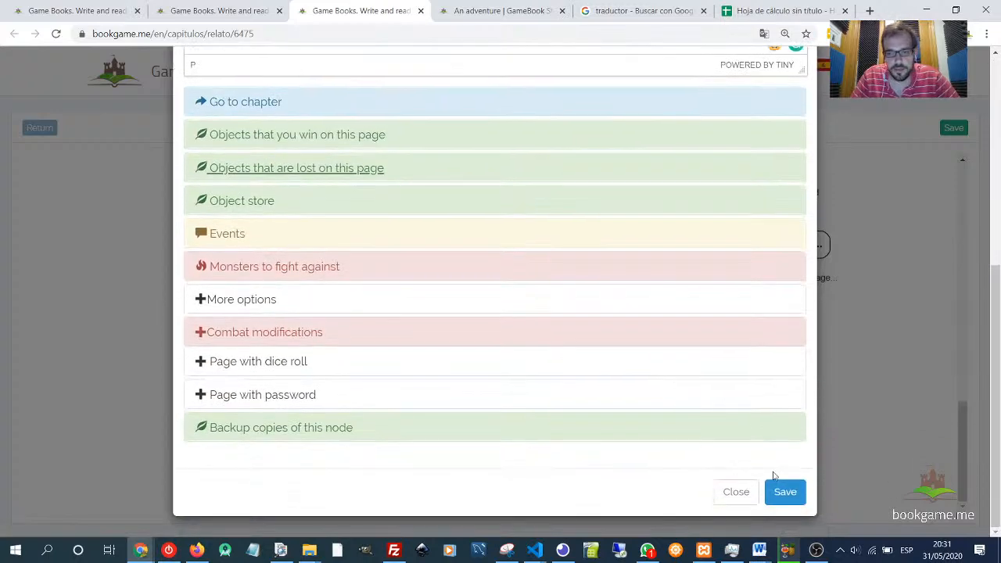
{"action": "left_click", "coordinate": [782, 490]}
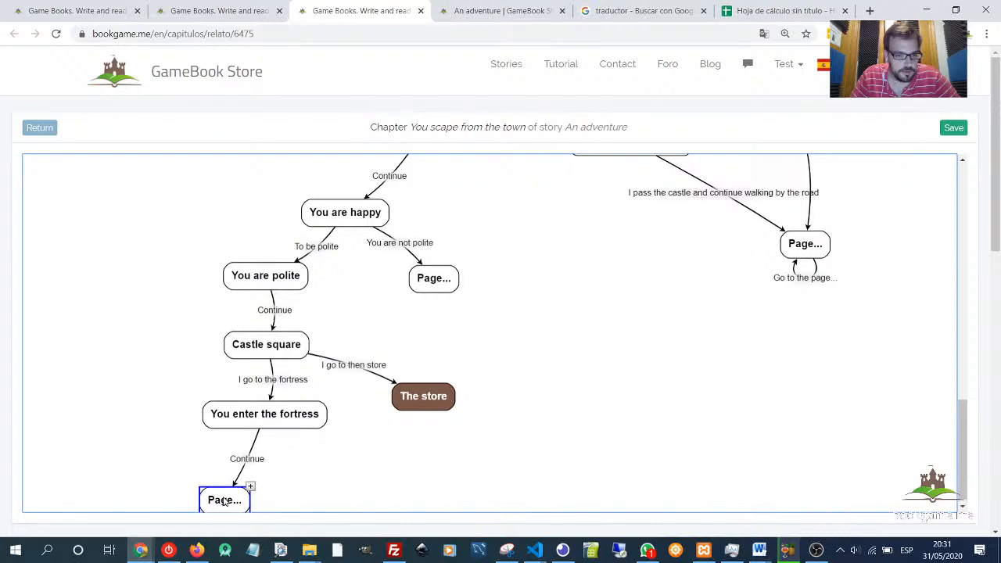
- Reopen the page, set its title to Main room, and save it
{"action": "double_click", "coordinate": [211, 501]}
{"action": "left_click", "coordinate": [198, 134]}
{"action": "type", "text": "M"}
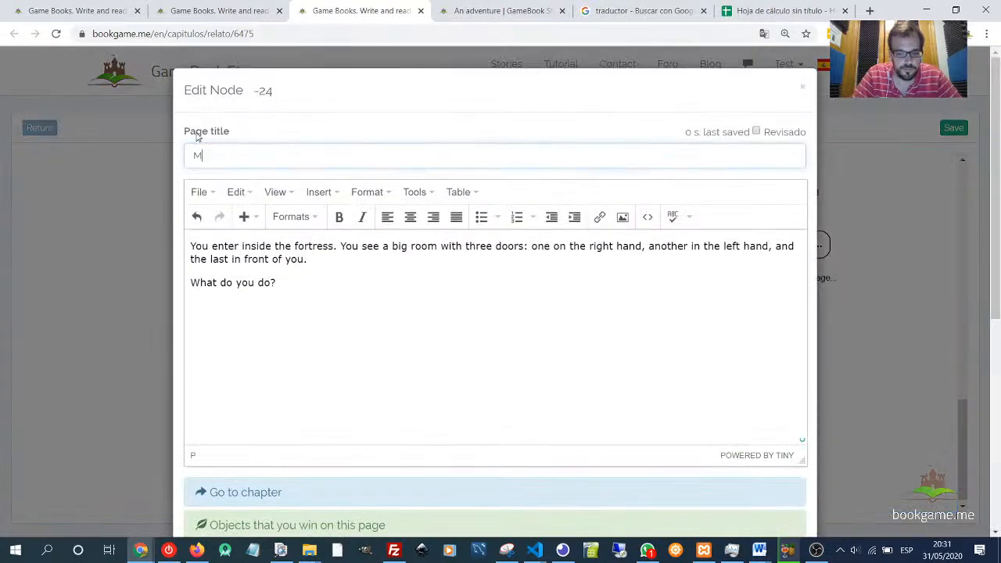
{"action": "type", "text": "ain room"}
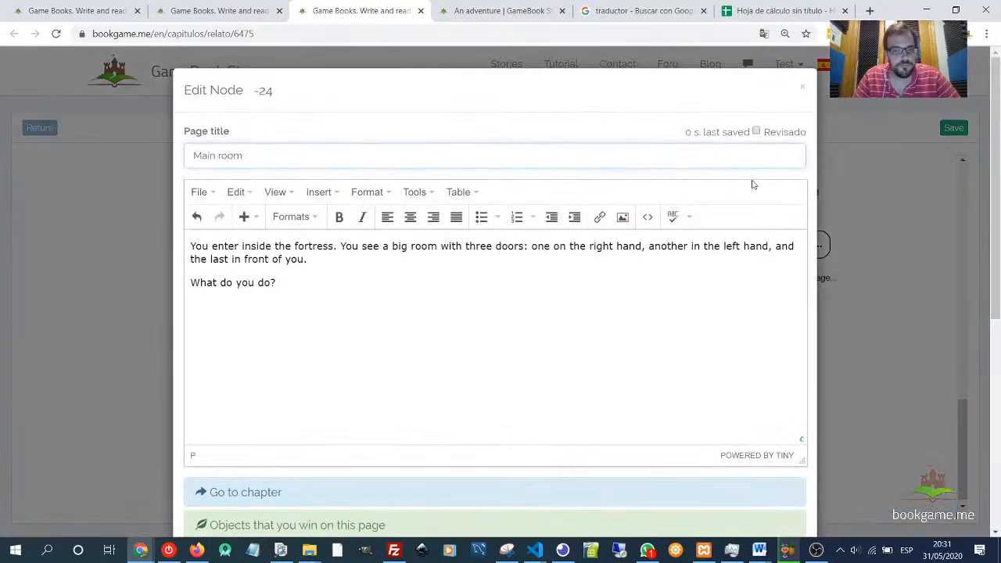
{"action": "scroll", "coordinate": [693, 334], "scroll_direction": "down", "scroll_amount": 5}
{"action": "left_click", "coordinate": [778, 485]}
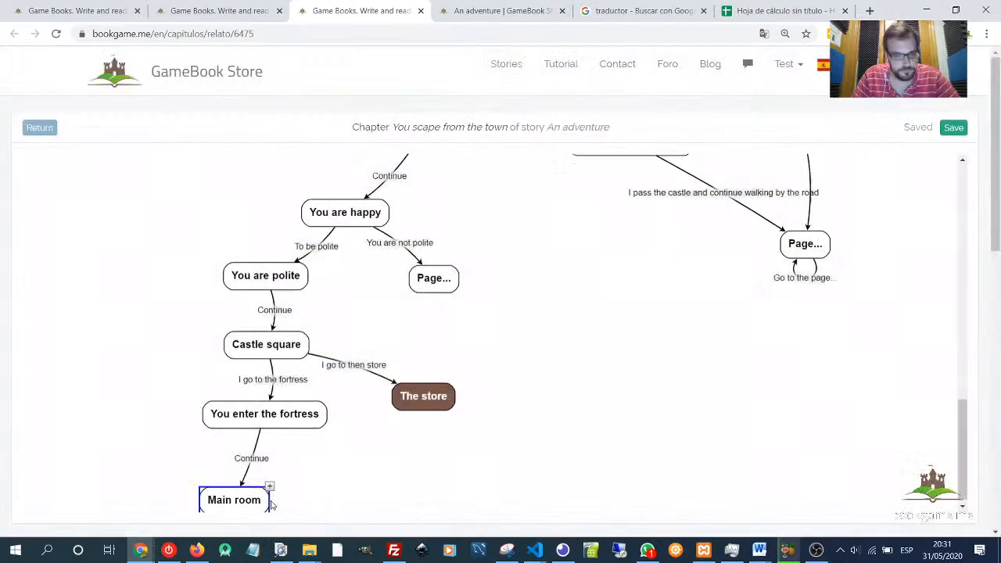
- Add a new page linked from Main room and move it below and to the left
{"action": "left_click", "coordinate": [270, 487]}
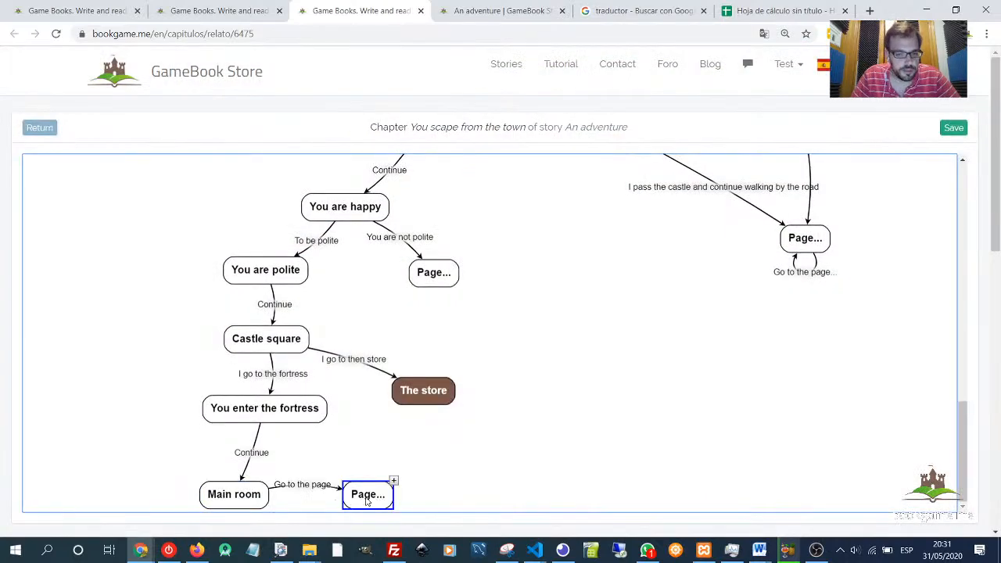
{"action": "left_click_drag", "start_coordinate": [366, 502], "coordinate": [89, 553]}
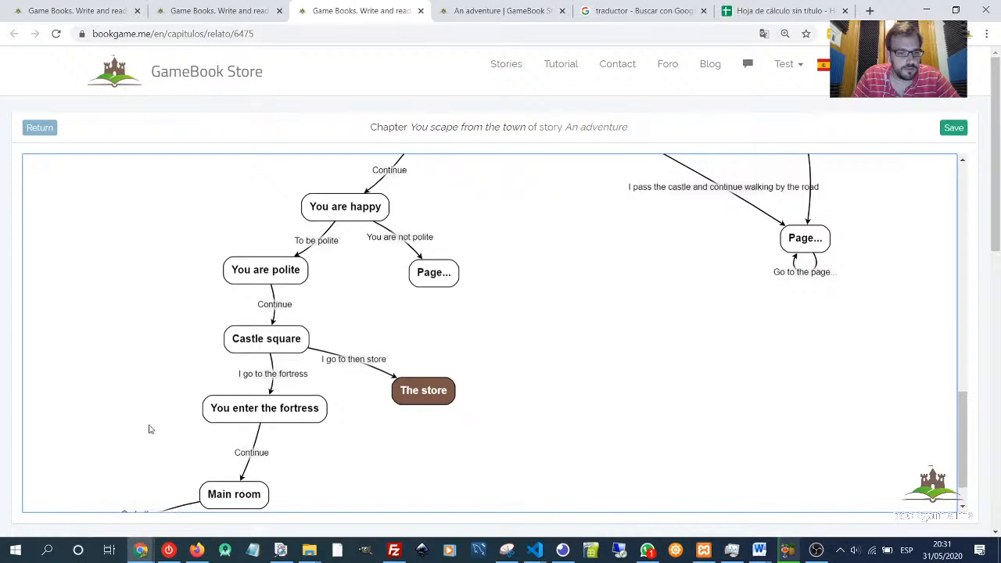
{"action": "scroll", "coordinate": [148, 428], "scroll_direction": "down", "scroll_amount": 1}
- Title the new link from Main room "I enter in the right door." and save the chapter
{"action": "double_click", "coordinate": [155, 467]}
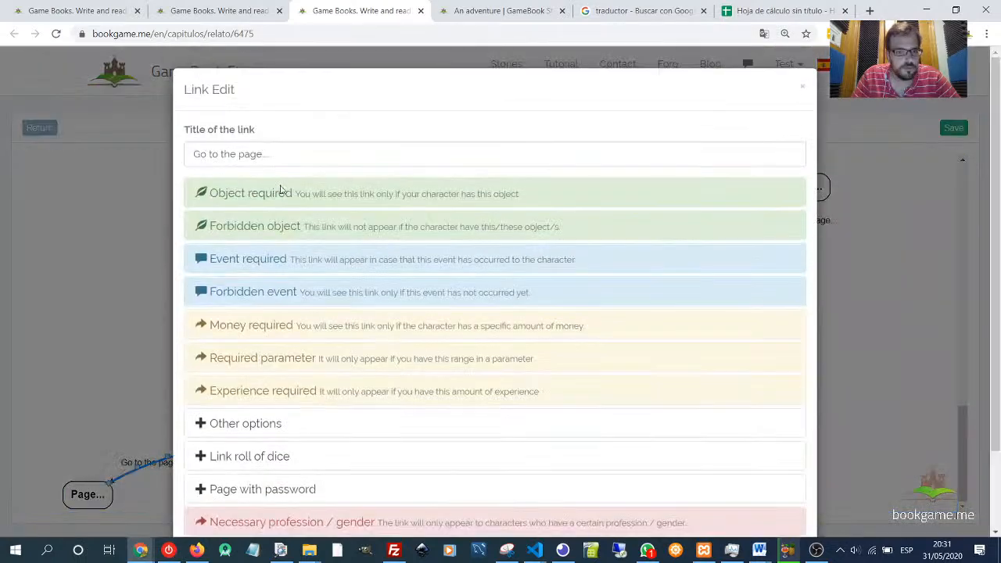
{"action": "key", "text": "BackSpace"}
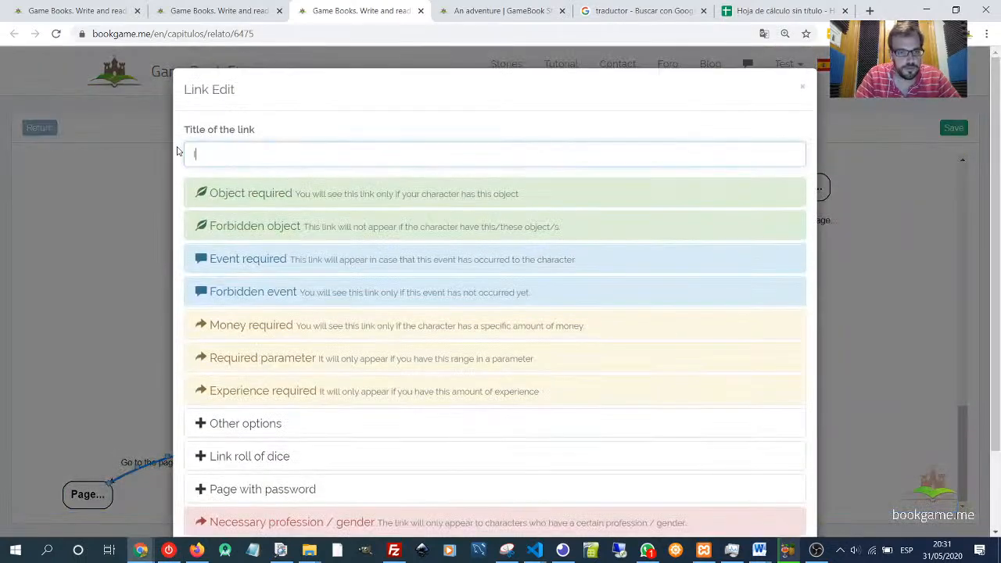
{"action": "type", "text": "I"}
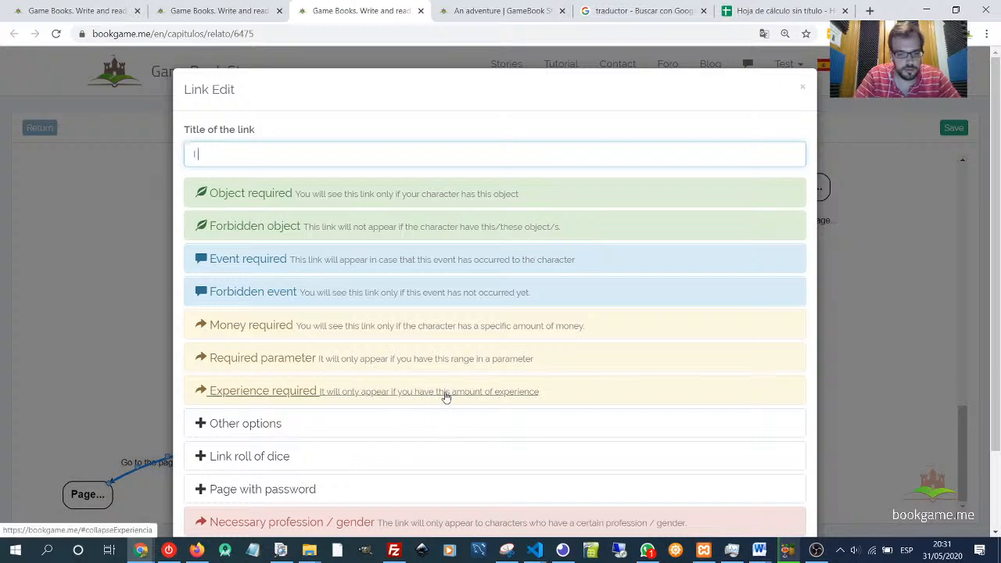
{"action": "type", "text": " enter in the right door."}
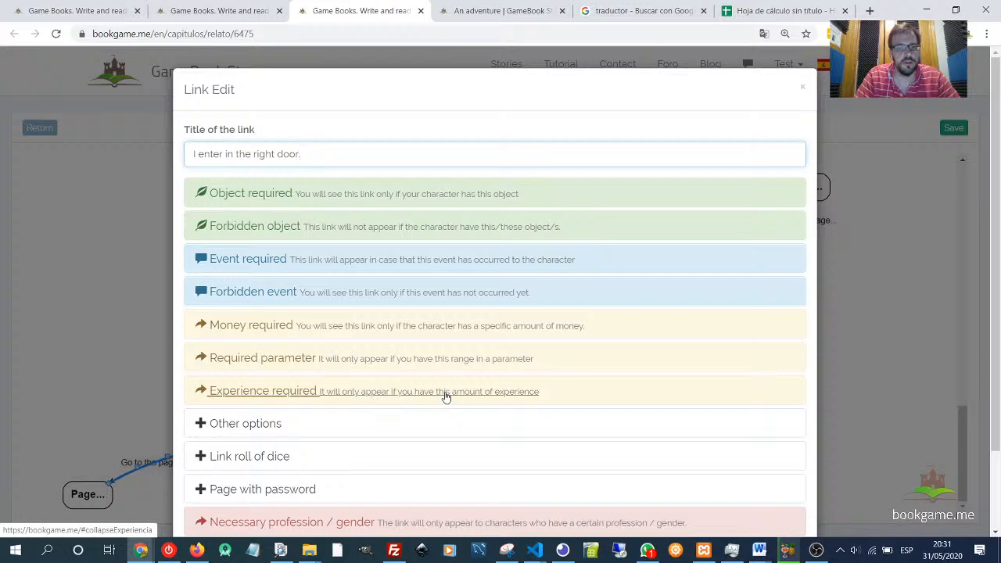
{"action": "scroll", "coordinate": [717, 384], "scroll_direction": "down", "scroll_amount": 3}
{"action": "left_click", "coordinate": [785, 492]}
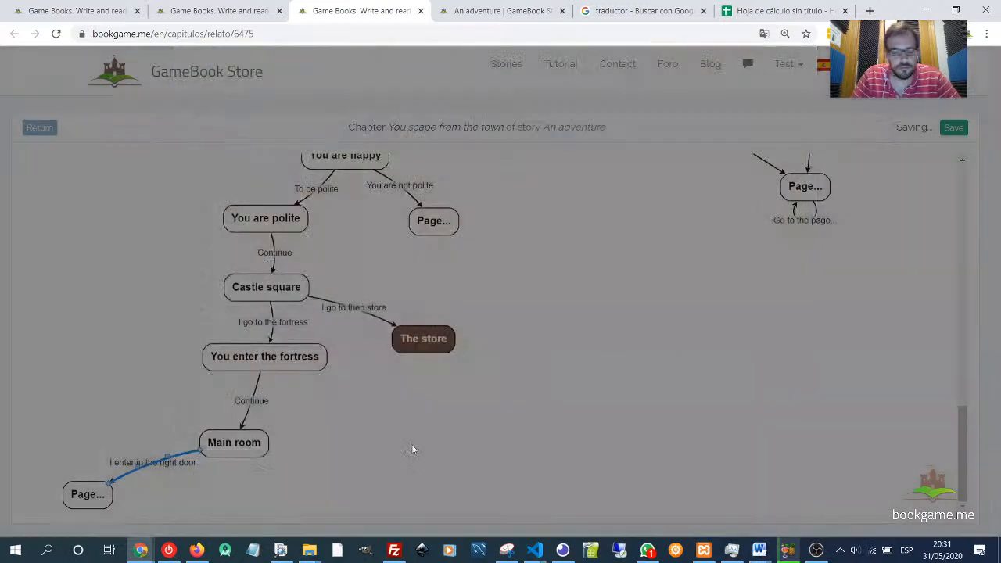
- Create a link from Main room up to Castle square and curve it around the left side
{"action": "left_click", "coordinate": [235, 445]}
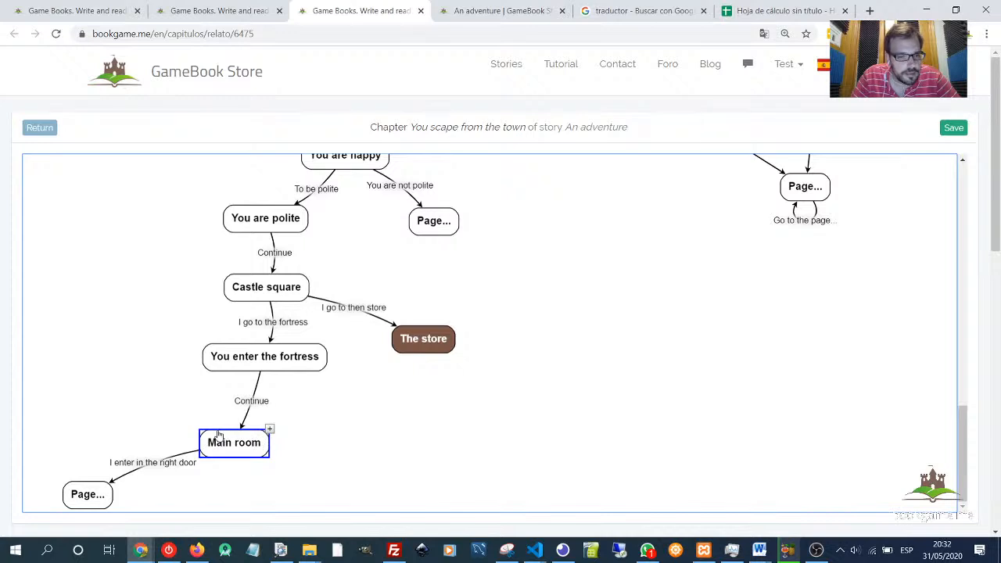
{"action": "left_click_drag", "start_coordinate": [219, 437], "coordinate": [226, 300]}
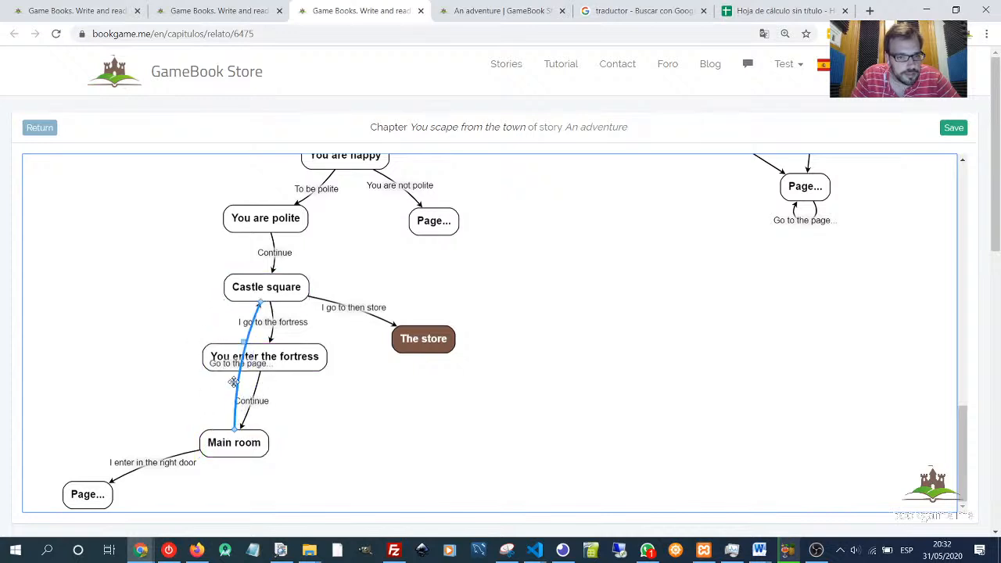
{"action": "left_click_drag", "start_coordinate": [234, 382], "coordinate": [121, 379]}
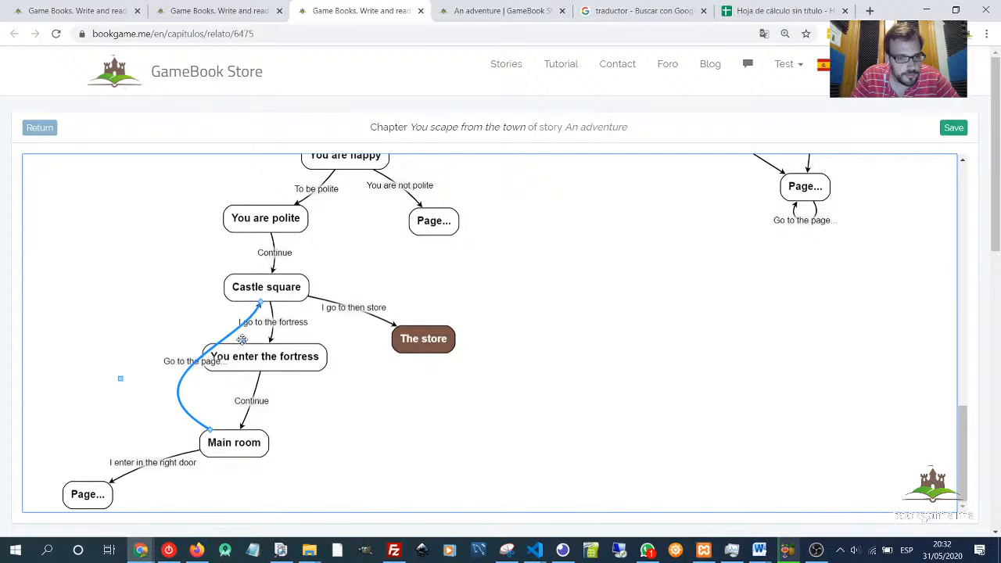
{"action": "left_click_drag", "start_coordinate": [242, 340], "coordinate": [164, 329]}
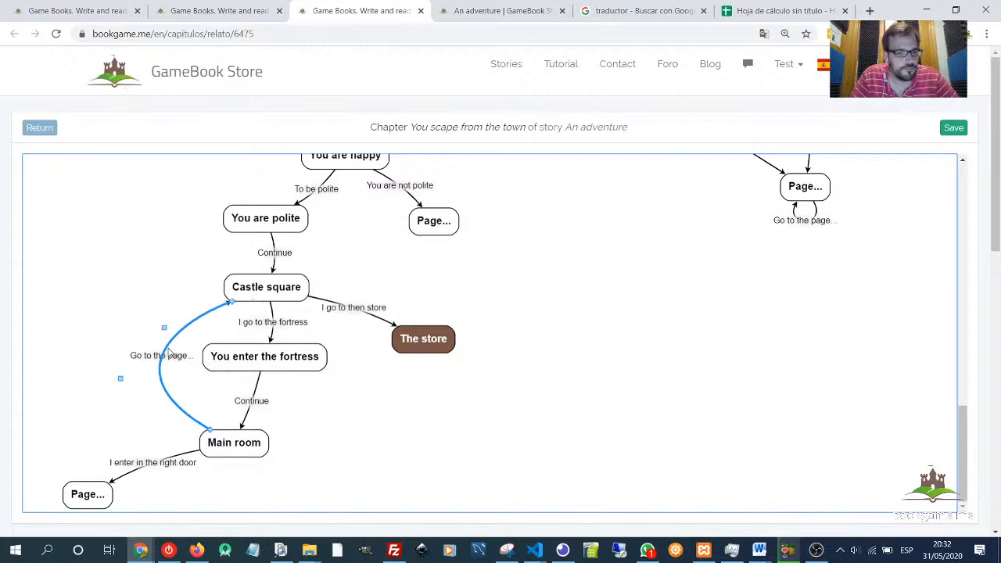
- Title that link "I come back to the castle square" and save the chapter
{"action": "double_click", "coordinate": [162, 355]}
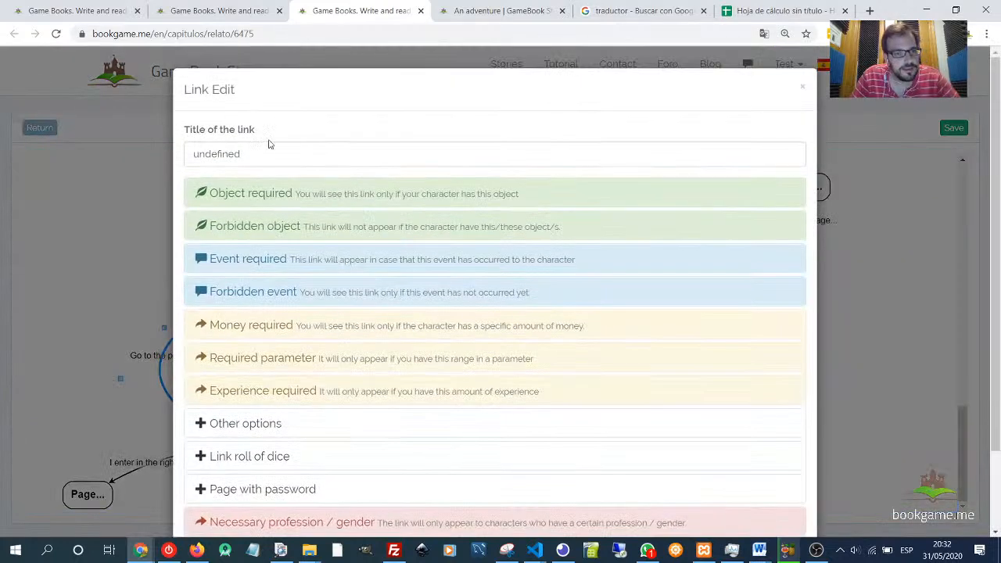
{"action": "left_click_drag", "start_coordinate": [269, 144], "coordinate": [163, 150]}
{"action": "type", "text": "I"}
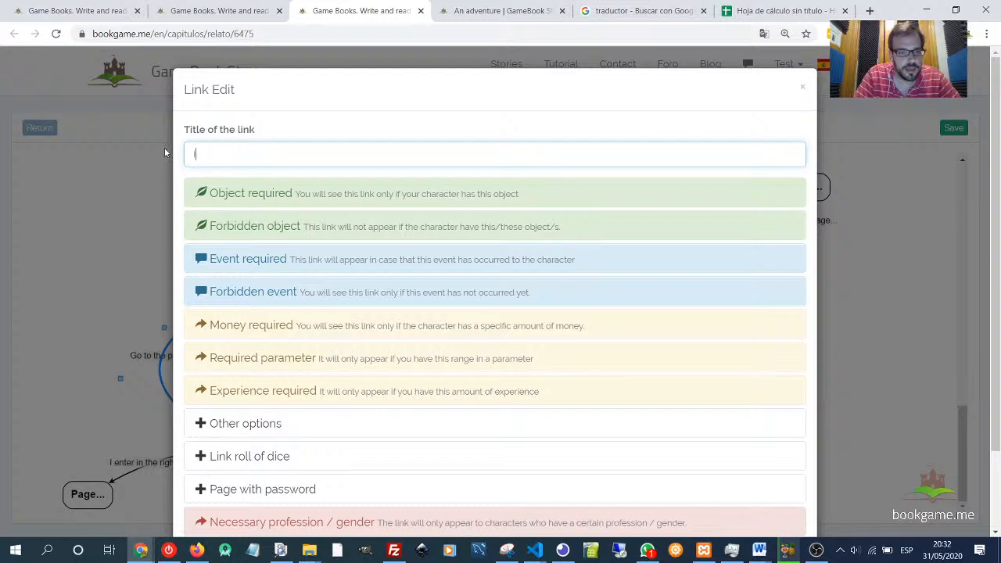
{"action": "type", "text": " come back "}
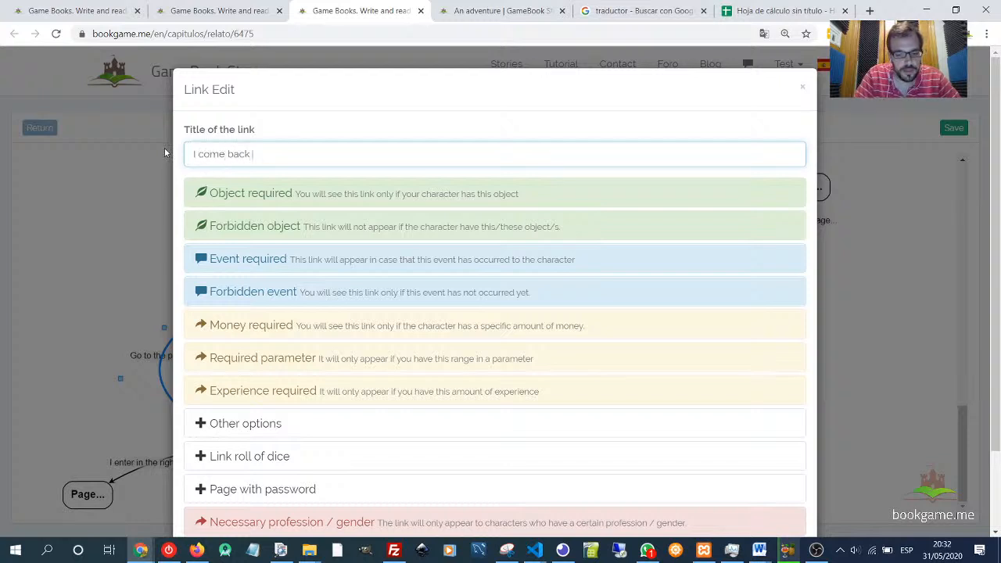
{"action": "type", "text": "to the castle so"}
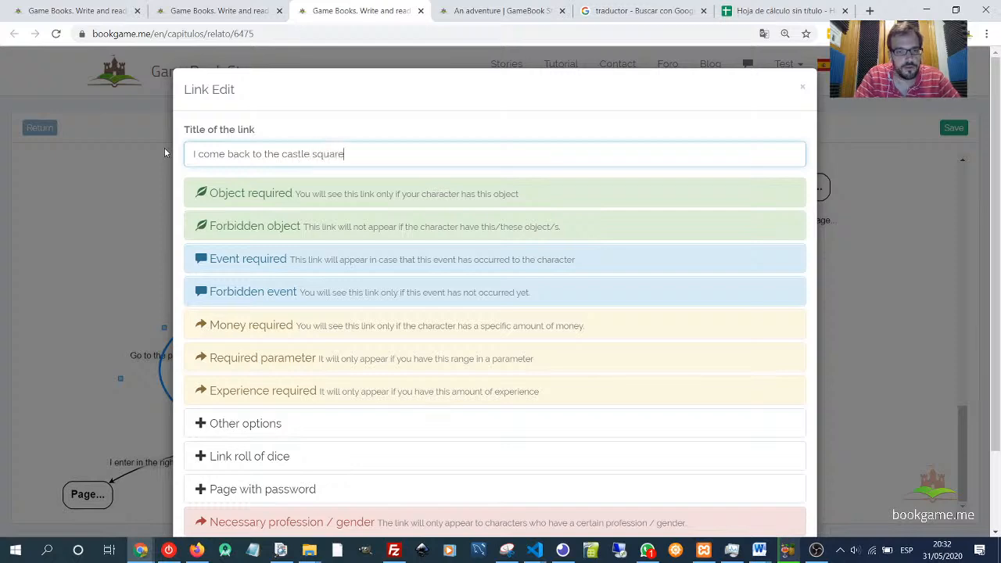
{"action": "type", "text": "uare"}
{"action": "scroll", "coordinate": [313, 202], "scroll_direction": "down", "scroll_amount": 2}
{"action": "left_click", "coordinate": [782, 489]}
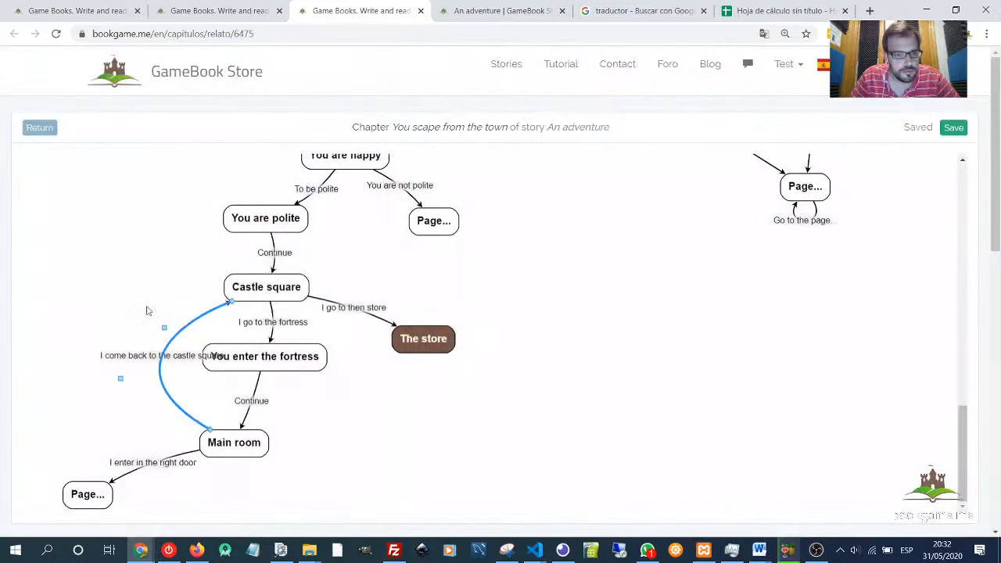
- Nudge the Castle square and You enter the fortress pages slightly to tidy the map layout
{"action": "left_click_drag", "start_coordinate": [269, 290], "coordinate": [263, 288]}
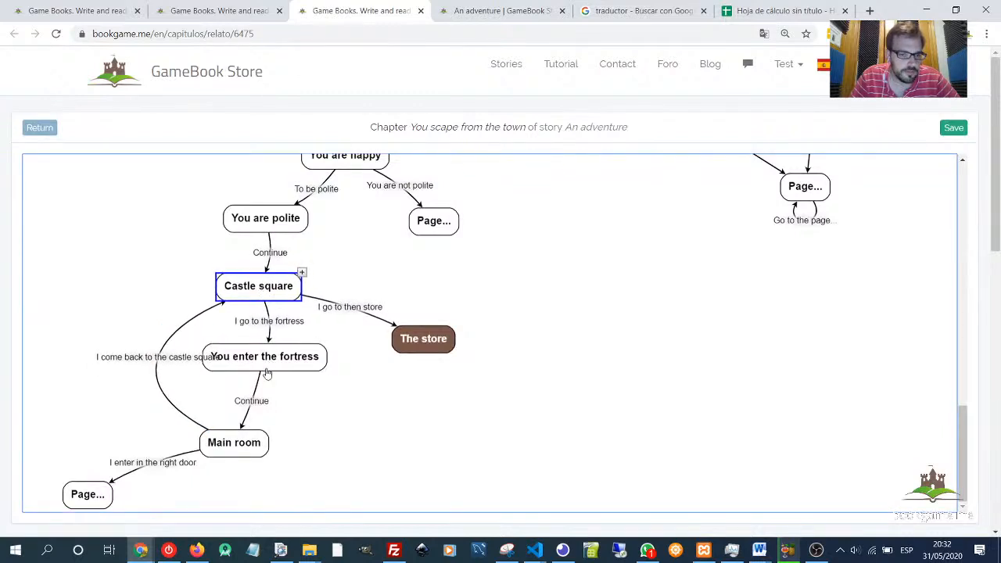
{"action": "left_click_drag", "start_coordinate": [267, 367], "coordinate": [284, 371]}
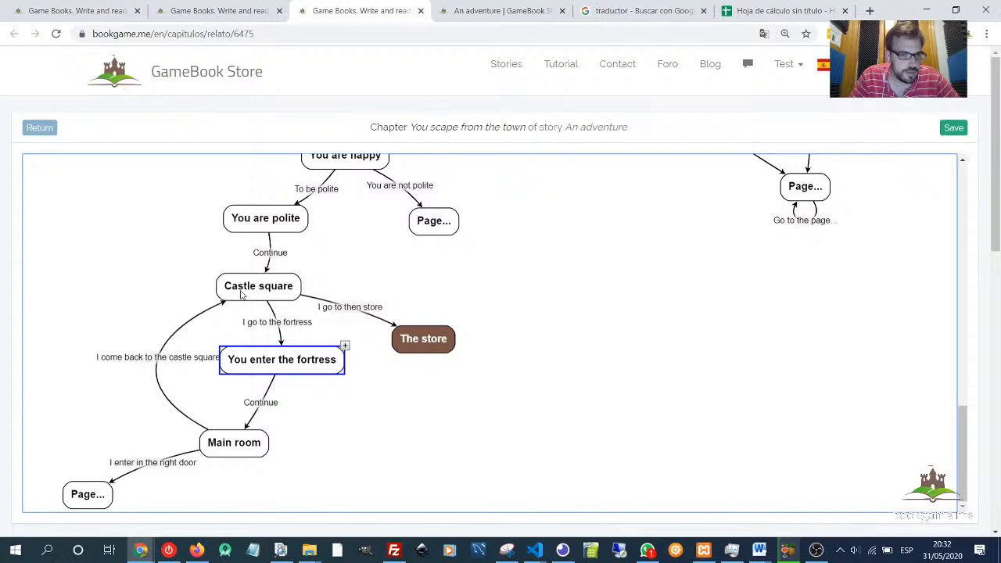
{"action": "left_click_drag", "start_coordinate": [250, 289], "coordinate": [247, 291]}
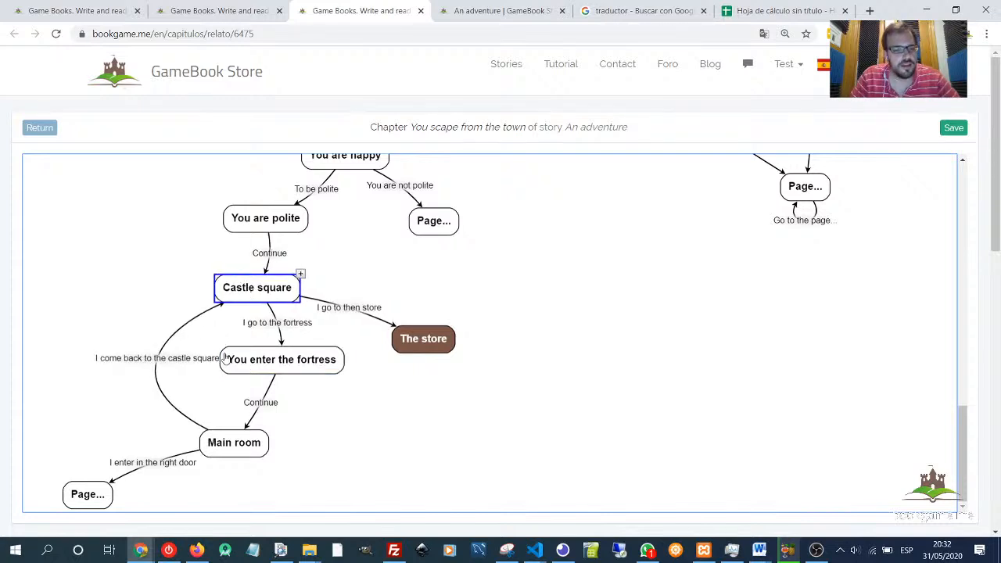
{"action": "left_click", "coordinate": [158, 357]}
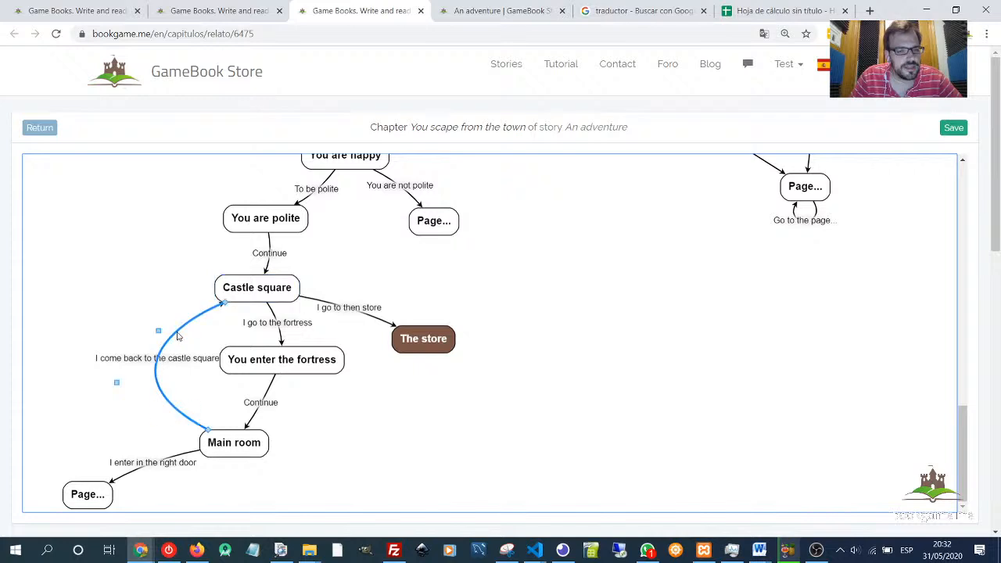
- Add a new page left of Castle square and redirect the return link from Main room to it
{"action": "double_click", "coordinate": [118, 302]}
{"action": "left_click_drag", "start_coordinate": [146, 314], "coordinate": [113, 306]}
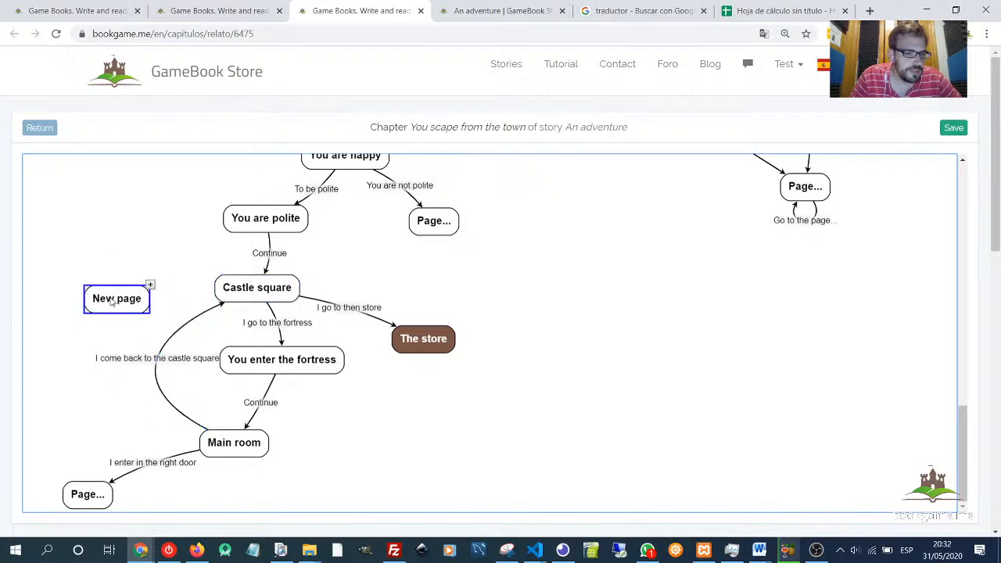
{"action": "left_click", "coordinate": [157, 362]}
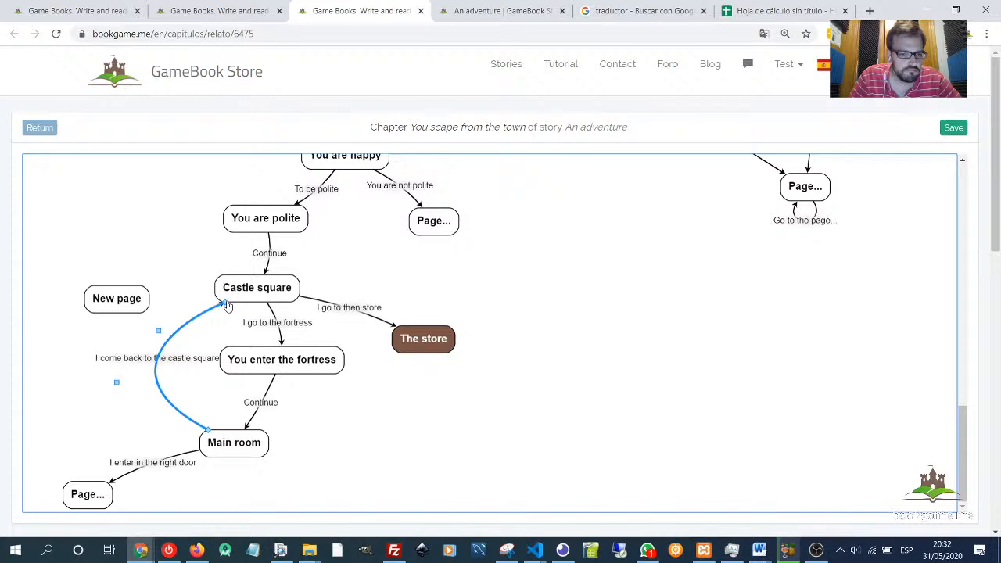
{"action": "left_click_drag", "start_coordinate": [227, 305], "coordinate": [116, 311]}
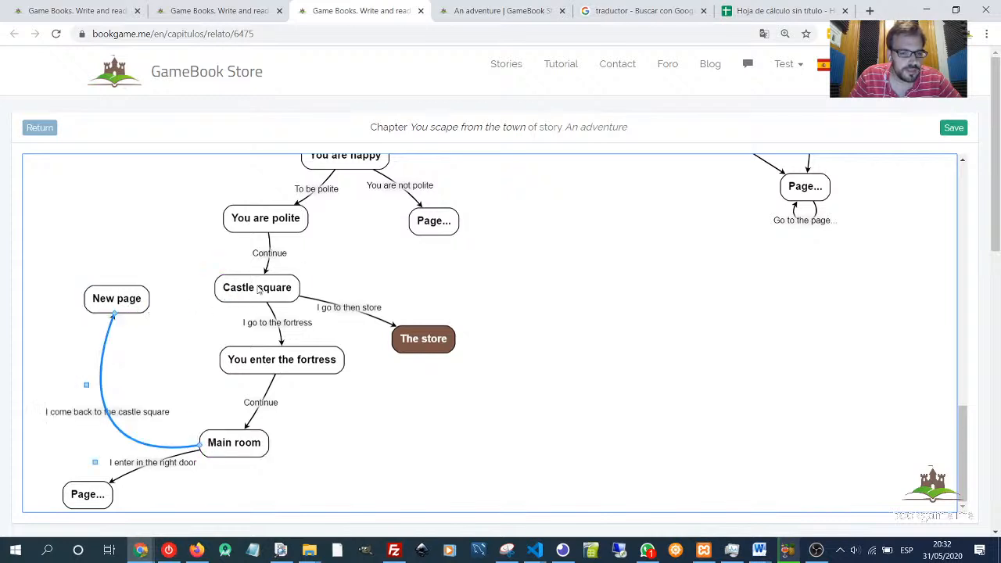
{"action": "left_click", "coordinate": [259, 288]}
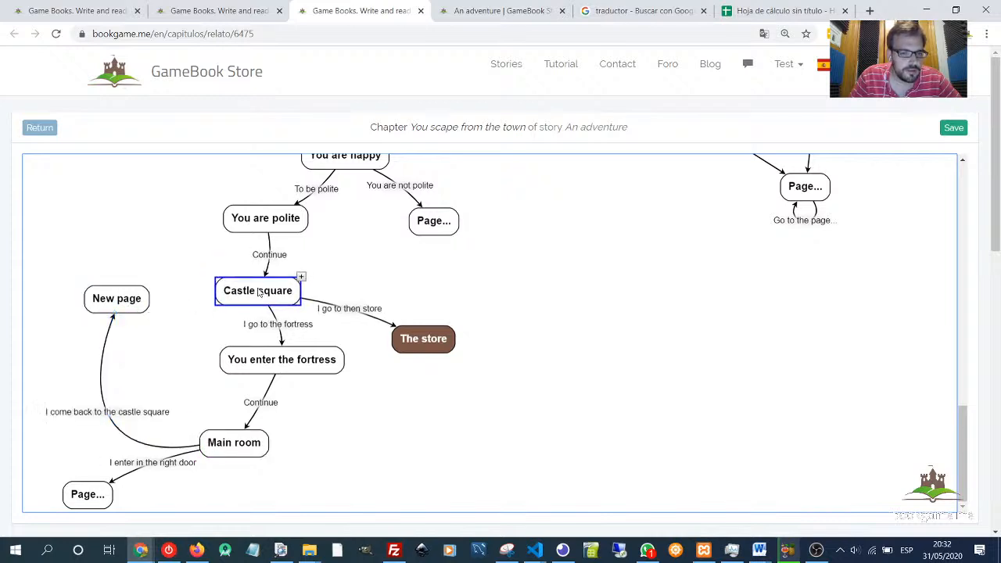
{"action": "left_click", "coordinate": [116, 415]}
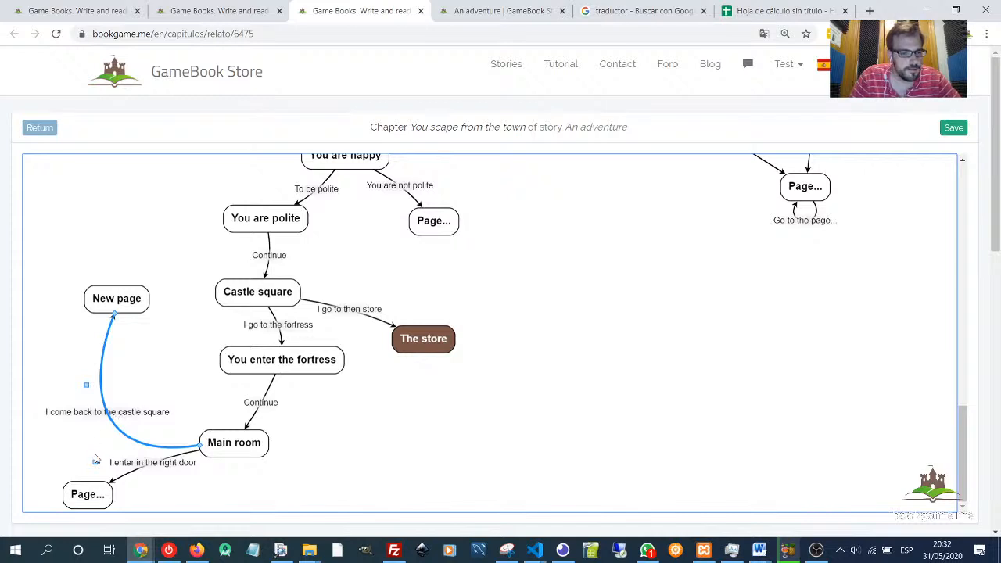
{"action": "left_click_drag", "start_coordinate": [96, 462], "coordinate": [114, 357]}
{"action": "left_click_drag", "start_coordinate": [118, 305], "coordinate": [127, 342]}
- Open the new page and set its title to You exit the fortress
{"action": "double_click", "coordinate": [127, 342]}
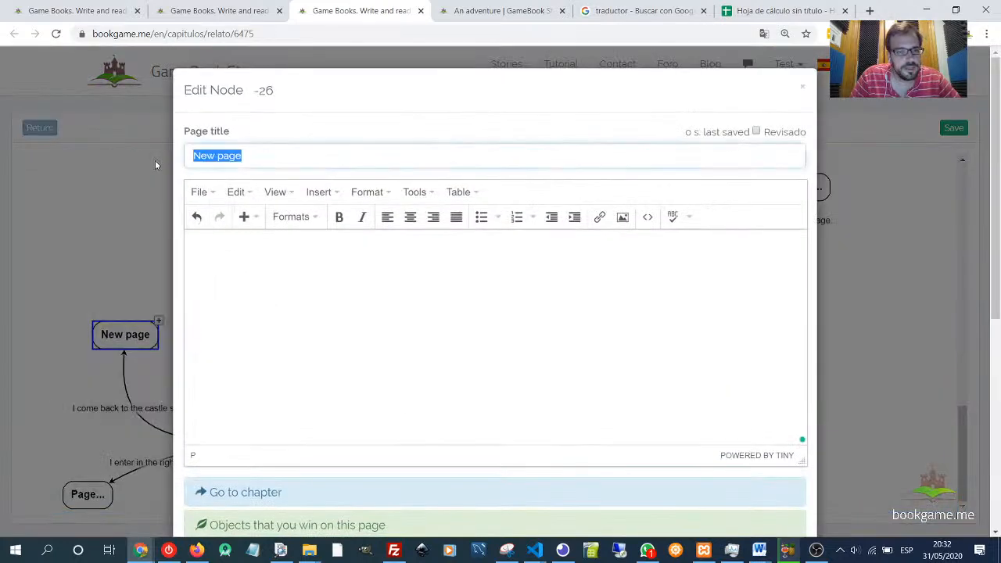
{"action": "type", "text": "You exi"}
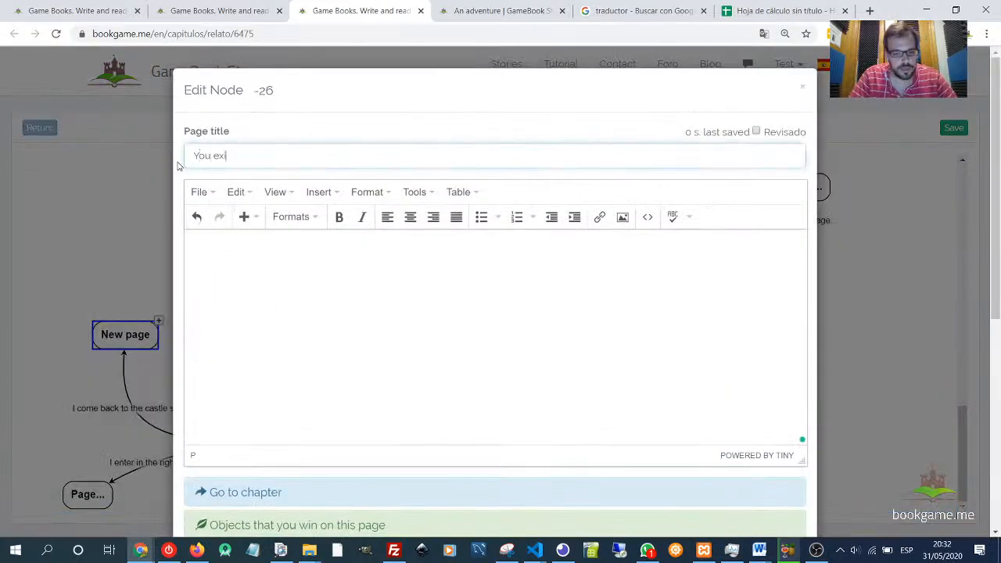
{"action": "type", "text": "t the fortre"}
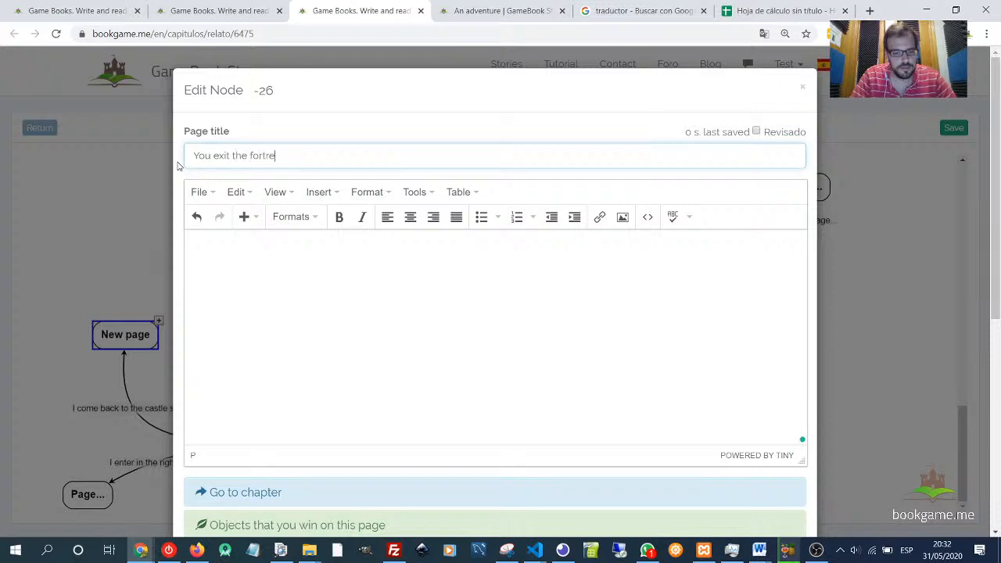
{"action": "type", "text": "ss"}
{"action": "key", "text": "Tab"}
- Write the page text "You decide to exit the fortress. The guards give your weapons back."
{"action": "type", "text": "You"}
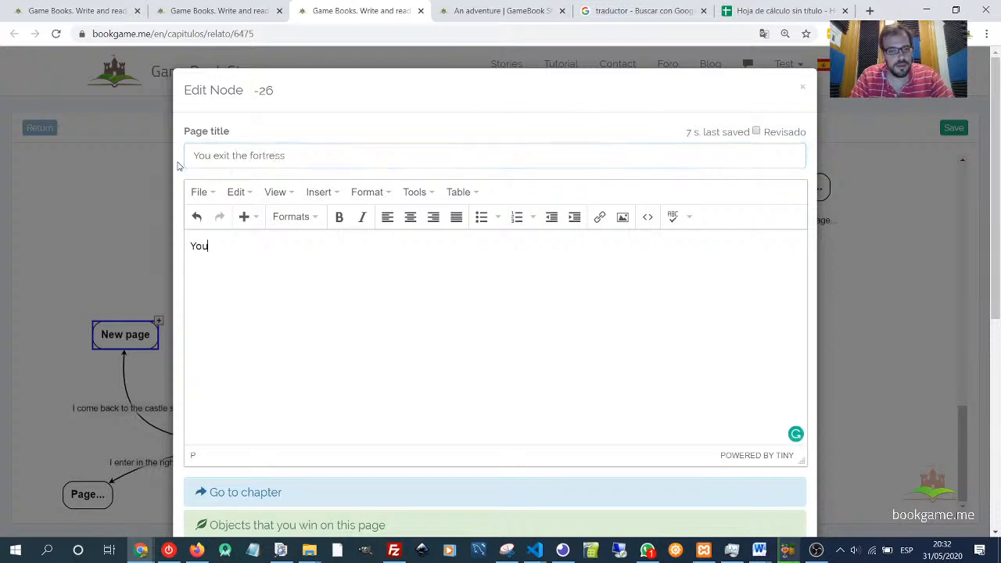
{"action": "type", "text": " decide"}
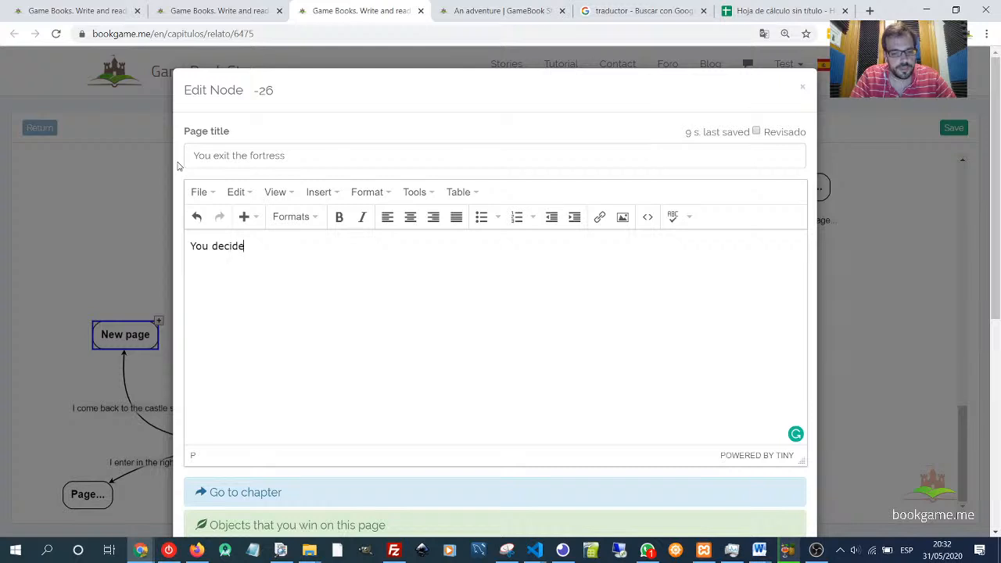
{"action": "type", "text": " to exit the fortress"}
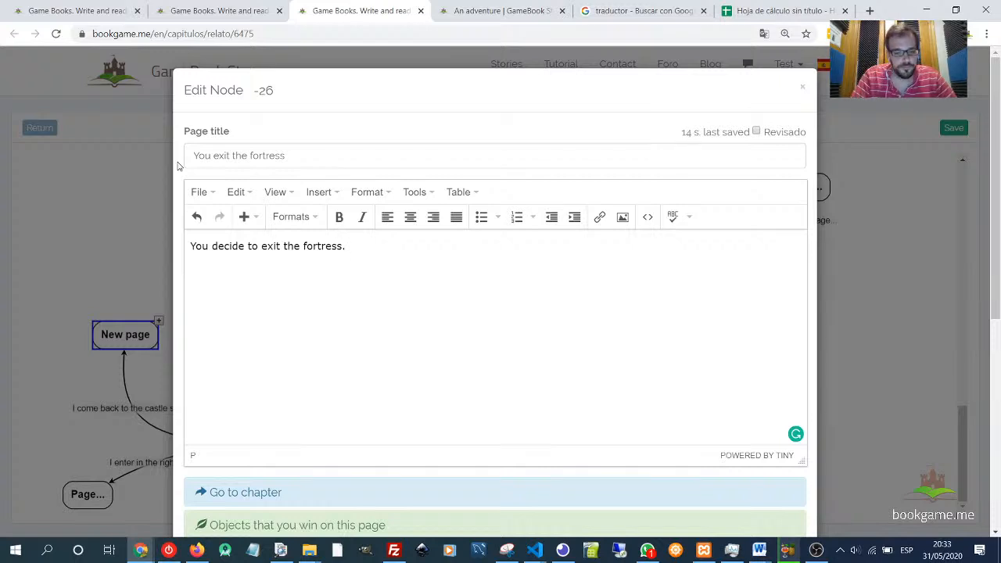
{"action": "type", "text": ". Thw "}
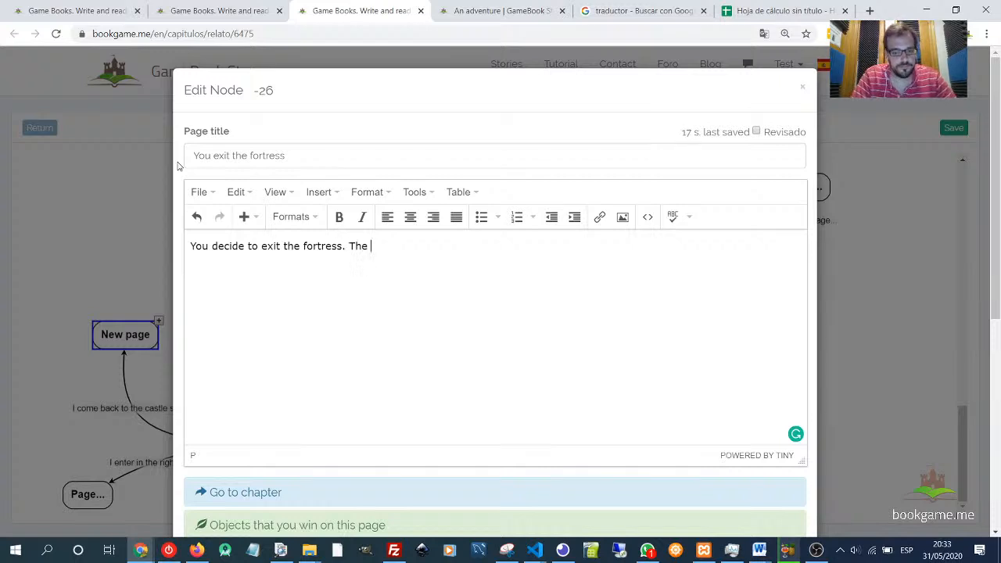
{"action": "type", "text": "guards"}
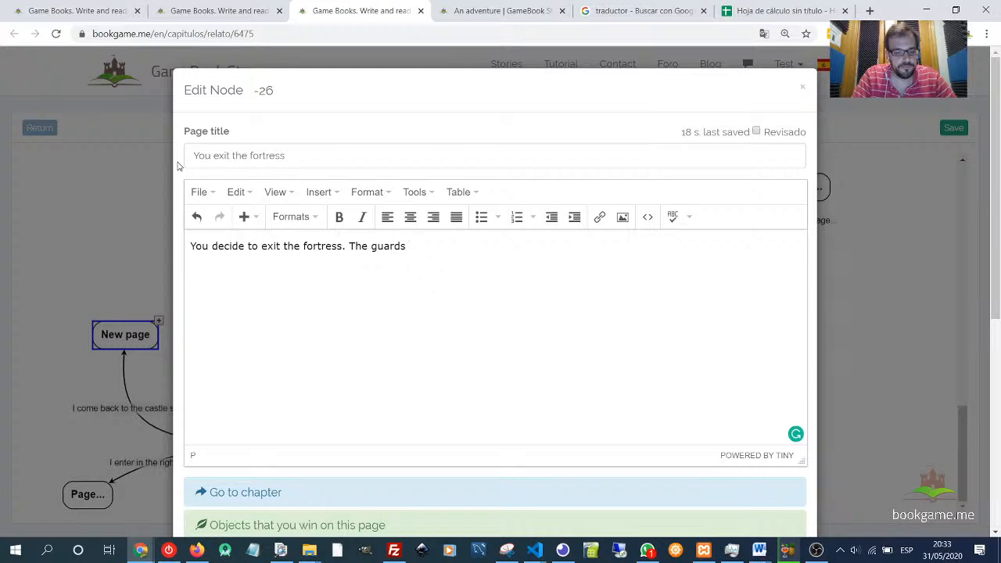
{"action": "type", "text": " give your weapon "}
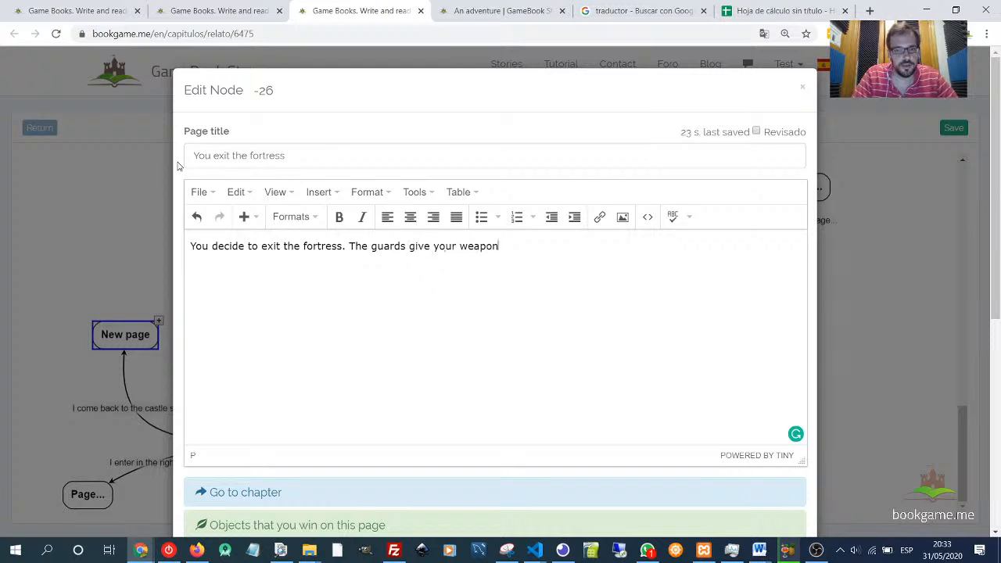
{"action": "type", "text": "s"}
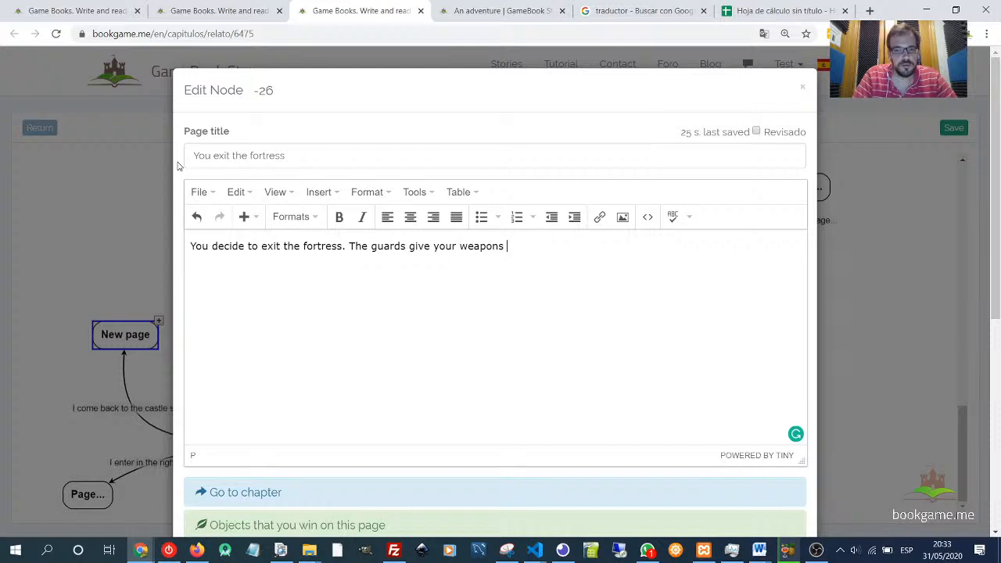
{"action": "type", "text": "back."}
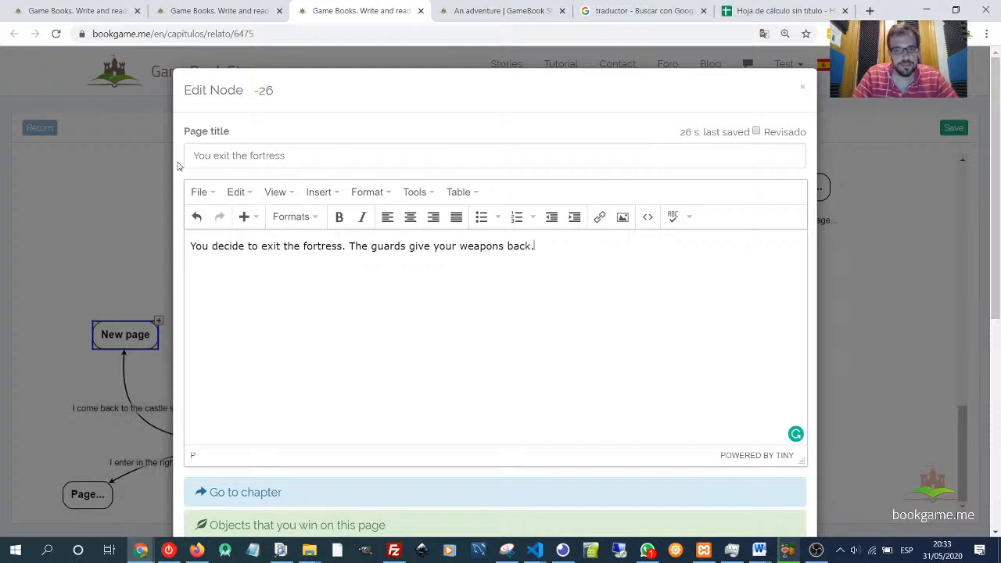
- Make the page recover its objects from the Fortress chest and save the page
{"action": "scroll", "coordinate": [341, 326], "scroll_direction": "down", "scroll_amount": 5}
{"action": "scroll", "coordinate": [298, 331], "scroll_direction": "up", "scroll_amount": 2}
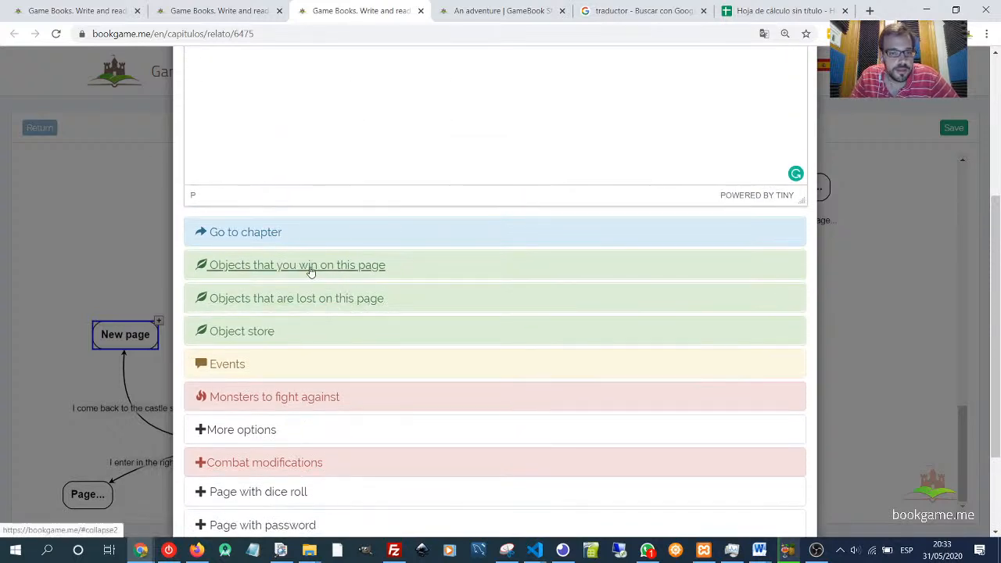
{"action": "left_click", "coordinate": [310, 269]}
{"action": "scroll", "coordinate": [313, 297], "scroll_direction": "down", "scroll_amount": 10}
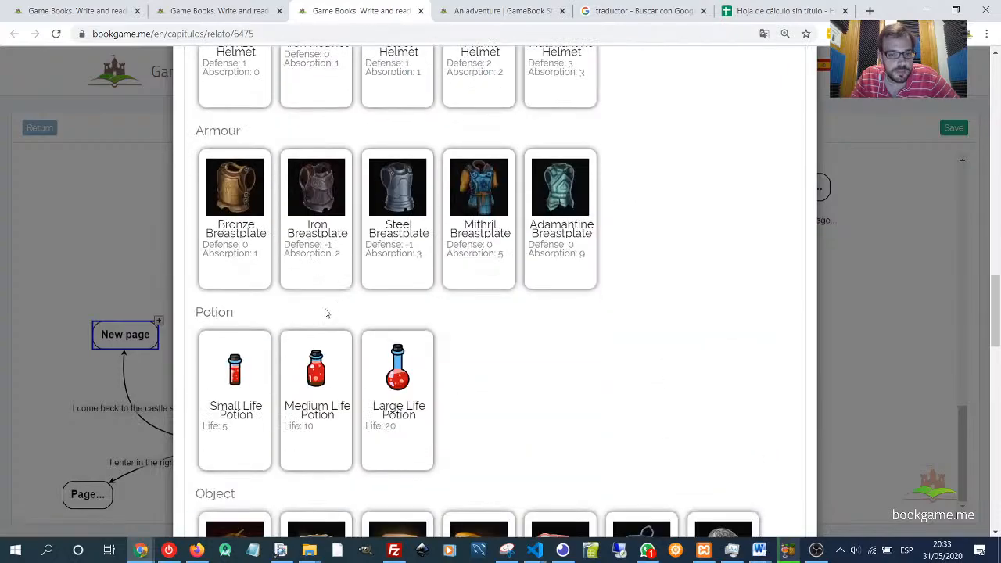
{"action": "scroll", "coordinate": [327, 313], "scroll_direction": "down", "scroll_amount": 15}
{"action": "scroll", "coordinate": [286, 310], "scroll_direction": "up", "scroll_amount": 3}
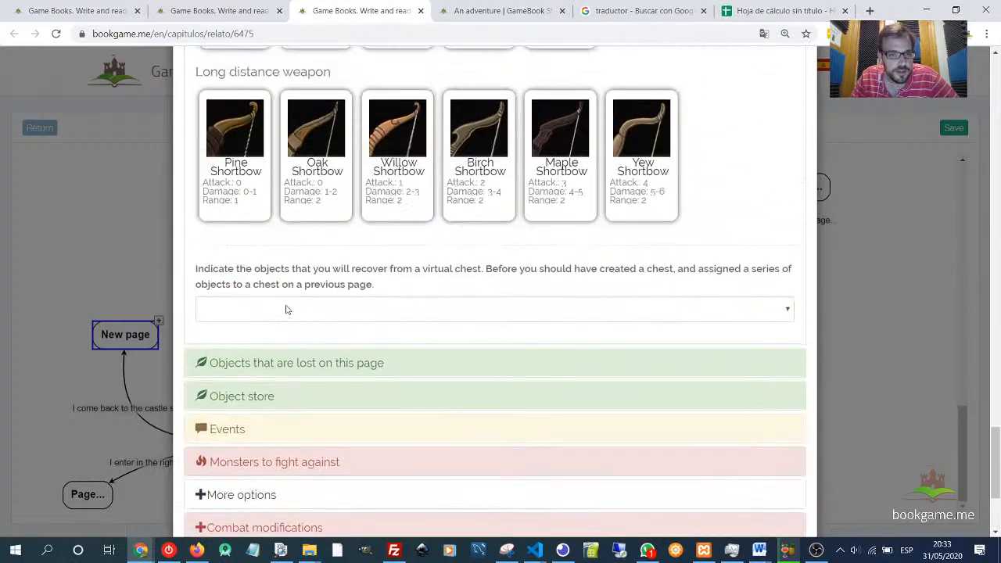
{"action": "left_click_drag", "start_coordinate": [214, 270], "coordinate": [633, 276]}
{"action": "left_click", "coordinate": [632, 276]}
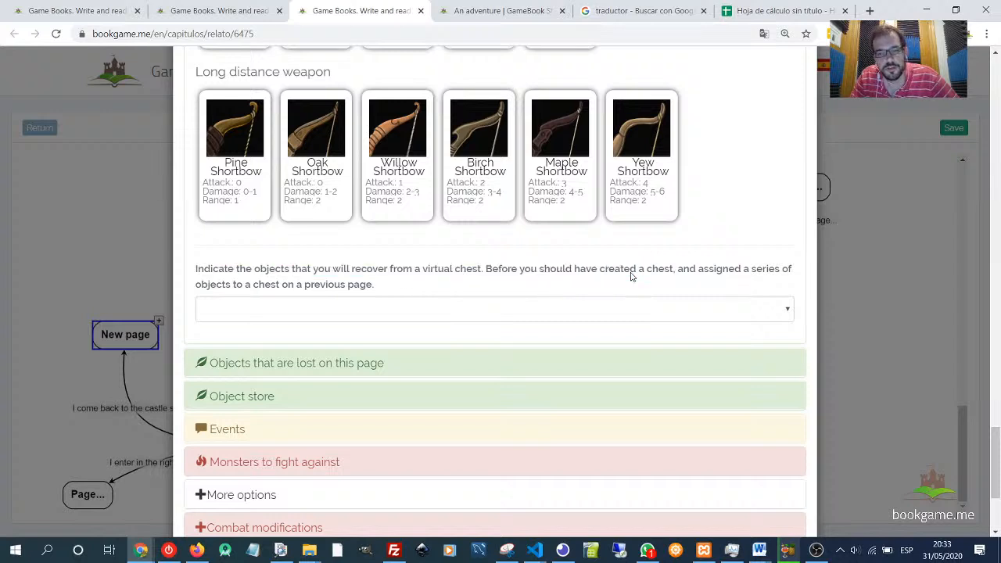
{"action": "double_click", "coordinate": [632, 276]}
{"action": "double_click", "coordinate": [660, 273]}
{"action": "double_click", "coordinate": [719, 273]}
{"action": "left_click_drag", "start_coordinate": [704, 273], "coordinate": [342, 286]}
{"action": "left_click", "coordinate": [348, 306]}
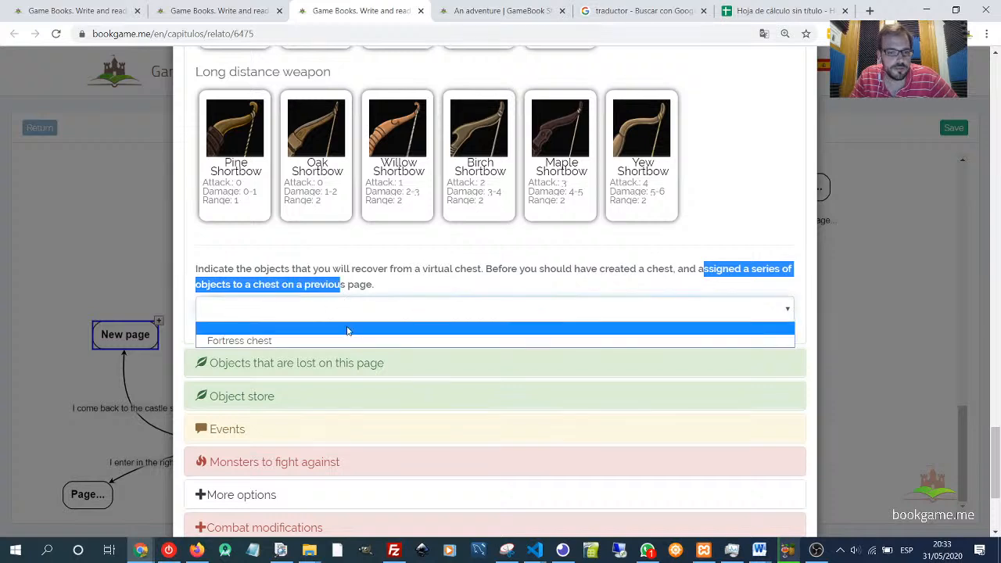
{"action": "left_click", "coordinate": [236, 343]}
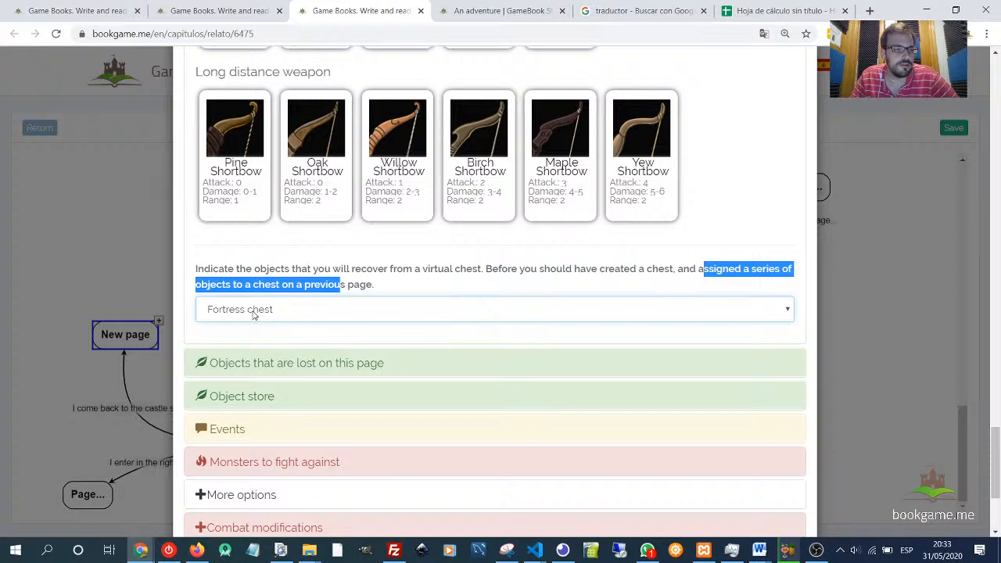
{"action": "scroll", "coordinate": [568, 353], "scroll_direction": "down", "scroll_amount": 3}
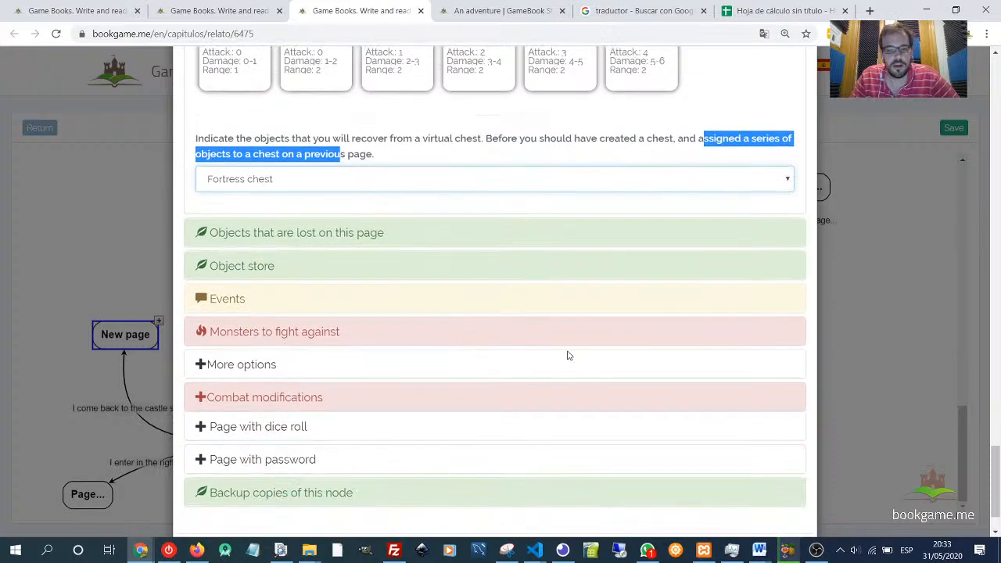
{"action": "left_click", "coordinate": [785, 491]}
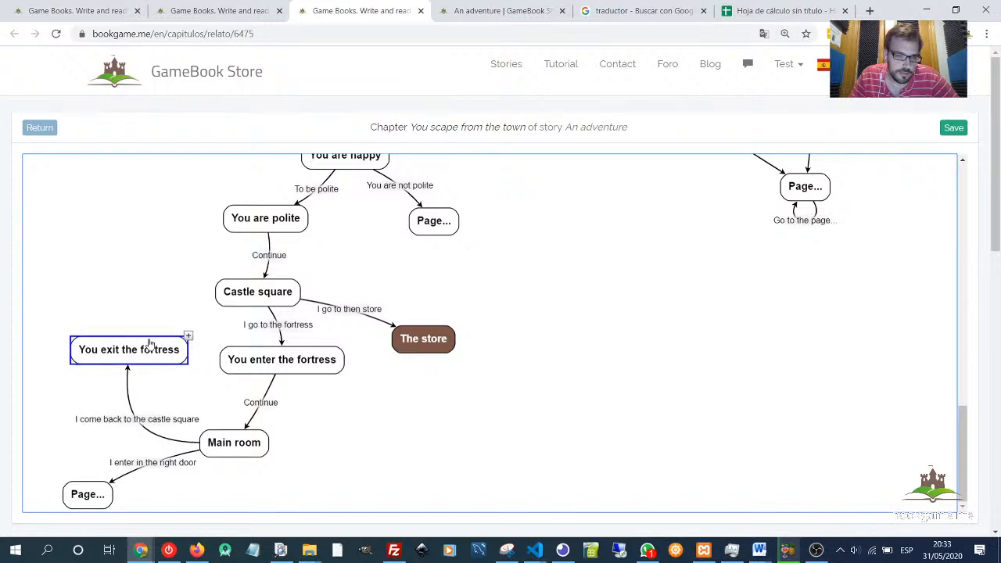
- Link You exit the fortress to Castle square with a link titled Continue
{"action": "mouse_move", "coordinate": [149, 341]}
{"action": "left_mouse_down"}
{"action": "mouse_move", "coordinate": [170, 337]}
{"action": "mouse_move", "coordinate": [154, 344]}
{"action": "left_mouse_up"}
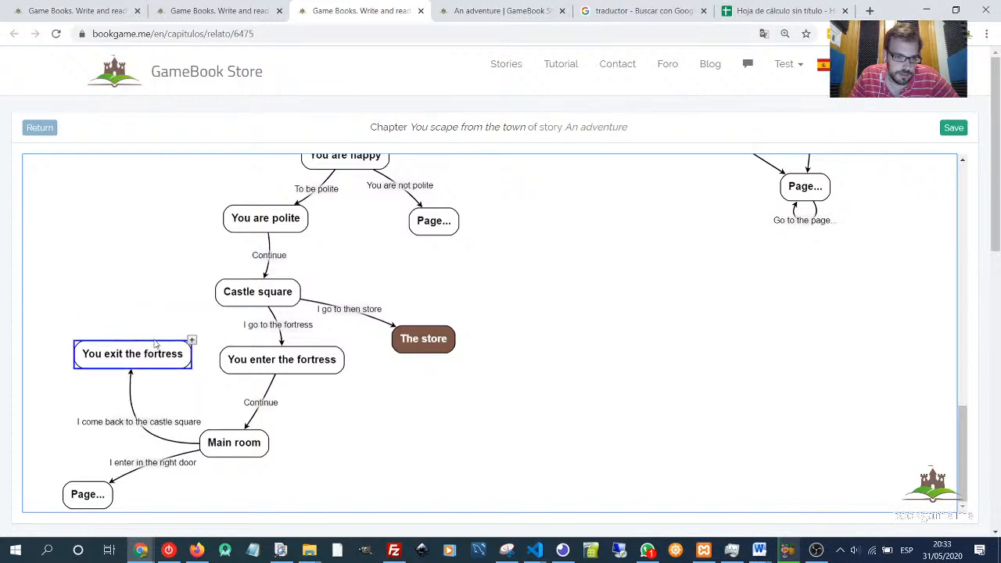
{"action": "left_click", "coordinate": [138, 310]}
{"action": "left_click_drag", "start_coordinate": [141, 351], "coordinate": [216, 322]}
{"action": "double_click", "coordinate": [192, 316]}
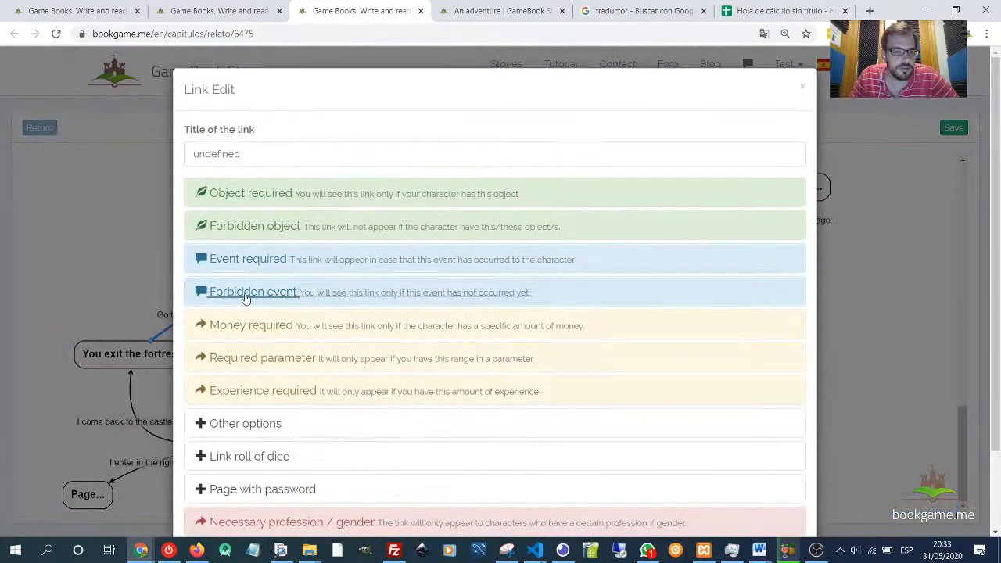
{"action": "double_click", "coordinate": [266, 157]}
{"action": "type", "text": "C"}
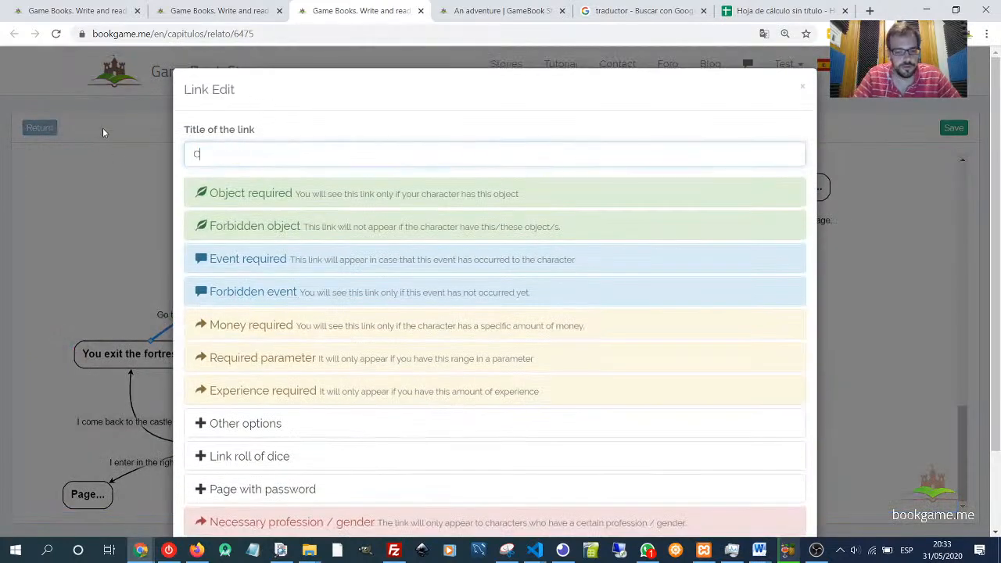
{"action": "type", "text": "ontinue"}
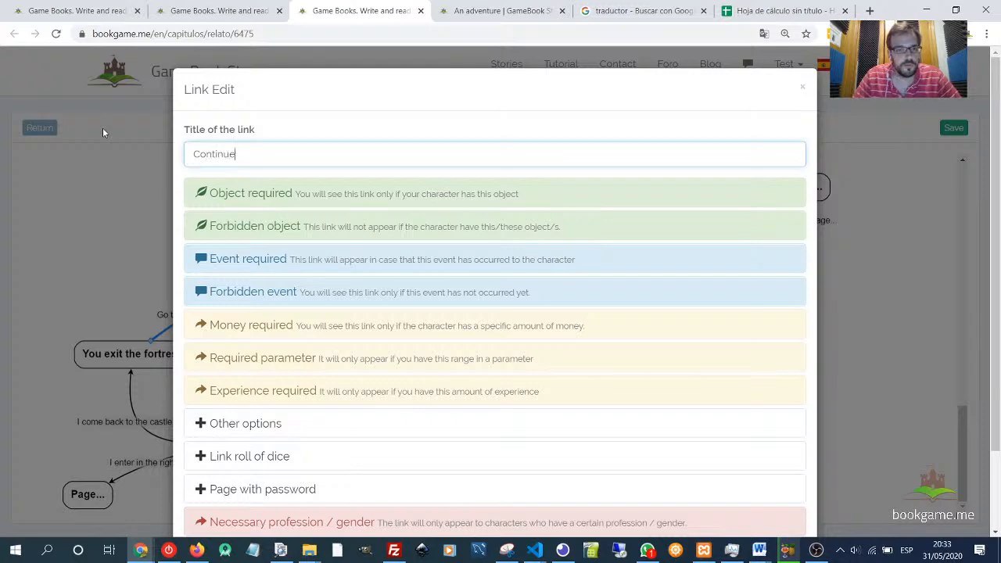
{"action": "scroll", "coordinate": [394, 241], "scroll_direction": "down", "scroll_amount": 1}
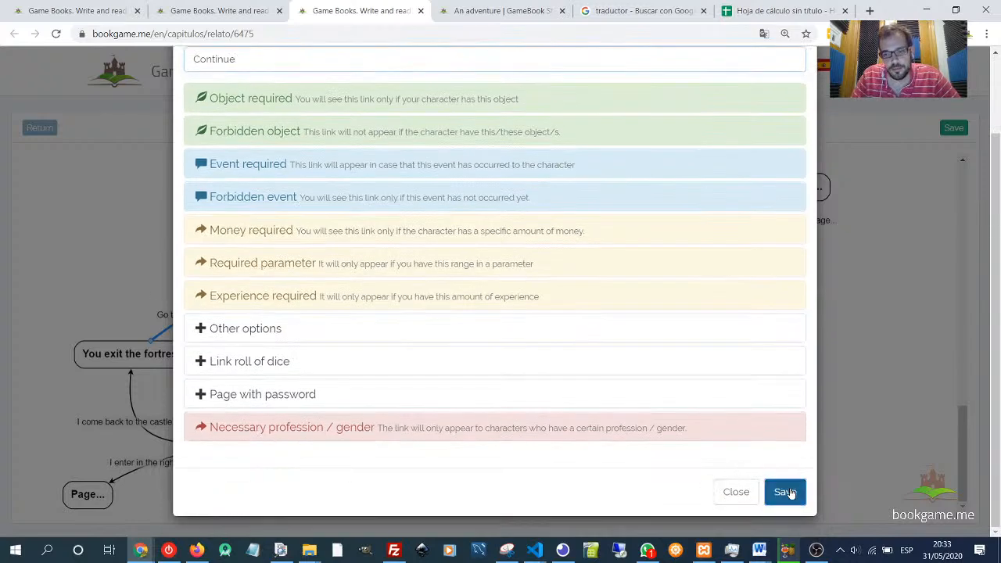
{"action": "left_click", "coordinate": [779, 491]}
- Reload the An adventure reading tab and return to the chapter editor
{"action": "left_click", "coordinate": [106, 358]}
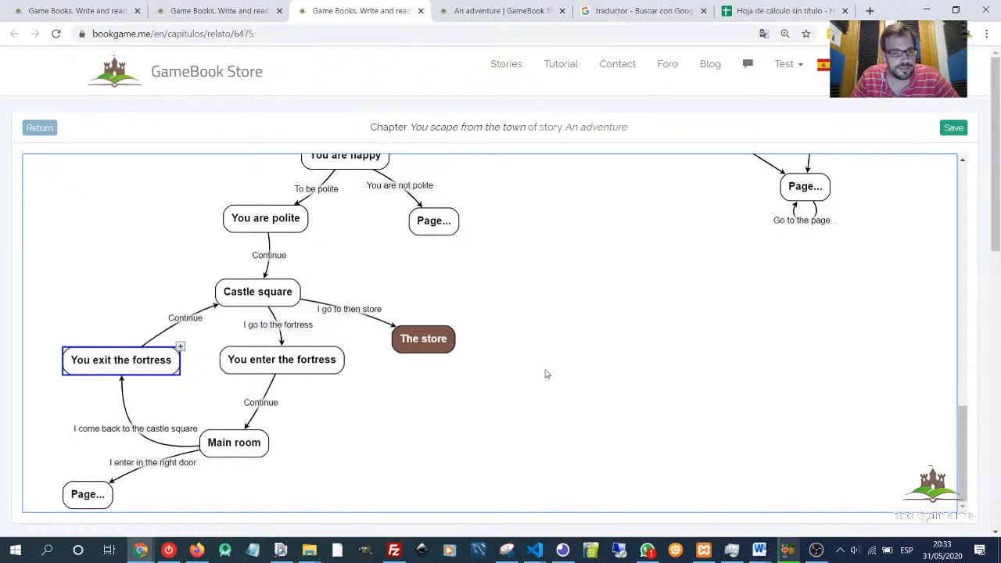
{"action": "left_click", "coordinate": [531, 414]}
{"action": "left_click", "coordinate": [501, 10]}
{"action": "key", "text": "F5"}
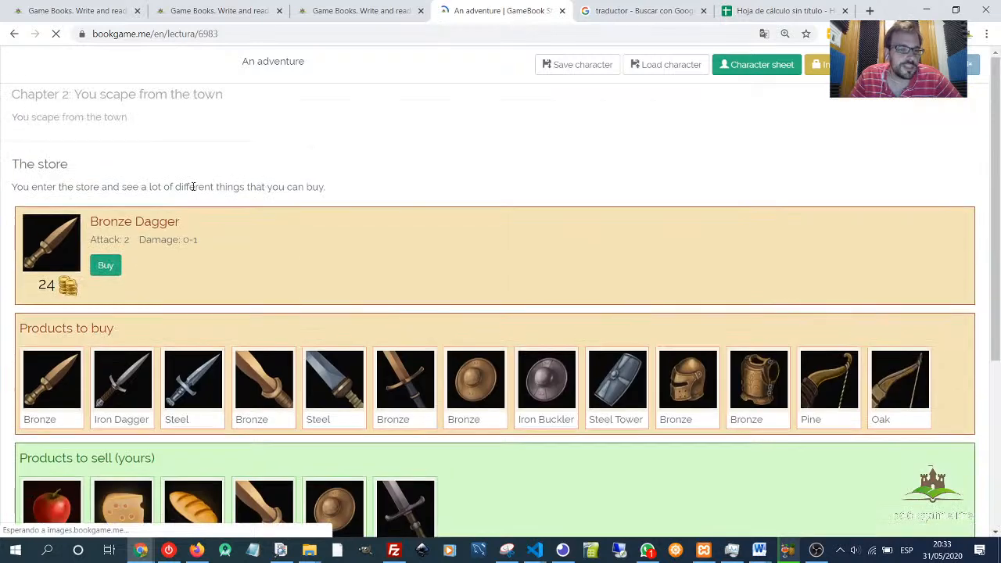
{"action": "left_click", "coordinate": [363, 12]}
- Move The store beside Castle square and add a return link to it titled Come back to castle square
{"action": "left_click_drag", "start_coordinate": [408, 352], "coordinate": [483, 292]}
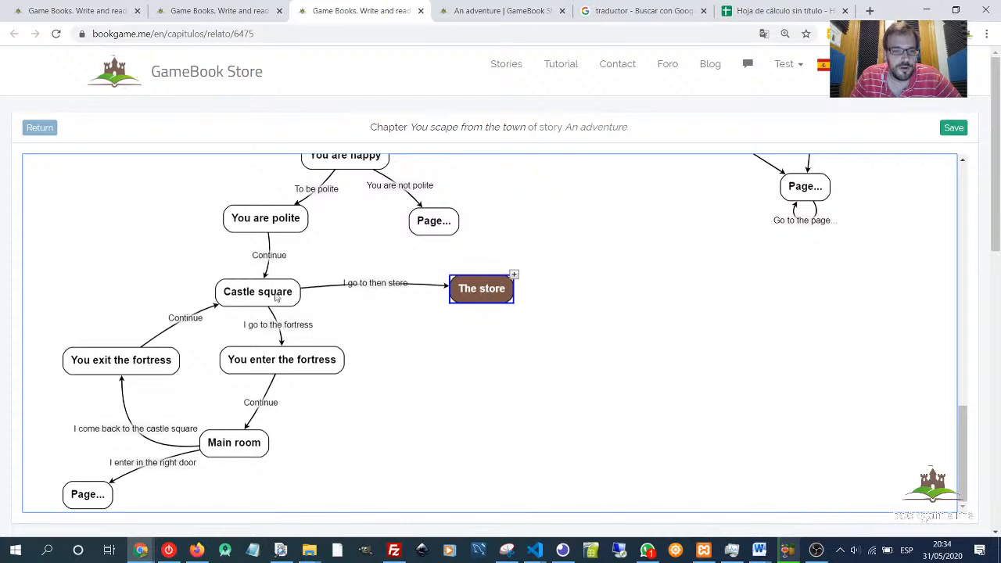
{"action": "left_click_drag", "start_coordinate": [262, 298], "coordinate": [257, 298]}
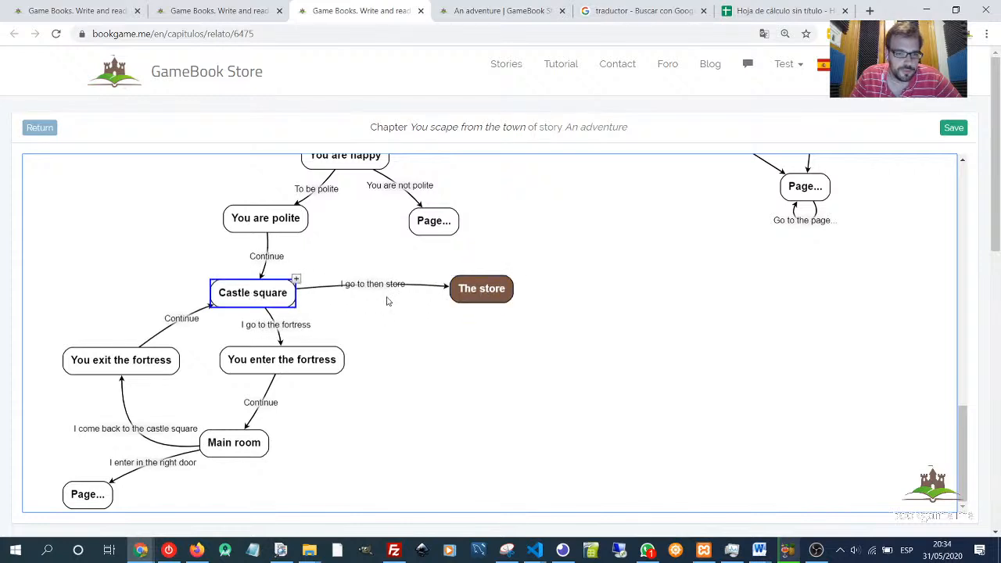
{"action": "left_click_drag", "start_coordinate": [458, 297], "coordinate": [295, 305]}
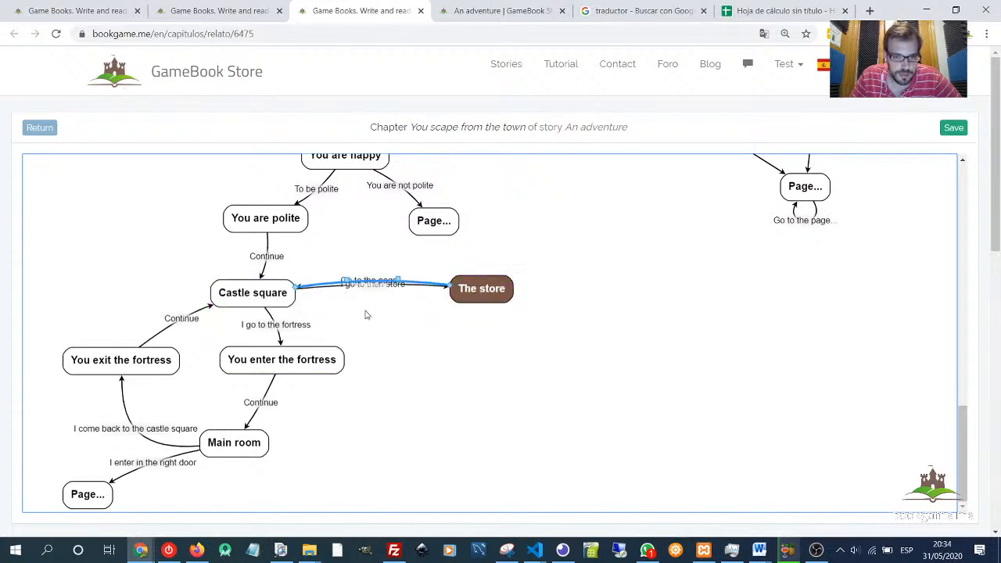
{"action": "left_click_drag", "start_coordinate": [401, 280], "coordinate": [402, 255]}
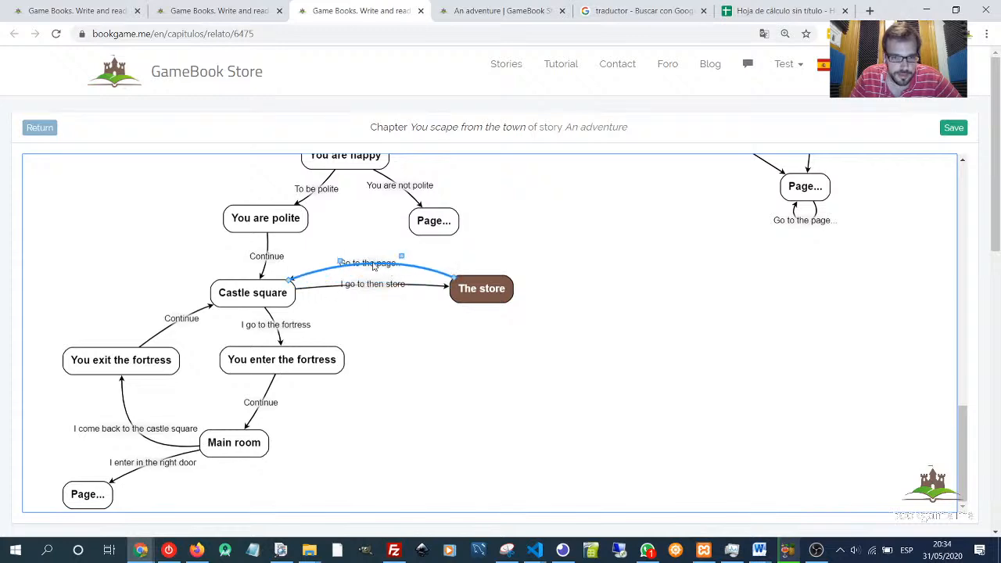
{"action": "double_click", "coordinate": [374, 267]}
{"action": "double_click", "coordinate": [218, 153]}
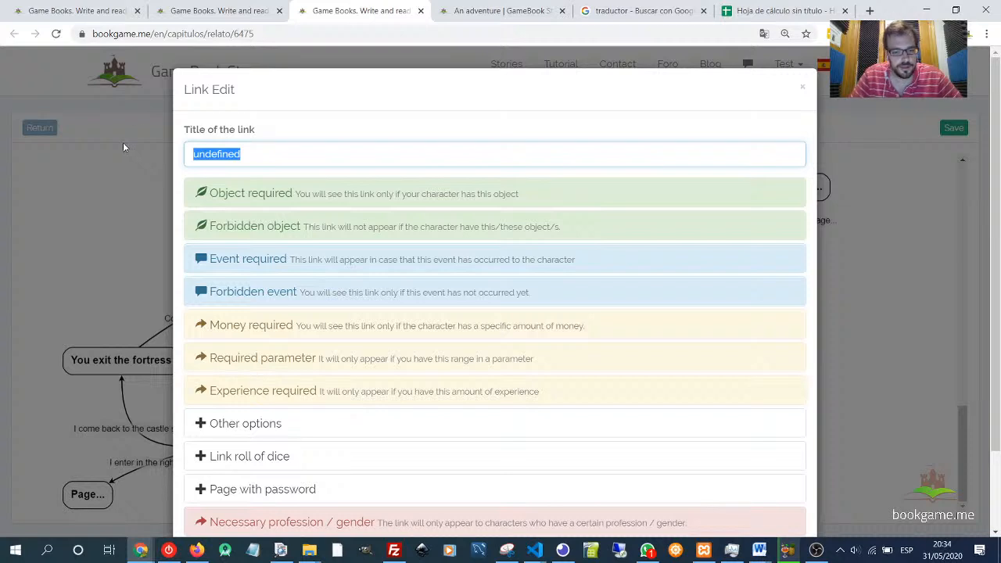
{"action": "type", "text": "Come back ye"}
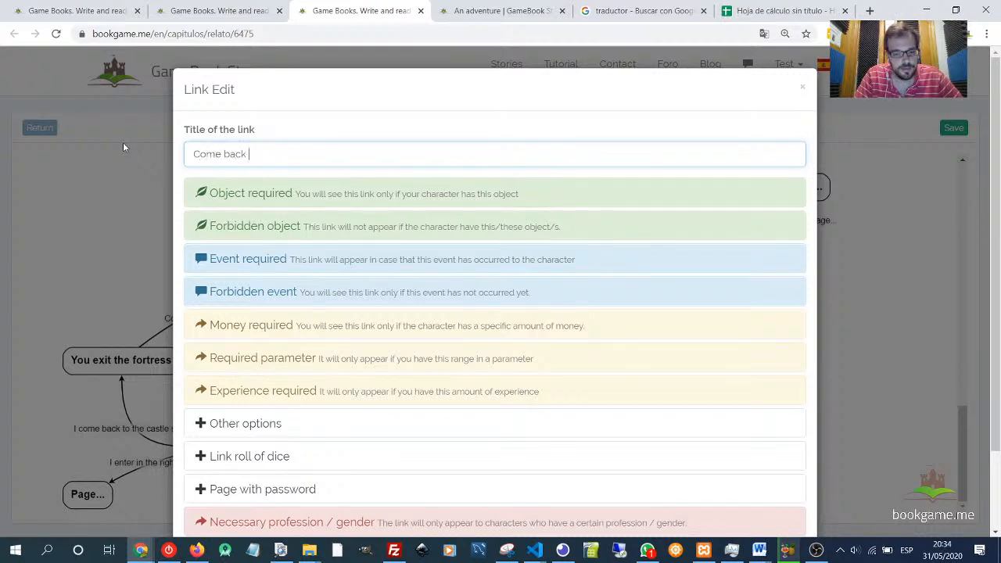
{"action": "key", "text": "BackSpace"}
{"action": "key", "text": "BackSpace"}
{"action": "type", "text": "to castle square"}
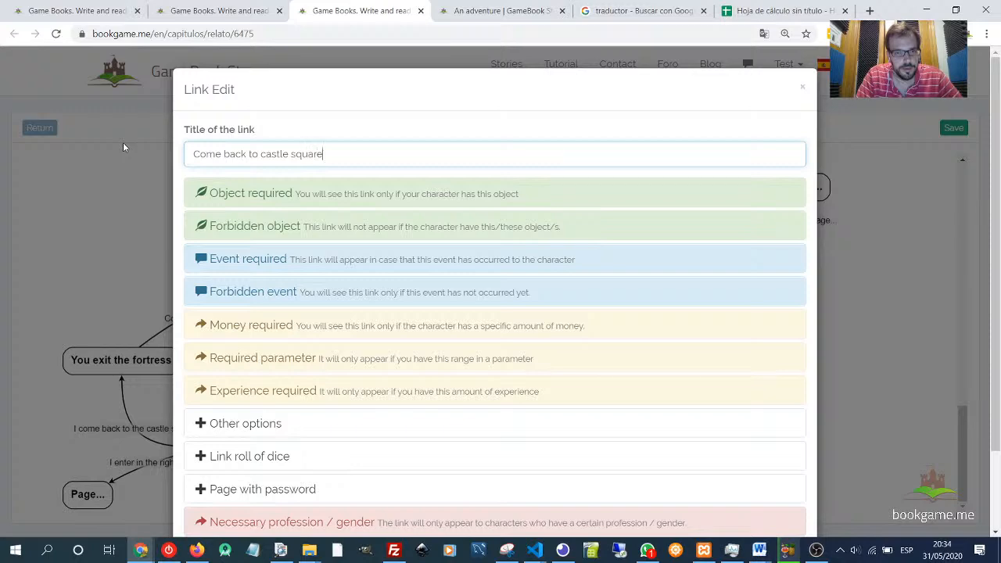
{"action": "scroll", "coordinate": [672, 410], "scroll_direction": "down", "scroll_amount": 2}
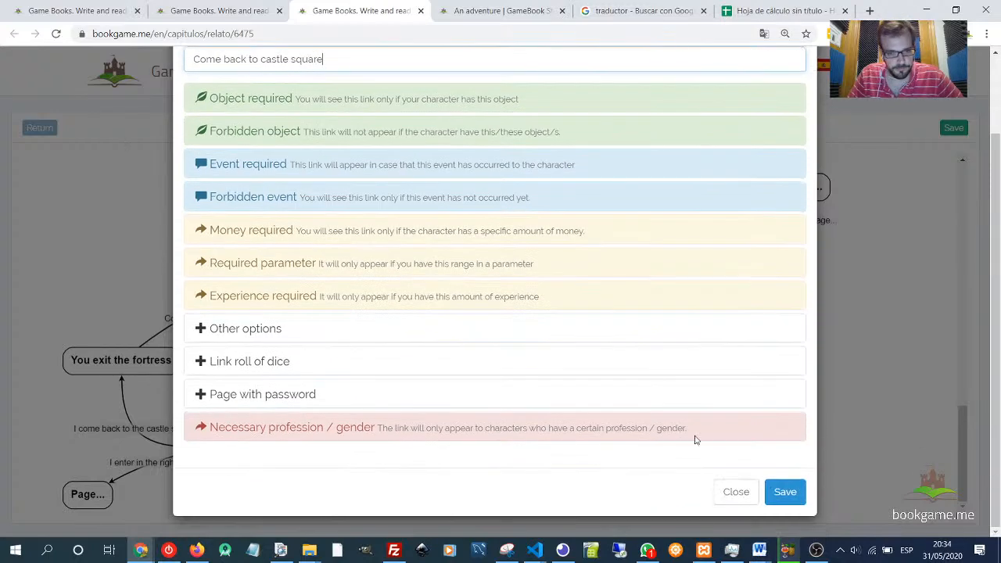
{"action": "left_click", "coordinate": [773, 492]}
- Save the return link, then reopen The store page's editor and save the page again
{"action": "left_click", "coordinate": [476, 295]}
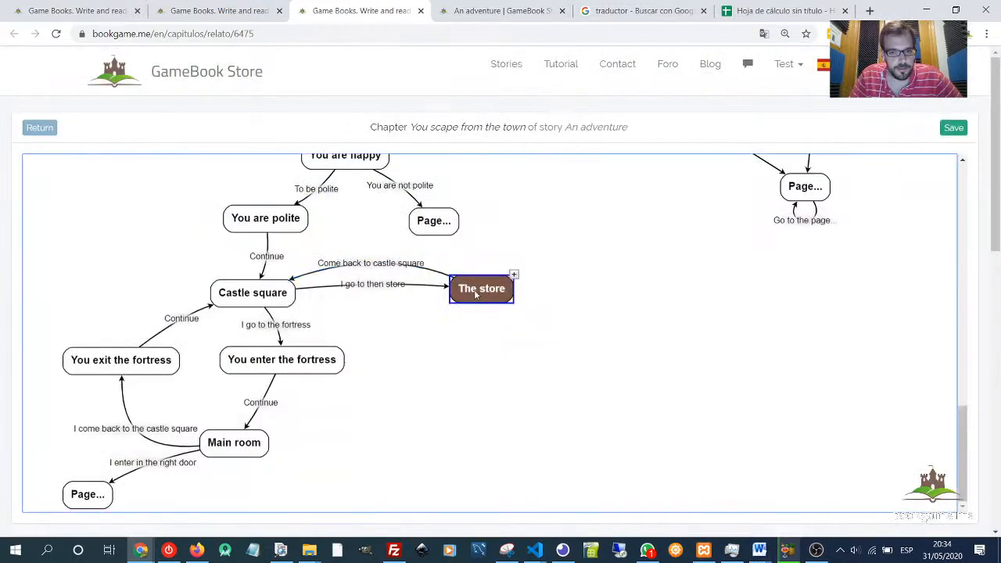
{"action": "left_click", "coordinate": [476, 295]}
{"action": "scroll", "coordinate": [479, 344], "scroll_direction": "down", "scroll_amount": 4}
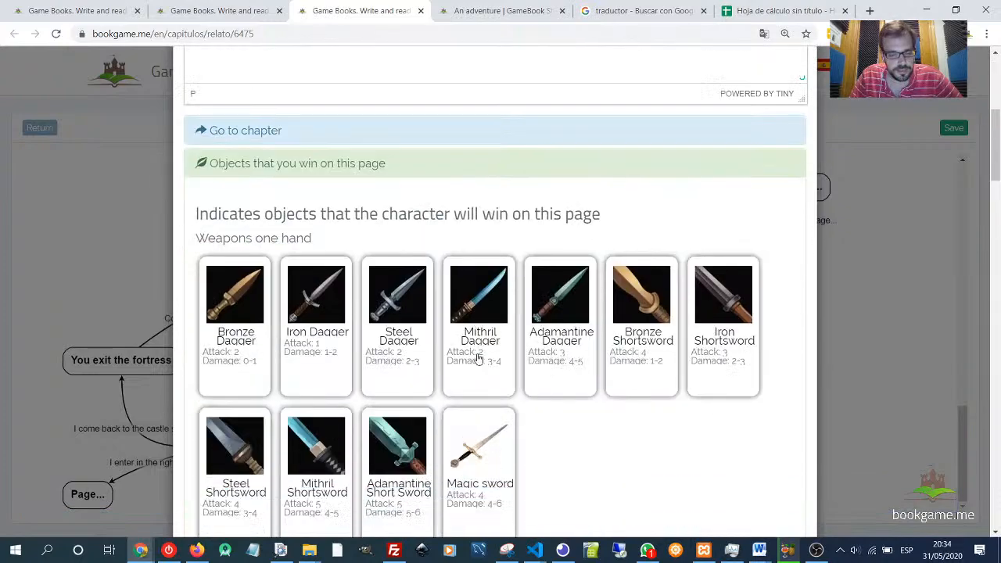
{"action": "scroll", "coordinate": [479, 358], "scroll_direction": "down", "scroll_amount": 3}
{"action": "scroll", "coordinate": [235, 380], "scroll_direction": "up", "scroll_amount": 5}
{"action": "scroll", "coordinate": [693, 398], "scroll_direction": "down", "scroll_amount": 2}
{"action": "scroll", "coordinate": [421, 326], "scroll_direction": "up", "scroll_amount": 1}
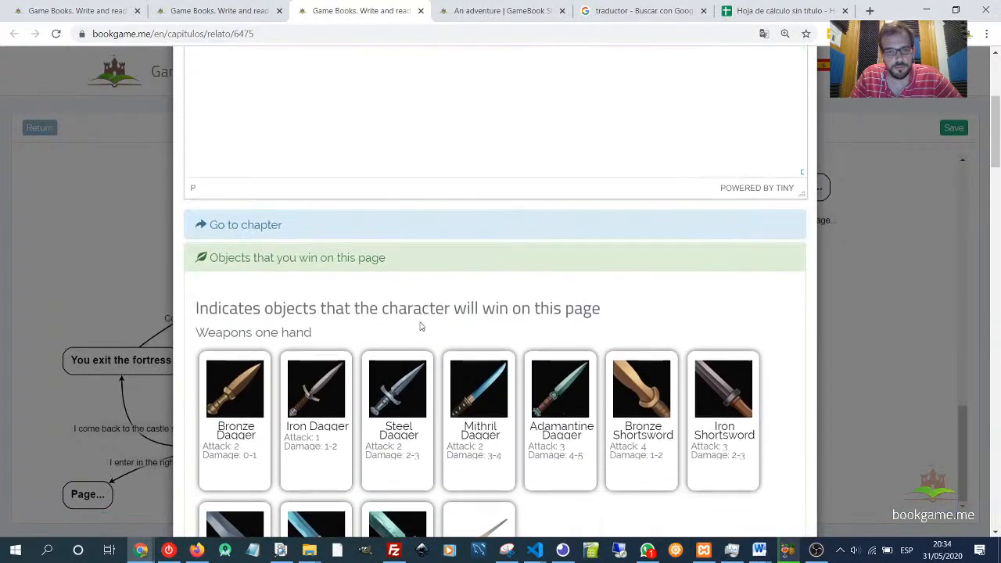
{"action": "left_click", "coordinate": [352, 268]}
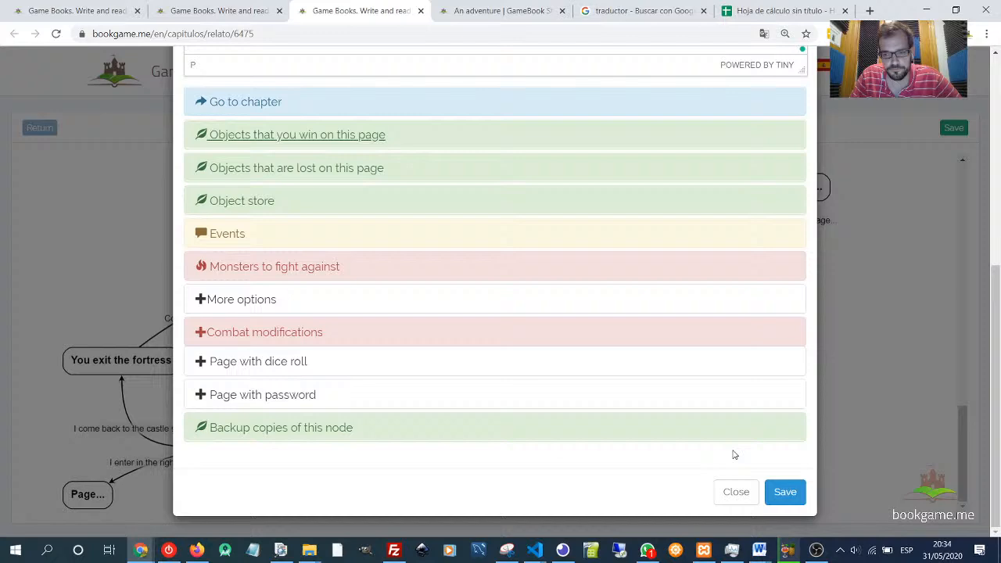
{"action": "left_click", "coordinate": [785, 493]}
- Switch to the An adventure reading tab and compare the character's money with the store's item prices
{"action": "left_click", "coordinate": [501, 11]}
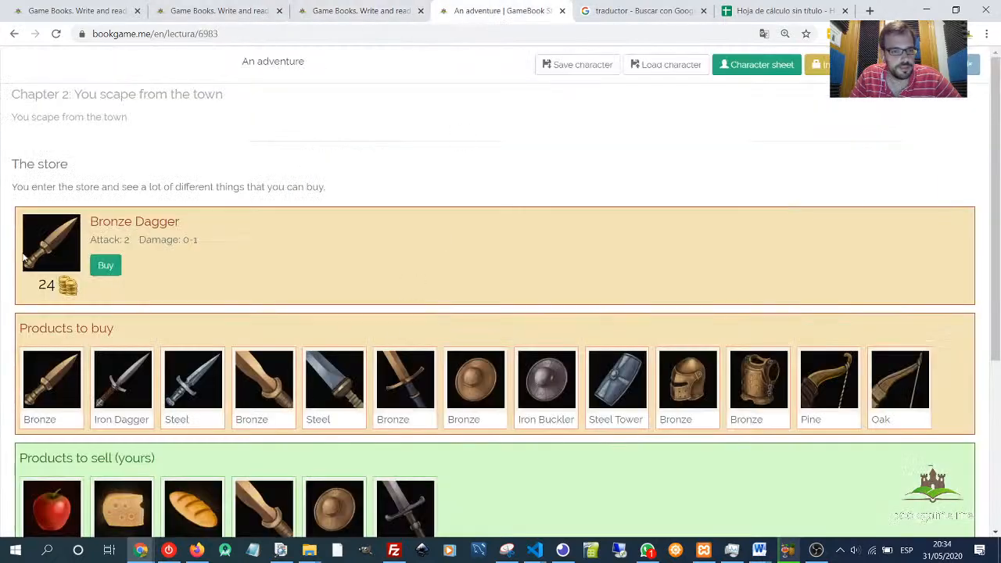
{"action": "left_click", "coordinate": [753, 65]}
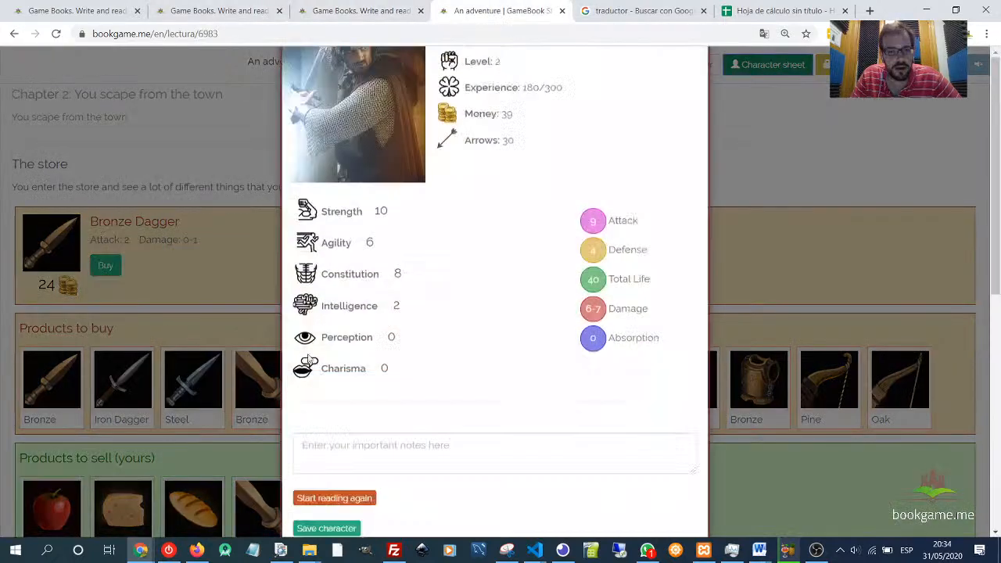
{"action": "left_click_drag", "start_coordinate": [507, 202], "coordinate": [518, 210]}
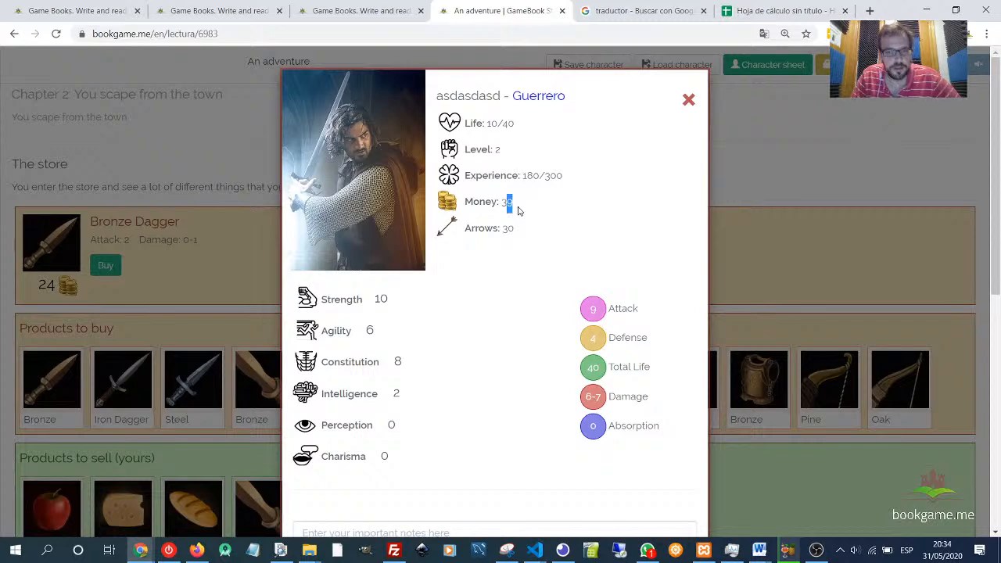
{"action": "left_click", "coordinate": [687, 100]}
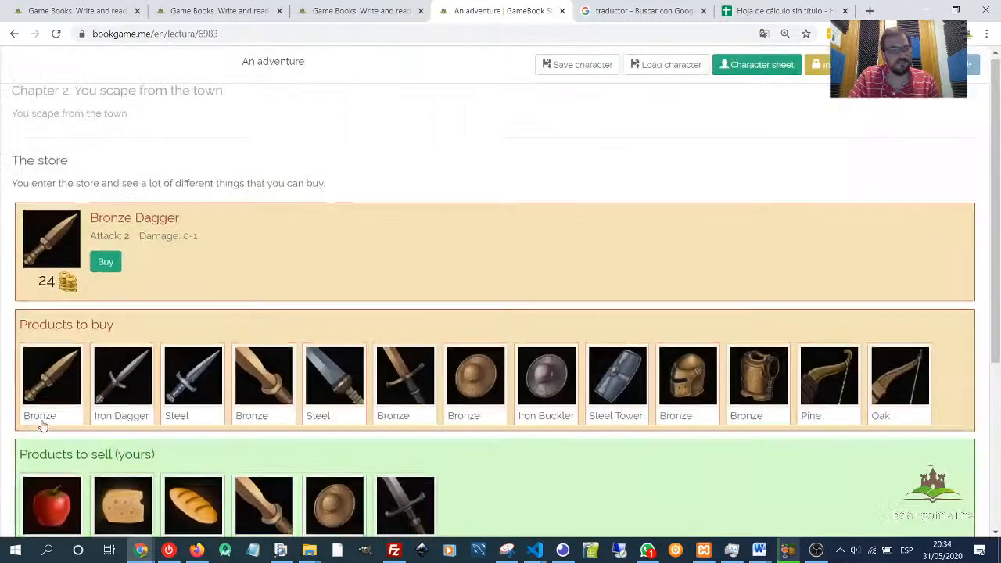
{"action": "scroll", "coordinate": [76, 319], "scroll_direction": "down", "scroll_amount": 2}
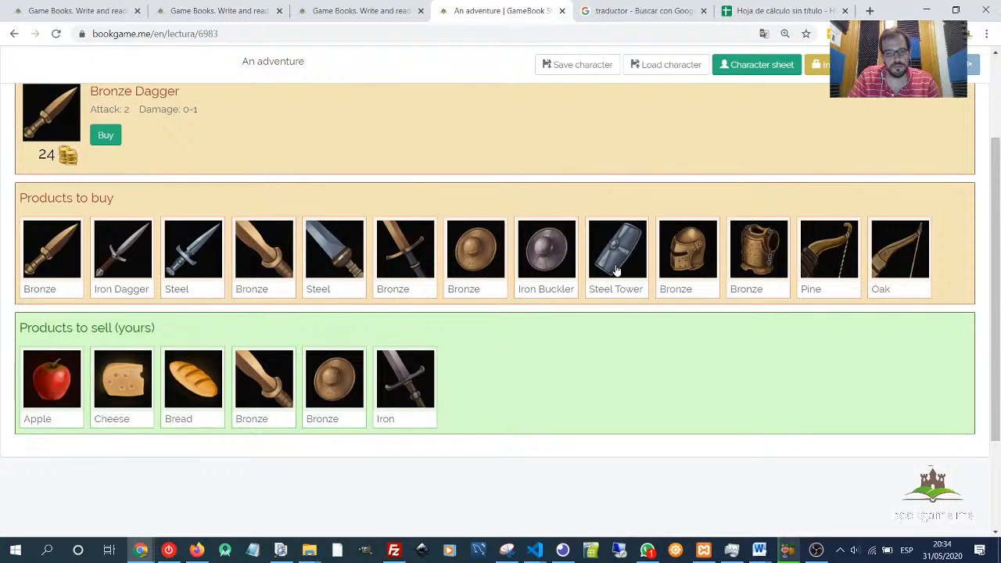
{"action": "left_click", "coordinate": [702, 257]}
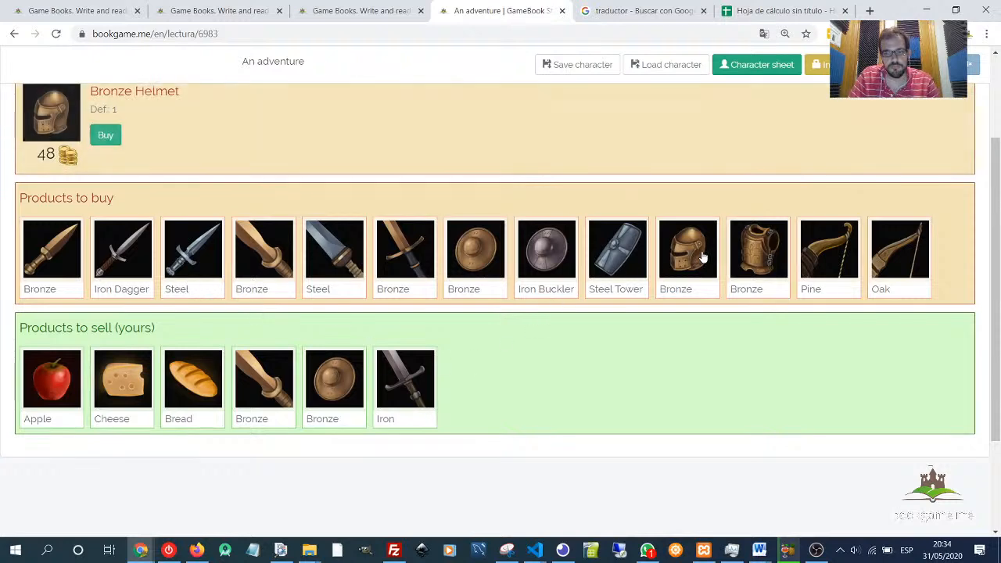
{"action": "double_click", "coordinate": [44, 153]}
{"action": "left_click", "coordinate": [757, 64]}
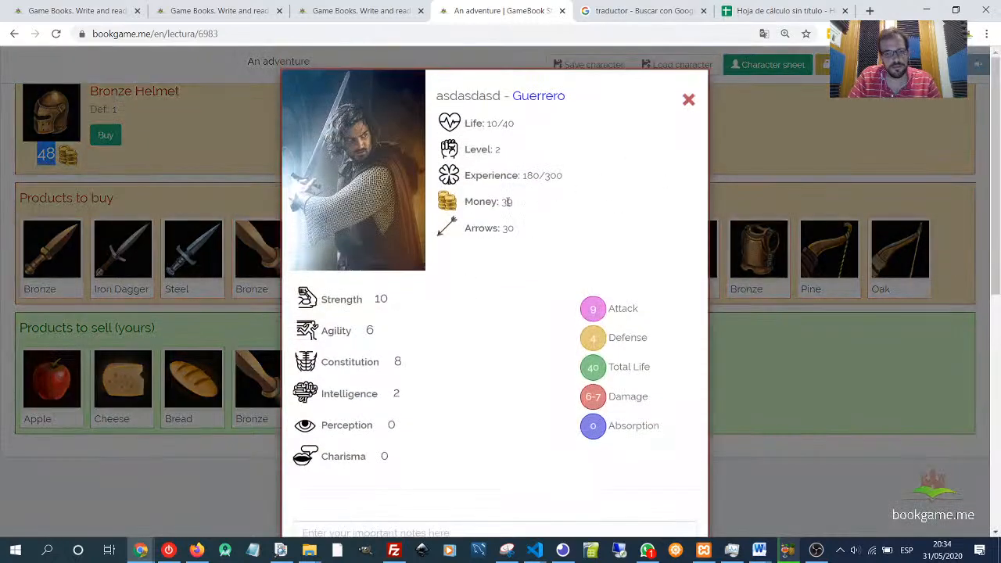
{"action": "left_click_drag", "start_coordinate": [506, 201], "coordinate": [514, 203]}
{"action": "left_click", "coordinate": [689, 100]}
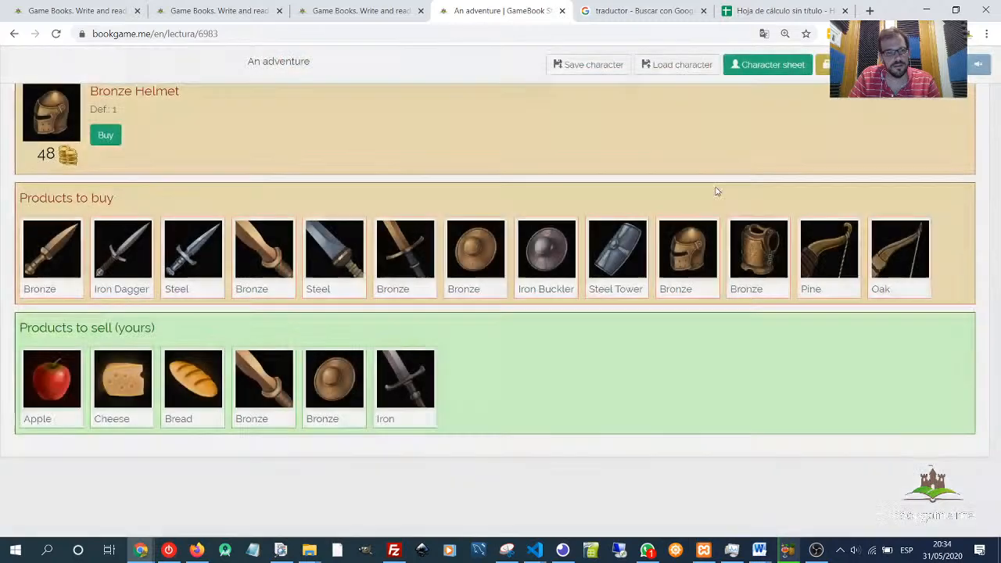
- Try to buy the Bronze Helmet in the store
{"action": "left_click", "coordinate": [829, 267]}
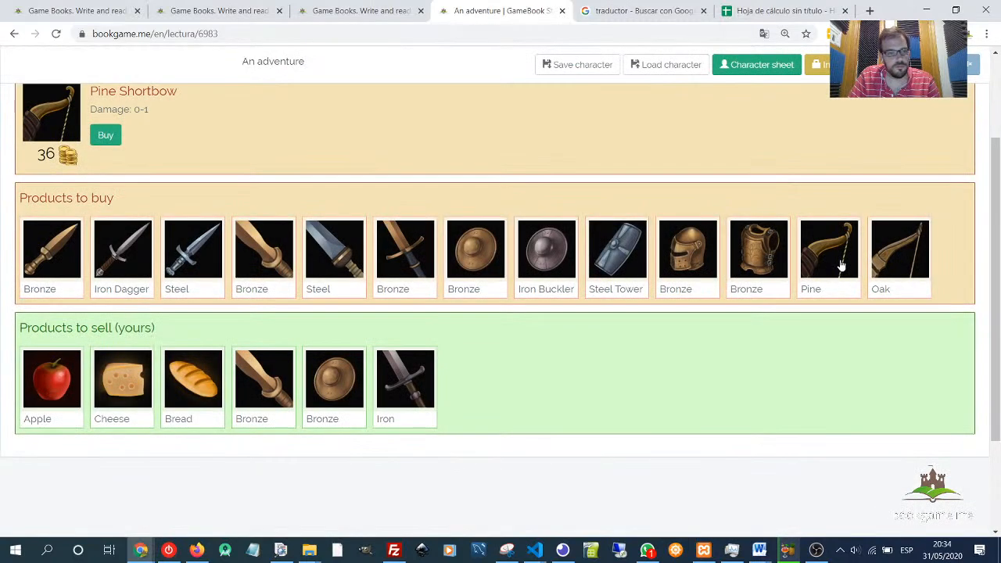
{"action": "left_click", "coordinate": [697, 254]}
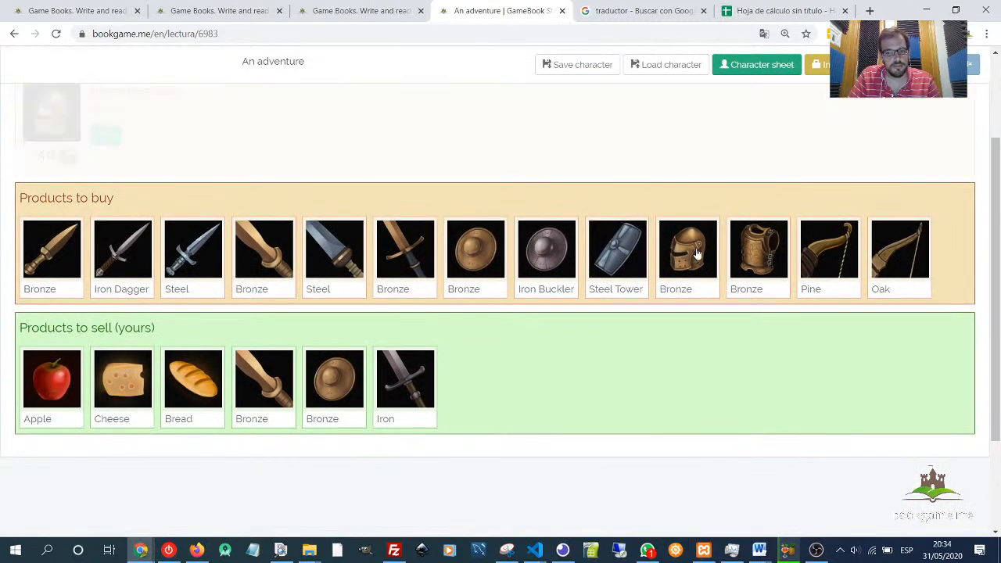
{"action": "left_click", "coordinate": [107, 136]}
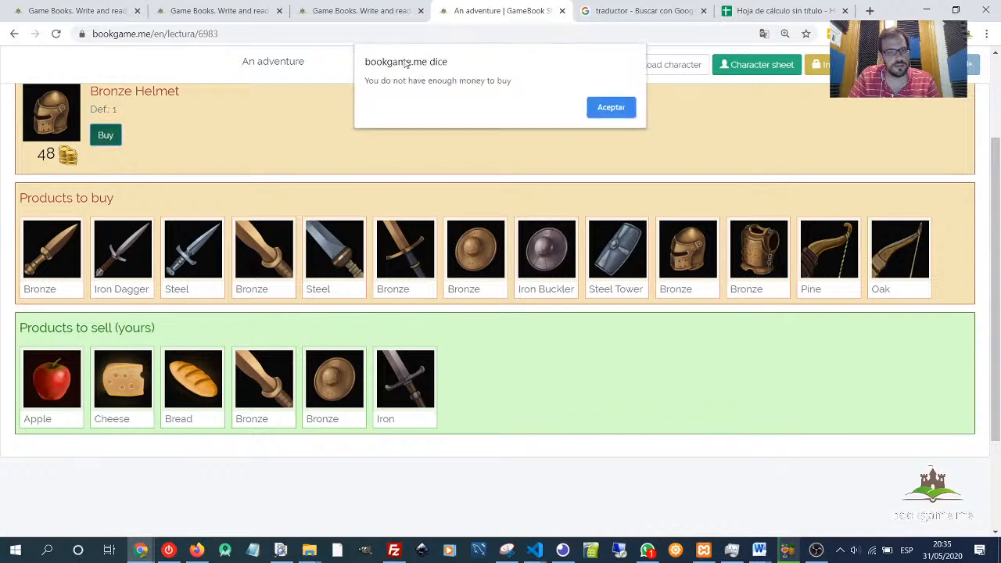
{"action": "left_click", "coordinate": [605, 108]}
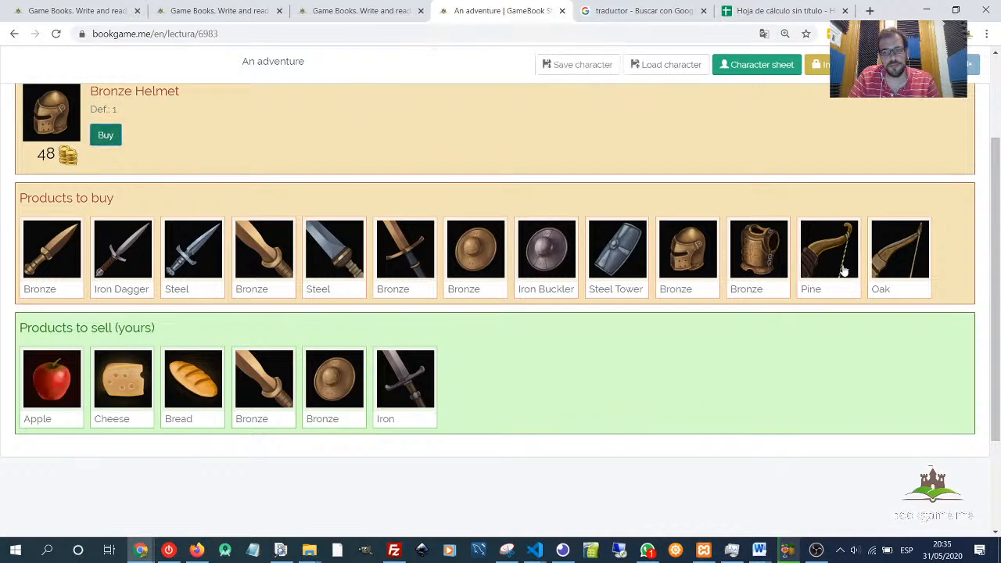
- Buy the Pine Shortbow from the store and confirm the purchase
{"action": "left_click", "coordinate": [770, 246]}
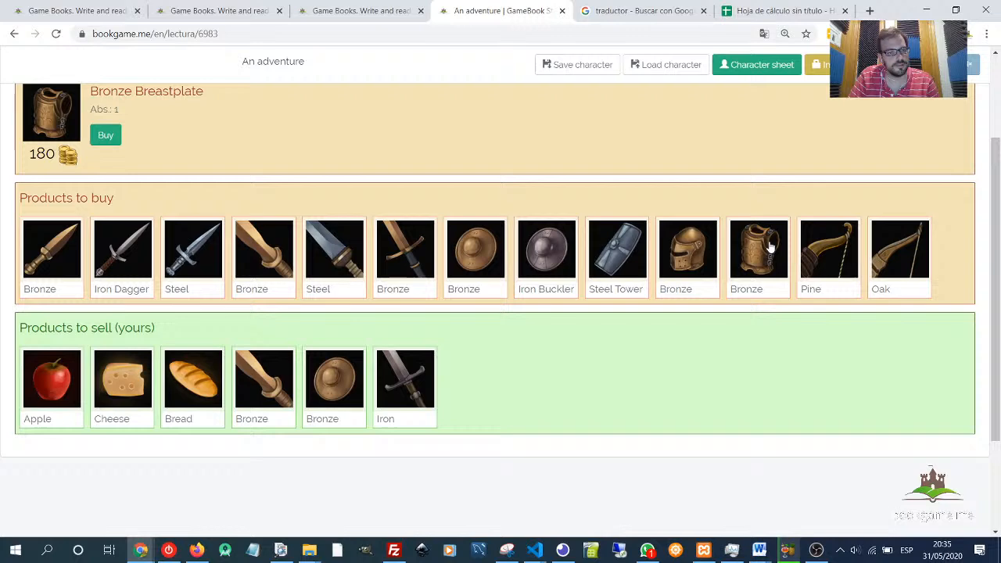
{"action": "left_click", "coordinate": [830, 254]}
{"action": "left_click", "coordinate": [106, 135]}
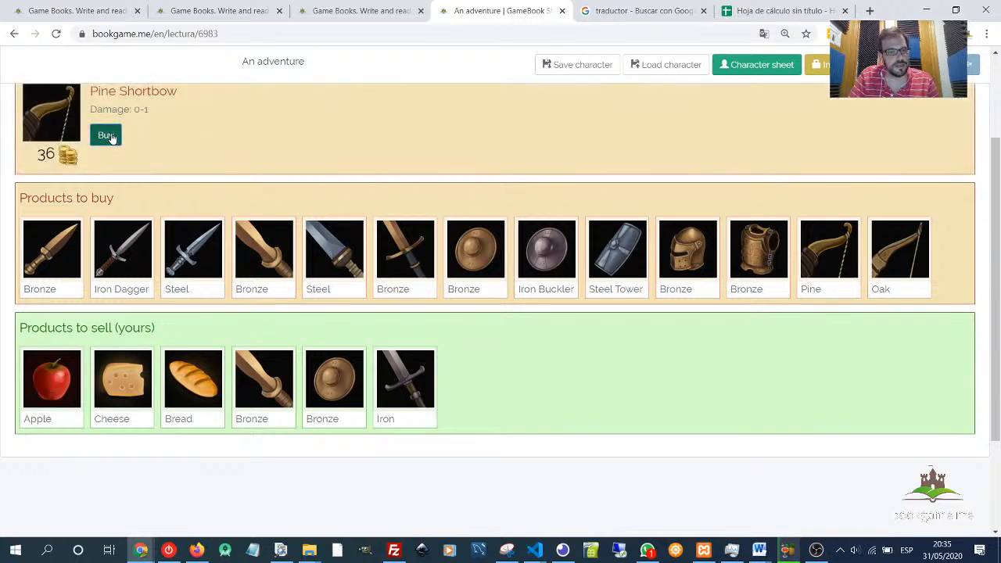
{"action": "left_click_drag", "start_coordinate": [390, 85], "coordinate": [514, 96]}
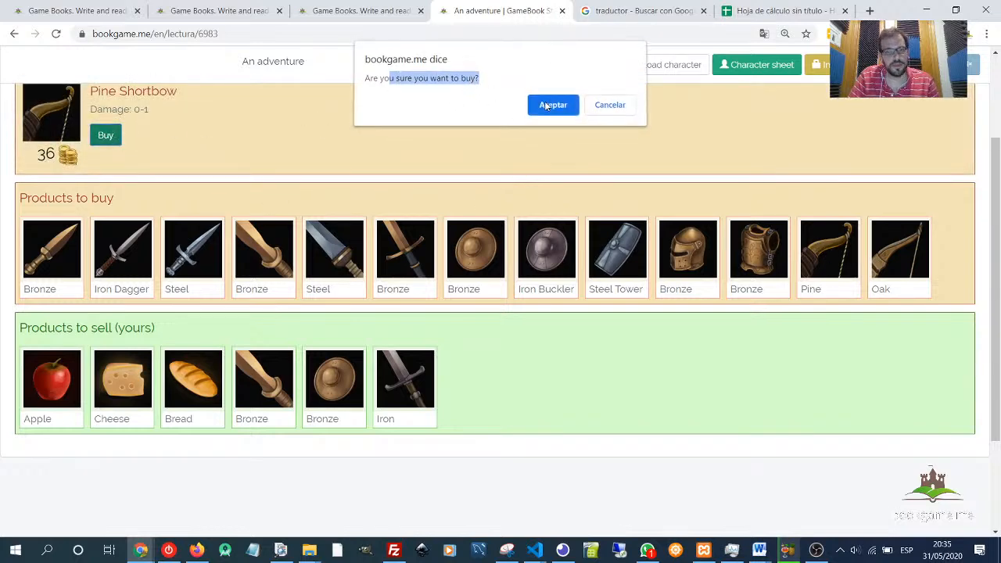
{"action": "left_click", "coordinate": [548, 106]}
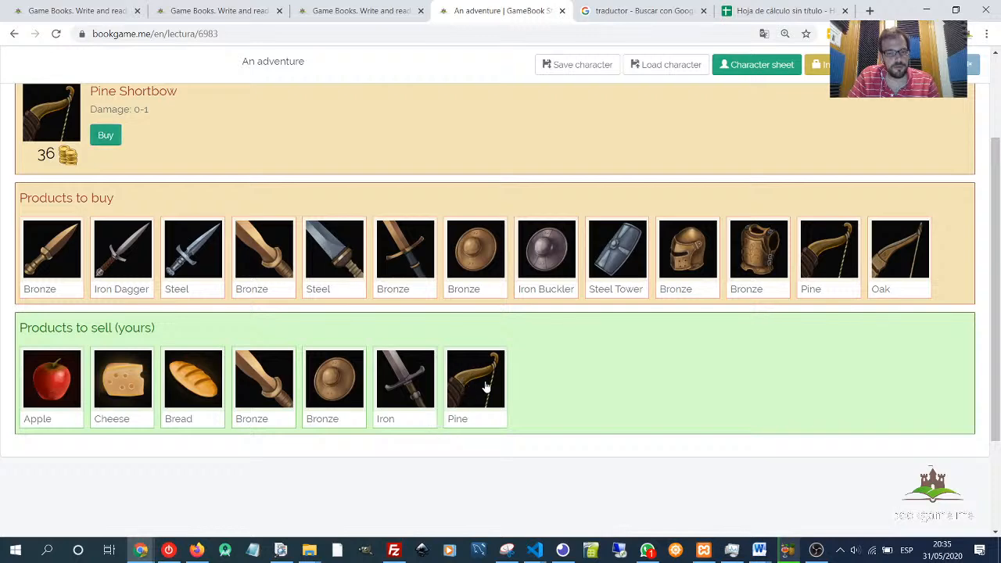
- Inspect the Iron Longsword and Bronze Shortsword among the character's sellable products
{"action": "scroll", "coordinate": [417, 365], "scroll_direction": "up", "scroll_amount": 1}
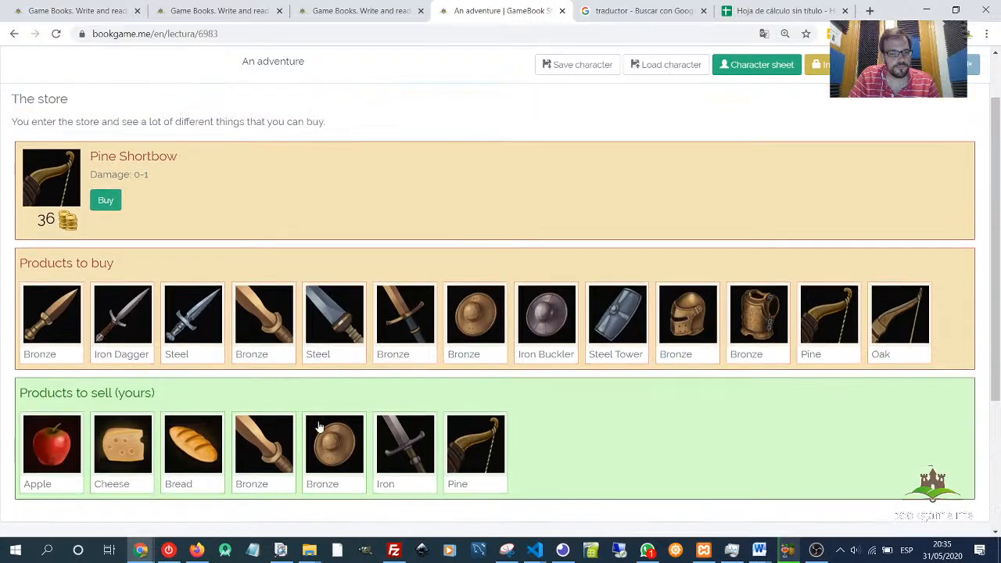
{"action": "left_click", "coordinate": [410, 450]}
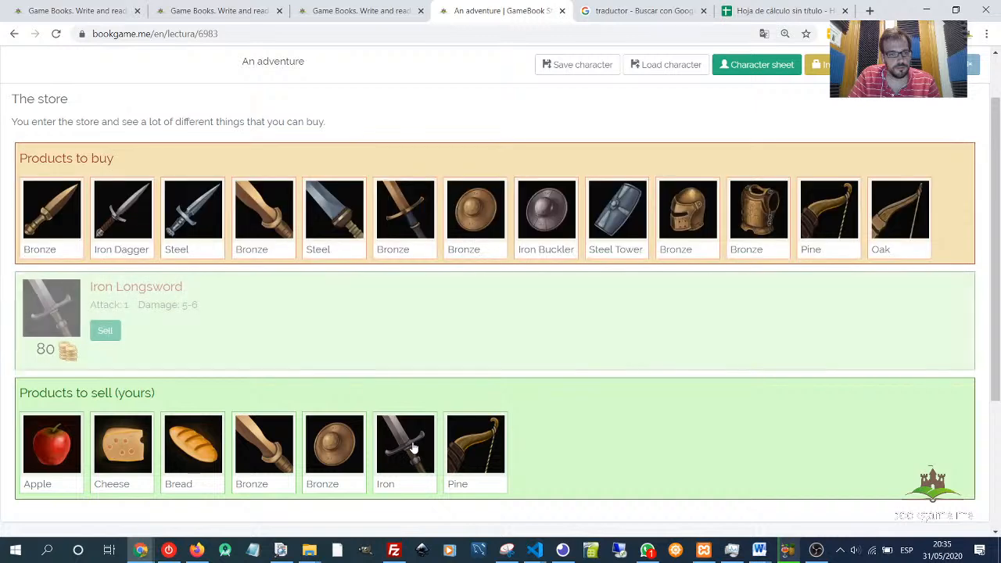
{"action": "left_click_drag", "start_coordinate": [97, 286], "coordinate": [181, 287]}
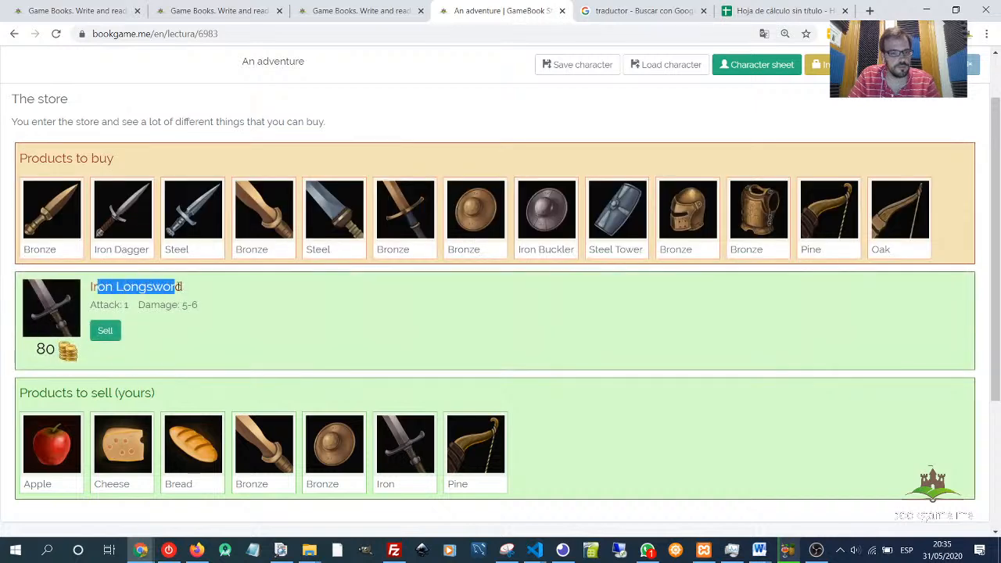
{"action": "left_click", "coordinate": [241, 417]}
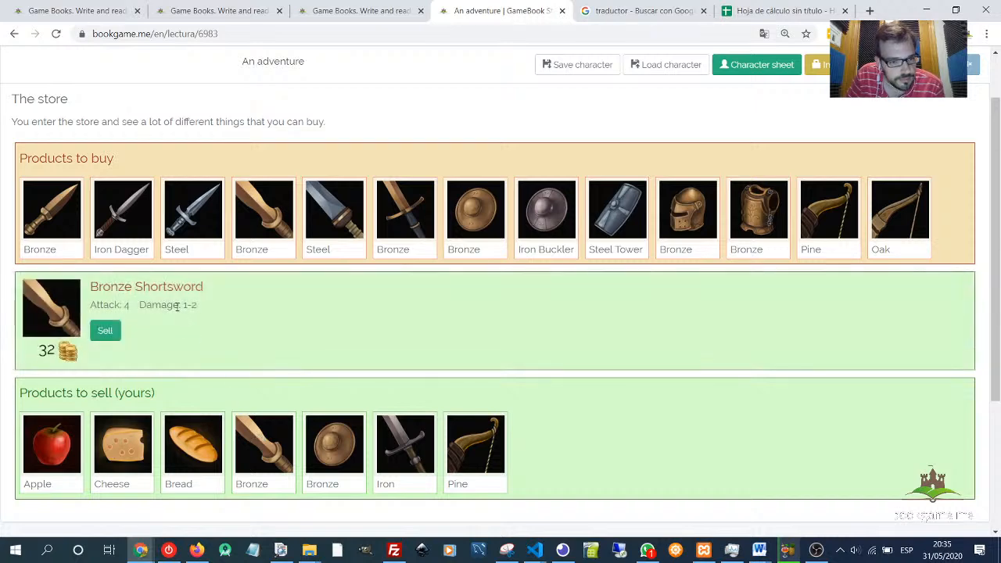
{"action": "left_click_drag", "start_coordinate": [177, 306], "coordinate": [200, 309]}
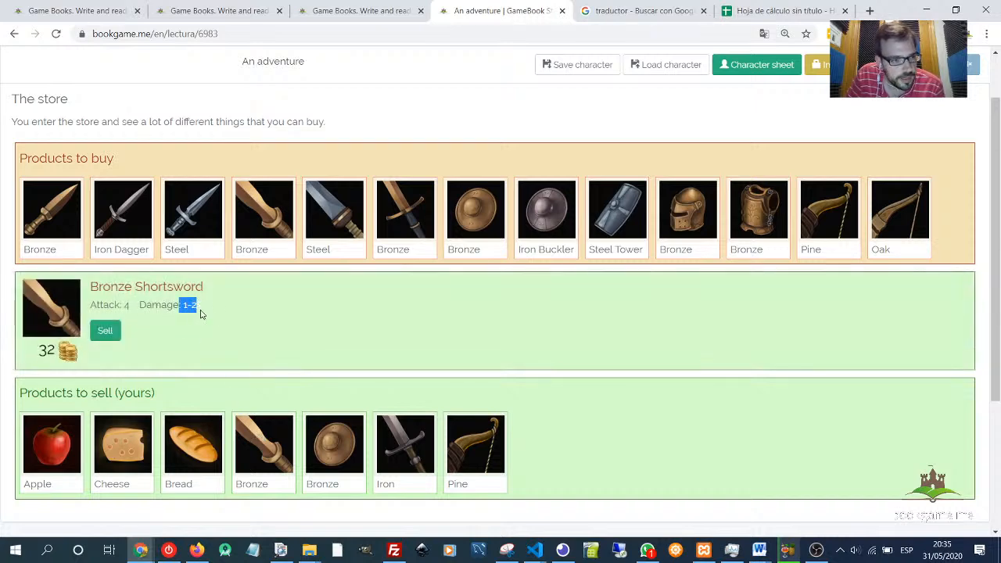
{"action": "left_click", "coordinate": [219, 332]}
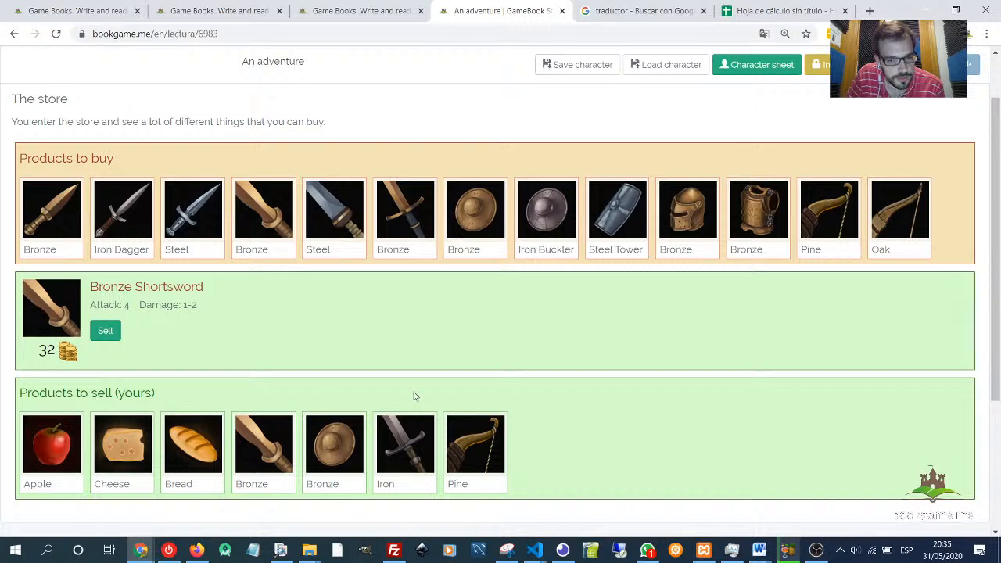
{"action": "scroll", "coordinate": [407, 395], "scroll_direction": "down", "scroll_amount": 3}
{"action": "scroll", "coordinate": [413, 360], "scroll_direction": "up", "scroll_amount": 1}
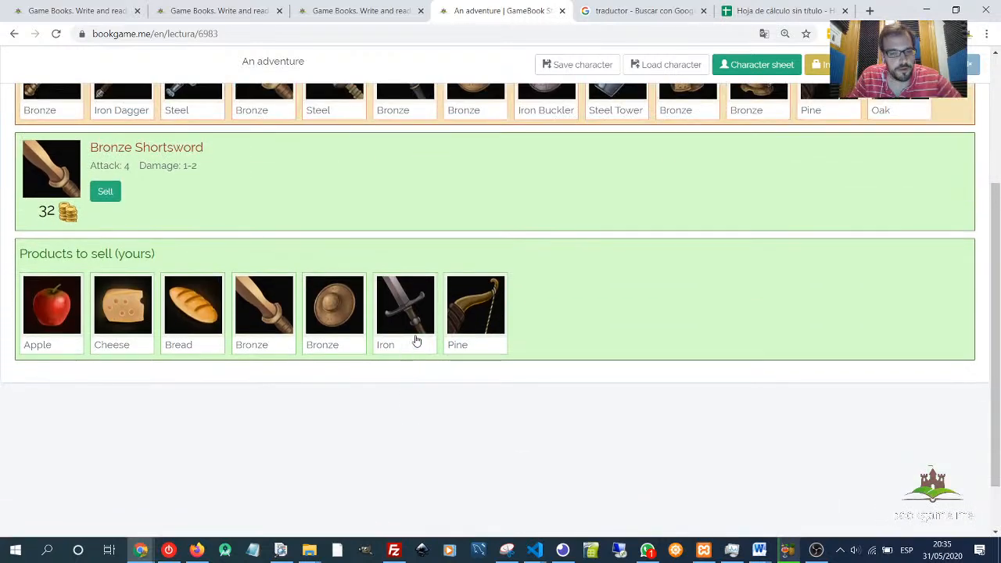
- Follow Come back to castle square, then take I go to the fortress and read the lost-objects notice
{"action": "left_click", "coordinate": [417, 341]}
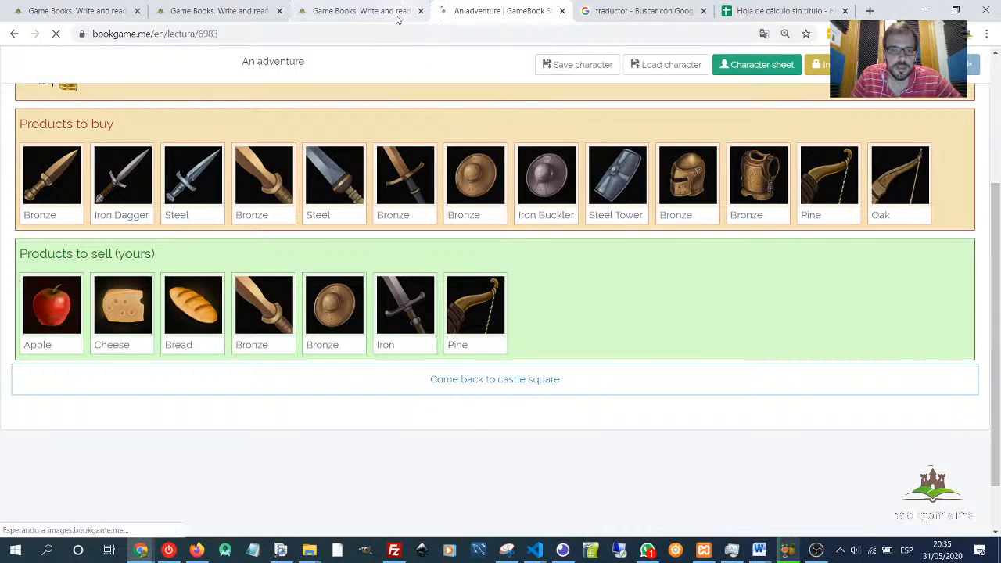
{"action": "left_click", "coordinate": [496, 383]}
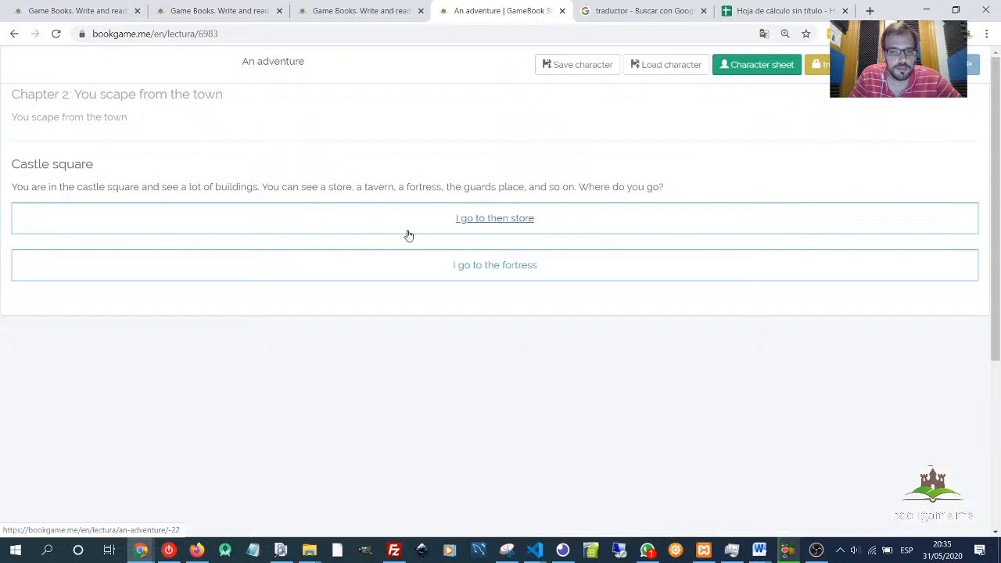
{"action": "left_click", "coordinate": [527, 274]}
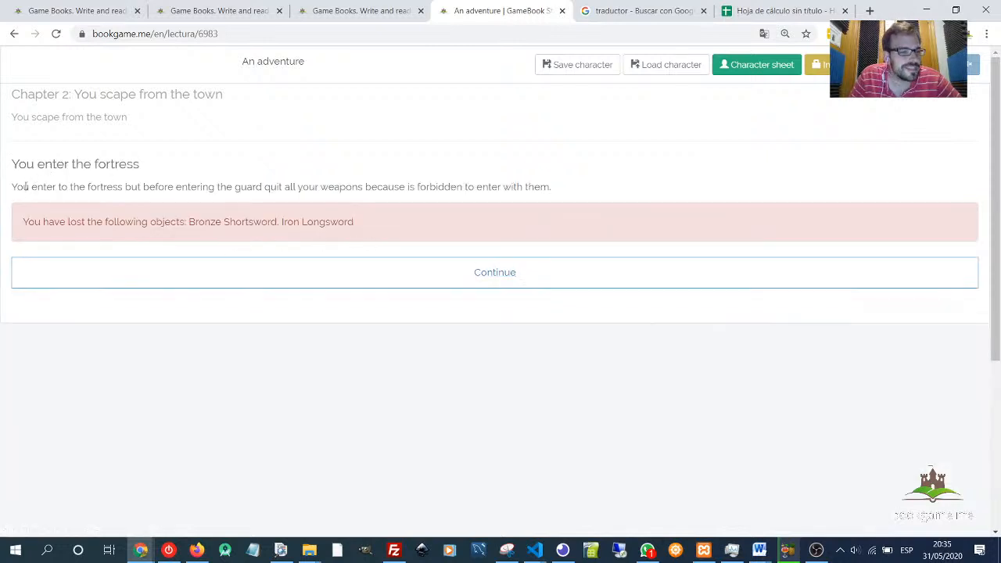
{"action": "left_click_drag", "start_coordinate": [13, 189], "coordinate": [552, 192]}
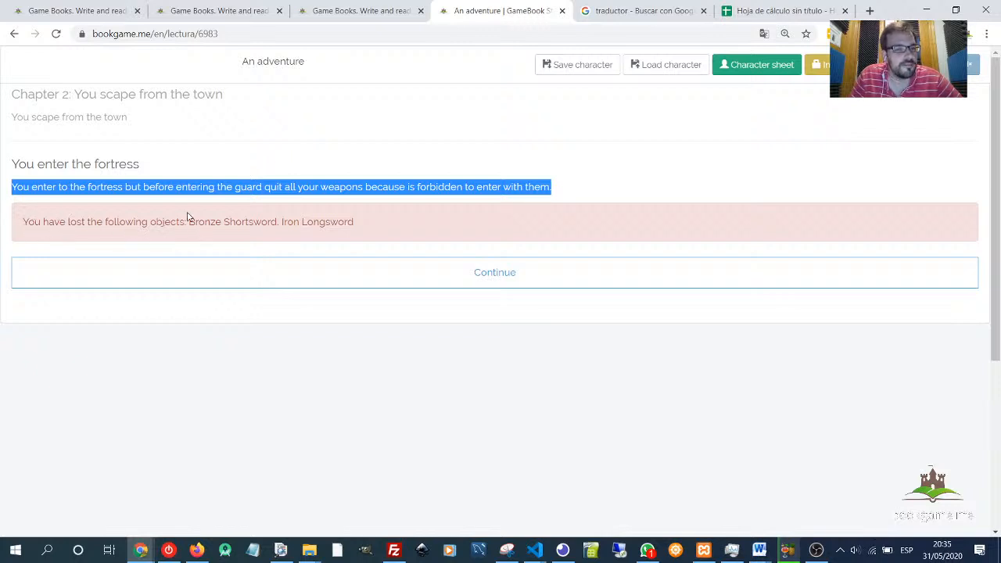
{"action": "left_click_drag", "start_coordinate": [190, 222], "coordinate": [353, 222]}
- Open the inventory to check which weapons the character still carries, then close it
{"action": "left_click", "coordinate": [817, 64]}
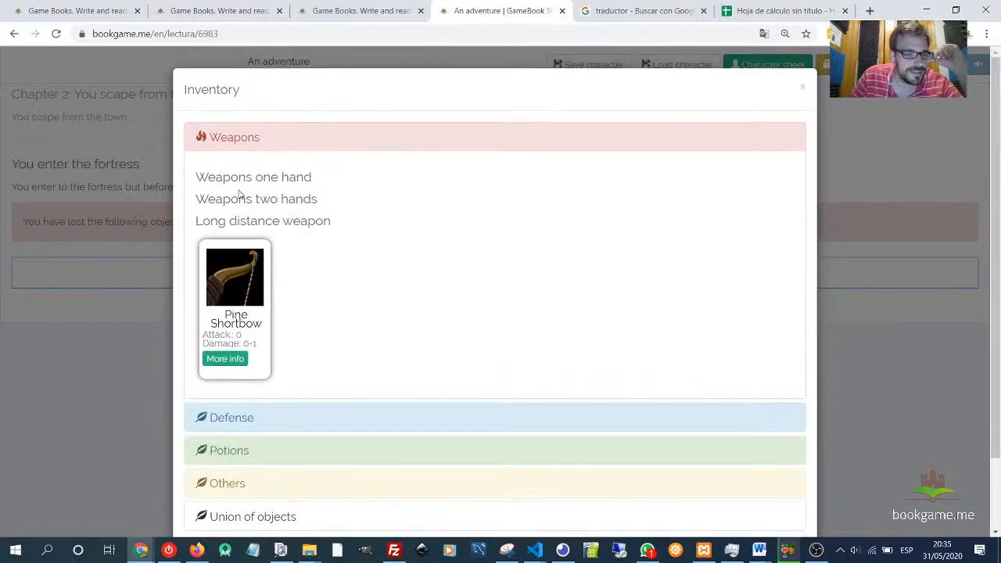
{"action": "left_click", "coordinate": [234, 291]}
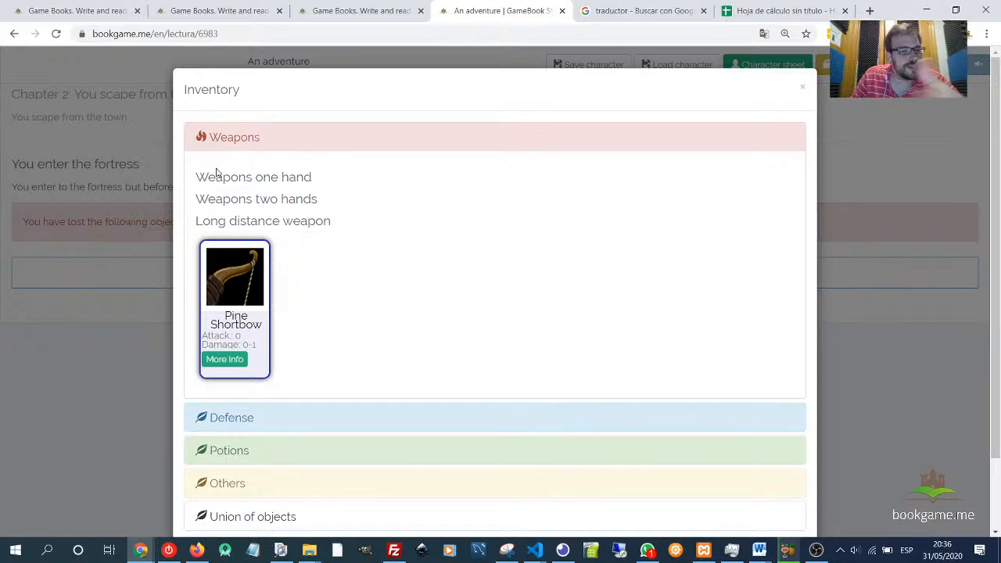
{"action": "left_click_drag", "start_coordinate": [206, 175], "coordinate": [330, 219]}
{"action": "scroll", "coordinate": [438, 231], "scroll_direction": "down", "scroll_amount": 2}
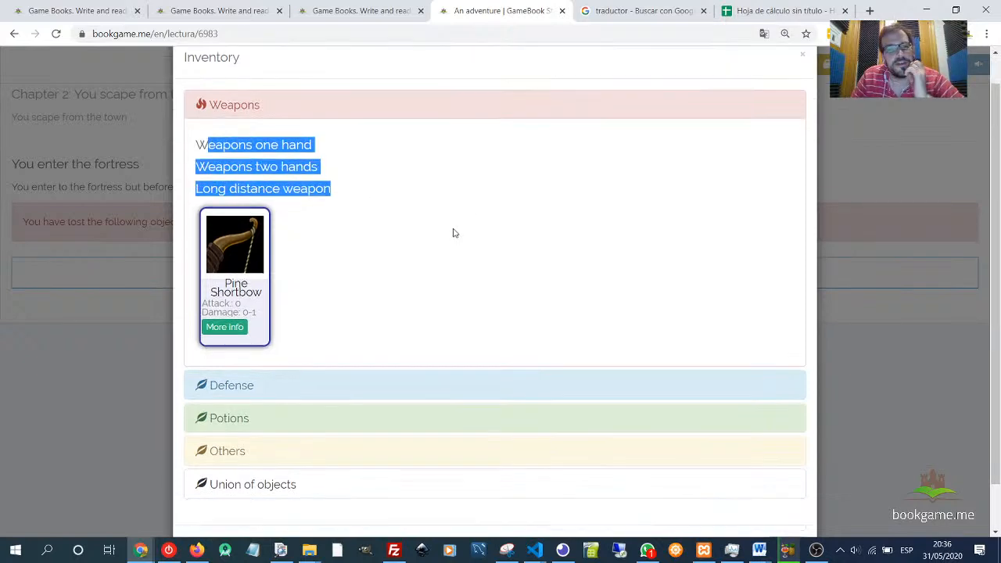
{"action": "left_click", "coordinate": [790, 500]}
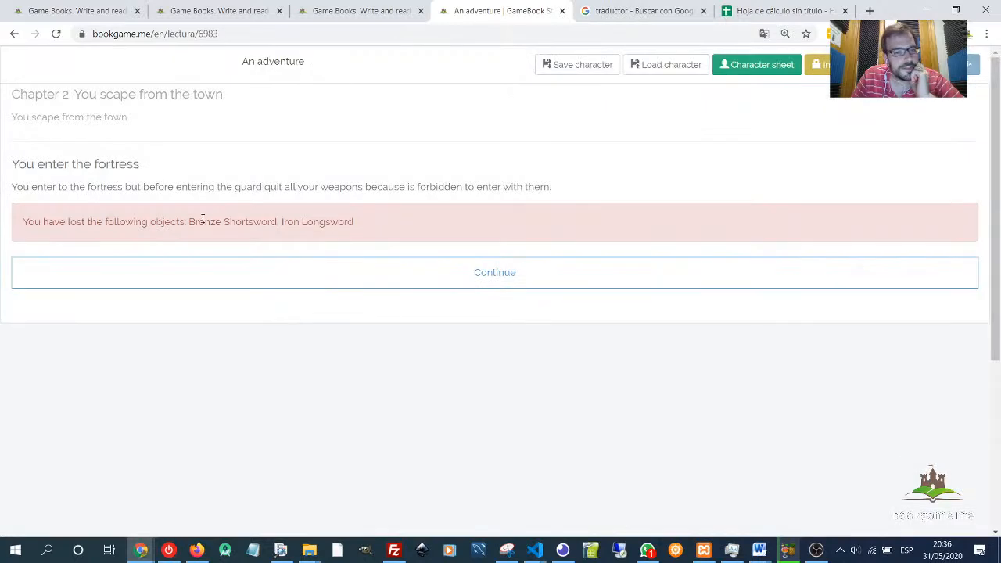
- Continue into the fortress's main room, take I come back to the castle square, and highlight the returned-weapons message
{"action": "left_click", "coordinate": [462, 263]}
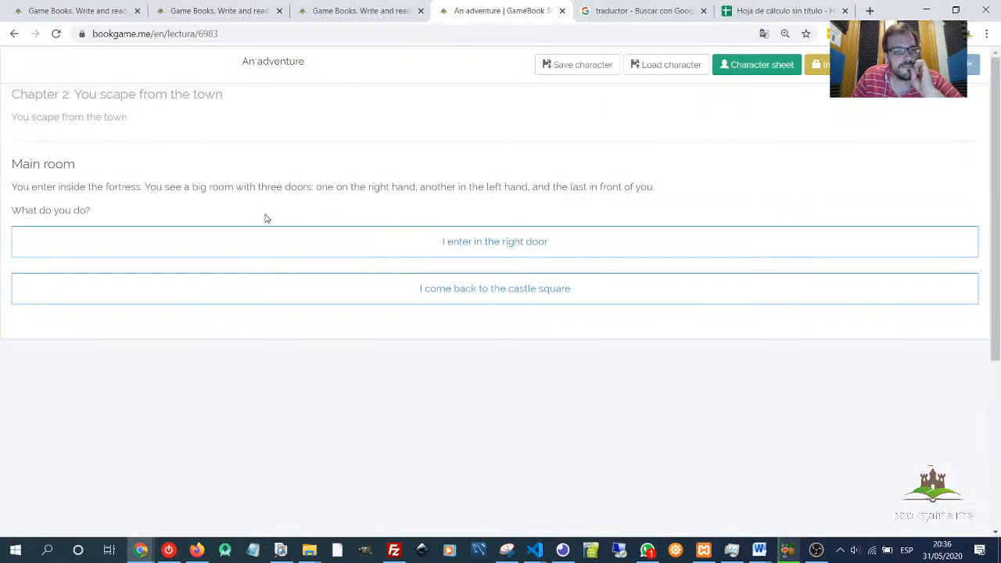
{"action": "left_click", "coordinate": [510, 290]}
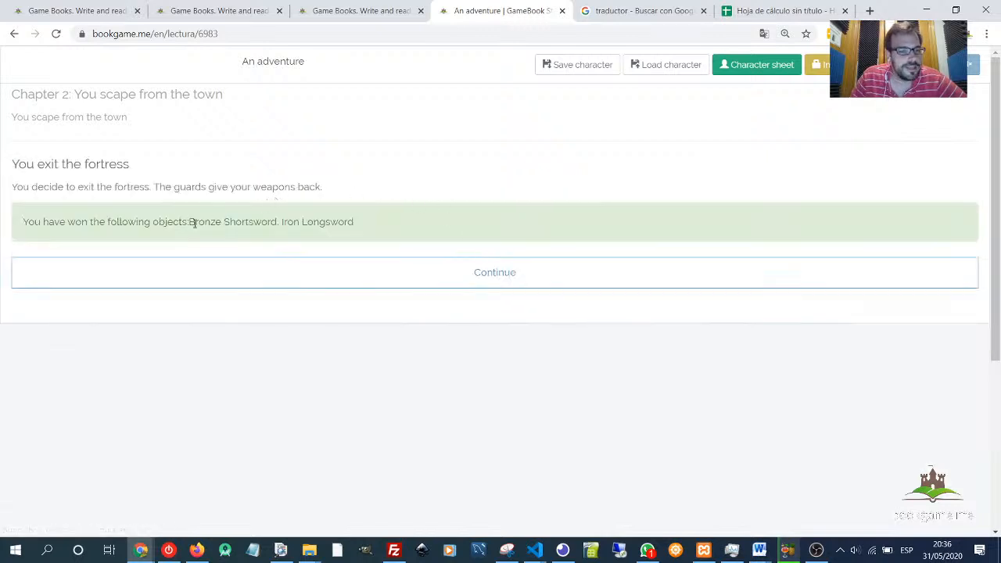
{"action": "left_click_drag", "start_coordinate": [189, 222], "coordinate": [368, 223]}
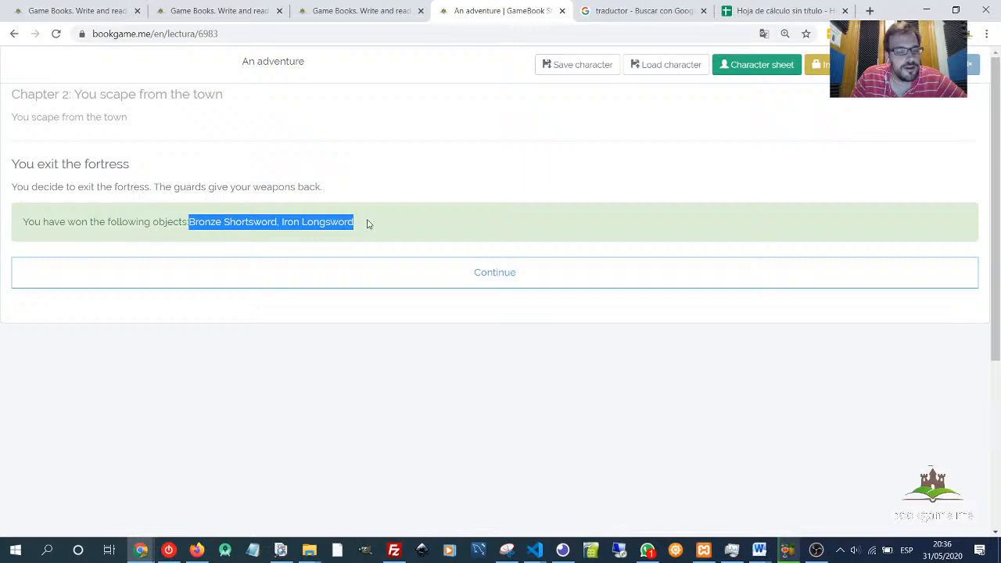
{"action": "left_click", "coordinate": [368, 223]}
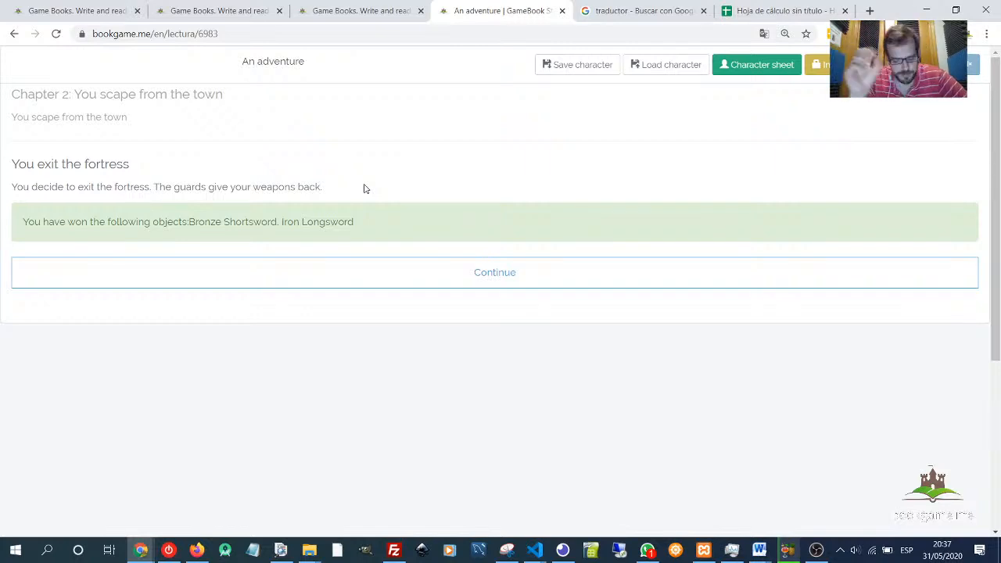
- Switch to the feature list document, highlight the Chests section, scroll through the remaining items, and return to the game
{"action": "triple_click", "coordinate": [452, 202]}
{"action": "key", "text": "alt+Tab"}
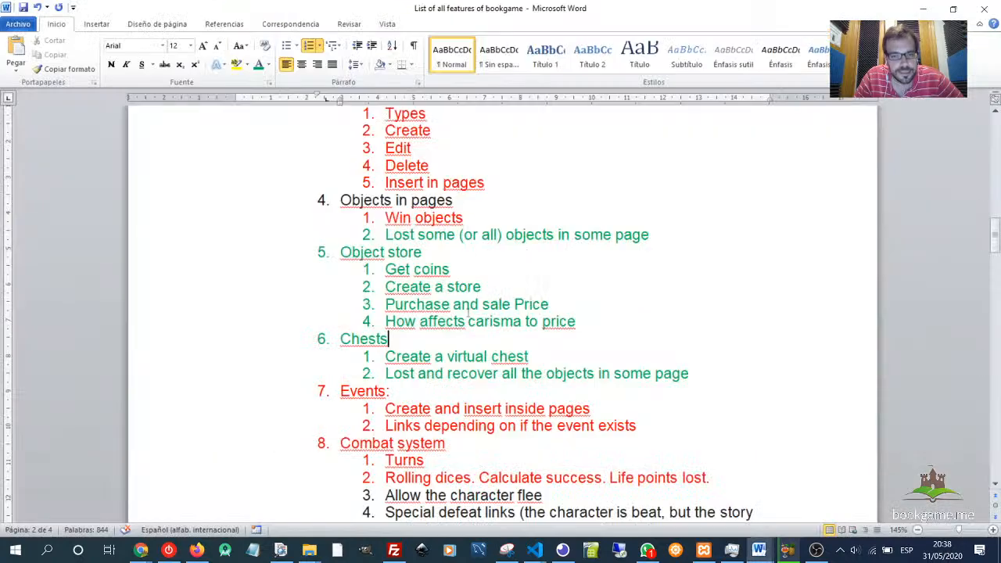
{"action": "left_click_drag", "start_coordinate": [360, 344], "coordinate": [725, 376]}
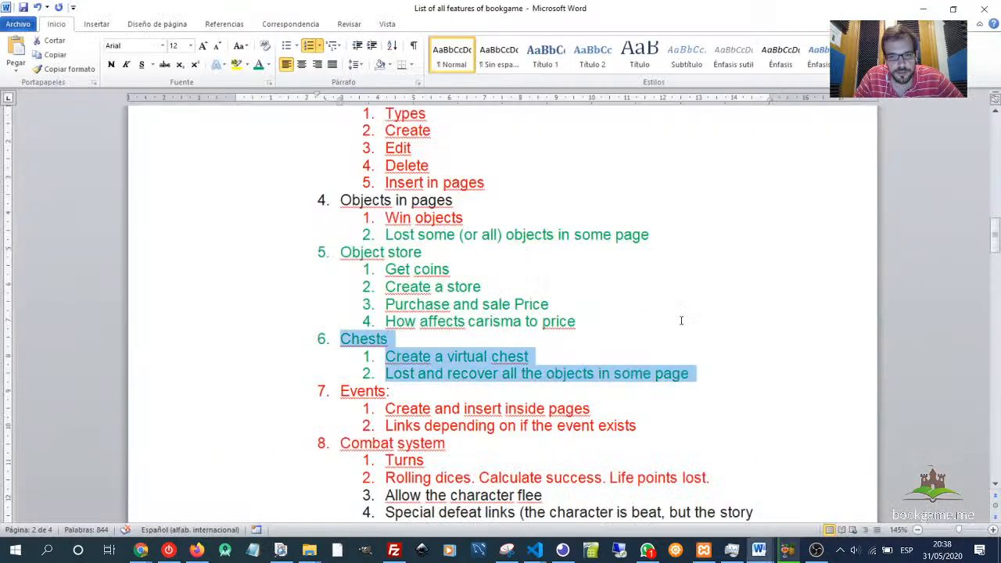
{"action": "scroll", "coordinate": [547, 291], "scroll_direction": "down", "scroll_amount": 7}
{"action": "scroll", "coordinate": [548, 291], "scroll_direction": "down", "scroll_amount": 10}
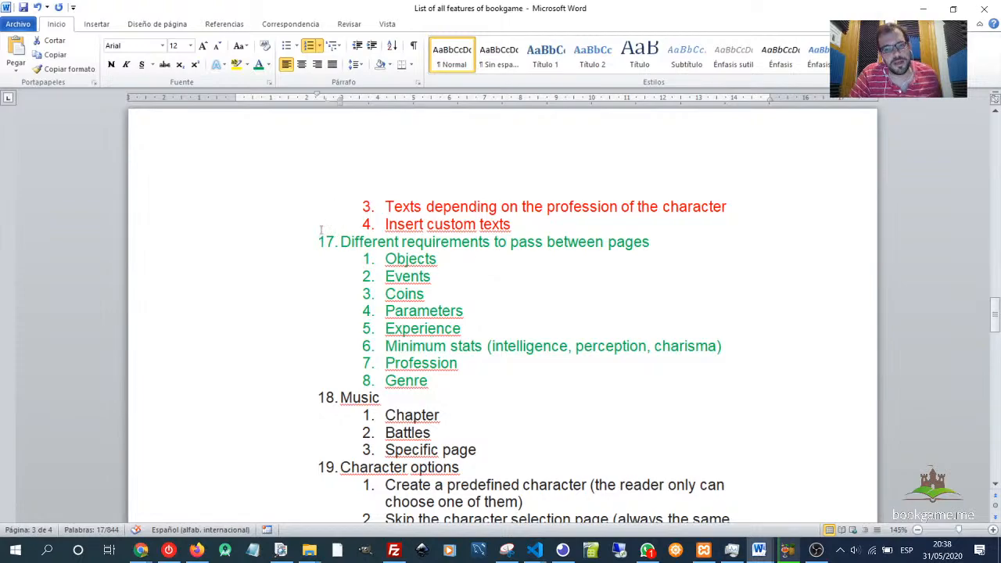
{"action": "scroll", "coordinate": [675, 409], "scroll_direction": "down", "scroll_amount": 12}
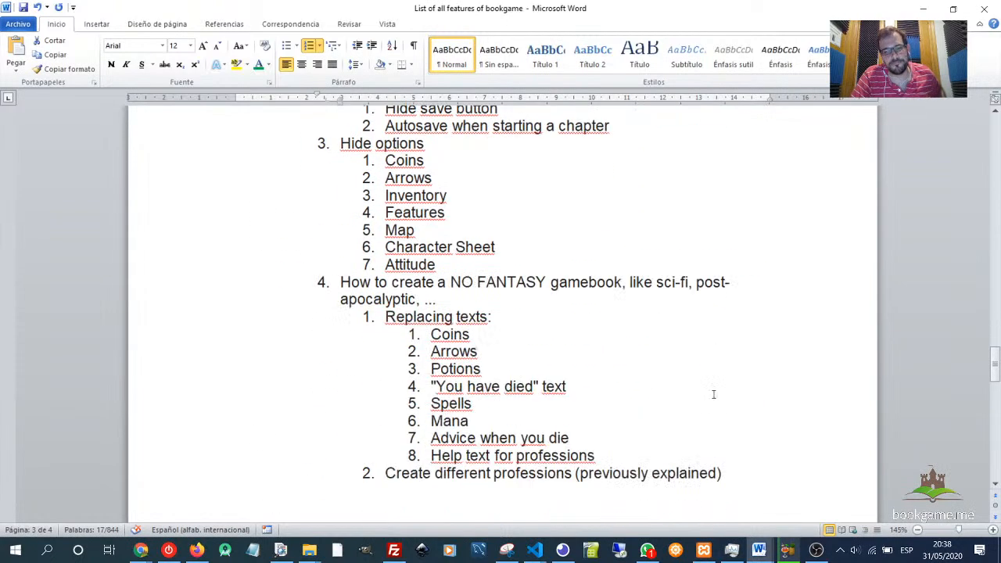
{"action": "scroll", "coordinate": [793, 291], "scroll_direction": "up", "scroll_amount": 12}
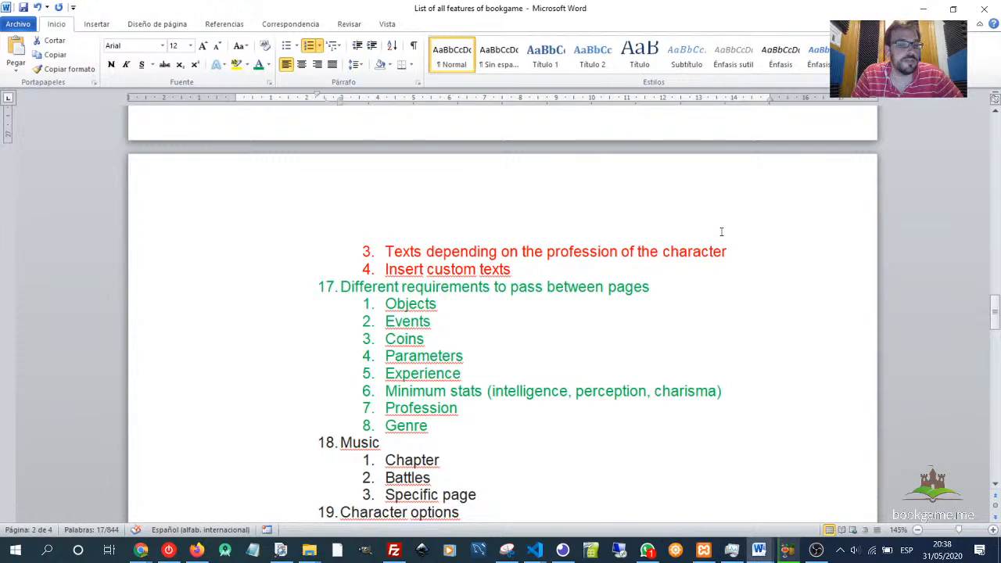
{"action": "key", "text": "alt+Tab"}
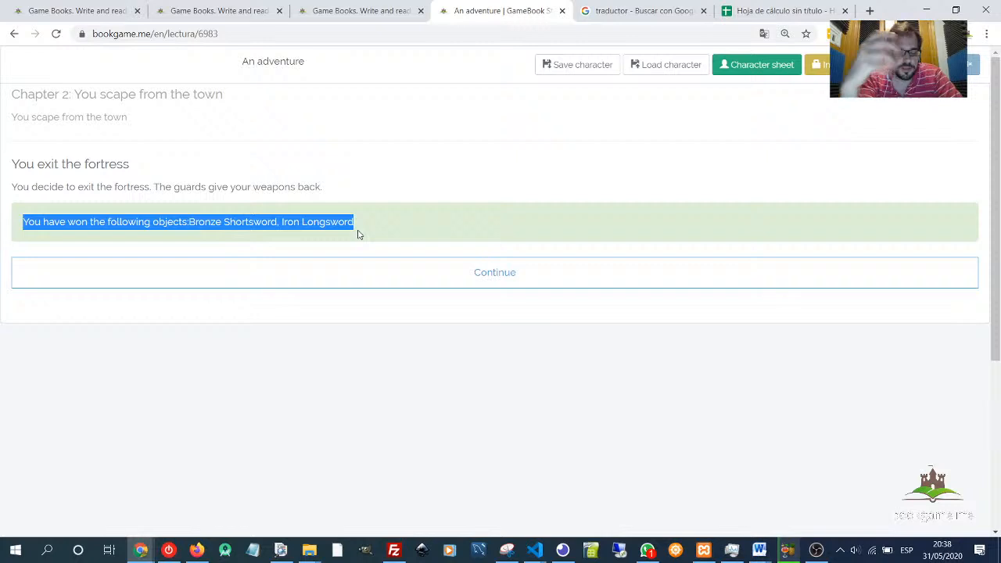
{"action": "left_click", "coordinate": [383, 230]}
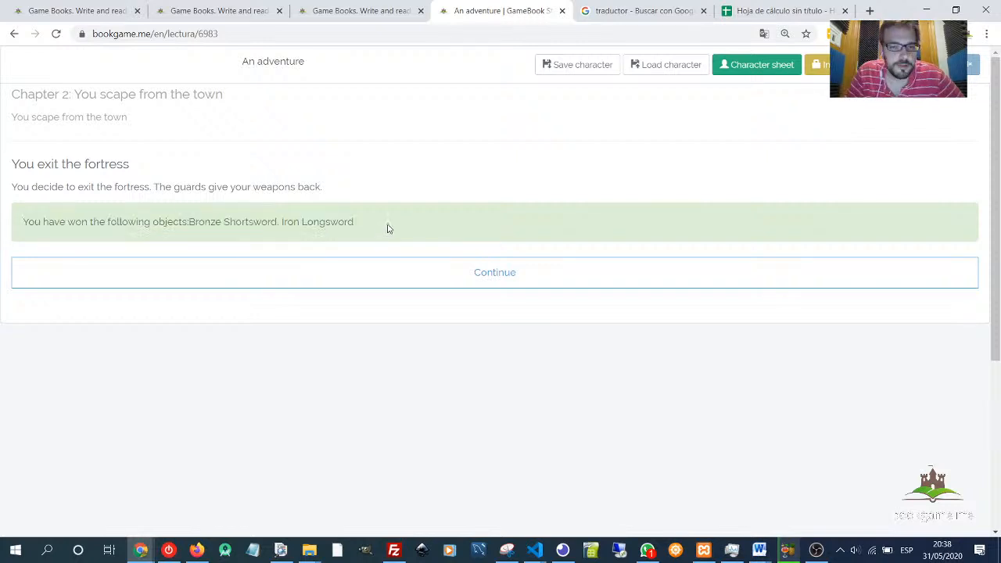
- Switch to the chapter editor and rearrange the Main room node and its untitled linked page below it
{"action": "left_click", "coordinate": [349, 13]}
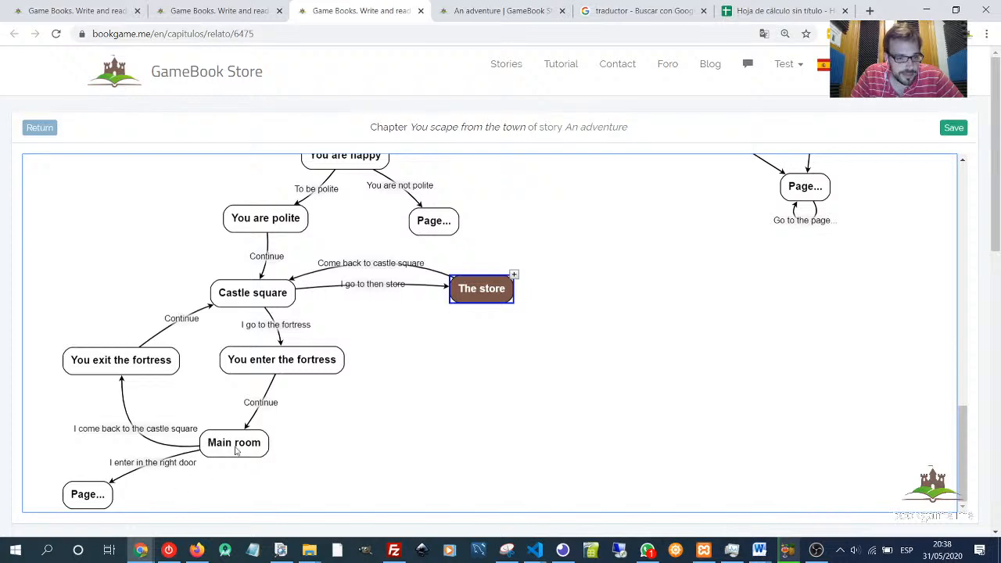
{"action": "left_click_drag", "start_coordinate": [241, 445], "coordinate": [204, 471]}
{"action": "left_click_drag", "start_coordinate": [90, 503], "coordinate": [70, 548]}
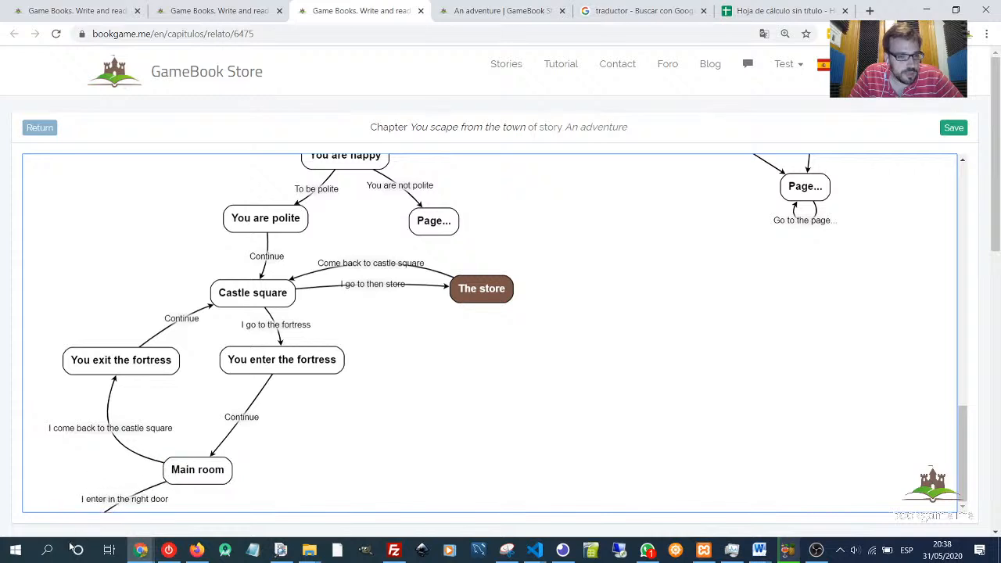
{"action": "scroll", "coordinate": [258, 461], "scroll_direction": "down", "scroll_amount": 1}
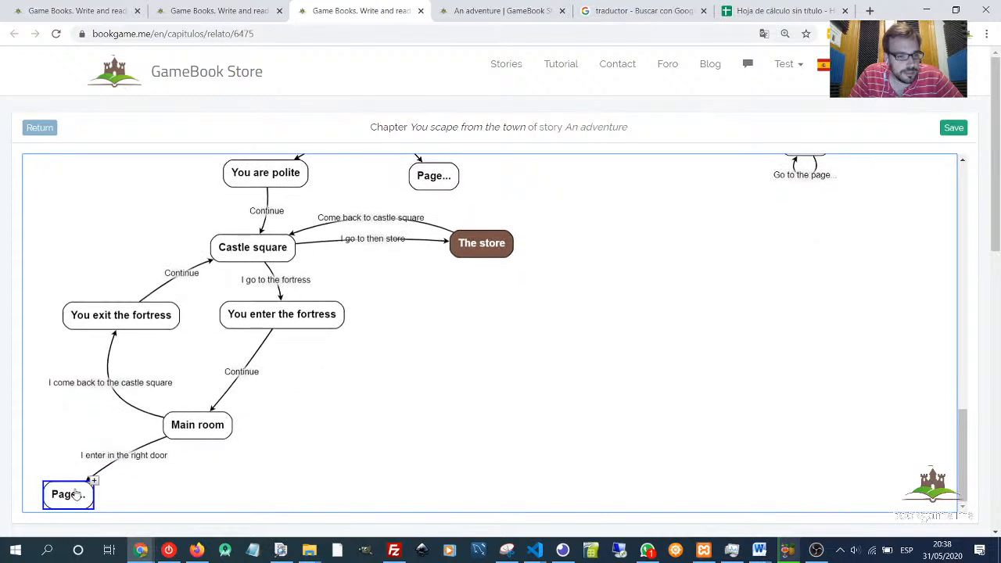
{"action": "left_click_drag", "start_coordinate": [81, 493], "coordinate": [75, 478]}
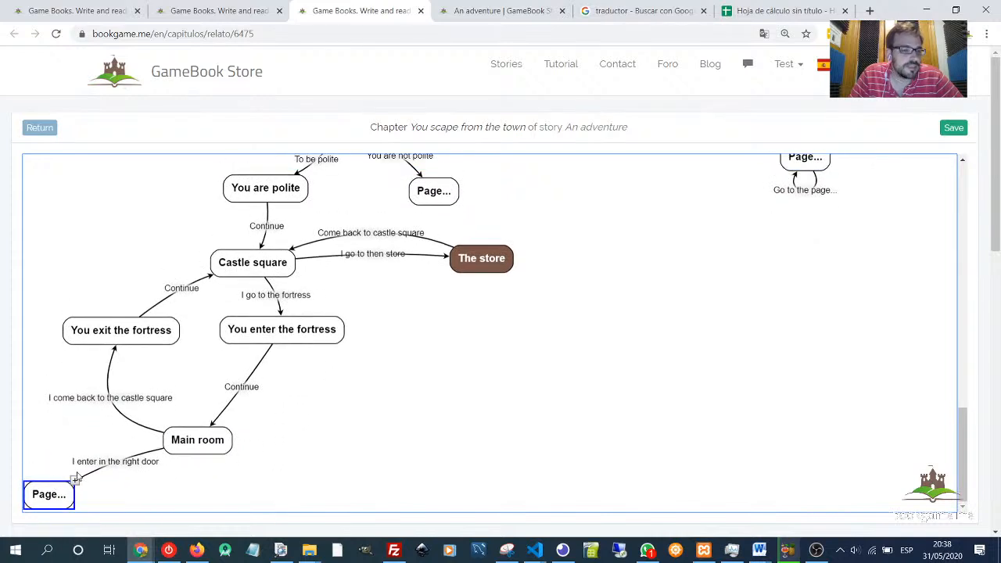
{"action": "left_click", "coordinate": [121, 467]}
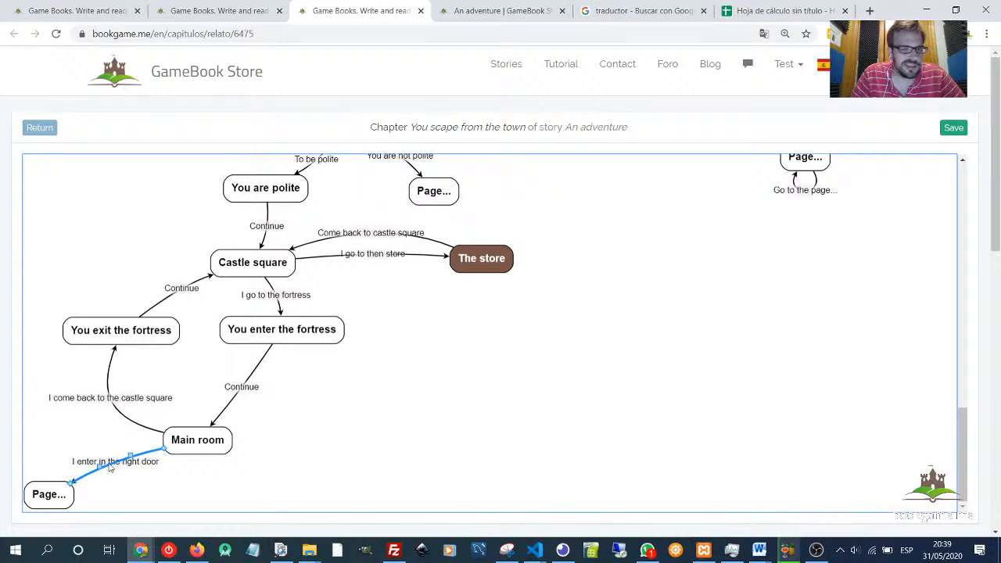
- Open the untitled page linked from I enter in the right door and title it "The right door"
{"action": "double_click", "coordinate": [48, 498]}
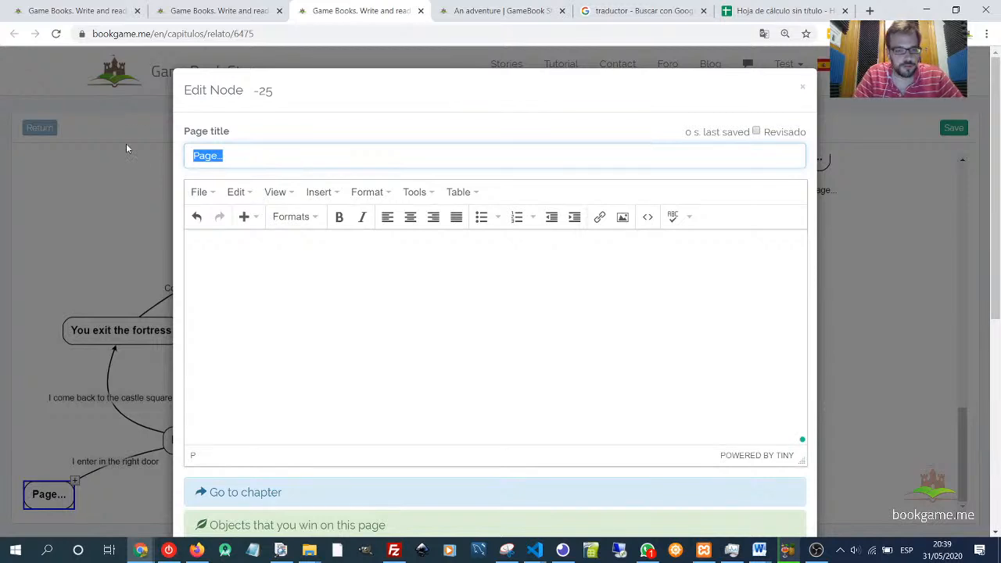
{"action": "type", "text": "You"}
{"action": "key", "text": "BackSpace"}
{"action": "key", "text": "BackSpace"}
{"action": "key", "text": "BackSpace"}
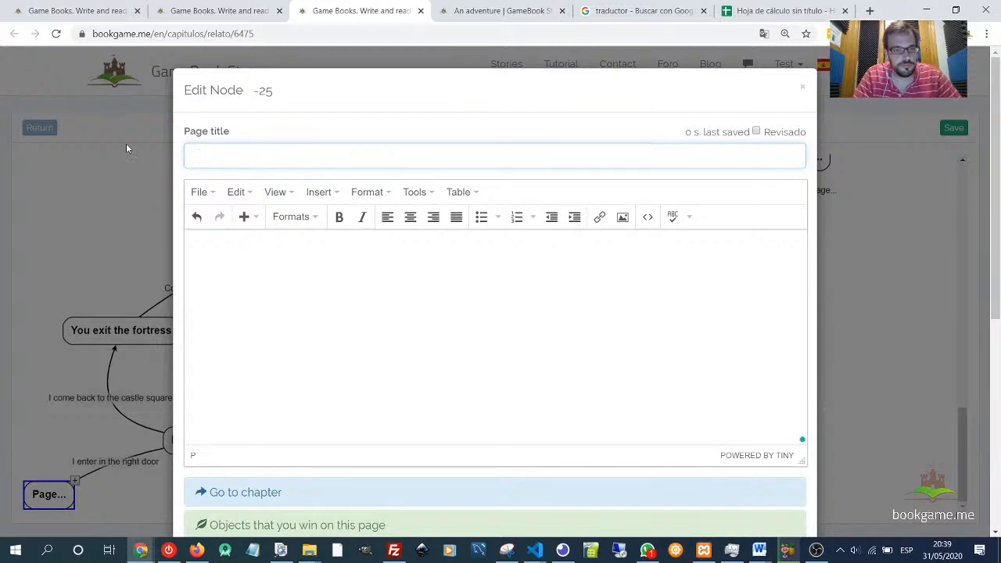
{"action": "type", "text": "The right"}
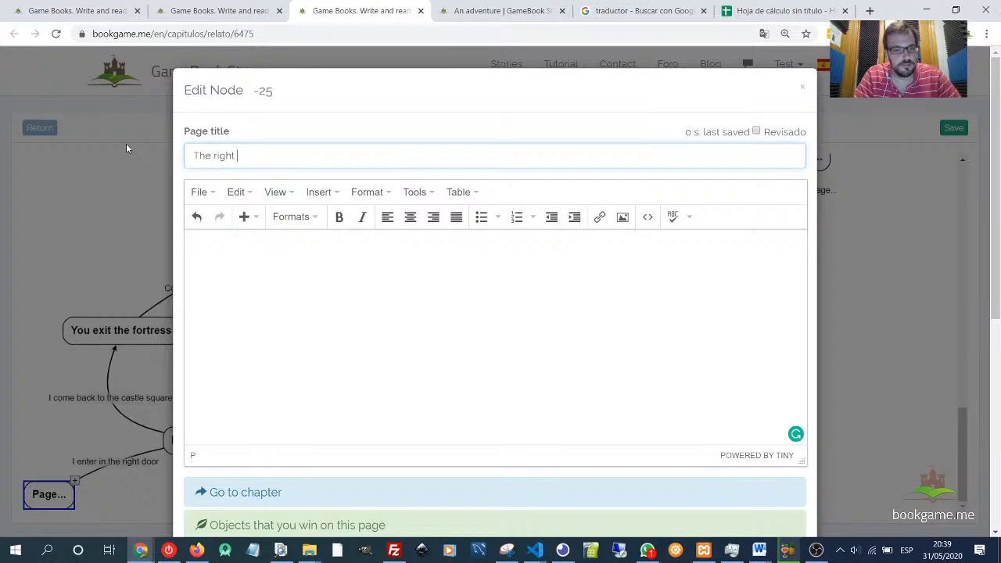
{"action": "type", "text": " door"}
{"action": "key", "text": "Tab"}
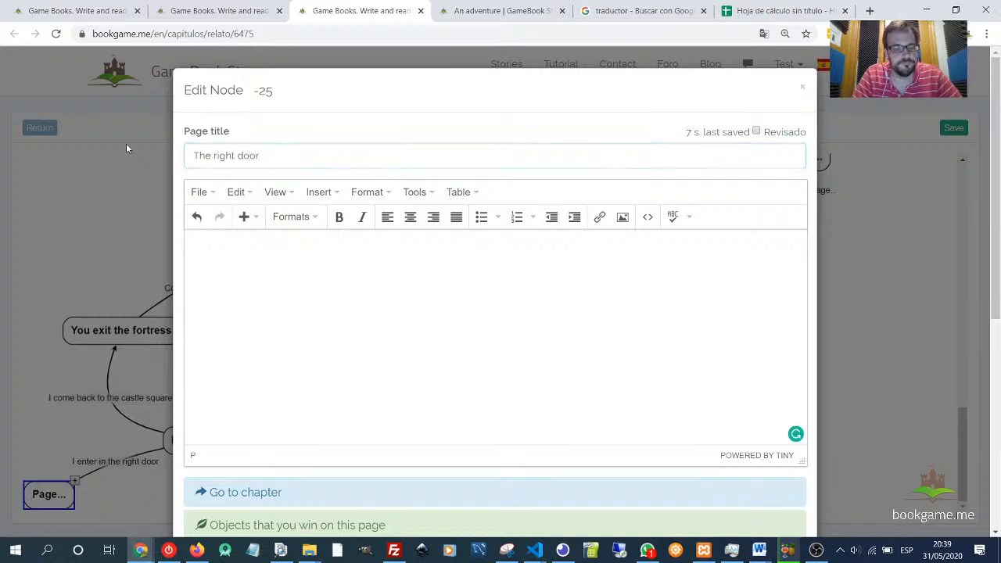
- Write the page text "You try to enter in the right door. But it is closed. You need a key to enter in this room."
{"action": "type", "text": "You"}
{"action": "key", "text": "BackSpace"}
{"action": "key", "text": "BackSpace"}
{"action": "key", "text": "BackSpace"}
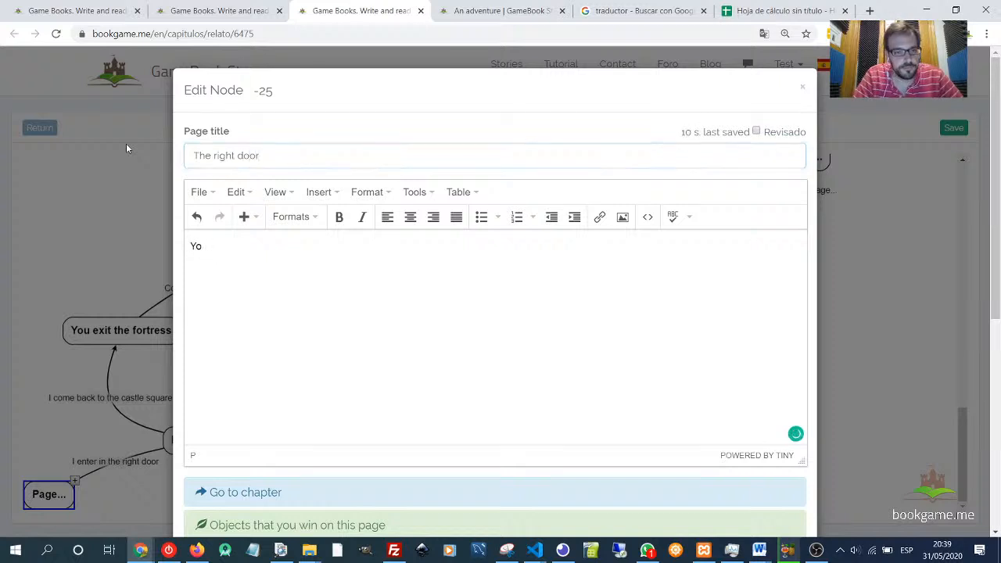
{"action": "type", "text": "You"}
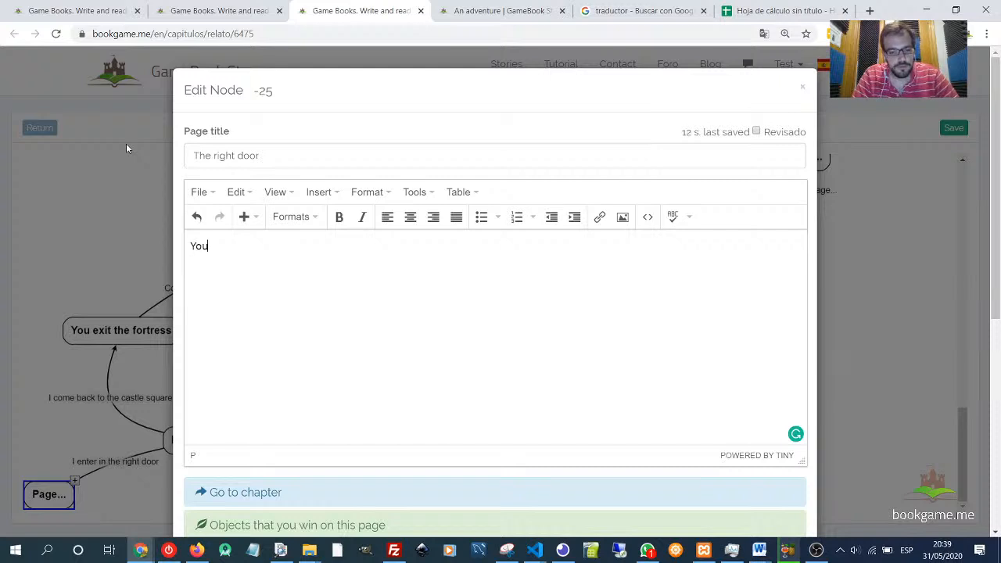
{"action": "type", "text": " try to"}
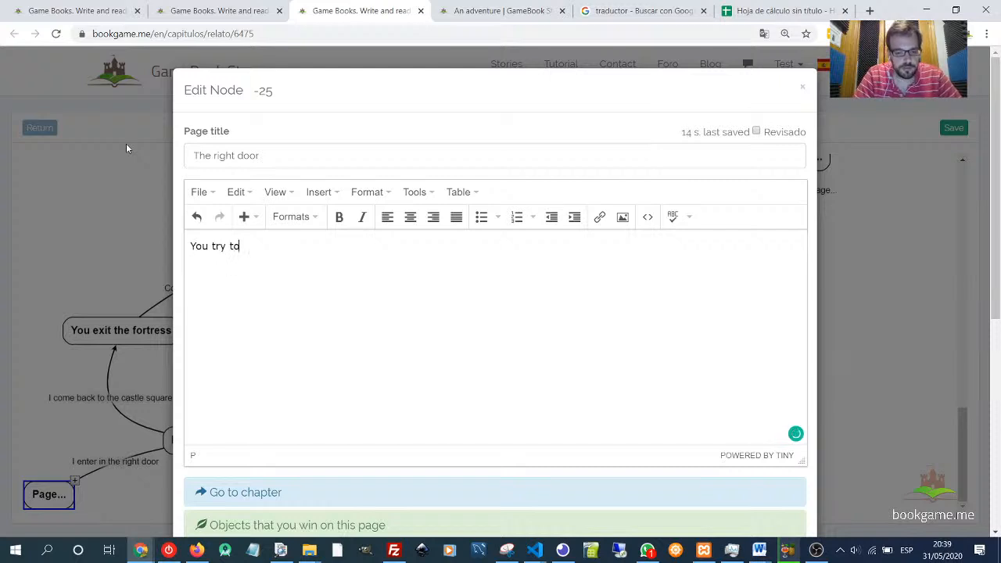
{"action": "type", "text": " enter in the"}
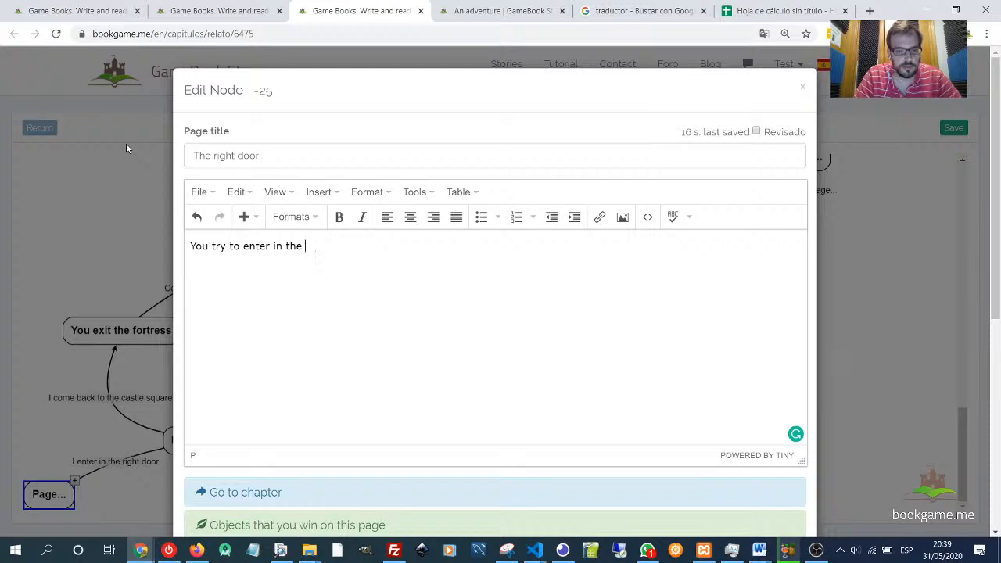
{"action": "type", "text": " right door"}
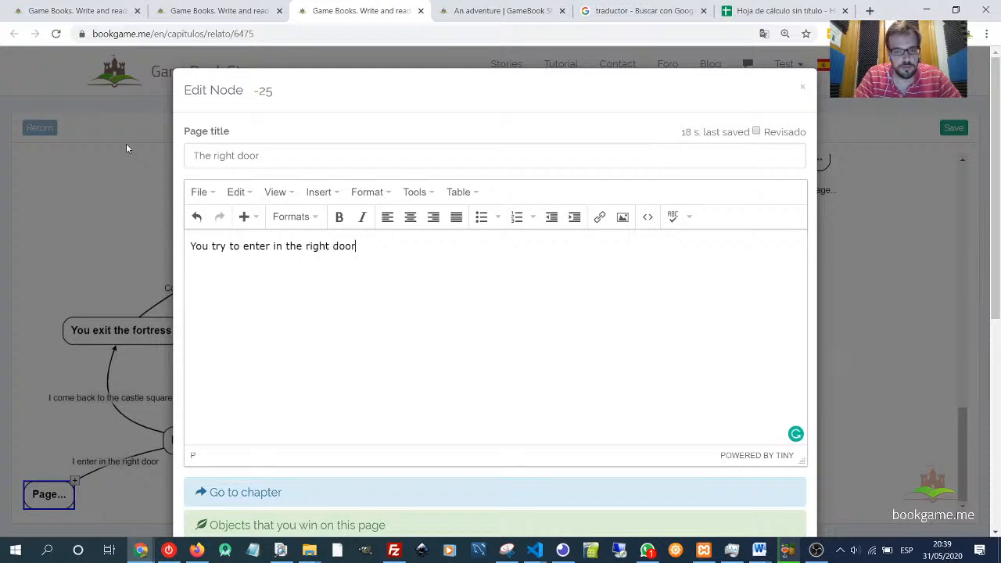
{"action": "type", "text": ". But i"}
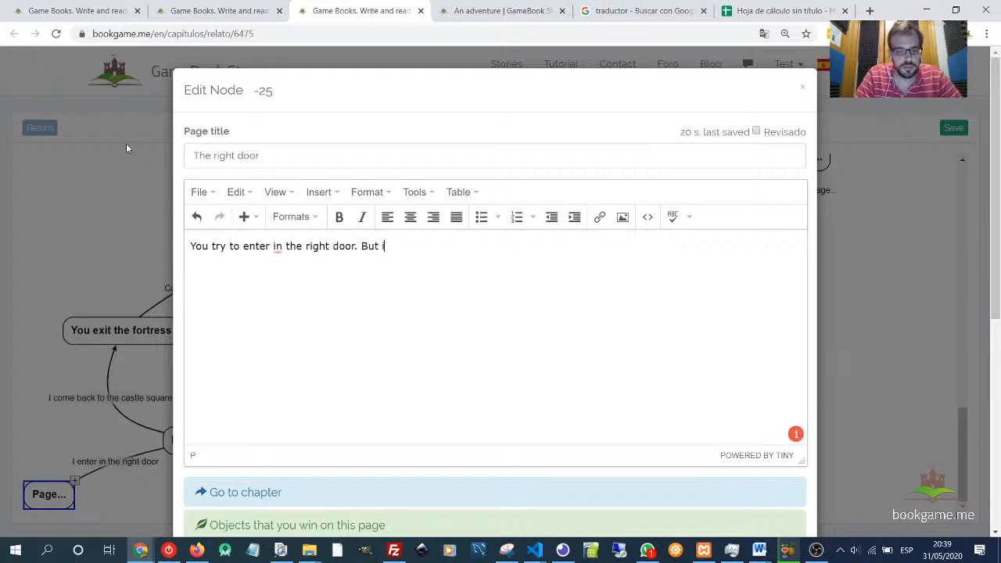
{"action": "type", "text": "t is clo"}
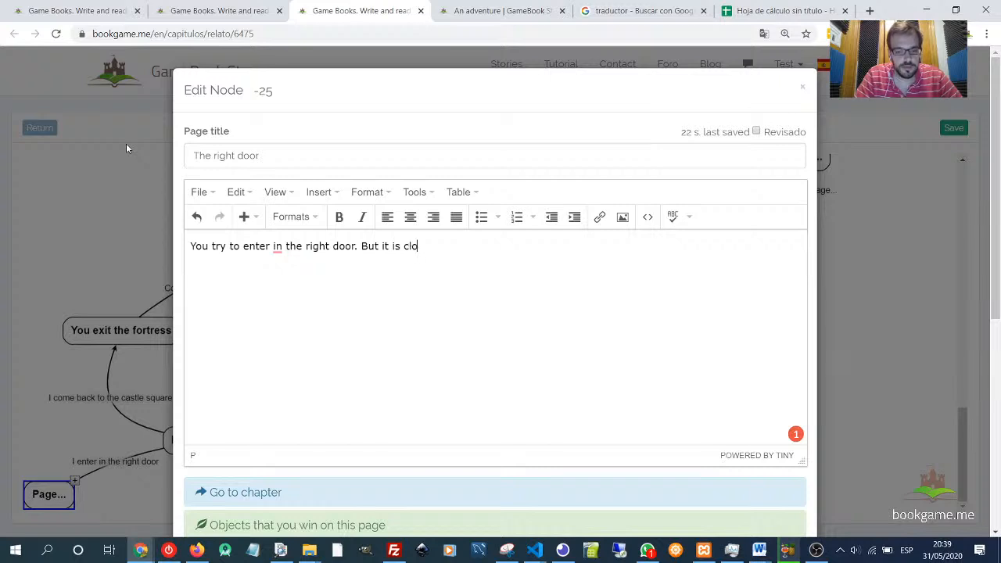
{"action": "type", "text": "sed. "}
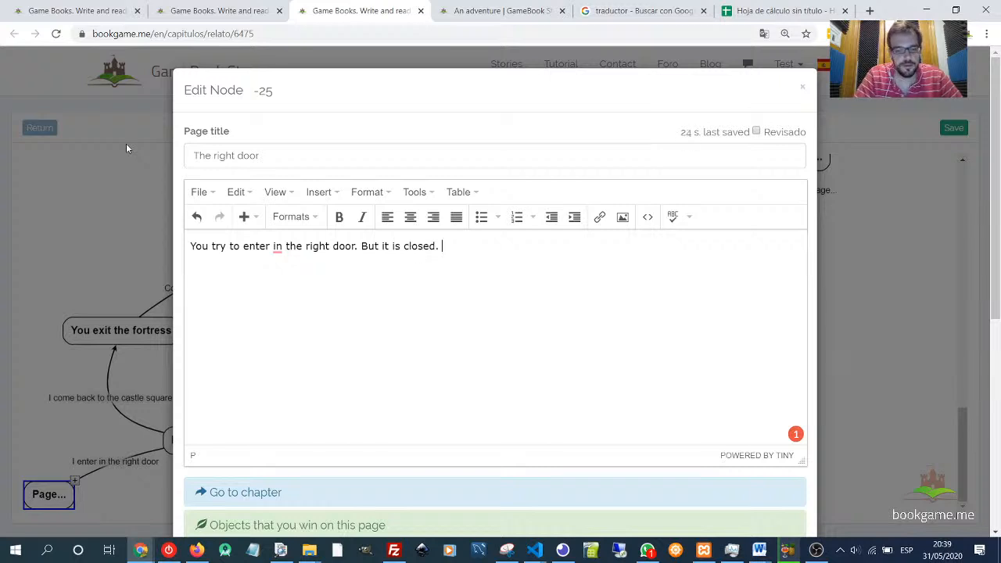
{"action": "type", "text": "You observe "}
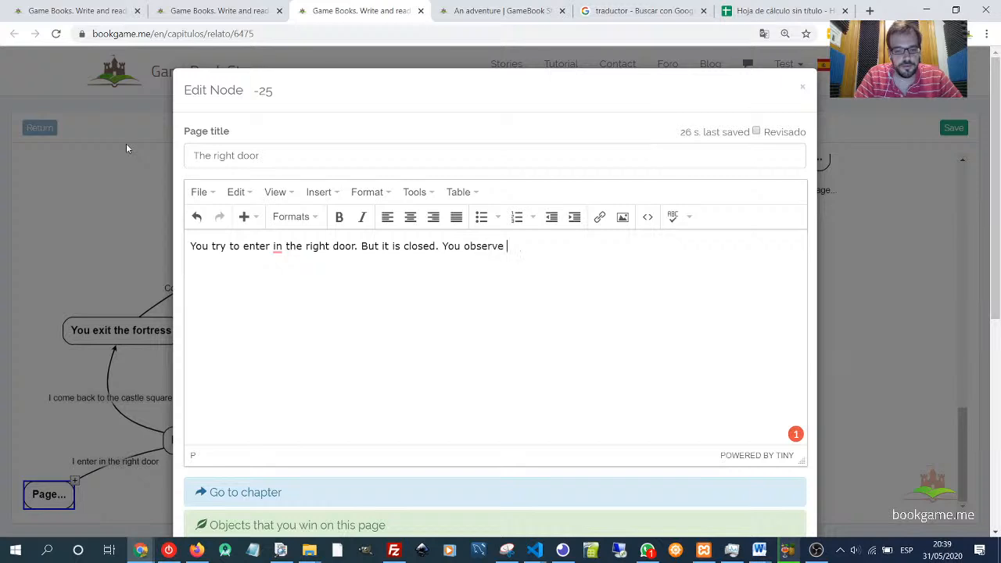
{"action": "type", "text": "that"}
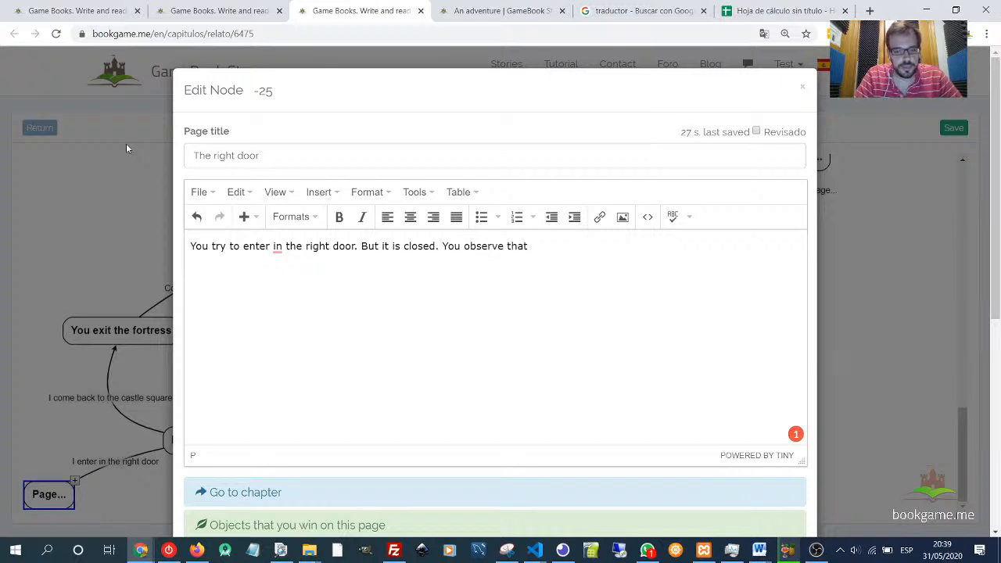
{"action": "key", "text": "BackSpace"}
{"action": "key", "text": "BackSpace"}
{"action": "key", "text": "BackSpace"}
{"action": "key", "text": "BackSpace"}
{"action": "key", "text": "BackSpace"}
{"action": "key", "text": "BackSpace"}
{"action": "key", "text": "BackSpace"}
{"action": "key", "text": "BackSpace"}
{"action": "key", "text": "BackSpace"}
{"action": "key", "text": "BackSpace"}
{"action": "key", "text": "BackSpace"}
{"action": "key", "text": "BackSpace"}
{"action": "key", "text": "BackSpace"}
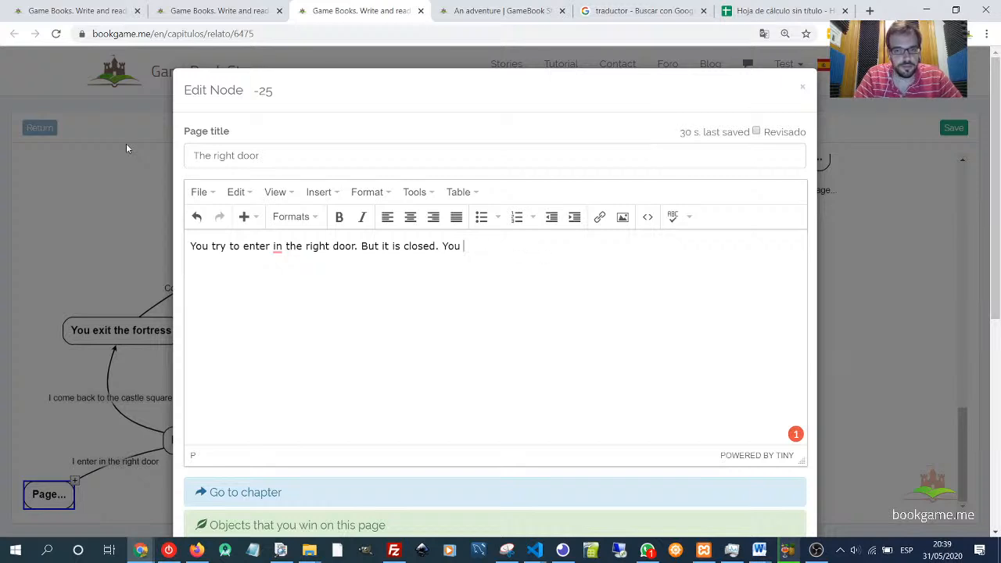
{"action": "type", "text": "nwee"}
{"action": "key", "text": "BackSpace"}
{"action": "key", "text": "BackSpace"}
{"action": "key", "text": "BackSpace"}
{"action": "type", "text": "eed"}
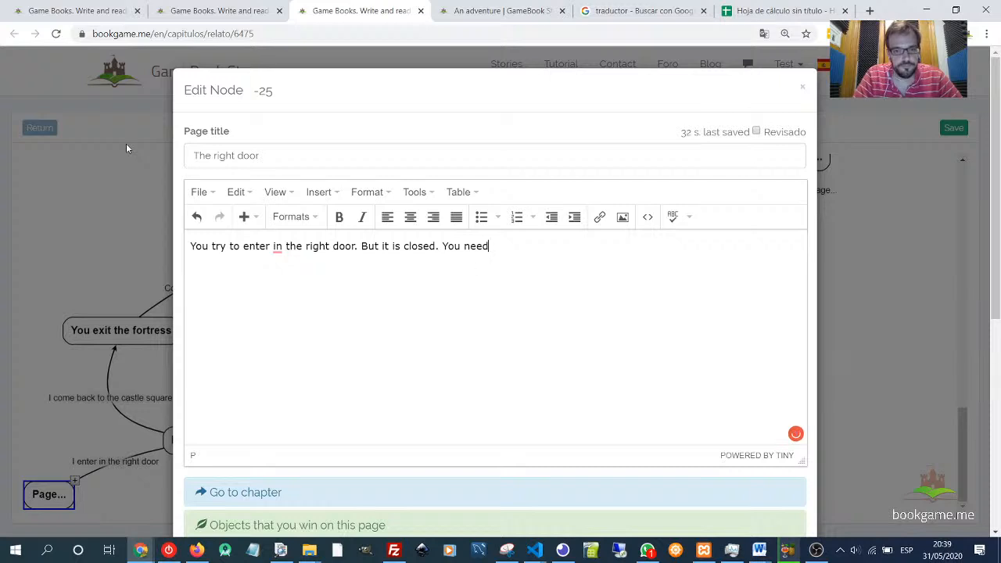
{"action": "type", "text": " a key to en"}
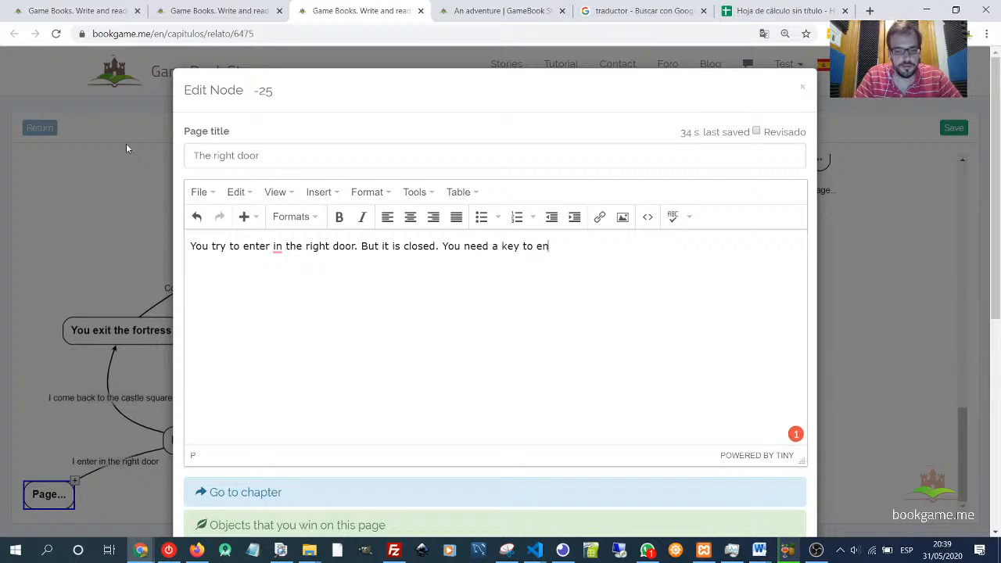
{"action": "type", "text": "ter in "}
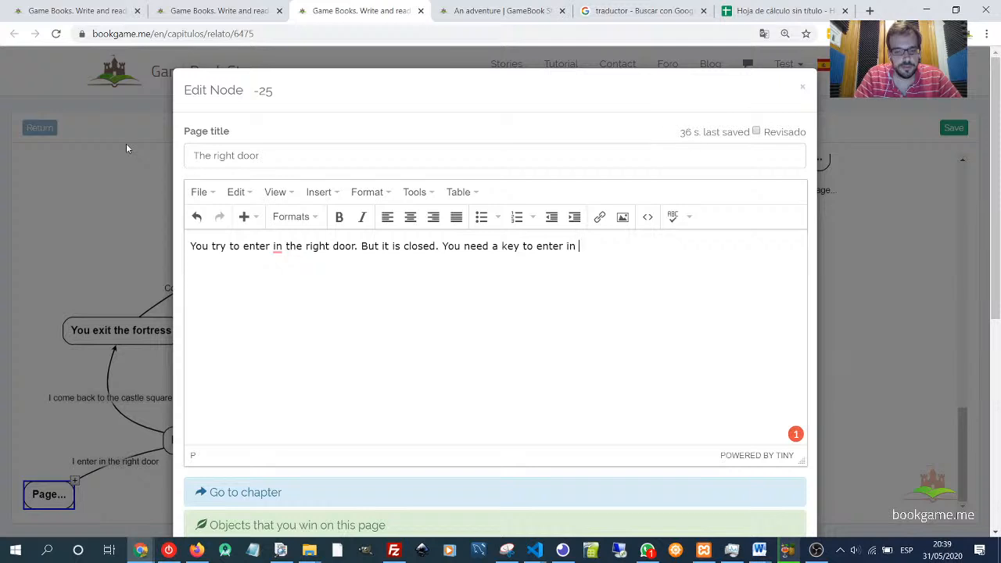
{"action": "type", "text": "this room."}
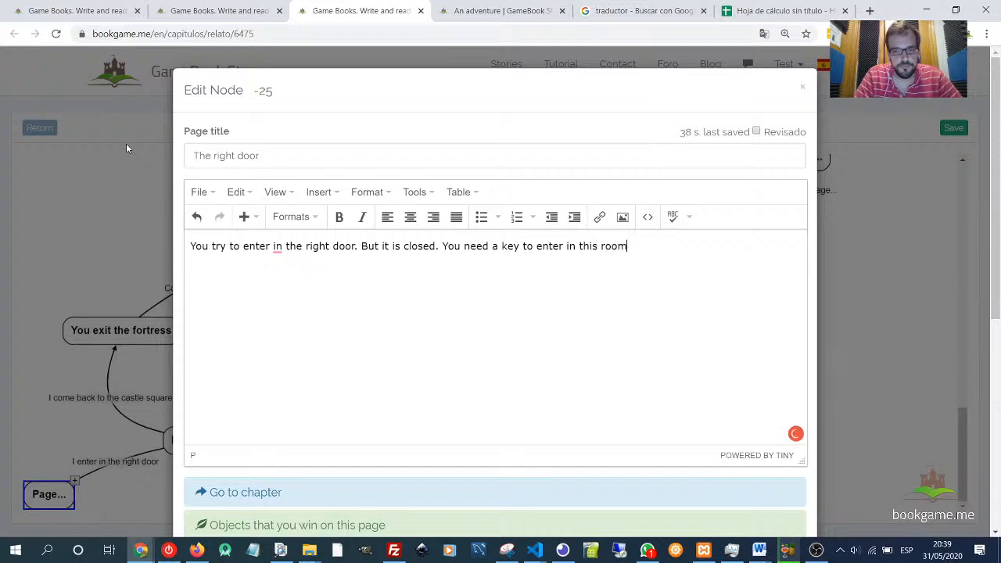
- Remove the word "in" from "enter in the right door" in the page text and save the page
{"action": "left_click", "coordinate": [278, 245]}
{"action": "left_click", "coordinate": [282, 283]}
{"action": "scroll", "coordinate": [610, 313], "scroll_direction": "down", "scroll_amount": 5}
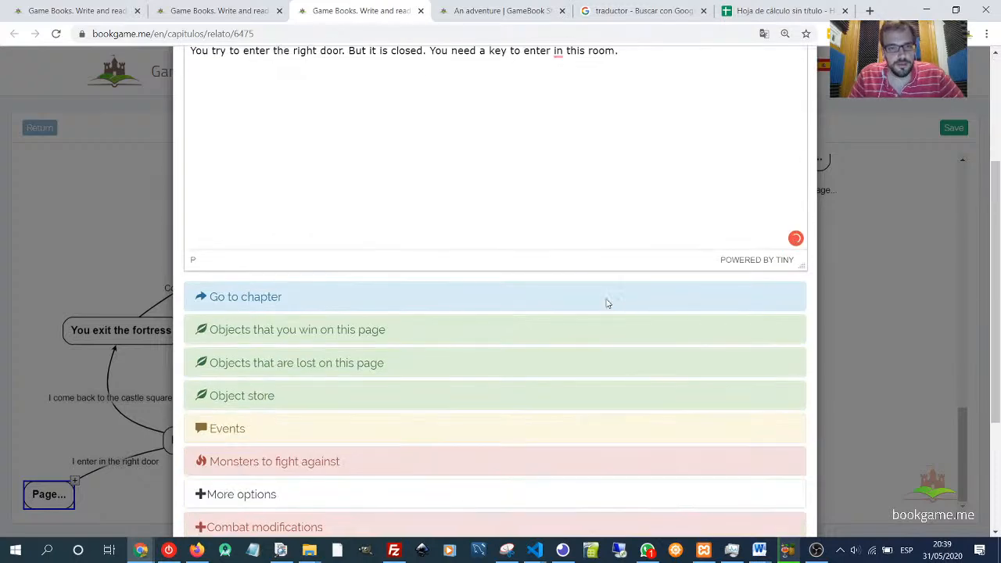
{"action": "left_click", "coordinate": [782, 499]}
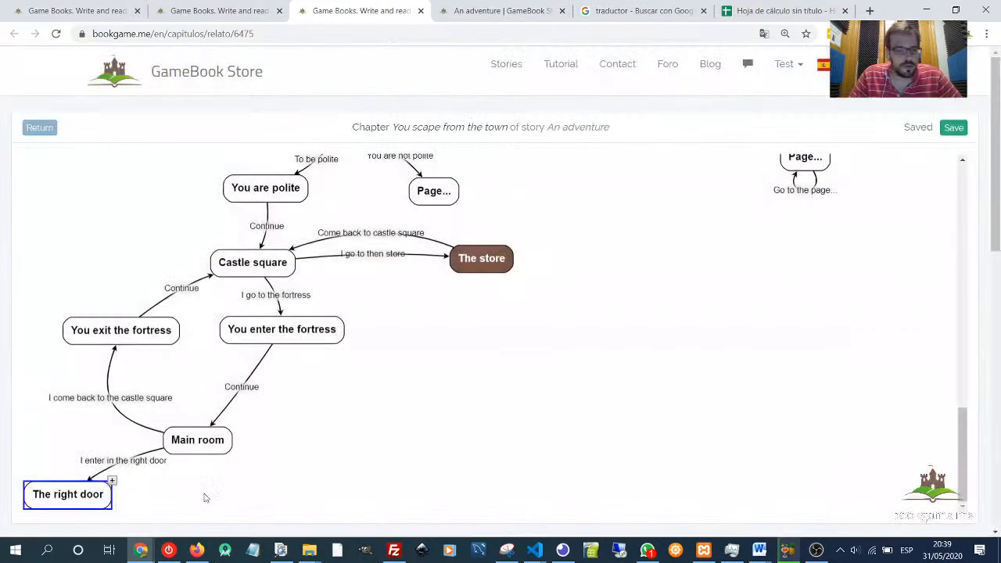
- Add a new page linked from The right door and place it below that node
{"action": "left_click", "coordinate": [114, 481]}
{"action": "left_click_drag", "start_coordinate": [191, 498], "coordinate": [25, 554]}
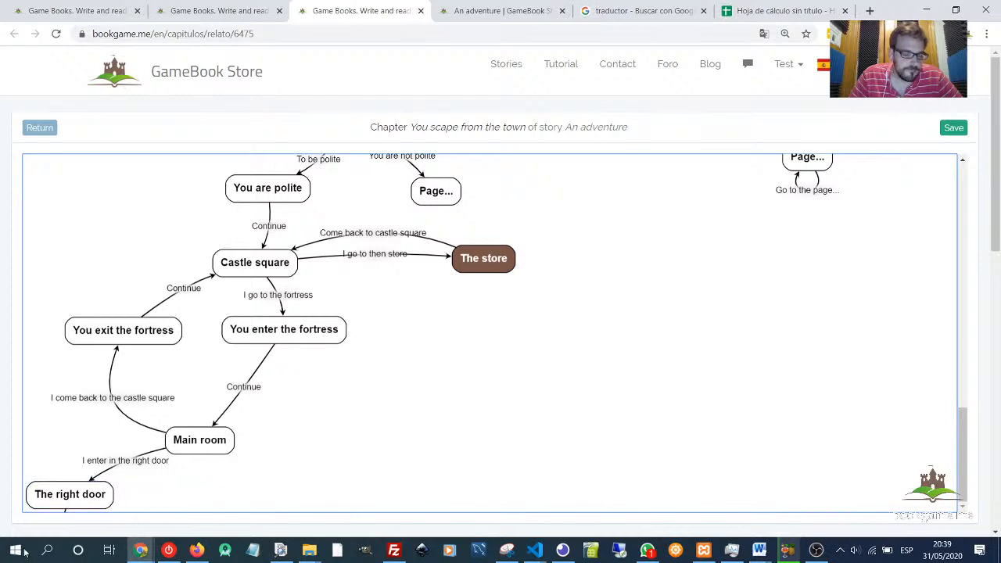
{"action": "left_click_drag", "start_coordinate": [55, 486], "coordinate": [73, 509]}
- Title the new link "You open the door with the key."
{"action": "double_click", "coordinate": [71, 445]}
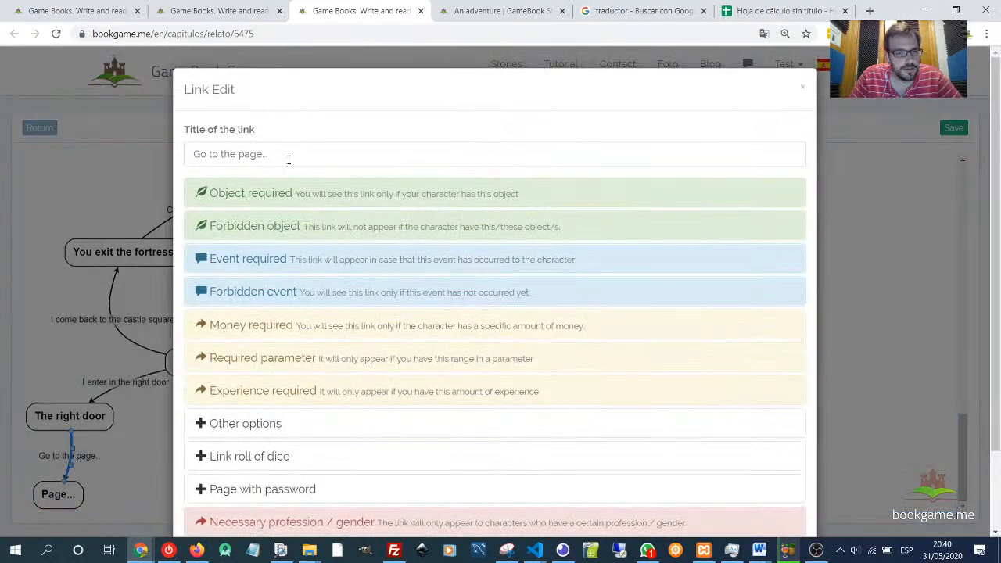
{"action": "left_click_drag", "start_coordinate": [289, 160], "coordinate": [194, 159]}
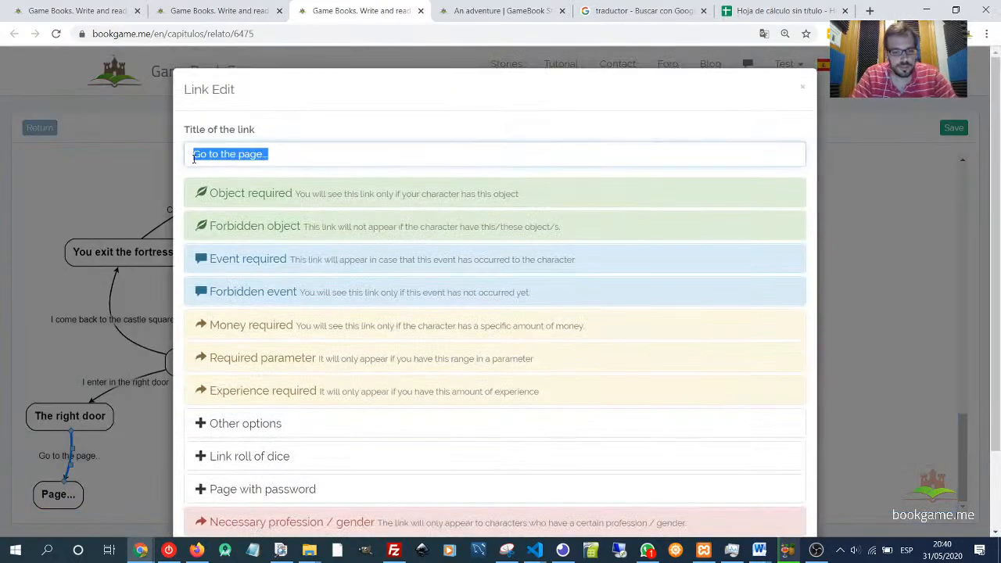
{"action": "type", "text": "You use the"}
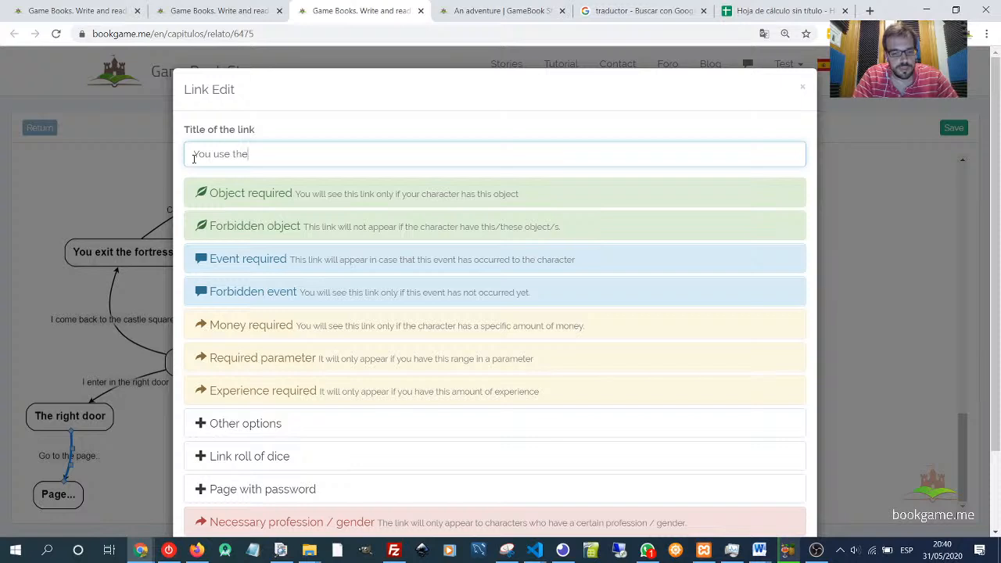
{"action": "type", "text": " key to enter"}
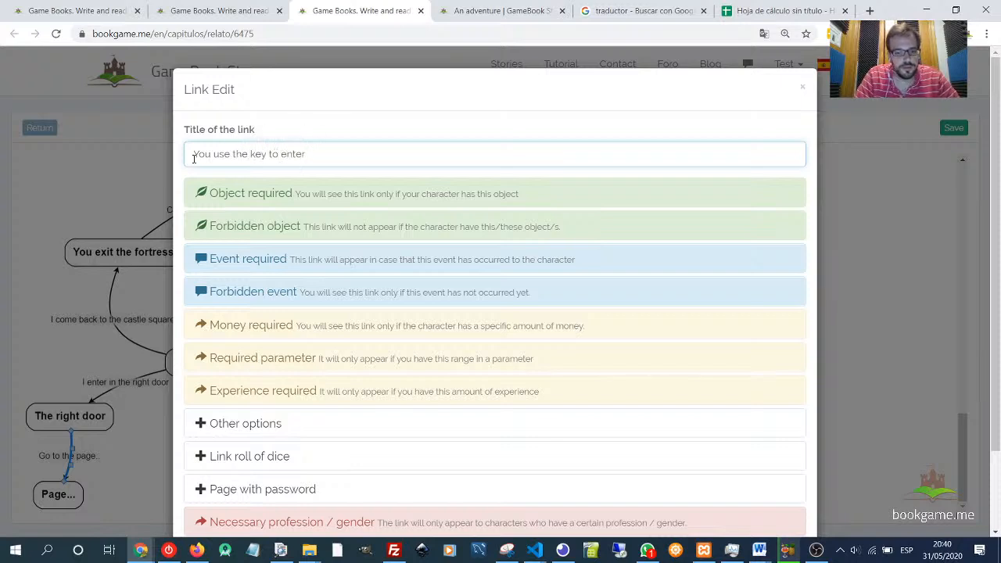
{"action": "type", "text": " the ro"}
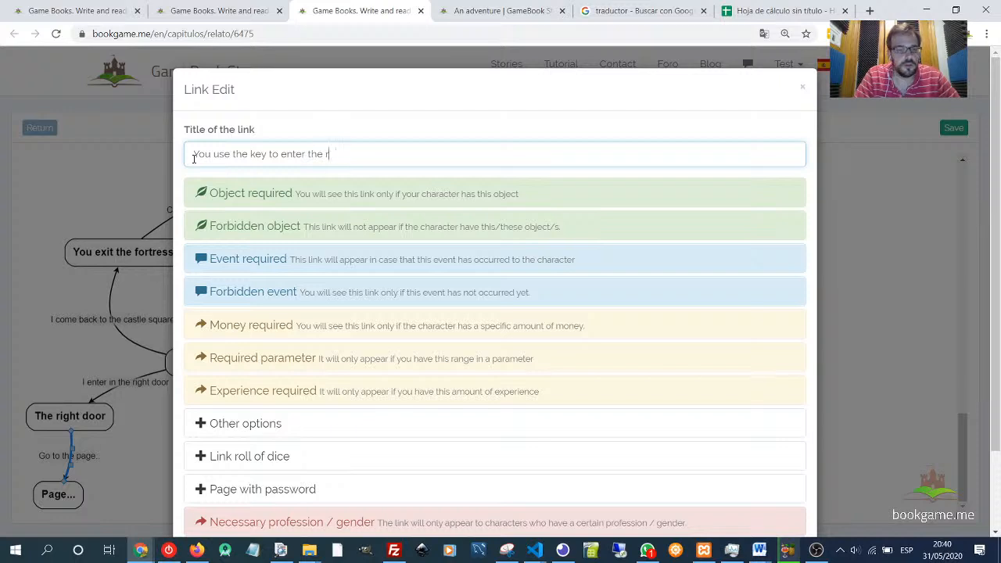
{"action": "key", "text": "BackSpace"}
{"action": "key", "text": "BackSpace"}
{"action": "key", "text": "BackSpace"}
{"action": "key", "text": "BackSpace"}
{"action": "key", "text": "BackSpace"}
{"action": "key", "text": "BackSpace"}
{"action": "key", "text": "BackSpace"}
{"action": "key", "text": "BackSpace"}
{"action": "key", "text": "BackSpace"}
{"action": "key", "text": "BackSpace"}
{"action": "key", "text": "BackSpace"}
{"action": "key", "text": "BackSpace"}
{"action": "key", "text": "BackSpace"}
{"action": "key", "text": "BackSpace"}
{"action": "key", "text": "BackSpace"}
{"action": "key", "text": "BackSpace"}
{"action": "key", "text": "BackSpace"}
{"action": "key", "text": "BackSpace"}
{"action": "key", "text": "BackSpace"}
{"action": "key", "text": "BackSpace"}
{"action": "type", "text": "Y"}
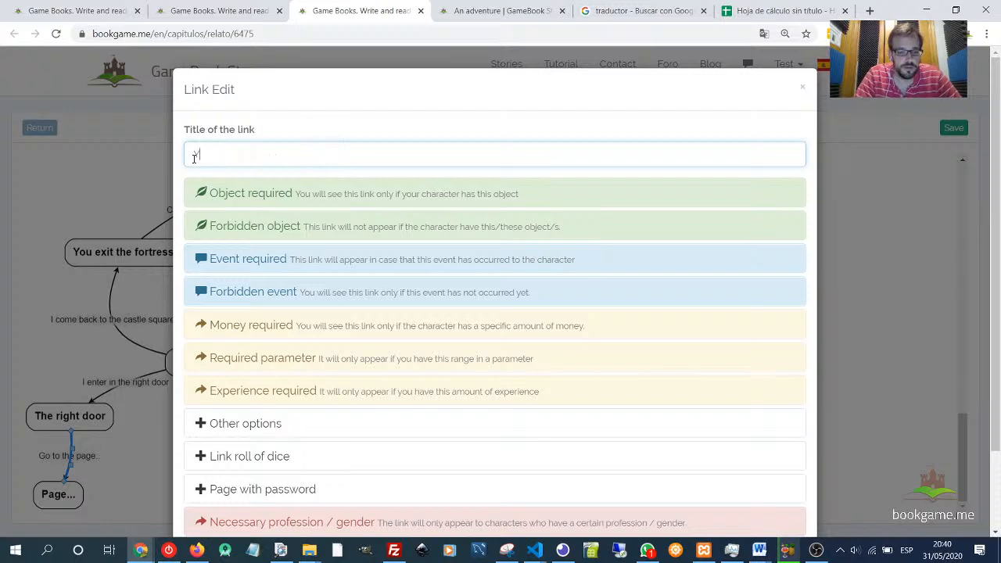
{"action": "type", "text": "ou open the "}
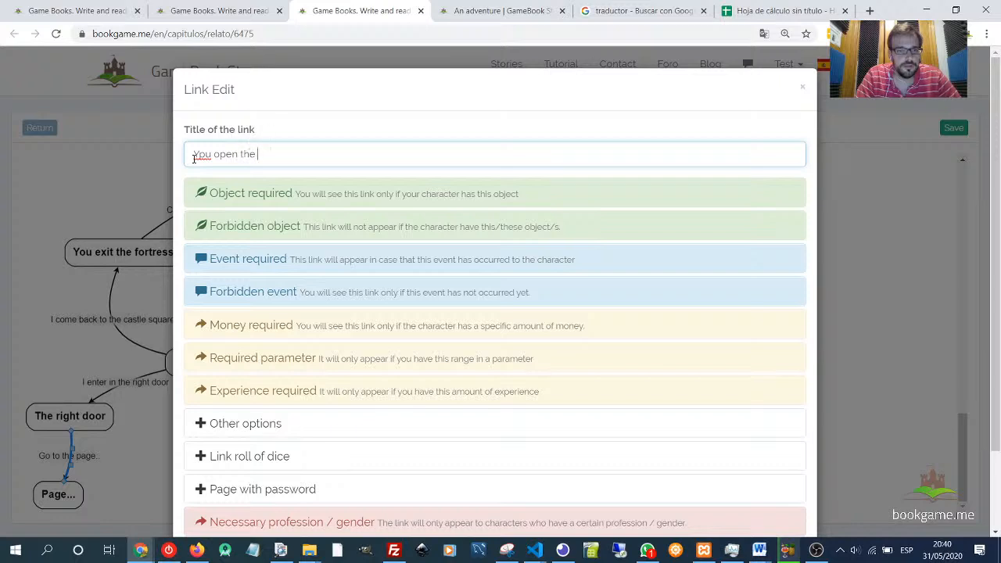
{"action": "type", "text": "door "}
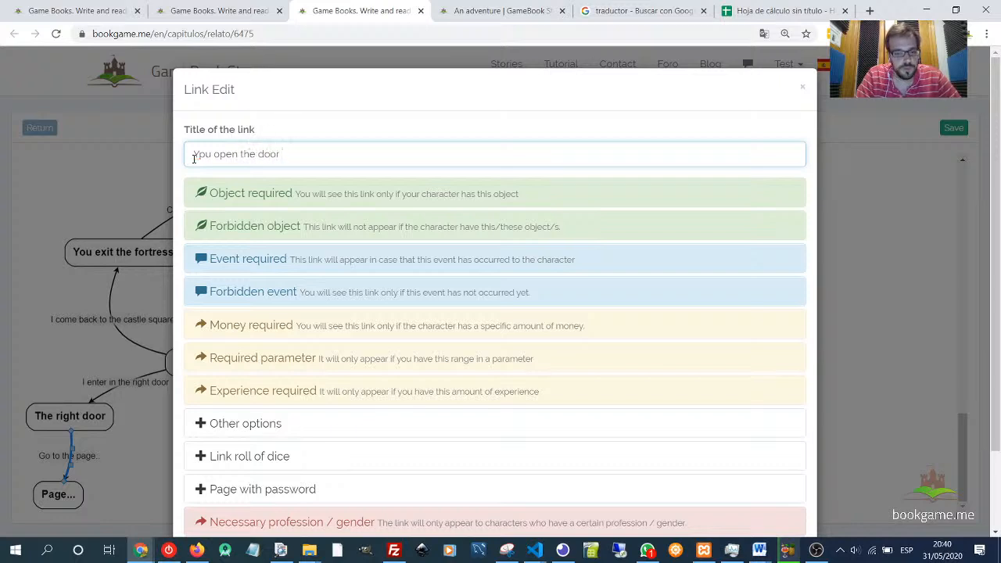
{"action": "type", "text": "with the ke"}
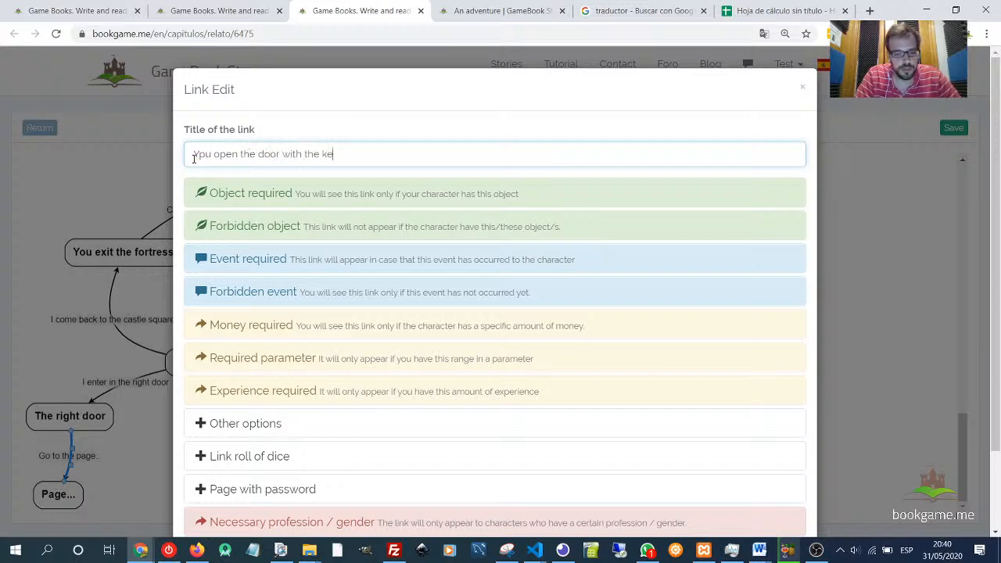
{"action": "type", "text": "y."}
{"action": "left_click_drag", "start_coordinate": [194, 155], "coordinate": [214, 155]}
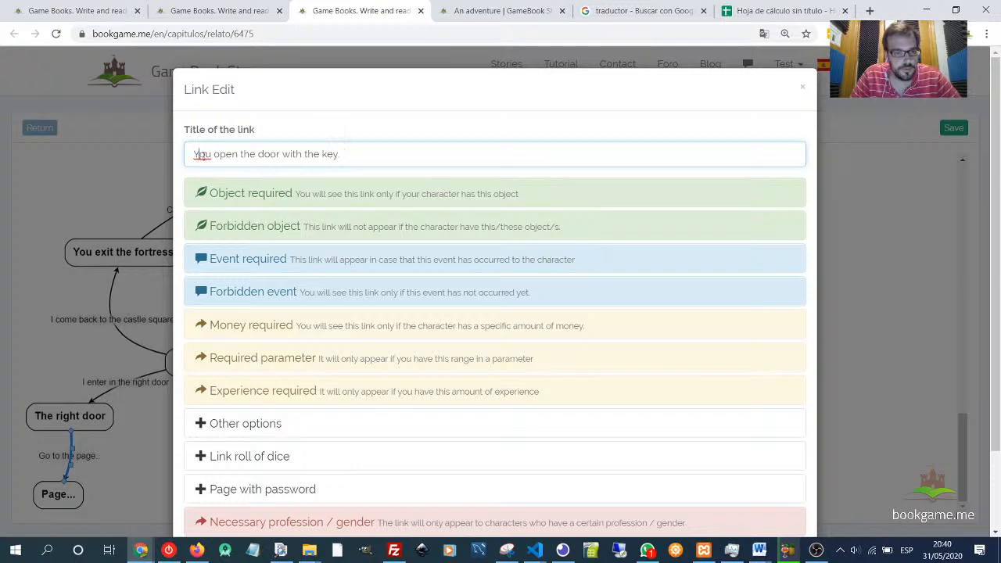
{"action": "left_click", "coordinate": [215, 155]}
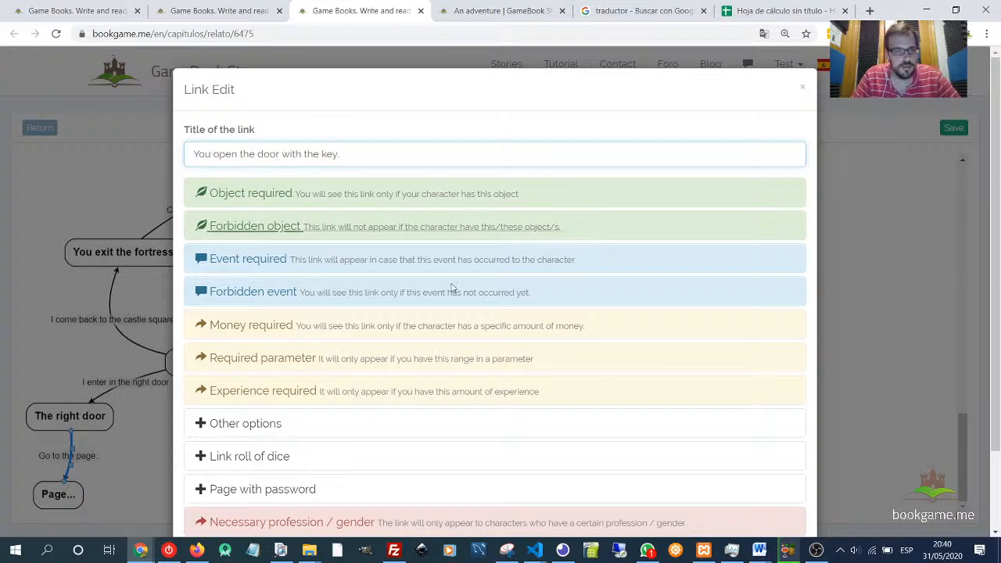
- Browse the link's required-object list for a key, then save the link
{"action": "left_click", "coordinate": [246, 196]}
{"action": "left_click", "coordinate": [302, 232]}
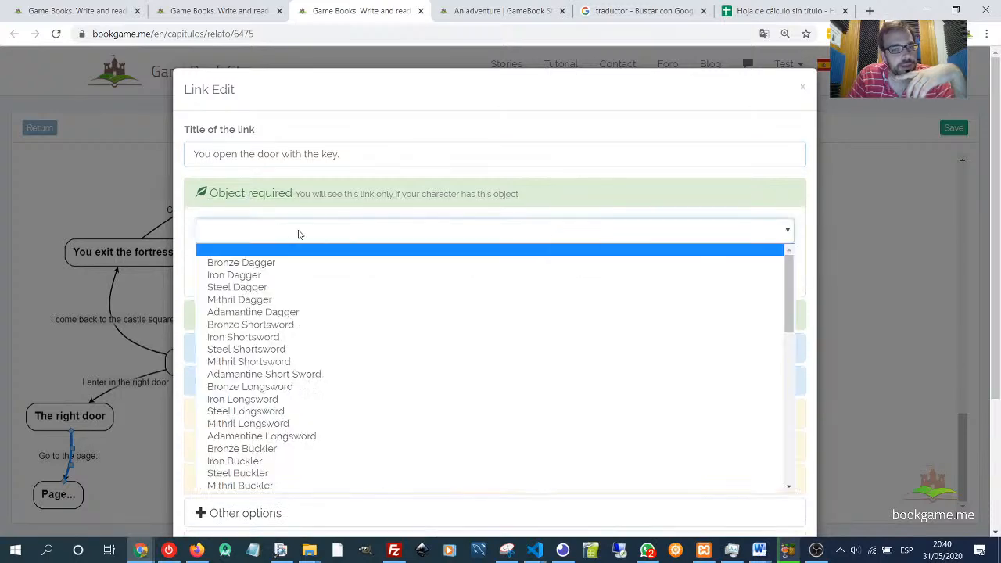
{"action": "scroll", "coordinate": [270, 305], "scroll_direction": "down", "scroll_amount": 5}
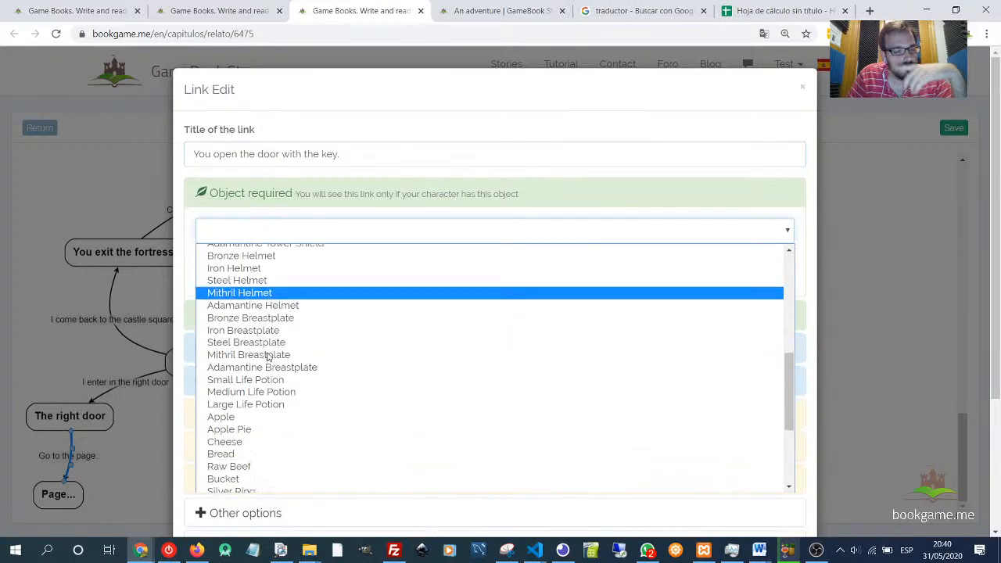
{"action": "scroll", "coordinate": [268, 354], "scroll_direction": "down", "scroll_amount": 2}
{"action": "scroll", "coordinate": [274, 360], "scroll_direction": "down", "scroll_amount": 2}
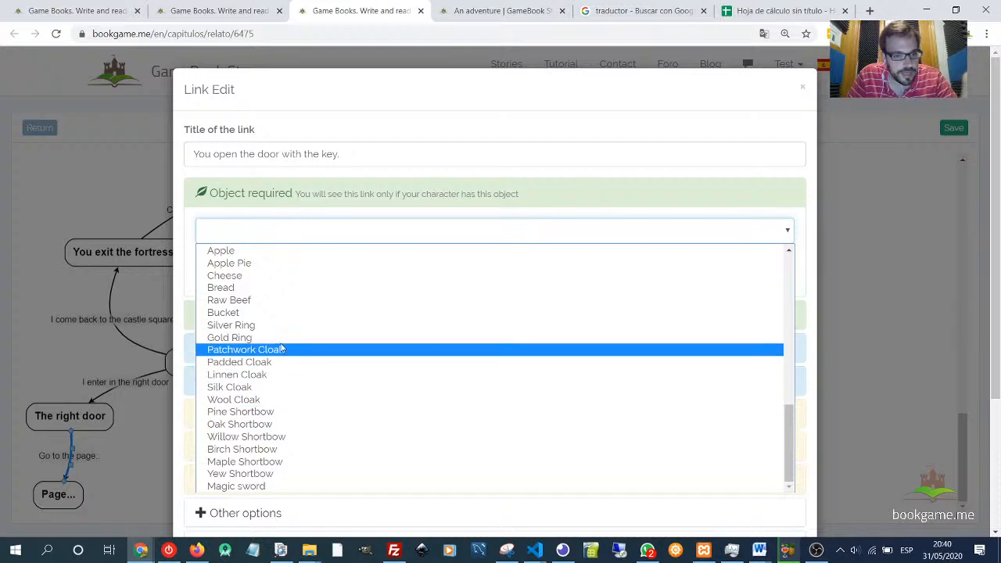
{"action": "scroll", "coordinate": [276, 290], "scroll_direction": "up", "scroll_amount": 10}
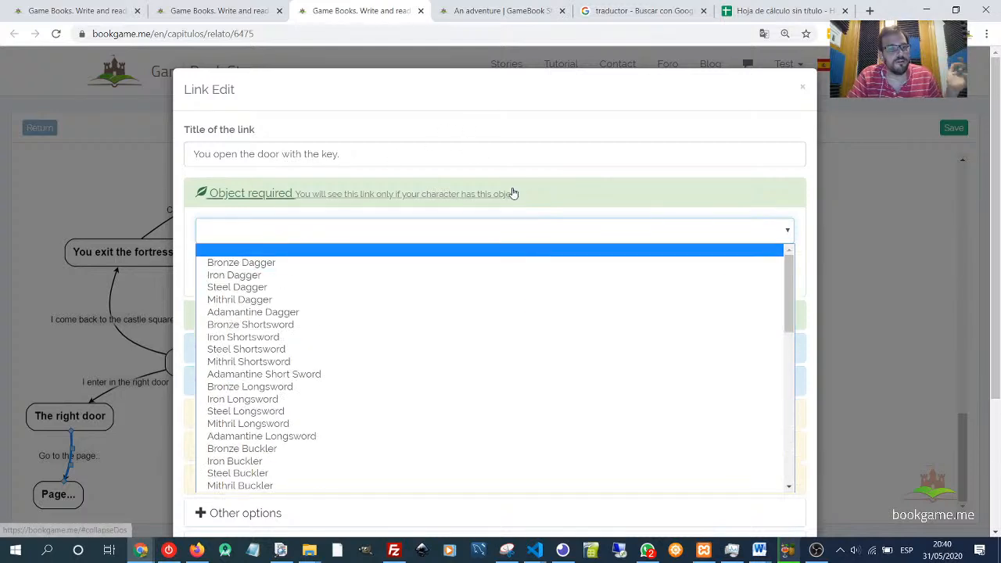
{"action": "left_click", "coordinate": [550, 188]}
{"action": "scroll", "coordinate": [599, 368], "scroll_direction": "down", "scroll_amount": 3}
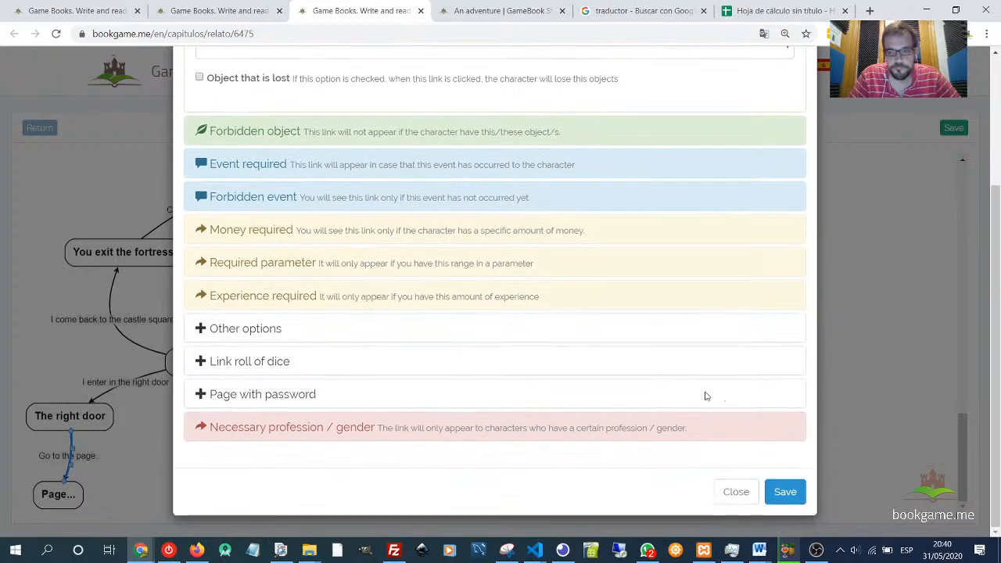
{"action": "left_click", "coordinate": [782, 493]}
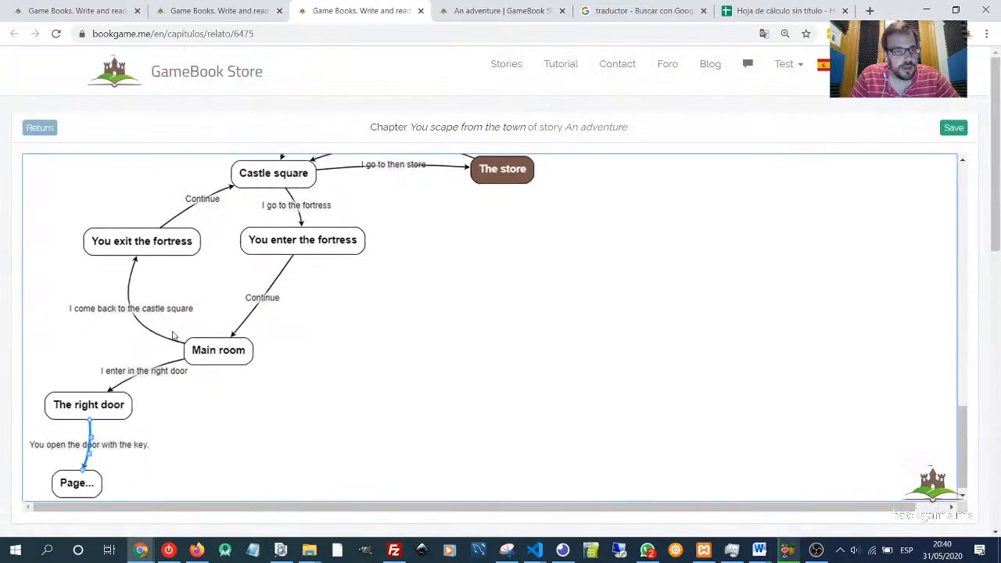
- Switch to the story's object list and start a new object of type Object named Key
{"action": "left_click", "coordinate": [186, 10]}
{"action": "scroll", "coordinate": [461, 244], "scroll_direction": "up", "scroll_amount": 5}
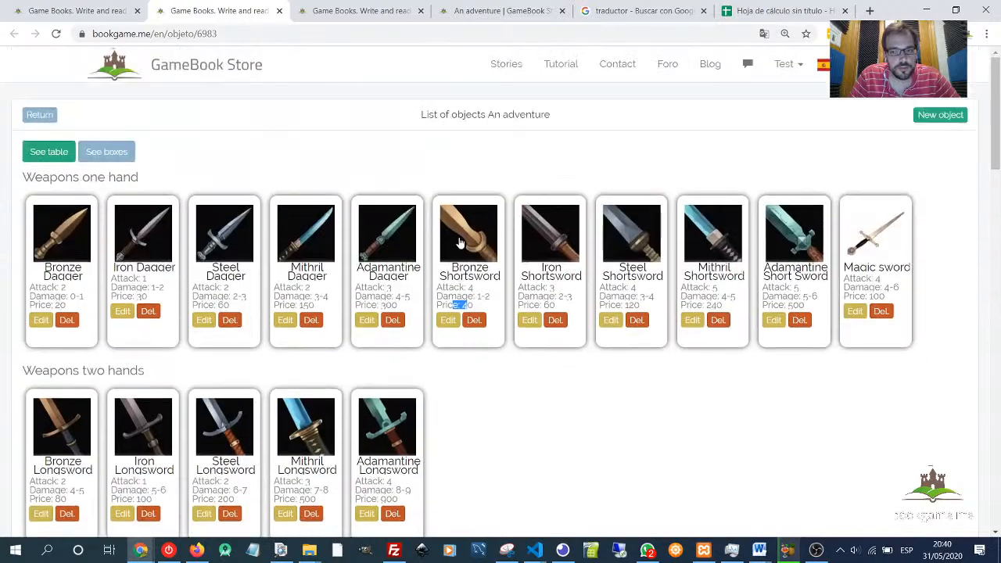
{"action": "scroll", "coordinate": [551, 270], "scroll_direction": "down", "scroll_amount": 15}
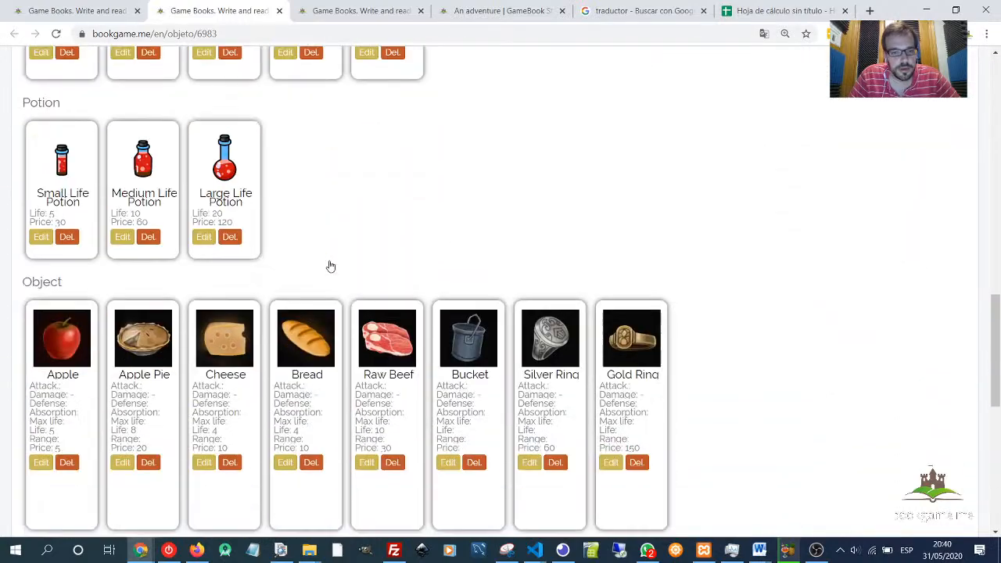
{"action": "scroll", "coordinate": [268, 337], "scroll_direction": "down", "scroll_amount": 3}
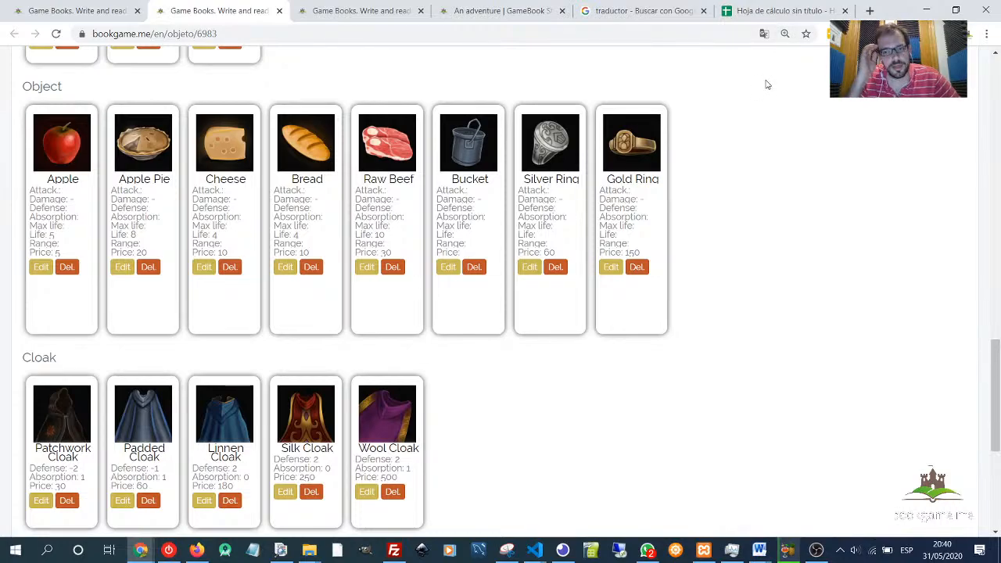
{"action": "scroll", "coordinate": [820, 138], "scroll_direction": "up", "scroll_amount": 20}
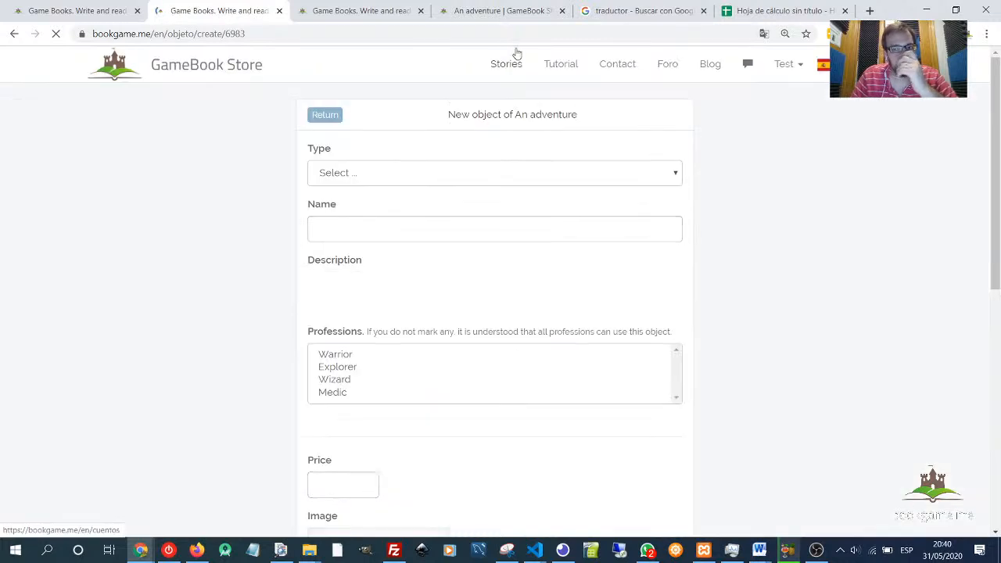
{"action": "left_click", "coordinate": [356, 173]}
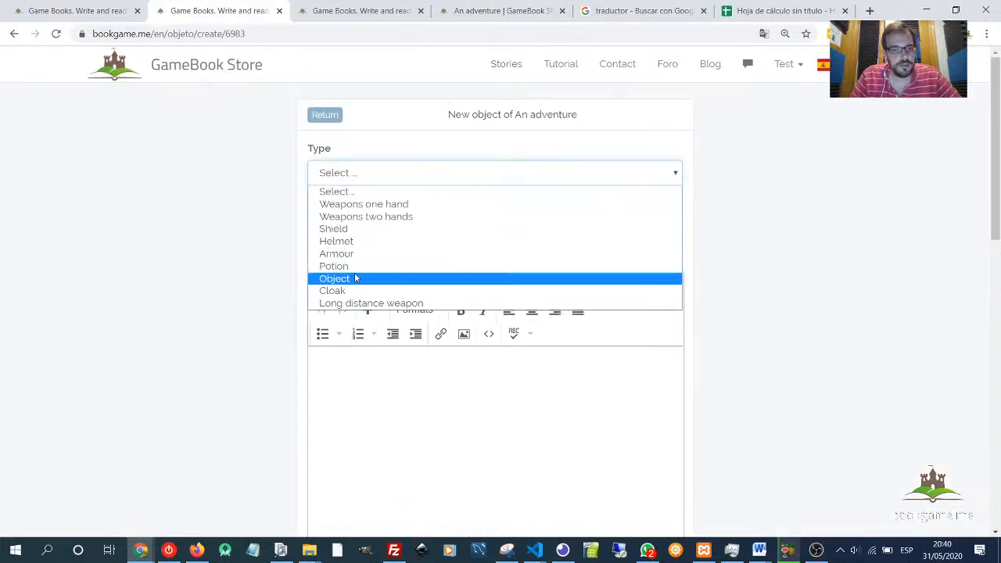
{"action": "left_click", "coordinate": [352, 277]}
{"action": "left_click", "coordinate": [342, 228]}
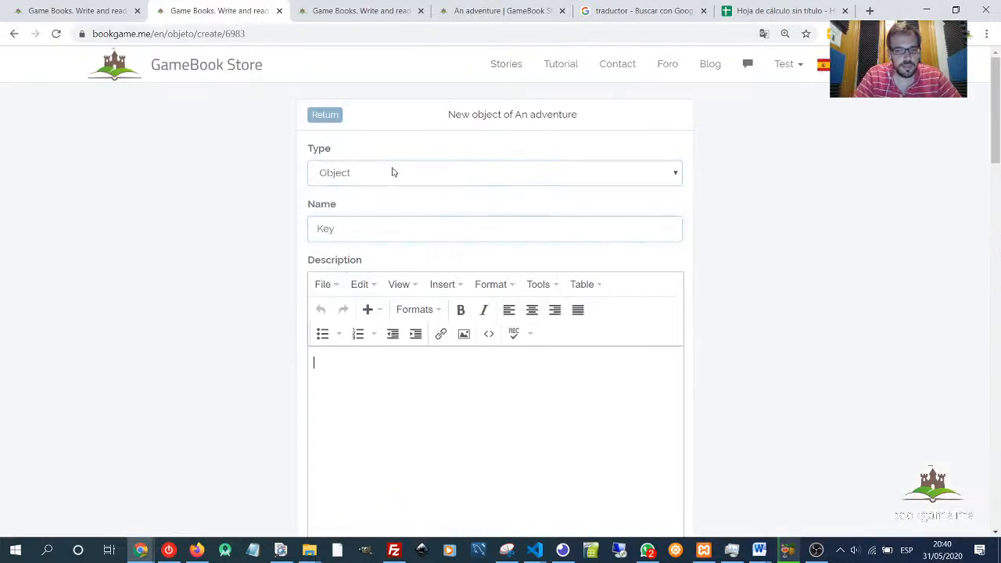
- Browse the image library's object categories for a key picture for the new object, then close the picker
{"action": "scroll", "coordinate": [464, 394], "scroll_direction": "down", "scroll_amount": 5}
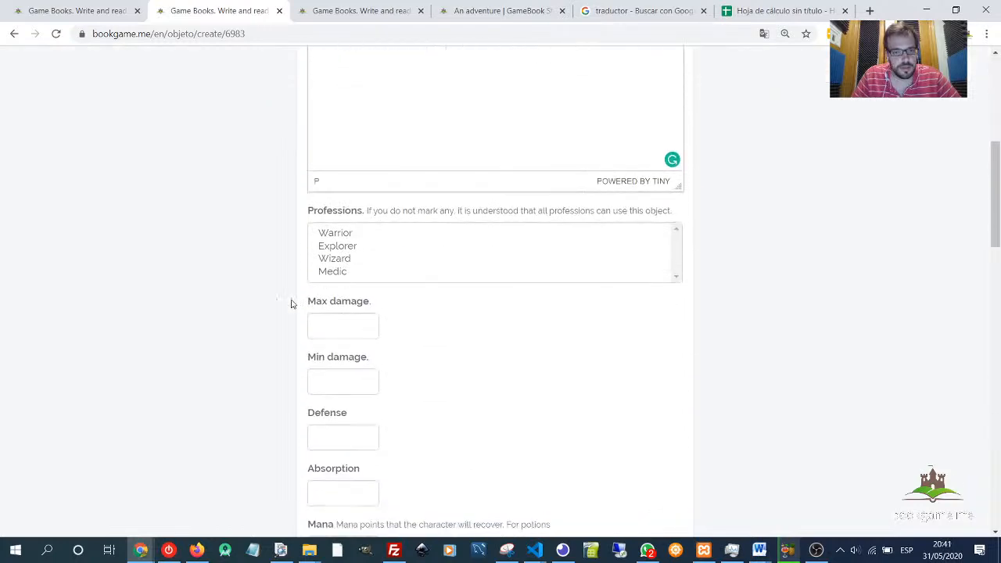
{"action": "scroll", "coordinate": [287, 300], "scroll_direction": "up", "scroll_amount": 4}
{"action": "scroll", "coordinate": [244, 344], "scroll_direction": "down", "scroll_amount": 8}
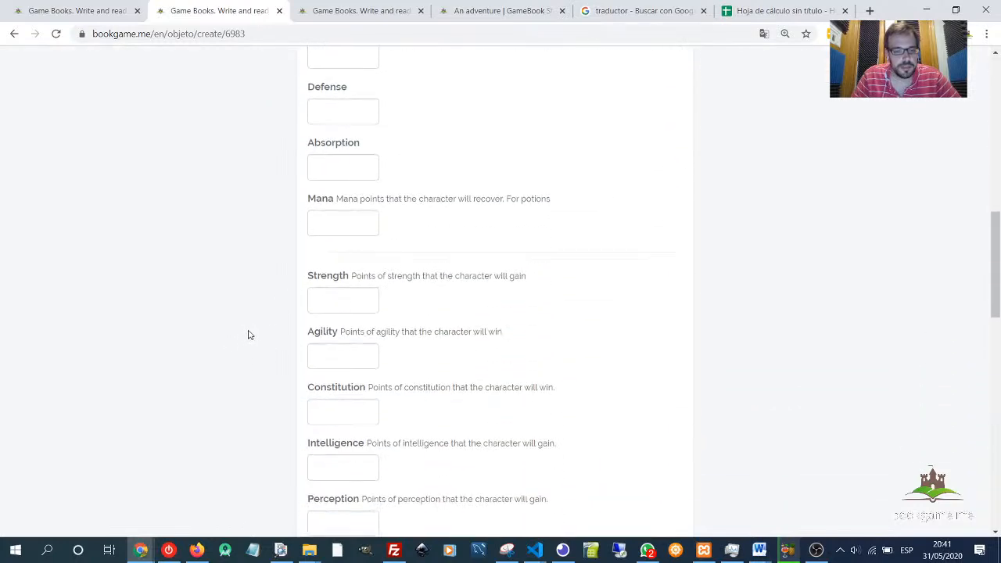
{"action": "scroll", "coordinate": [333, 212], "scroll_direction": "down", "scroll_amount": 11}
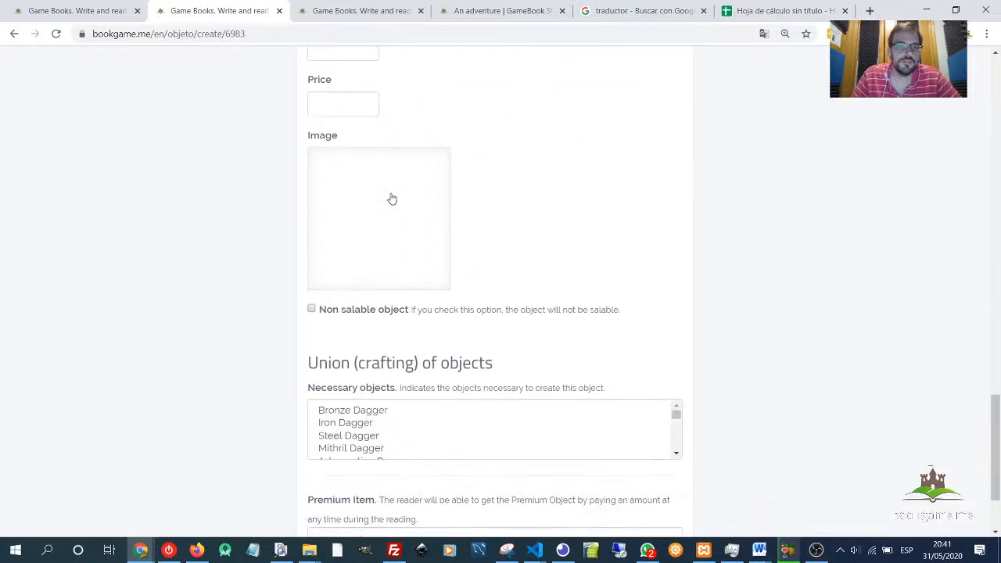
{"action": "left_click", "coordinate": [392, 200]}
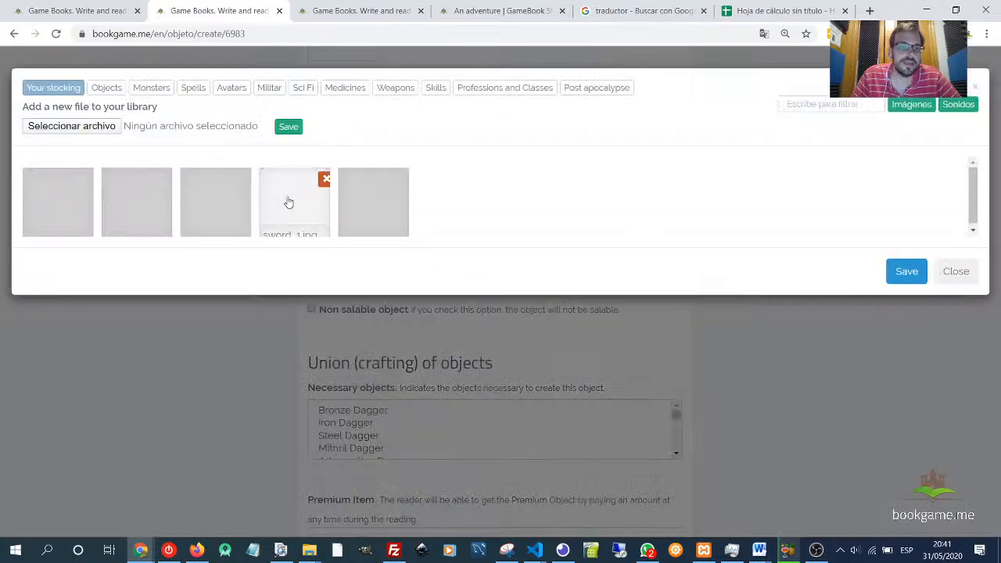
{"action": "left_click", "coordinate": [106, 88]}
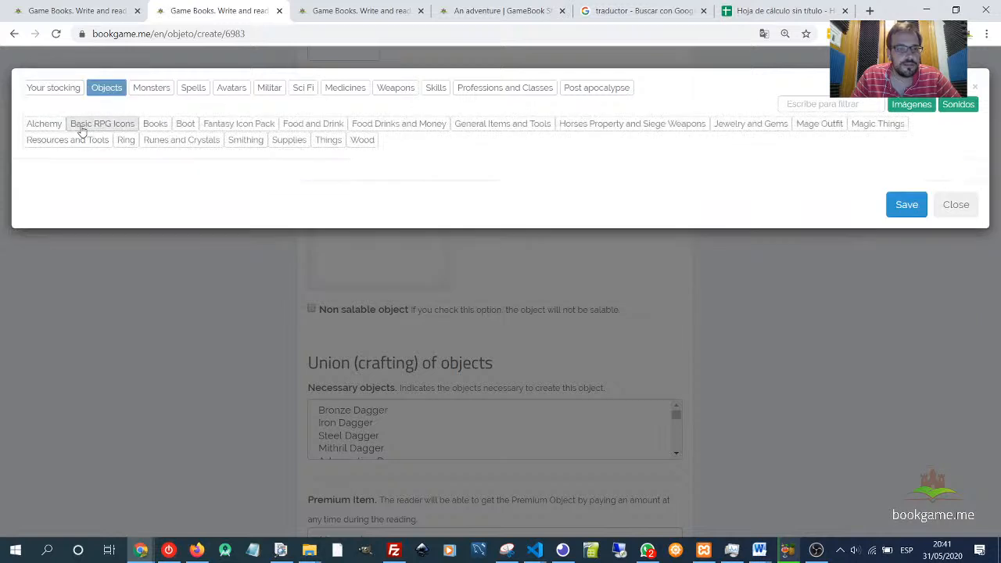
{"action": "left_click", "coordinate": [87, 129]}
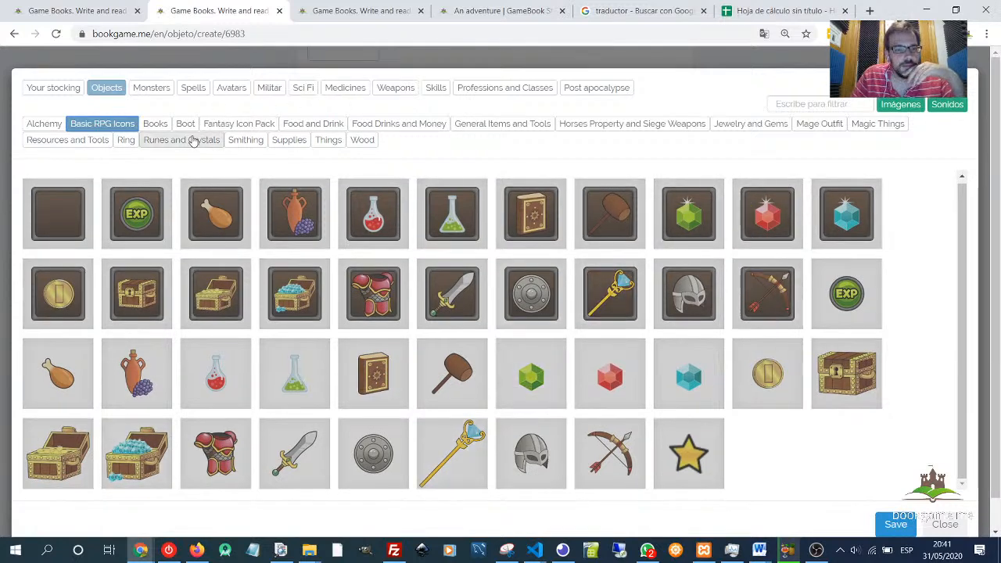
{"action": "left_click", "coordinate": [240, 128]}
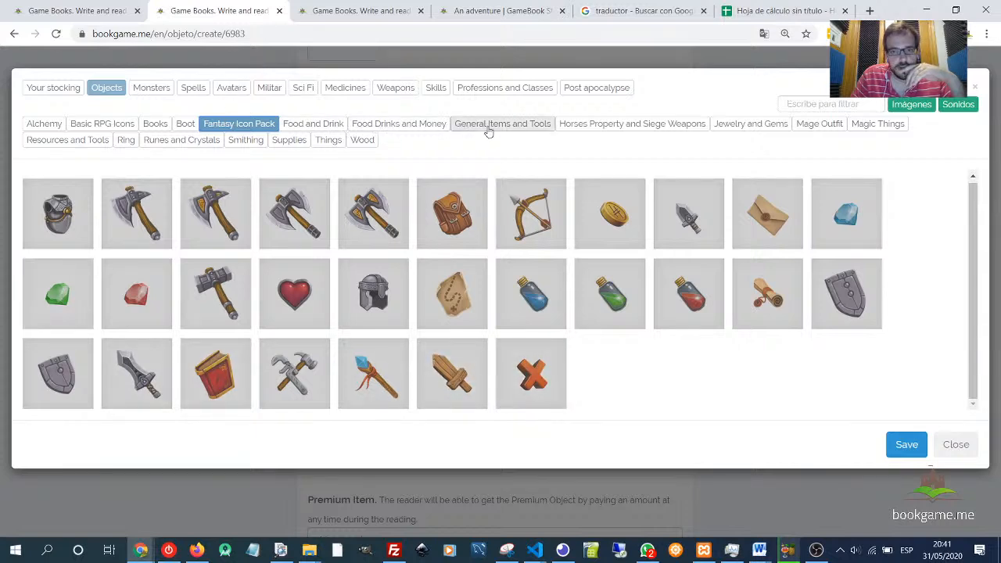
{"action": "left_click", "coordinate": [517, 123]}
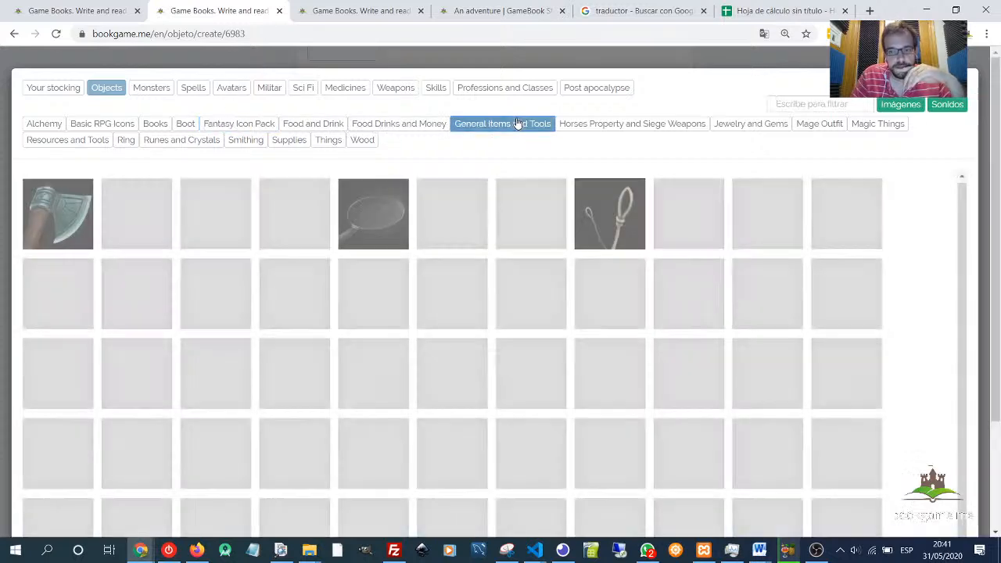
{"action": "scroll", "coordinate": [508, 301], "scroll_direction": "down", "scroll_amount": 1}
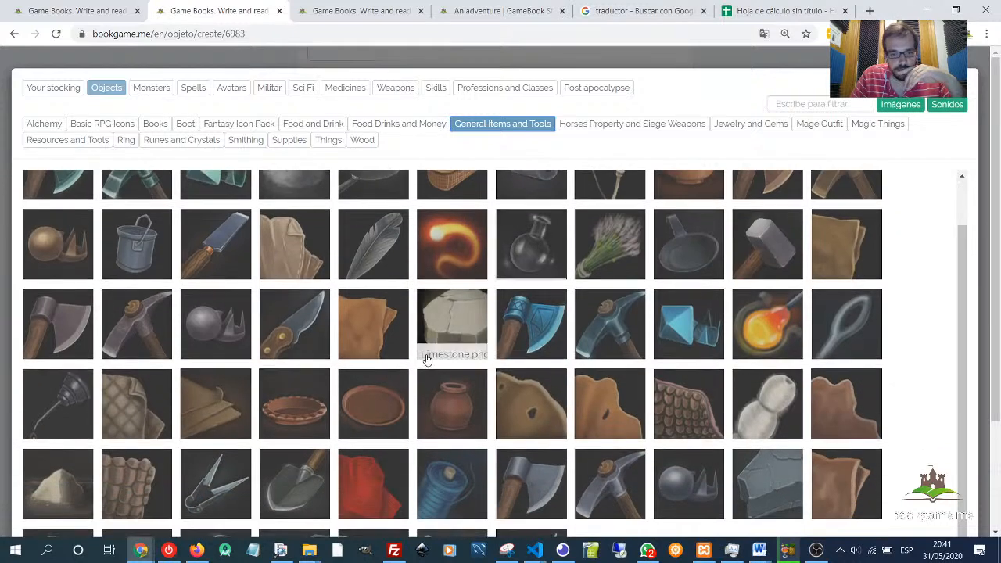
{"action": "scroll", "coordinate": [426, 353], "scroll_direction": "down", "scroll_amount": 3}
{"action": "scroll", "coordinate": [426, 353], "scroll_direction": "up", "scroll_amount": 3}
{"action": "scroll", "coordinate": [429, 354], "scroll_direction": "up", "scroll_amount": 1}
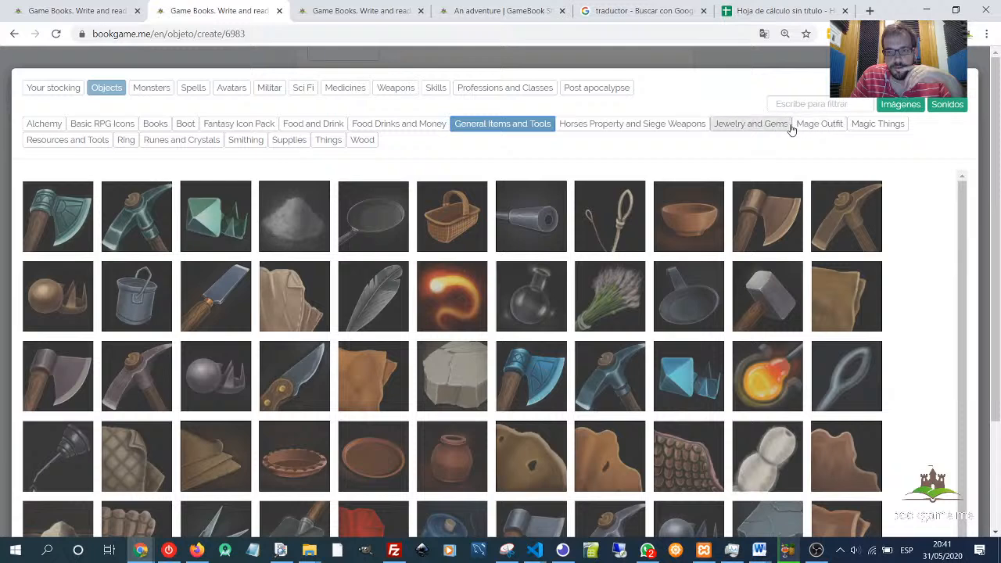
{"action": "left_click", "coordinate": [50, 148]}
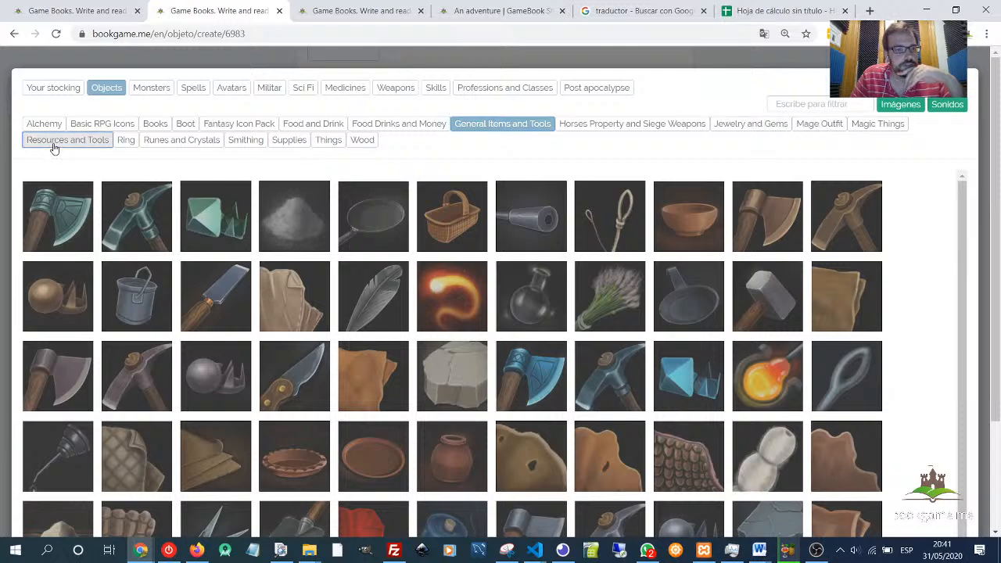
{"action": "left_click", "coordinate": [611, 108]}
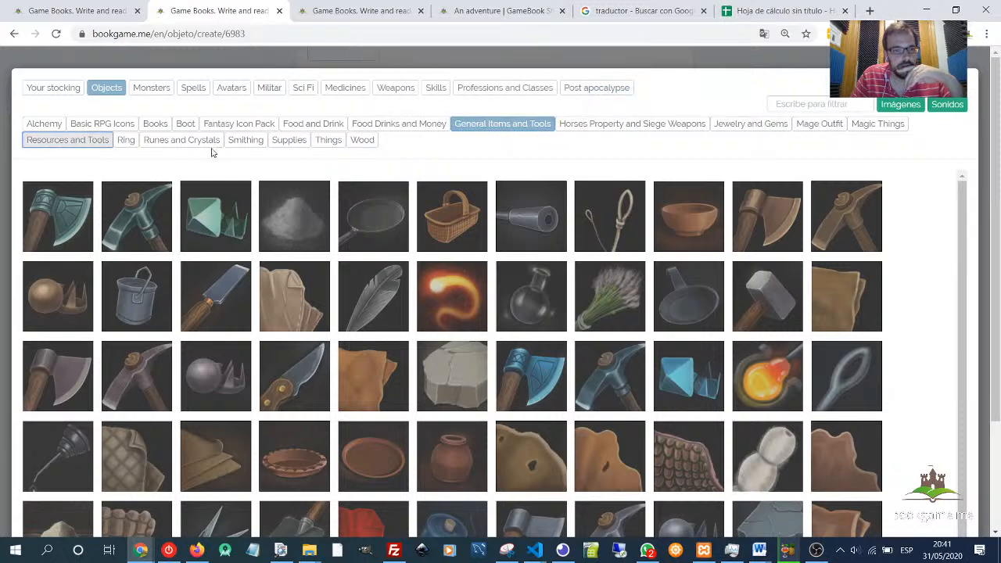
{"action": "left_click", "coordinate": [280, 143]}
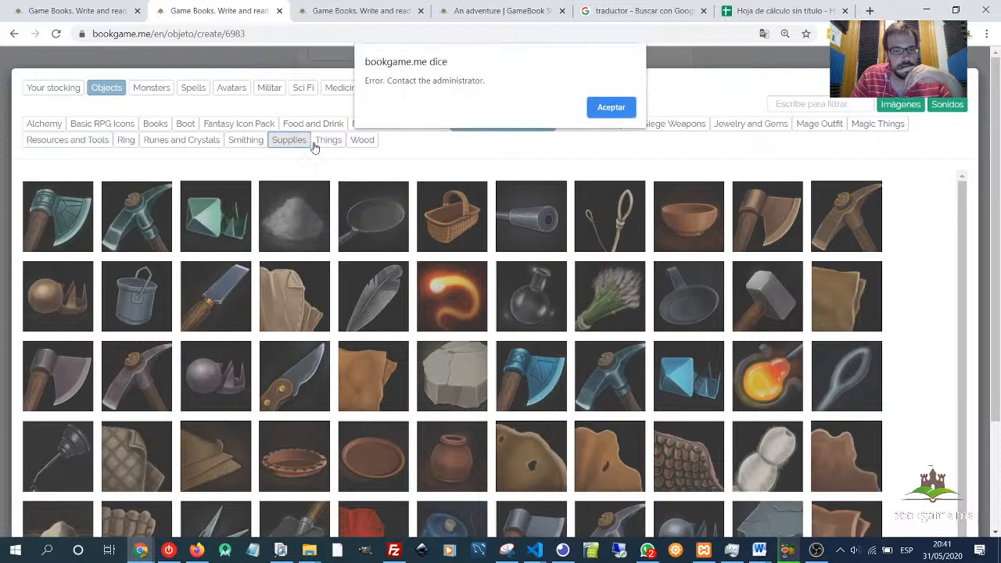
{"action": "left_click", "coordinate": [611, 107]}
{"action": "left_click", "coordinate": [329, 140]}
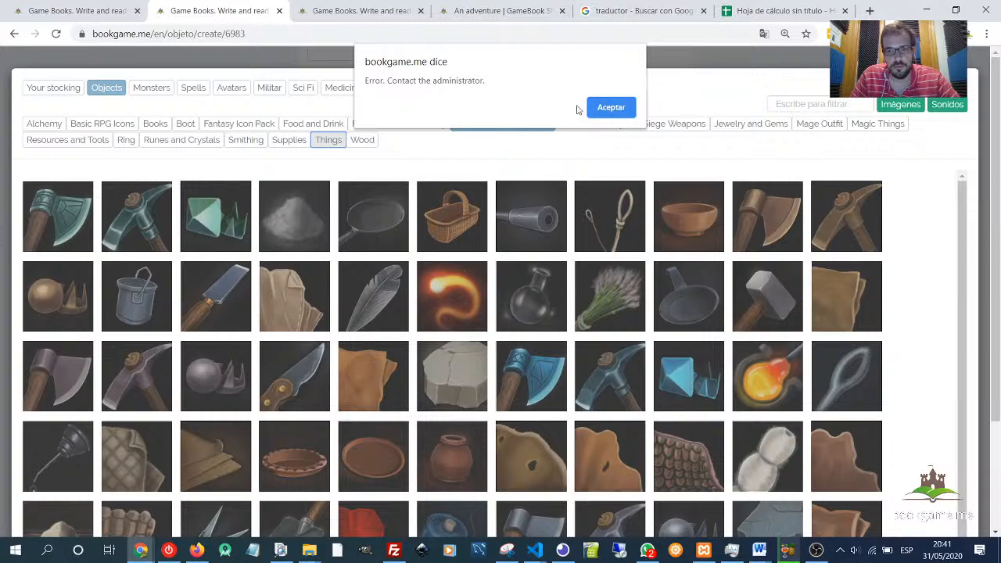
{"action": "left_click", "coordinate": [610, 107]}
{"action": "left_click", "coordinate": [970, 87]}
- Submit the new Key object form to save it
{"action": "scroll", "coordinate": [572, 300], "scroll_direction": "down", "scroll_amount": 1}
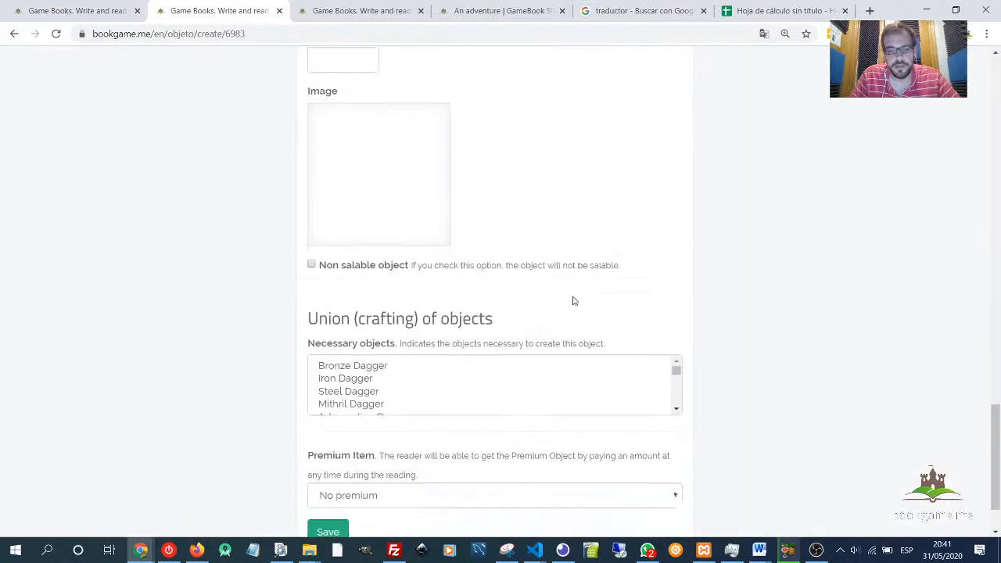
{"action": "scroll", "coordinate": [571, 298], "scroll_direction": "up", "scroll_amount": 8}
{"action": "scroll", "coordinate": [383, 266], "scroll_direction": "up", "scroll_amount": 6}
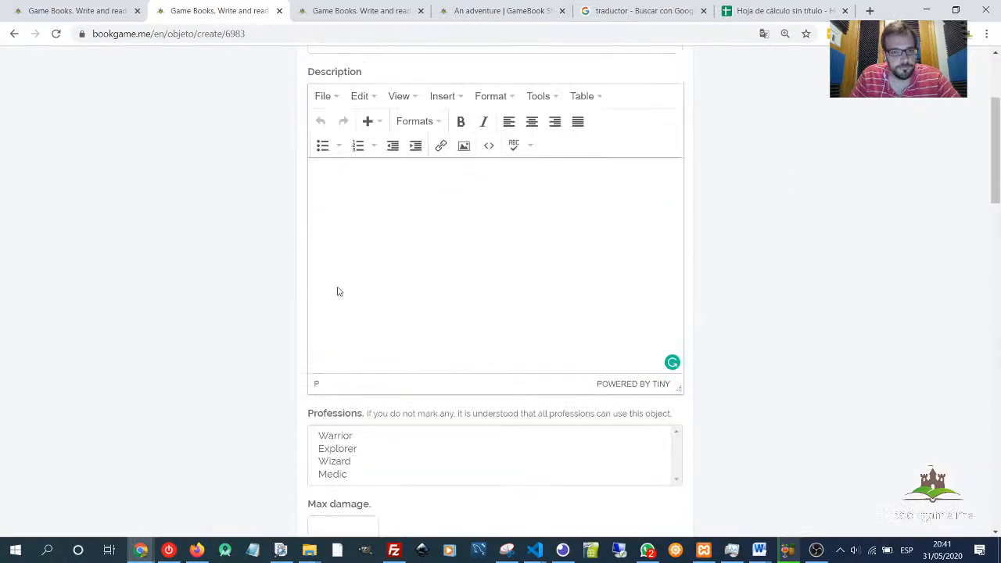
{"action": "scroll", "coordinate": [337, 290], "scroll_direction": "down", "scroll_amount": 18}
{"action": "left_click", "coordinate": [319, 456]}
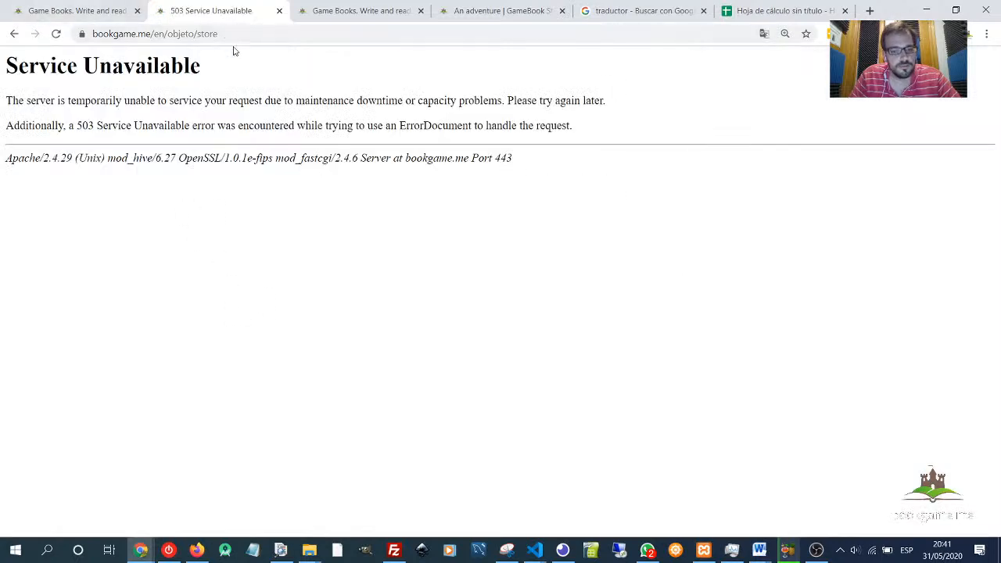
- Reload the page and resubmit the form so the Key object is saved
{"action": "key", "text": "F5"}
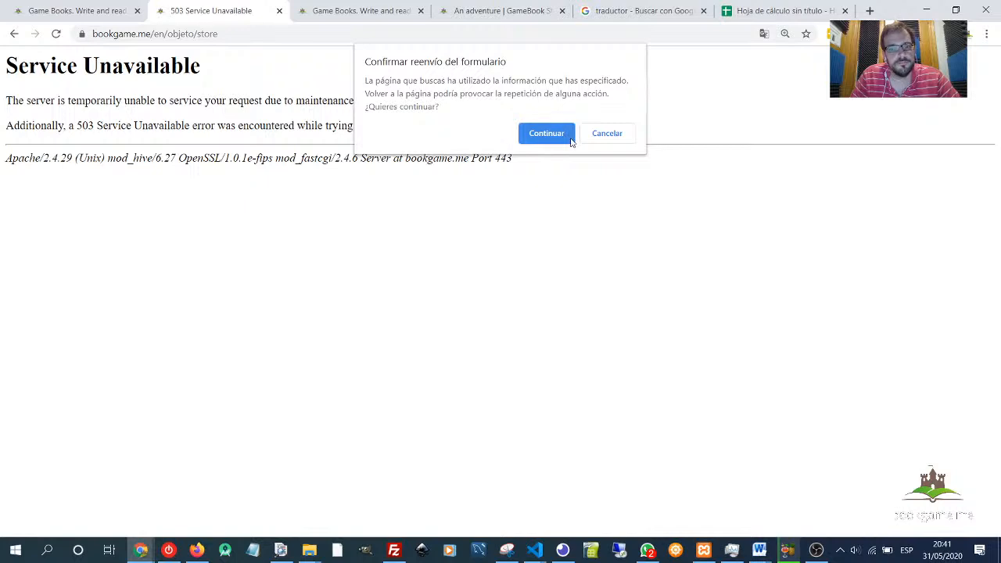
{"action": "left_click", "coordinate": [546, 134]}
{"action": "key", "text": "F5"}
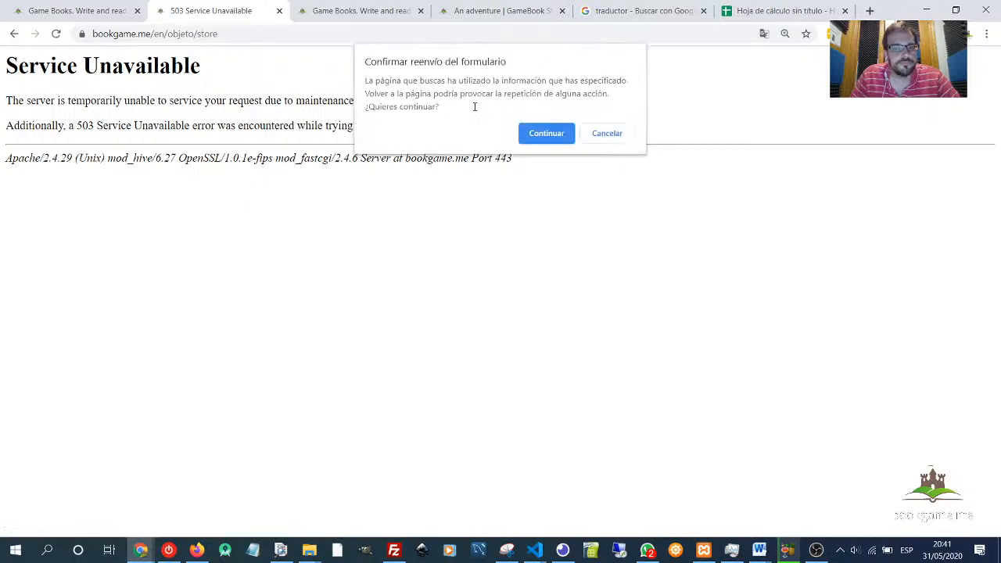
{"action": "left_click", "coordinate": [528, 134]}
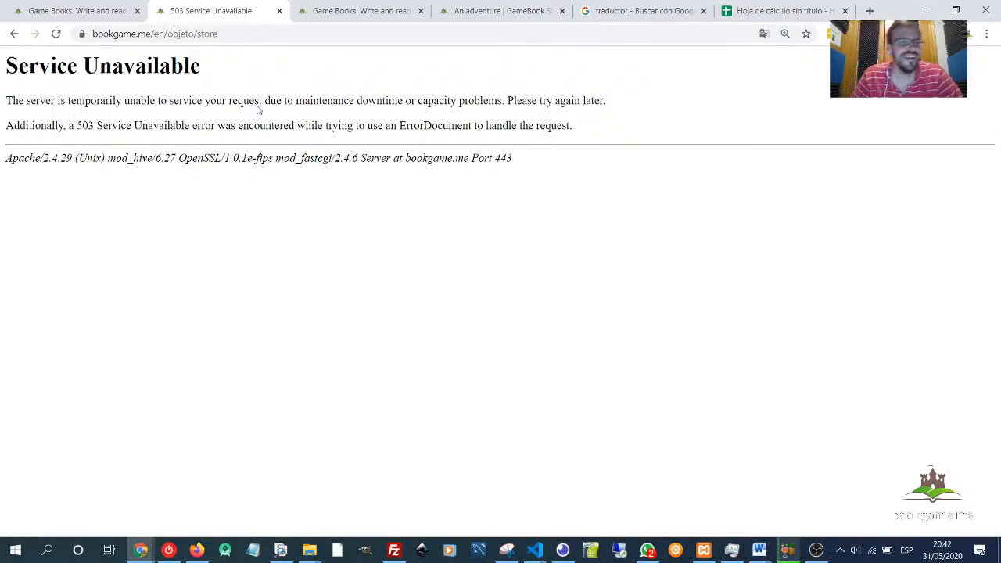
{"action": "left_click", "coordinate": [237, 32]}
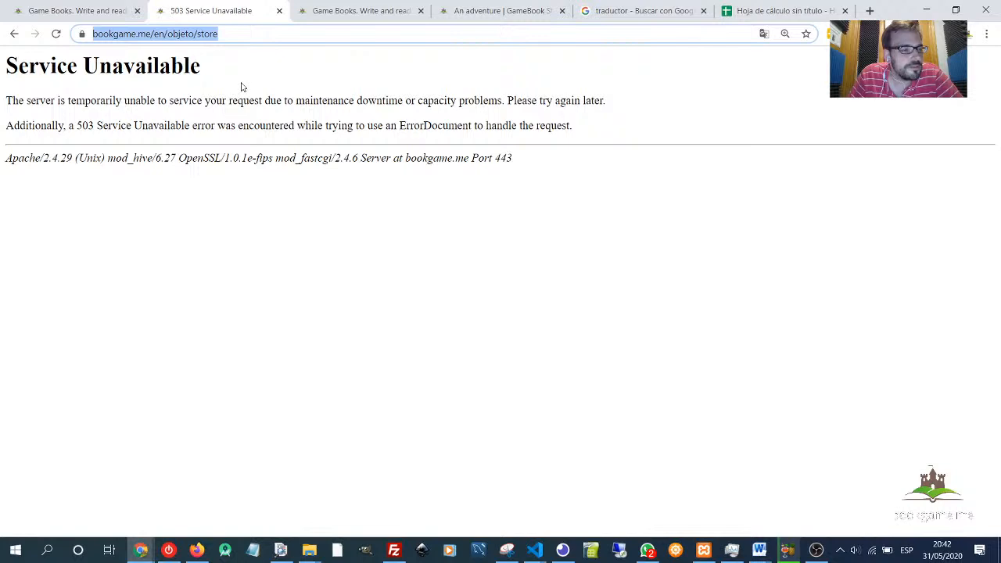
{"action": "key", "text": "F5"}
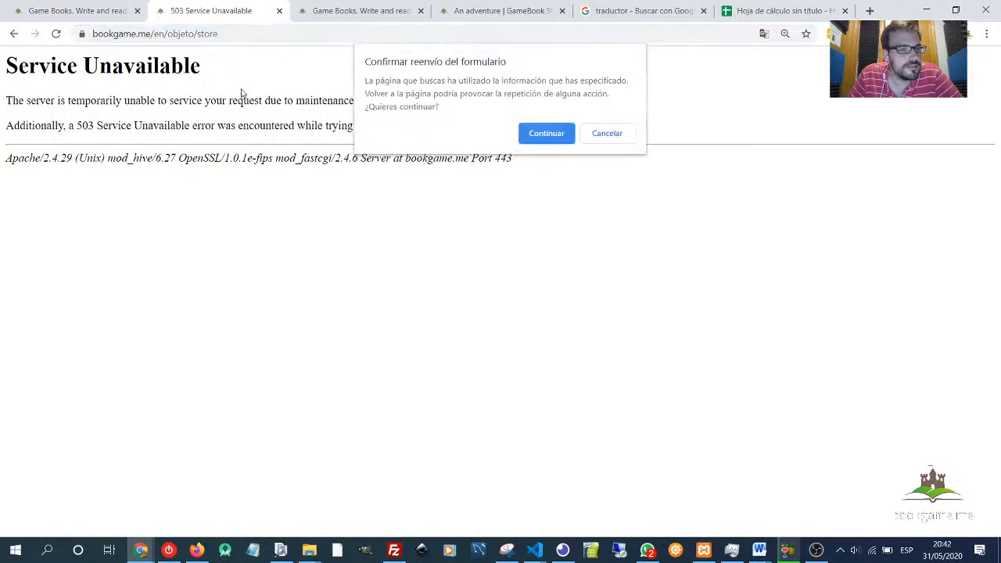
{"action": "left_click", "coordinate": [546, 133]}
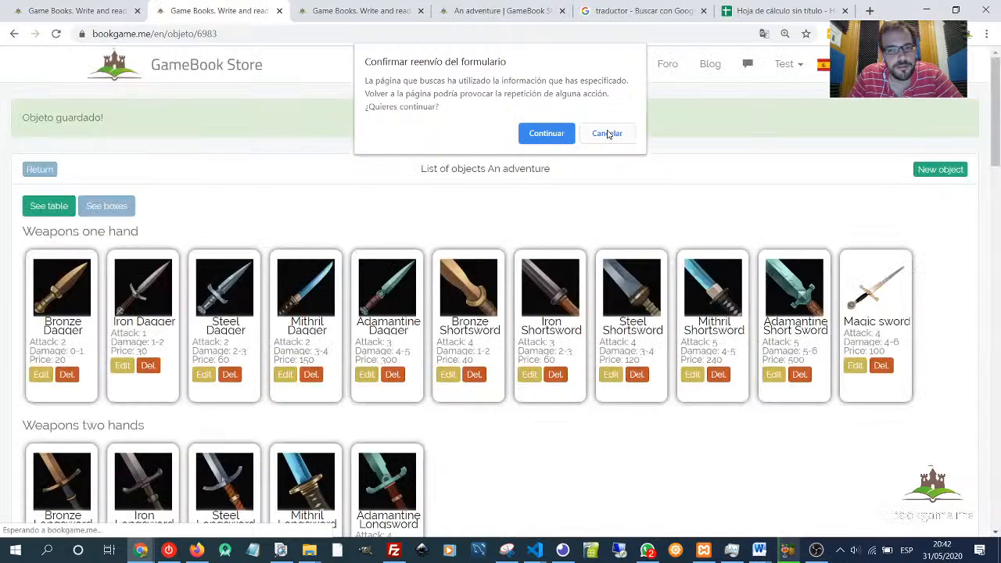
{"action": "left_click", "coordinate": [608, 133]}
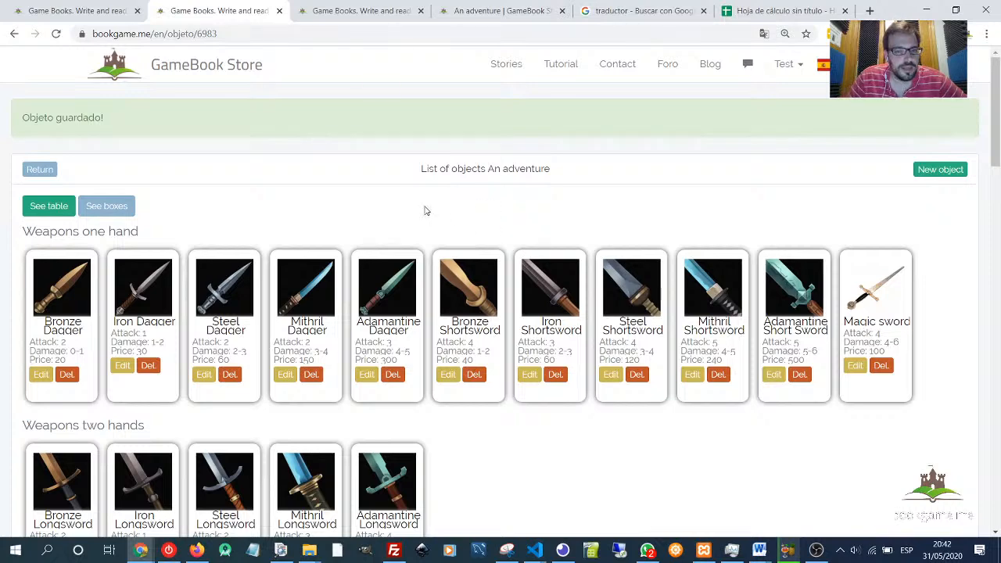
- Edit the Key object and set its image to the key picture from the Things category
{"action": "scroll", "coordinate": [374, 203], "scroll_direction": "down", "scroll_amount": 1}
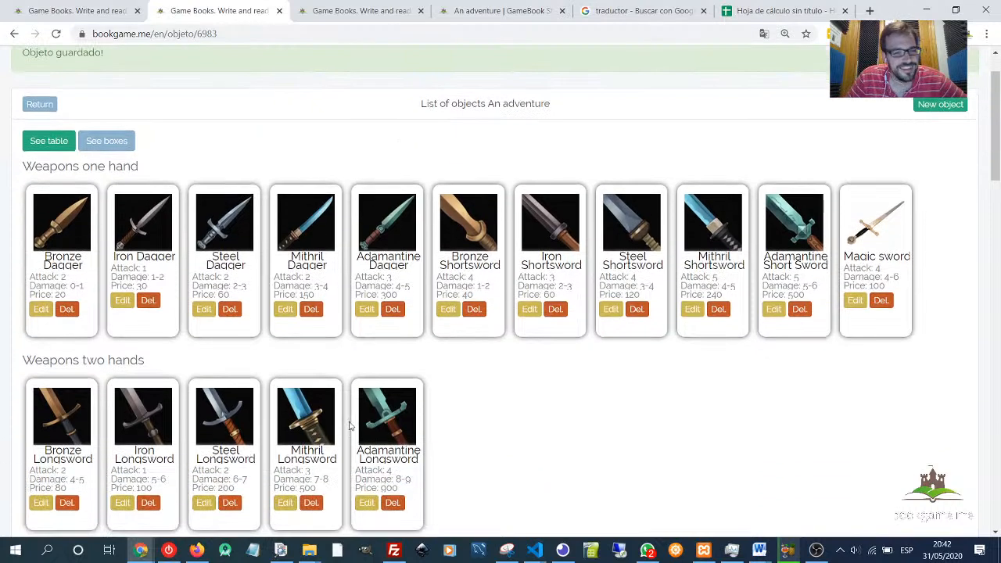
{"action": "scroll", "coordinate": [636, 240], "scroll_direction": "down", "scroll_amount": 15}
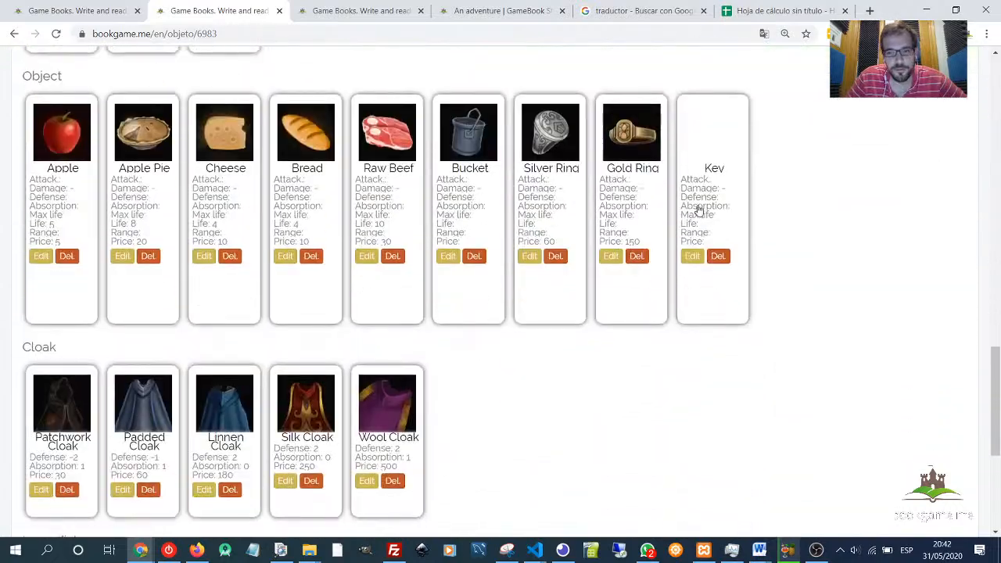
{"action": "left_click", "coordinate": [692, 256]}
{"action": "scroll", "coordinate": [286, 293], "scroll_direction": "down", "scroll_amount": 15}
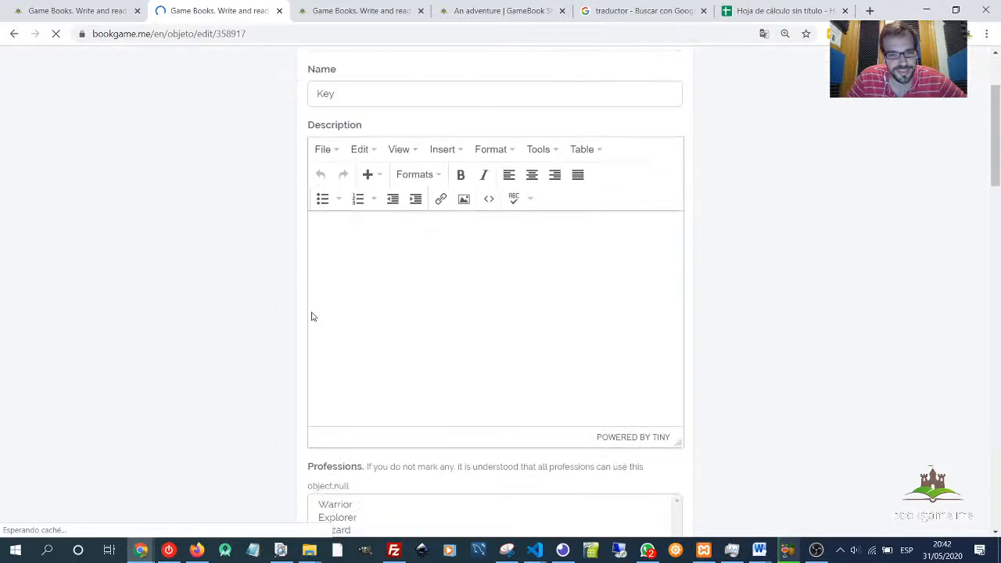
{"action": "scroll", "coordinate": [289, 290], "scroll_direction": "down", "scroll_amount": 4}
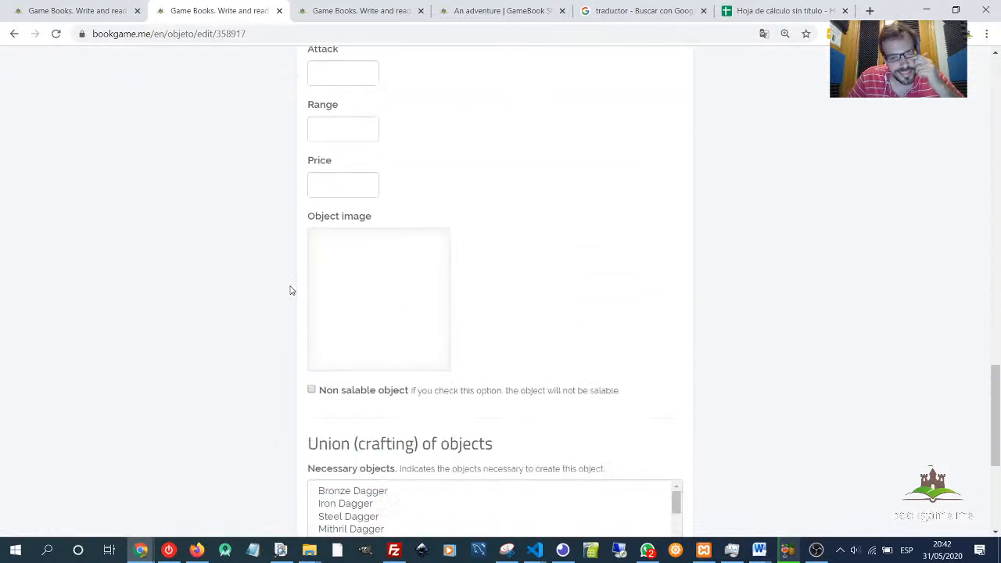
{"action": "left_click", "coordinate": [383, 332]}
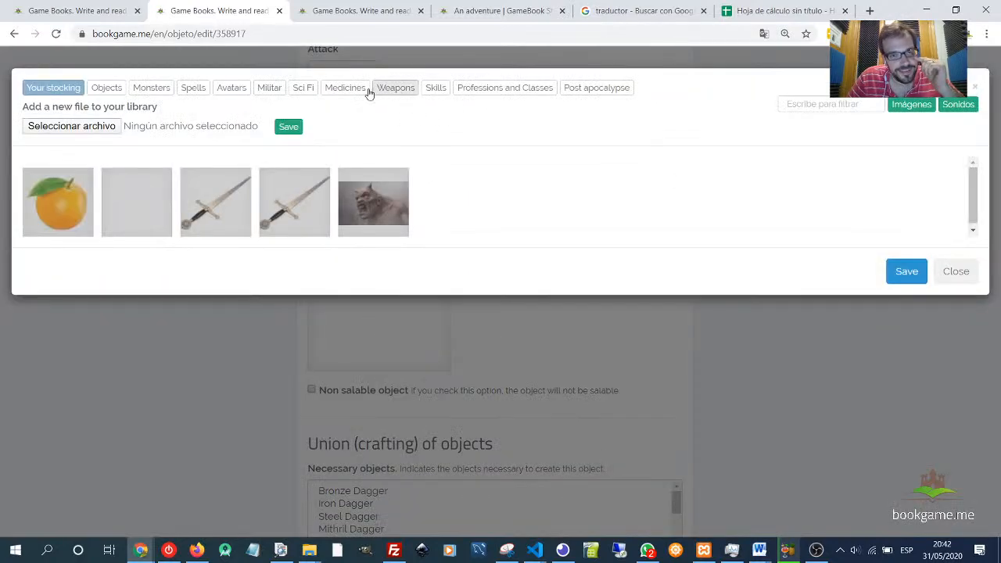
{"action": "left_click", "coordinate": [118, 88]}
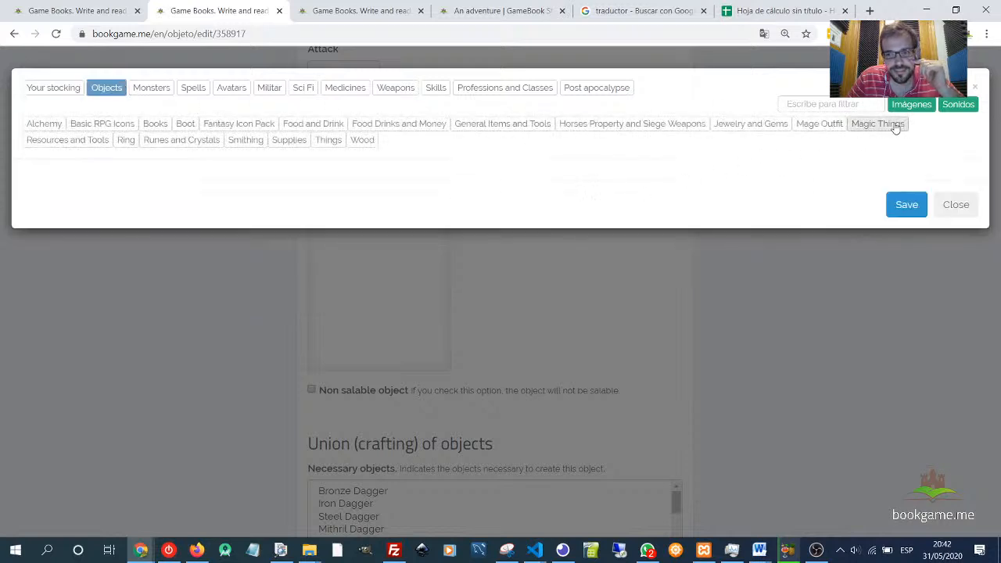
{"action": "left_click", "coordinate": [331, 145]}
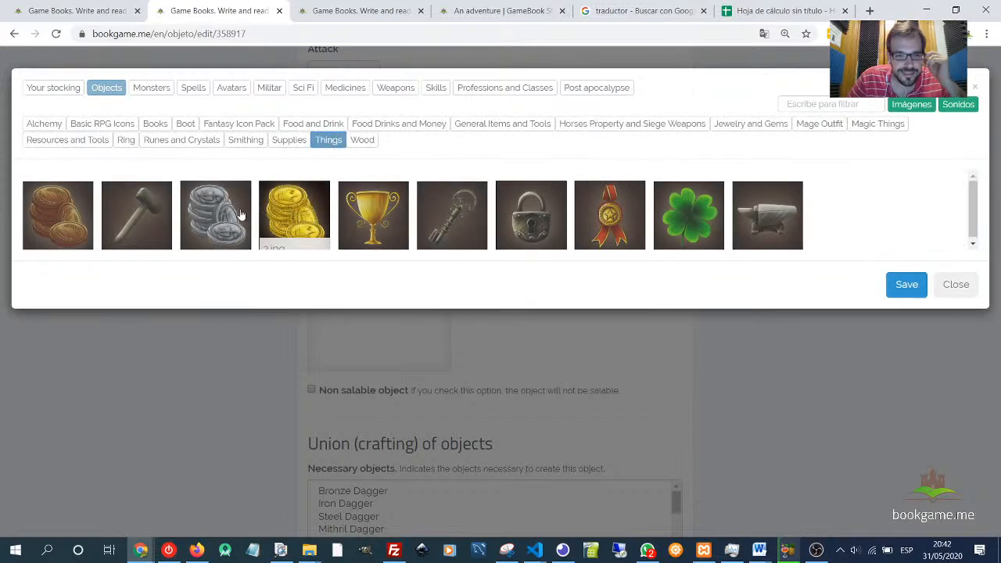
{"action": "left_click", "coordinate": [462, 225]}
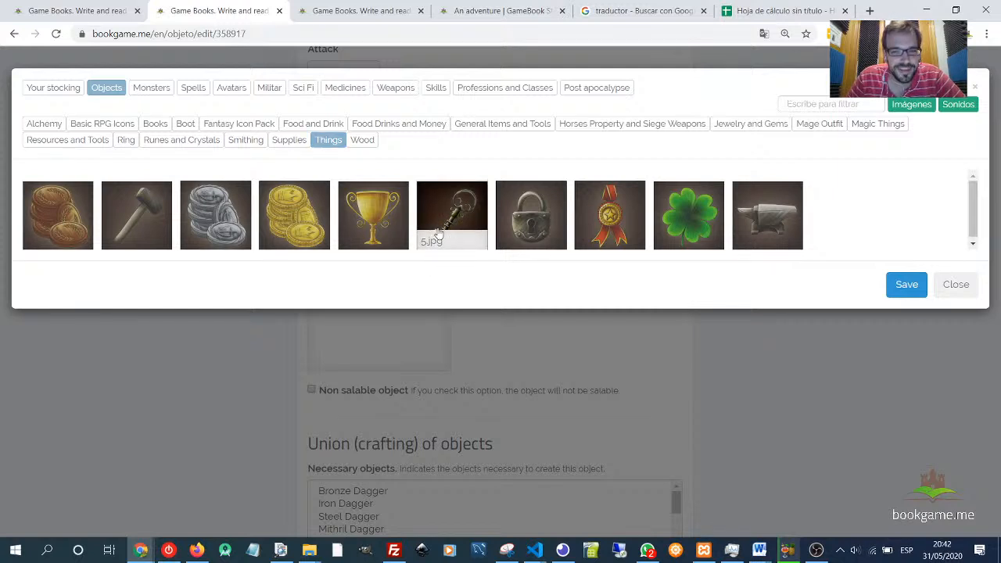
{"action": "left_click", "coordinate": [906, 285]}
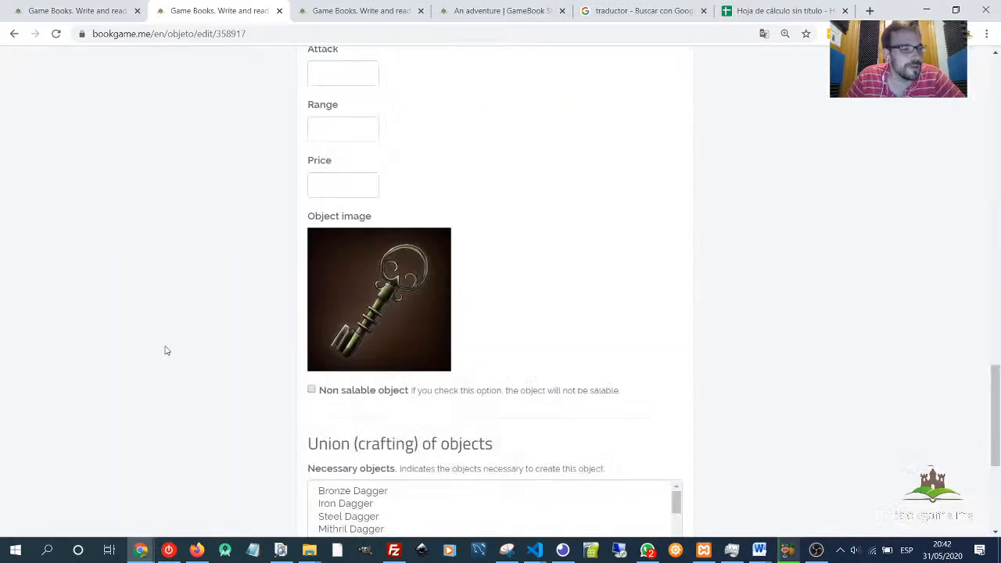
{"action": "scroll", "coordinate": [165, 351], "scroll_direction": "down", "scroll_amount": 3}
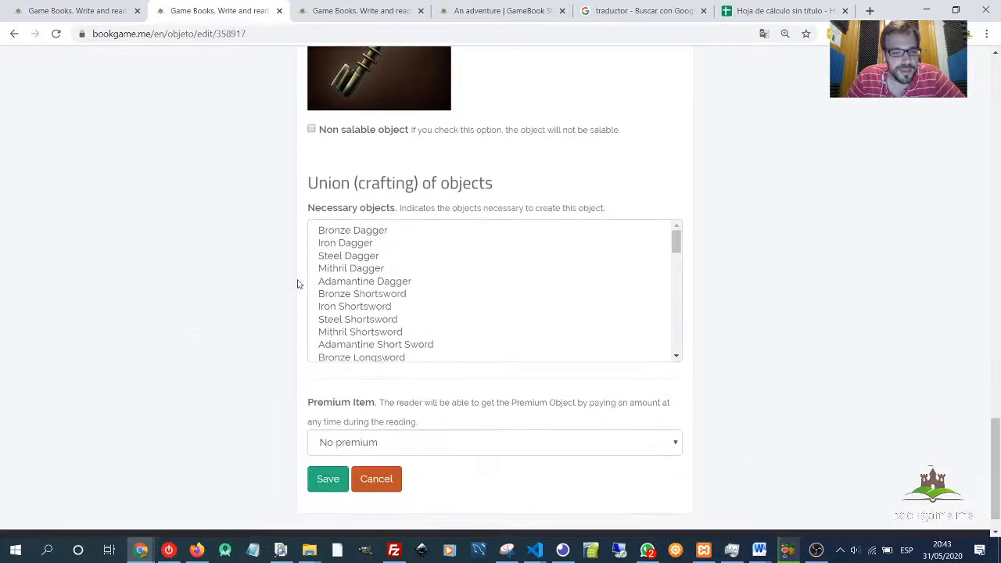
{"action": "scroll", "coordinate": [259, 302], "scroll_direction": "up", "scroll_amount": 2}
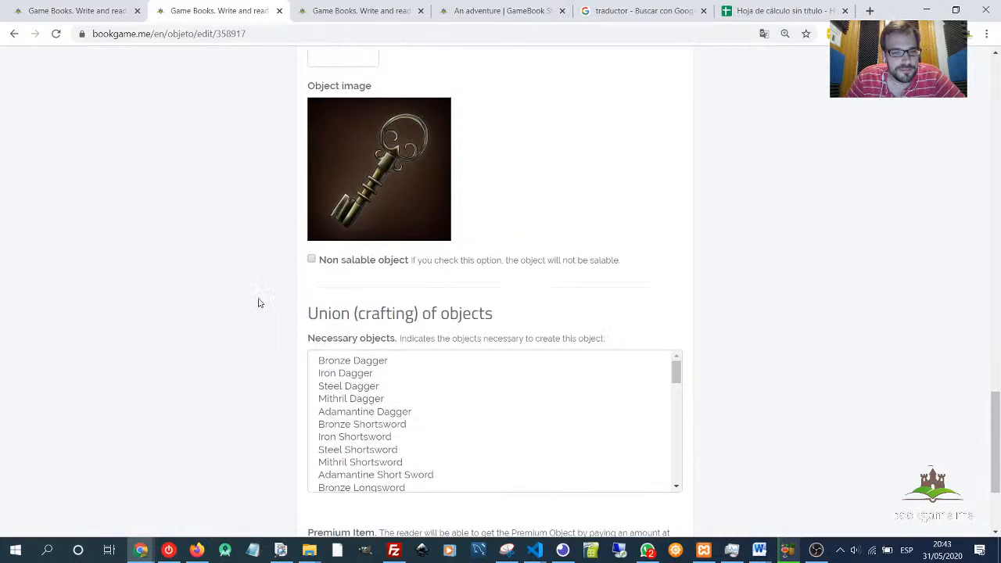
- Browse the image library's other categories, such as Monsters, Spells, Sci Fi, Medicines and Post apocalypse, without picking an image
{"action": "left_click", "coordinate": [363, 163]}
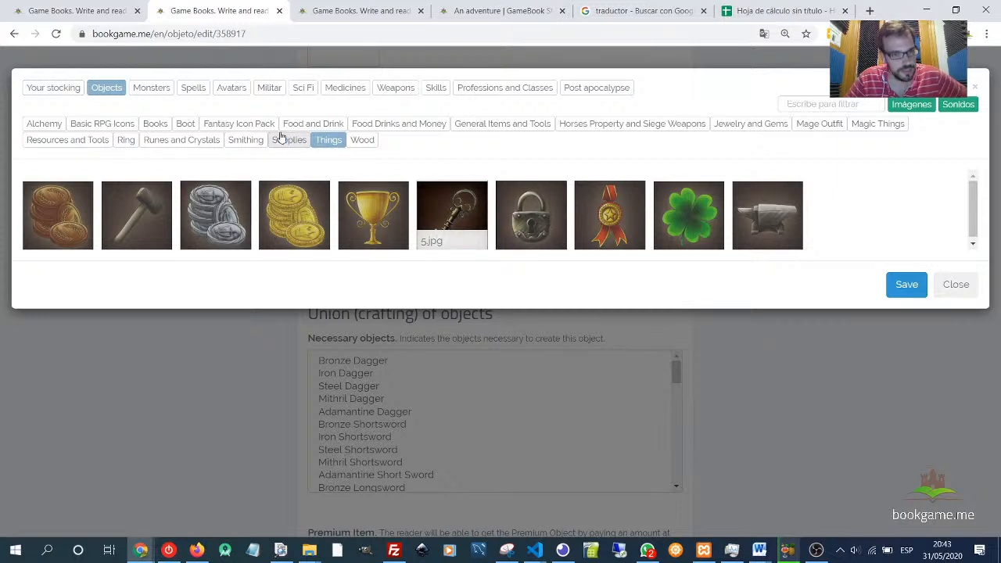
{"action": "left_click", "coordinate": [168, 88]}
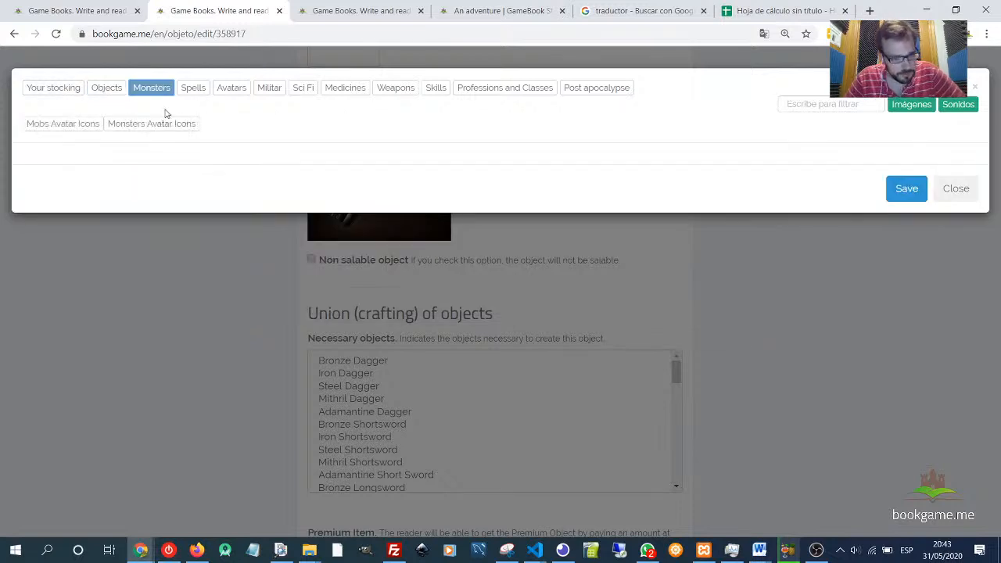
{"action": "left_click", "coordinate": [46, 127]}
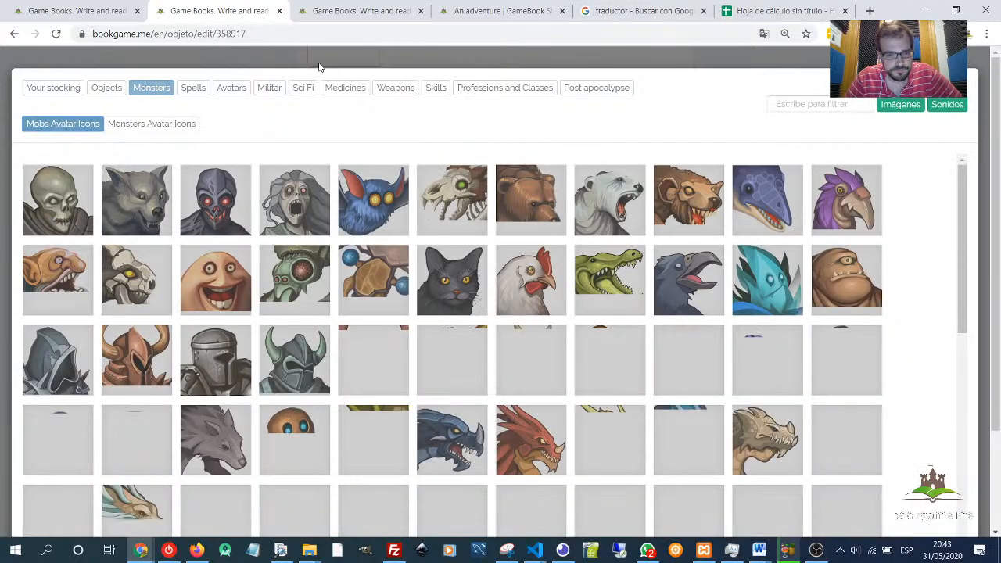
{"action": "left_click", "coordinate": [193, 88]}
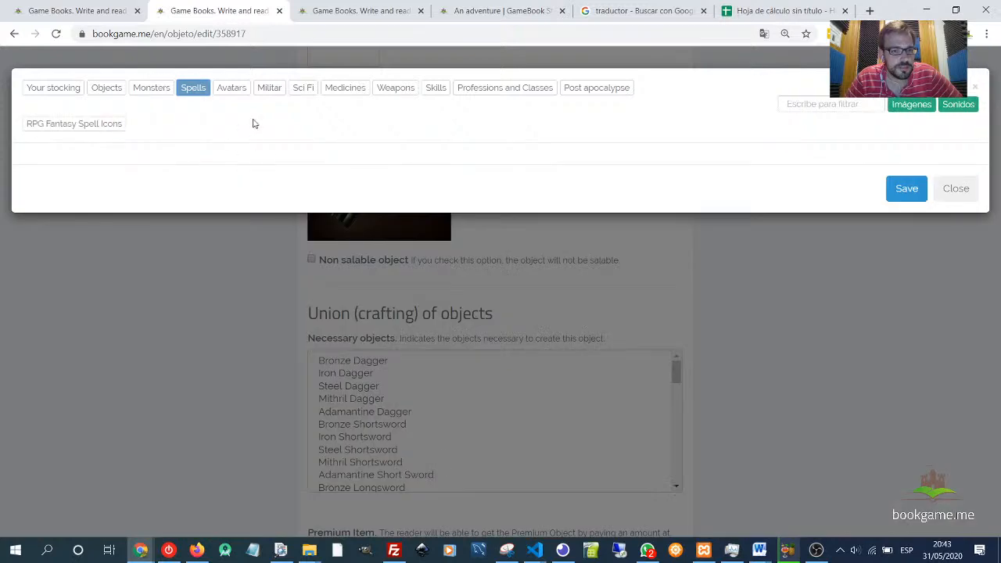
{"action": "left_click", "coordinate": [68, 126]}
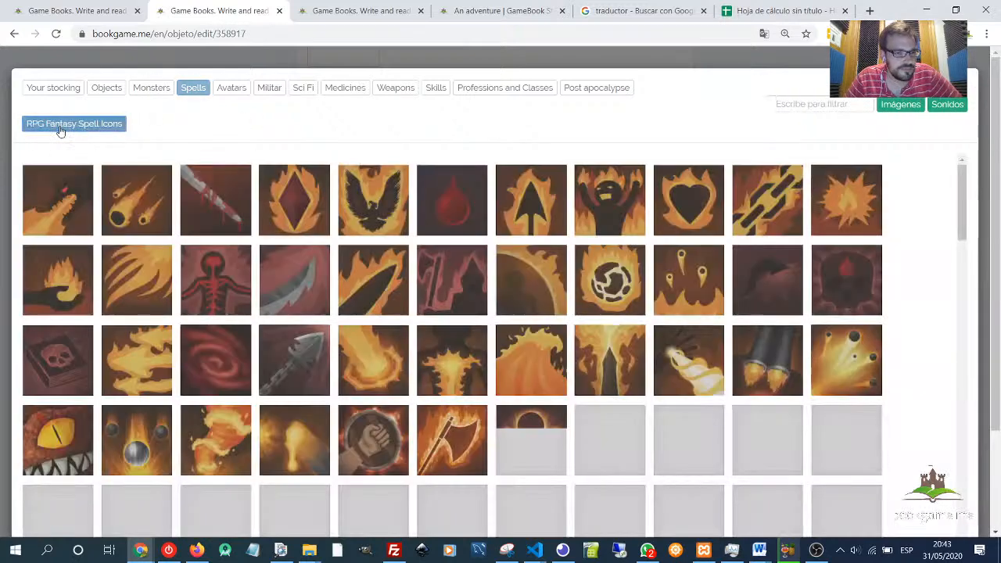
{"action": "scroll", "coordinate": [393, 265], "scroll_direction": "down", "scroll_amount": 8}
{"action": "scroll", "coordinate": [407, 362], "scroll_direction": "down", "scroll_amount": 5}
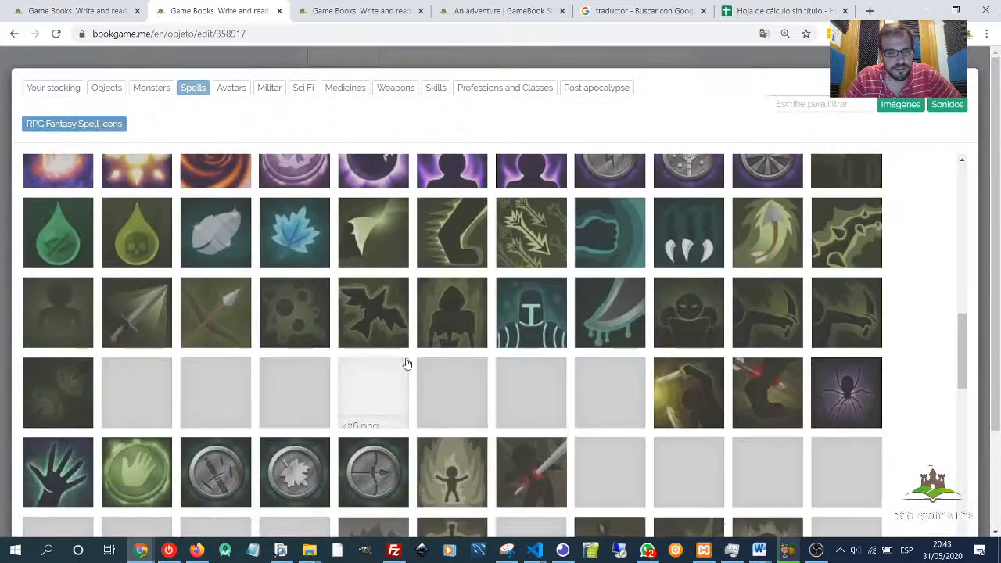
{"action": "scroll", "coordinate": [343, 323], "scroll_direction": "up", "scroll_amount": 4}
{"action": "scroll", "coordinate": [343, 320], "scroll_direction": "up", "scroll_amount": 8}
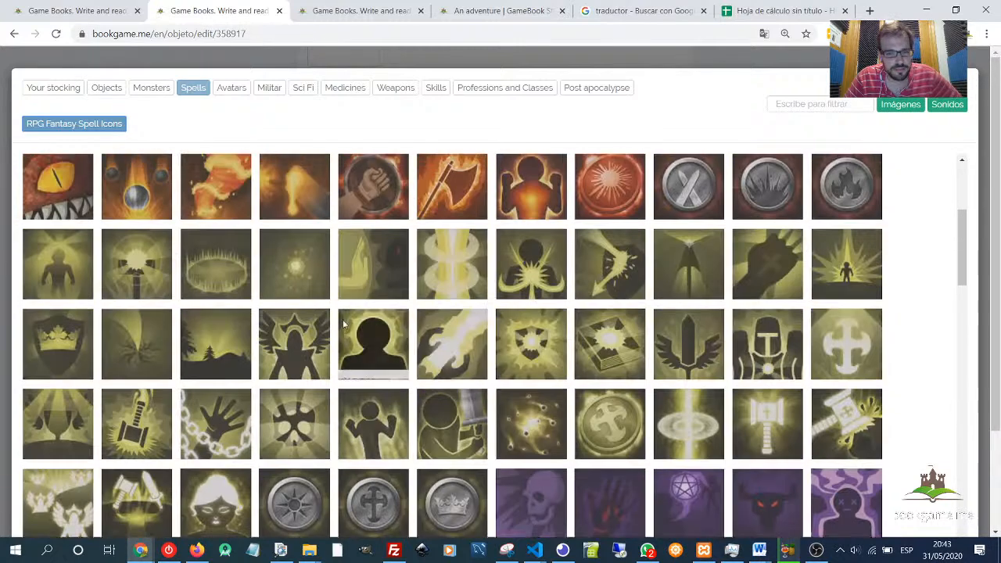
{"action": "left_click", "coordinate": [235, 91]}
{"action": "left_click", "coordinate": [269, 89]}
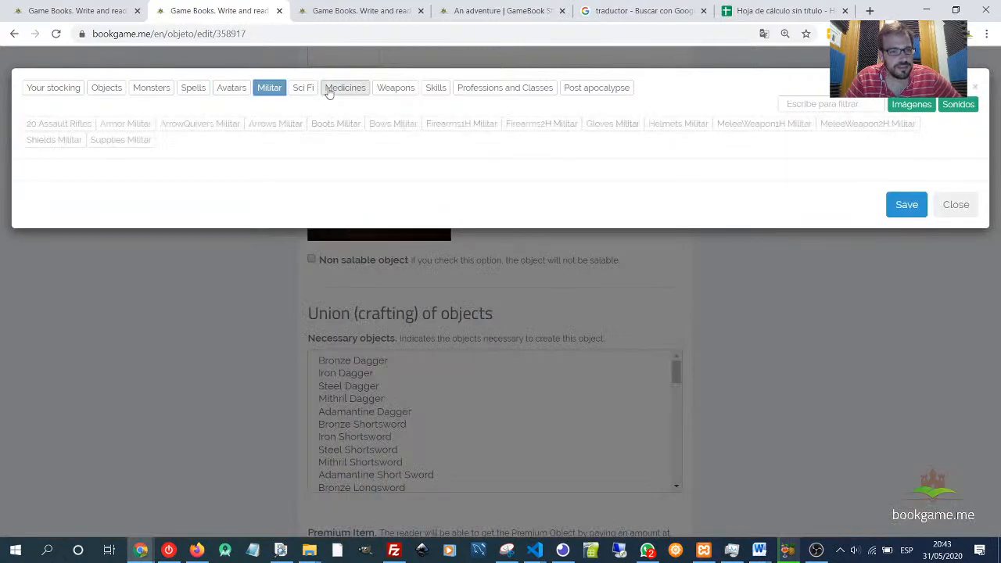
{"action": "left_click", "coordinate": [303, 89]}
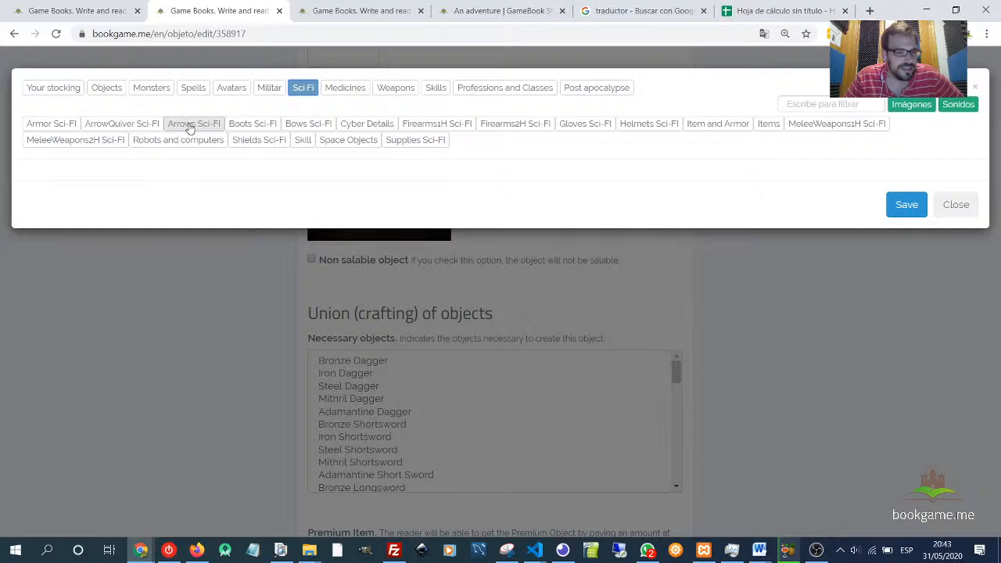
{"action": "left_click", "coordinate": [341, 90]}
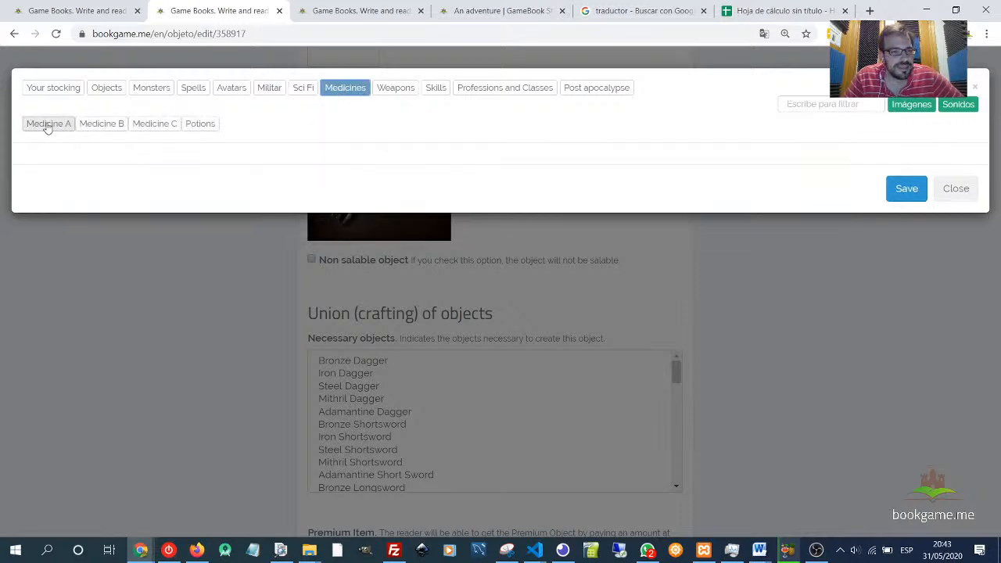
{"action": "left_click", "coordinate": [47, 125]}
{"action": "scroll", "coordinate": [488, 315], "scroll_direction": "down", "scroll_amount": 5}
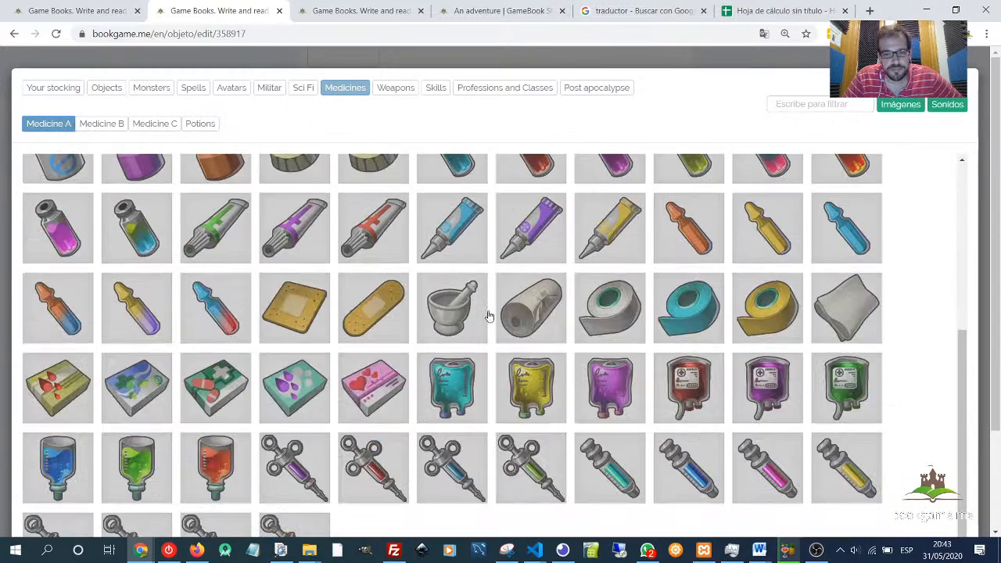
{"action": "scroll", "coordinate": [488, 315], "scroll_direction": "up", "scroll_amount": 5}
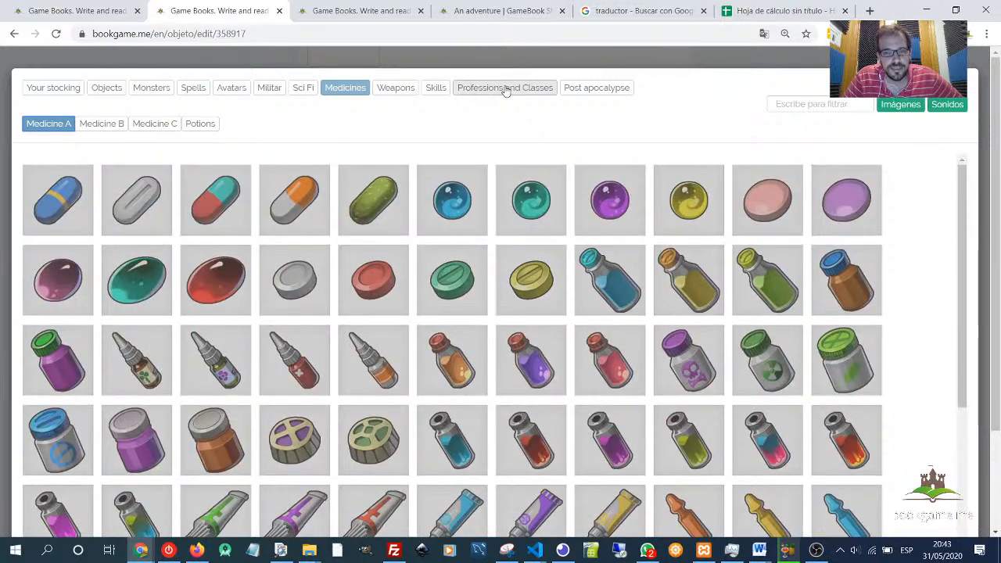
{"action": "left_click", "coordinate": [505, 88]}
{"action": "left_click", "coordinate": [47, 127]}
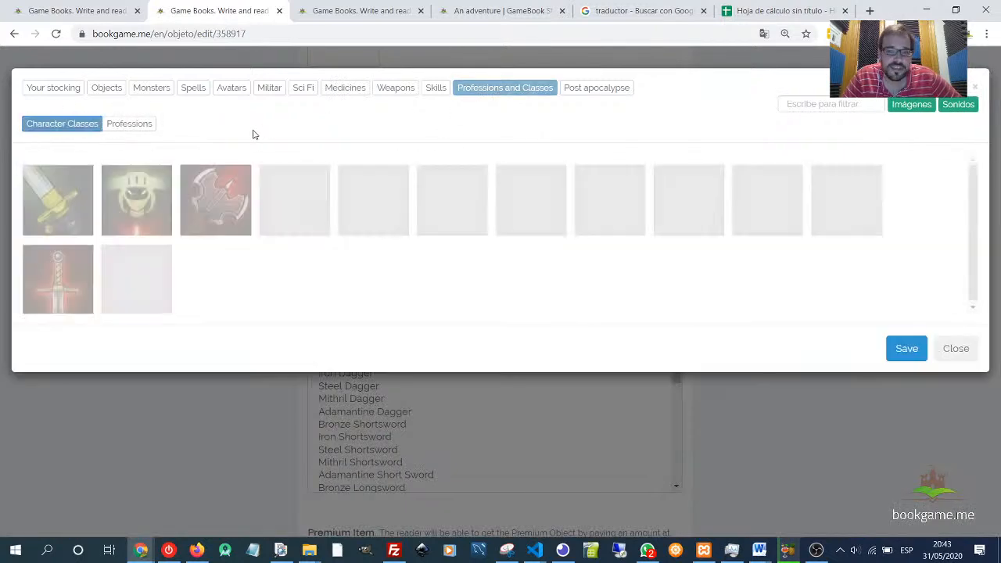
{"action": "left_click", "coordinate": [139, 130]}
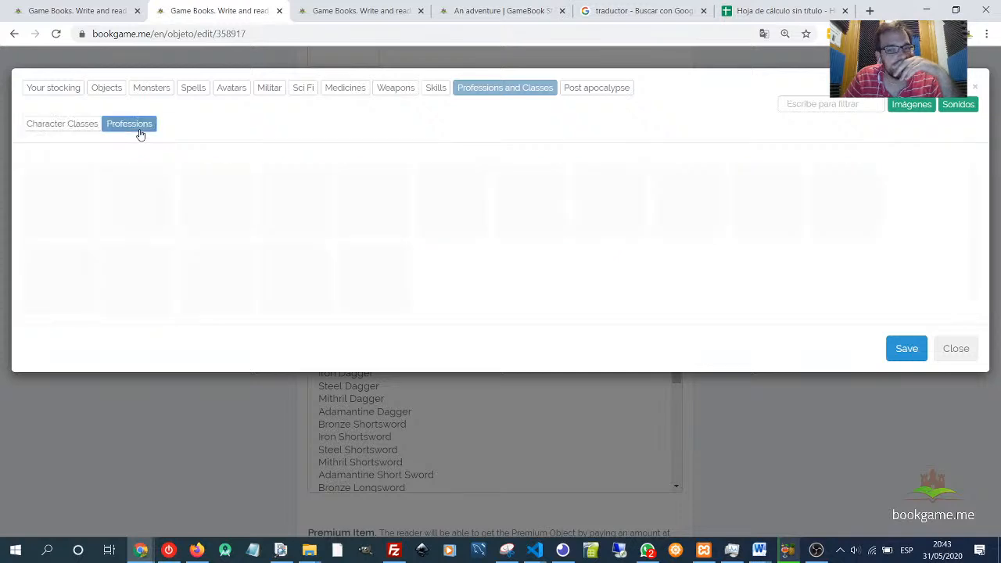
{"action": "left_click", "coordinate": [582, 93]}
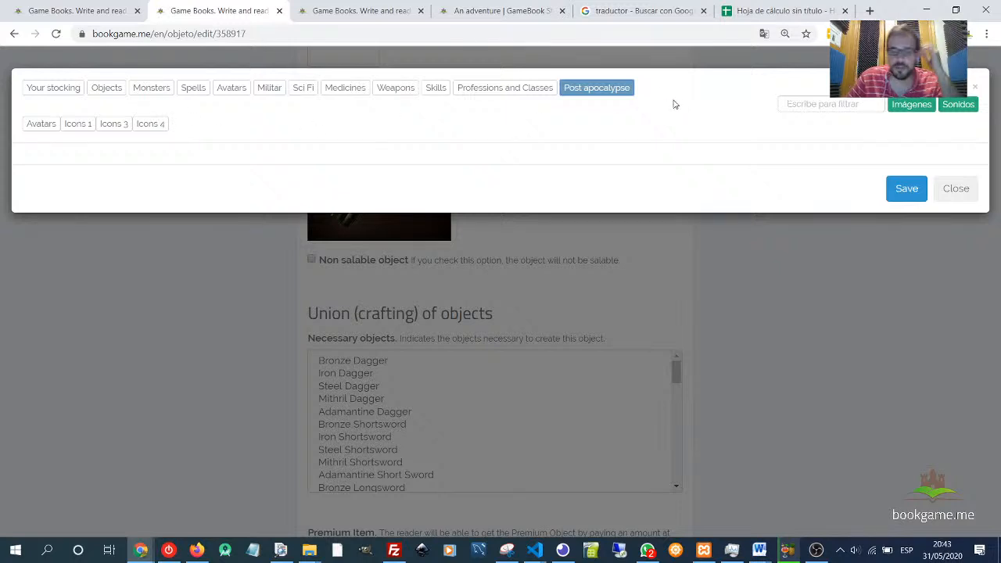
{"action": "left_click", "coordinate": [29, 126]}
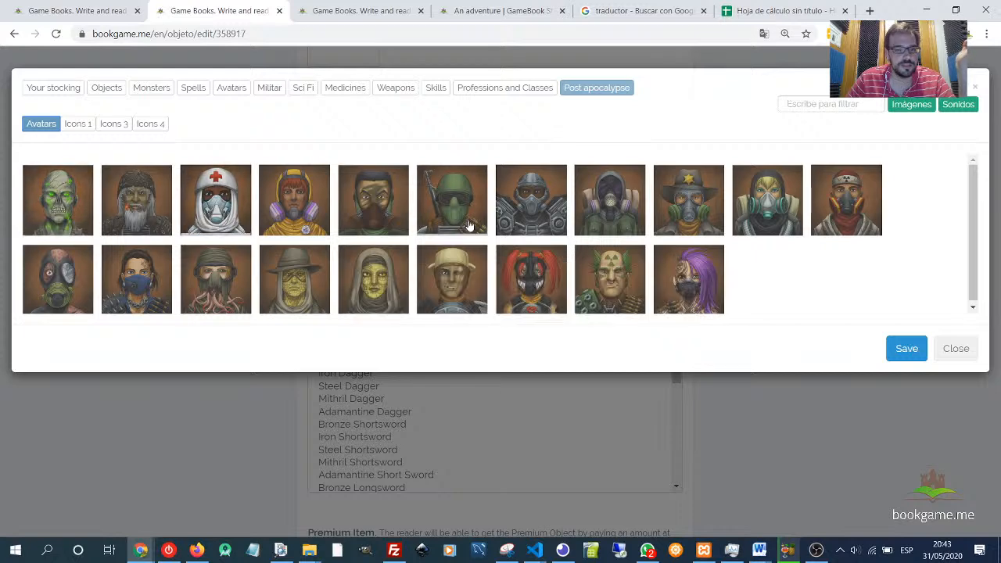
{"action": "left_click", "coordinate": [75, 125]}
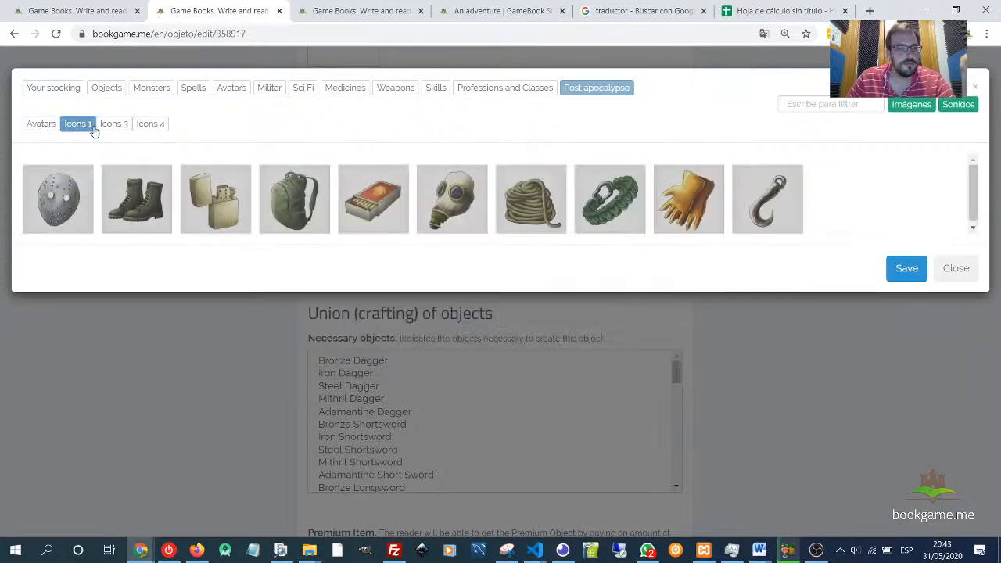
{"action": "left_click", "coordinate": [117, 125]}
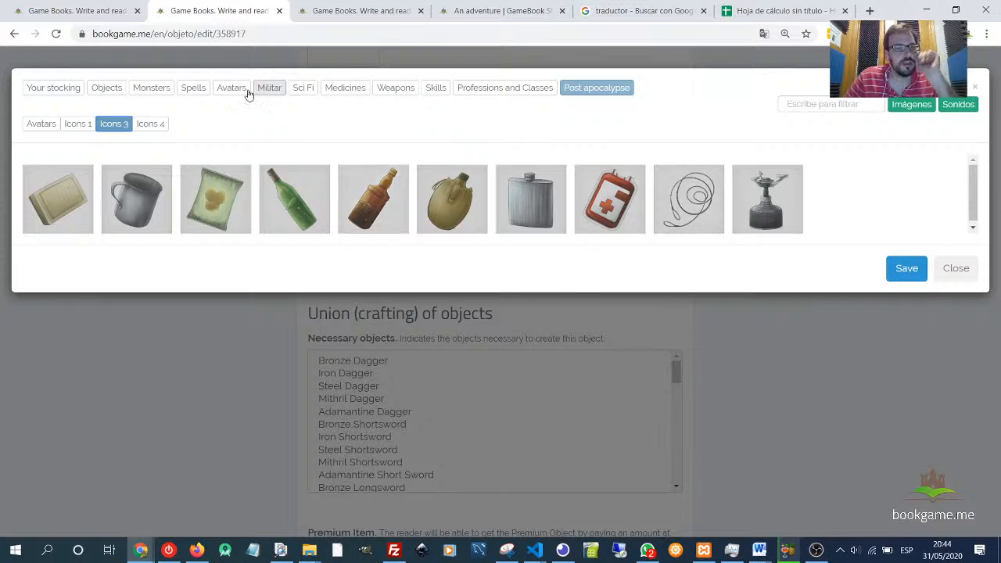
{"action": "left_click", "coordinate": [67, 94]}
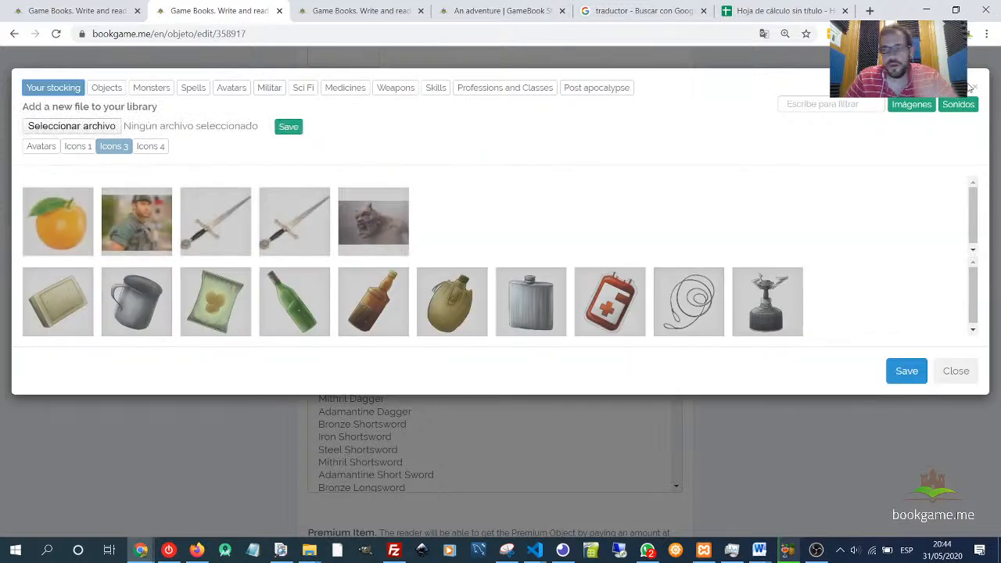
- Close the image picker and save the Key object
{"action": "left_click", "coordinate": [345, 454]}
{"action": "scroll", "coordinate": [242, 336], "scroll_direction": "down", "scroll_amount": 2}
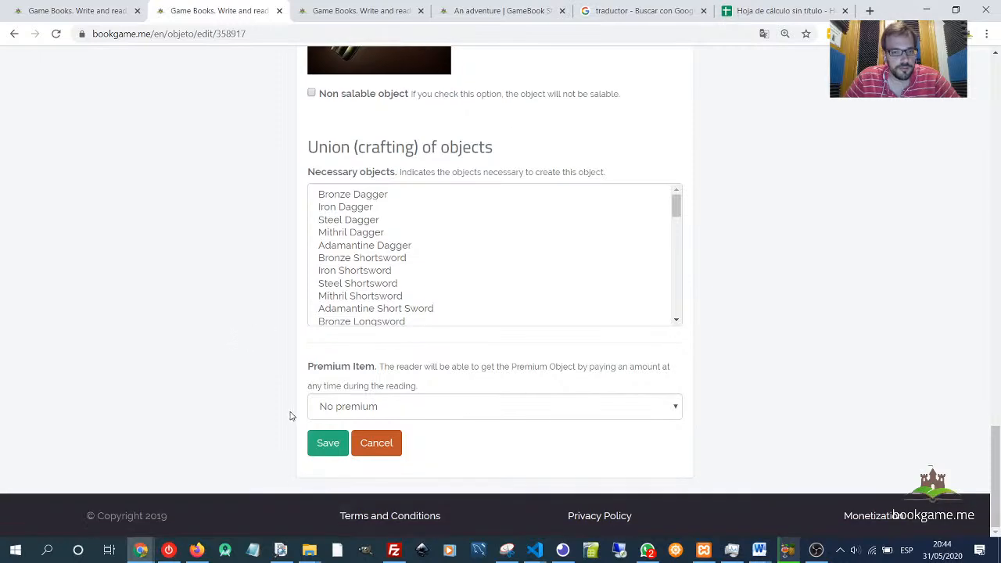
{"action": "left_click", "coordinate": [328, 443]}
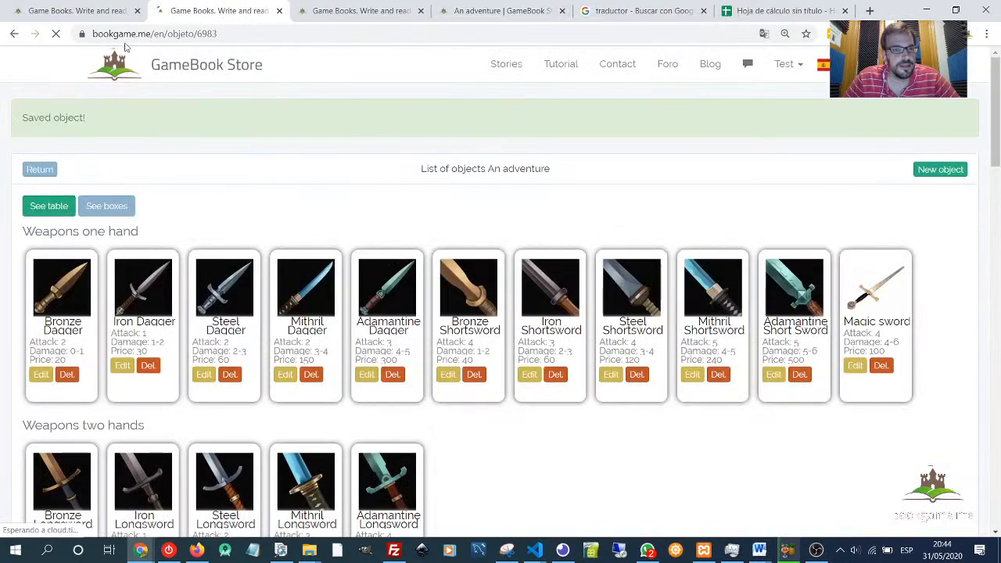
- In the chapter map, make the link "You open the door with the key." require the Key object
{"action": "left_click", "coordinate": [313, 16]}
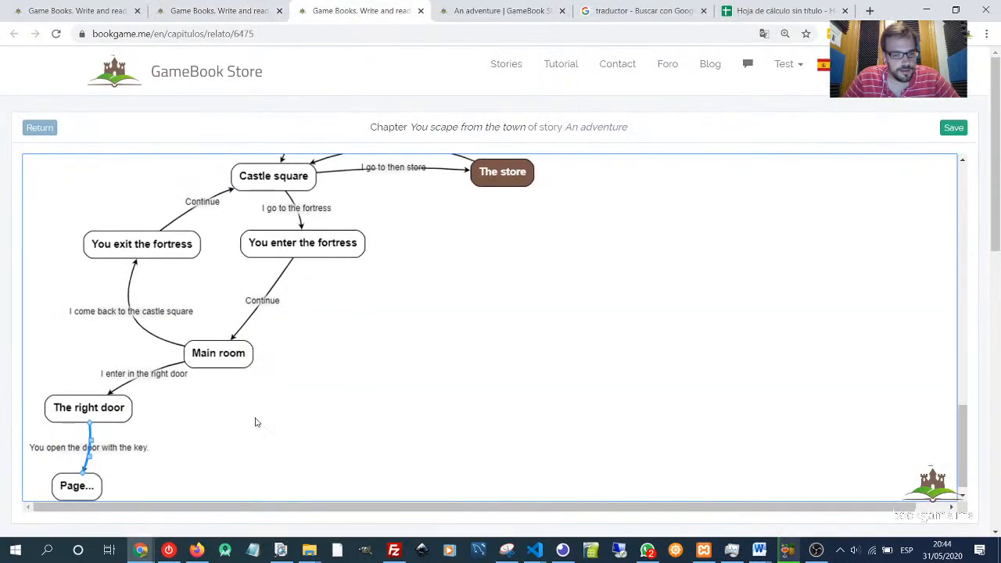
{"action": "key", "text": "F5"}
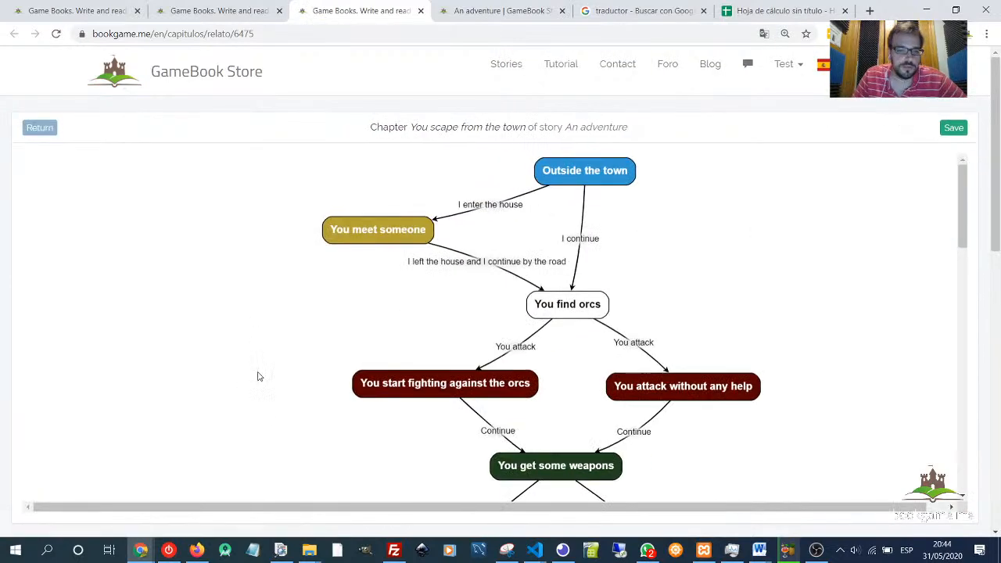
{"action": "scroll", "coordinate": [259, 376], "scroll_direction": "down", "scroll_amount": 15}
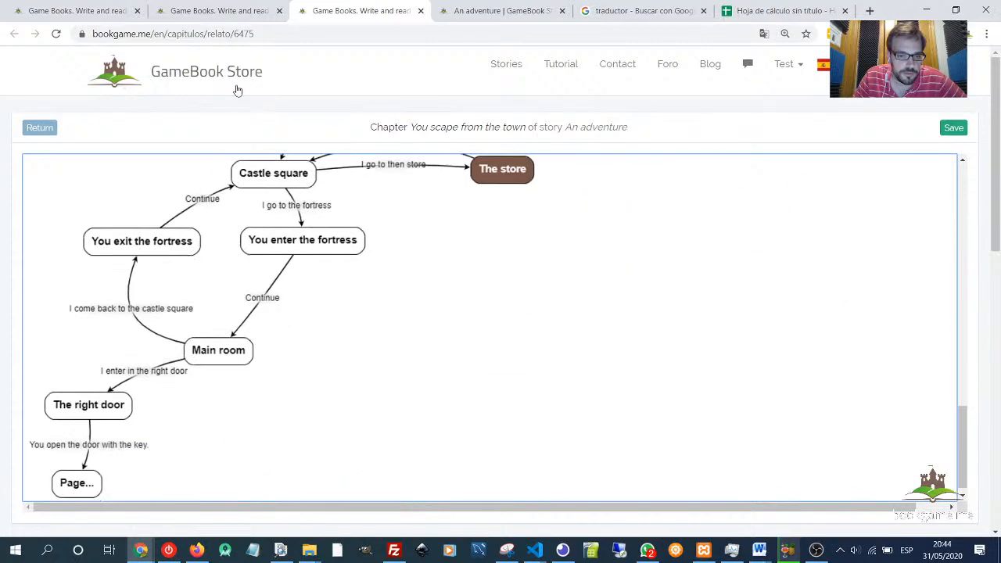
{"action": "left_click", "coordinate": [98, 446]}
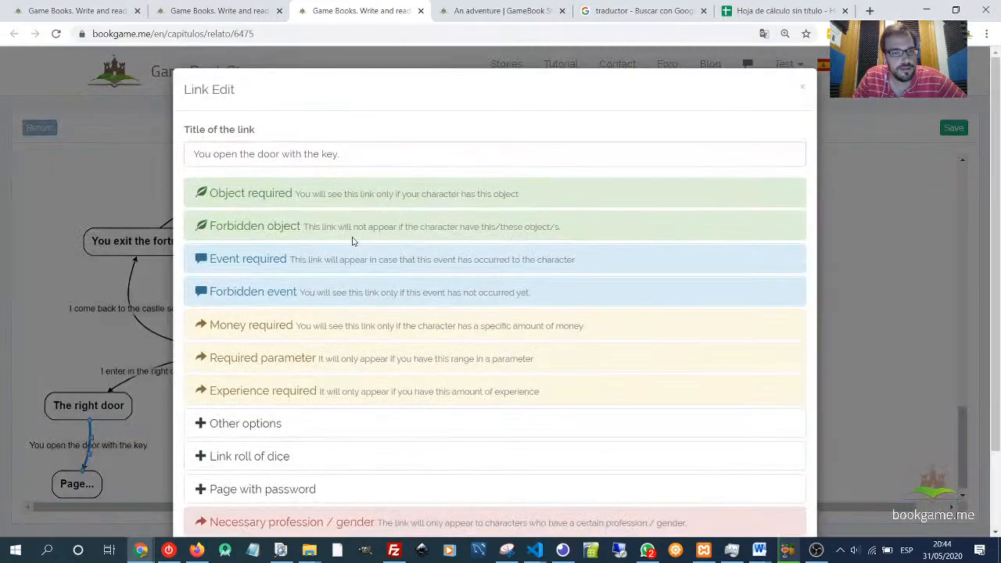
{"action": "scroll", "coordinate": [352, 240], "scroll_direction": "down", "scroll_amount": 2}
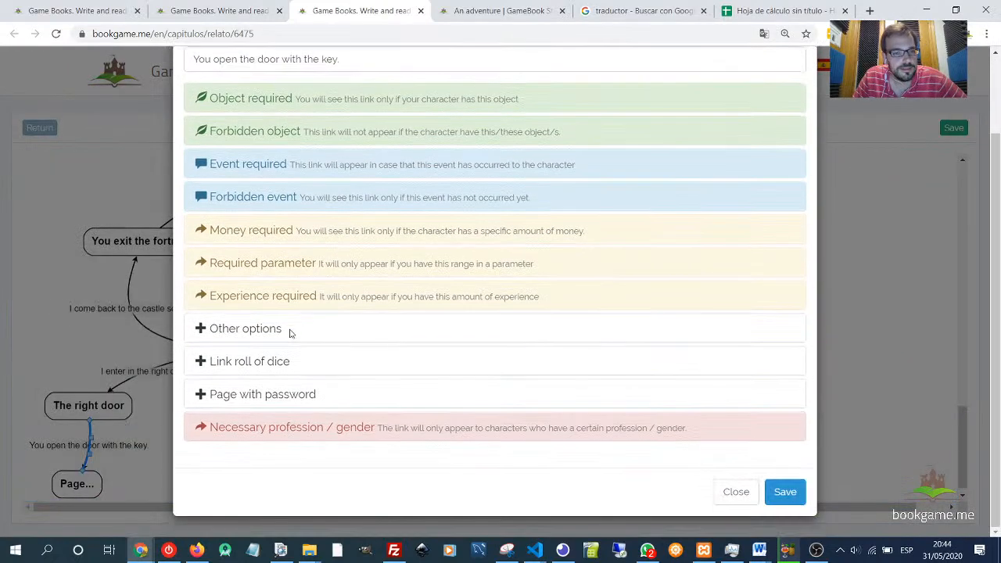
{"action": "scroll", "coordinate": [251, 245], "scroll_direction": "up", "scroll_amount": 2}
{"action": "left_click", "coordinate": [252, 194]}
{"action": "left_click", "coordinate": [266, 233]}
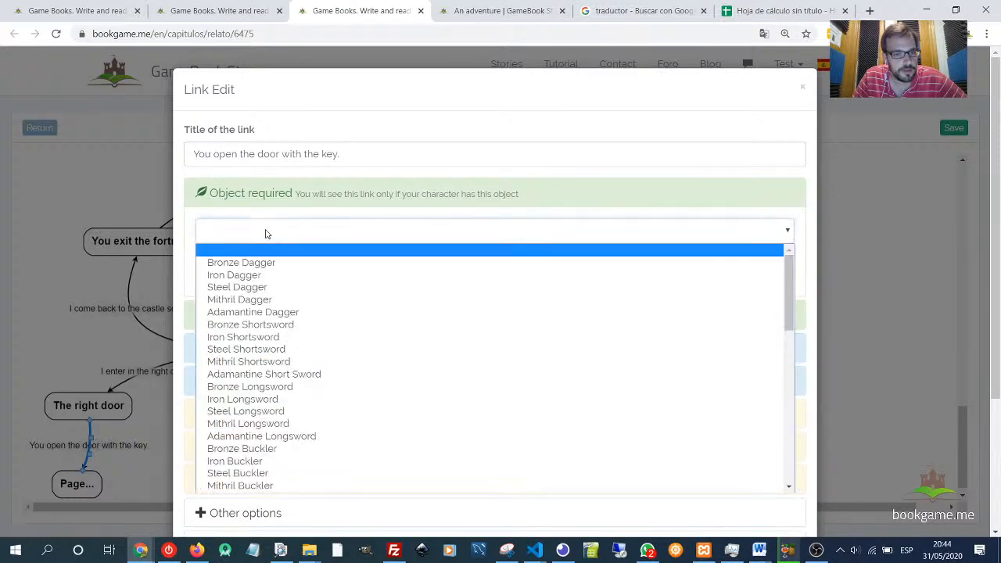
{"action": "scroll", "coordinate": [270, 292], "scroll_direction": "down", "scroll_amount": 5}
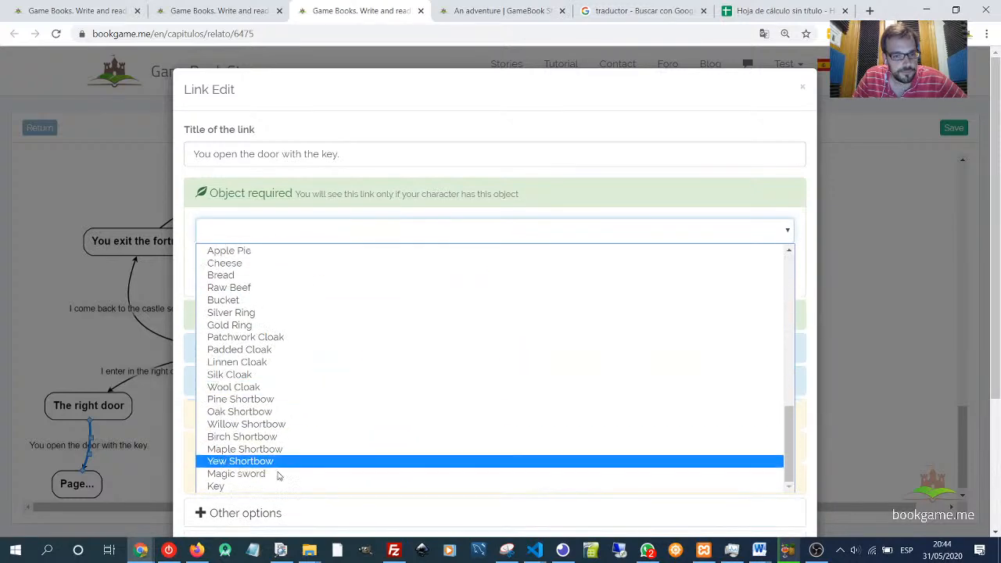
{"action": "left_click", "coordinate": [253, 486]}
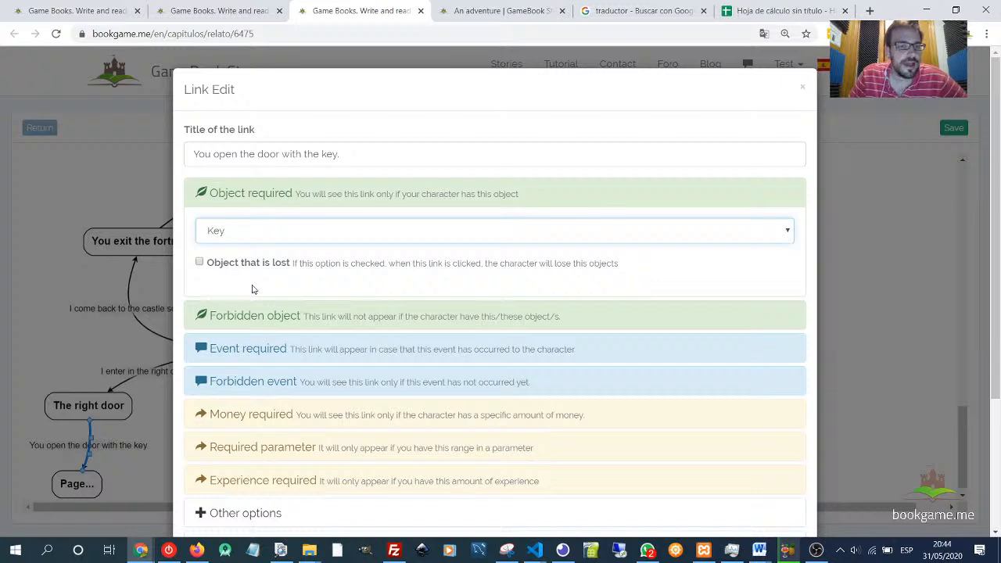
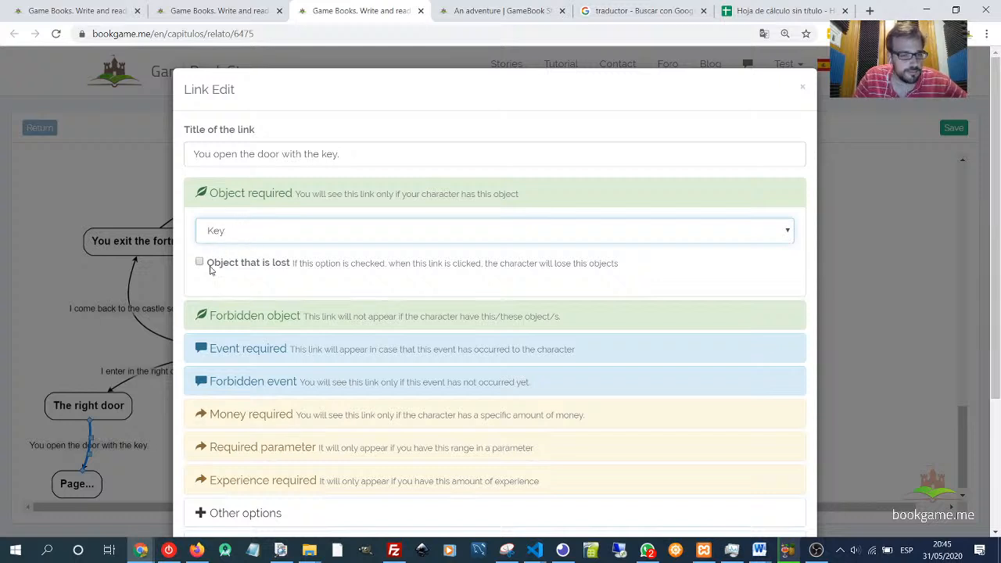
- Save the link's Key requirement and nudge the target page below The right door into place
{"action": "scroll", "coordinate": [563, 294], "scroll_direction": "down", "scroll_amount": 3}
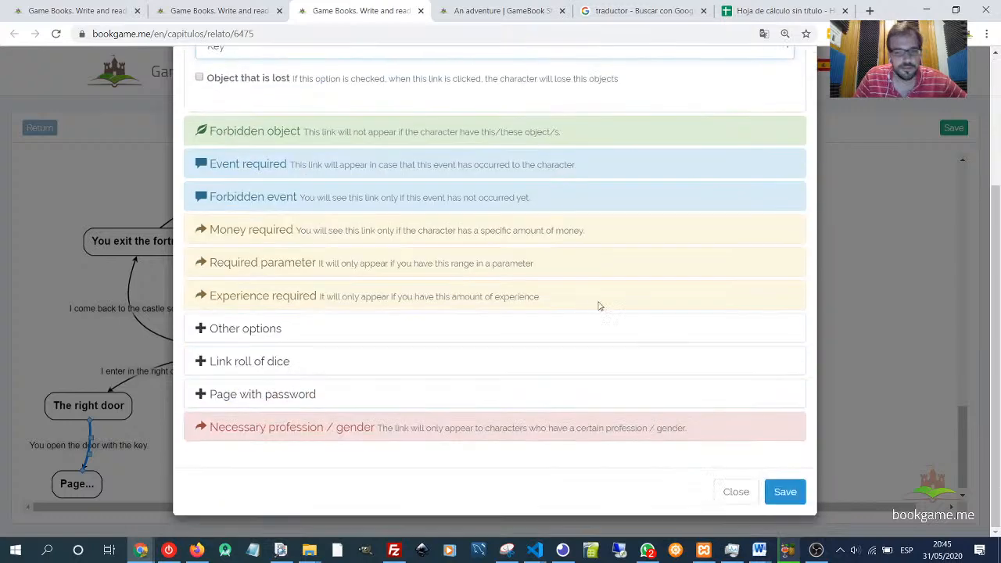
{"action": "left_click", "coordinate": [783, 498]}
{"action": "left_click_drag", "start_coordinate": [81, 491], "coordinate": [78, 503]}
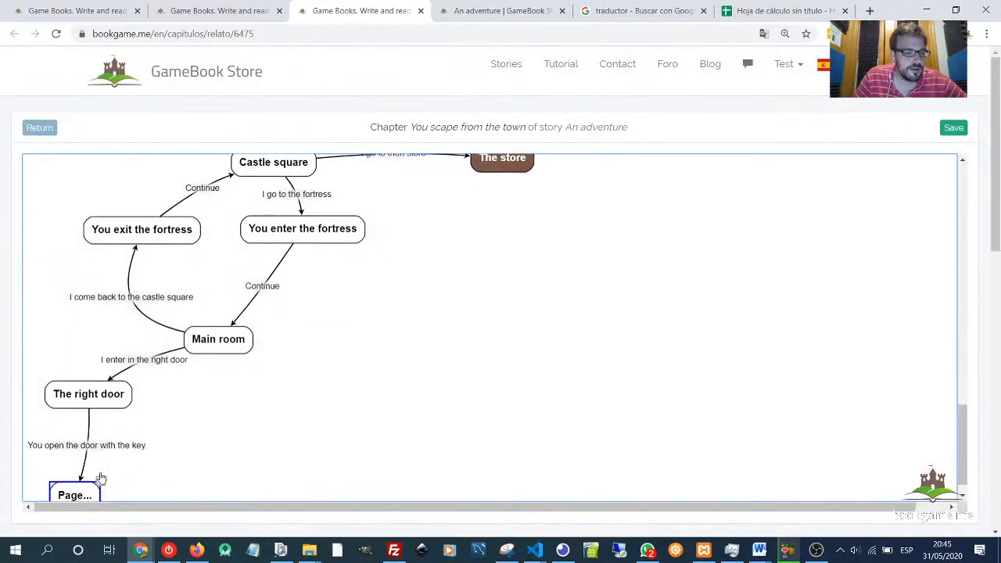
{"action": "left_click", "coordinate": [114, 448]}
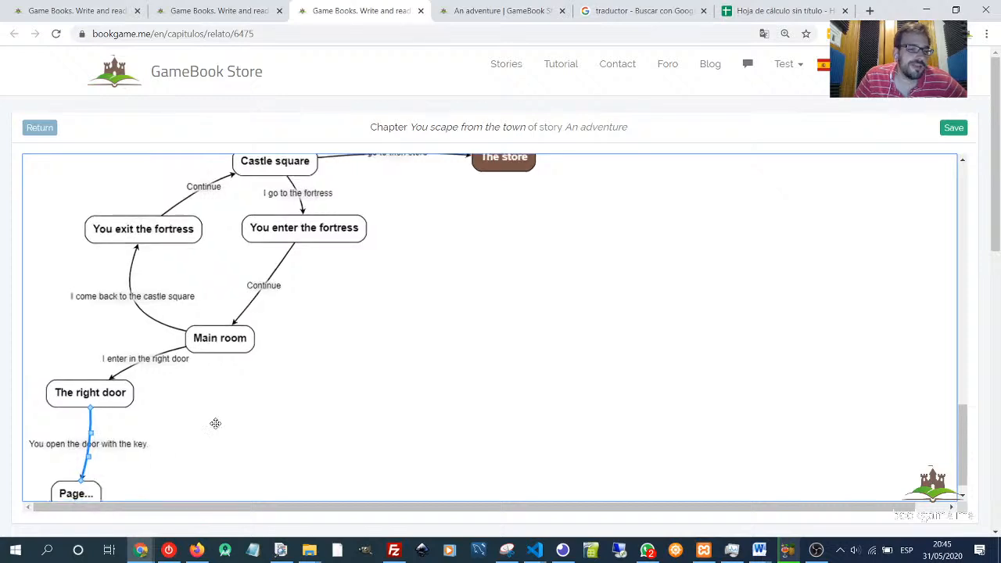
{"action": "scroll", "coordinate": [369, 352], "scroll_direction": "up", "scroll_amount": 1}
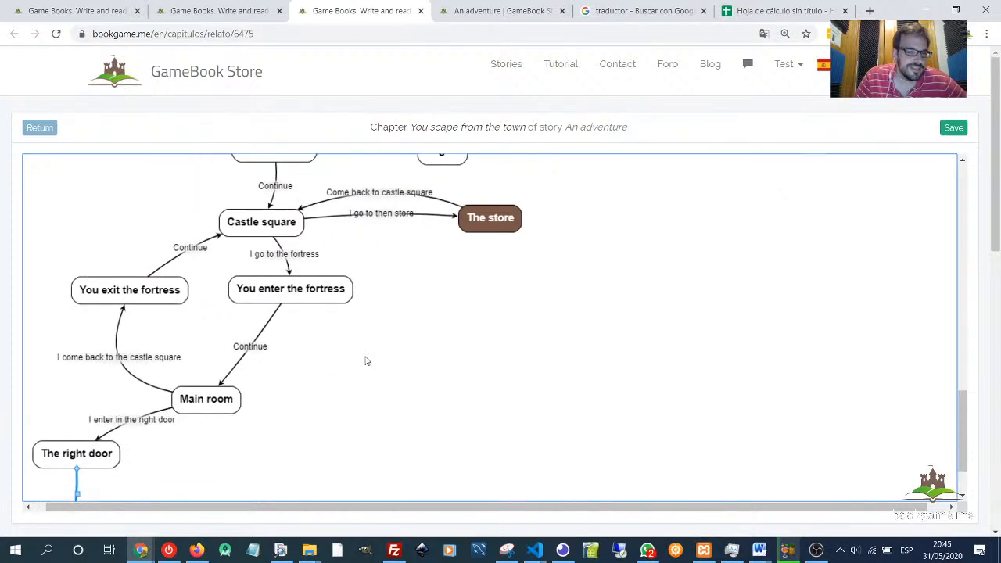
{"action": "scroll", "coordinate": [367, 352], "scroll_direction": "up", "scroll_amount": 1}
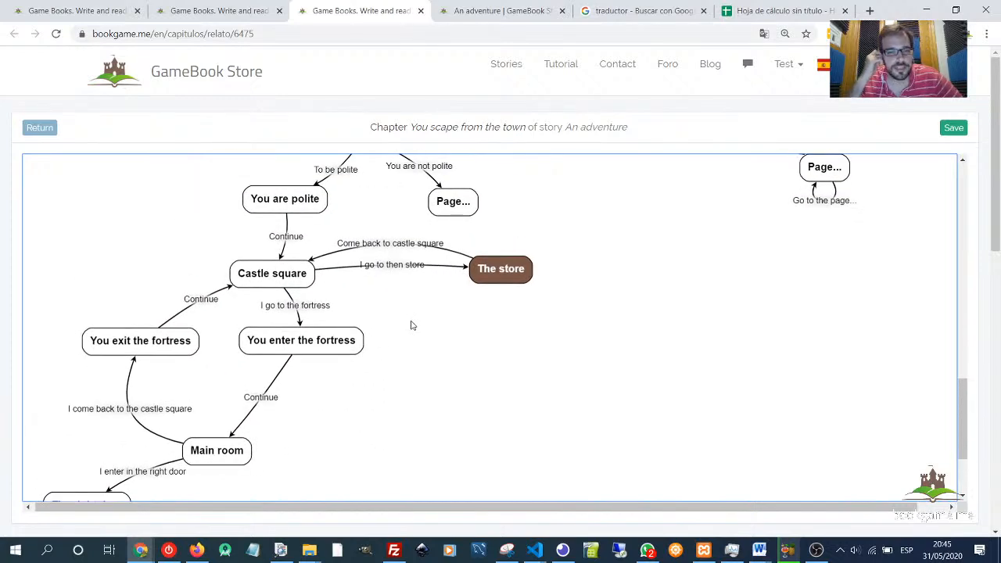
{"action": "scroll", "coordinate": [579, 296], "scroll_direction": "up", "scroll_amount": 2}
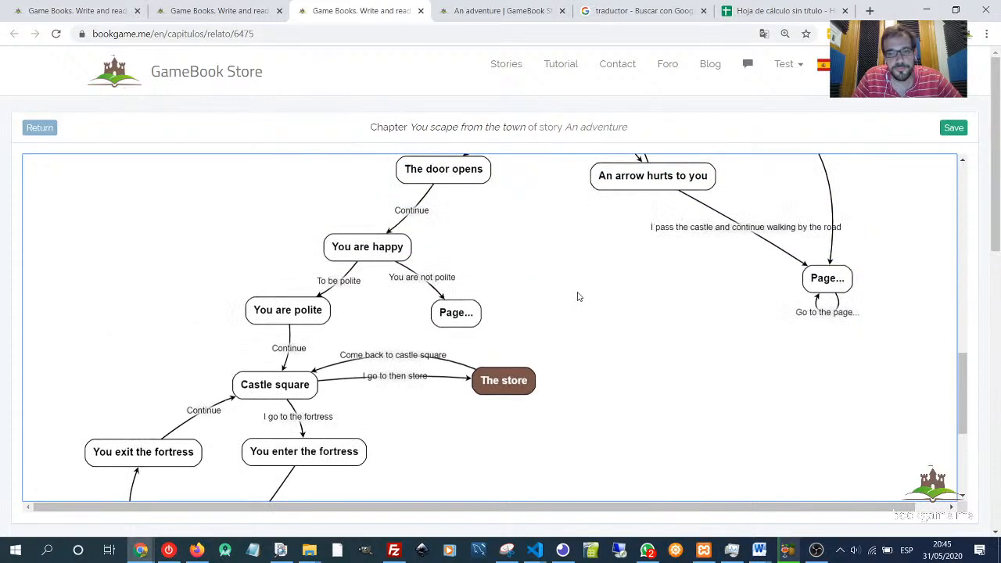
{"action": "scroll", "coordinate": [523, 321], "scroll_direction": "up", "scroll_amount": 1}
{"action": "scroll", "coordinate": [559, 254], "scroll_direction": "down", "scroll_amount": 1}
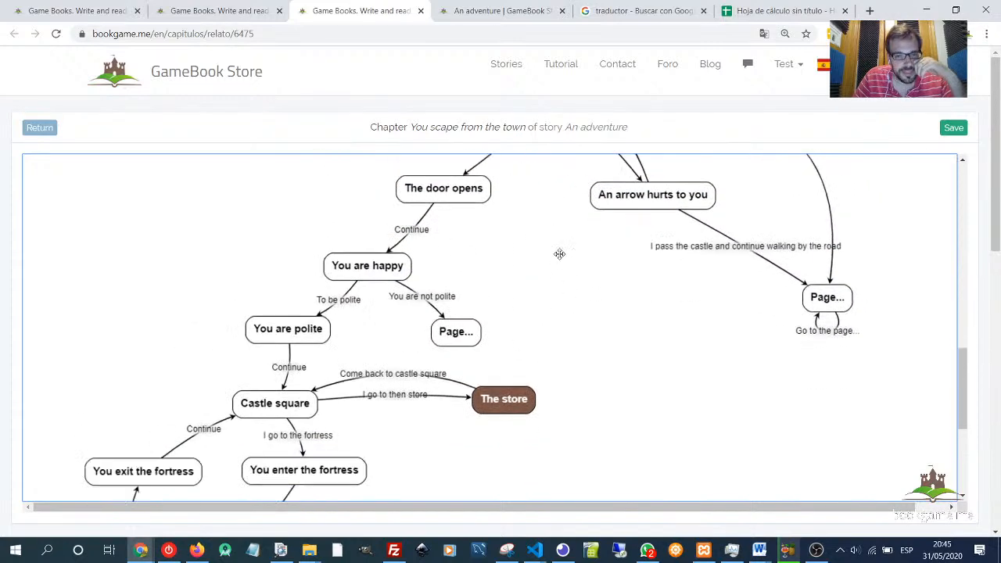
{"action": "scroll", "coordinate": [559, 254], "scroll_direction": "down", "scroll_amount": 1}
{"action": "mouse_move", "coordinate": [271, 335]}
{"action": "left_mouse_down"}
{"action": "mouse_move", "coordinate": [259, 328]}
{"action": "mouse_move", "coordinate": [261, 337]}
{"action": "left_mouse_up"}
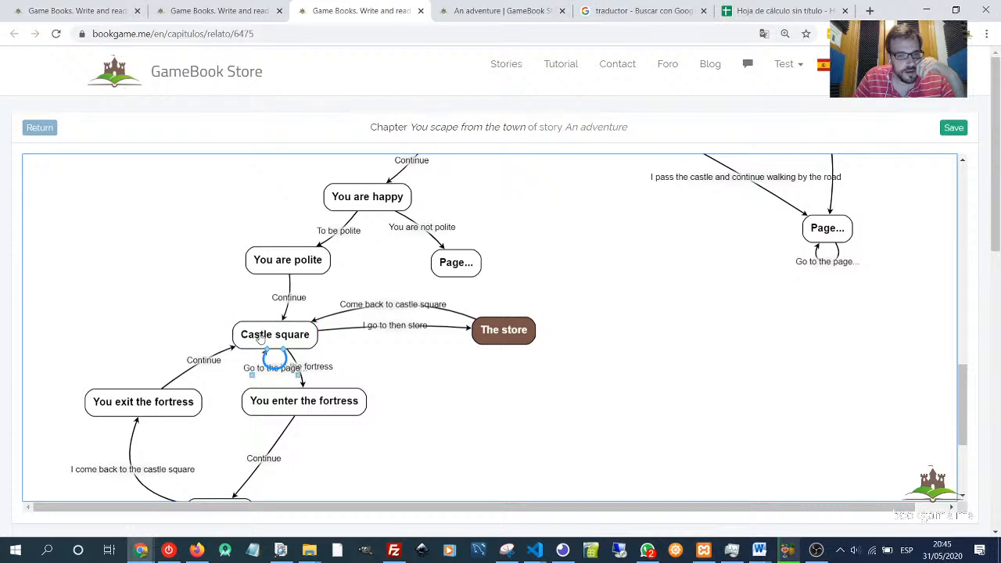
{"action": "key", "text": "Delete"}
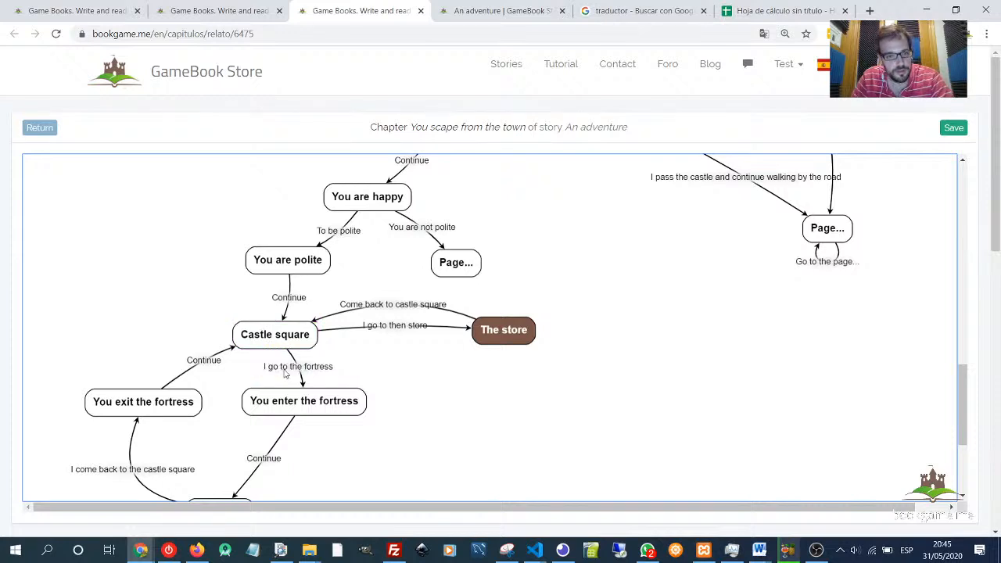
{"action": "left_click_drag", "start_coordinate": [281, 340], "coordinate": [267, 340]}
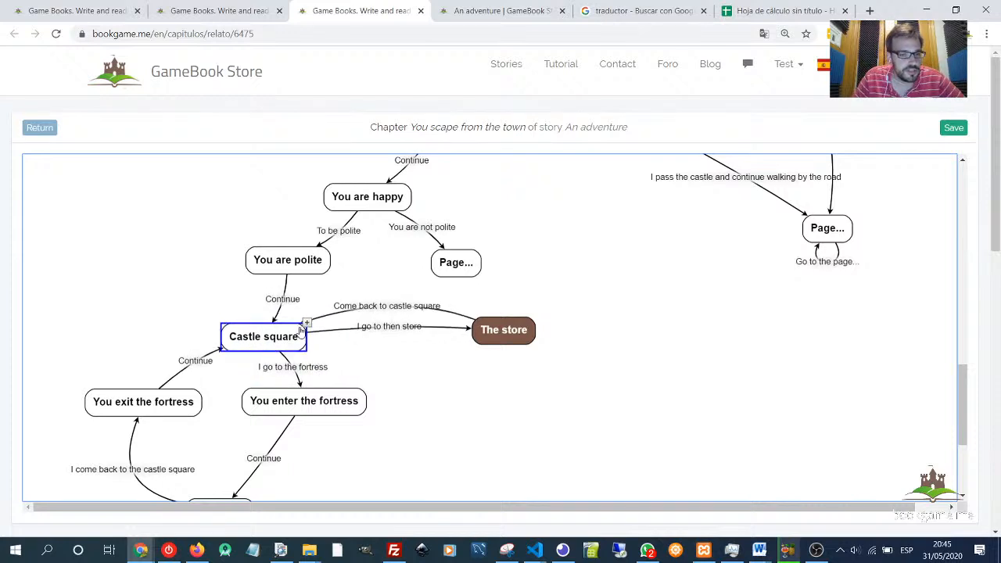
{"action": "left_click", "coordinate": [305, 323]}
{"action": "left_click_drag", "start_coordinate": [388, 344], "coordinate": [127, 275]}
{"action": "left_click", "coordinate": [195, 301]}
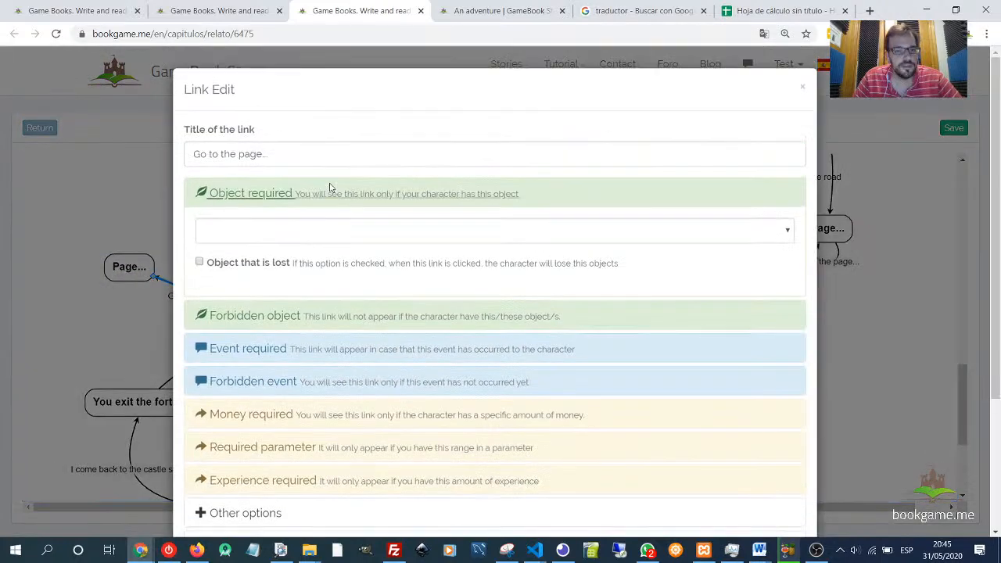
{"action": "left_click_drag", "start_coordinate": [268, 154], "coordinate": [192, 154]}
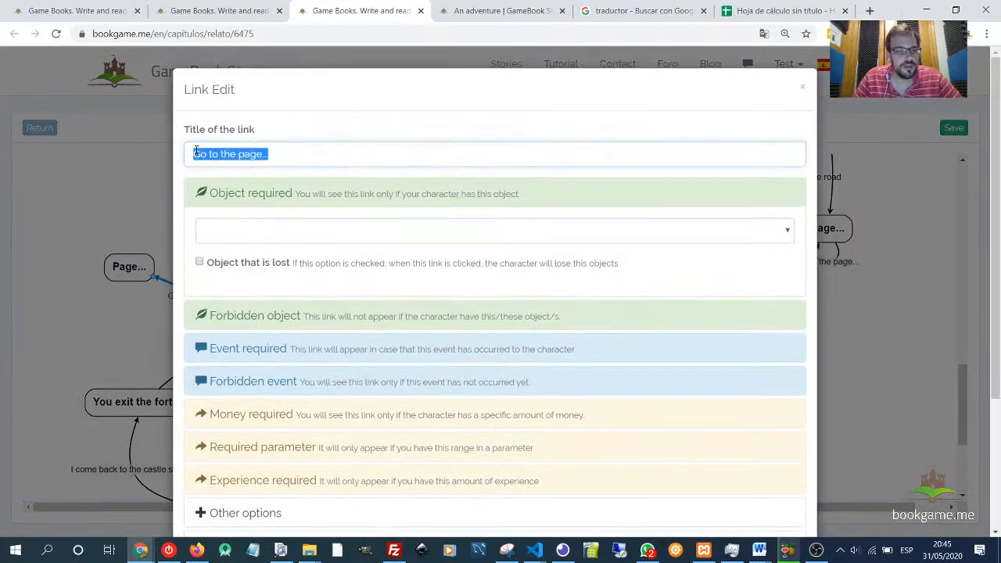
{"action": "left_click", "coordinate": [806, 88]}
{"action": "left_click", "coordinate": [134, 274]}
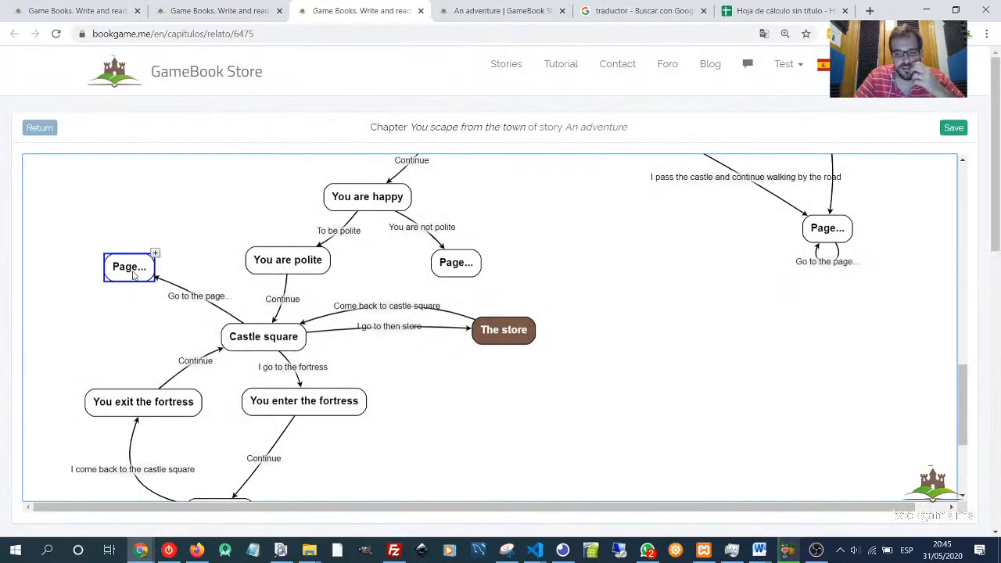
{"action": "key", "text": "Delete"}
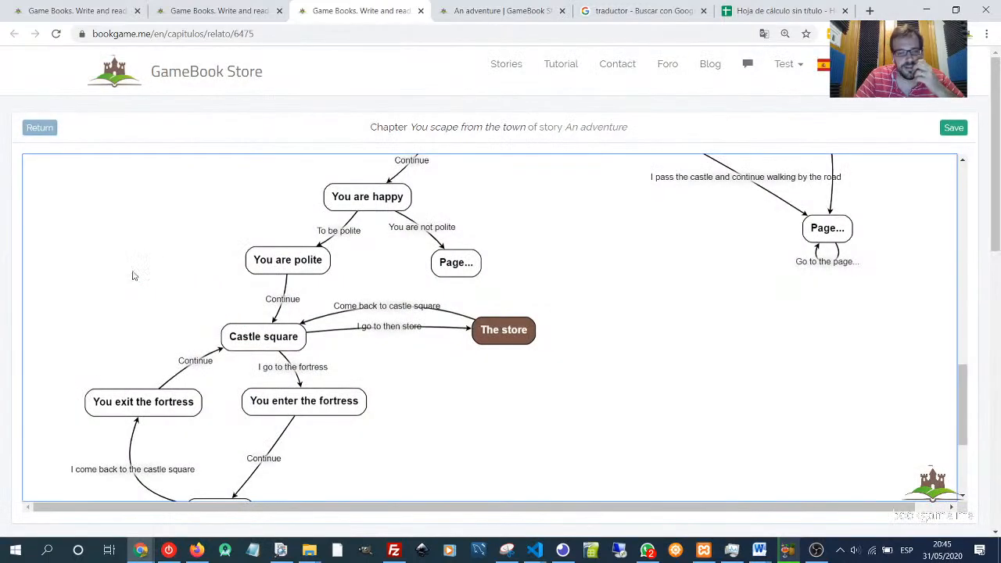
- Make Castle square a dice-roll page adding Perception, with the reader prompt "You try to find"
{"action": "left_click", "coordinate": [272, 345]}
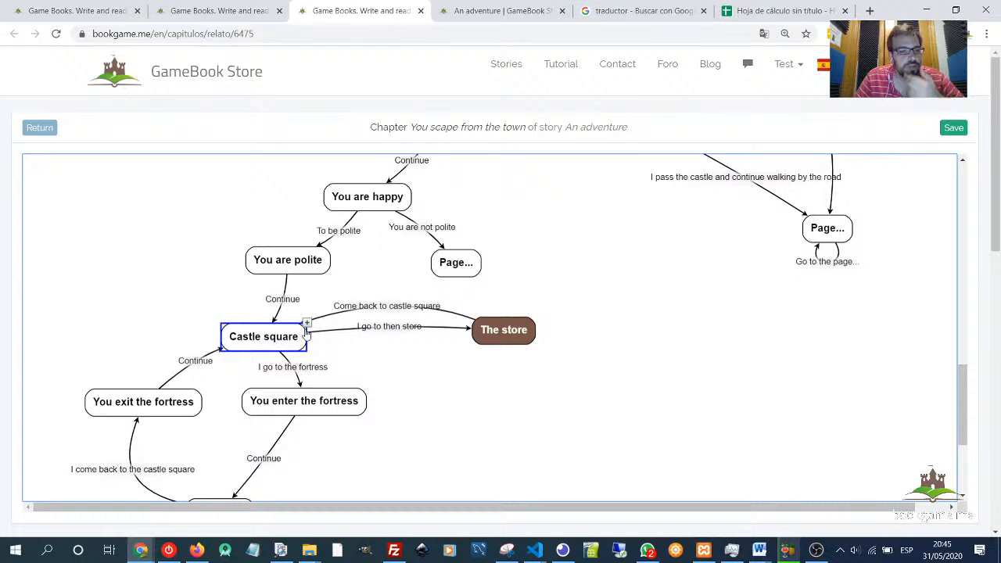
{"action": "double_click", "coordinate": [283, 345]}
{"action": "scroll", "coordinate": [384, 324], "scroll_direction": "down", "scroll_amount": 5}
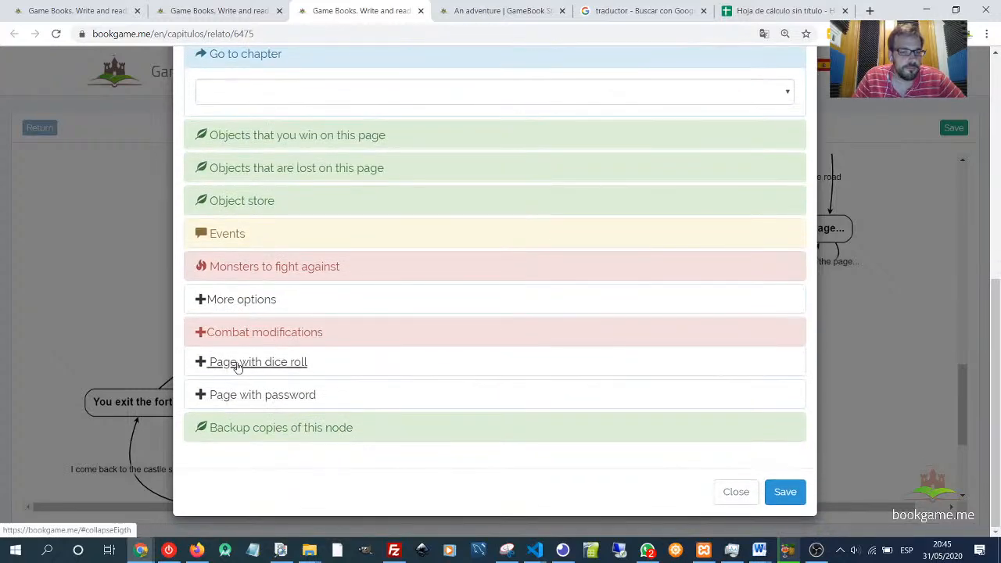
{"action": "left_click", "coordinate": [235, 365]}
{"action": "scroll", "coordinate": [289, 332], "scroll_direction": "down", "scroll_amount": 3}
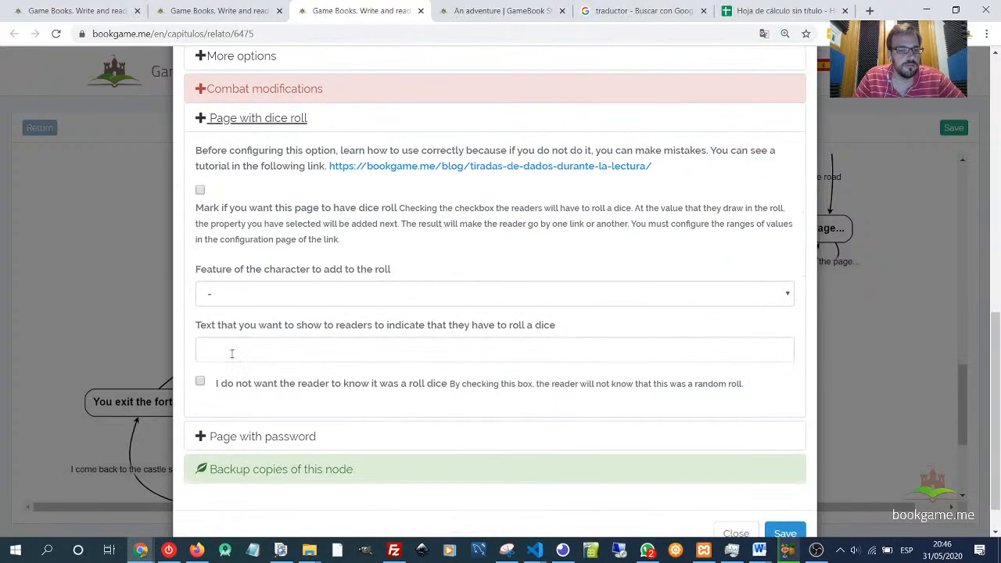
{"action": "left_click", "coordinate": [235, 294]}
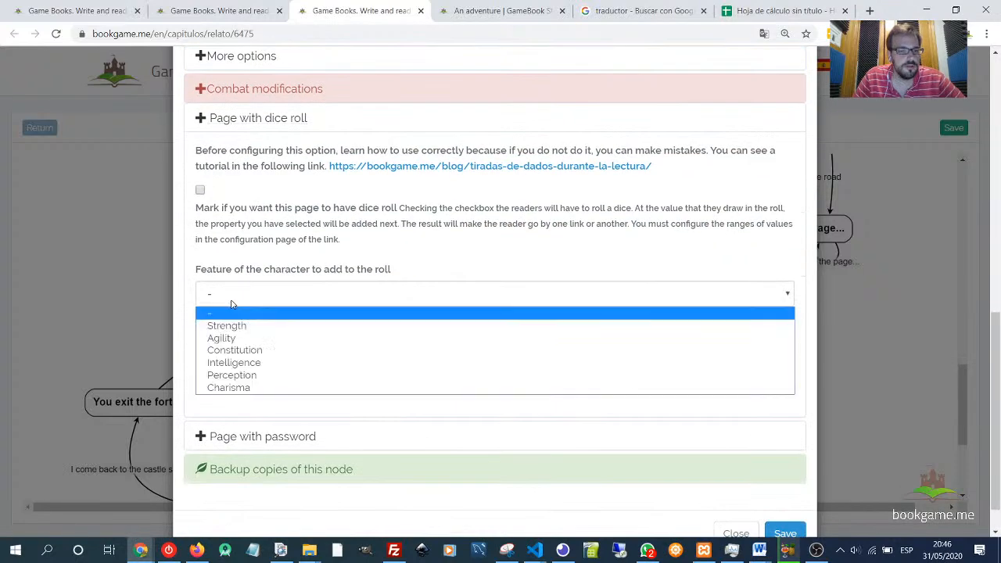
{"action": "left_click", "coordinate": [242, 375]}
{"action": "left_click", "coordinate": [244, 357]}
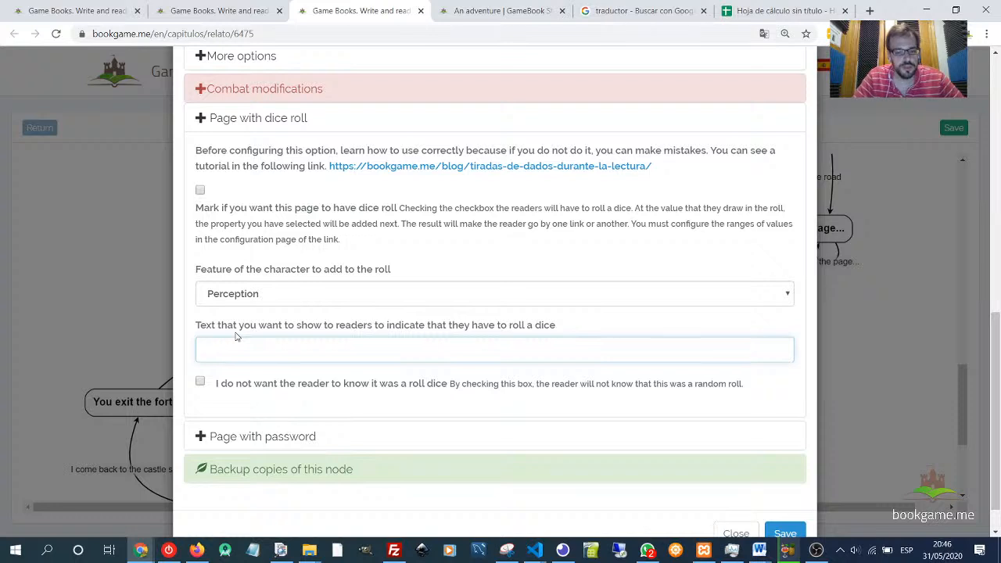
{"action": "type", "text": "You try"}
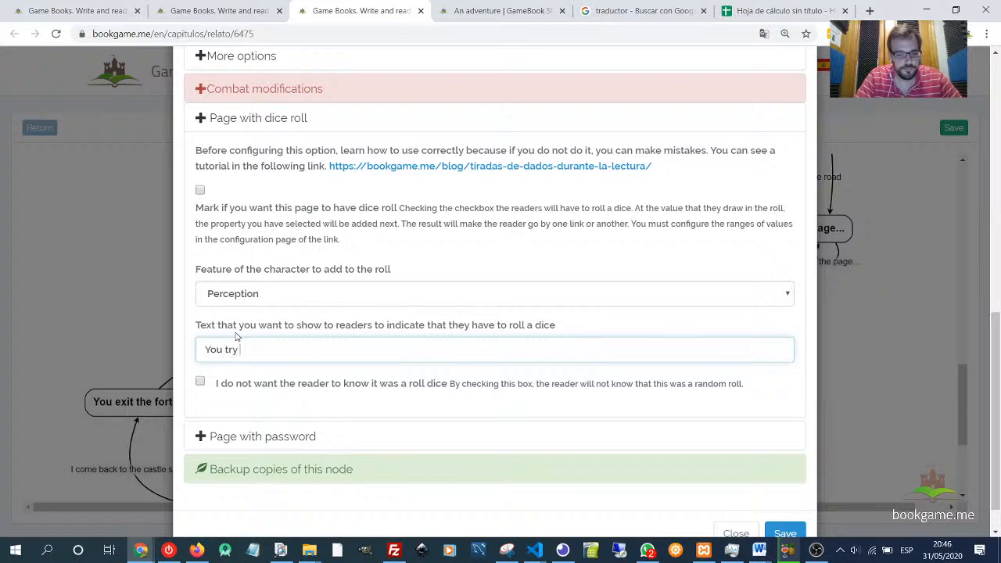
{"action": "type", "text": " to find"}
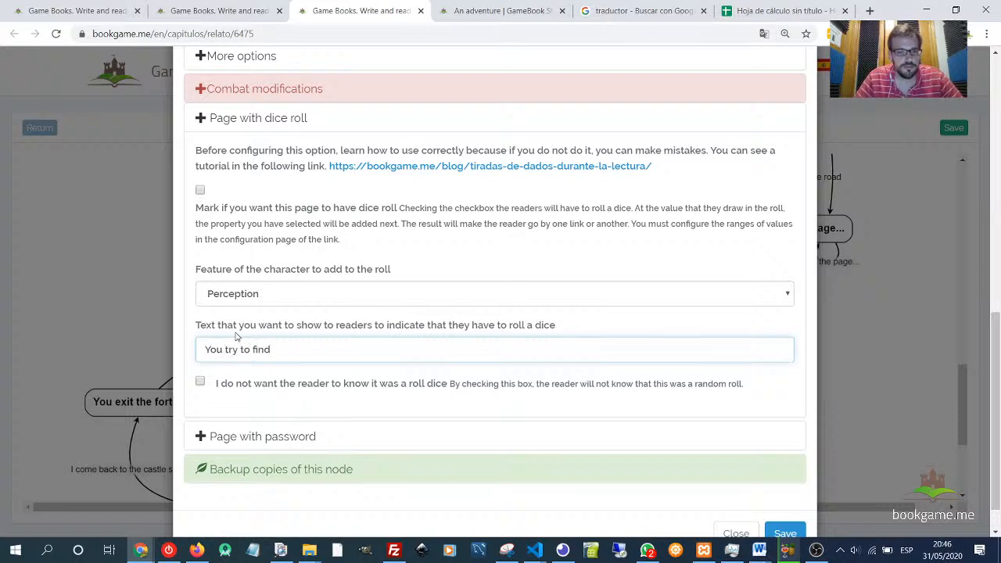
{"action": "left_click_drag", "start_coordinate": [283, 352], "coordinate": [200, 350]}
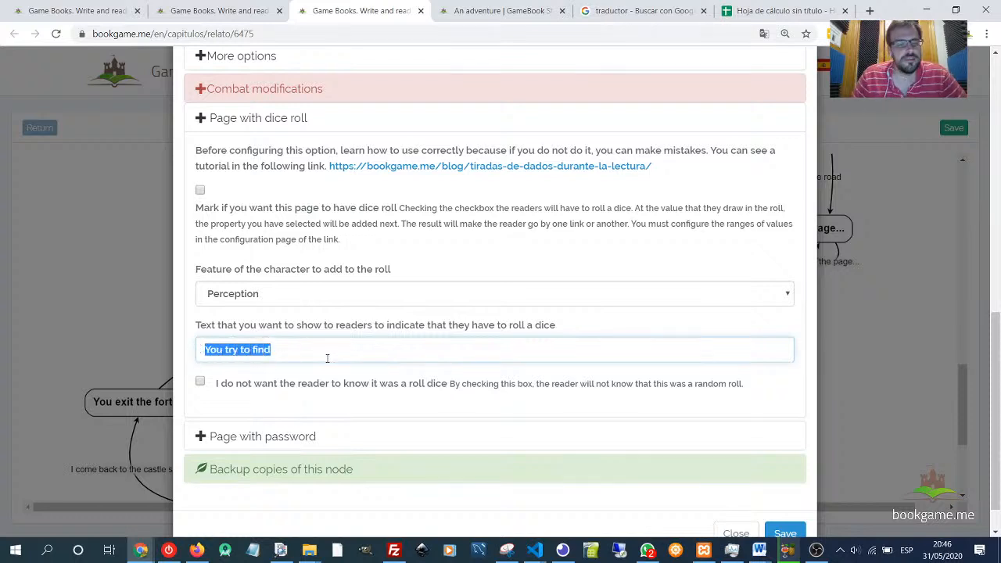
{"action": "left_click", "coordinate": [304, 332]}
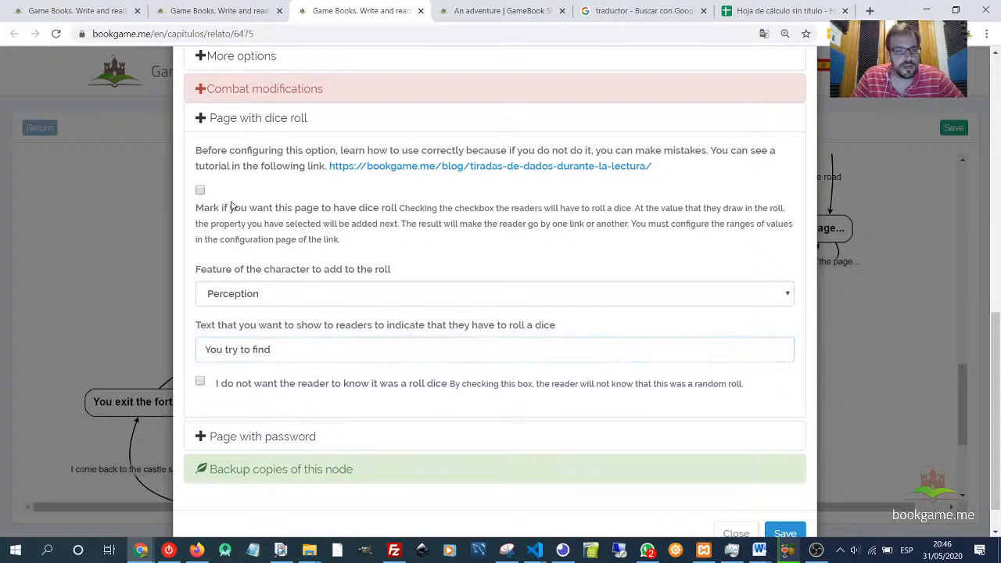
{"action": "left_click_drag", "start_coordinate": [289, 209], "coordinate": [367, 208]}
{"action": "left_click", "coordinate": [201, 191]}
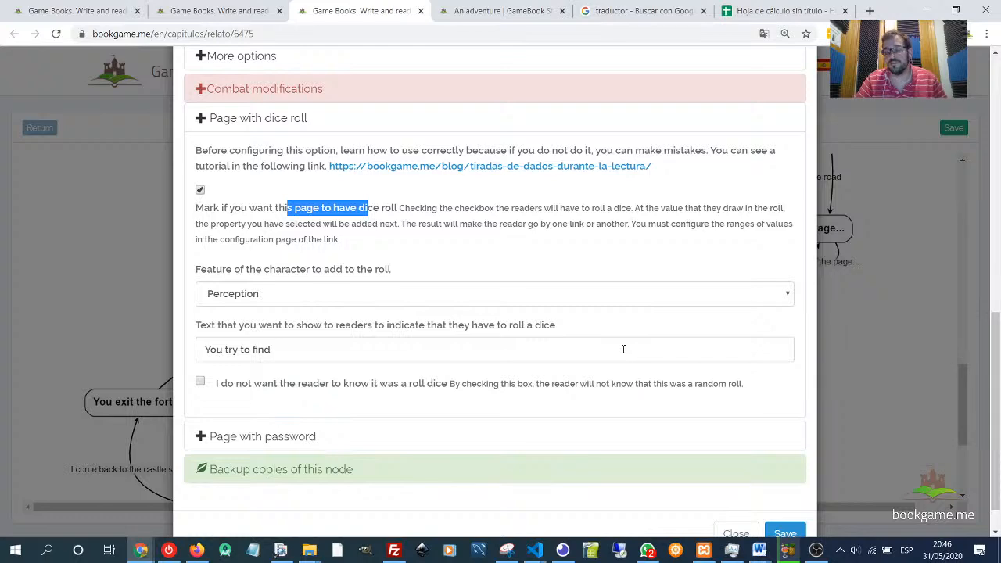
{"action": "scroll", "coordinate": [556, 438], "scroll_direction": "down", "scroll_amount": 2}
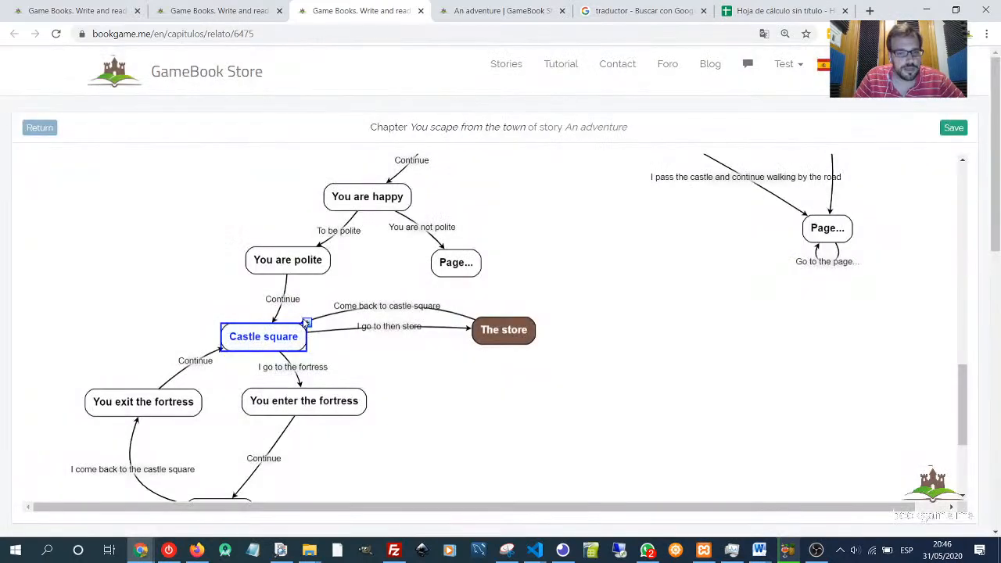
- Add two new pages linked from Castle square and place them to its left
{"action": "left_click", "coordinate": [306, 324]}
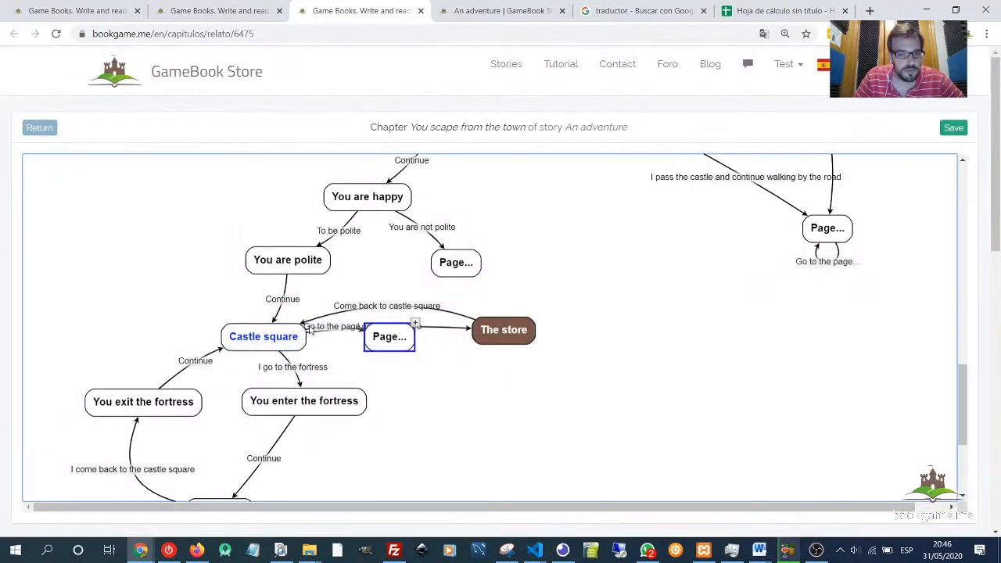
{"action": "left_click_drag", "start_coordinate": [390, 350], "coordinate": [131, 273]}
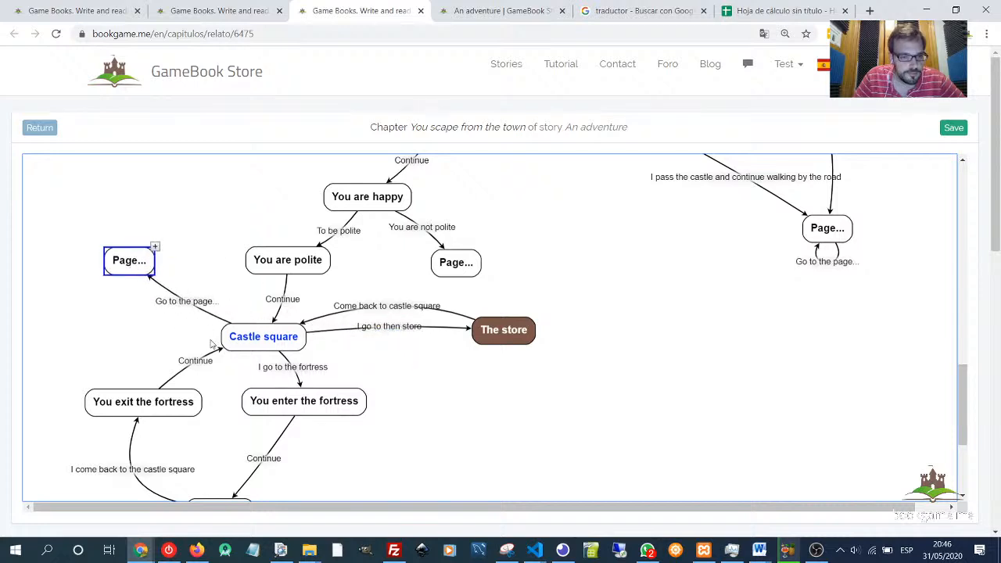
{"action": "left_click", "coordinate": [250, 338]}
{"action": "left_click", "coordinate": [309, 323]}
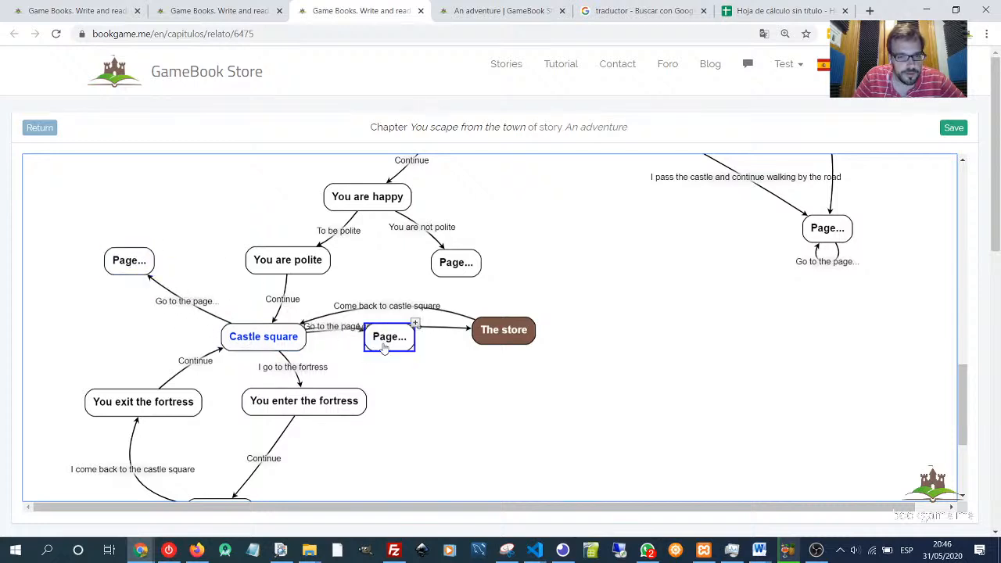
{"action": "left_click_drag", "start_coordinate": [380, 347], "coordinate": [80, 325]}
- Make the link to the leftmost new page a dice-roll link for rolls from 8 to 9999 and save it
{"action": "left_click", "coordinate": [151, 324]}
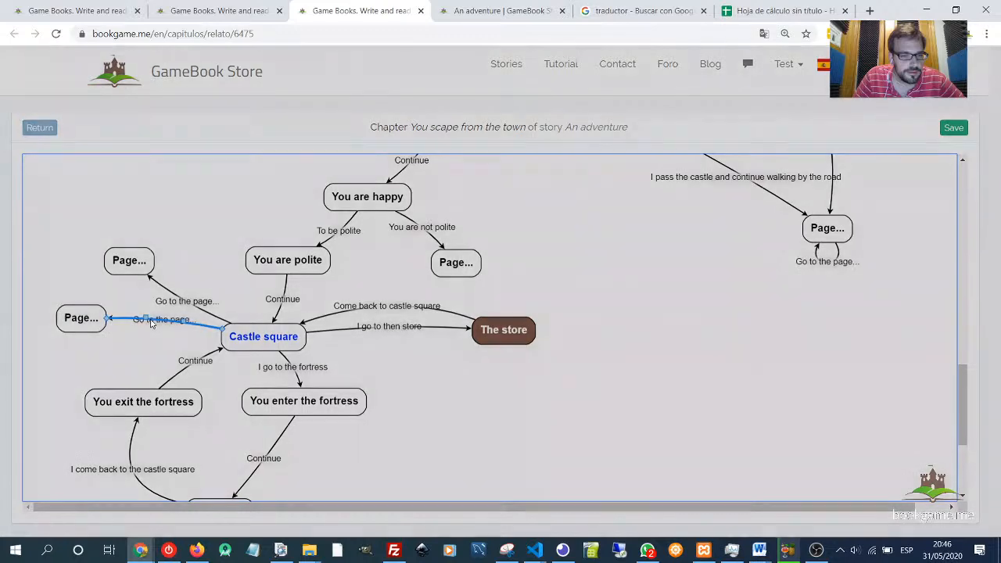
{"action": "scroll", "coordinate": [313, 376], "scroll_direction": "down", "scroll_amount": 3}
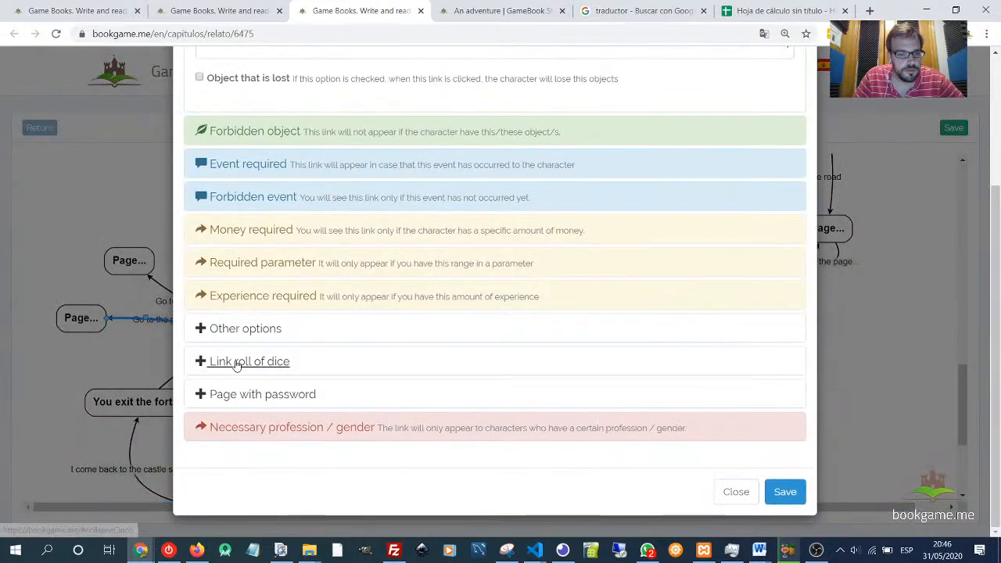
{"action": "left_click", "coordinate": [226, 361]}
{"action": "scroll", "coordinate": [297, 401], "scroll_direction": "down", "scroll_amount": 1}
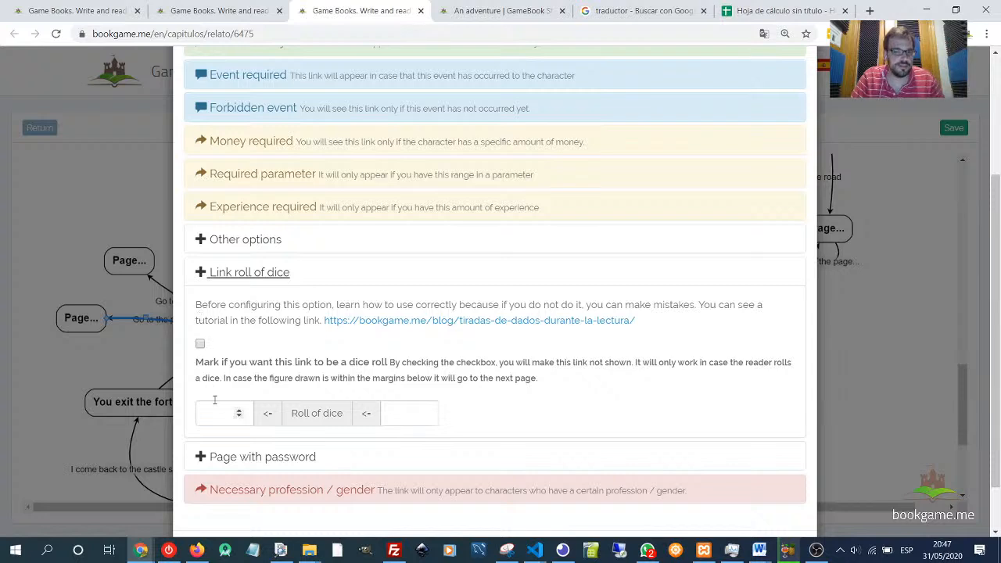
{"action": "left_click", "coordinate": [200, 344]}
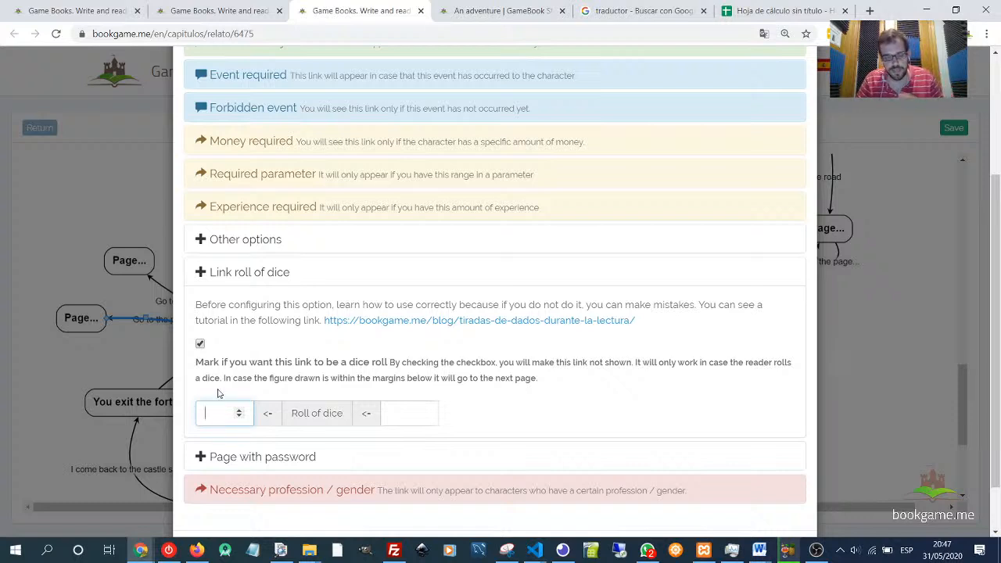
{"action": "left_click", "coordinate": [399, 413]}
{"action": "type", "text": "9999"}
{"action": "scroll", "coordinate": [640, 498], "scroll_direction": "down", "scroll_amount": 2}
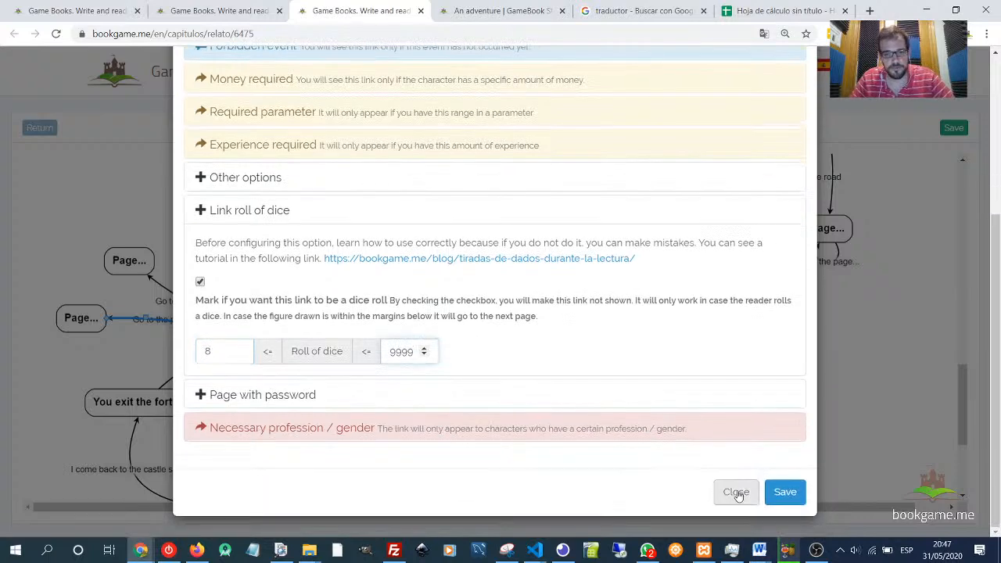
{"action": "left_click", "coordinate": [785, 491]}
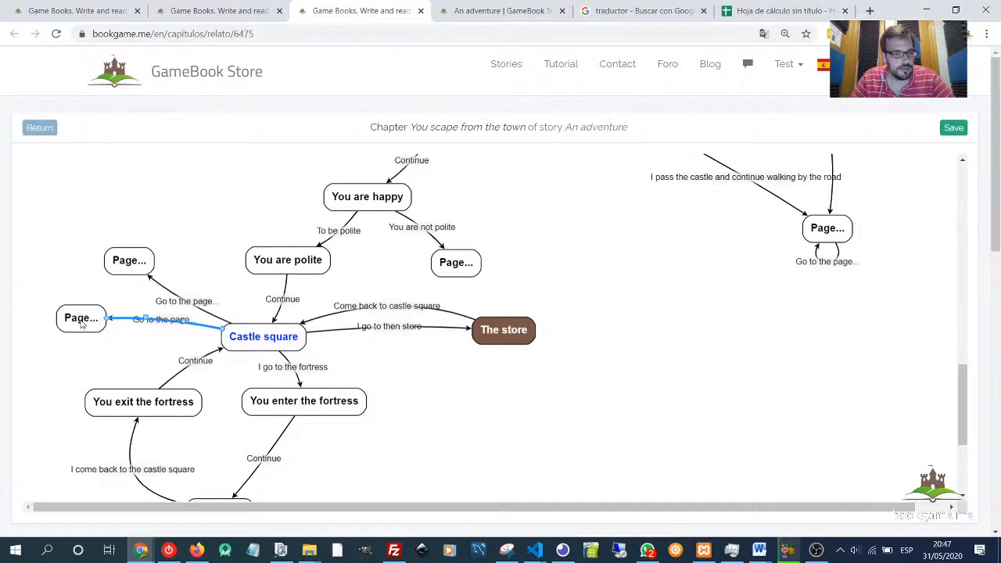
- Title the leftmost new page "You find a key" and give it the text "You see a key on the ground."
{"action": "double_click", "coordinate": [81, 321]}
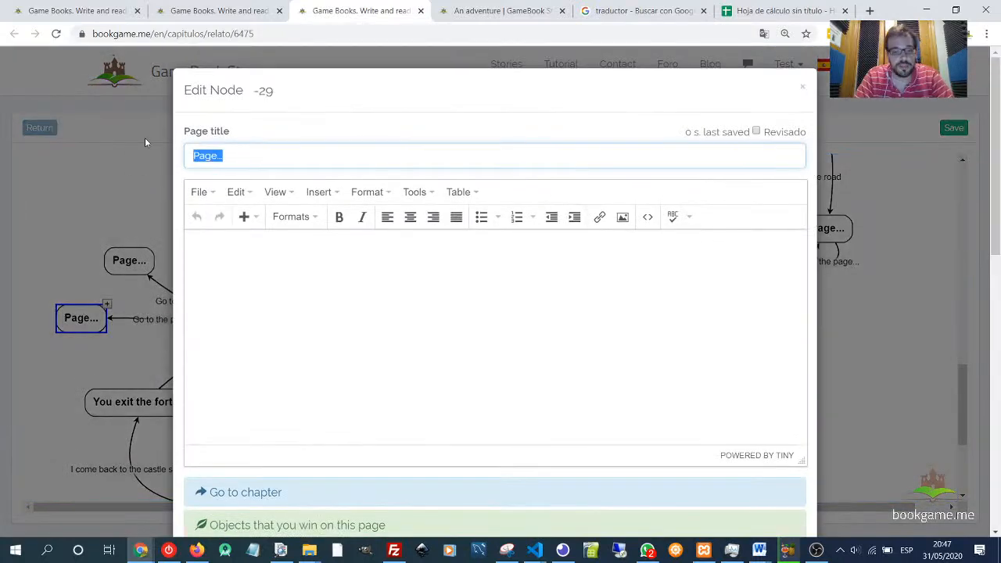
{"action": "type", "text": "You find a key"}
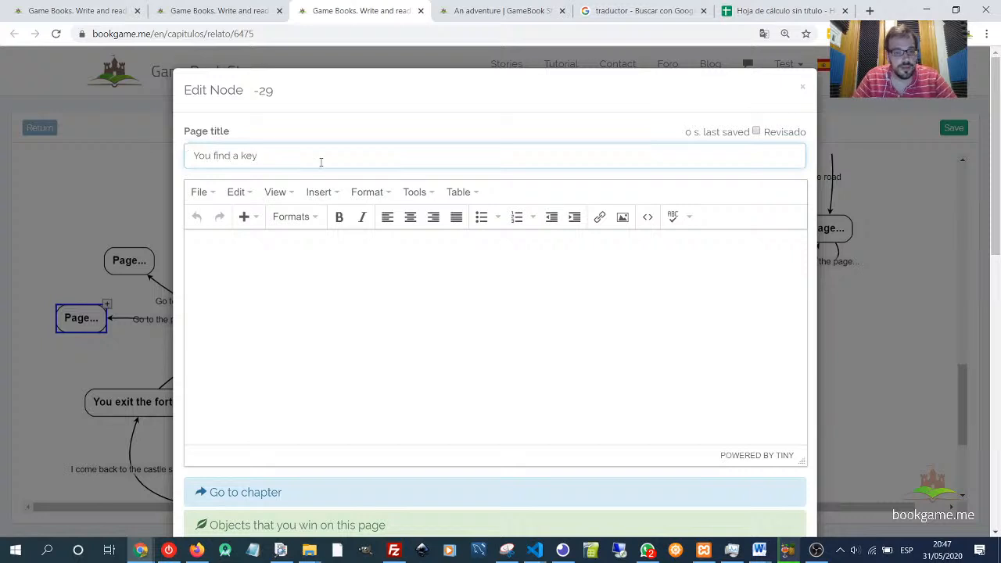
{"action": "left_click", "coordinate": [372, 275]}
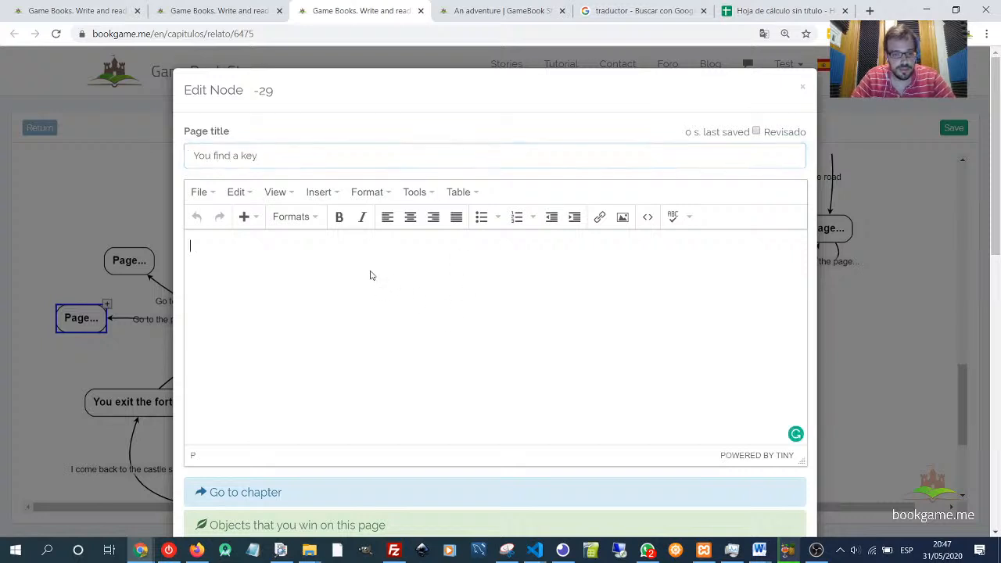
{"action": "type", "text": "You "}
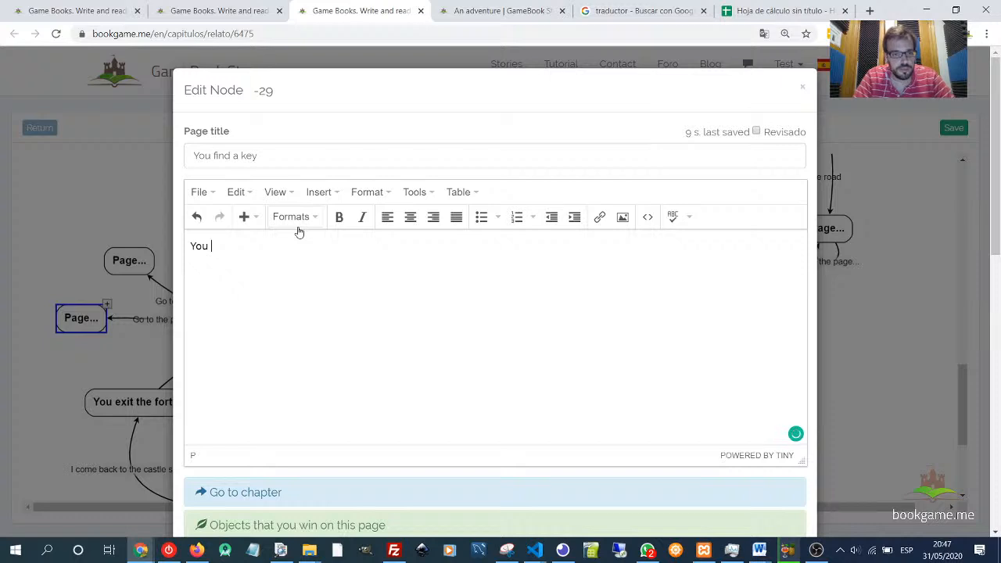
{"action": "type", "text": "see a"}
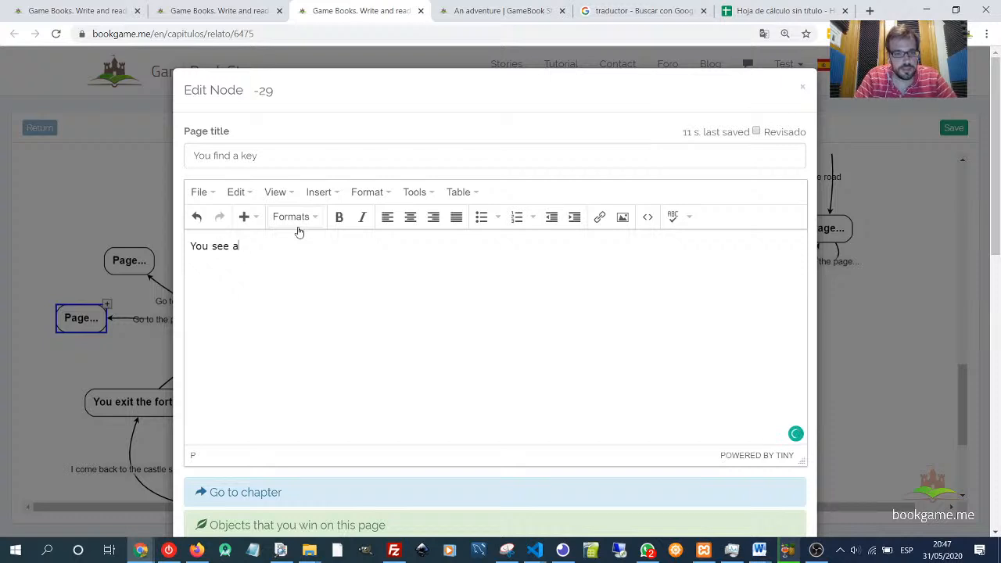
{"action": "type", "text": " key on "}
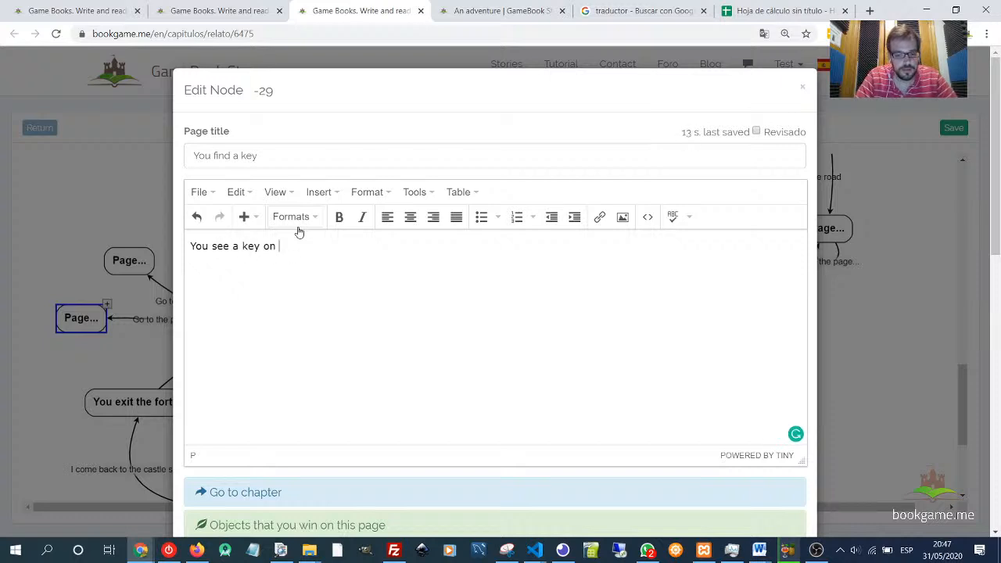
{"action": "type", "text": "the ground."}
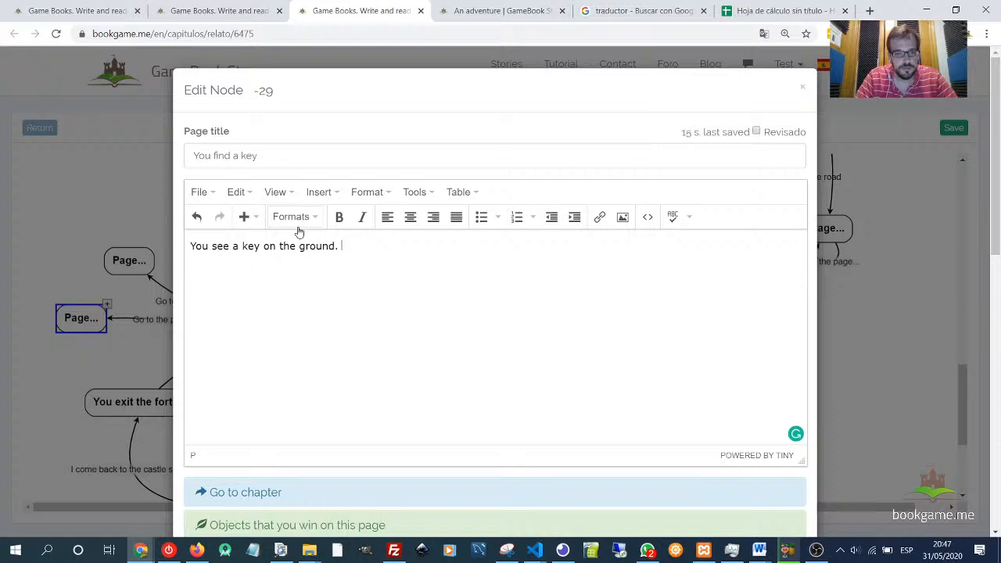
- Add the key as an object won on this page and save the page
{"action": "scroll", "coordinate": [454, 407], "scroll_direction": "down", "scroll_amount": 5}
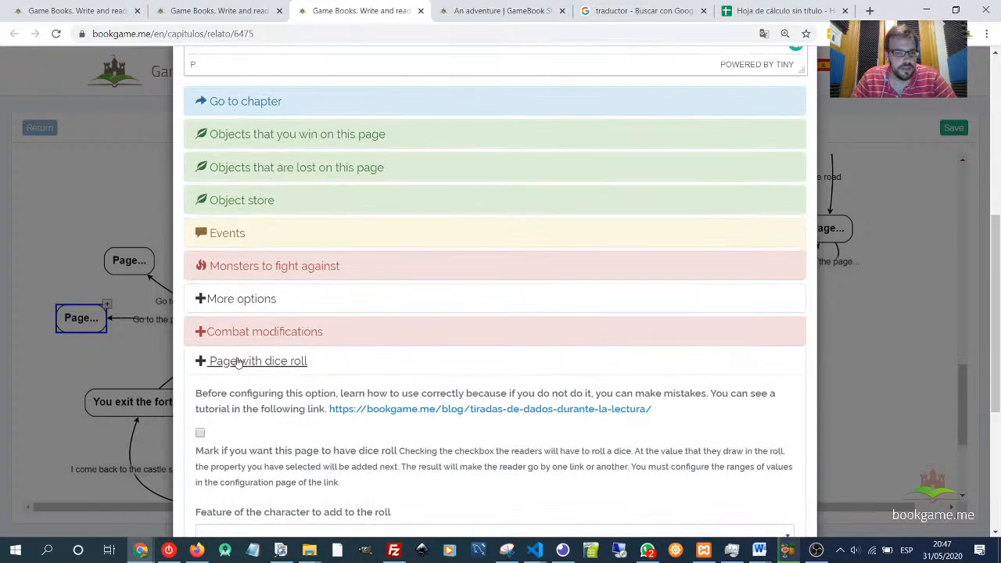
{"action": "left_click", "coordinate": [237, 361]}
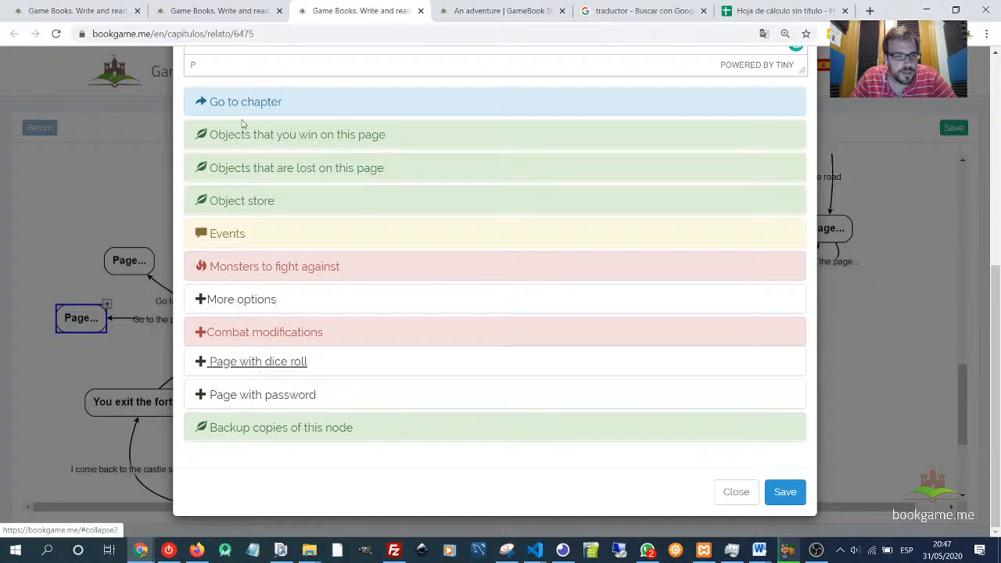
{"action": "left_click", "coordinate": [335, 138]}
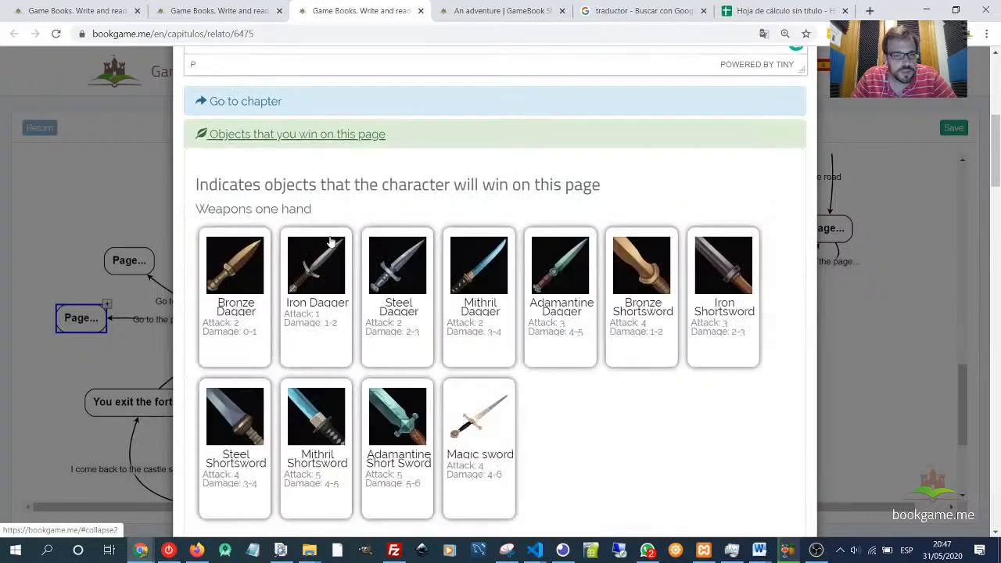
{"action": "scroll", "coordinate": [443, 324], "scroll_direction": "down", "scroll_amount": 14}
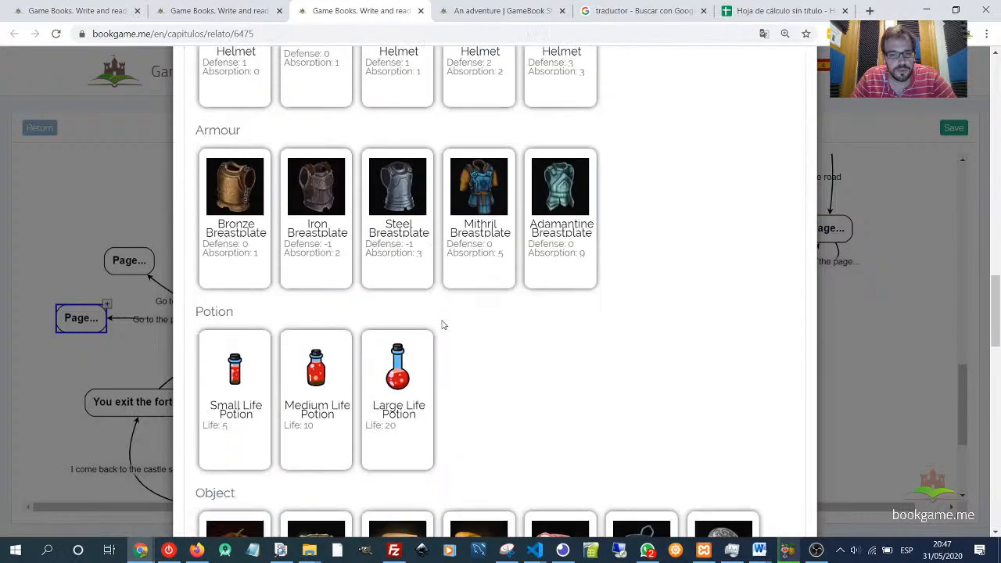
{"action": "scroll", "coordinate": [443, 325], "scroll_direction": "down", "scroll_amount": 8}
{"action": "left_click", "coordinate": [337, 188]}
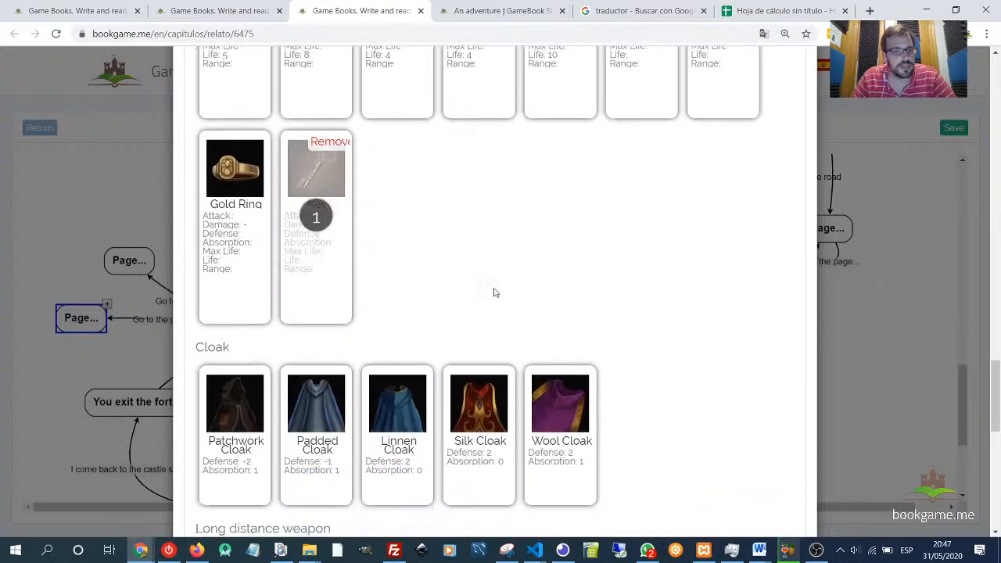
{"action": "scroll", "coordinate": [494, 293], "scroll_direction": "down", "scroll_amount": 10}
{"action": "left_click", "coordinate": [784, 512]}
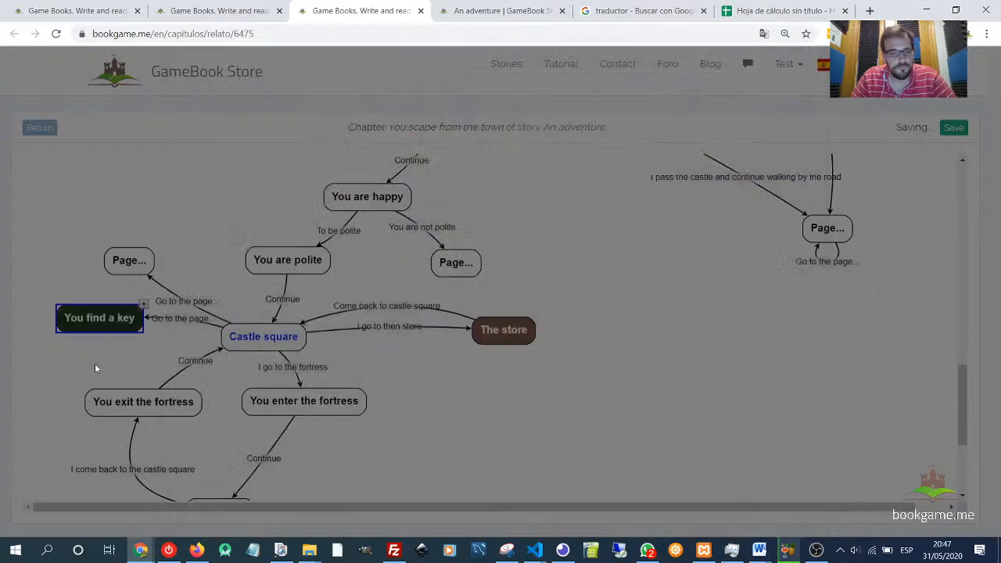
- Move the You find a key page to the far left edge of the map, level with Castle square
{"action": "left_click_drag", "start_coordinate": [107, 317], "coordinate": [77, 328]}
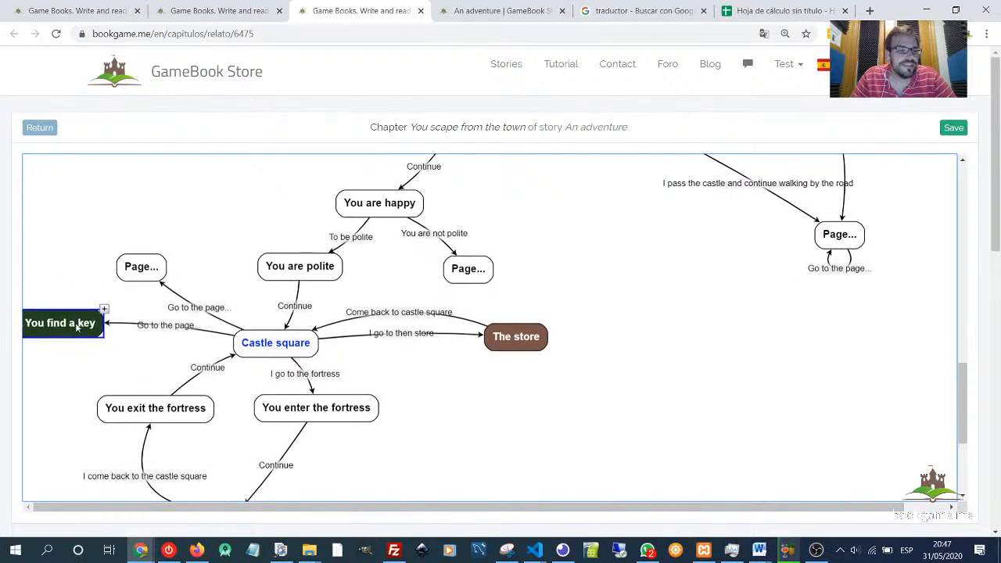
{"action": "left_click_drag", "start_coordinate": [63, 378], "coordinate": [70, 392]}
{"action": "mouse_move", "coordinate": [67, 337]}
{"action": "left_mouse_down"}
{"action": "mouse_move", "coordinate": [78, 352]}
{"action": "mouse_move", "coordinate": [73, 341]}
{"action": "left_mouse_up"}
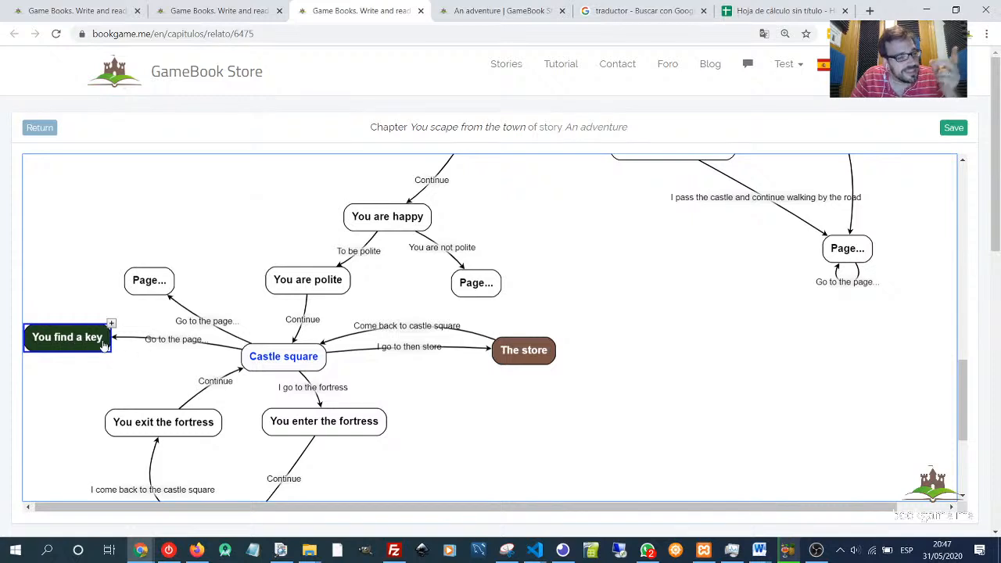
{"action": "left_click_drag", "start_coordinate": [73, 342], "coordinate": [66, 344]}
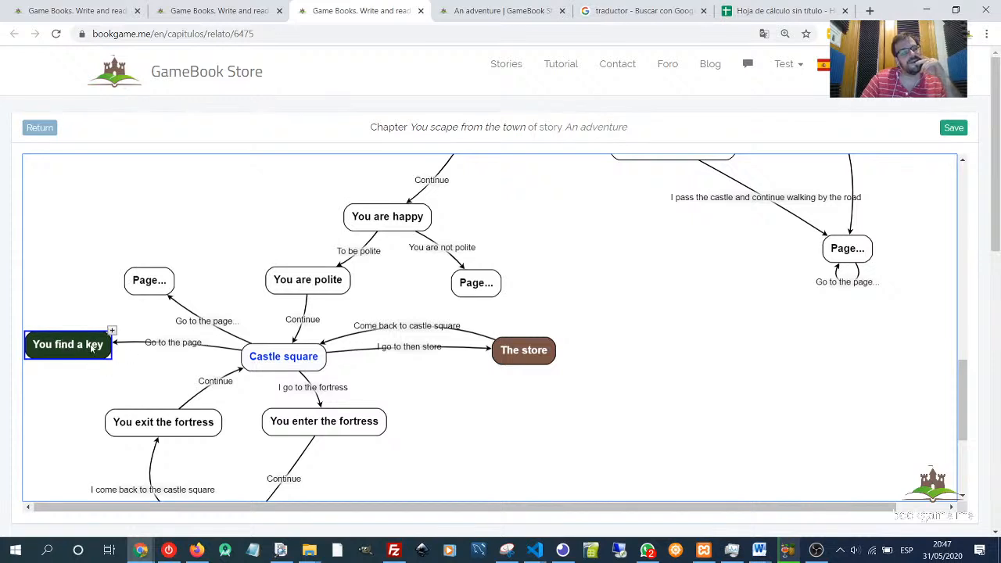
- Link You find a key back to Castle square with the link title "Continue" and save it
{"action": "left_click", "coordinate": [179, 346]}
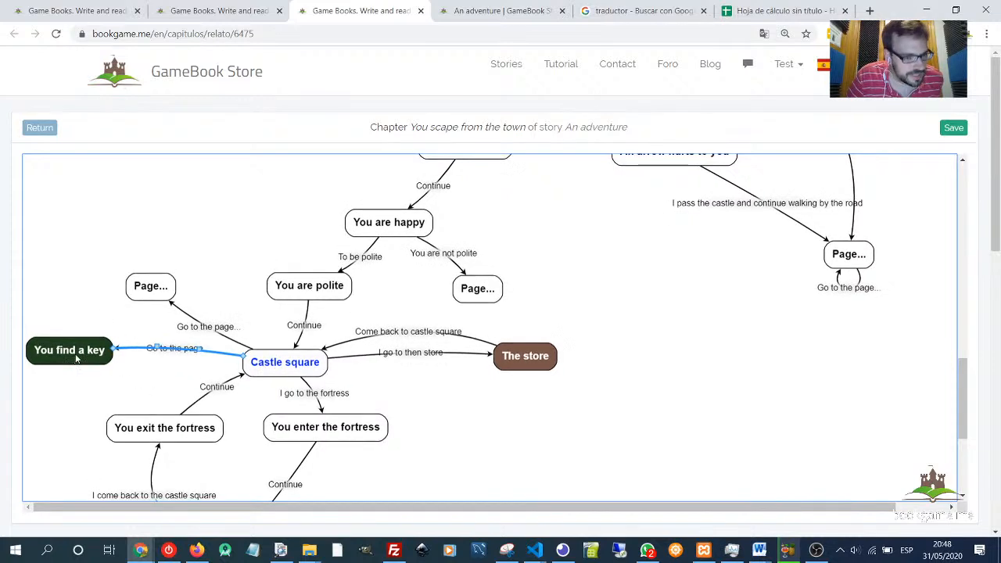
{"action": "left_click", "coordinate": [101, 357]}
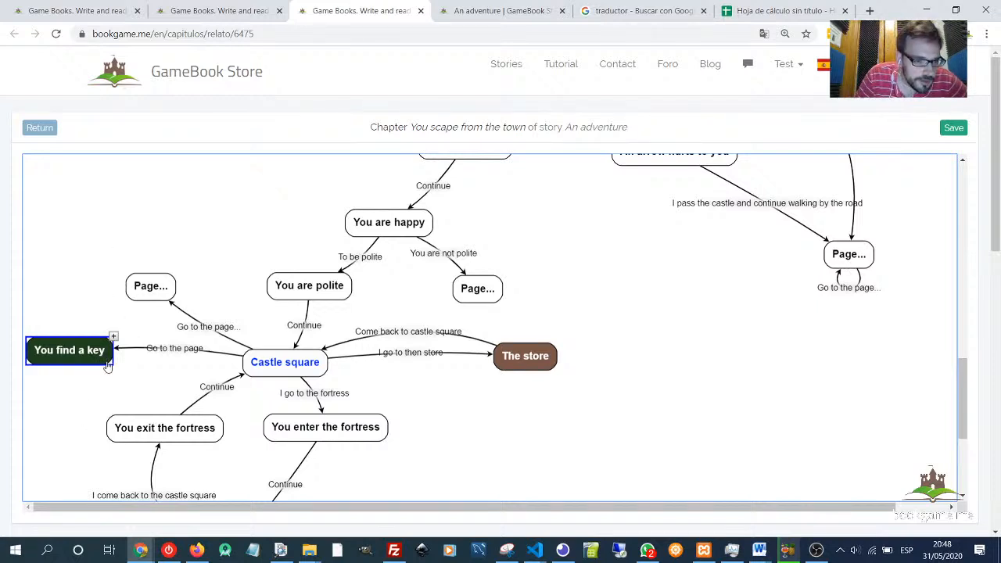
{"action": "left_click_drag", "start_coordinate": [108, 362], "coordinate": [239, 368]}
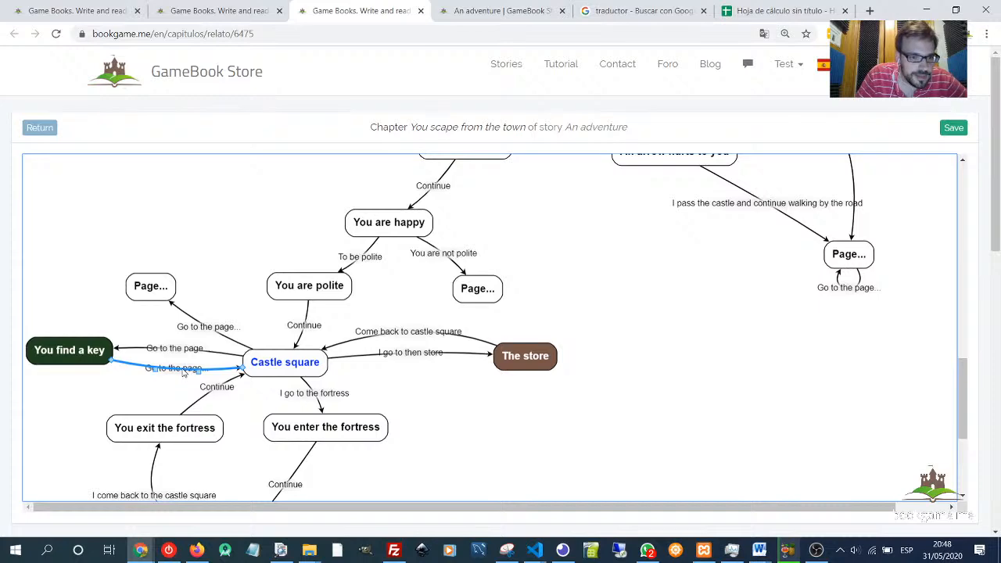
{"action": "double_click", "coordinate": [184, 373]}
{"action": "left_click", "coordinate": [295, 153]}
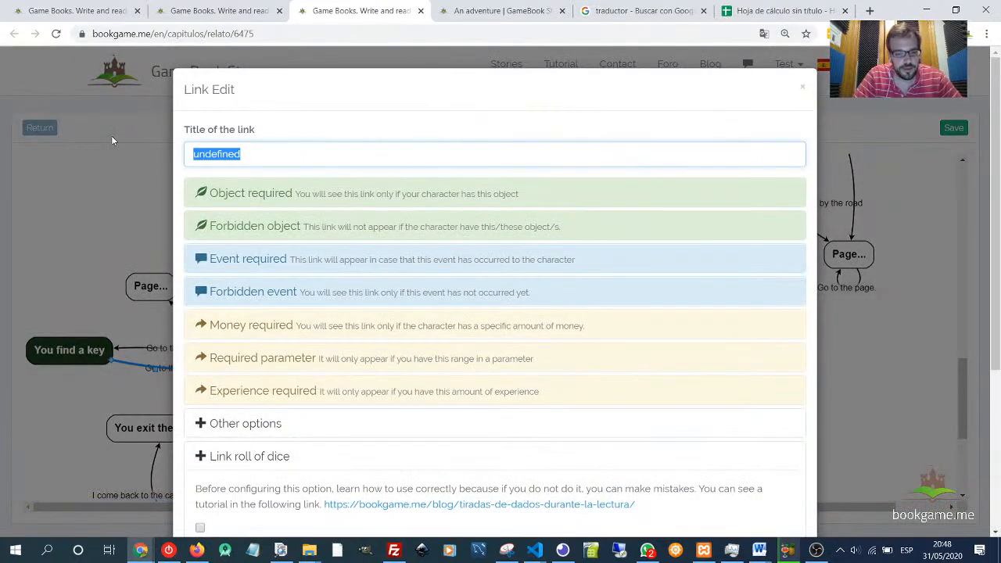
{"action": "type", "text": "Continue"}
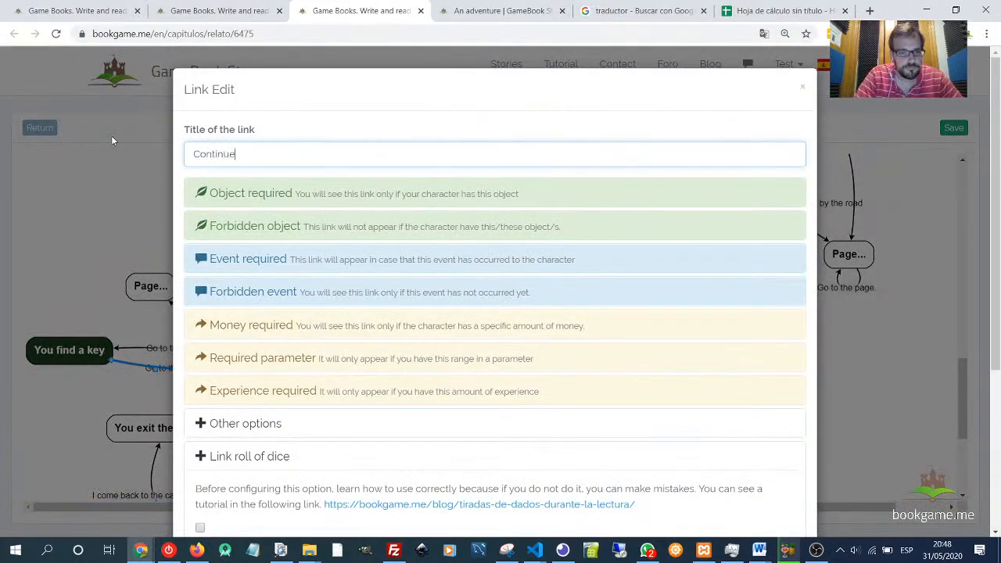
{"action": "scroll", "coordinate": [642, 266], "scroll_direction": "down", "scroll_amount": 5}
{"action": "left_click", "coordinate": [235, 211]}
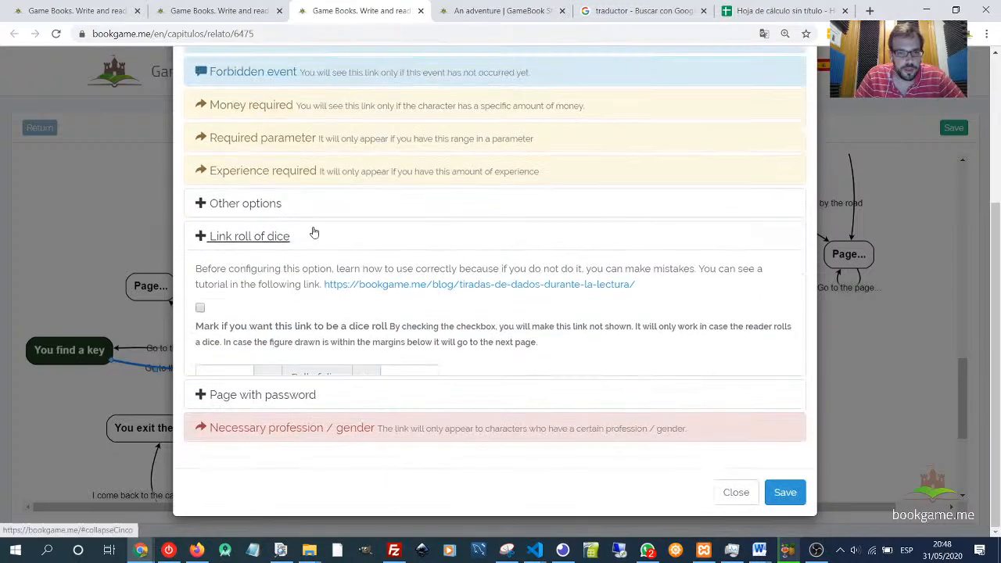
{"action": "left_click", "coordinate": [796, 499]}
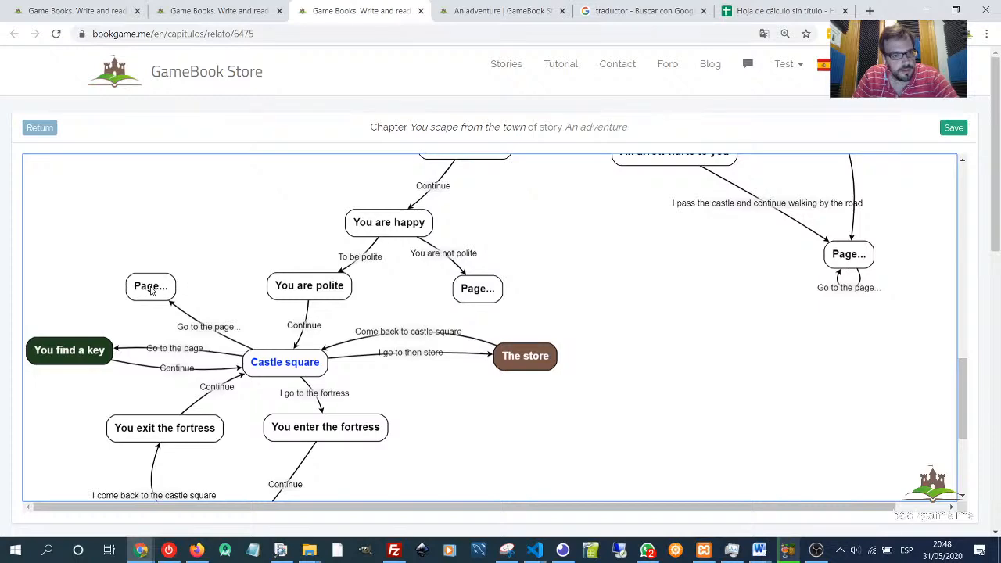
- Title the link to the upper new page "You don't find anything" and make it a dice-roll link for rolls 0 to 7
{"action": "left_click_drag", "start_coordinate": [152, 289], "coordinate": [139, 243]}
{"action": "left_click", "coordinate": [202, 303]}
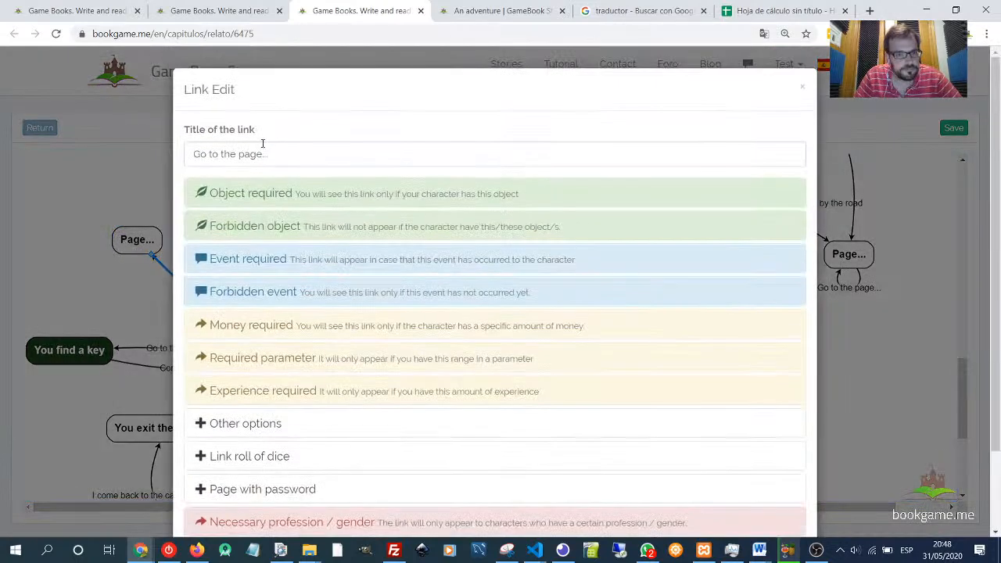
{"action": "left_click_drag", "start_coordinate": [262, 144], "coordinate": [167, 156]}
{"action": "type", "text": "Y"}
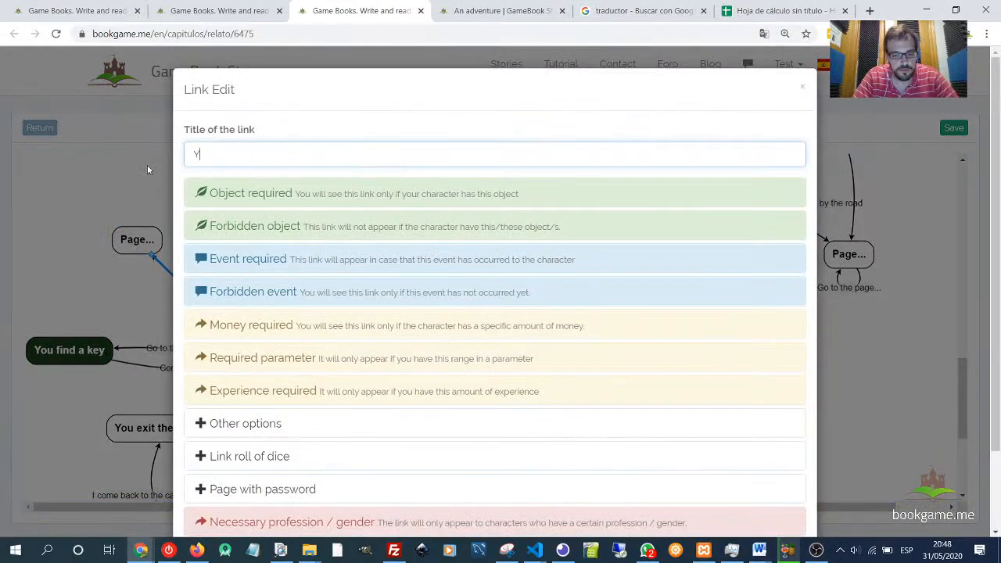
{"action": "type", "text": "ou don"}
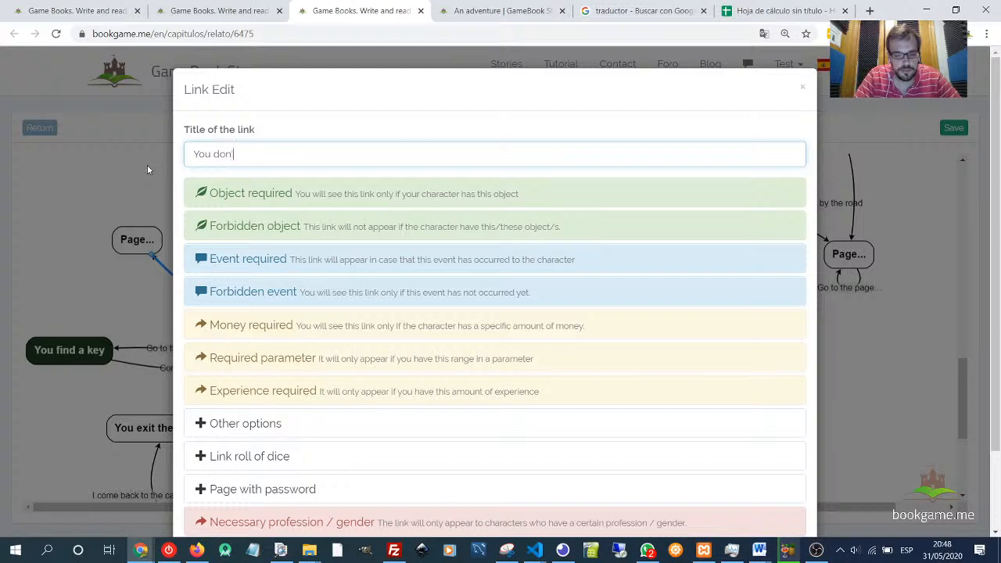
{"action": "type", "text": "'t find anything"}
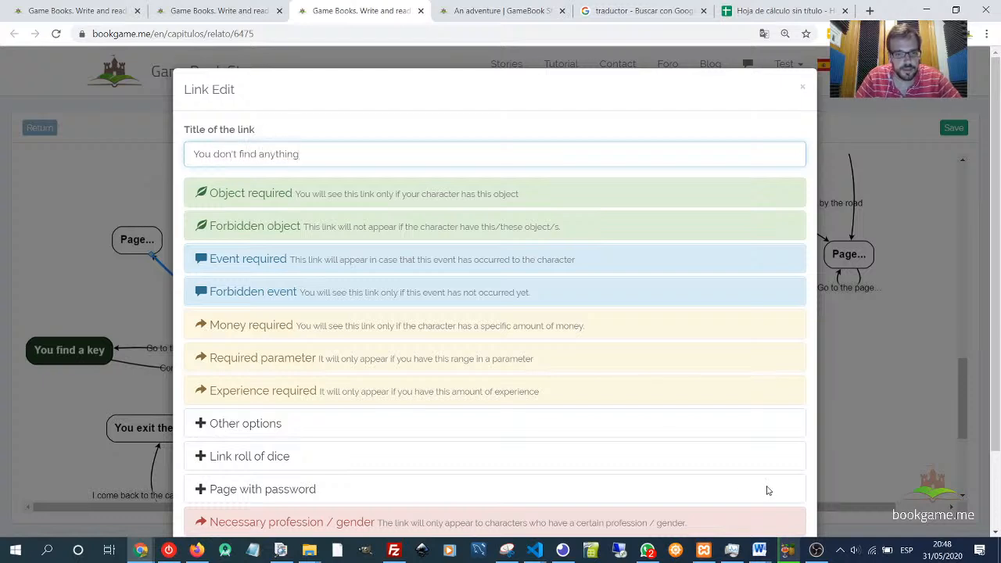
{"action": "scroll", "coordinate": [797, 479], "scroll_direction": "down", "scroll_amount": 2}
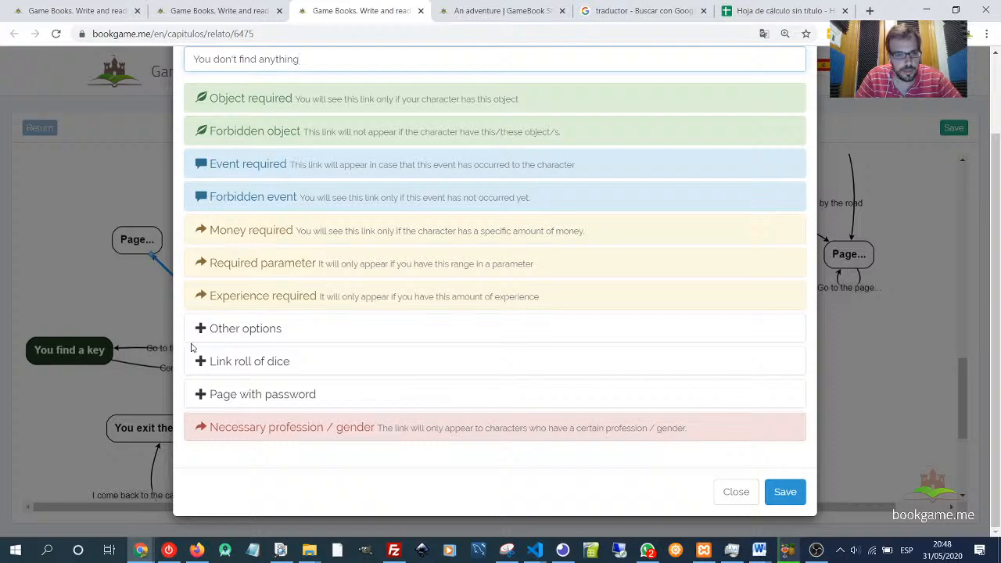
{"action": "left_click", "coordinate": [234, 363]}
{"action": "scroll", "coordinate": [209, 389], "scroll_direction": "down", "scroll_amount": 2}
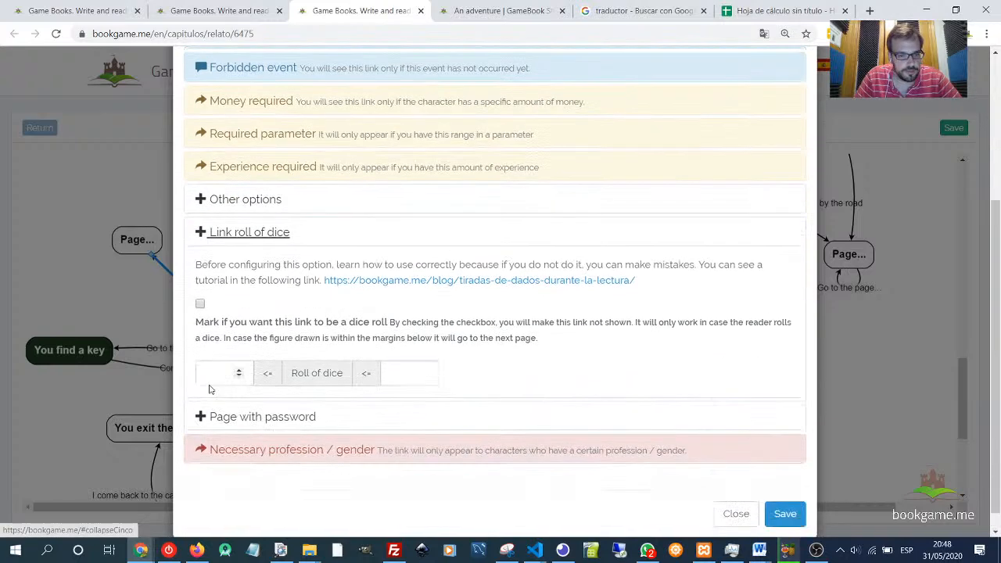
{"action": "left_click", "coordinate": [200, 303]}
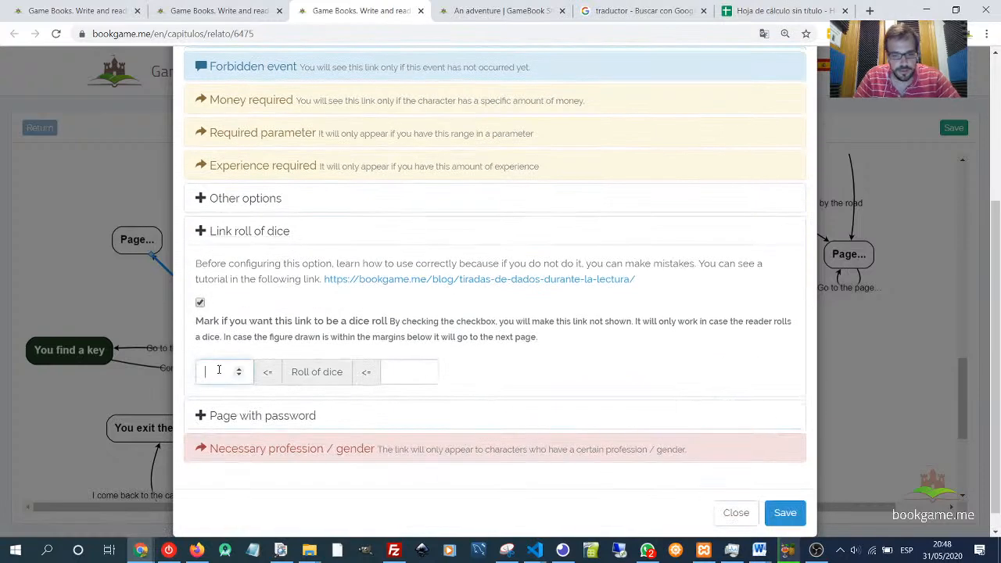
{"action": "left_click", "coordinate": [391, 374]}
{"action": "type", "text": "7"}
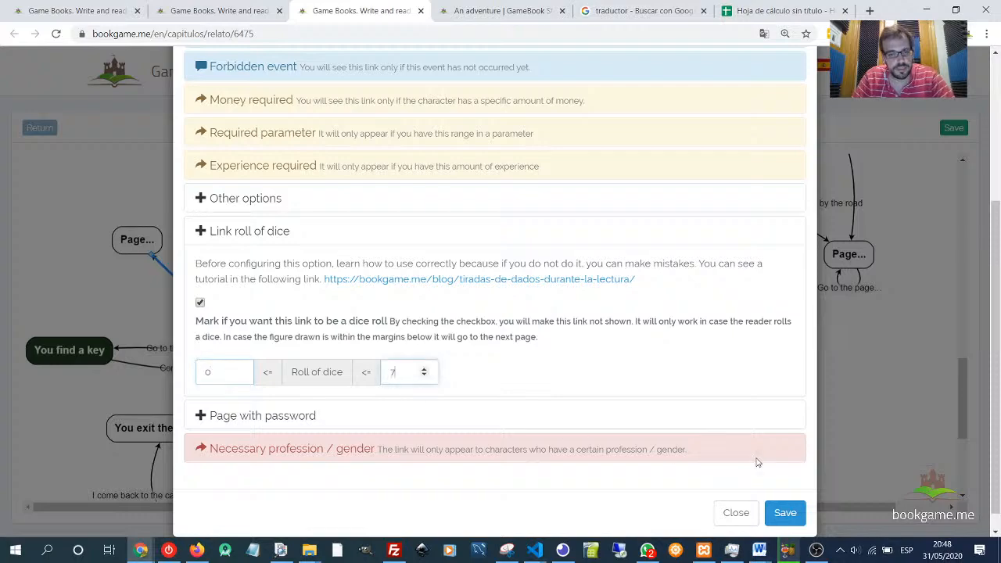
{"action": "left_click", "coordinate": [796, 523]}
- Title the dice-roll link to the You find a key page "You find a key" and save it
{"action": "left_click", "coordinate": [164, 347]}
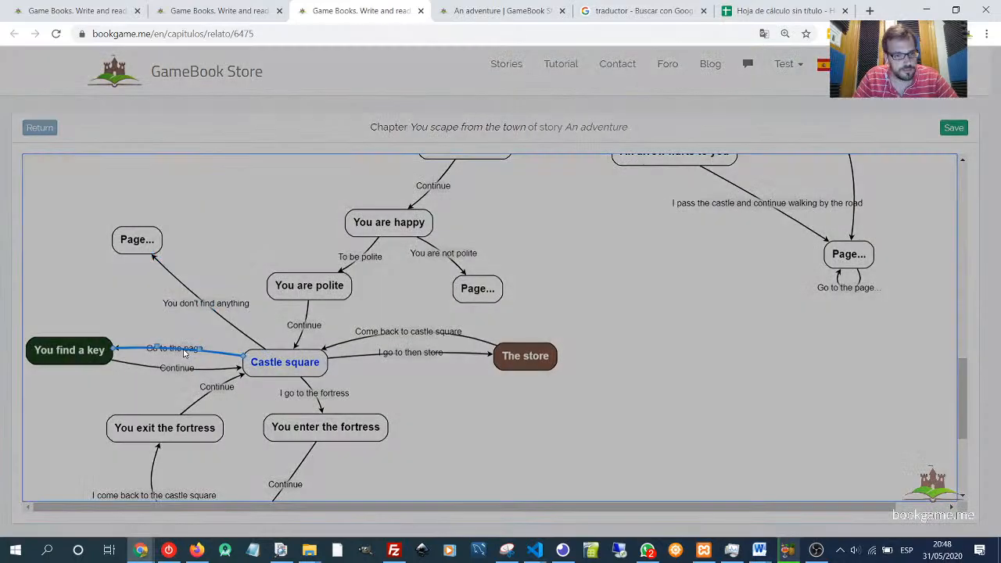
{"action": "scroll", "coordinate": [282, 448], "scroll_direction": "down", "scroll_amount": 3}
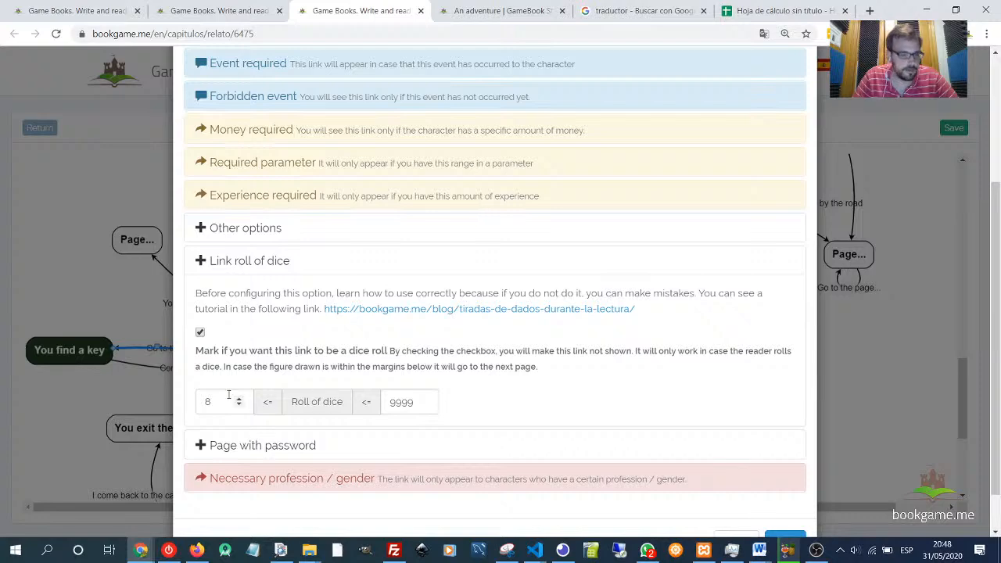
{"action": "scroll", "coordinate": [229, 273], "scroll_direction": "up", "scroll_amount": 3}
{"action": "left_click_drag", "start_coordinate": [281, 150], "coordinate": [179, 143]}
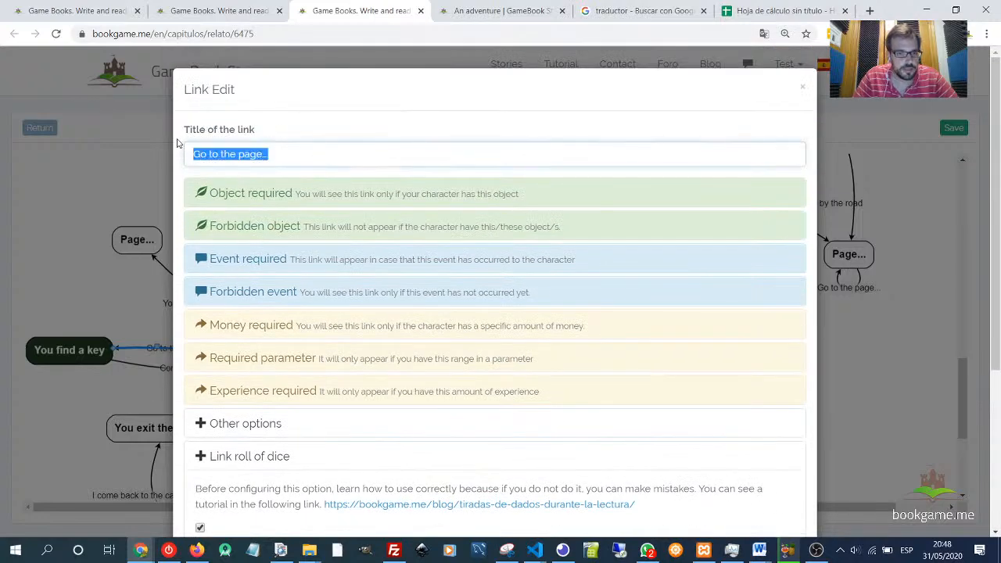
{"action": "type", "text": "You find a key"}
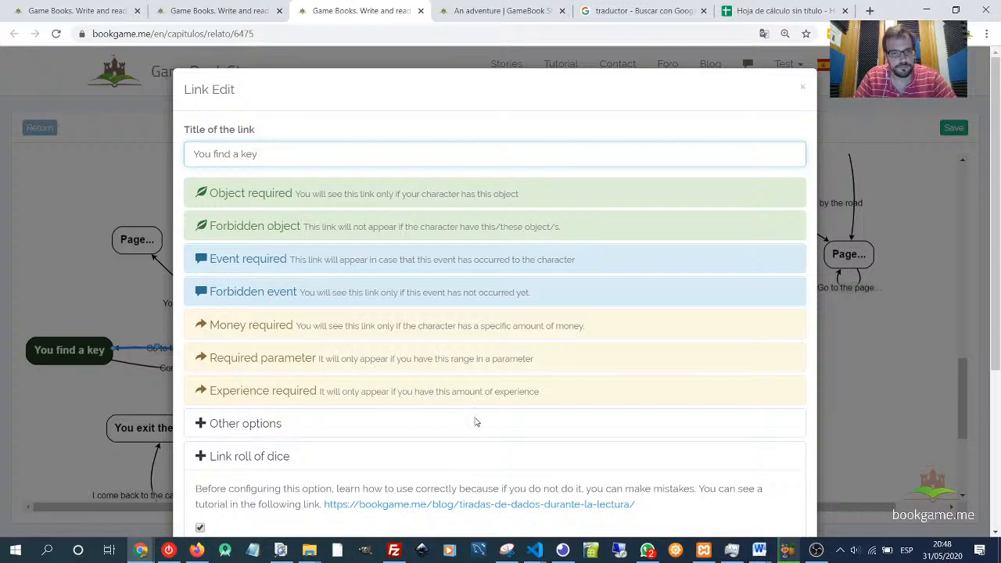
{"action": "scroll", "coordinate": [474, 422], "scroll_direction": "down", "scroll_amount": 3}
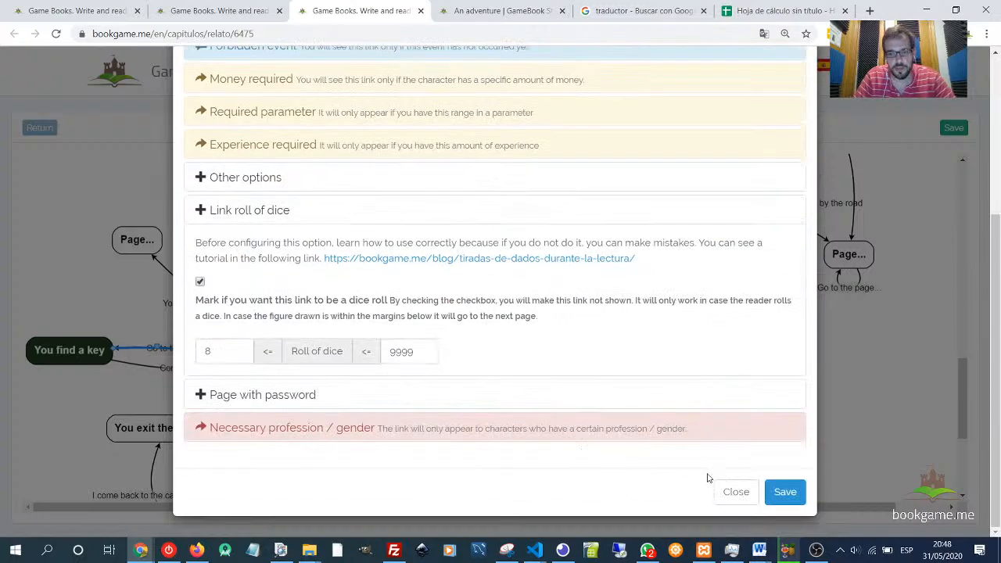
{"action": "left_click", "coordinate": [774, 489]}
- Title the upper new page "You don't find anything" and save it
{"action": "double_click", "coordinate": [129, 242]}
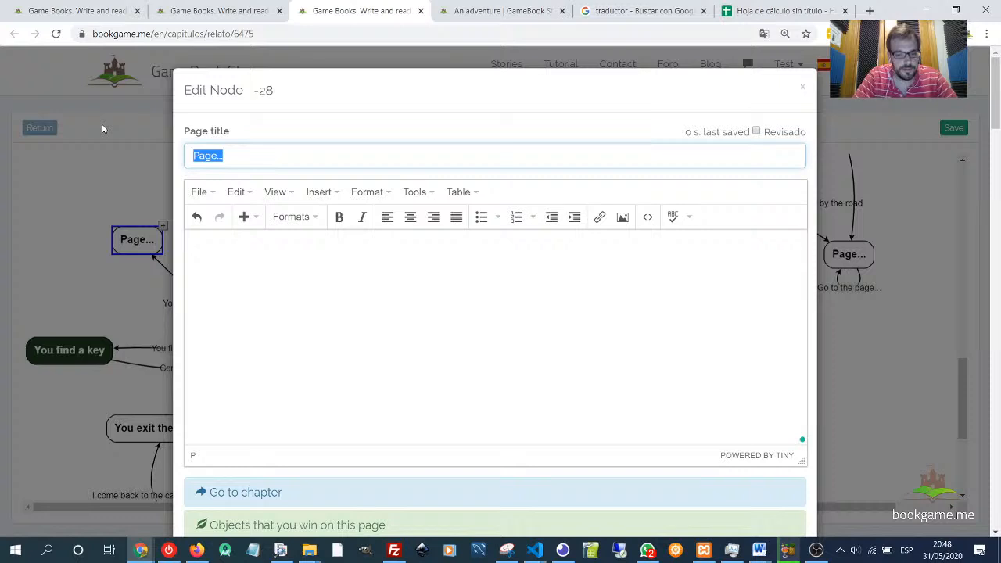
{"action": "type", "text": "You don't f"}
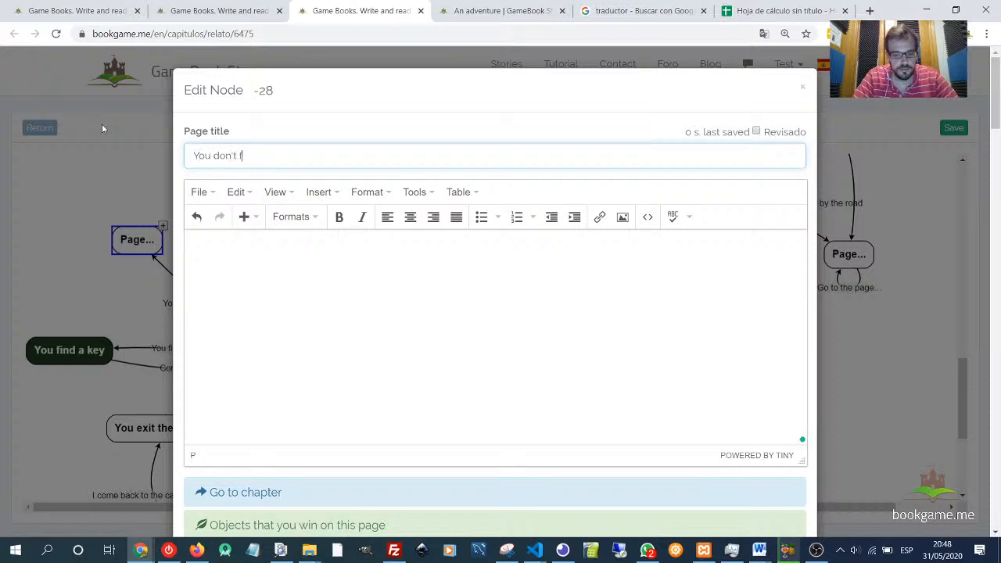
{"action": "type", "text": "ind anythung"}
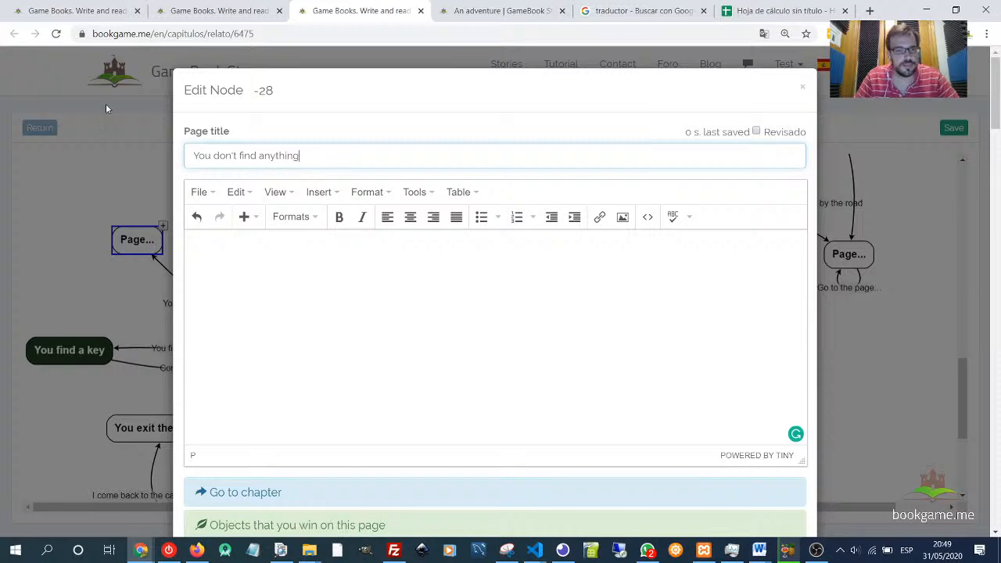
{"action": "left_click", "coordinate": [310, 284]}
{"action": "scroll", "coordinate": [288, 259], "scroll_direction": "down", "scroll_amount": 6}
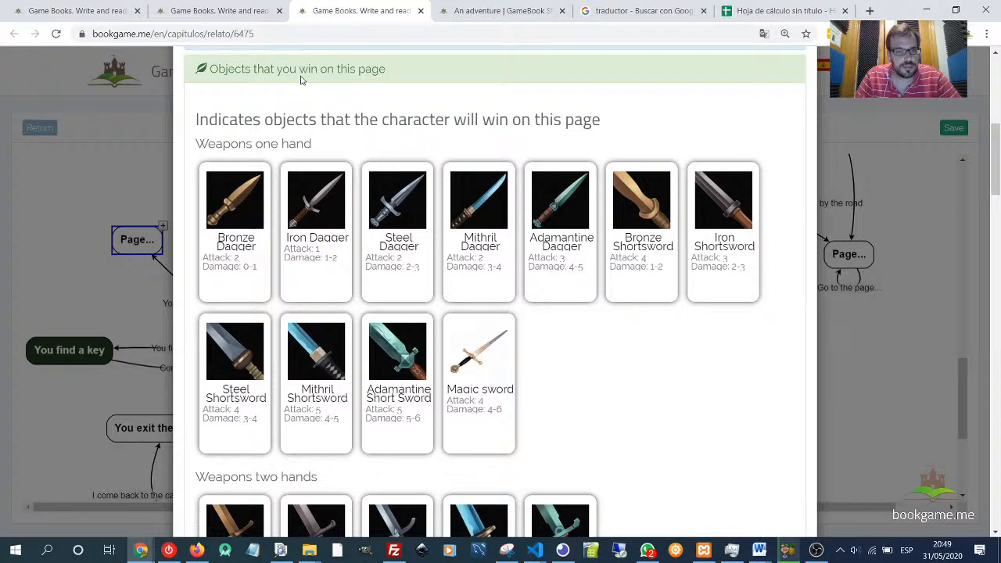
{"action": "left_click", "coordinate": [301, 72]}
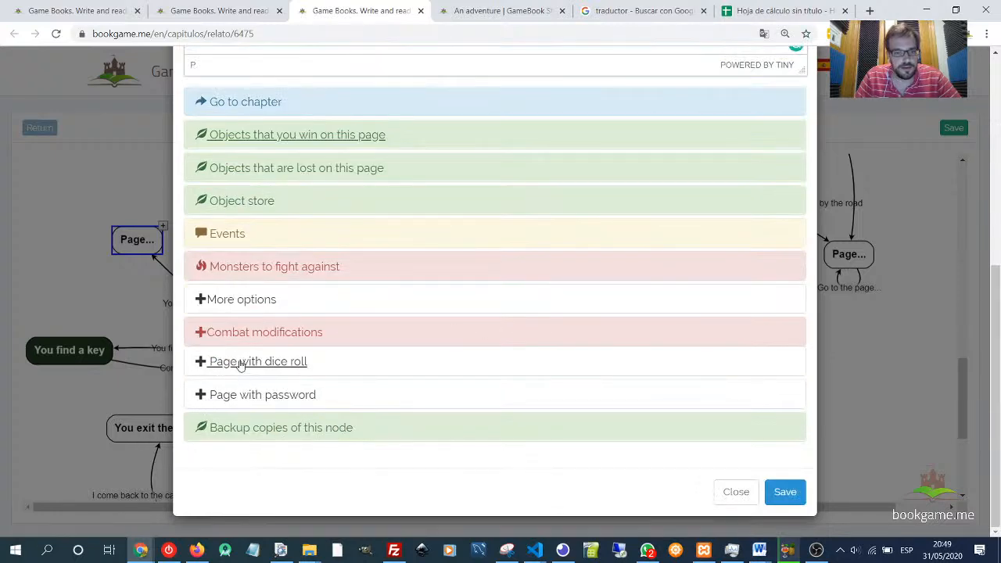
{"action": "left_click", "coordinate": [783, 491]}
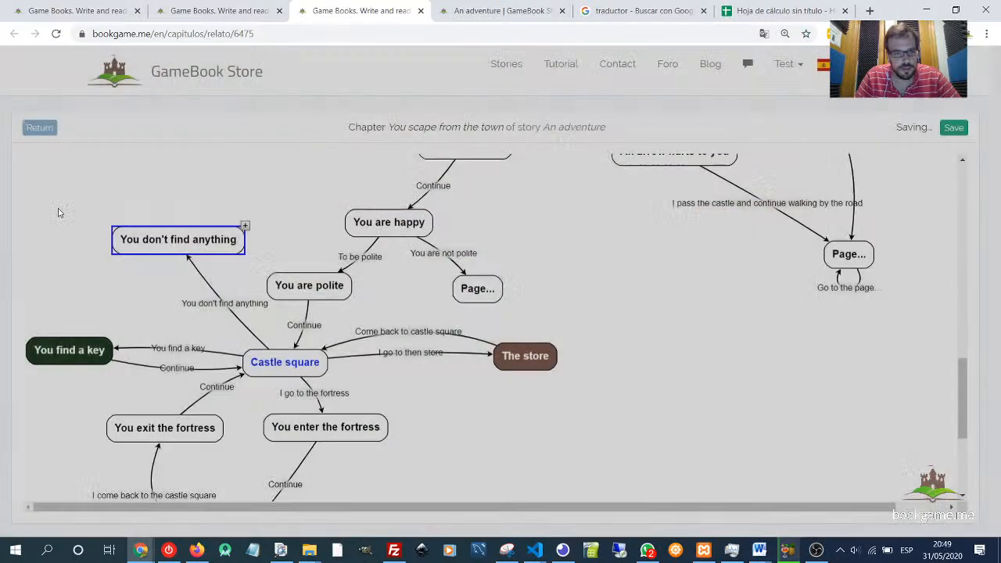
- Move the You don't find anything page further left and up, and link it back to Castle square
{"action": "left_click_drag", "start_coordinate": [227, 247], "coordinate": [186, 237]}
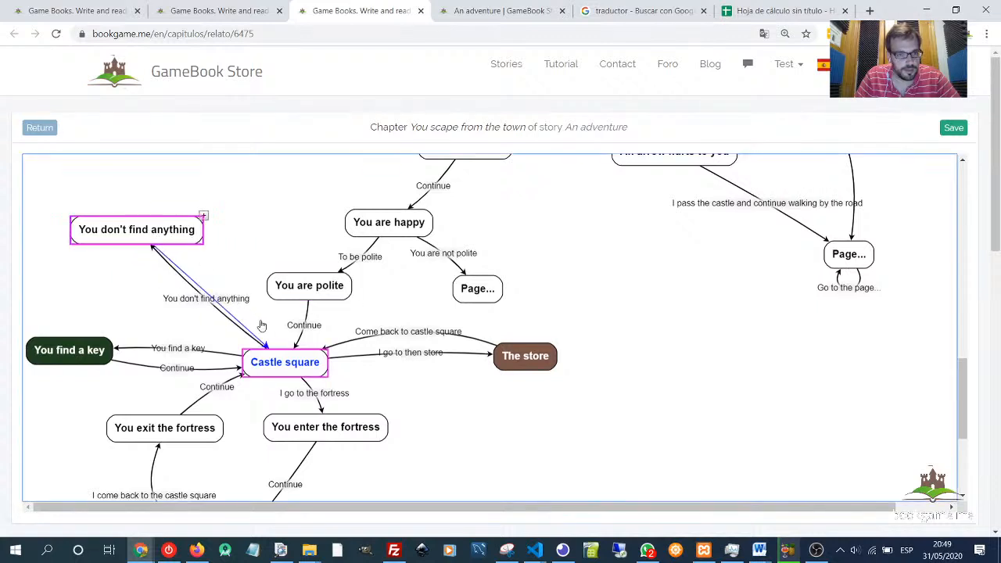
{"action": "left_click_drag", "start_coordinate": [262, 325], "coordinate": [272, 349]}
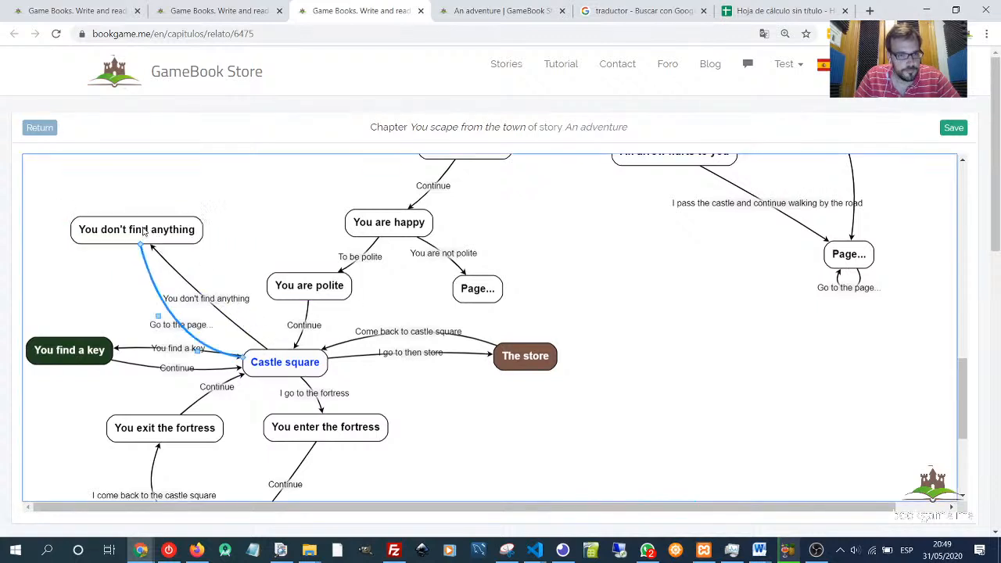
{"action": "left_click_drag", "start_coordinate": [144, 231], "coordinate": [140, 218]}
- Title the link from You don't find anything to Castle square "Continue" and save it
{"action": "double_click", "coordinate": [180, 319]}
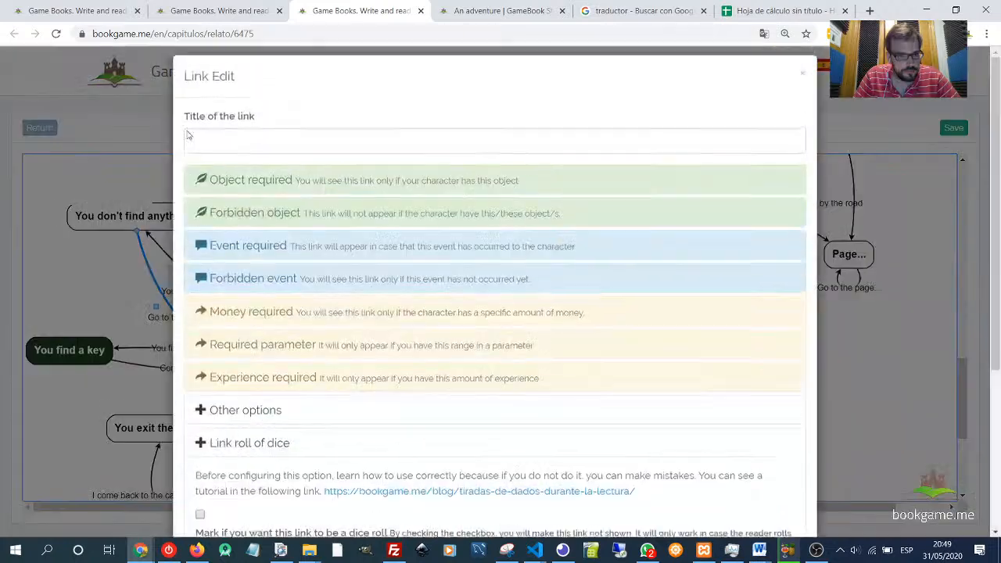
{"action": "left_click", "coordinate": [275, 149]}
{"action": "type", "text": "c"}
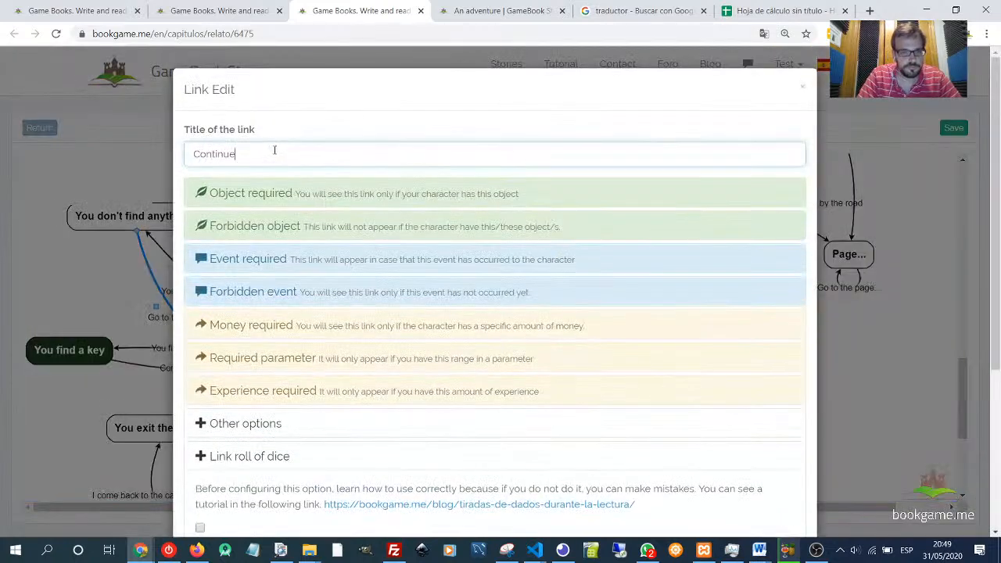
{"action": "scroll", "coordinate": [431, 293], "scroll_direction": "down", "scroll_amount": 2}
{"action": "left_click", "coordinate": [269, 328]}
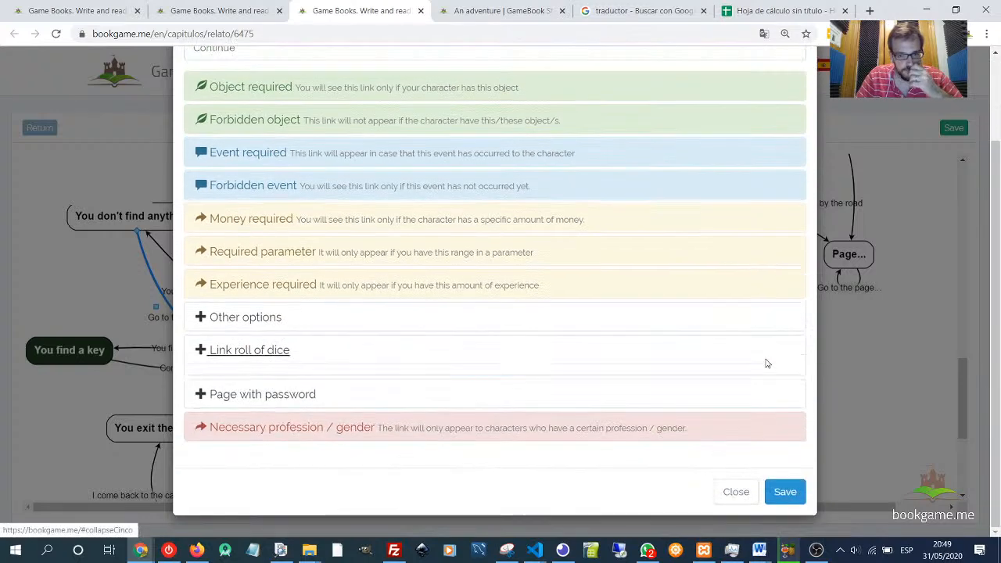
{"action": "left_click", "coordinate": [785, 491]}
{"action": "left_click", "coordinate": [178, 233]}
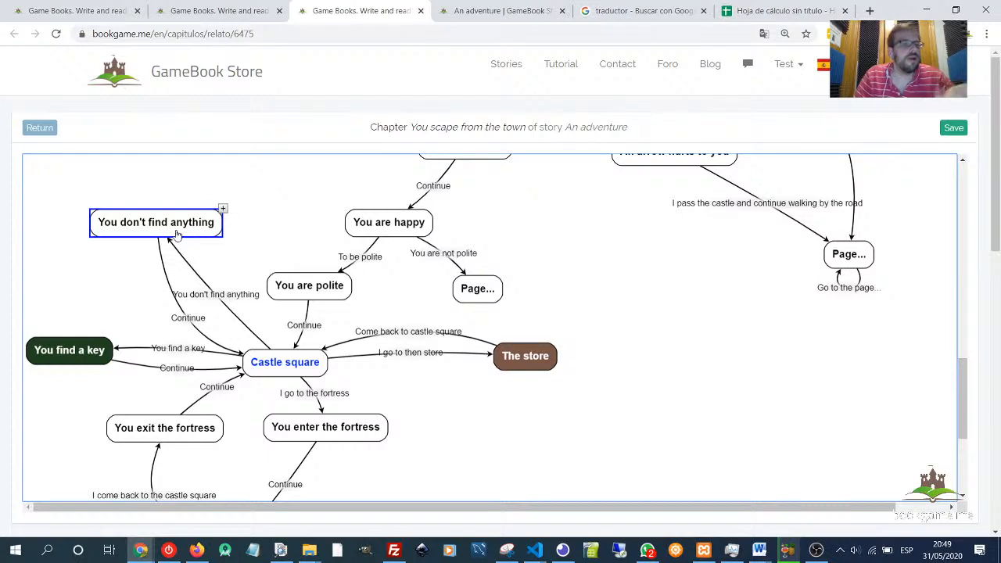
{"action": "left_click", "coordinate": [68, 354]}
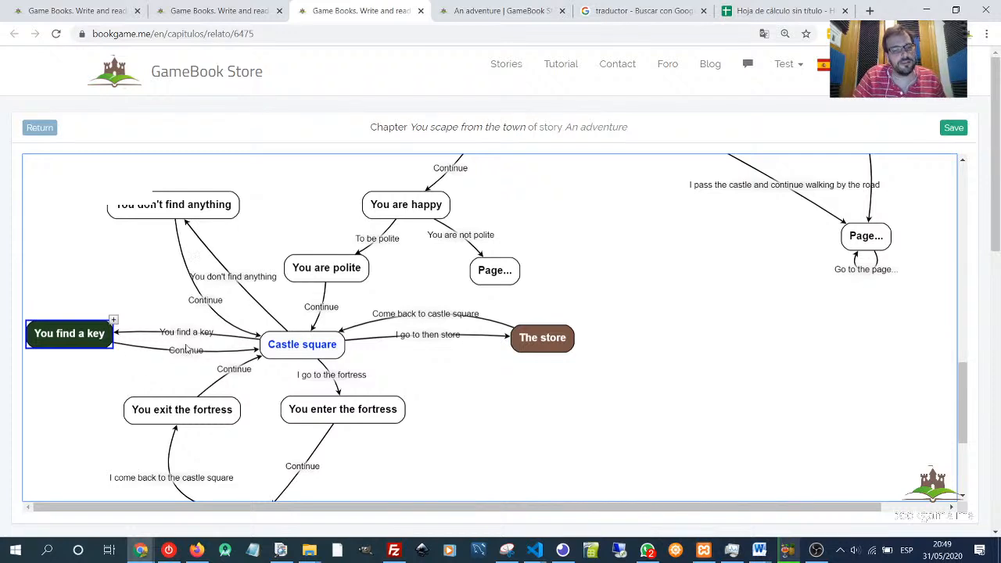
{"action": "left_click", "coordinate": [479, 408]}
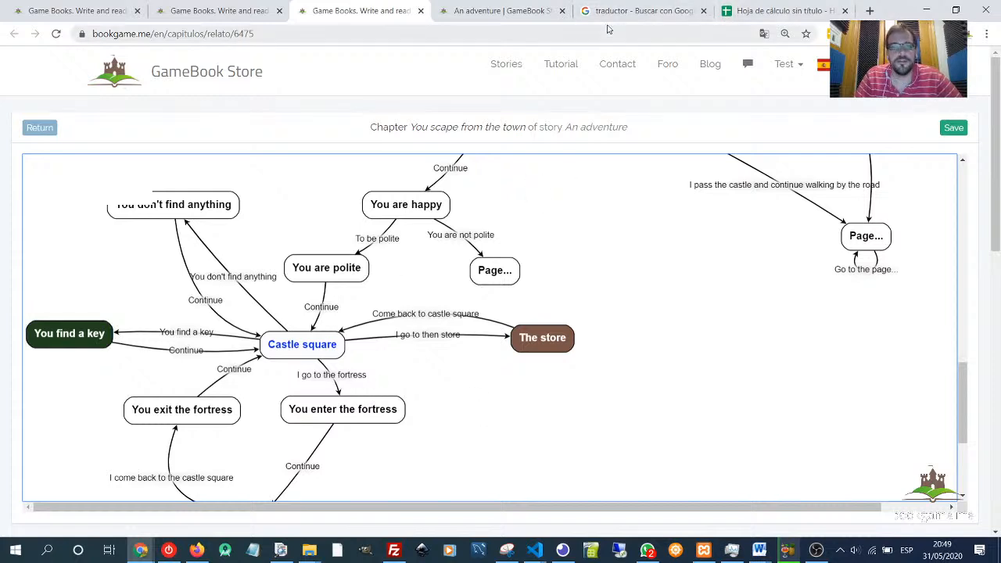
- Switch to the reading tab and continue to the Castle square page to check its choices
{"action": "left_click", "coordinate": [524, 11]}
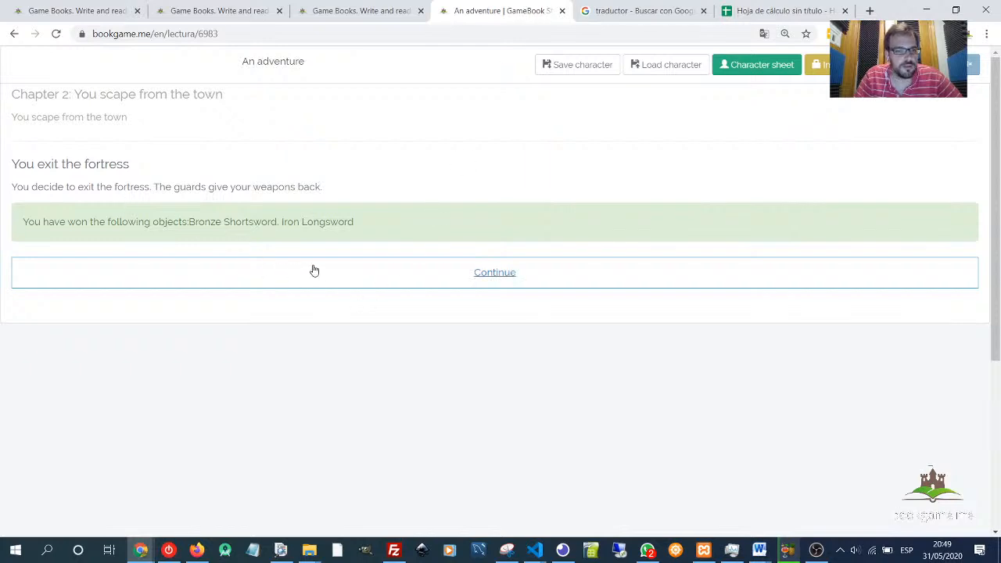
{"action": "left_click", "coordinate": [412, 273]}
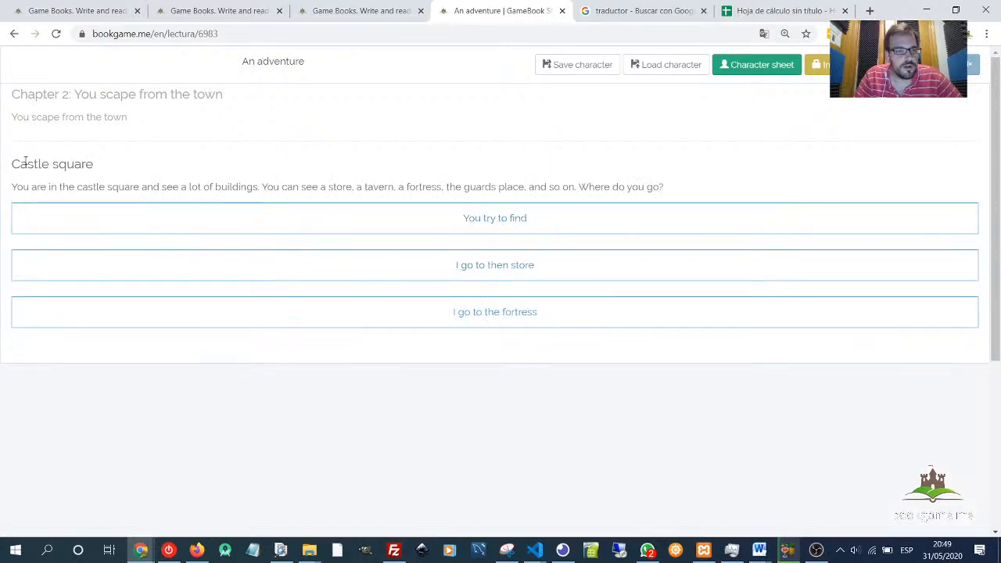
{"action": "left_click_drag", "start_coordinate": [25, 161], "coordinate": [137, 165]}
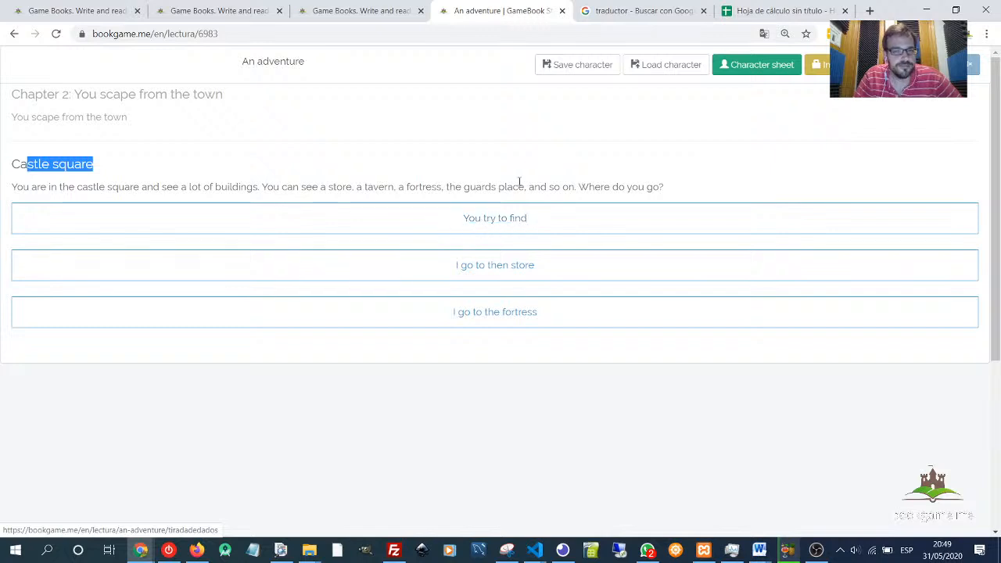
{"action": "left_click", "coordinate": [366, 11]}
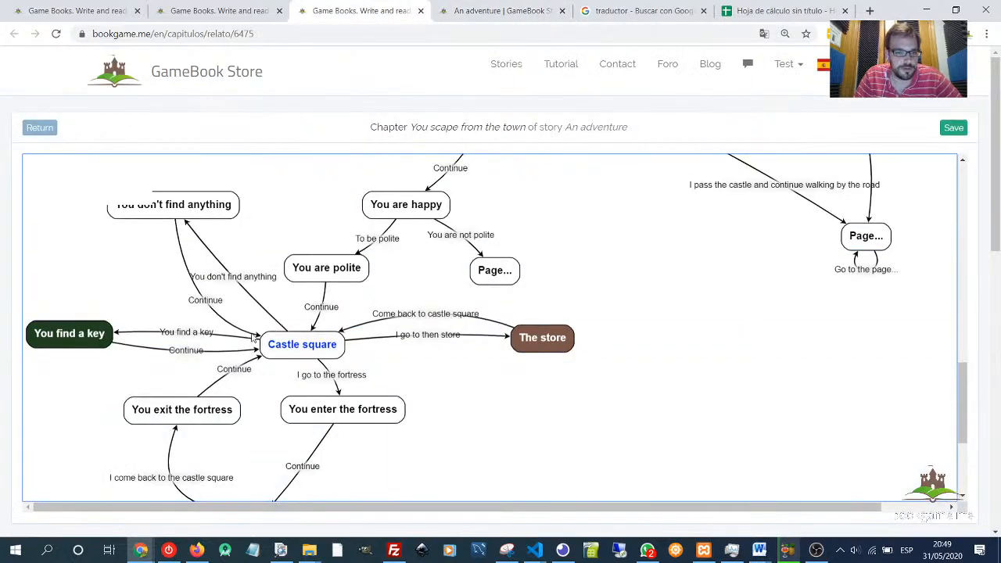
- Change Castle square's dice-roll prompt text to "You try to find something" and save the page
{"action": "double_click", "coordinate": [305, 349]}
{"action": "scroll", "coordinate": [325, 403], "scroll_direction": "down", "scroll_amount": 5}
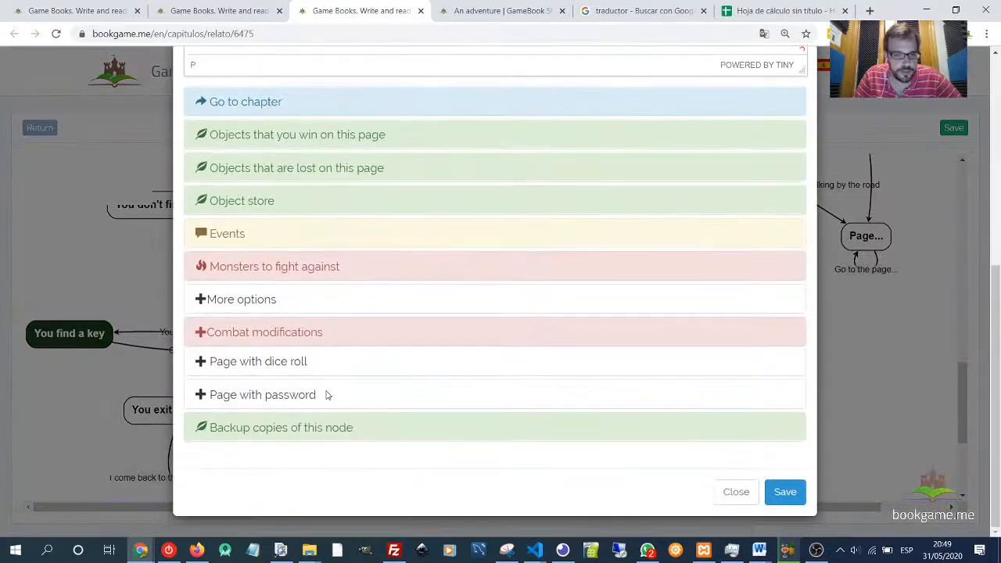
{"action": "left_click", "coordinate": [258, 363]}
{"action": "scroll", "coordinate": [319, 387], "scroll_direction": "down", "scroll_amount": 3}
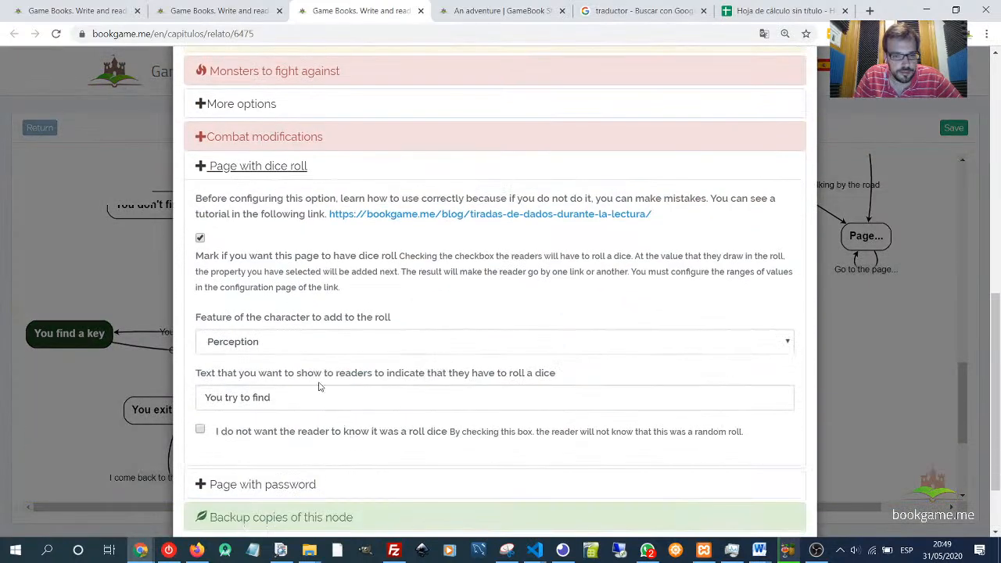
{"action": "left_click", "coordinate": [323, 399]}
{"action": "type", "text": "something"}
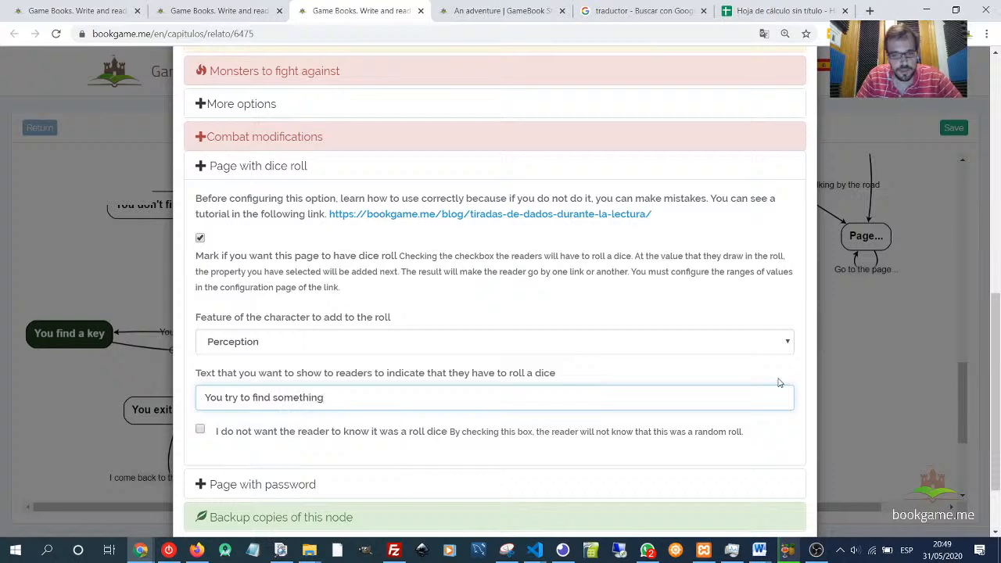
{"action": "scroll", "coordinate": [779, 383], "scroll_direction": "down", "scroll_amount": 2}
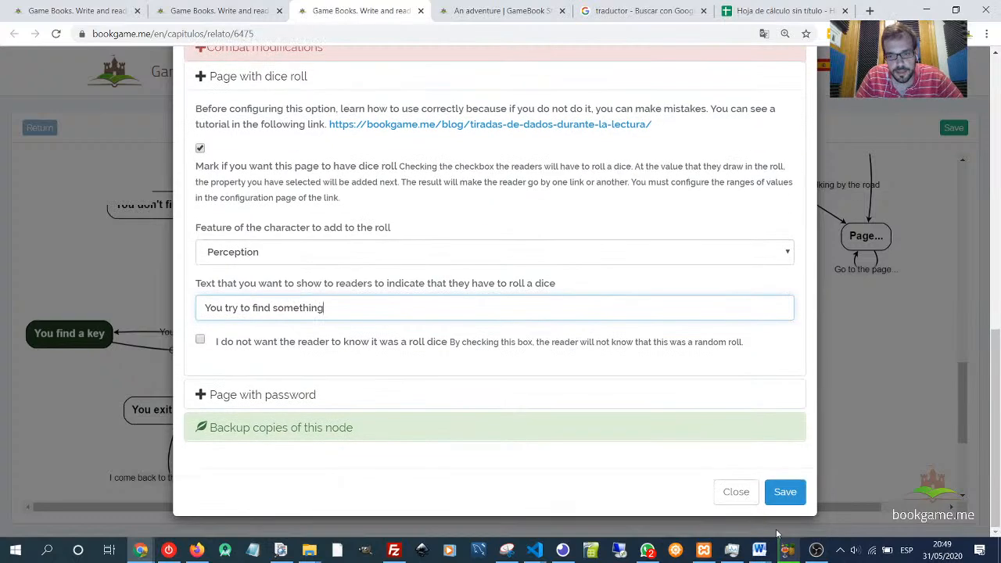
{"action": "left_click", "coordinate": [783, 489]}
- Reload the reading tab and roll the dice from Castle square to test the branch
{"action": "left_click", "coordinate": [493, 11]}
{"action": "key", "text": "F5"}
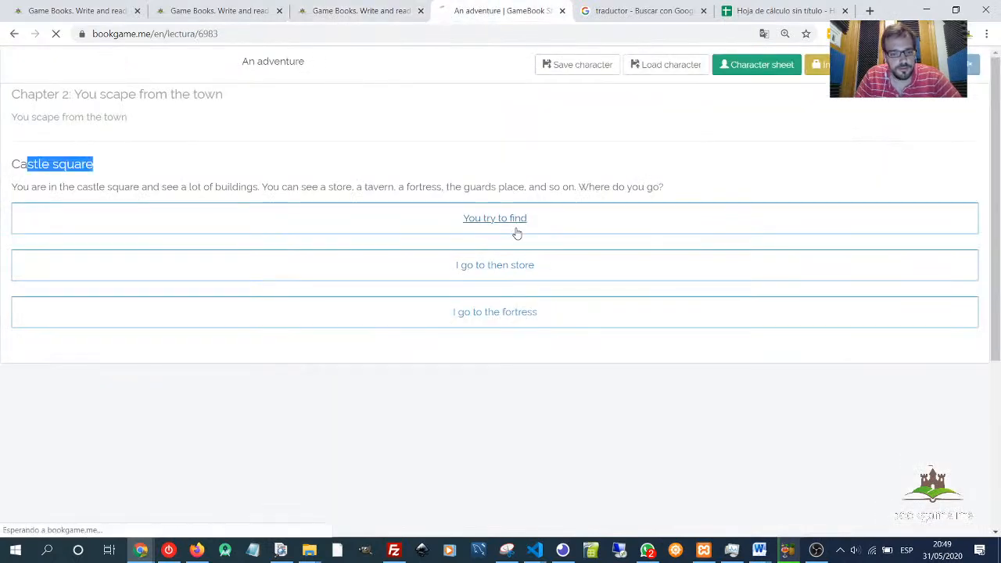
{"action": "left_click", "coordinate": [510, 219]}
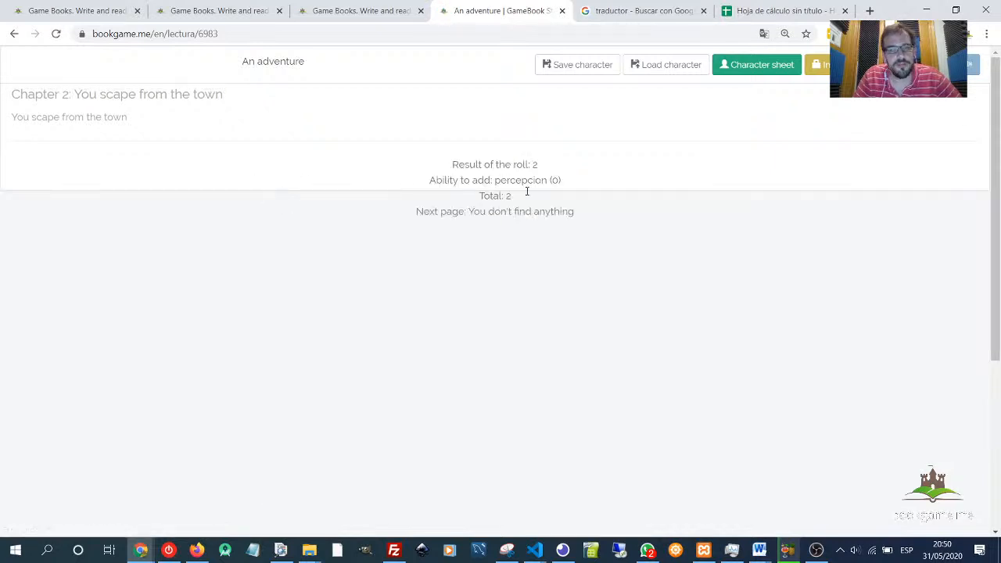
{"action": "left_click_drag", "start_coordinate": [470, 211], "coordinate": [595, 215]}
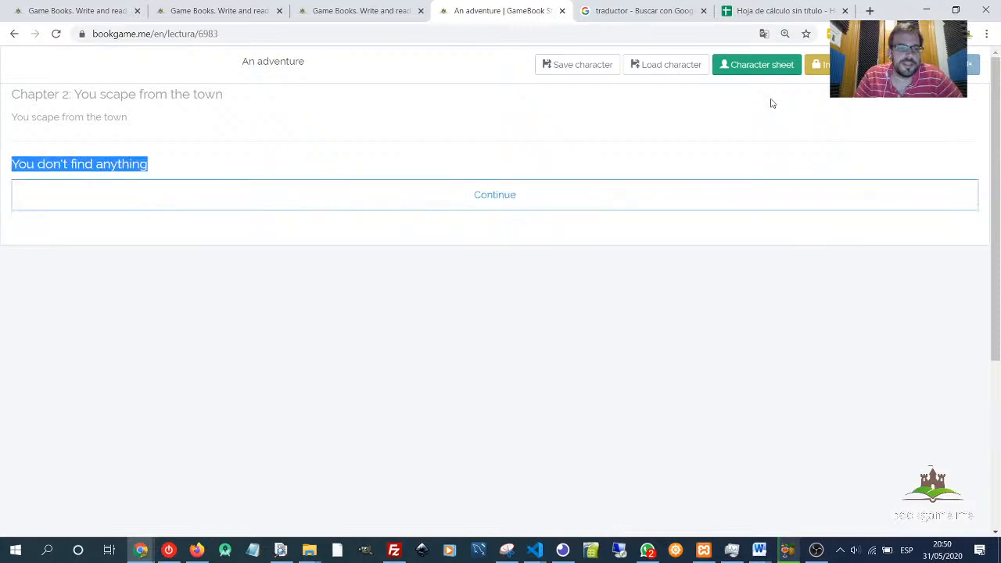
- Open the character sheet to examine the Perception value, then close it
{"action": "left_click", "coordinate": [757, 64]}
{"action": "scroll", "coordinate": [399, 360], "scroll_direction": "down", "scroll_amount": 1}
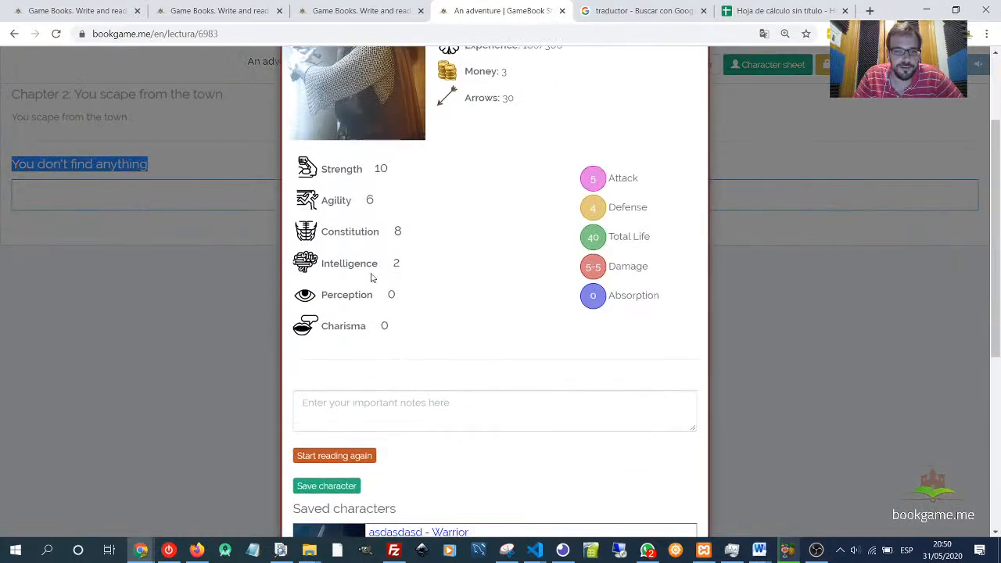
{"action": "left_click", "coordinate": [395, 298]}
{"action": "scroll", "coordinate": [470, 337], "scroll_direction": "down", "scroll_amount": 3}
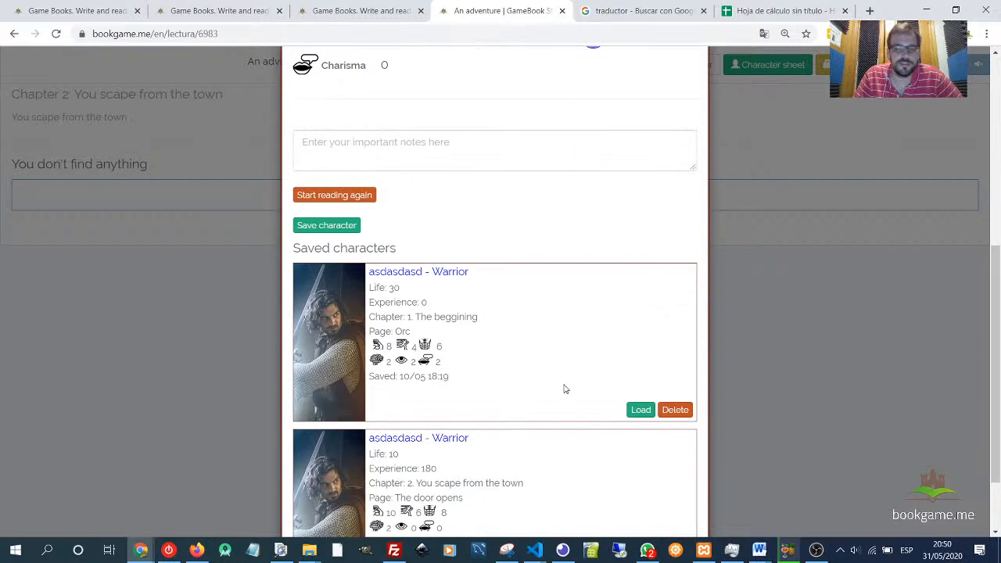
{"action": "scroll", "coordinate": [564, 389], "scroll_direction": "down", "scroll_amount": 1}
{"action": "scroll", "coordinate": [626, 374], "scroll_direction": "up", "scroll_amount": 6}
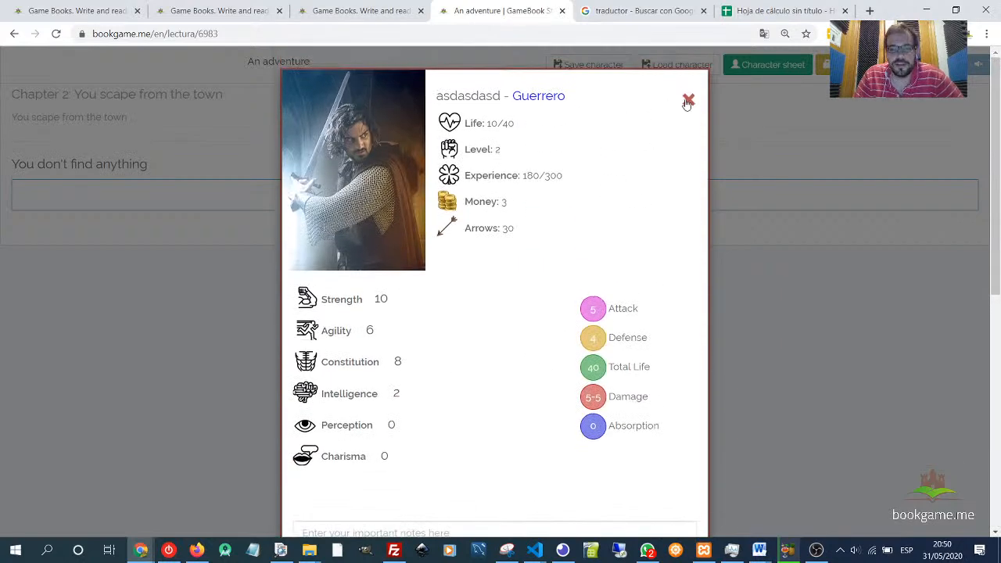
{"action": "left_click", "coordinate": [688, 102]}
- Return to Castle square and roll the dice for finding something again
{"action": "left_click", "coordinate": [444, 202]}
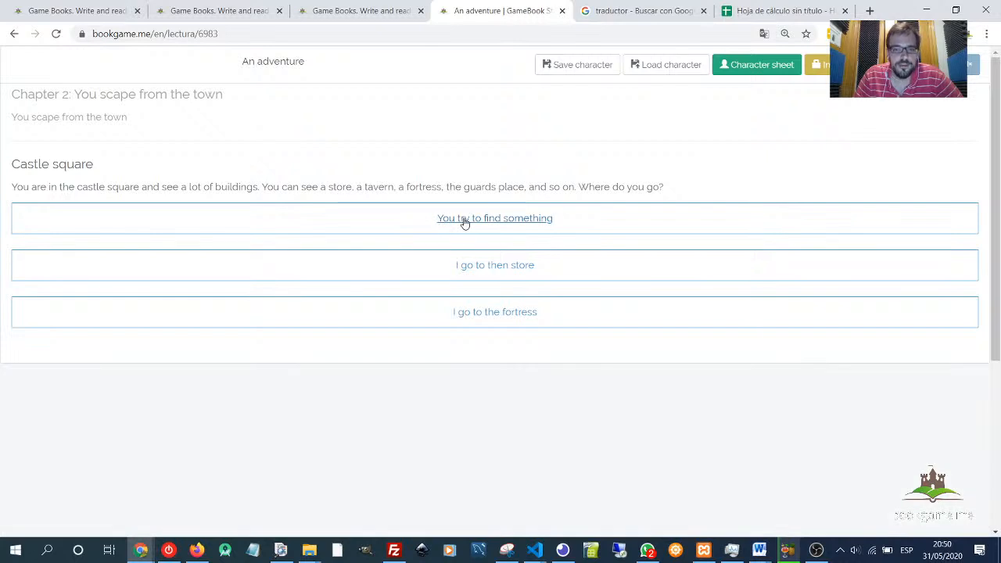
{"action": "left_click", "coordinate": [464, 223]}
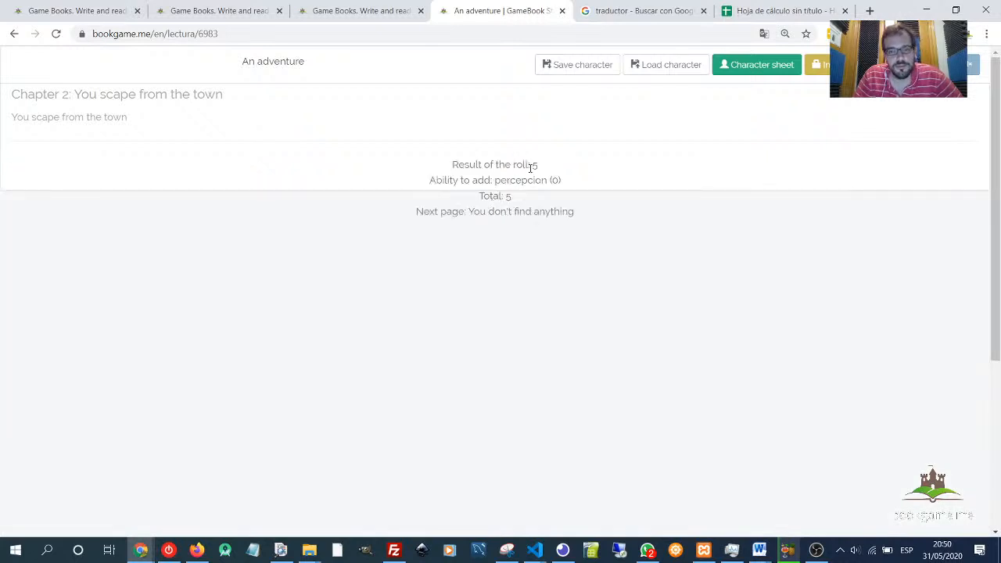
- Continue back to Castle square and roll the dice for finding something, then roll again
{"action": "left_click_drag", "start_coordinate": [531, 167], "coordinate": [560, 181]}
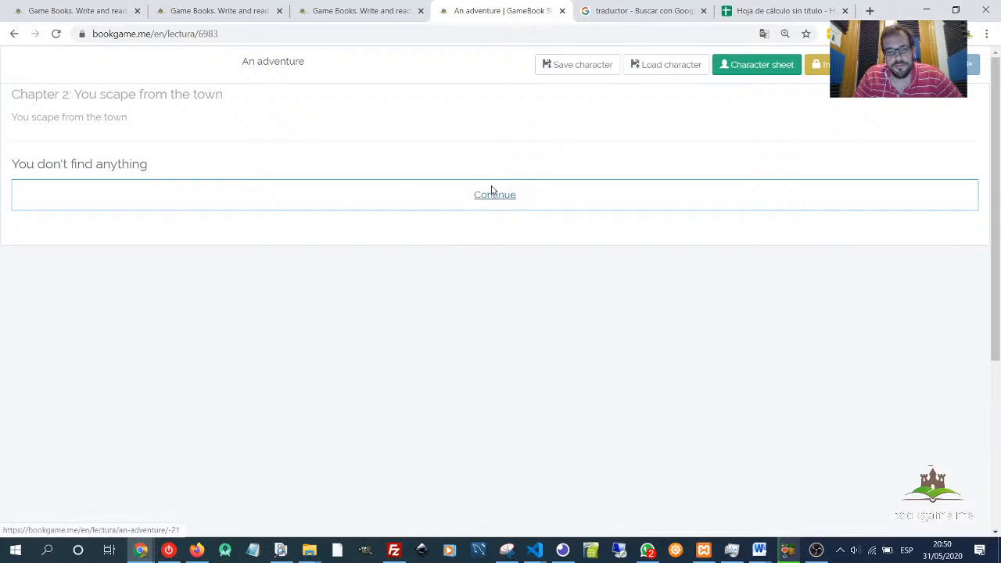
{"action": "left_click", "coordinate": [492, 191]}
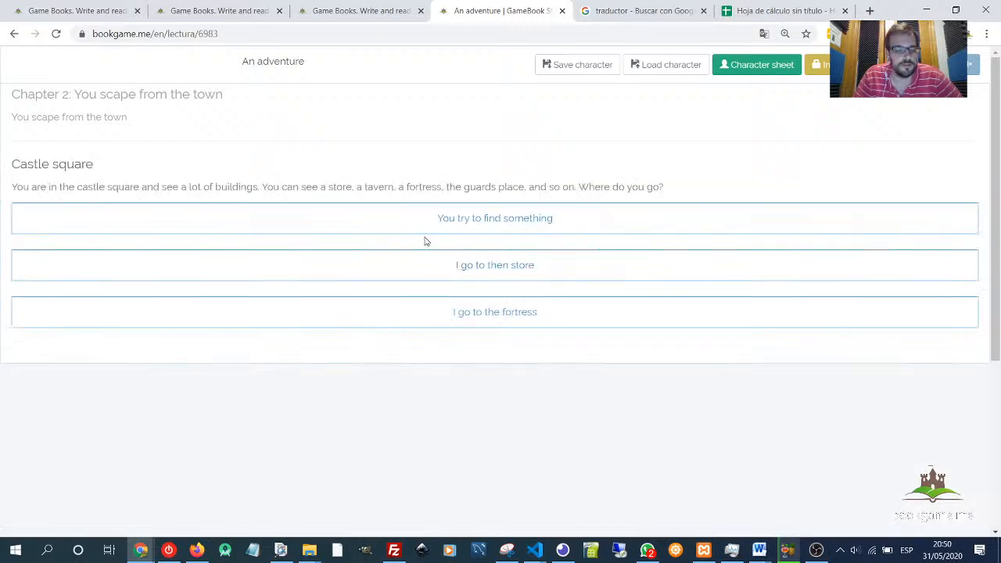
{"action": "left_click", "coordinate": [465, 217]}
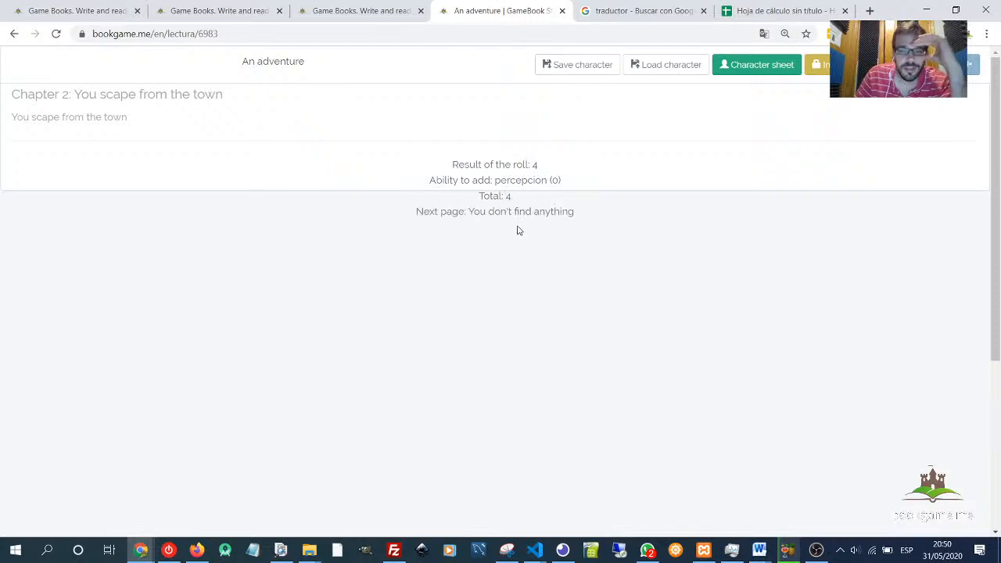
{"action": "left_click", "coordinate": [488, 196]}
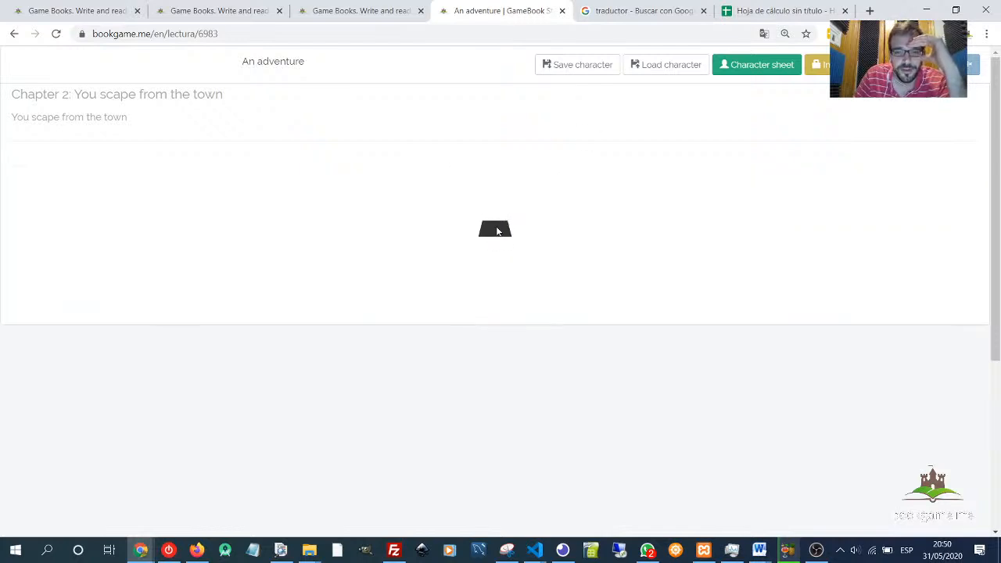
{"action": "left_click", "coordinate": [496, 225]}
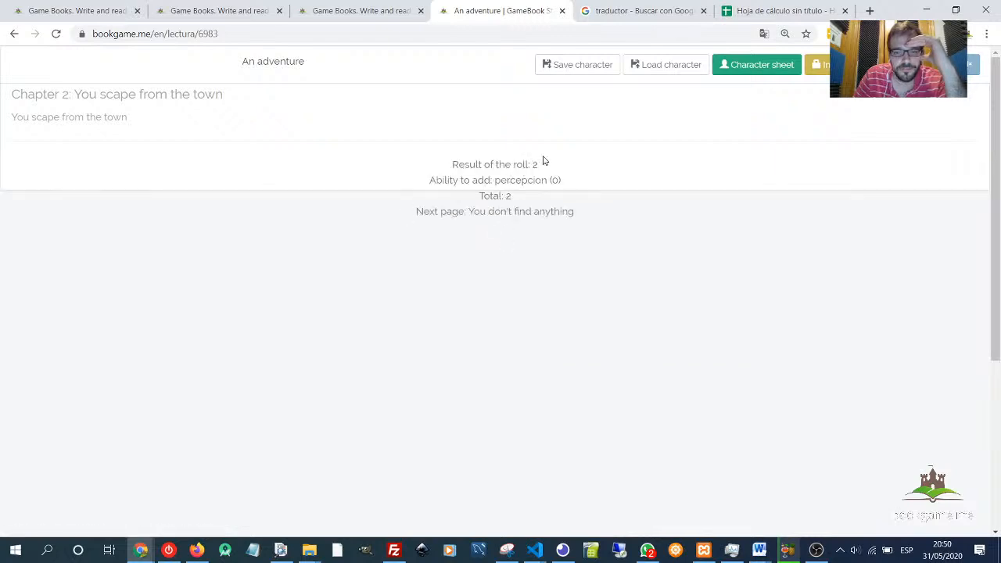
- In the chapter map, set the dice-roll minimum of the "You find a key" link to 5 and save it
{"action": "left_click", "coordinate": [357, 11]}
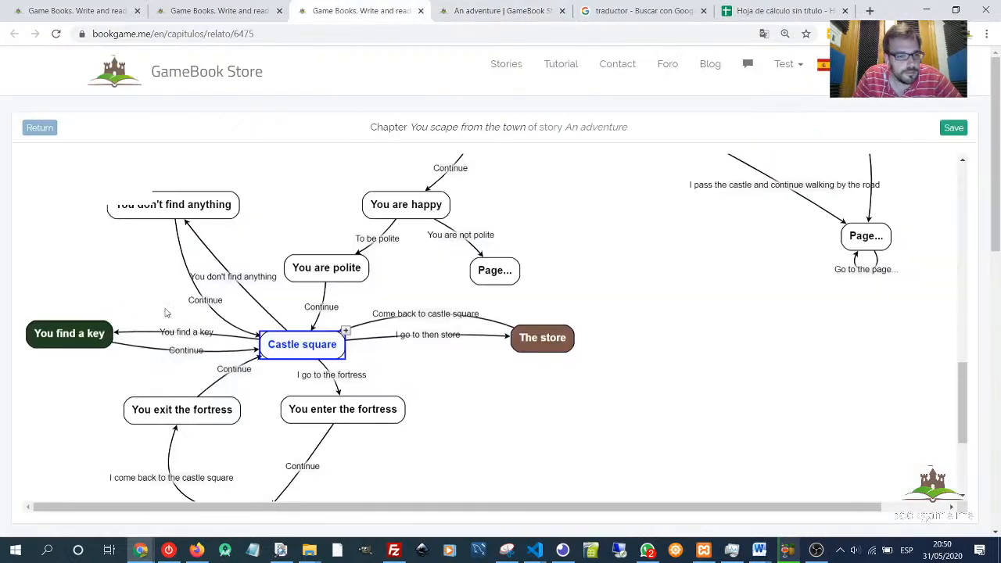
{"action": "scroll", "coordinate": [195, 377], "scroll_direction": "up", "scroll_amount": 1}
{"action": "left_click", "coordinate": [193, 377]}
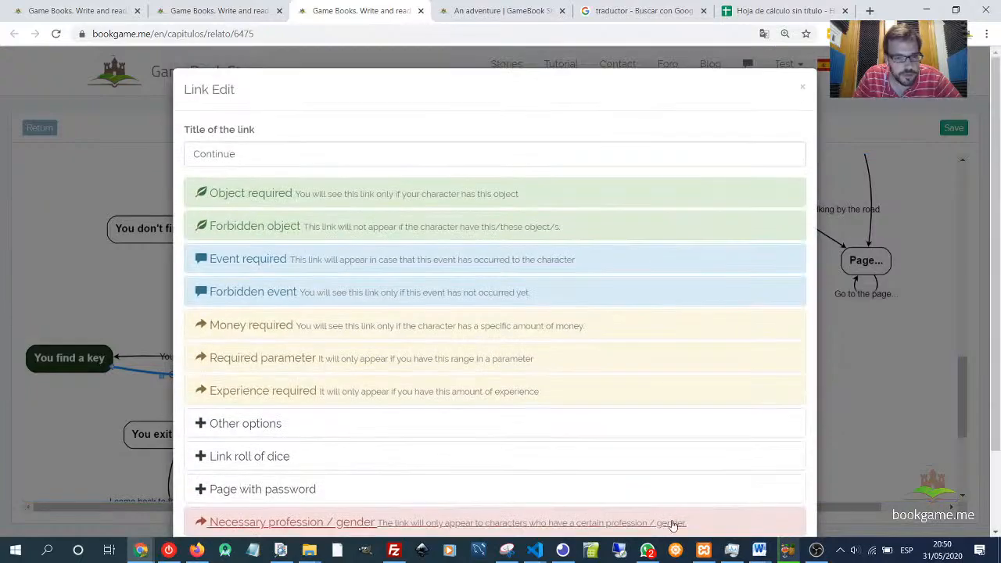
{"action": "scroll", "coordinate": [688, 508], "scroll_direction": "down", "scroll_amount": 1}
{"action": "left_click", "coordinate": [736, 492]}
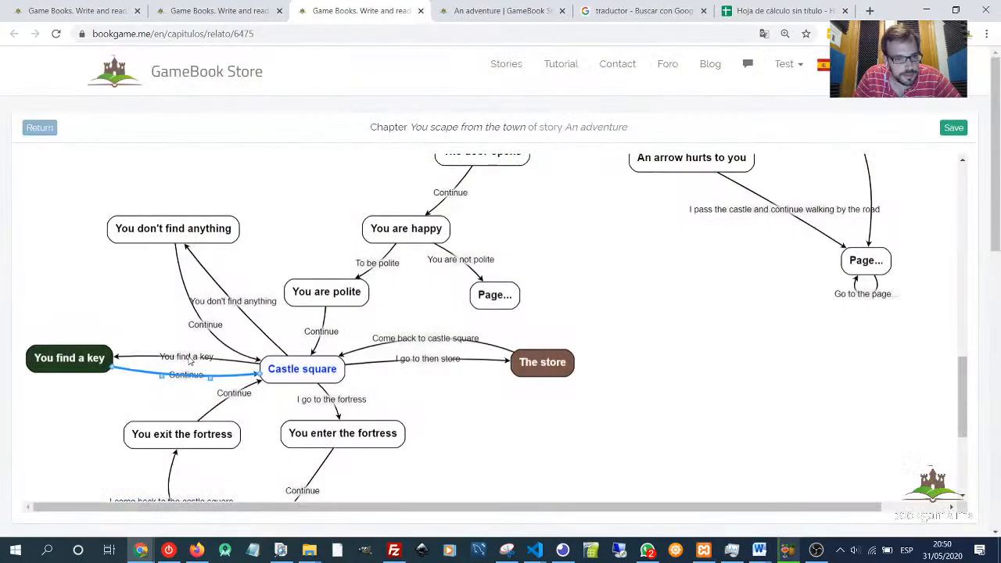
{"action": "left_click", "coordinate": [188, 359]}
{"action": "scroll", "coordinate": [417, 398], "scroll_direction": "down", "scroll_amount": 1}
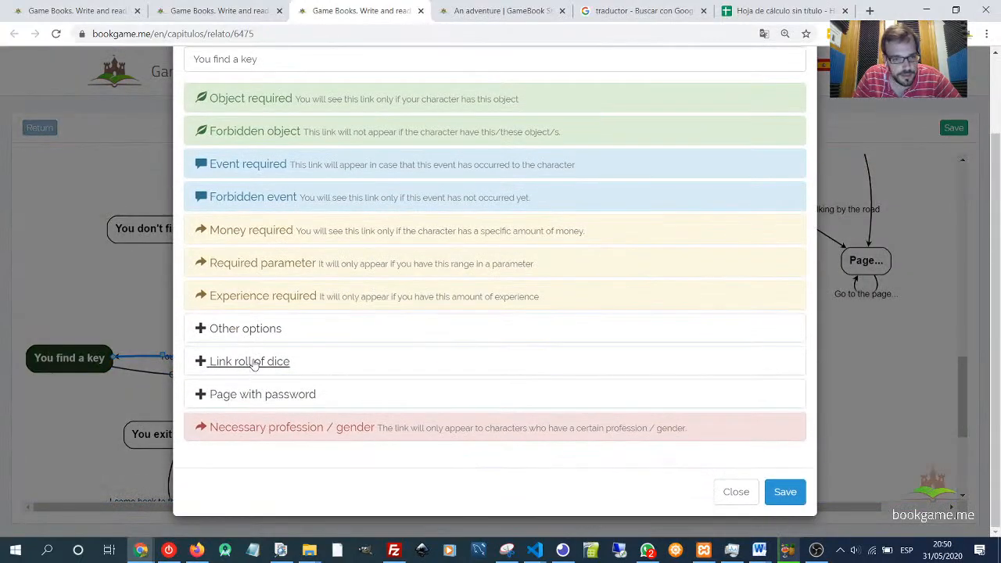
{"action": "left_click", "coordinate": [249, 361]}
{"action": "scroll", "coordinate": [262, 440], "scroll_direction": "down", "scroll_amount": 2}
{"action": "double_click", "coordinate": [200, 369]}
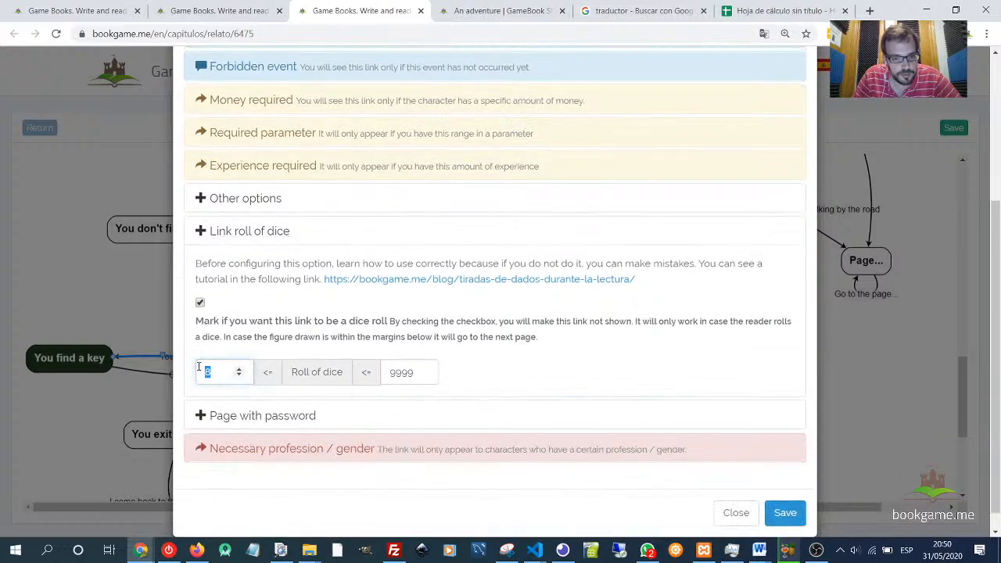
{"action": "type", "text": "5"}
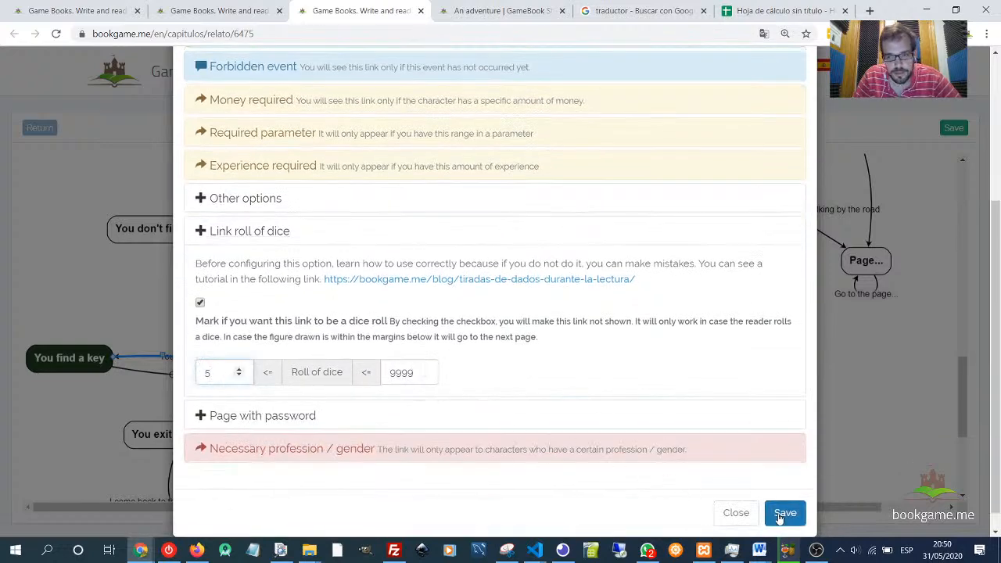
{"action": "left_click", "coordinate": [785, 512]}
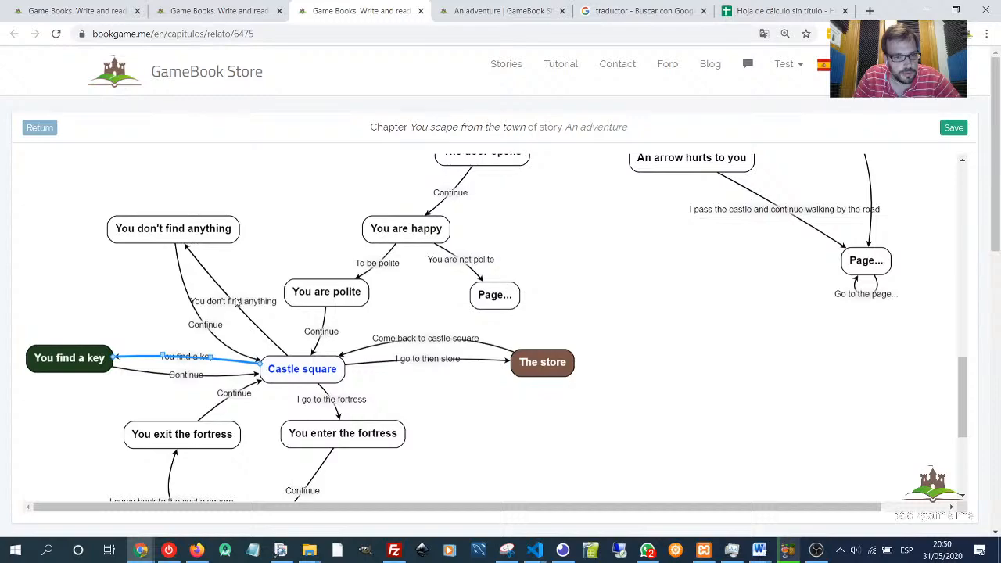
- Set the dice-roll maximum of the "You don't find anything" link to 4 and save it
{"action": "left_click", "coordinate": [235, 303]}
{"action": "scroll", "coordinate": [263, 461], "scroll_direction": "down", "scroll_amount": 3}
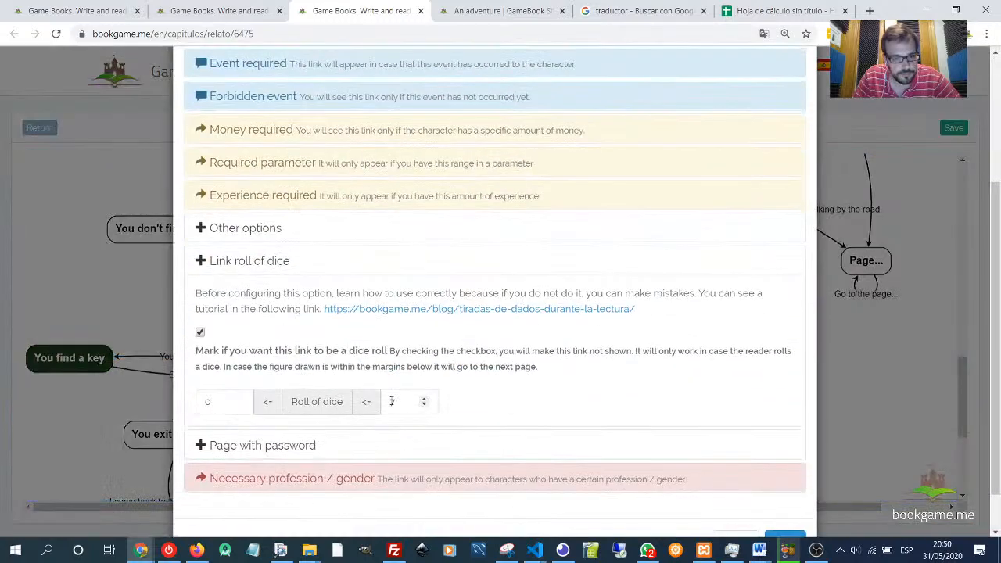
{"action": "type", "text": "4"}
{"action": "scroll", "coordinate": [688, 462], "scroll_direction": "down", "scroll_amount": 1}
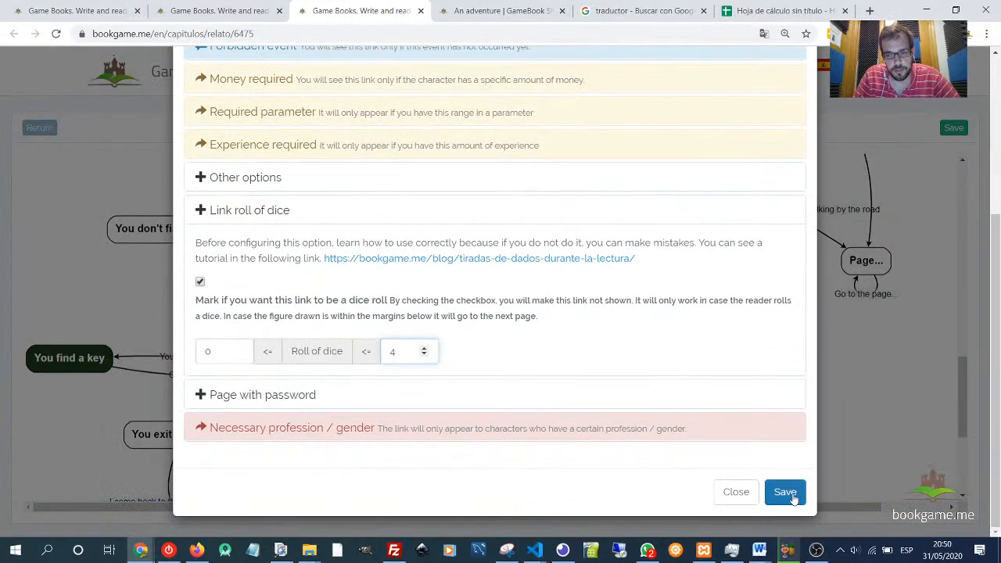
{"action": "left_click", "coordinate": [785, 492]}
- In the reading tab, roll the dice from Castle square again and continue through the "You find a key" page
{"action": "left_click", "coordinate": [500, 10]}
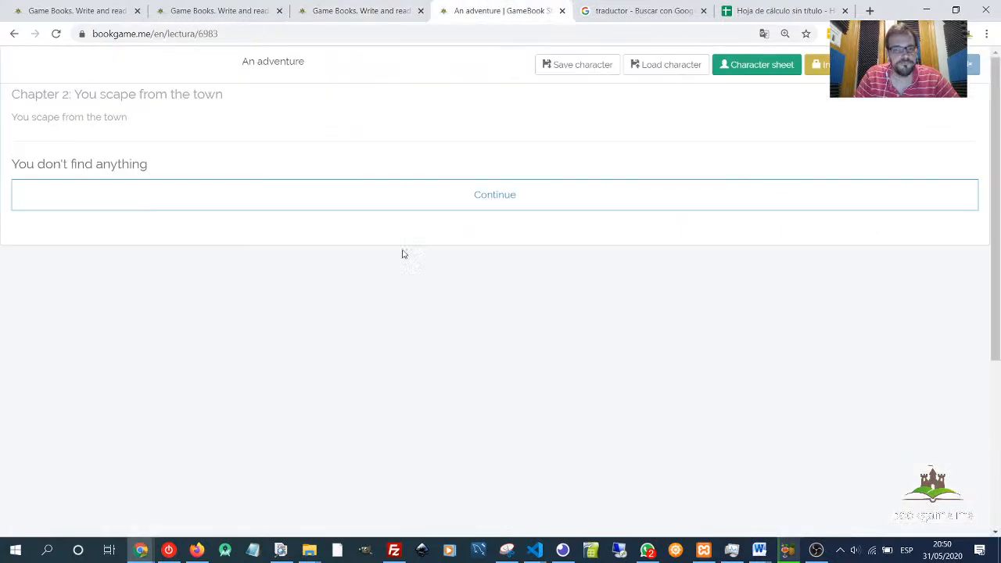
{"action": "left_click", "coordinate": [461, 197]}
{"action": "left_click", "coordinate": [461, 209]}
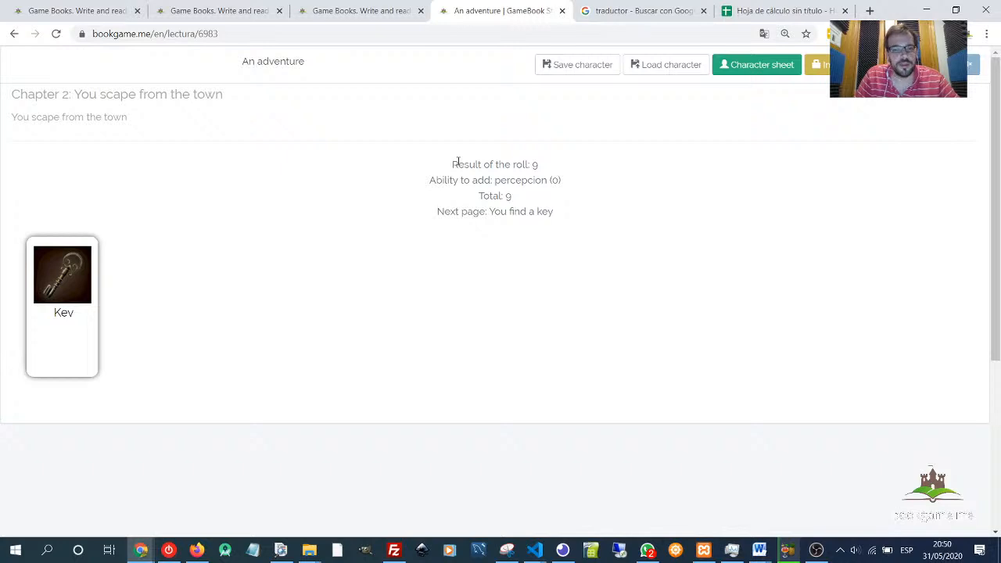
{"action": "left_click_drag", "start_coordinate": [454, 164], "coordinate": [524, 164]}
{"action": "left_click", "coordinate": [536, 168]}
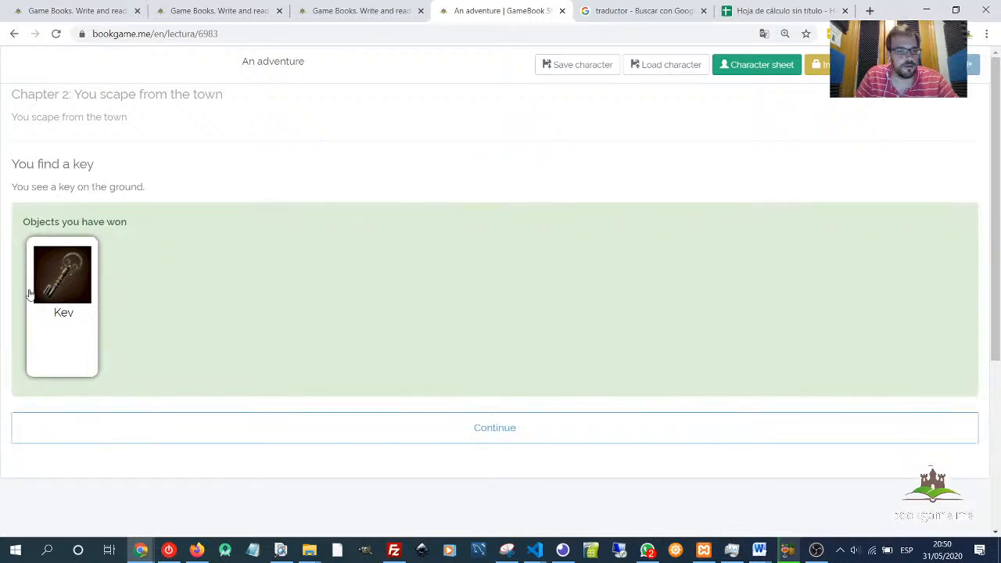
{"action": "left_click", "coordinate": [436, 430]}
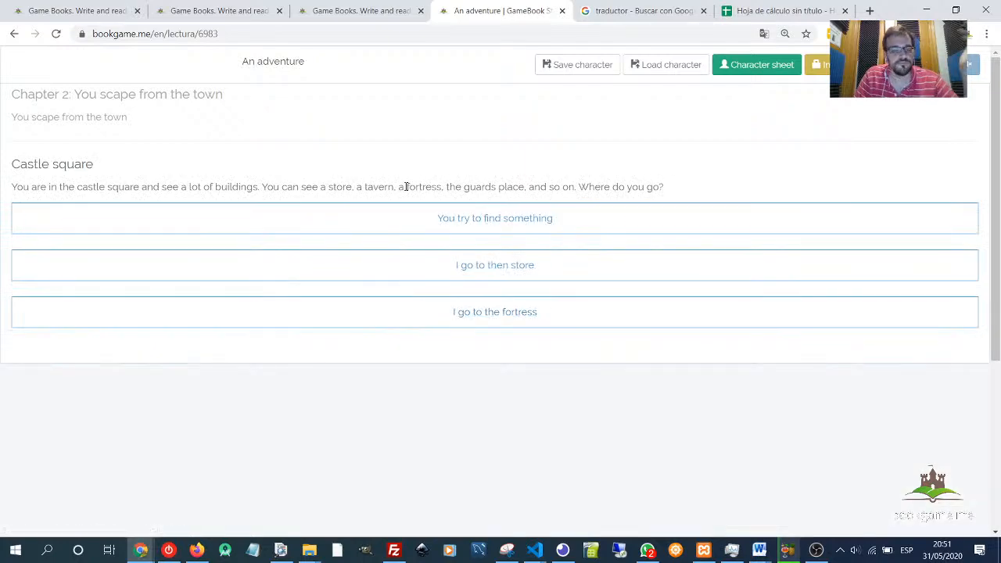
- Open the character sheet, scroll through the character's stats and close it
{"action": "left_click", "coordinate": [724, 68]}
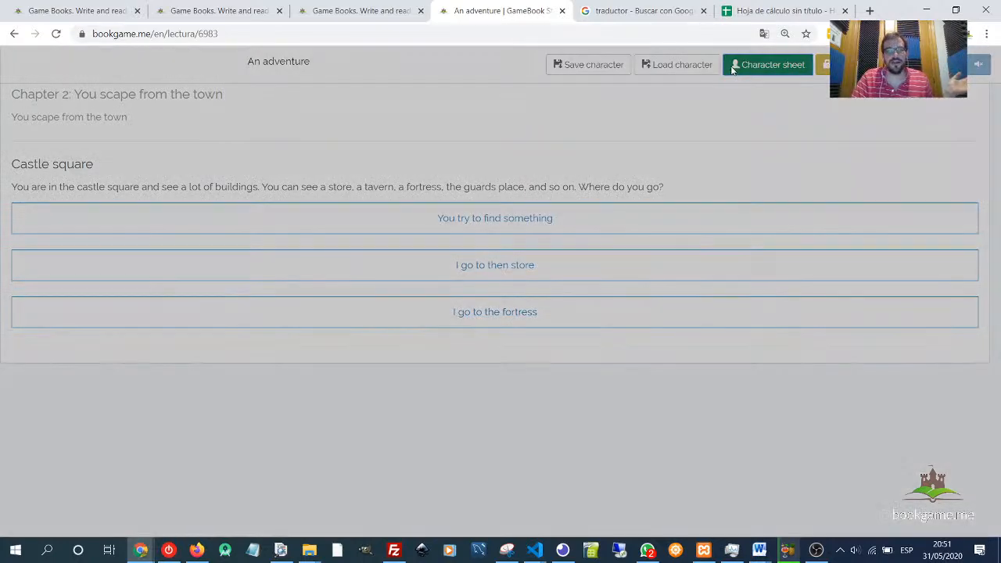
{"action": "scroll", "coordinate": [501, 328], "scroll_direction": "down", "scroll_amount": 8}
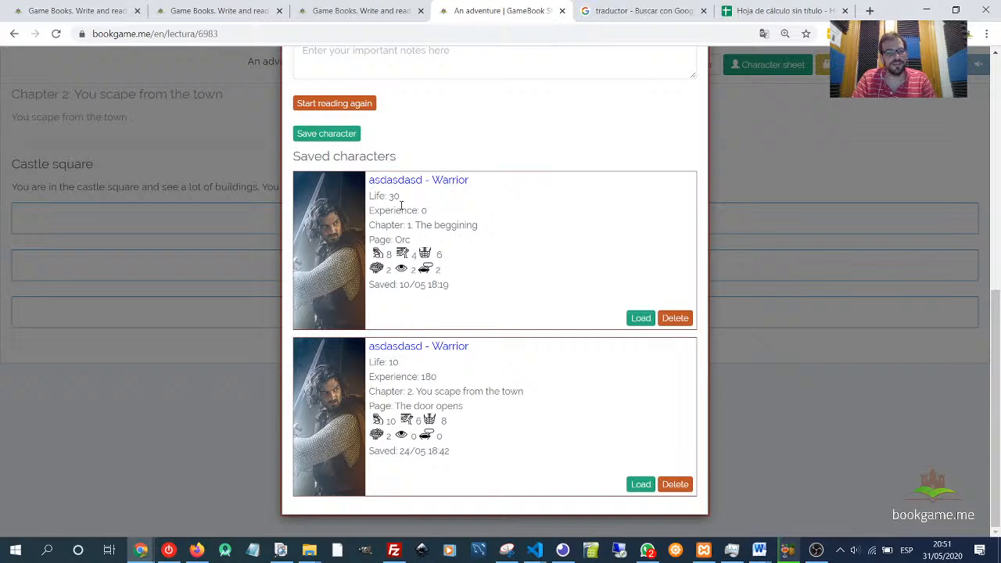
{"action": "scroll", "coordinate": [403, 197], "scroll_direction": "up", "scroll_amount": 5}
{"action": "scroll", "coordinate": [406, 313], "scroll_direction": "down", "scroll_amount": 3}
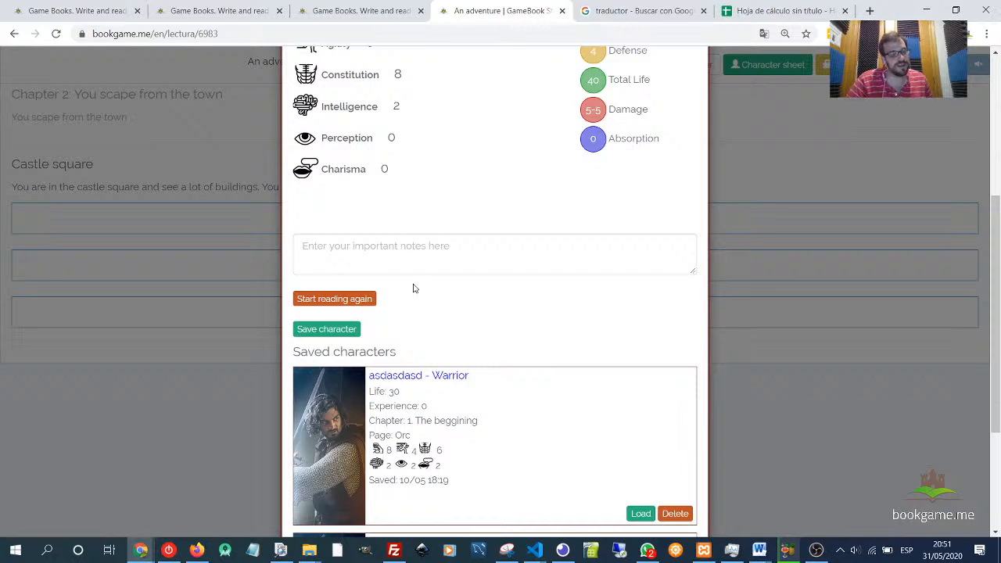
{"action": "scroll", "coordinate": [470, 219], "scroll_direction": "up", "scroll_amount": 4}
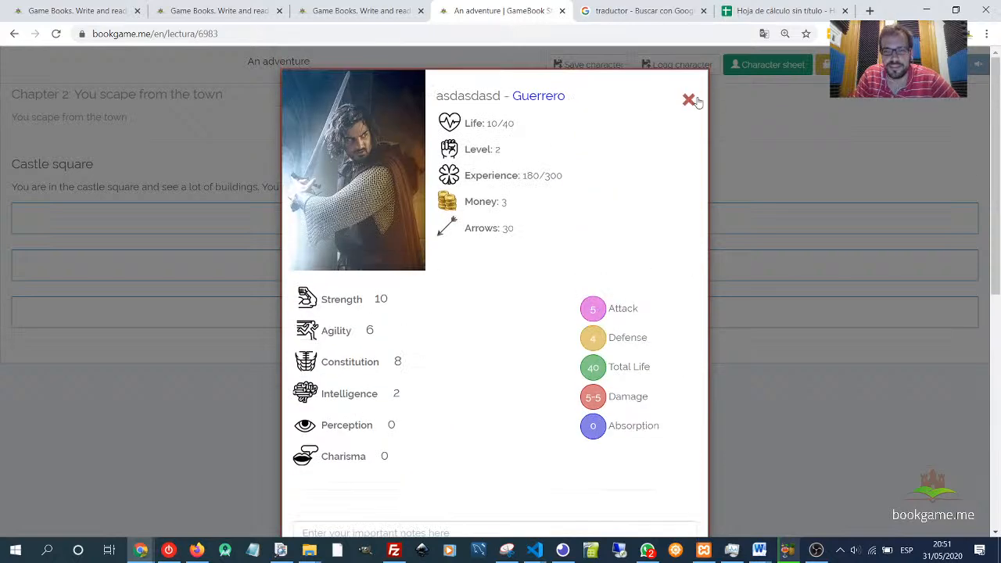
{"action": "left_click", "coordinate": [689, 100]}
- Open the inventory, view the Others items and the key's info, then close it
{"action": "left_click", "coordinate": [823, 66]}
{"action": "scroll", "coordinate": [203, 344], "scroll_direction": "down", "scroll_amount": 5}
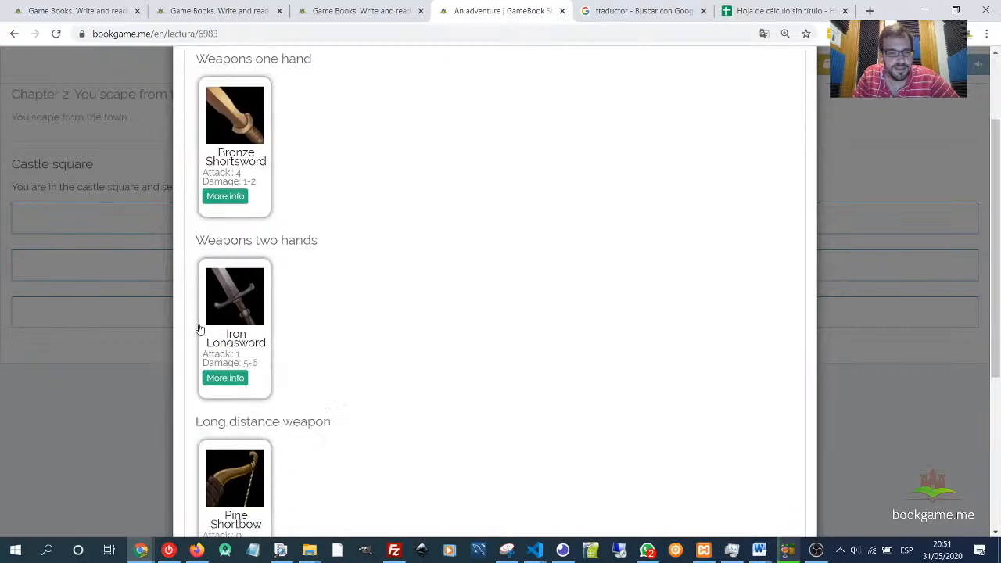
{"action": "left_click", "coordinate": [237, 400]}
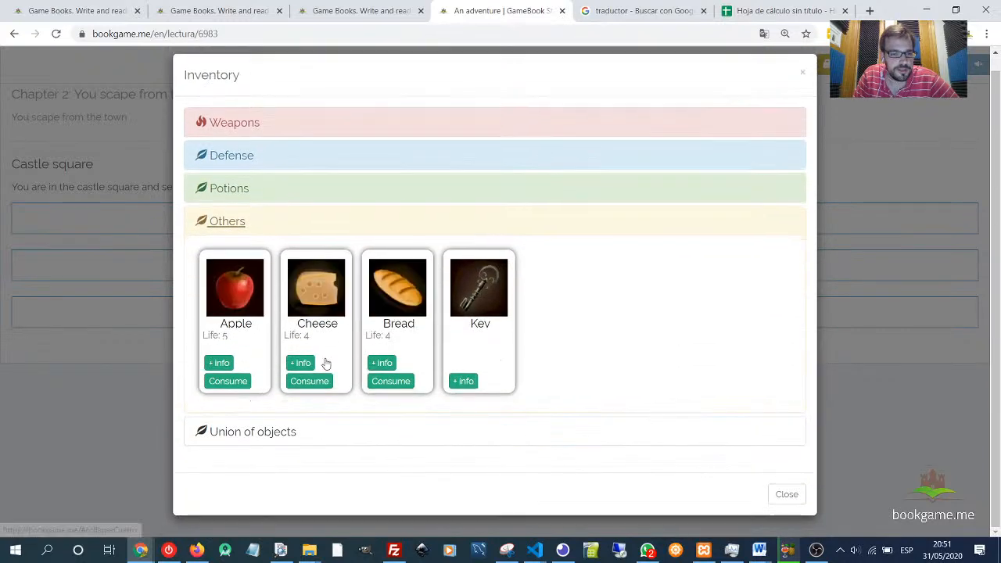
{"action": "left_click", "coordinate": [468, 381]}
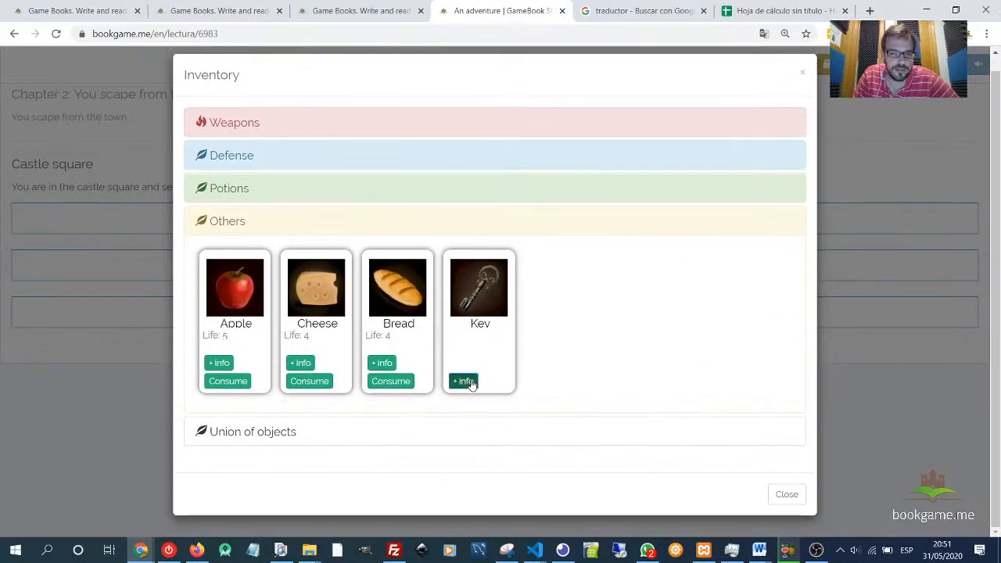
{"action": "left_click", "coordinate": [468, 382]}
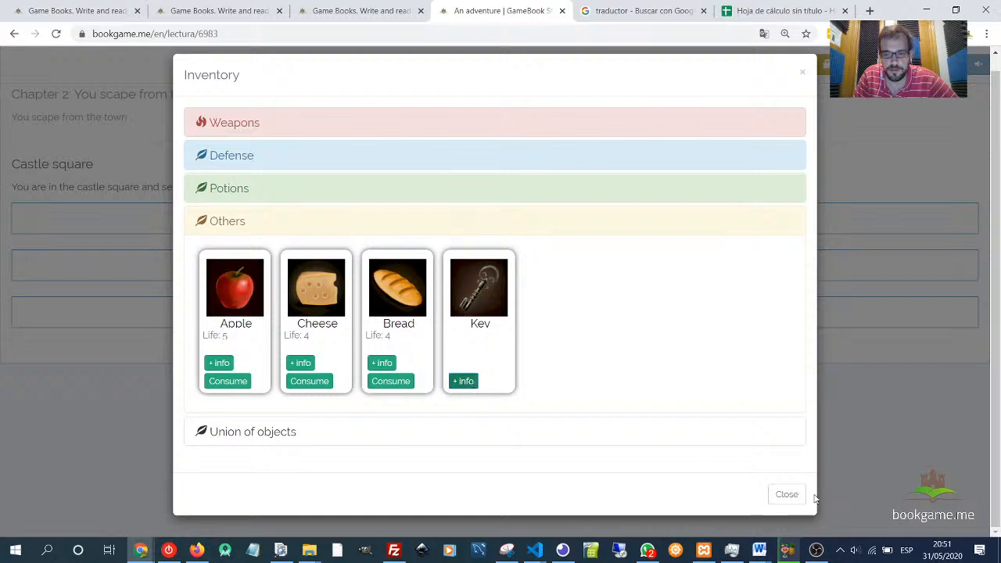
{"action": "left_click", "coordinate": [783, 496]}
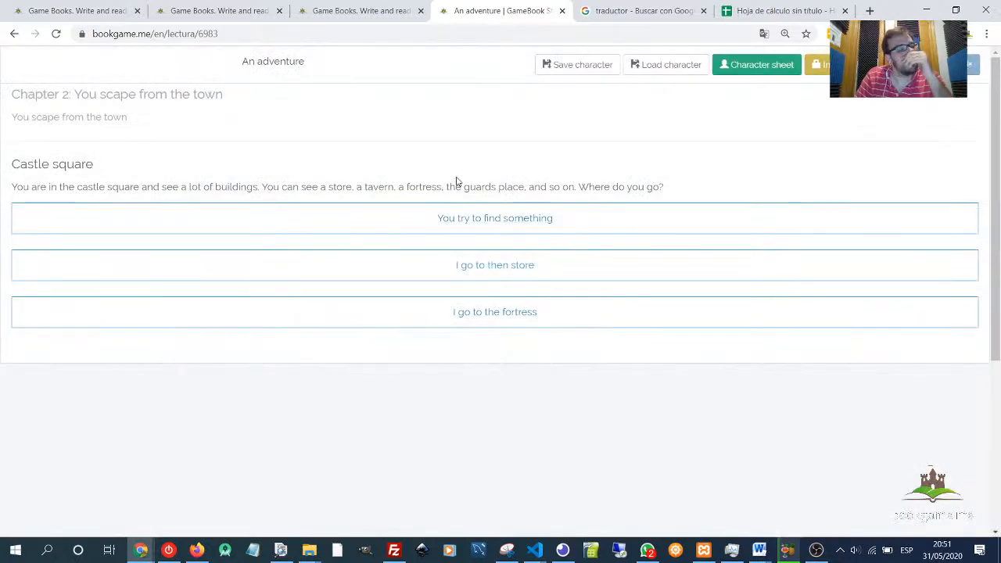
- Back in the chapter map, add a new page node beside Castle square
{"action": "left_click", "coordinate": [338, 17]}
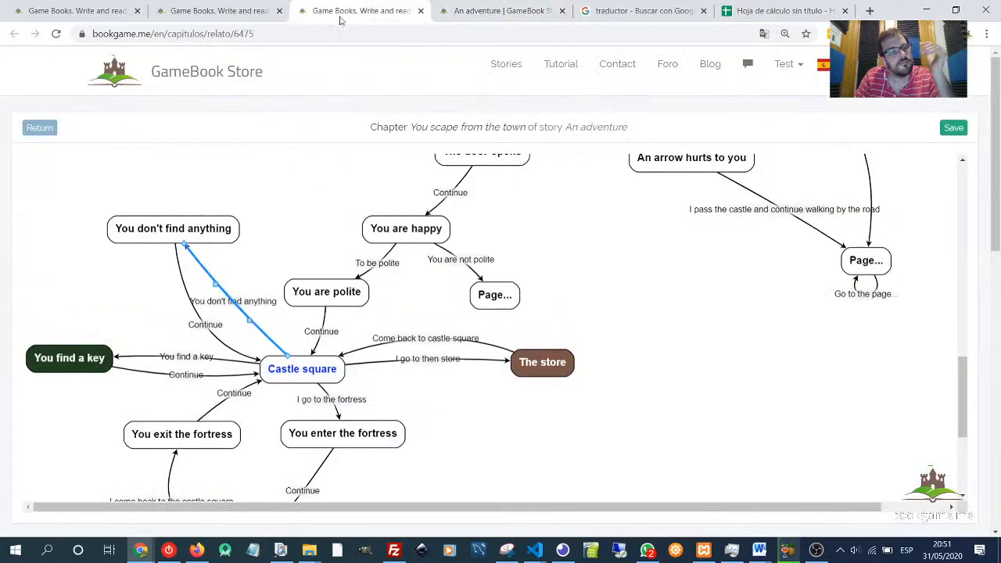
{"action": "left_click", "coordinate": [89, 318]}
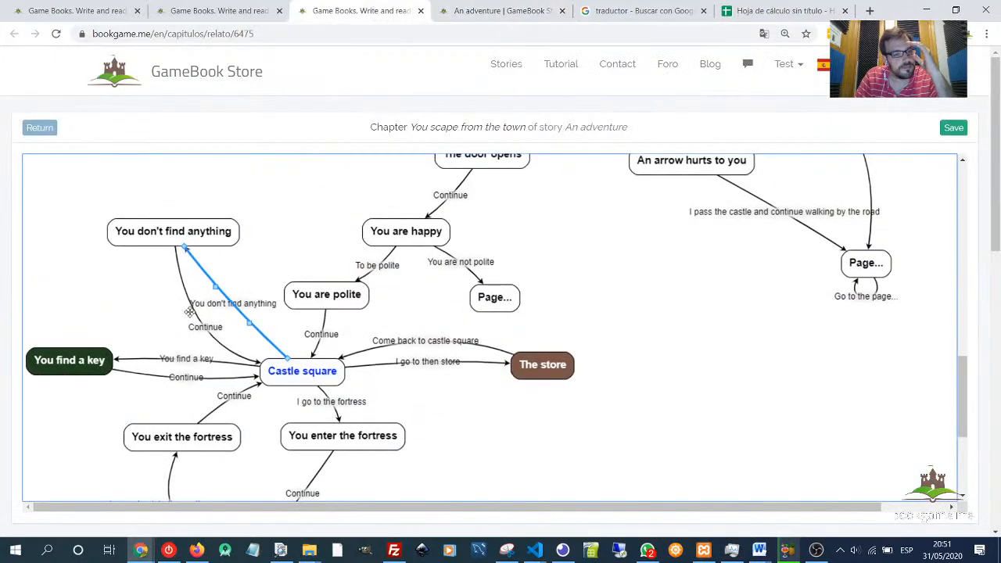
{"action": "left_click_drag", "start_coordinate": [79, 366], "coordinate": [43, 364]}
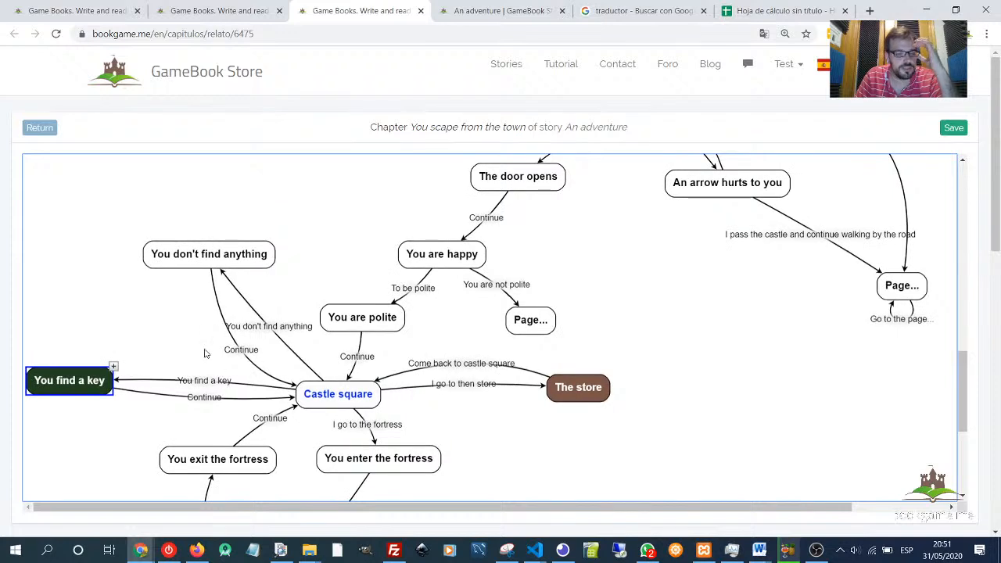
{"action": "double_click", "coordinate": [187, 345]}
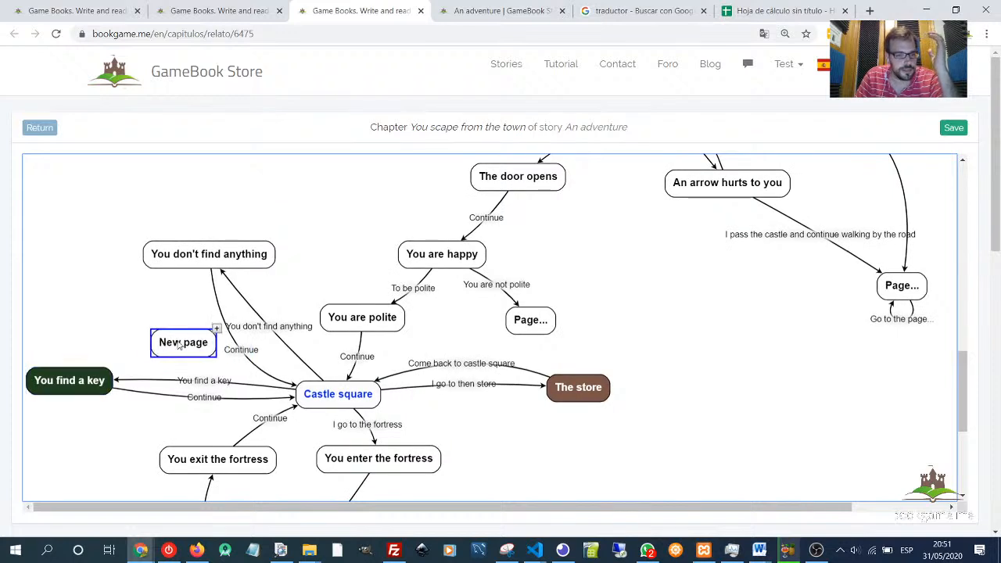
- Remove the dice roll from Castle square by clearing its roll text, resetting the feature and unchecking the dice-roll option, then save
{"action": "left_click", "coordinate": [319, 399]}
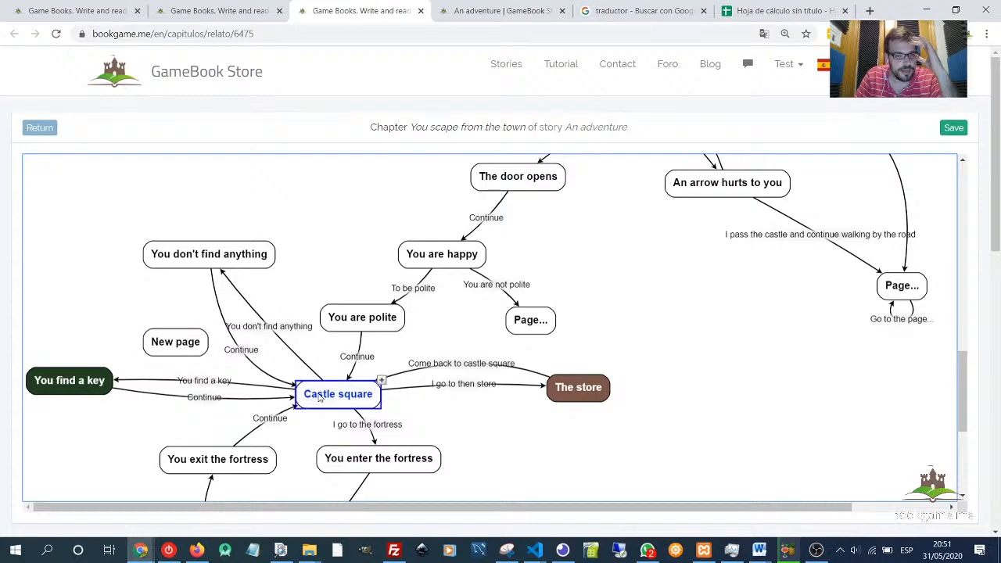
{"action": "double_click", "coordinate": [323, 399]}
{"action": "scroll", "coordinate": [405, 391], "scroll_direction": "down", "scroll_amount": 10}
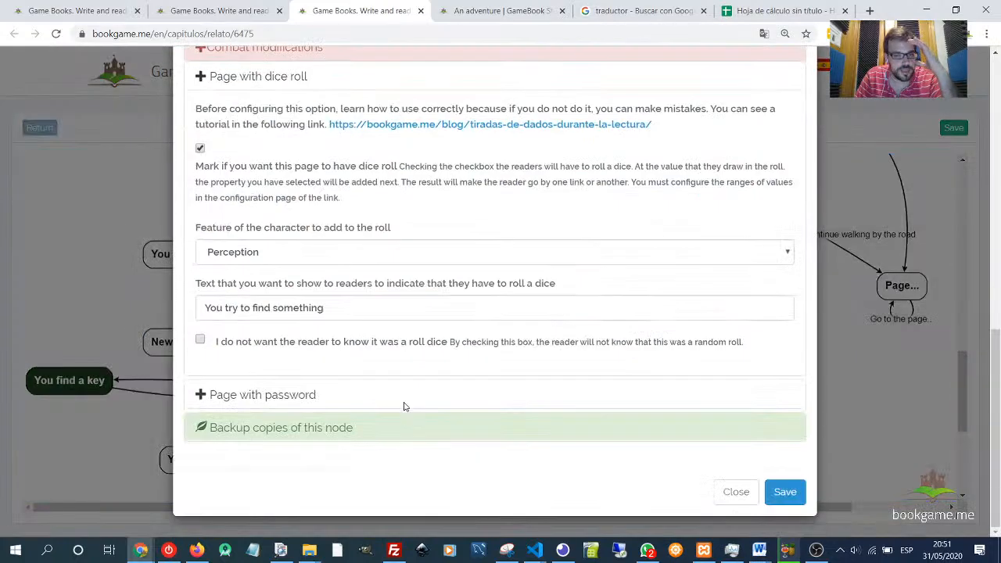
{"action": "left_click_drag", "start_coordinate": [350, 301], "coordinate": [152, 299]}
{"action": "key", "text": "ctrl+c"}
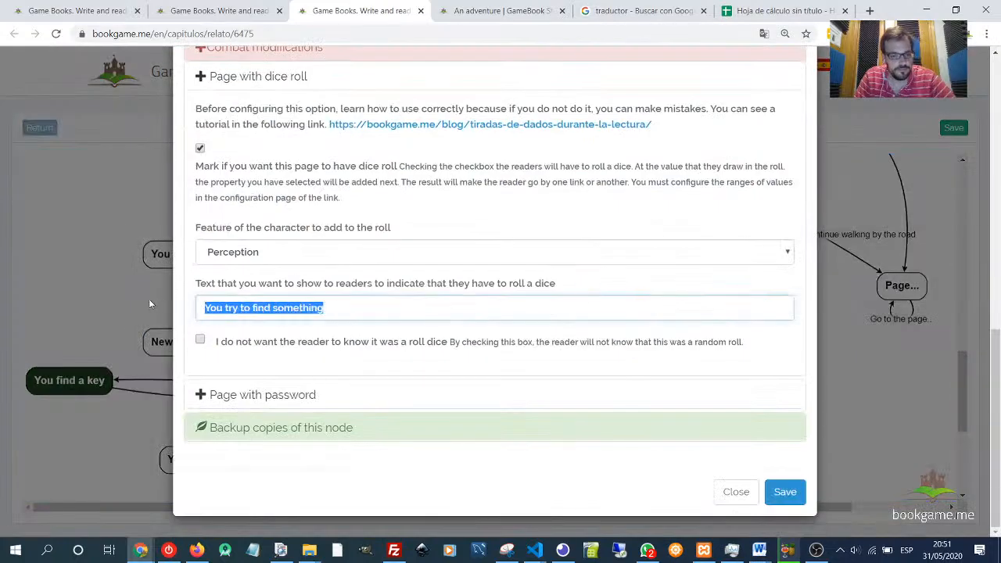
{"action": "key", "text": "BackSpace"}
{"action": "left_click", "coordinate": [249, 262]}
{"action": "left_click", "coordinate": [215, 270]}
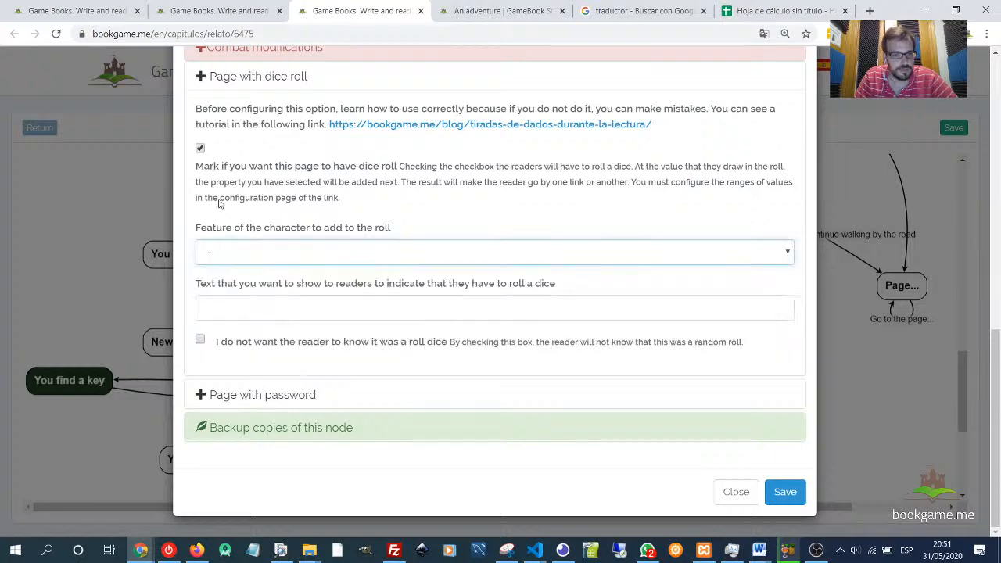
{"action": "left_click", "coordinate": [200, 148]}
{"action": "left_click", "coordinate": [227, 77]}
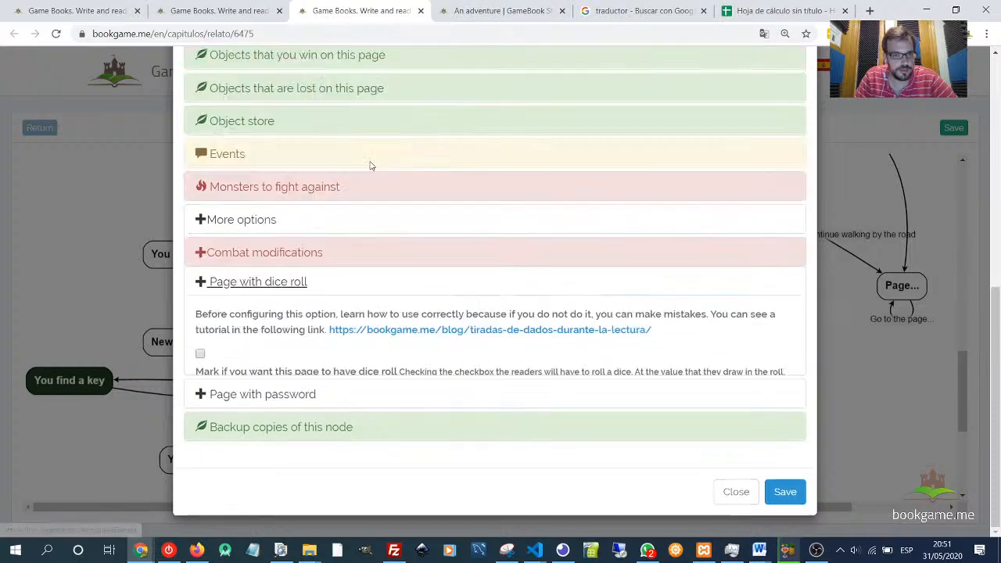
{"action": "left_click", "coordinate": [786, 491]}
- Make New page a dice-roll page on Perception with the text "You try to find something", then save
{"action": "double_click", "coordinate": [189, 344]}
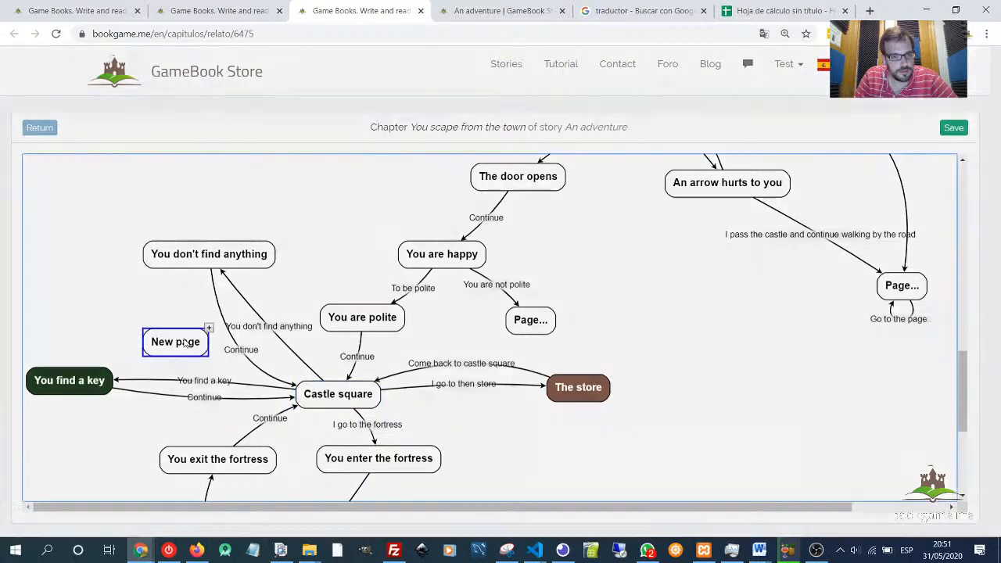
{"action": "scroll", "coordinate": [297, 380], "scroll_direction": "down", "scroll_amount": 5}
{"action": "left_click", "coordinate": [278, 362]}
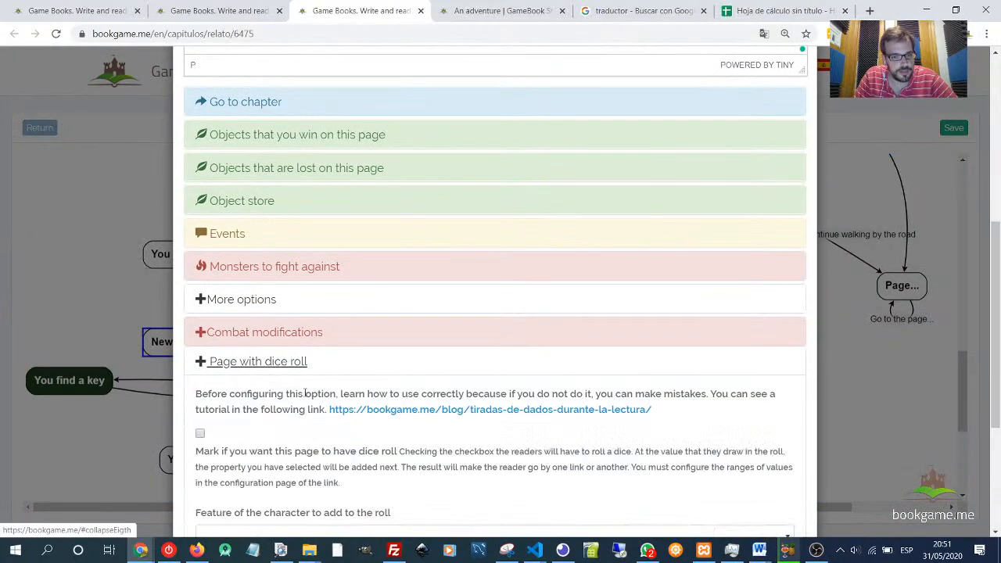
{"action": "scroll", "coordinate": [280, 348], "scroll_direction": "down", "scroll_amount": 4}
{"action": "left_click", "coordinate": [274, 308]}
{"action": "key", "text": "ctrl+v"}
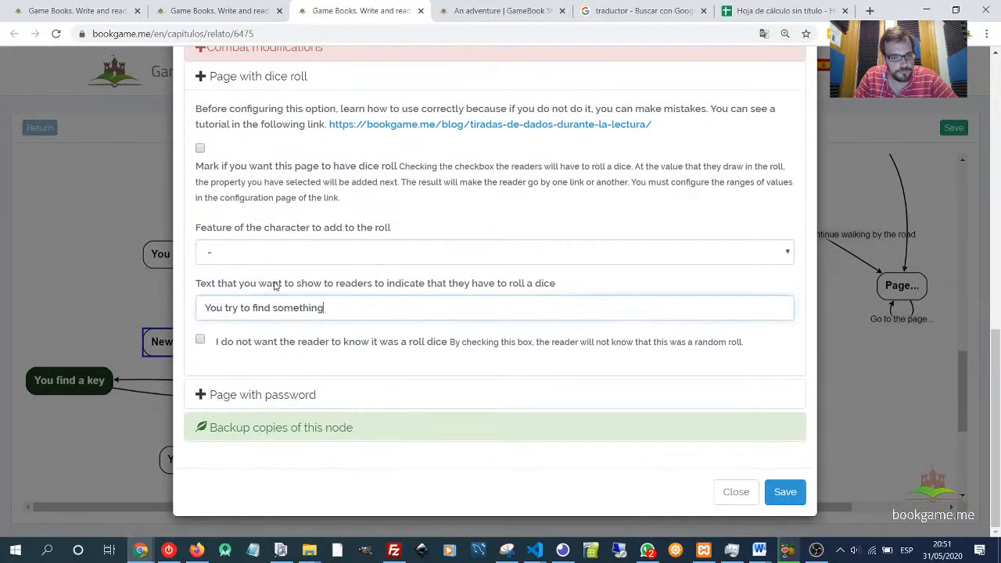
{"action": "left_click", "coordinate": [276, 259]}
{"action": "left_click", "coordinate": [265, 334]}
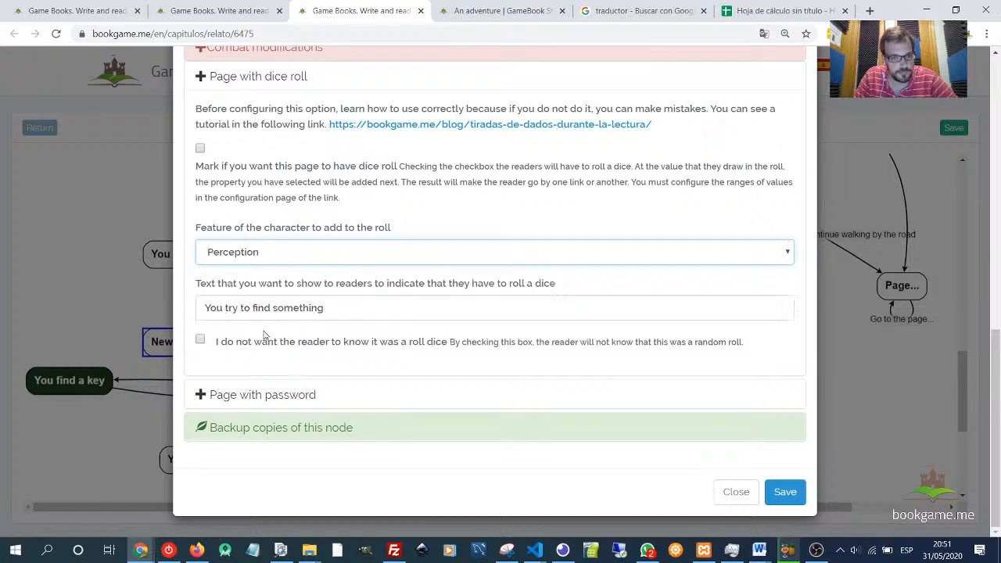
{"action": "left_click", "coordinate": [200, 148]}
{"action": "left_click", "coordinate": [786, 492]}
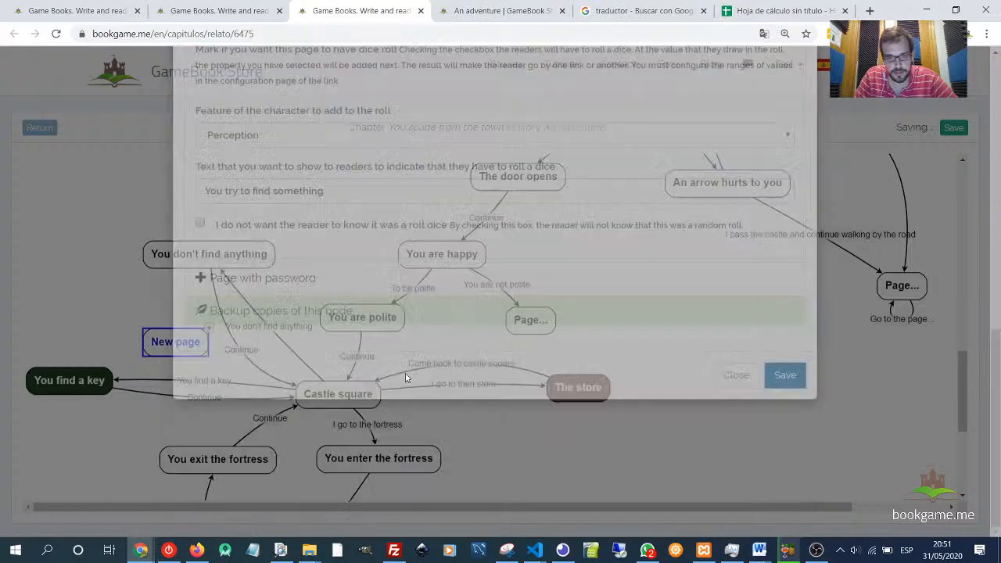
- Reattach the "You find a key" and "You don't find anything" links so they start from New page
{"action": "left_click", "coordinate": [215, 386]}
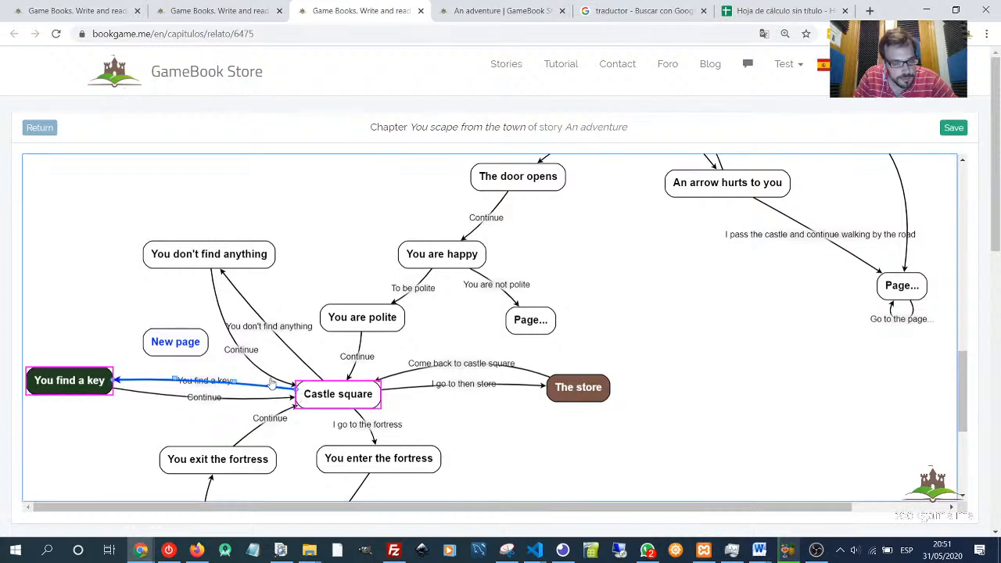
{"action": "left_click_drag", "start_coordinate": [272, 379], "coordinate": [176, 352]}
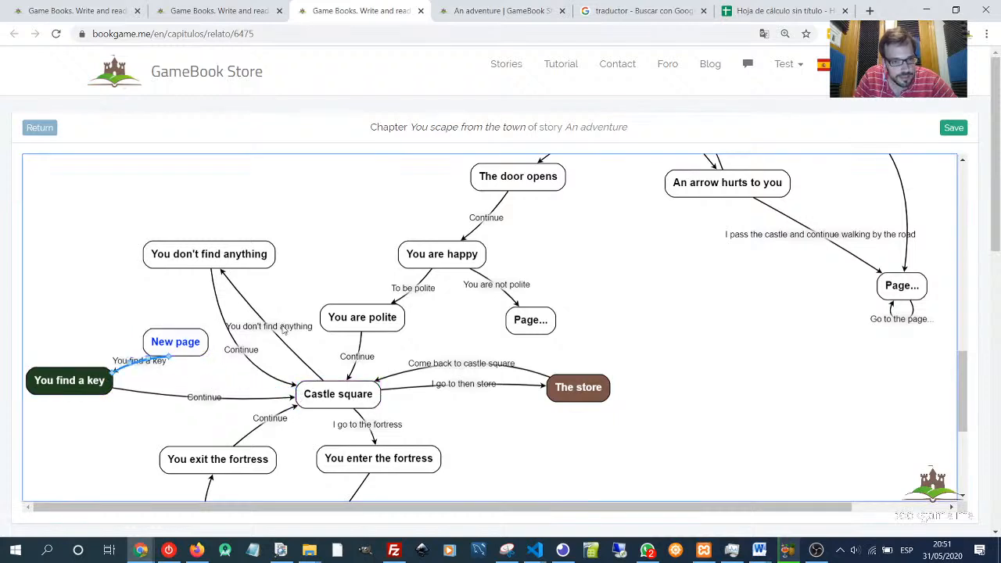
{"action": "left_click", "coordinate": [305, 352]}
{"action": "left_click_drag", "start_coordinate": [325, 384], "coordinate": [188, 348]}
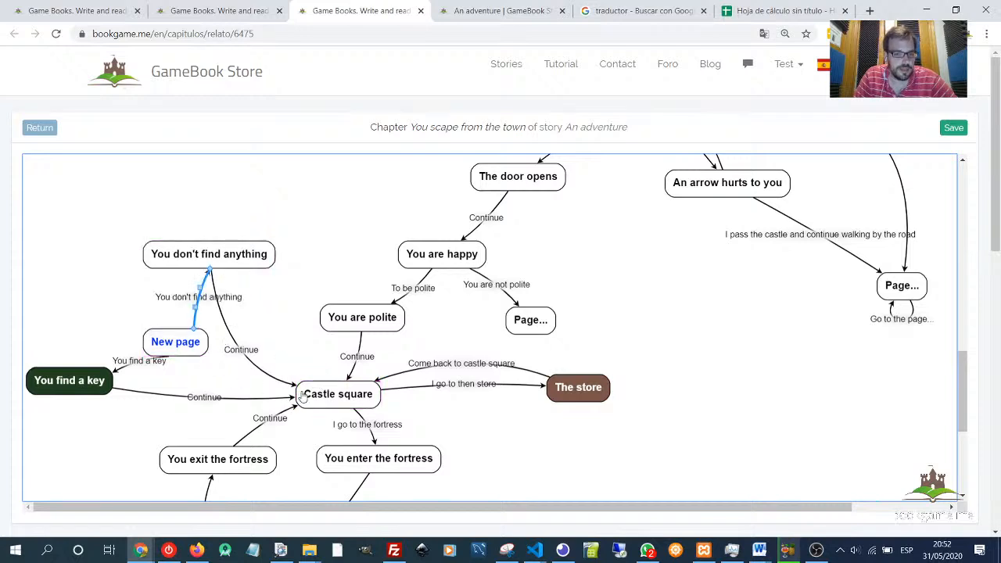
- Link Castle square to New page and title the link "You try to find something in the square"
{"action": "left_click_drag", "start_coordinate": [302, 397], "coordinate": [202, 358]}
{"action": "double_click", "coordinate": [243, 376]}
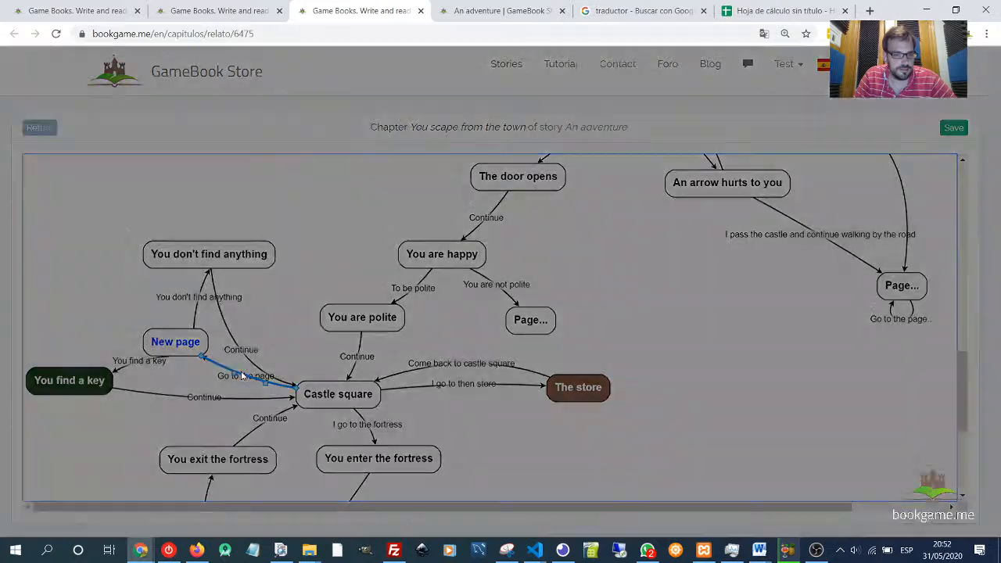
{"action": "left_click_drag", "start_coordinate": [241, 154], "coordinate": [79, 144]}
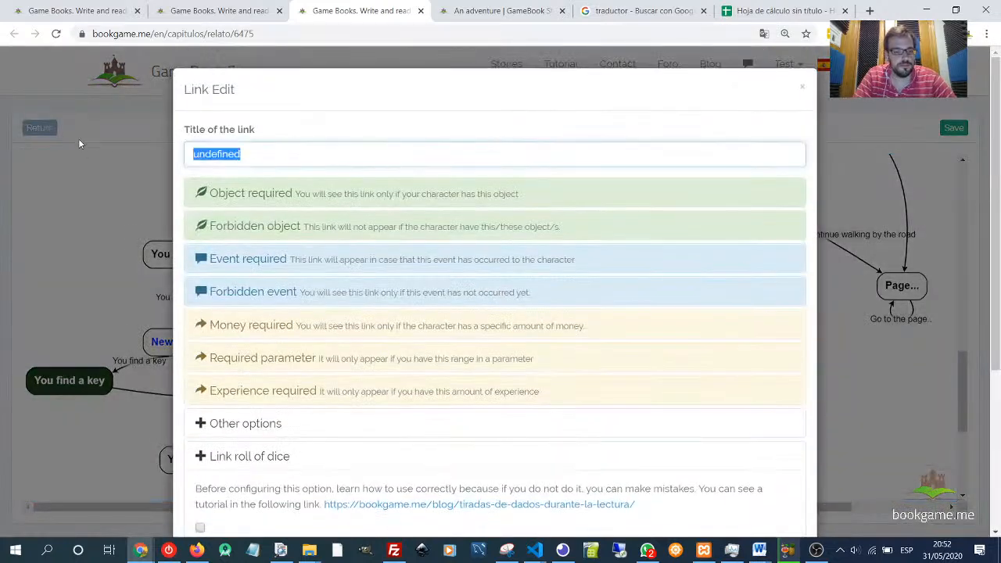
{"action": "type", "text": "You tr"}
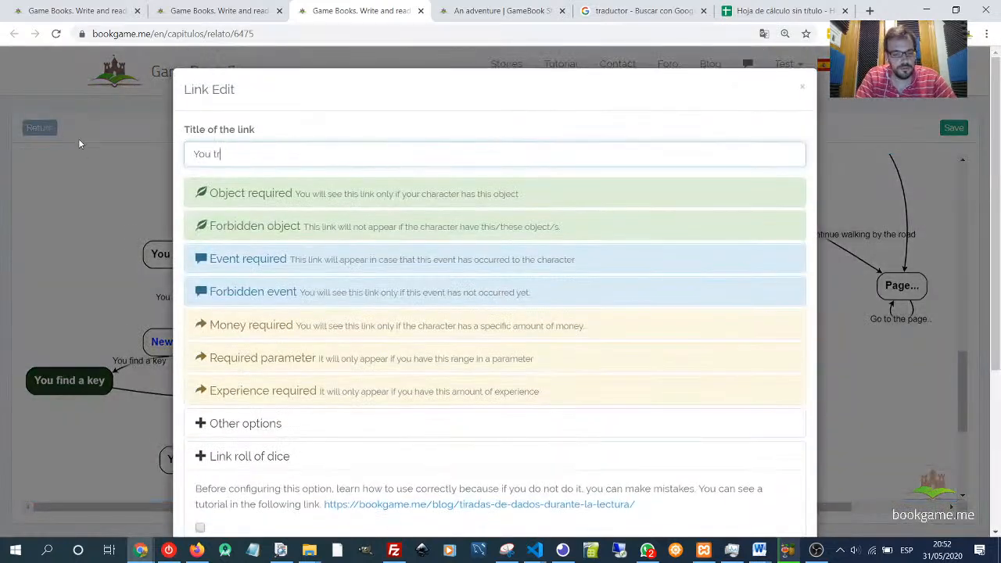
{"action": "type", "text": "y to find something in the square"}
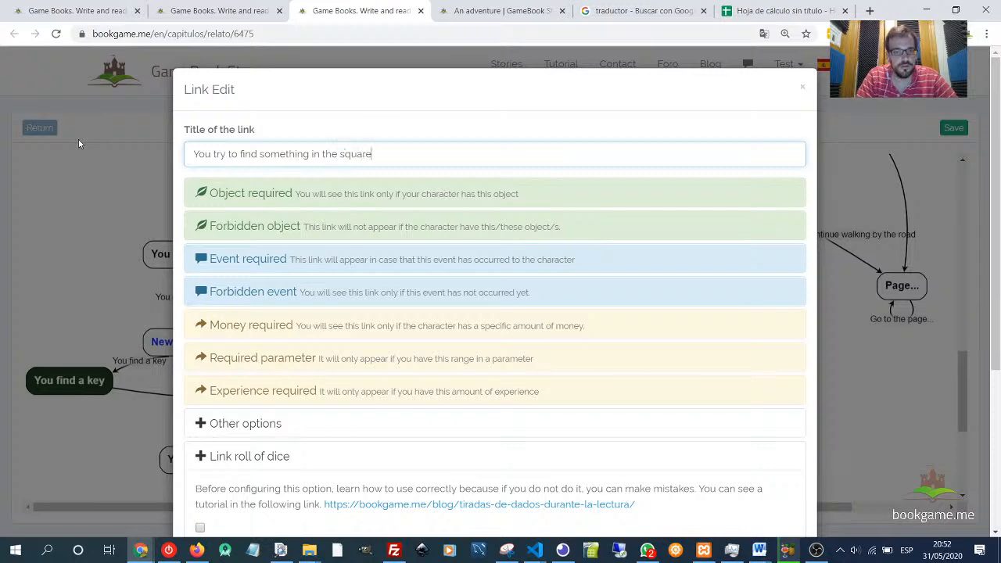
{"action": "scroll", "coordinate": [300, 290], "scroll_direction": "down", "scroll_amount": 3}
{"action": "left_click", "coordinate": [284, 260]}
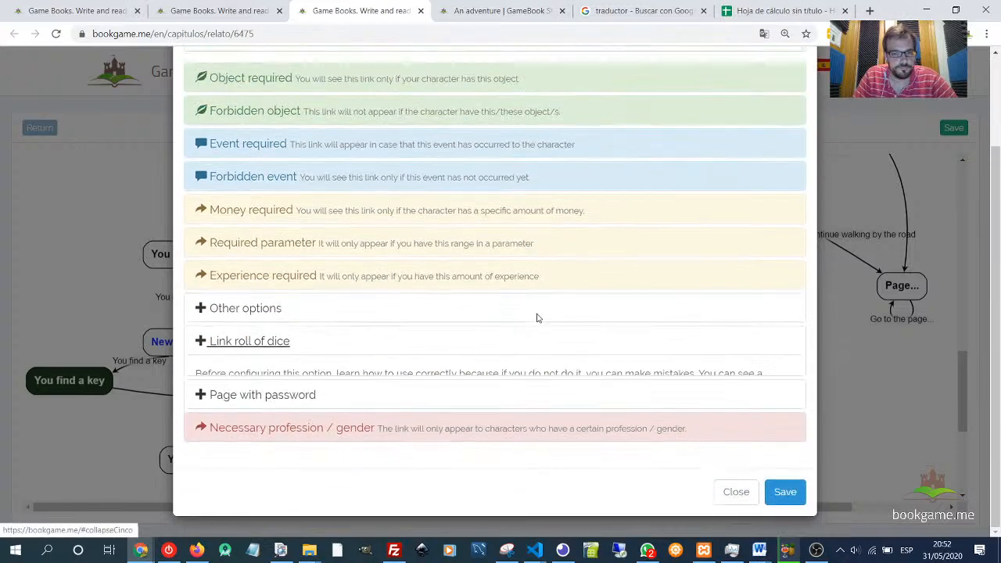
{"action": "left_click", "coordinate": [783, 493]}
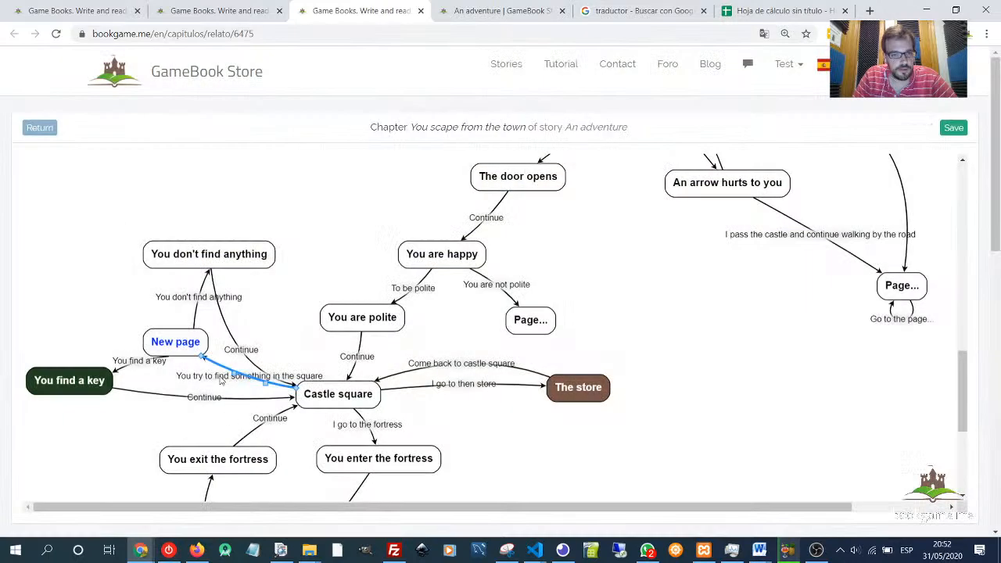
- Reposition New page, You find a key and You don't find anything in the chapter map
{"action": "left_click_drag", "start_coordinate": [186, 345], "coordinate": [163, 326]}
{"action": "left_click_drag", "start_coordinate": [91, 385], "coordinate": [53, 397]}
{"action": "left_click_drag", "start_coordinate": [211, 248], "coordinate": [252, 196]}
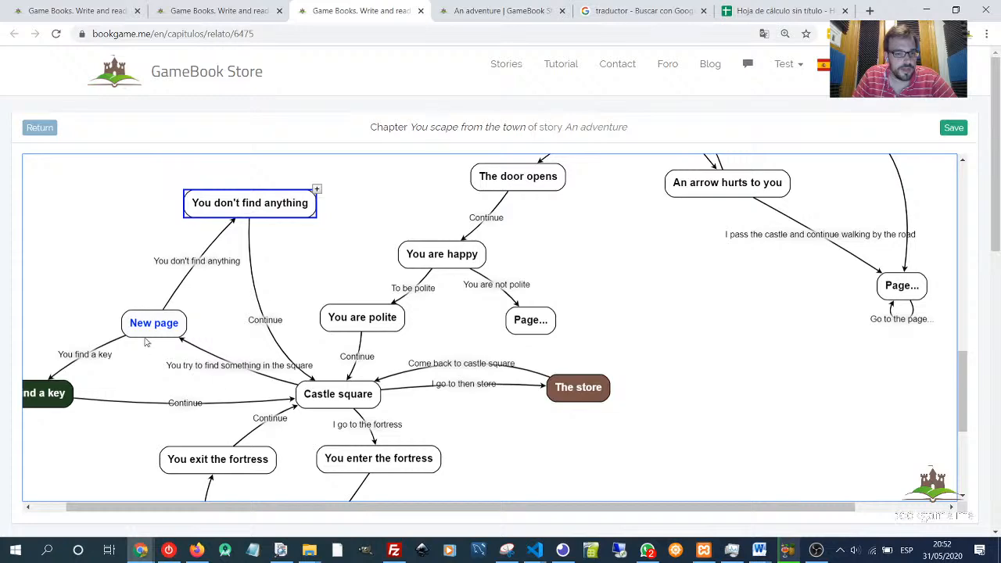
{"action": "left_click_drag", "start_coordinate": [145, 342], "coordinate": [177, 332]}
- Set Key as the forbidden object on the link from Castle square to New page and save
{"action": "left_click", "coordinate": [230, 358]}
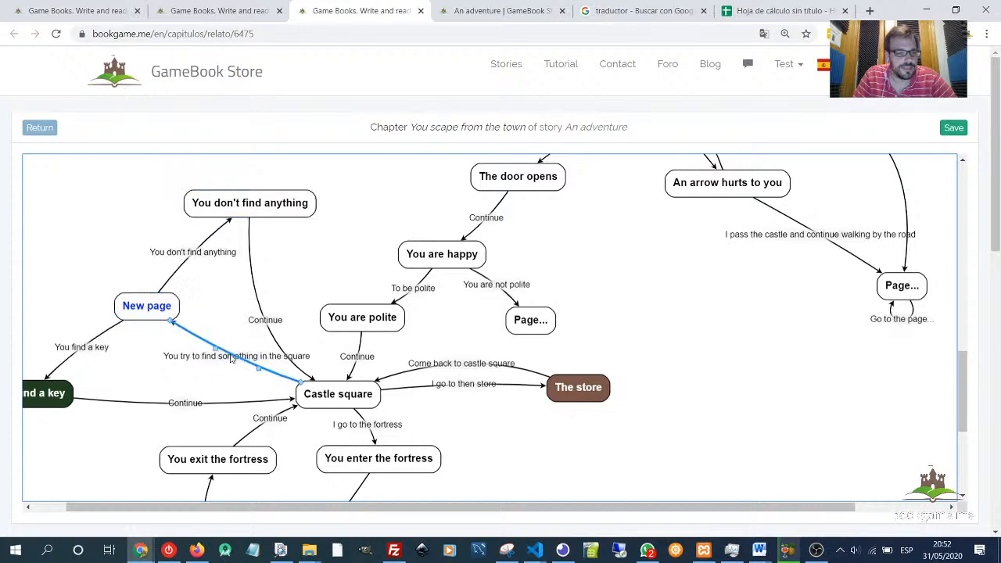
{"action": "double_click", "coordinate": [239, 360]}
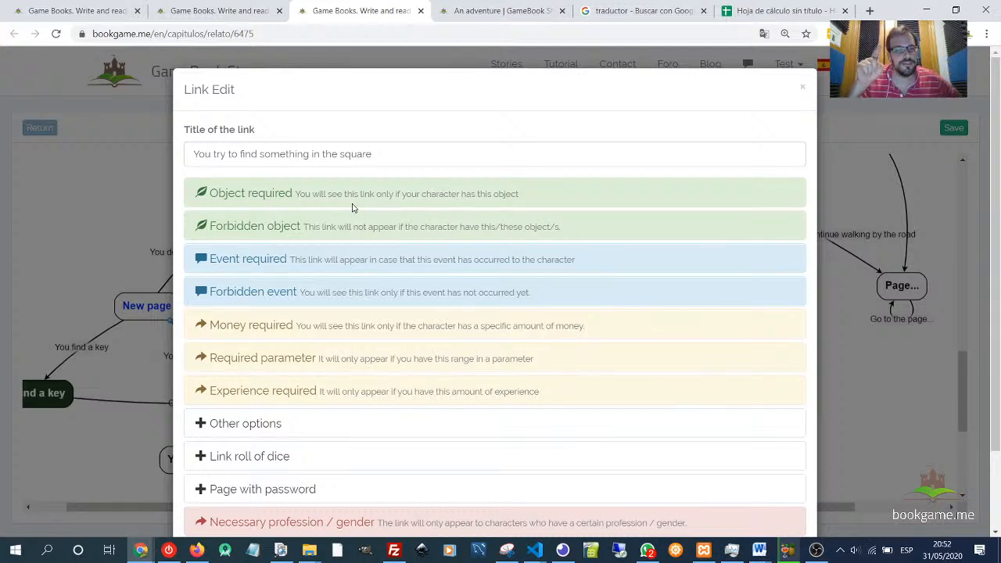
{"action": "left_click", "coordinate": [227, 227]}
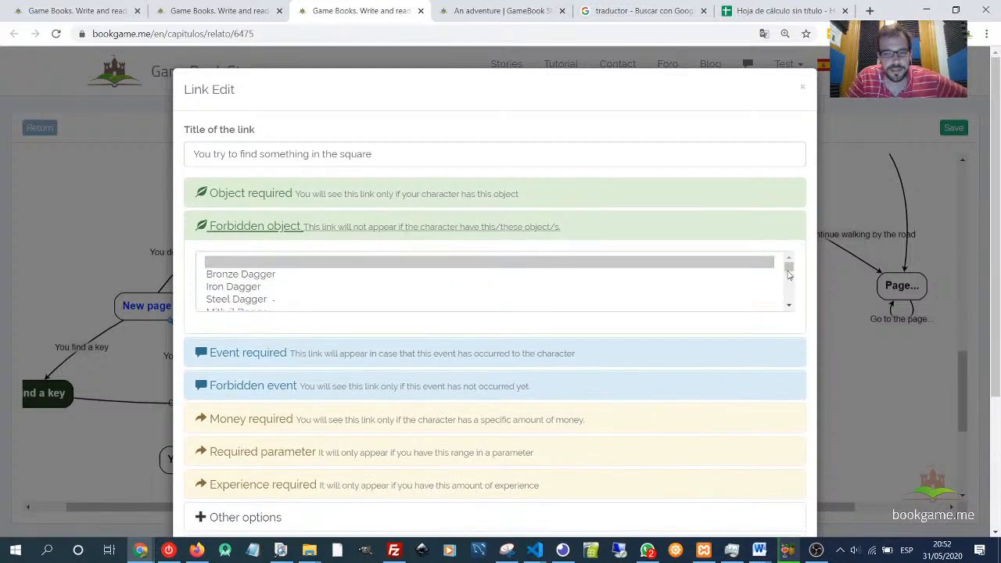
{"action": "left_click_drag", "start_coordinate": [789, 274], "coordinate": [350, 330]}
{"action": "left_click", "coordinate": [215, 301]}
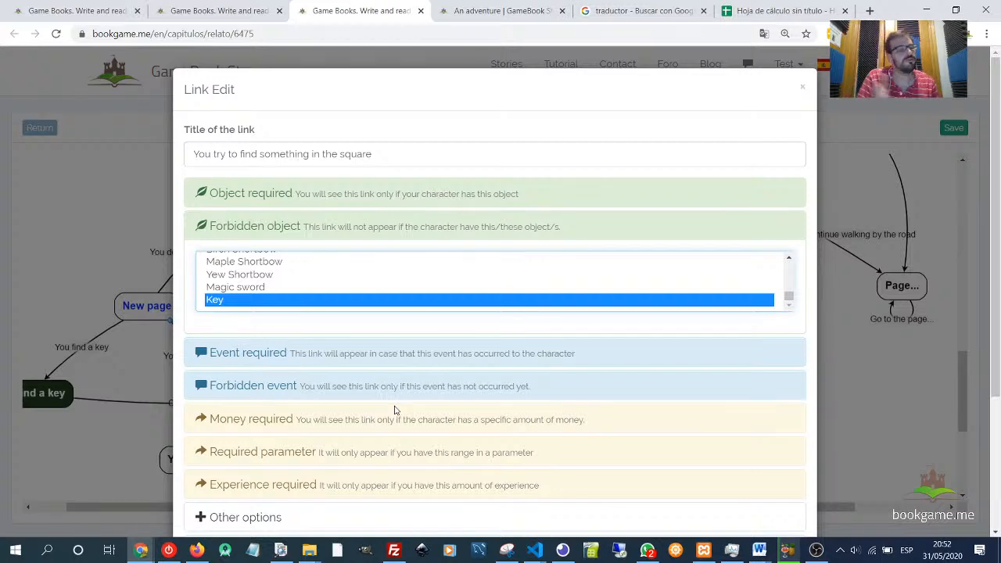
{"action": "scroll", "coordinate": [414, 410], "scroll_direction": "down", "scroll_amount": 5}
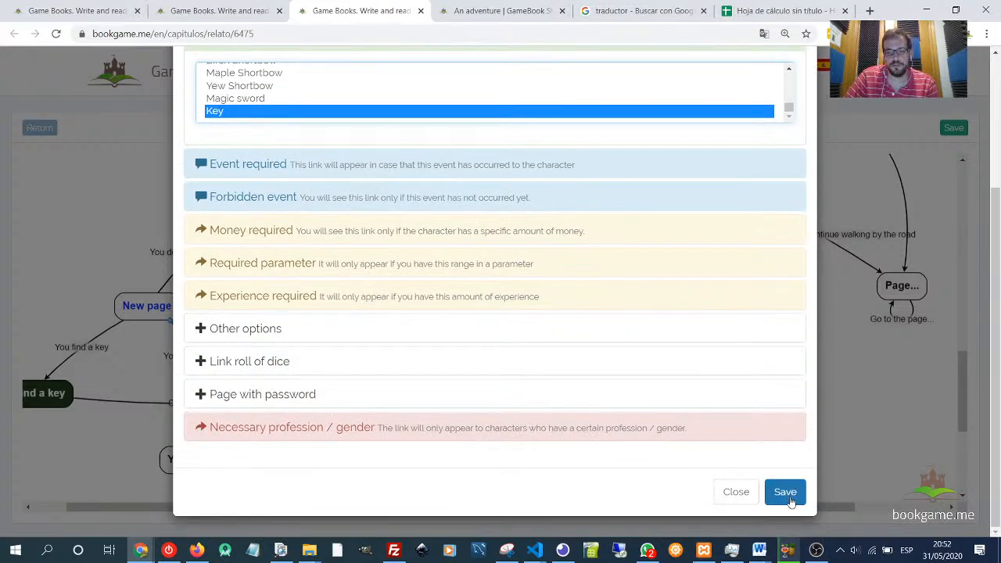
{"action": "left_click", "coordinate": [784, 491]}
- In the reading tab, reload Castle square and check the inventory's Others items
{"action": "left_click", "coordinate": [520, 13]}
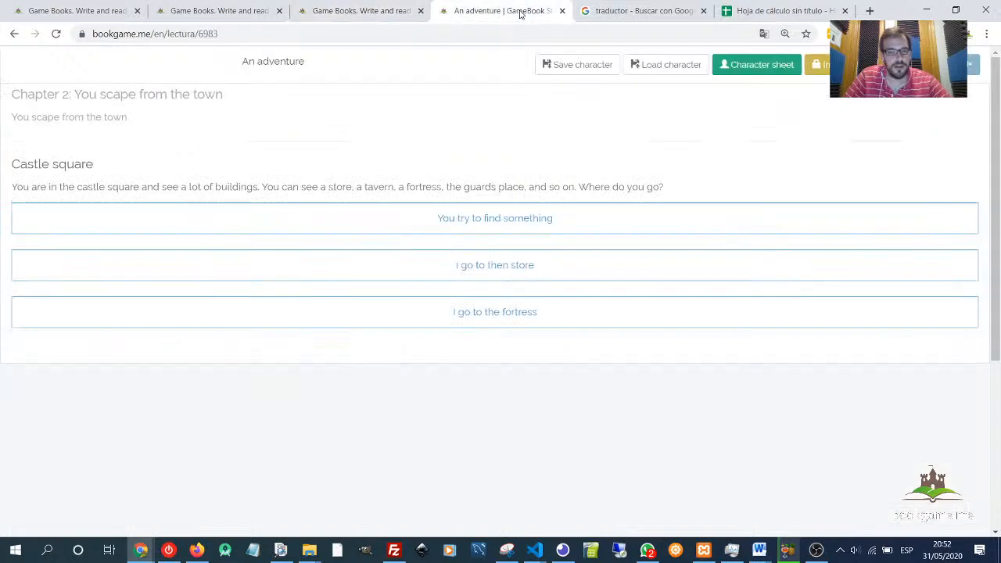
{"action": "key", "text": "F5"}
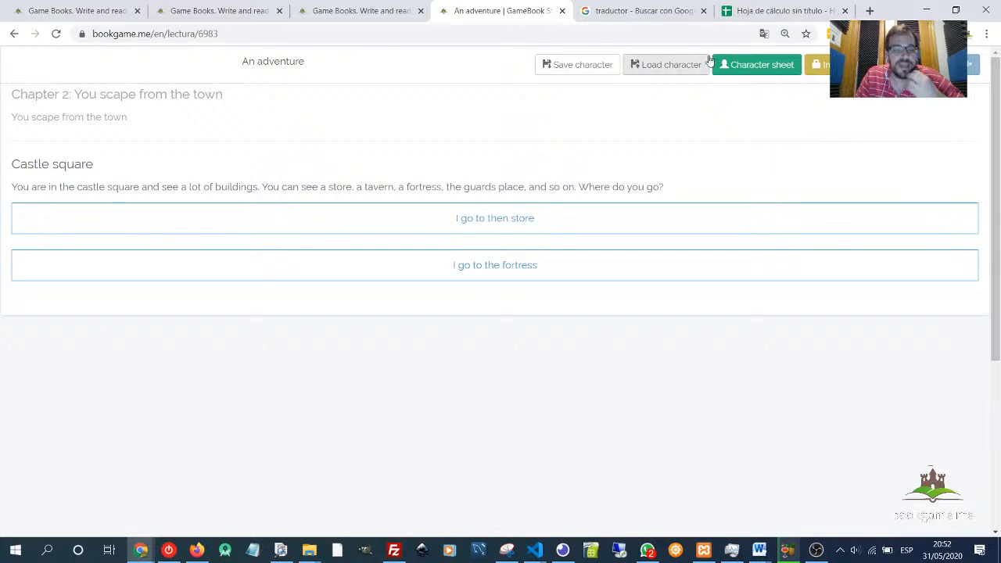
{"action": "left_click", "coordinate": [821, 66]}
{"action": "scroll", "coordinate": [269, 434], "scroll_direction": "down", "scroll_amount": 5}
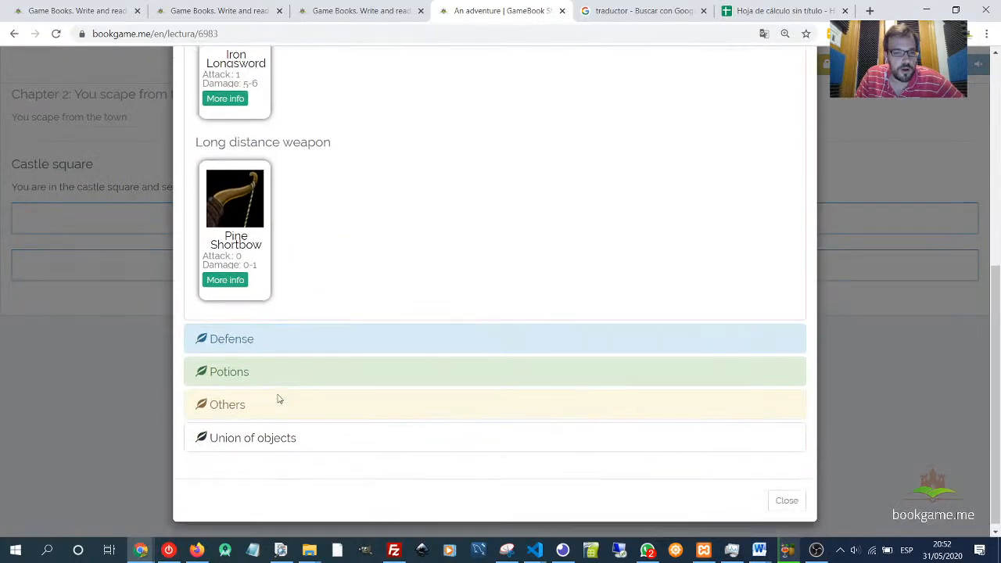
{"action": "left_click", "coordinate": [213, 395]}
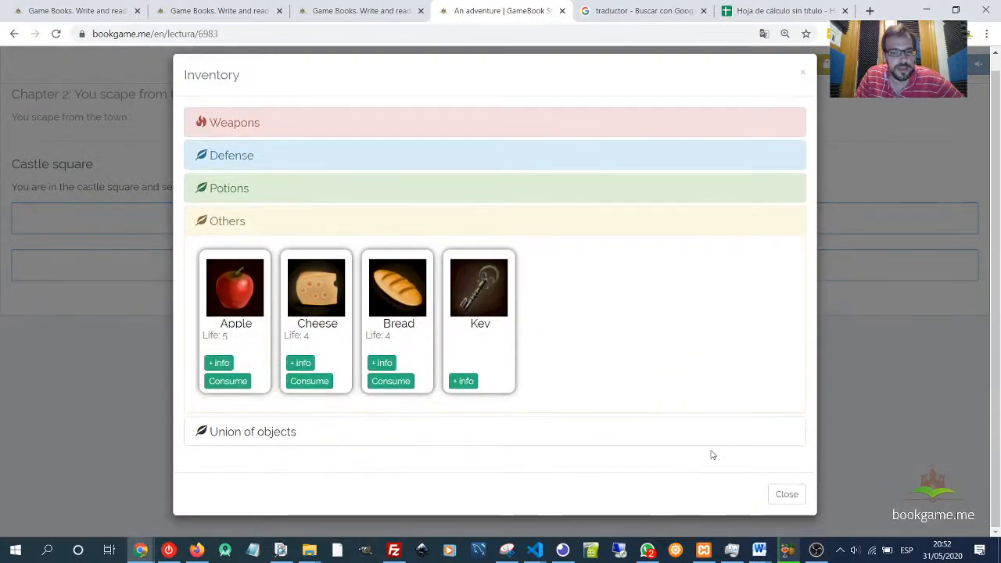
{"action": "left_click", "coordinate": [785, 493]}
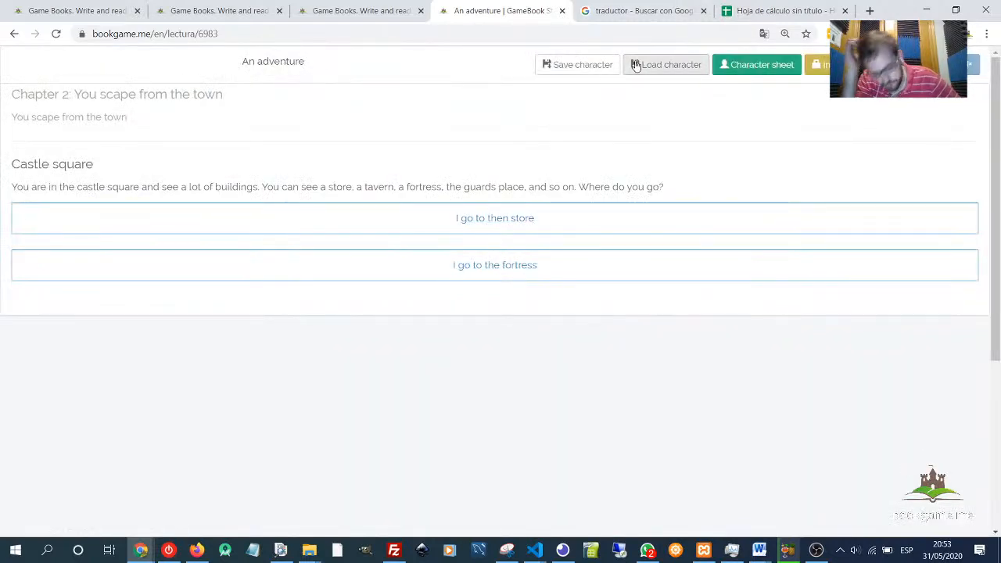
- Open the character sheet and load the saved character from chapter 2 at The door opens
{"action": "left_click", "coordinate": [757, 70]}
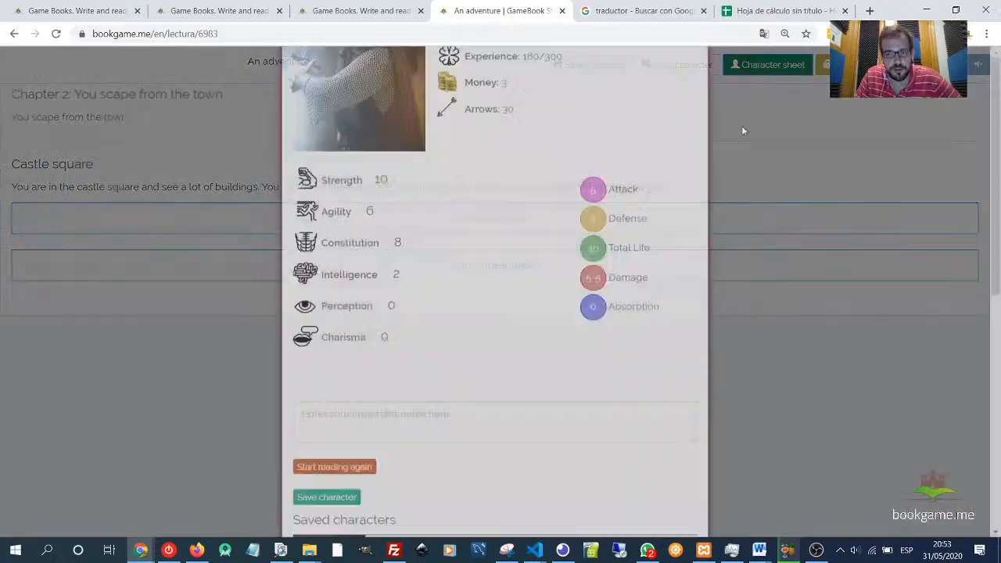
{"action": "scroll", "coordinate": [415, 317], "scroll_direction": "down", "scroll_amount": 5}
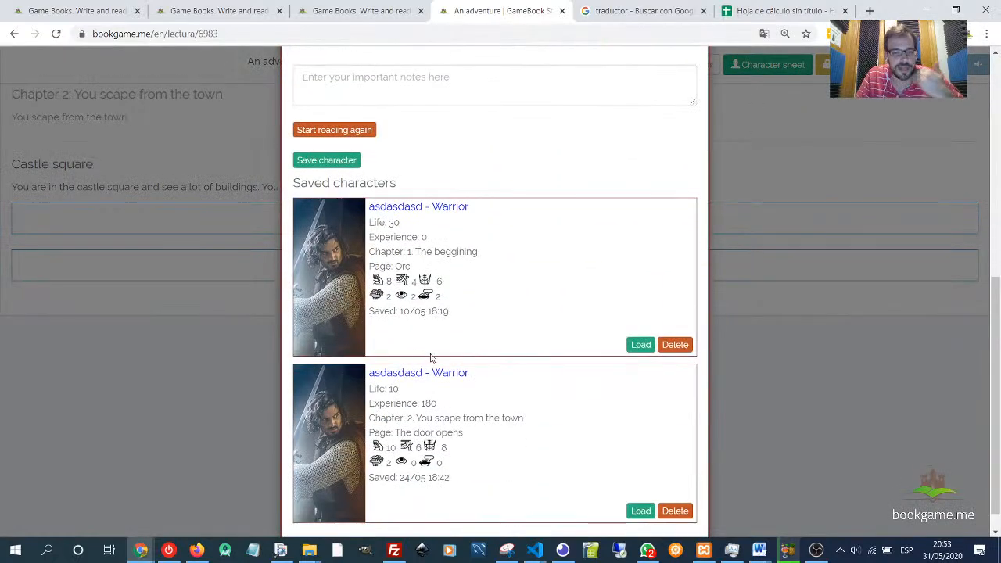
{"action": "left_click", "coordinate": [642, 513]}
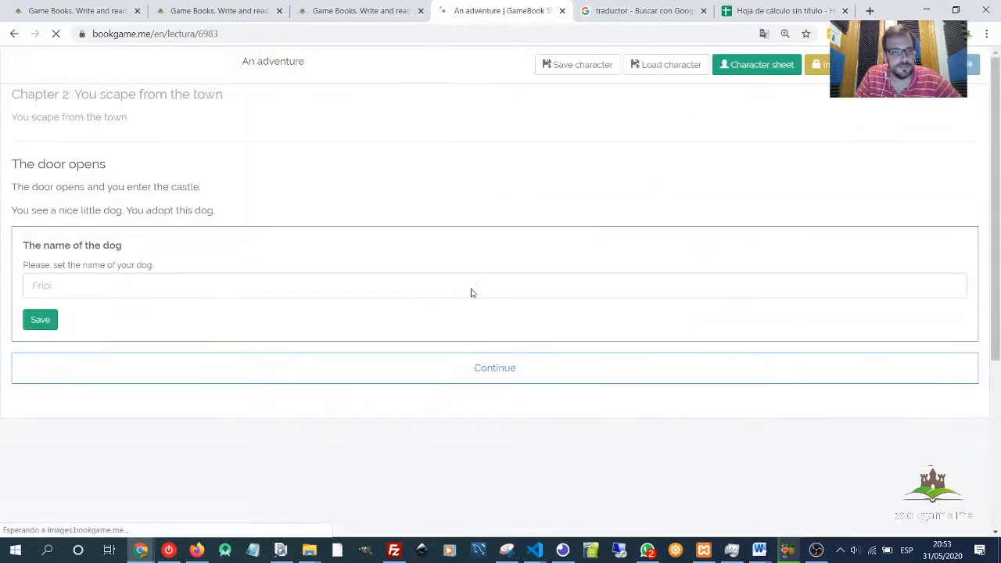
- Name the dog asdasd, save the name and continue to the next page
{"action": "left_click", "coordinate": [97, 283]}
{"action": "type", "text": "asdasd"}
{"action": "left_click", "coordinate": [50, 320]}
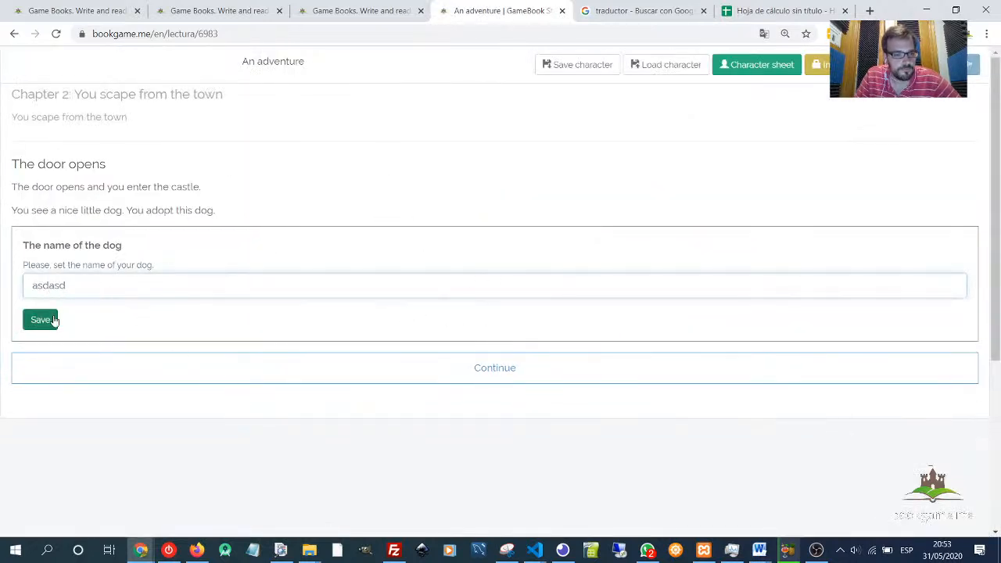
{"action": "left_click", "coordinate": [525, 252]}
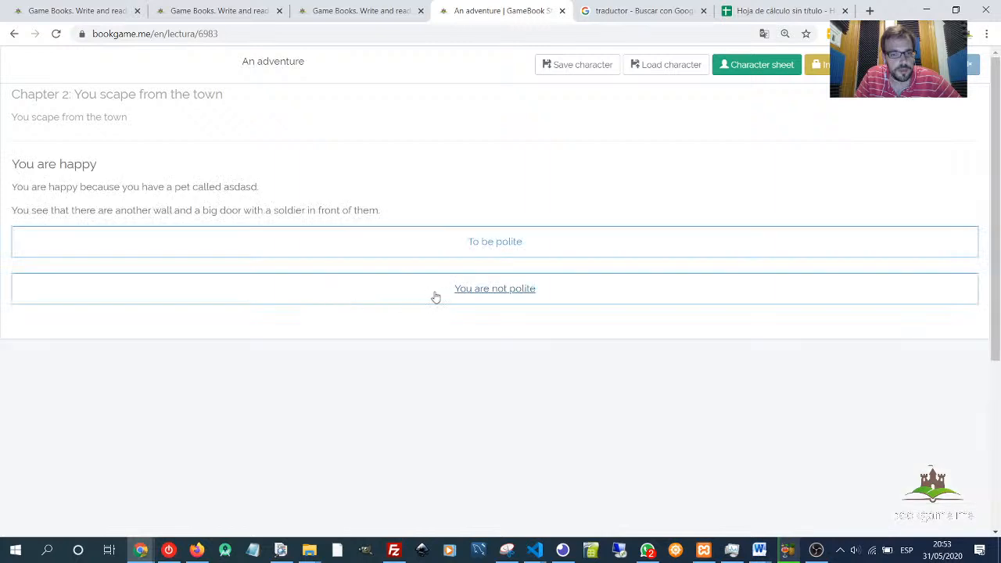
- Choose to be polite, continue to Castle square, search the square, roll the dice and collect the key
{"action": "left_click", "coordinate": [472, 243]}
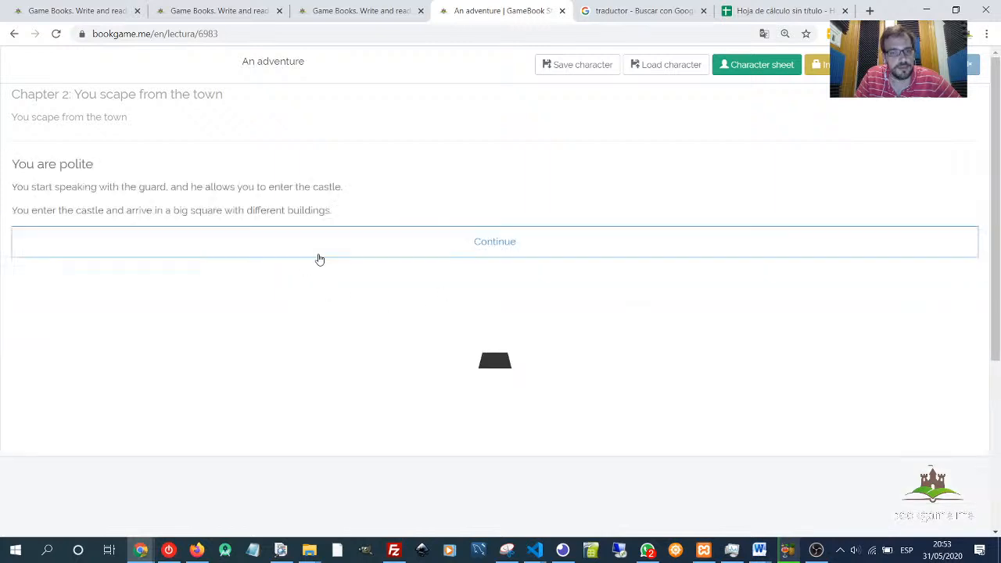
{"action": "left_click", "coordinate": [454, 254]}
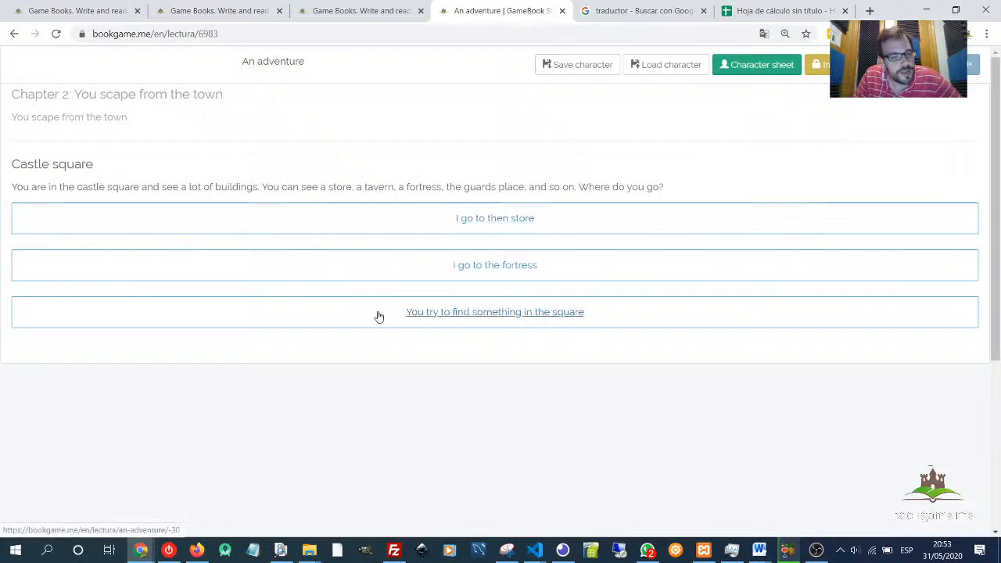
{"action": "left_click", "coordinate": [570, 316]}
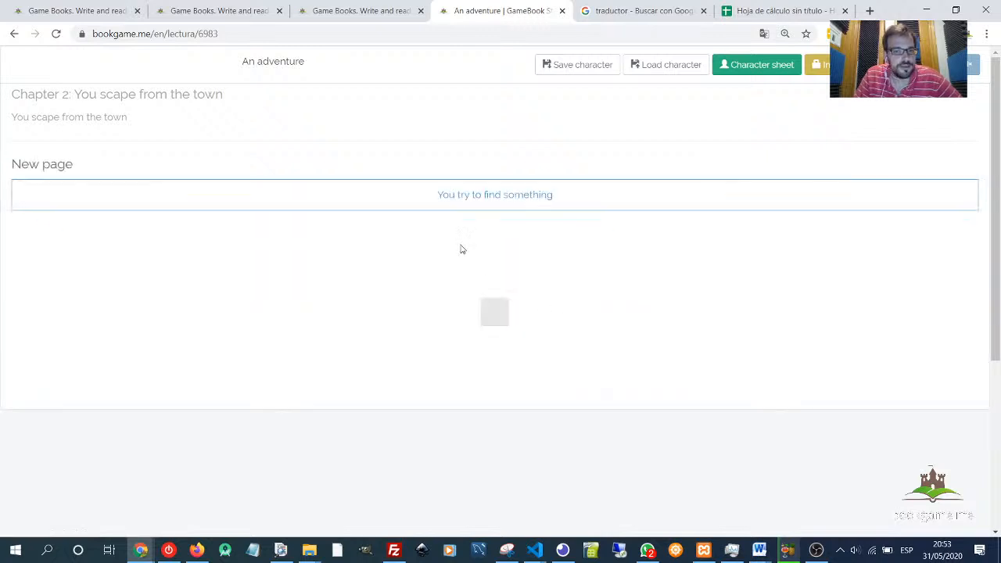
{"action": "left_click", "coordinate": [714, 199]}
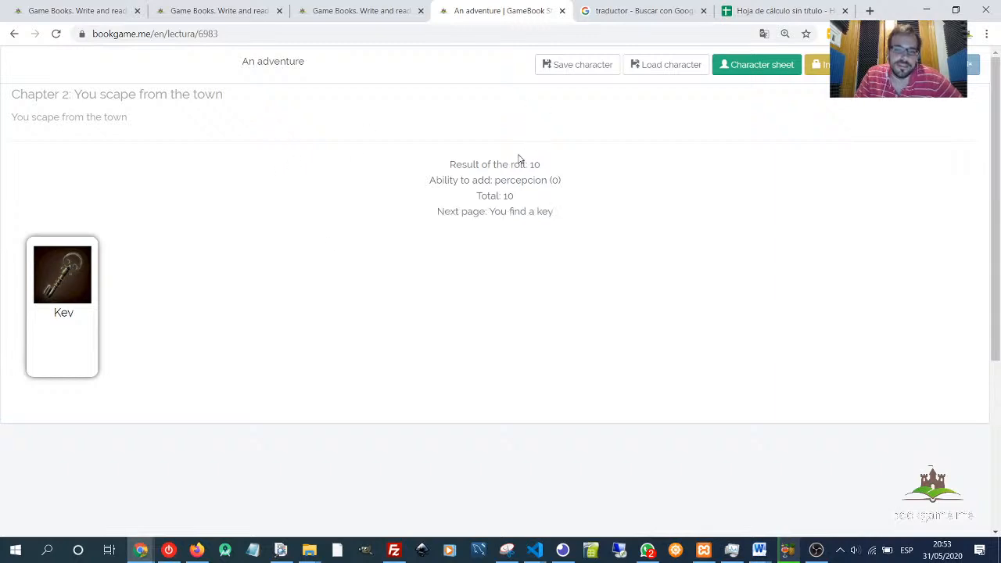
{"action": "left_click_drag", "start_coordinate": [519, 158], "coordinate": [554, 166]}
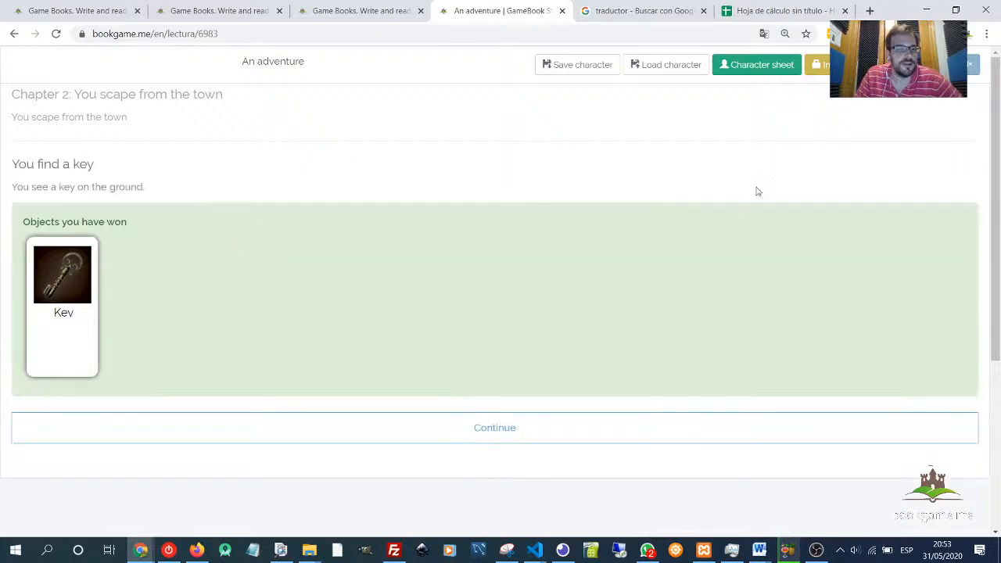
{"action": "left_click", "coordinate": [467, 435]}
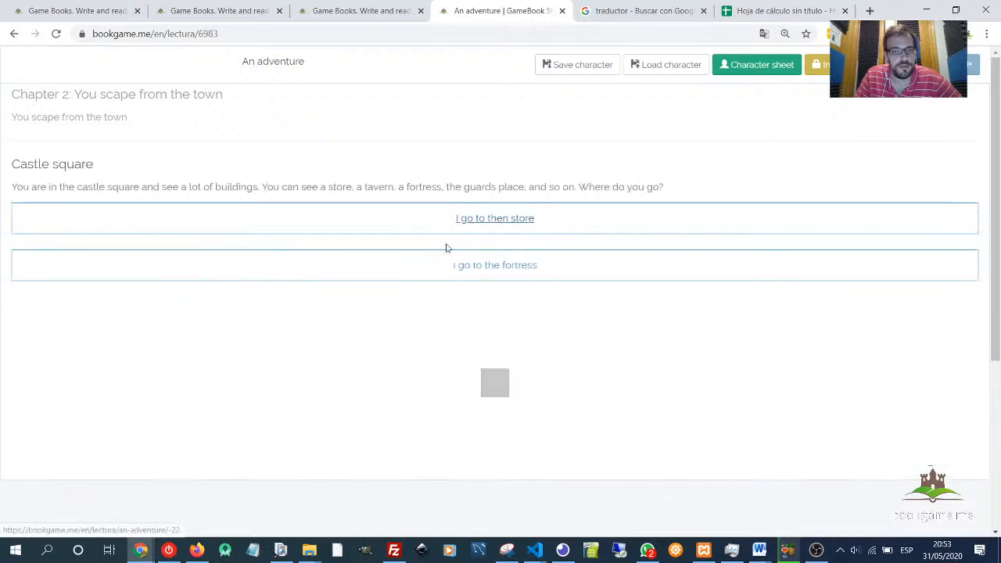
- Go to the fortress, continue into the main room and try the right door
{"action": "left_click_drag", "start_coordinate": [19, 165], "coordinate": [101, 168]}
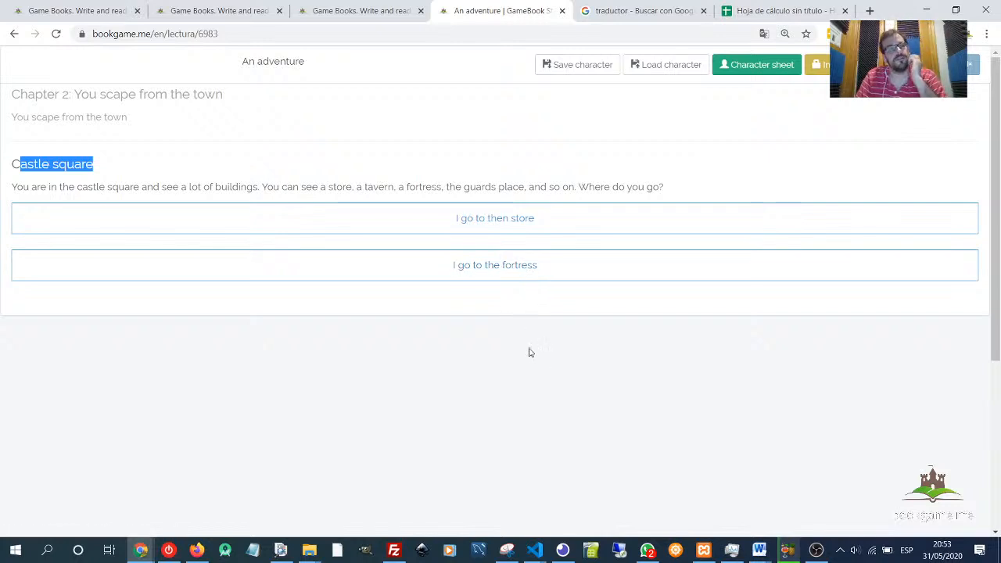
{"action": "left_click", "coordinate": [536, 277]}
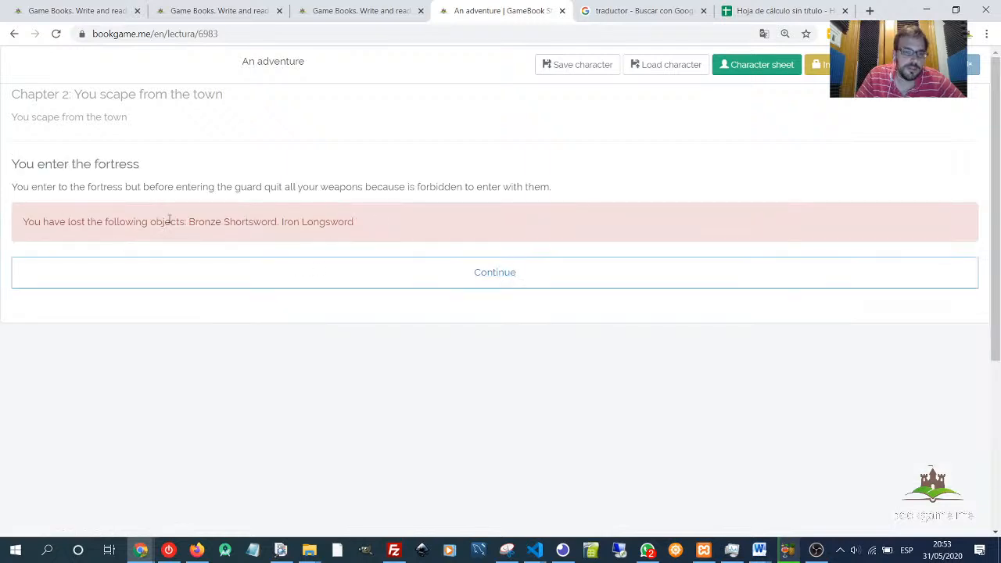
{"action": "left_click_drag", "start_coordinate": [169, 220], "coordinate": [387, 223]}
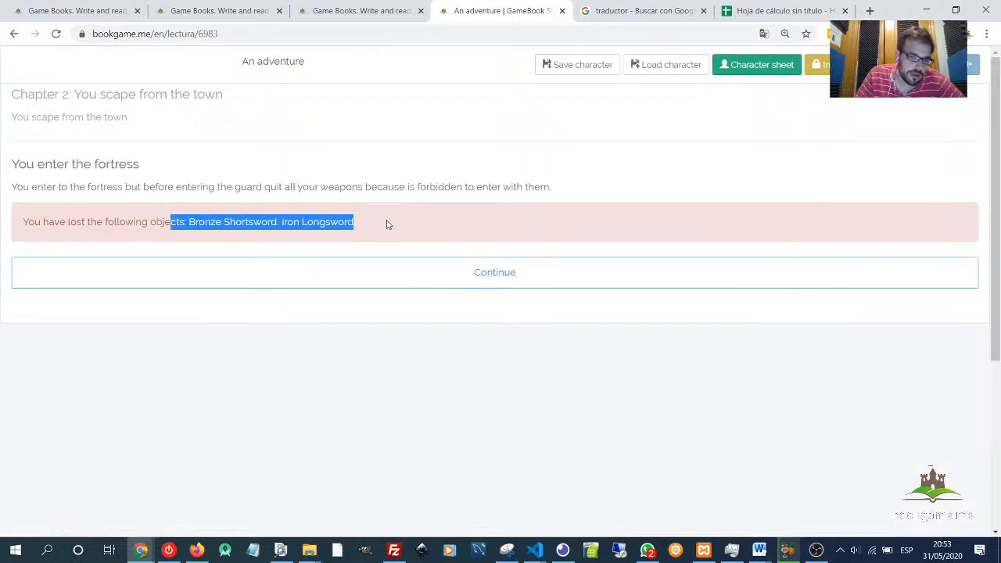
{"action": "left_click", "coordinate": [489, 273]}
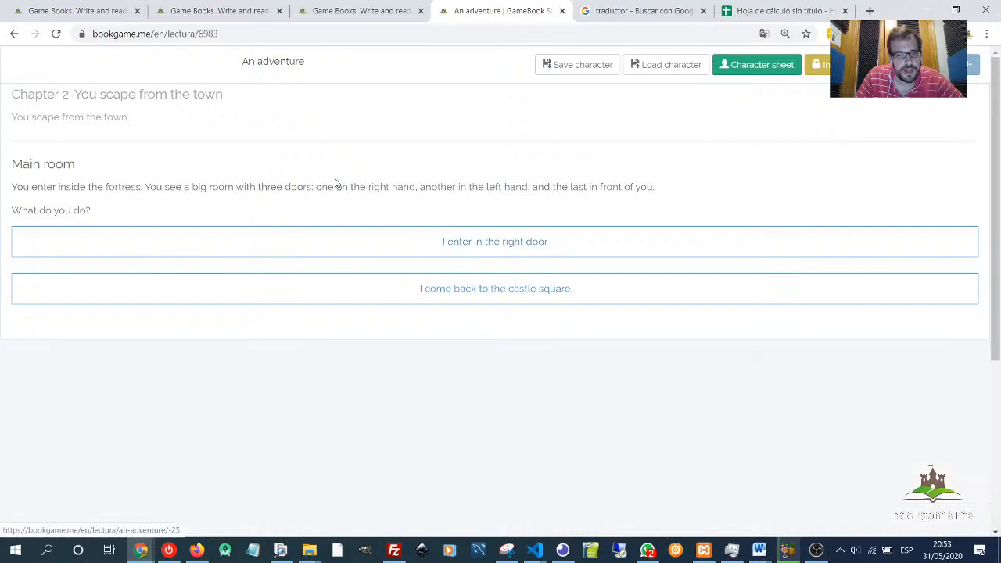
{"action": "left_click", "coordinate": [482, 247]}
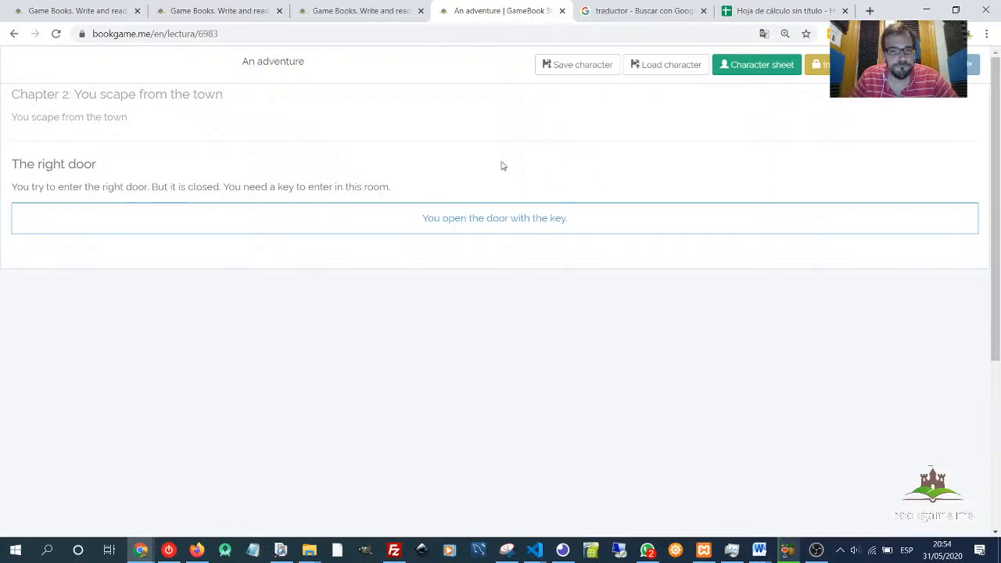
- In the editor tab, inspect the page that follows The right door in the chapter map
{"action": "key", "text": "ctrl+shift+Tab"}
{"action": "scroll", "coordinate": [393, 346], "scroll_direction": "down", "scroll_amount": 2}
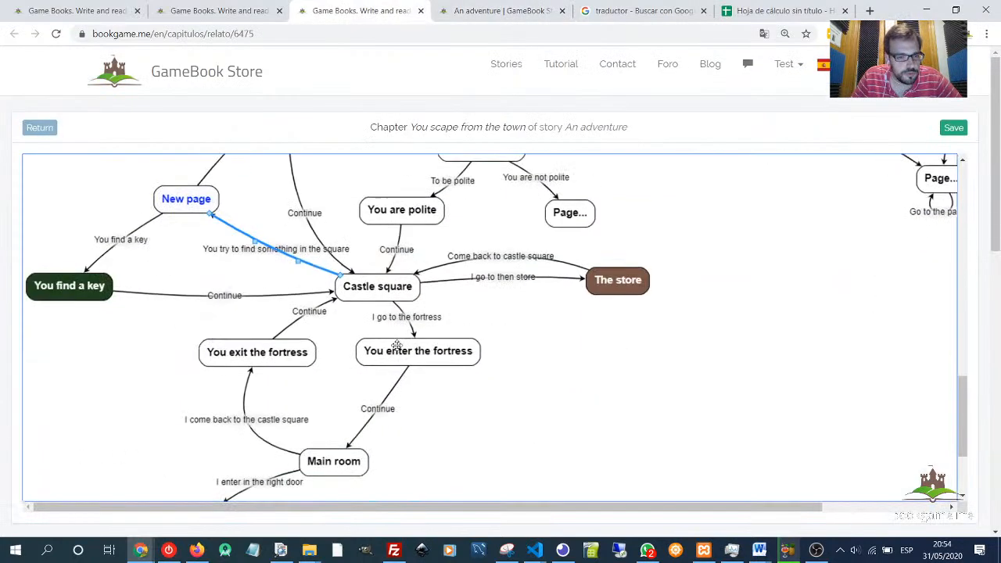
{"action": "scroll", "coordinate": [241, 469], "scroll_direction": "down", "scroll_amount": 2}
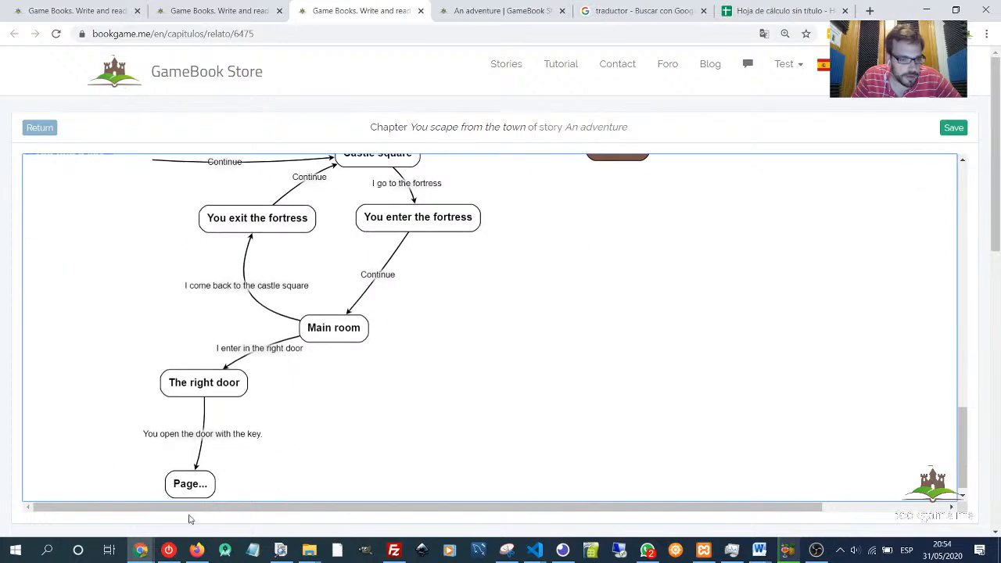
{"action": "left_click", "coordinate": [199, 482]}
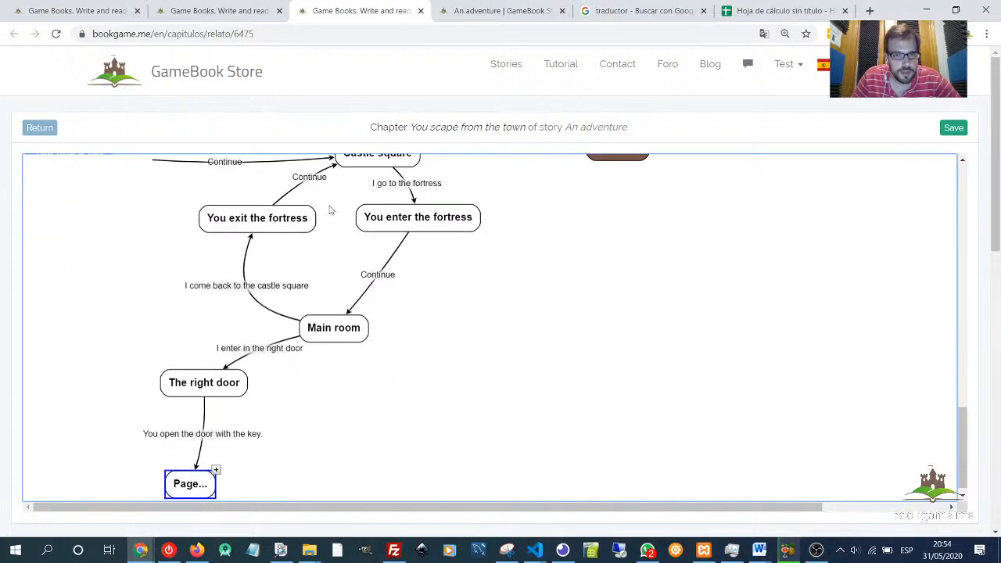
- Back in the reading tab, open the door with the key
{"action": "left_click", "coordinate": [504, 10]}
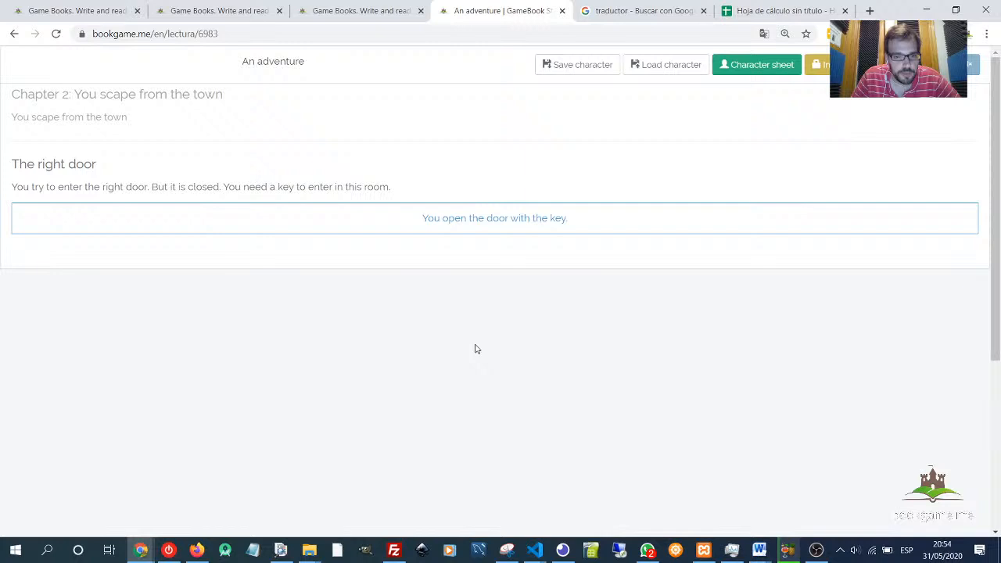
{"action": "left_click", "coordinate": [485, 218]}
{"action": "left_click_drag", "start_coordinate": [14, 163], "coordinate": [141, 165]}
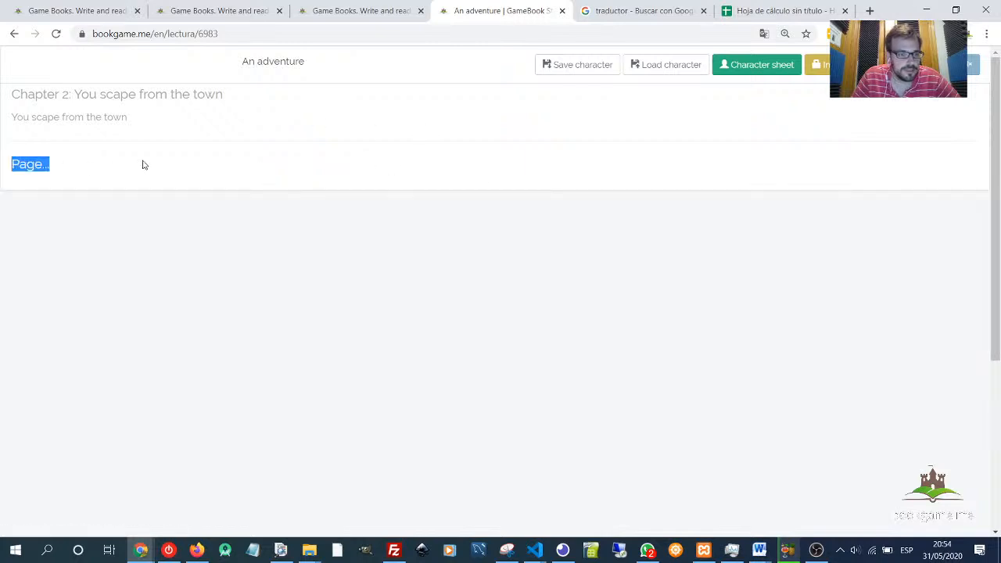
- Open the link from Castle square to New page and review its object and event conditions, then close it
{"action": "left_click", "coordinate": [368, 11]}
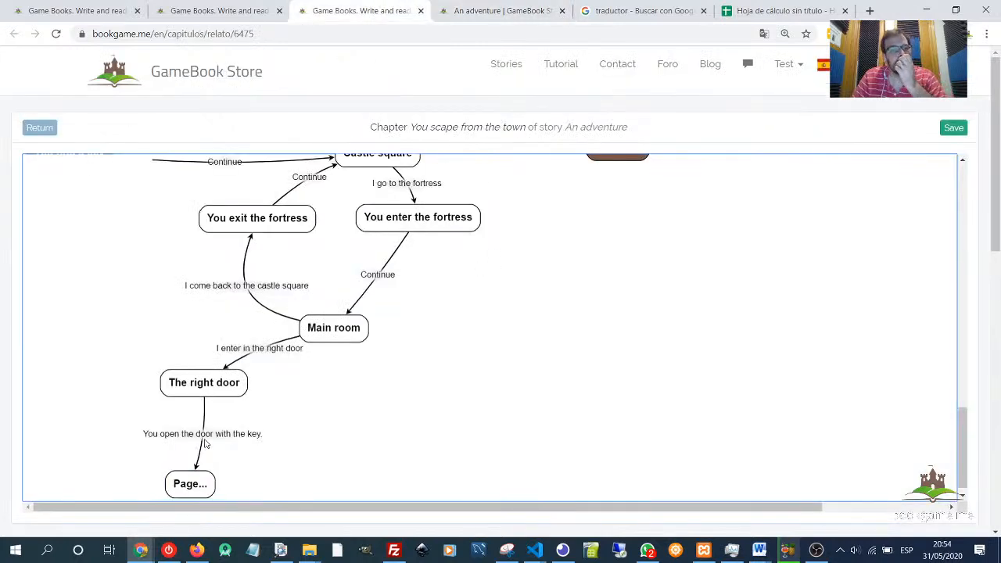
{"action": "scroll", "coordinate": [487, 348], "scroll_direction": "up", "scroll_amount": 3}
{"action": "scroll", "coordinate": [485, 253], "scroll_direction": "up", "scroll_amount": 1}
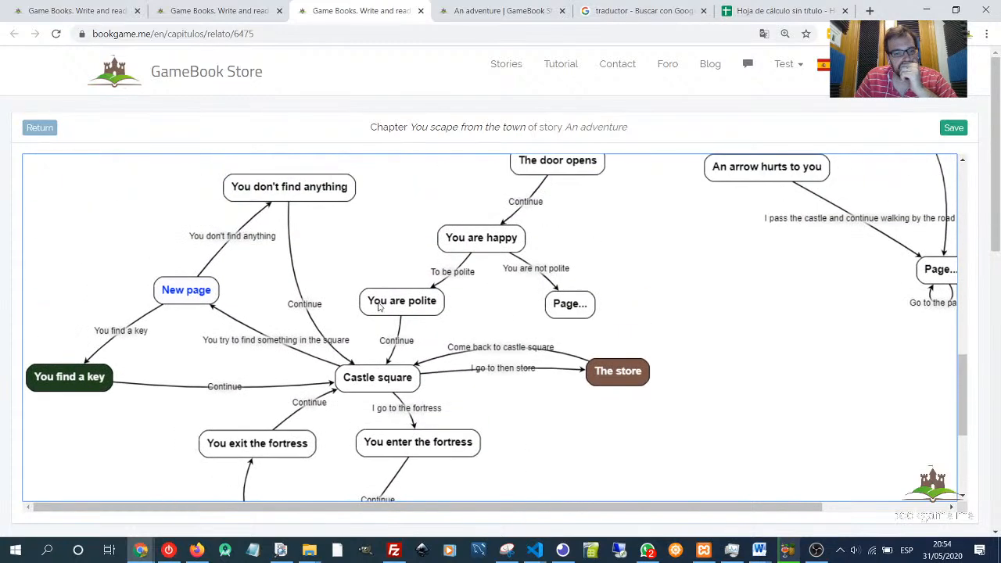
{"action": "double_click", "coordinate": [275, 342]}
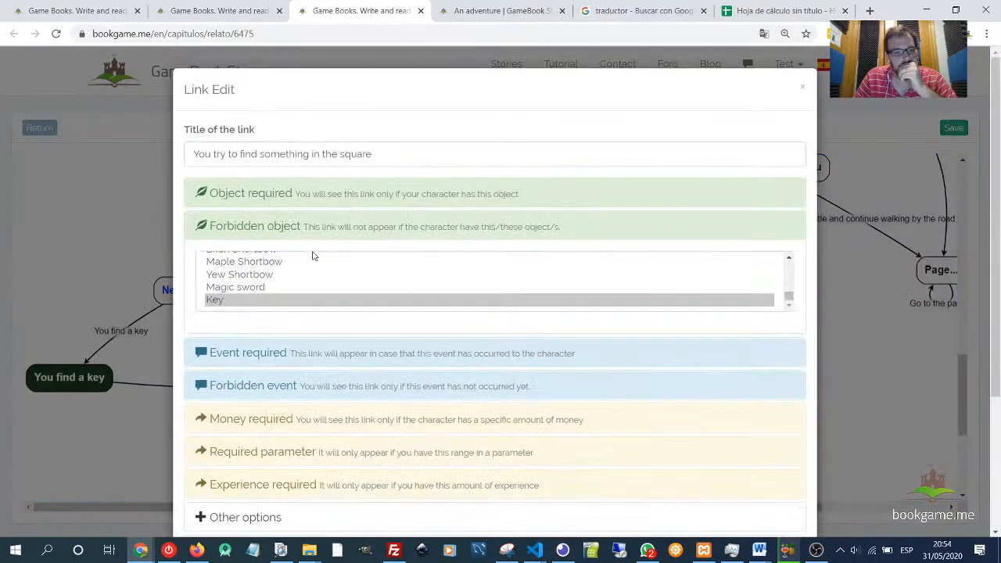
{"action": "left_click", "coordinate": [275, 227]}
{"action": "left_click", "coordinate": [277, 229]}
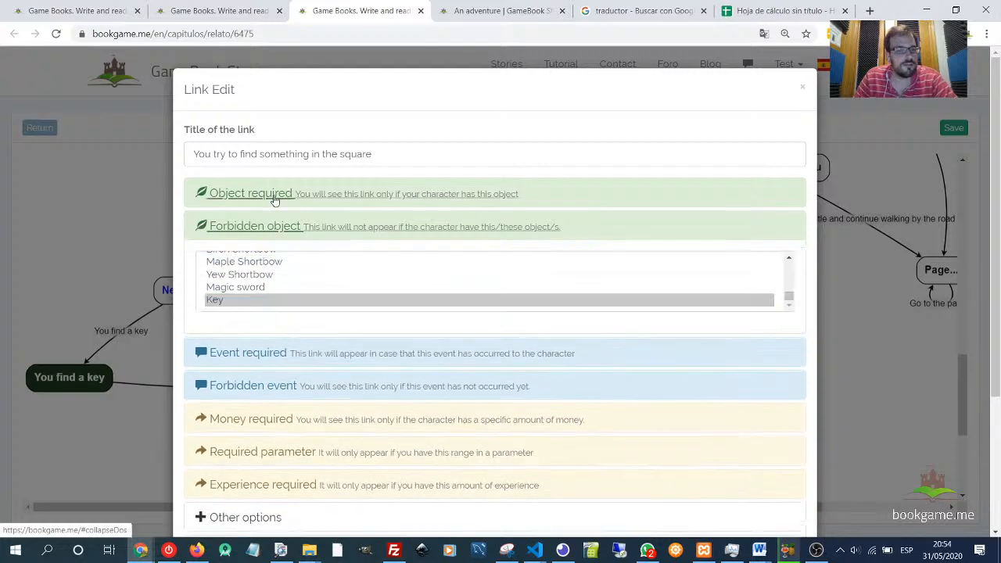
{"action": "left_click", "coordinate": [270, 195]}
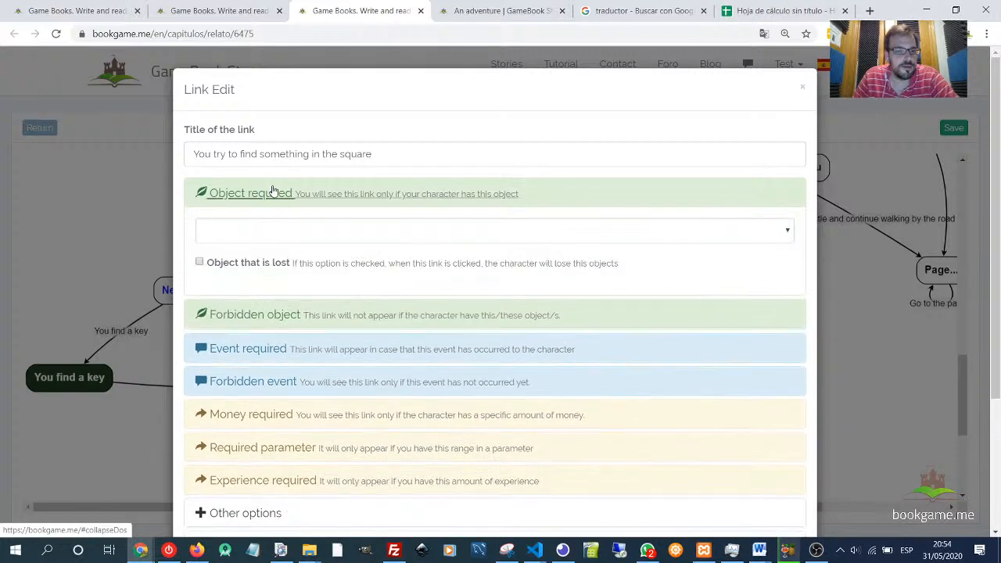
{"action": "left_click", "coordinate": [255, 316]}
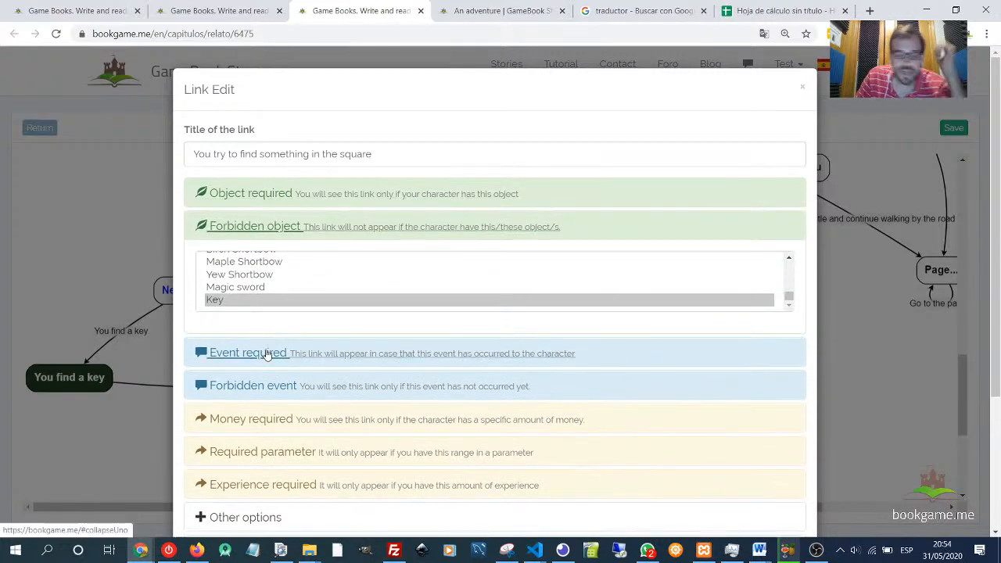
{"action": "left_click", "coordinate": [264, 353]}
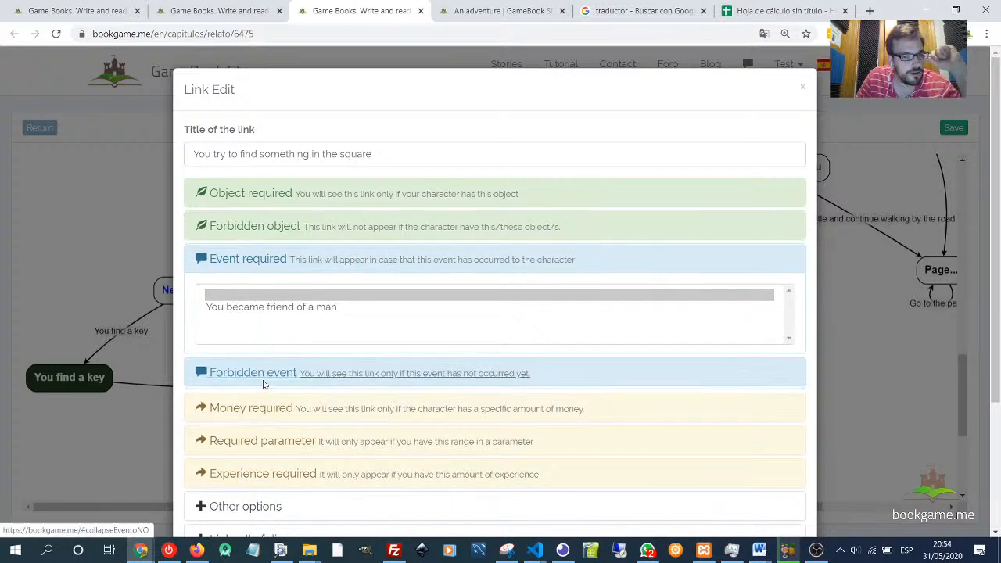
{"action": "left_click", "coordinate": [264, 377]}
{"action": "left_click", "coordinate": [264, 262]}
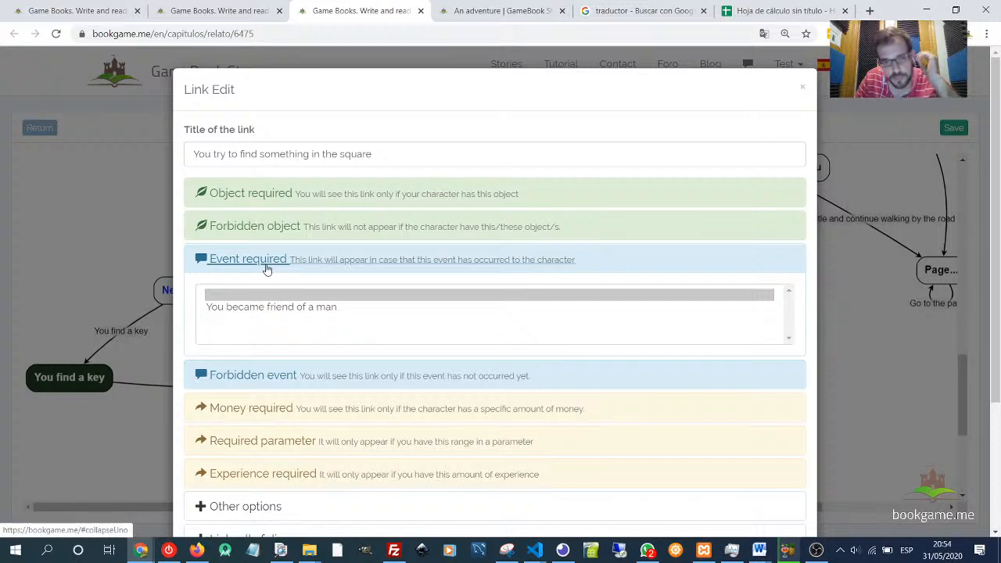
{"action": "left_click", "coordinate": [266, 266]}
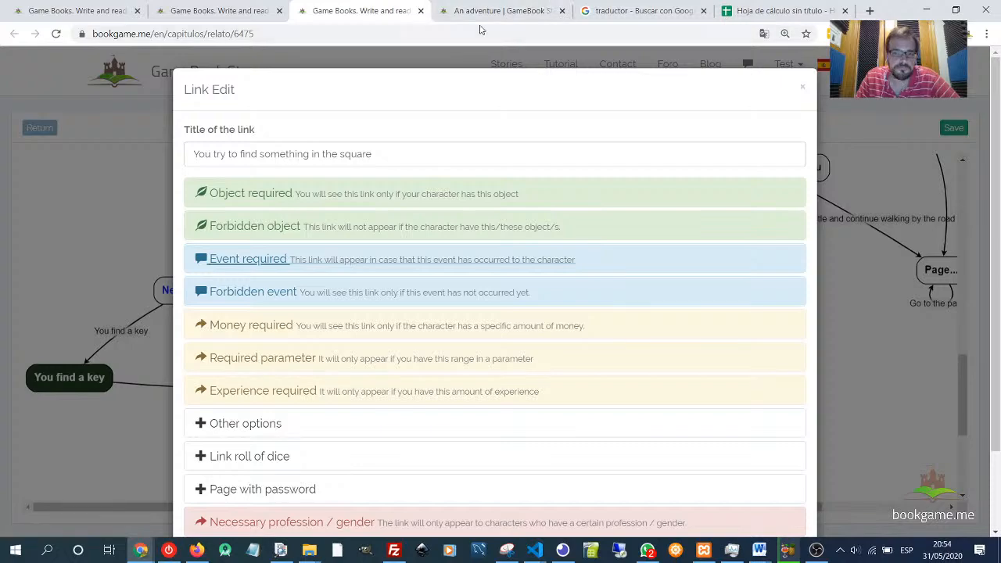
{"action": "left_click", "coordinate": [802, 86]}
- Examine the upper part of the chapter map and the two You attack links leaving You find orcs
{"action": "scroll", "coordinate": [610, 234], "scroll_direction": "up", "scroll_amount": 6}
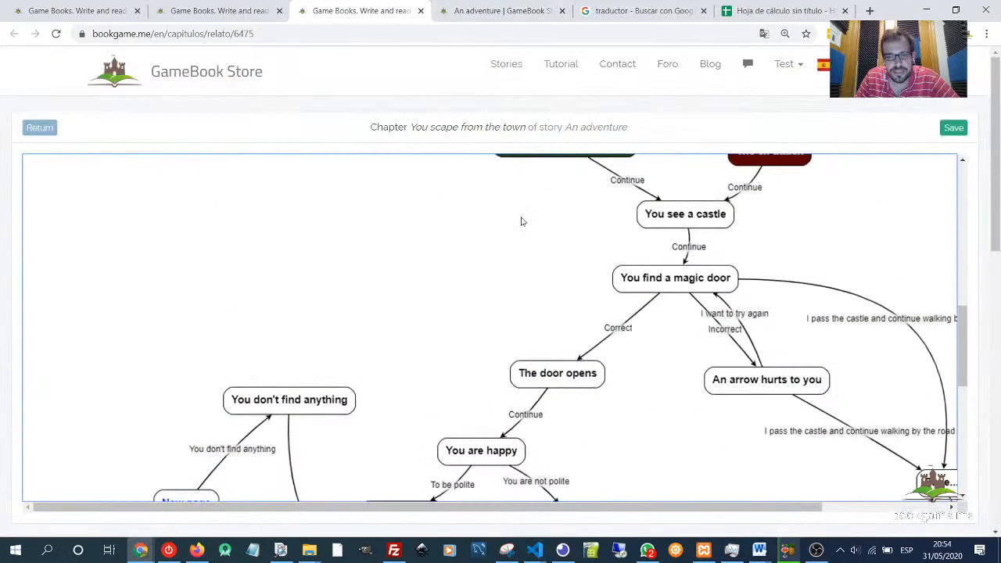
{"action": "scroll", "coordinate": [433, 300], "scroll_direction": "up", "scroll_amount": 10}
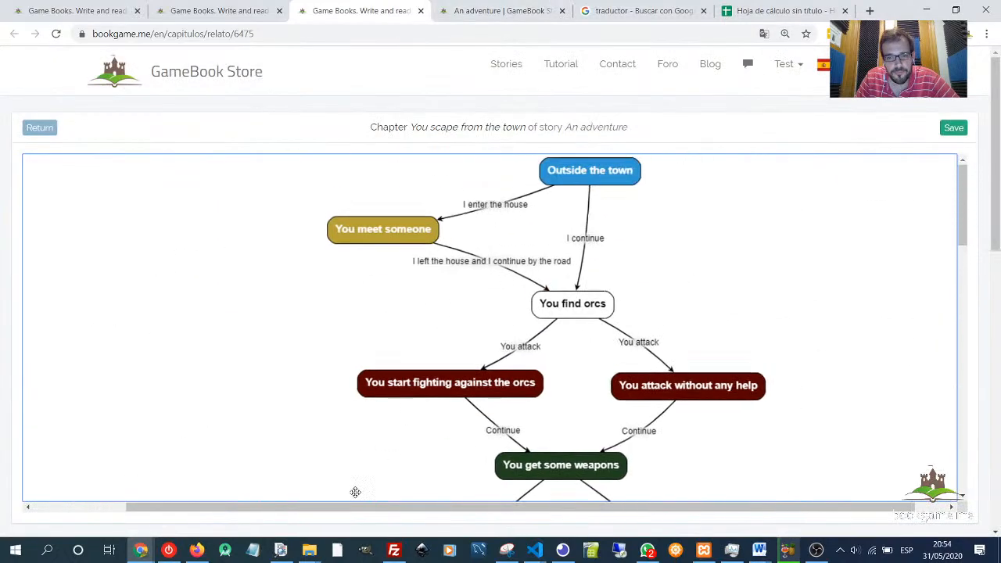
{"action": "scroll", "coordinate": [390, 301], "scroll_direction": "right", "scroll_amount": 1}
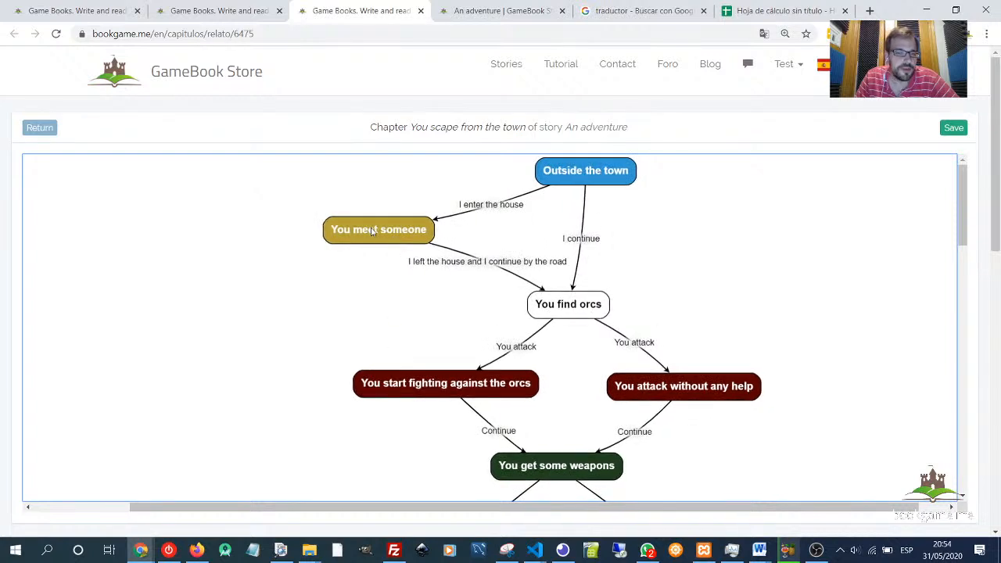
{"action": "mouse_move", "coordinate": [372, 231]}
{"action": "left_mouse_down"}
{"action": "mouse_move", "coordinate": [362, 228]}
{"action": "mouse_move", "coordinate": [381, 226]}
{"action": "mouse_move", "coordinate": [368, 233]}
{"action": "left_mouse_up"}
{"action": "left_click", "coordinate": [524, 352]}
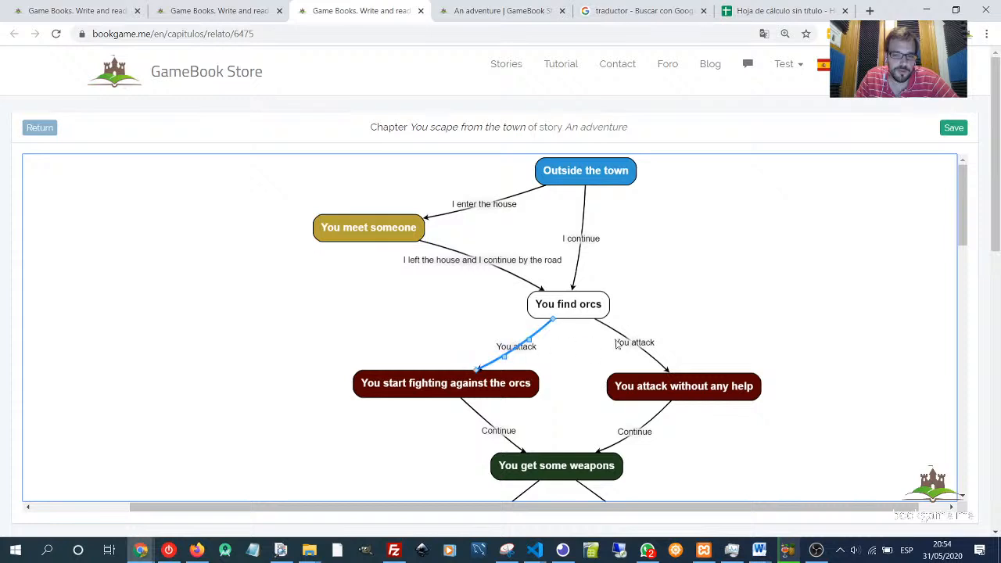
{"action": "left_click", "coordinate": [619, 343]}
{"action": "left_click", "coordinate": [517, 350]}
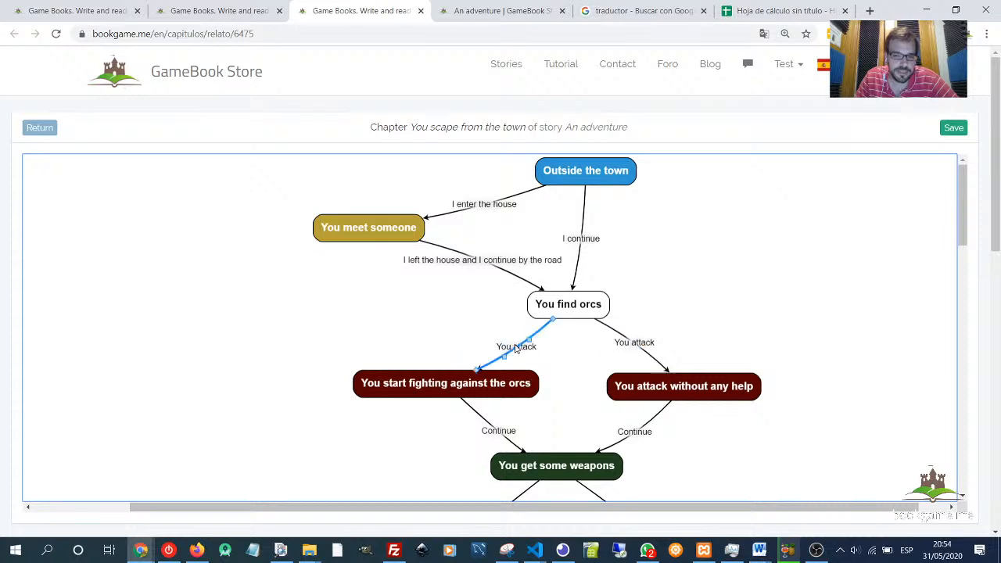
{"action": "left_click", "coordinate": [641, 346]}
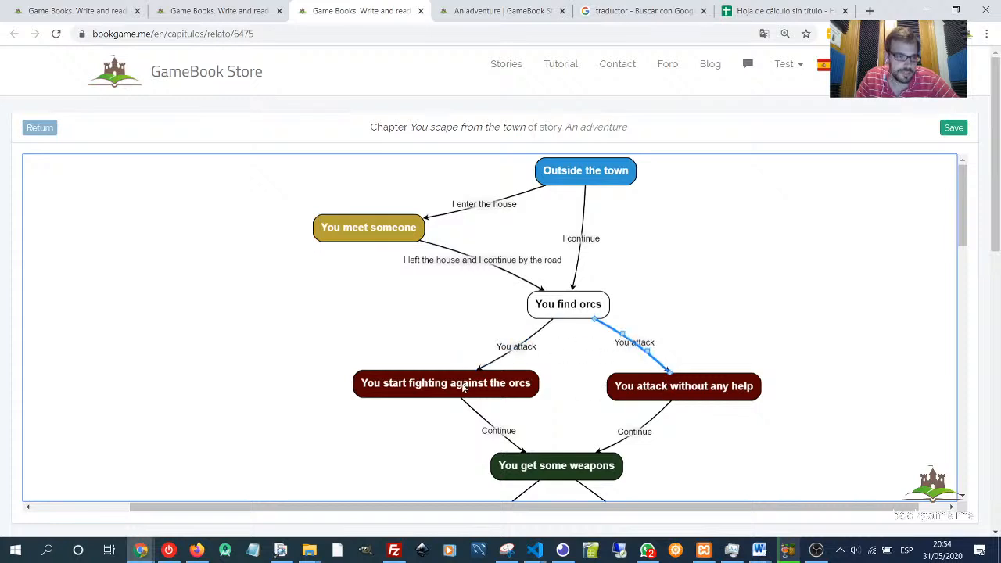
- Open the link You try to find something in the square, expand its Money required condition, then close it
{"action": "scroll", "coordinate": [274, 391], "scroll_direction": "down", "scroll_amount": 8}
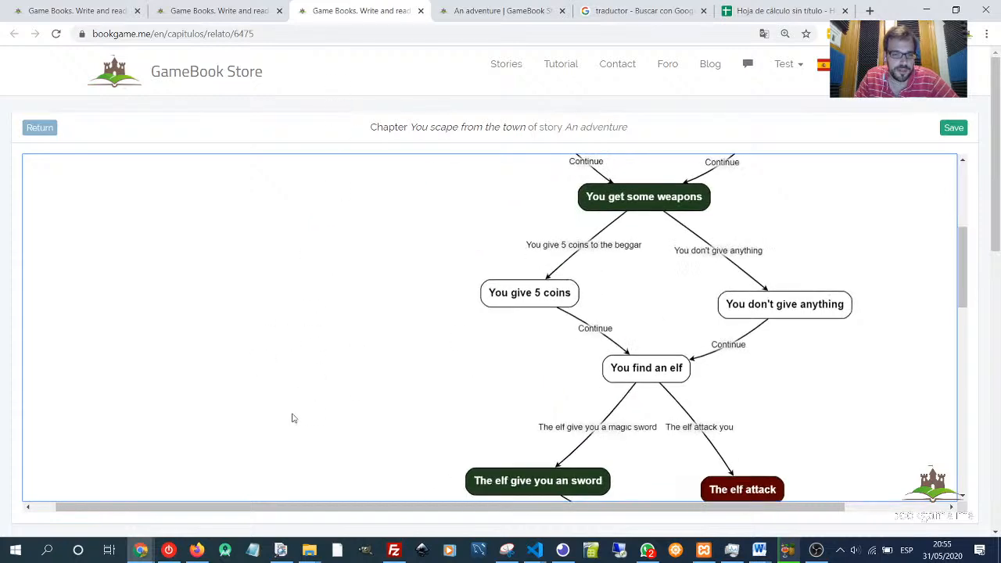
{"action": "scroll", "coordinate": [317, 326], "scroll_direction": "down", "scroll_amount": 4}
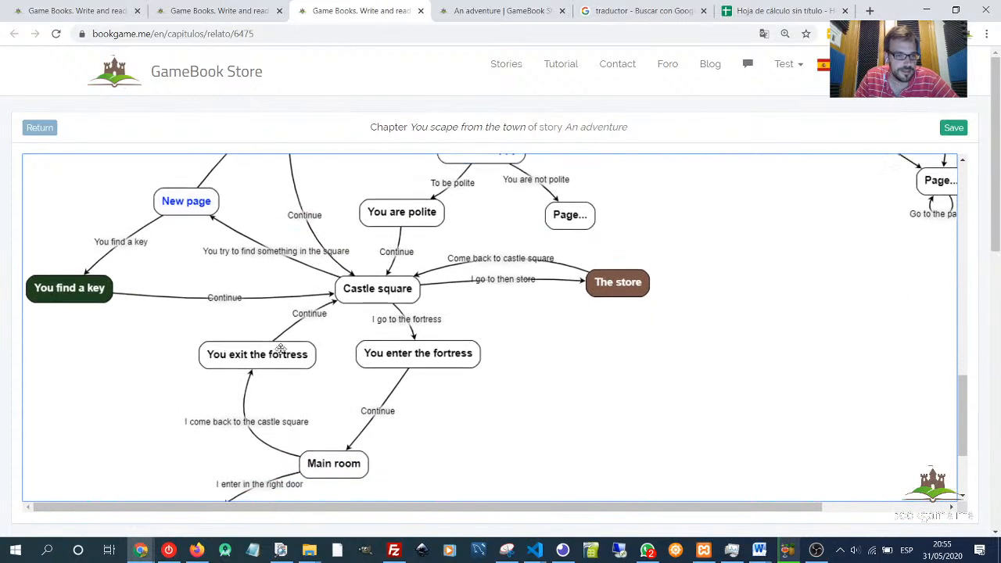
{"action": "scroll", "coordinate": [127, 465], "scroll_direction": "down", "scroll_amount": 2}
{"action": "scroll", "coordinate": [206, 474], "scroll_direction": "up", "scroll_amount": 2}
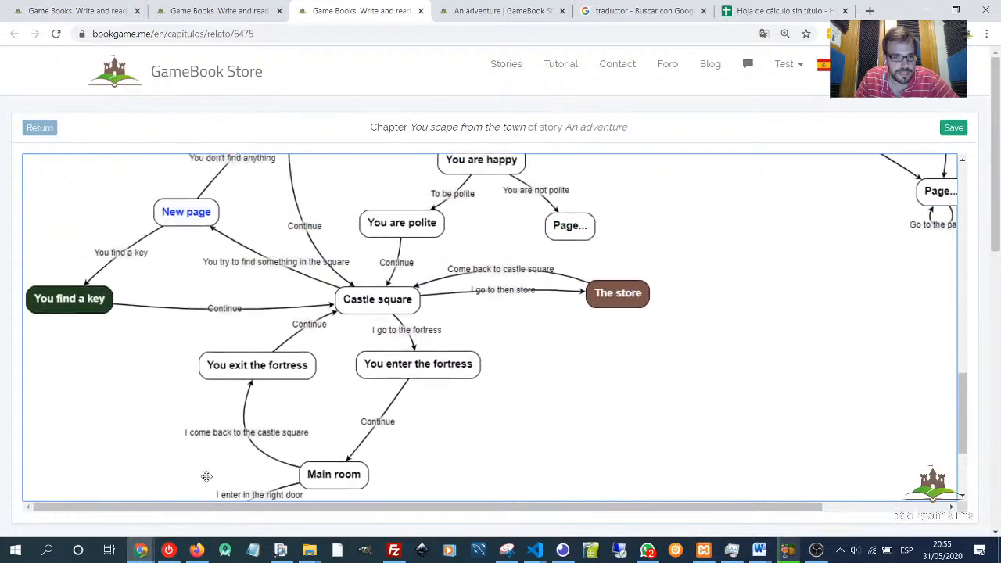
{"action": "left_click", "coordinate": [281, 268]}
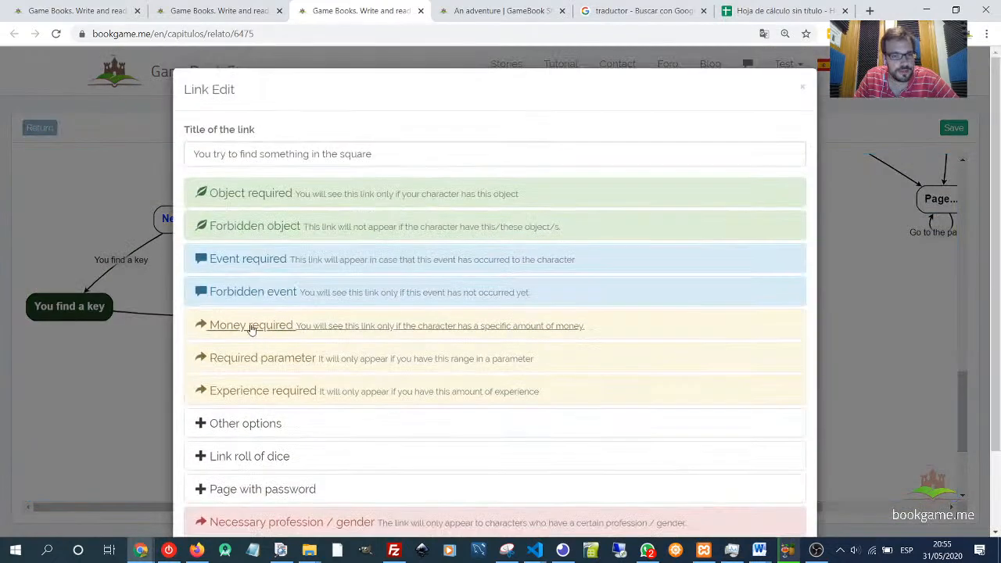
{"action": "left_click", "coordinate": [250, 327]}
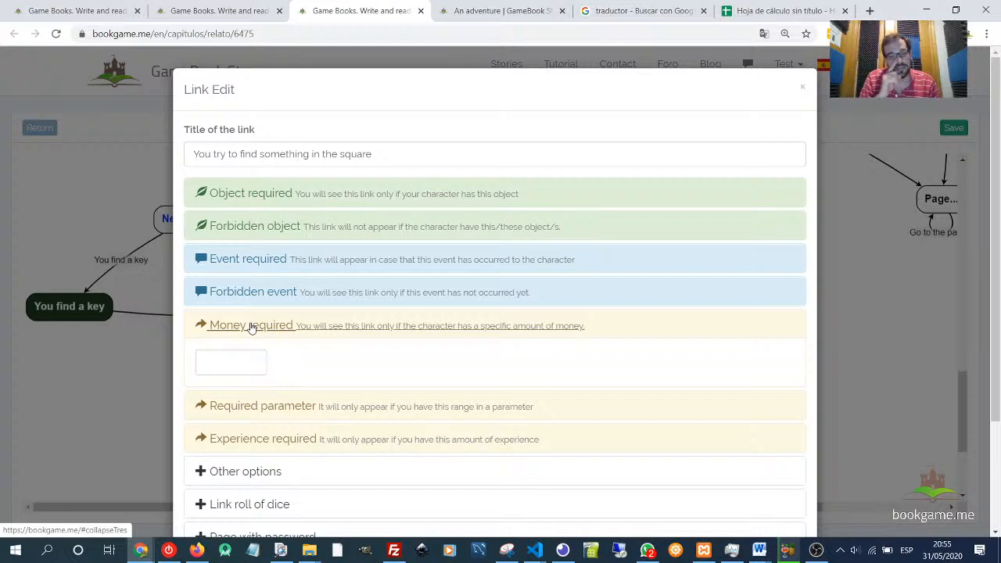
{"action": "left_click", "coordinate": [806, 89]}
- Add a new page linked from The store node
{"action": "left_click", "coordinate": [615, 303]}
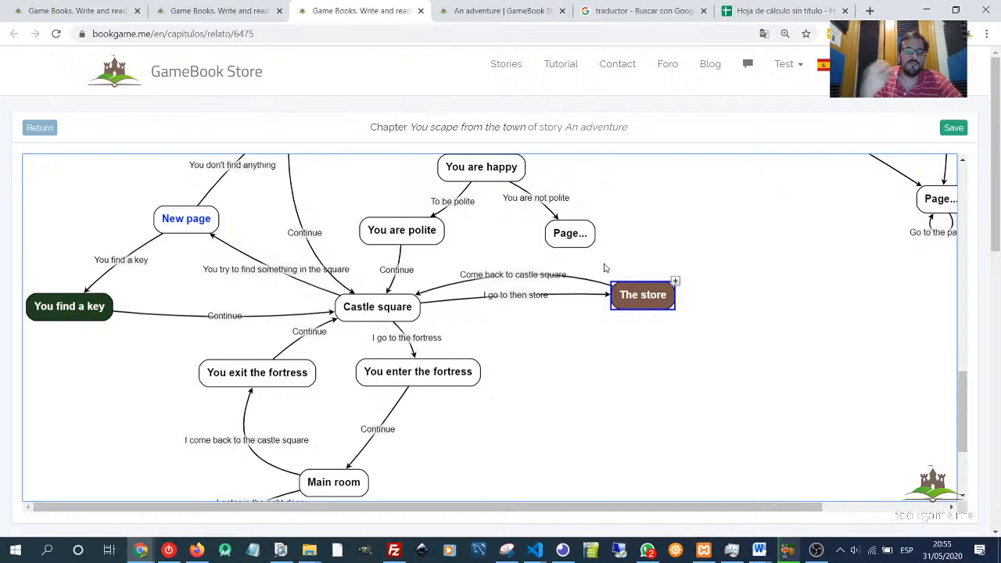
{"action": "left_click", "coordinate": [675, 281]}
{"action": "left_click_drag", "start_coordinate": [781, 305], "coordinate": [782, 339]}
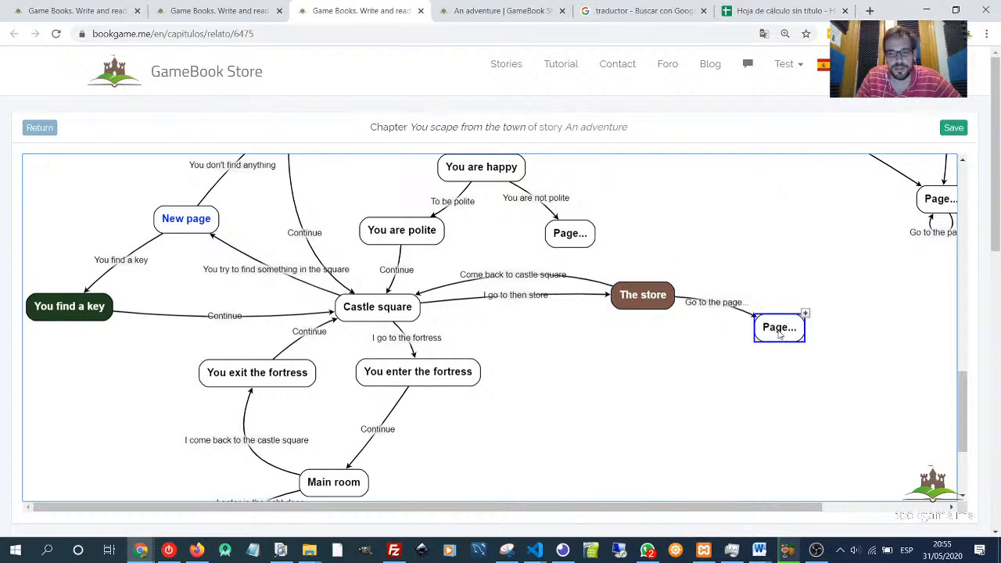
- Title the new link I buy 10 arrows for 10 coins, require 10 money, and save it
{"action": "left_click", "coordinate": [718, 308]}
{"action": "double_click", "coordinate": [718, 305]}
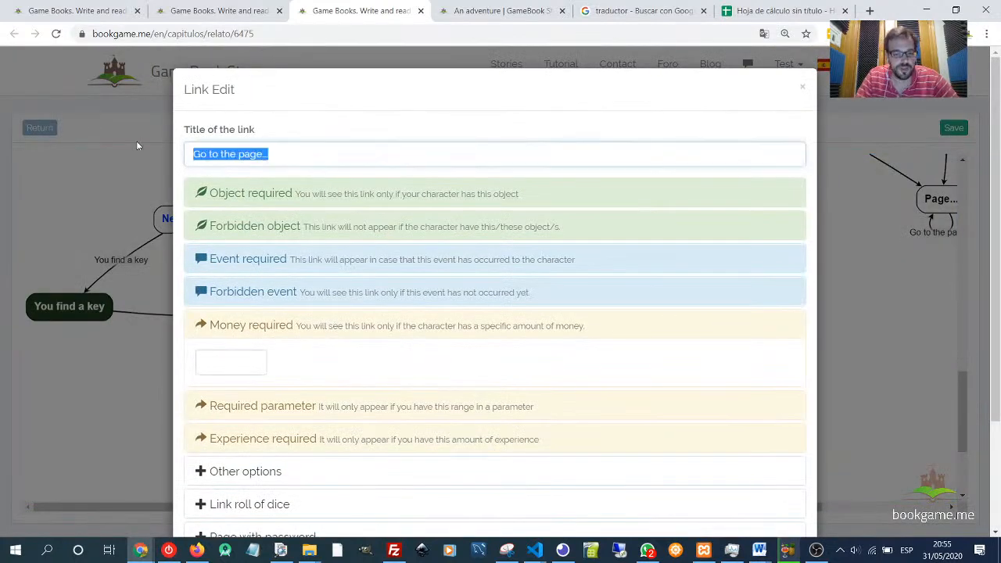
{"action": "type", "text": "I b"}
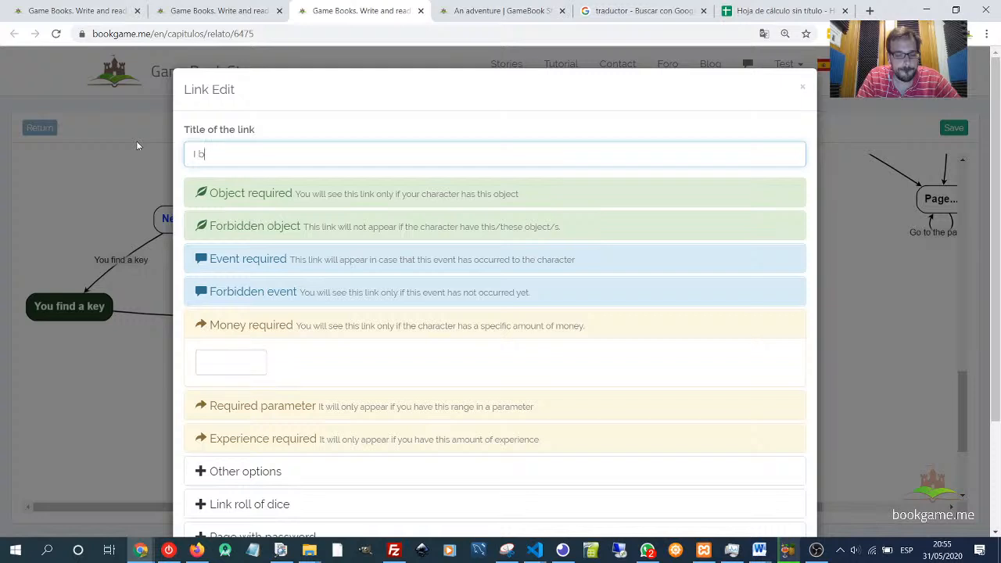
{"action": "type", "text": "uy 10 arrows for 10 coins"}
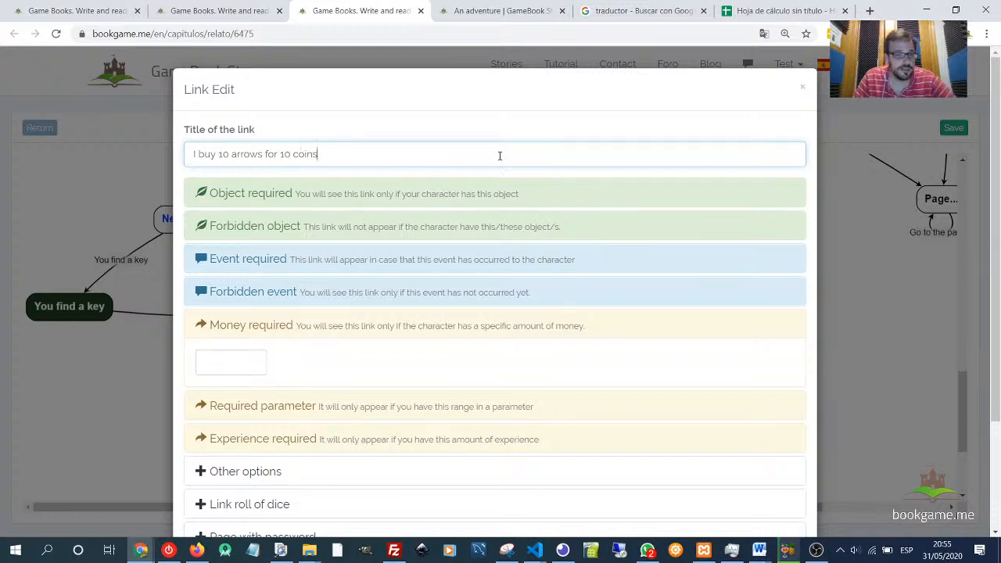
{"action": "left_click", "coordinate": [235, 361]}
{"action": "type", "text": "10"}
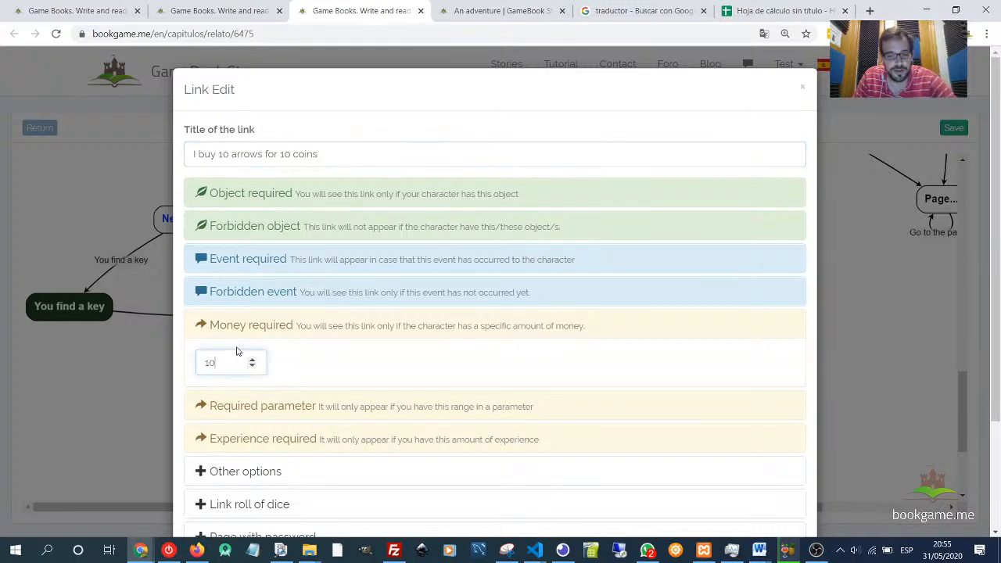
{"action": "left_click", "coordinate": [323, 366]}
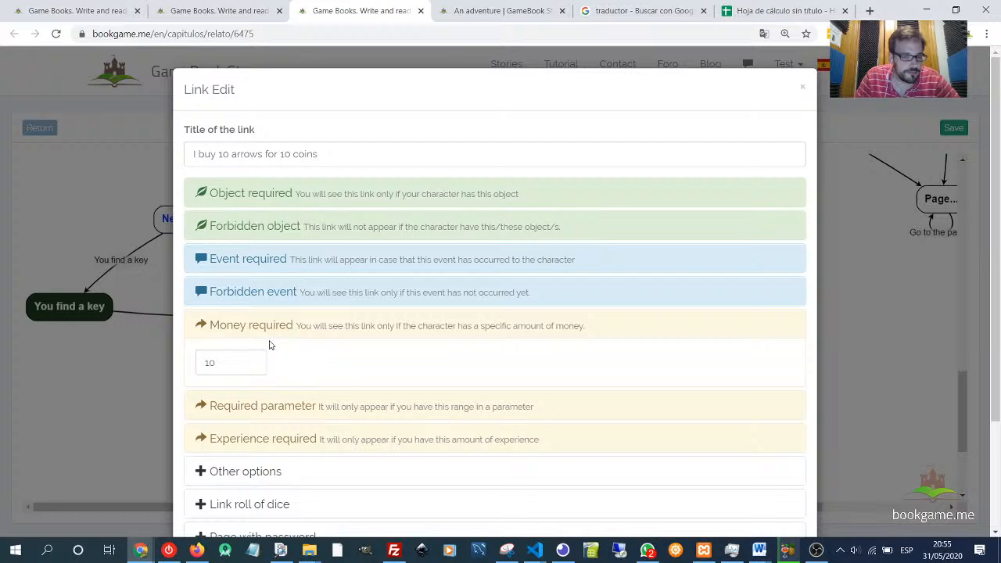
{"action": "scroll", "coordinate": [665, 450], "scroll_direction": "down", "scroll_amount": 2}
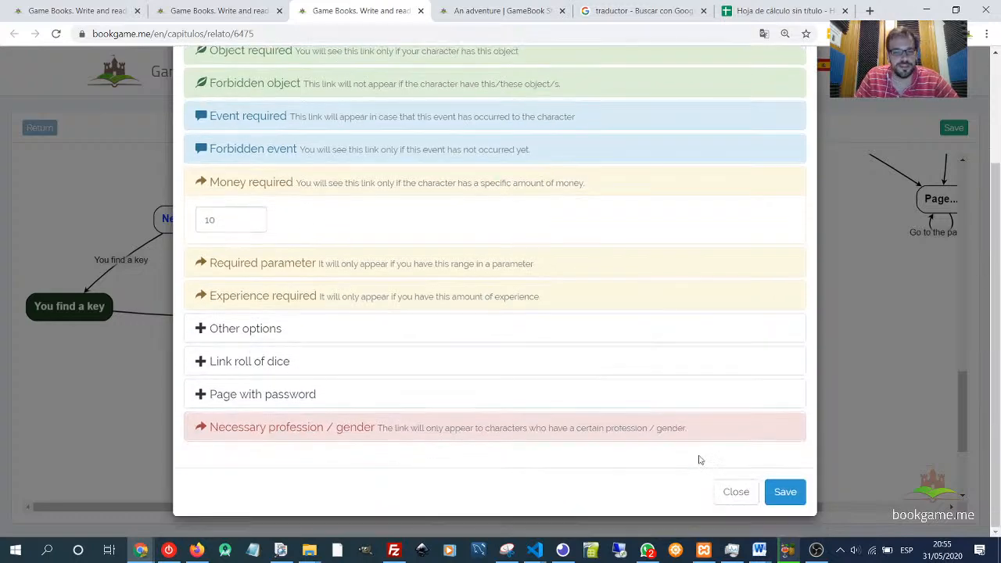
{"action": "left_click", "coordinate": [786, 492]}
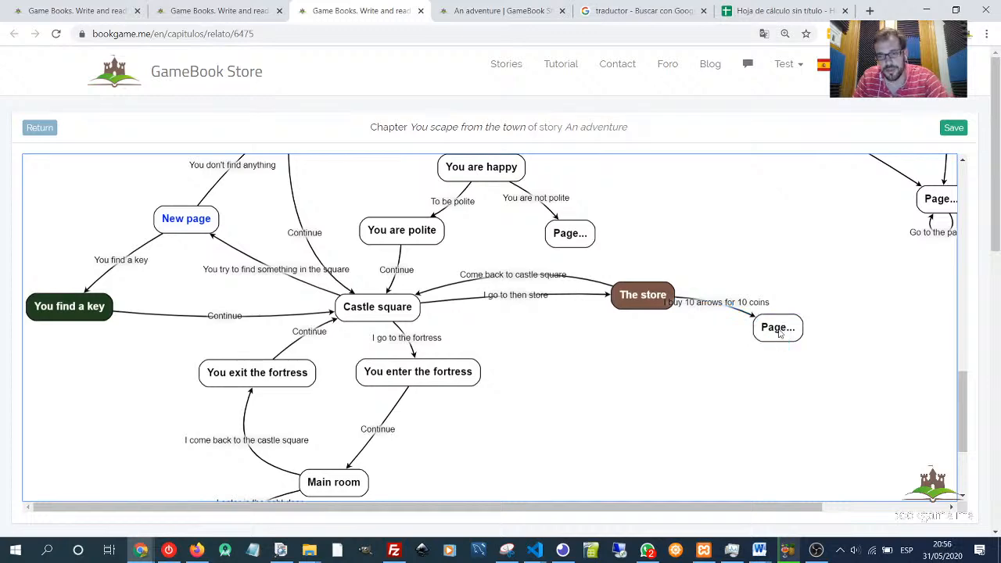
- Open the new page, set Arrows you earn to 10 under More options, and save
{"action": "left_click_drag", "start_coordinate": [779, 328], "coordinate": [814, 330]}
{"action": "double_click", "coordinate": [814, 330]}
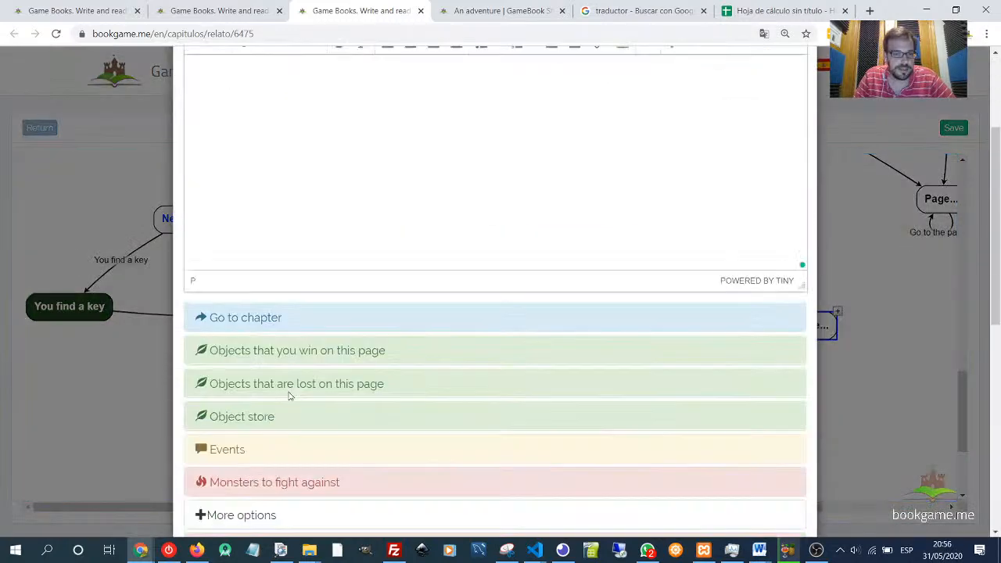
{"action": "scroll", "coordinate": [258, 352], "scroll_direction": "down", "scroll_amount": 5}
{"action": "left_click", "coordinate": [227, 229]}
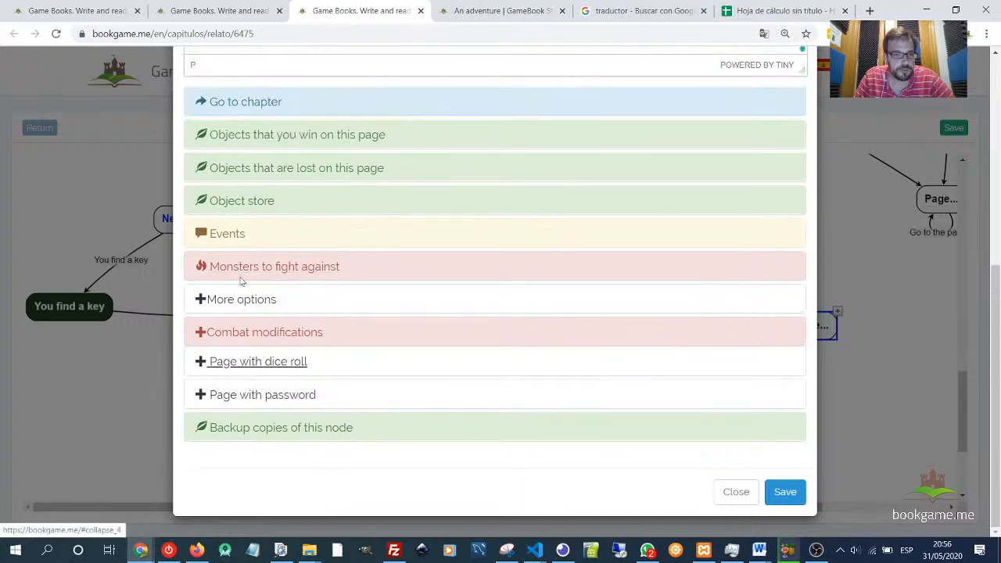
{"action": "left_click", "coordinate": [242, 307]}
{"action": "scroll", "coordinate": [291, 375], "scroll_direction": "down", "scroll_amount": 2}
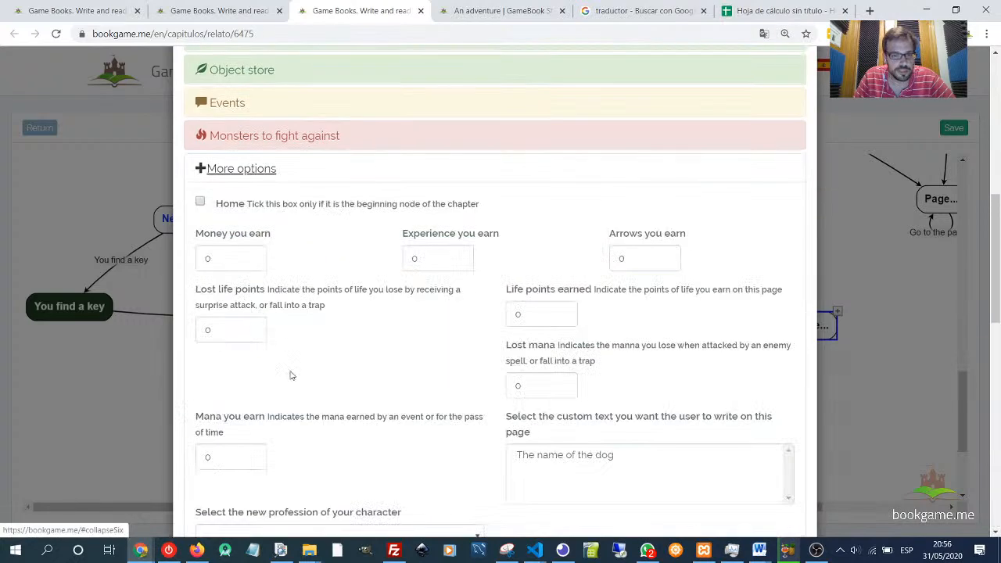
{"action": "double_click", "coordinate": [626, 258]}
{"action": "type", "text": "1"}
{"action": "scroll", "coordinate": [662, 427], "scroll_direction": "down", "scroll_amount": 10}
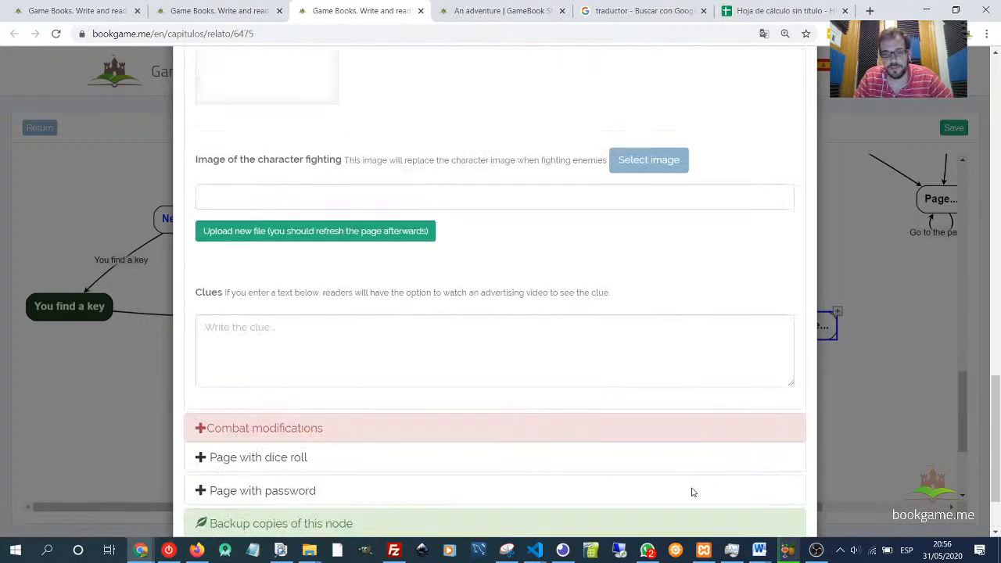
{"action": "left_click", "coordinate": [785, 492]}
- Reopen the new page and write the text You buy 10 arrows paying 10 coins
{"action": "double_click", "coordinate": [814, 329]}
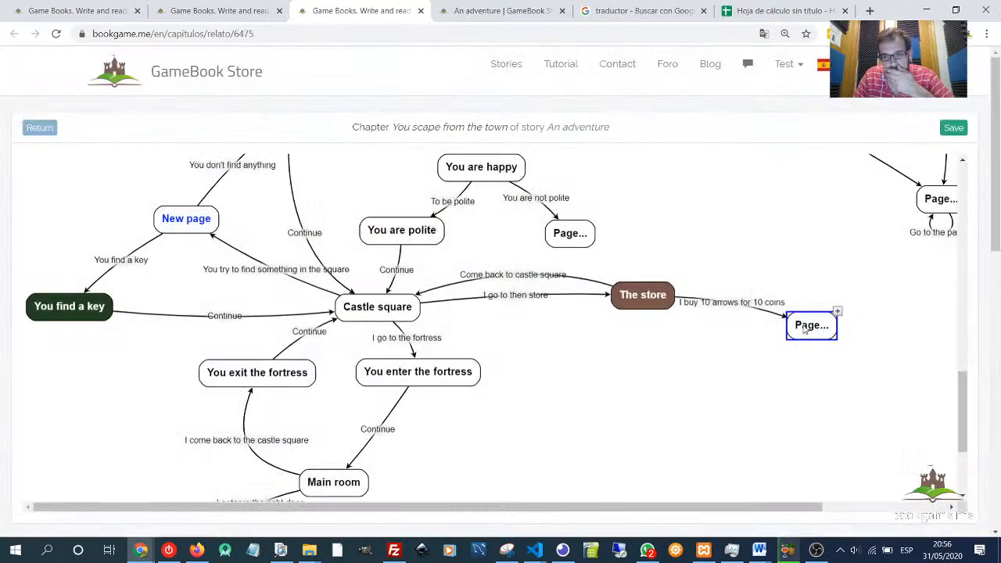
{"action": "type", "text": "Yo"}
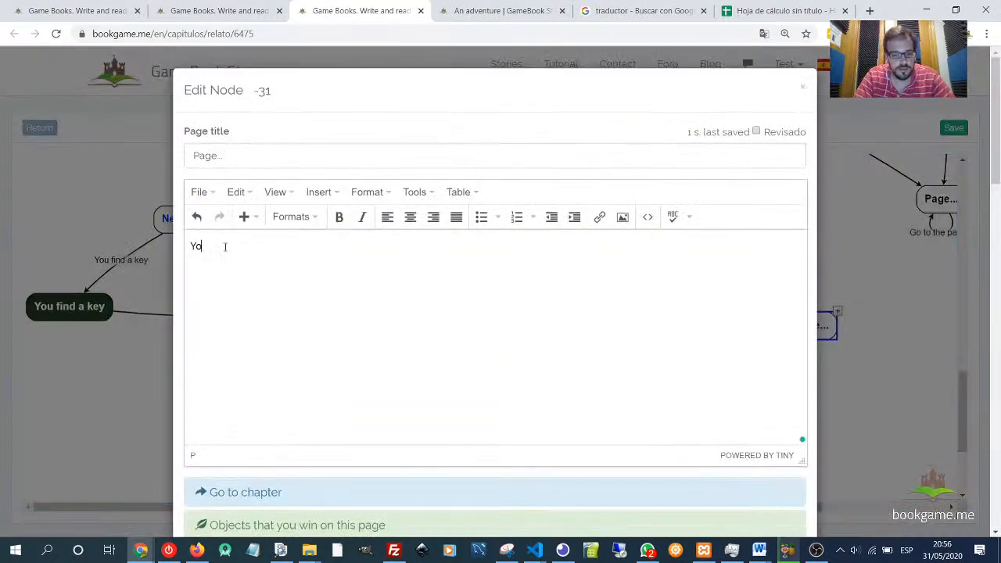
{"action": "type", "text": "u exchan"}
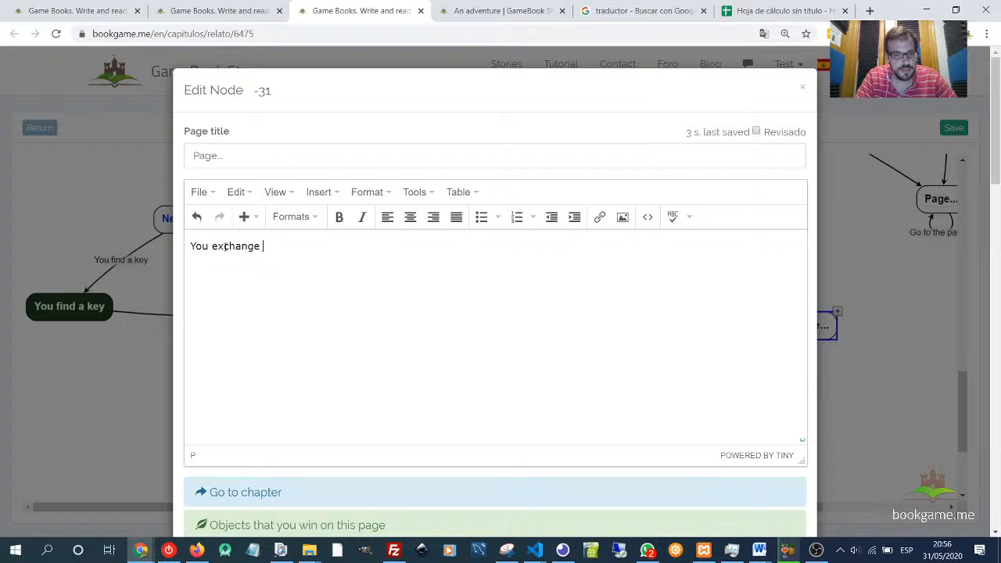
{"action": "type", "text": "ge"}
{"action": "key", "text": "BackSpace"}
{"action": "key", "text": "BackSpace"}
{"action": "key", "text": "BackSpace"}
{"action": "key", "text": "BackSpace"}
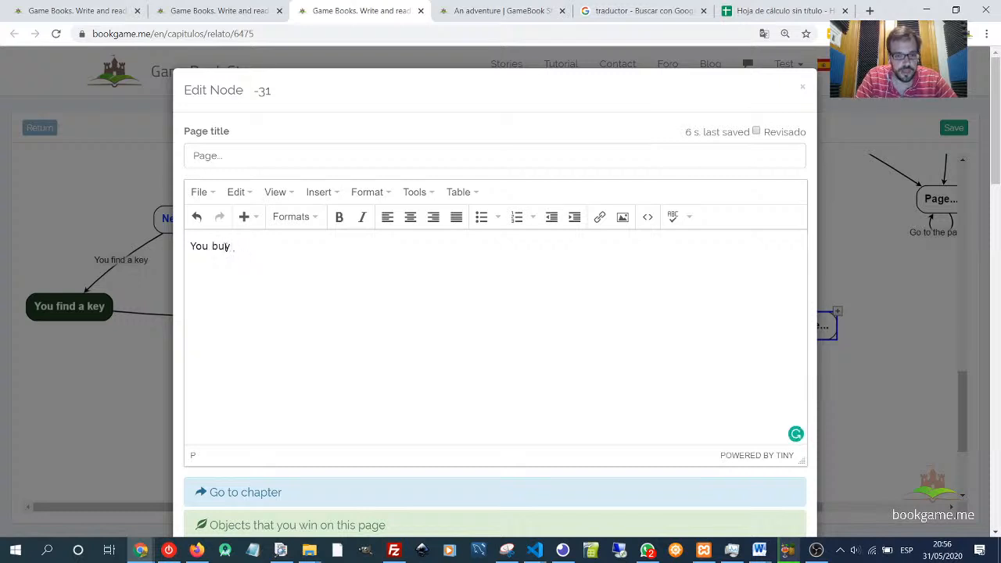
{"action": "type", "text": "arrows "}
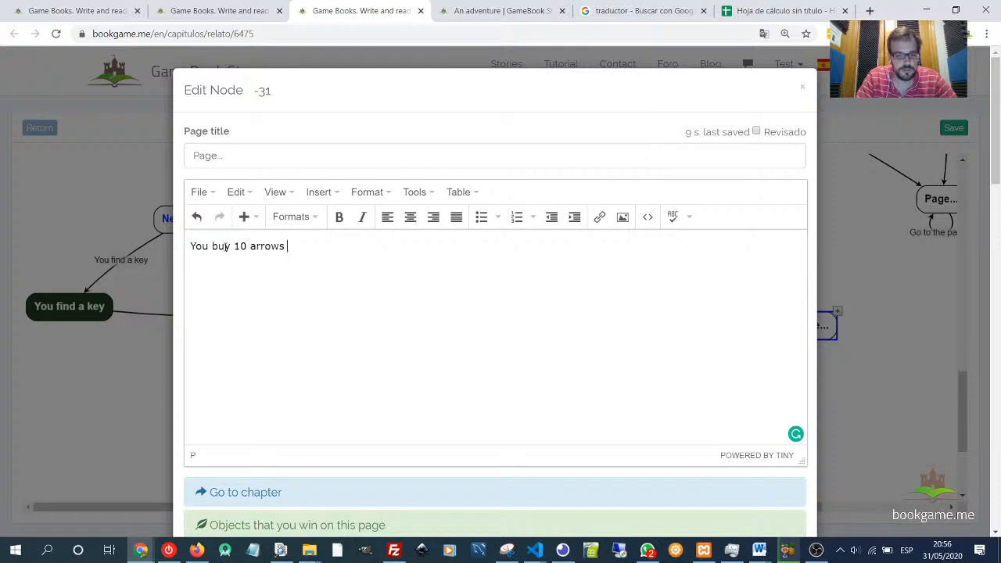
{"action": "type", "text": "paying 10"}
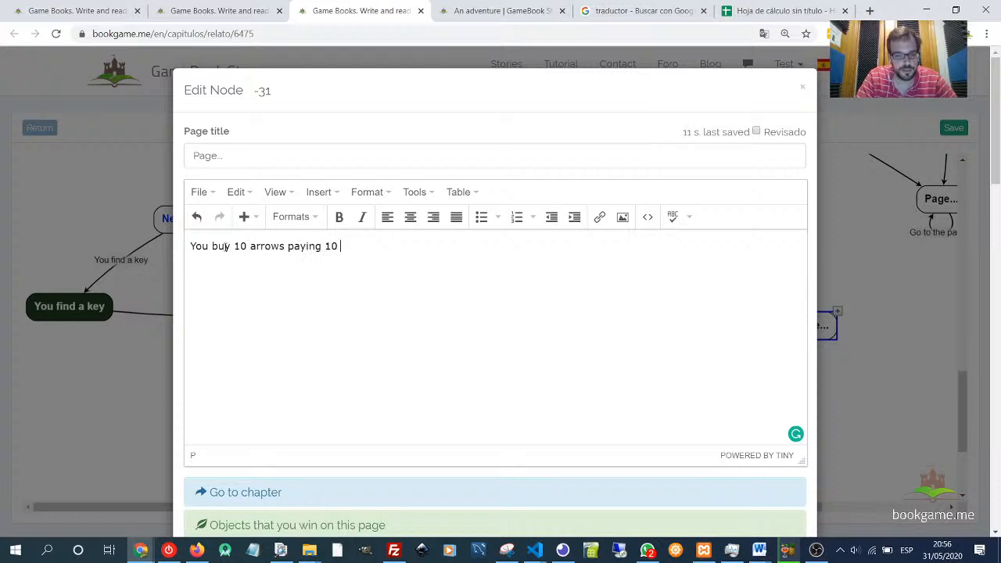
{"action": "type", "text": " coins"}
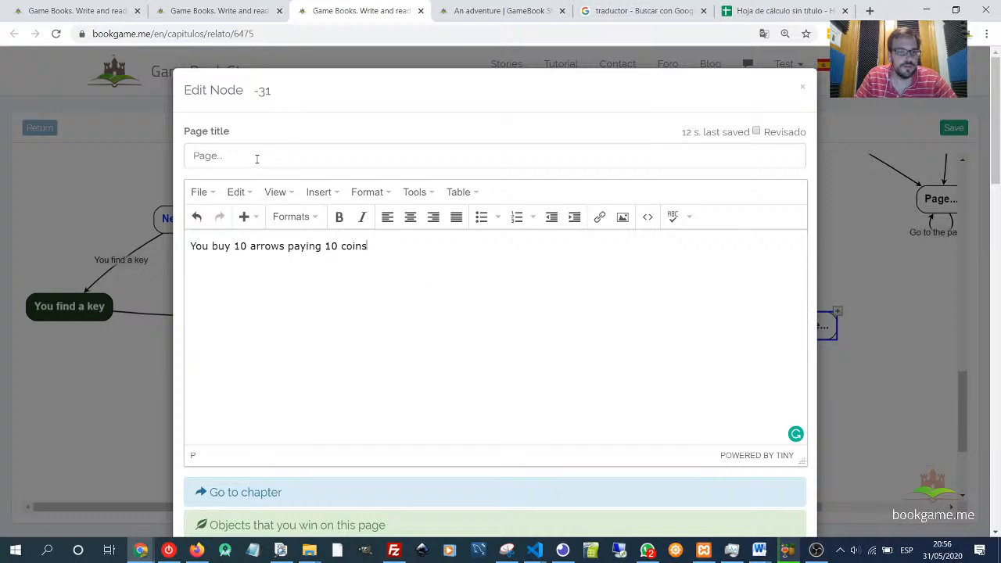
- Title the page Buy arrows, check its More options, and save it
{"action": "left_click", "coordinate": [256, 158]}
{"action": "type", "text": "Buy"}
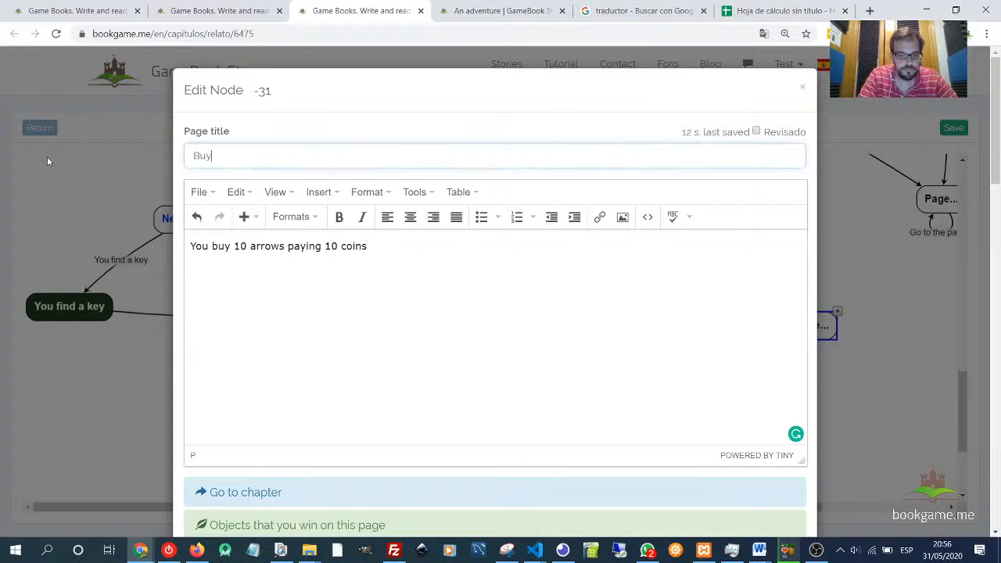
{"action": "type", "text": " arrows"}
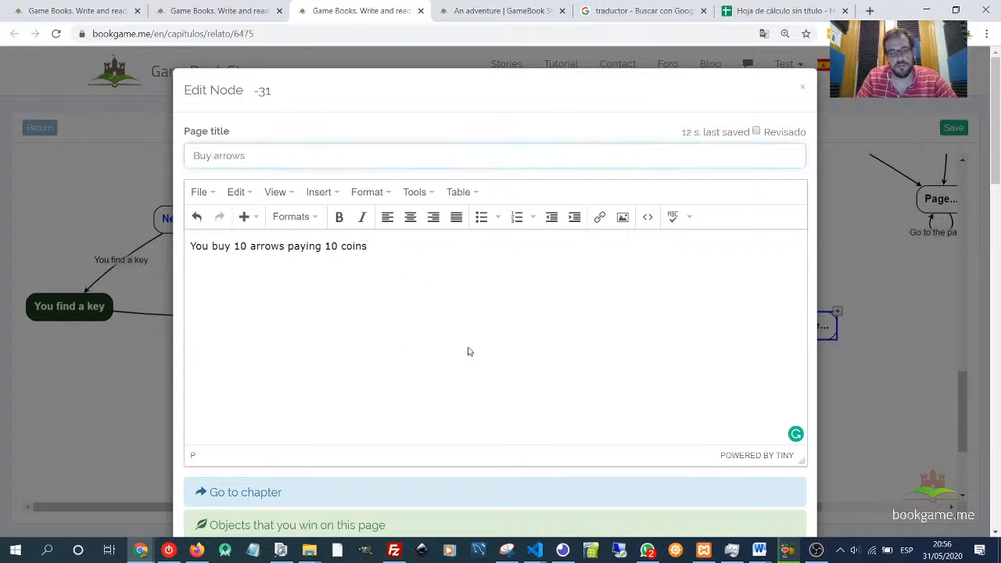
{"action": "scroll", "coordinate": [470, 351], "scroll_direction": "down", "scroll_amount": 6}
{"action": "scroll", "coordinate": [715, 375], "scroll_direction": "up", "scroll_amount": 1}
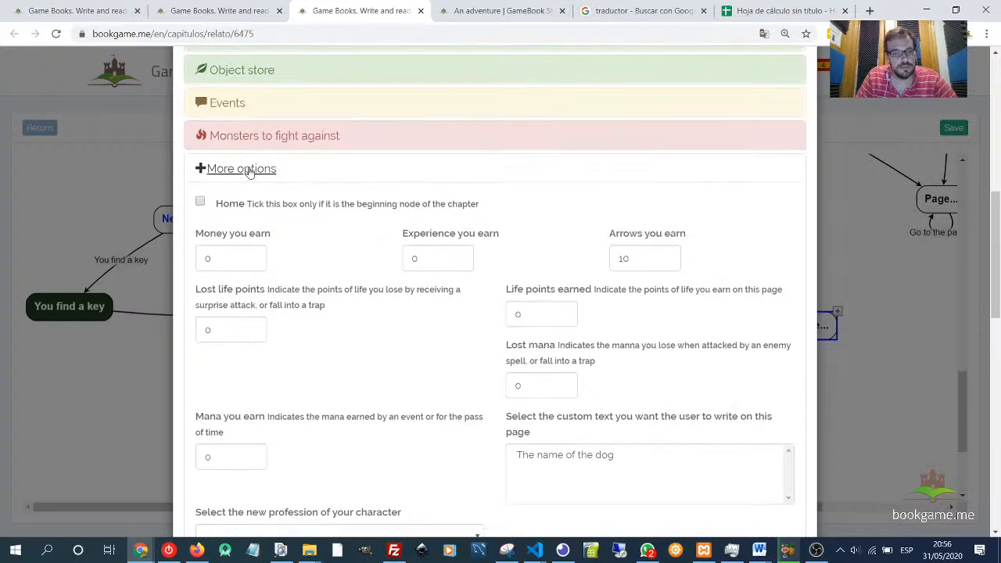
{"action": "left_click", "coordinate": [266, 170]}
{"action": "left_click", "coordinate": [785, 492]}
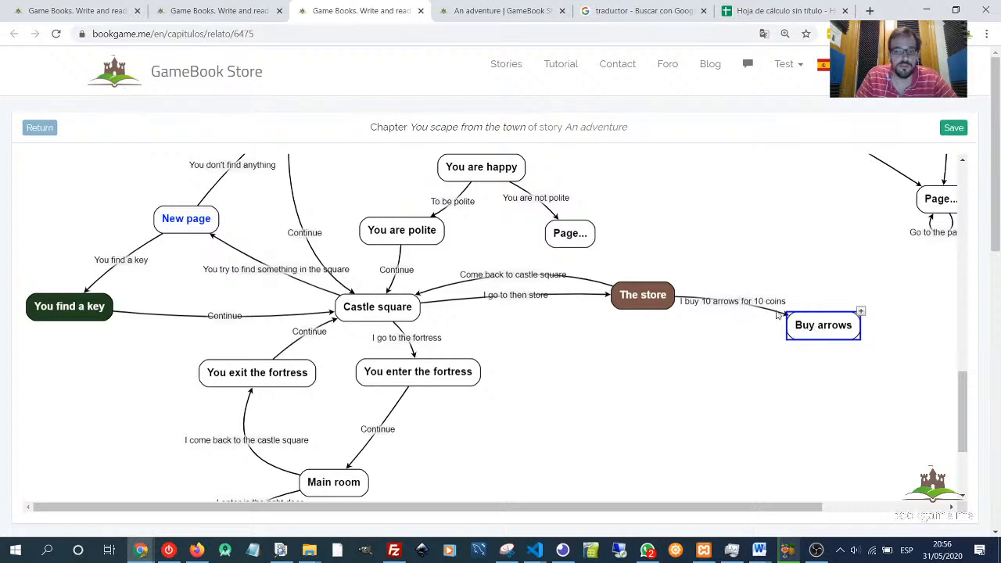
- Connect Buy arrows back to The store with a new link titled Continue shopping and save it
{"action": "left_click_drag", "start_coordinate": [798, 340], "coordinate": [653, 329]}
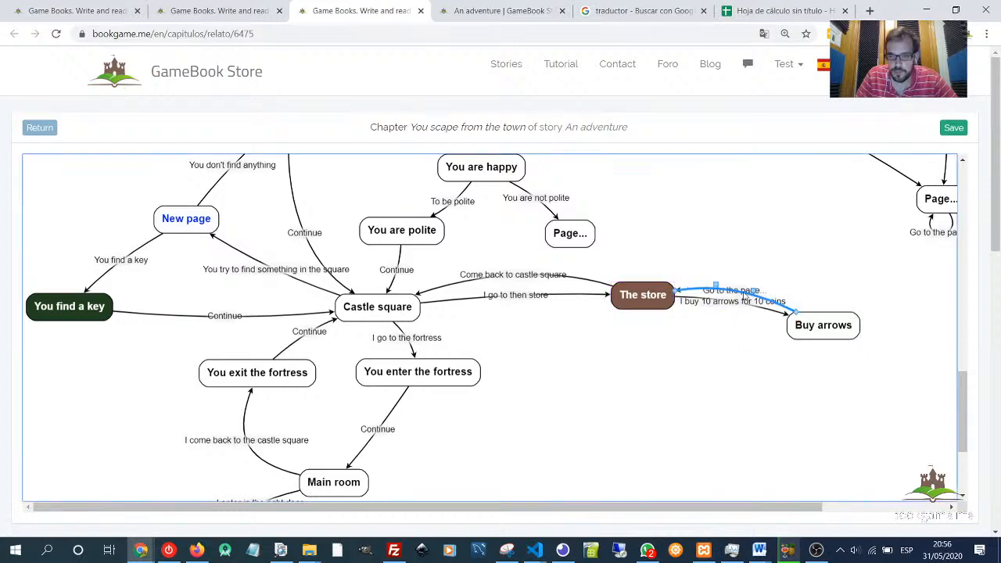
{"action": "double_click", "coordinate": [740, 295]}
{"action": "left_click_drag", "start_coordinate": [238, 154], "coordinate": [128, 155]}
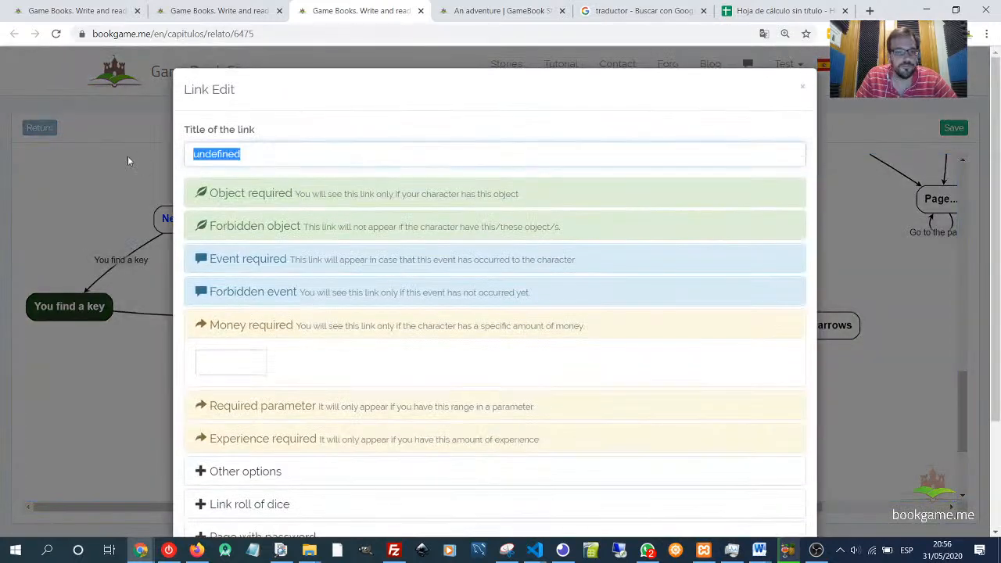
{"action": "type", "text": "Continue "}
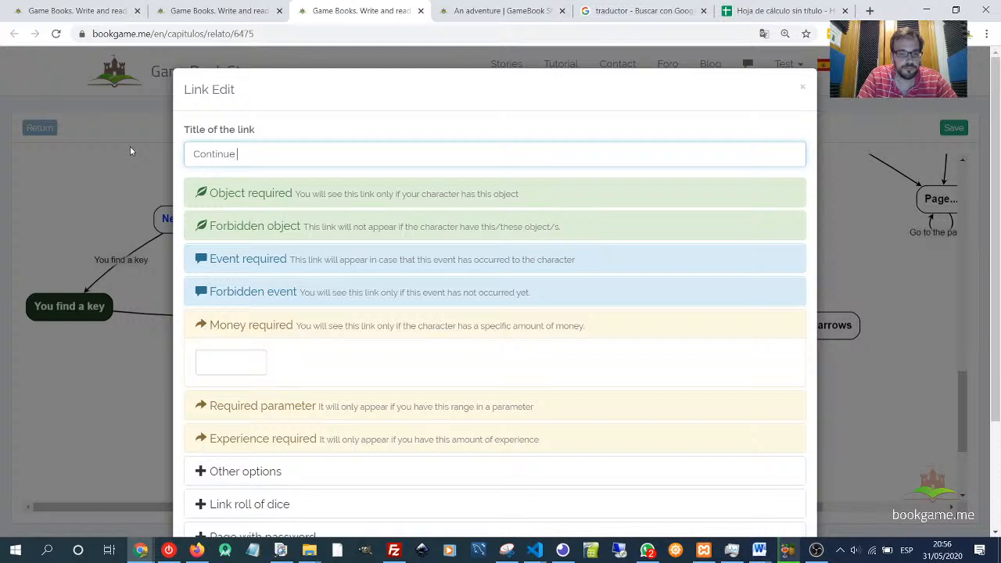
{"action": "type", "text": "shopping"}
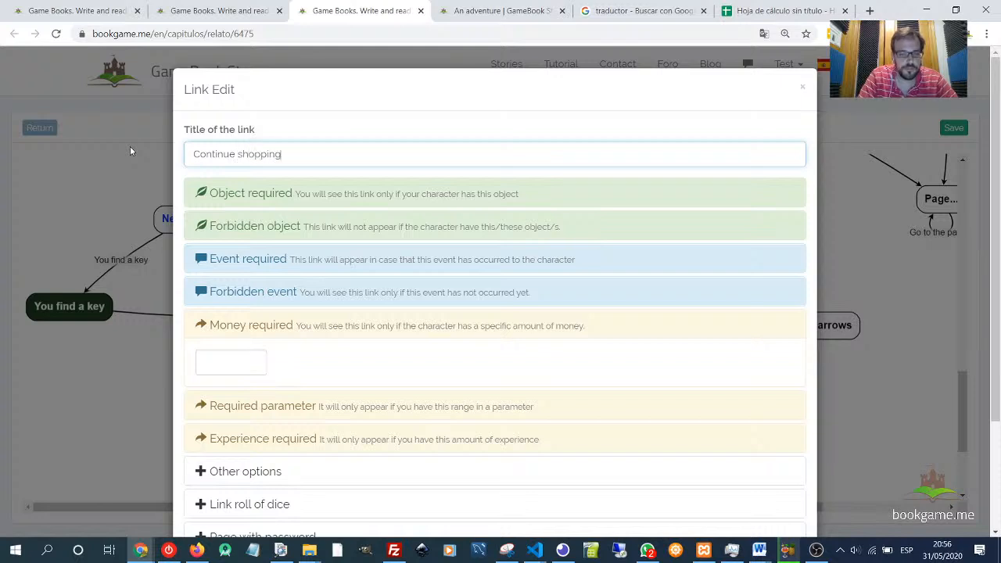
{"action": "left_click", "coordinate": [243, 326]}
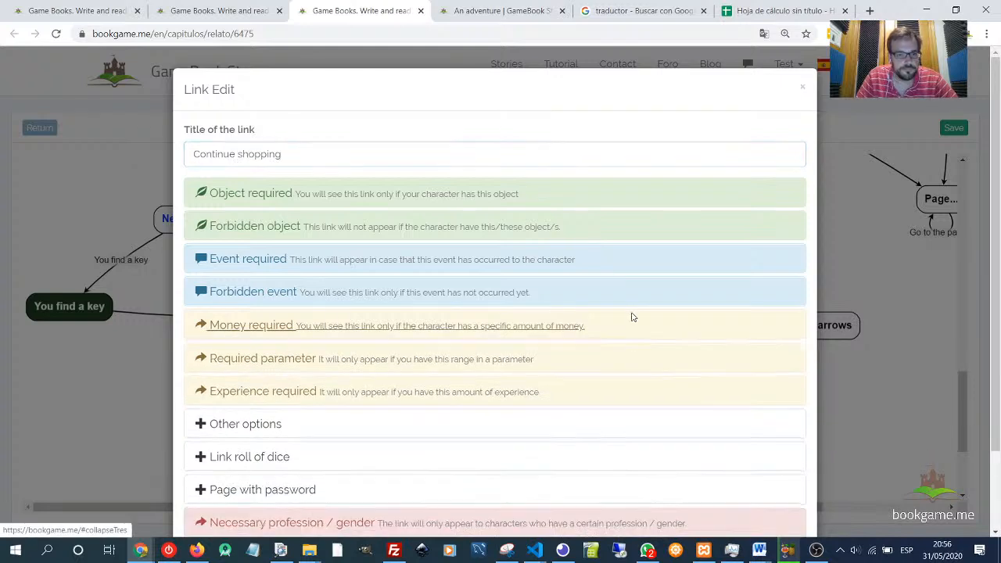
{"action": "scroll", "coordinate": [758, 484], "scroll_direction": "down", "scroll_amount": 2}
{"action": "left_click", "coordinate": [784, 491]}
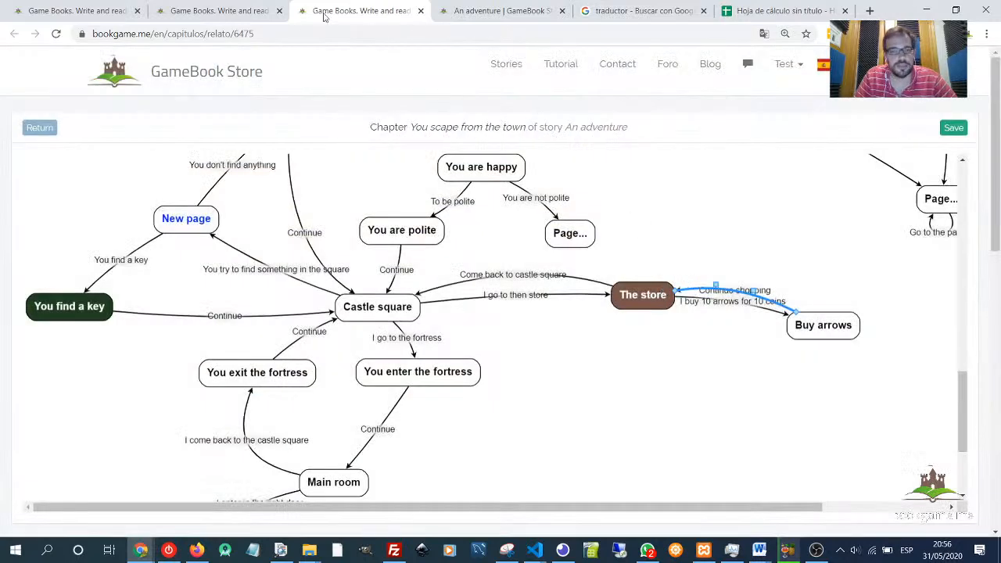
- In the reader tab, load the saved character whose page is The door opens
{"action": "left_click", "coordinate": [493, 11]}
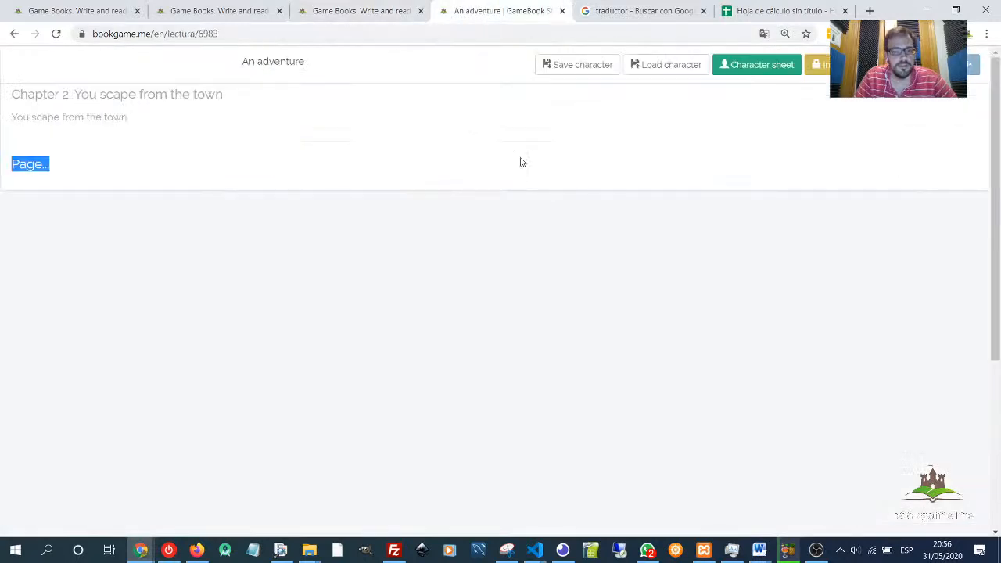
{"action": "left_click", "coordinate": [97, 173]}
{"action": "left_click", "coordinate": [655, 69]}
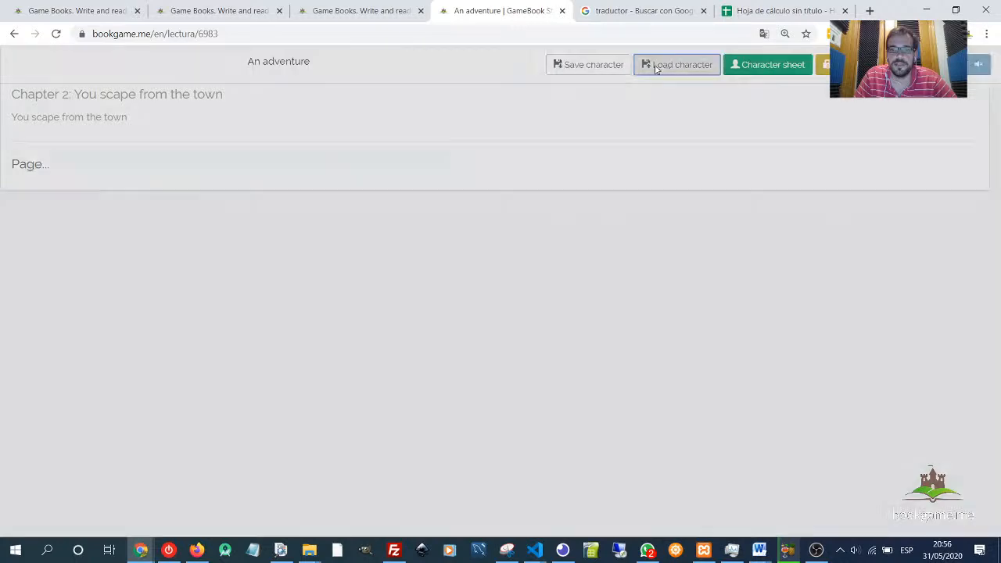
{"action": "left_click_drag", "start_coordinate": [400, 331], "coordinate": [463, 360]}
{"action": "left_click", "coordinate": [642, 438]}
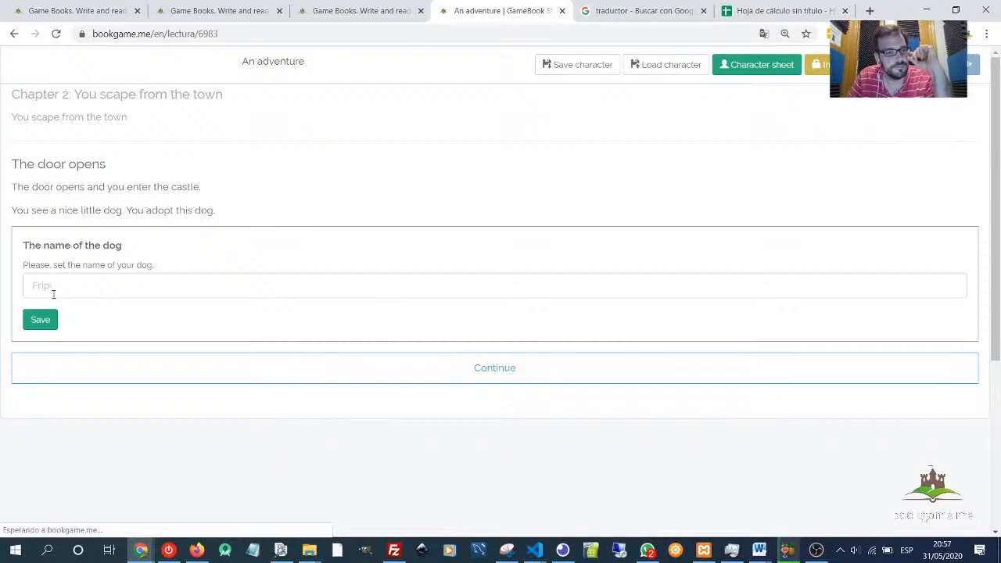
- Play through to the store and take the I buy 10 arrows for 10 coins link
{"action": "left_click", "coordinate": [49, 290]}
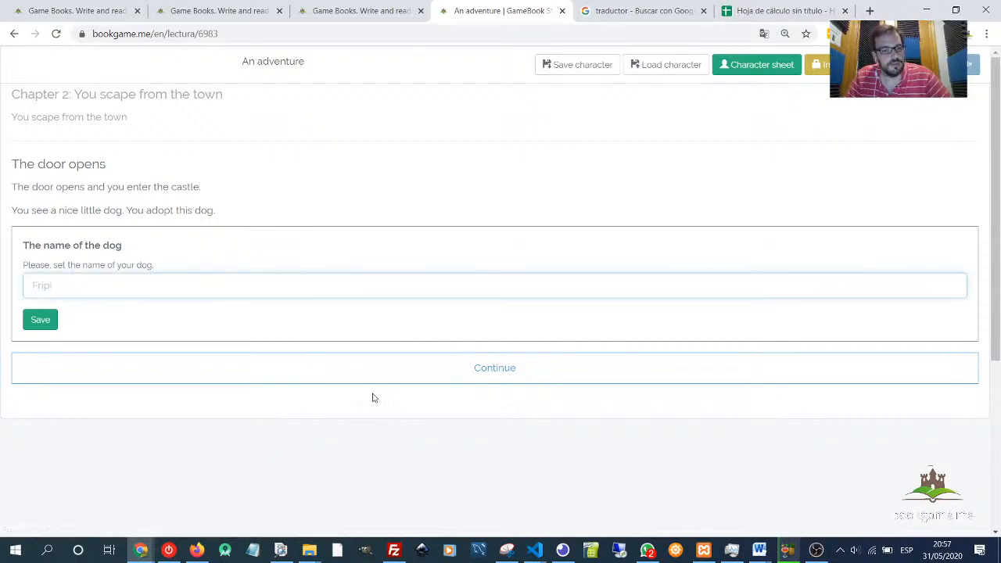
{"action": "left_click", "coordinate": [393, 379]}
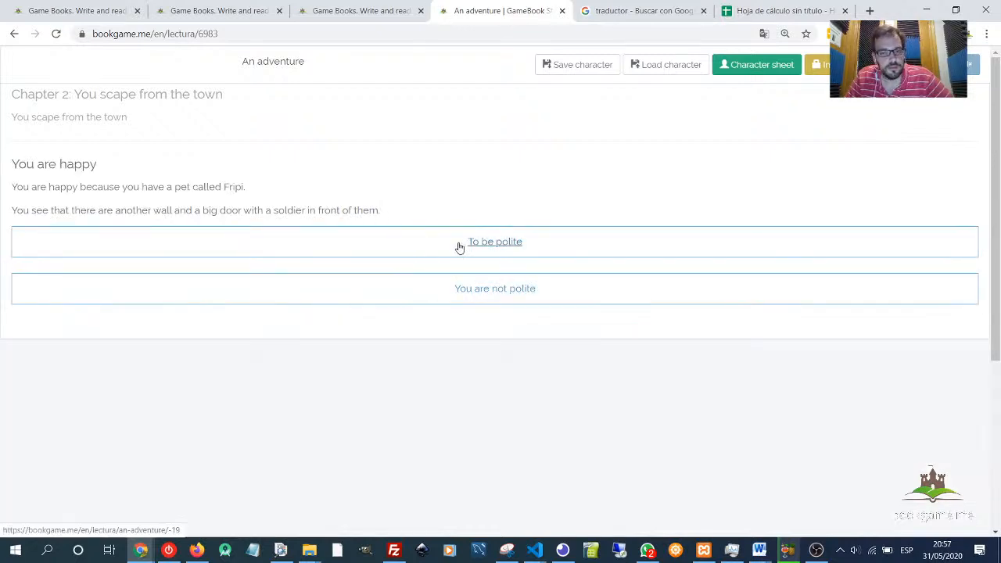
{"action": "left_click", "coordinate": [460, 246]}
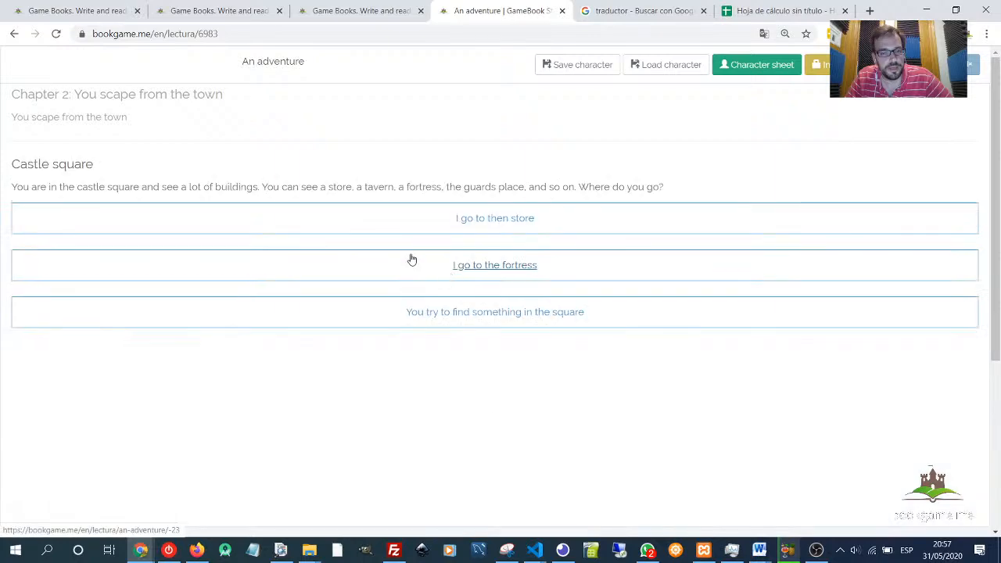
{"action": "left_click", "coordinate": [470, 223]}
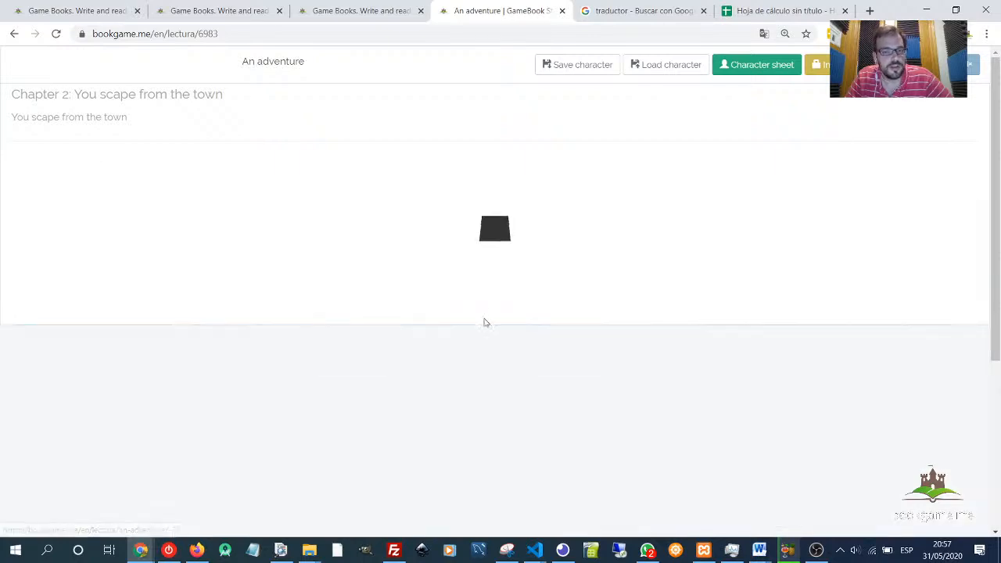
{"action": "scroll", "coordinate": [462, 352], "scroll_direction": "down", "scroll_amount": 4}
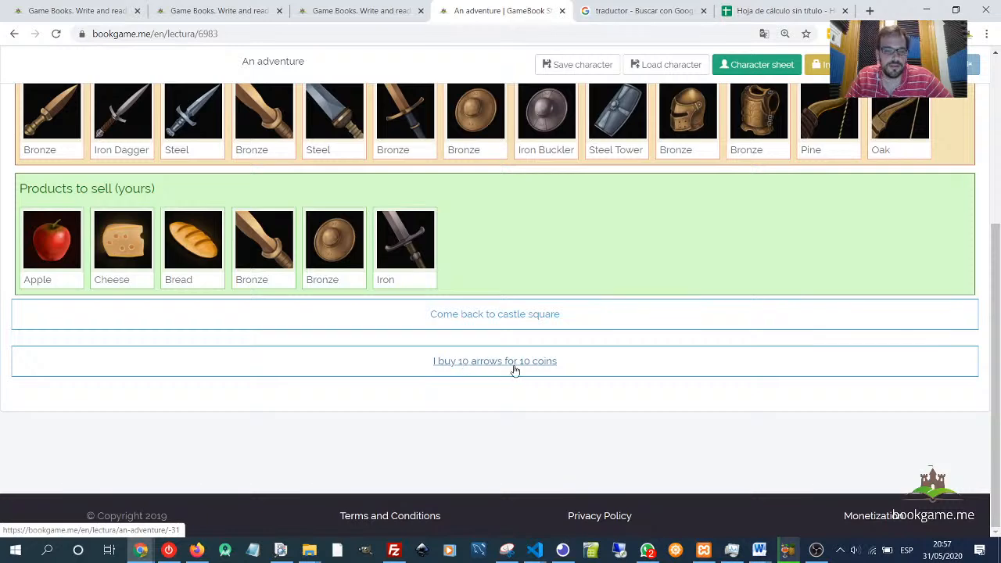
{"action": "left_click", "coordinate": [543, 366]}
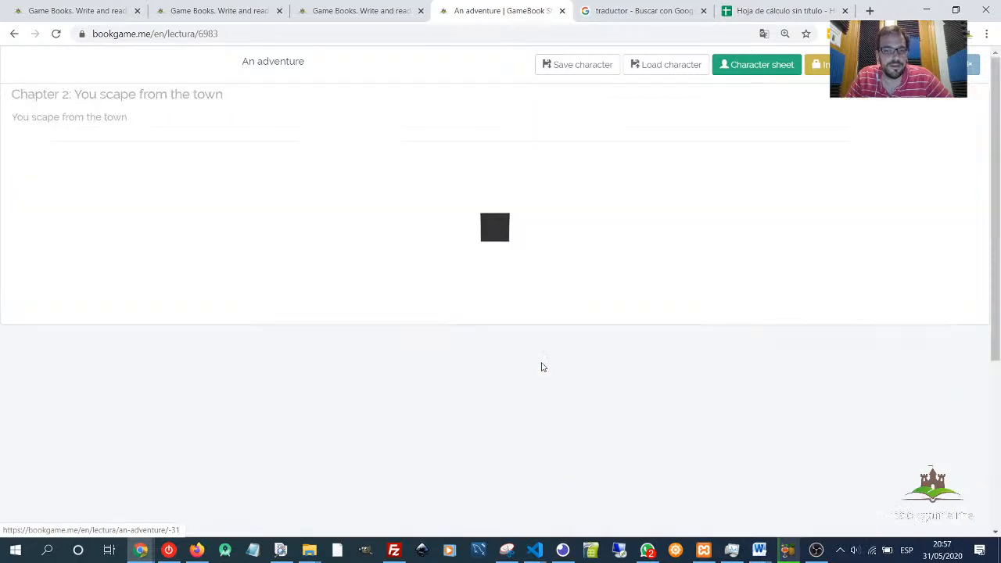
{"action": "left_click_drag", "start_coordinate": [132, 235], "coordinate": [12, 230]}
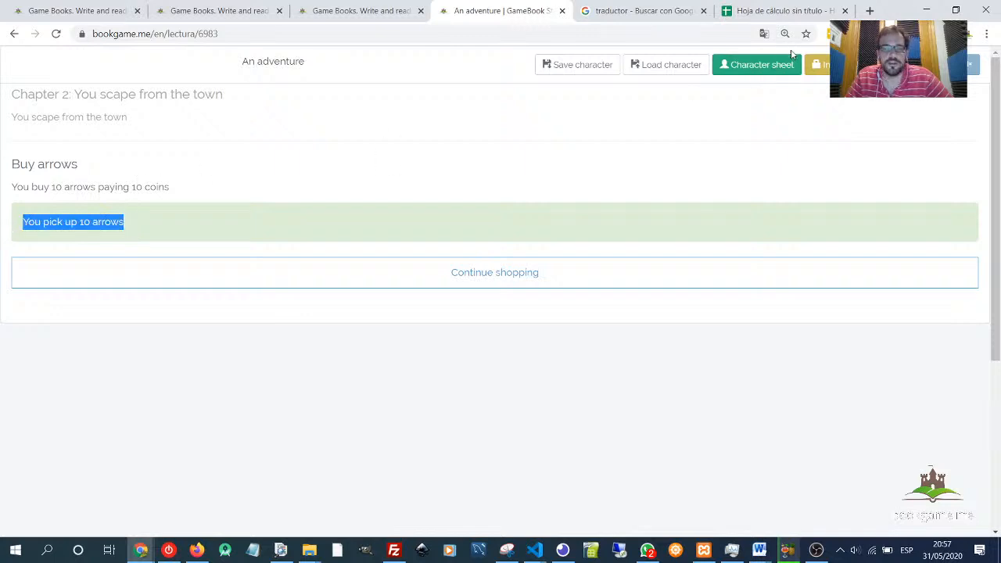
- Check the character's money and arrows on the character sheet, then go back to the store via Continue shopping
{"action": "left_click", "coordinate": [733, 67]}
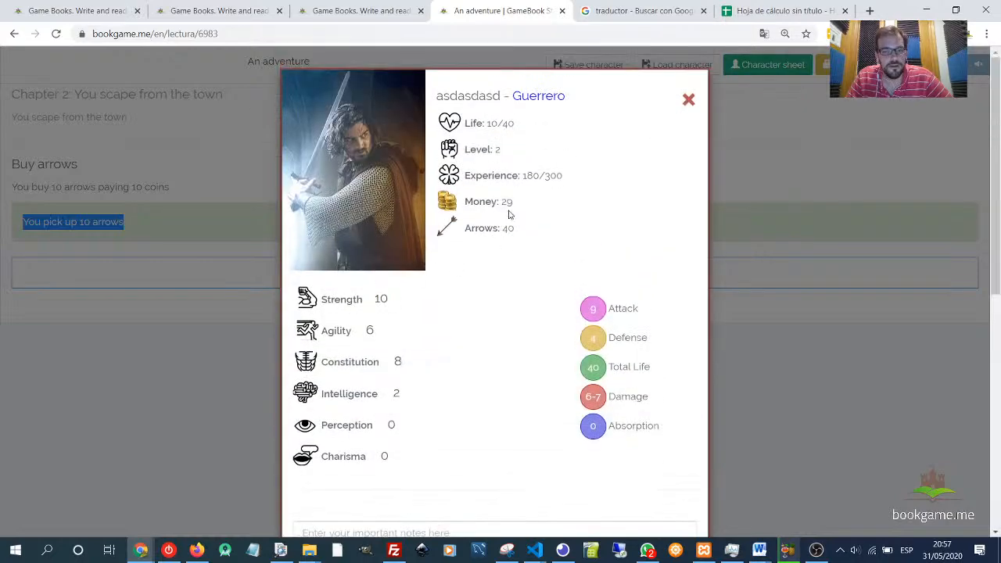
{"action": "left_click_drag", "start_coordinate": [506, 199], "coordinate": [518, 207]}
{"action": "left_click", "coordinate": [688, 100]}
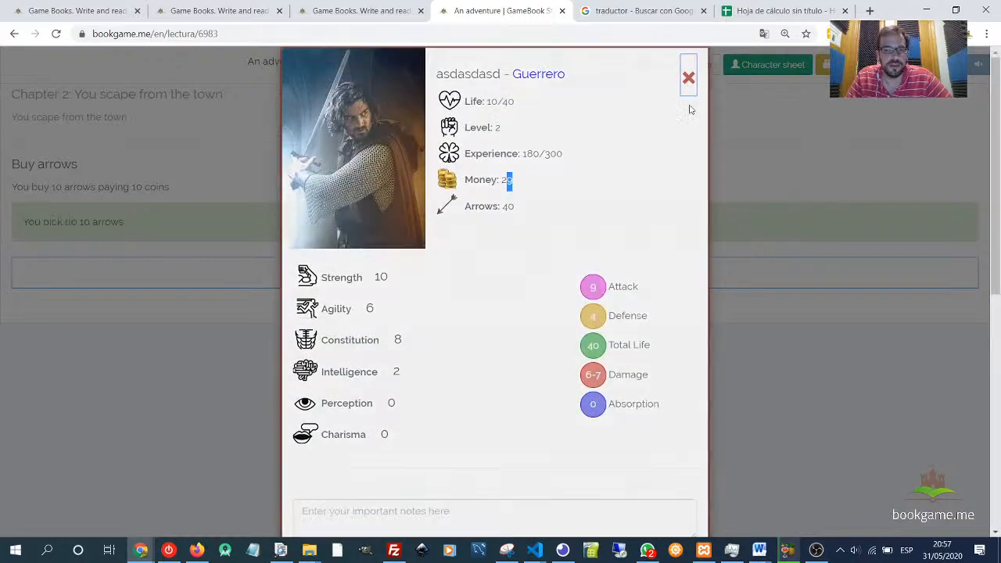
{"action": "left_click", "coordinate": [522, 270]}
{"action": "scroll", "coordinate": [501, 329], "scroll_direction": "down", "scroll_amount": 2}
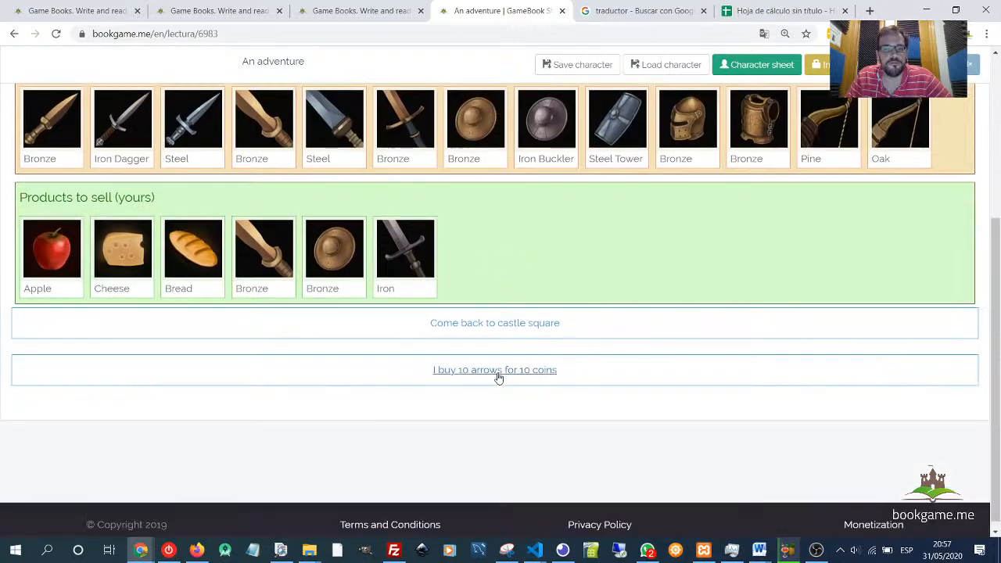
- Open the character sheet again and review the money and arrows values
{"action": "left_click", "coordinate": [756, 64]}
{"action": "double_click", "coordinate": [506, 228]}
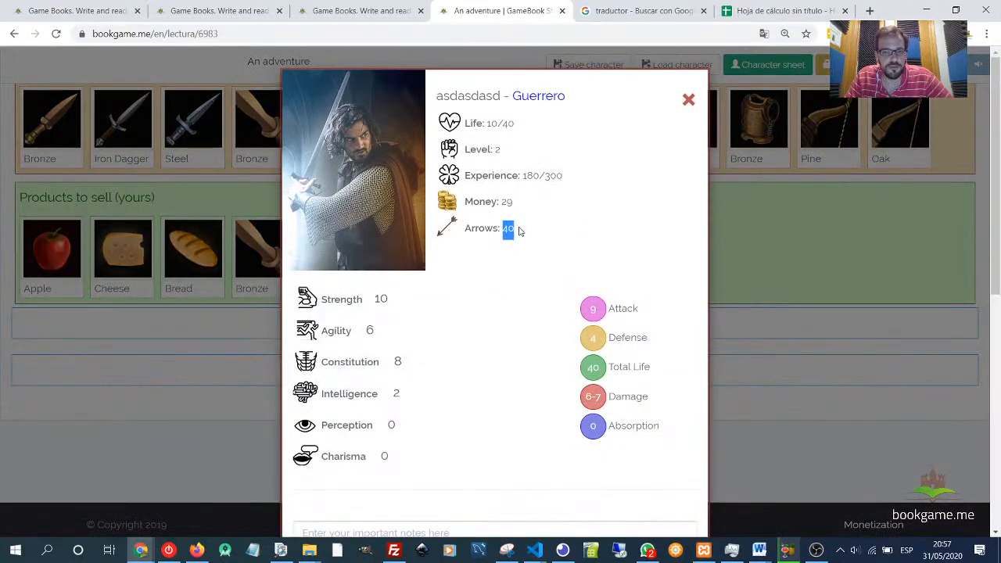
{"action": "double_click", "coordinate": [506, 201]}
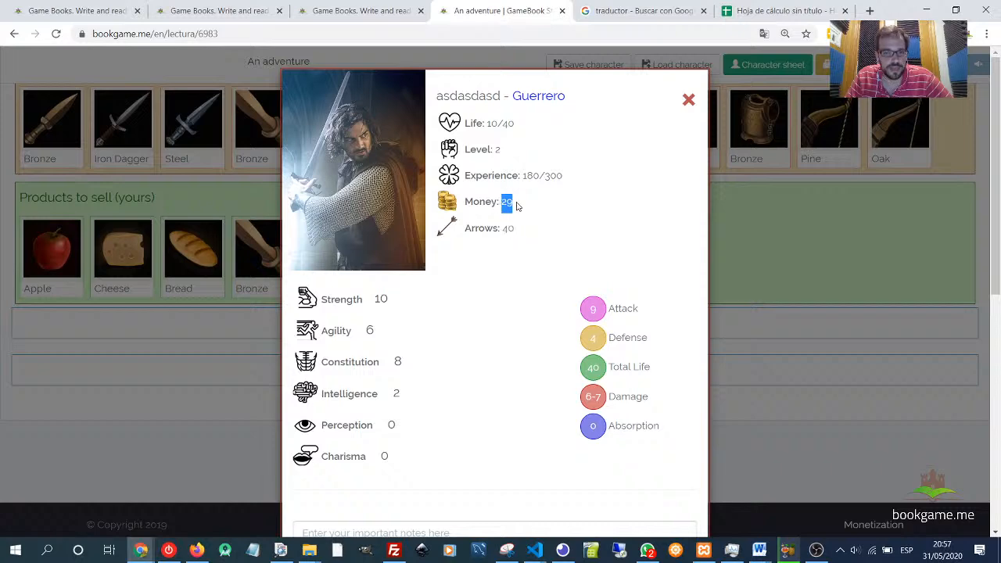
{"action": "left_click", "coordinate": [689, 99]}
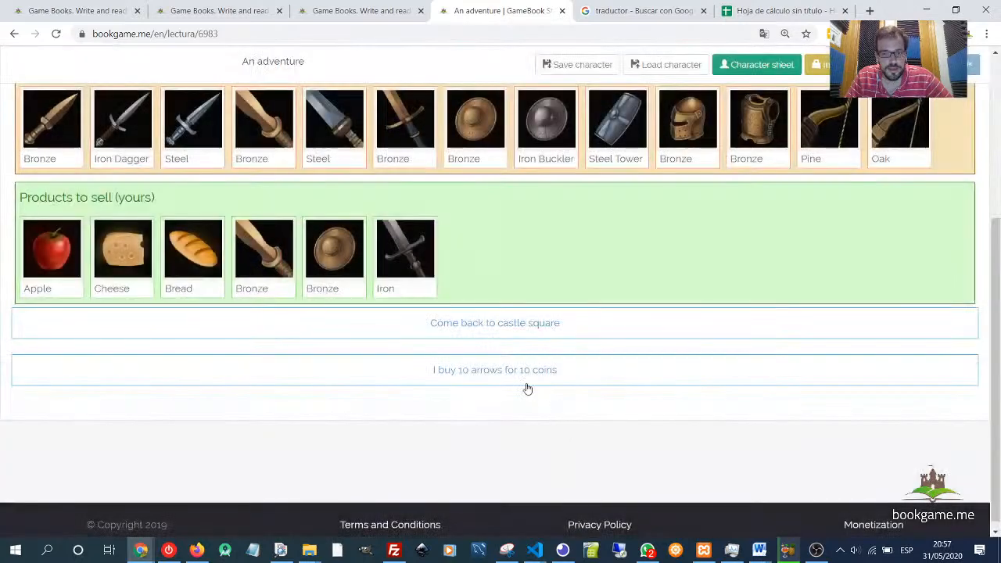
- Buy 10 arrows again, check money and arrows on the character sheet, and continue shopping
{"action": "left_click", "coordinate": [523, 380]}
{"action": "left_click", "coordinate": [735, 68]}
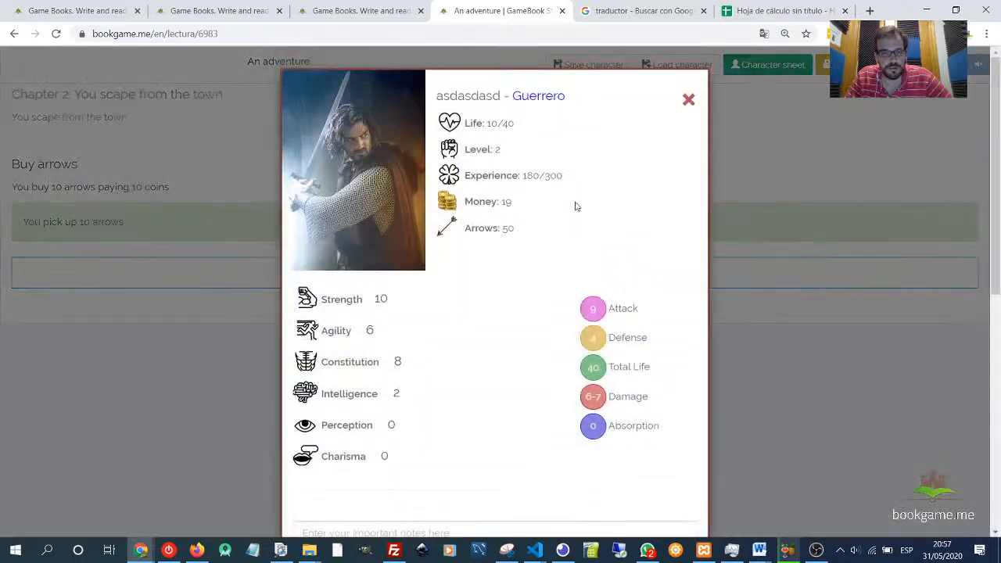
{"action": "double_click", "coordinate": [505, 201]}
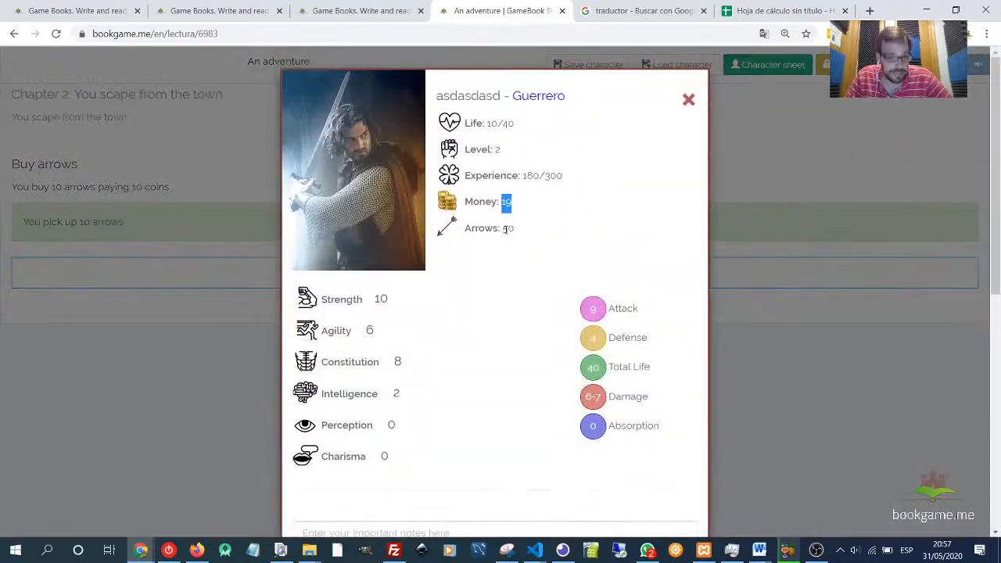
{"action": "double_click", "coordinate": [506, 227]}
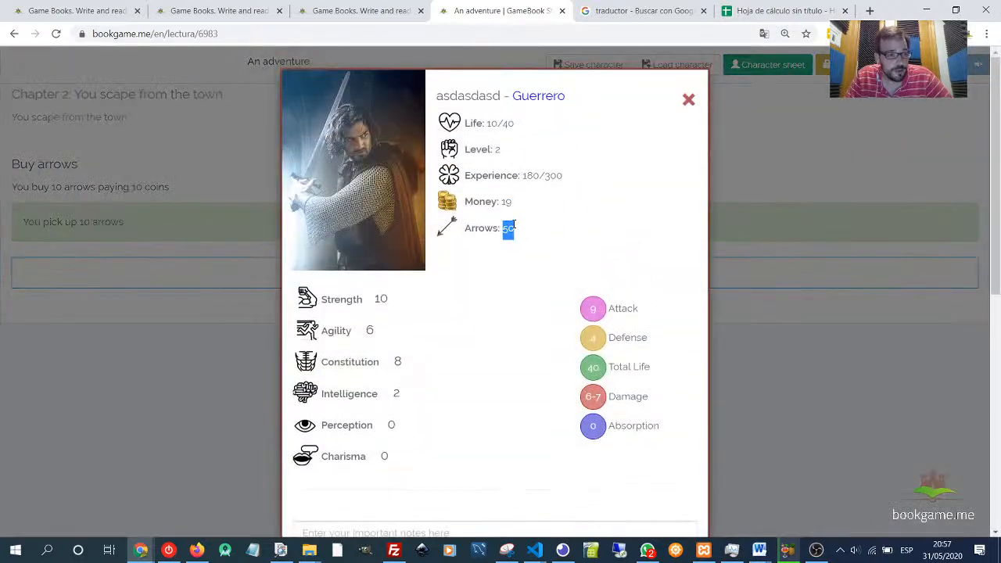
{"action": "left_click", "coordinate": [688, 100]}
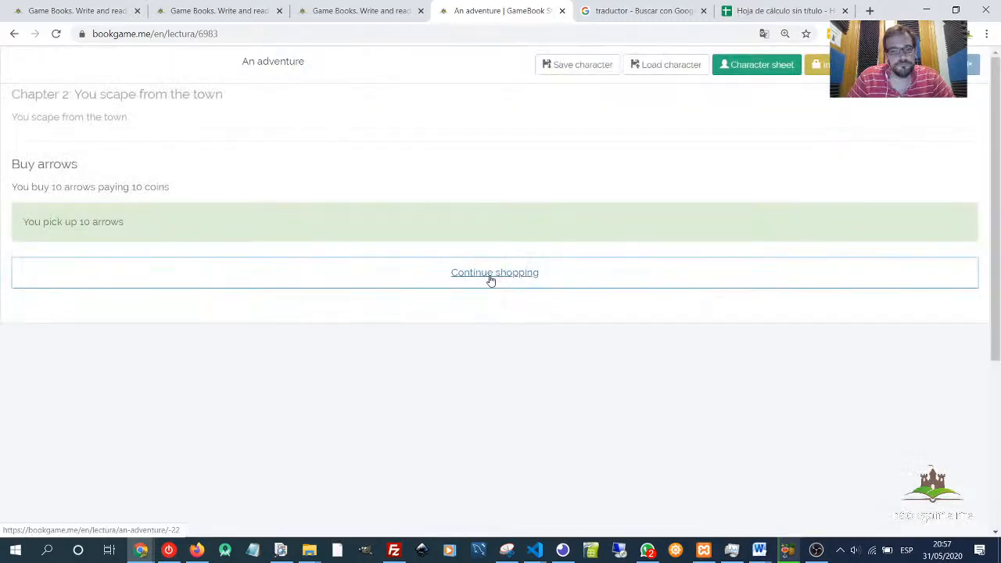
{"action": "left_click", "coordinate": [491, 279]}
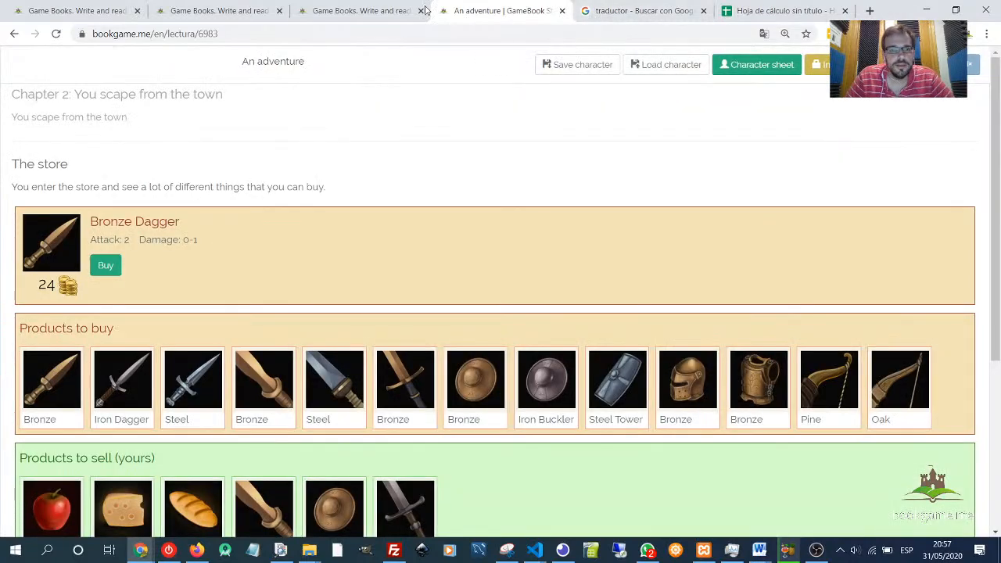
- In the editor, open the You try to find something in the square link and expand its Required parameter section
{"action": "left_click", "coordinate": [426, 10]}
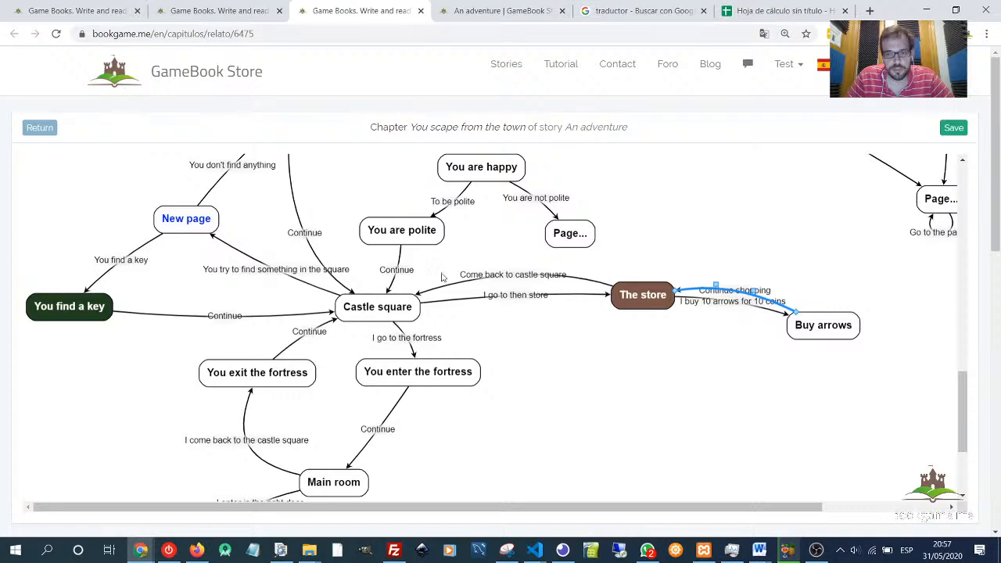
{"action": "left_click", "coordinate": [275, 275]}
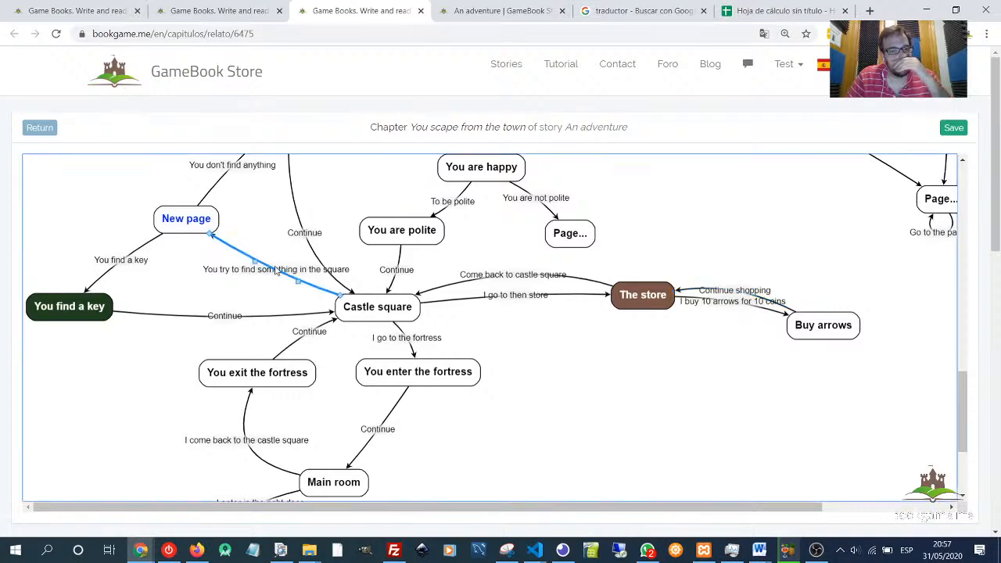
{"action": "double_click", "coordinate": [276, 271]}
{"action": "left_click", "coordinate": [266, 359]}
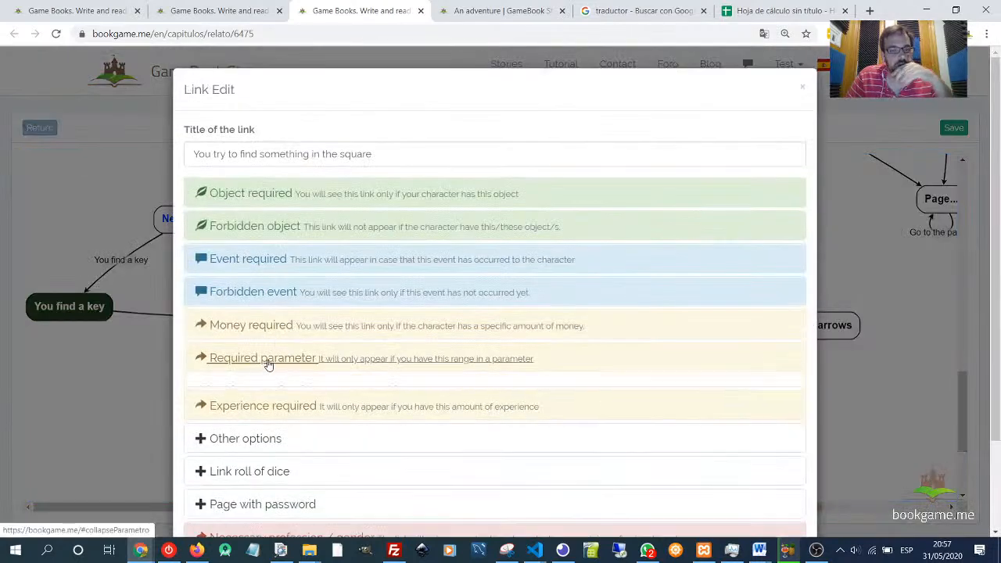
{"action": "scroll", "coordinate": [270, 356], "scroll_direction": "down", "scroll_amount": 3}
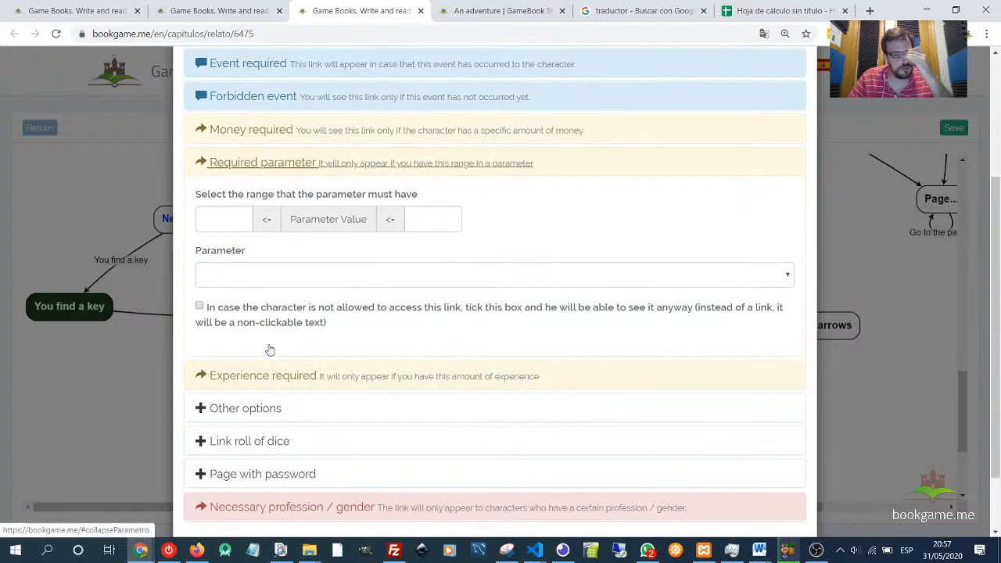
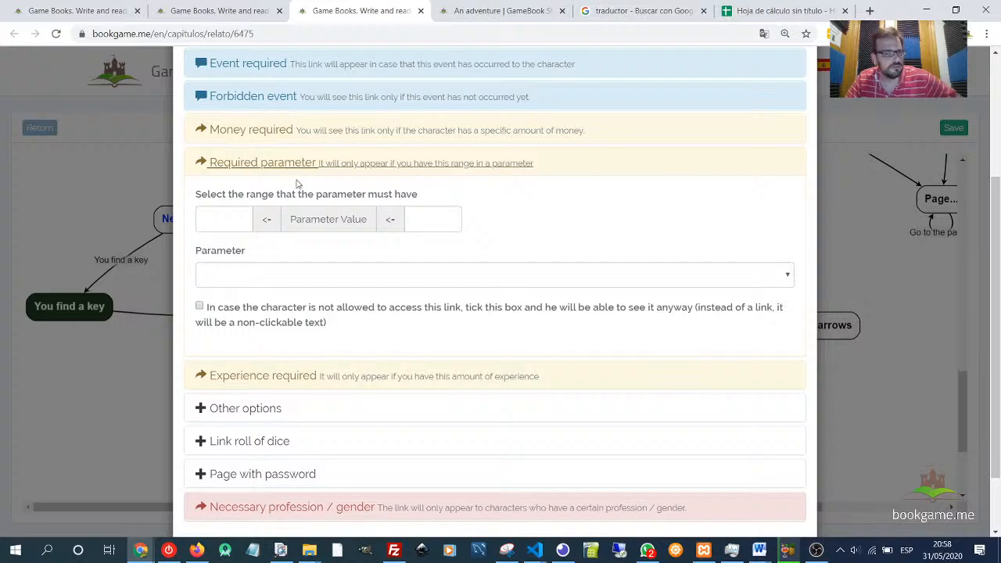
- Close the link editor, return to the story's chapter list and open its list of parameters
{"action": "scroll", "coordinate": [634, 234], "scroll_direction": "up", "scroll_amount": 3}
{"action": "left_click", "coordinate": [802, 86]}
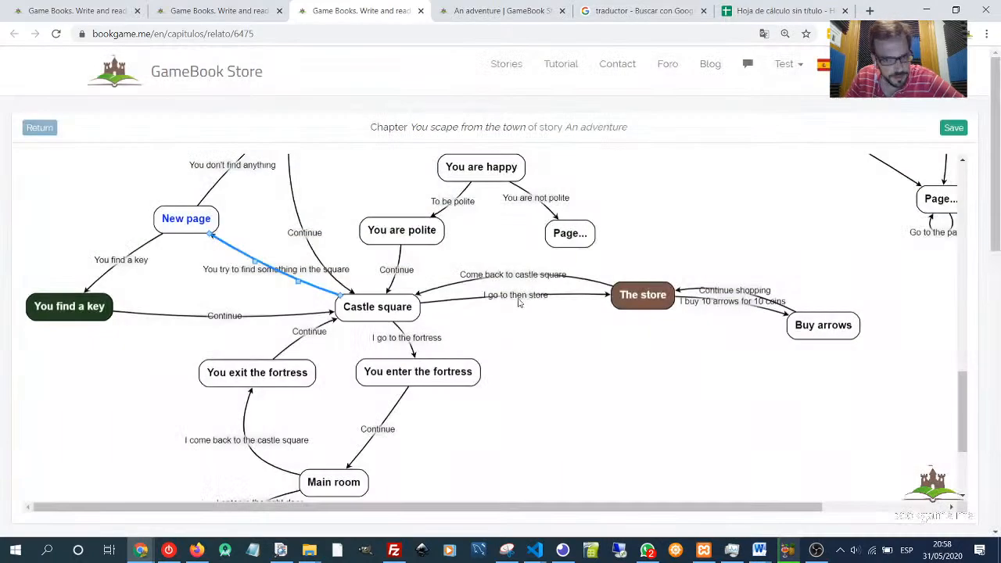
{"action": "key", "text": "ctrl+shift+Tab"}
{"action": "key", "text": "ctrl+shift+Tab"}
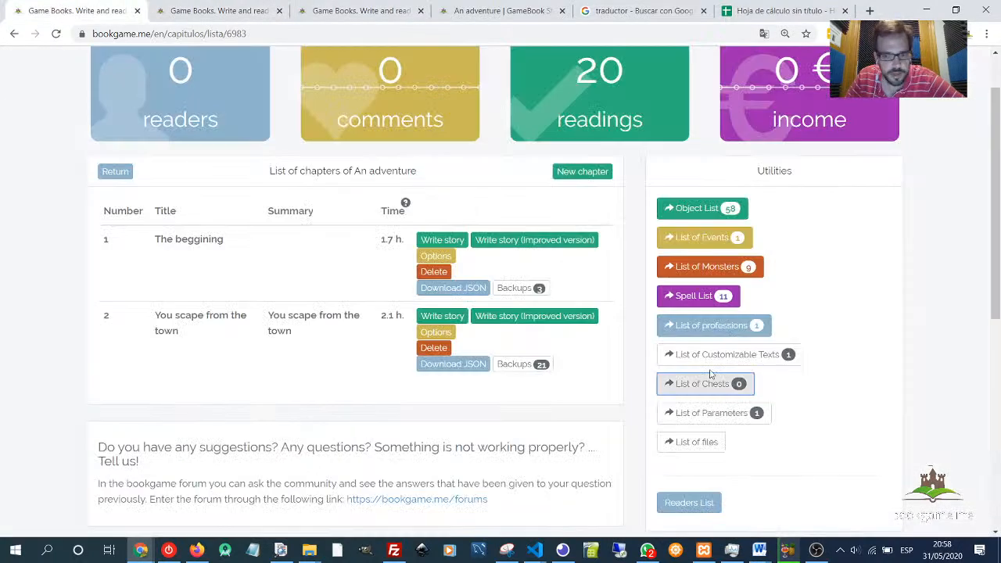
{"action": "scroll", "coordinate": [834, 380], "scroll_direction": "down", "scroll_amount": 1}
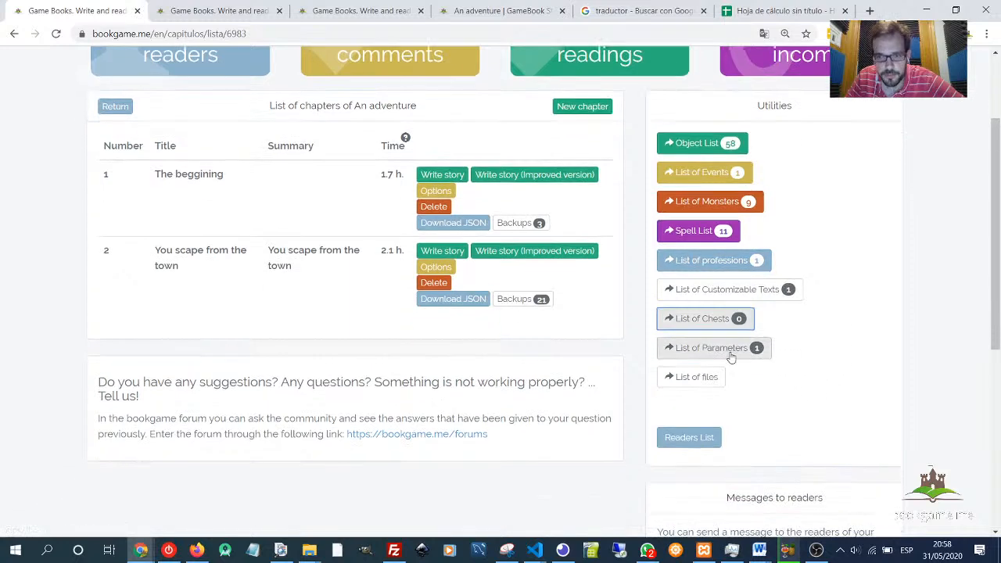
{"action": "left_click", "coordinate": [690, 349]}
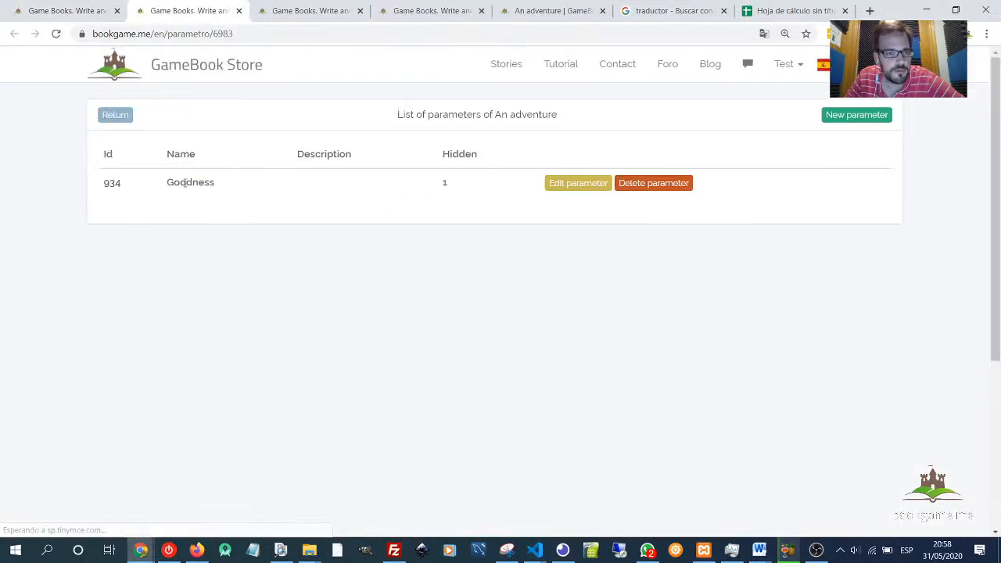
- Switch back to the chapter graph and browse through the story map's pages and links
{"action": "double_click", "coordinate": [185, 182]}
{"action": "left_click", "coordinate": [292, 13]}
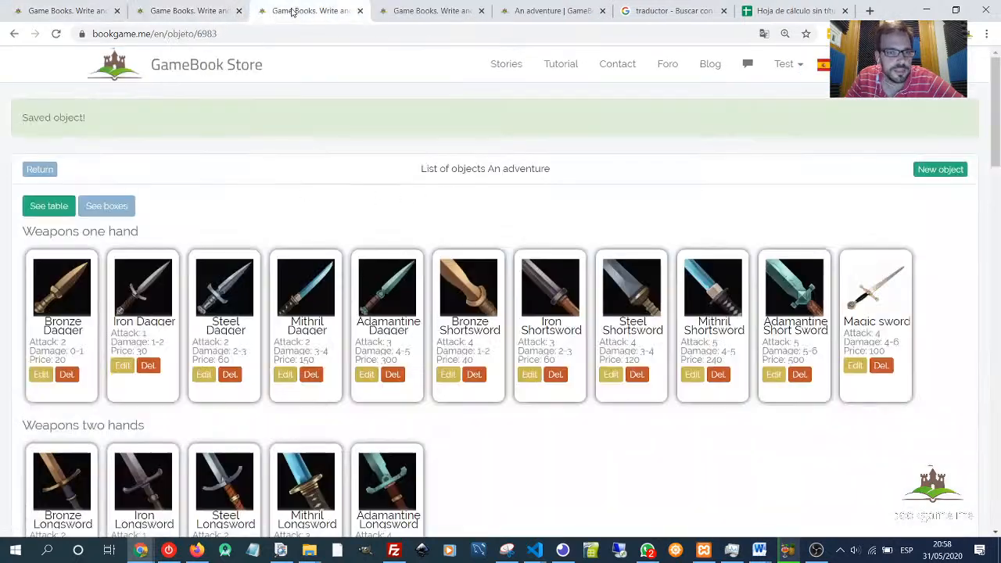
{"action": "left_click", "coordinate": [429, 21]}
{"action": "left_click_drag", "start_coordinate": [595, 263], "coordinate": [596, 455]}
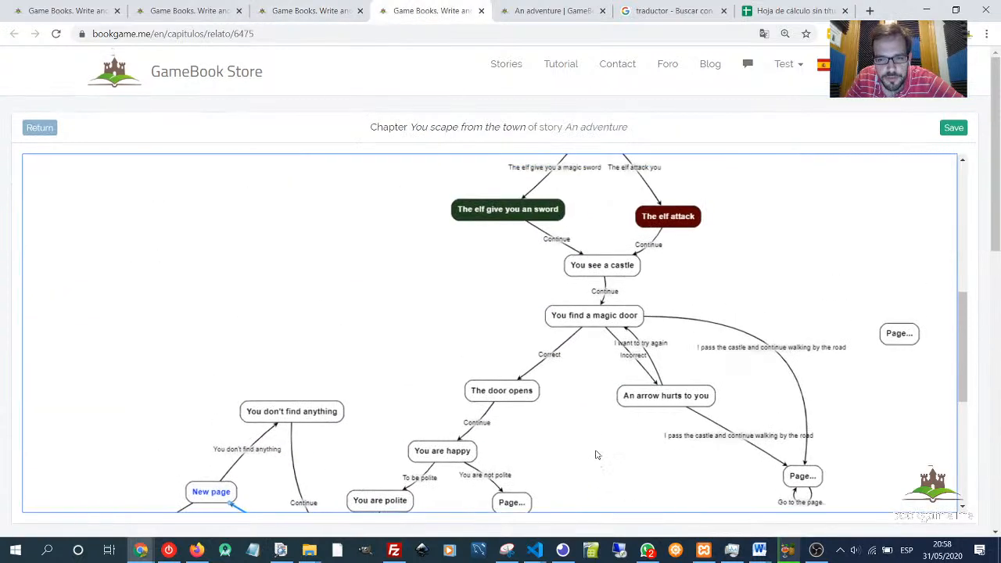
{"action": "scroll", "coordinate": [510, 339], "scroll_direction": "up", "scroll_amount": 1}
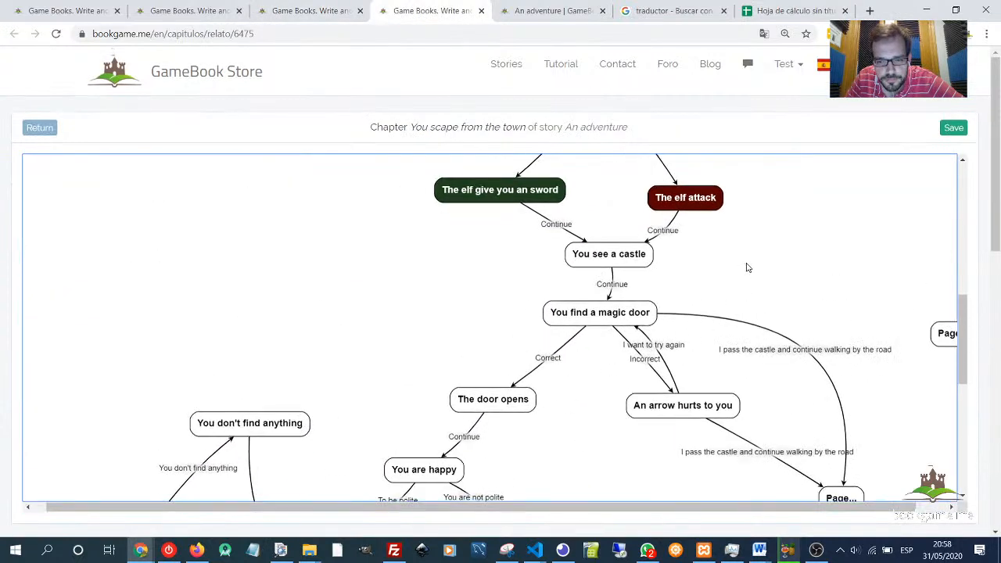
{"action": "scroll", "coordinate": [747, 268], "scroll_direction": "up", "scroll_amount": 3}
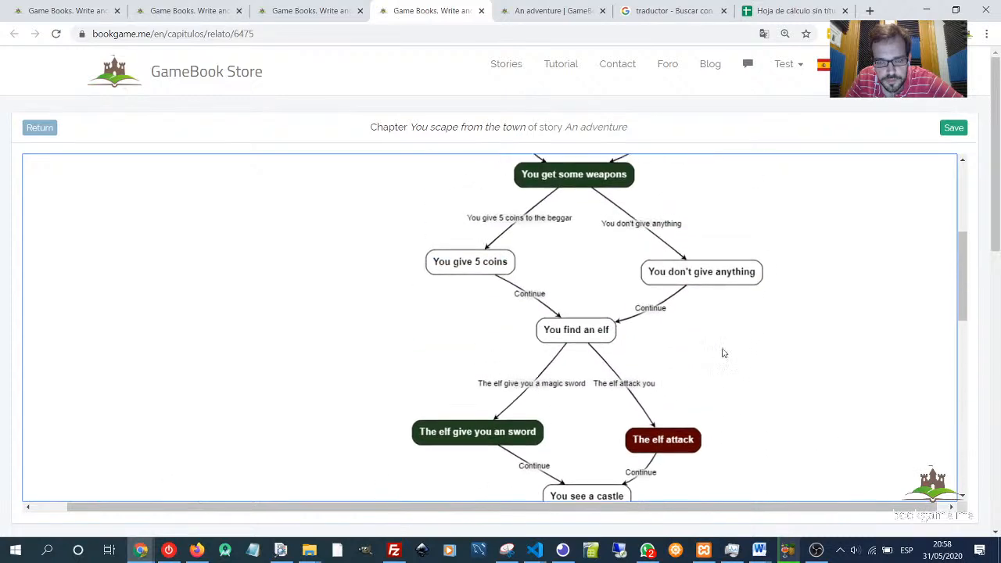
{"action": "scroll", "coordinate": [775, 286], "scroll_direction": "up", "scroll_amount": 3}
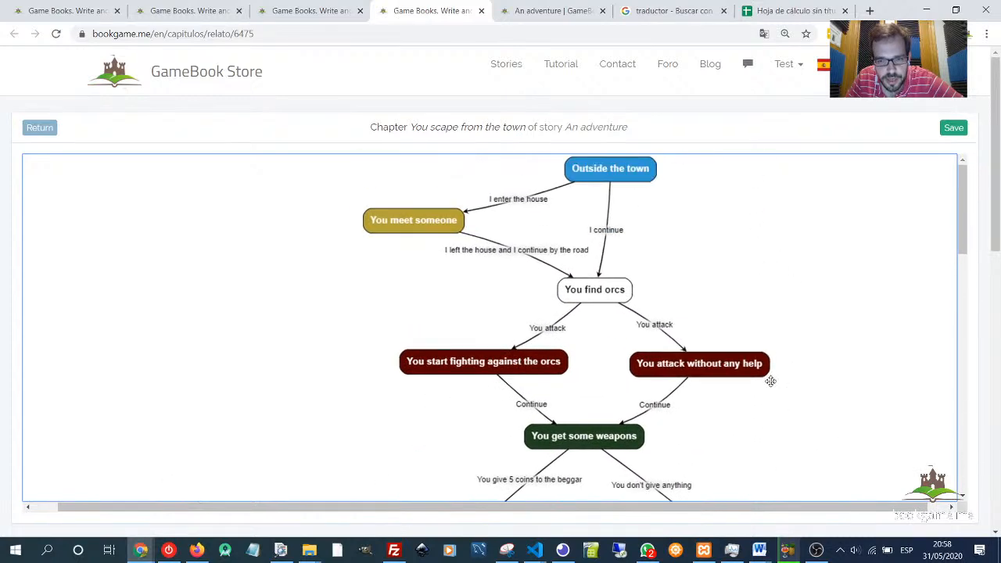
{"action": "scroll", "coordinate": [771, 381], "scroll_direction": "down", "scroll_amount": 3}
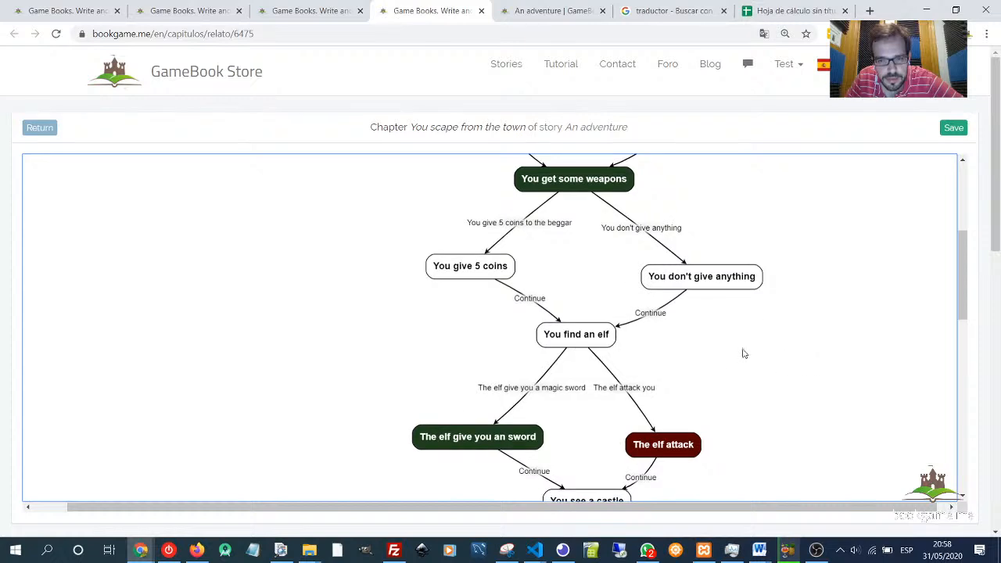
{"action": "scroll", "coordinate": [743, 348], "scroll_direction": "down", "scroll_amount": 1}
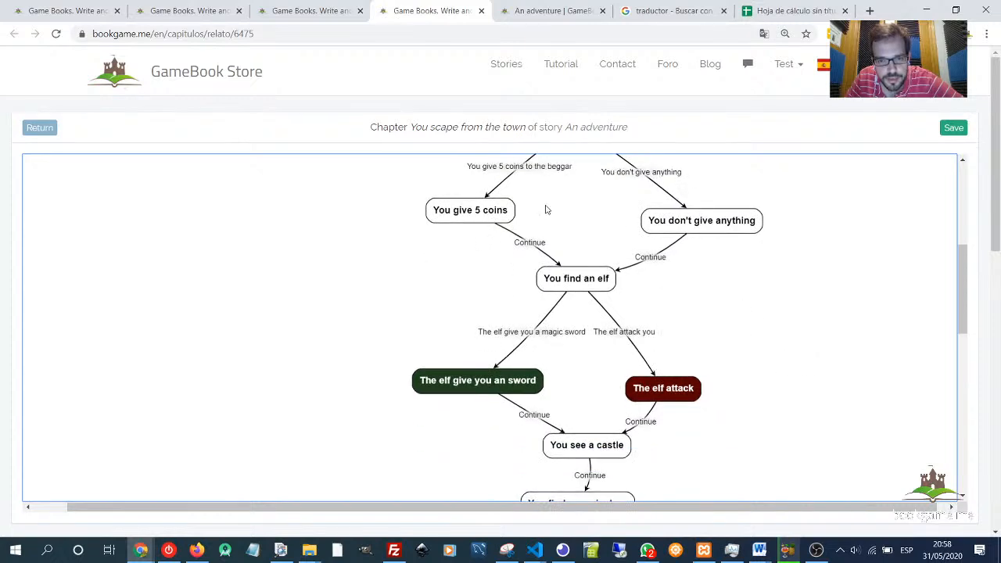
{"action": "scroll", "coordinate": [546, 210], "scroll_direction": "up", "scroll_amount": 1}
- Reposition the 'You give 5 coins' and 'You don't give anything' pages slightly upward in the graph
{"action": "mouse_move", "coordinate": [463, 280]}
{"action": "left_mouse_down"}
{"action": "mouse_move", "coordinate": [479, 288]}
{"action": "mouse_move", "coordinate": [479, 275]}
{"action": "left_mouse_up"}
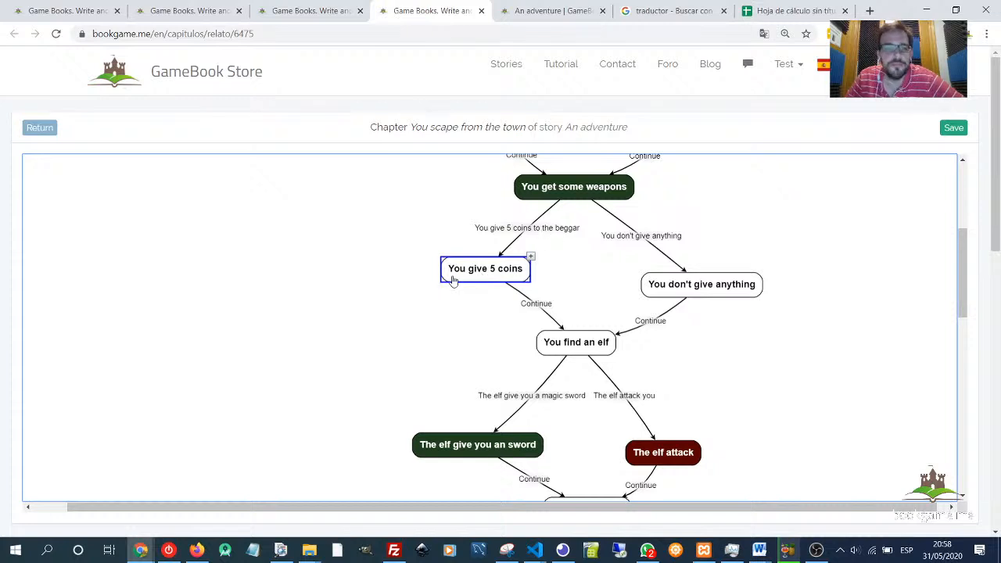
{"action": "left_click_drag", "start_coordinate": [494, 273], "coordinate": [495, 265]}
{"action": "scroll", "coordinate": [421, 373], "scroll_direction": "down", "scroll_amount": 1}
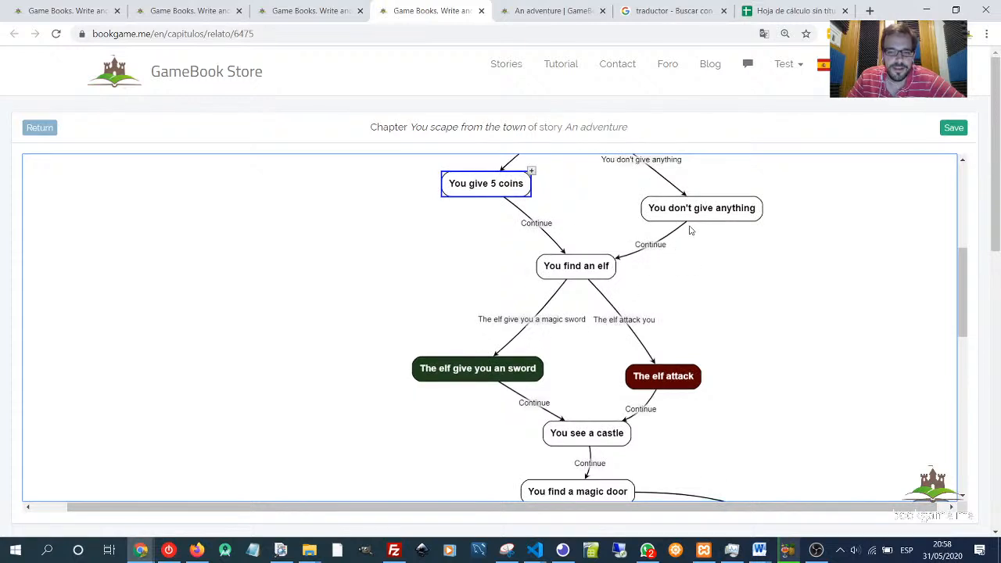
{"action": "left_click_drag", "start_coordinate": [693, 213], "coordinate": [689, 193]}
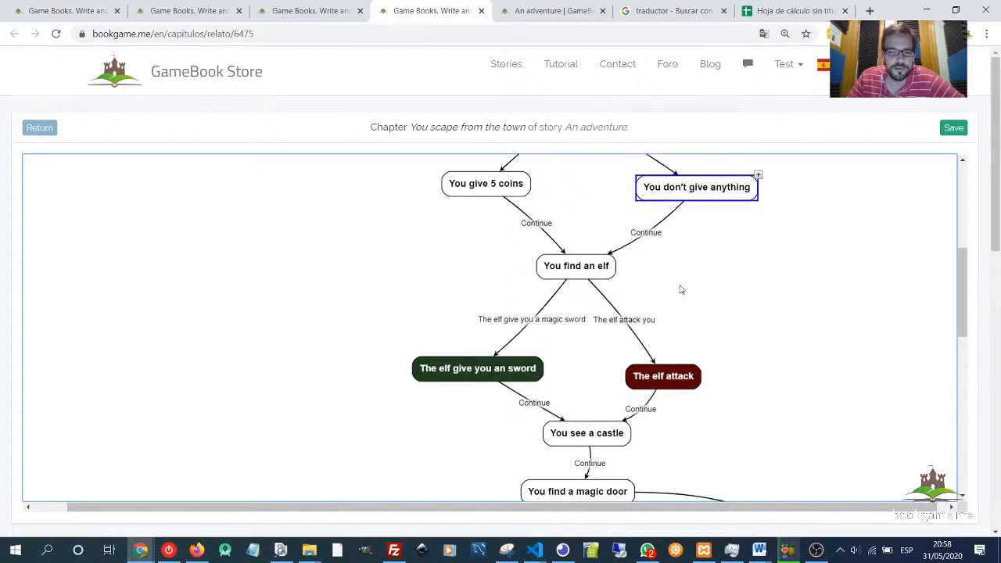
- Open the 'The elf attack you' link and review its Goodness required-parameter range, then close the editor
{"action": "double_click", "coordinate": [624, 321]}
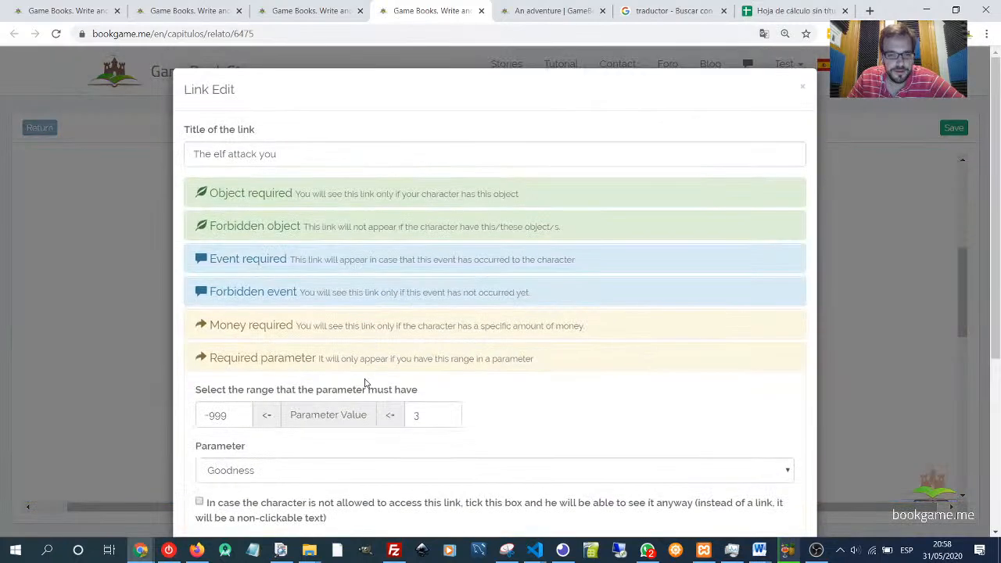
{"action": "scroll", "coordinate": [286, 360], "scroll_direction": "down", "scroll_amount": 1}
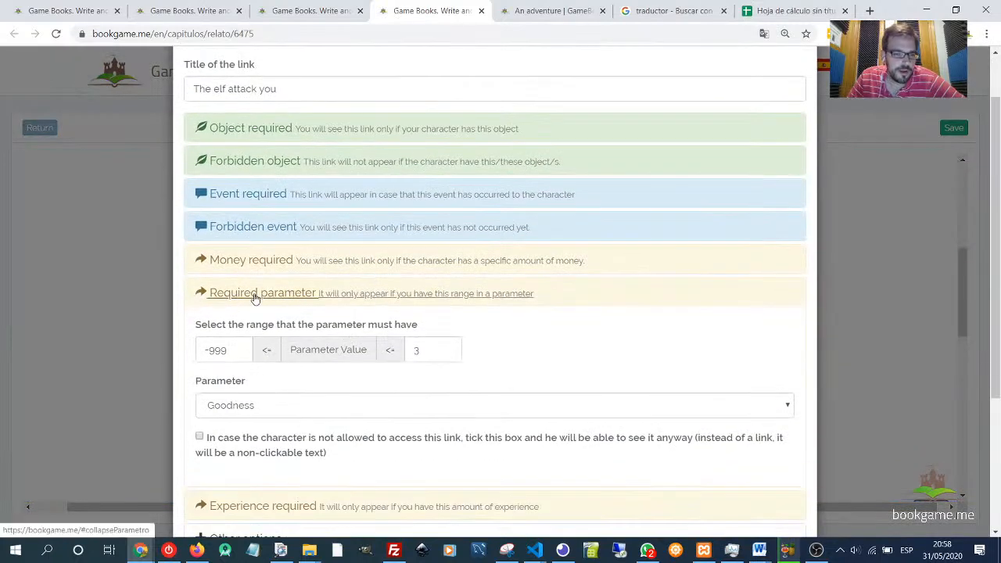
{"action": "left_click_drag", "start_coordinate": [230, 349], "coordinate": [195, 351]}
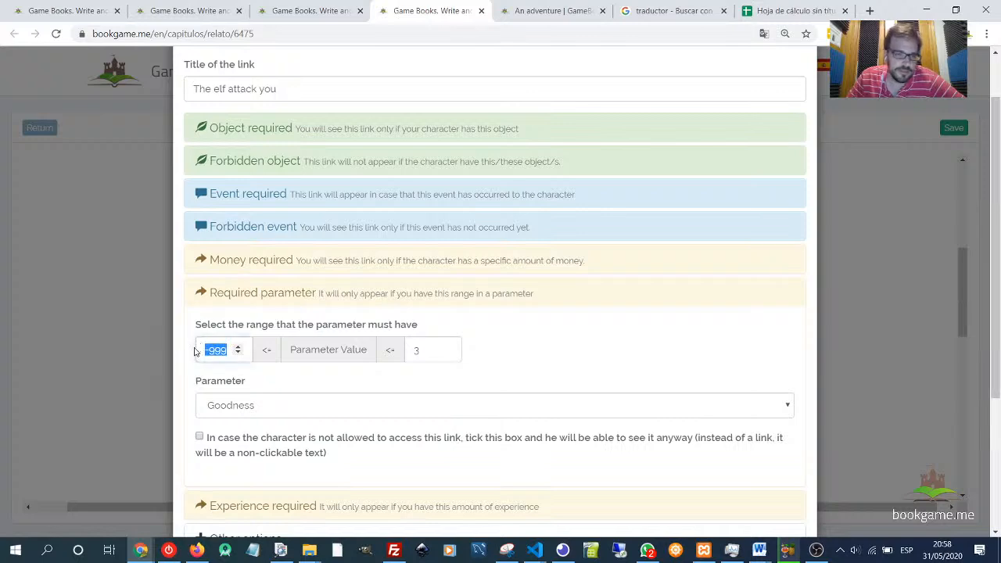
{"action": "left_click", "coordinate": [241, 291]}
{"action": "left_click", "coordinate": [802, 88]}
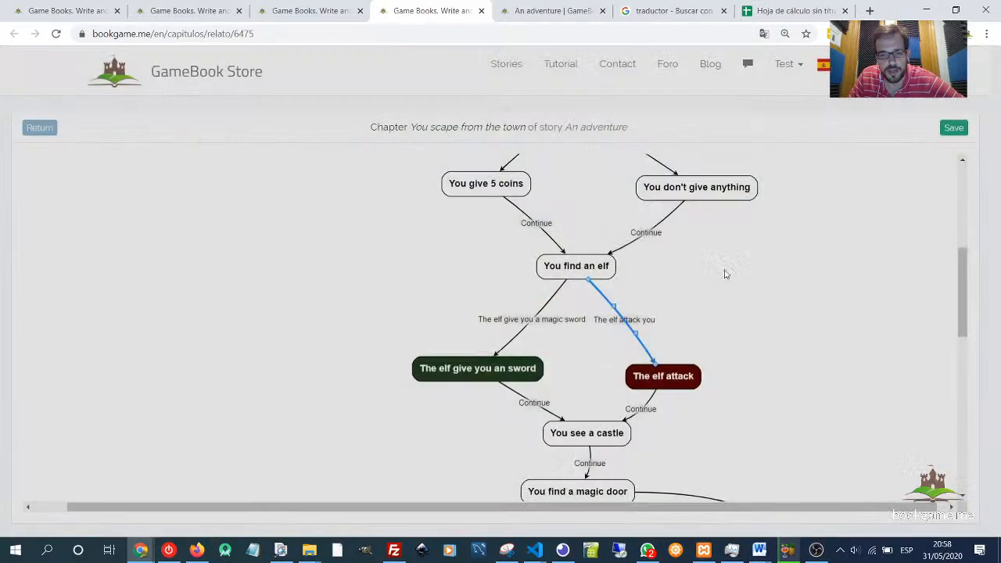
{"action": "left_click_drag", "start_coordinate": [333, 384], "coordinate": [375, 308]}
{"action": "left_click_drag", "start_coordinate": [325, 268], "coordinate": [288, 302]}
{"action": "left_click", "coordinate": [288, 8]}
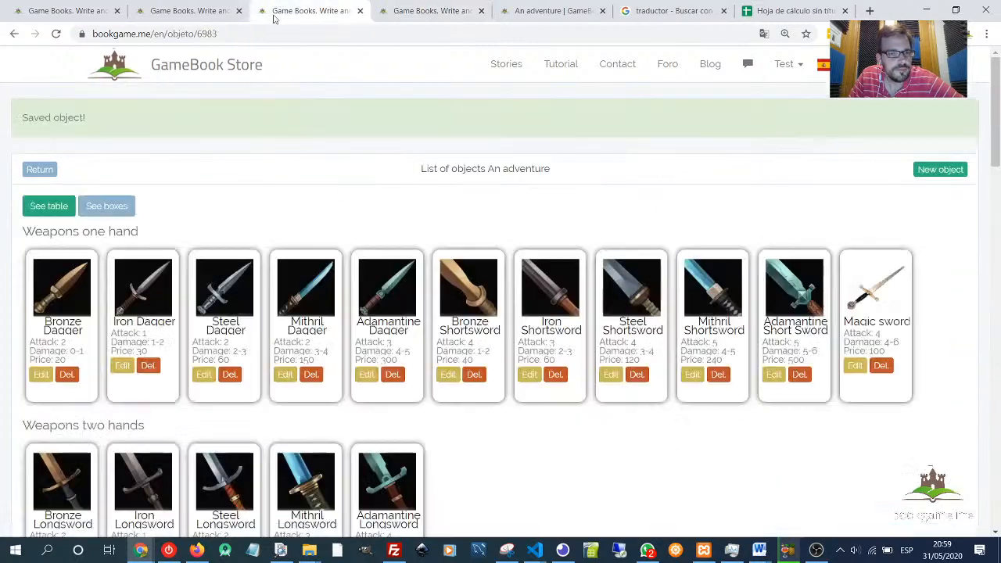
{"action": "left_click", "coordinate": [186, 11]}
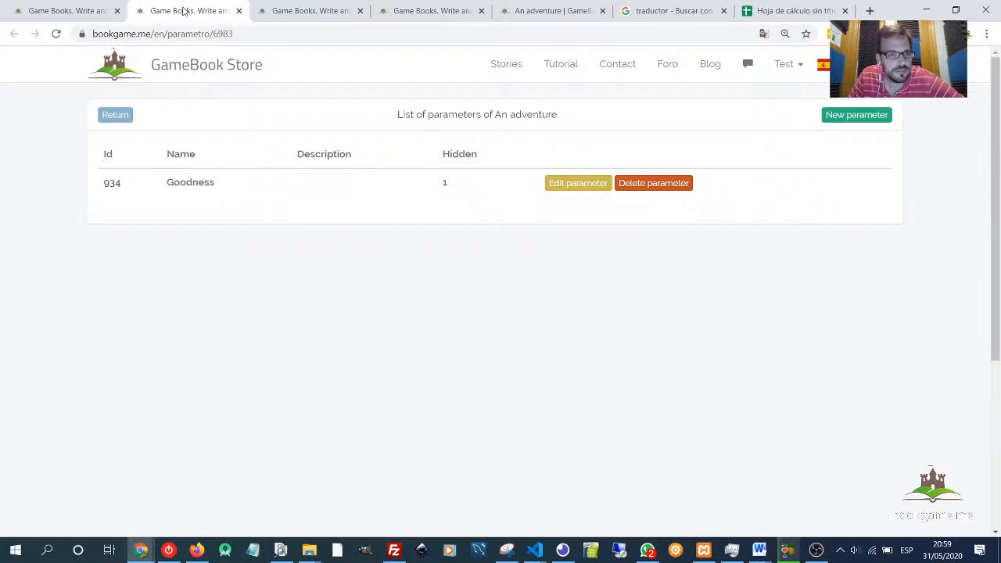
{"action": "left_click", "coordinate": [304, 10]}
{"action": "left_click", "coordinate": [421, 9]}
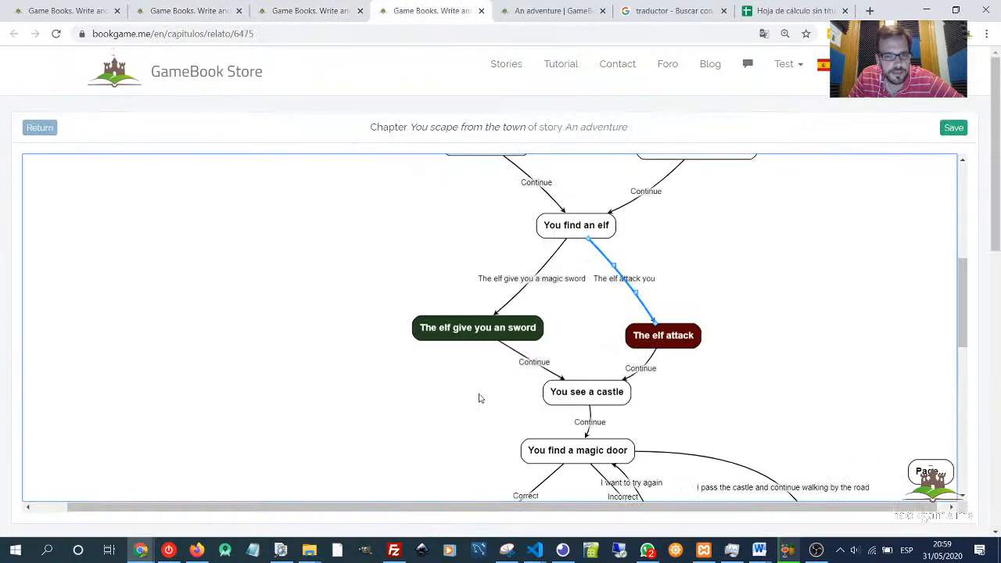
{"action": "scroll", "coordinate": [389, 212], "scroll_direction": "down", "scroll_amount": 5}
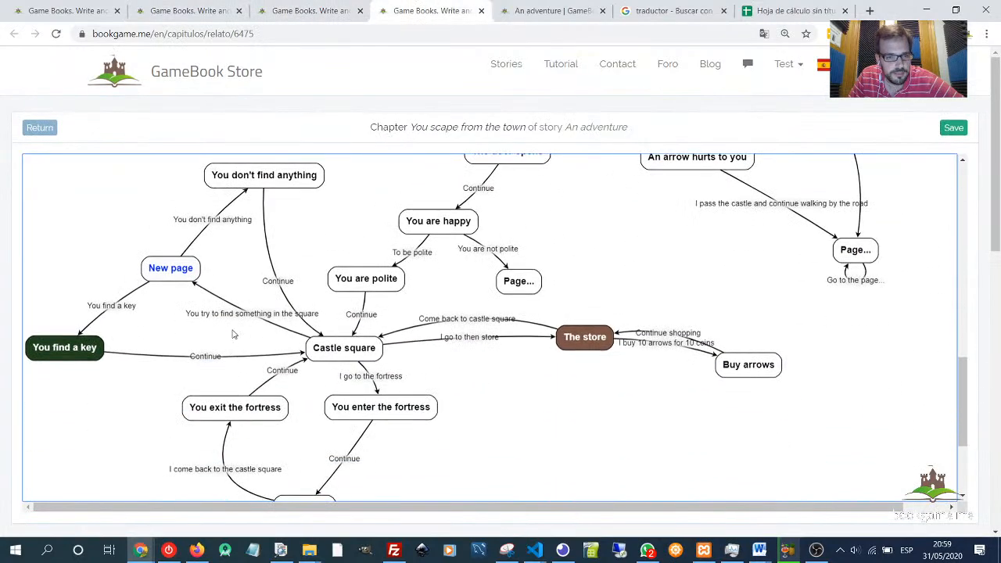
- Open the link 'You try to find something in the square' and expand its Experience required and Other options sections
{"action": "left_click", "coordinate": [247, 317]}
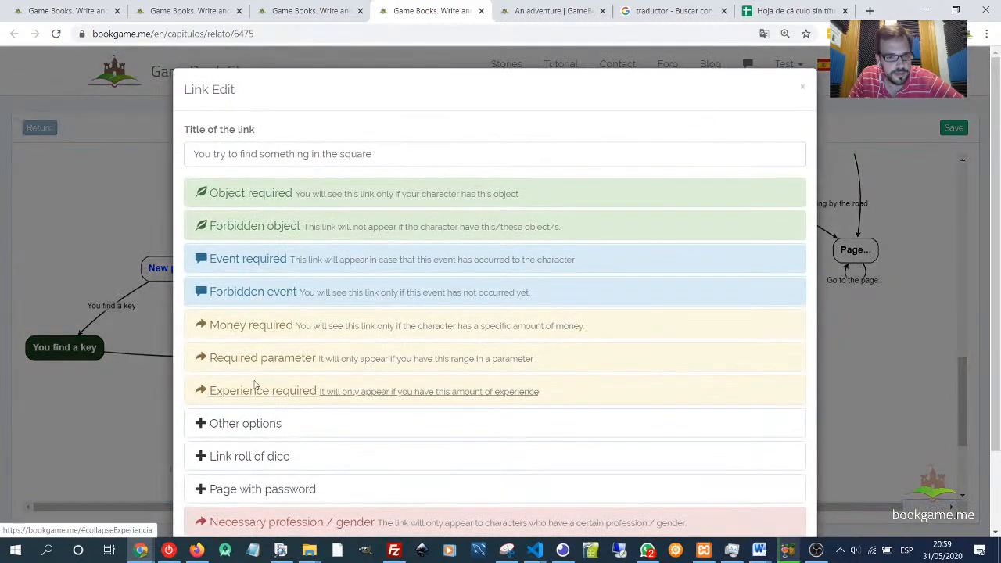
{"action": "left_click", "coordinate": [246, 394]}
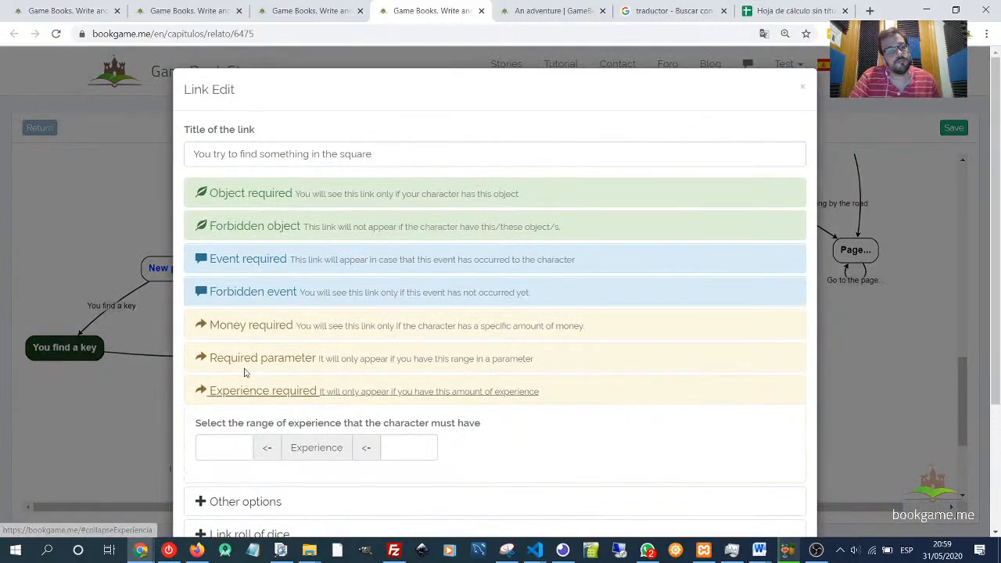
{"action": "scroll", "coordinate": [617, 416], "scroll_direction": "down", "scroll_amount": 2}
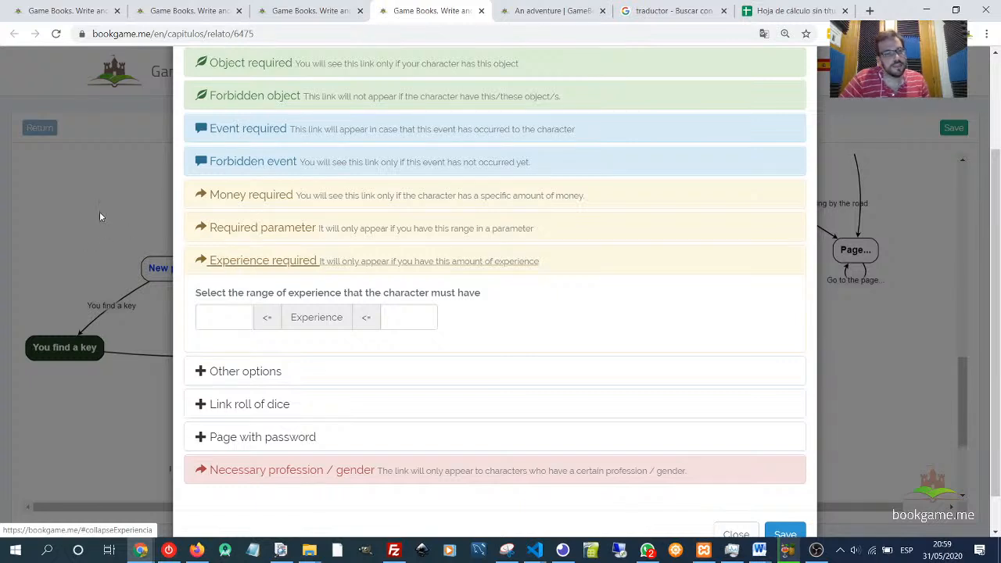
{"action": "left_click", "coordinate": [253, 232]}
{"action": "left_click", "coordinate": [253, 232]}
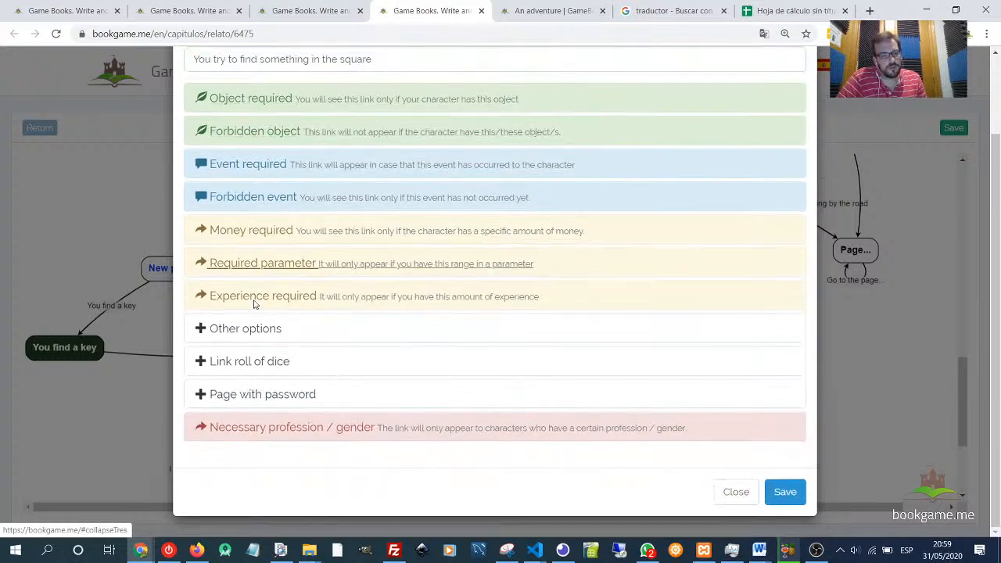
{"action": "left_click", "coordinate": [252, 331]}
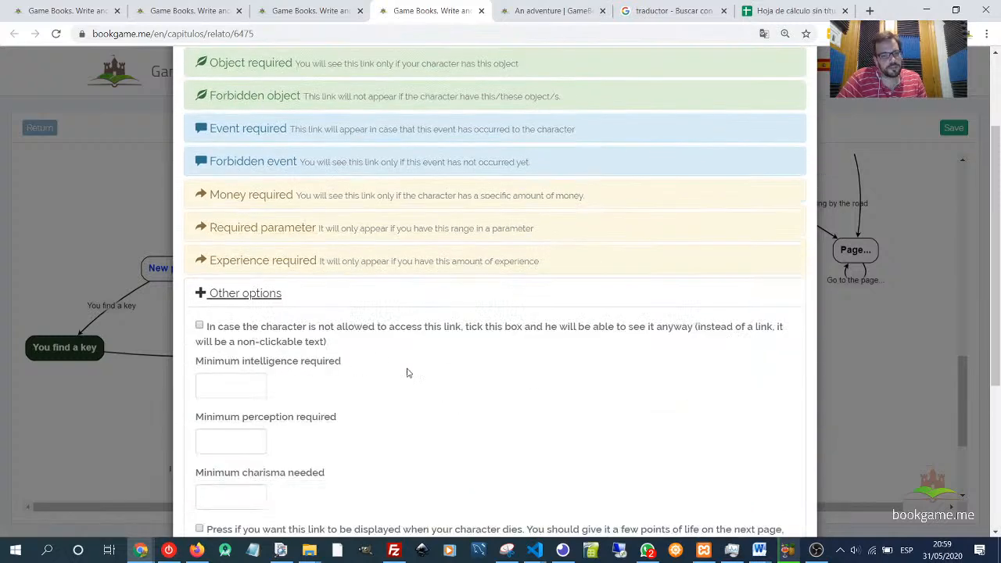
{"action": "scroll", "coordinate": [376, 348], "scroll_direction": "down", "scroll_amount": 3}
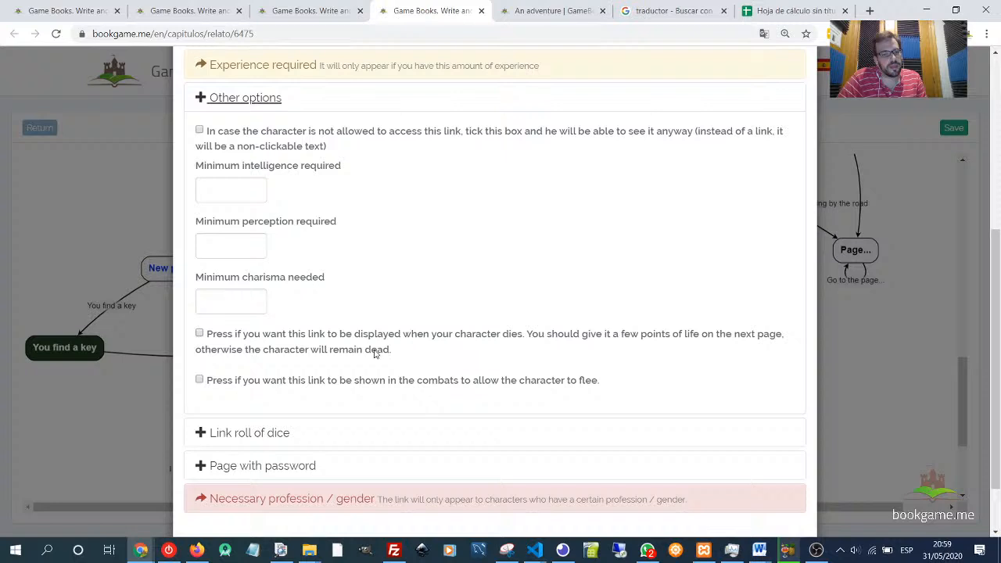
- Examine the minimum intelligence, perception and charisma requirement fields in Other options
{"action": "left_click", "coordinate": [210, 190]}
{"action": "left_click_drag", "start_coordinate": [203, 167], "coordinate": [337, 164]}
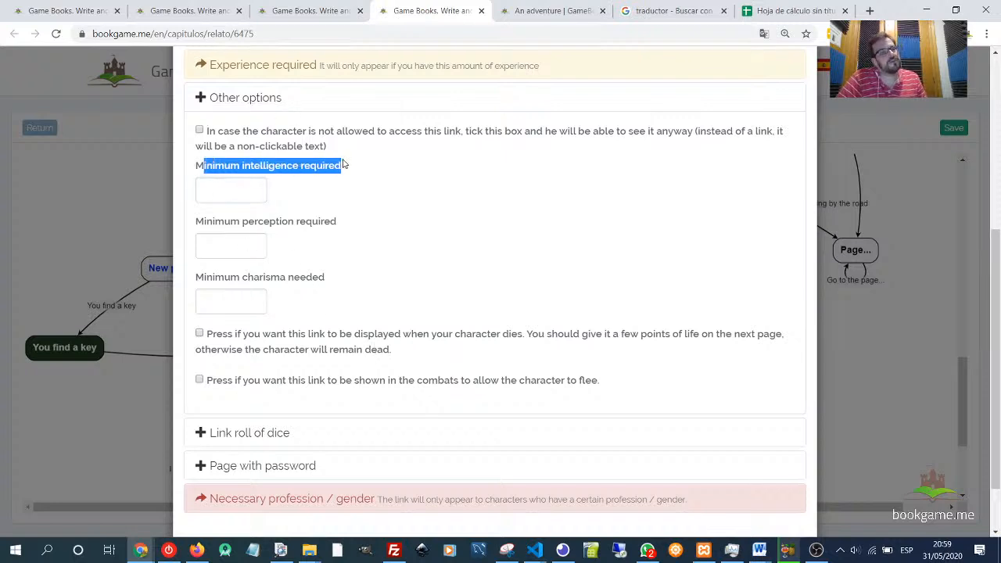
{"action": "left_click", "coordinate": [216, 193]}
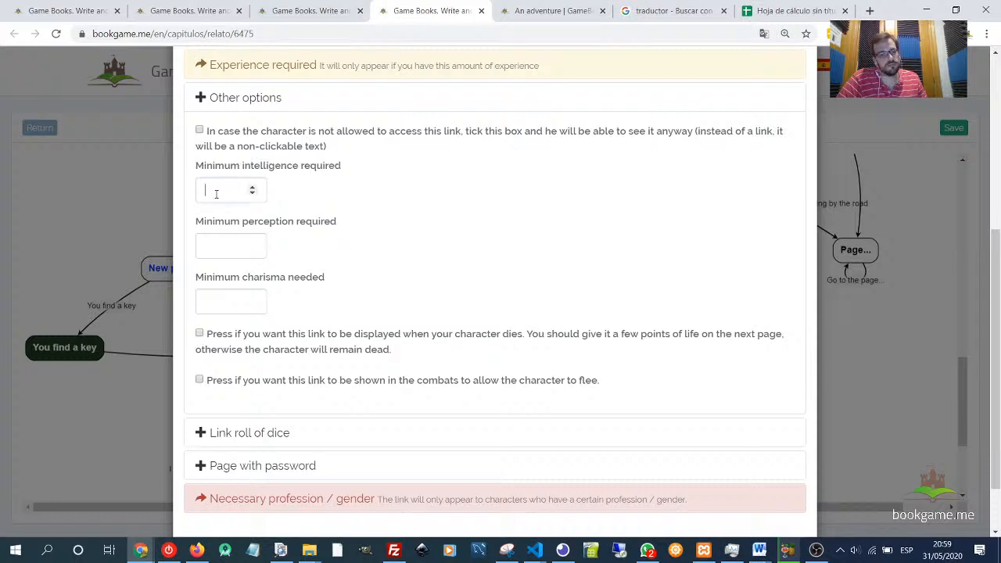
{"action": "left_click", "coordinate": [236, 242]}
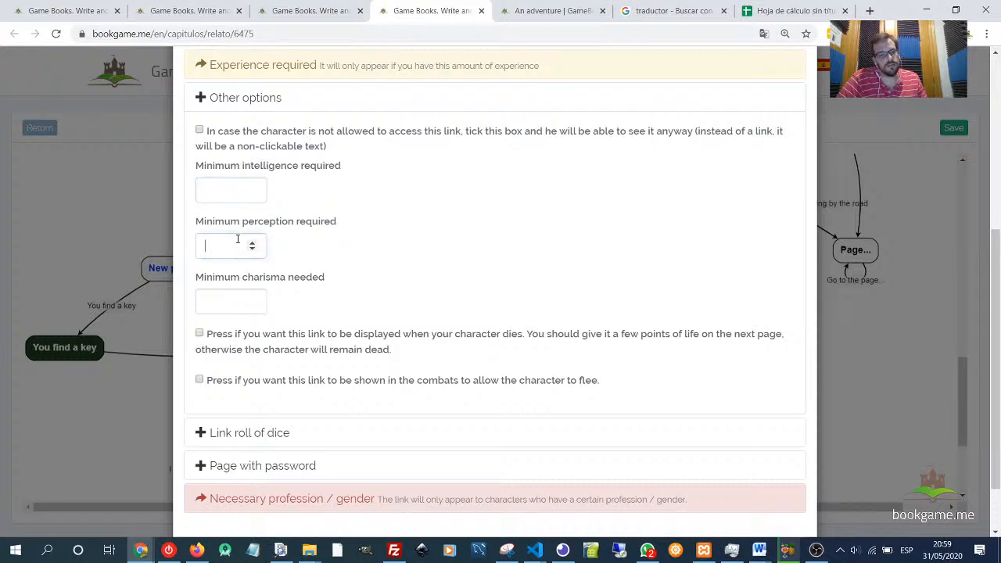
{"action": "double_click", "coordinate": [268, 165]}
{"action": "left_click", "coordinate": [261, 173]}
{"action": "double_click", "coordinate": [262, 170]}
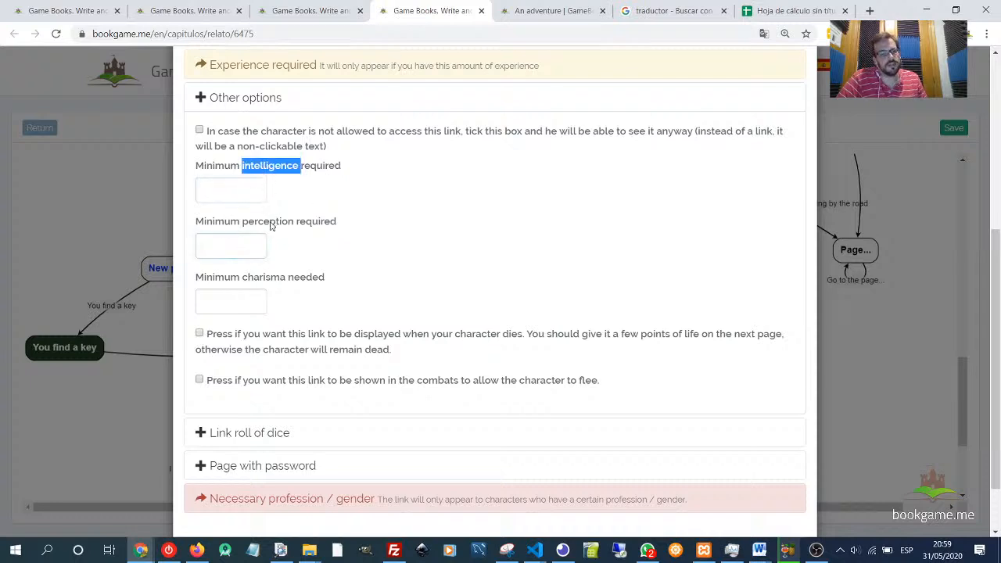
{"action": "double_click", "coordinate": [269, 222]}
{"action": "double_click", "coordinate": [272, 278]}
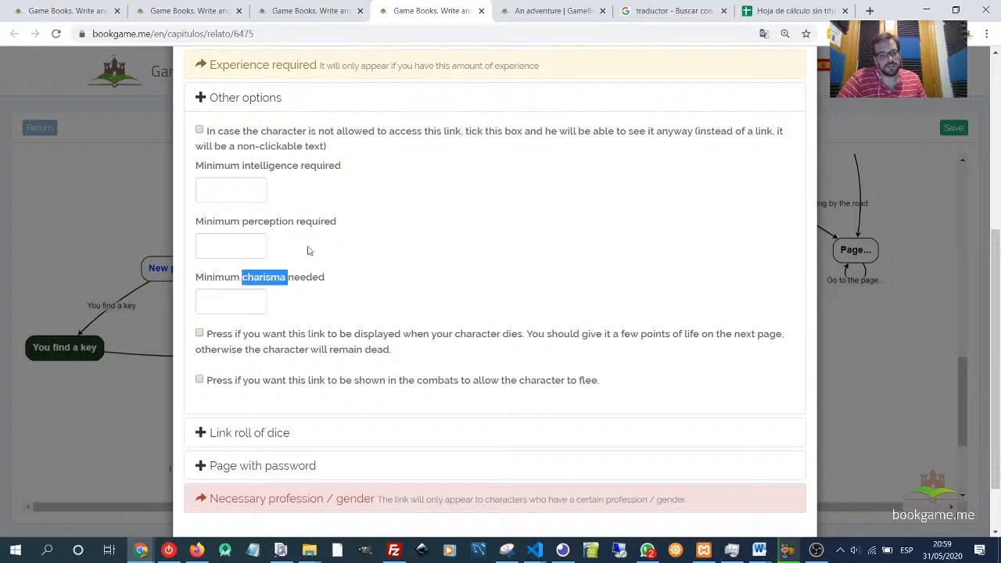
- Tick the option to show the link as non-clickable text when not allowed, and set minimum charisma to 2
{"action": "left_click_drag", "start_coordinate": [215, 132], "coordinate": [414, 150]}
{"action": "left_click", "coordinate": [367, 148]}
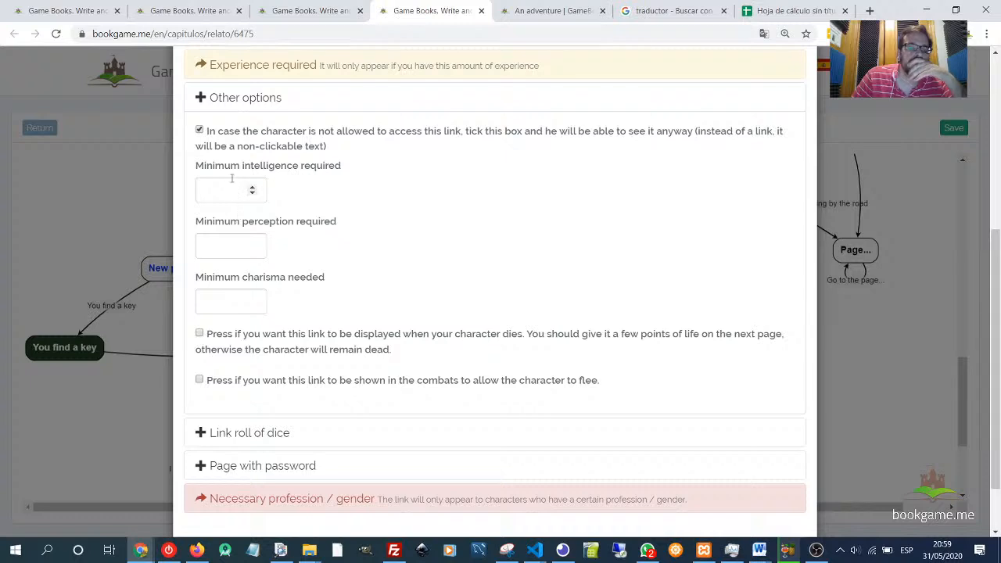
{"action": "left_click", "coordinate": [232, 300]}
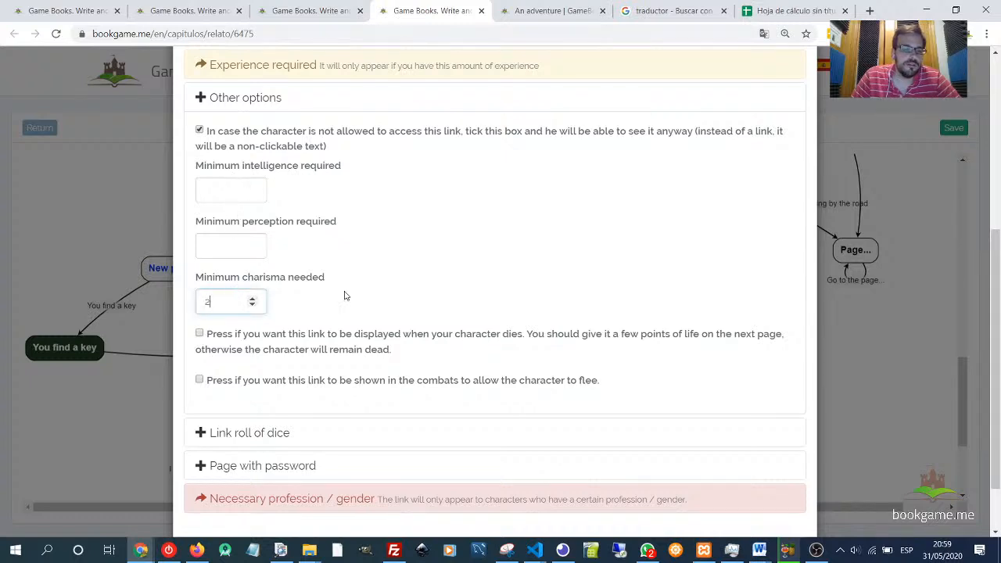
- Clear the minimum charisma requirement of the square link and save the link
{"action": "type", "text": "2"}
{"action": "left_click", "coordinate": [384, 295]}
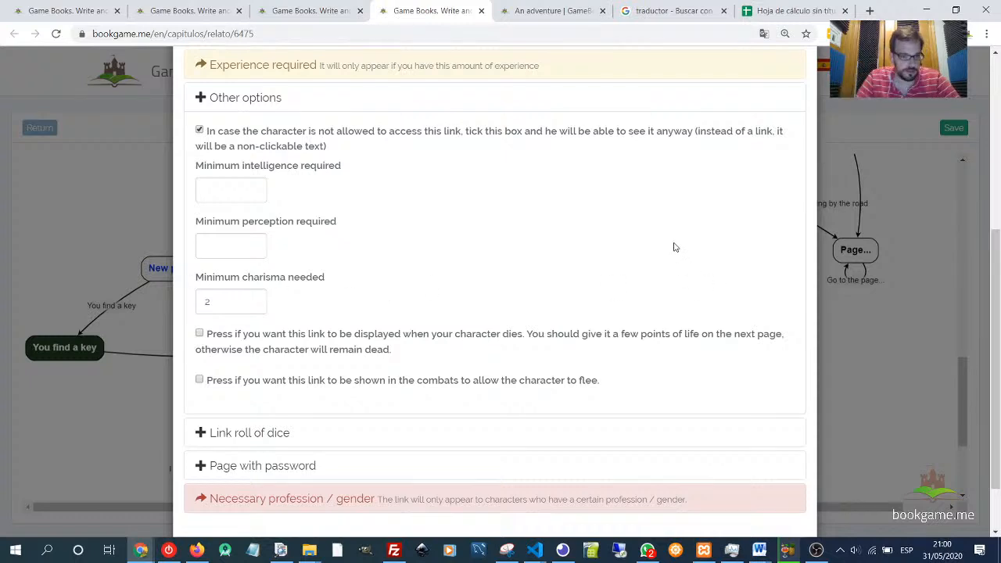
{"action": "scroll", "coordinate": [581, 262], "scroll_direction": "down", "scroll_amount": 1}
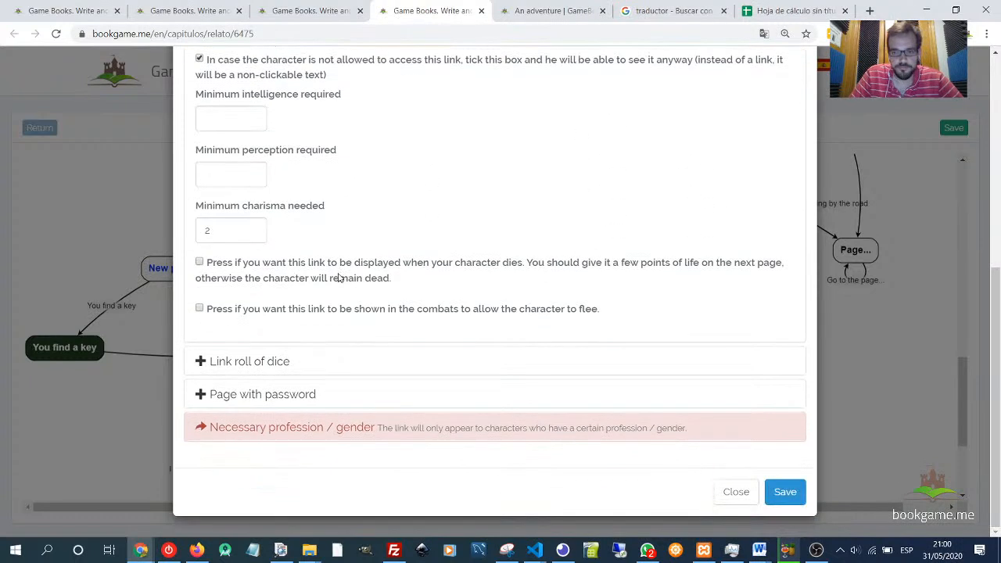
{"action": "double_click", "coordinate": [214, 230]}
{"action": "key", "text": "BackSpace"}
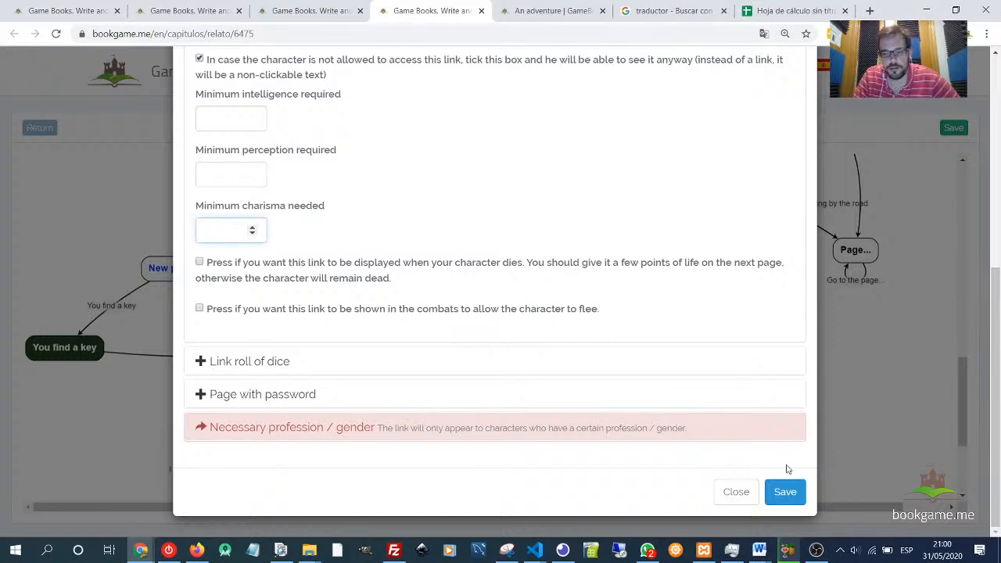
{"action": "left_click", "coordinate": [790, 490]}
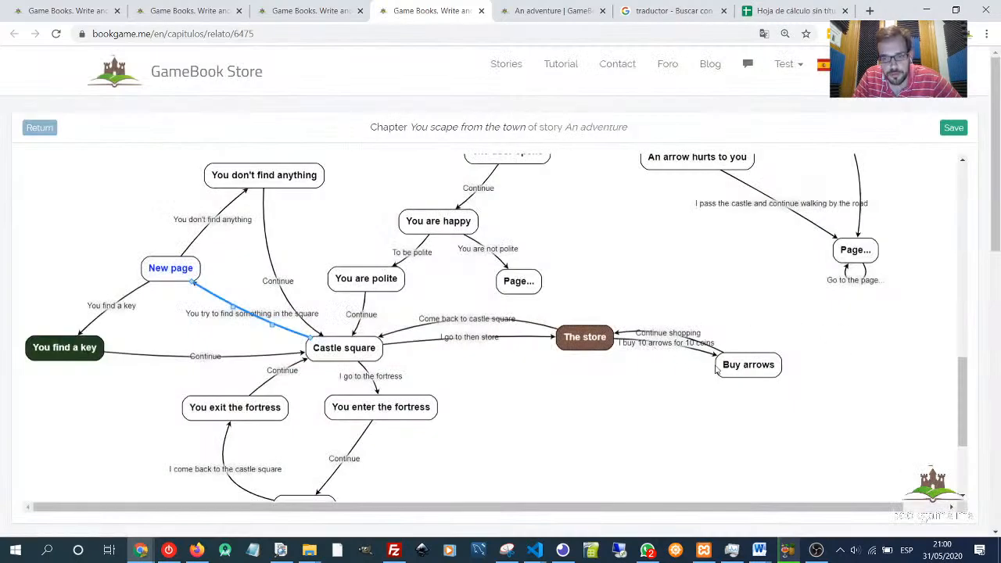
- Draw a new link from The store to a new page and title it 'You buy 10 arrows for 5 coins'
{"action": "left_click_drag", "start_coordinate": [594, 346], "coordinate": [678, 418]}
{"action": "left_click", "coordinate": [639, 382]}
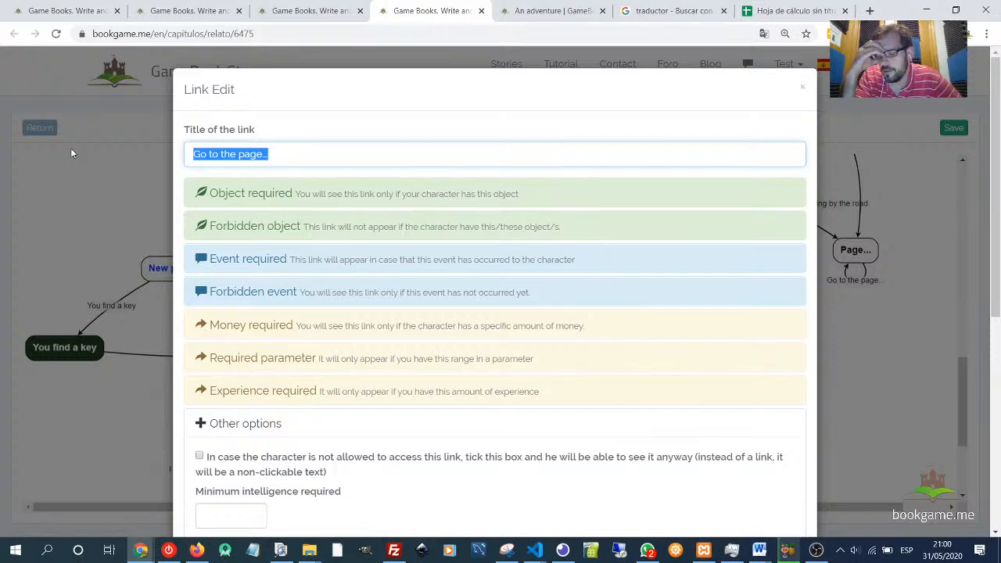
{"action": "type", "text": "You buy 10 arrows fo"}
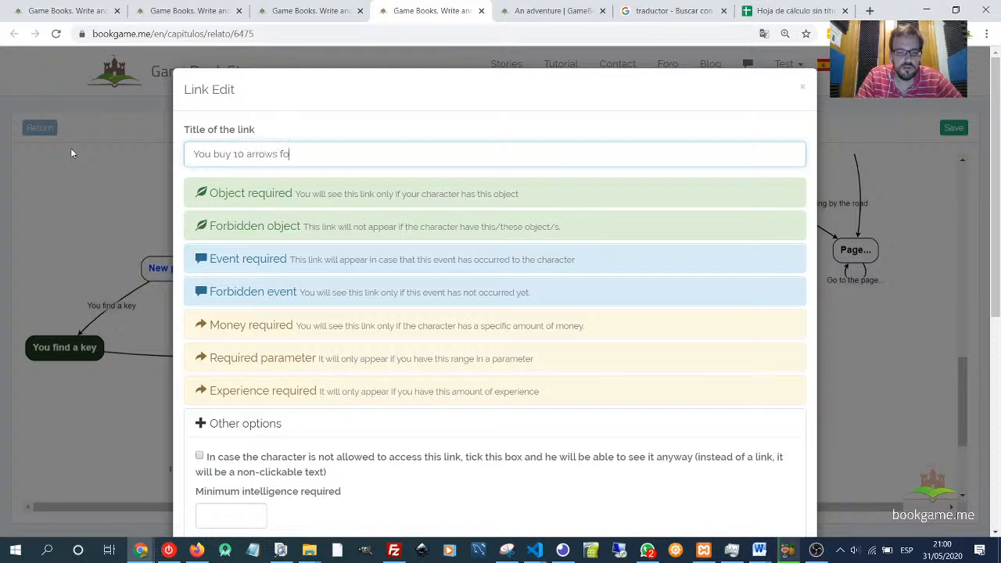
{"action": "type", "text": "coins"}
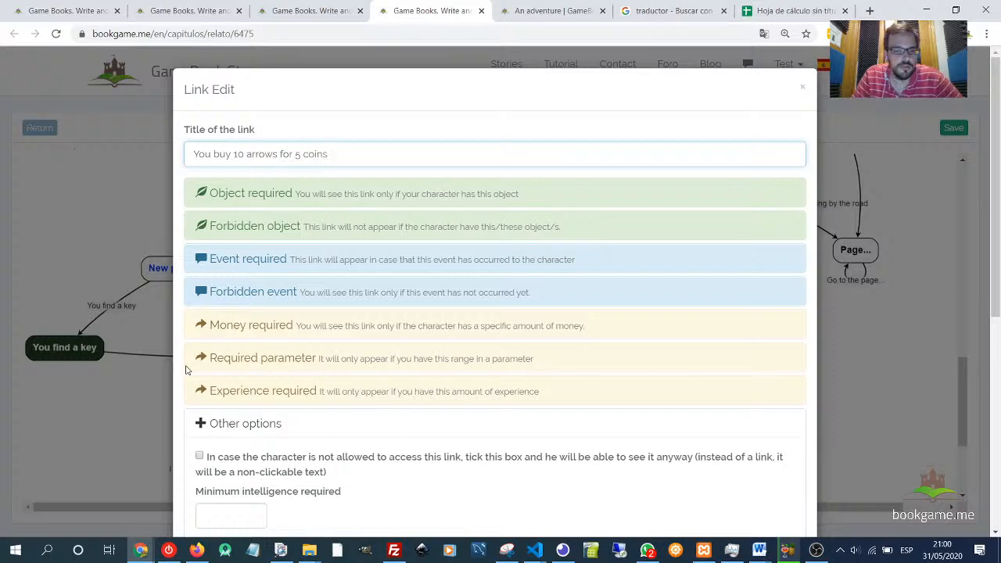
- Set the link's minimum charisma to 2 and tick the option to show it as non-clickable text when not allowed
{"action": "scroll", "coordinate": [230, 375], "scroll_direction": "down", "scroll_amount": 2}
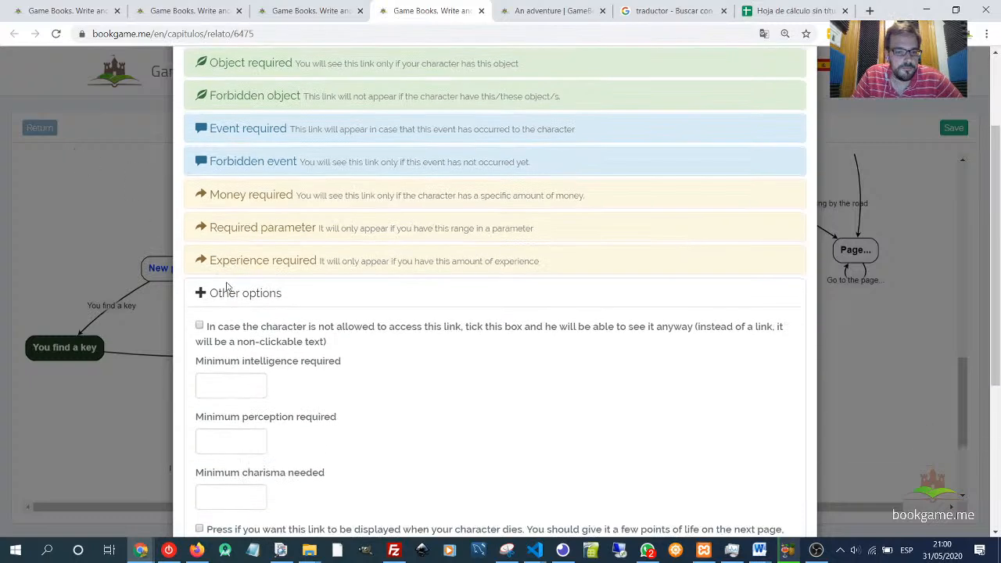
{"action": "left_click", "coordinate": [235, 294]}
{"action": "left_click", "coordinate": [265, 227]}
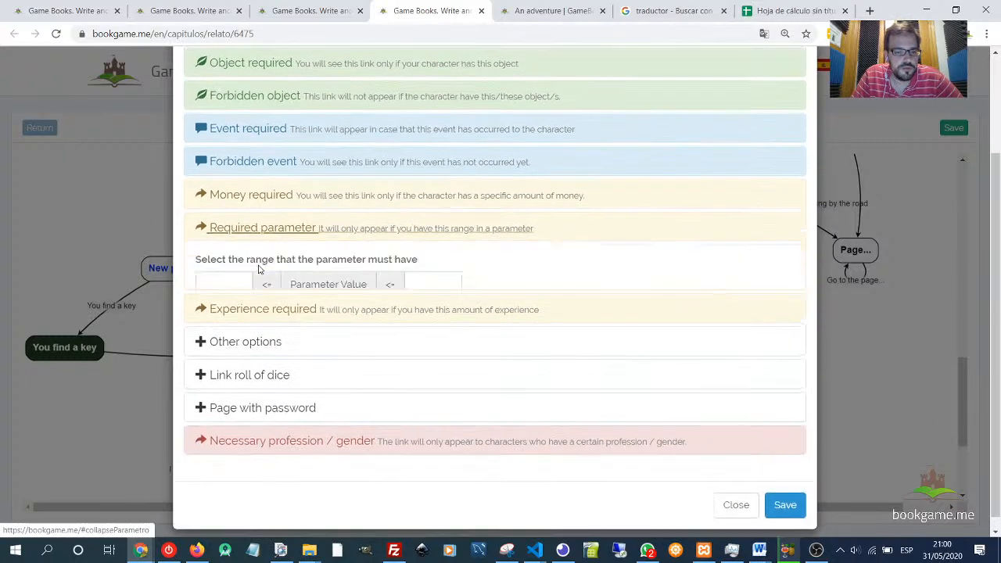
{"action": "left_click", "coordinate": [264, 227]}
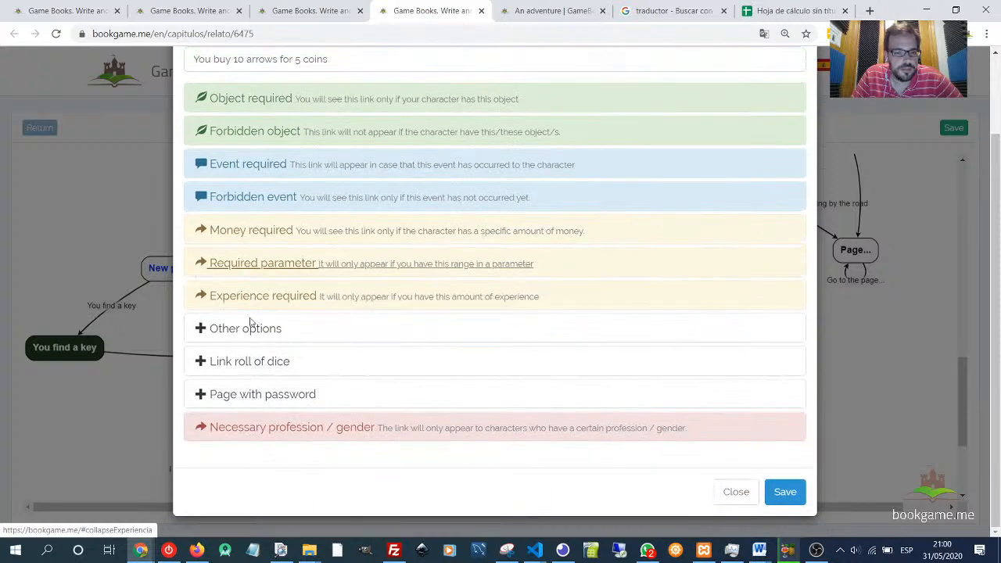
{"action": "left_click", "coordinate": [245, 329]}
{"action": "scroll", "coordinate": [227, 360], "scroll_direction": "down", "scroll_amount": 1}
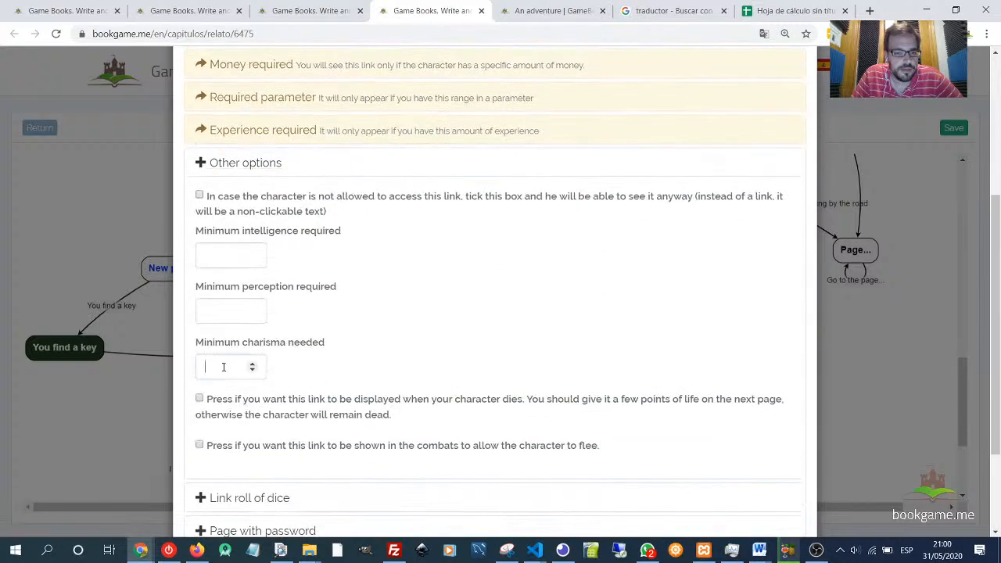
{"action": "left_click", "coordinate": [224, 367]}
{"action": "type", "text": "2"}
{"action": "left_click_drag", "start_coordinate": [246, 197], "coordinate": [695, 200]}
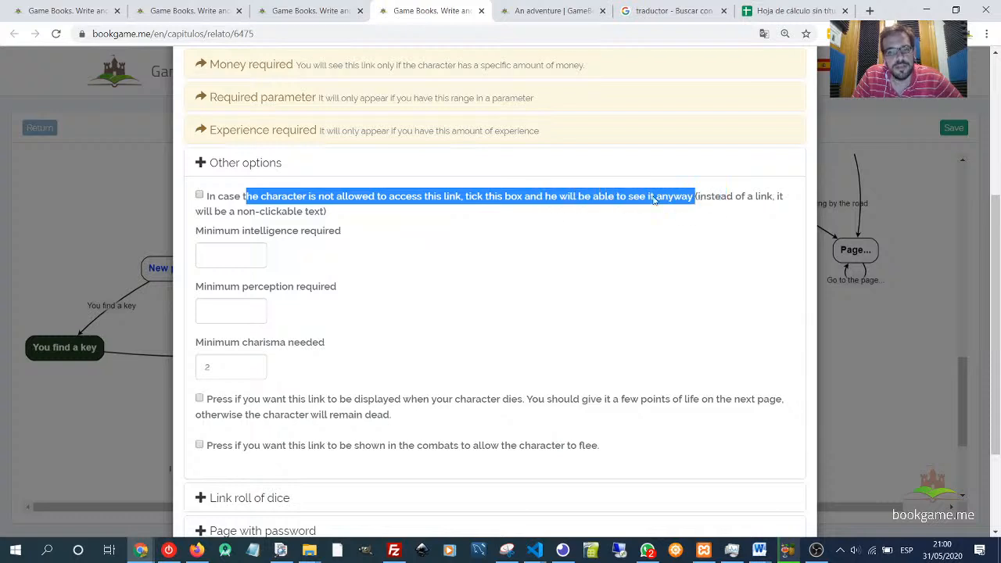
{"action": "left_click", "coordinate": [200, 195]}
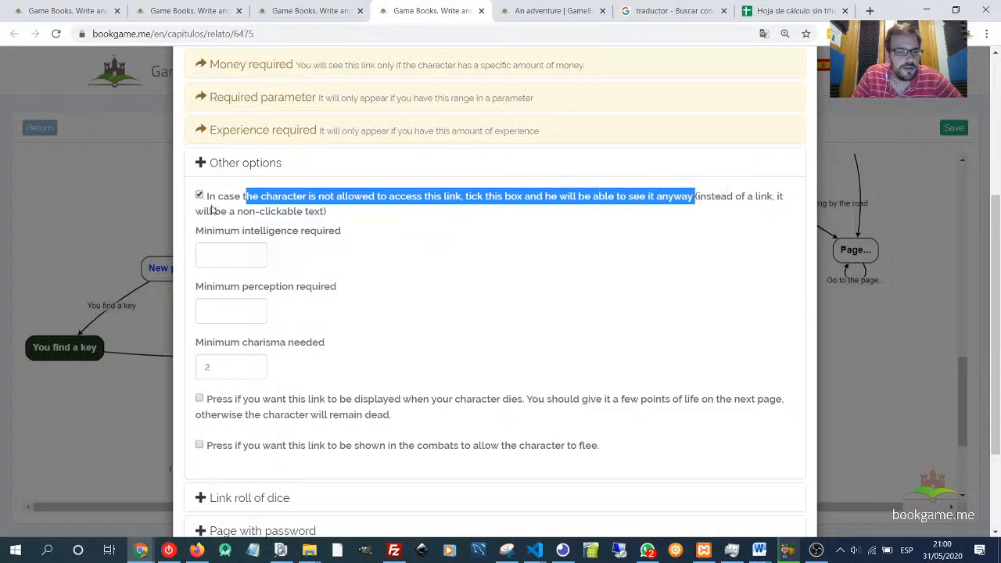
- Append '(you need 2 points in charisma)' to the link title
{"action": "left_click", "coordinate": [435, 278]}
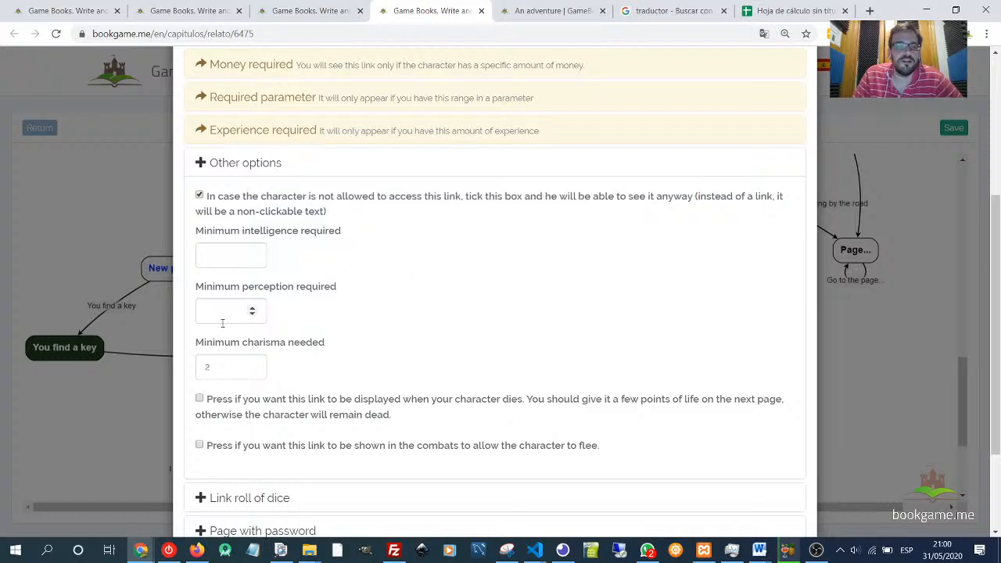
{"action": "left_click", "coordinate": [232, 366]}
{"action": "scroll", "coordinate": [370, 331], "scroll_direction": "up", "scroll_amount": 4}
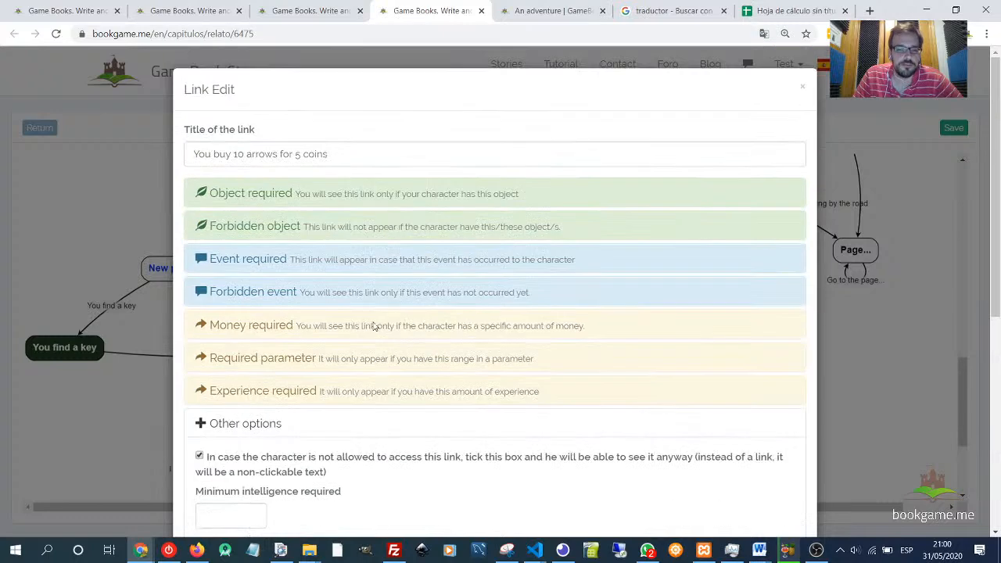
{"action": "left_click", "coordinate": [339, 154]}
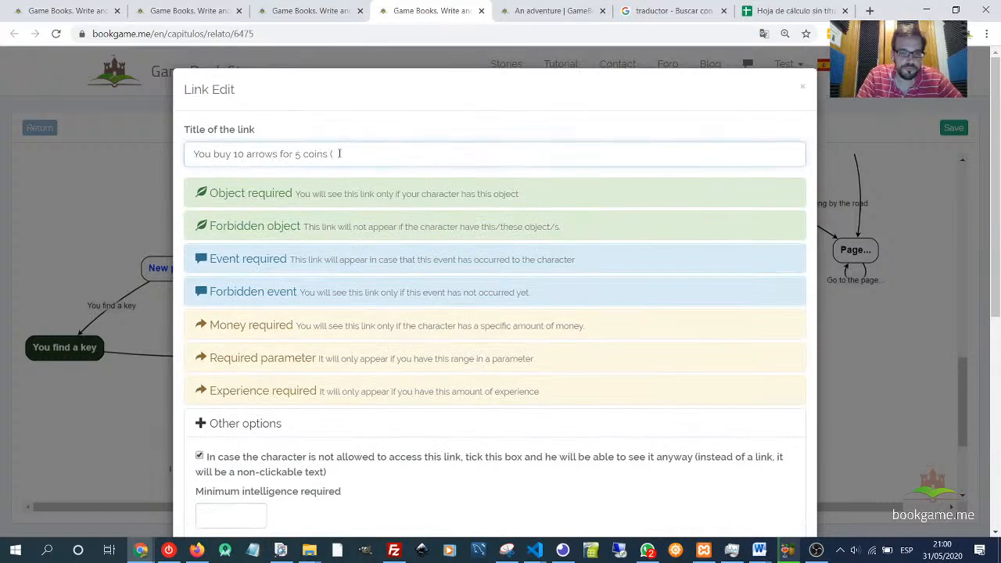
{"action": "type", "text": "(you need"}
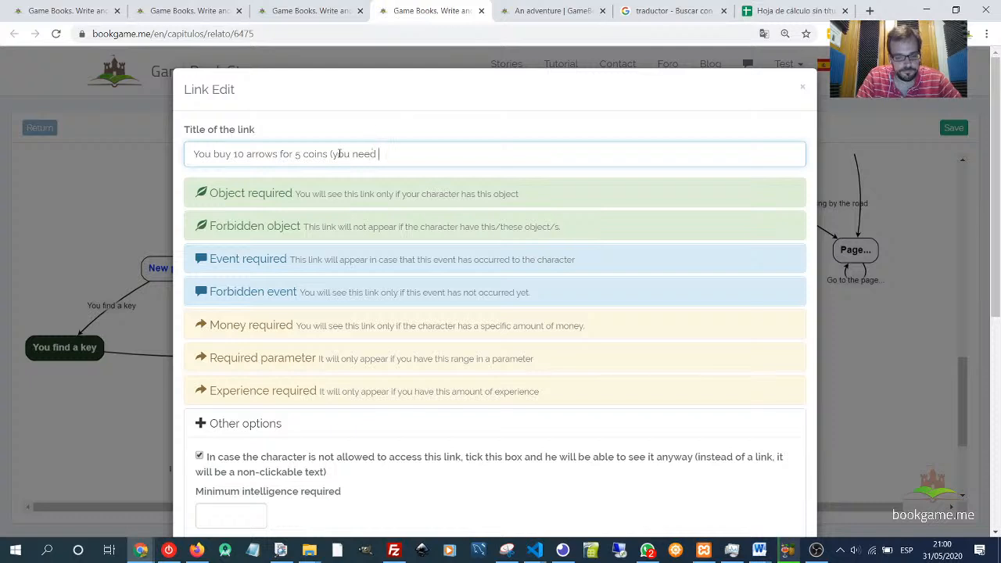
{"action": "type", "text": " 2 points"}
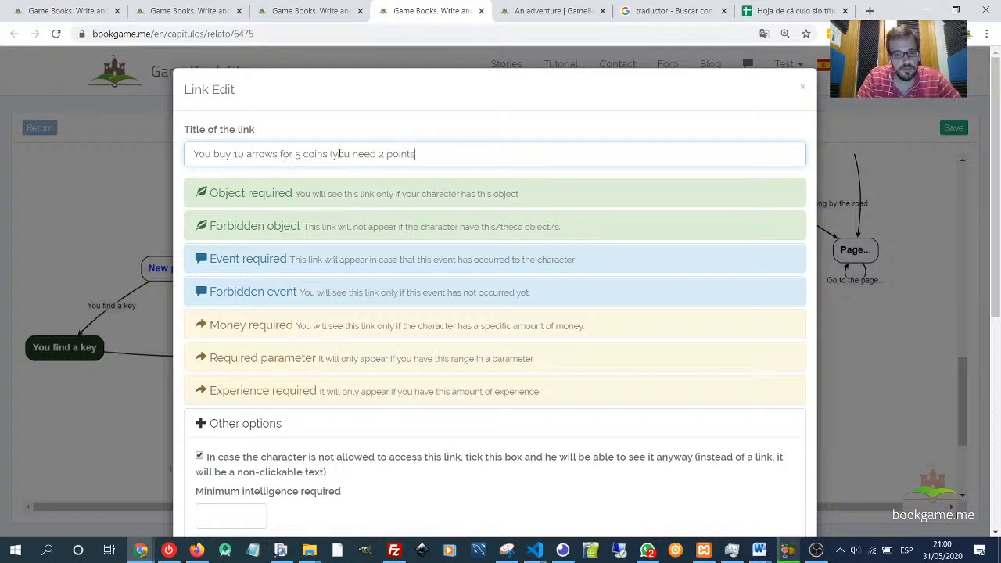
{"action": "type", "text": " in charin"}
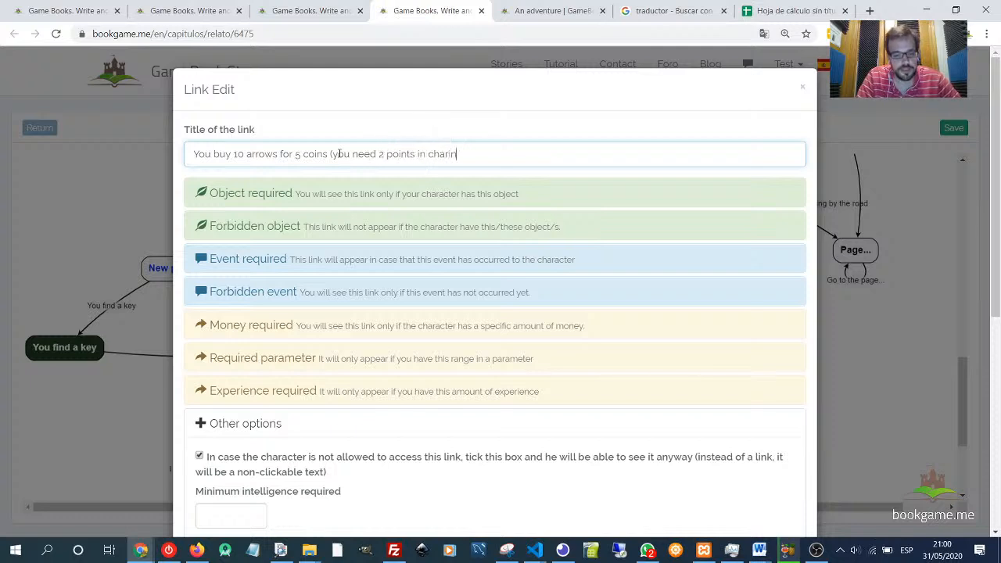
{"action": "key", "text": "BackSpace"}
{"action": "key", "text": "BackSpace"}
{"action": "key", "text": "BackSpace"}
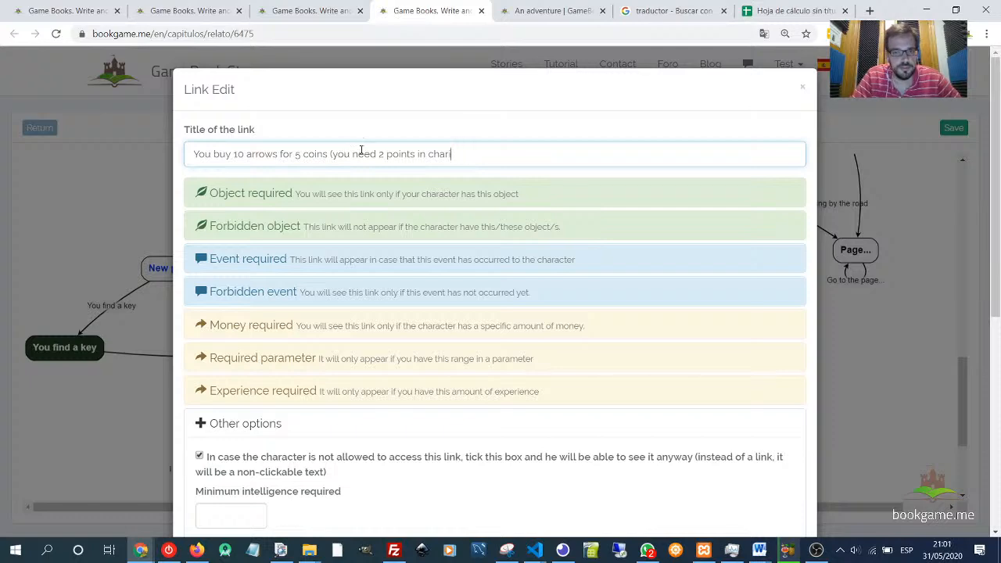
{"action": "type", "text": "isma"}
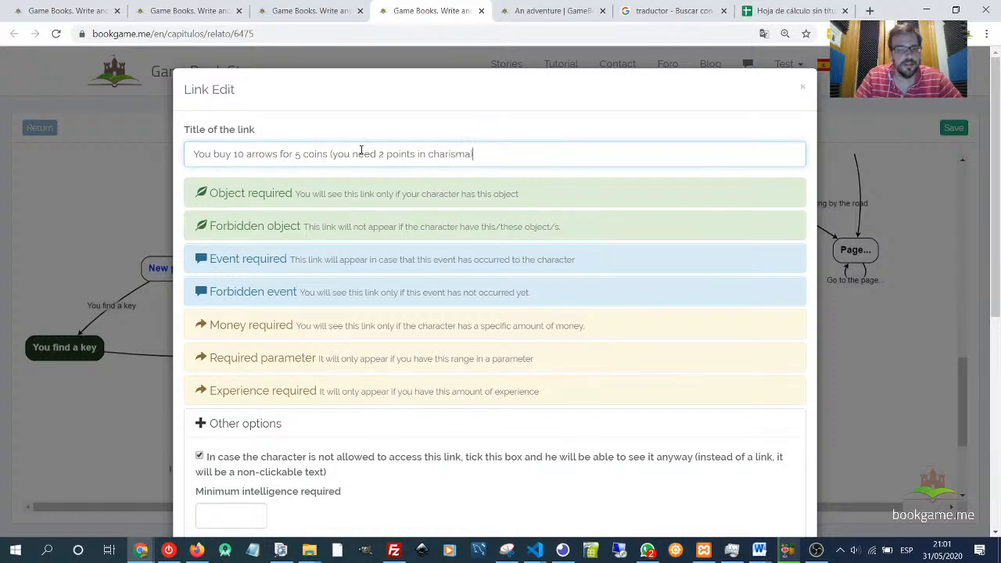
- Set the link's required money to 5 and save the link
{"action": "scroll", "coordinate": [361, 150], "scroll_direction": "down", "scroll_amount": 4}
{"action": "left_click", "coordinate": [242, 169]}
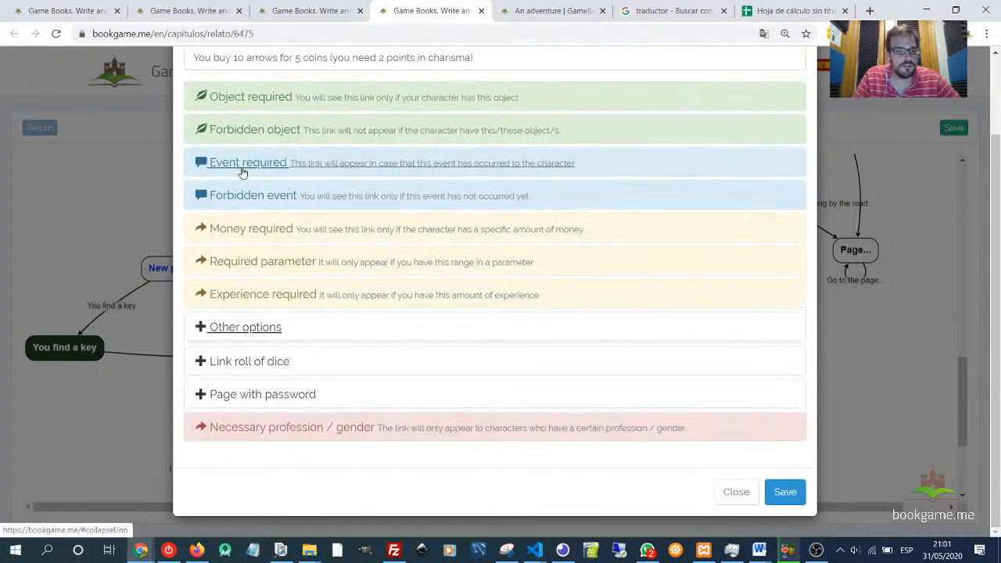
{"action": "left_click", "coordinate": [238, 232]}
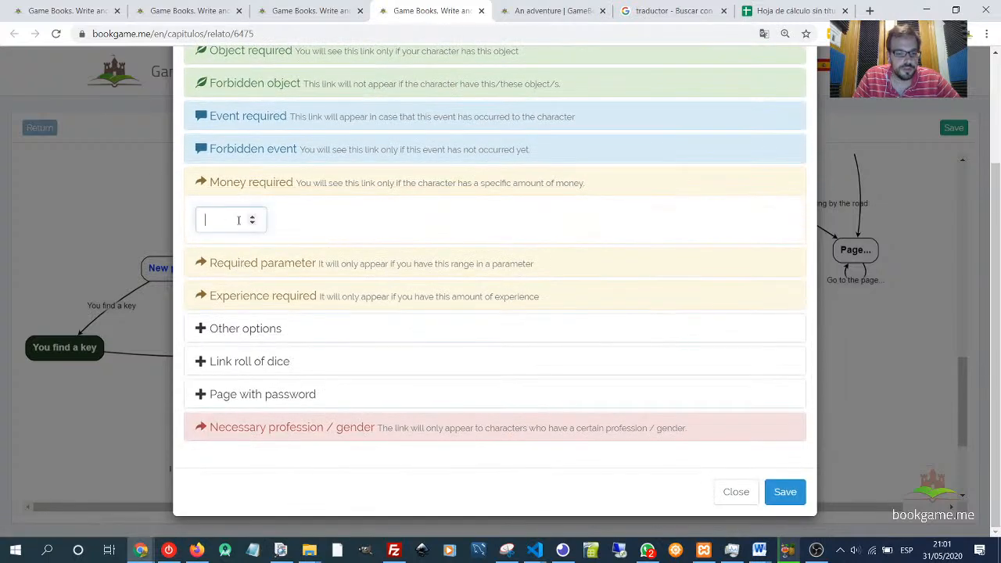
{"action": "type", "text": "5"}
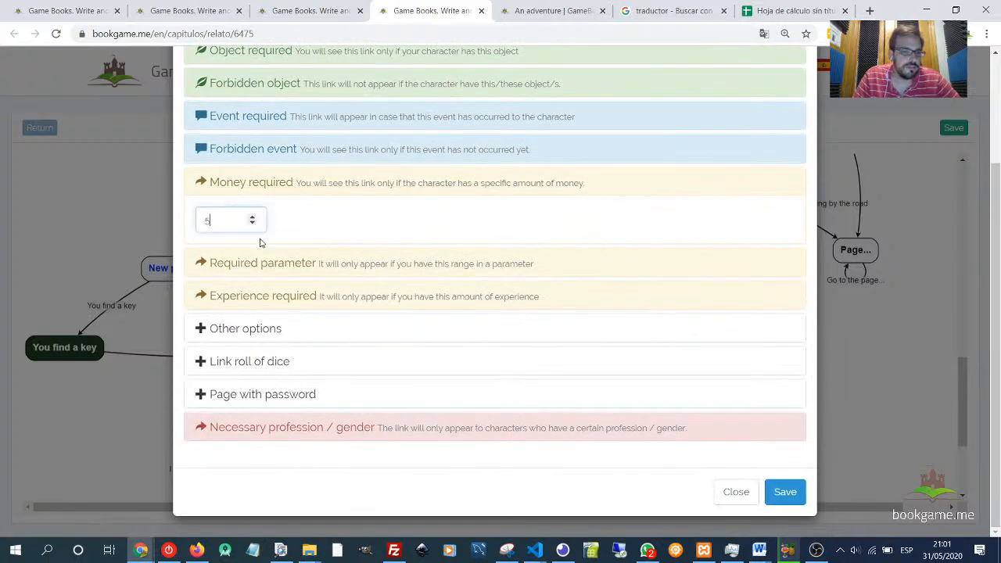
{"action": "left_click", "coordinate": [784, 492]}
- Move the new page node lower and write 'You get 10 arrows' as its page text
{"action": "scroll", "coordinate": [626, 391], "scroll_direction": "down", "scroll_amount": 1}
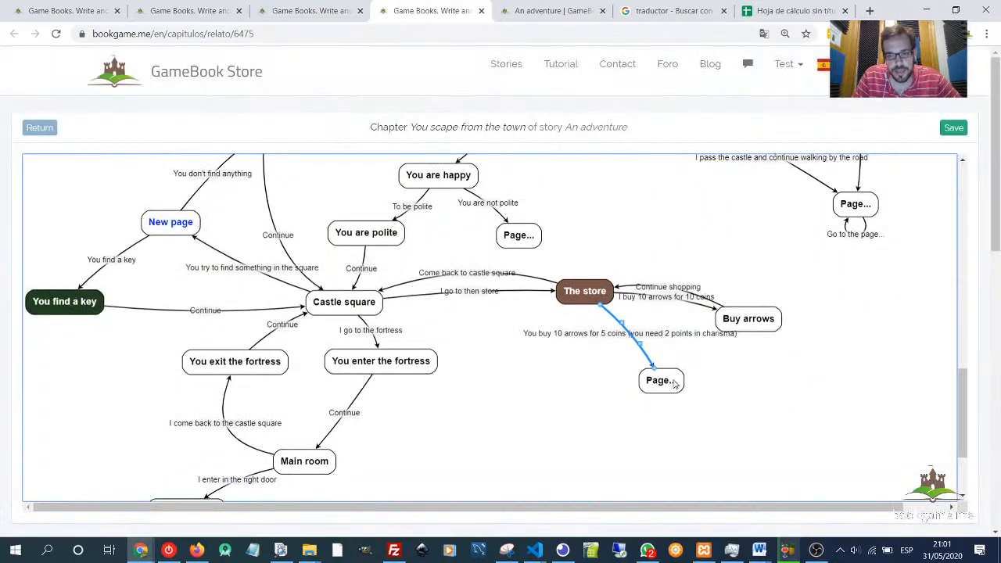
{"action": "left_click_drag", "start_coordinate": [674, 383], "coordinate": [640, 415]}
{"action": "double_click", "coordinate": [640, 414]}
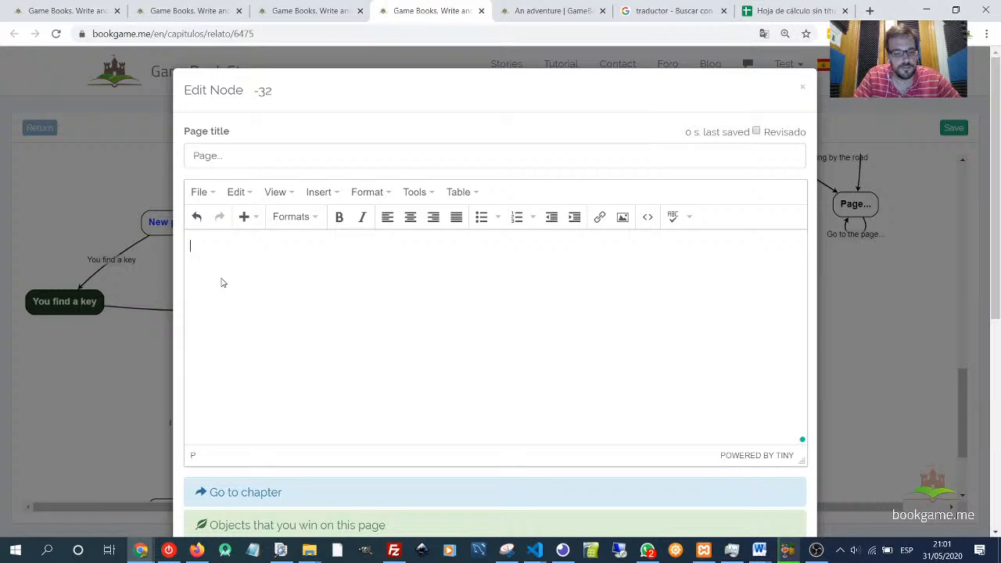
{"action": "type", "text": "You get 1"}
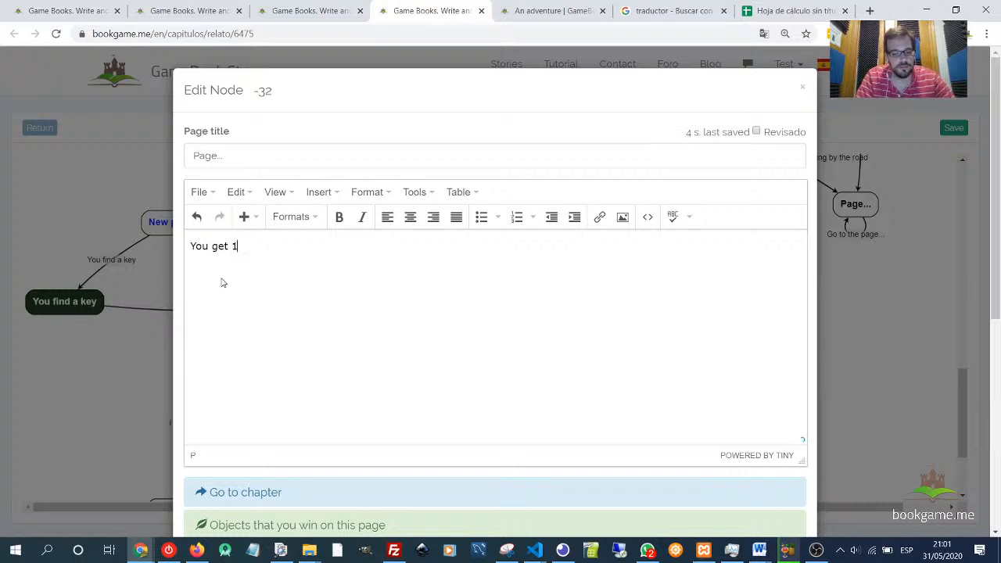
{"action": "type", "text": "0 rro"}
{"action": "key", "text": "BackSpace"}
{"action": "type", "text": "a"}
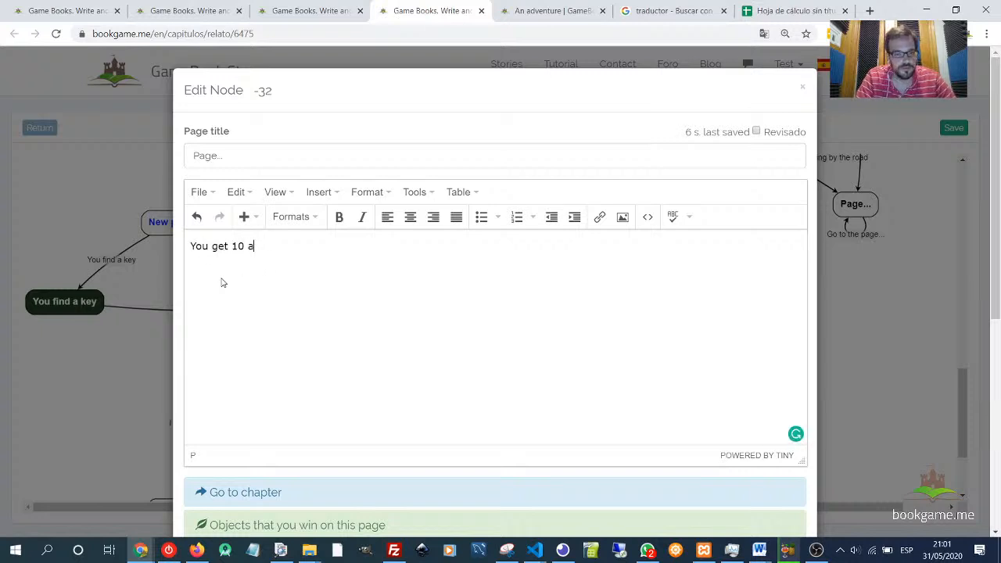
{"action": "type", "text": "rrows"}
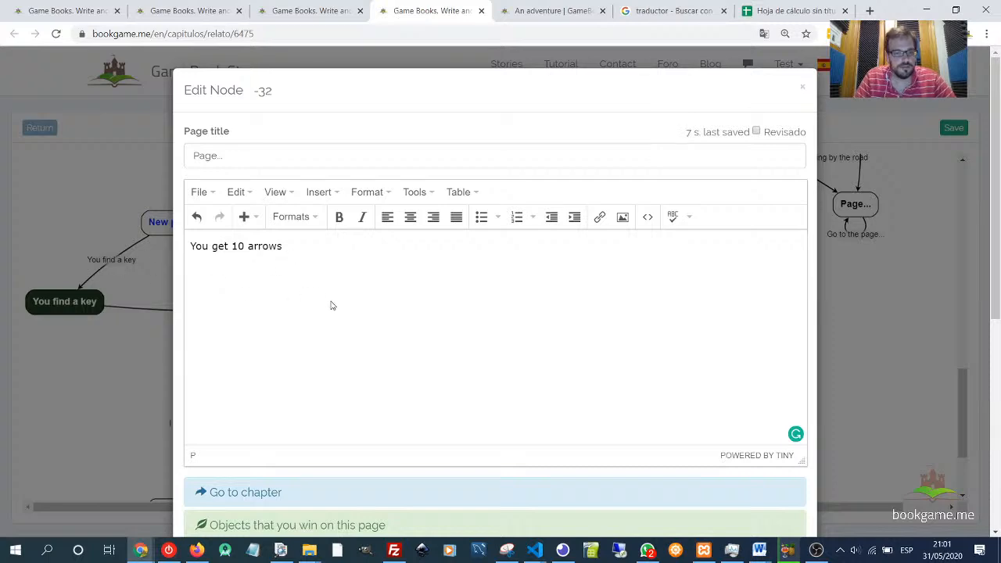
- Set Arrows you earn on the page to 10 and save the page
{"action": "scroll", "coordinate": [332, 305], "scroll_direction": "down", "scroll_amount": 3}
{"action": "left_click", "coordinate": [246, 492]}
{"action": "scroll", "coordinate": [410, 436], "scroll_direction": "down", "scroll_amount": 3}
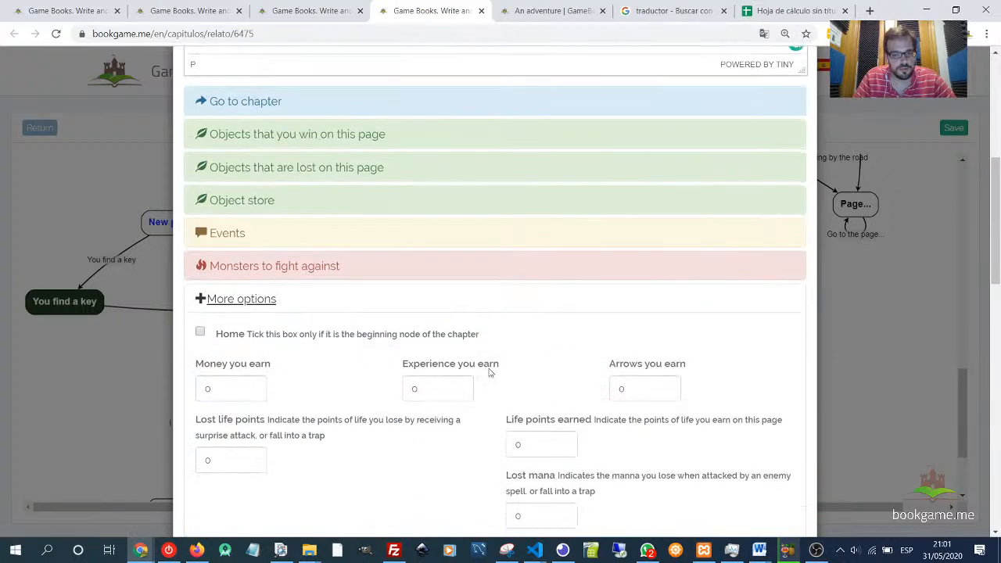
{"action": "left_click", "coordinate": [666, 385]}
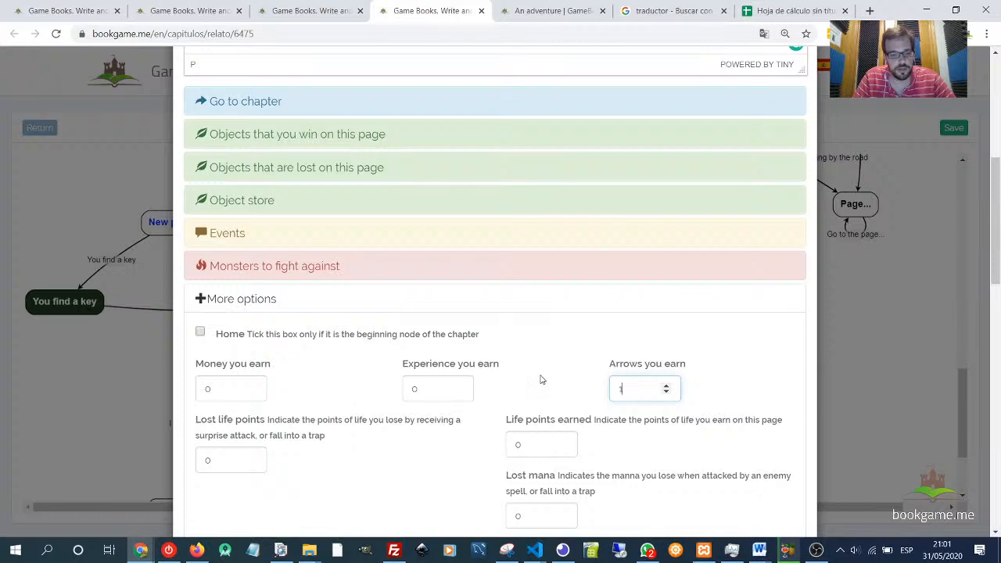
{"action": "type", "text": "0"}
{"action": "scroll", "coordinate": [688, 501], "scroll_direction": "down", "scroll_amount": 12}
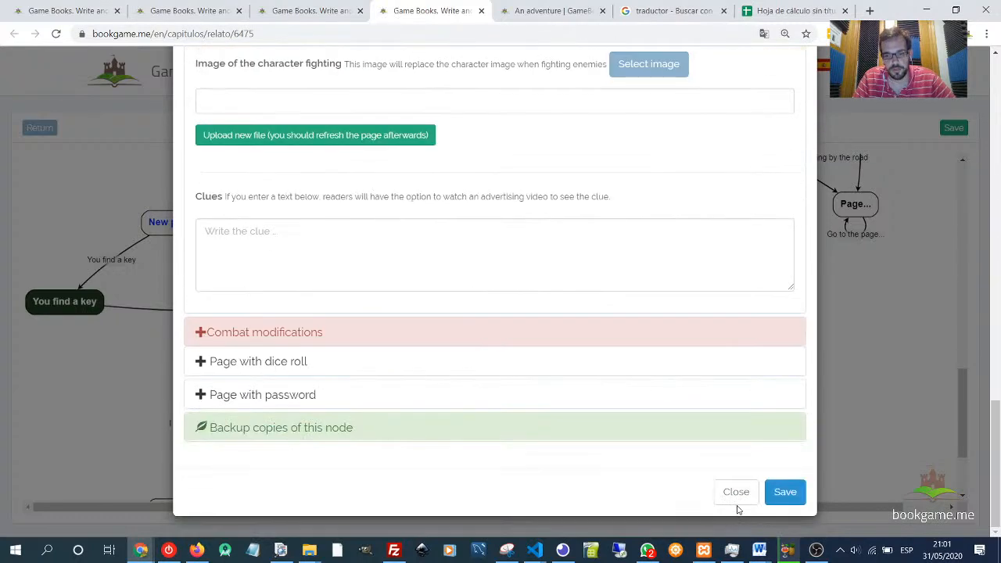
{"action": "left_click", "coordinate": [767, 494]}
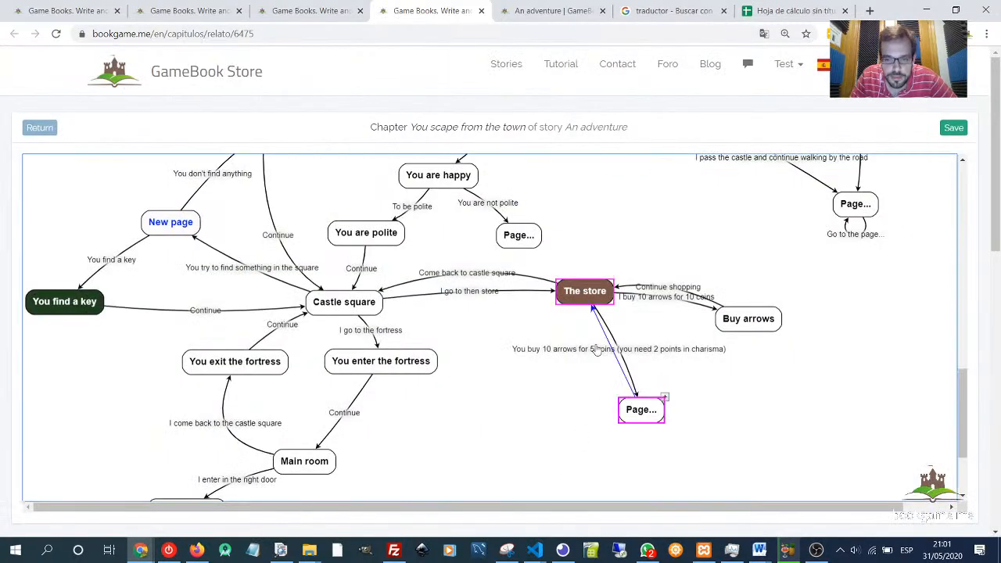
- Link the new page back to The store and reshape the return link's curve
{"action": "left_click_drag", "start_coordinate": [595, 346], "coordinate": [587, 300]}
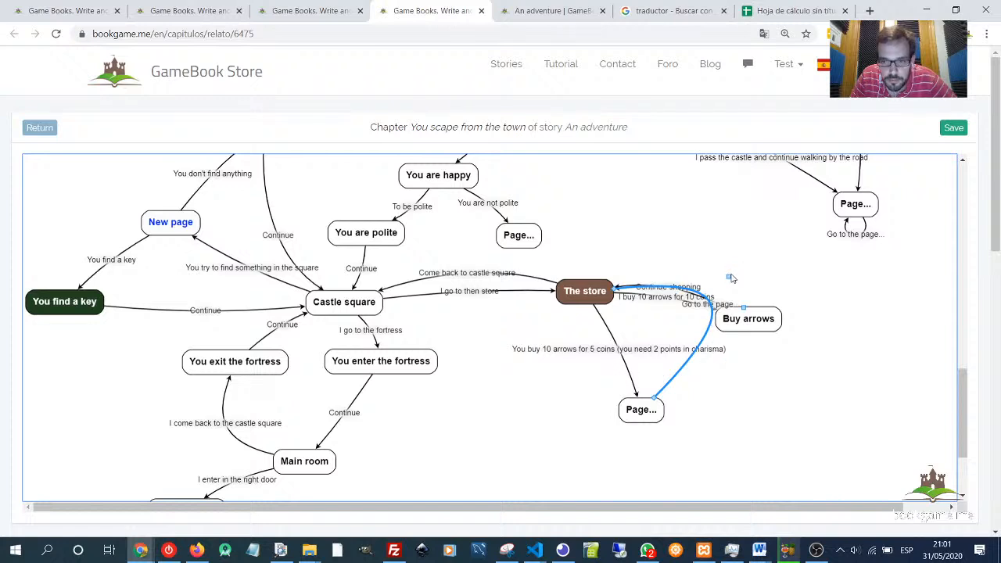
{"action": "left_click_drag", "start_coordinate": [729, 277], "coordinate": [491, 381]}
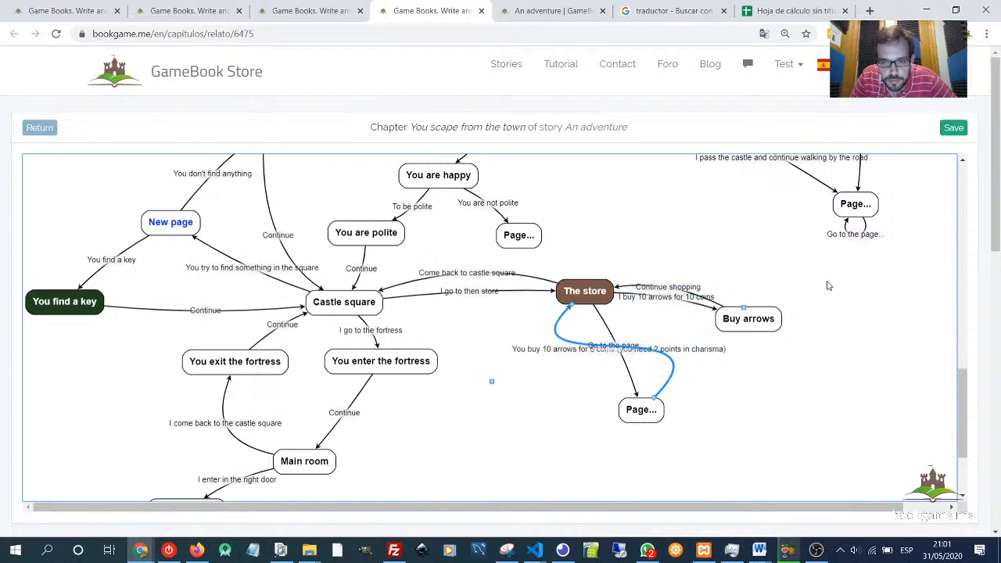
- Reposition the return link's label, title the link 'Continue' and save it
{"action": "left_click_drag", "start_coordinate": [745, 309], "coordinate": [511, 399]}
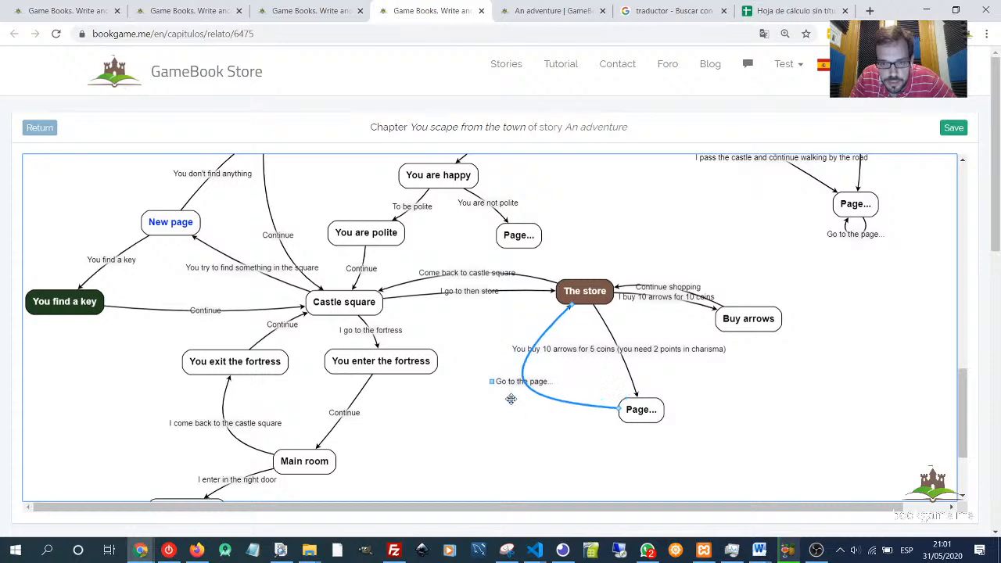
{"action": "double_click", "coordinate": [521, 382]}
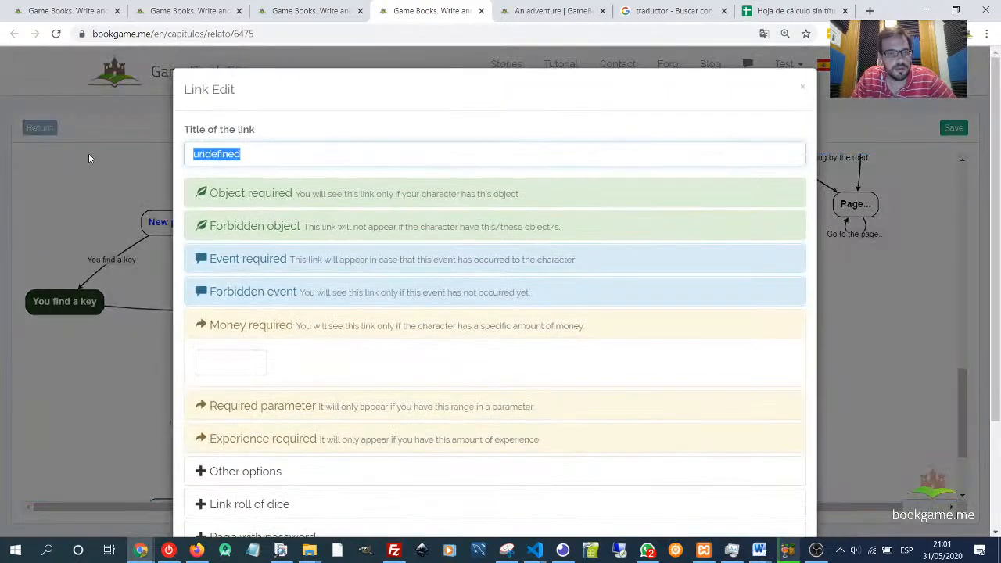
{"action": "type", "text": "Continue"}
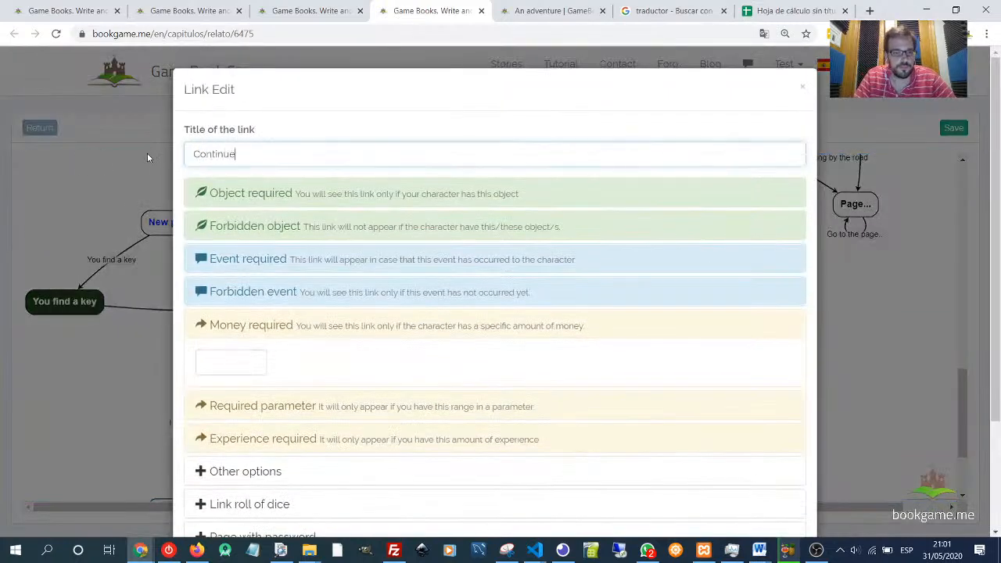
{"action": "left_click", "coordinate": [234, 327]}
{"action": "scroll", "coordinate": [603, 393], "scroll_direction": "down", "scroll_amount": 2}
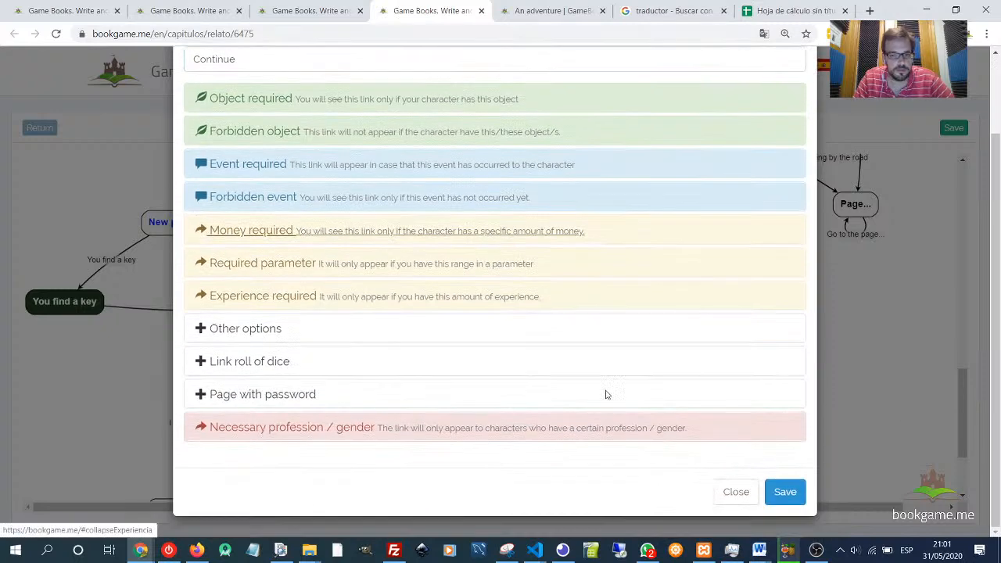
{"action": "left_click", "coordinate": [784, 490]}
- Switch to the reading tab and examine the store page's links as the reader sees them
{"action": "left_click", "coordinate": [532, 18]}
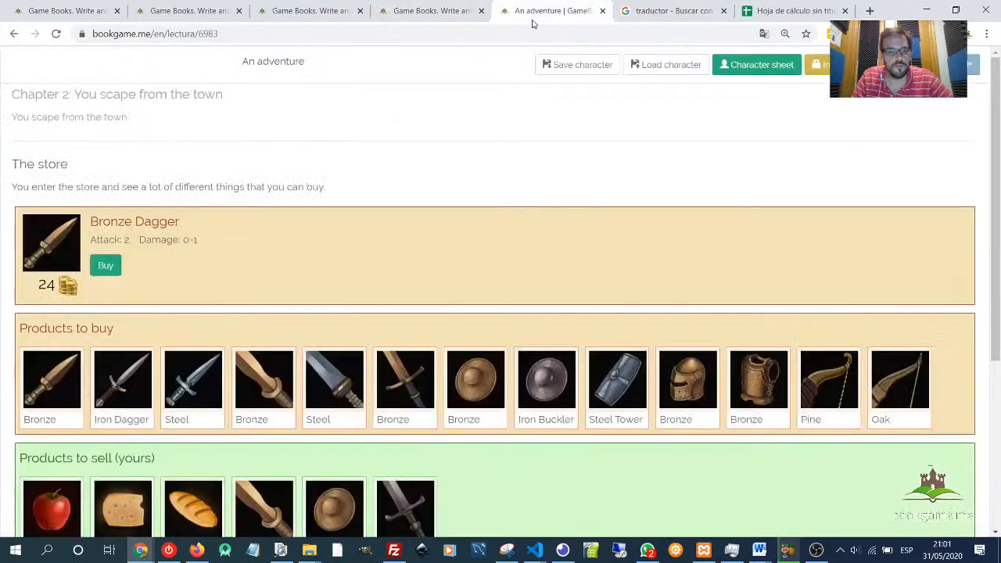
{"action": "scroll", "coordinate": [548, 167], "scroll_direction": "down", "scroll_amount": 3}
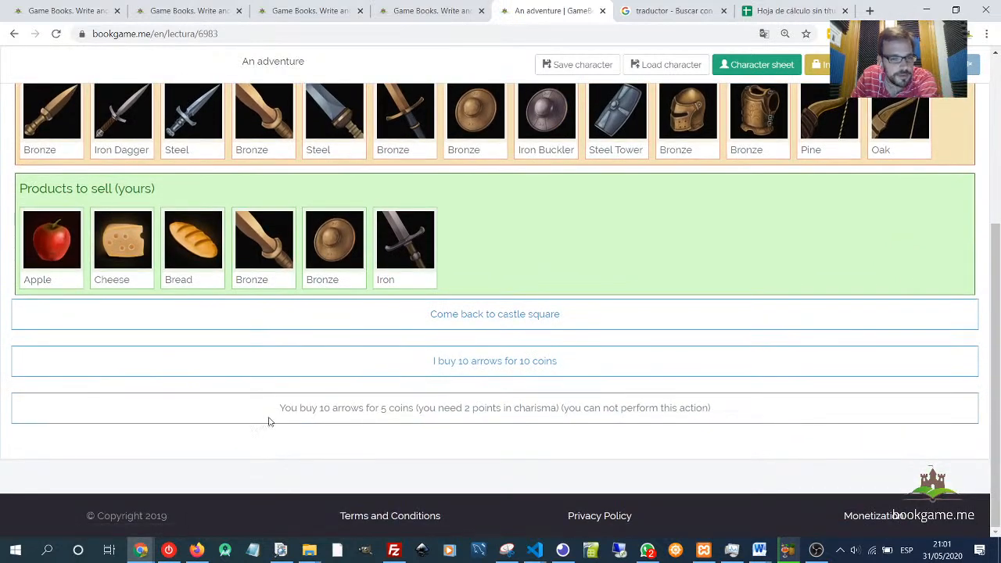
{"action": "left_click_drag", "start_coordinate": [278, 410], "coordinate": [425, 413]}
{"action": "double_click", "coordinate": [450, 410]}
{"action": "left_click", "coordinate": [490, 410]}
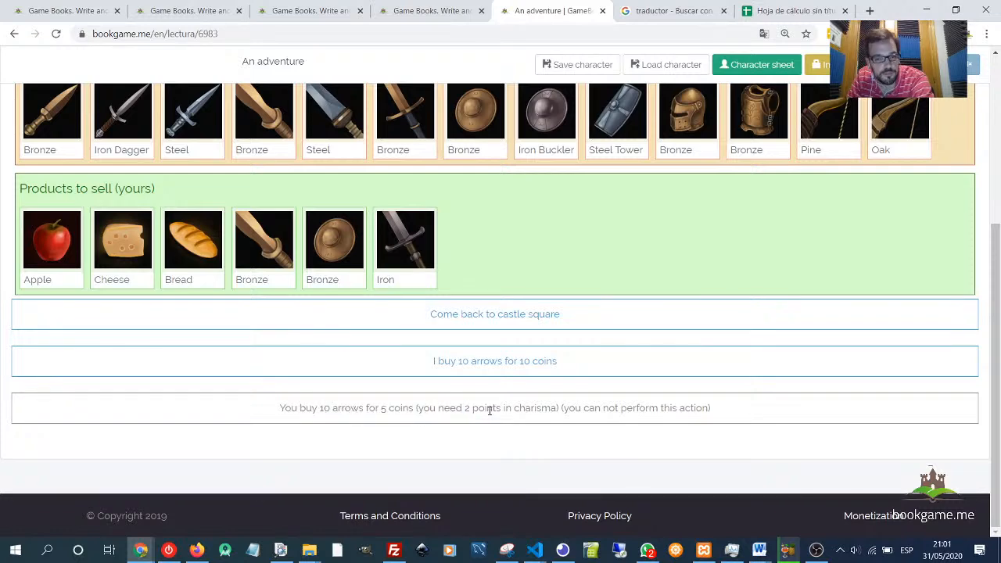
{"action": "left_click_drag", "start_coordinate": [515, 410], "coordinate": [760, 413]}
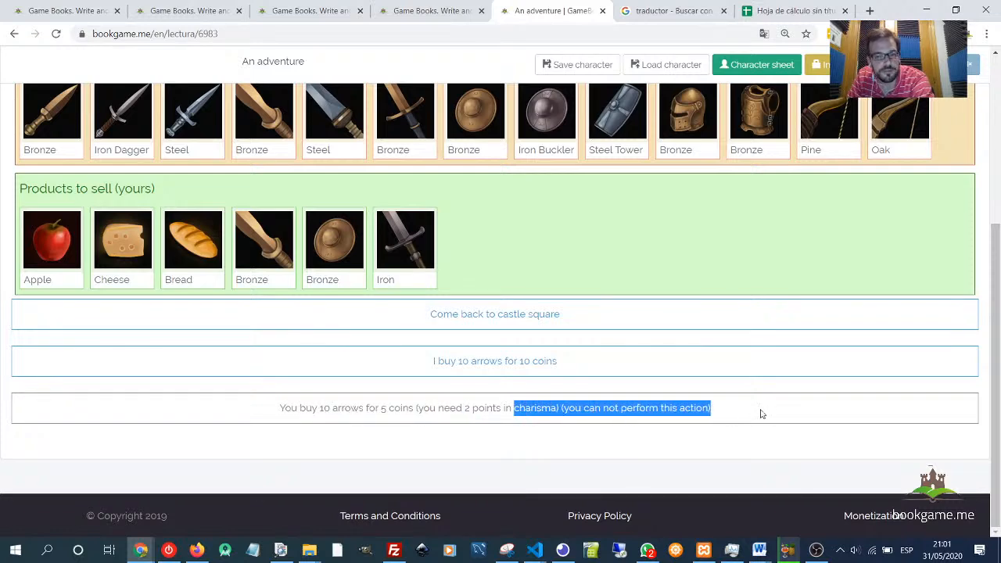
{"action": "left_click", "coordinate": [724, 411]}
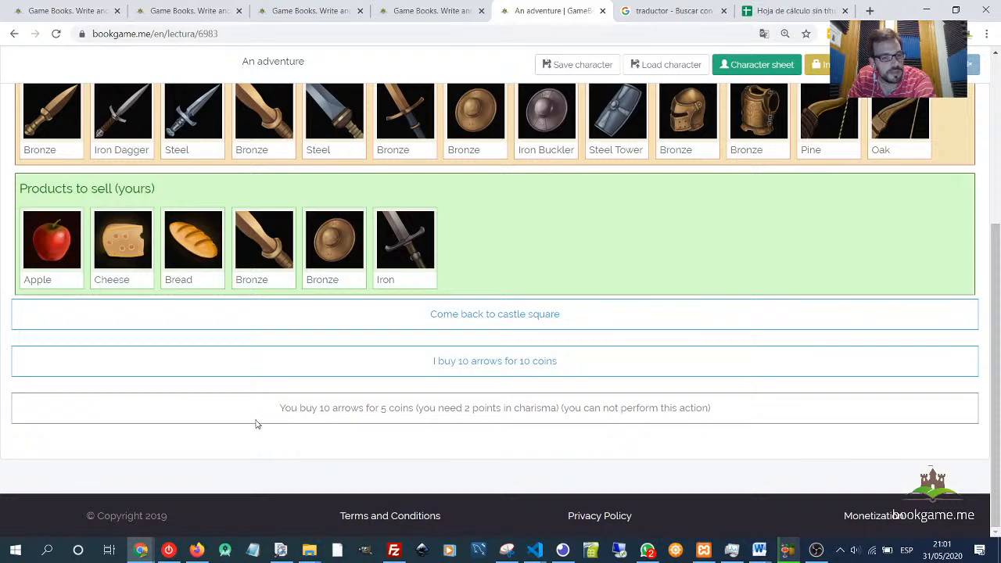
{"action": "left_click_drag", "start_coordinate": [255, 421], "coordinate": [736, 420]}
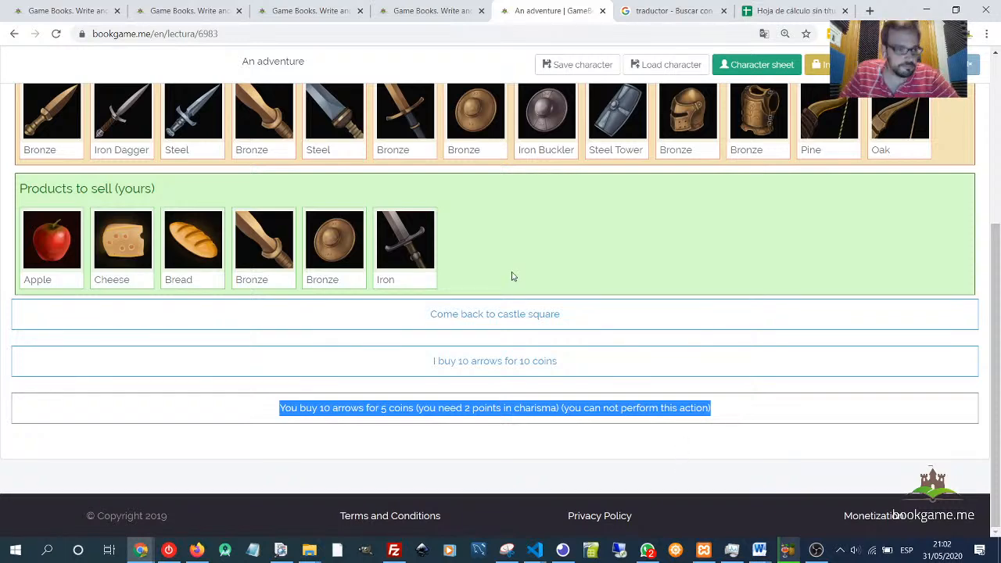
{"action": "left_click", "coordinate": [601, 286]}
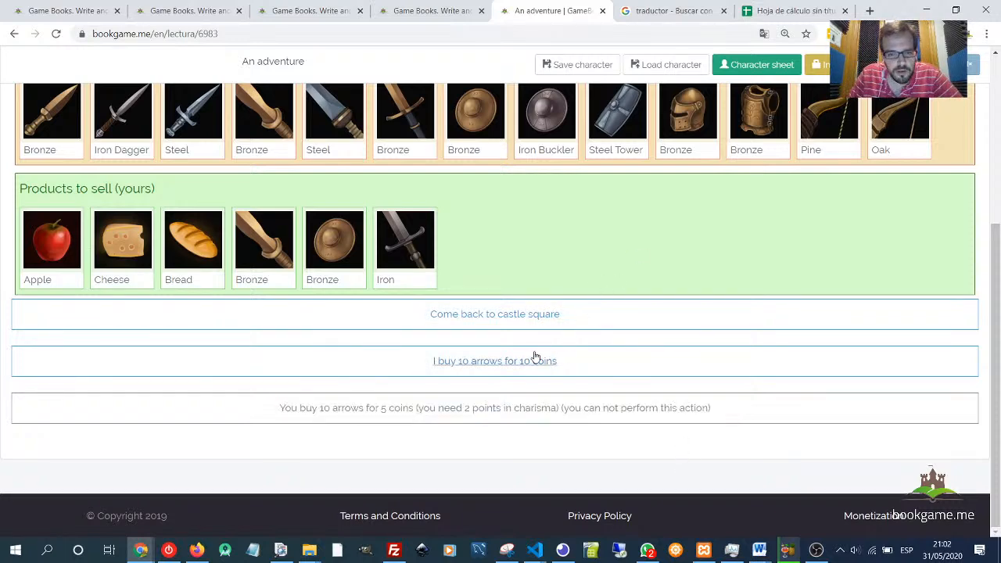
- Open the 'You try to find something in the square' link and review its Other options settings
{"action": "left_click", "coordinate": [423, 11]}
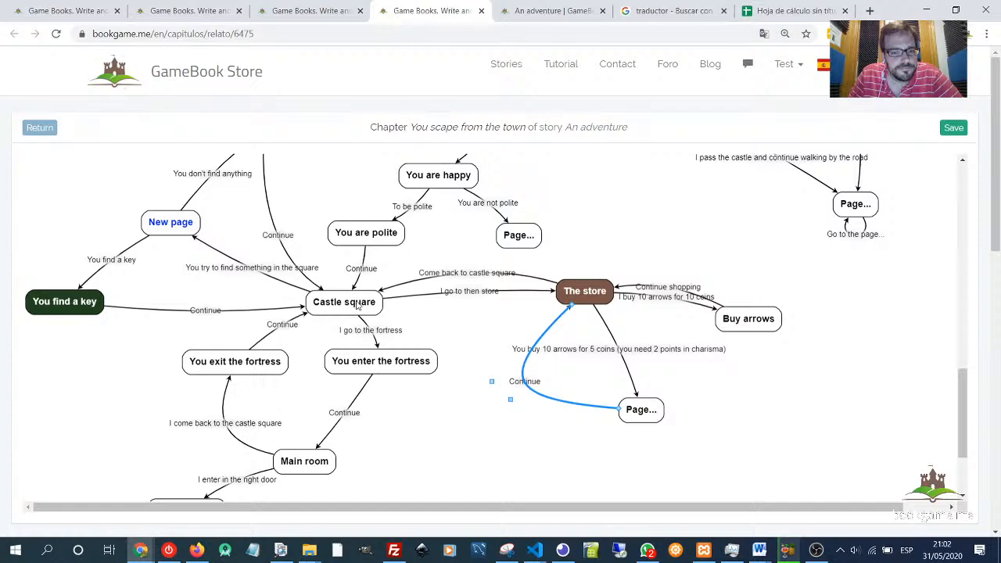
{"action": "double_click", "coordinate": [248, 273]}
{"action": "scroll", "coordinate": [334, 342], "scroll_direction": "down", "scroll_amount": 2}
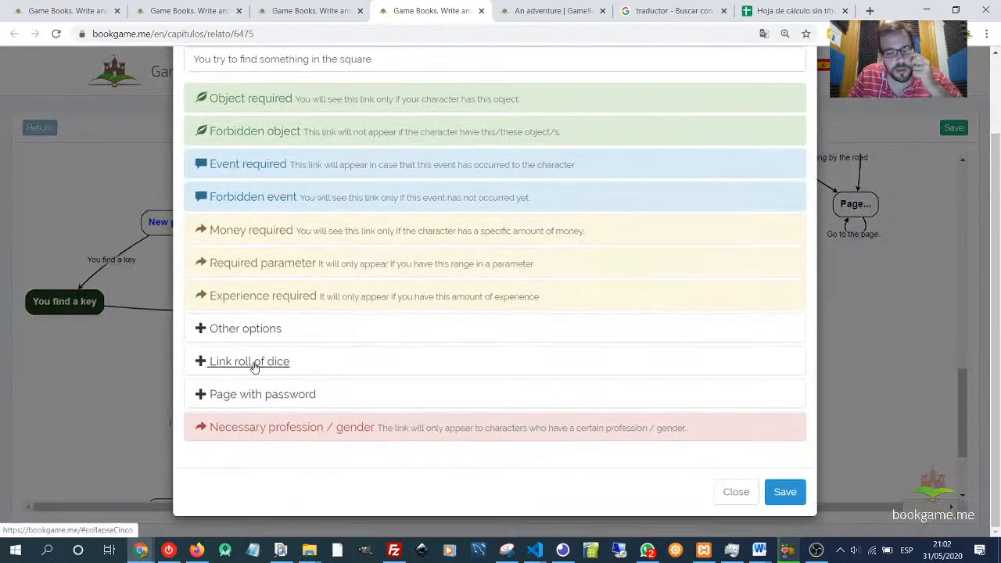
{"action": "left_click", "coordinate": [252, 330]}
{"action": "scroll", "coordinate": [354, 365], "scroll_direction": "down", "scroll_amount": 3}
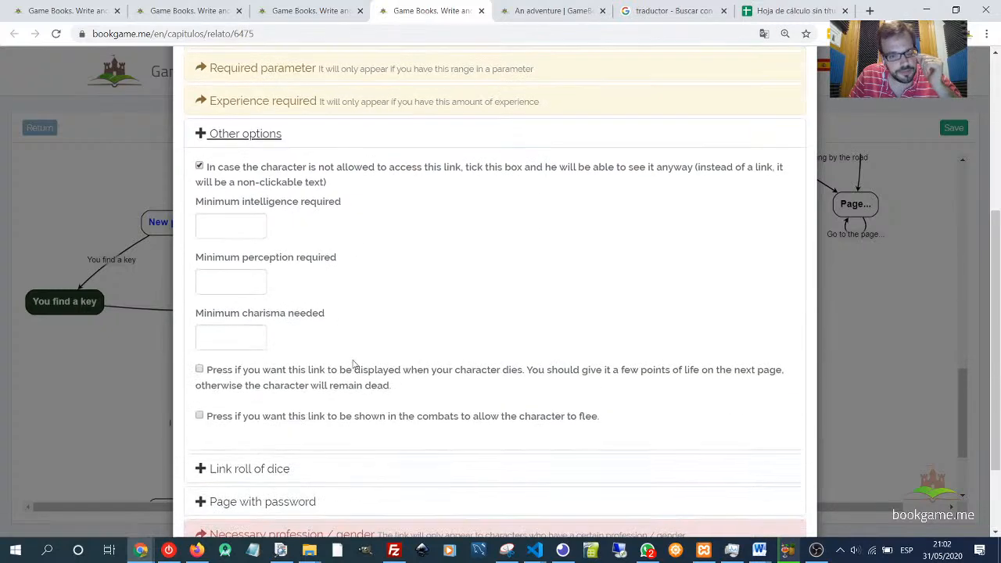
{"action": "scroll", "coordinate": [353, 365], "scroll_direction": "down", "scroll_amount": 2}
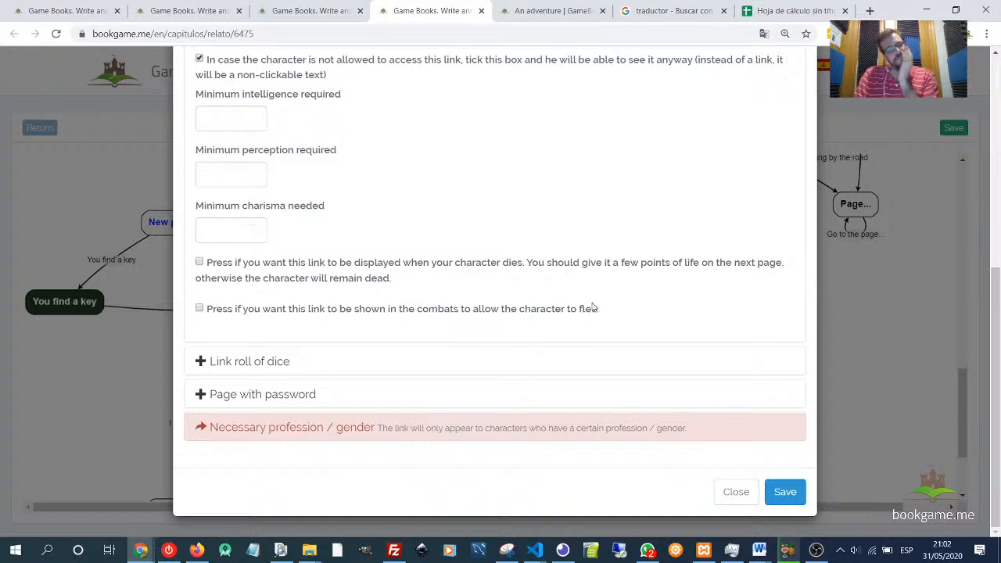
{"action": "left_click_drag", "start_coordinate": [604, 312], "coordinate": [212, 254]}
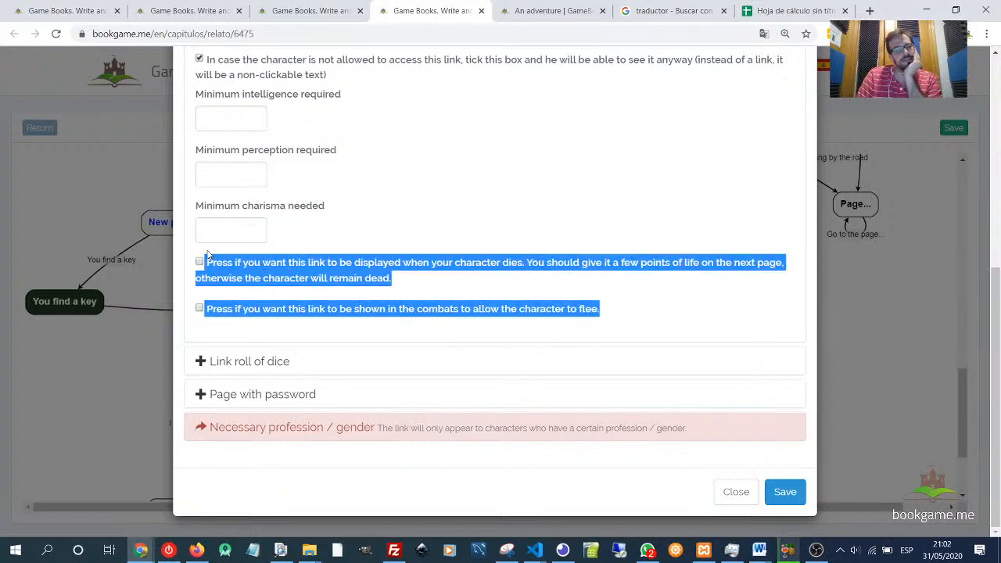
{"action": "left_click", "coordinate": [360, 263]}
{"action": "left_click", "coordinate": [360, 263]}
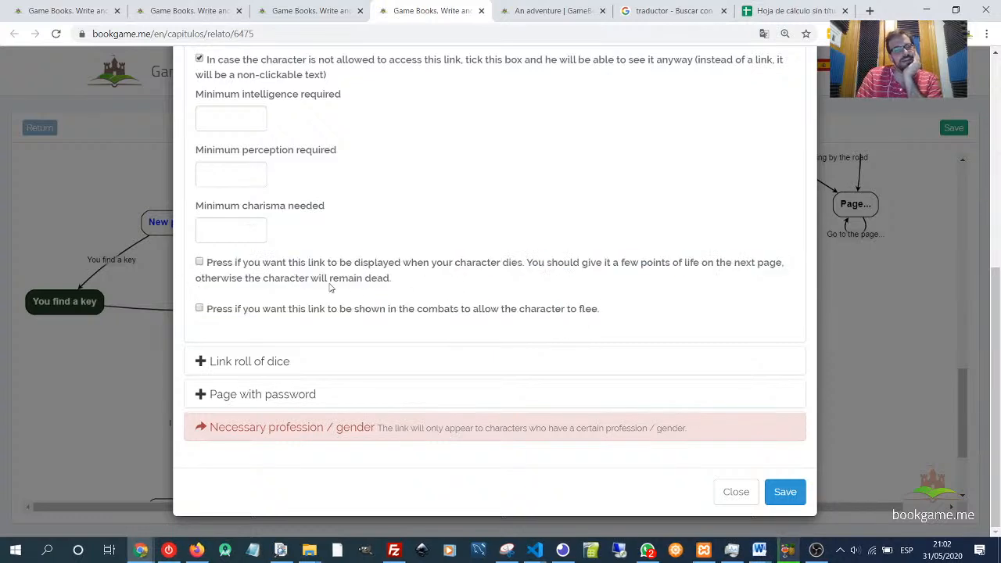
{"action": "left_click_drag", "start_coordinate": [208, 264], "coordinate": [626, 323]}
{"action": "left_click", "coordinate": [626, 324]}
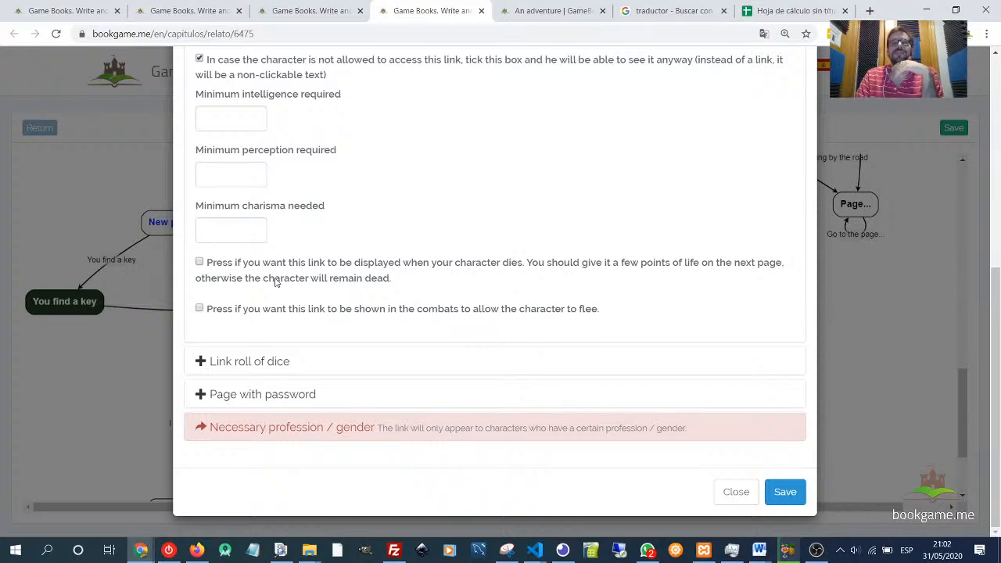
{"action": "left_click_drag", "start_coordinate": [212, 264], "coordinate": [628, 322]}
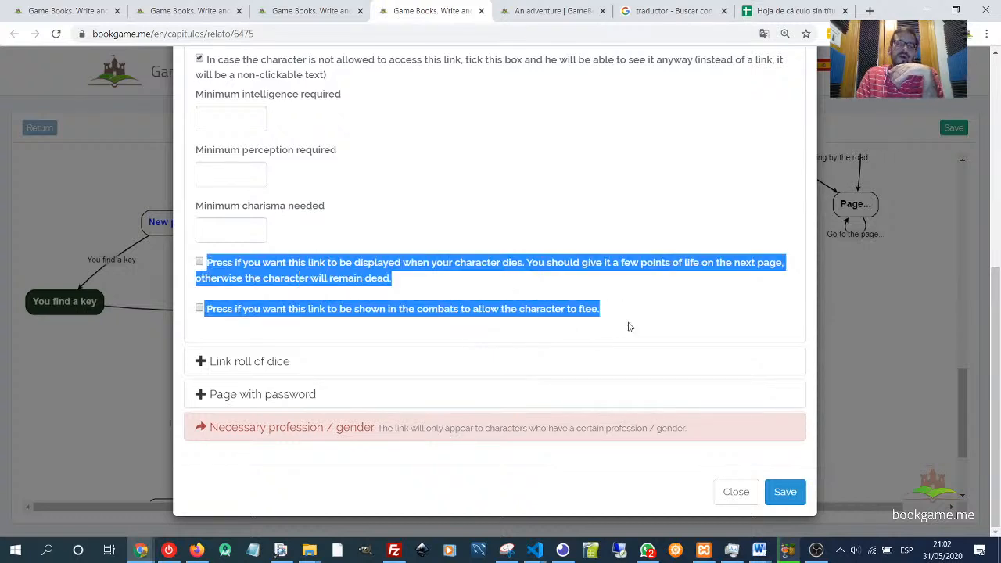
{"action": "left_click", "coordinate": [626, 310]}
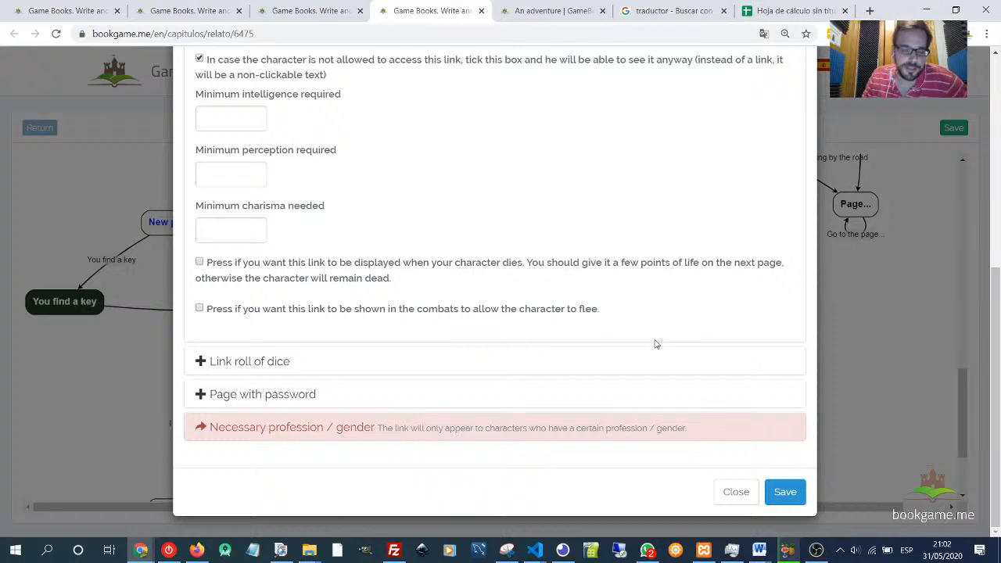
- Review the link's dice roll, page password and profession/gender sections, including the gender choices
{"action": "left_click", "coordinate": [262, 361]}
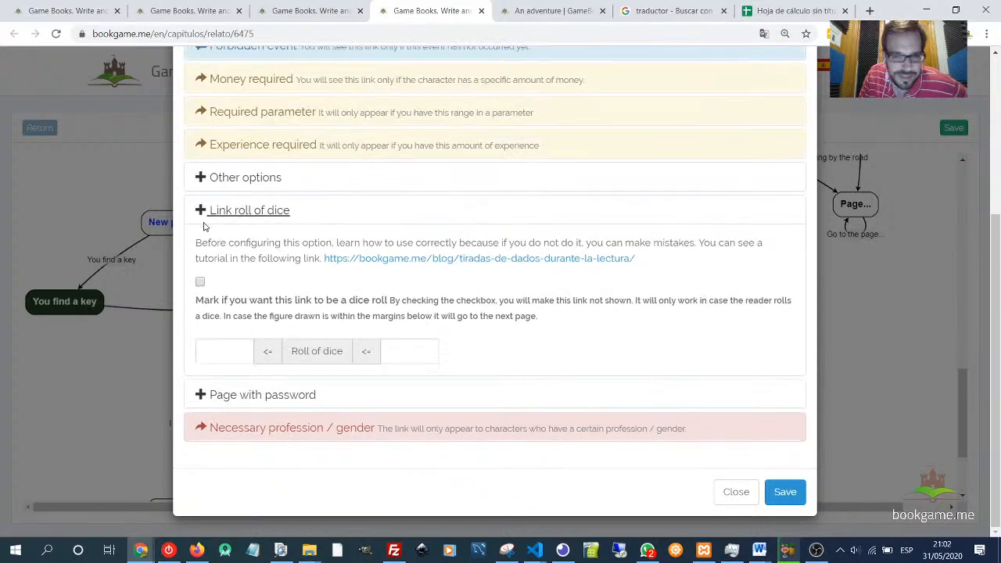
{"action": "left_click_drag", "start_coordinate": [197, 235], "coordinate": [608, 366]}
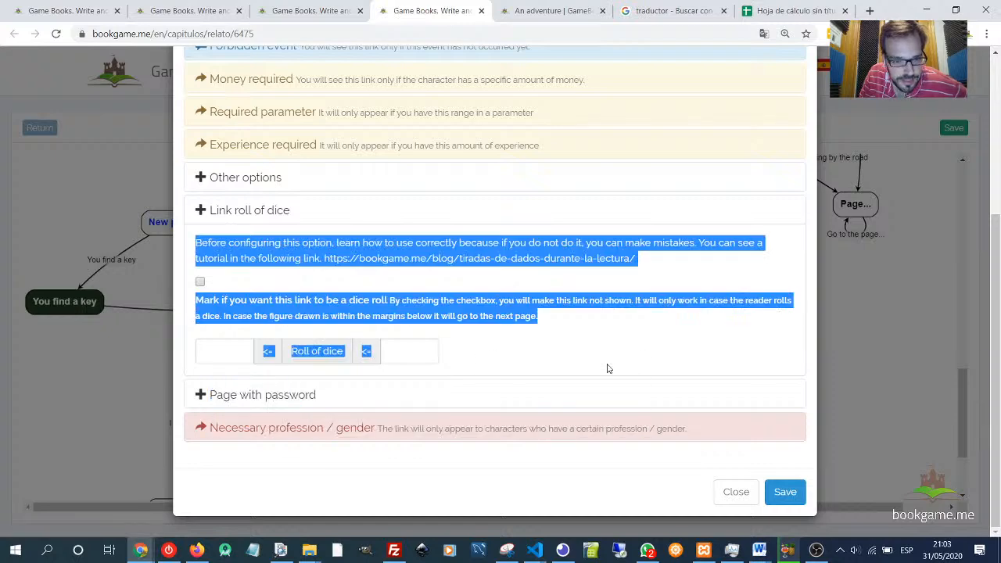
{"action": "left_click", "coordinate": [266, 396]}
{"action": "left_click_drag", "start_coordinate": [208, 281], "coordinate": [344, 431]}
{"action": "left_click", "coordinate": [344, 428]}
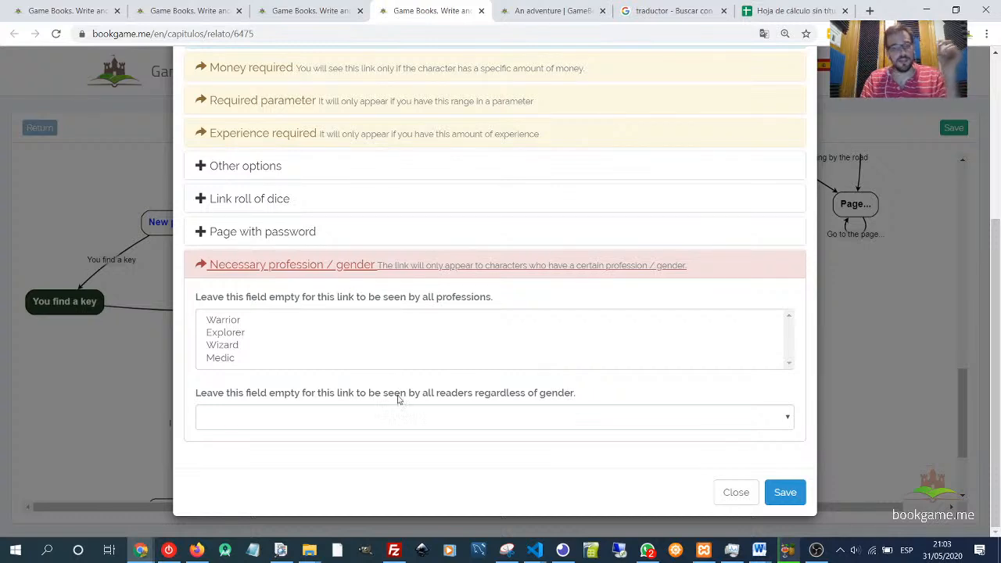
{"action": "left_click", "coordinate": [412, 420]}
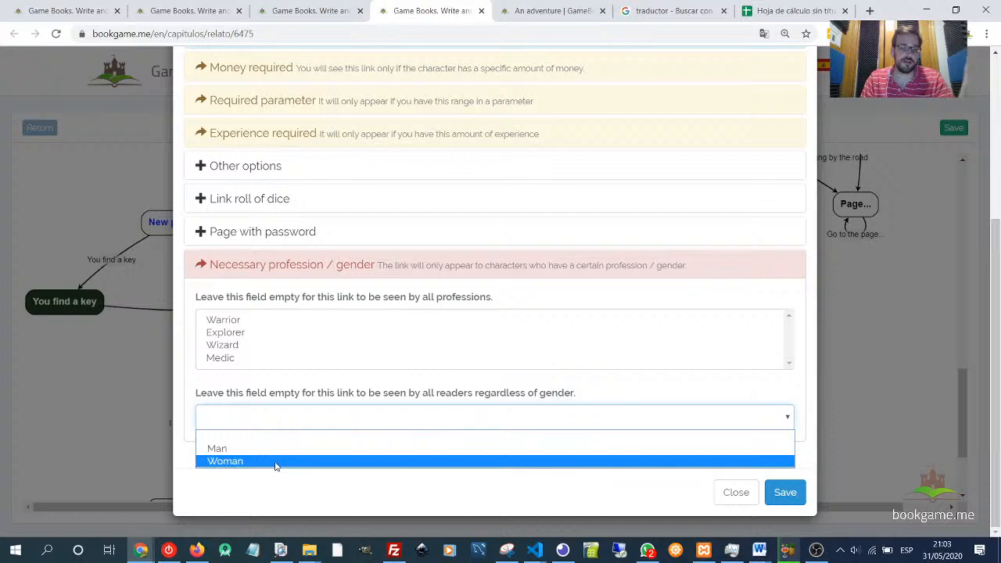
{"action": "left_click", "coordinate": [270, 383]}
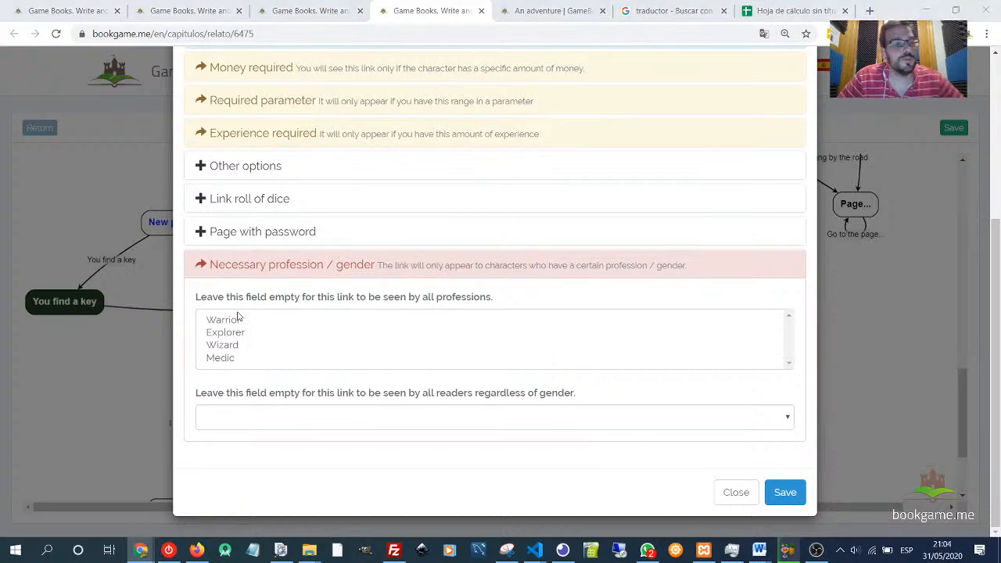
{"action": "key", "text": "alt+Tab"}
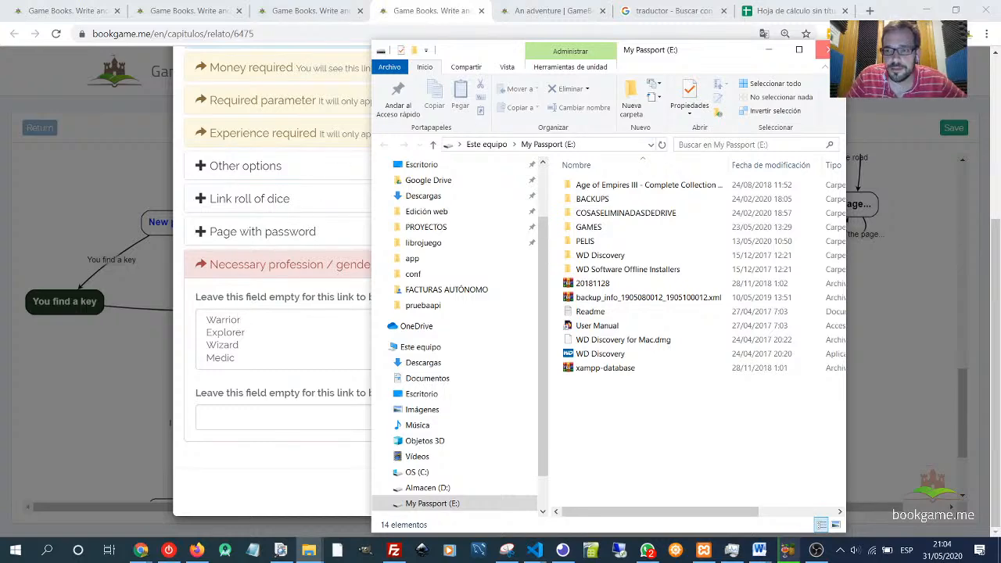
{"action": "left_click", "coordinate": [828, 49]}
{"action": "left_click", "coordinate": [317, 346]}
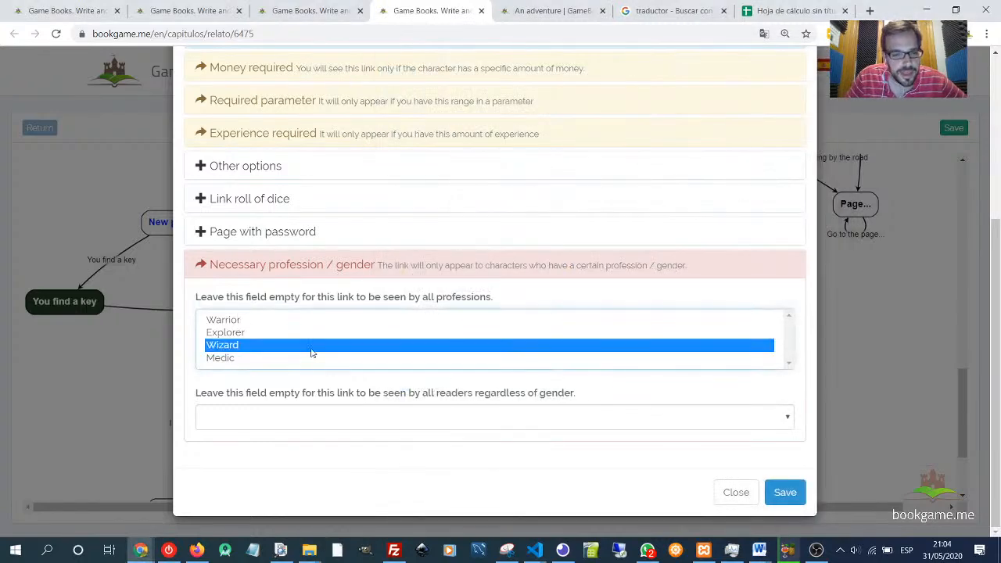
{"action": "left_click", "coordinate": [271, 346], "text": "ctrl"}
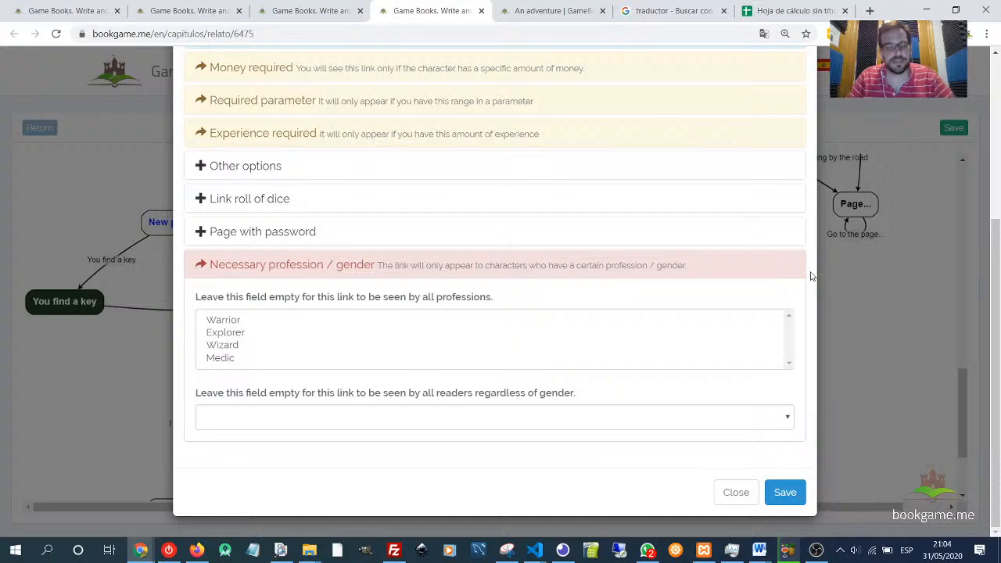
- Close the link dialog without saving and return to the chapter map
{"action": "scroll", "coordinate": [742, 351], "scroll_direction": "up", "scroll_amount": 3}
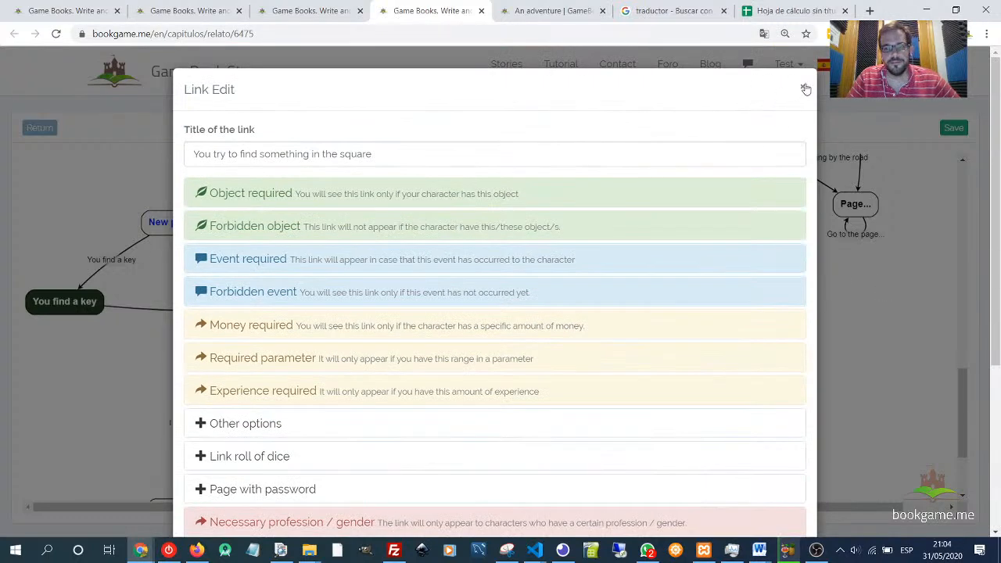
{"action": "left_click", "coordinate": [802, 81]}
{"action": "scroll", "coordinate": [563, 358], "scroll_direction": "down", "scroll_amount": 2}
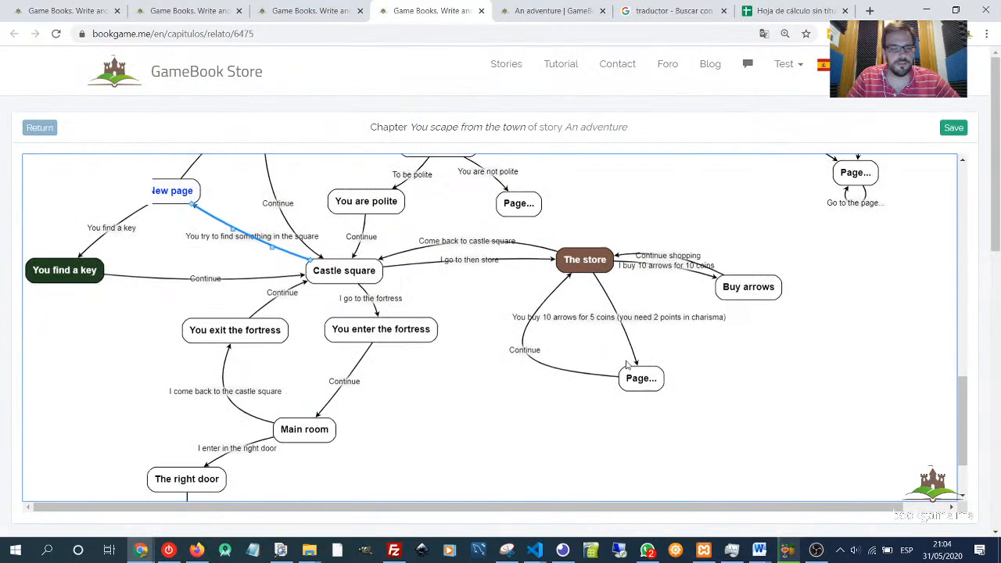
{"action": "scroll", "coordinate": [563, 357], "scroll_direction": "up", "scroll_amount": 4}
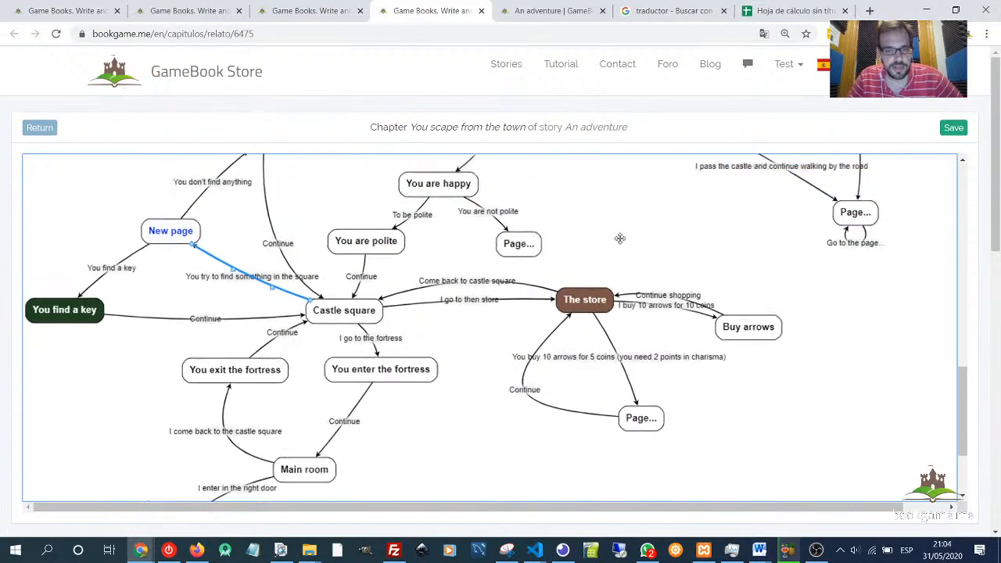
- Switch to the spreadsheet tab and go to the Google Sheets home page
{"action": "left_click", "coordinate": [794, 11]}
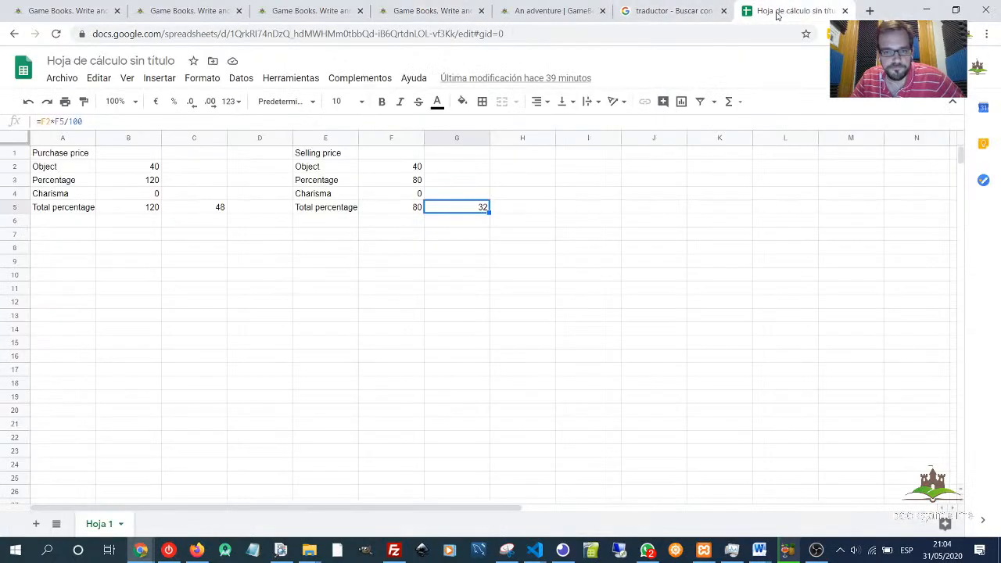
{"action": "left_click", "coordinate": [636, 181]}
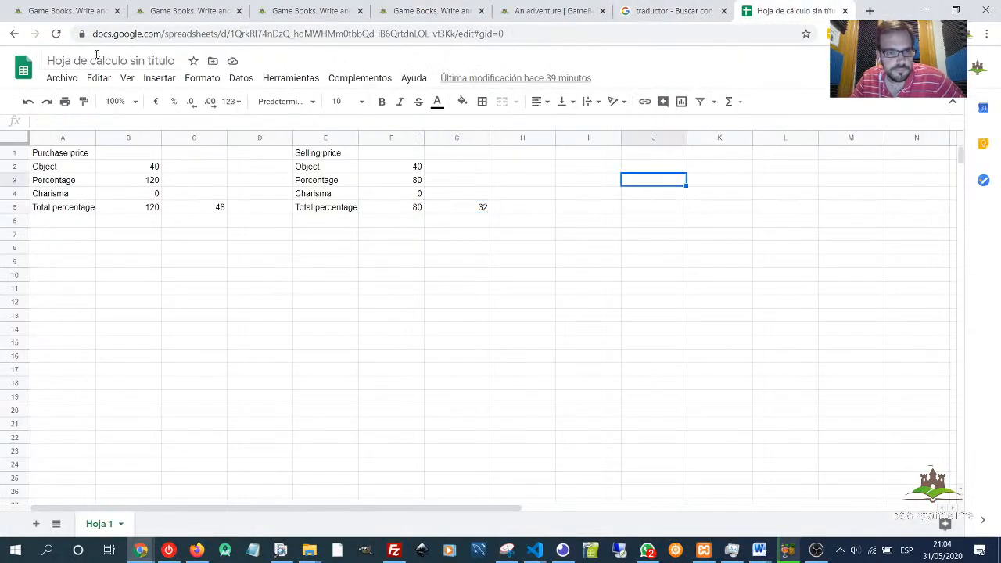
{"action": "left_click", "coordinate": [30, 68]}
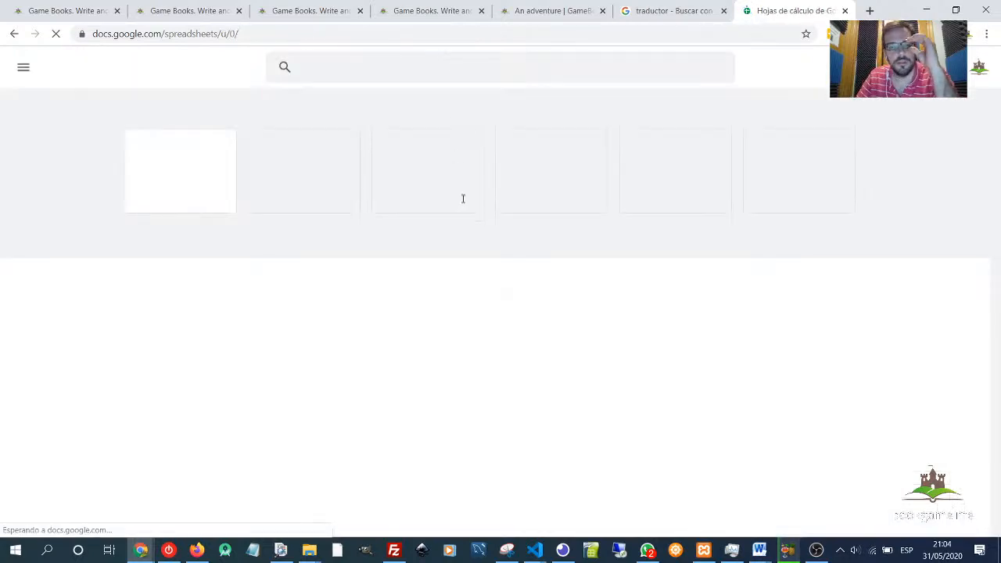
{"action": "scroll", "coordinate": [500, 327], "scroll_direction": "down", "scroll_amount": 1}
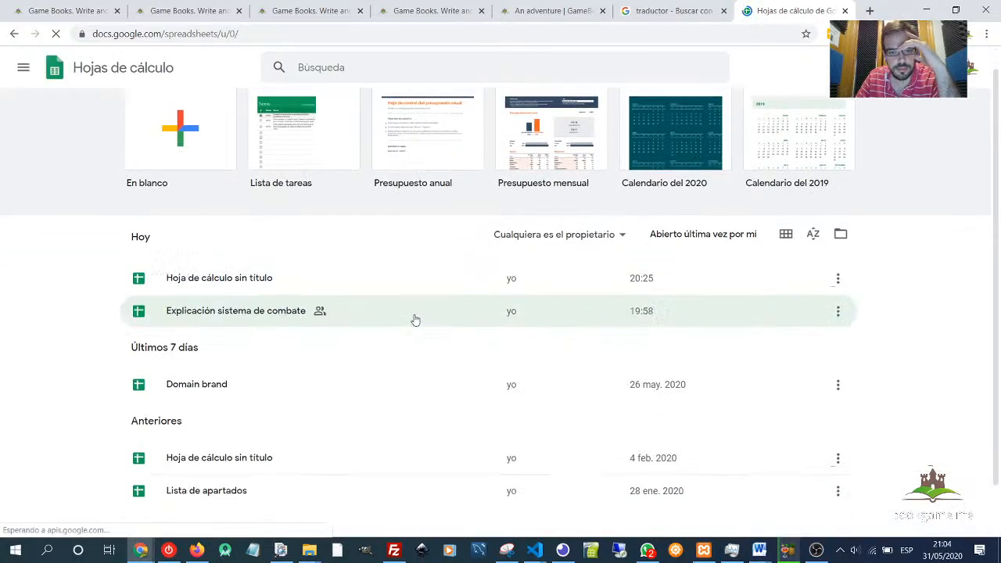
- Open the 'Explicación sistema de combate' spreadsheet
{"action": "left_click", "coordinate": [245, 275]}
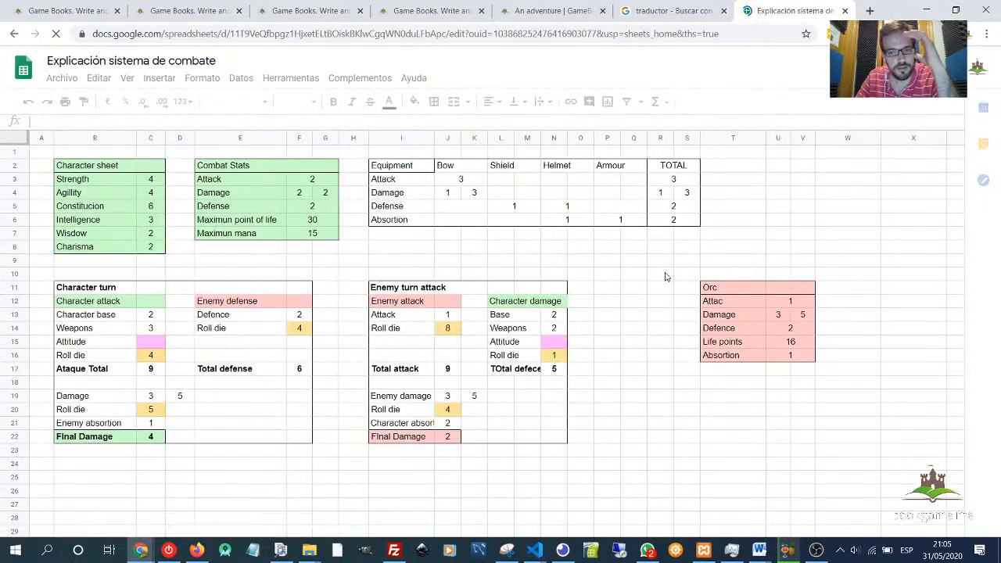
{"action": "left_click_drag", "start_coordinate": [629, 247], "coordinate": [773, 348]}
{"action": "left_click", "coordinate": [832, 386]}
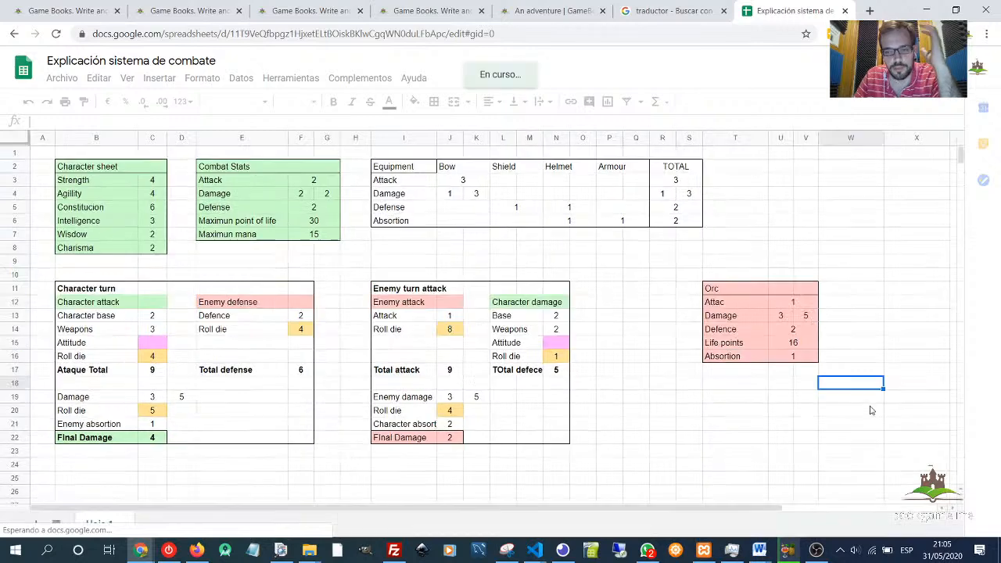
- Narrow column W beside the Orc table
{"action": "left_click_drag", "start_coordinate": [729, 289], "coordinate": [679, 266]}
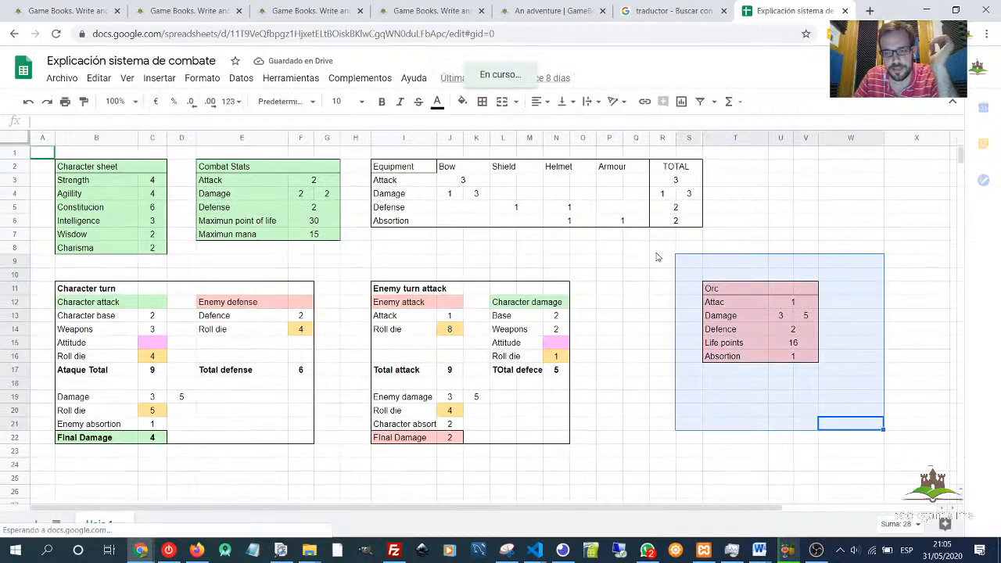
{"action": "left_click", "coordinate": [658, 252]}
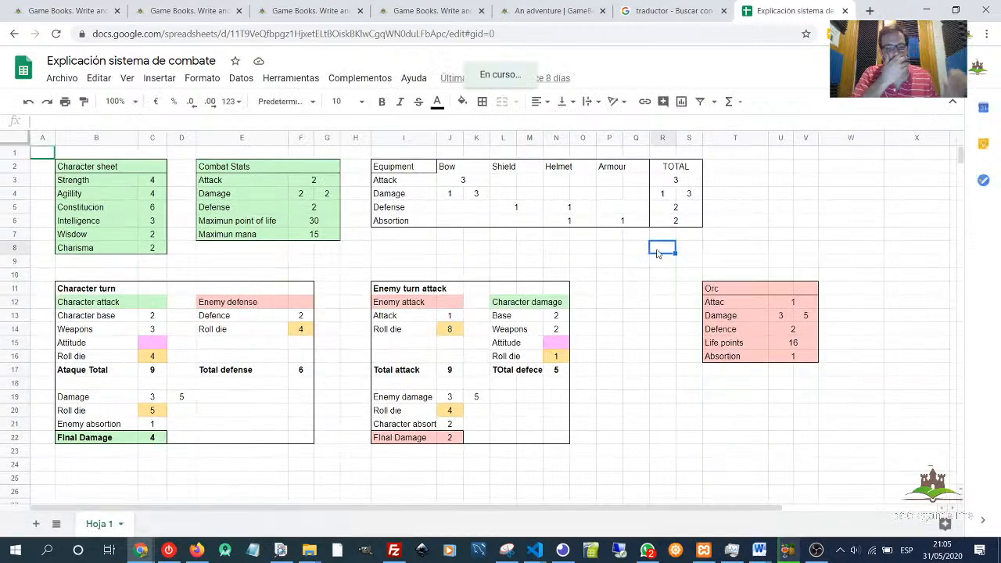
{"action": "left_click_drag", "start_coordinate": [690, 274], "coordinate": [839, 371]}
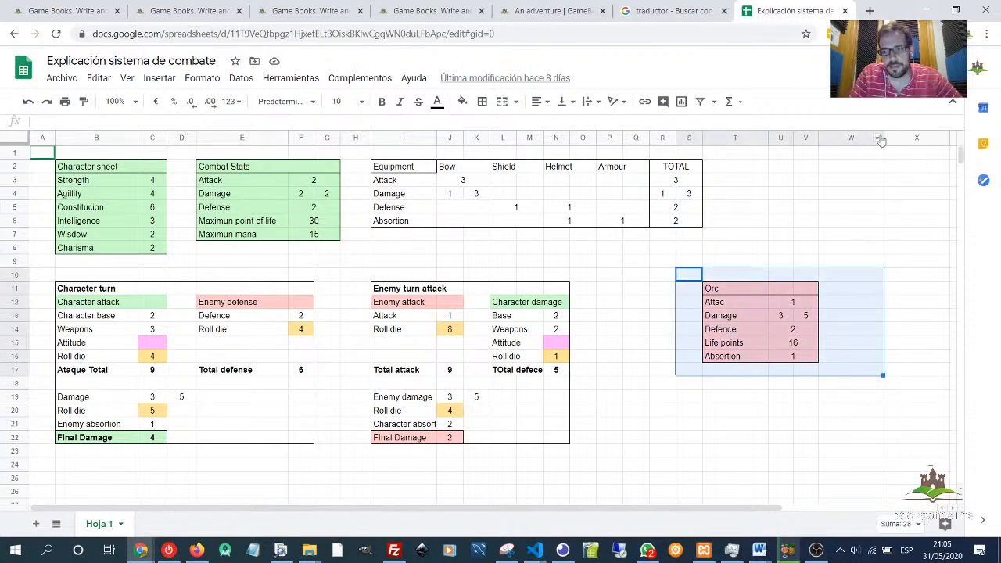
{"action": "left_click_drag", "start_coordinate": [884, 137], "coordinate": [843, 137]}
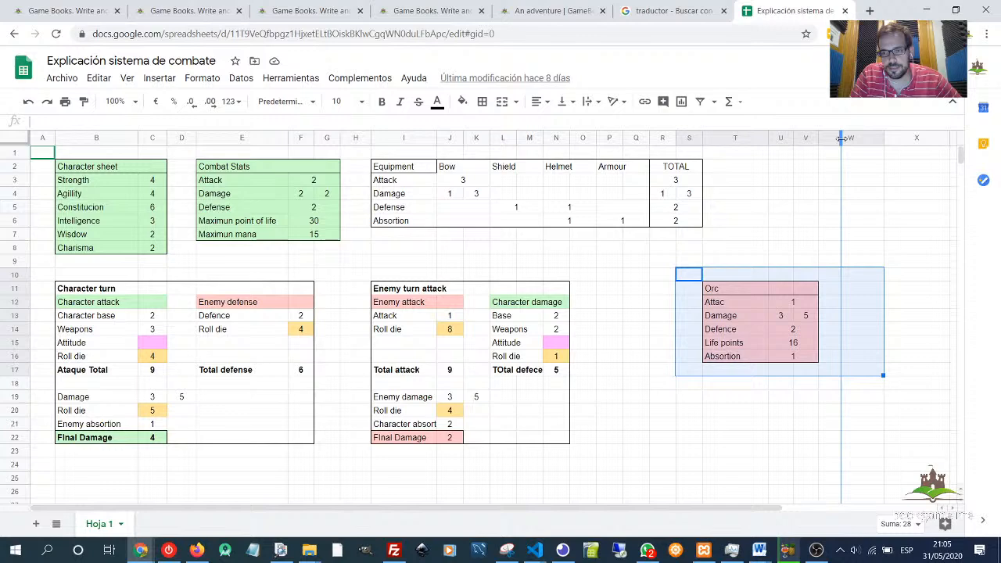
{"action": "left_click", "coordinate": [790, 234]}
{"action": "left_click_drag", "start_coordinate": [680, 273], "coordinate": [843, 375]}
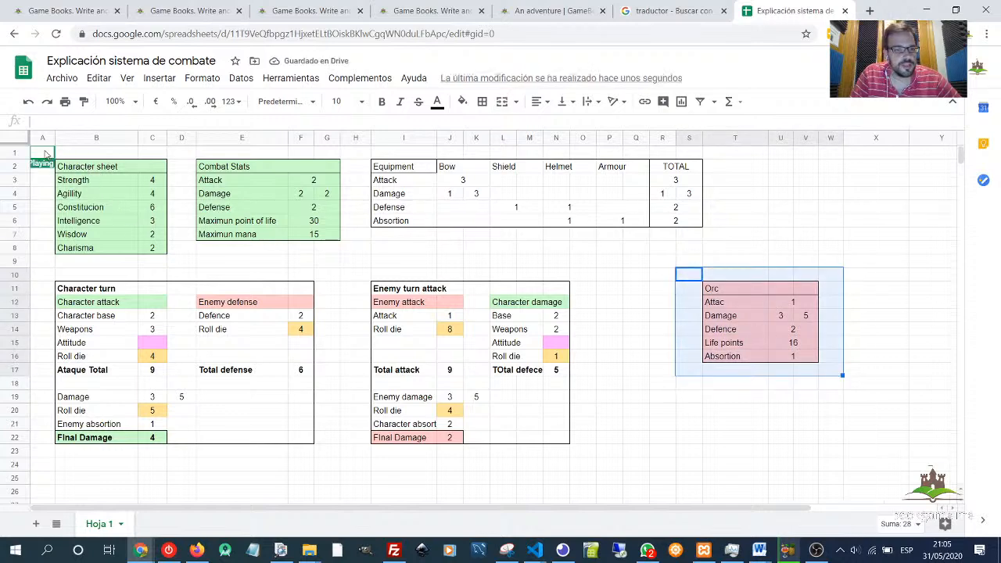
{"action": "left_click_drag", "start_coordinate": [42, 151], "coordinate": [833, 452]}
{"action": "left_click", "coordinate": [736, 410]}
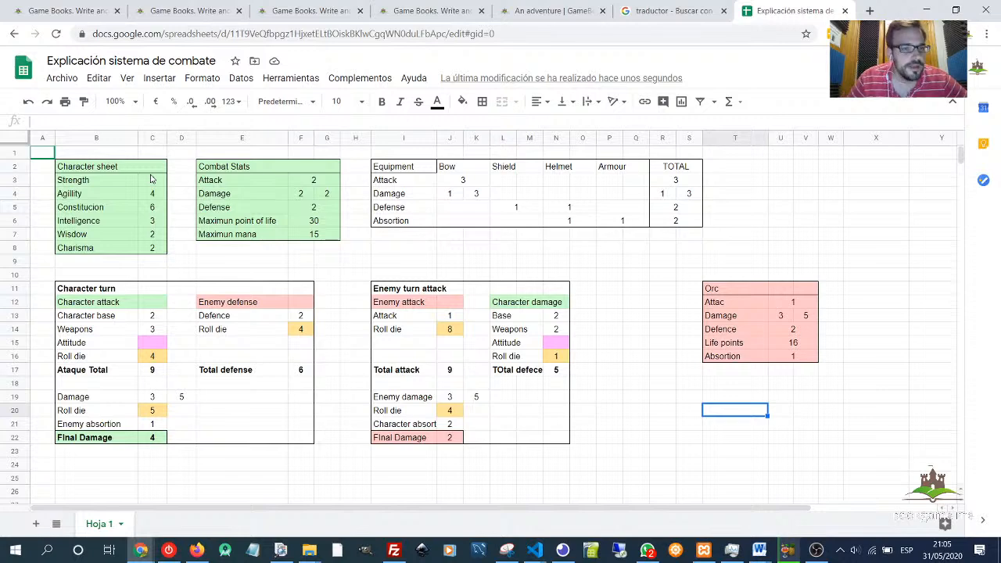
- Examine the Character sheet and Combat Stats cells and the formulas behind their values
{"action": "left_click_drag", "start_coordinate": [98, 166], "coordinate": [151, 251]}
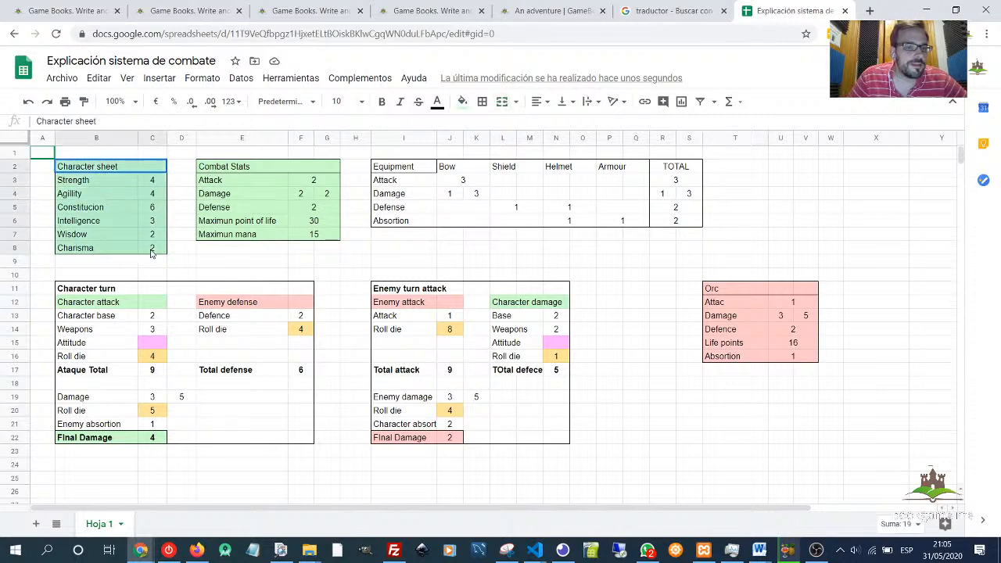
{"action": "left_click", "coordinate": [105, 184]}
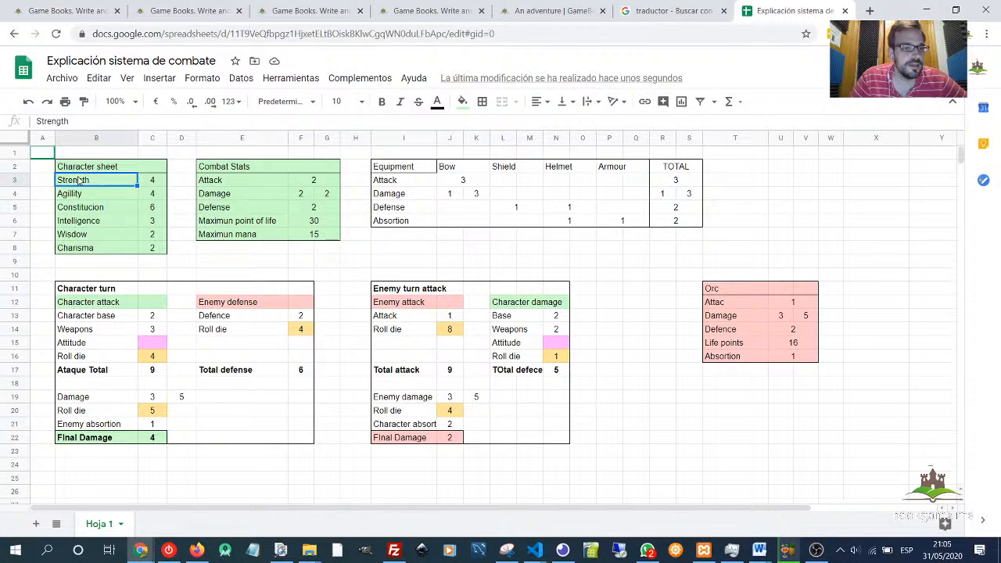
{"action": "key", "text": "Down"}
{"action": "key", "text": "Down"}
{"action": "key", "text": "Down"}
{"action": "key", "text": "Down"}
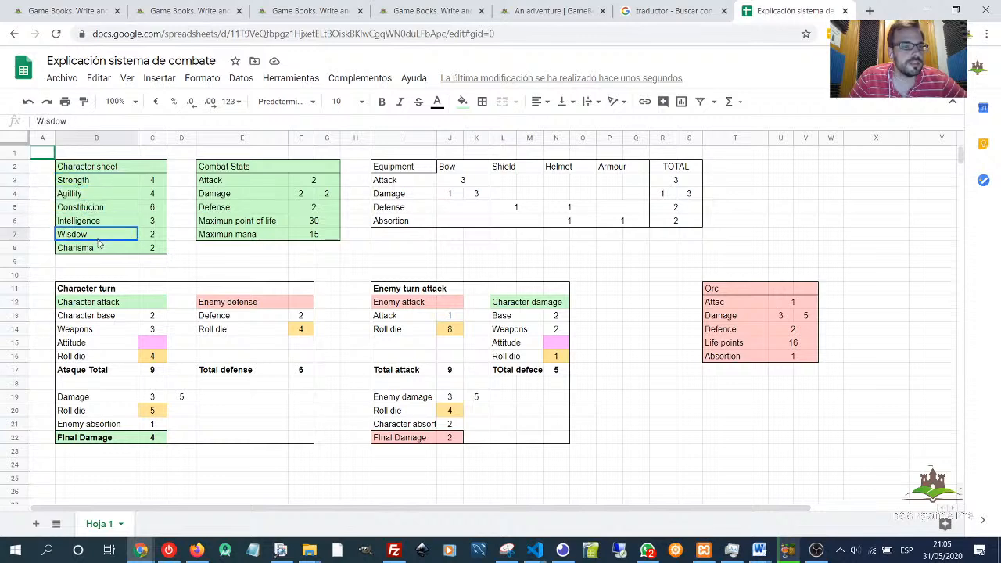
{"action": "left_click", "coordinate": [99, 249]}
{"action": "left_click", "coordinate": [131, 184]}
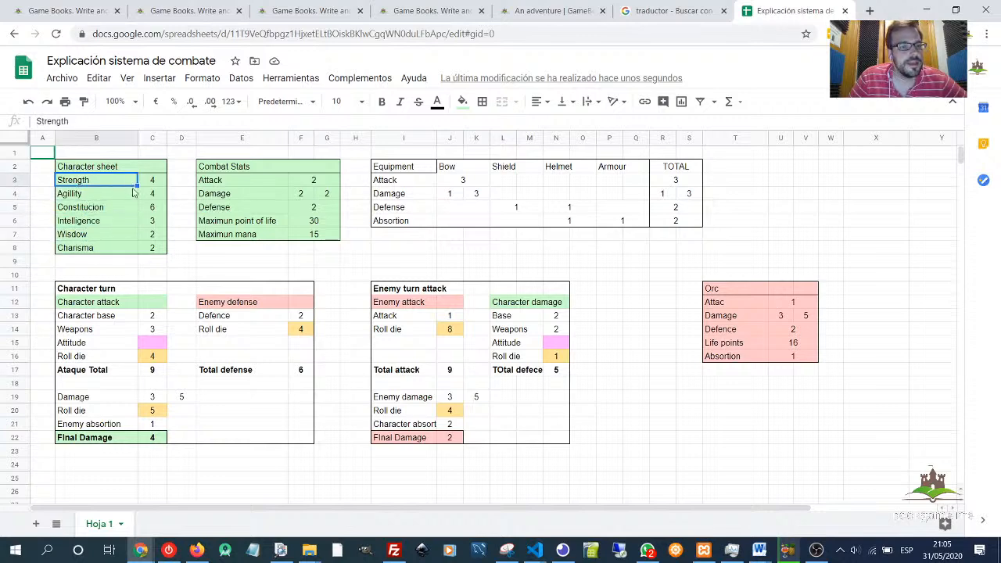
{"action": "left_click", "coordinate": [153, 183]}
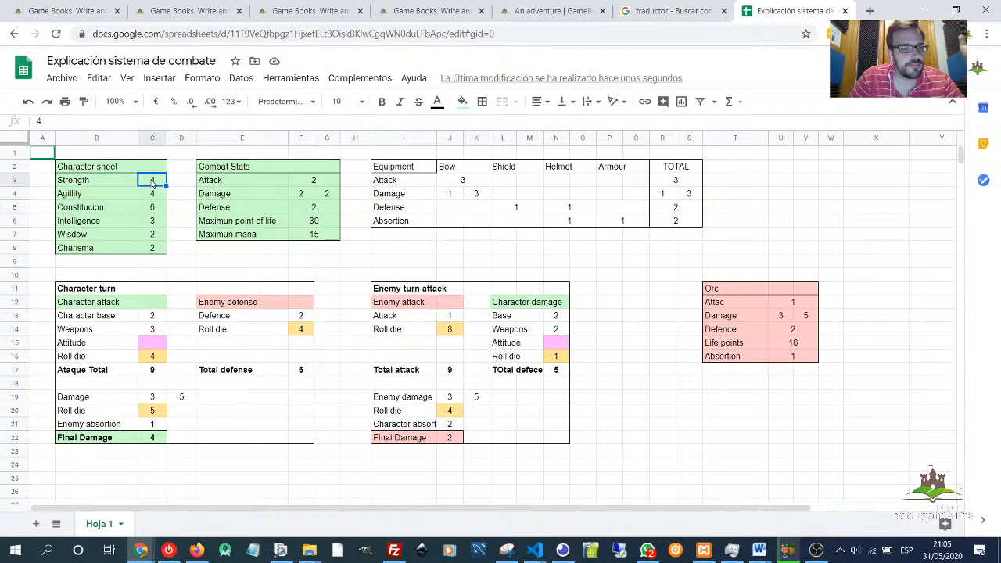
{"action": "left_click_drag", "start_coordinate": [222, 168], "coordinate": [245, 235]}
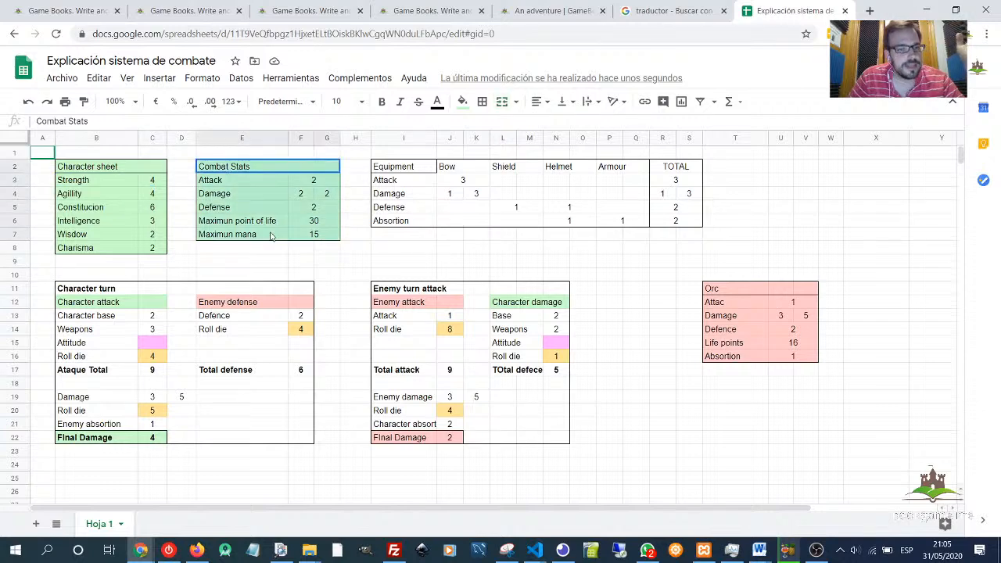
{"action": "left_click_drag", "start_coordinate": [78, 180], "coordinate": [86, 210]}
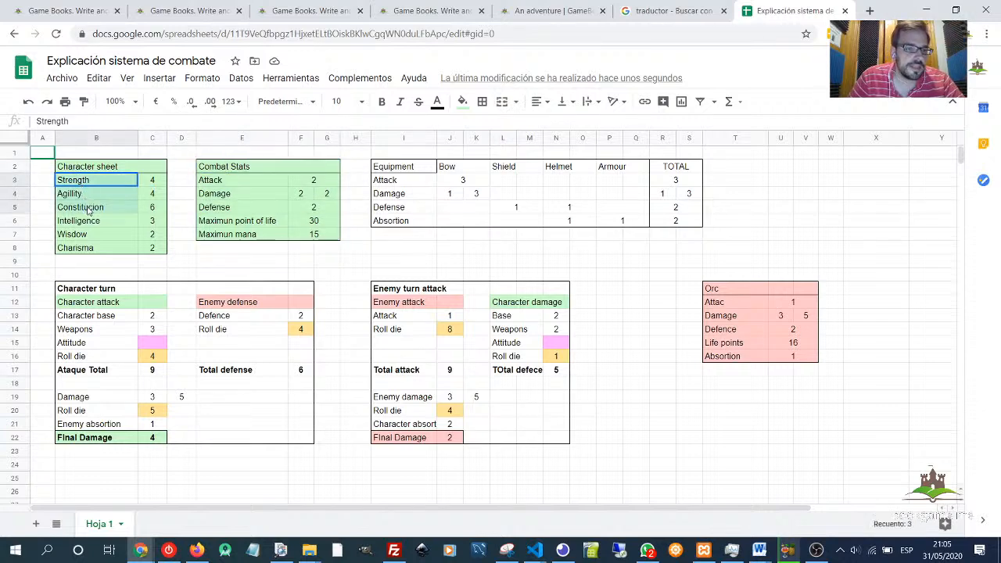
{"action": "left_click_drag", "start_coordinate": [219, 170], "coordinate": [258, 236]}
{"action": "left_click", "coordinate": [259, 237]}
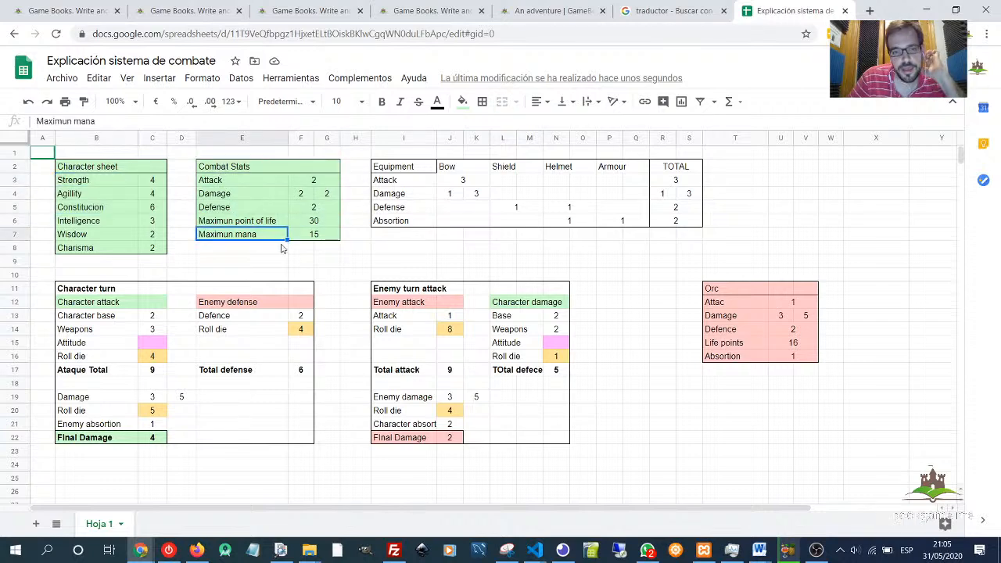
{"action": "left_click", "coordinate": [105, 185]}
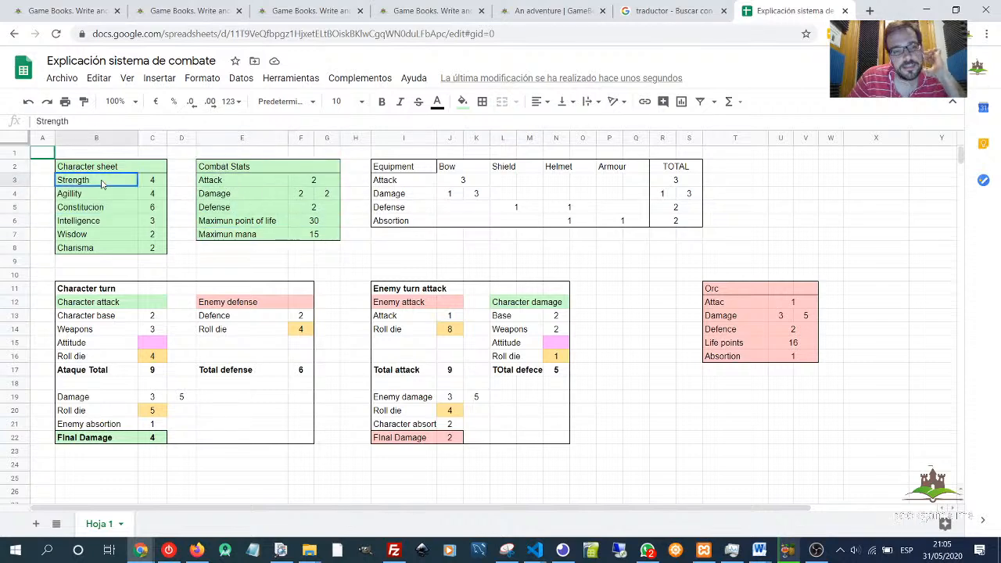
{"action": "left_click", "coordinate": [156, 185]}
{"action": "left_click", "coordinate": [229, 182]}
{"action": "left_click", "coordinate": [234, 197]}
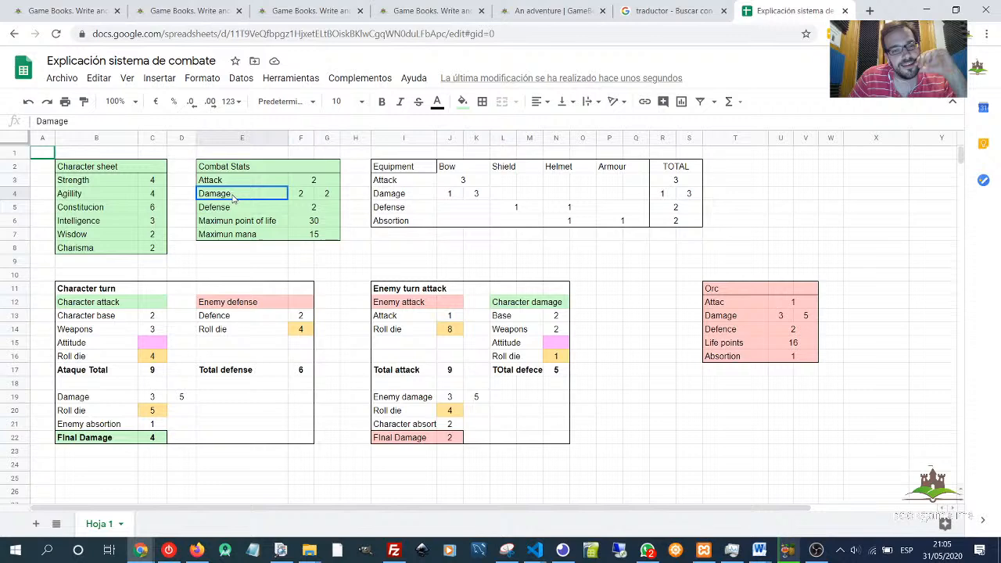
{"action": "left_click", "coordinate": [152, 185]}
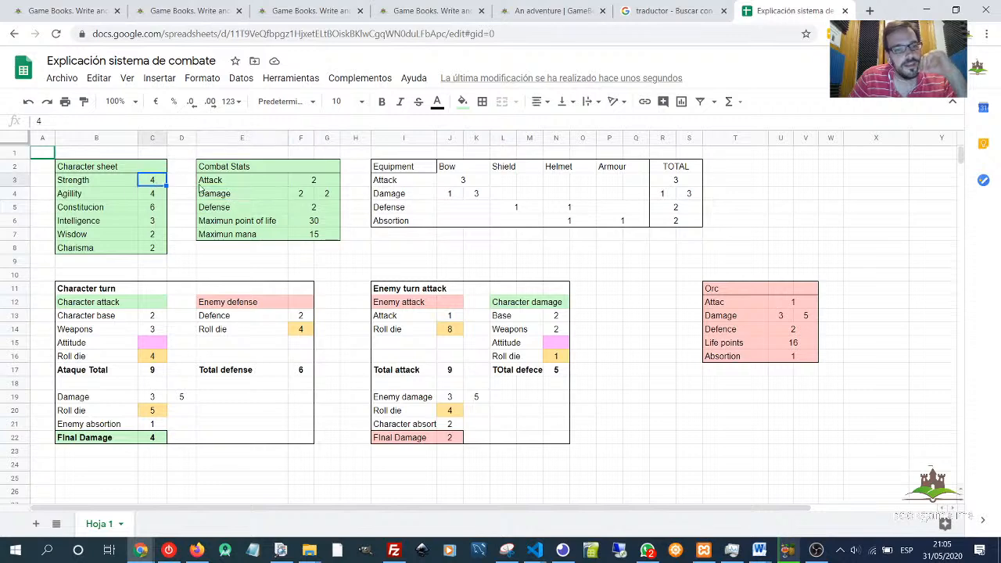
{"action": "left_click", "coordinate": [309, 184]}
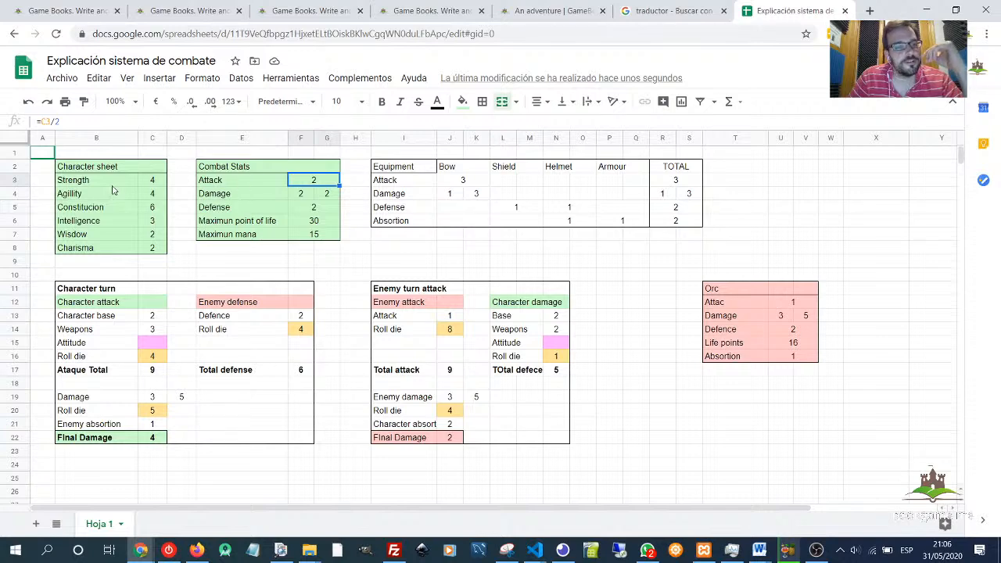
{"action": "left_click", "coordinate": [150, 182]}
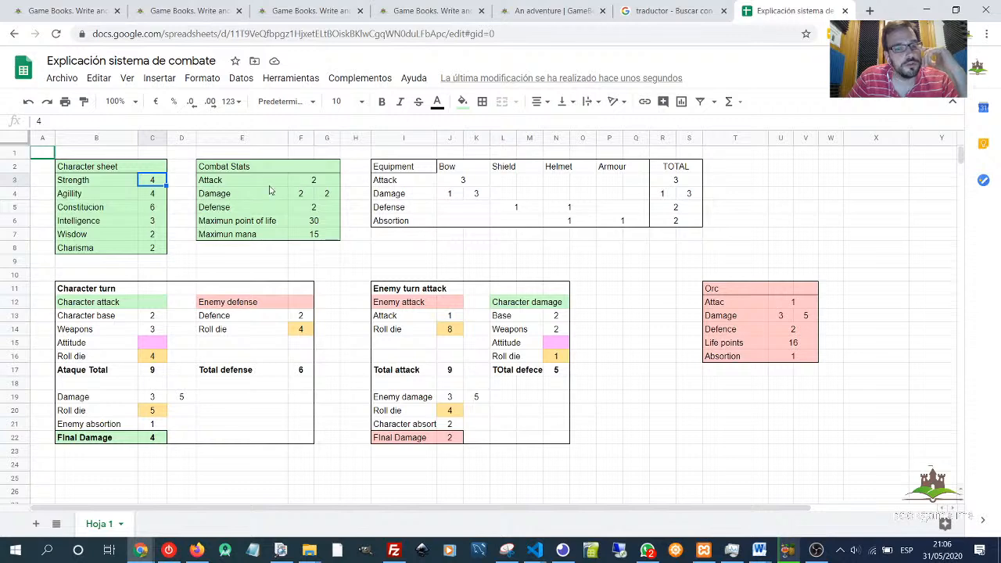
{"action": "left_click", "coordinate": [330, 186]}
- Set the Strength value in the Character sheet to 6
{"action": "left_click", "coordinate": [154, 183]}
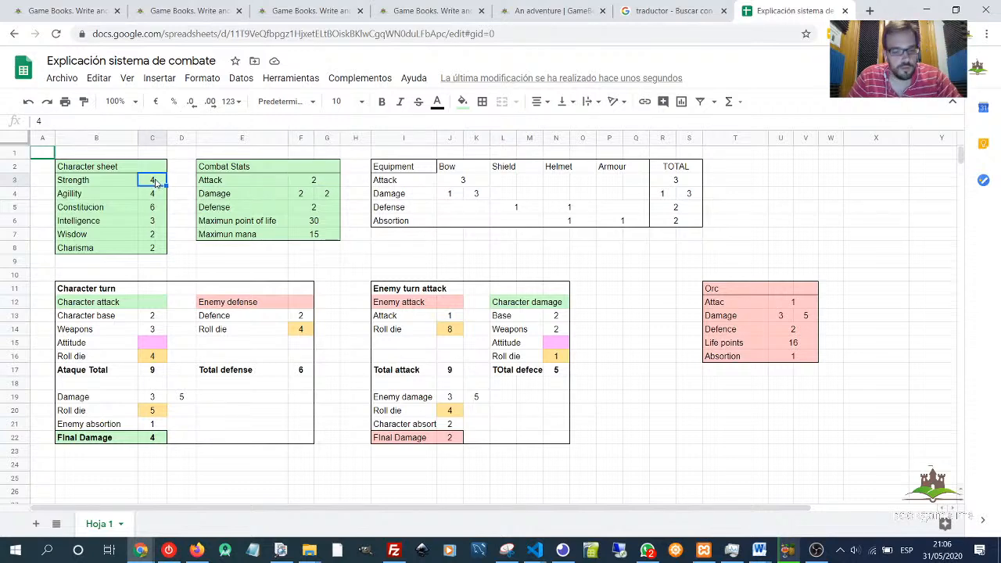
{"action": "type", "text": "6"}
{"action": "key", "text": "Return"}
- Inspect the Attack and Damage formulas in the Combat Stats table
{"action": "left_click", "coordinate": [312, 180]}
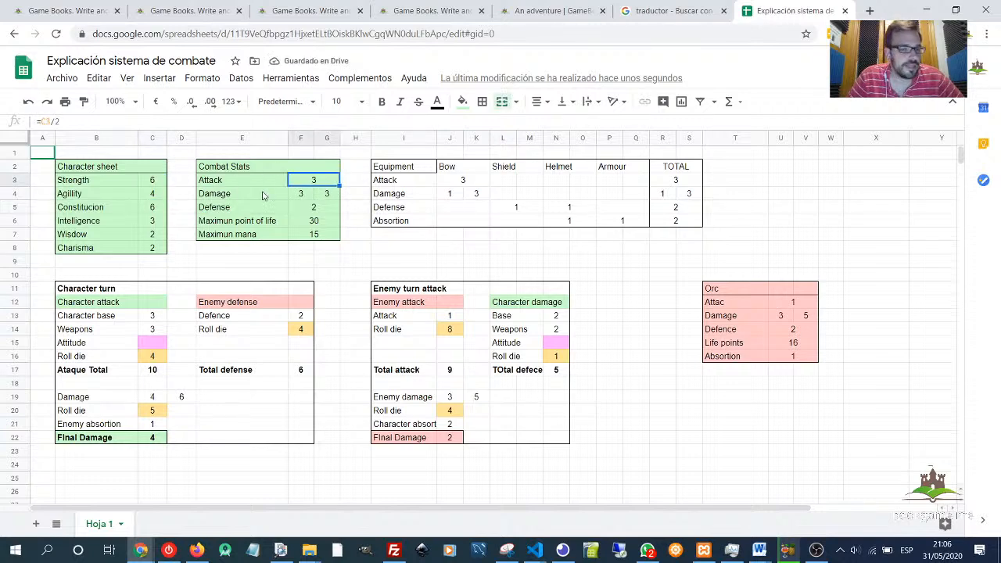
{"action": "left_click", "coordinate": [297, 195]}
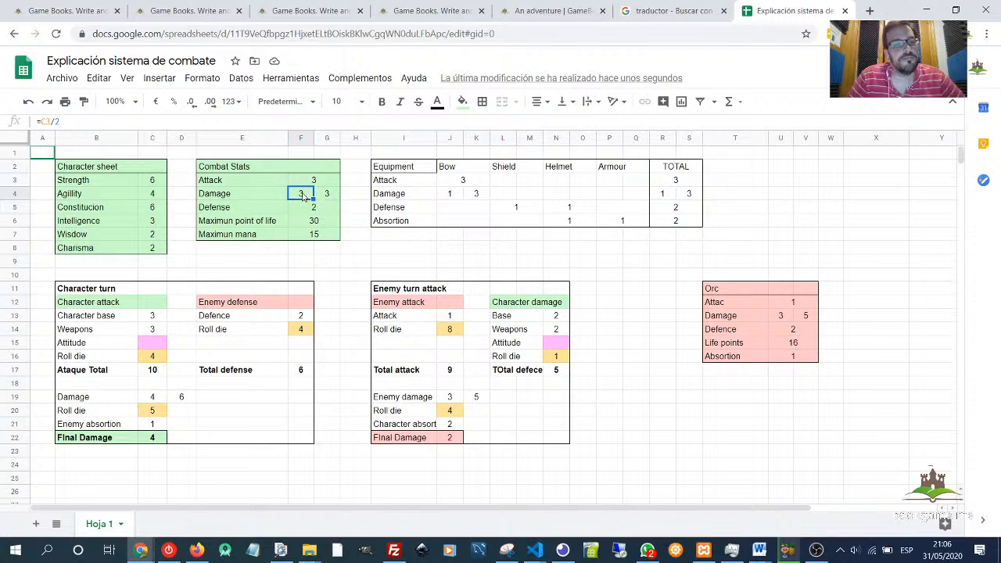
{"action": "left_click", "coordinate": [333, 198]}
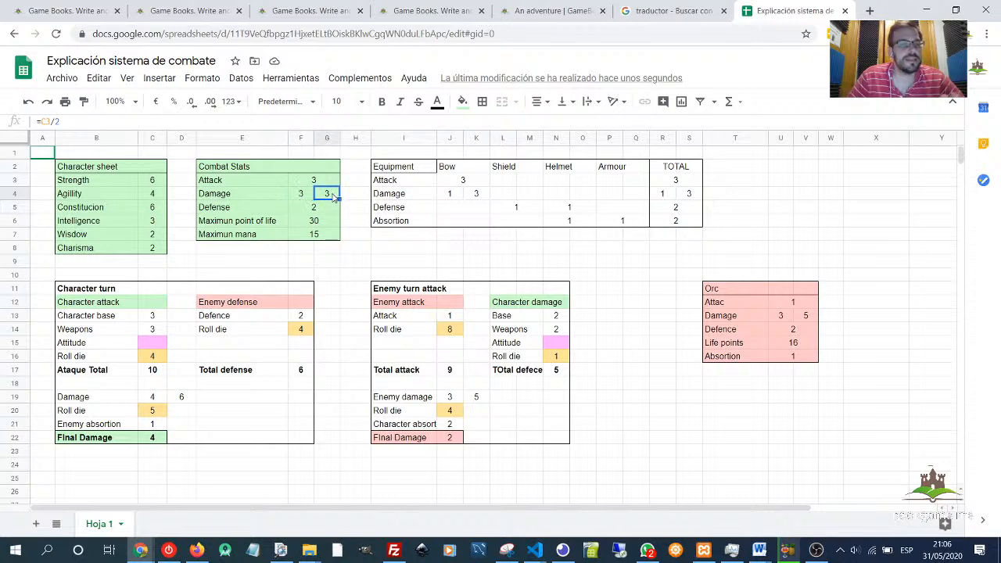
{"action": "left_click", "coordinate": [240, 210]}
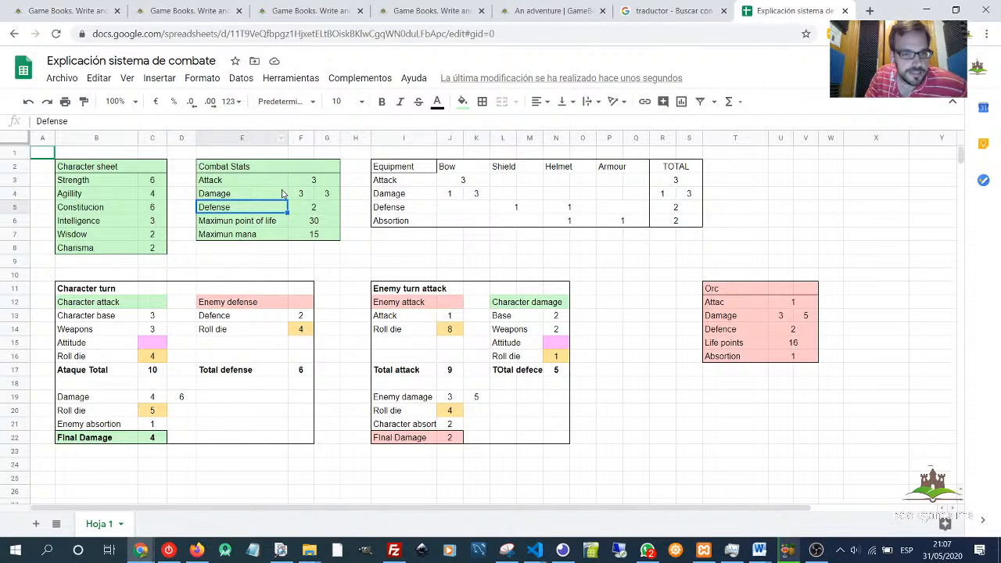
{"action": "left_click", "coordinate": [223, 193]}
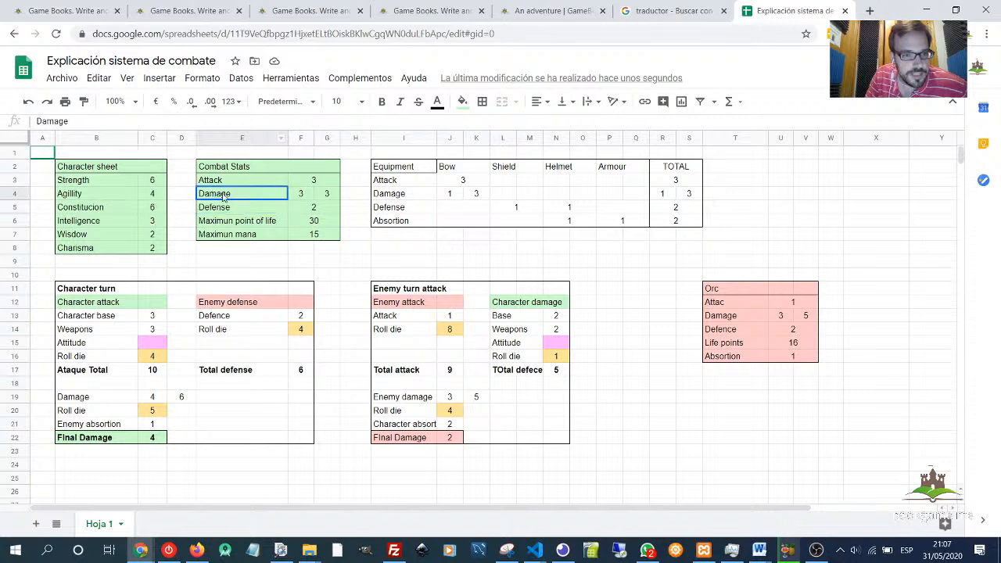
{"action": "left_click", "coordinate": [309, 197]}
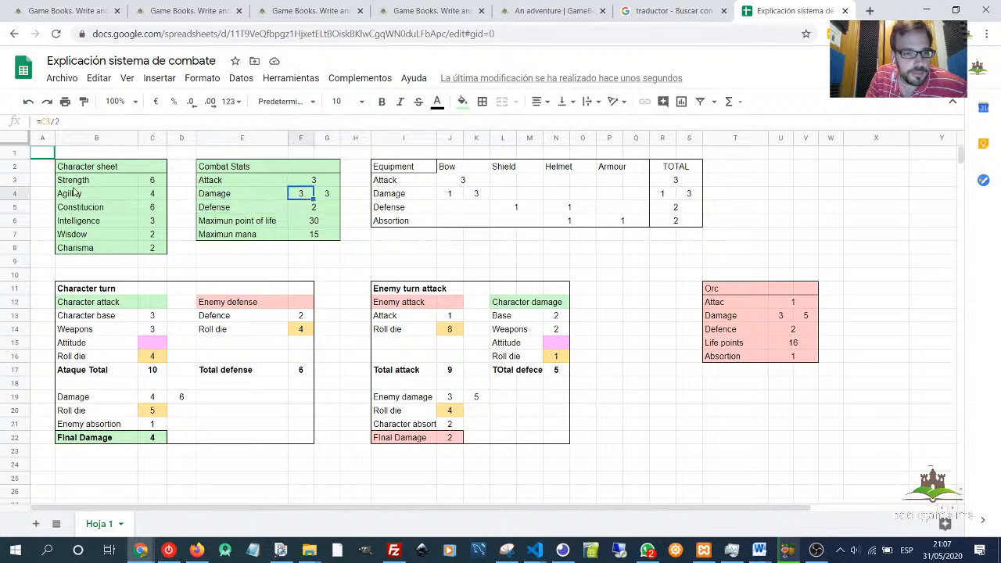
{"action": "left_click", "coordinate": [329, 197]}
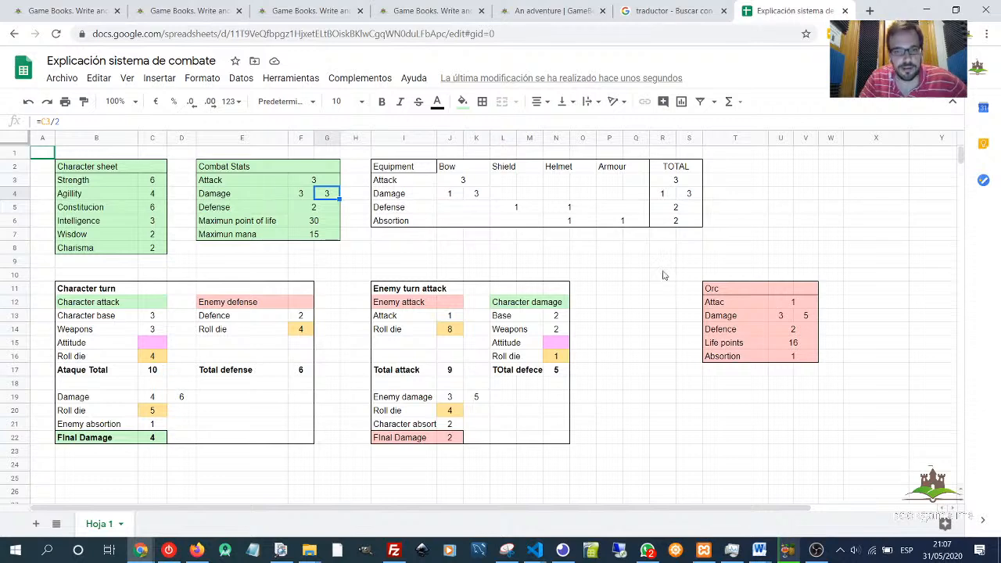
- Rename the Bow equipment column header to Sword
{"action": "left_click", "coordinate": [467, 167]}
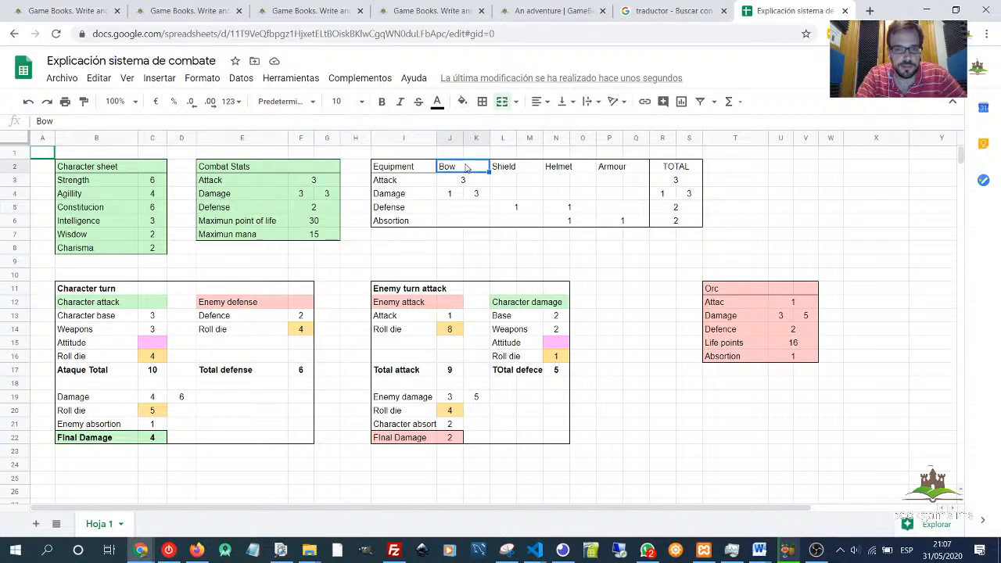
{"action": "left_click", "coordinate": [408, 167]}
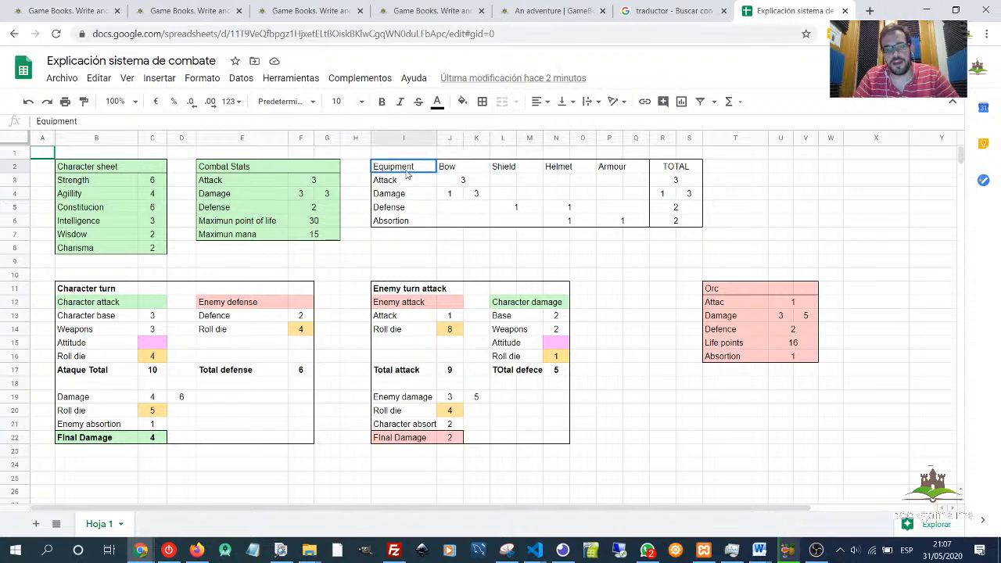
{"action": "left_click", "coordinate": [465, 173]}
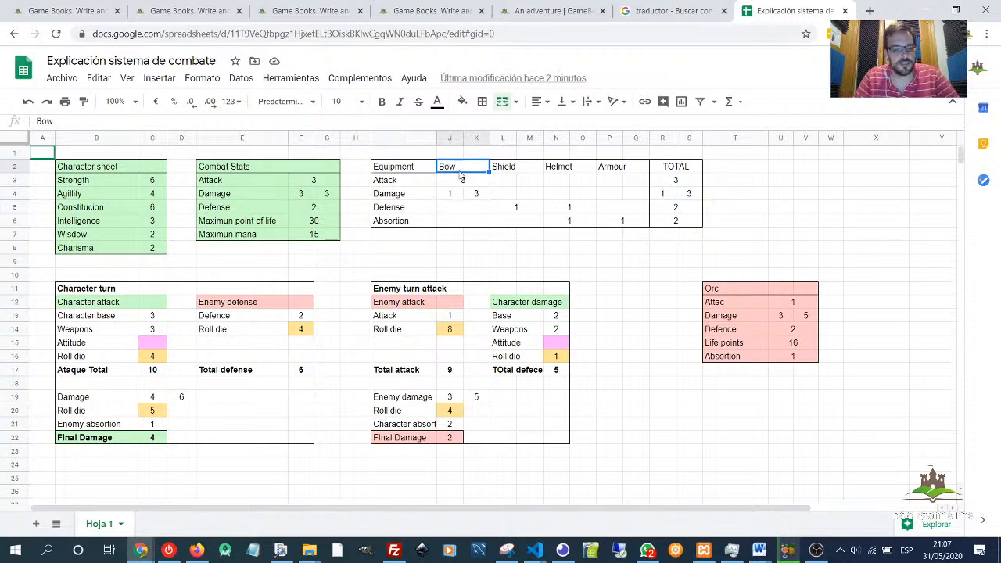
{"action": "type", "text": "Swrd"}
{"action": "key", "text": "BackSpace"}
{"action": "key", "text": "BackSpace"}
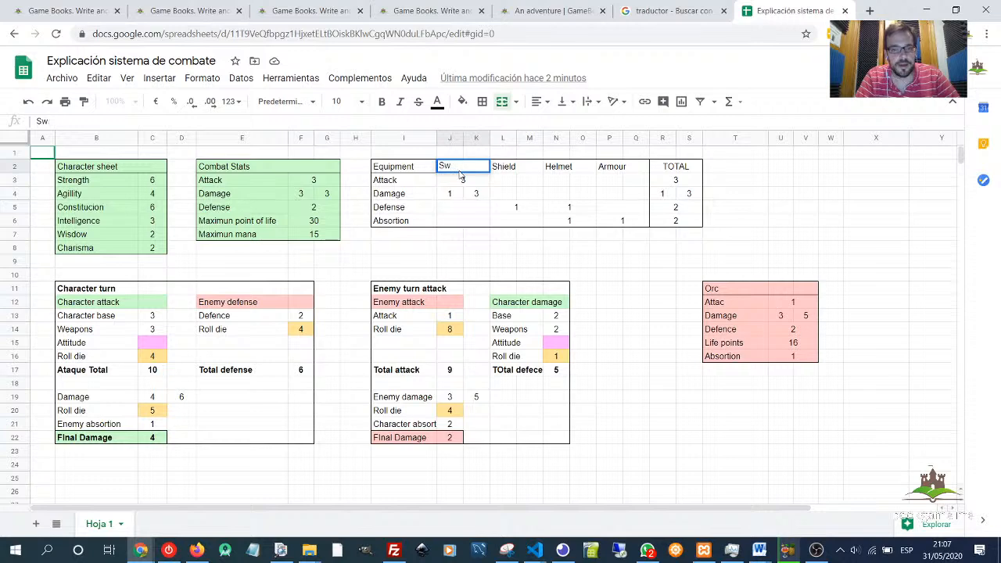
{"action": "type", "text": "ord"}
{"action": "key", "text": "Return"}
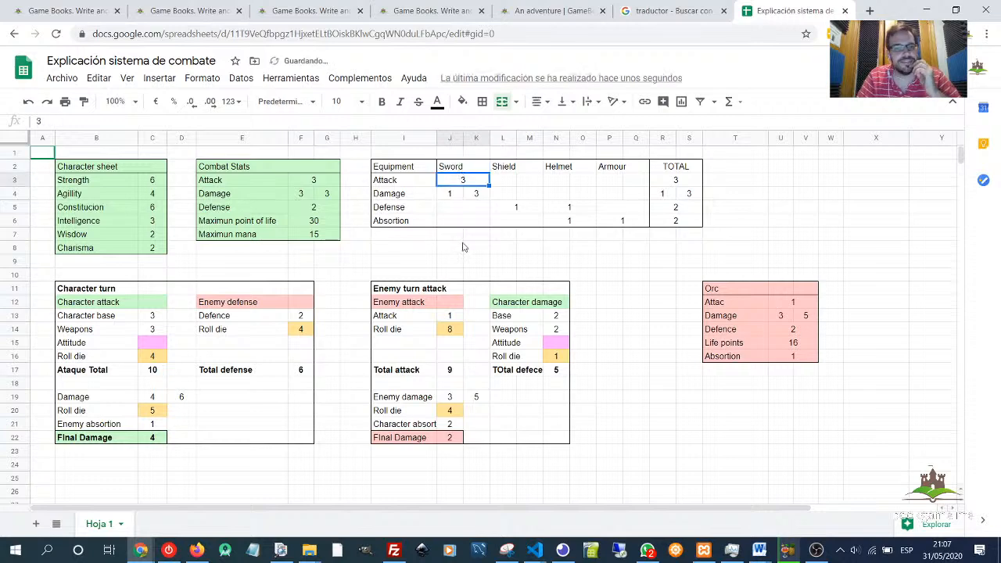
{"action": "left_click", "coordinate": [463, 246]}
{"action": "left_click", "coordinate": [458, 181]}
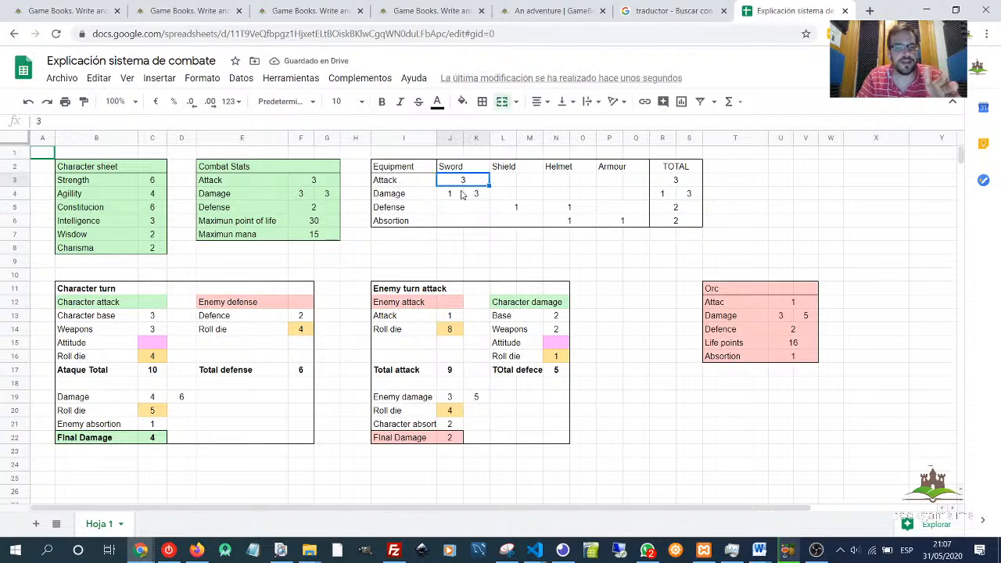
- Examine the Sword damage values and the formulas behind the Combat Stats Attack, Damage and Defense cells
{"action": "left_click", "coordinate": [460, 195]}
{"action": "left_click", "coordinate": [480, 196]}
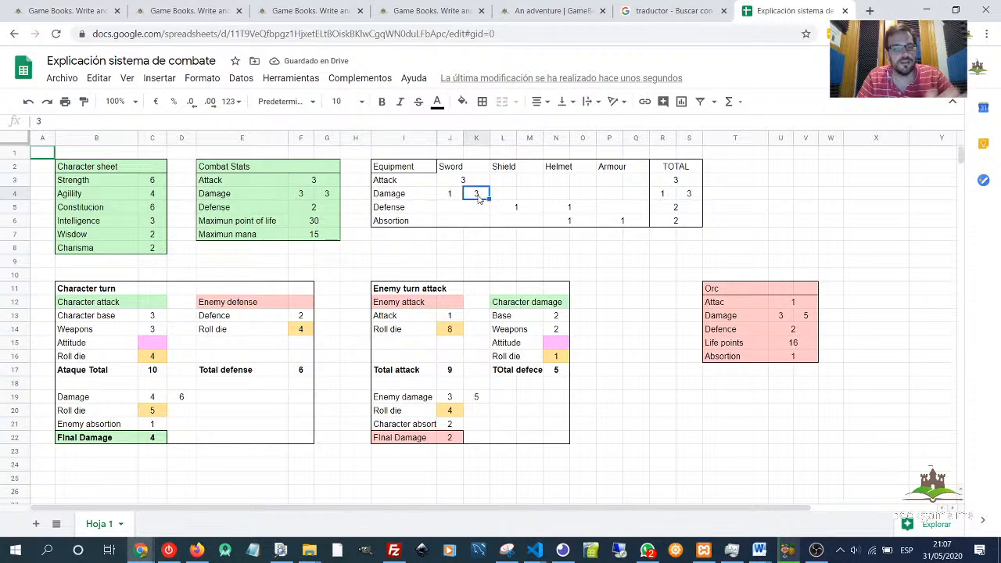
{"action": "left_click", "coordinate": [300, 198]}
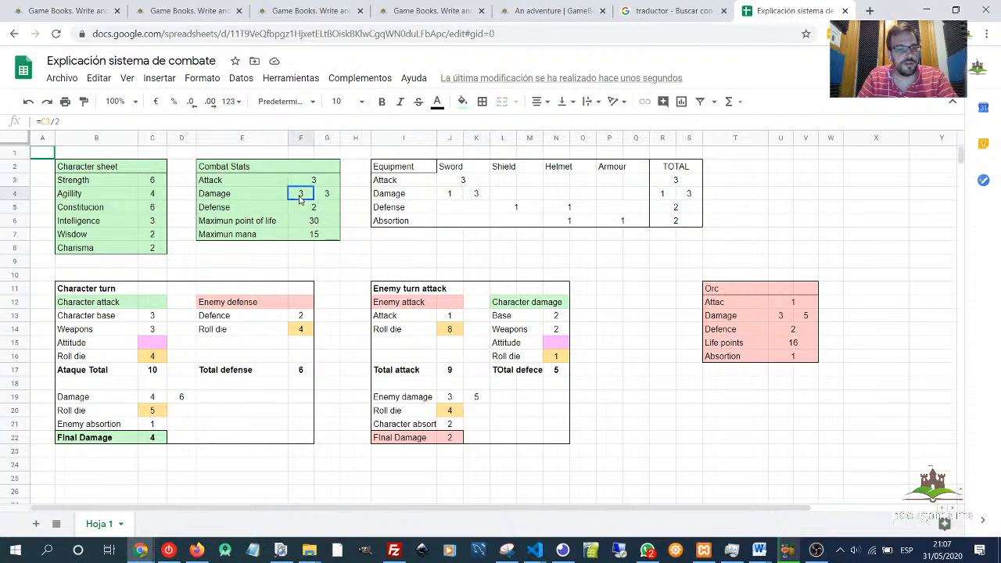
{"action": "left_click", "coordinate": [448, 196]}
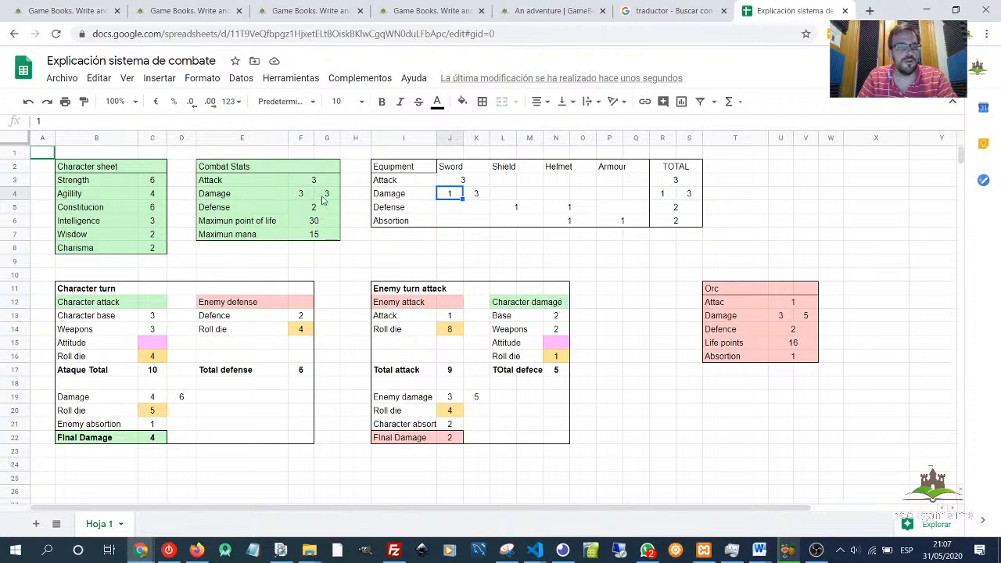
{"action": "left_click", "coordinate": [475, 194]}
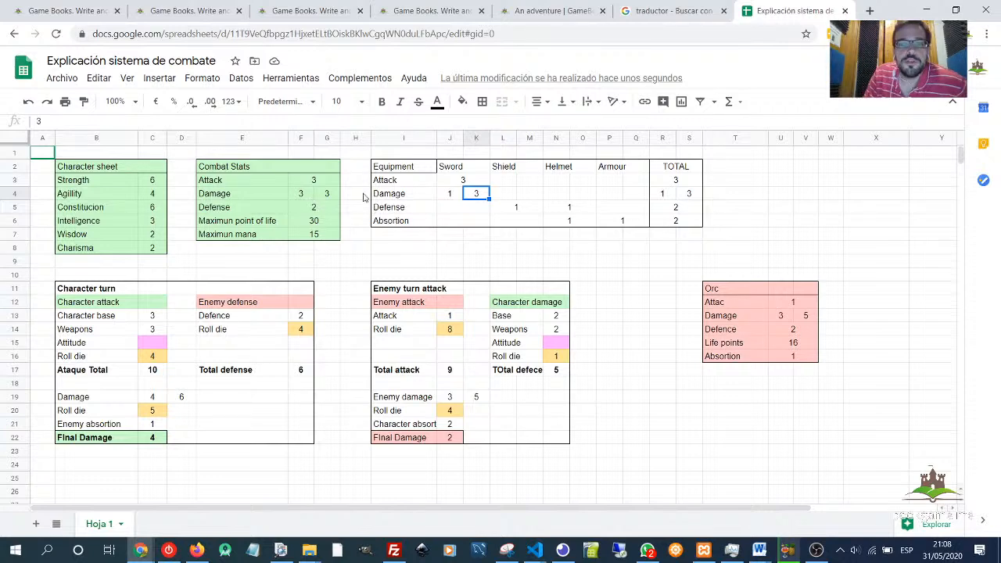
{"action": "left_click", "coordinate": [330, 189]}
{"action": "left_click", "coordinate": [327, 180]}
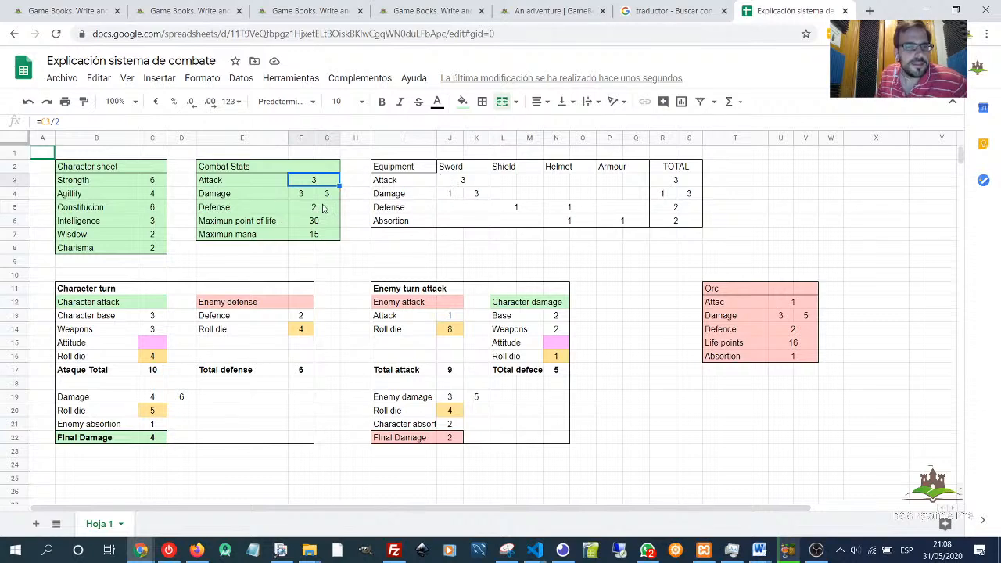
{"action": "left_click_drag", "start_coordinate": [229, 185], "coordinate": [232, 197]}
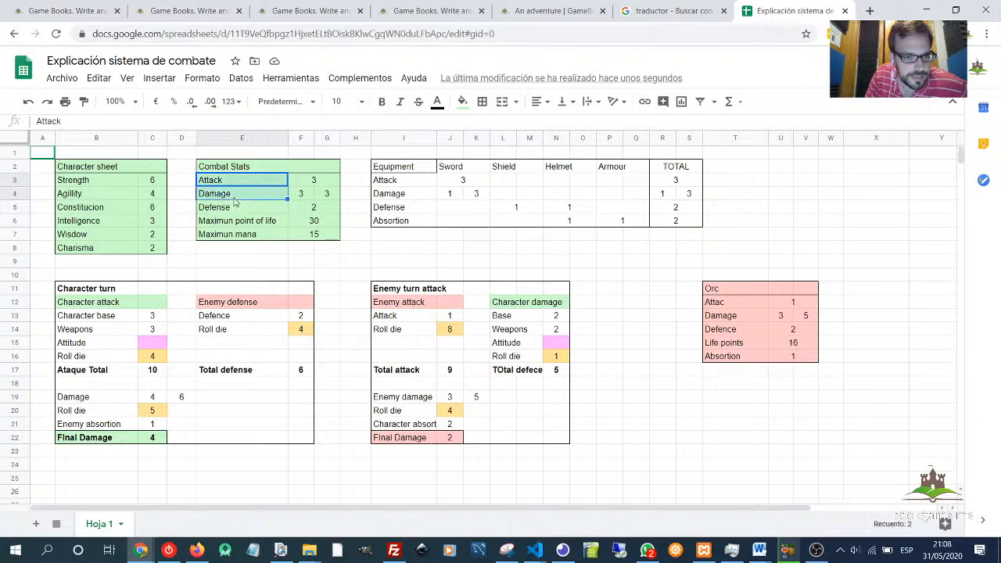
{"action": "left_click", "coordinate": [237, 211]}
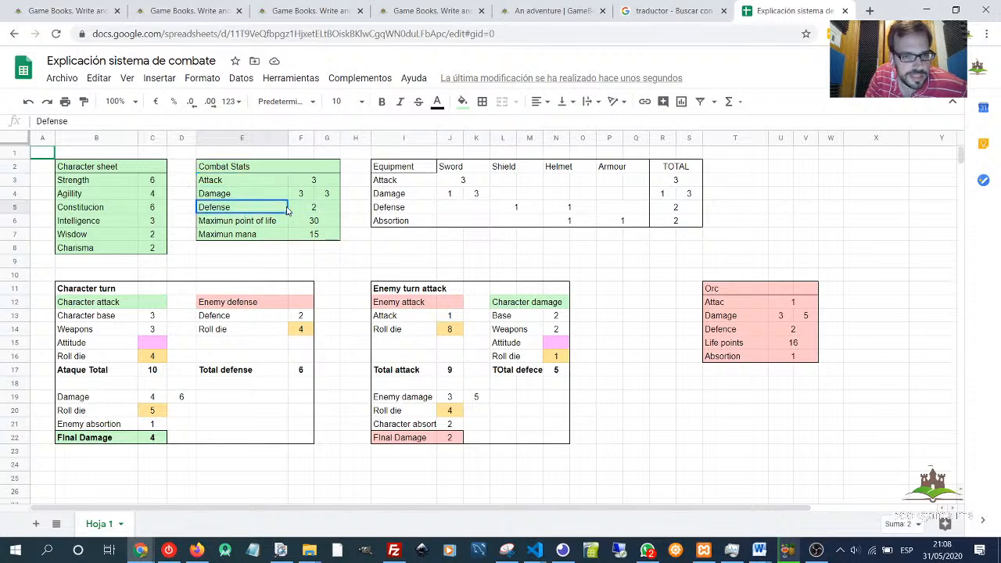
{"action": "left_click", "coordinate": [302, 208]}
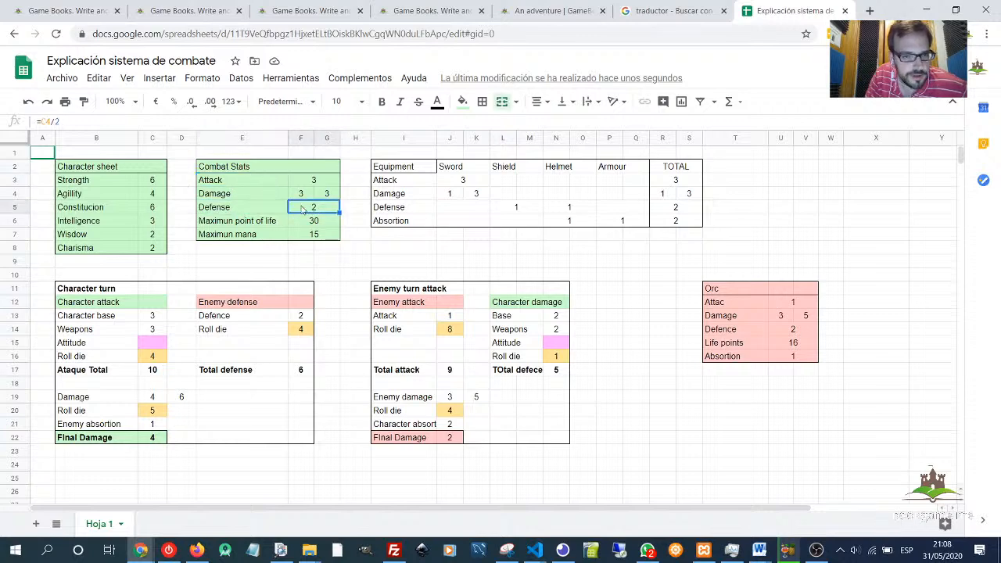
{"action": "left_click", "coordinate": [94, 197]}
- Set the Agility value in the Character sheet to 3
{"action": "left_click", "coordinate": [151, 198]}
{"action": "left_click", "coordinate": [314, 209]}
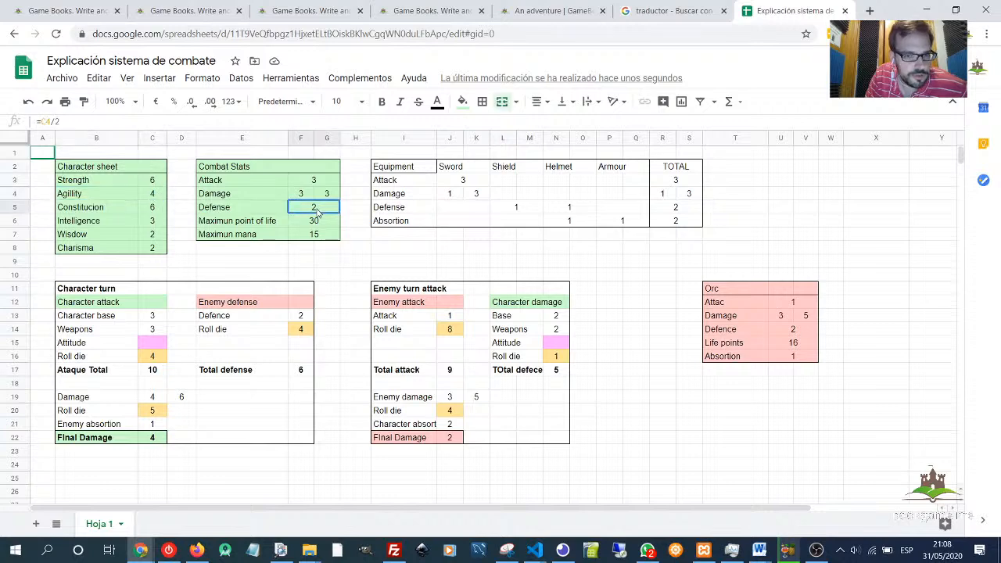
{"action": "left_click", "coordinate": [154, 197]}
{"action": "type", "text": "3"}
{"action": "key", "text": "Return"}
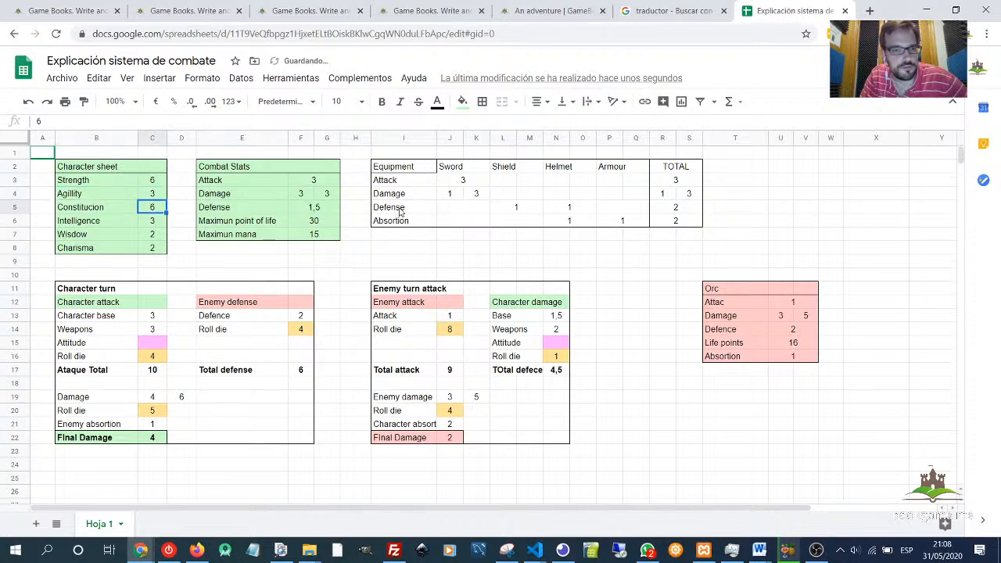
- Set the Agility value in the Character sheet to 2 and check the Defense result
{"action": "left_click", "coordinate": [325, 215]}
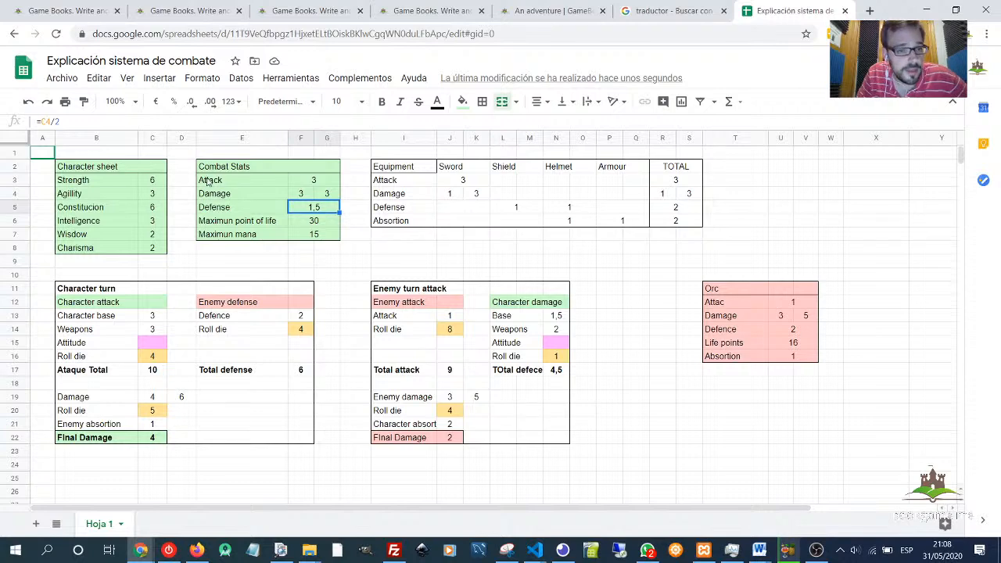
{"action": "left_click", "coordinate": [164, 196]}
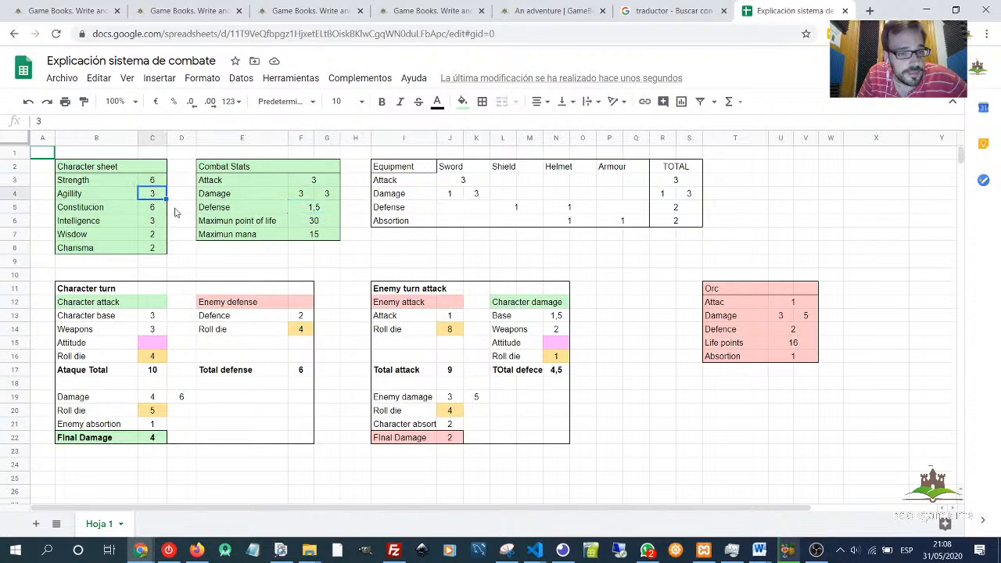
{"action": "type", "text": "2"}
{"action": "key", "text": "Return"}
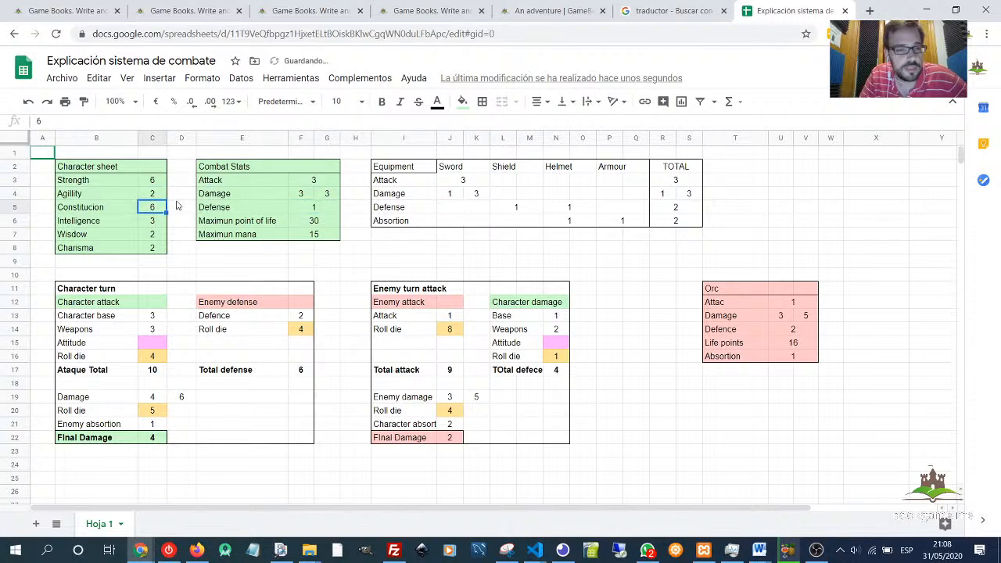
{"action": "left_click", "coordinate": [332, 209]}
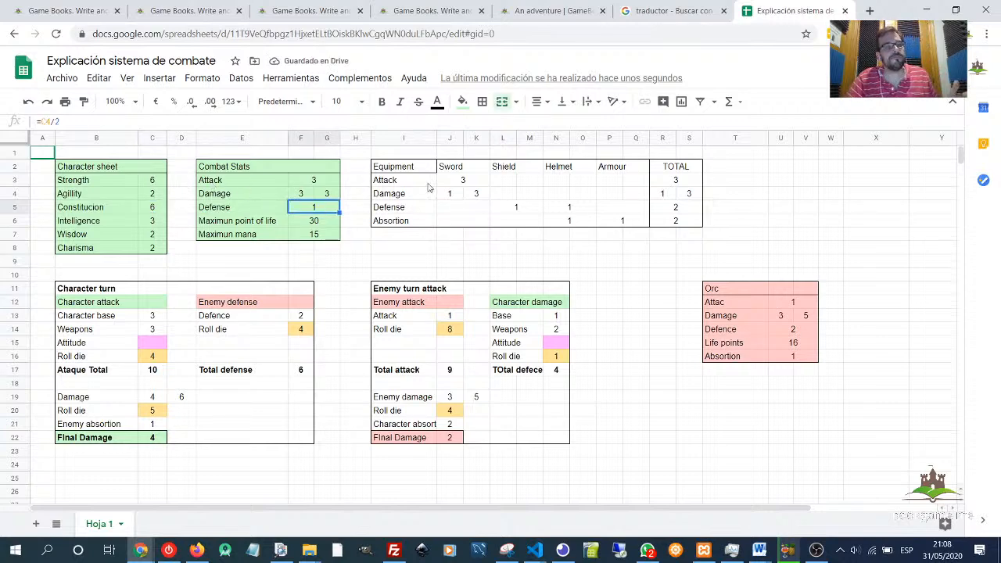
- Examine the Equipment table's Shield, Helmet and Armour values and the Character damage cells
{"action": "left_click_drag", "start_coordinate": [426, 170], "coordinate": [698, 223]}
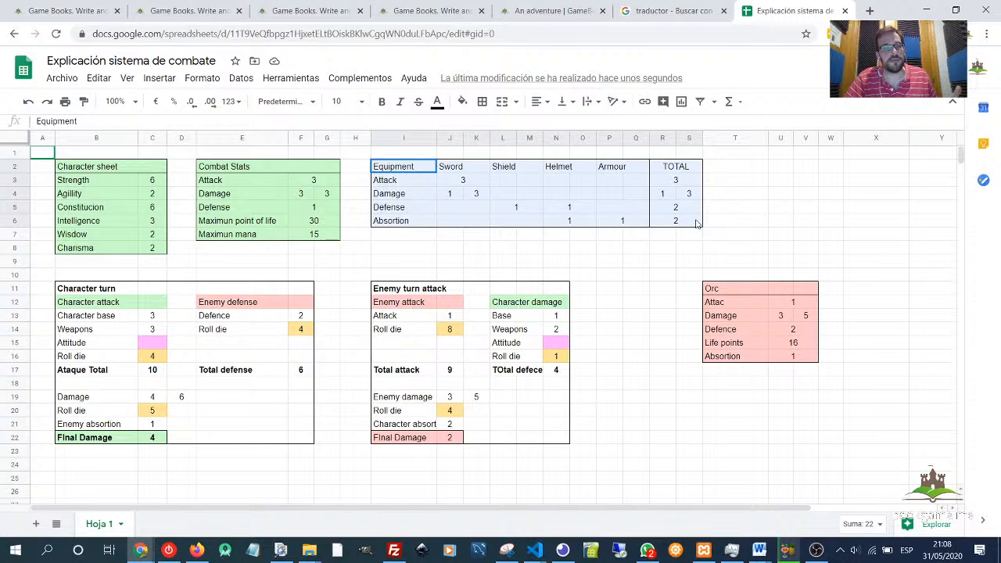
{"action": "left_click", "coordinate": [580, 271]}
{"action": "left_click", "coordinate": [503, 208]}
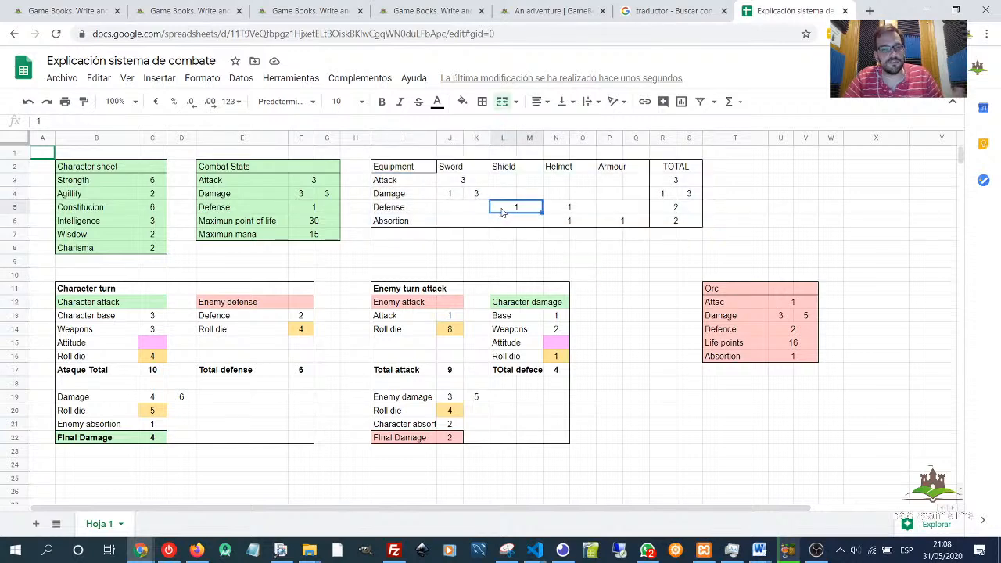
{"action": "left_click", "coordinate": [508, 174]}
{"action": "left_click", "coordinate": [568, 174]}
{"action": "left_click", "coordinate": [629, 170]}
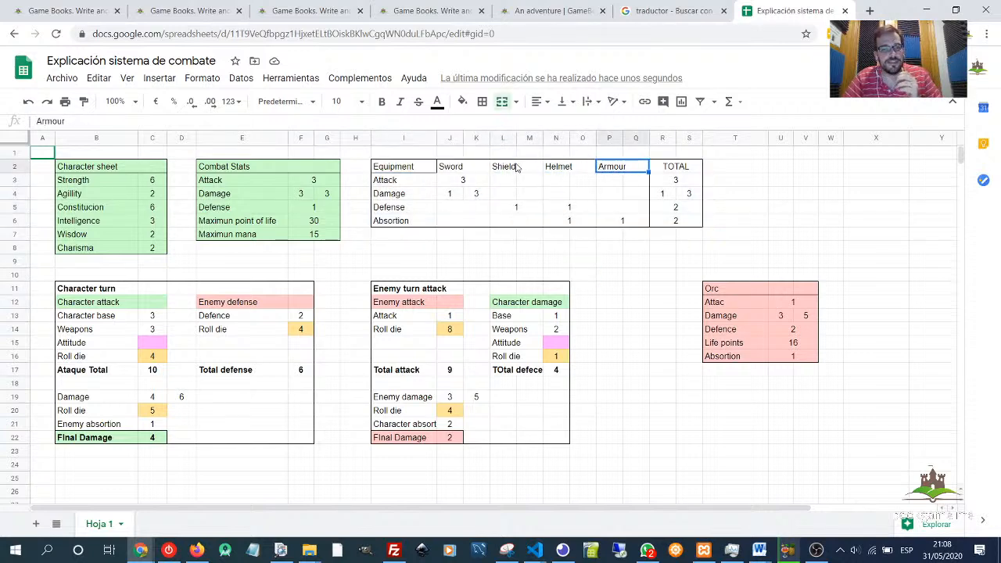
{"action": "left_click", "coordinate": [523, 169]}
{"action": "left_click", "coordinate": [518, 209]}
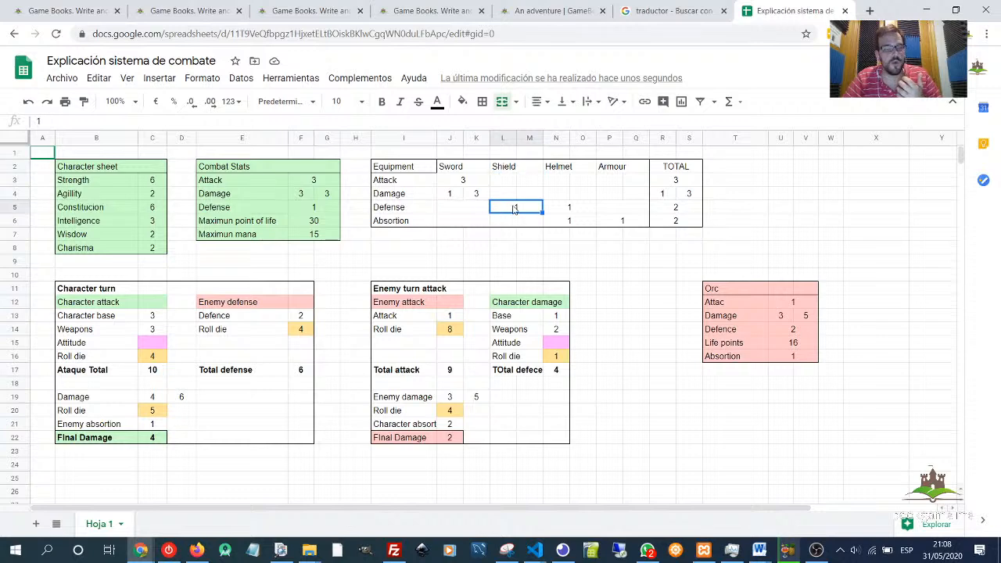
{"action": "left_click", "coordinate": [572, 209]}
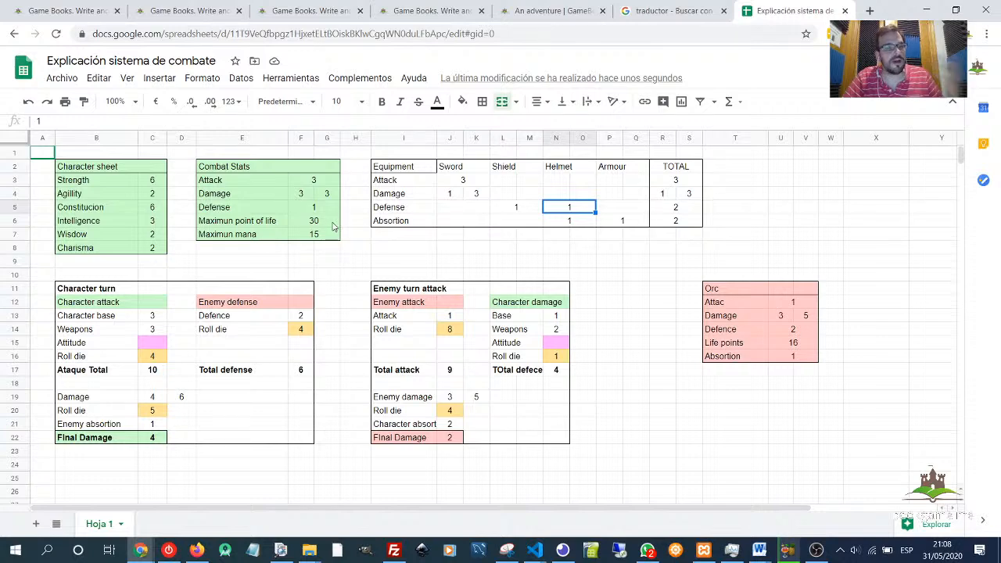
{"action": "left_click", "coordinate": [311, 209]}
{"action": "left_click", "coordinate": [522, 208]}
{"action": "left_click", "coordinate": [558, 210]}
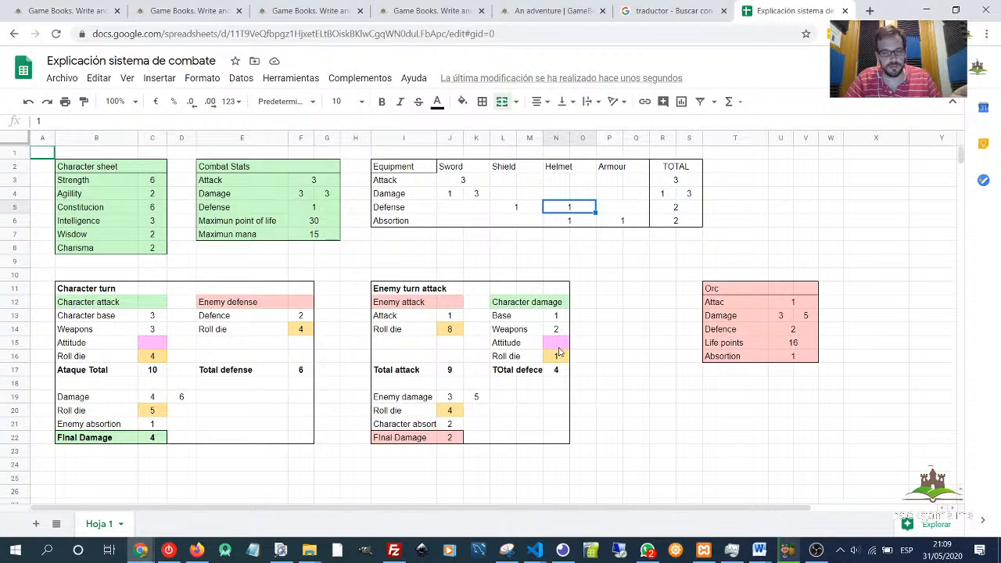
{"action": "left_click_drag", "start_coordinate": [556, 316], "coordinate": [556, 329]}
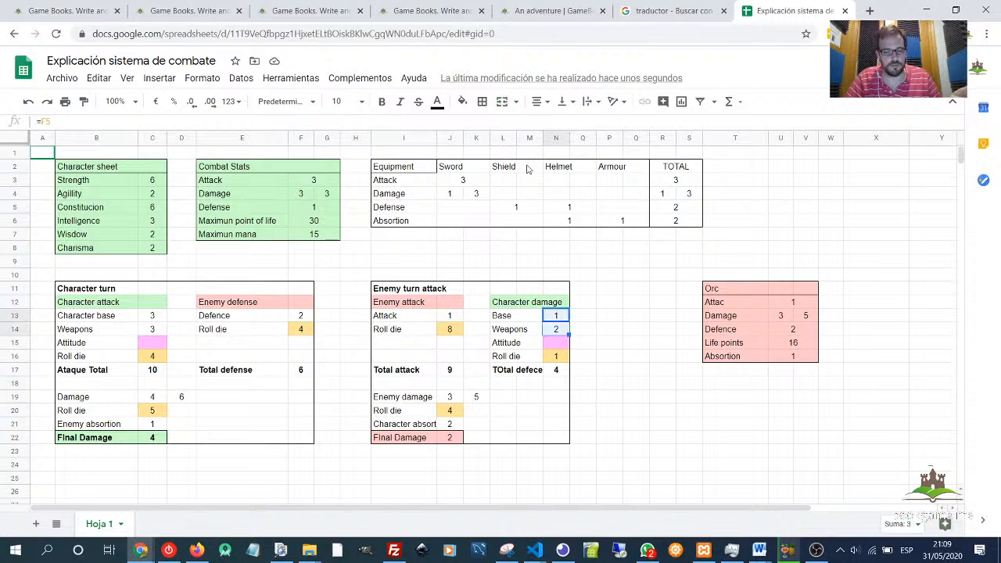
{"action": "left_click", "coordinate": [446, 248]}
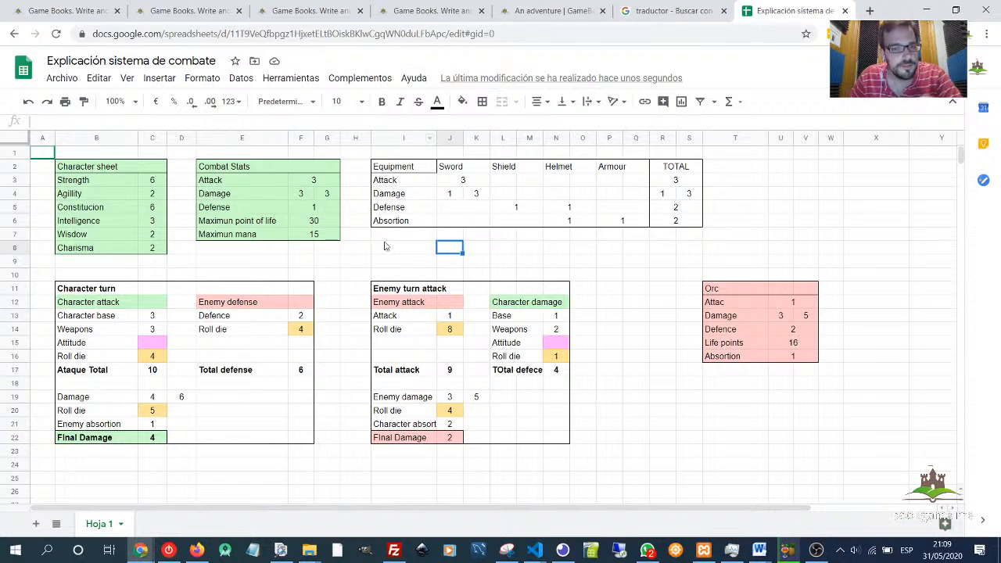
- Set the Constitution value in the Character sheet to 7
{"action": "left_click", "coordinate": [102, 198]}
{"action": "left_click", "coordinate": [113, 209]}
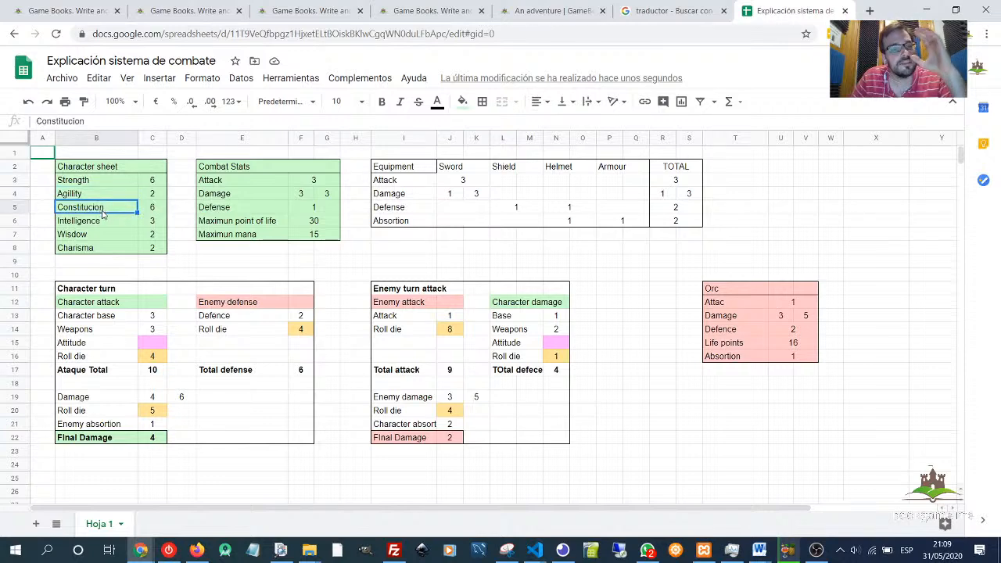
{"action": "left_click", "coordinate": [151, 207]}
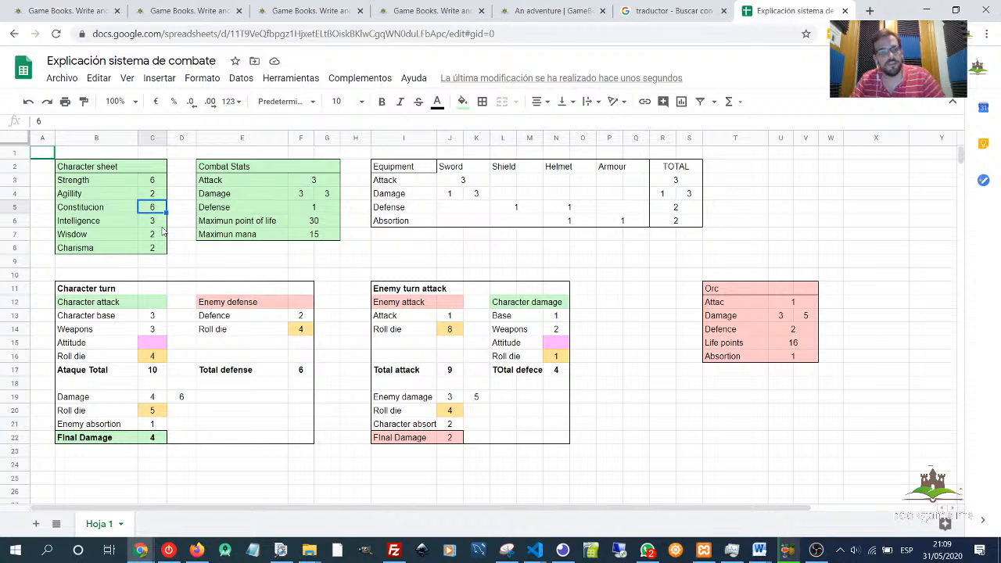
{"action": "left_click_drag", "start_coordinate": [222, 226], "coordinate": [320, 225]}
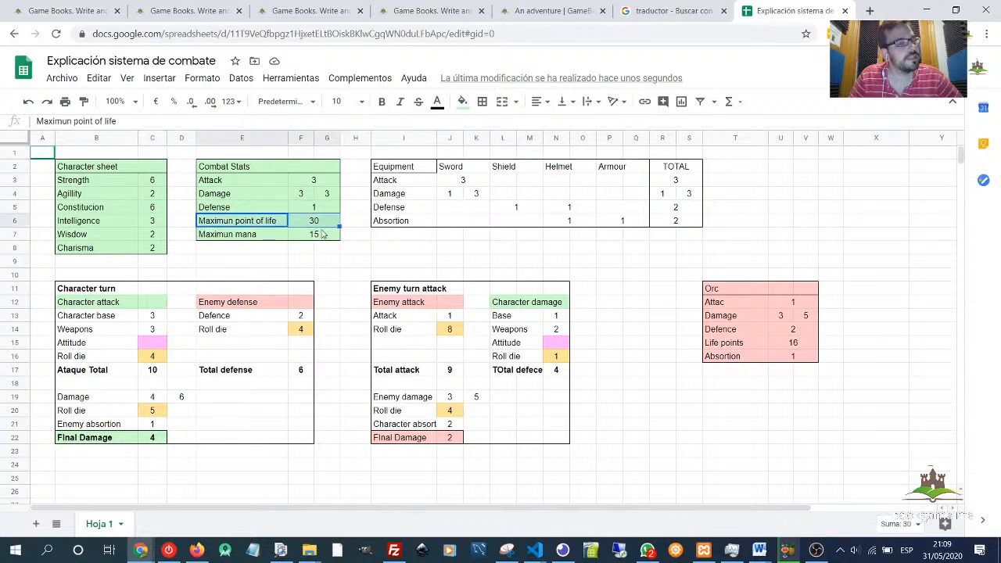
{"action": "left_click", "coordinate": [150, 207]}
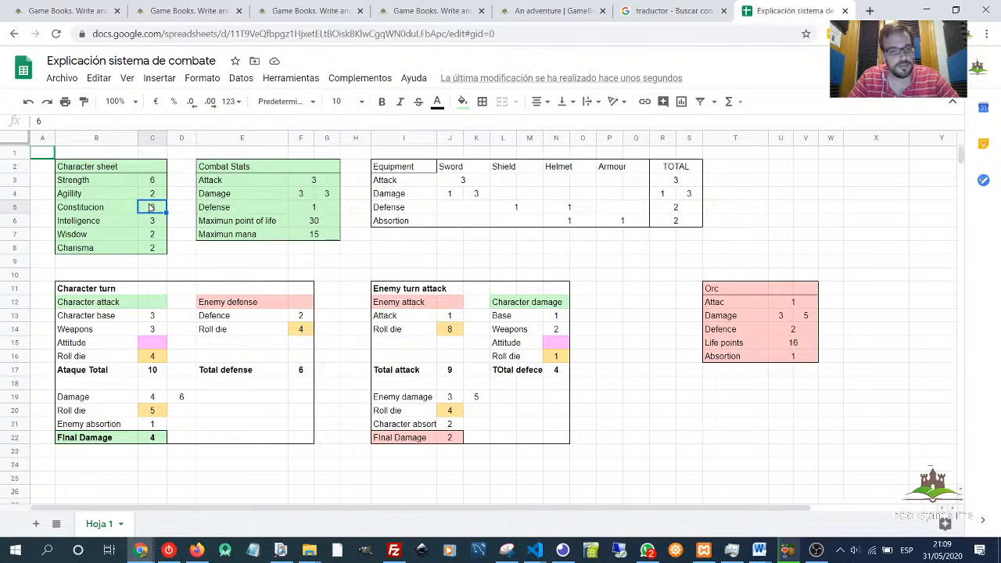
{"action": "type", "text": "7"}
{"action": "key", "text": "Return"}
- Set the Intelligence value in the Character sheet to 4
{"action": "left_click", "coordinate": [314, 225]}
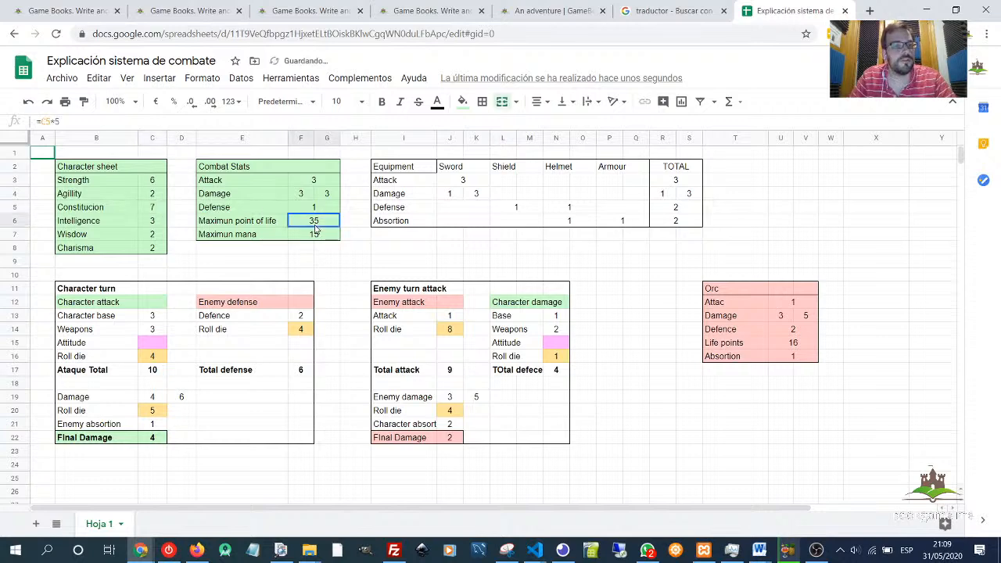
{"action": "left_click", "coordinate": [152, 222]}
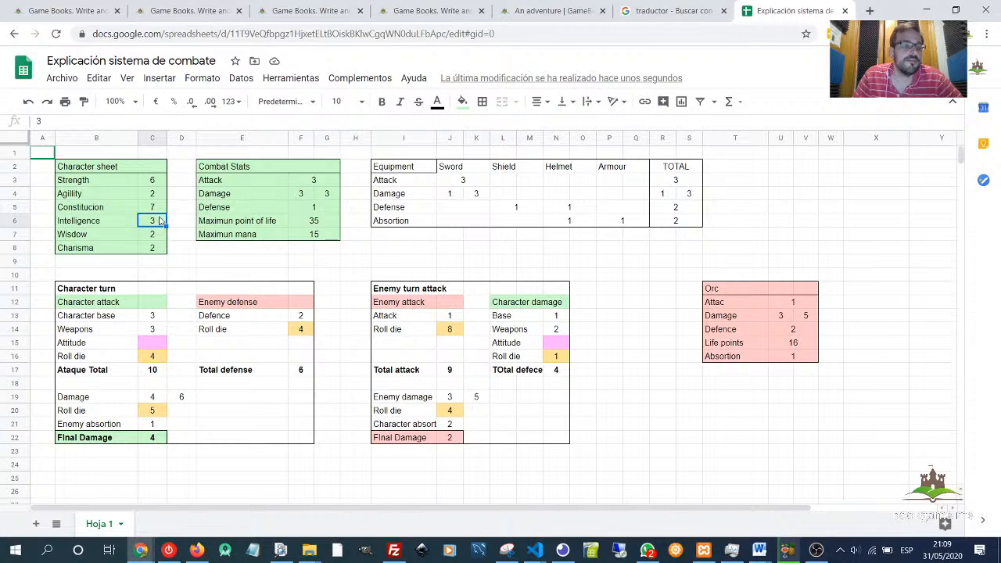
{"action": "left_click", "coordinate": [319, 235]}
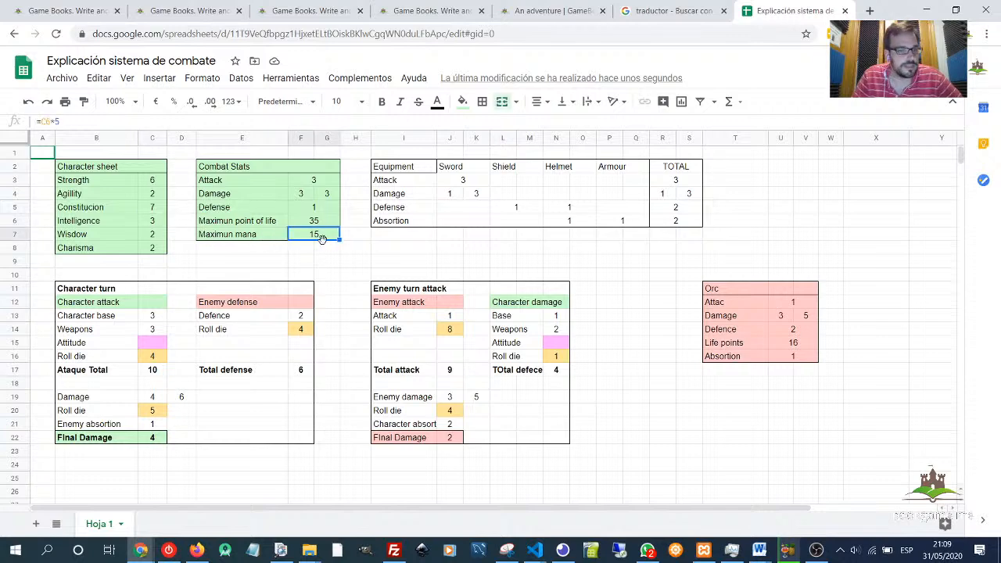
{"action": "left_click", "coordinate": [156, 222]}
{"action": "type", "text": "4"}
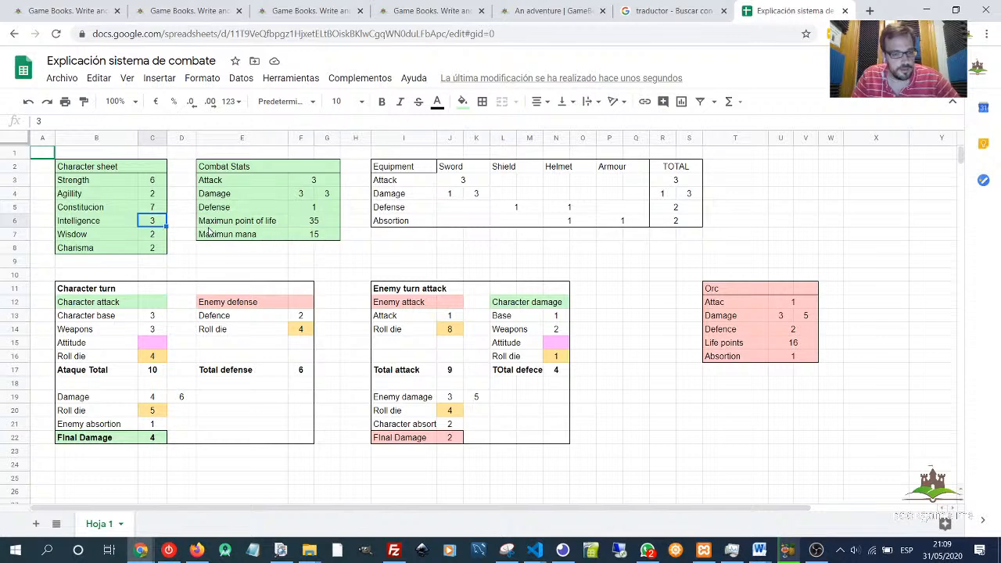
{"action": "key", "text": "Return"}
- Examine the Maximum mana result and the Orc's Attack and Damage values
{"action": "left_click", "coordinate": [156, 222]}
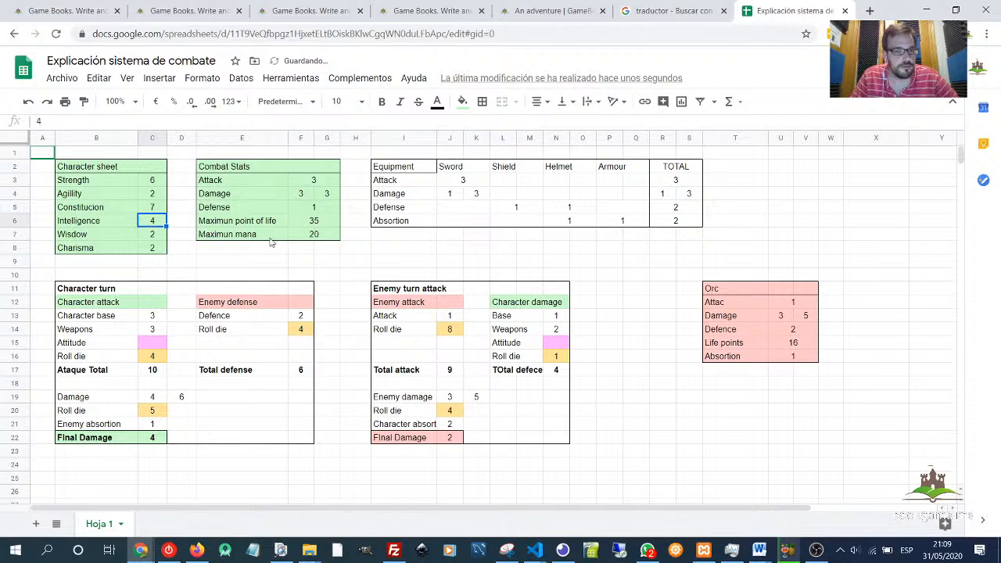
{"action": "left_click", "coordinate": [318, 237]}
{"action": "left_click", "coordinate": [556, 235]}
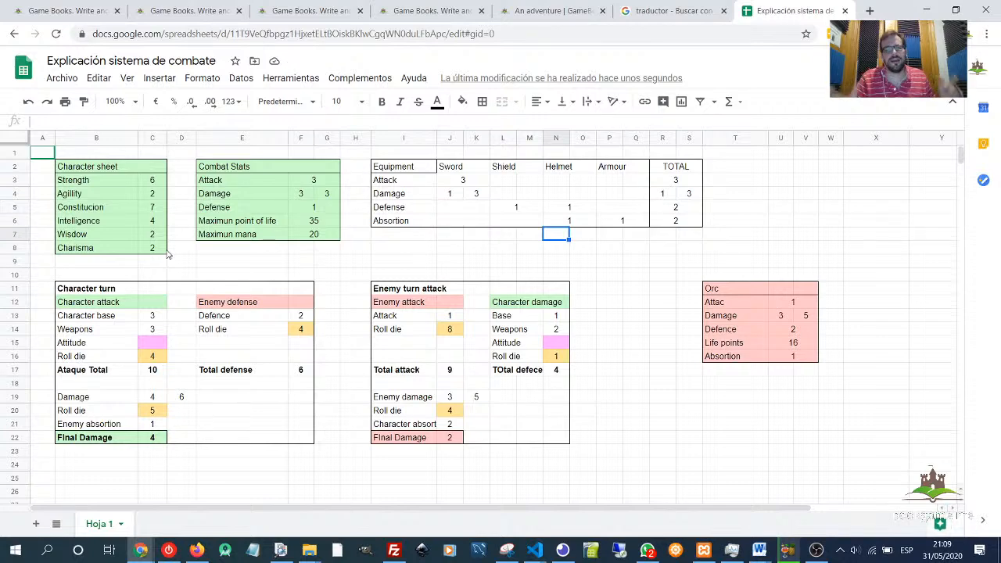
{"action": "left_click", "coordinate": [794, 305]}
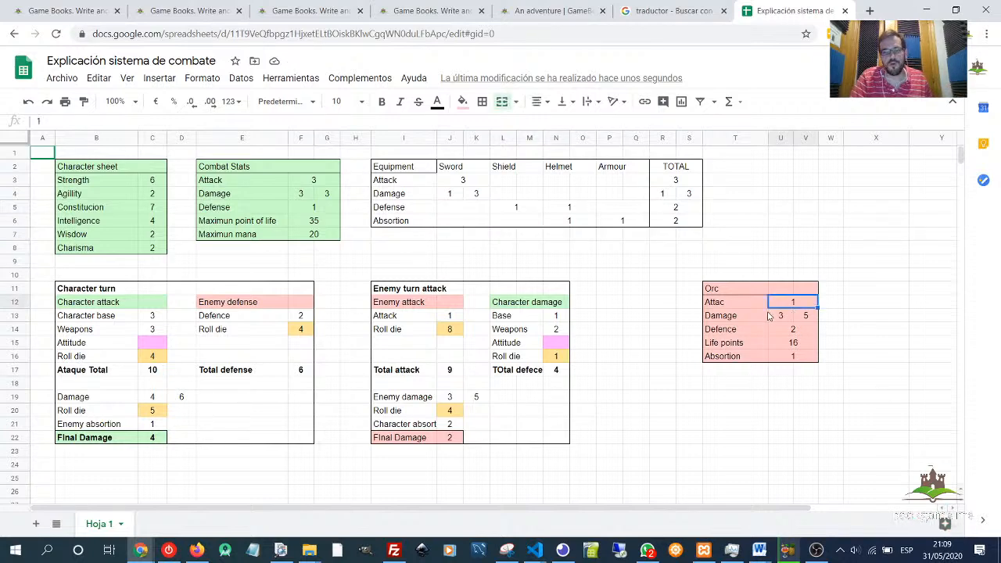
{"action": "left_click", "coordinate": [781, 318]}
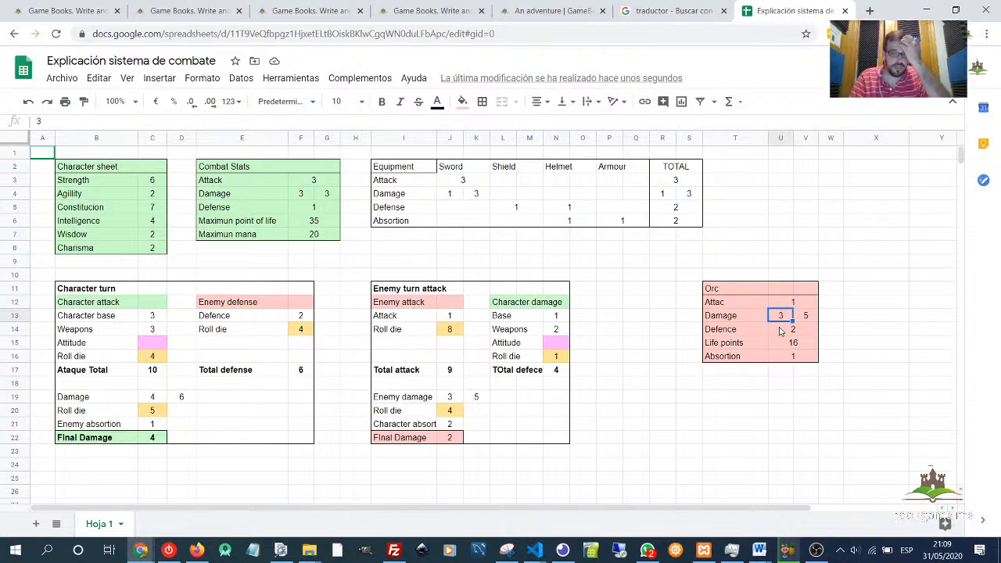
{"action": "left_click", "coordinate": [814, 317]}
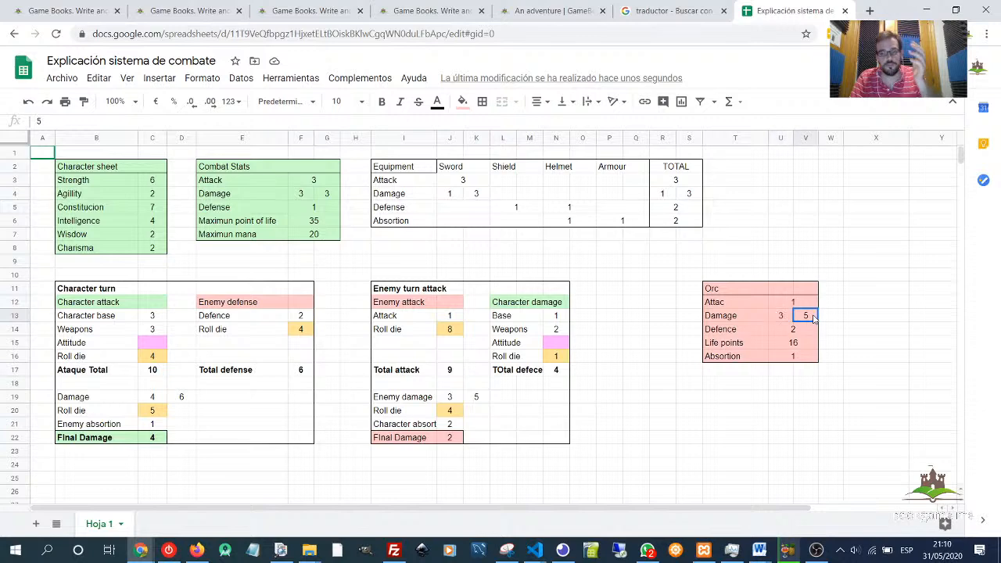
- Set the Orc's Absorption value to 5
{"action": "left_click", "coordinate": [779, 334]}
{"action": "left_click", "coordinate": [790, 347]}
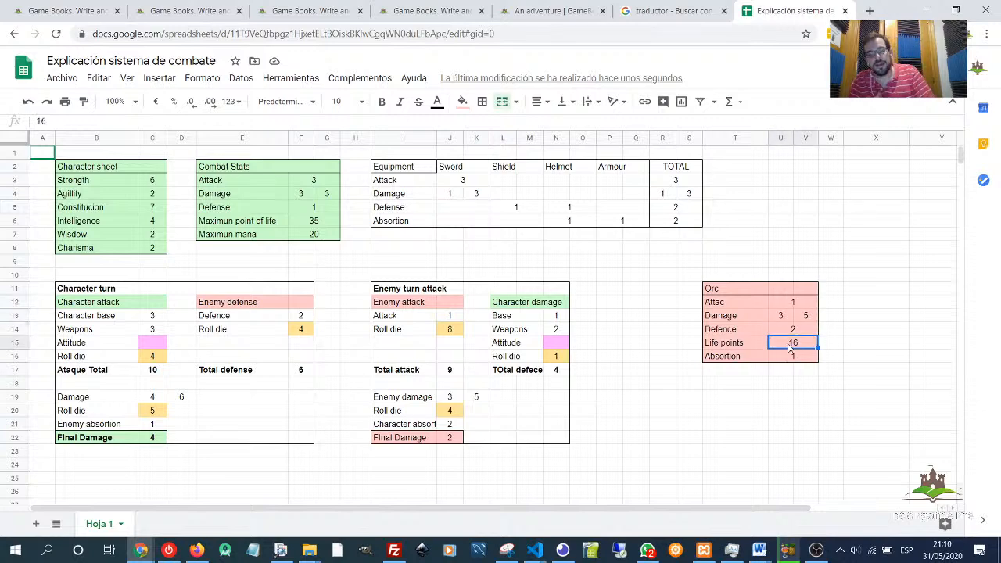
{"action": "left_click", "coordinate": [797, 357]}
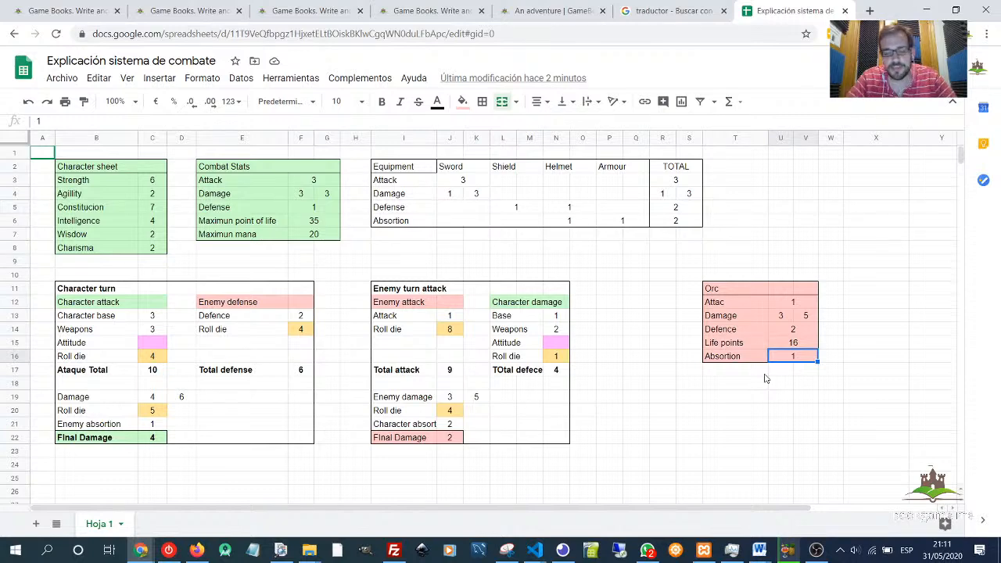
{"action": "type", "text": "5"}
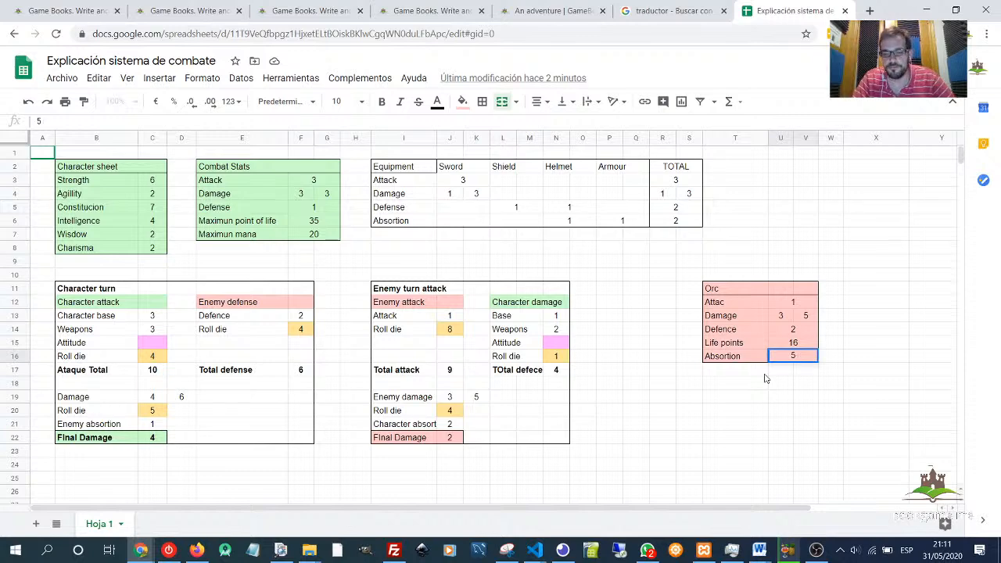
{"action": "key", "text": "Return"}
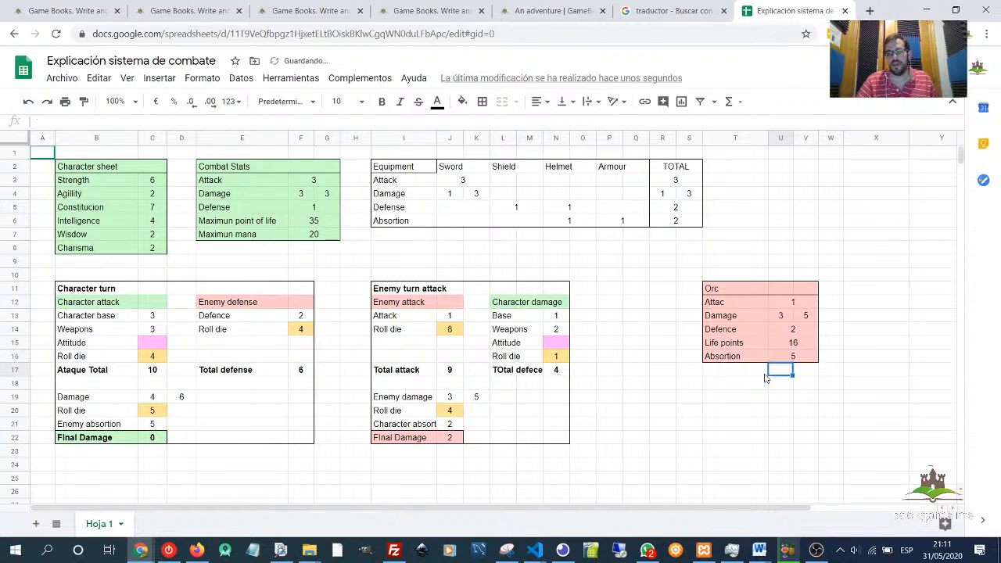
- Set the Orc's Defence value to -4
{"action": "left_click", "coordinate": [799, 329]}
{"action": "type", "text": "0"}
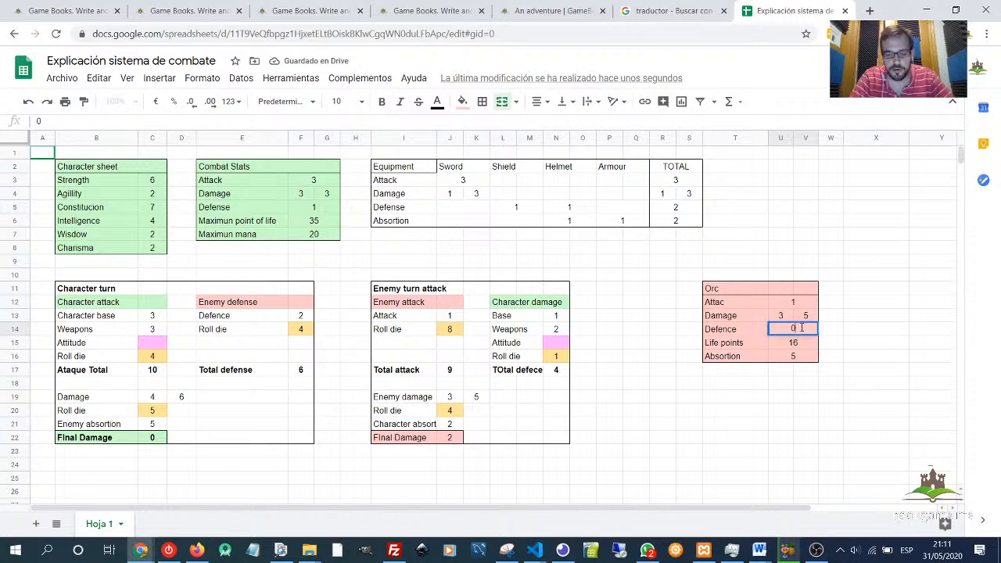
{"action": "key", "text": "BackSpace"}
{"action": "type", "text": "-4"}
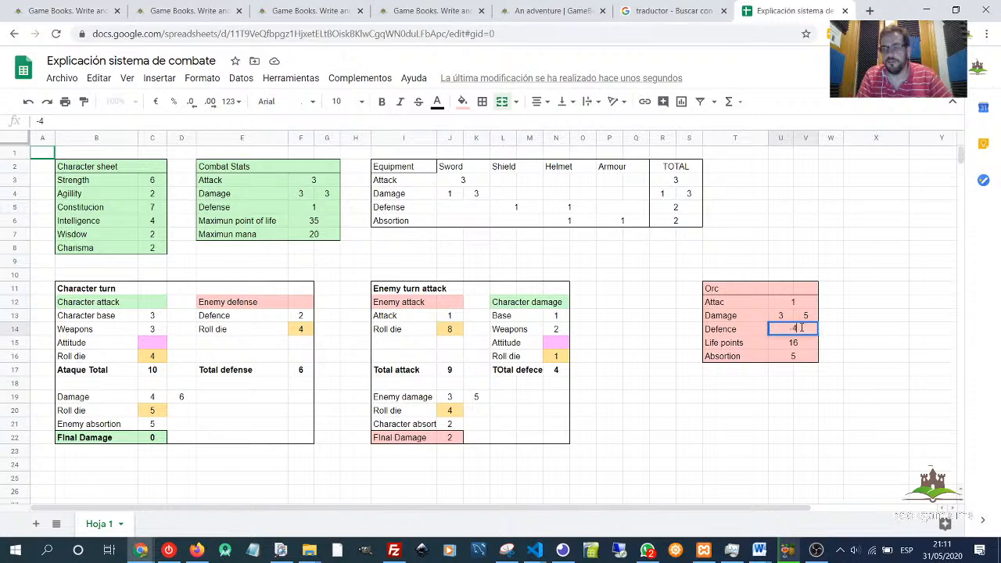
{"action": "key", "text": "Return"}
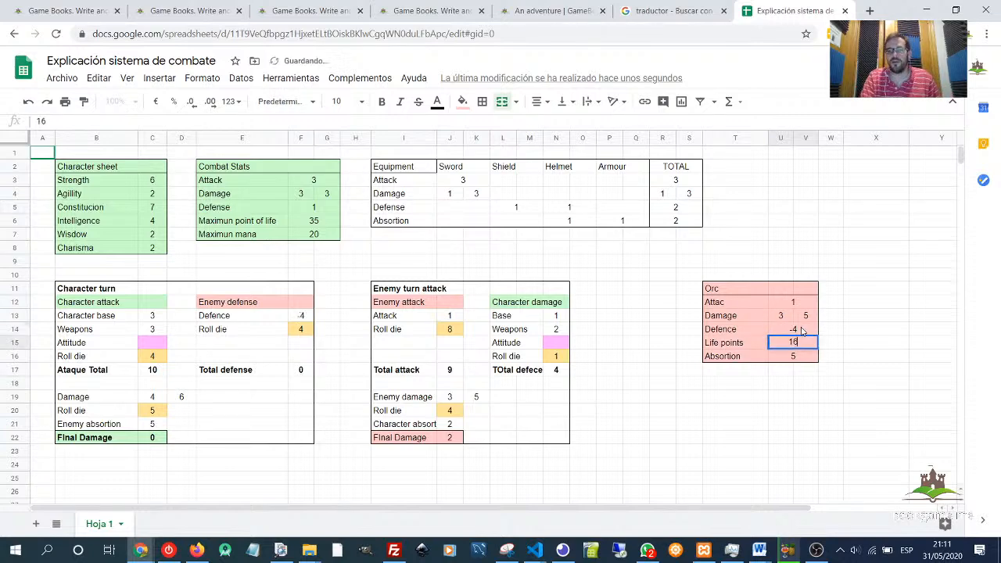
- Set the Orc's Defence value to 1
{"action": "key", "text": "Down"}
{"action": "key", "text": "Down"}
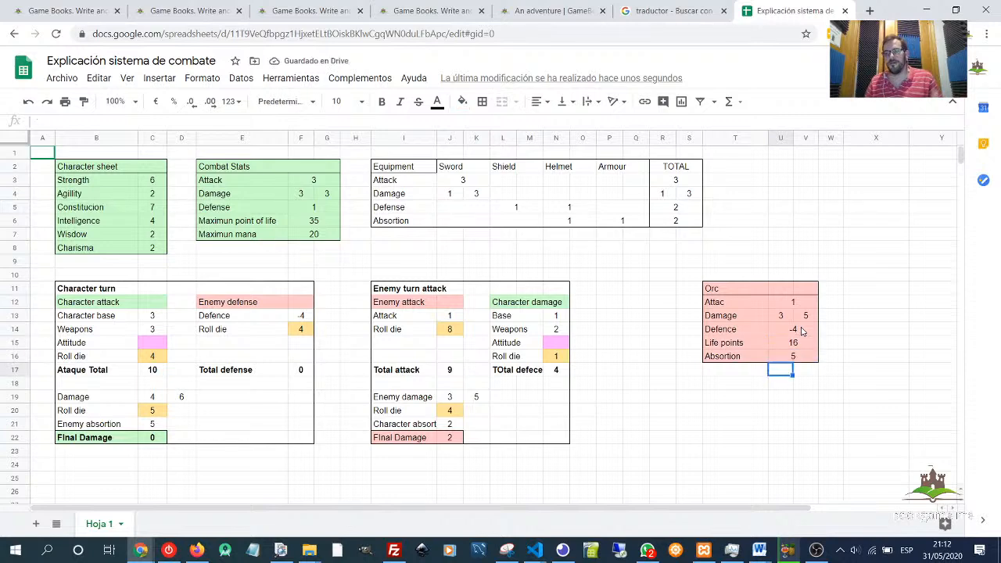
{"action": "left_click", "coordinate": [793, 356]}
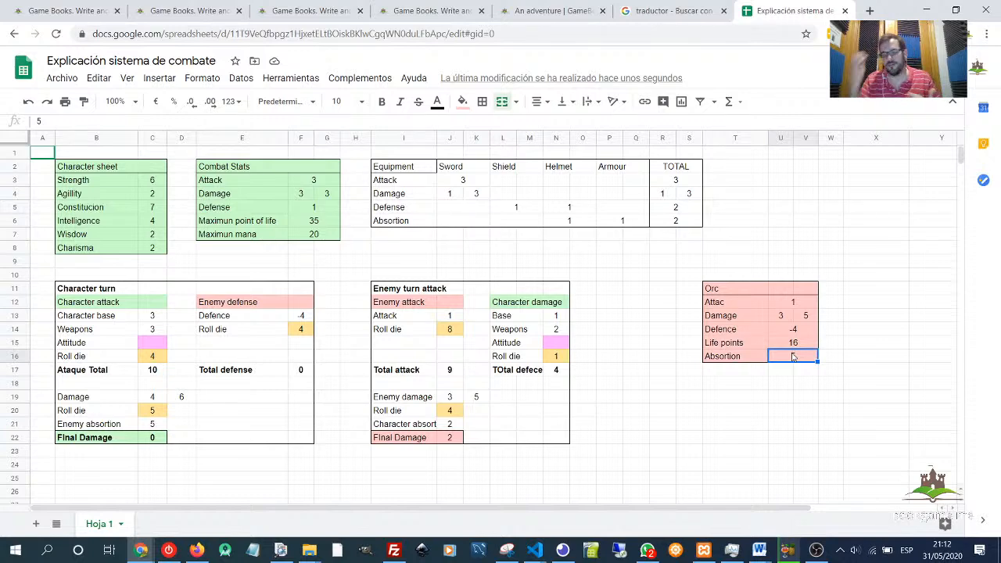
{"action": "left_click", "coordinate": [810, 333]}
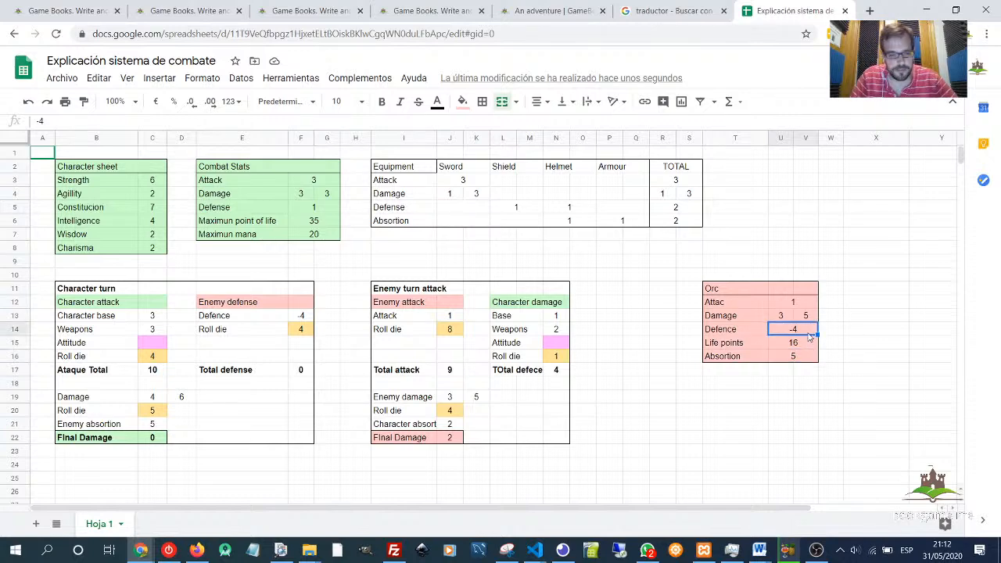
{"action": "type", "text": "1"}
{"action": "key", "text": "Return"}
- Set the Orc's Absorption value to 1
{"action": "key", "text": "Down"}
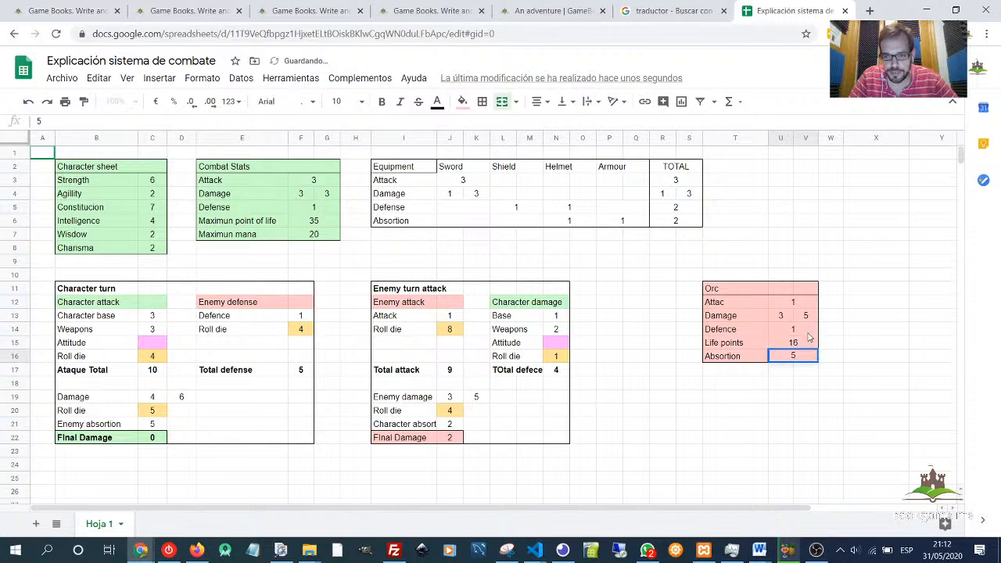
{"action": "type", "text": "1"}
{"action": "key", "text": "Return"}
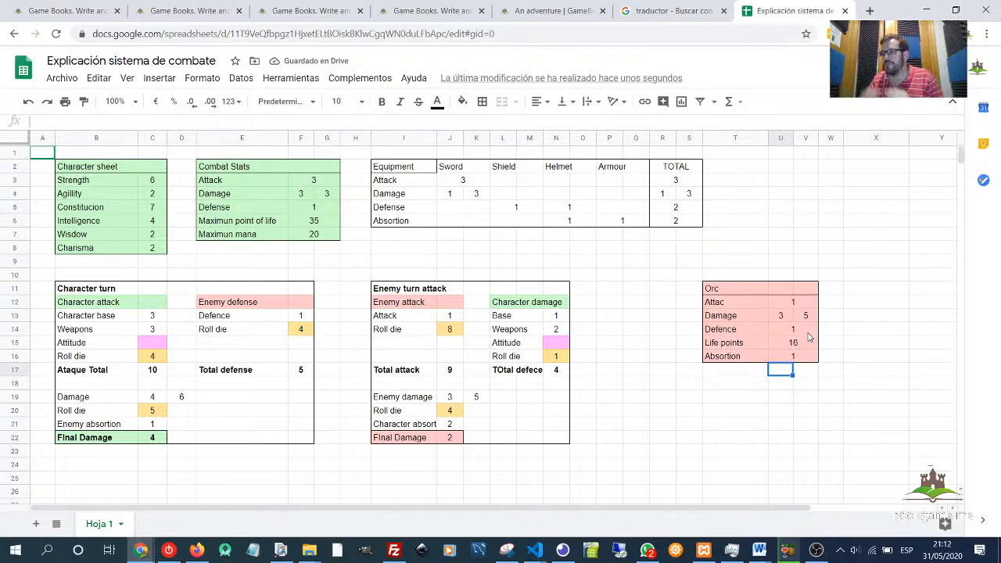
- Set the Orc's Absorption value to 0
{"action": "key", "text": "Up"}
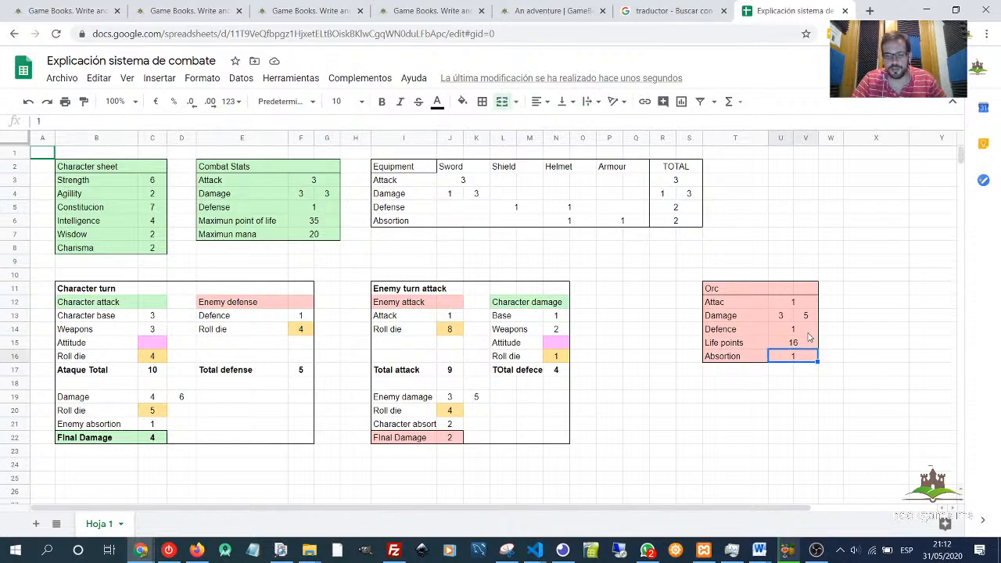
{"action": "key", "text": "Delete"}
{"action": "type", "text": "0"}
{"action": "key", "text": "Return"}
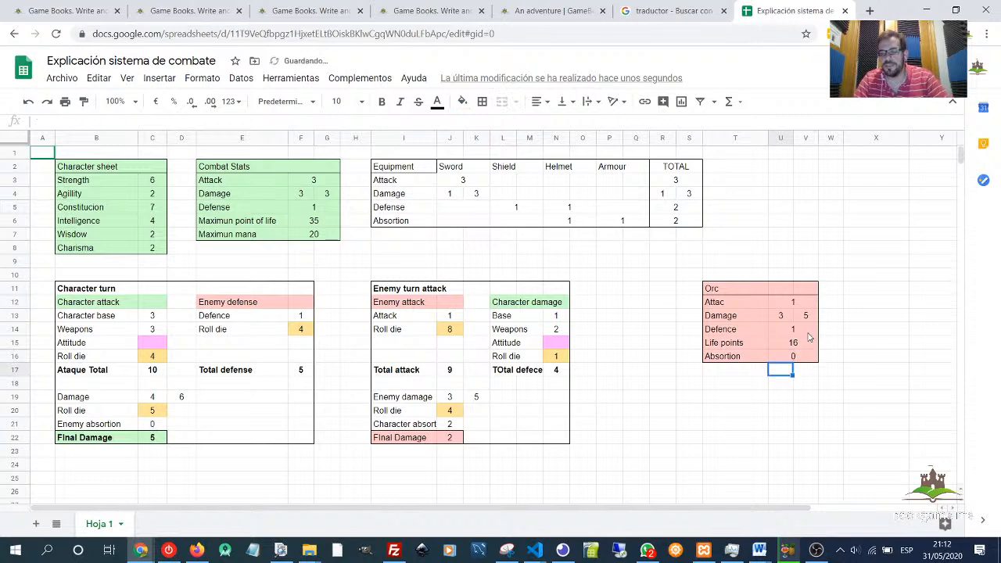
- Set the Orc's Defence value to 5
{"action": "key", "text": "Up"}
{"action": "key", "text": "Up"}
{"action": "key", "text": "Up"}
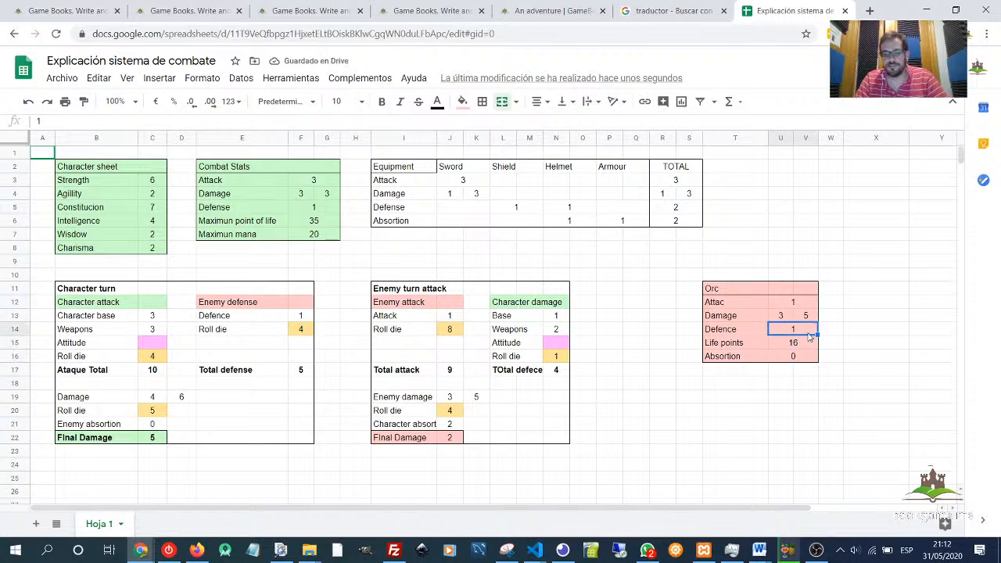
{"action": "type", "text": "5"}
{"action": "key", "text": "Return"}
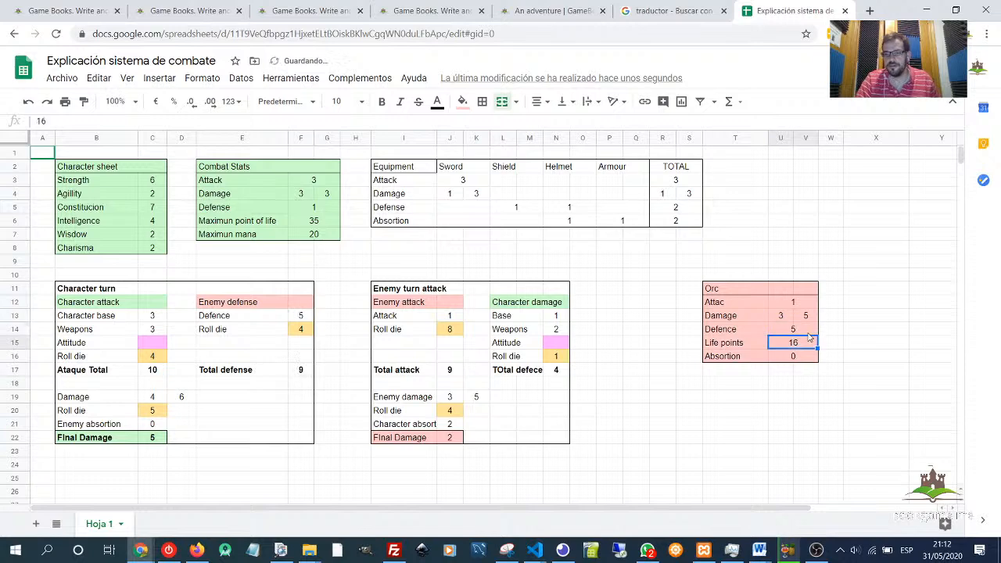
- Examine the Shield, Helmet and Armour defense and absorption cells in the Equipment table
{"action": "key", "text": "Right"}
{"action": "key", "text": "Up"}
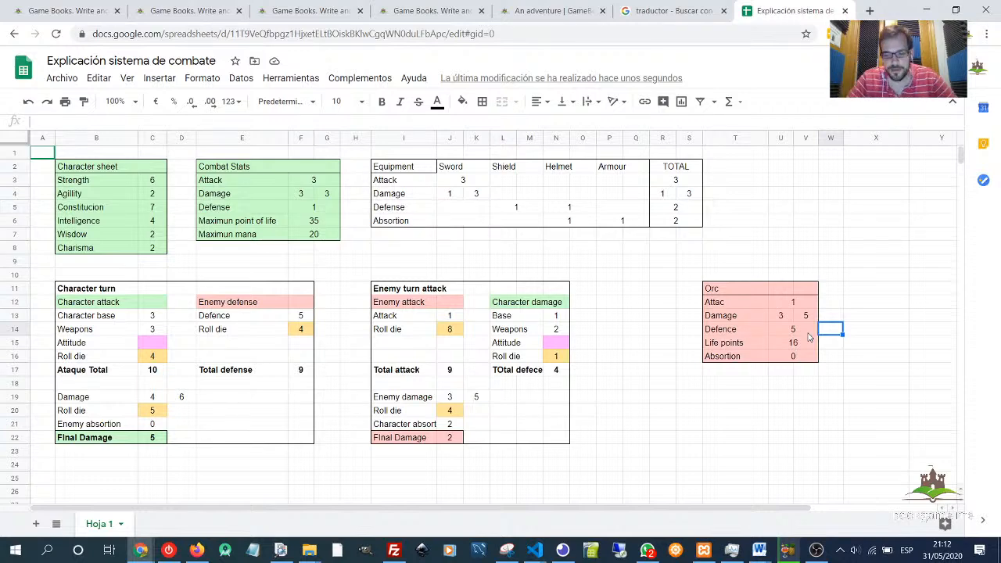
{"action": "key", "text": "Down"}
{"action": "key", "text": "Down"}
{"action": "key", "text": "Left"}
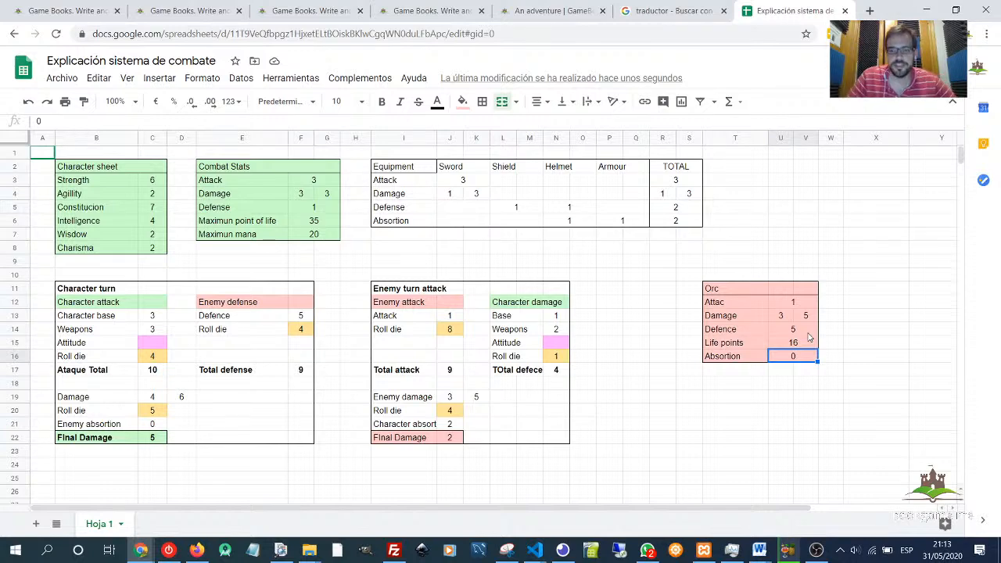
{"action": "mouse_move", "coordinate": [504, 171]}
{"action": "left_mouse_down"}
{"action": "mouse_move", "coordinate": [606, 222]}
{"action": "mouse_move", "coordinate": [546, 180]}
{"action": "mouse_move", "coordinate": [505, 169]}
{"action": "left_mouse_up"}
{"action": "left_click", "coordinate": [630, 249]}
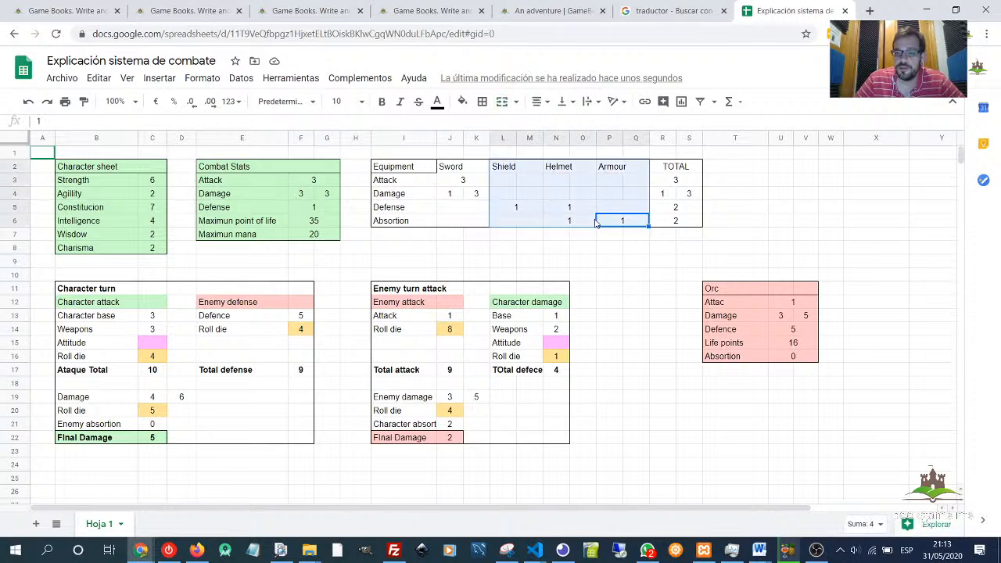
{"action": "left_click", "coordinate": [640, 251]}
{"action": "left_click_drag", "start_coordinate": [624, 225], "coordinate": [529, 167]}
{"action": "left_click", "coordinate": [540, 249]}
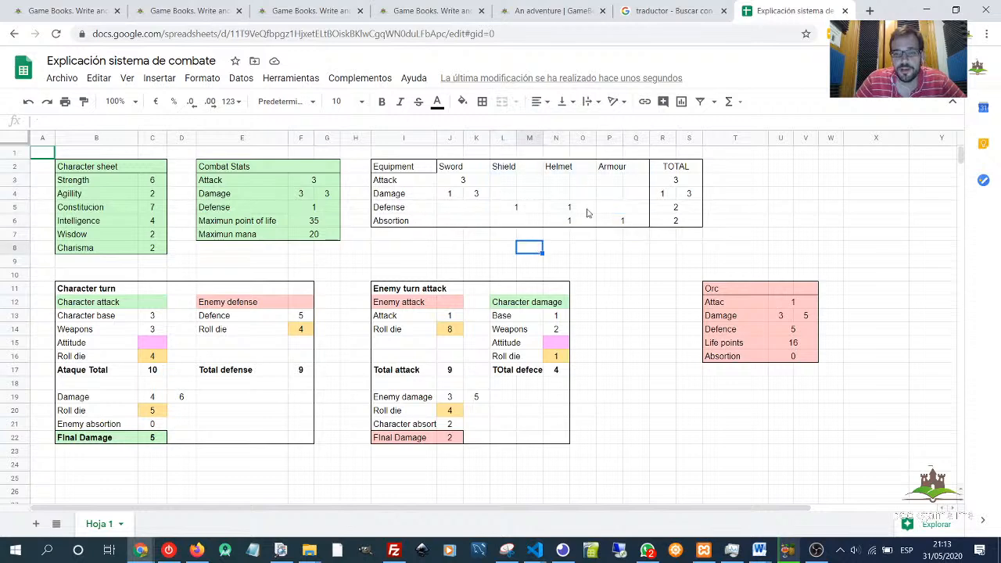
{"action": "left_click", "coordinate": [615, 172]}
{"action": "left_click", "coordinate": [627, 223]}
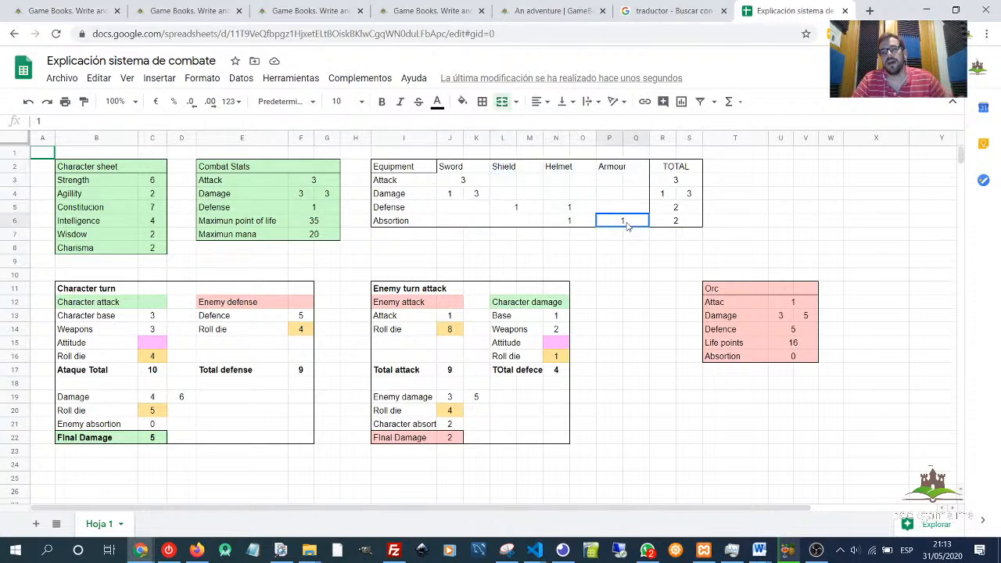
{"action": "left_click", "coordinate": [630, 170]}
{"action": "left_click", "coordinate": [634, 225]}
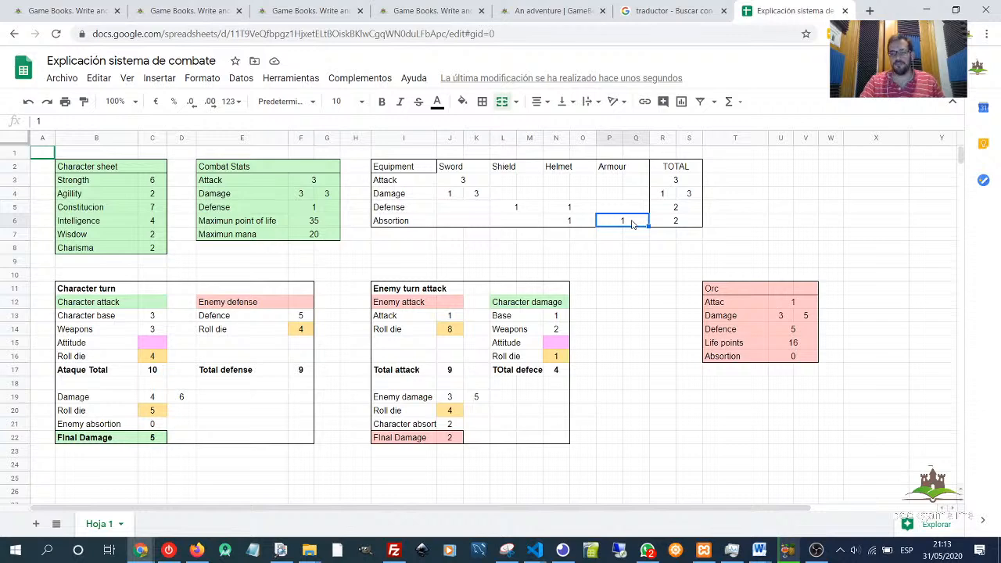
- Set the Armour's Defense to -3 and its Absorption to 3 in the Equipment table
{"action": "key", "text": "Up"}
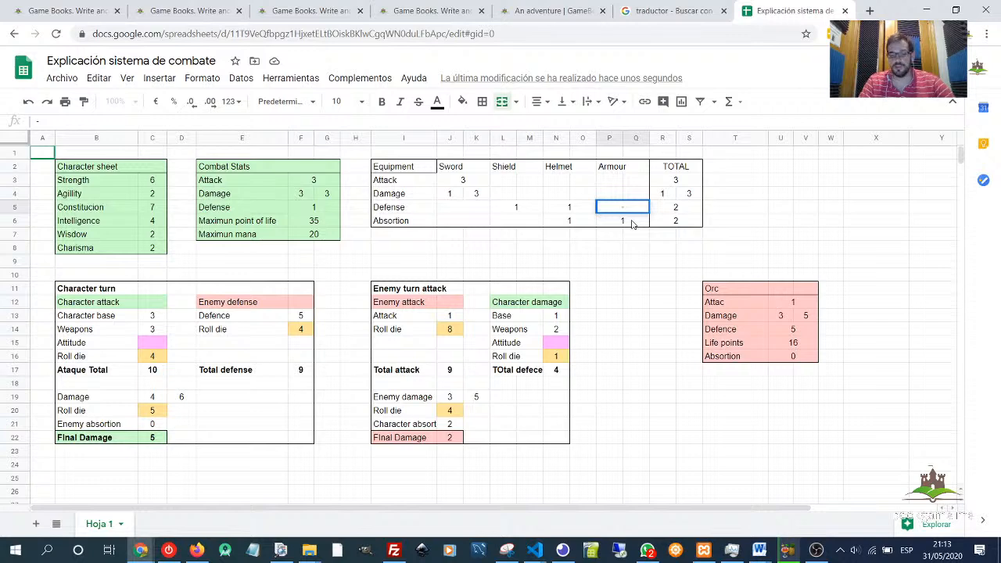
{"action": "type", "text": "3"}
{"action": "key", "text": "Return"}
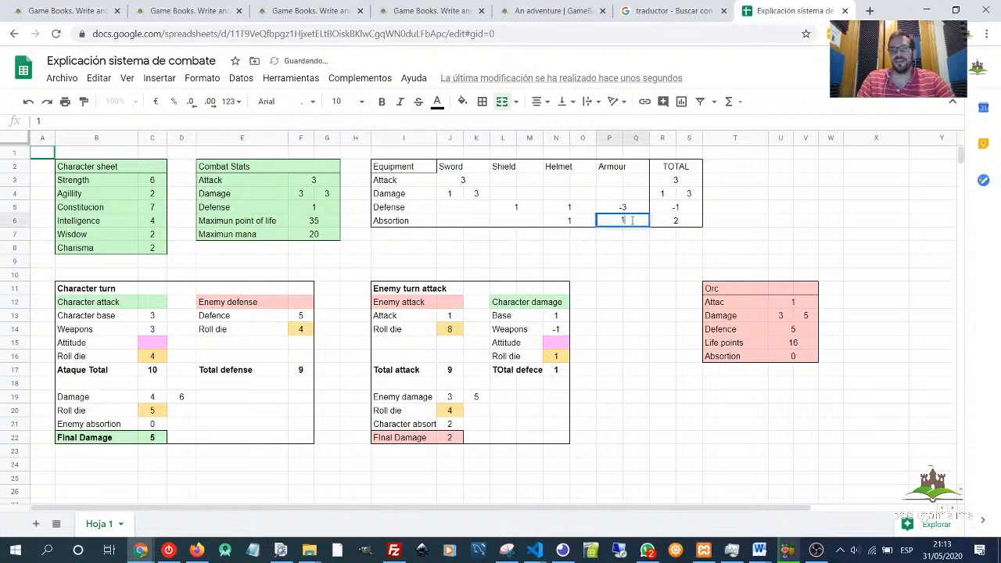
{"action": "key", "text": "Return"}
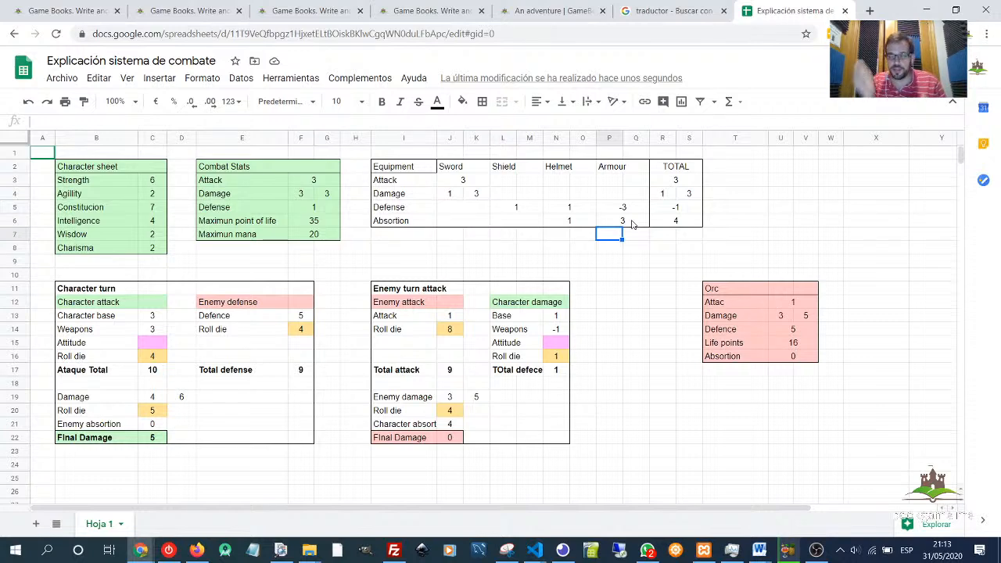
- Set the Orc's two Damage values to 2 and 3
{"action": "left_click", "coordinate": [634, 223]}
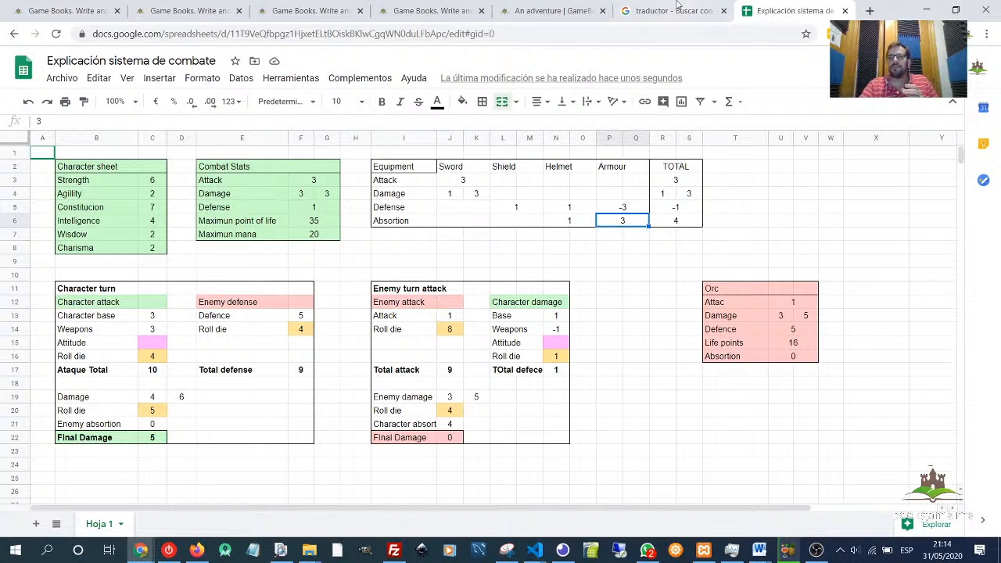
{"action": "left_click_drag", "start_coordinate": [771, 317], "coordinate": [808, 320]}
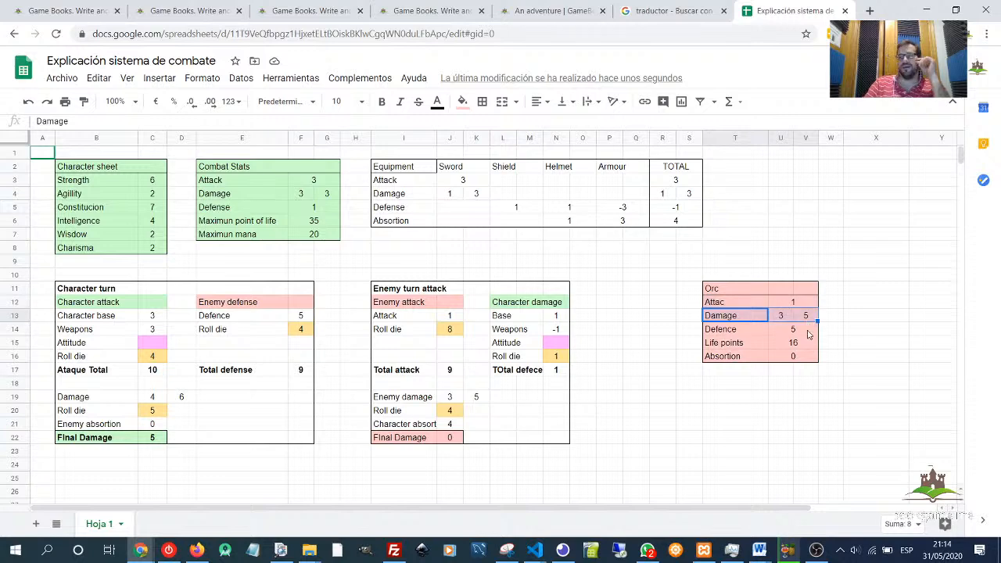
{"action": "left_click", "coordinate": [630, 210]}
{"action": "left_click", "coordinate": [632, 222], "text": "shift"}
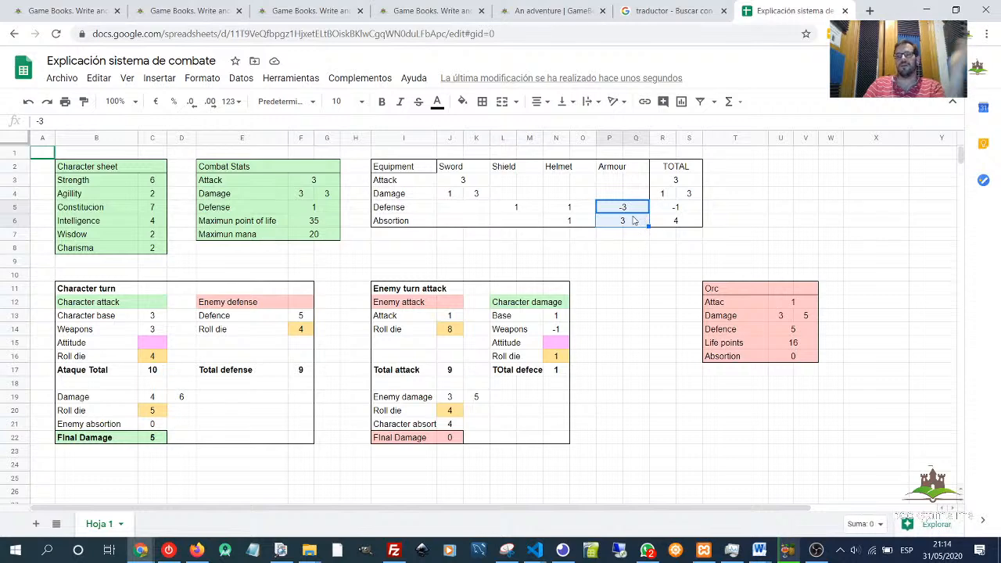
{"action": "left_click_drag", "start_coordinate": [635, 222], "coordinate": [634, 210]}
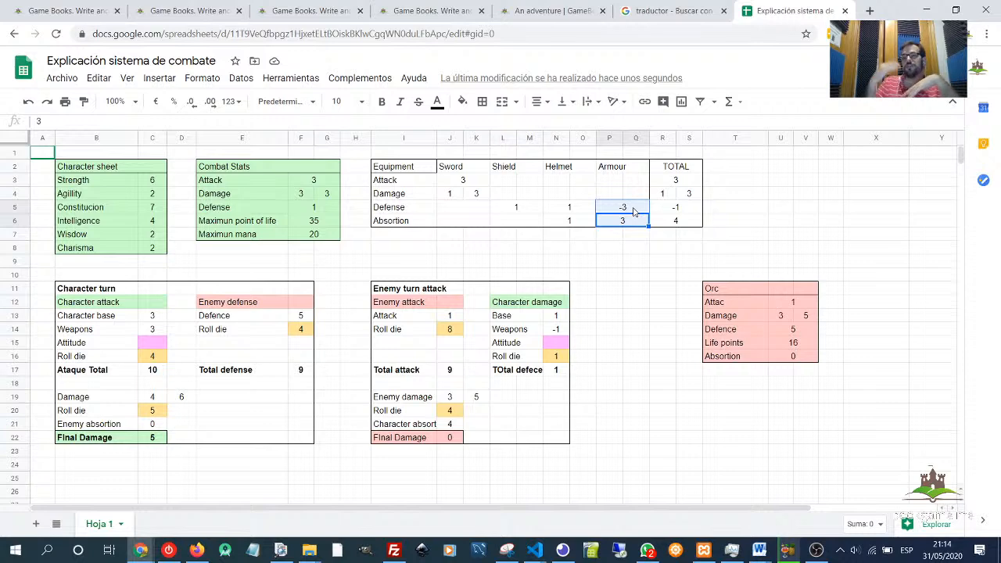
{"action": "left_click", "coordinate": [784, 317]}
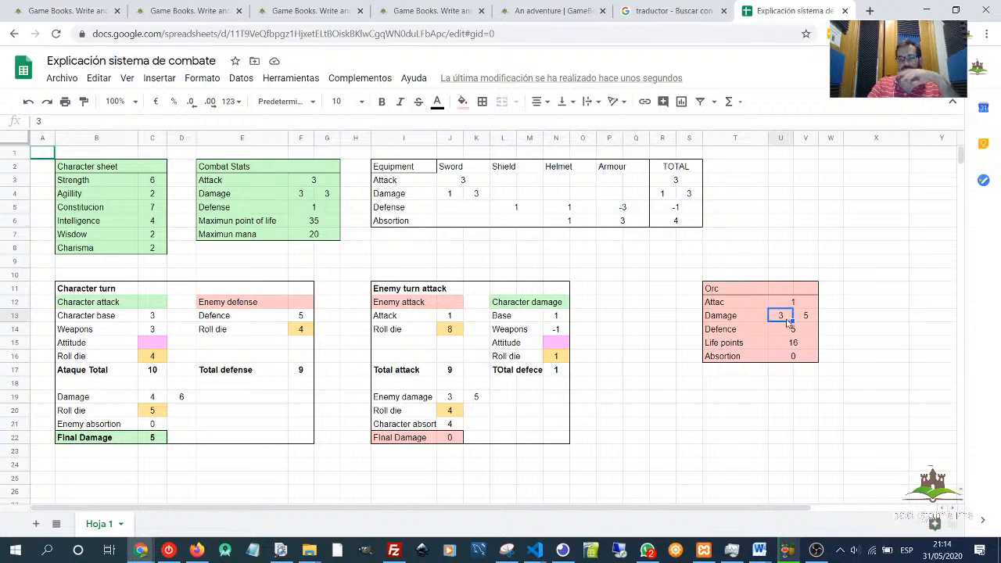
{"action": "type", "text": "2"}
{"action": "left_click", "coordinate": [806, 319]}
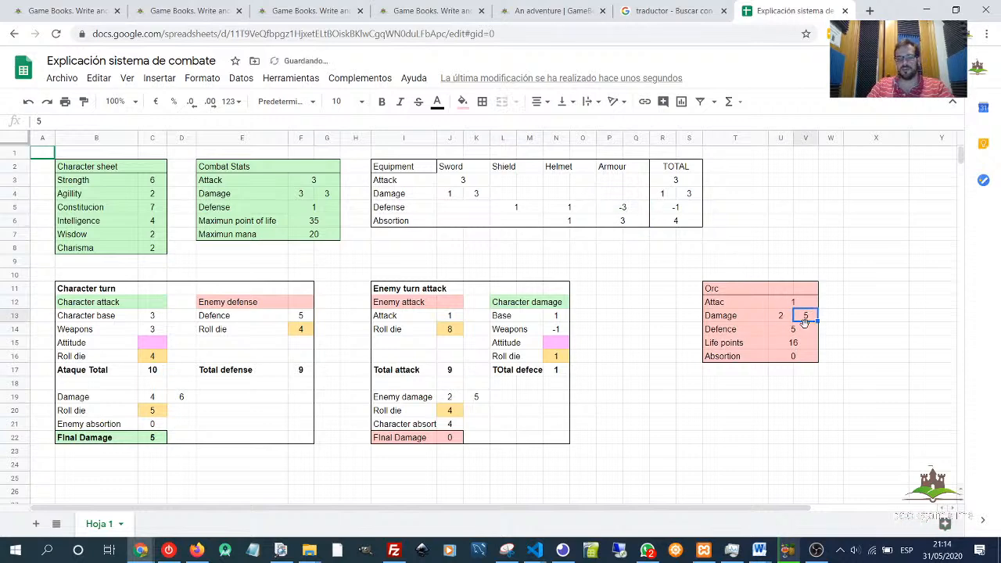
{"action": "type", "text": "3"}
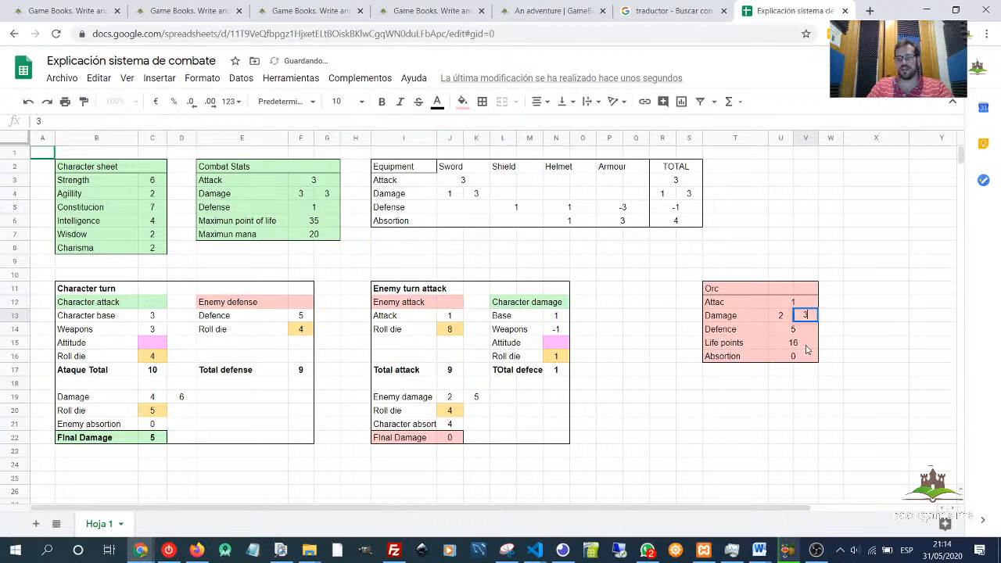
- Set the Orc's Attac value to 10
{"action": "left_click", "coordinate": [795, 305]}
{"action": "type", "text": "10"}
{"action": "key", "text": "Return"}
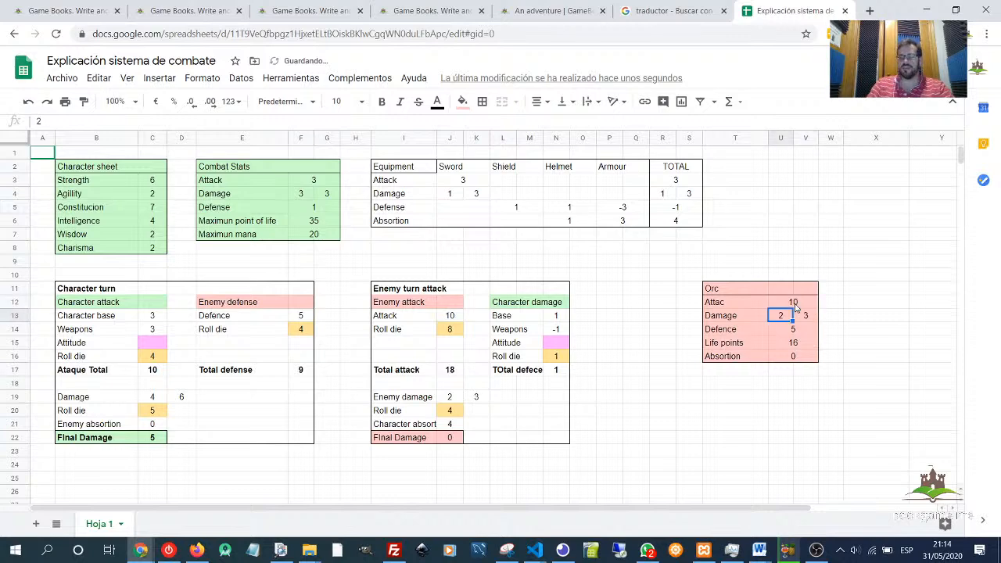
{"action": "left_click", "coordinate": [849, 303]}
{"action": "left_click", "coordinate": [813, 309]}
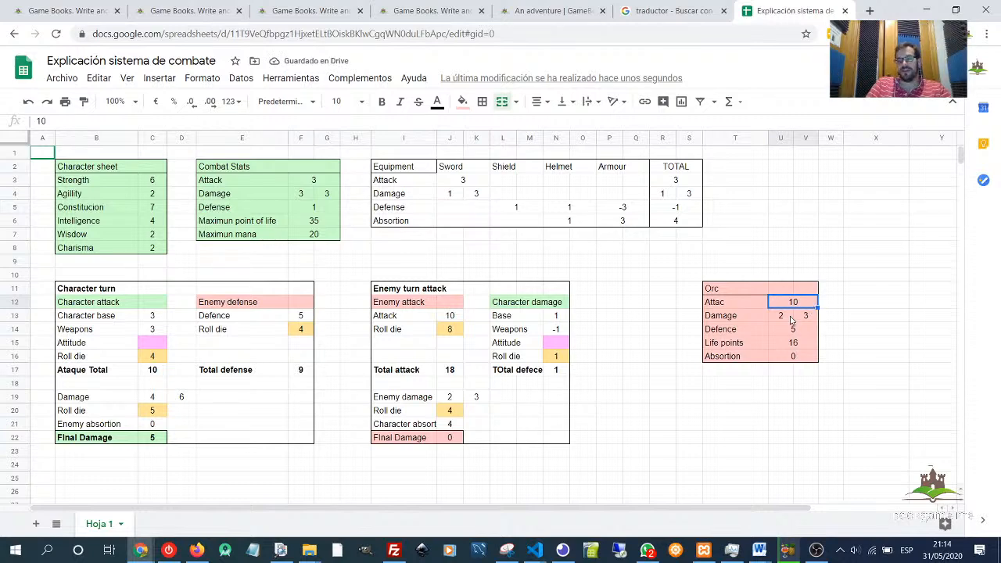
{"action": "left_click_drag", "start_coordinate": [792, 319], "coordinate": [812, 318]}
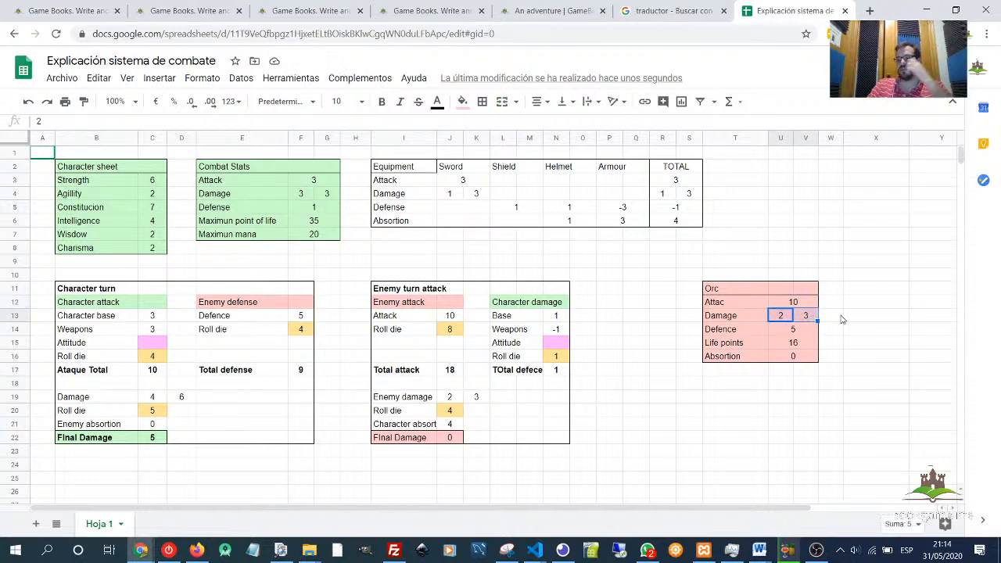
- Try setting the Armour's Defense to 2 and its Absorption to 1 in the Equipment table
{"action": "left_click", "coordinate": [831, 316]}
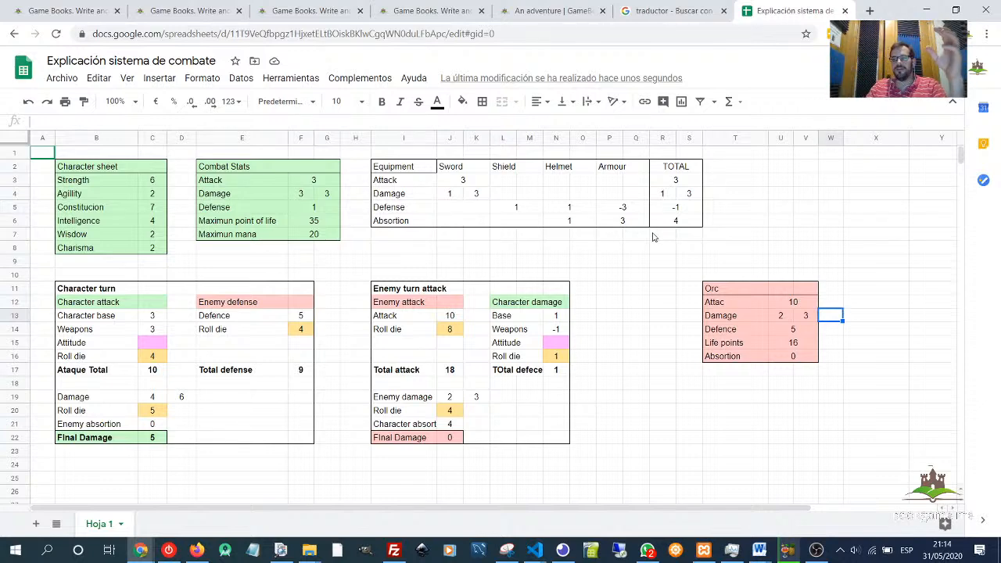
{"action": "left_click", "coordinate": [634, 209]}
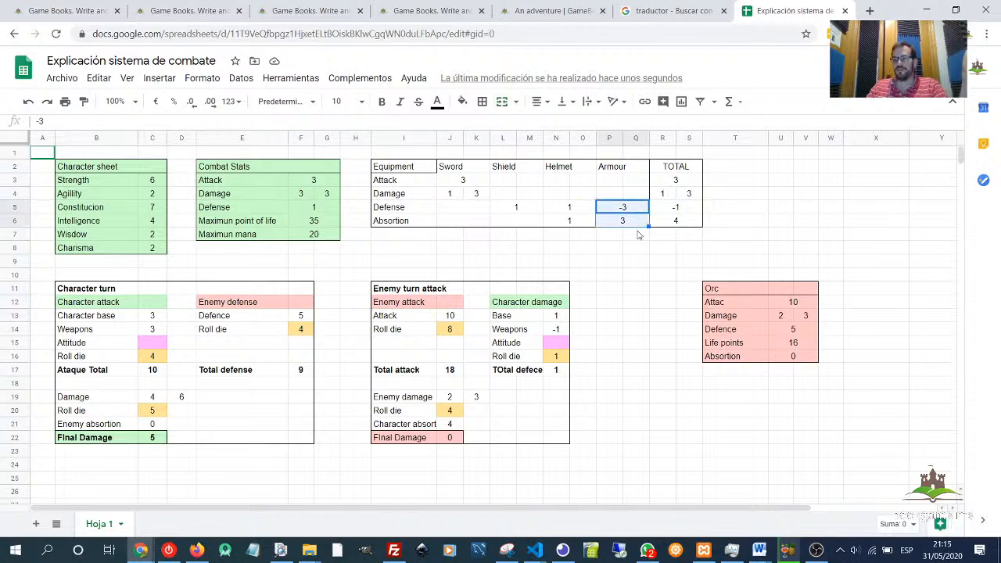
{"action": "left_click", "coordinate": [638, 247]}
{"action": "left_click_drag", "start_coordinate": [629, 209], "coordinate": [632, 222]}
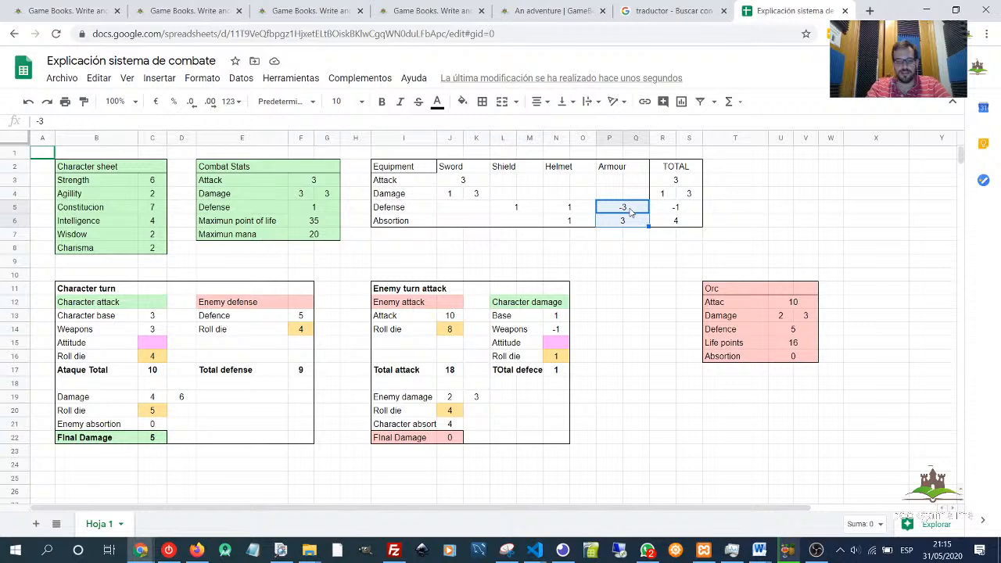
{"action": "type", "text": "2"}
{"action": "key", "text": "Return"}
{"action": "type", "text": "1"}
{"action": "key", "text": "Return"}
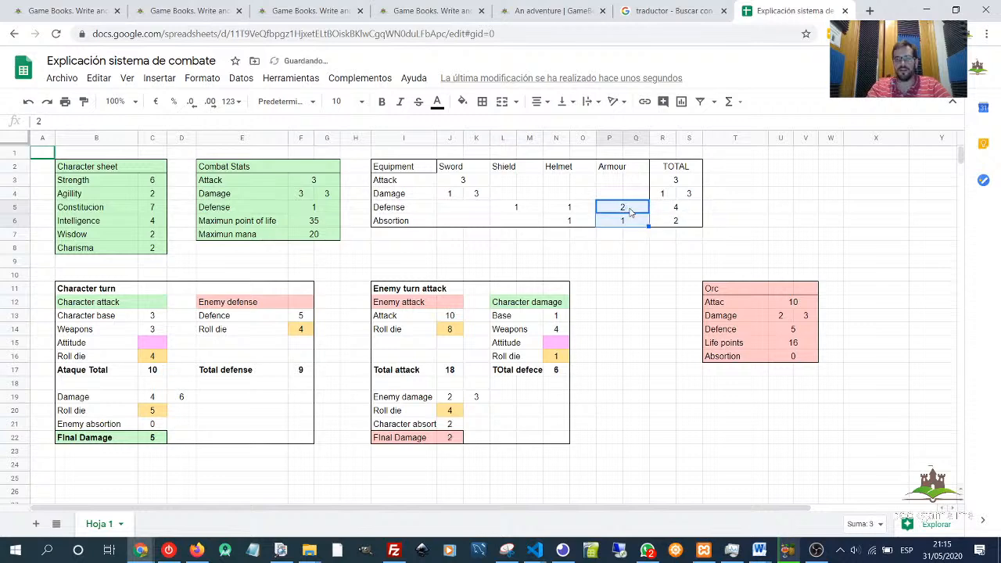
{"action": "left_click", "coordinate": [668, 263]}
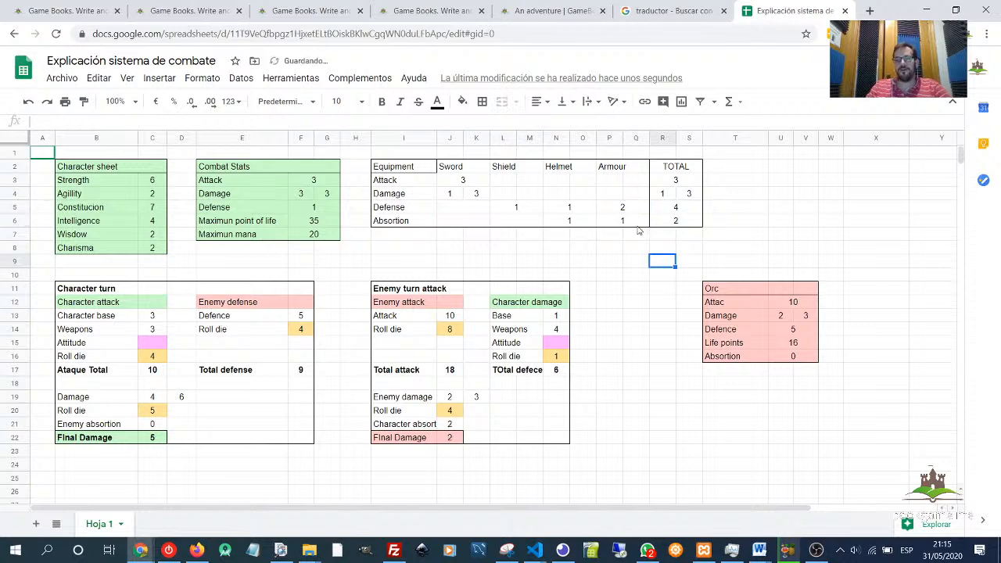
- Restore the Armour's Absorption to 3 and its Defense to -3
{"action": "left_click", "coordinate": [634, 208]}
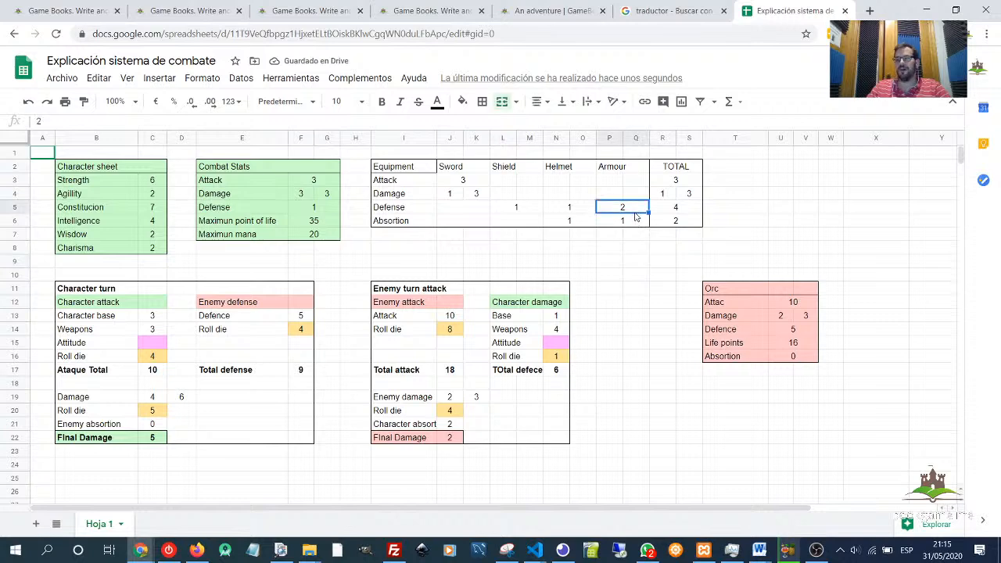
{"action": "left_click", "coordinate": [638, 224]}
{"action": "type", "text": "3"}
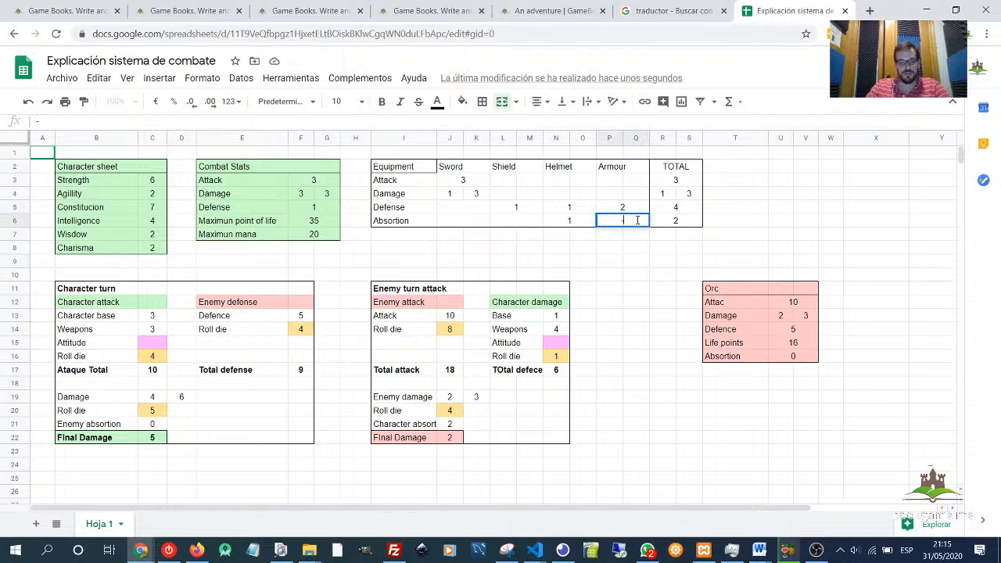
{"action": "key", "text": "Return"}
{"action": "key", "text": "Up"}
{"action": "key", "text": "Up"}
{"action": "type", "text": "-3"}
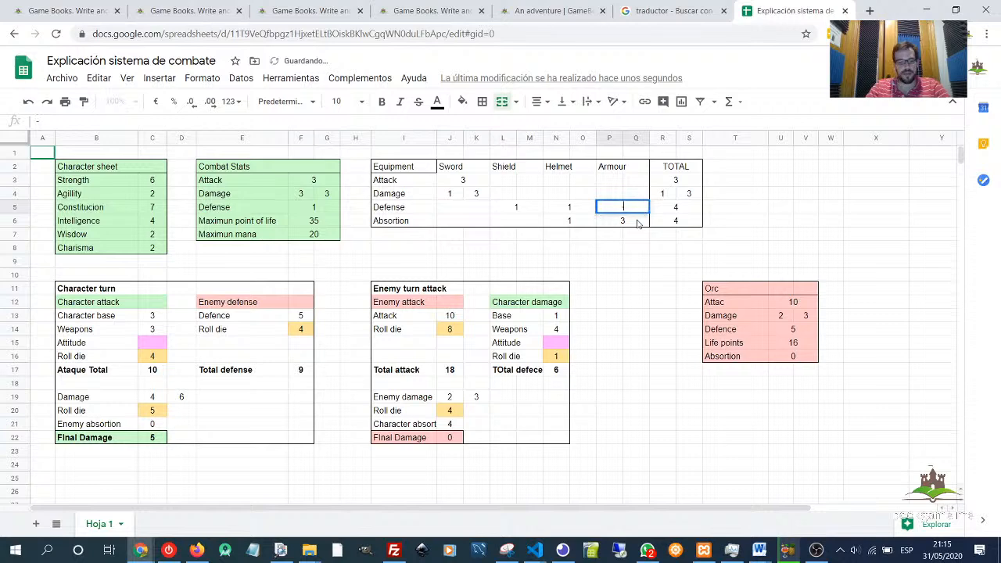
{"action": "key", "text": "Return"}
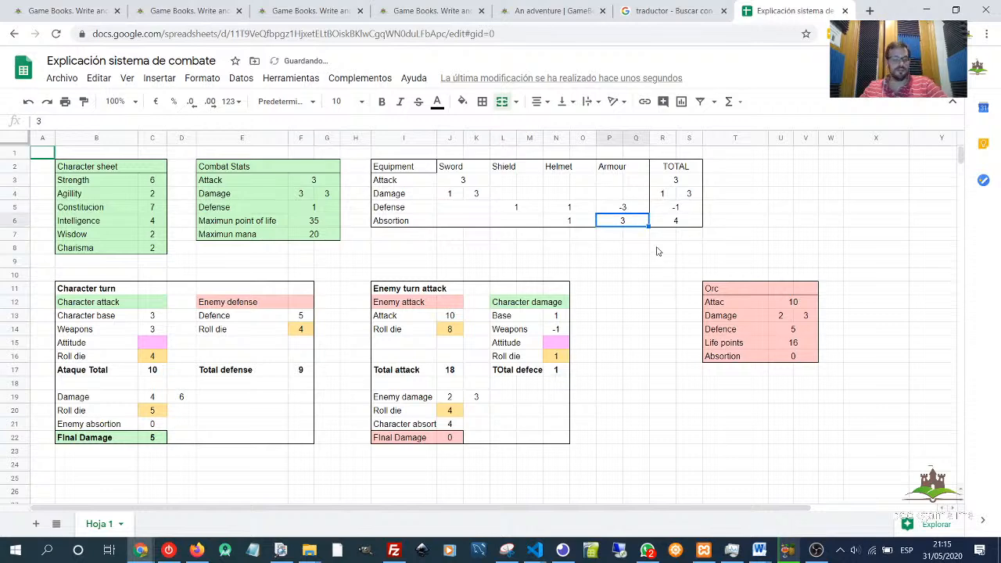
- Examine the Character turn table's attack cells and the Character sheet, Combat Stats and Sword values they reference
{"action": "left_click", "coordinate": [657, 249]}
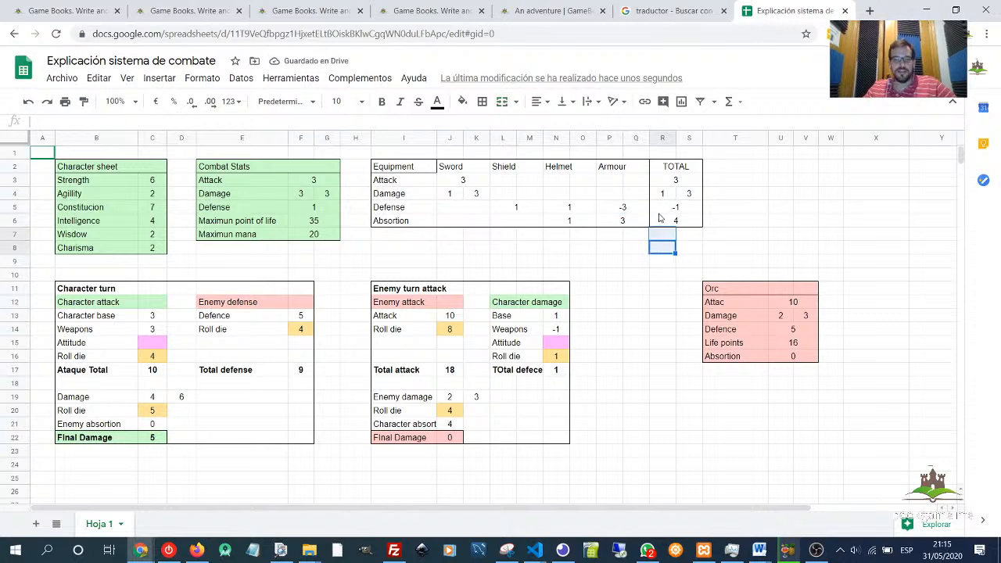
{"action": "left_click", "coordinate": [205, 289]}
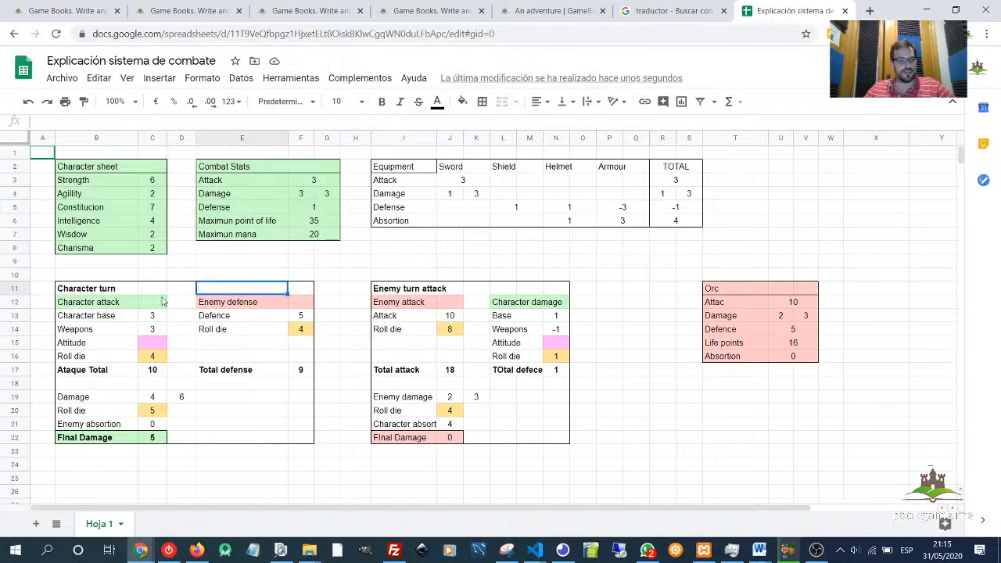
{"action": "left_click_drag", "start_coordinate": [86, 289], "coordinate": [304, 440]}
{"action": "left_click", "coordinate": [308, 468]}
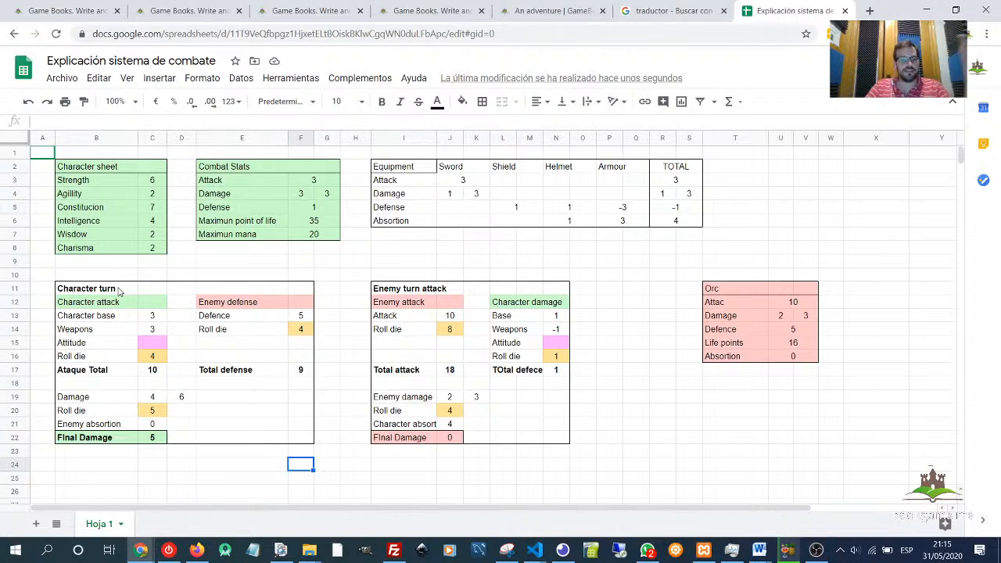
{"action": "left_click", "coordinate": [117, 289]}
{"action": "left_click", "coordinate": [98, 305]}
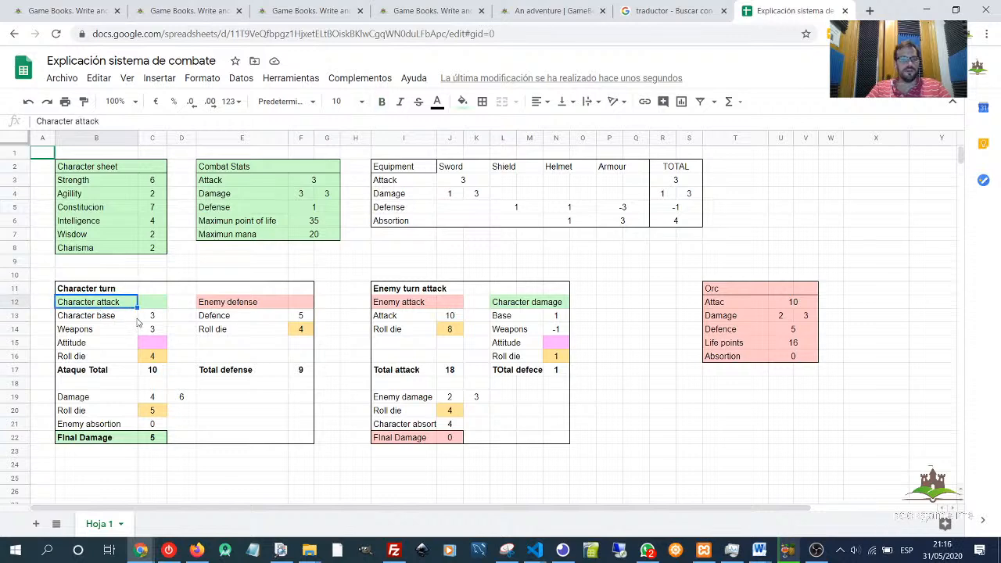
{"action": "left_click", "coordinate": [82, 319]}
{"action": "left_click", "coordinate": [81, 307]}
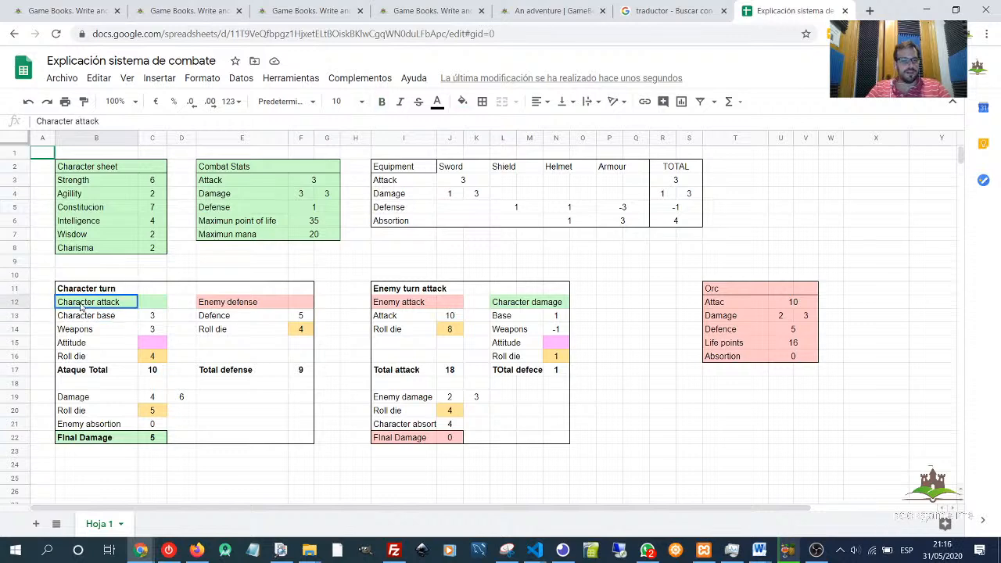
{"action": "left_click", "coordinate": [152, 305]}
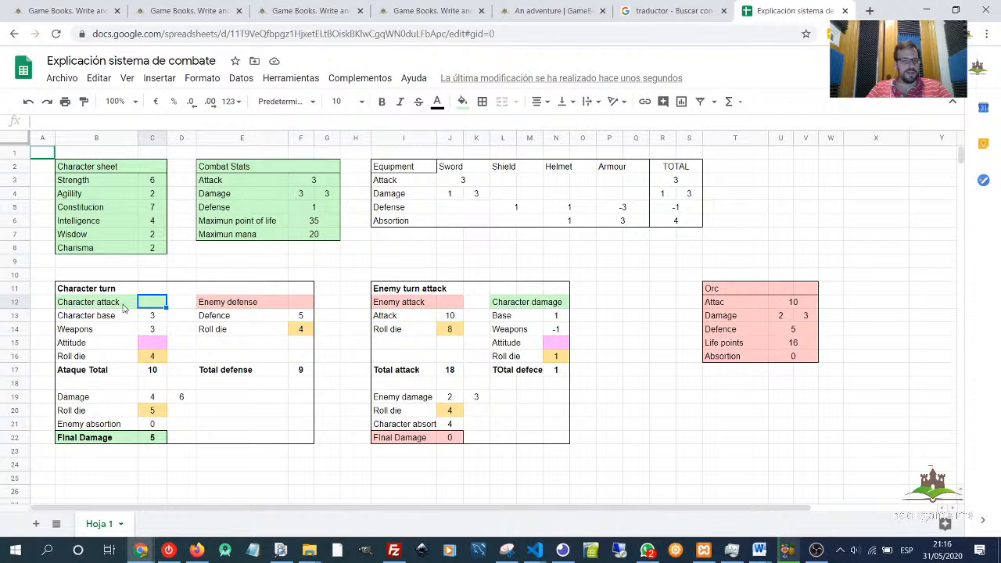
{"action": "left_click", "coordinate": [98, 316]}
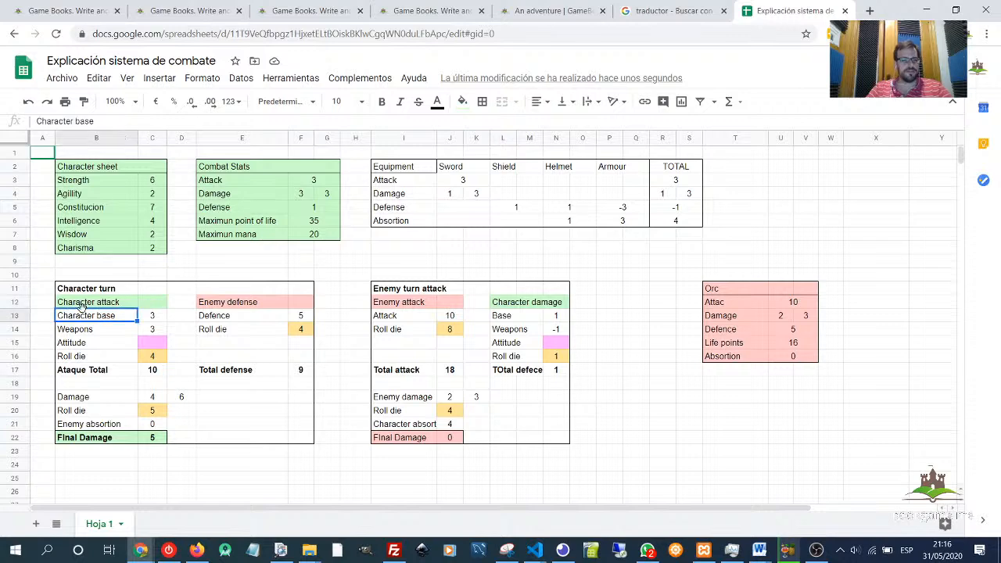
{"action": "left_click", "coordinate": [81, 306]}
{"action": "left_click", "coordinate": [105, 317]}
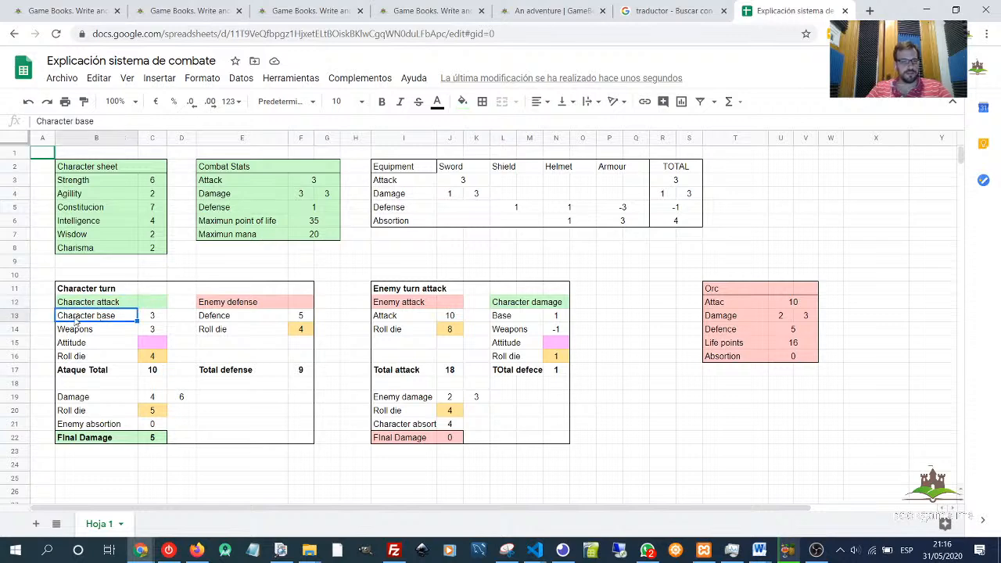
{"action": "left_click", "coordinate": [150, 320]}
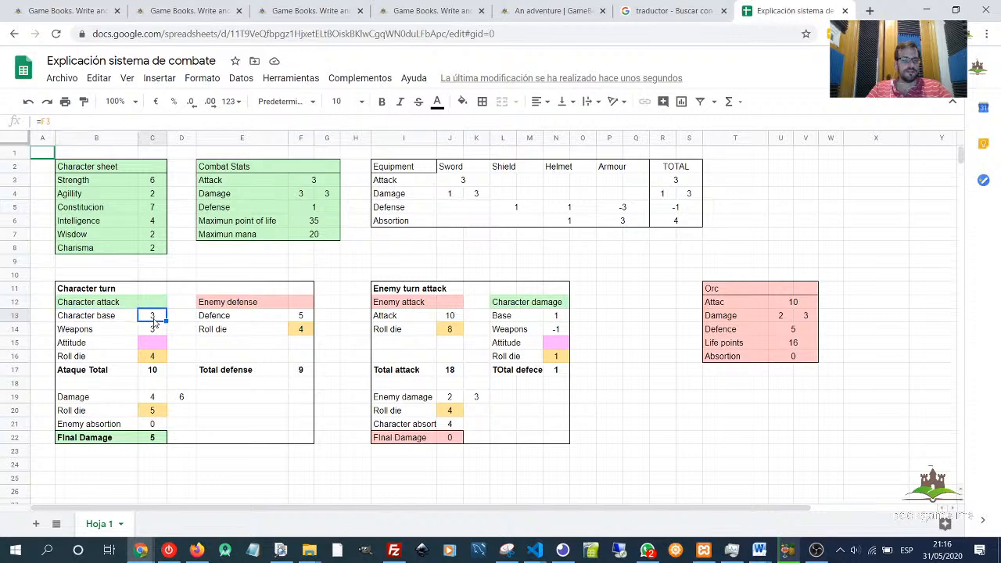
{"action": "left_click", "coordinate": [153, 181]}
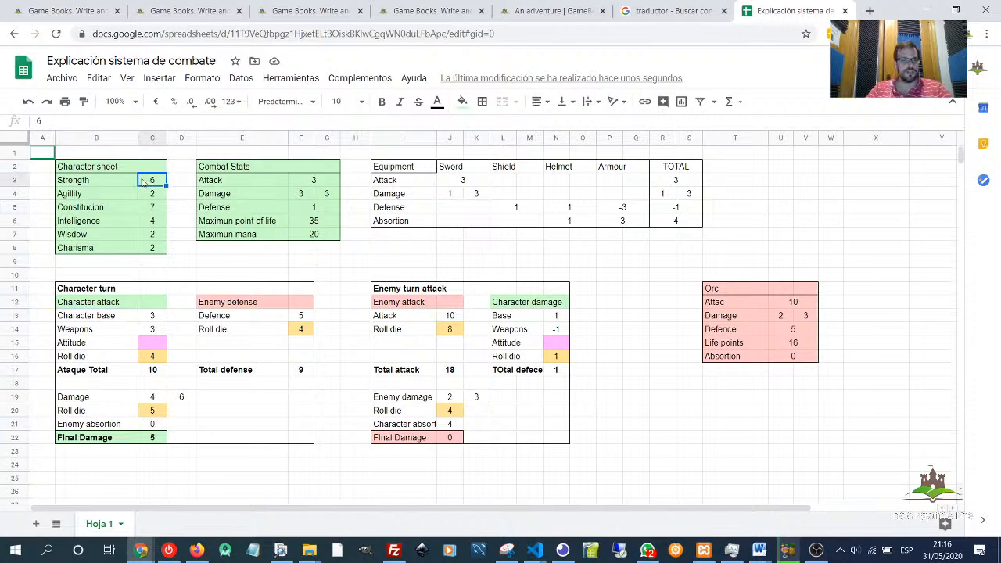
{"action": "left_click", "coordinate": [313, 183]}
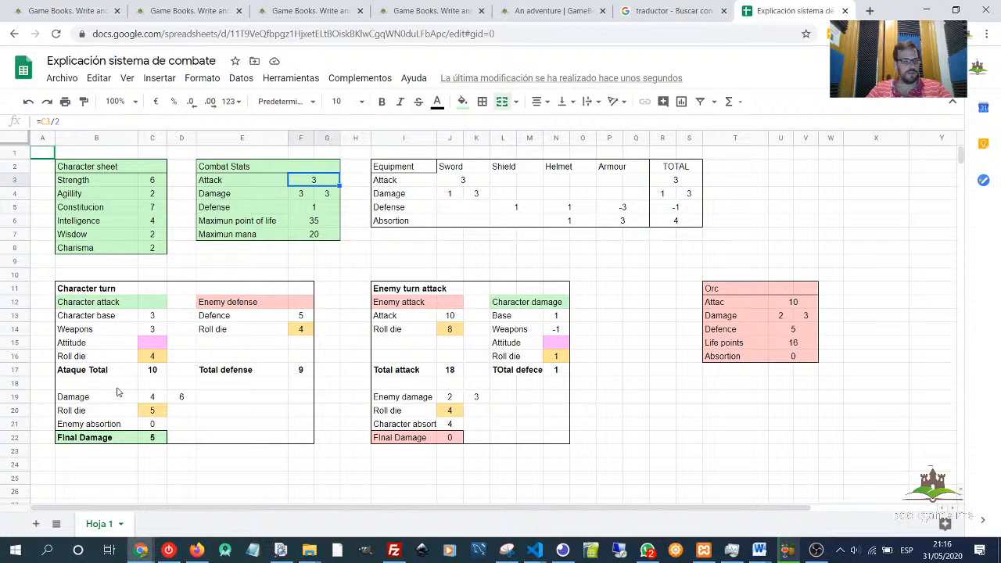
{"action": "left_click", "coordinate": [153, 331]}
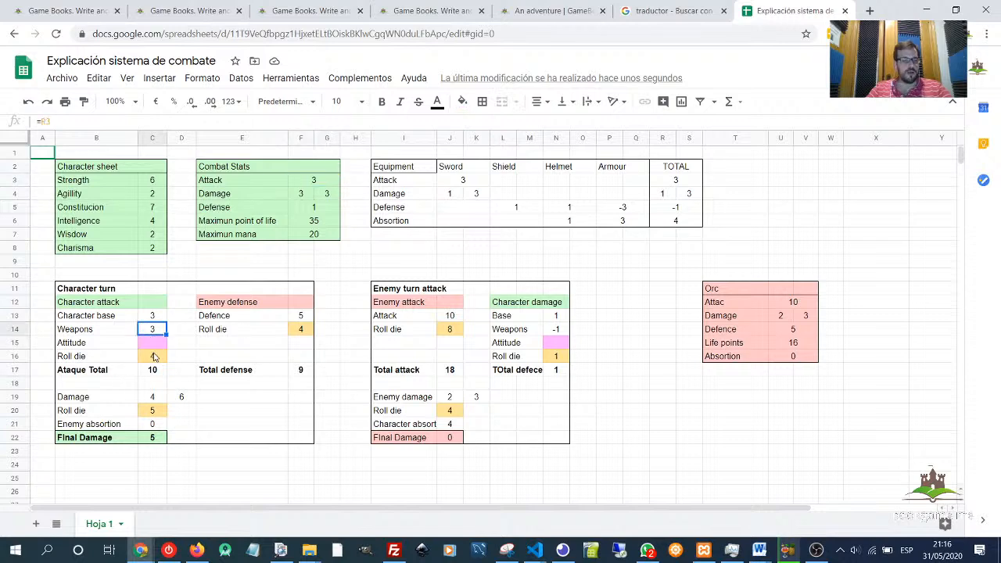
{"action": "left_click", "coordinate": [457, 167]}
{"action": "left_click", "coordinate": [463, 181]}
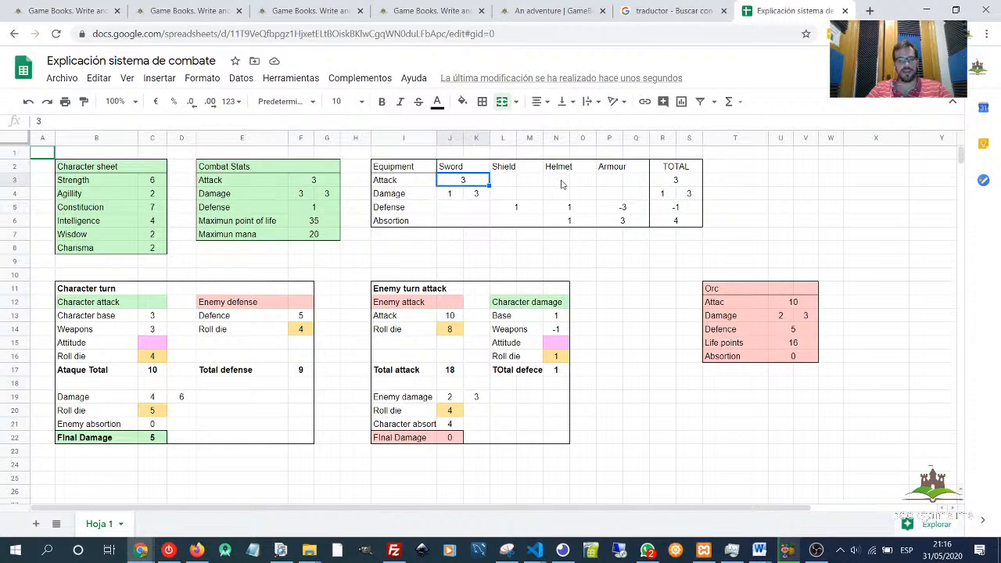
{"action": "left_click", "coordinate": [677, 183]}
{"action": "left_click", "coordinate": [153, 330]}
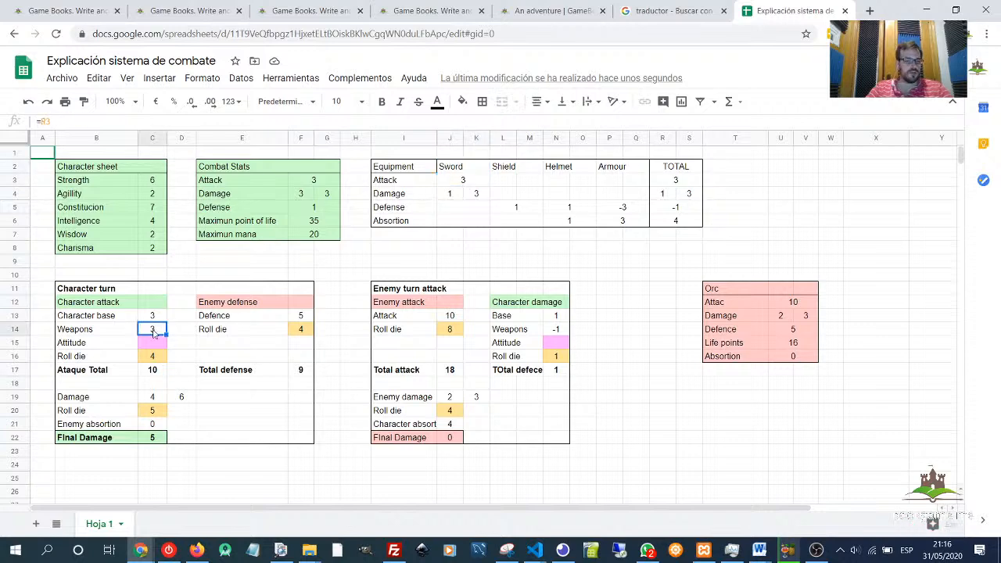
{"action": "left_click", "coordinate": [156, 348]}
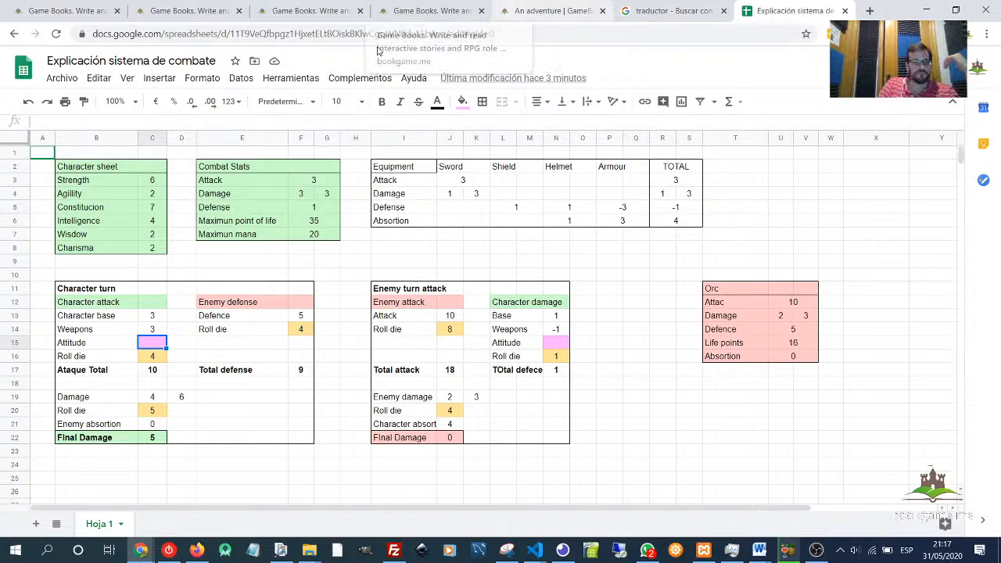
- Set the Character attack's Roll die value to 5
{"action": "left_click", "coordinate": [151, 356]}
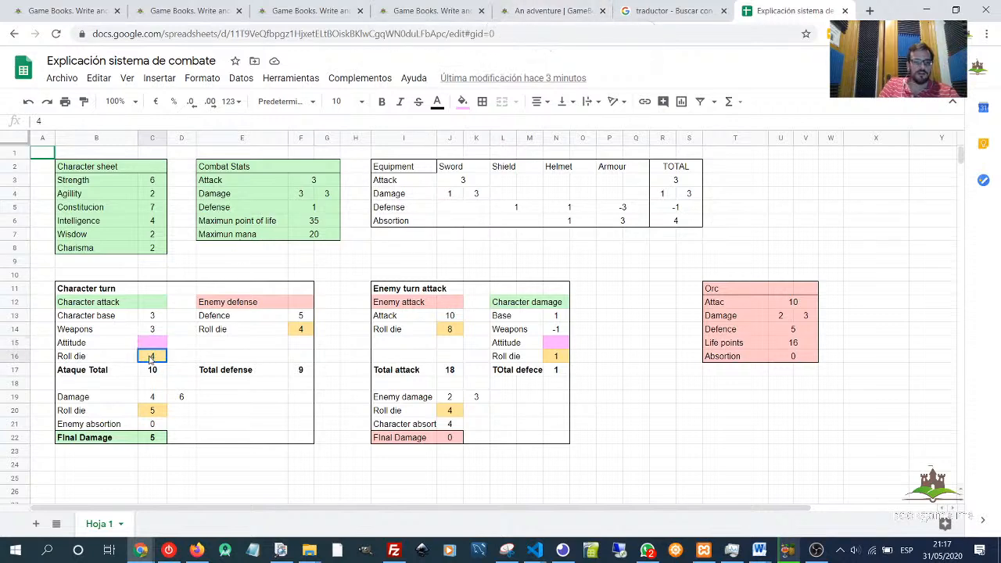
{"action": "type", "text": "5"}
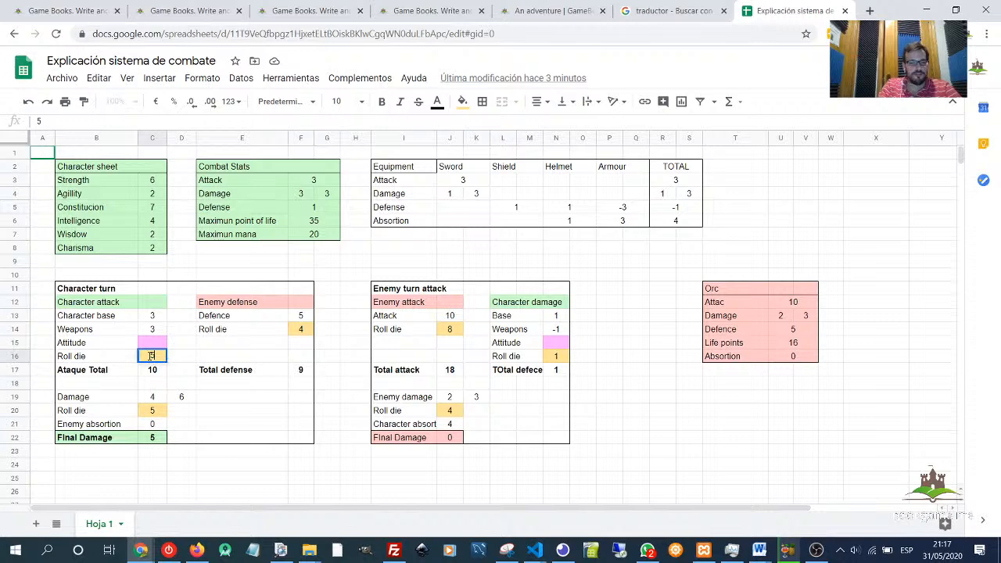
{"action": "key", "text": "Return"}
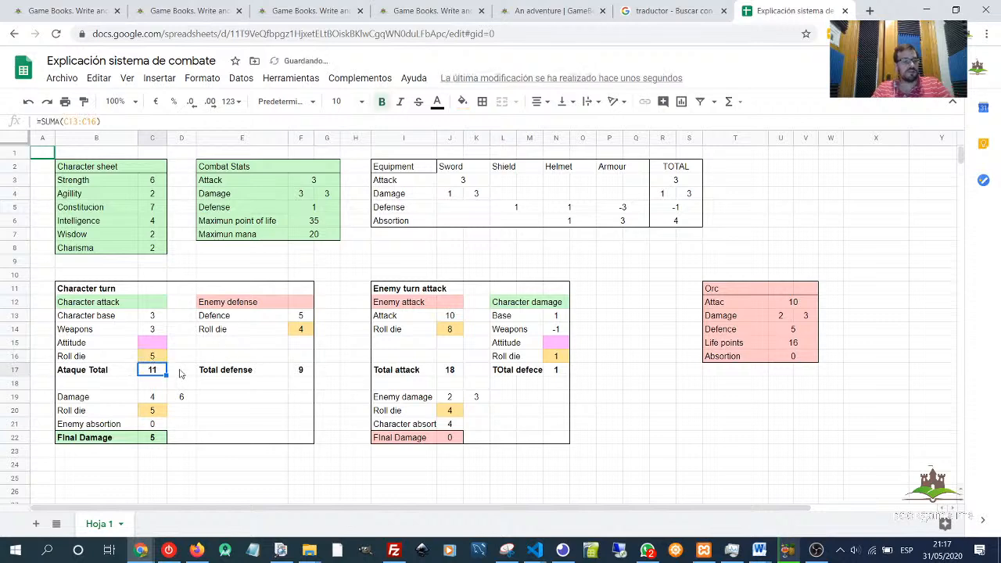
- Examine the Ataque Total's inputs and the Enemy defense cells linked to the Orc's Defence
{"action": "left_click", "coordinate": [150, 316]}
{"action": "left_click", "coordinate": [151, 330]}
{"action": "left_click", "coordinate": [155, 357]}
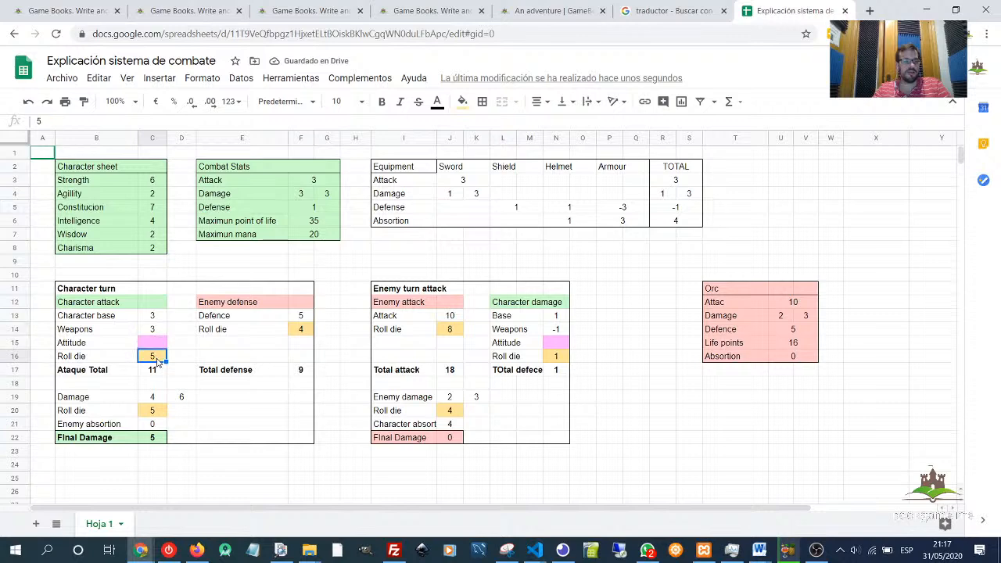
{"action": "key", "text": "Down"}
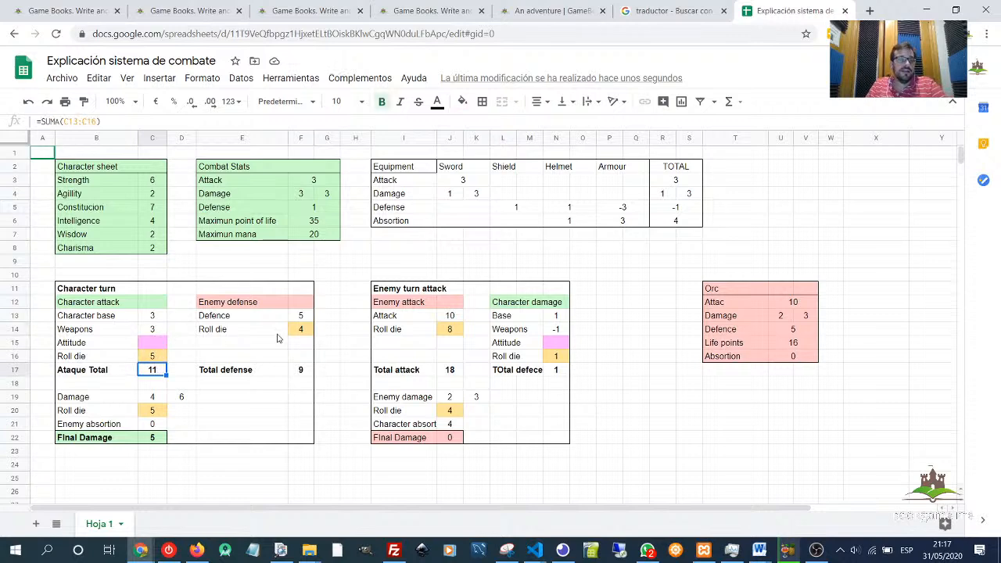
{"action": "left_click", "coordinate": [239, 303]}
{"action": "left_click", "coordinate": [244, 317]}
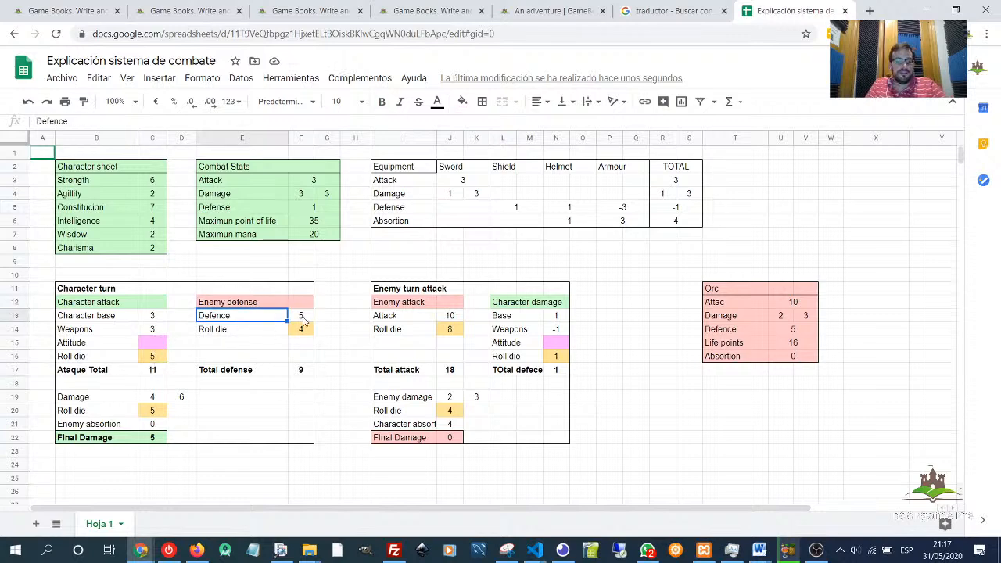
{"action": "left_click", "coordinate": [300, 317]}
{"action": "left_click", "coordinate": [301, 317]}
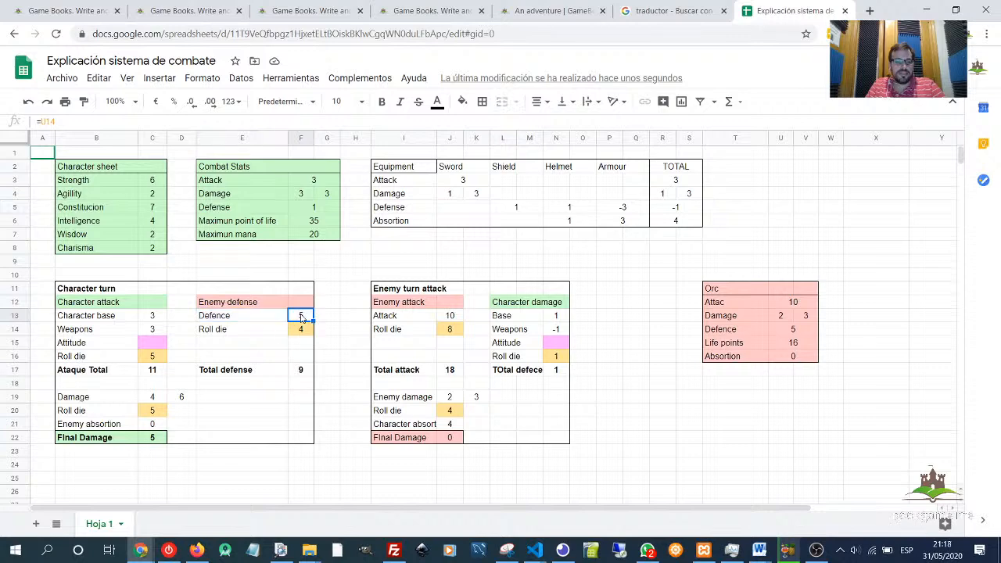
{"action": "left_click", "coordinate": [794, 332]}
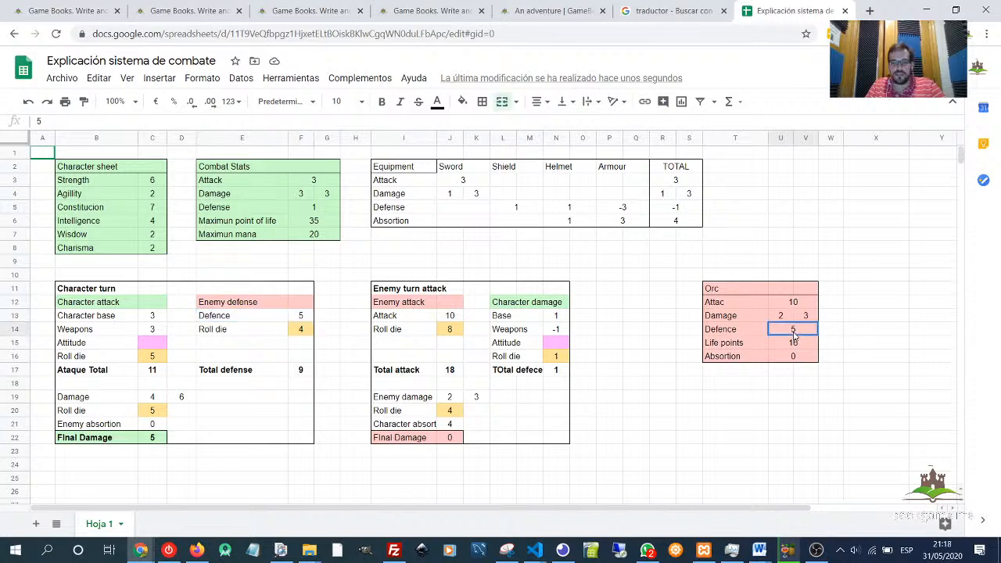
{"action": "left_click", "coordinate": [299, 329]}
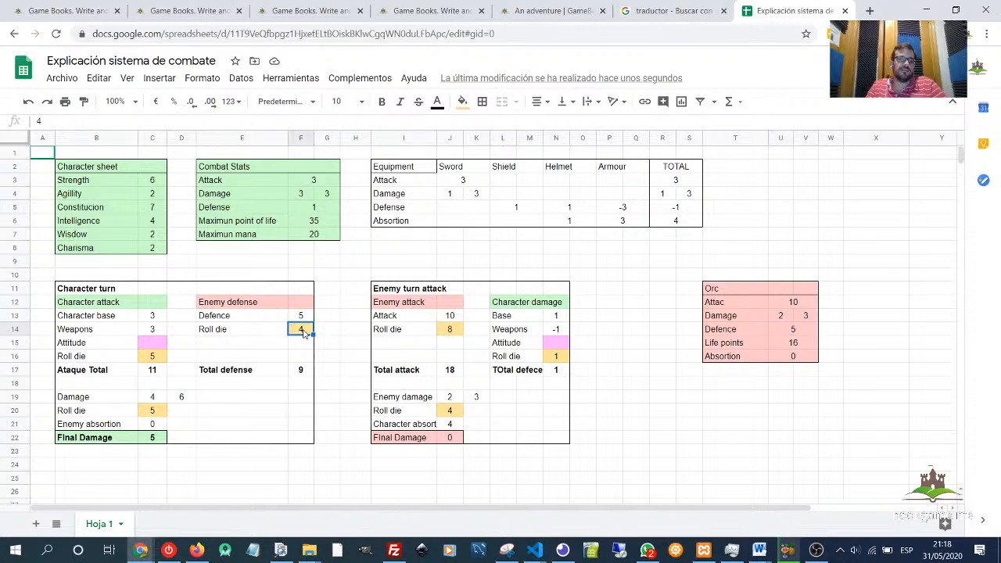
{"action": "left_click", "coordinate": [304, 372]}
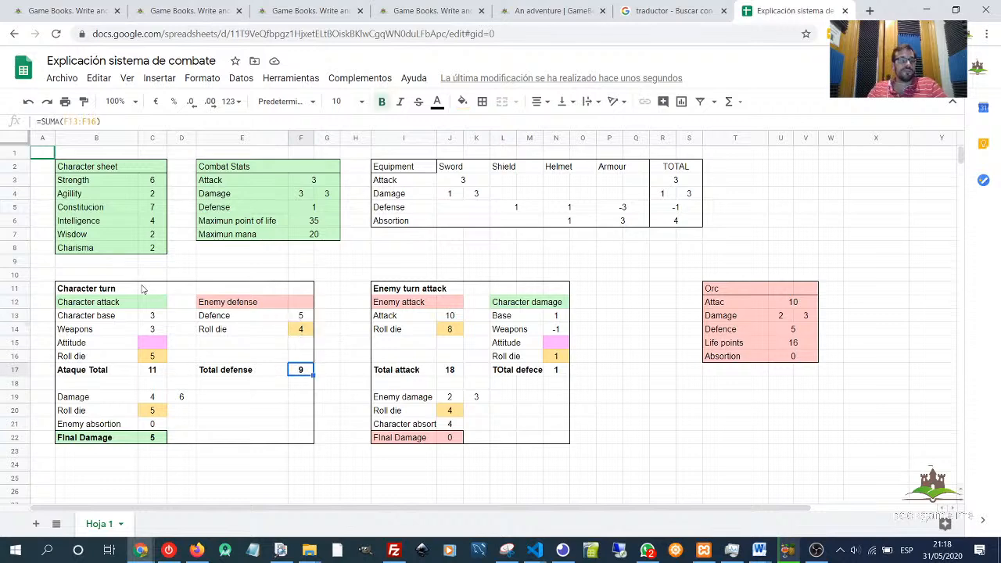
{"action": "mouse_move", "coordinate": [146, 289]}
{"action": "left_mouse_down"}
{"action": "mouse_move", "coordinate": [235, 391]}
{"action": "mouse_move", "coordinate": [257, 438]}
{"action": "mouse_move", "coordinate": [305, 440]}
{"action": "left_mouse_up"}
{"action": "left_click", "coordinate": [148, 383]}
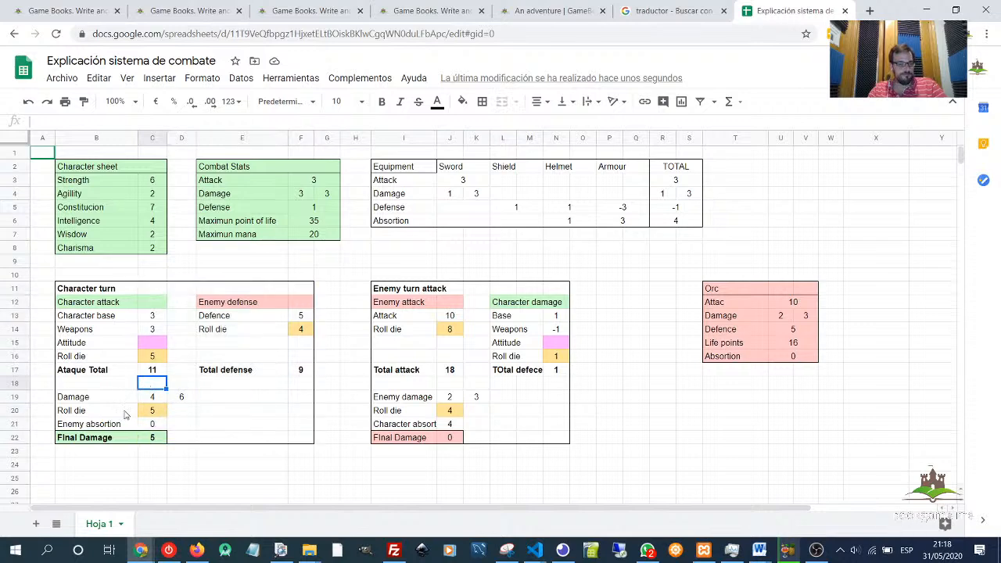
- Examine the Character turn damage cells and the Character sheet, Combat Stats and Equipment damage values they reference
{"action": "left_click_drag", "start_coordinate": [98, 402], "coordinate": [156, 424]}
{"action": "left_click", "coordinate": [151, 402]}
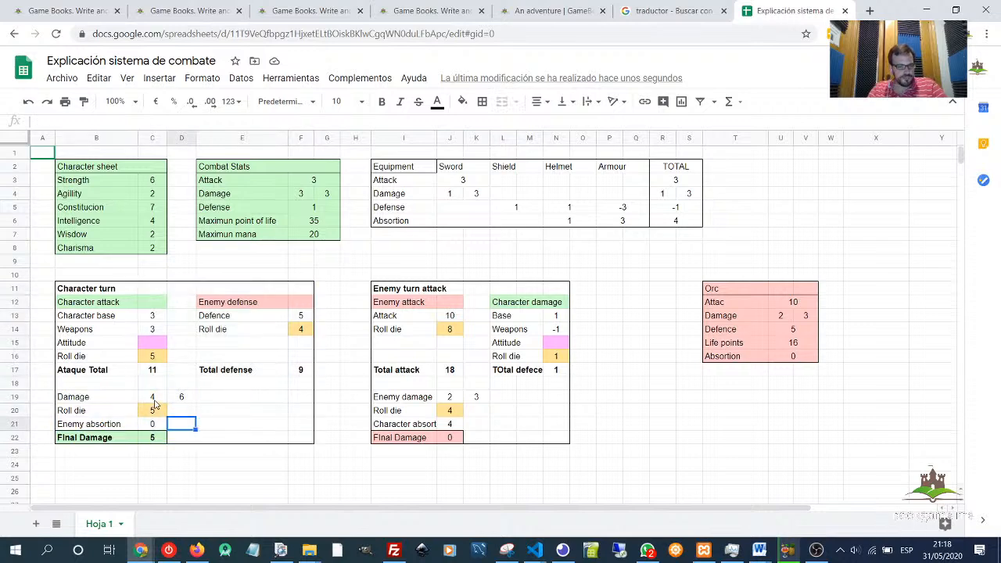
{"action": "left_click", "coordinate": [104, 171]}
{"action": "left_click_drag", "start_coordinate": [104, 171], "coordinate": [157, 252]}
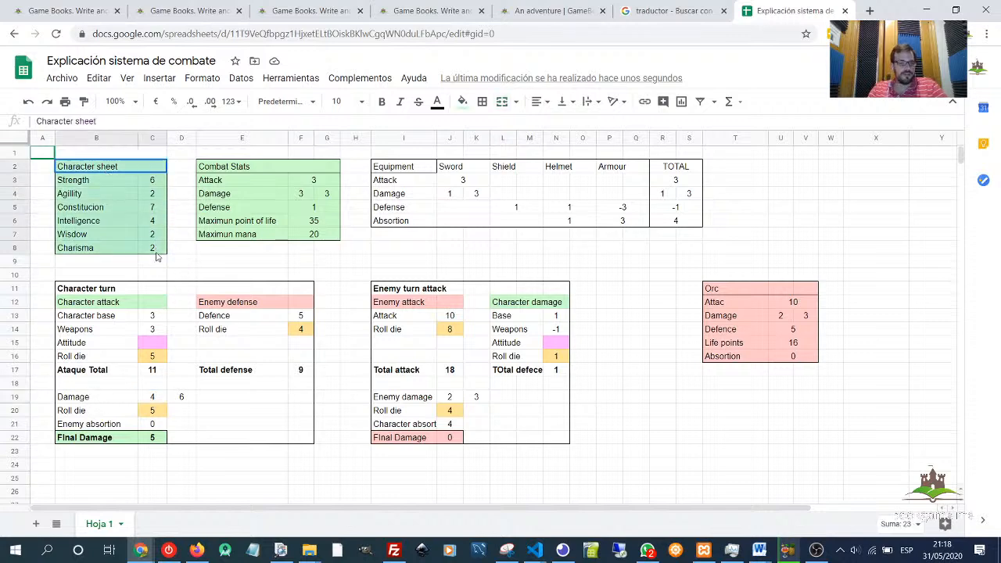
{"action": "left_click", "coordinate": [309, 197]}
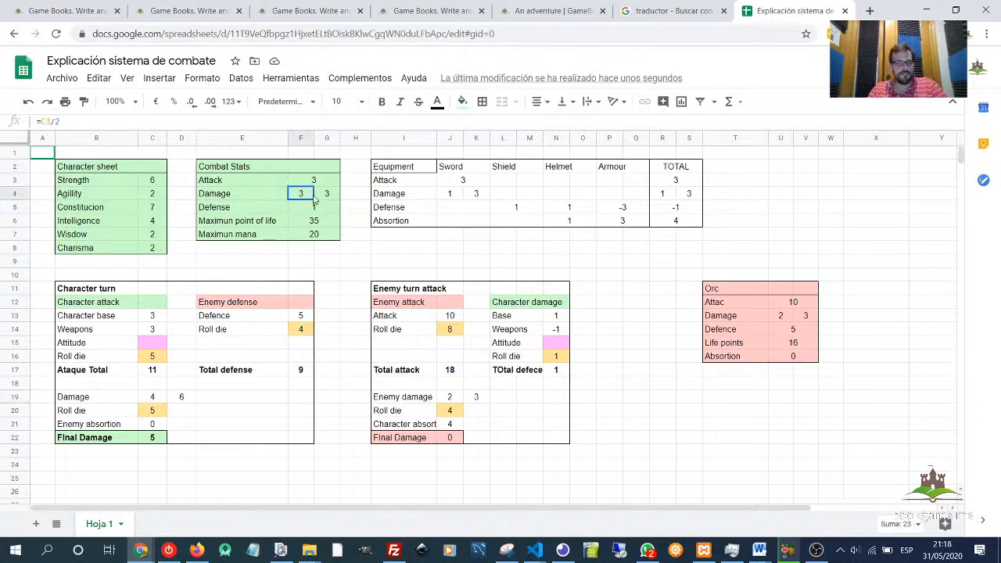
{"action": "left_click", "coordinate": [670, 197]}
{"action": "left_click_drag", "start_coordinate": [692, 200], "coordinate": [692, 200]}
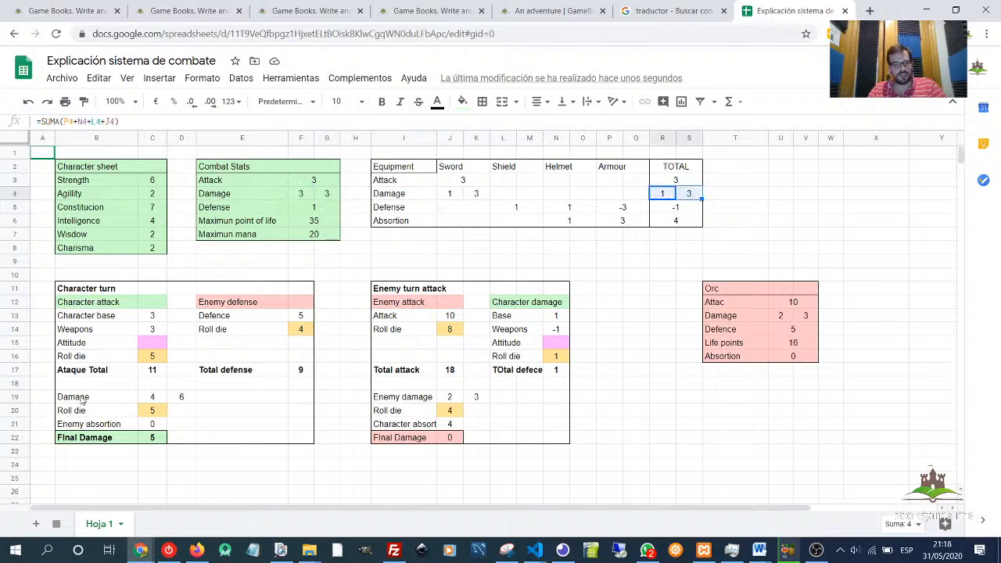
{"action": "left_click", "coordinate": [156, 400]}
{"action": "left_click", "coordinate": [193, 400]}
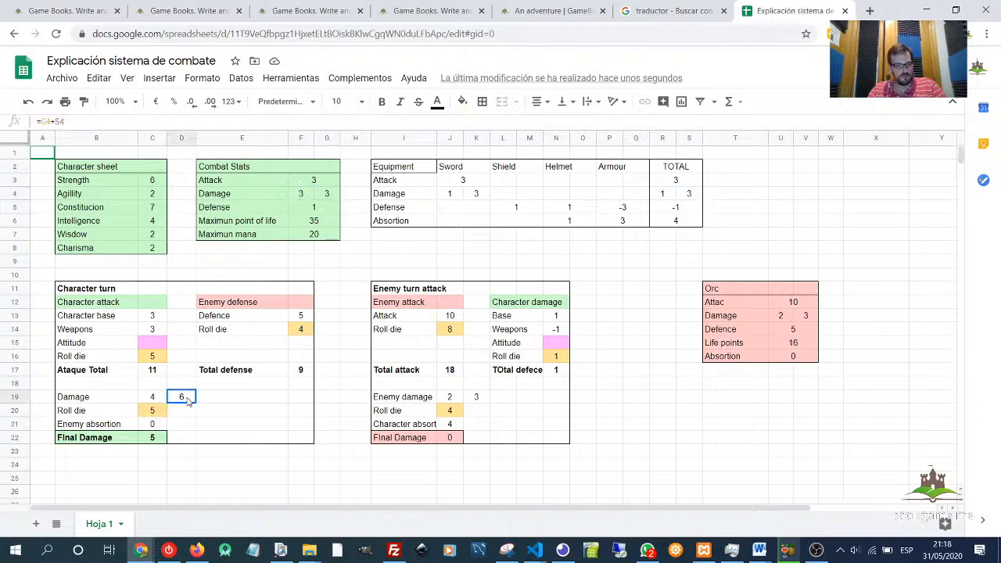
- Set the Character damage Roll die value to 6
{"action": "left_click", "coordinate": [152, 413]}
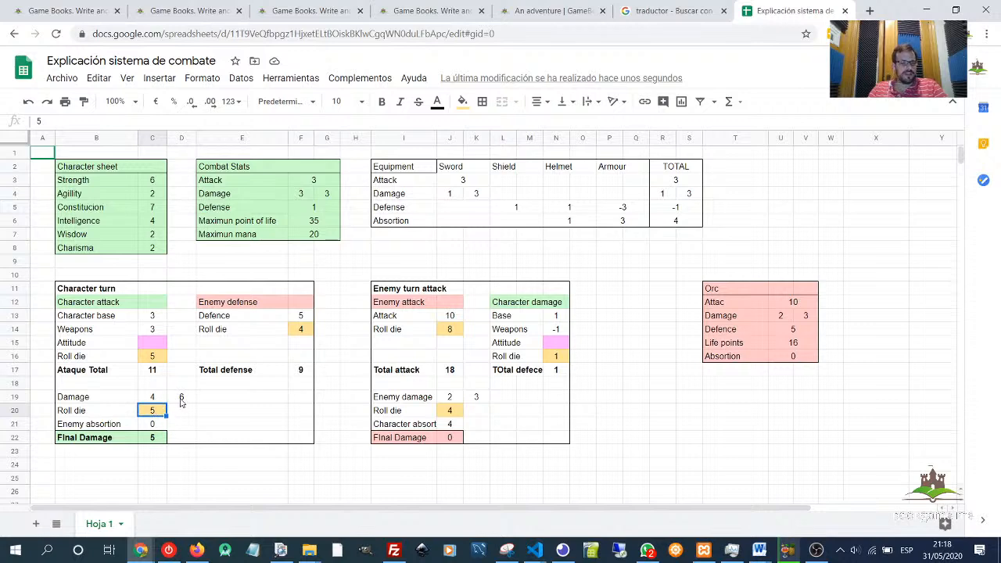
{"action": "key", "text": "Delete"}
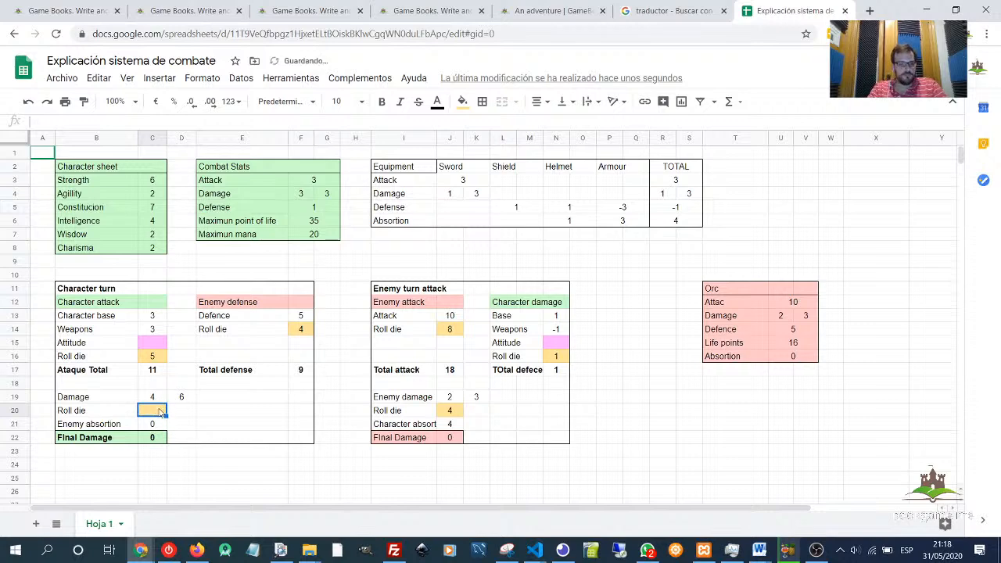
{"action": "type", "text": "4"}
{"action": "type", "text": "6"}
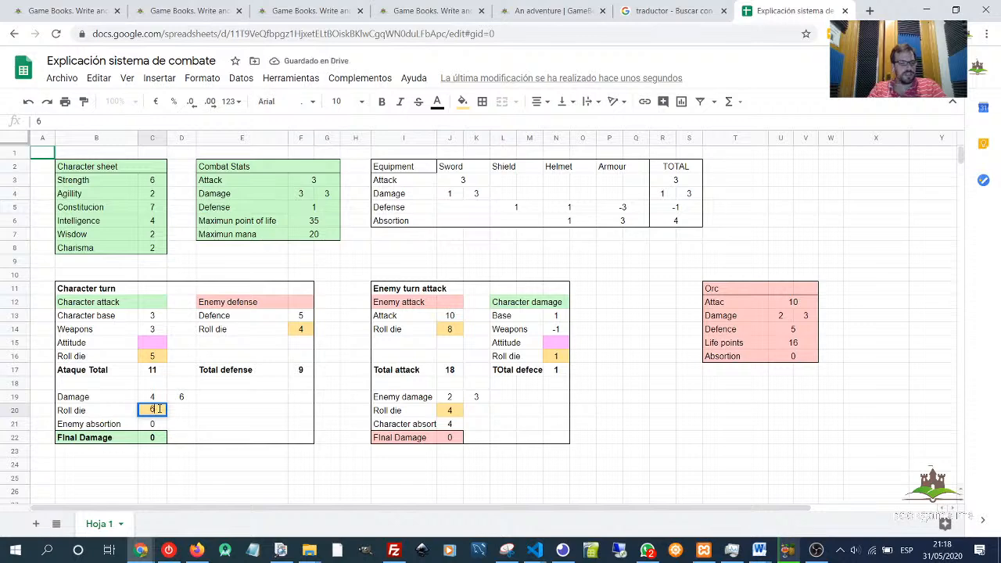
{"action": "key", "text": "Return"}
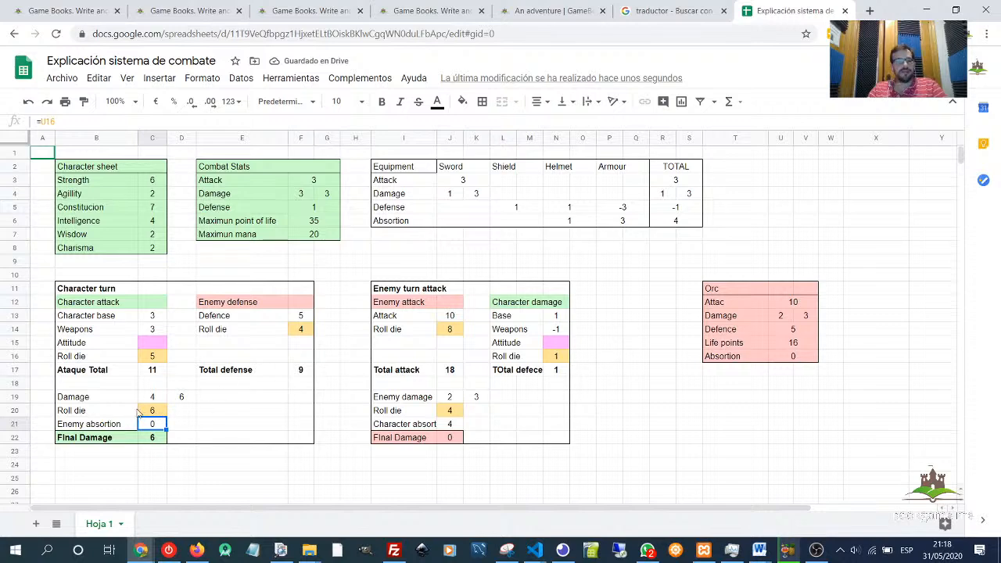
- Set the Orc's Absorption to 1 and check the Enemy absorption and Final Damage cells
{"action": "left_click", "coordinate": [156, 414]}
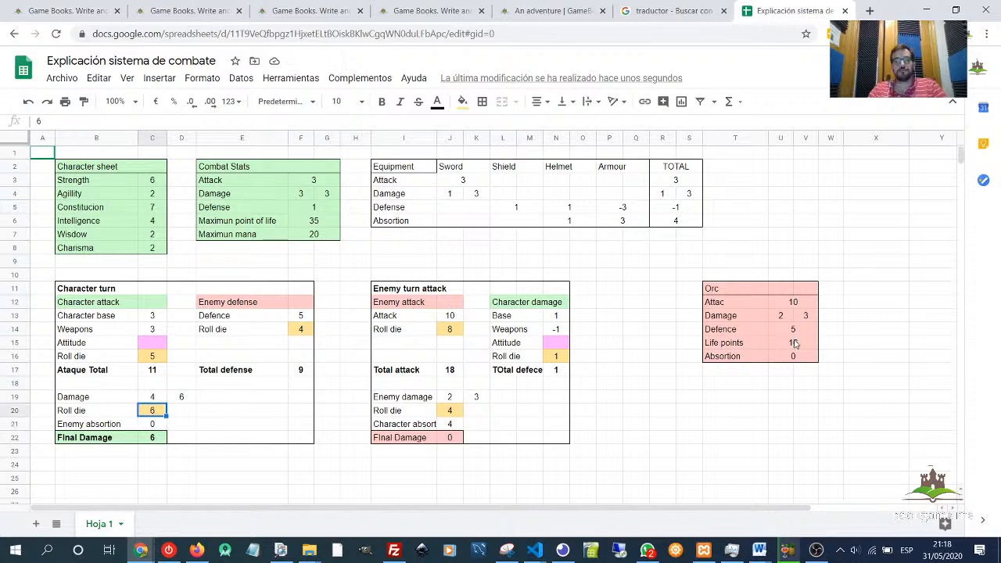
{"action": "left_click", "coordinate": [732, 288]}
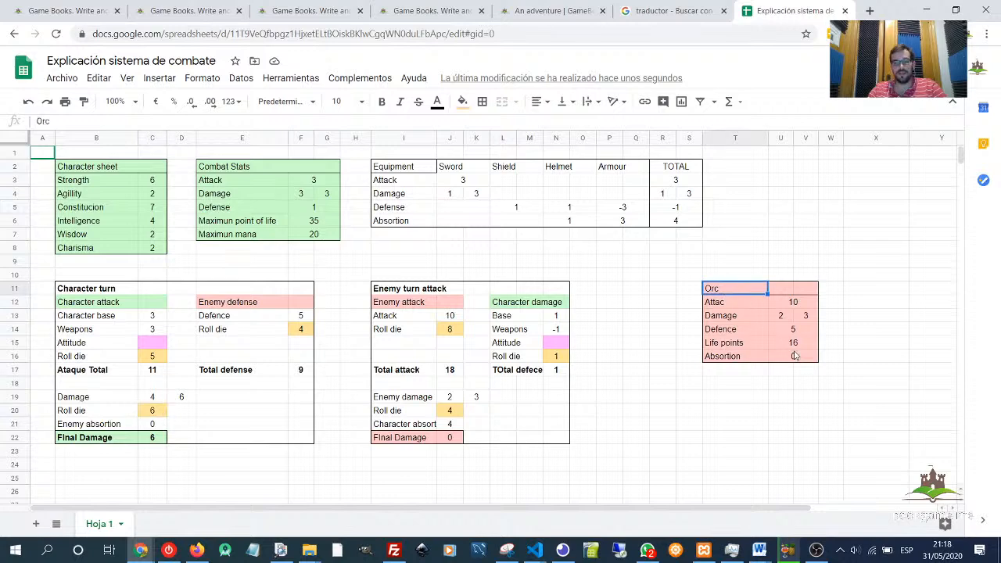
{"action": "left_click", "coordinate": [793, 354]}
{"action": "type", "text": "1"}
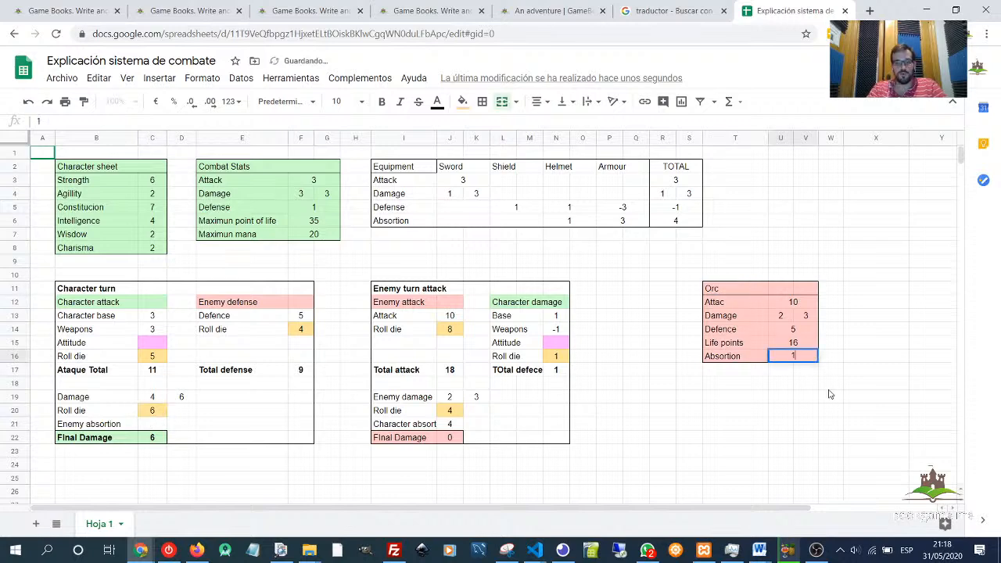
{"action": "key", "text": "Return"}
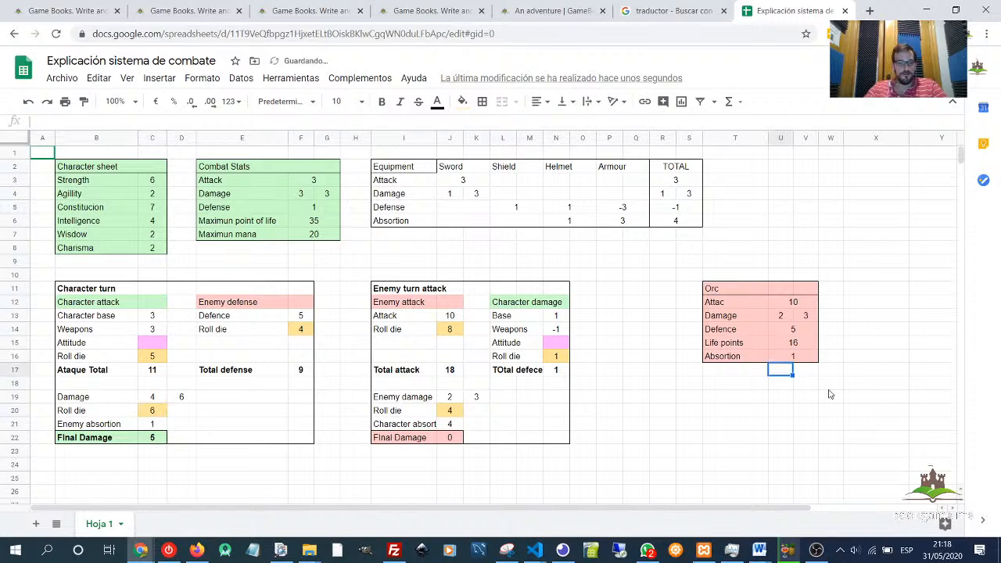
{"action": "left_click", "coordinate": [154, 427]}
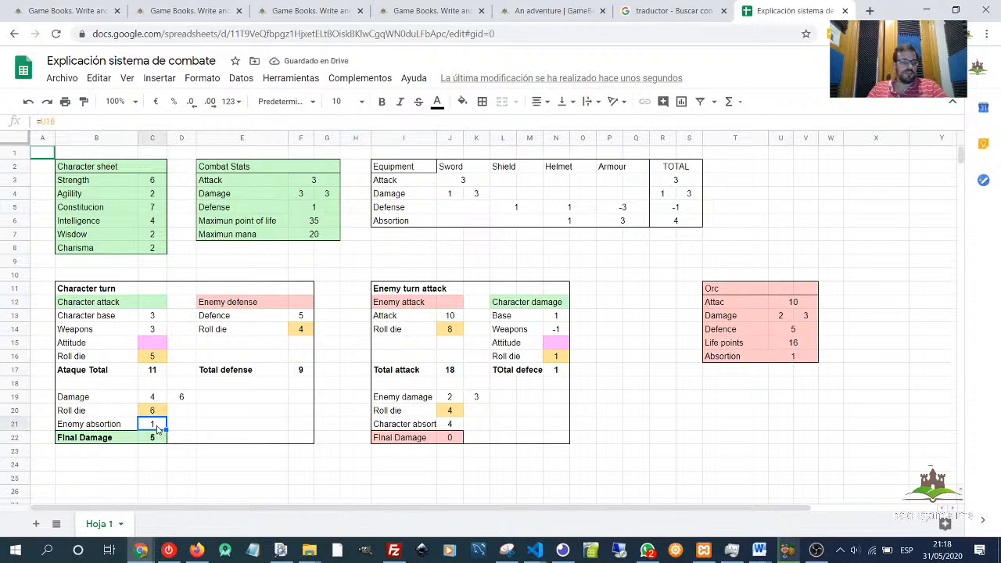
{"action": "left_click", "coordinate": [156, 442]}
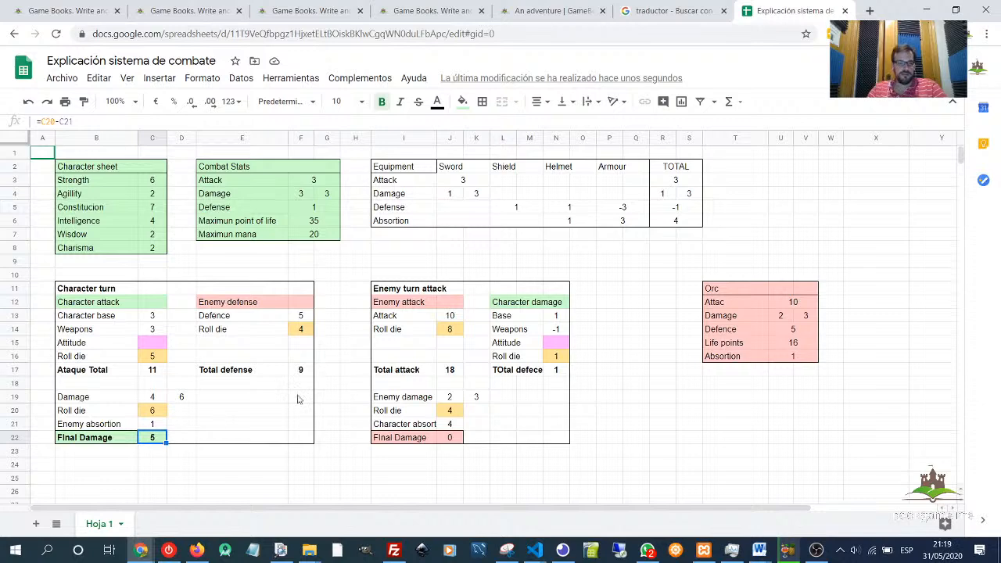
- Set the Orc's Life points to 11
{"action": "left_click", "coordinate": [804, 304]}
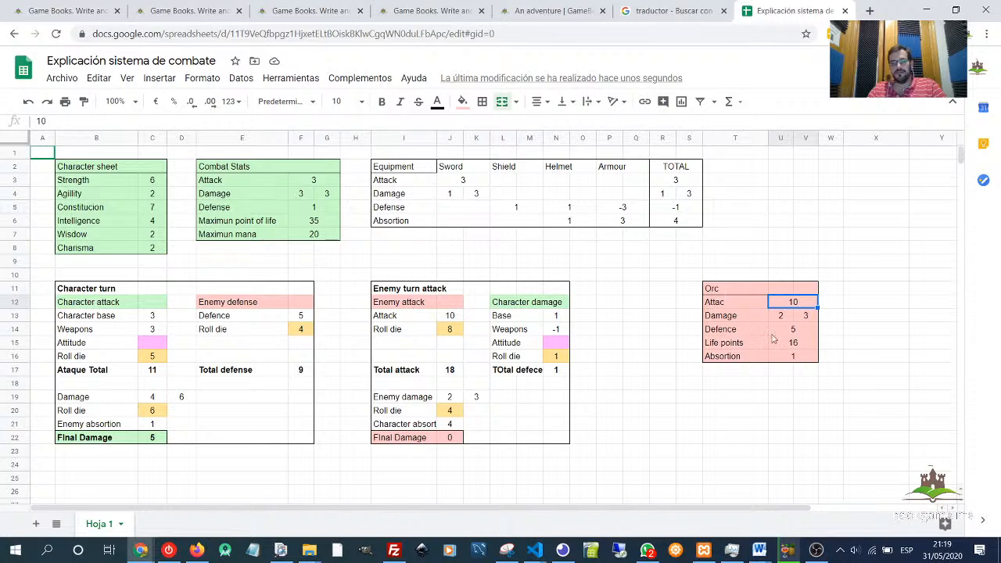
{"action": "left_click", "coordinate": [794, 346]}
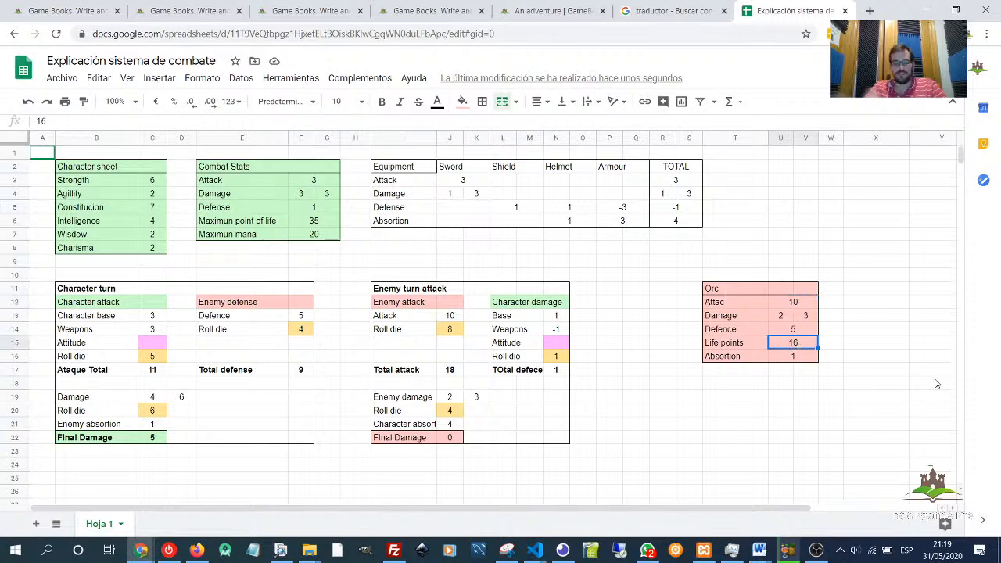
{"action": "type", "text": "11"}
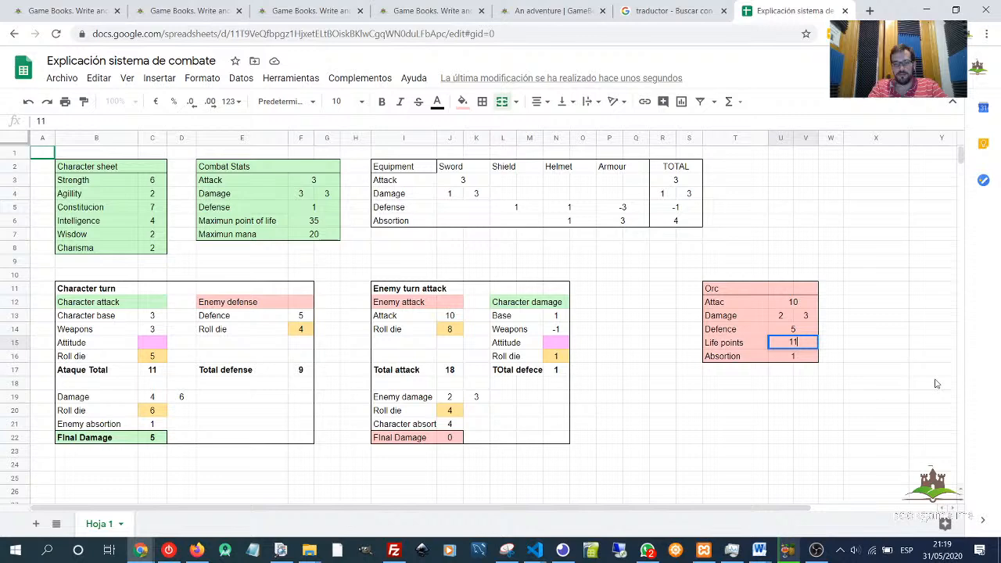
{"action": "key", "text": "Return"}
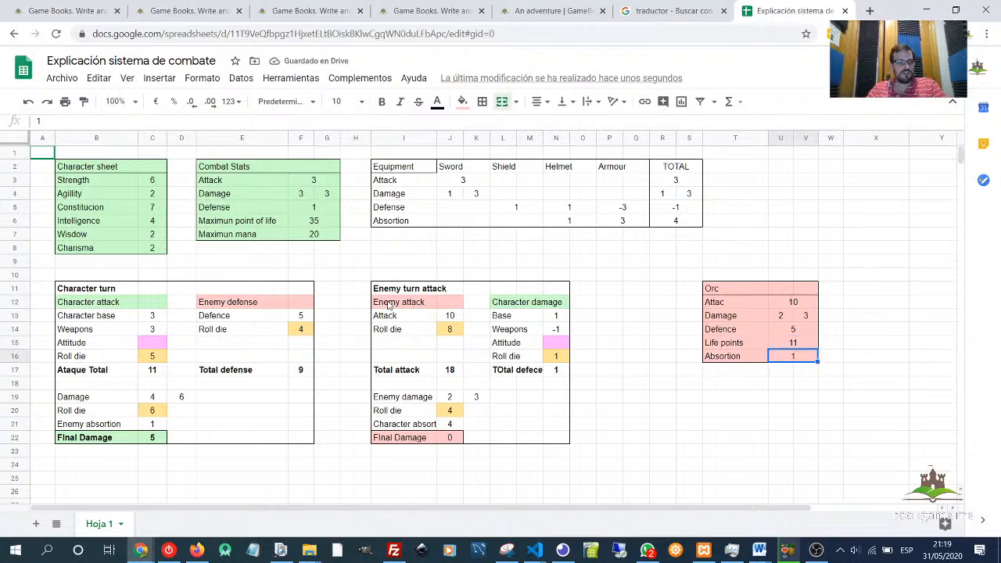
- Set the Orc's Attac value to 4
{"action": "left_click_drag", "start_coordinate": [387, 291], "coordinate": [563, 440]}
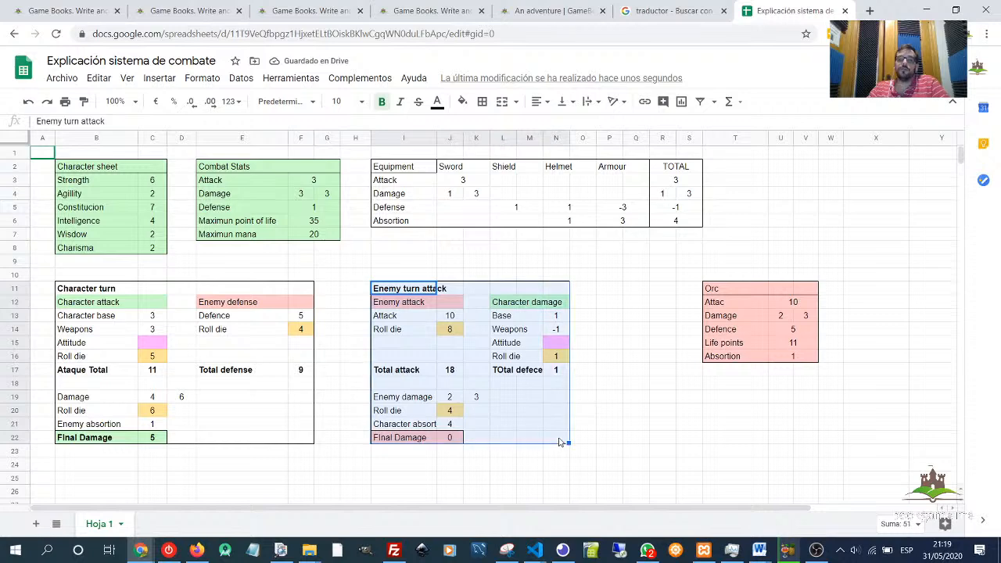
{"action": "left_click", "coordinate": [590, 398]}
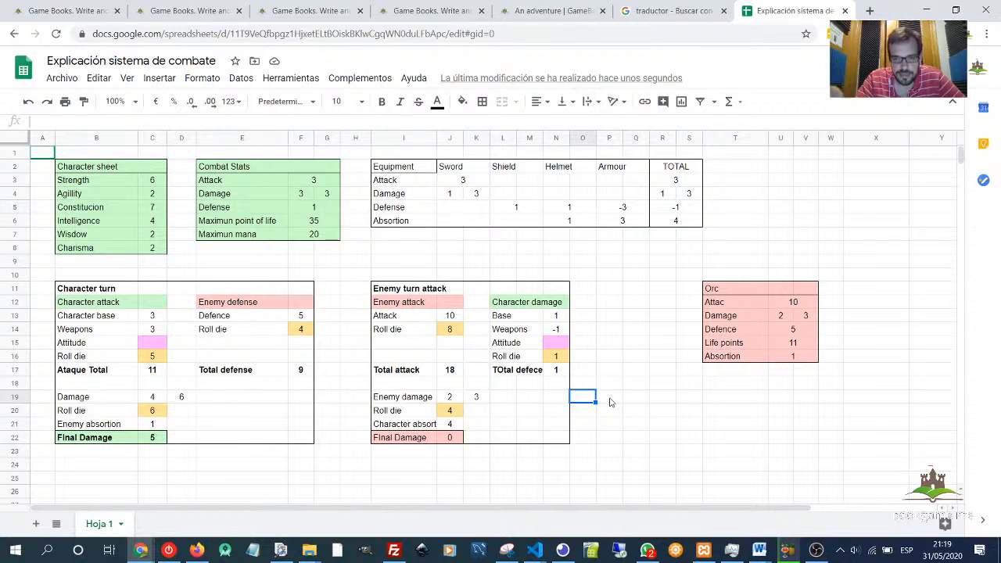
{"action": "left_click", "coordinate": [469, 319]}
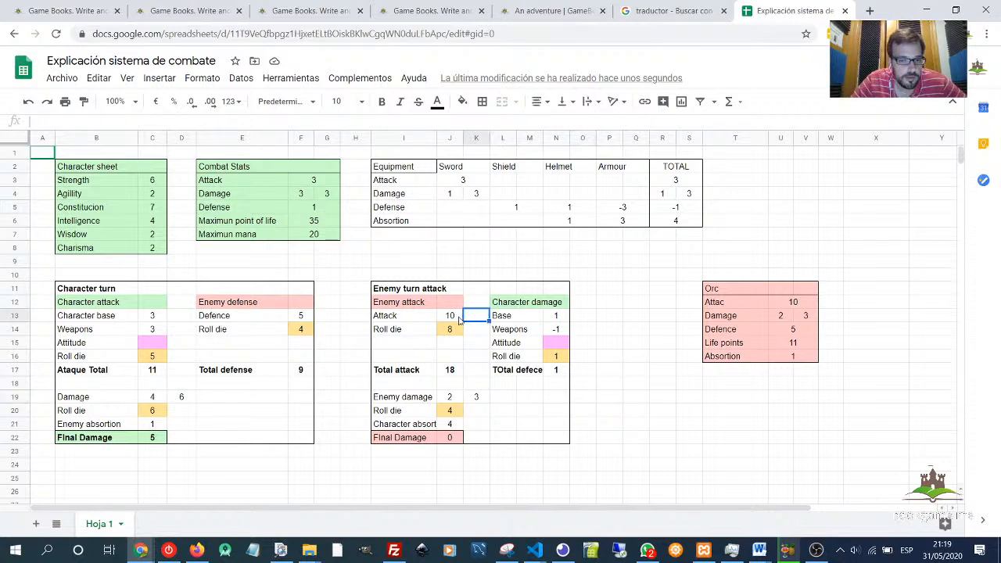
{"action": "left_click", "coordinate": [458, 318]}
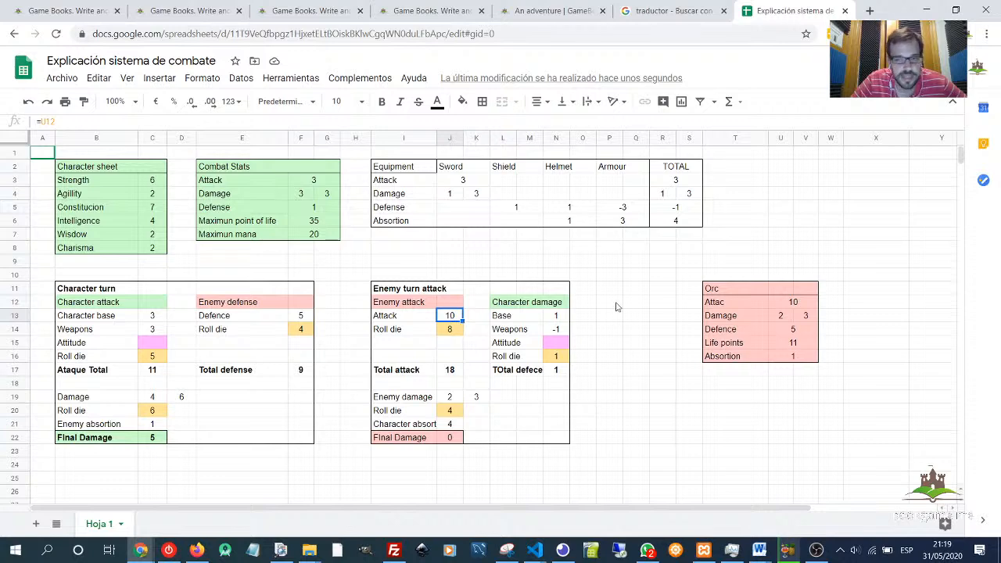
{"action": "left_click", "coordinate": [778, 304]}
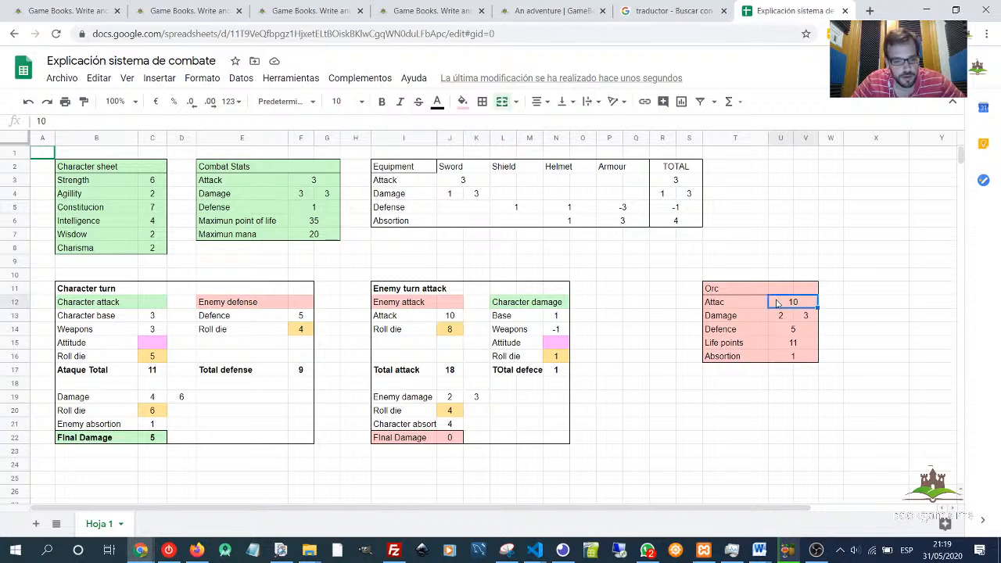
{"action": "type", "text": "4"}
{"action": "key", "text": "Return"}
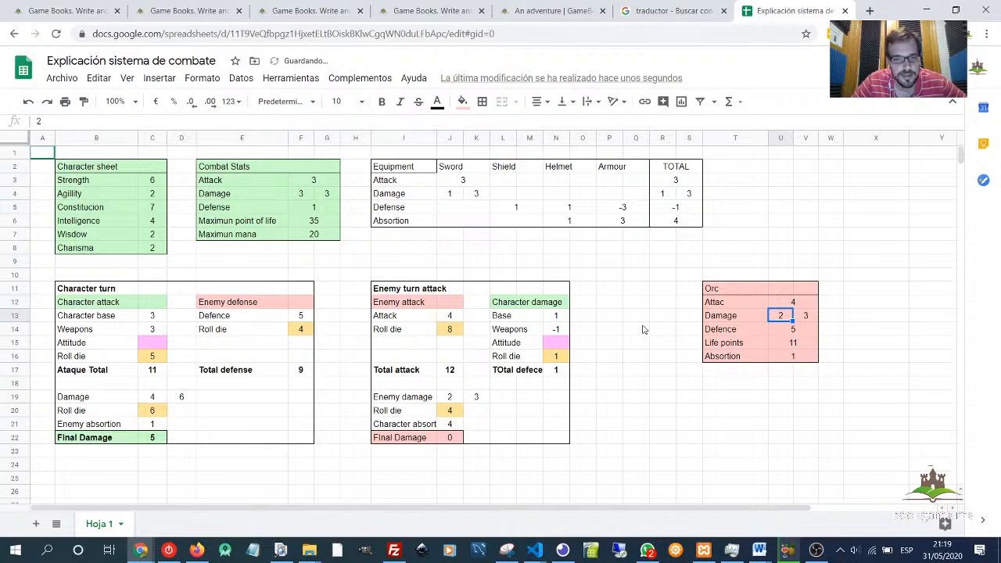
- Examine the Enemy turn attack's Total attack, Character damage cells and Enemy damage values
{"action": "left_click", "coordinate": [457, 333]}
{"action": "left_click", "coordinate": [456, 372]}
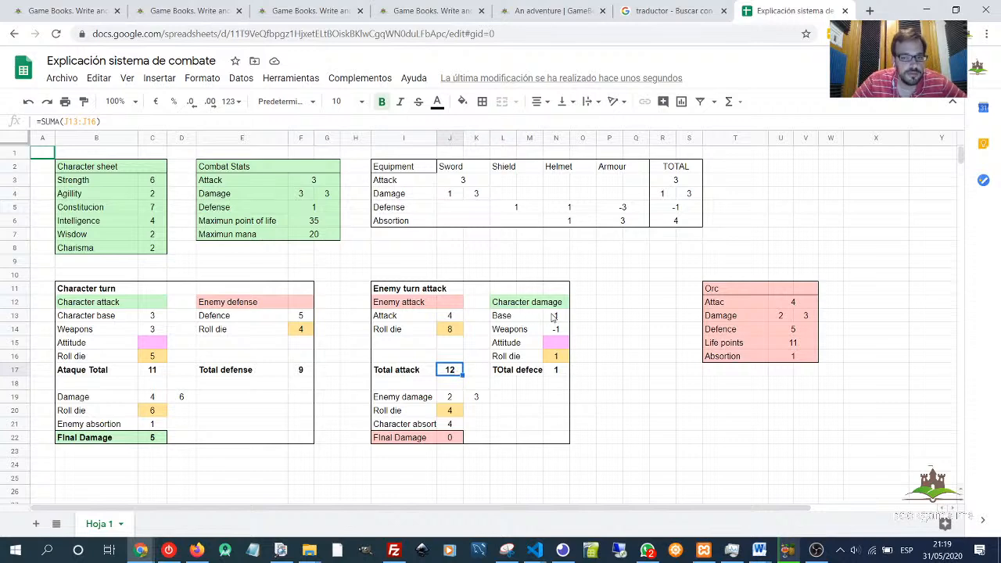
{"action": "left_click", "coordinate": [527, 316]}
{"action": "left_click", "coordinate": [553, 319]}
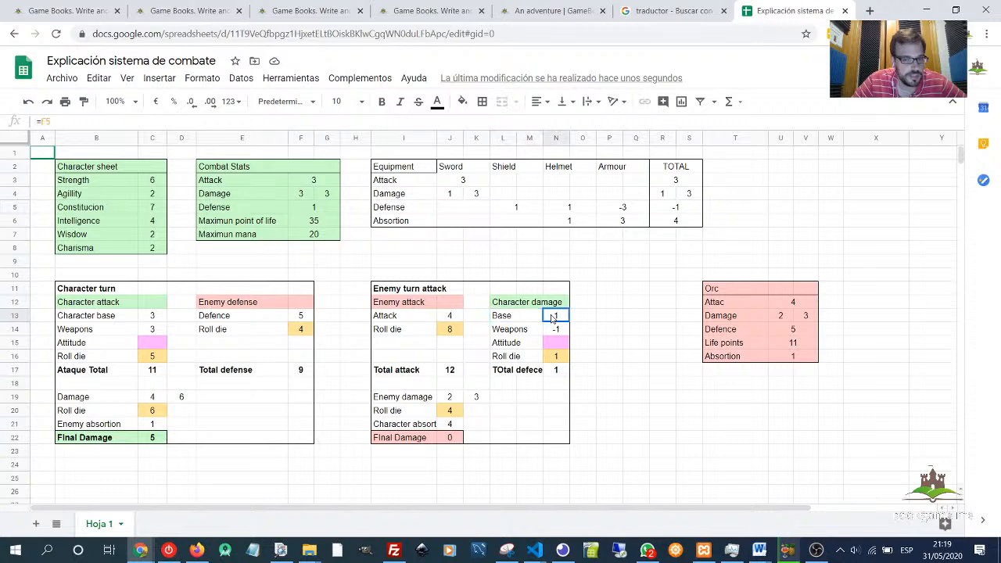
{"action": "left_click", "coordinate": [553, 332]}
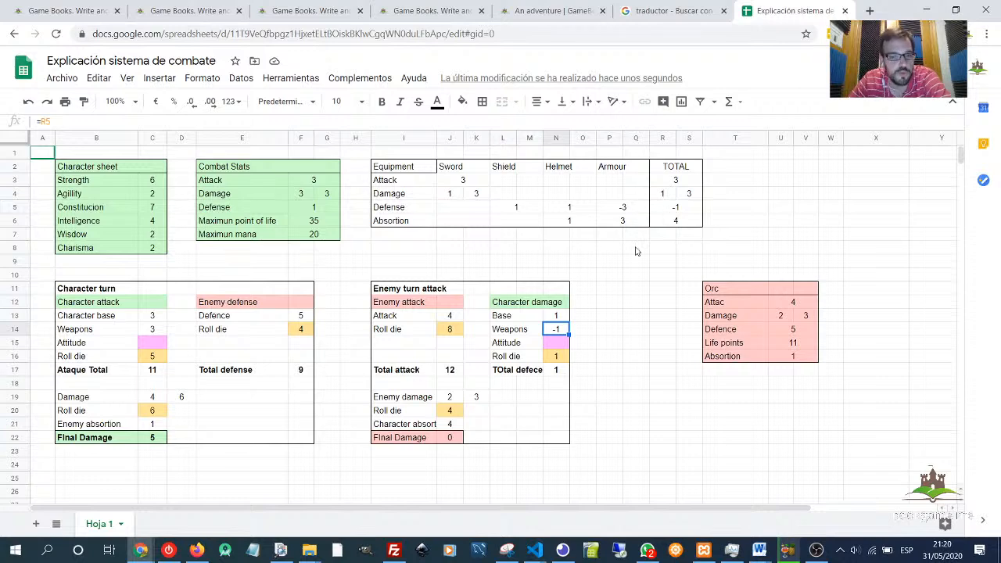
{"action": "left_click", "coordinate": [553, 357]}
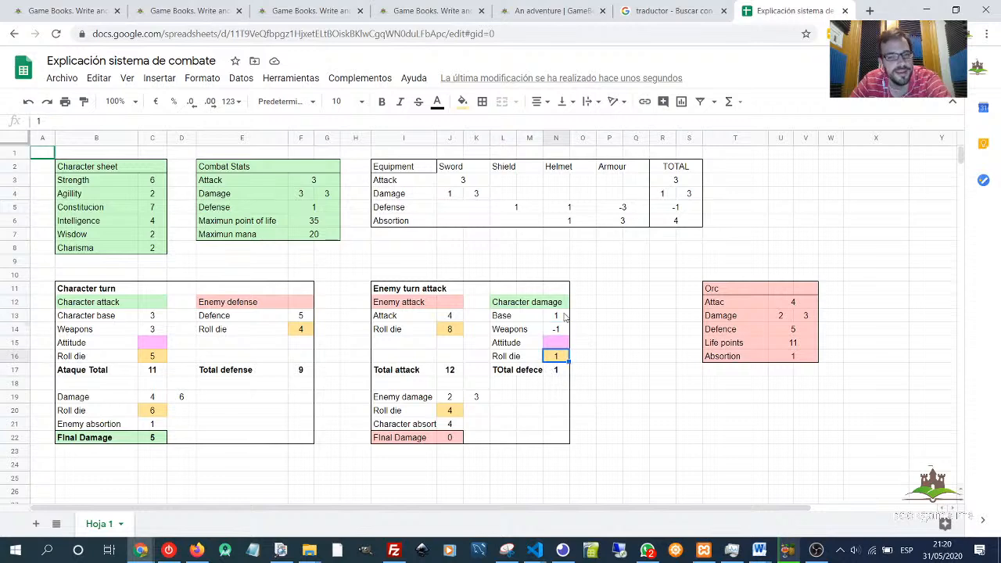
{"action": "left_click", "coordinate": [554, 371]}
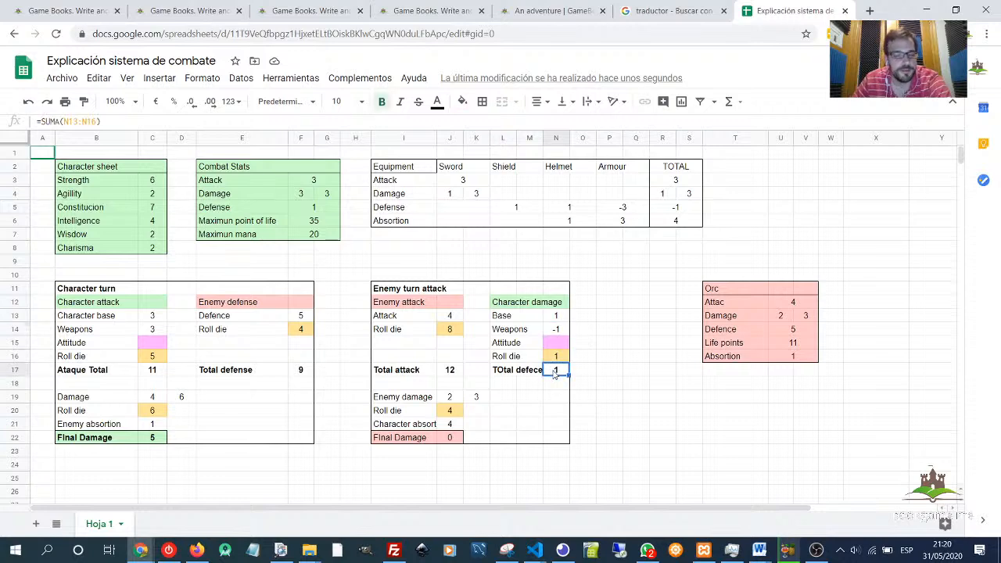
{"action": "left_click", "coordinate": [452, 372]}
{"action": "left_click", "coordinate": [556, 373]}
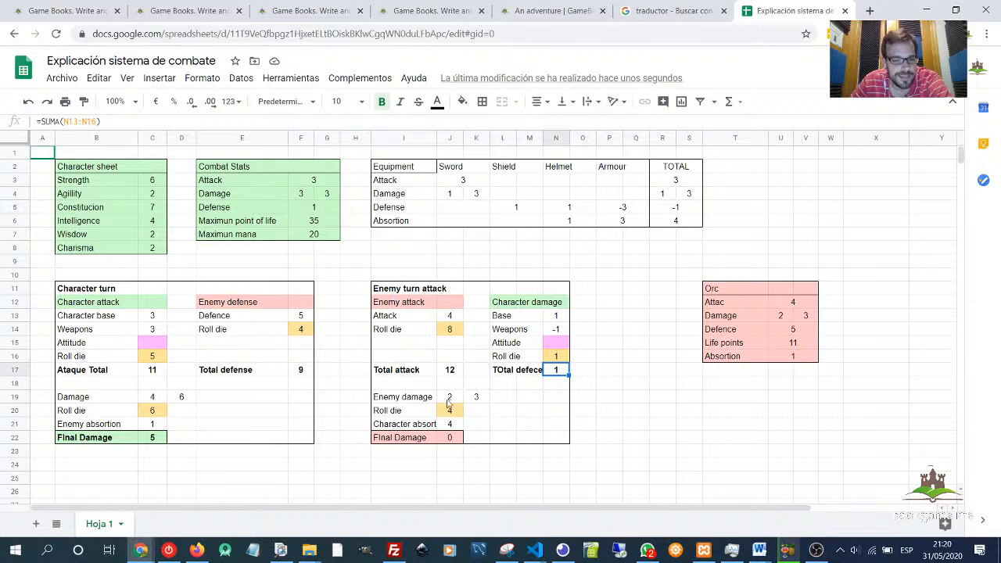
{"action": "left_click_drag", "start_coordinate": [448, 401], "coordinate": [476, 399]}
{"action": "left_click", "coordinate": [472, 415]}
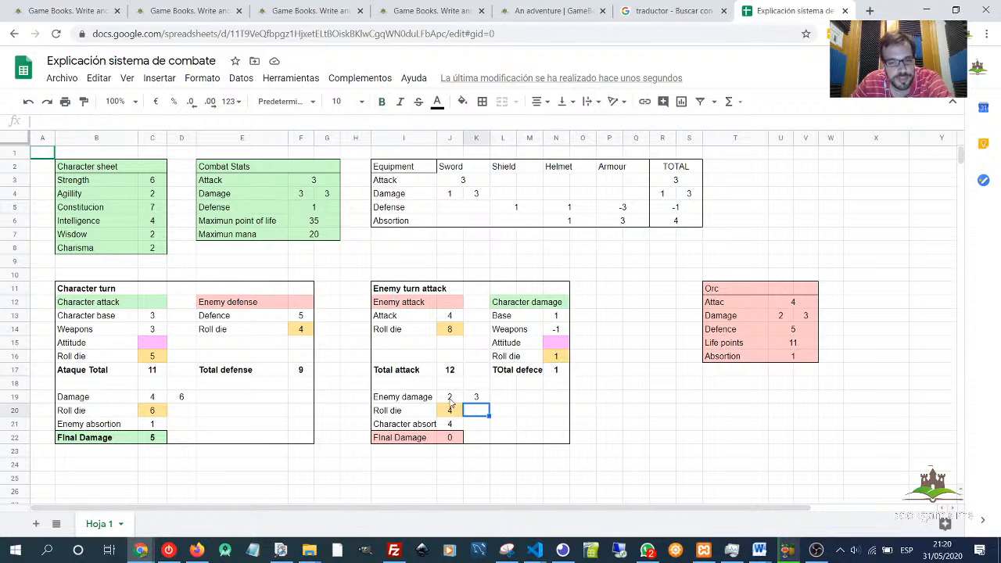
{"action": "left_click", "coordinate": [451, 399]}
{"action": "key", "text": "Right"}
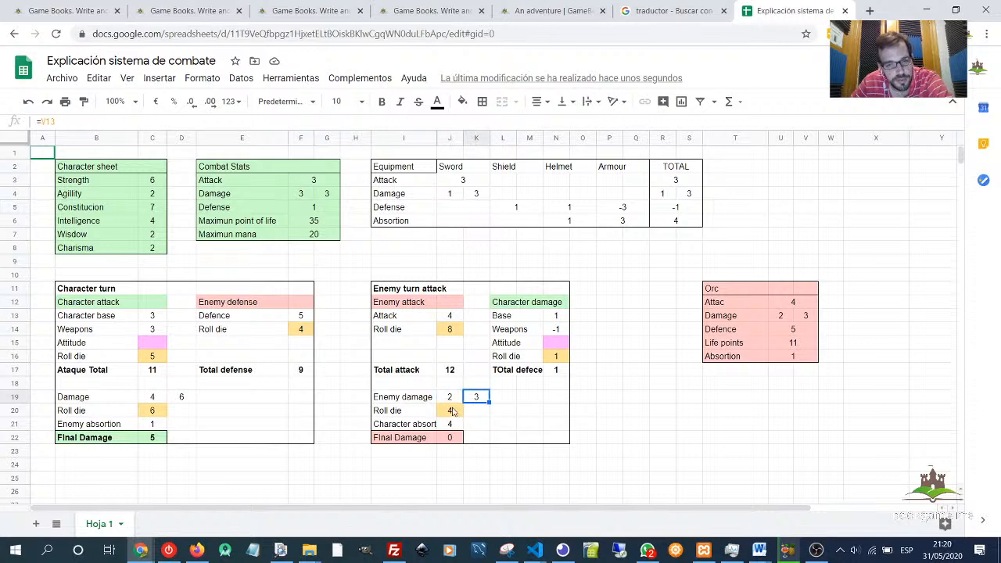
- Set the Enemy turn's Roll die value to 3 and check the Character absorb and Final Damage cells
{"action": "left_click", "coordinate": [452, 412]}
{"action": "key", "text": "Delete"}
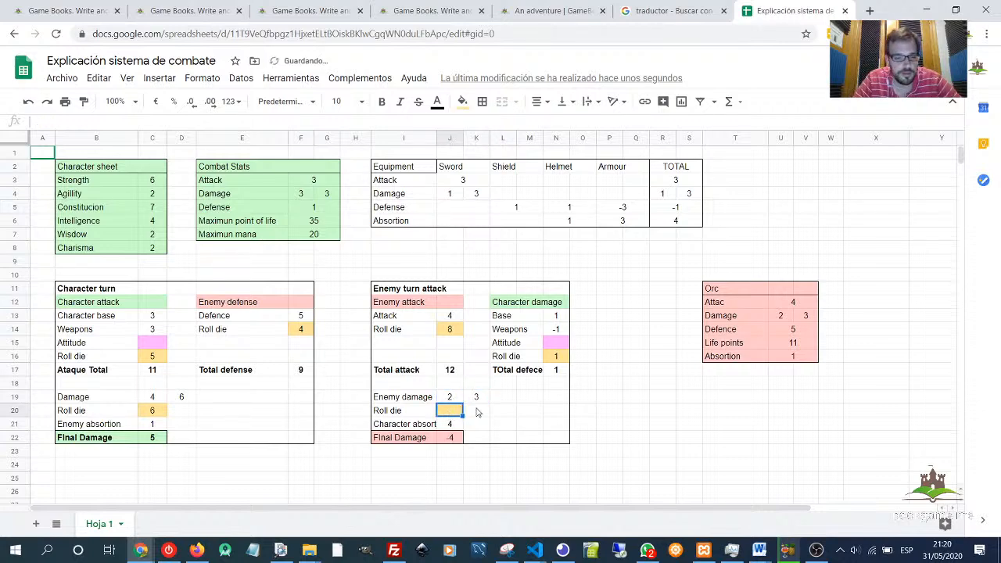
{"action": "type", "text": "3"}
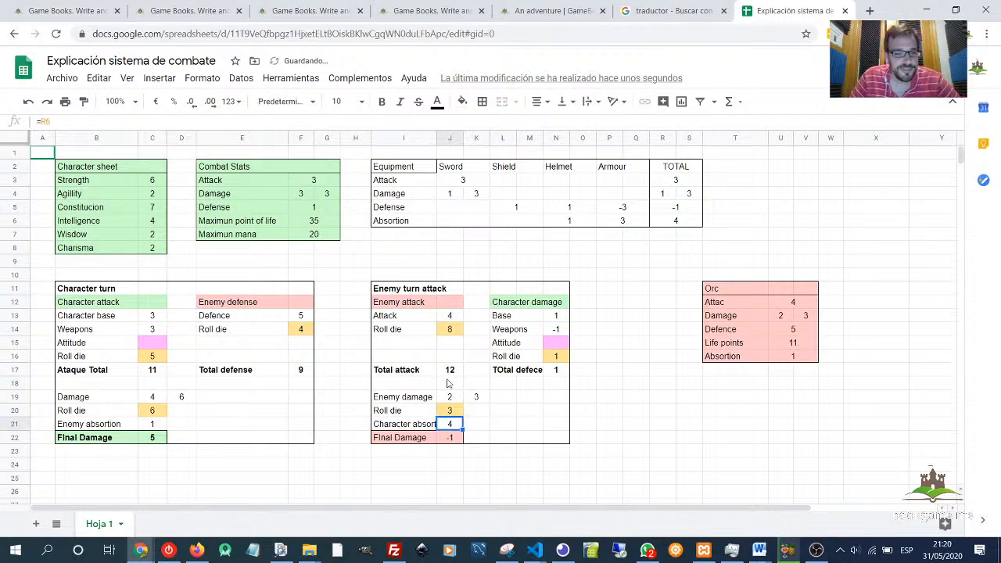
{"action": "left_click", "coordinate": [485, 410]}
{"action": "left_click", "coordinate": [451, 413]}
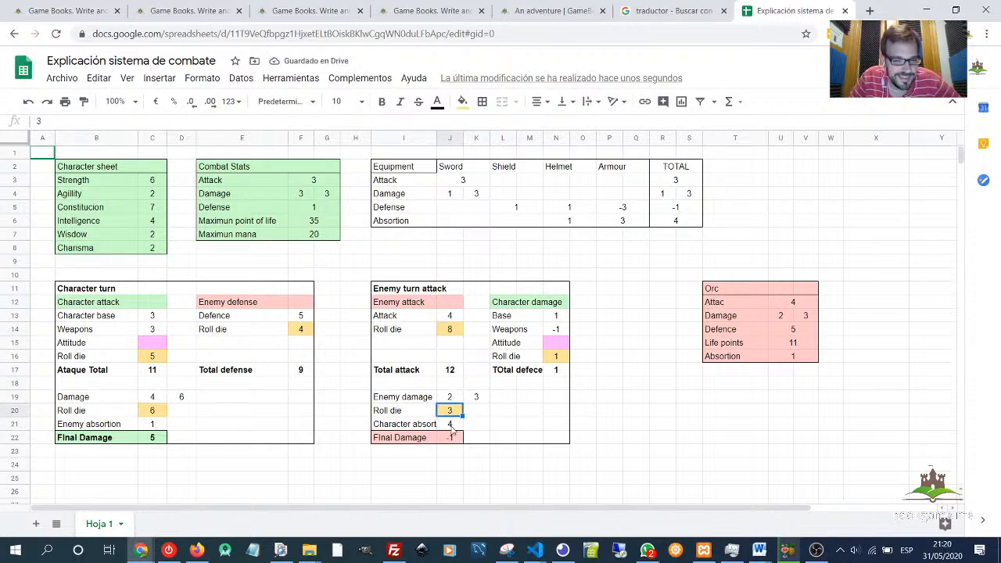
{"action": "left_click", "coordinate": [452, 427]}
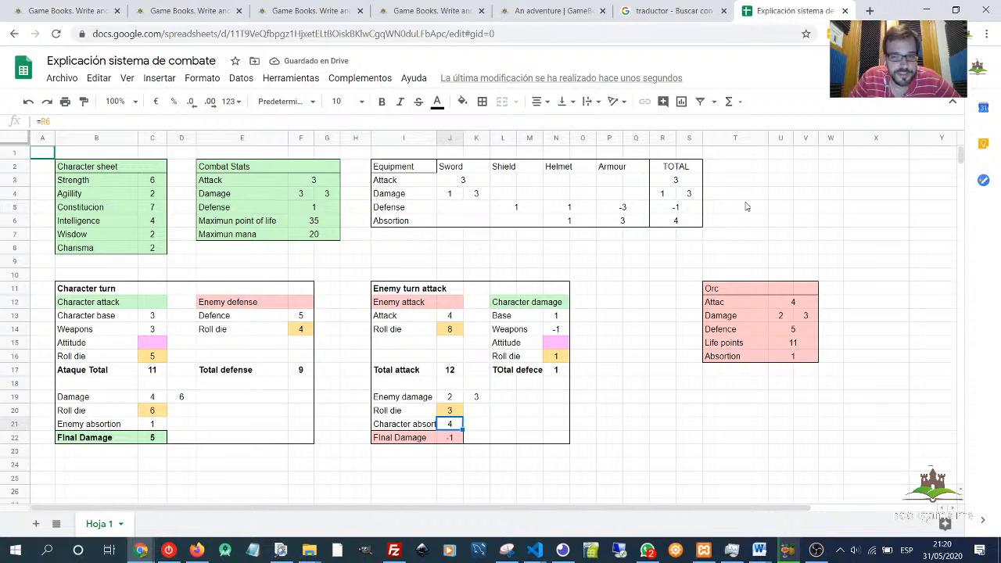
{"action": "left_click", "coordinate": [676, 222]}
{"action": "left_click", "coordinate": [452, 426]}
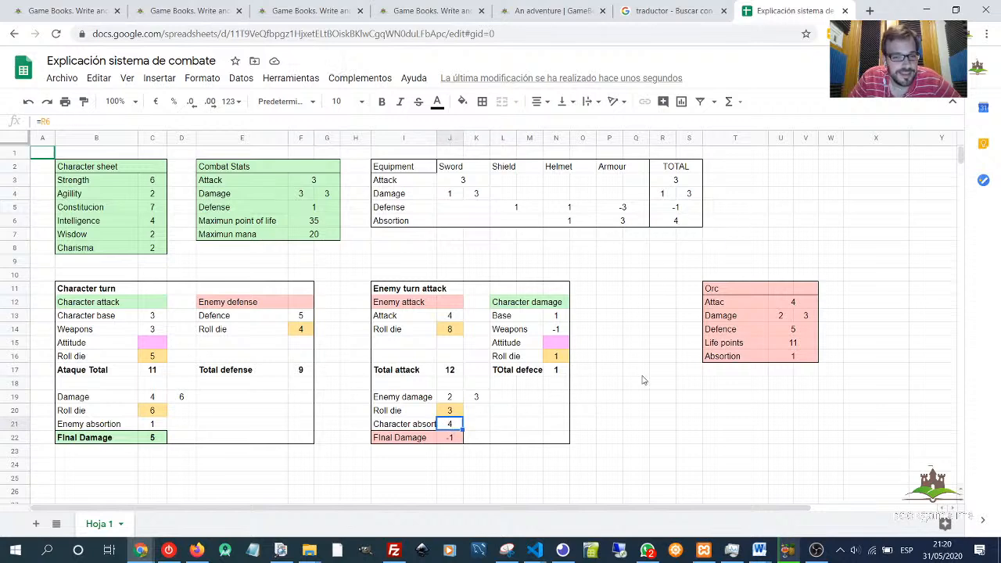
{"action": "left_click", "coordinate": [451, 439]}
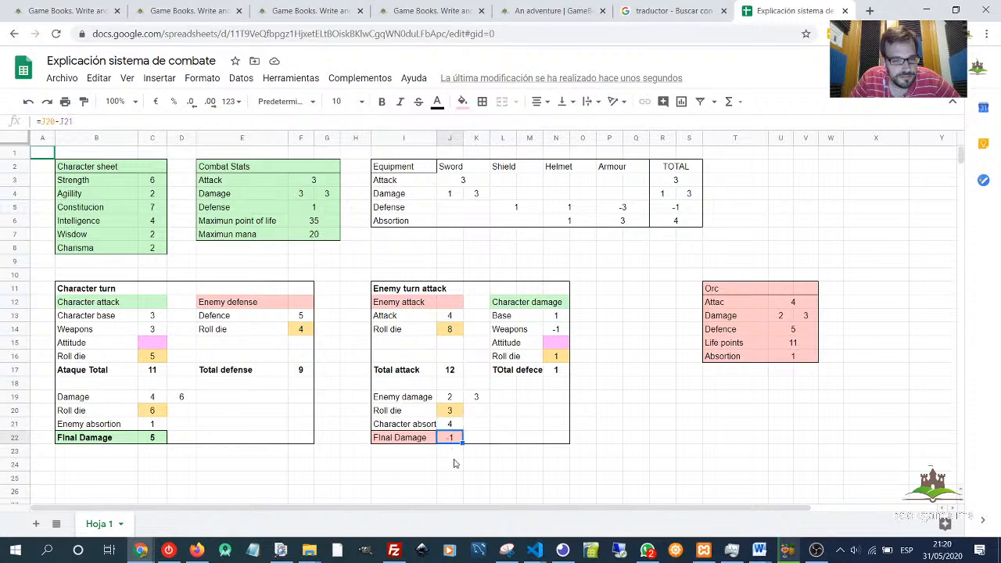
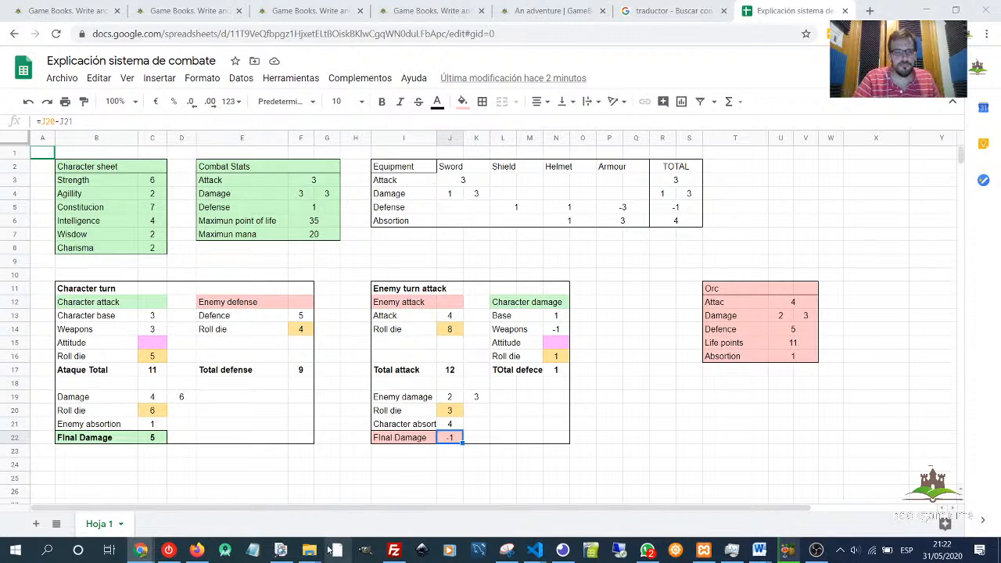
- Open the 'The elf attack' page in the chapter map and expand its Combat modifications section
{"action": "left_click", "coordinate": [466, 251]}
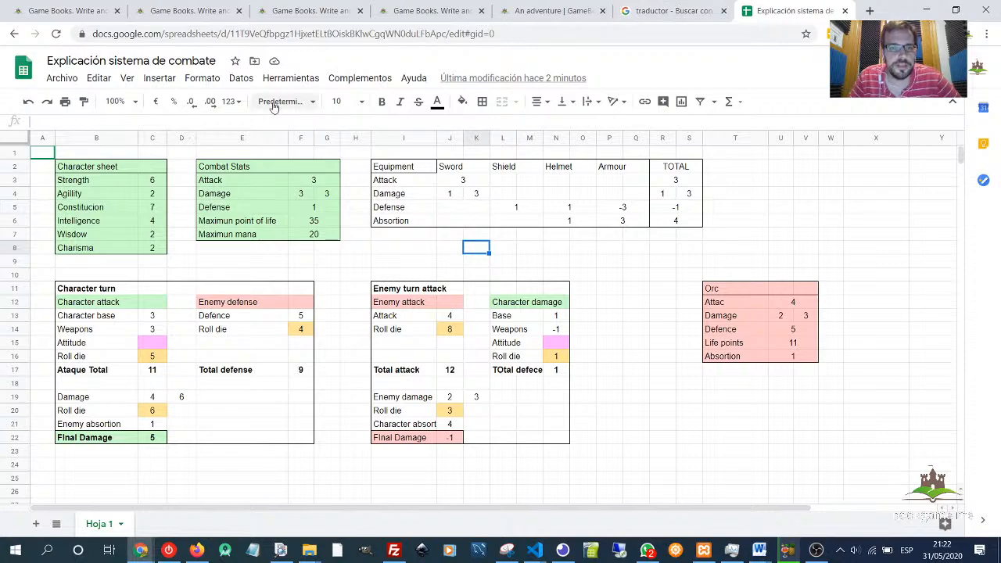
{"action": "left_click", "coordinate": [453, 12]}
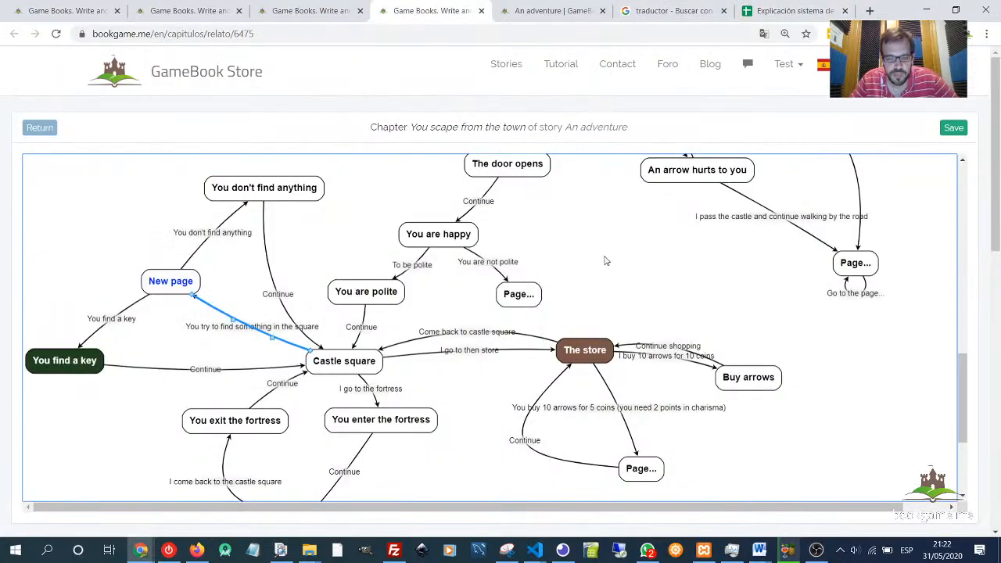
{"action": "scroll", "coordinate": [452, 416], "scroll_direction": "up", "scroll_amount": 5}
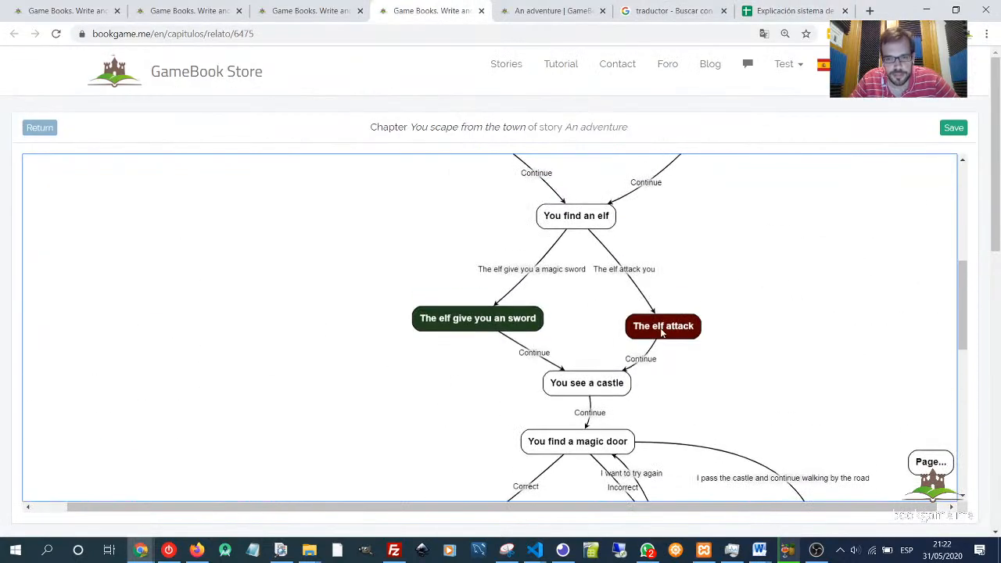
{"action": "left_click", "coordinate": [630, 325]}
{"action": "scroll", "coordinate": [360, 375], "scroll_direction": "down", "scroll_amount": 6}
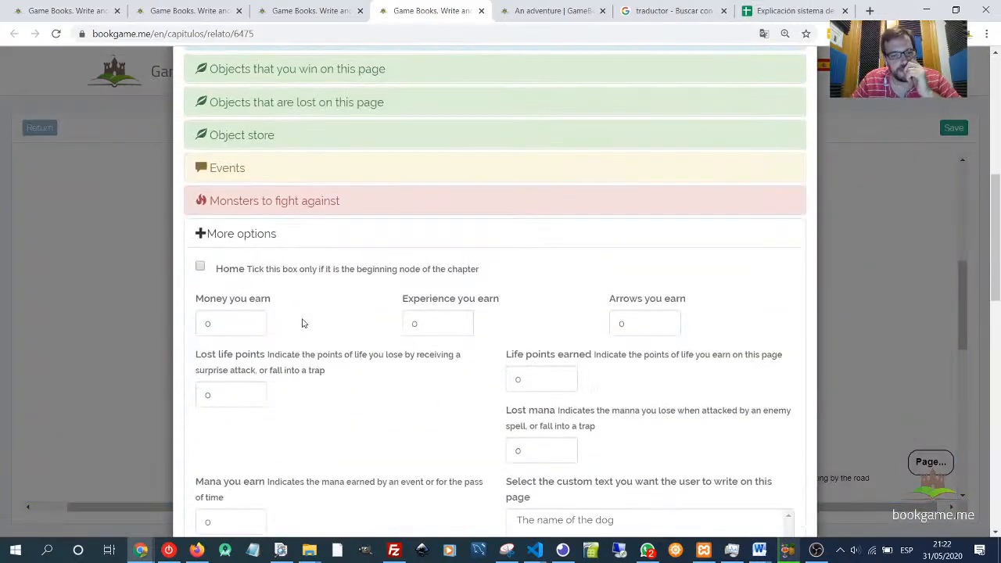
{"action": "left_click", "coordinate": [258, 235]}
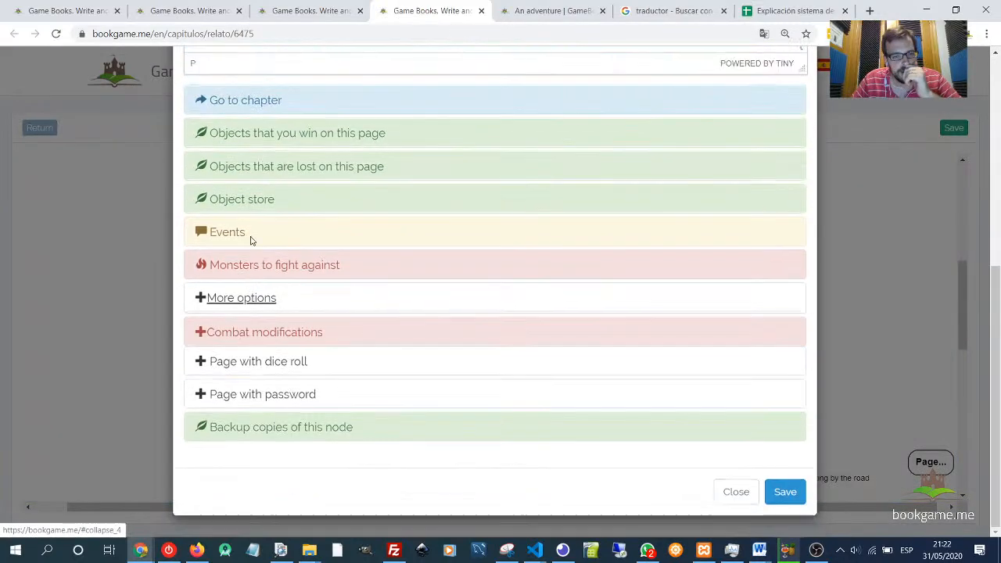
{"action": "left_click", "coordinate": [245, 332]}
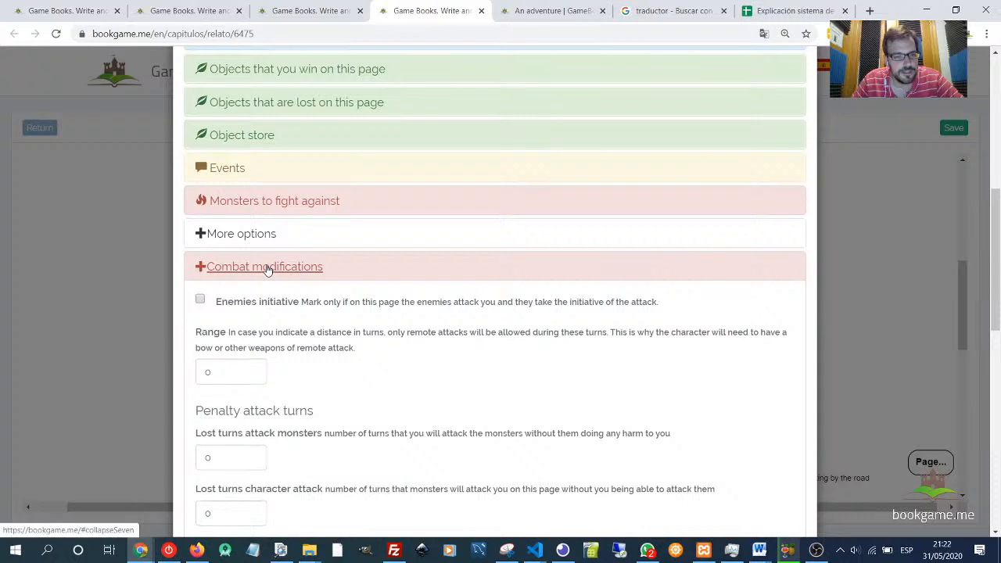
{"action": "scroll", "coordinate": [282, 318], "scroll_direction": "down", "scroll_amount": 1}
{"action": "scroll", "coordinate": [281, 297], "scroll_direction": "down", "scroll_amount": 1}
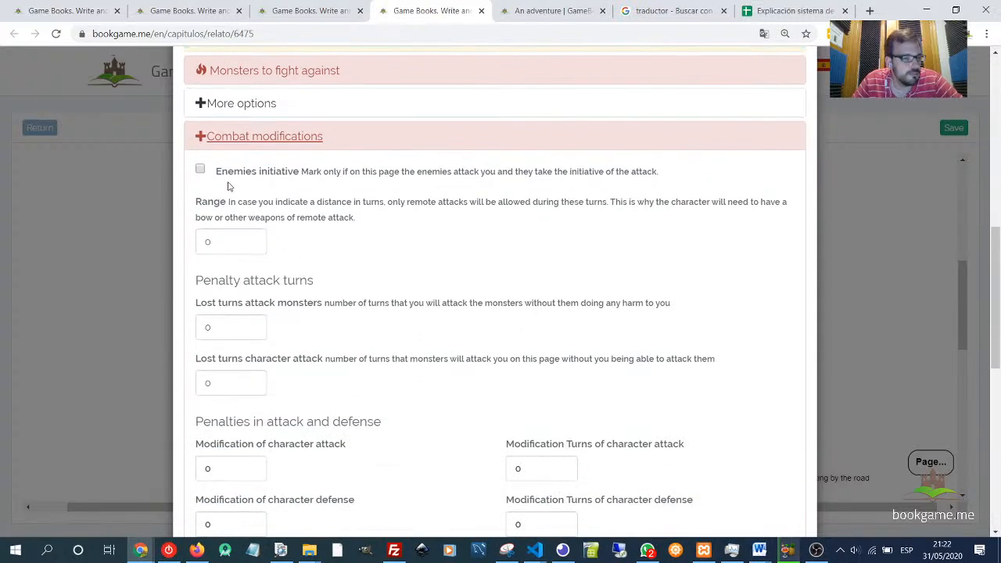
- Toggle Enemies initiative on and off and try setting the page's combat Range to 5 turns
{"action": "left_click", "coordinate": [201, 170]}
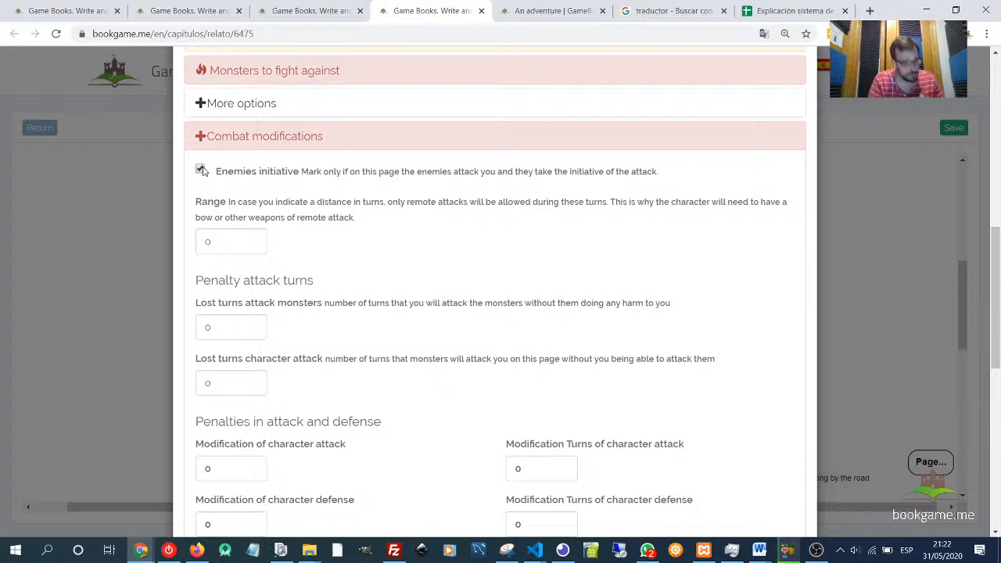
{"action": "left_click", "coordinate": [200, 170]}
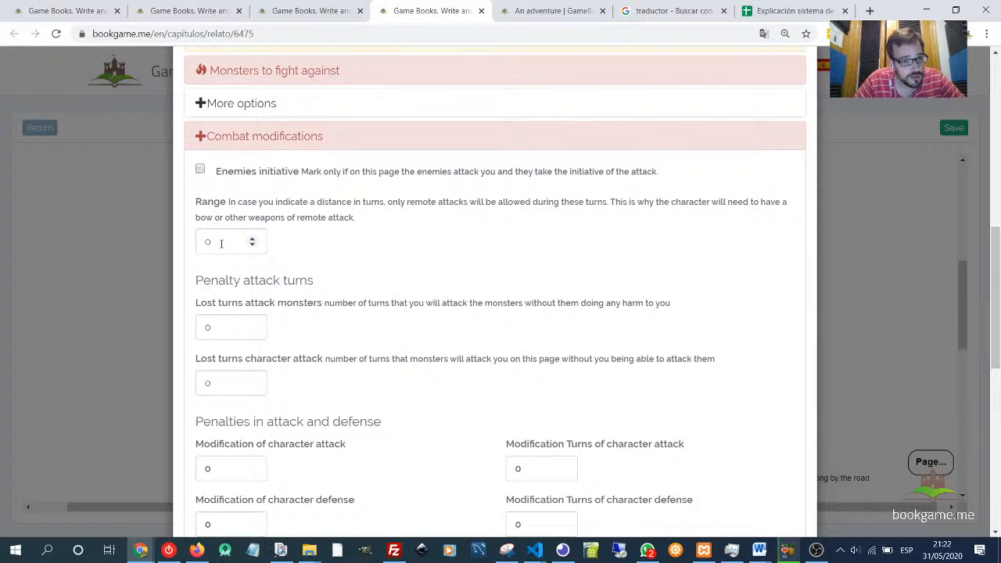
{"action": "double_click", "coordinate": [203, 205]}
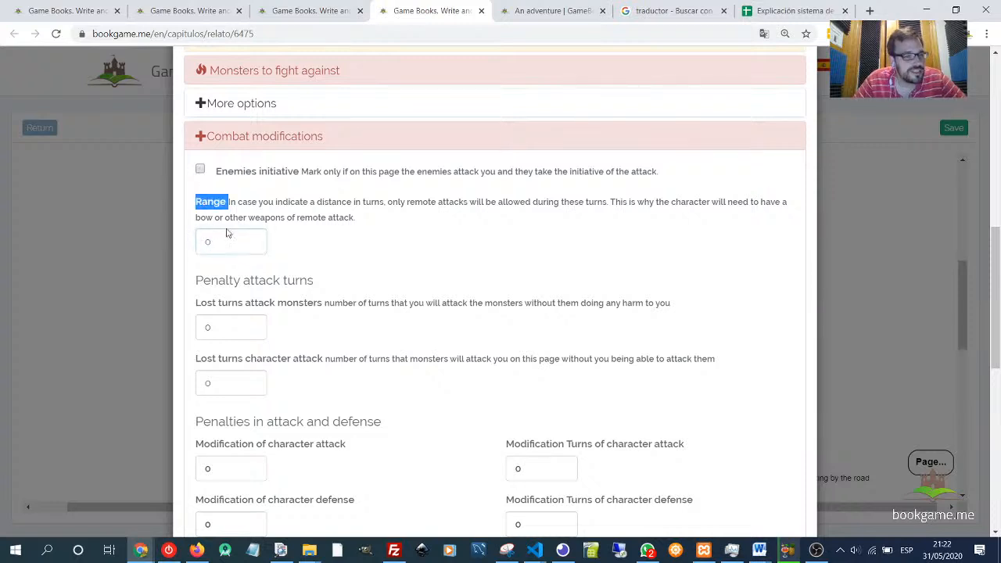
{"action": "left_click", "coordinate": [228, 242]}
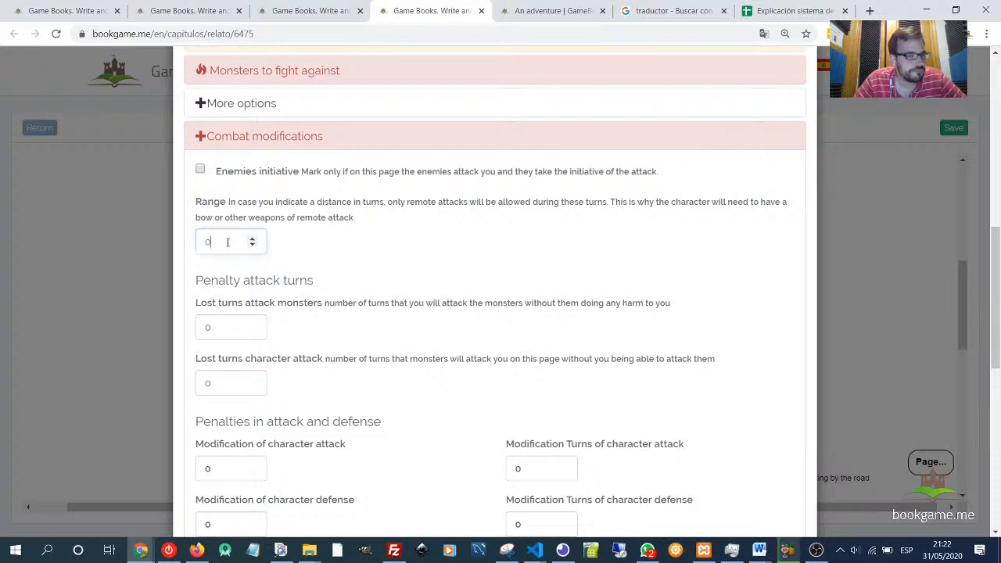
{"action": "left_click_drag", "start_coordinate": [196, 202], "coordinate": [226, 208]}
{"action": "left_click_drag", "start_coordinate": [218, 242], "coordinate": [179, 242]}
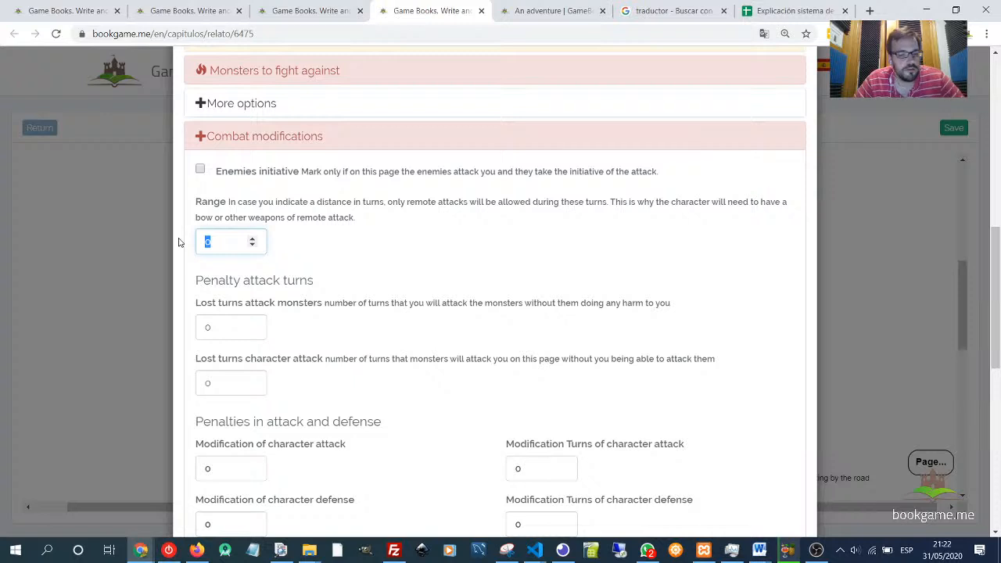
{"action": "type", "text": "5"}
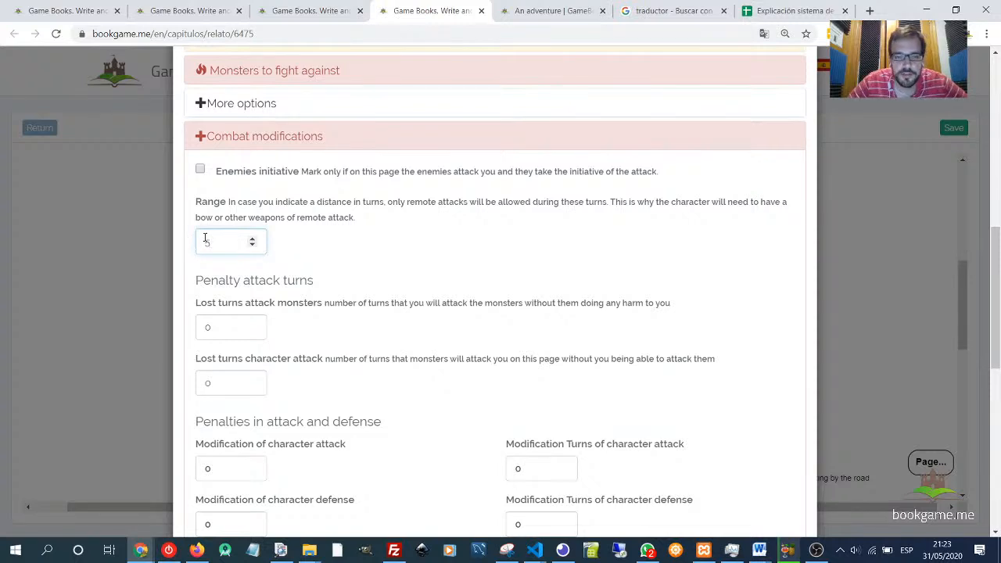
{"action": "double_click", "coordinate": [207, 242]}
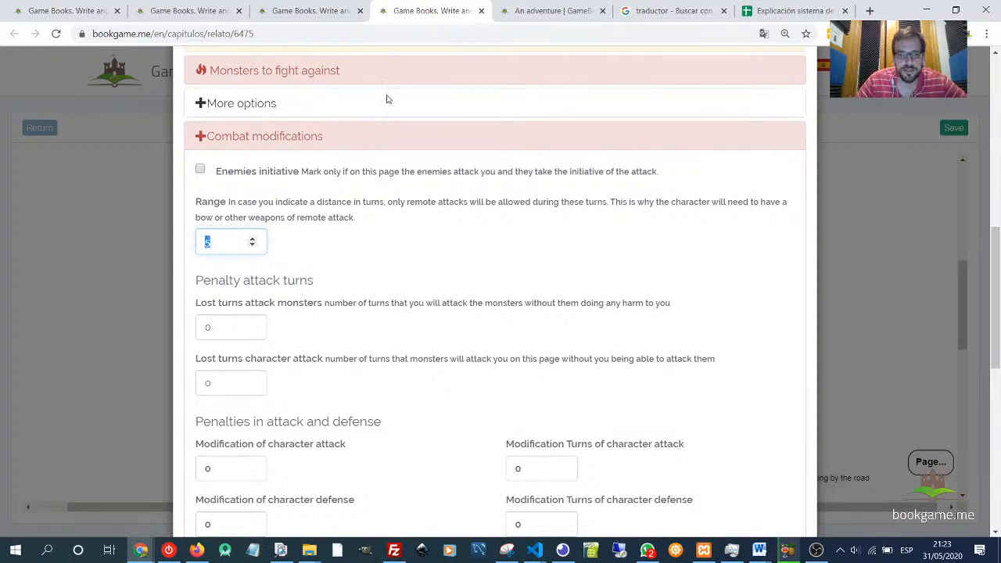
- Open the reader's Character sheet and examine the equipped weapons and the long distance weapon slot
{"action": "left_click", "coordinate": [558, 14]}
{"action": "scroll", "coordinate": [705, 235], "scroll_direction": "up", "scroll_amount": 4}
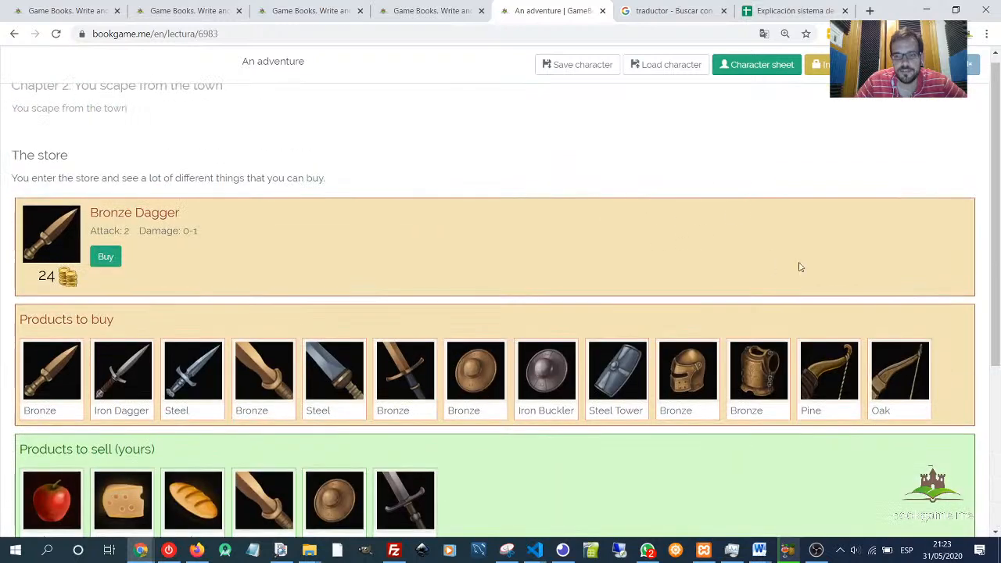
{"action": "left_click", "coordinate": [822, 64]}
{"action": "scroll", "coordinate": [247, 380], "scroll_direction": "down", "scroll_amount": 3}
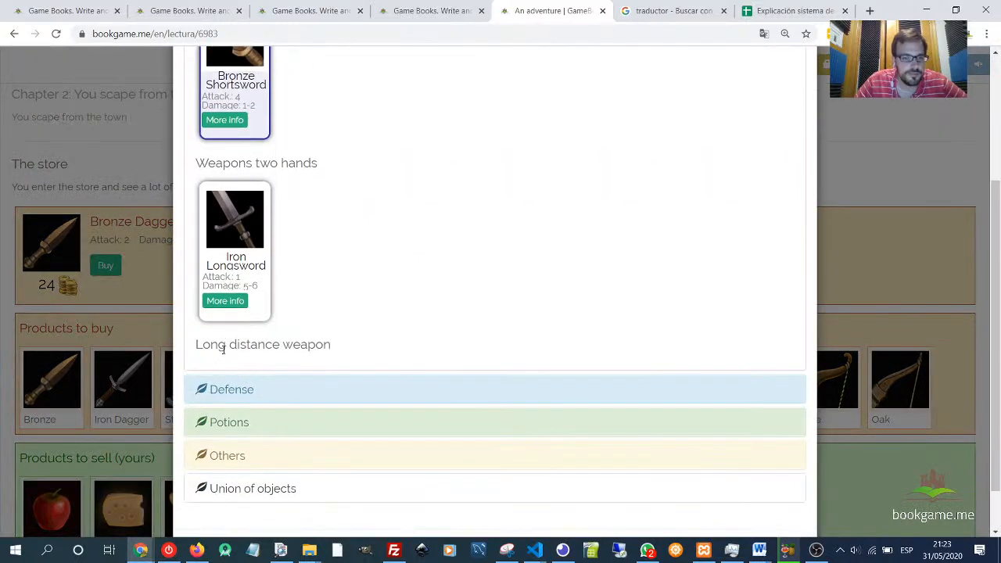
{"action": "left_click_drag", "start_coordinate": [209, 345], "coordinate": [336, 346]}
{"action": "scroll", "coordinate": [527, 425], "scroll_direction": "down", "scroll_amount": 1}
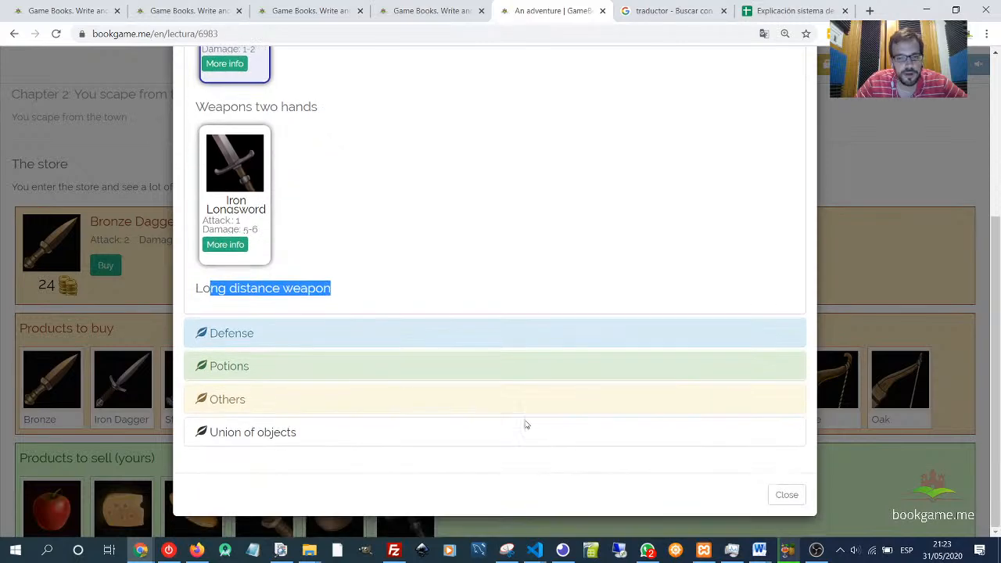
{"action": "left_click", "coordinate": [785, 499]}
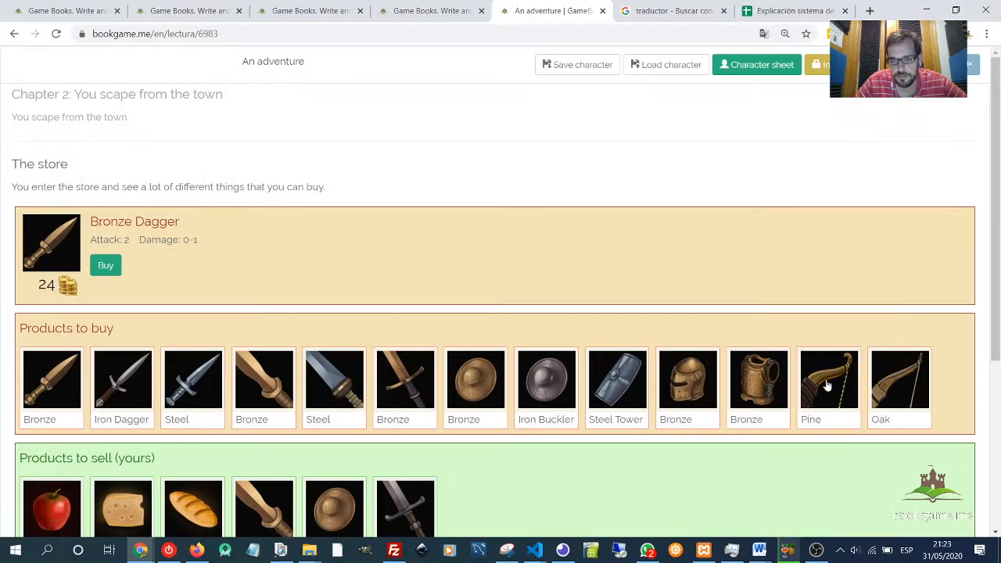
- Inspect the Pine and Oak shortbows in the store and try buying the Pine Shortbow
{"action": "left_click", "coordinate": [827, 385]}
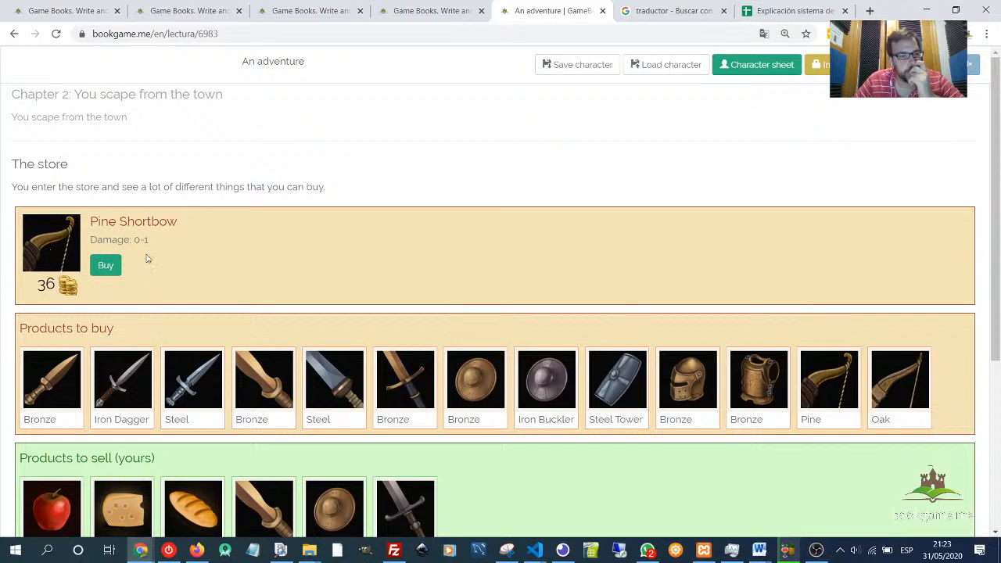
{"action": "left_click_drag", "start_coordinate": [91, 239], "coordinate": [150, 240]}
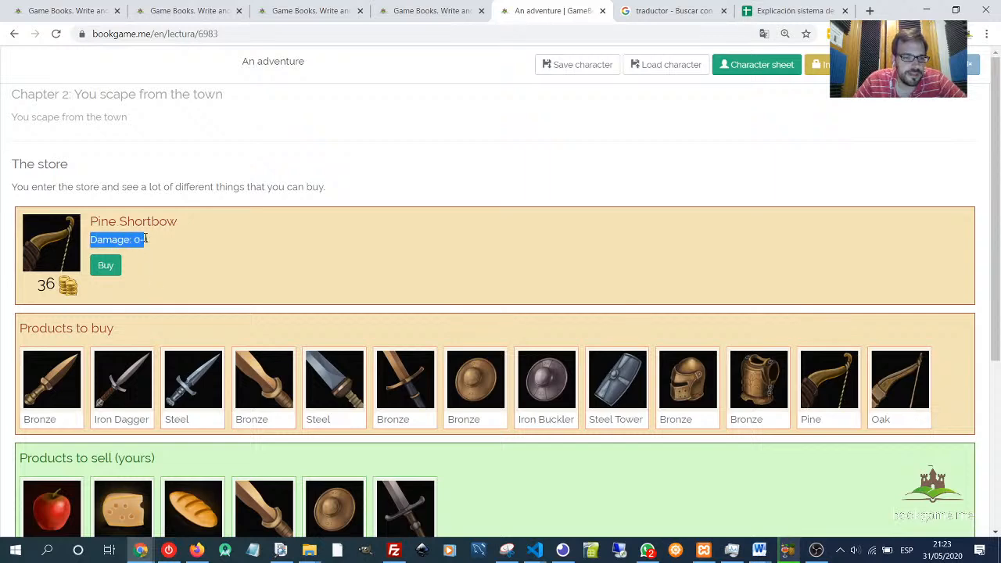
{"action": "left_click", "coordinate": [887, 370]}
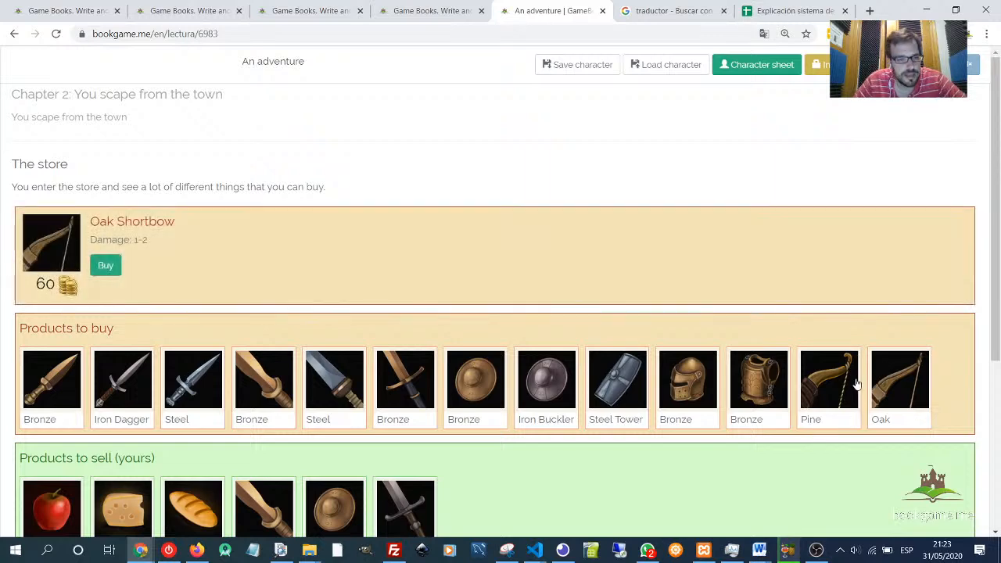
{"action": "left_click", "coordinate": [840, 373]}
{"action": "left_click", "coordinate": [105, 266]}
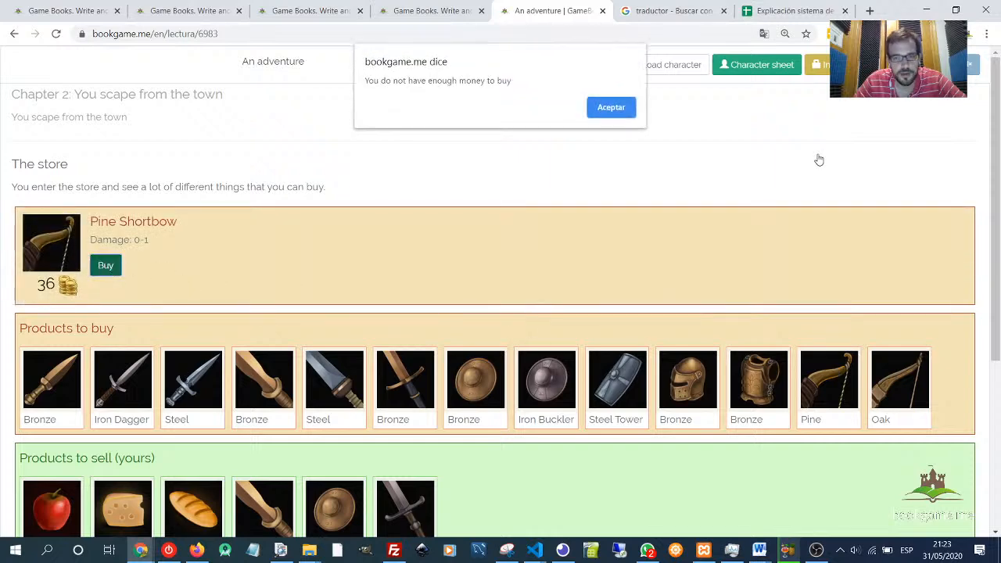
{"action": "left_click", "coordinate": [633, 114]}
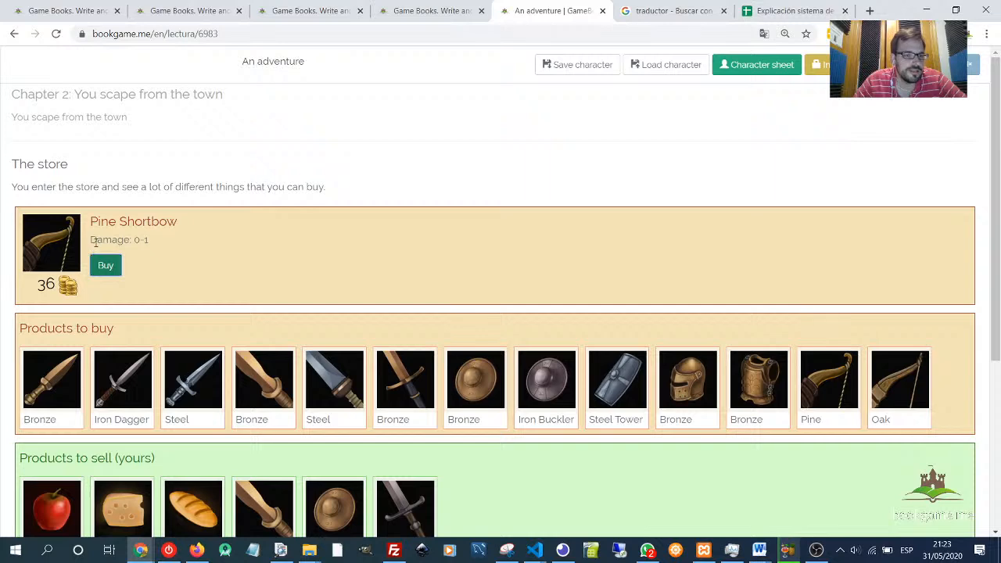
{"action": "left_click_drag", "start_coordinate": [91, 239], "coordinate": [164, 248]}
- Open the Pine Shortbow from the story's object list and examine its type, name and Range settings
{"action": "left_click", "coordinate": [69, 10]}
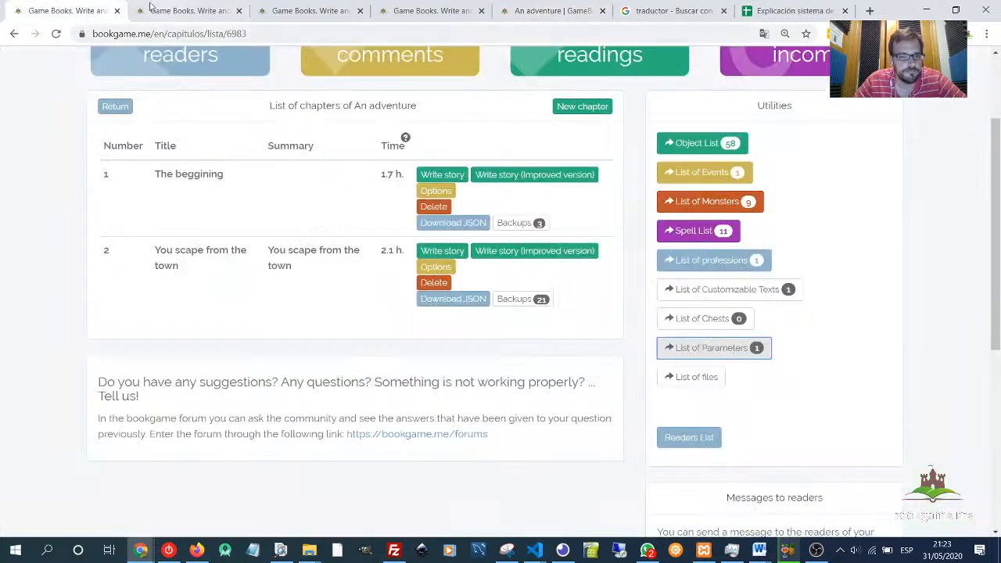
{"action": "left_click", "coordinate": [172, 11]}
{"action": "left_click", "coordinate": [75, 10]}
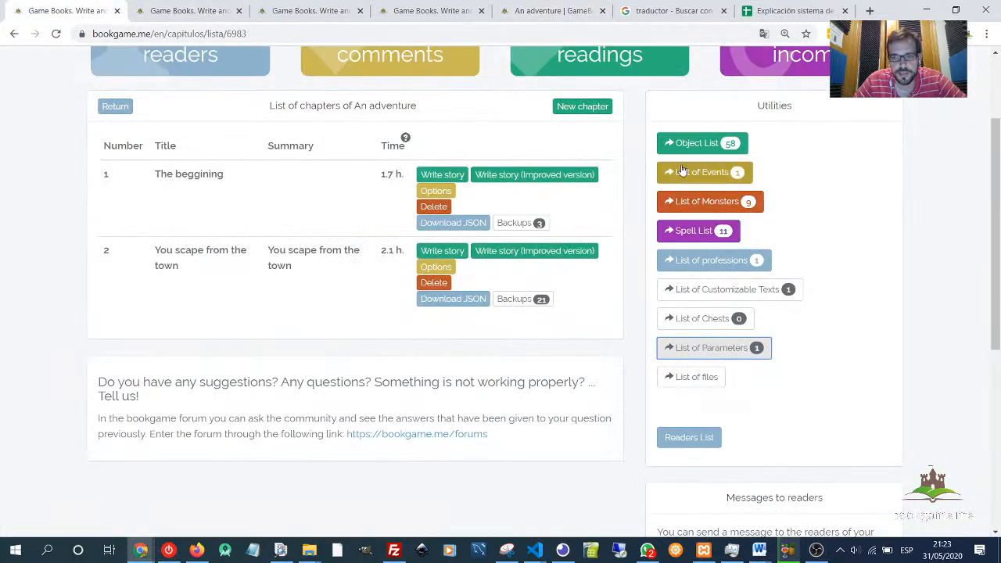
{"action": "left_click", "coordinate": [694, 143]}
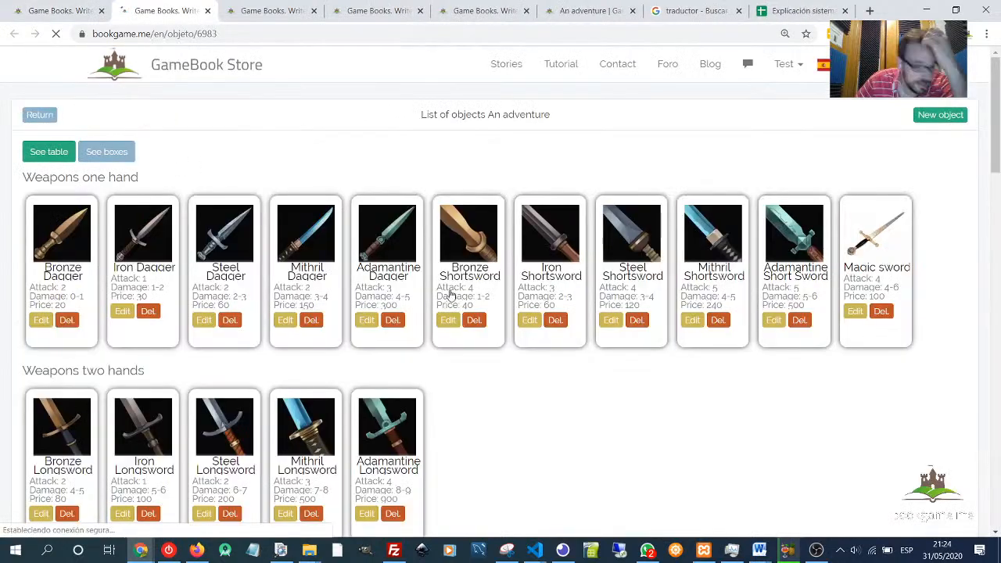
{"action": "scroll", "coordinate": [480, 284], "scroll_direction": "down", "scroll_amount": 15}
{"action": "scroll", "coordinate": [211, 341], "scroll_direction": "down", "scroll_amount": 3}
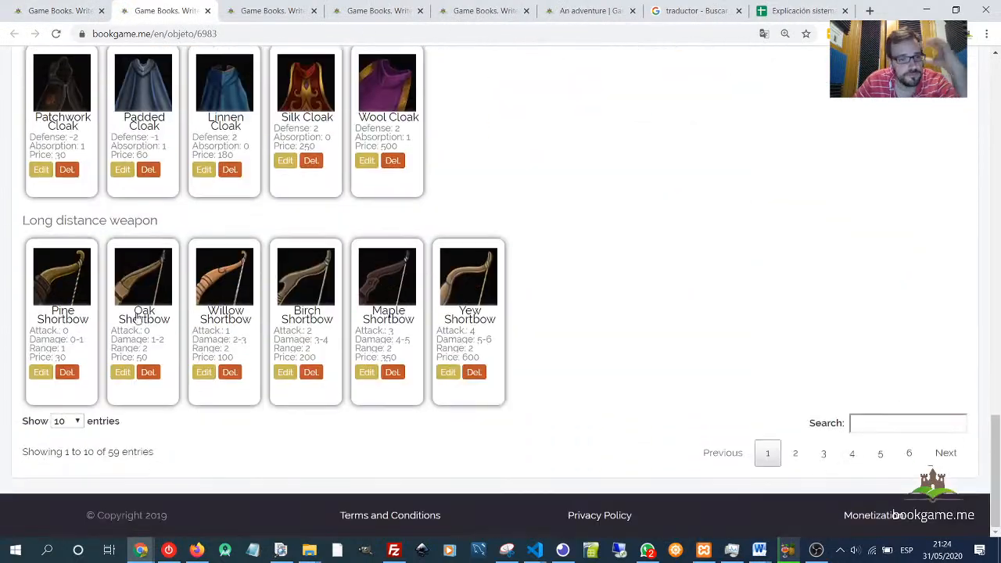
{"action": "left_click", "coordinate": [39, 373]}
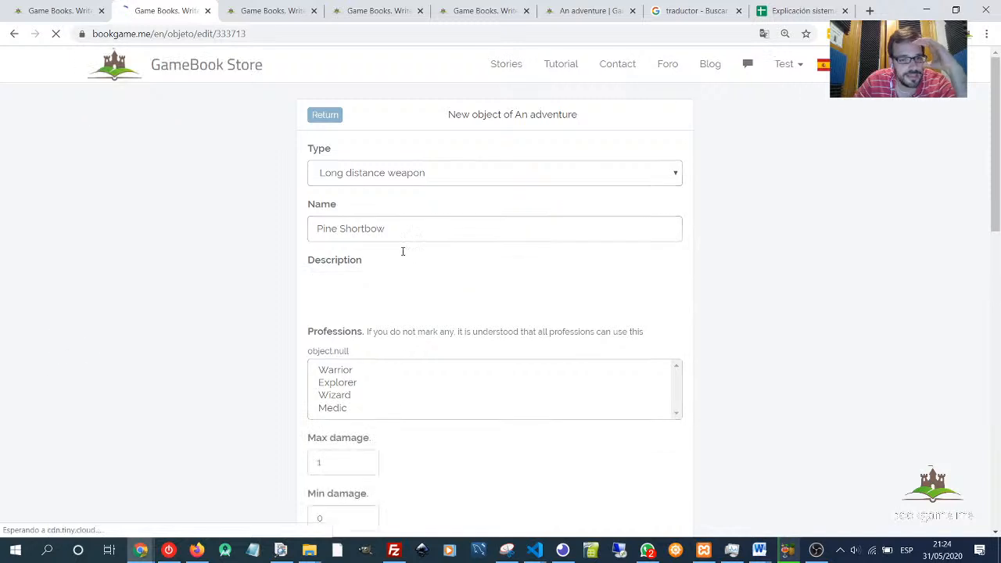
{"action": "left_click", "coordinate": [358, 176]}
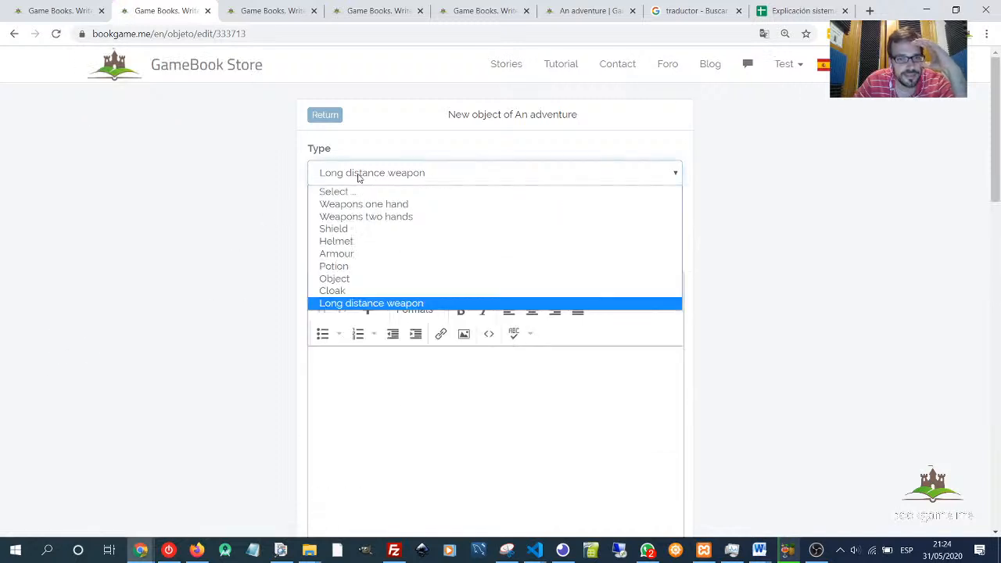
{"action": "left_click", "coordinate": [282, 189]}
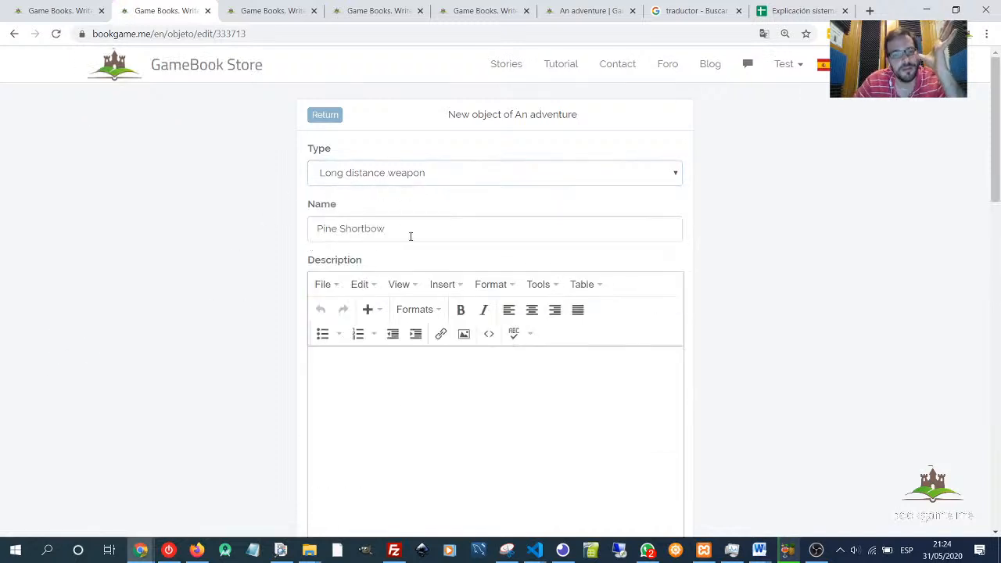
{"action": "left_click_drag", "start_coordinate": [411, 237], "coordinate": [305, 235]}
{"action": "scroll", "coordinate": [291, 237], "scroll_direction": "down", "scroll_amount": 9}
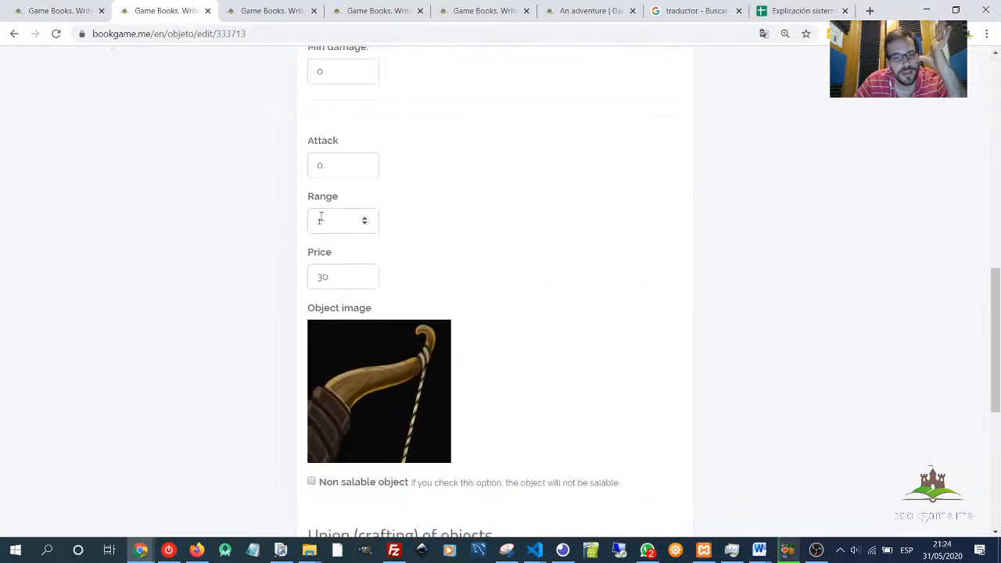
{"action": "double_click", "coordinate": [321, 219]}
{"action": "left_click", "coordinate": [386, 230]}
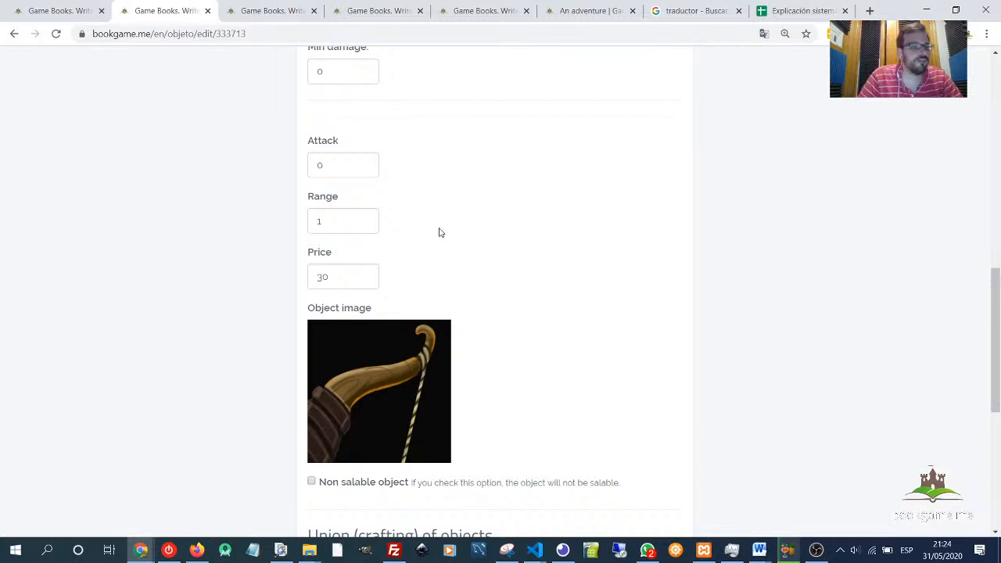
- Set the 'The elf attack' page's combat Range to 5 turns
{"action": "mouse_move", "coordinate": [397, 378]}
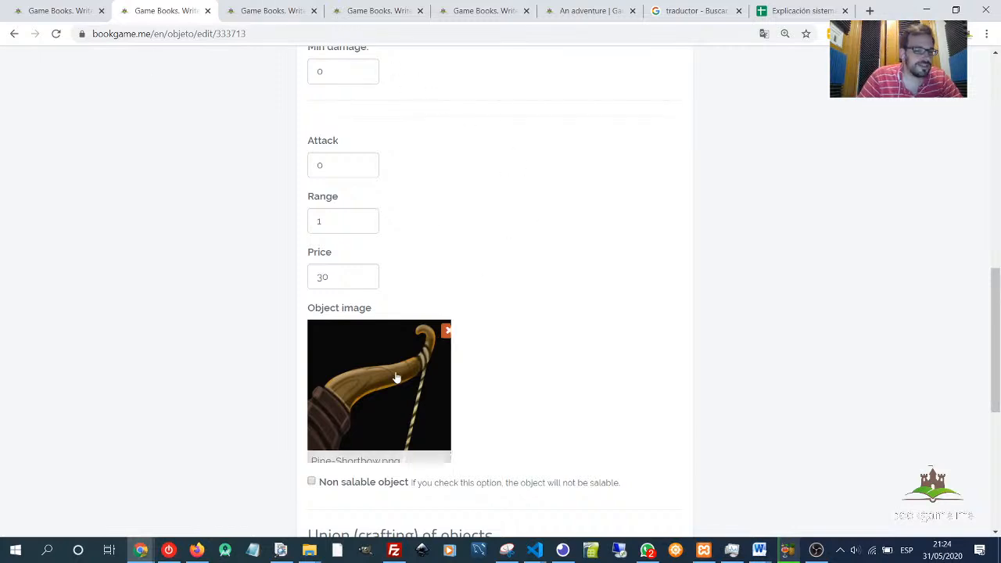
{"action": "left_click", "coordinate": [403, 16]}
{"action": "left_click", "coordinate": [459, 16]}
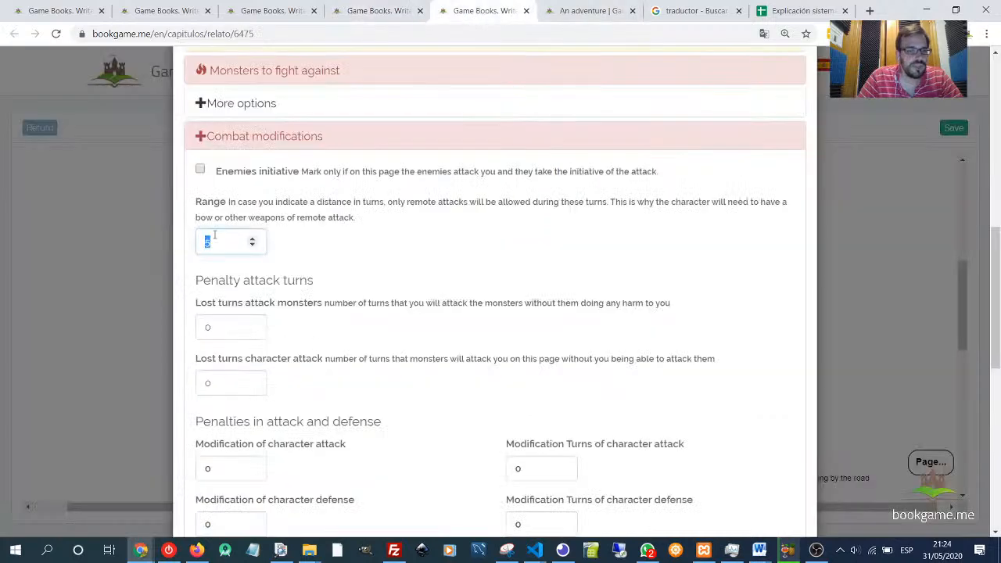
{"action": "double_click", "coordinate": [231, 238]}
{"action": "type", "text": "5"}
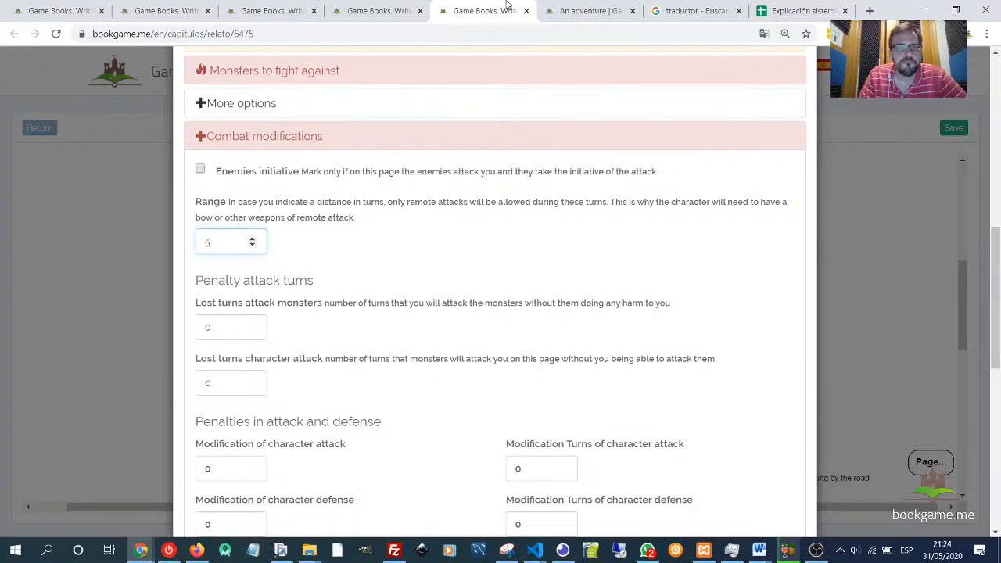
- Switch to the combat spreadsheet and rename the equipment table's Sword column to Bow
{"action": "left_click", "coordinate": [798, 11]}
{"action": "left_click", "coordinate": [433, 265]}
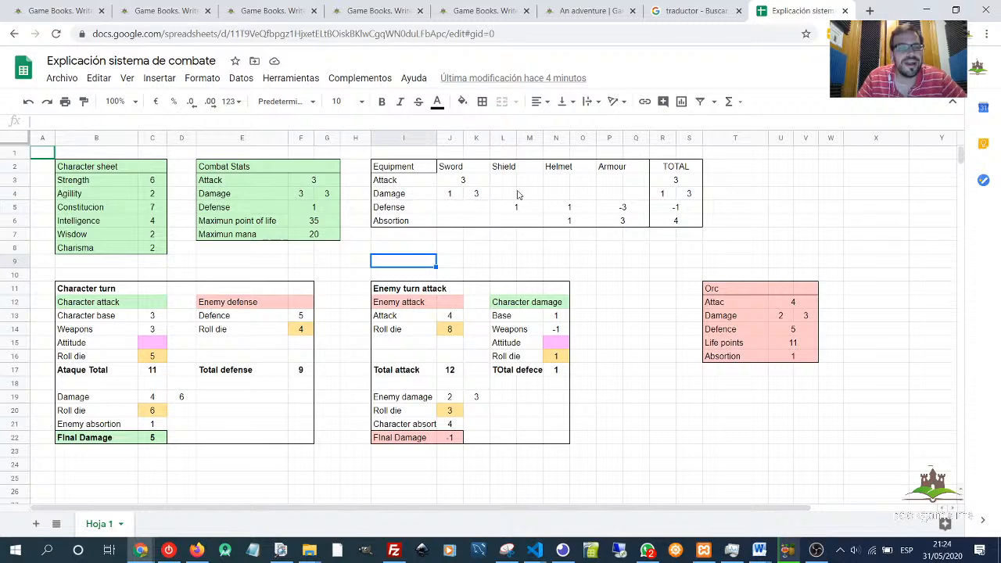
{"action": "mouse_move", "coordinate": [313, 182]}
{"action": "left_mouse_down"}
{"action": "mouse_move", "coordinate": [326, 206]}
{"action": "mouse_move", "coordinate": [326, 194]}
{"action": "left_mouse_up"}
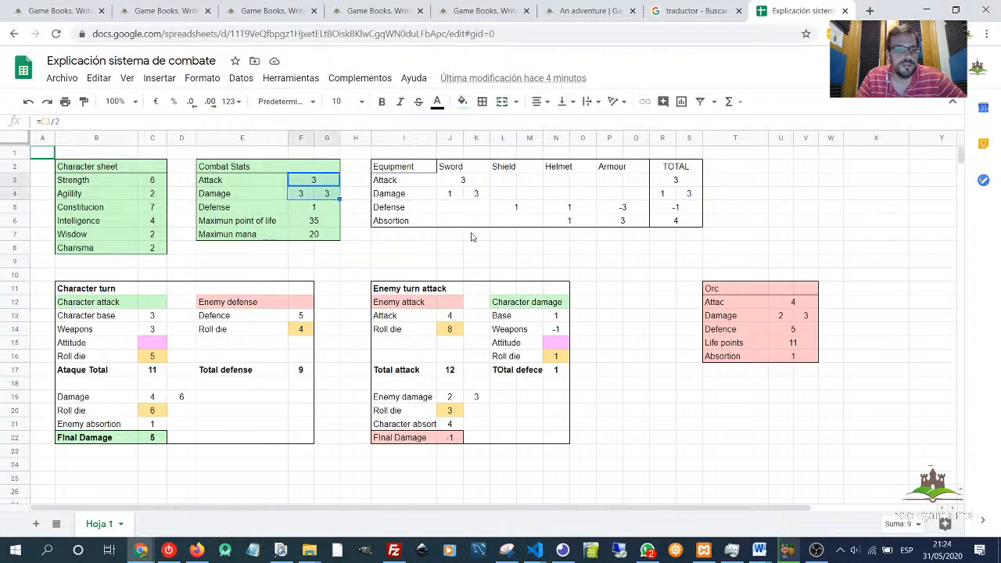
{"action": "left_click", "coordinate": [463, 166]}
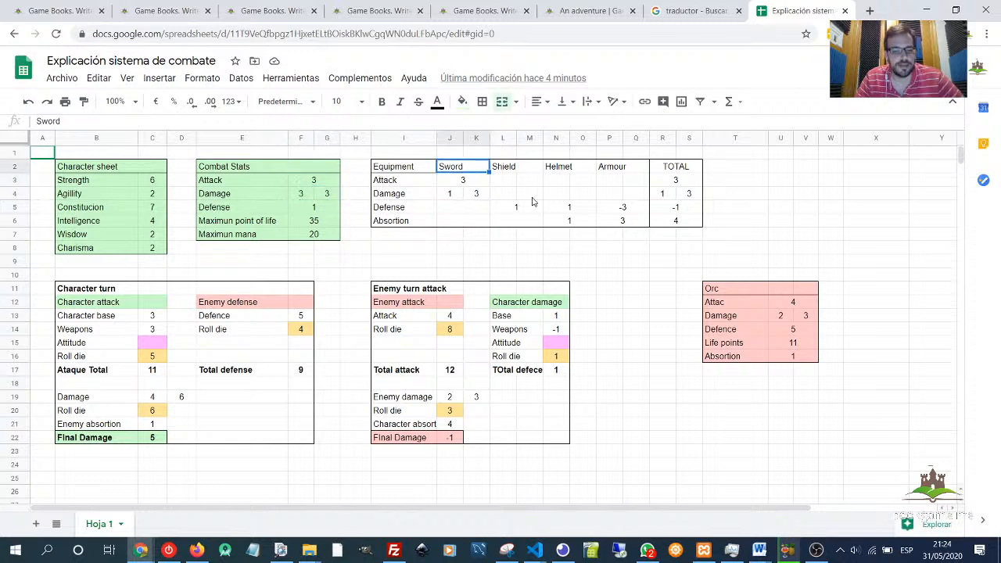
{"action": "type", "text": "Bow"}
{"action": "key", "text": "Return"}
{"action": "left_click", "coordinate": [515, 226]}
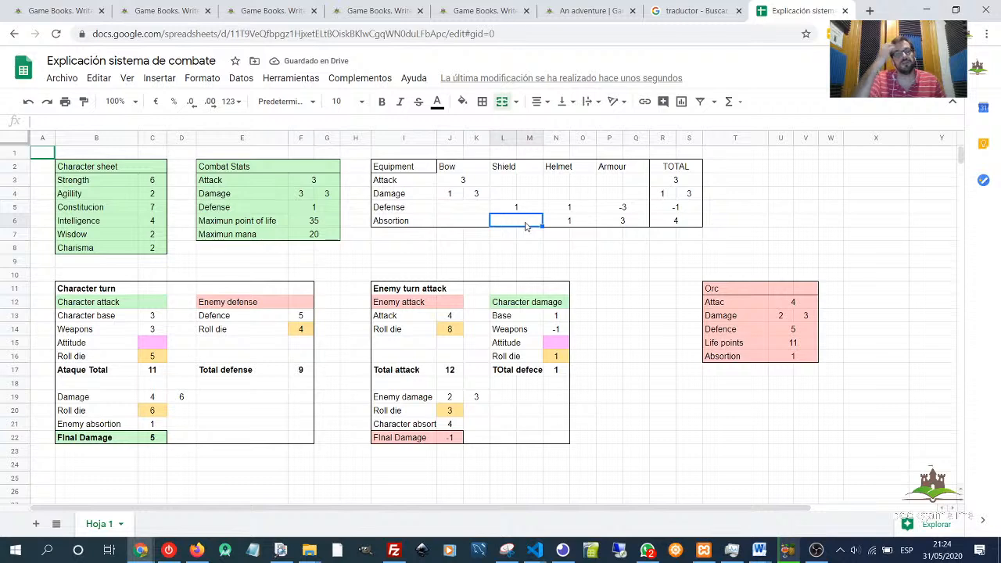
- Compare the Bow's attack and damage values with the character sheet's strength and agility, re-entering 3 as the Bow's maximum damage
{"action": "left_click", "coordinate": [464, 182]}
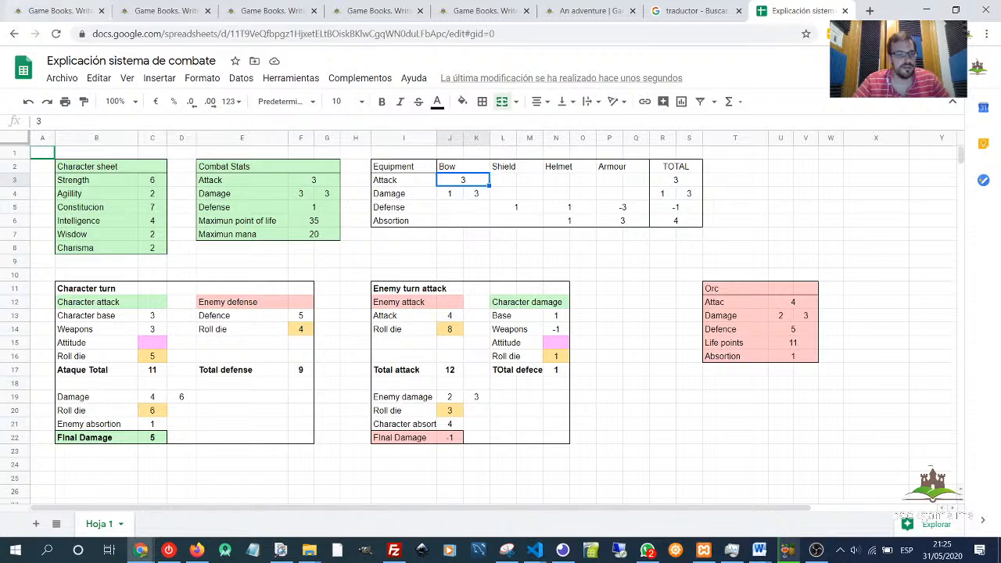
{"action": "left_click", "coordinate": [119, 184]}
{"action": "left_click_drag", "start_coordinate": [118, 195], "coordinate": [119, 184]}
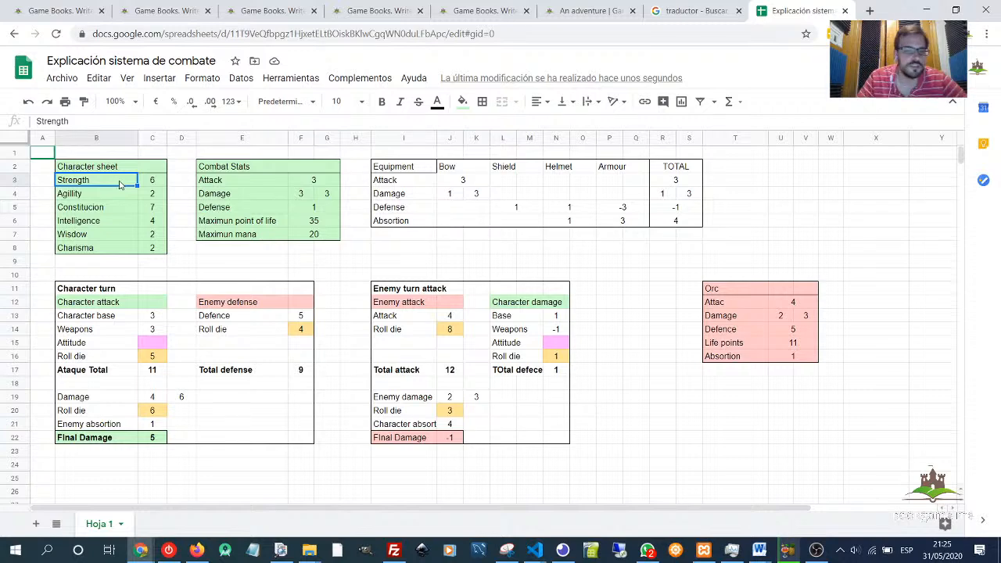
{"action": "left_click_drag", "start_coordinate": [468, 182], "coordinate": [472, 191]}
{"action": "left_click", "coordinate": [473, 192]}
{"action": "type", "text": "3"}
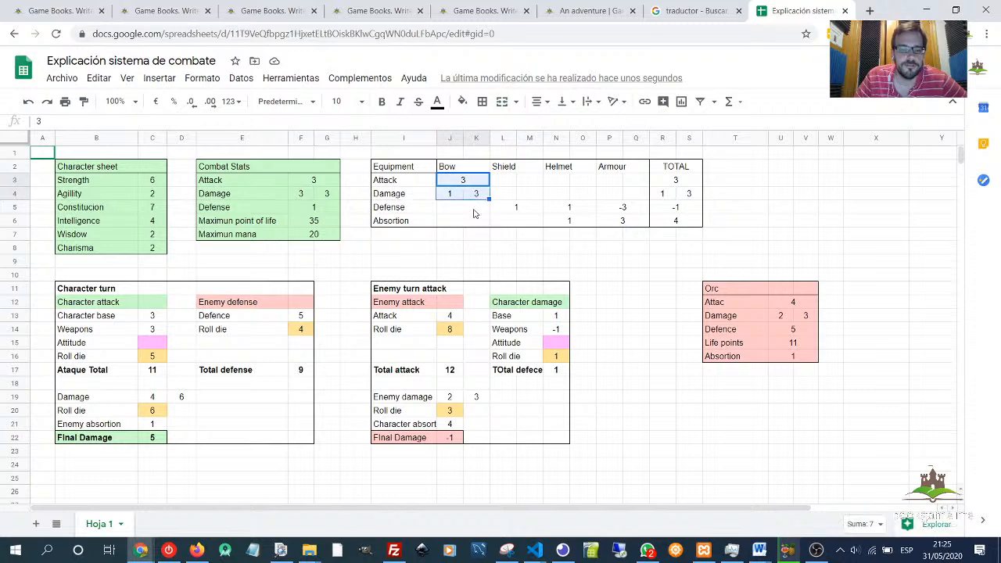
{"action": "key", "text": "Return"}
{"action": "left_click_drag", "start_coordinate": [450, 195], "coordinate": [473, 180]}
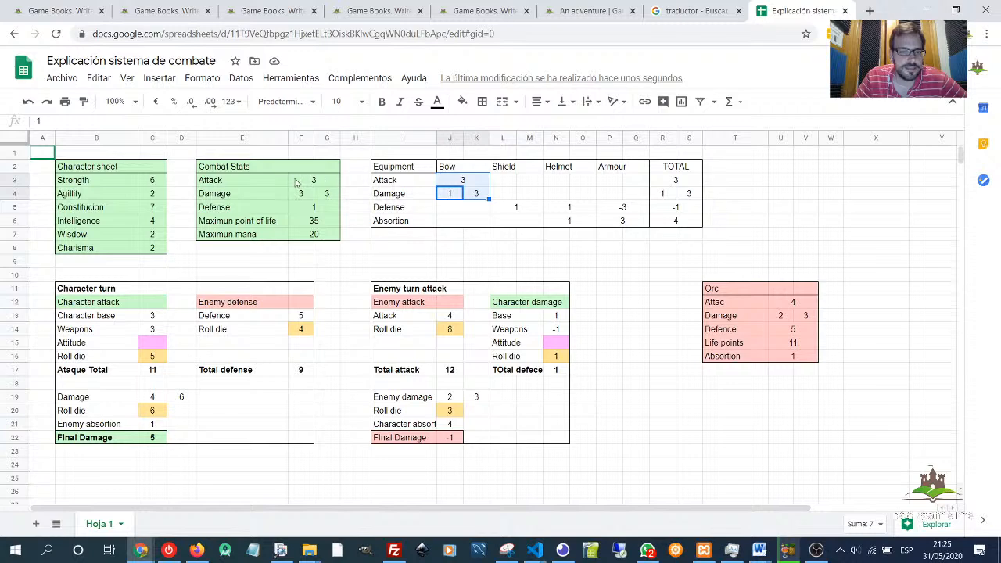
{"action": "left_click_drag", "start_coordinate": [299, 181], "coordinate": [327, 194]}
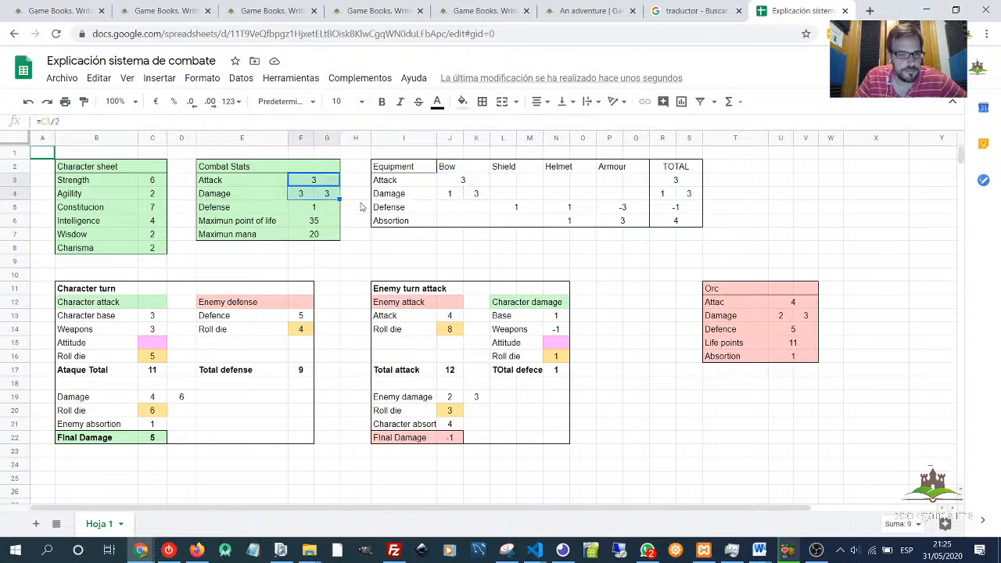
{"action": "left_click", "coordinate": [450, 194]}
{"action": "left_click_drag", "start_coordinate": [477, 190], "coordinate": [481, 182]}
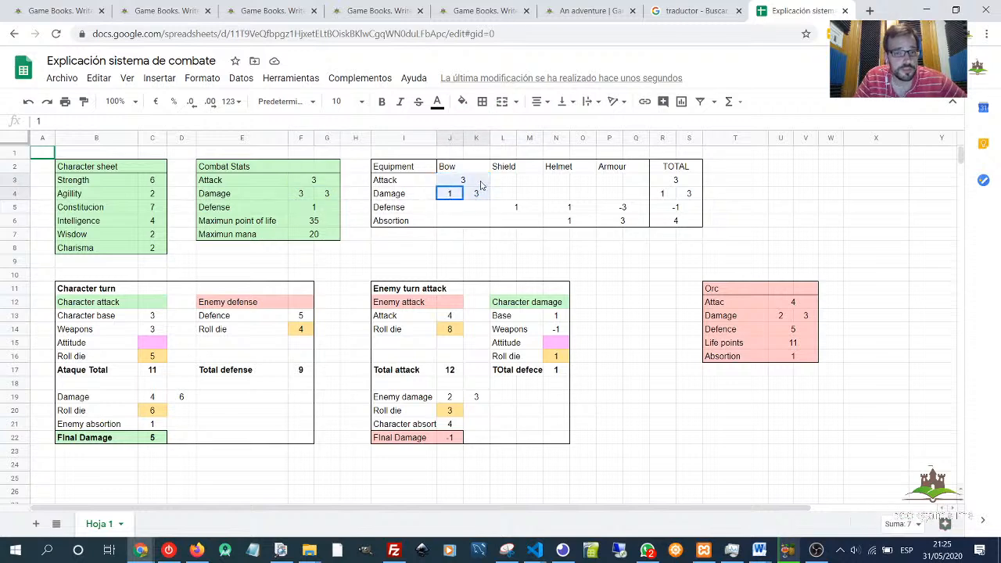
{"action": "left_click", "coordinate": [473, 181]}
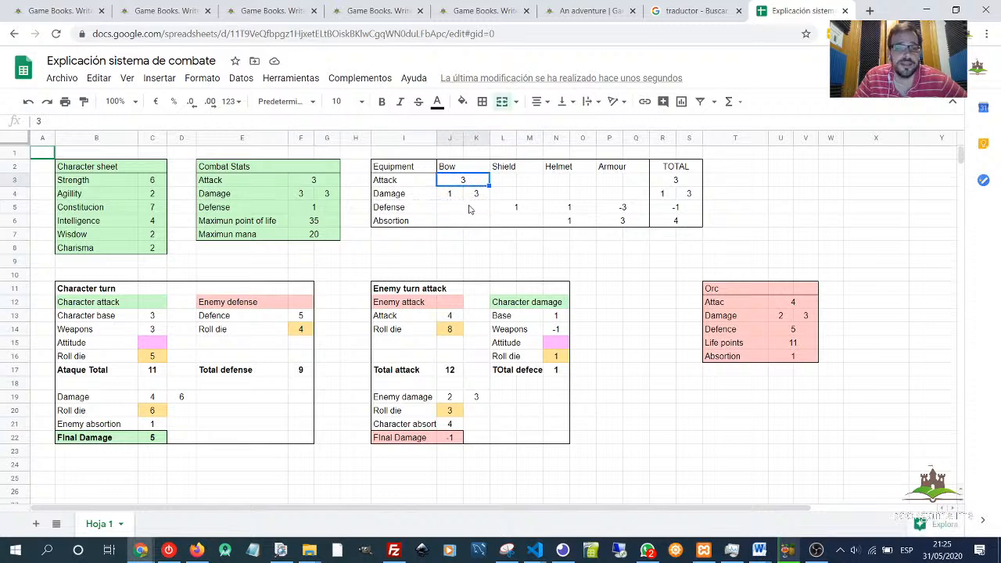
{"action": "left_click", "coordinate": [445, 195]}
{"action": "left_click", "coordinate": [481, 198]}
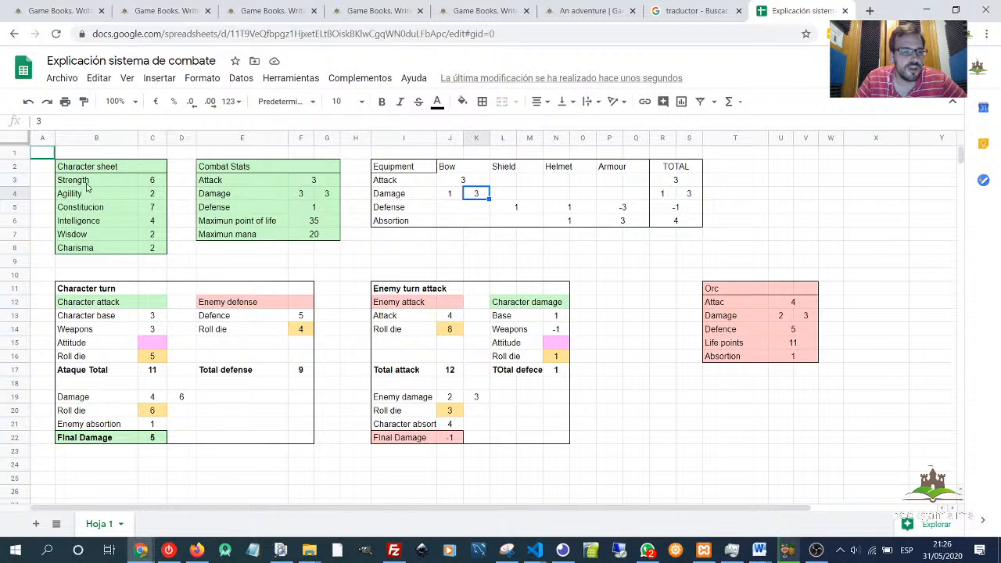
{"action": "left_click_drag", "start_coordinate": [87, 186], "coordinate": [162, 197]}
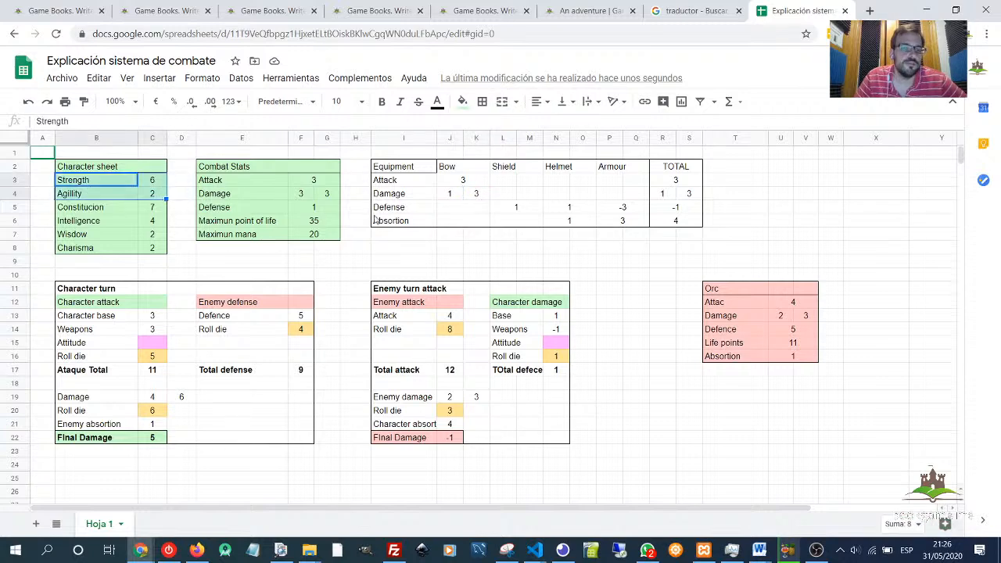
{"action": "left_click", "coordinate": [468, 180]}
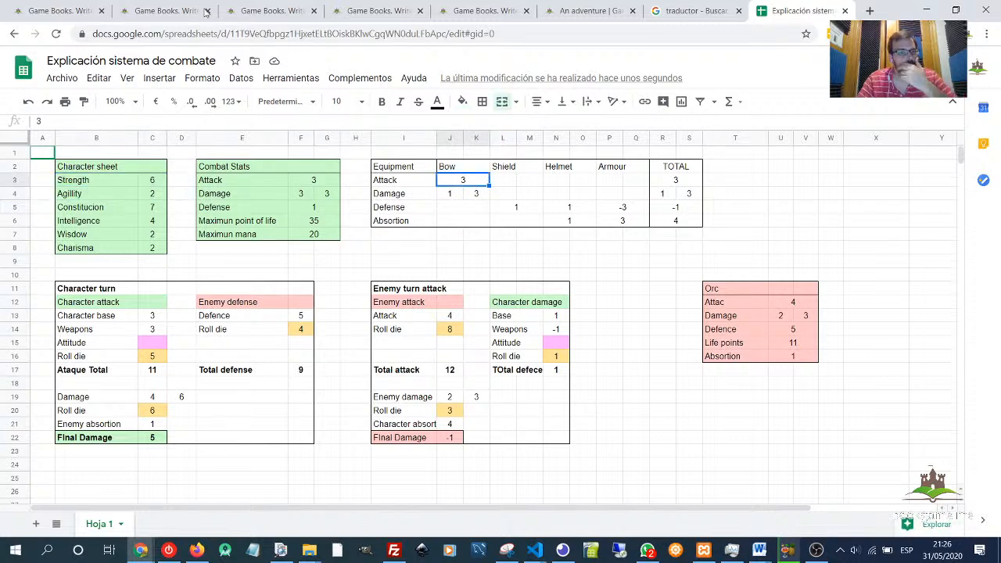
- Open the story's Medic profession for editing and examine its Magic and Range options
{"action": "left_click", "coordinate": [69, 14]}
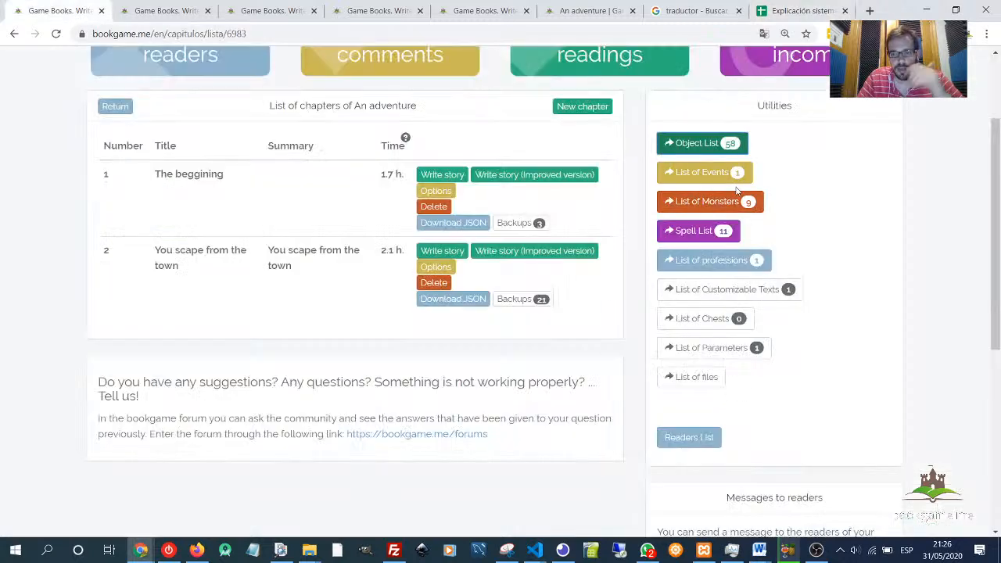
{"action": "left_click", "coordinate": [712, 258]}
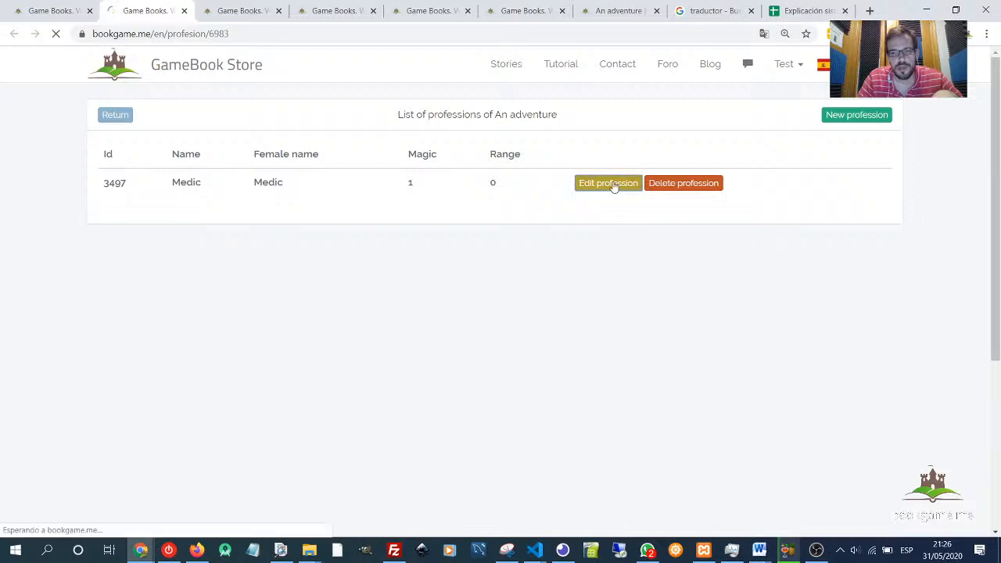
{"action": "scroll", "coordinate": [234, 321], "scroll_direction": "down", "scroll_amount": 4}
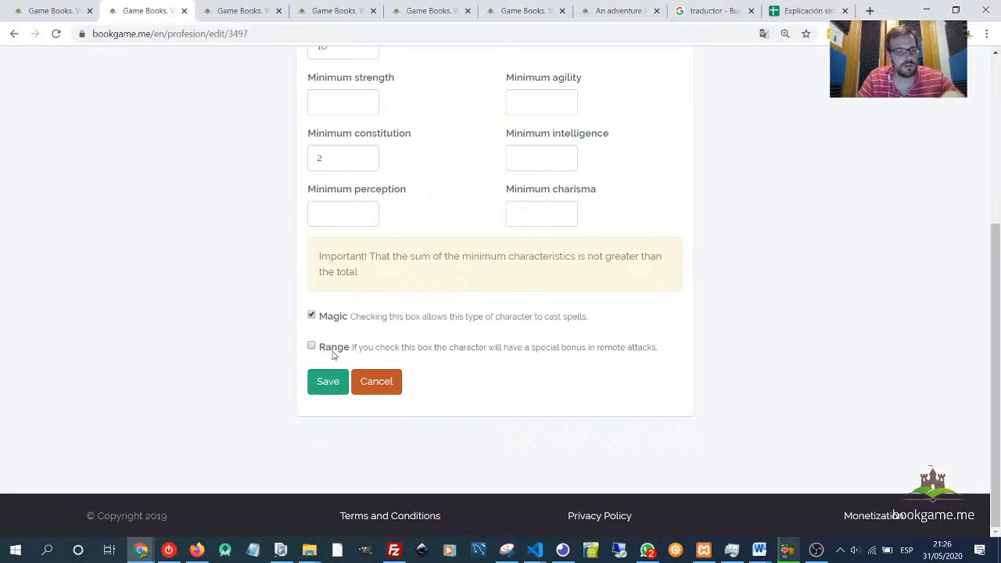
{"action": "scroll", "coordinate": [439, 191], "scroll_direction": "up", "scroll_amount": 5}
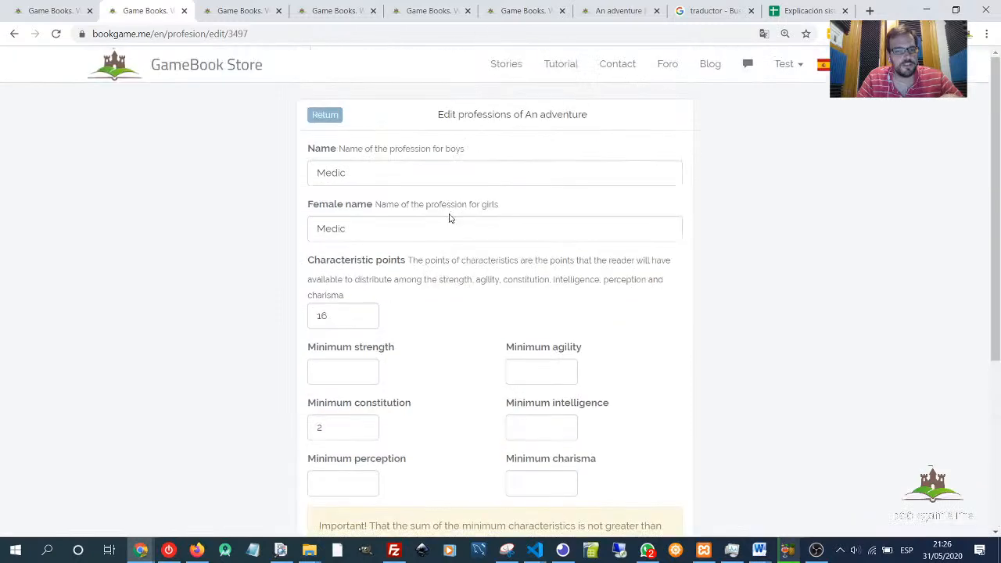
{"action": "middle_click", "coordinate": [147, 11]}
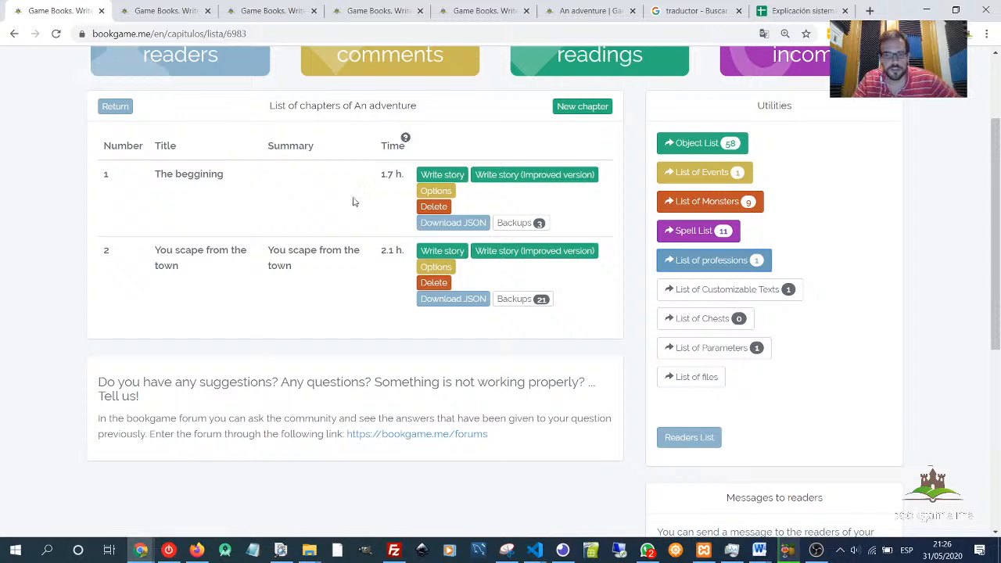
{"action": "scroll", "coordinate": [498, 201], "scroll_direction": "up", "scroll_amount": 2}
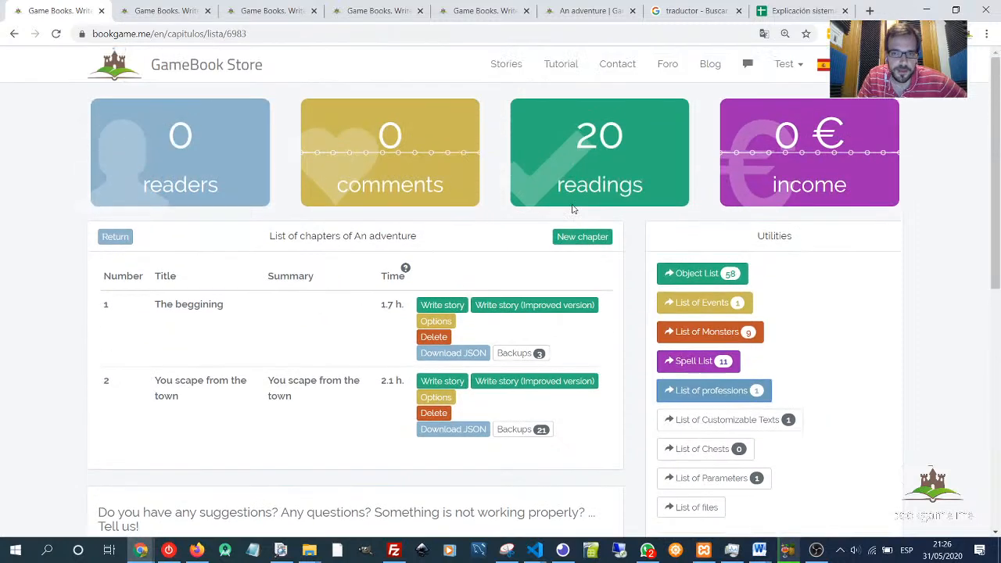
- Check the Range setting on 'The elf attack' page, returning to the spreadsheet
{"action": "left_click", "coordinate": [581, 15]}
{"action": "left_click", "coordinate": [474, 14]}
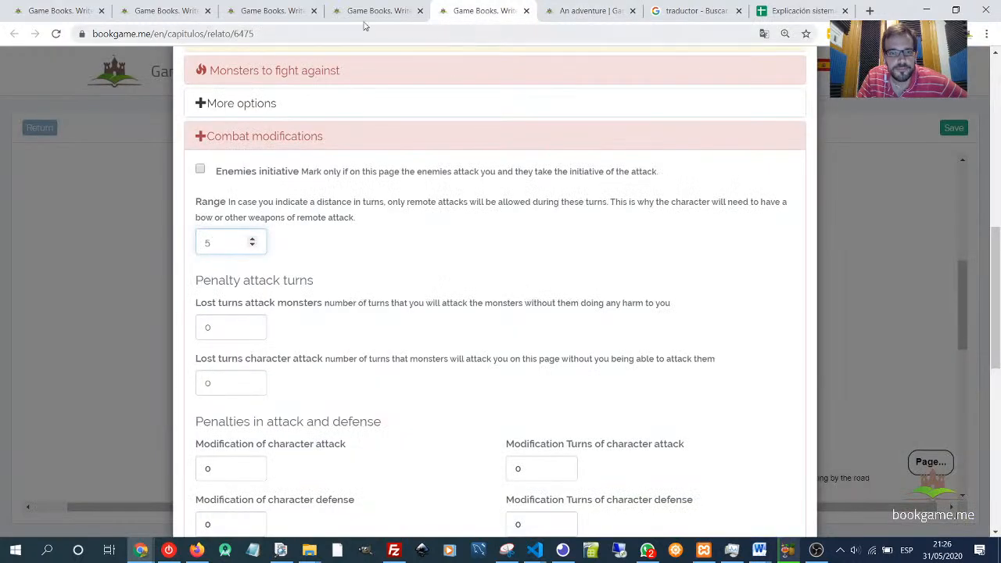
{"action": "left_click", "coordinate": [802, 11]}
- Review the spreadsheet's Bow stats, equipment totals, character sheet and Orc stats to balance ranged combat
{"action": "left_click", "coordinate": [496, 212]}
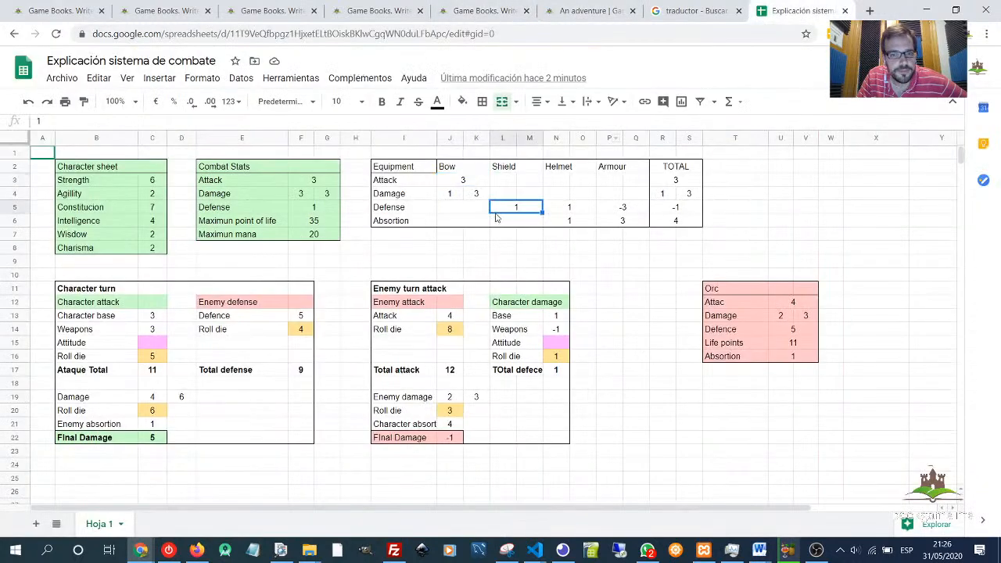
{"action": "left_click", "coordinate": [459, 183]}
{"action": "left_click_drag", "start_coordinate": [432, 182], "coordinate": [469, 182]}
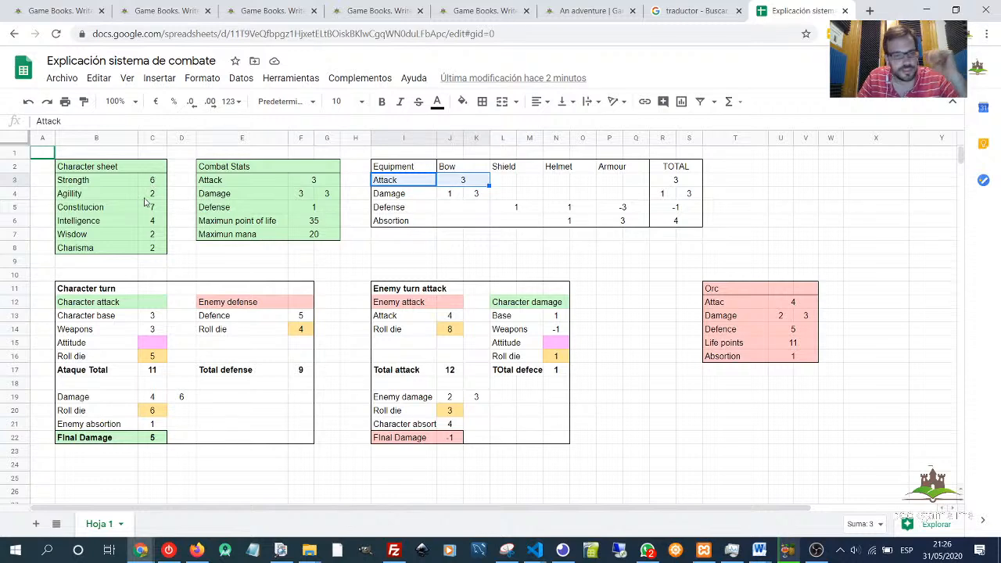
{"action": "left_click", "coordinate": [452, 187]}
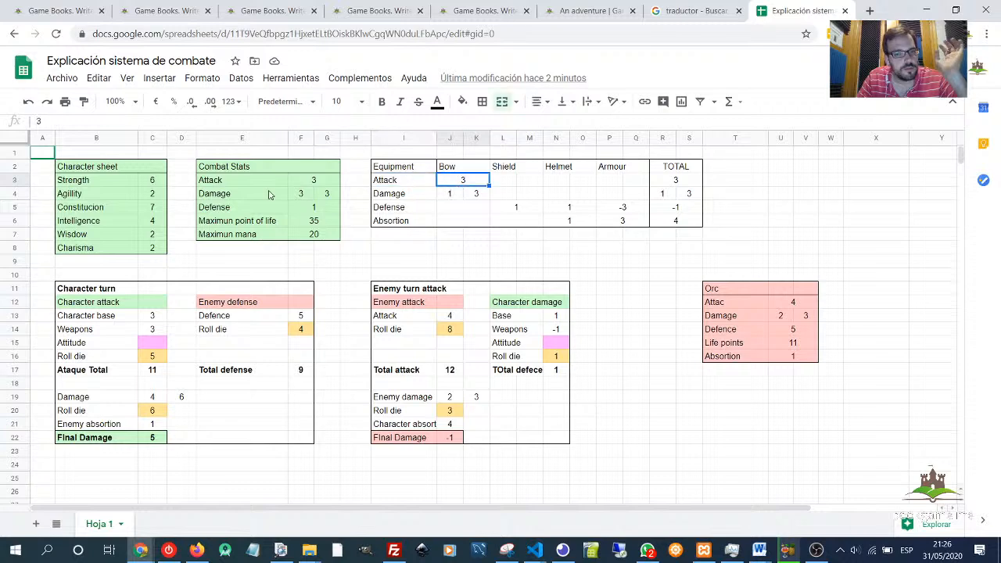
{"action": "left_click", "coordinate": [156, 182]}
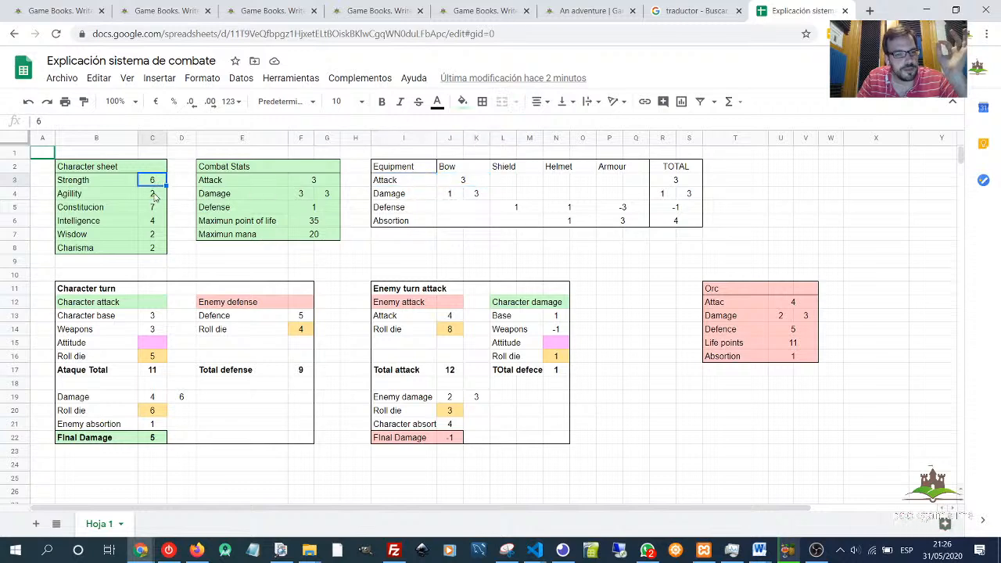
{"action": "left_click", "coordinate": [156, 193]}
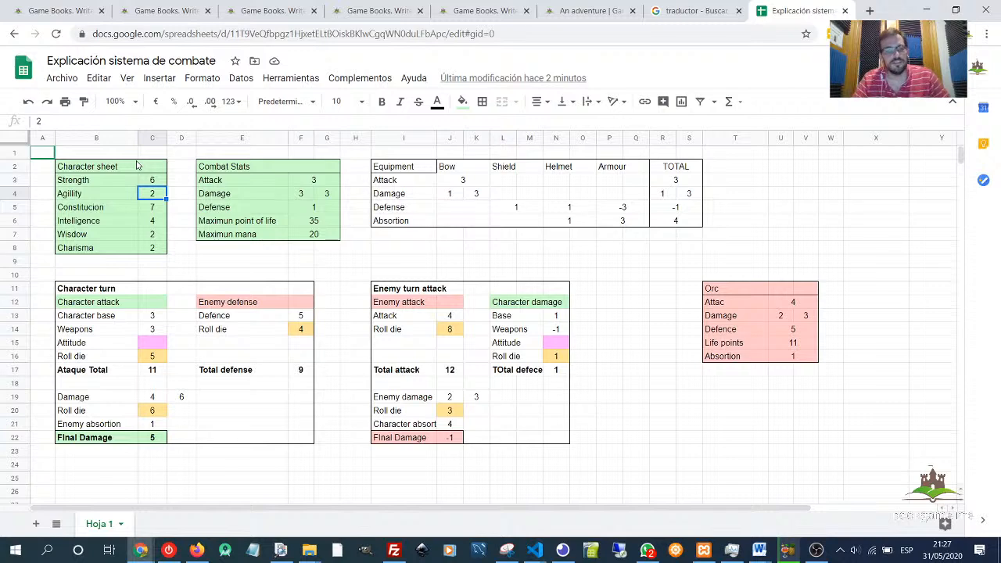
{"action": "left_click", "coordinate": [472, 185]}
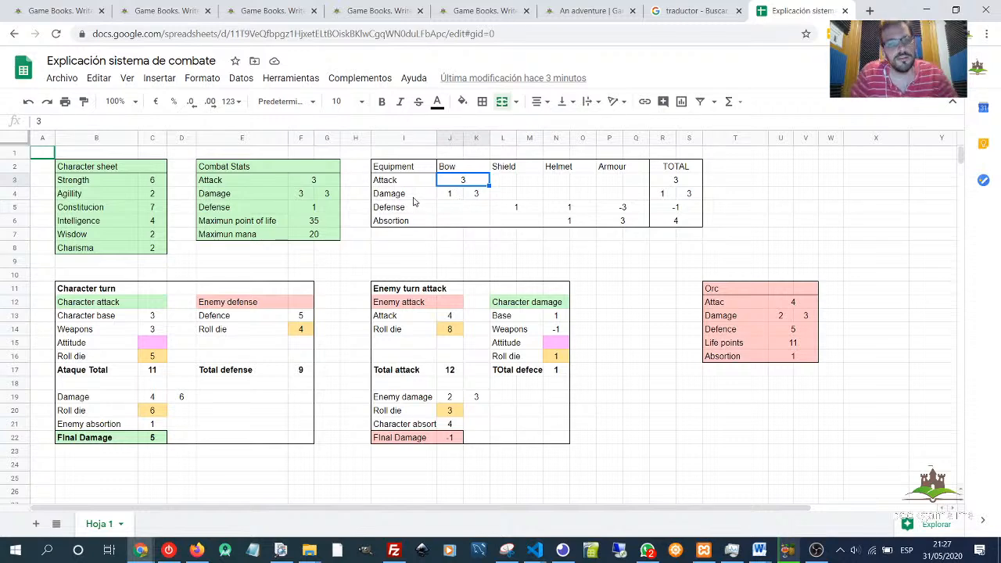
{"action": "left_click", "coordinate": [454, 195]}
{"action": "left_click_drag", "start_coordinate": [473, 188], "coordinate": [460, 176]}
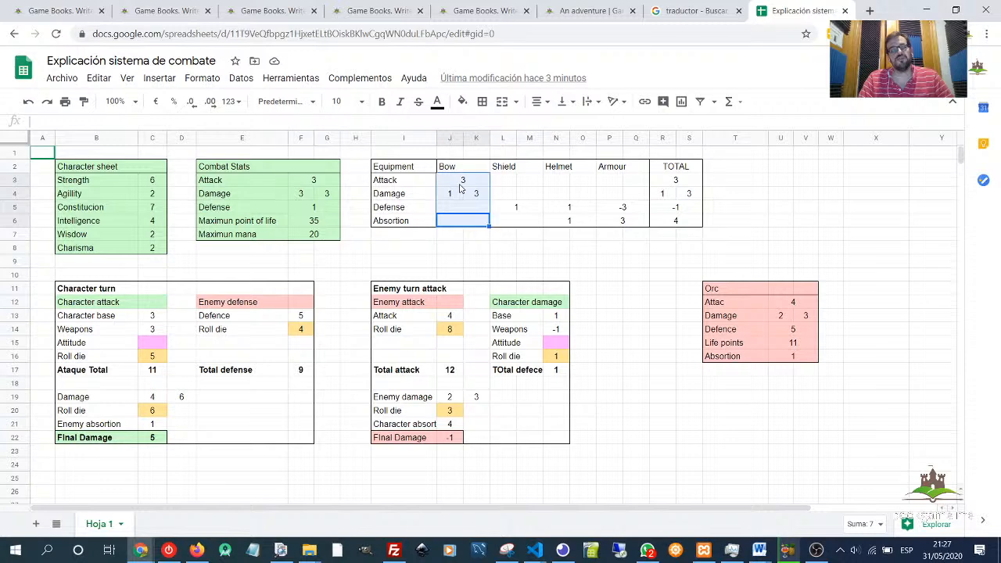
{"action": "left_click", "coordinate": [557, 248]}
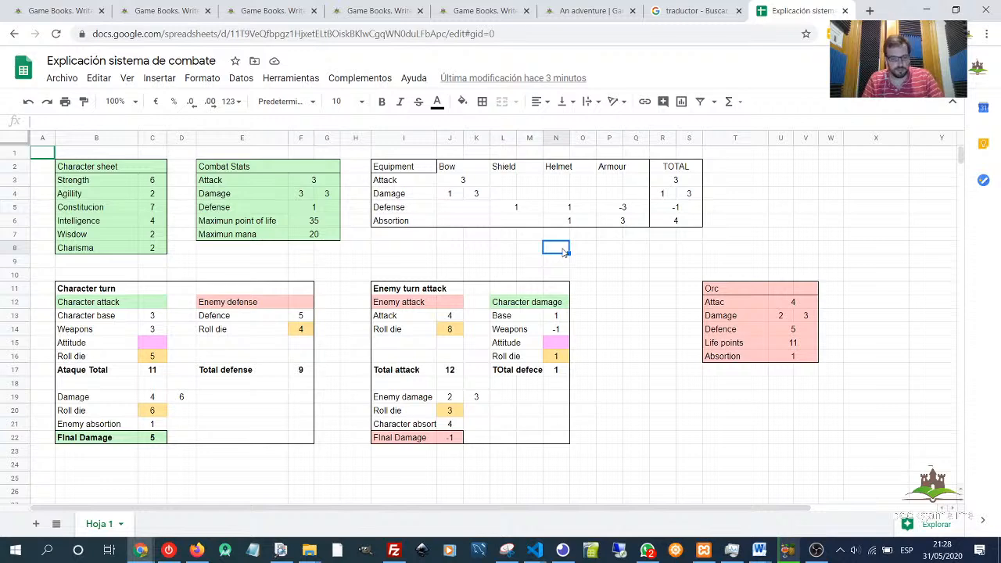
{"action": "left_click", "coordinate": [473, 249]}
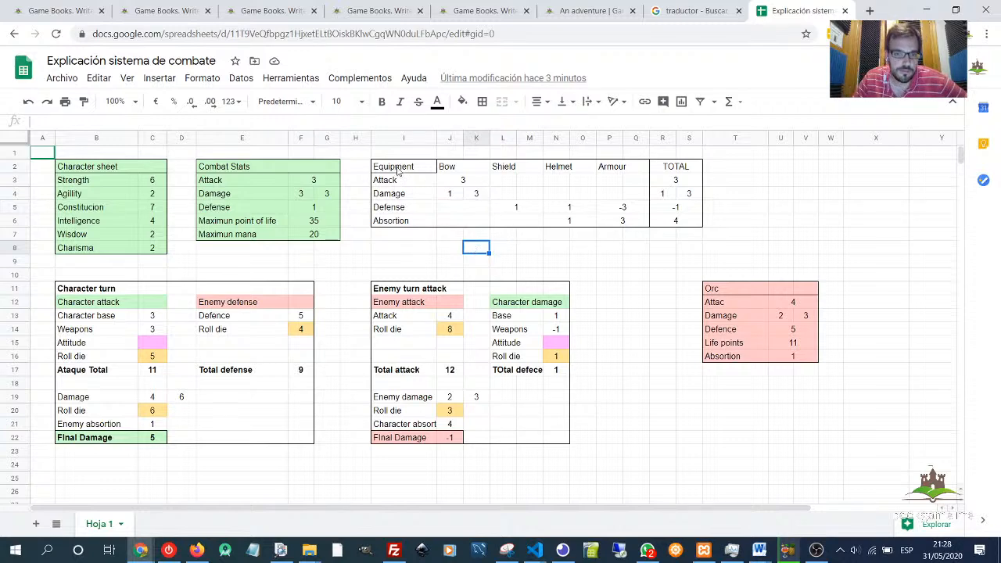
{"action": "left_click_drag", "start_coordinate": [397, 172], "coordinate": [688, 221]}
{"action": "left_click", "coordinate": [692, 234]}
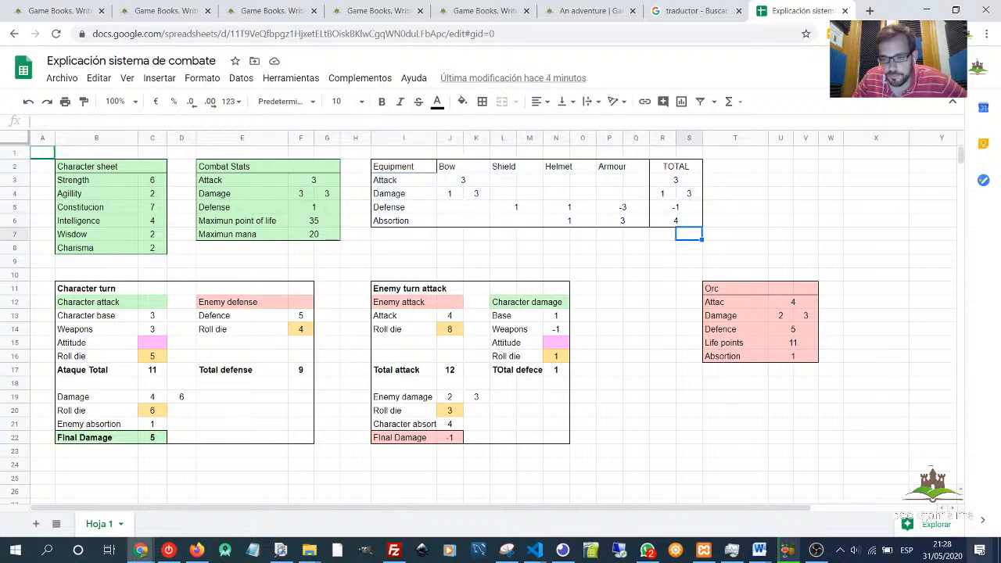
{"action": "left_click_drag", "start_coordinate": [901, 454], "coordinate": [694, 248]}
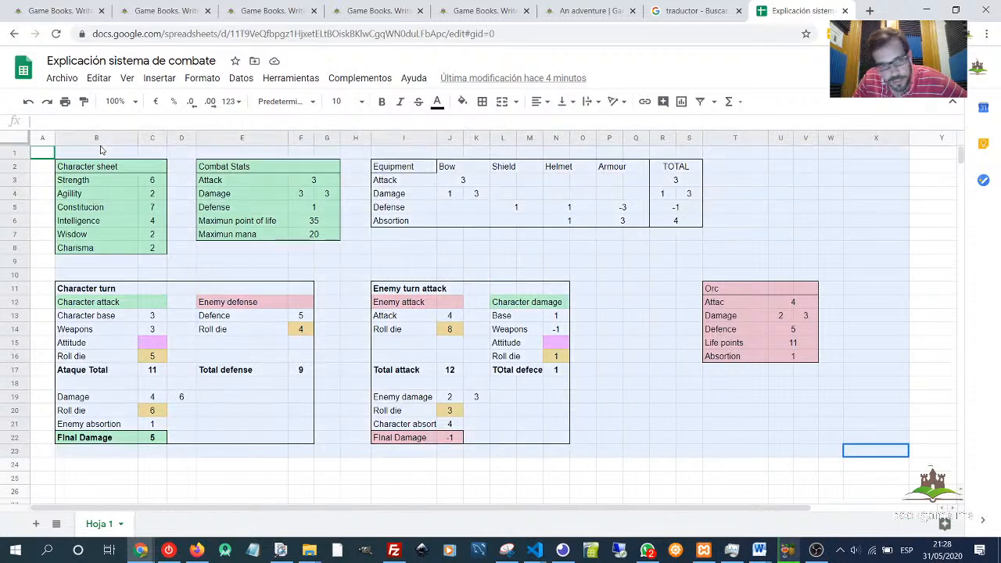
{"action": "left_click", "coordinate": [739, 335]}
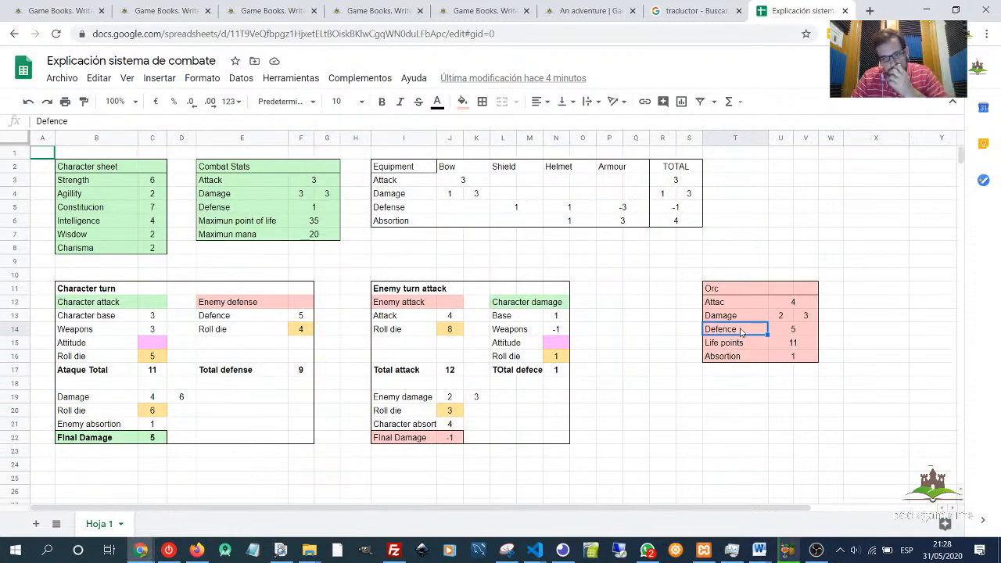
{"action": "left_click", "coordinate": [663, 294]}
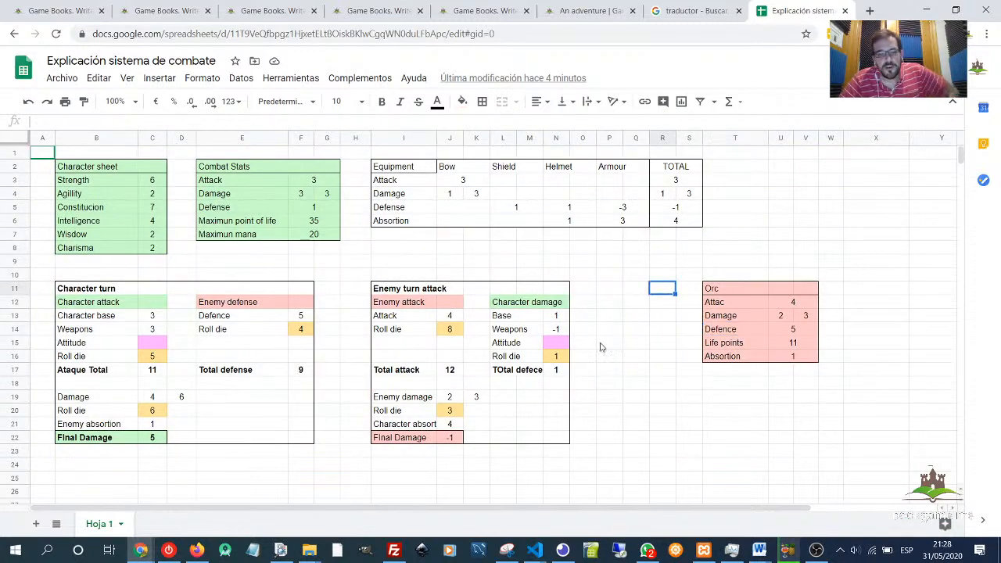
{"action": "left_click", "coordinate": [620, 358]}
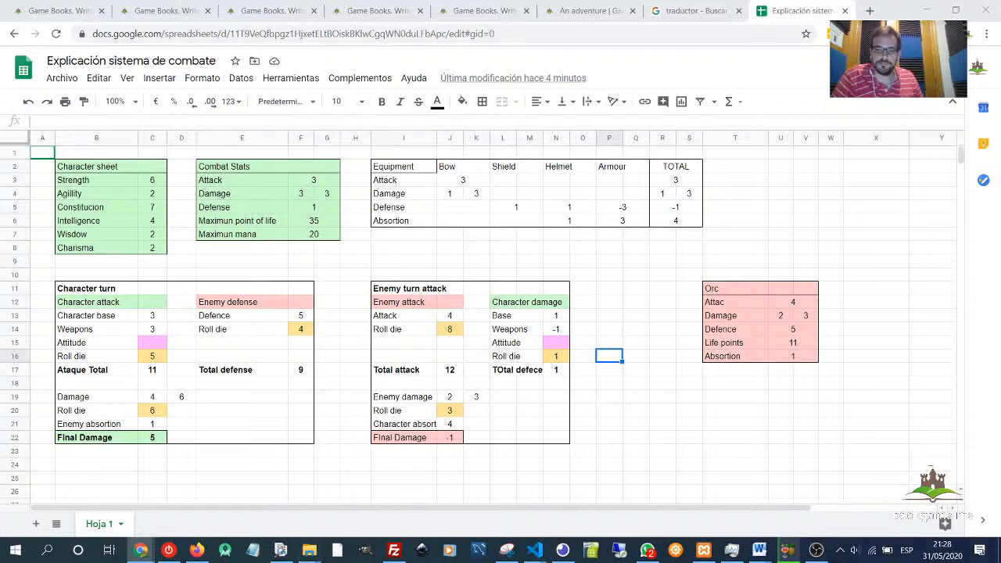
- Highlight the character sheet attributes in the combat spreadsheet to review them
{"action": "left_click_drag", "start_coordinate": [254, 248], "coordinate": [361, 280]}
{"action": "left_click", "coordinate": [702, 249]}
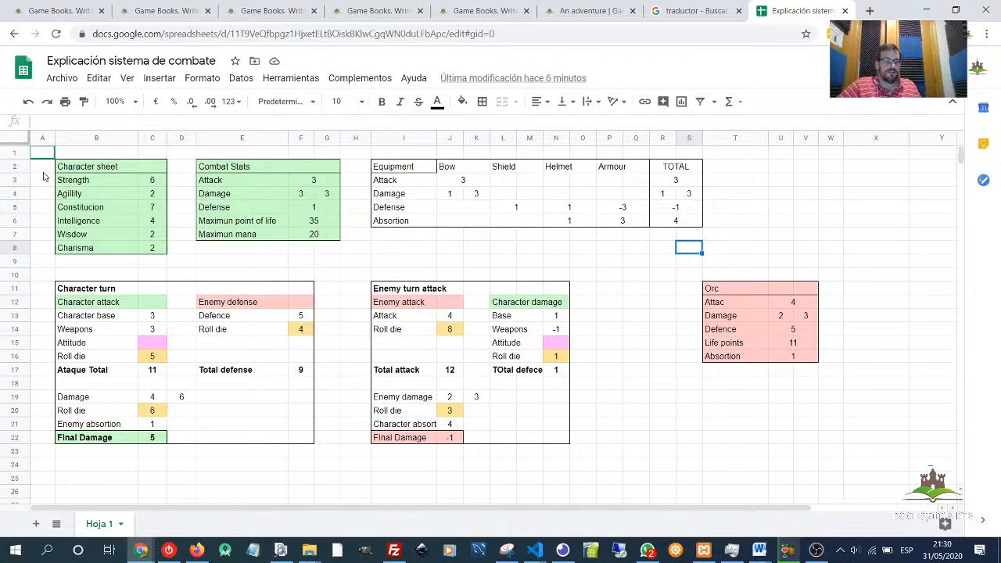
{"action": "left_click_drag", "start_coordinate": [106, 184], "coordinate": [114, 251]}
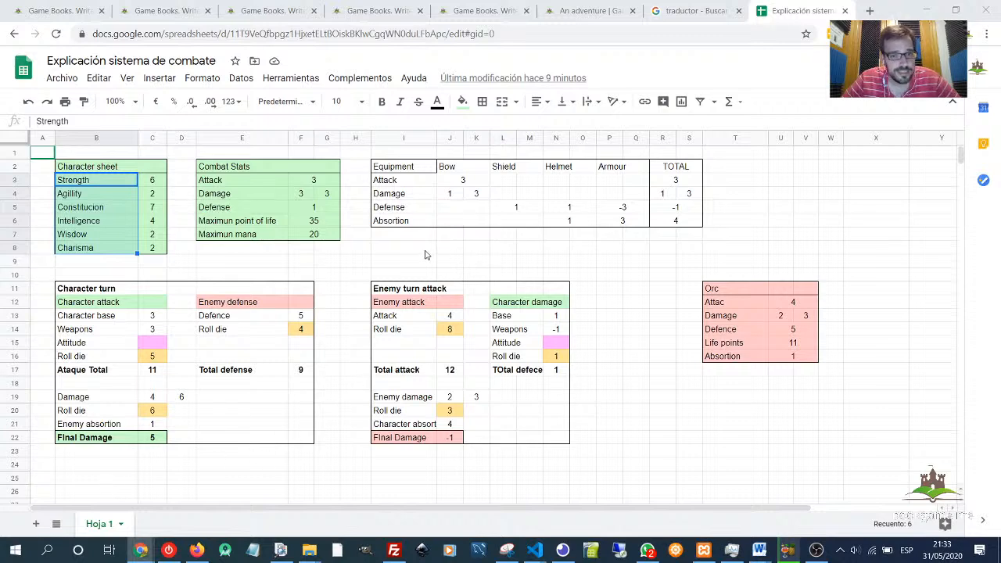
{"action": "left_click_drag", "start_coordinate": [412, 250], "coordinate": [639, 266]}
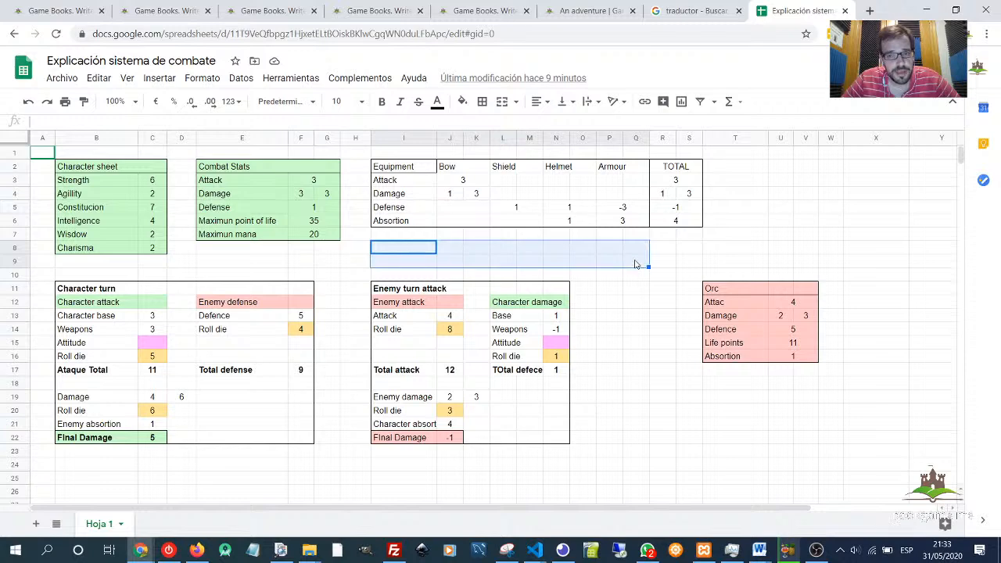
{"action": "left_click", "coordinate": [699, 249]}
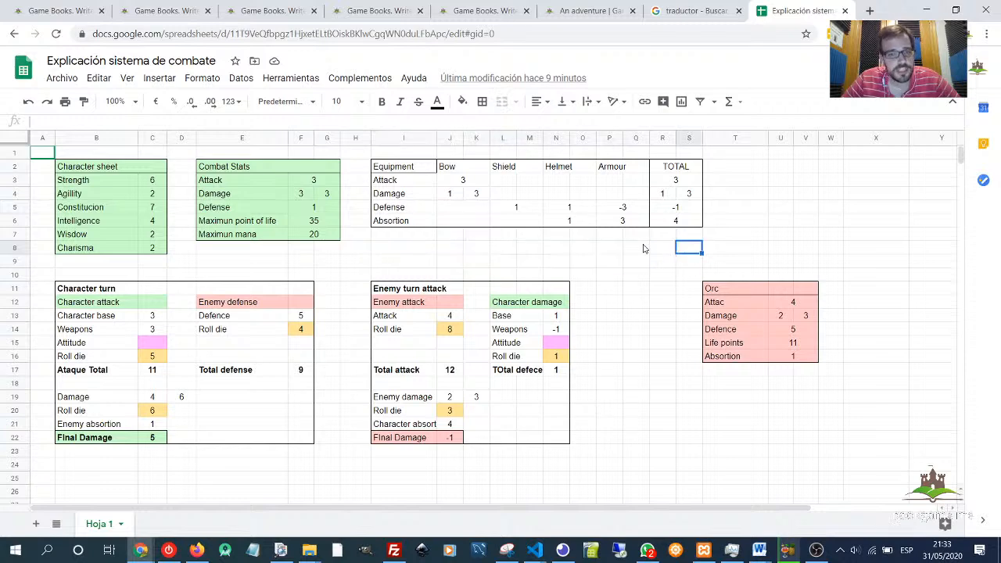
{"action": "left_click", "coordinate": [654, 265], "text": "shift"}
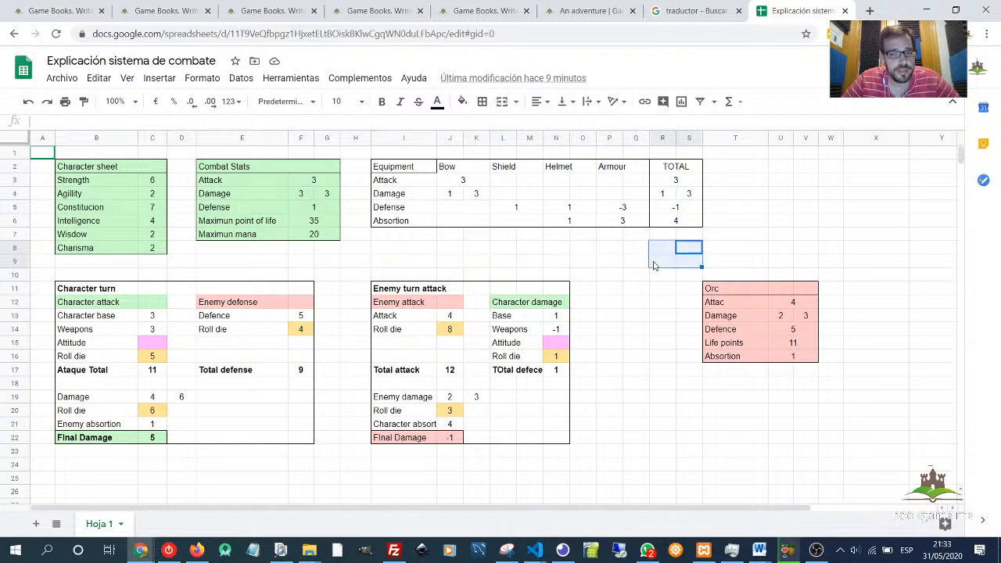
{"action": "left_click", "coordinate": [654, 265]}
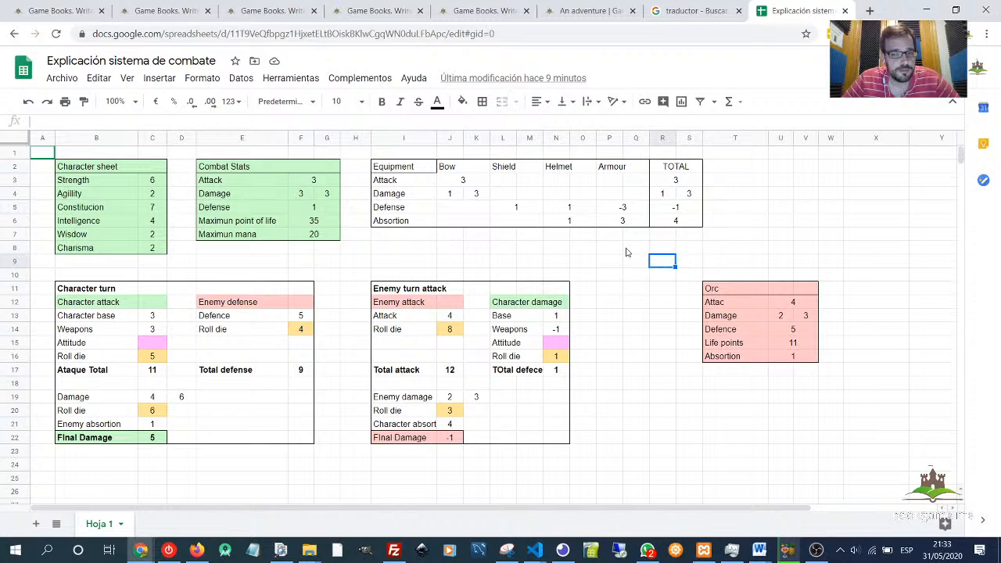
{"action": "left_click_drag", "start_coordinate": [619, 248], "coordinate": [628, 261]}
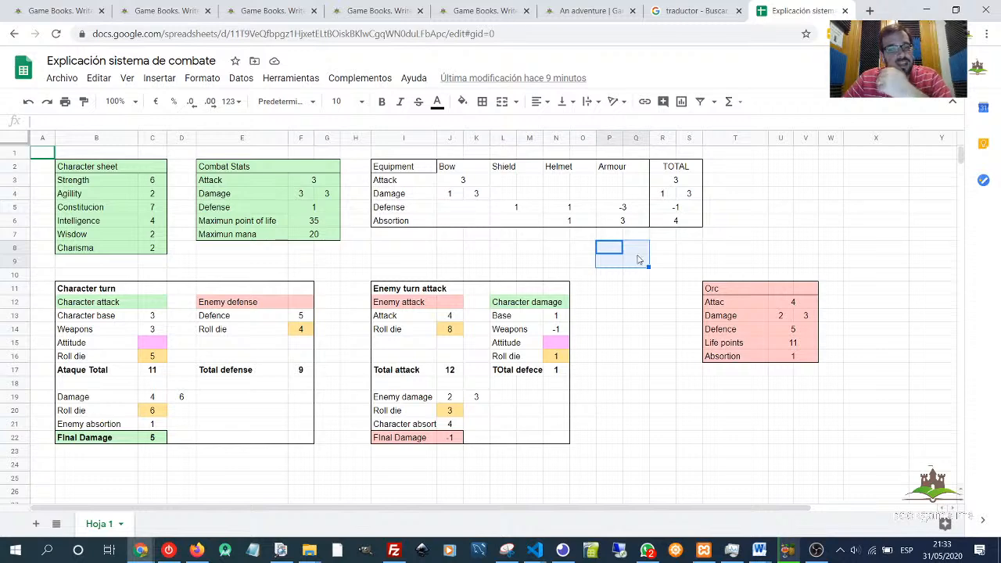
{"action": "left_click_drag", "start_coordinate": [660, 251], "coordinate": [686, 271]}
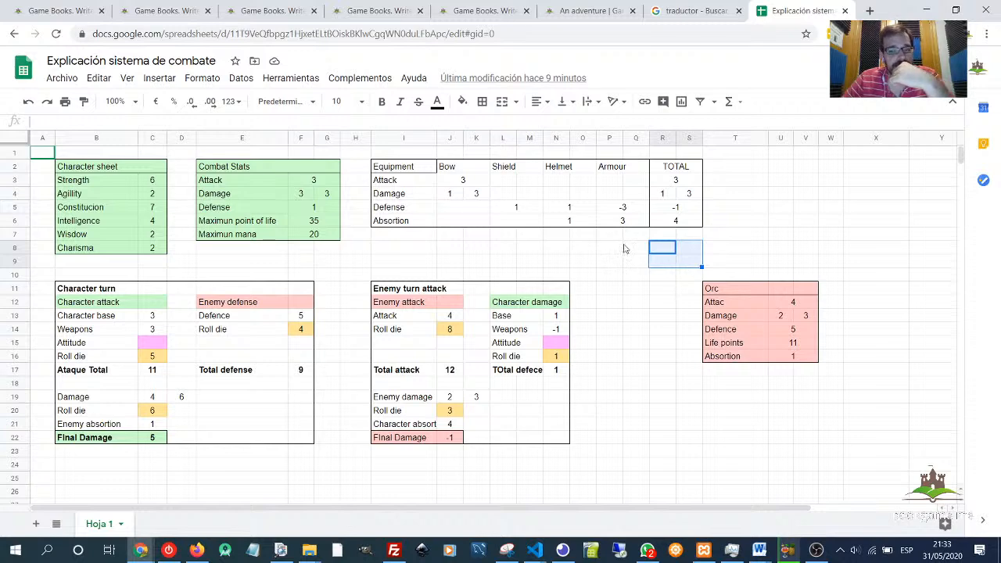
{"action": "left_click_drag", "start_coordinate": [619, 247], "coordinate": [633, 265]}
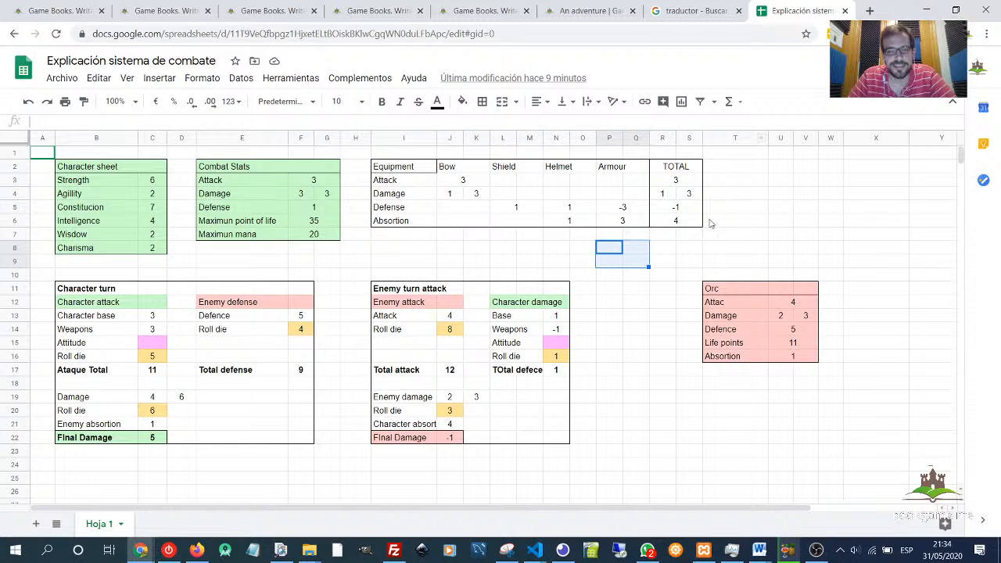
{"action": "left_click_drag", "start_coordinate": [662, 248], "coordinate": [687, 264]}
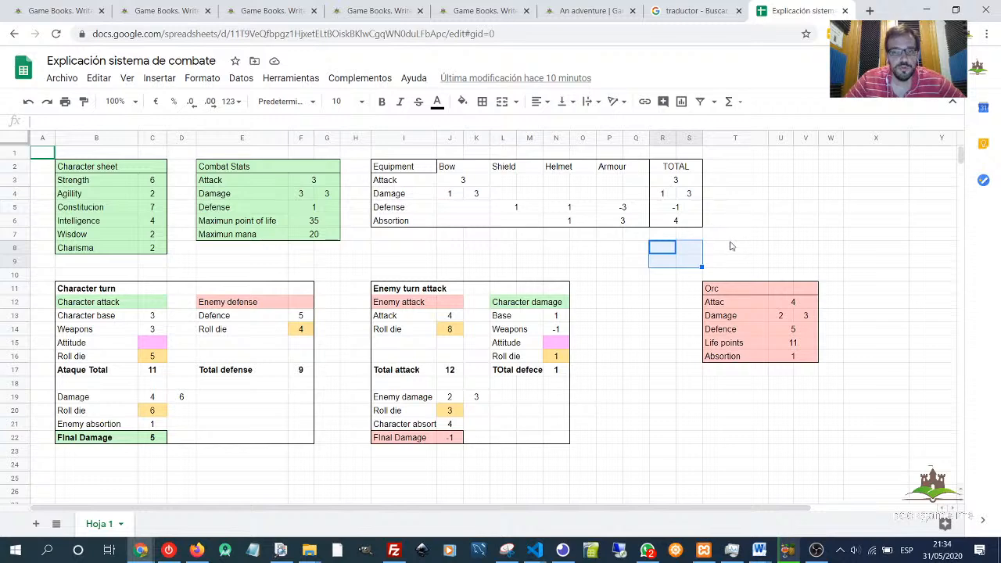
{"action": "left_click_drag", "start_coordinate": [733, 247], "coordinate": [747, 268]}
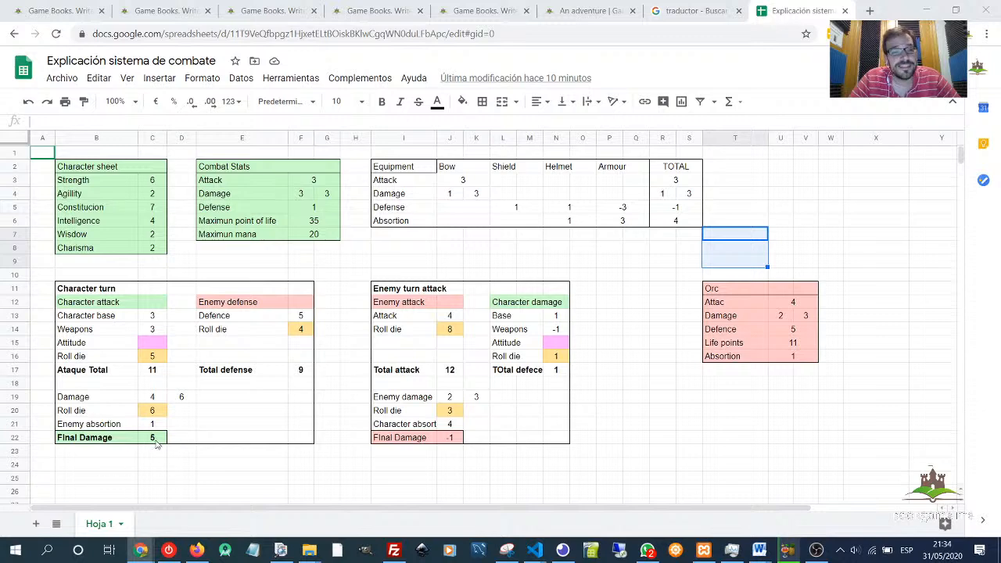
{"action": "left_click", "coordinate": [820, 446]}
{"action": "left_click_drag", "start_coordinate": [820, 446], "coordinate": [734, 392]}
- Switch to the Word document listing all bookgame features and review its sections on hiding options, non-fantasy texts and objects
{"action": "key", "text": "alt+Tab"}
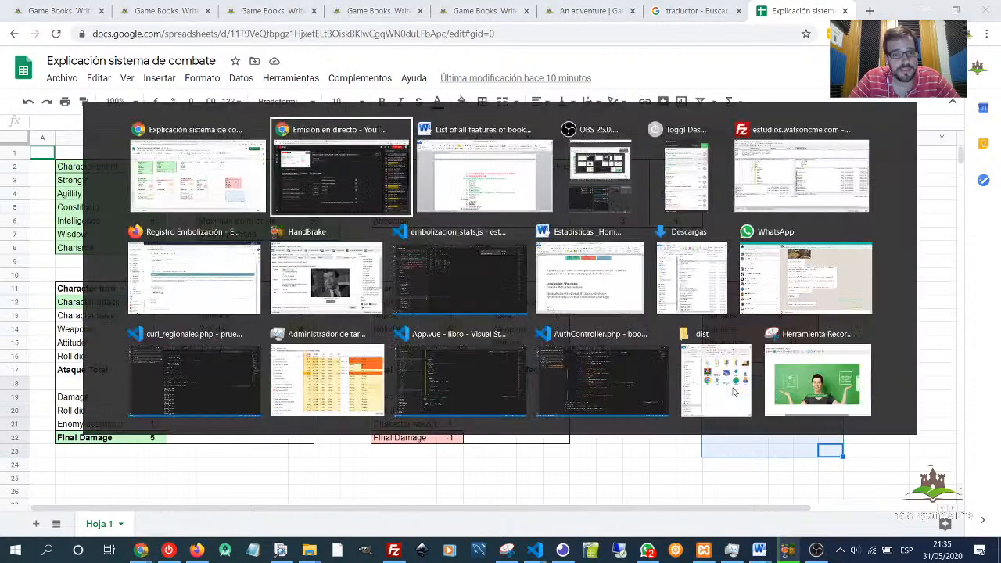
{"action": "key", "text": "alt+Tab"}
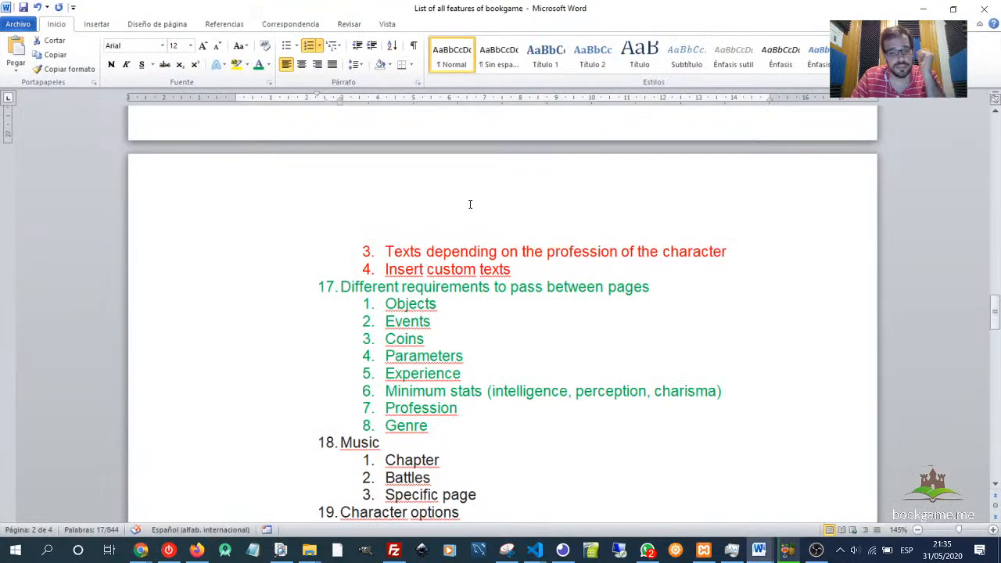
{"action": "scroll", "coordinate": [470, 205], "scroll_direction": "down", "scroll_amount": 10}
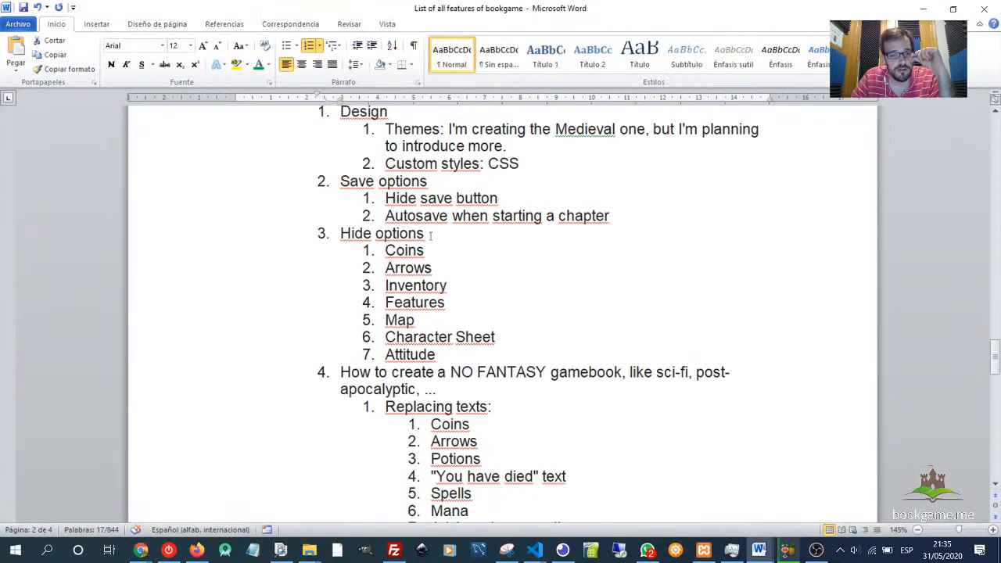
{"action": "scroll", "coordinate": [430, 235], "scroll_direction": "down", "scroll_amount": 2}
{"action": "scroll", "coordinate": [429, 232], "scroll_direction": "down", "scroll_amount": 2}
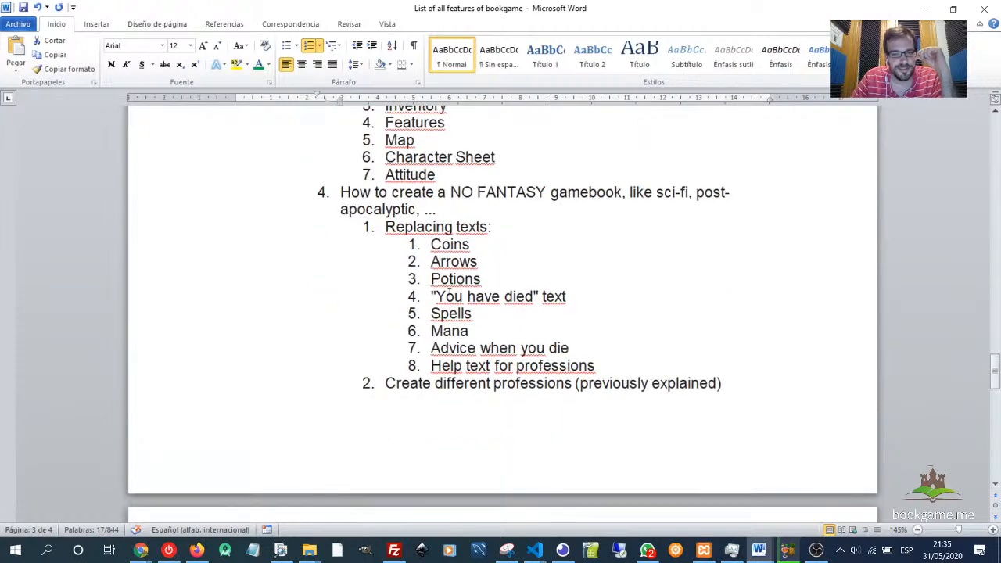
{"action": "left_click_drag", "start_coordinate": [433, 234], "coordinate": [670, 356]}
{"action": "scroll", "coordinate": [649, 296], "scroll_direction": "up", "scroll_amount": 4}
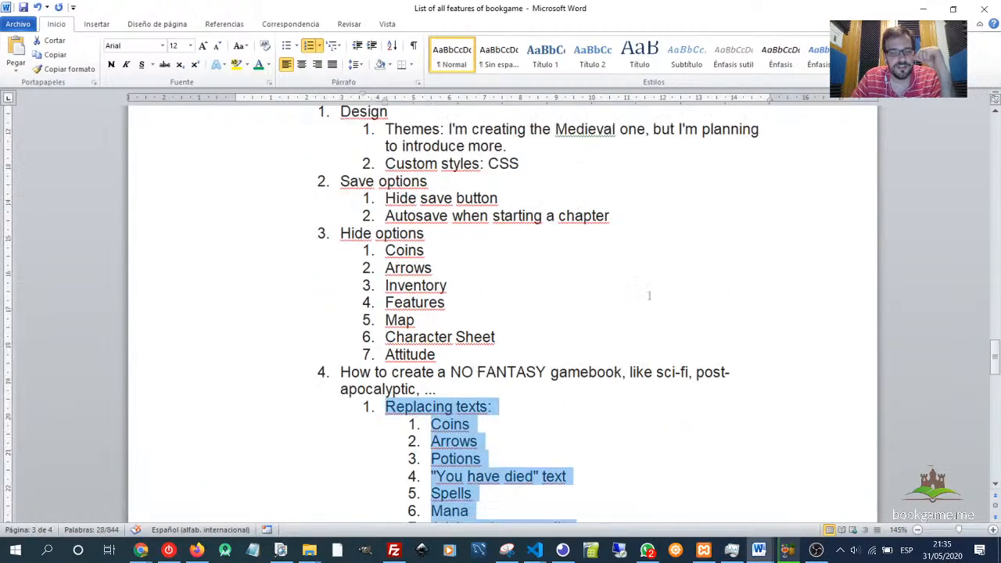
{"action": "scroll", "coordinate": [649, 295], "scroll_direction": "up", "scroll_amount": 14}
{"action": "scroll", "coordinate": [626, 257], "scroll_direction": "down", "scroll_amount": 14}
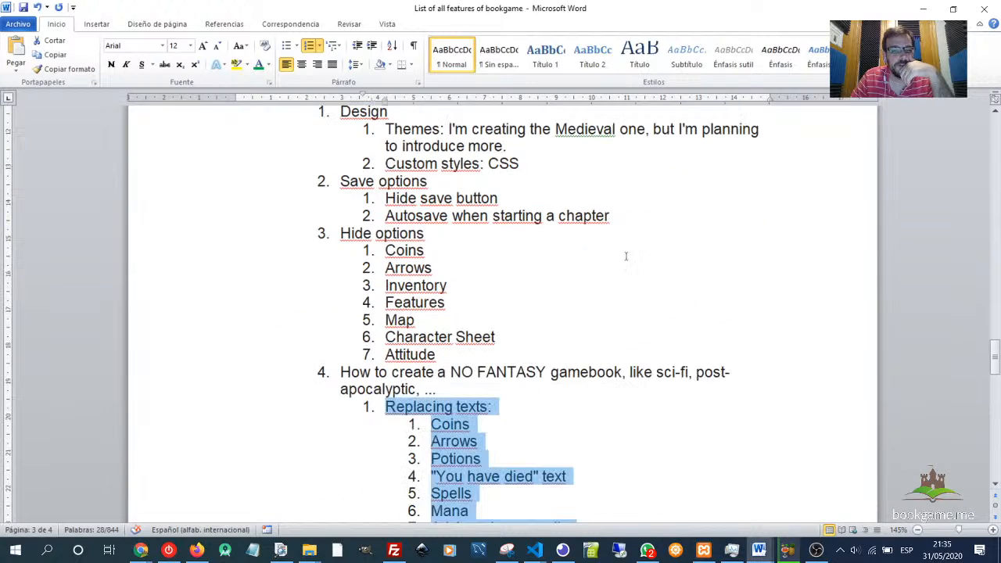
{"action": "scroll", "coordinate": [625, 256], "scroll_direction": "down", "scroll_amount": 13}
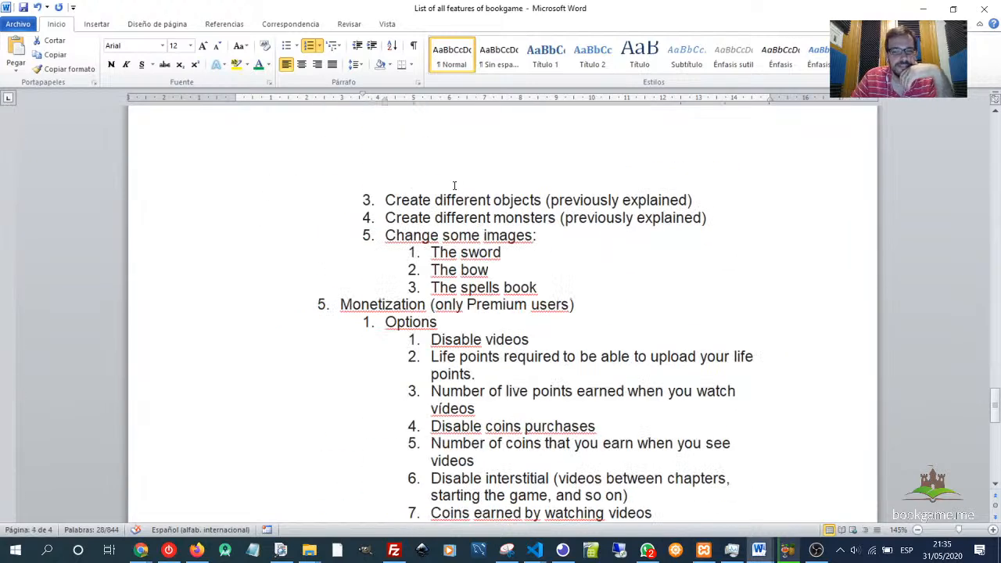
{"action": "left_click_drag", "start_coordinate": [384, 205], "coordinate": [626, 291]}
{"action": "scroll", "coordinate": [625, 286], "scroll_direction": "down", "scroll_amount": 10}
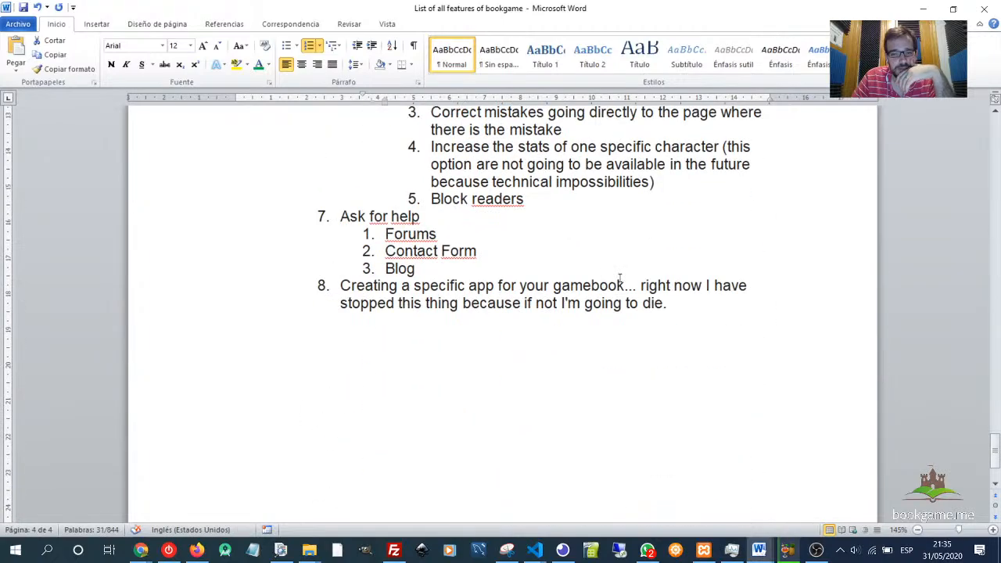
{"action": "scroll", "coordinate": [628, 277], "scroll_direction": "up", "scroll_amount": 12}
{"action": "scroll", "coordinate": [628, 275], "scroll_direction": "up", "scroll_amount": 20}
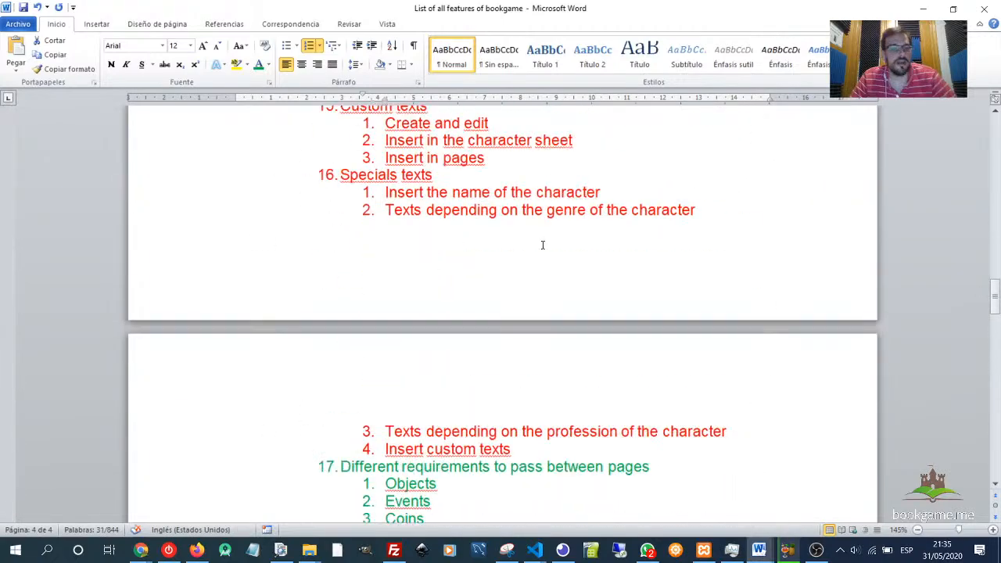
{"action": "scroll", "coordinate": [557, 249], "scroll_direction": "up", "scroll_amount": 8}
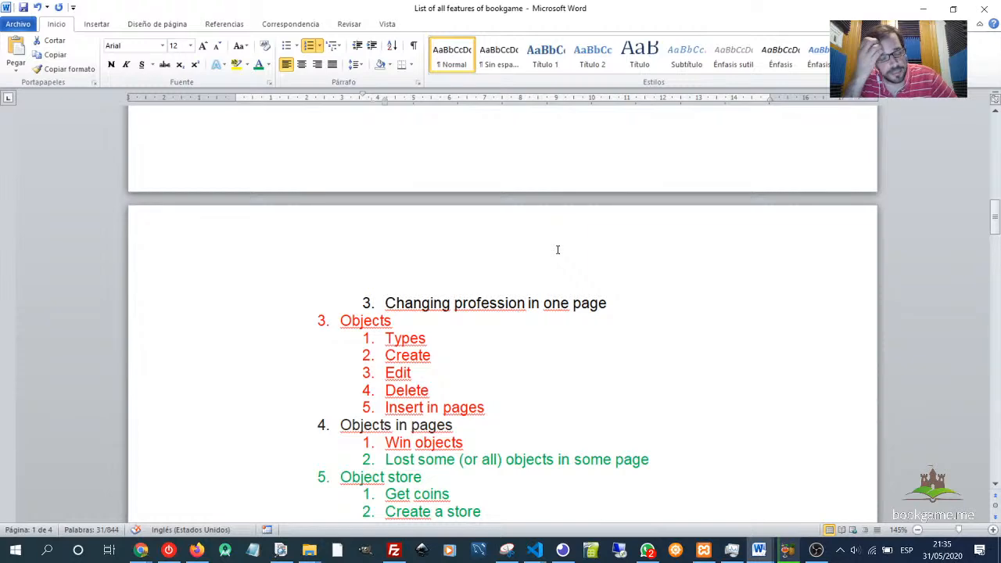
{"action": "left_click", "coordinate": [639, 313]}
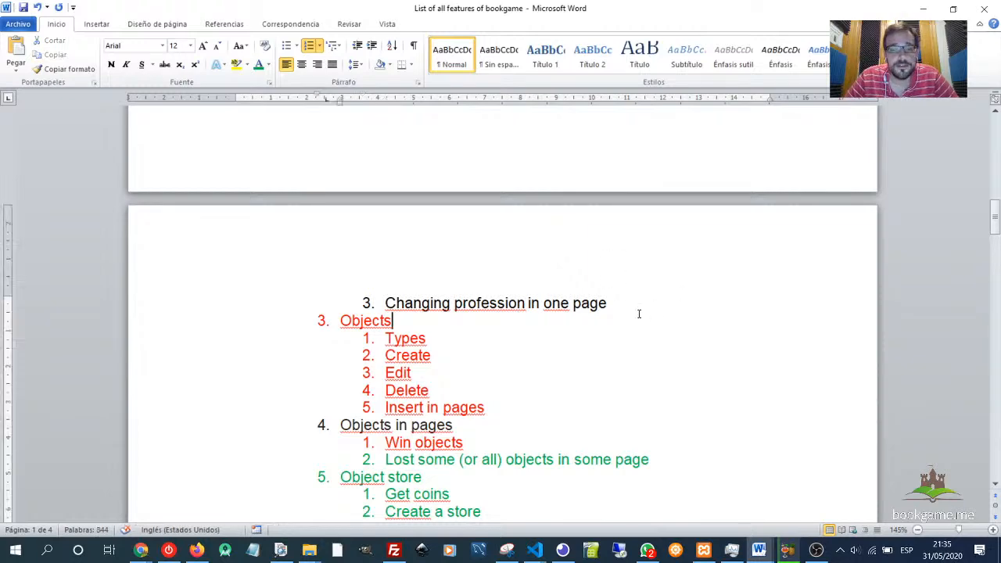
- Switch back to the combat system spreadsheet
{"action": "key", "text": "alt+Tab"}
{"action": "key", "text": "alt+Tab"}
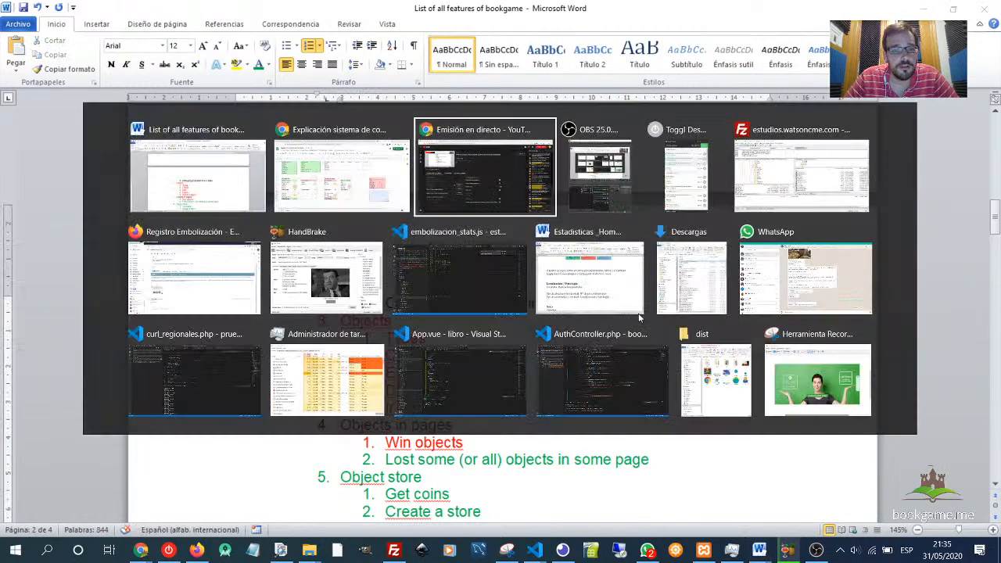
{"action": "key", "text": "alt+shift+Tab"}
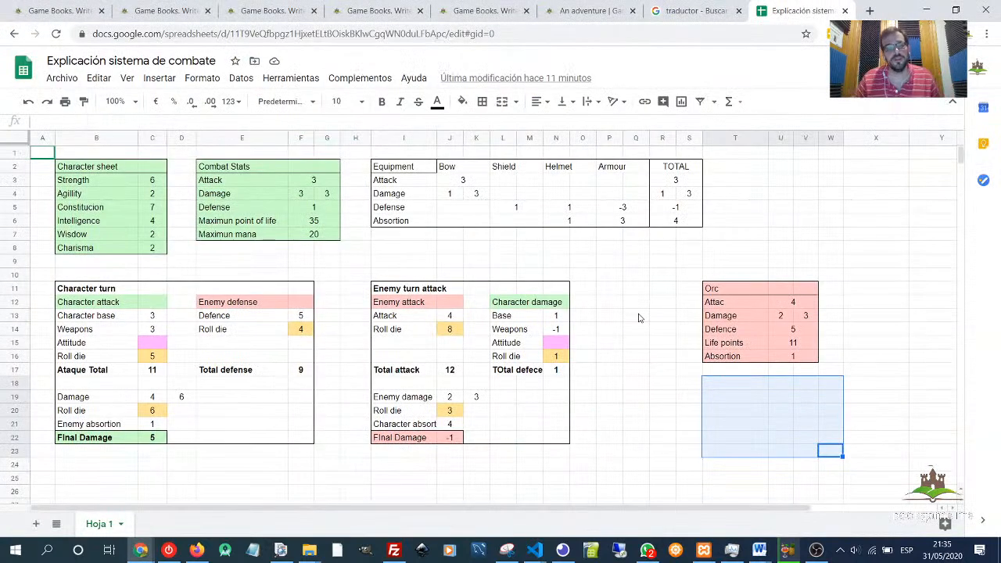